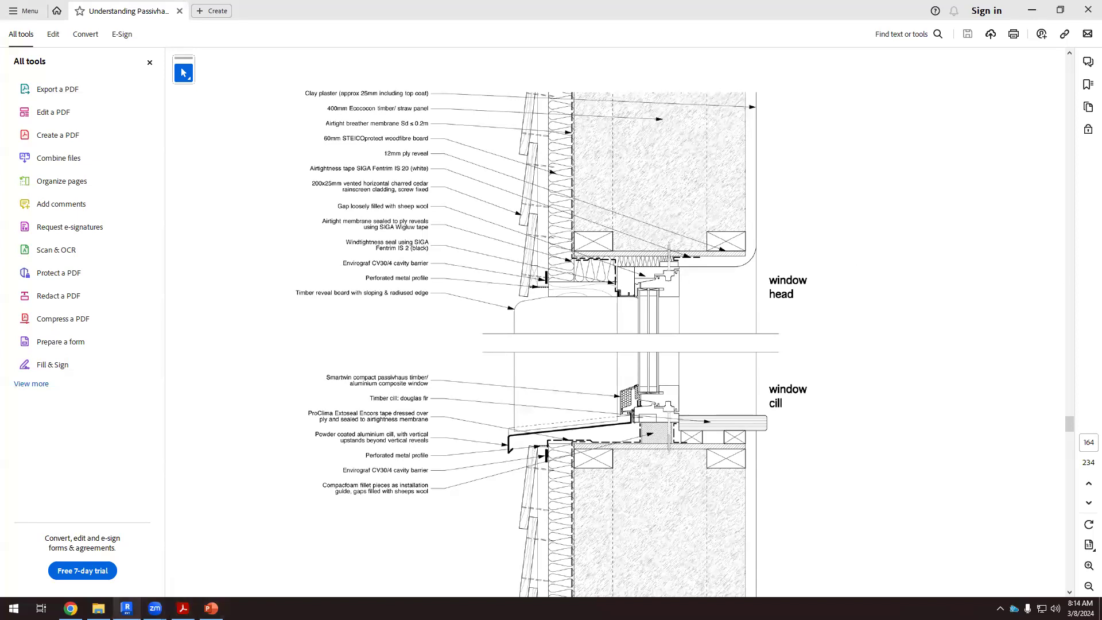
Switch to Revit and open the Level 7'6" floor plan
key(alt+Tab)
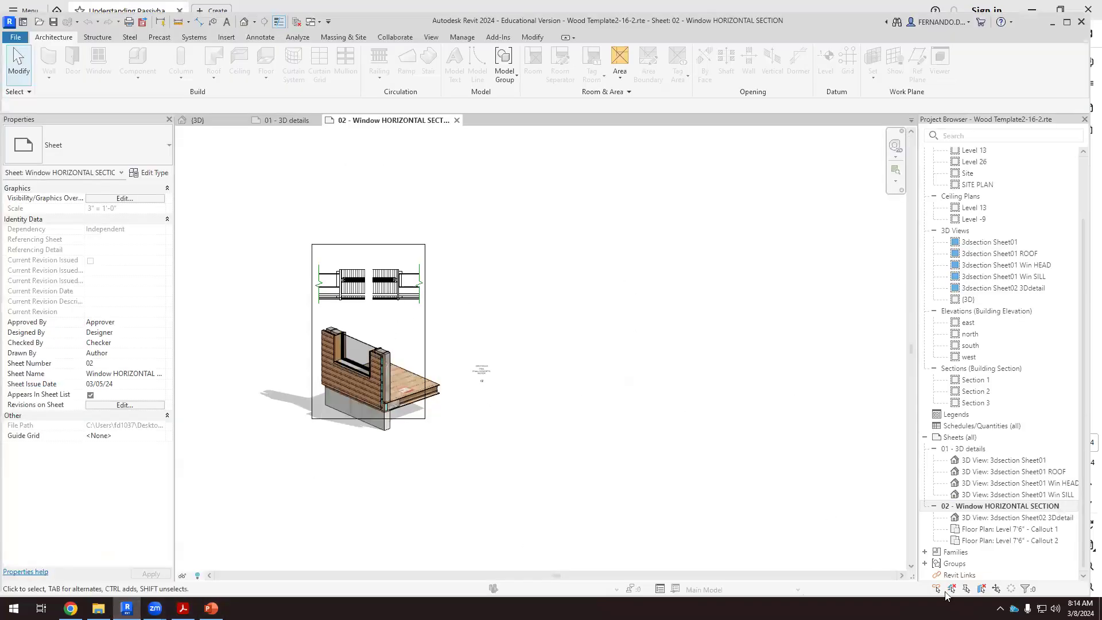
scroll(947, 470, up, 3)
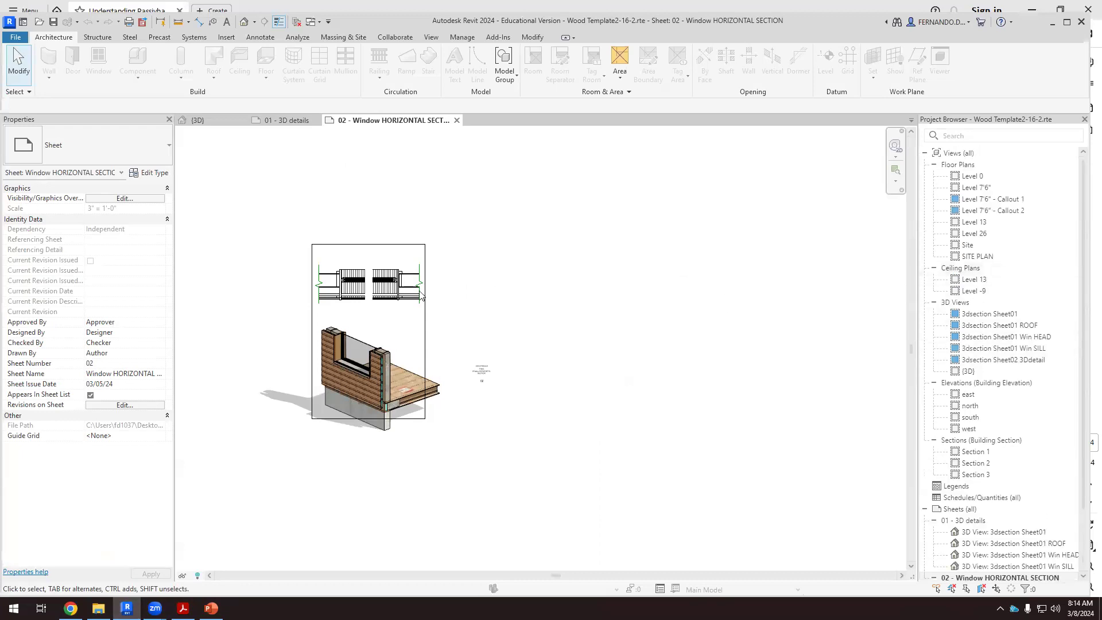
double_click(976, 187)
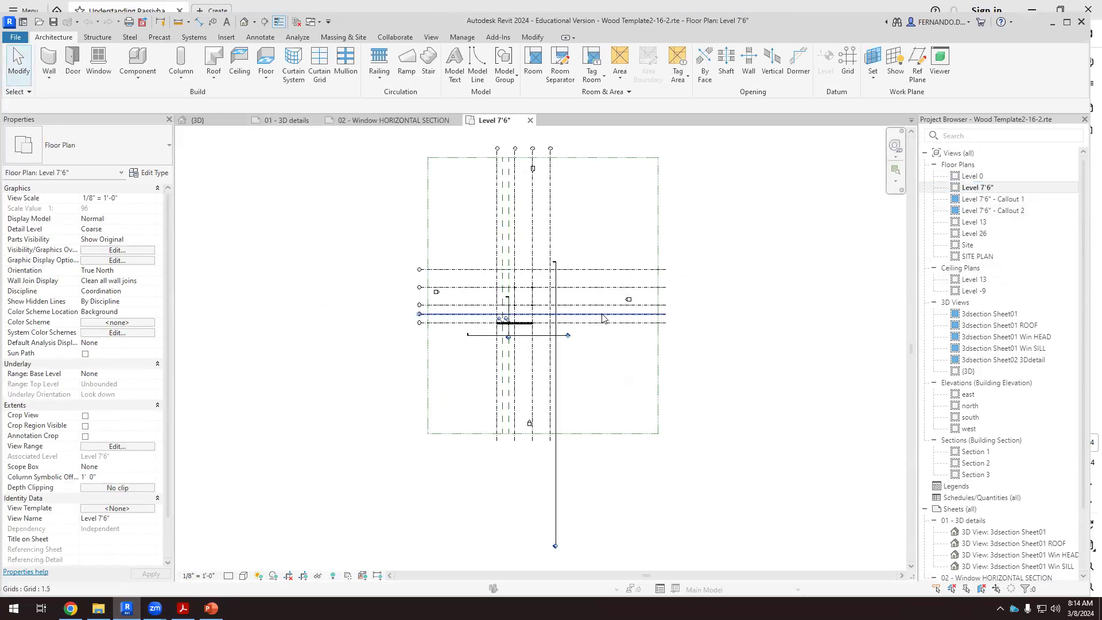
Locate the section line passing through the window wall on the plan and open its Section 2 view
scroll(512, 303, up, 5)
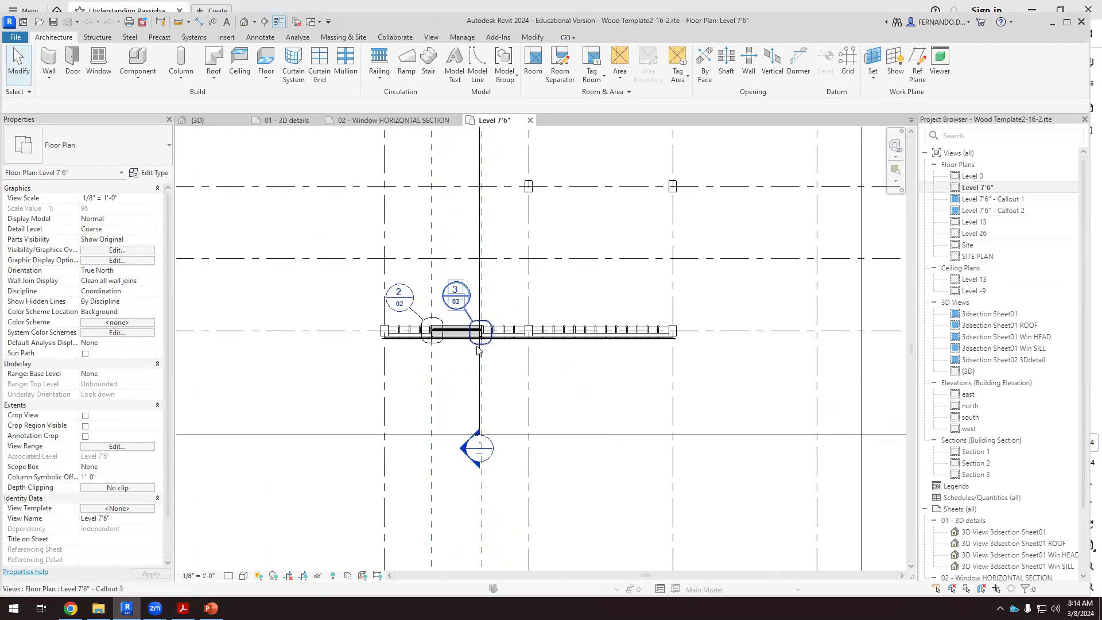
scroll(477, 350, up, 2)
click(480, 377)
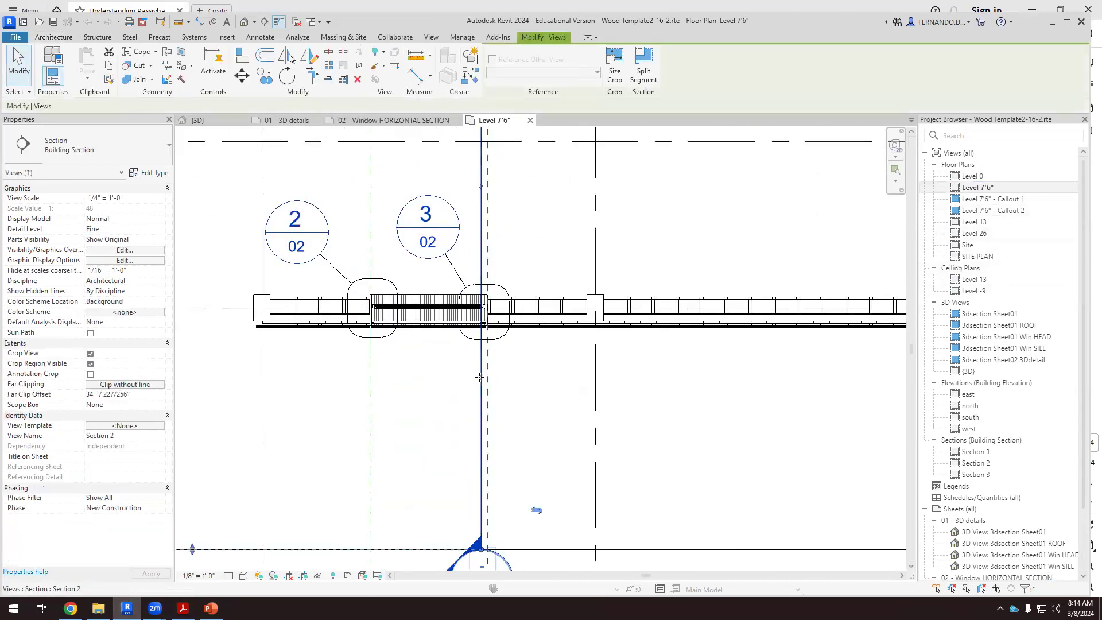
scroll(580, 369, down, 1)
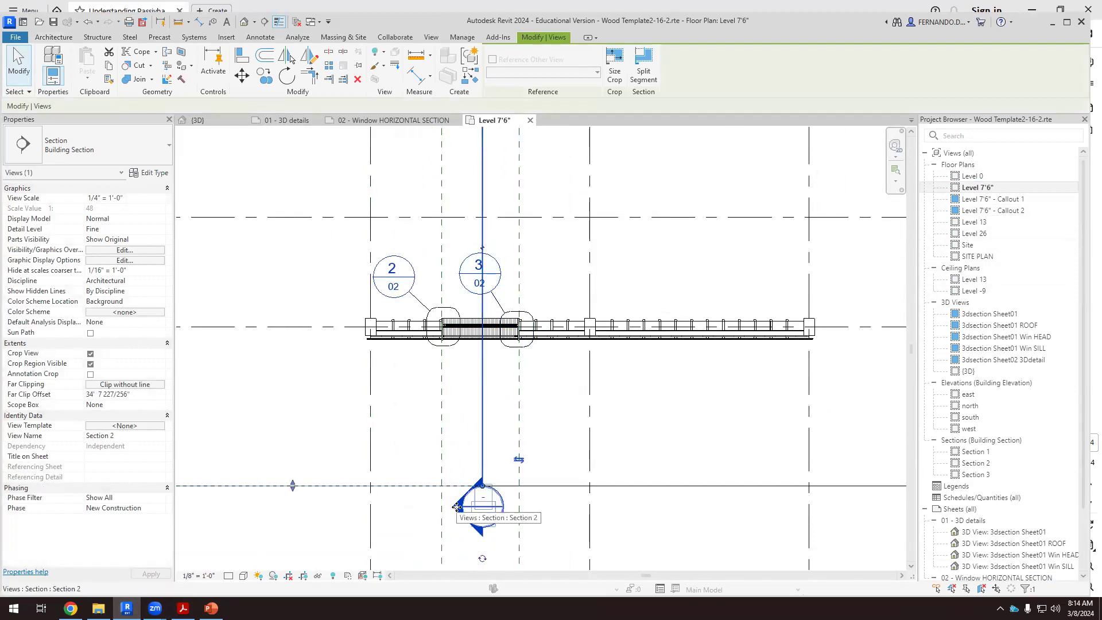
scroll(572, 374, down, 3)
scroll(607, 461, down, 2)
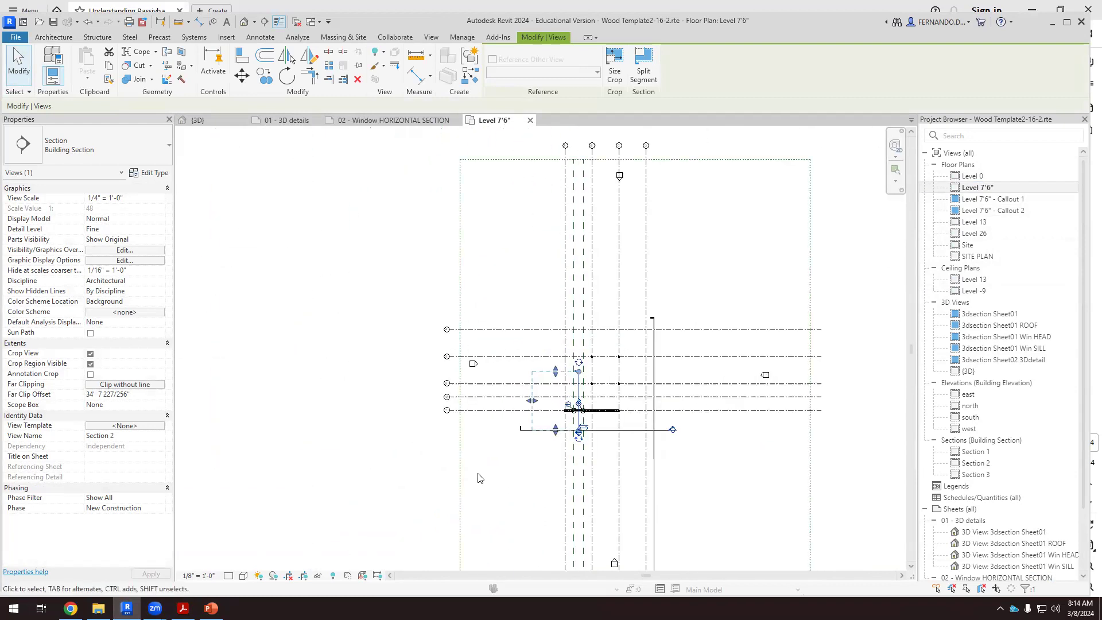
click(481, 476)
scroll(553, 466, up, 1)
double_click(581, 423)
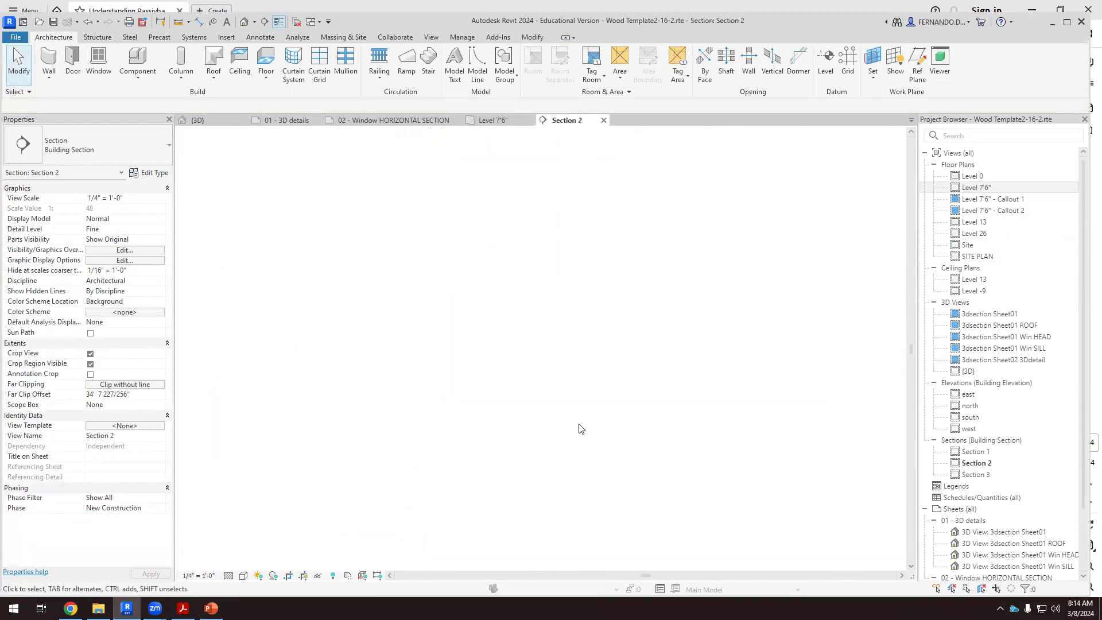
Extend Section 2's crop region upward to take in the sloped roof and raise its lower edge slightly below the footing
scroll(488, 327, up, 4)
scroll(466, 302, up, 4)
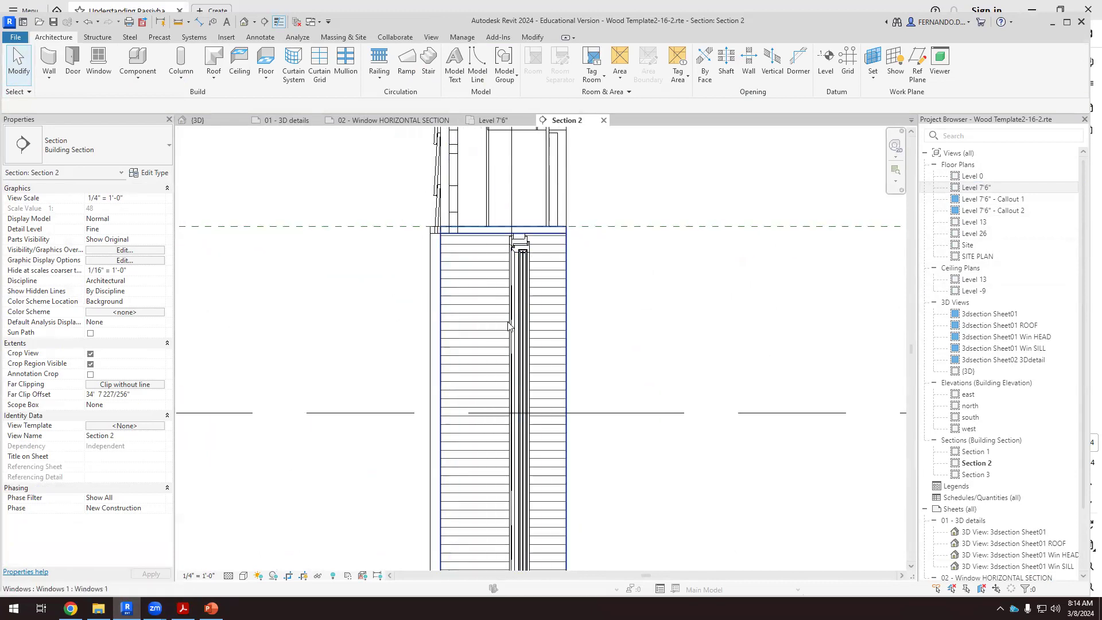
scroll(469, 266, down, 2)
scroll(469, 266, down, 3)
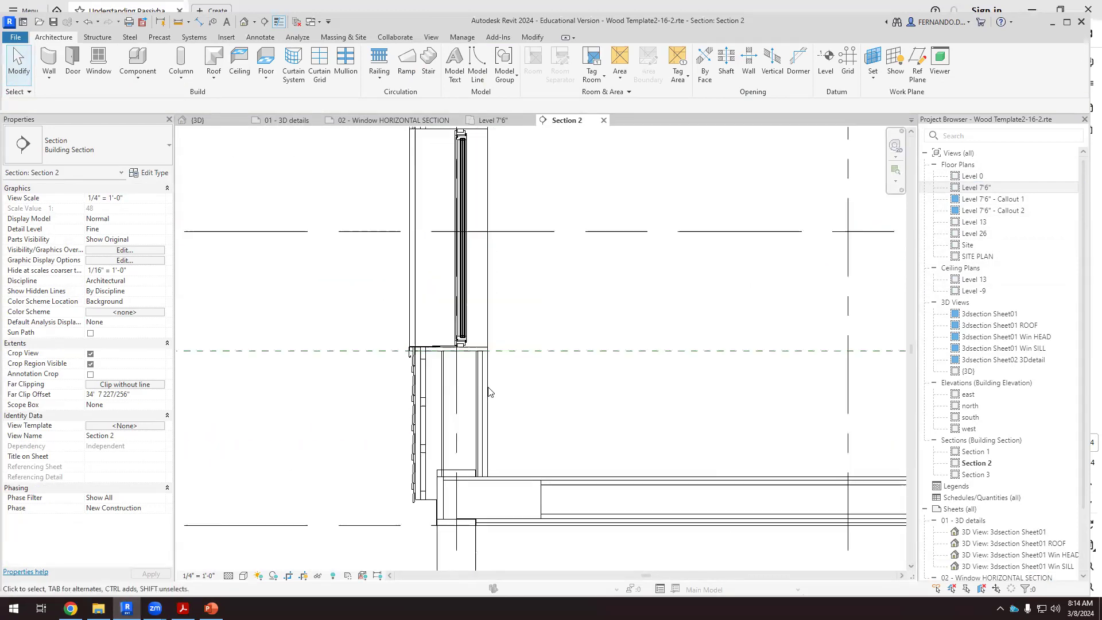
scroll(454, 362, down, 5)
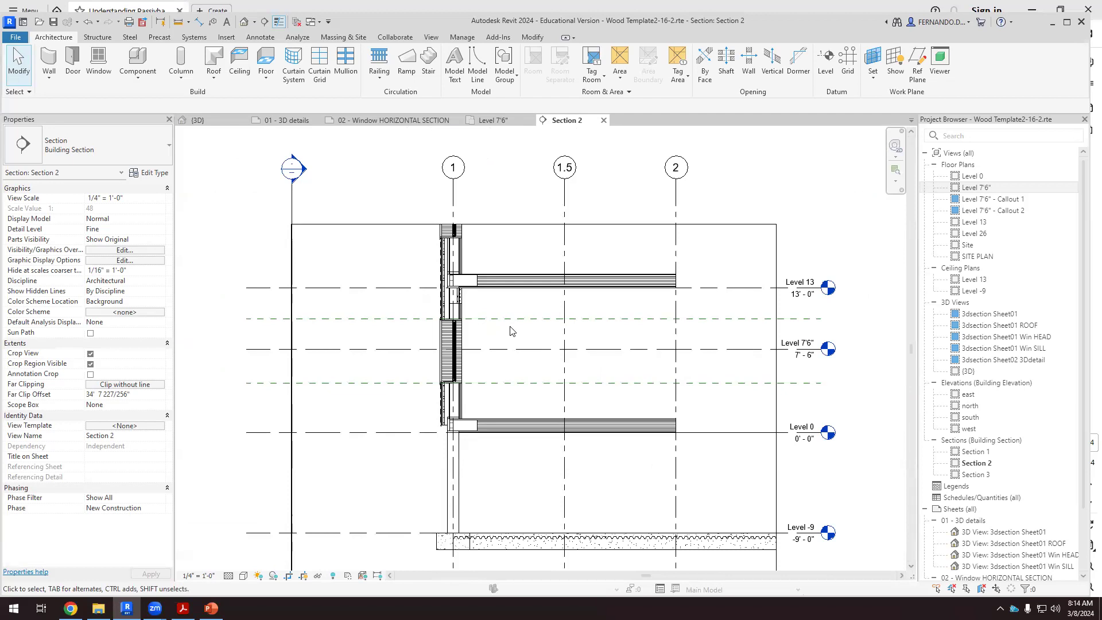
scroll(448, 347, down, 4)
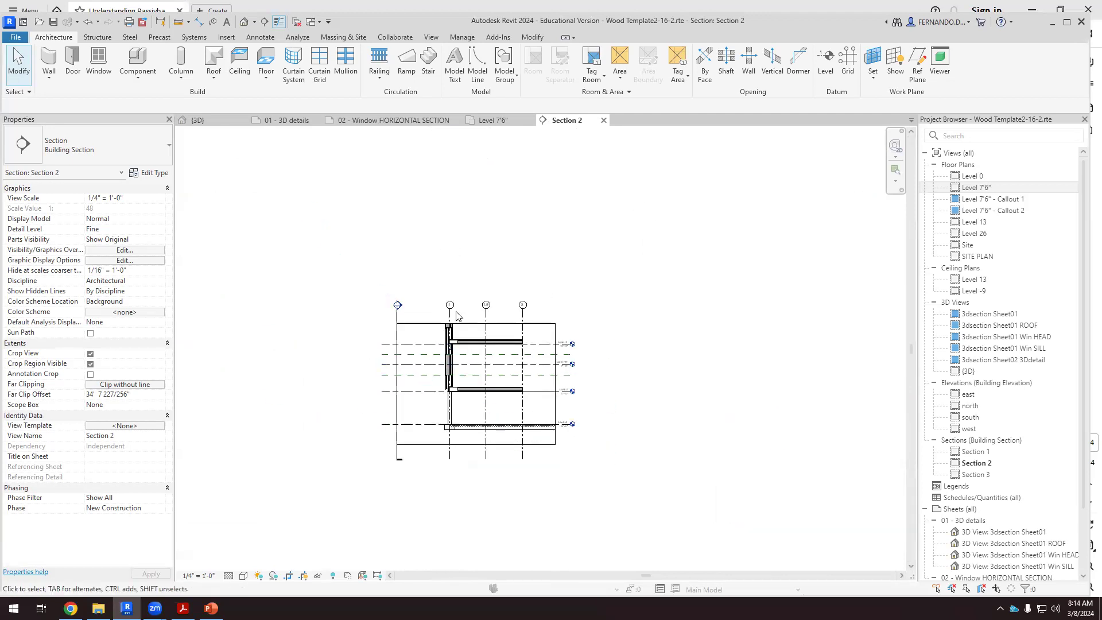
click(474, 324)
drag(480, 326, 480, 268)
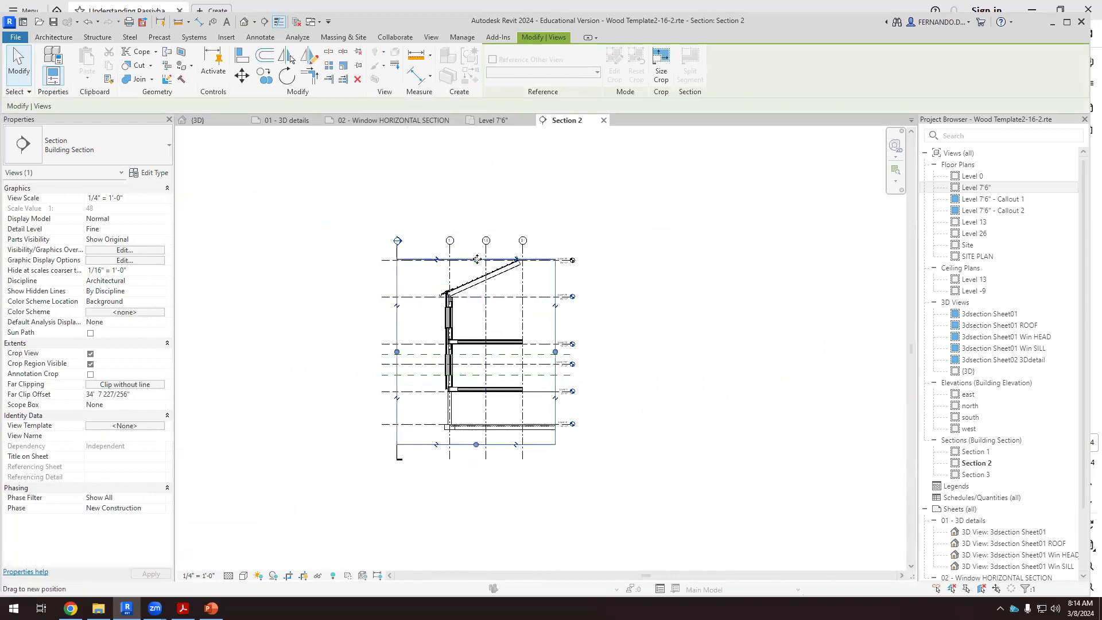
drag(475, 447, 475, 440)
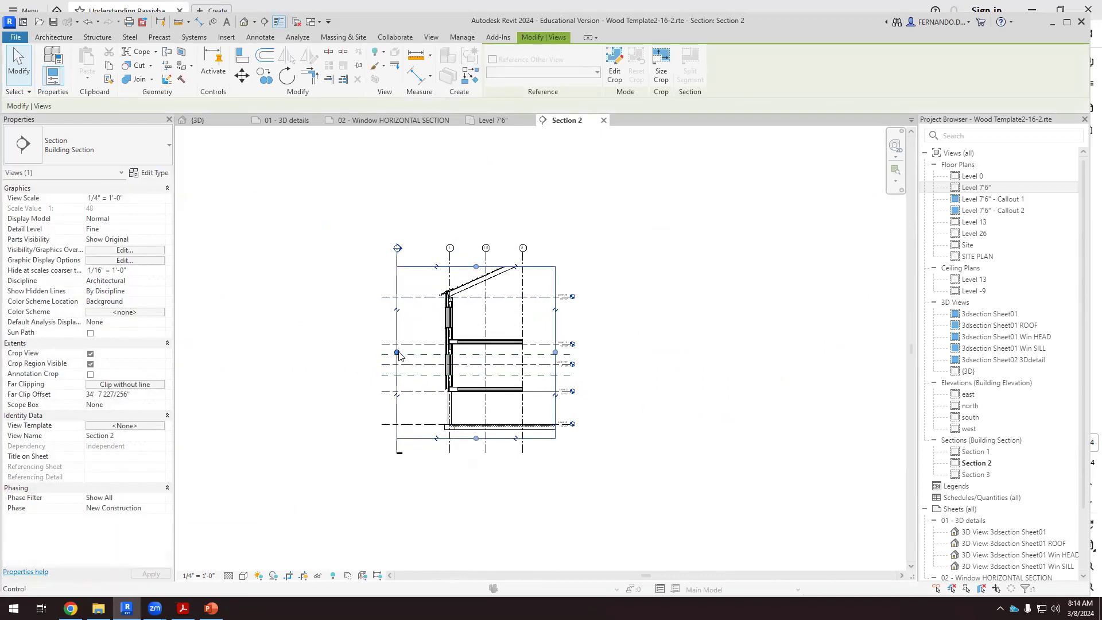
click(716, 370)
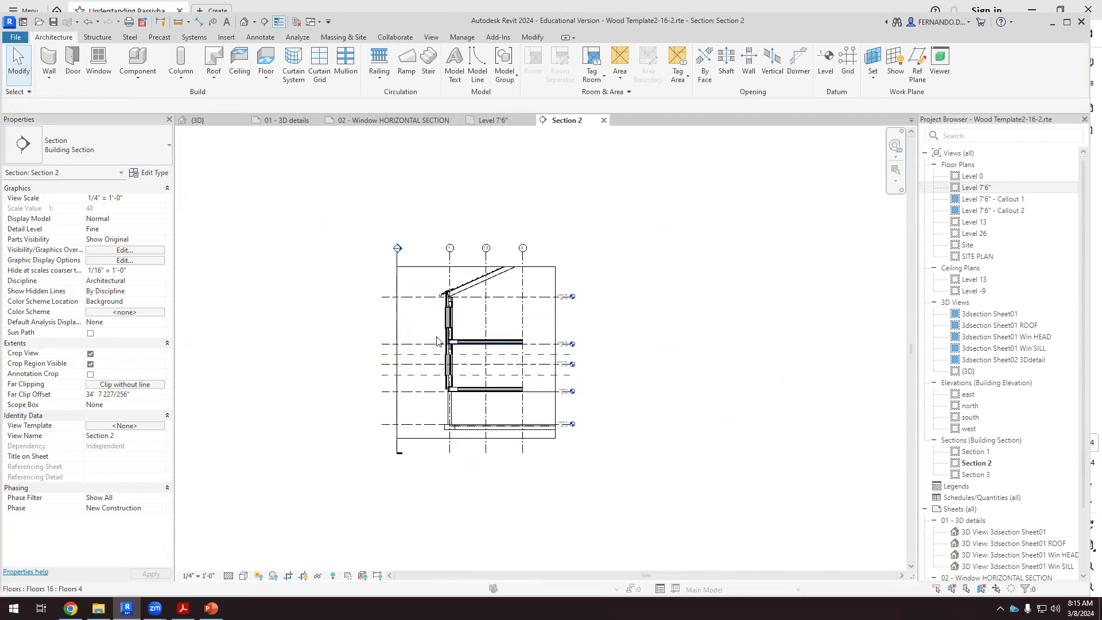
Duplicate the Section 2 view with detailing
scroll(454, 307, up, 5)
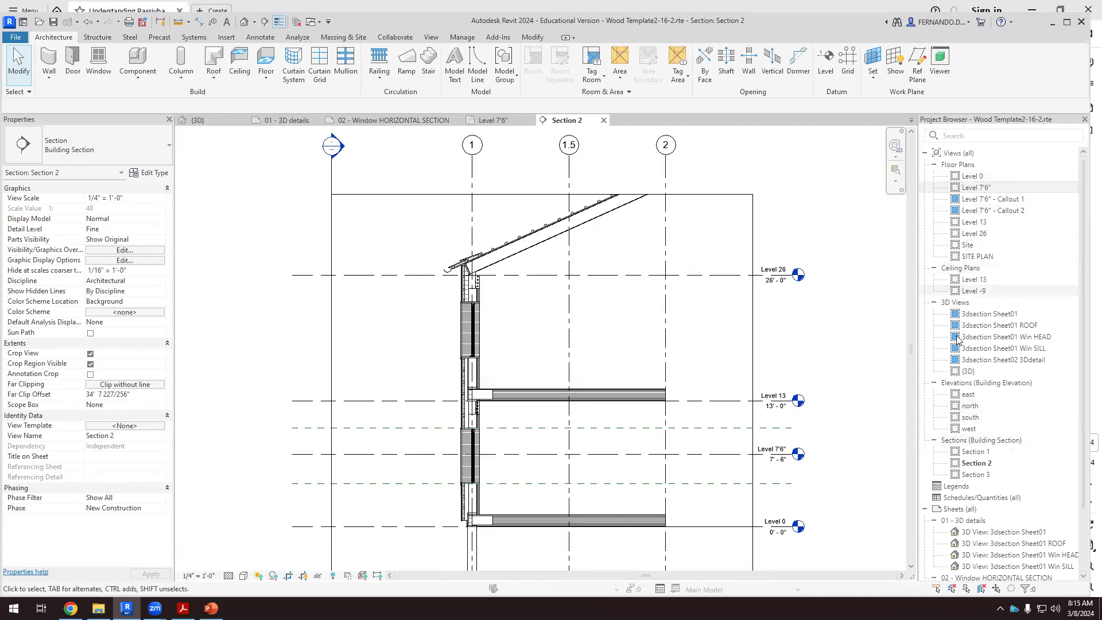
scroll(976, 391, down, 2)
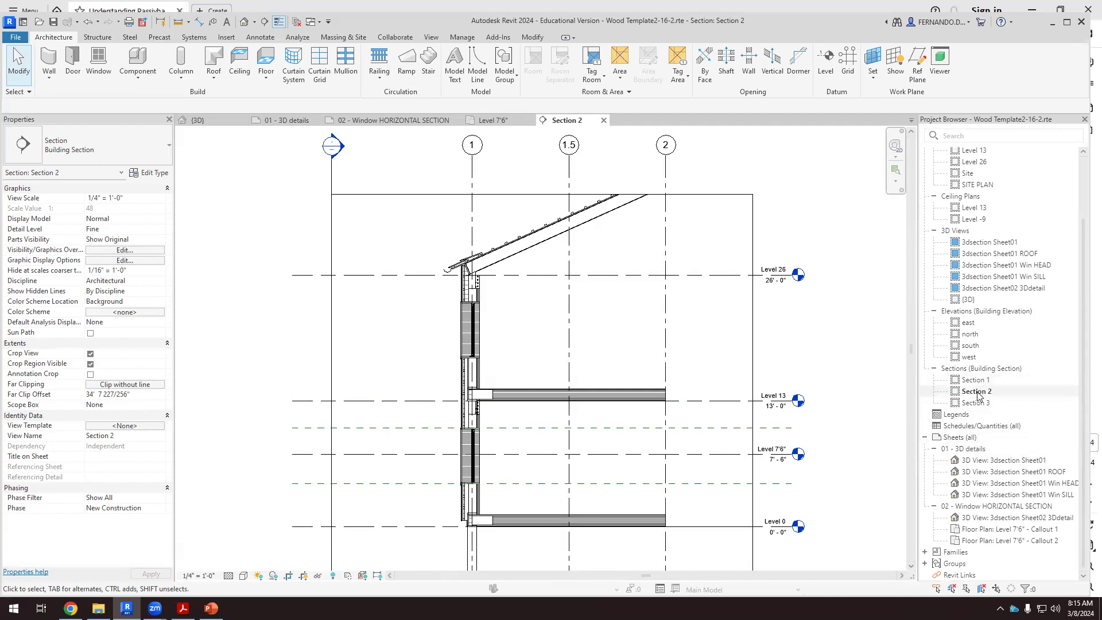
right_click(980, 393)
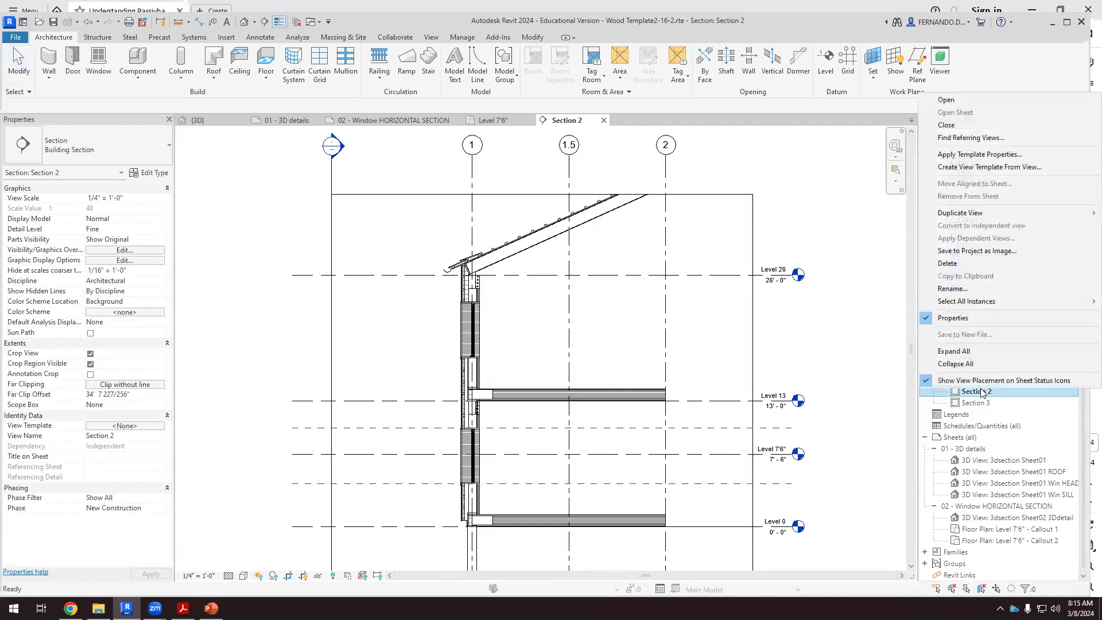
mouse_move(944, 214)
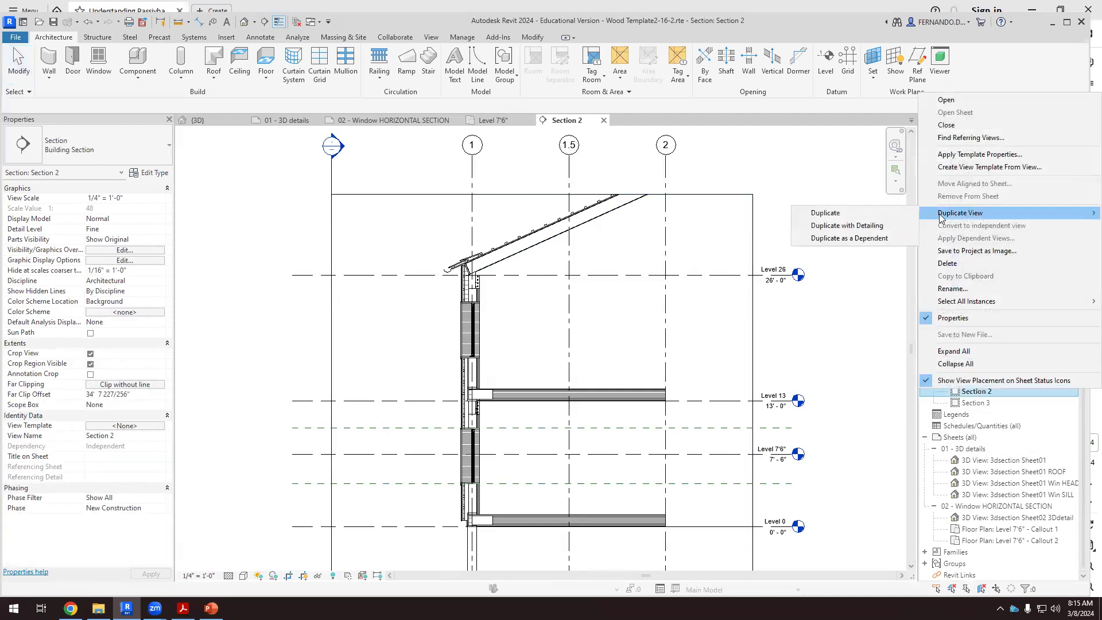
click(866, 227)
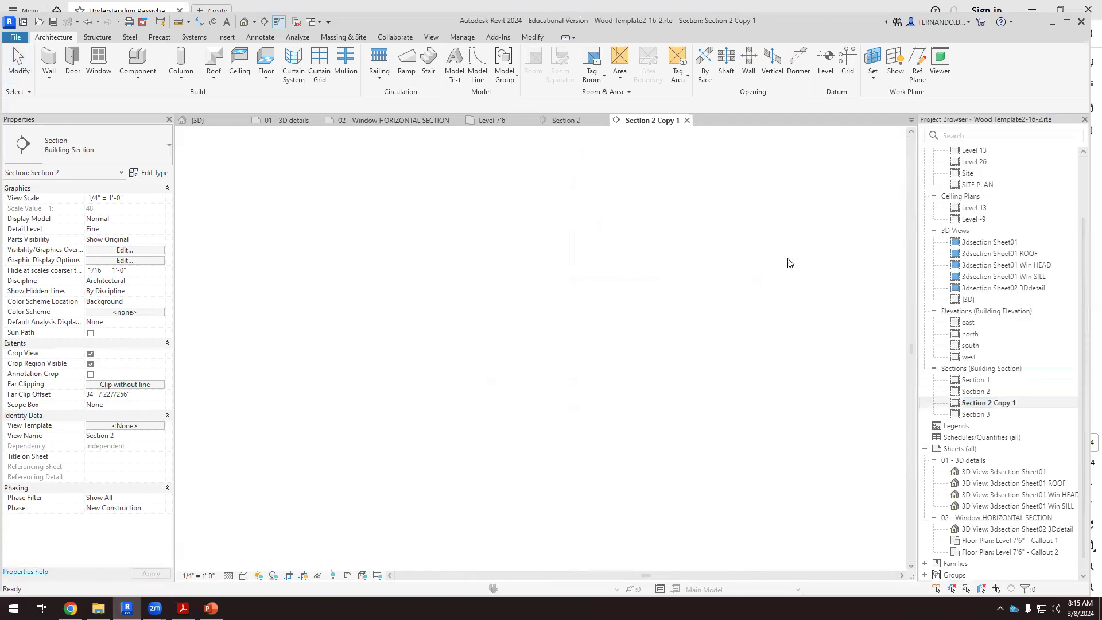
Rename the duplicated section view as Section 2 SHEET3
click(1002, 405)
click(1012, 405)
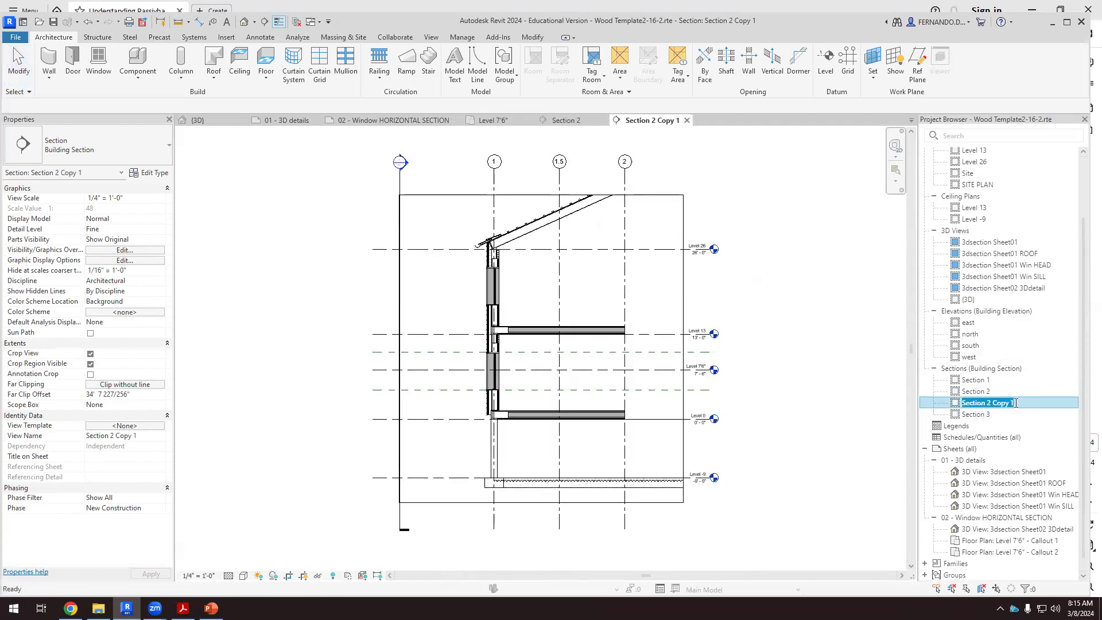
click(1031, 404)
scroll(991, 428, down, 1)
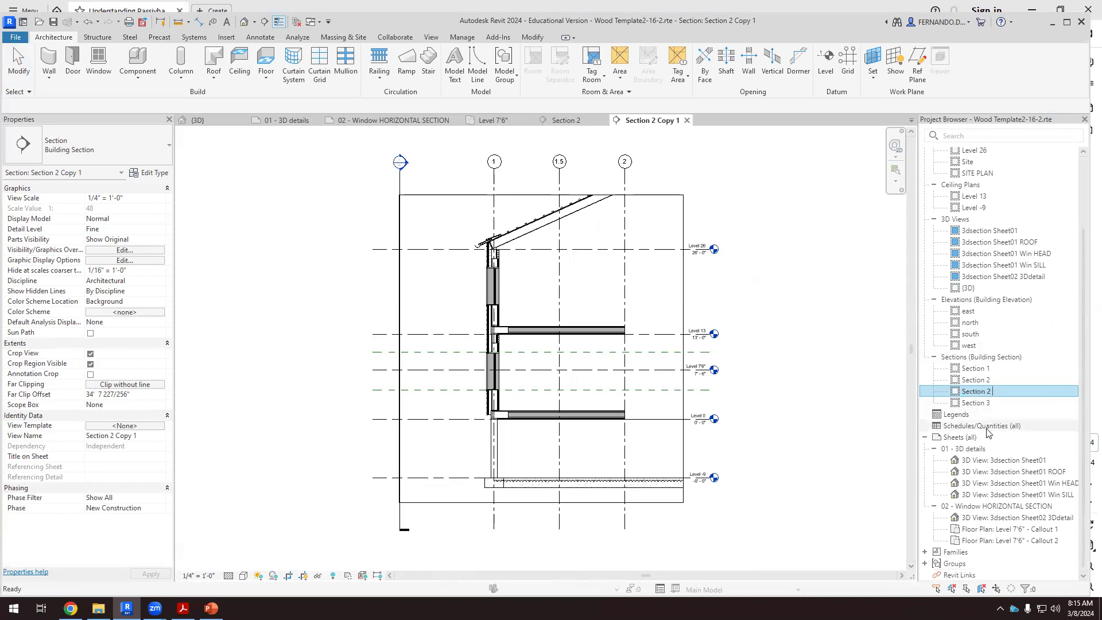
scroll(1002, 447, up, 2)
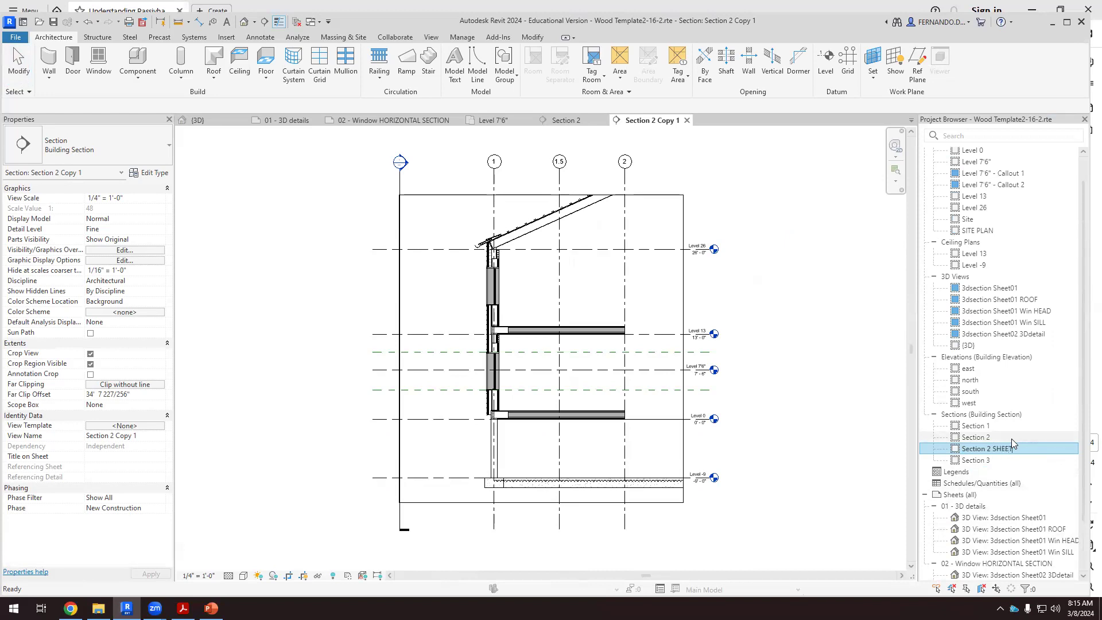
click(824, 433)
Tighten the crop region of Section 2 SHEET3 on all four sides into a narrow strip around the exterior wall, from roof eave to footing
click(683, 352)
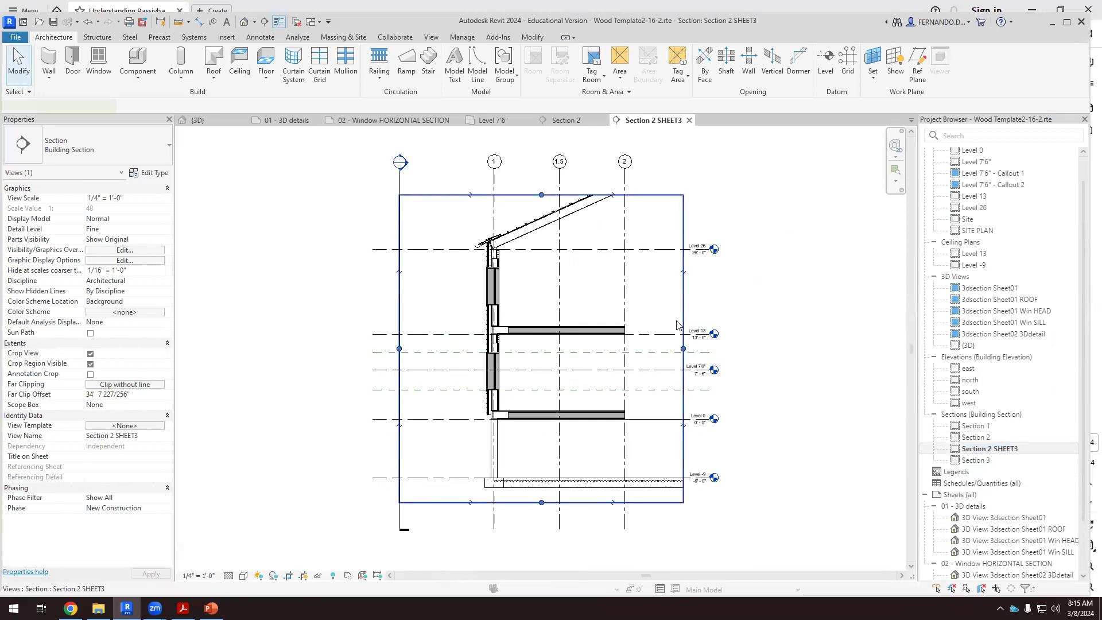
drag(683, 349, 520, 348)
drag(400, 349, 466, 349)
drag(494, 196, 495, 219)
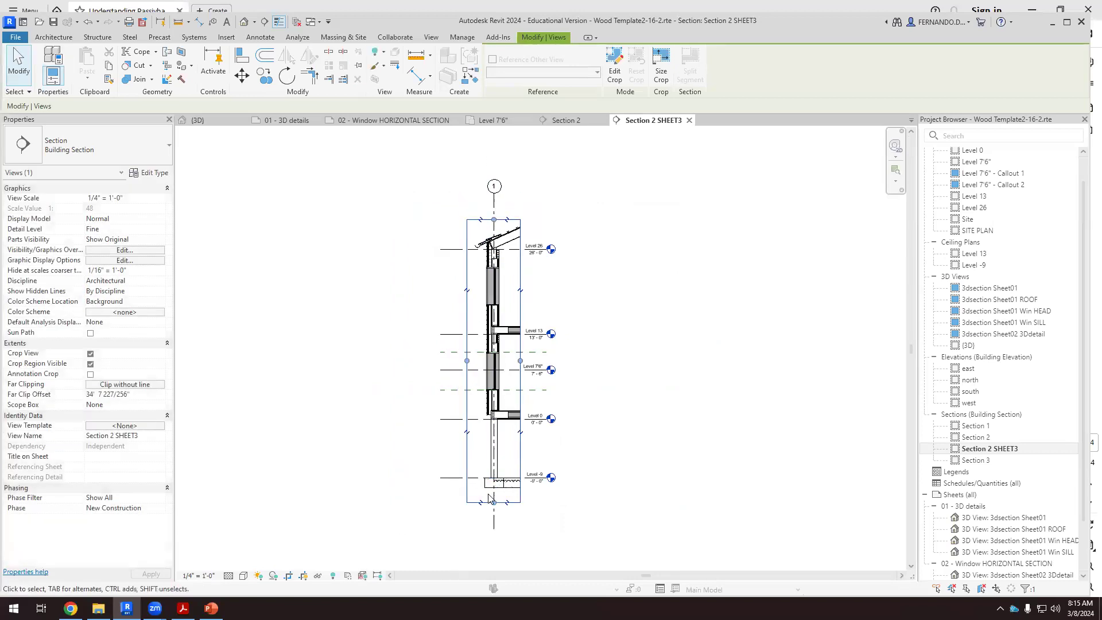
drag(495, 503, 494, 493)
Hide the whole levels category in the Section 2 SHEET3 view
scroll(566, 310, up, 2)
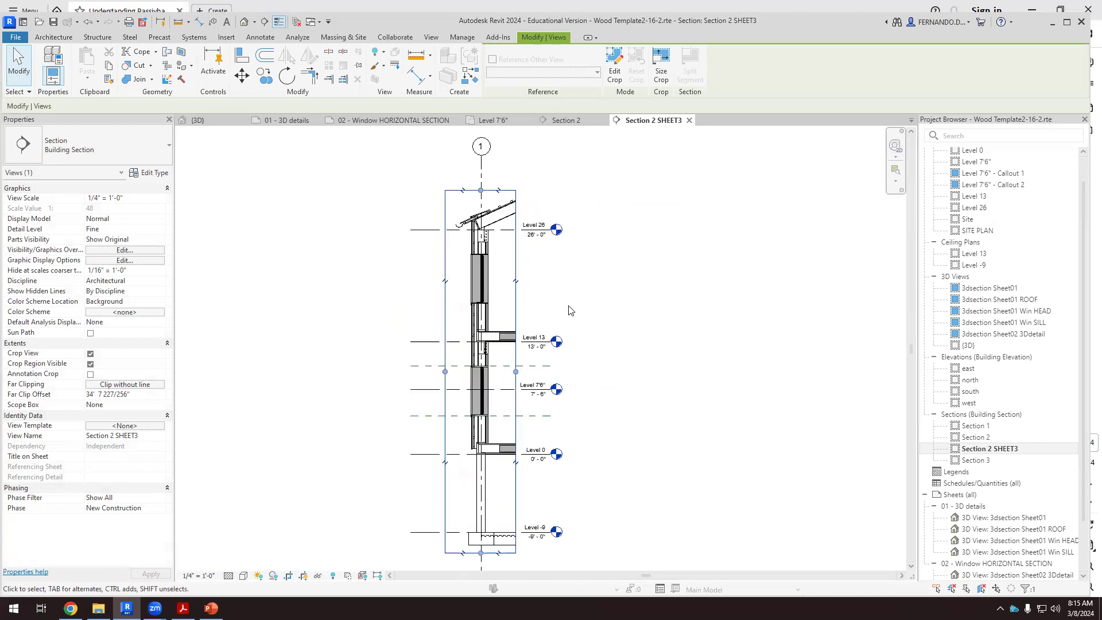
click(425, 342)
right_click(425, 342)
mouse_move(492, 364)
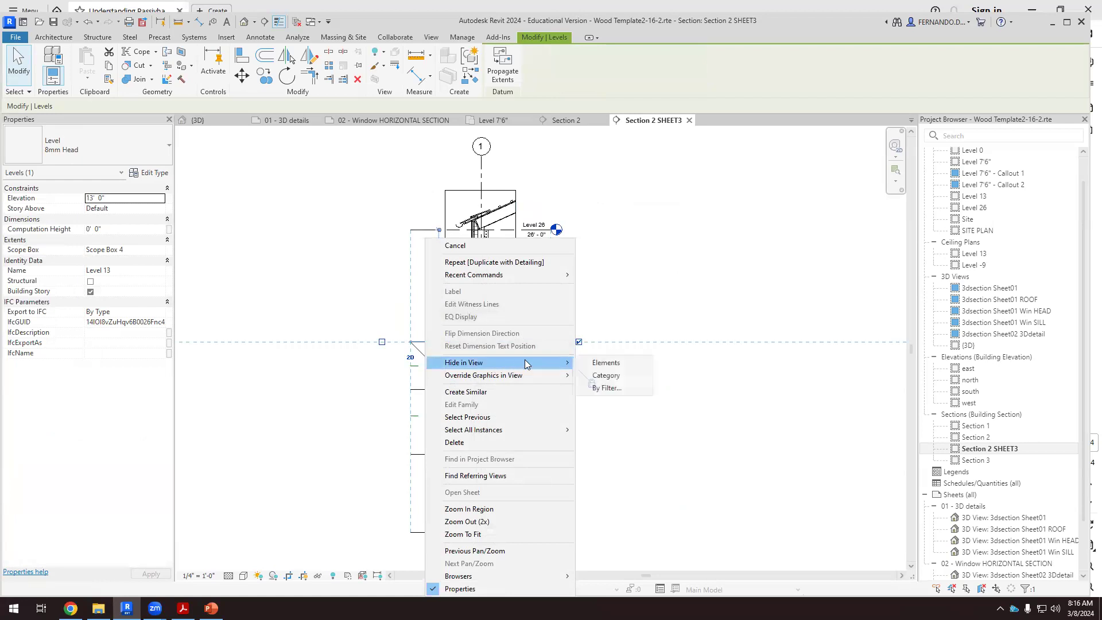
click(605, 375)
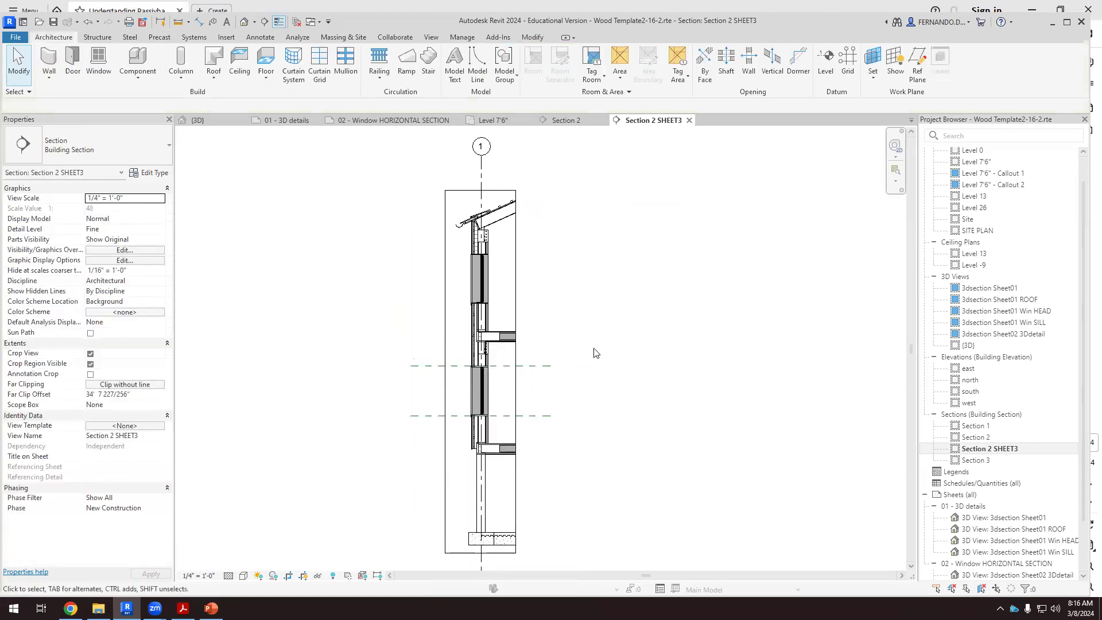
Hide the reference planes category in the section view
click(430, 366)
right_click(425, 365)
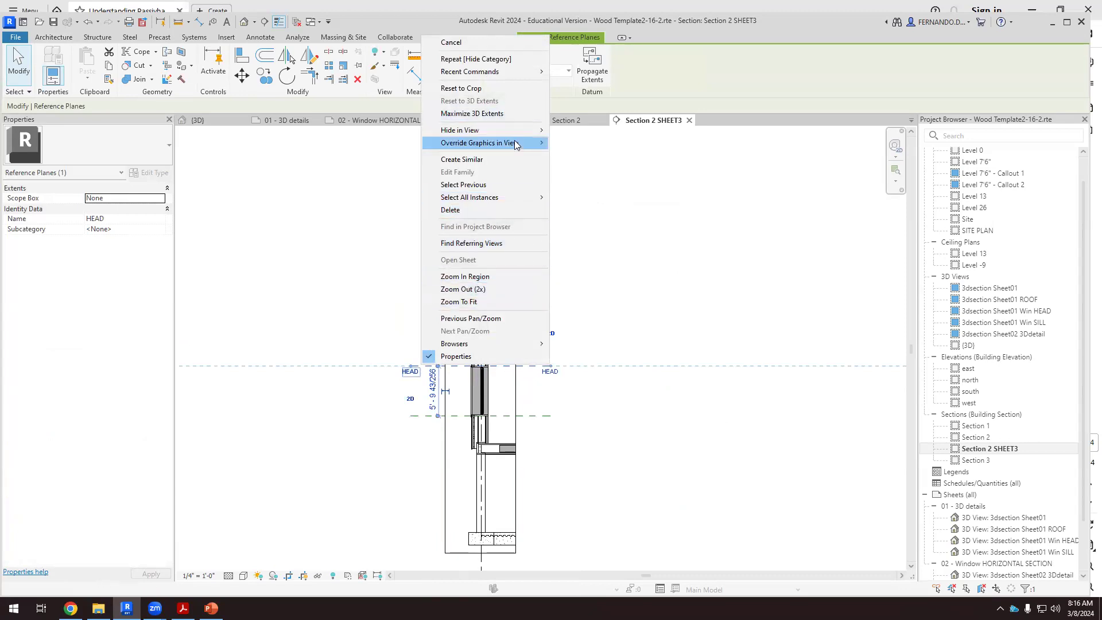
mouse_move(528, 131)
click(578, 143)
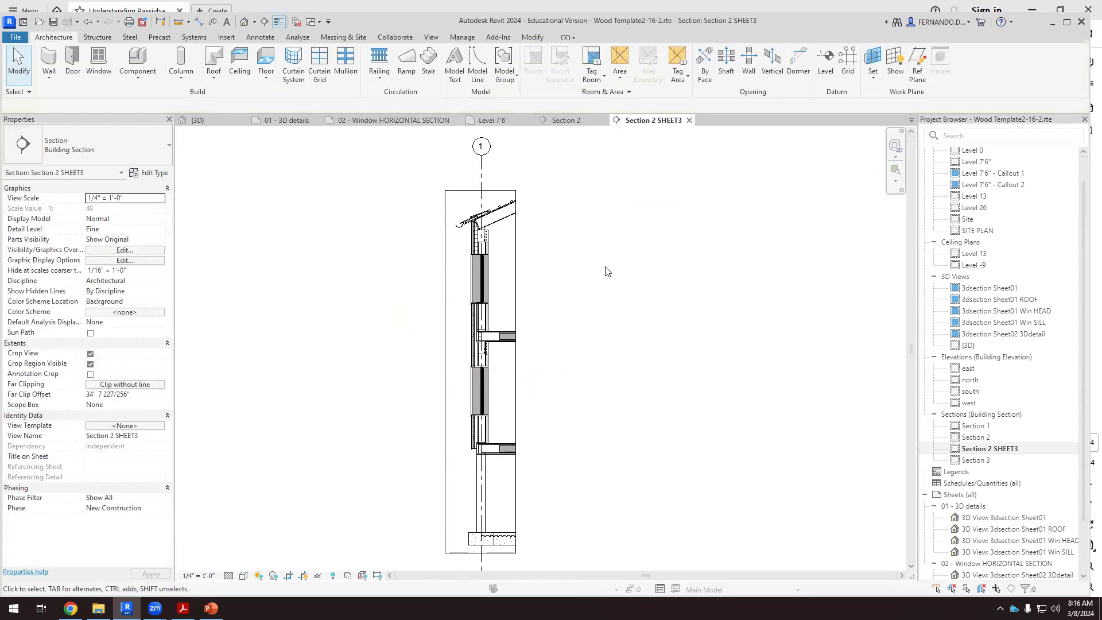
Hide the grid line 1 element in the section view
click(481, 172)
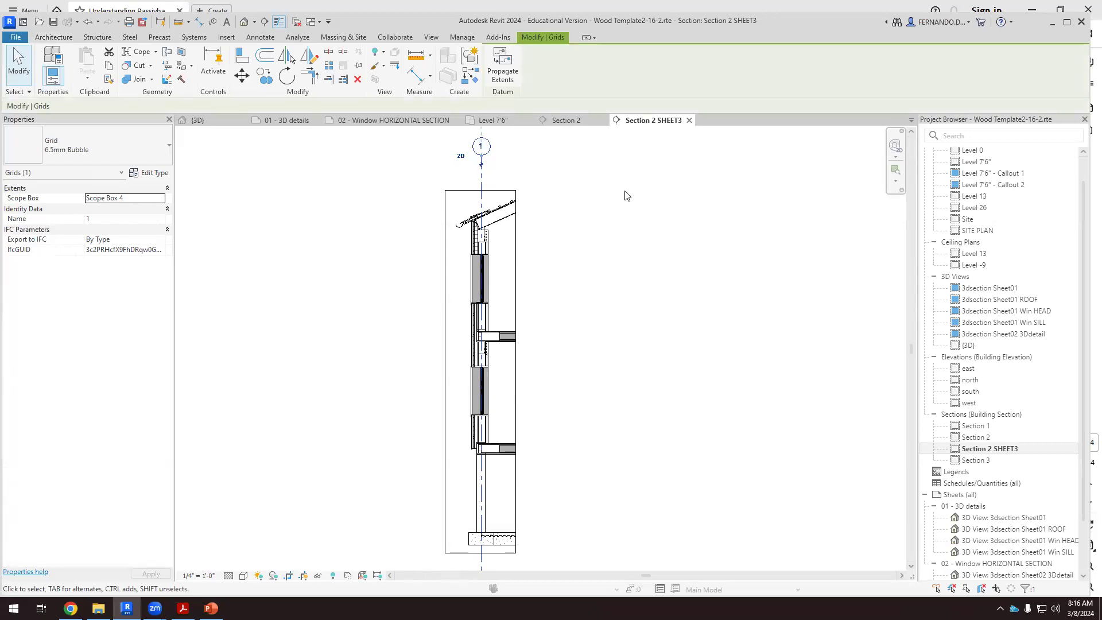
click(631, 205)
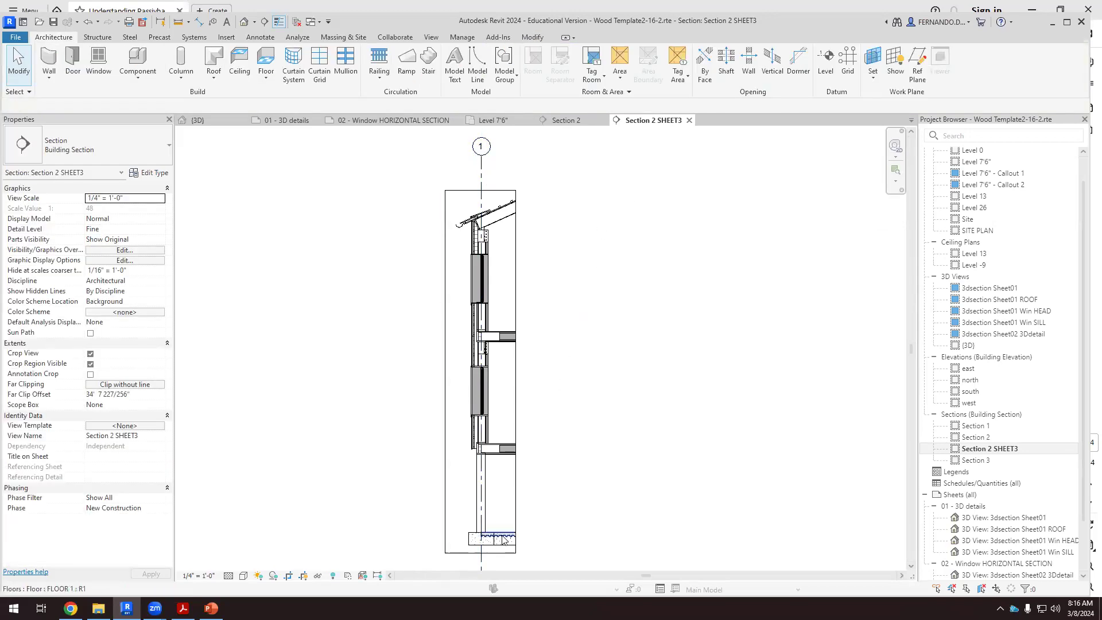
scroll(499, 371, up, 2)
scroll(499, 368, down, 3)
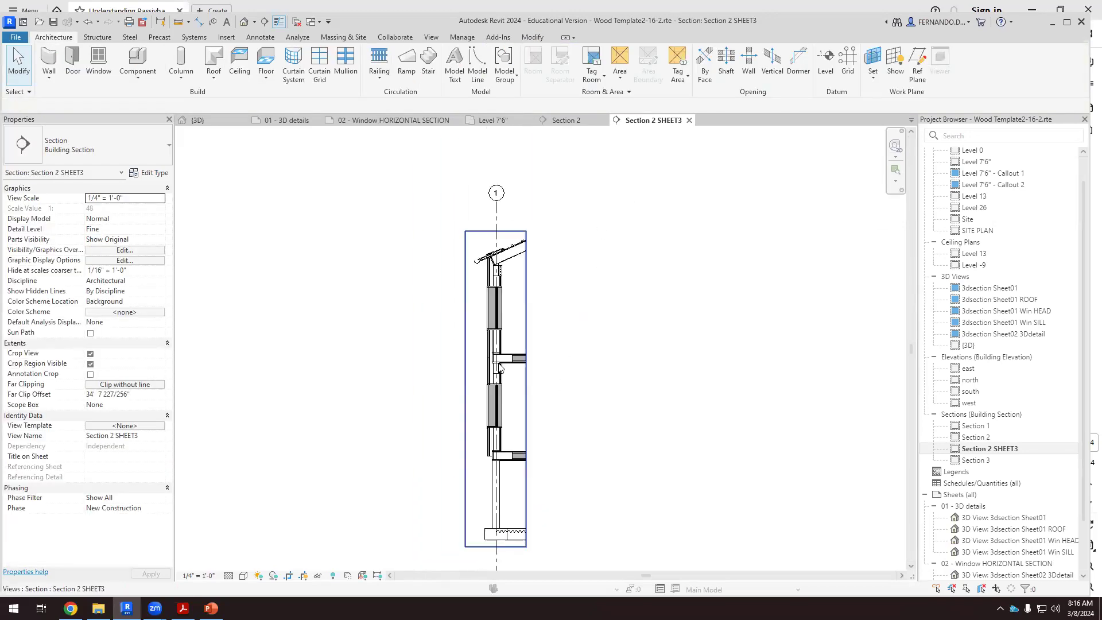
click(497, 218)
right_click(498, 220)
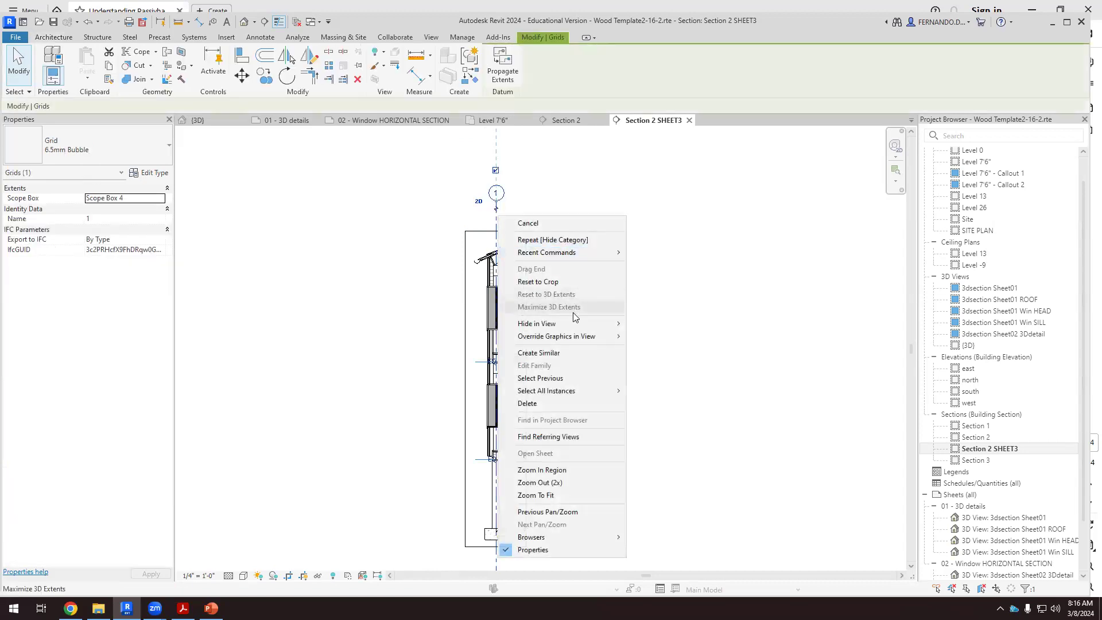
mouse_move(574, 323)
click(655, 323)
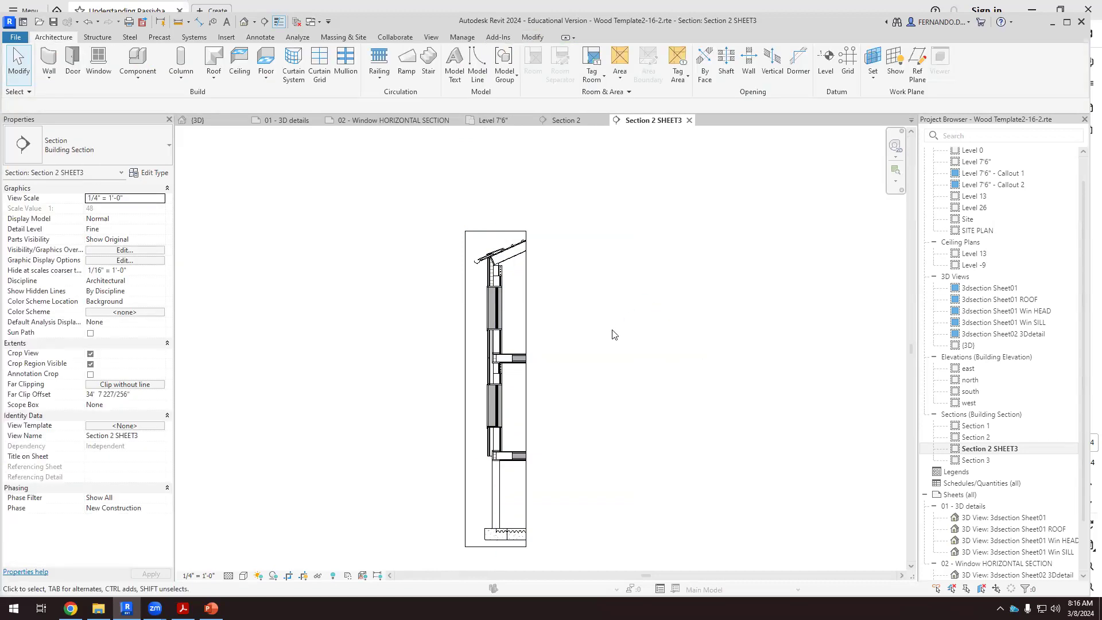
Fine-tune the wall section's crop region, pulling the exterior side slightly inward and extending the top and interior sides slightly outward
scroll(546, 401, up, 2)
scroll(491, 344, up, 1)
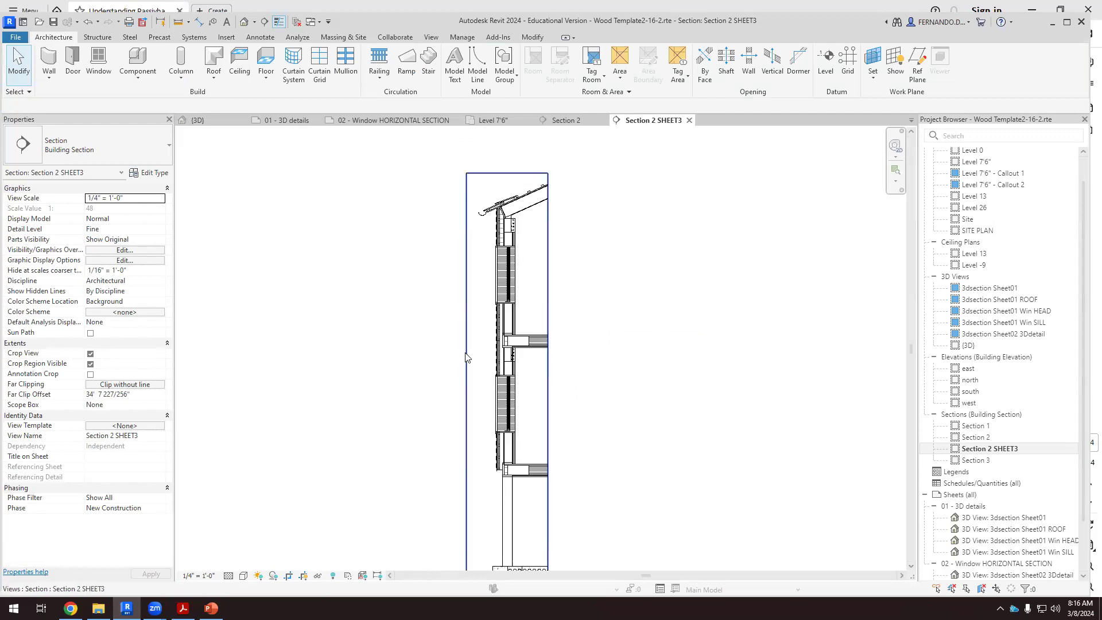
click(467, 373)
drag(472, 382, 471, 383)
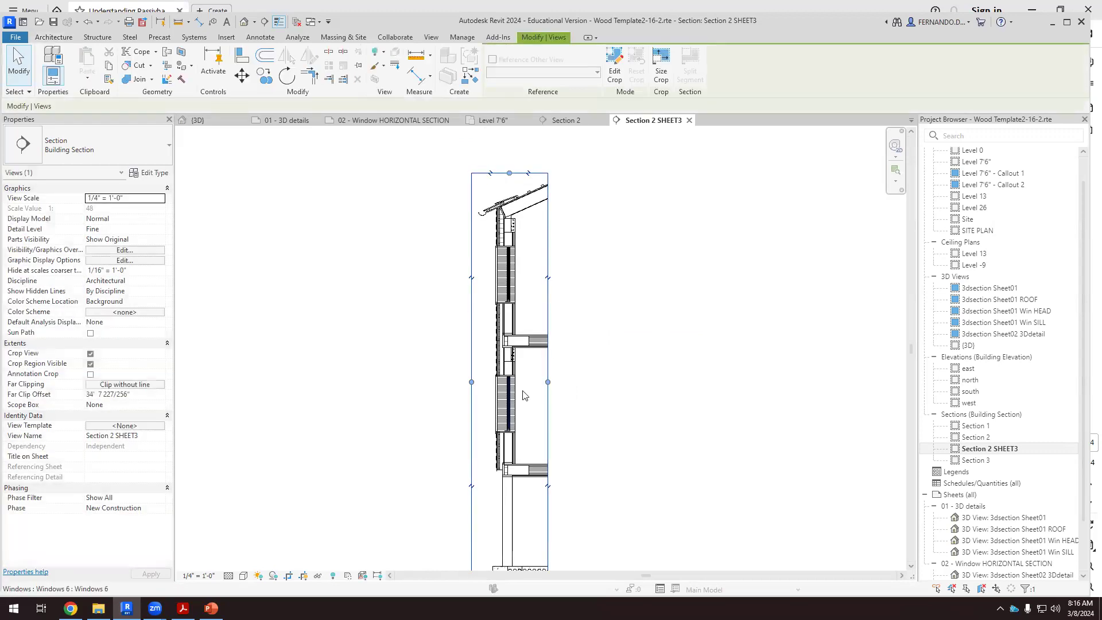
drag(511, 172, 511, 166)
drag(547, 380, 553, 379)
click(627, 381)
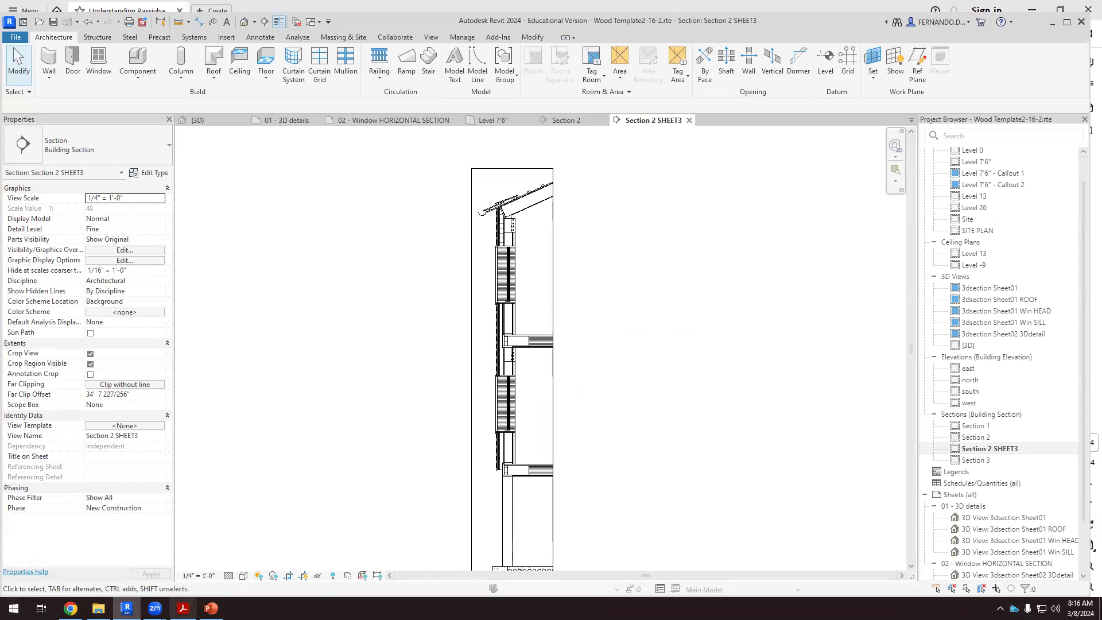
Check the window head and cill detail in the PDF, and search Google in Chrome for "window sill"
click(183, 608)
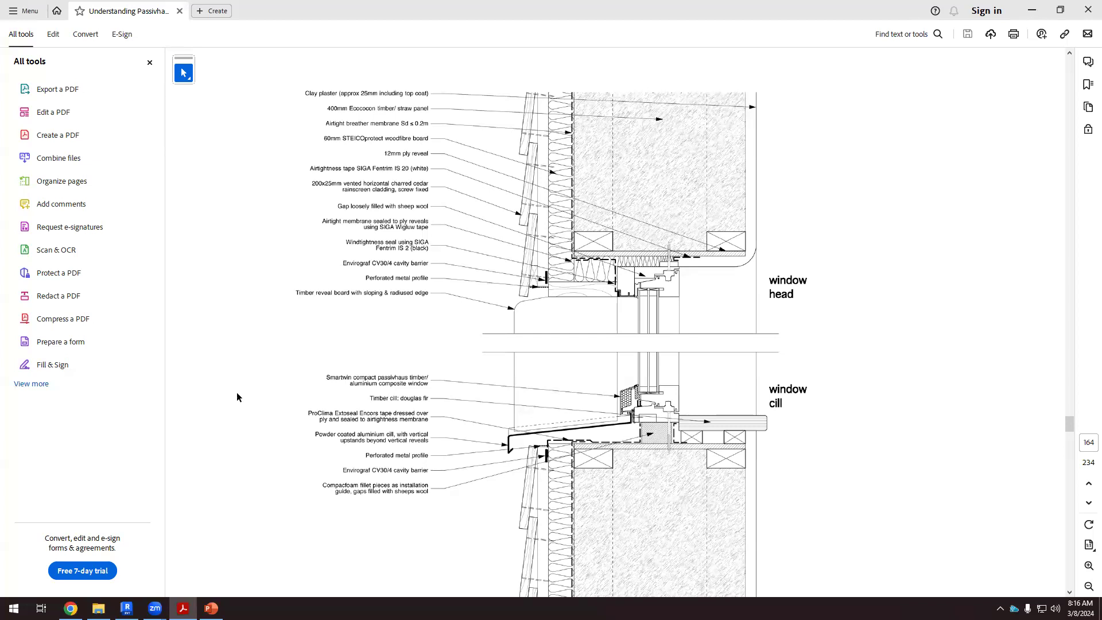
click(71, 609)
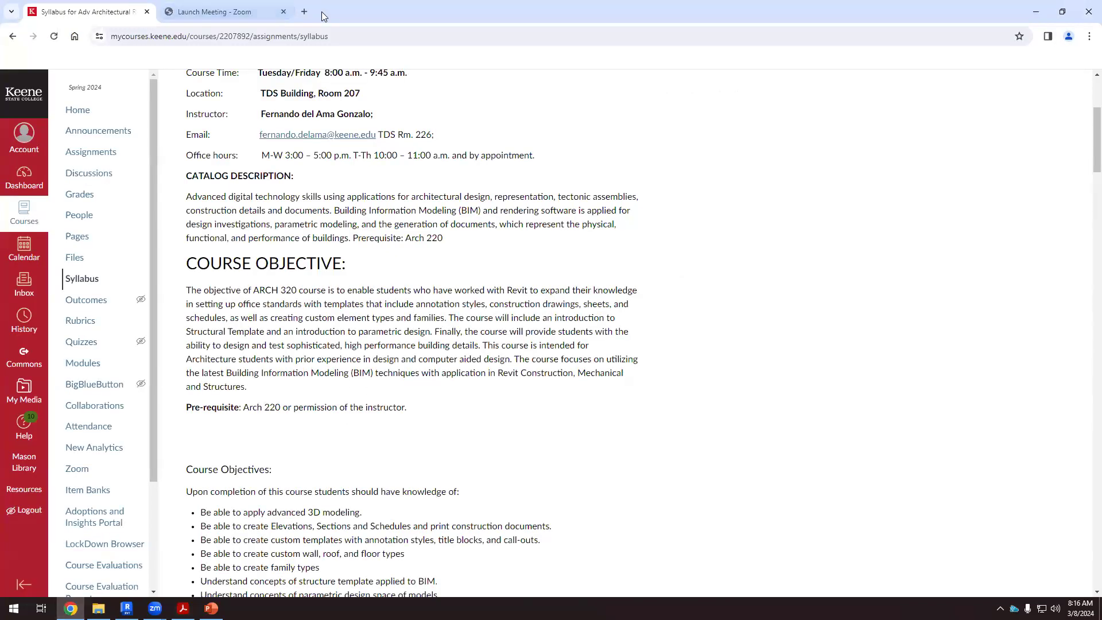
click(304, 12)
text(wind)
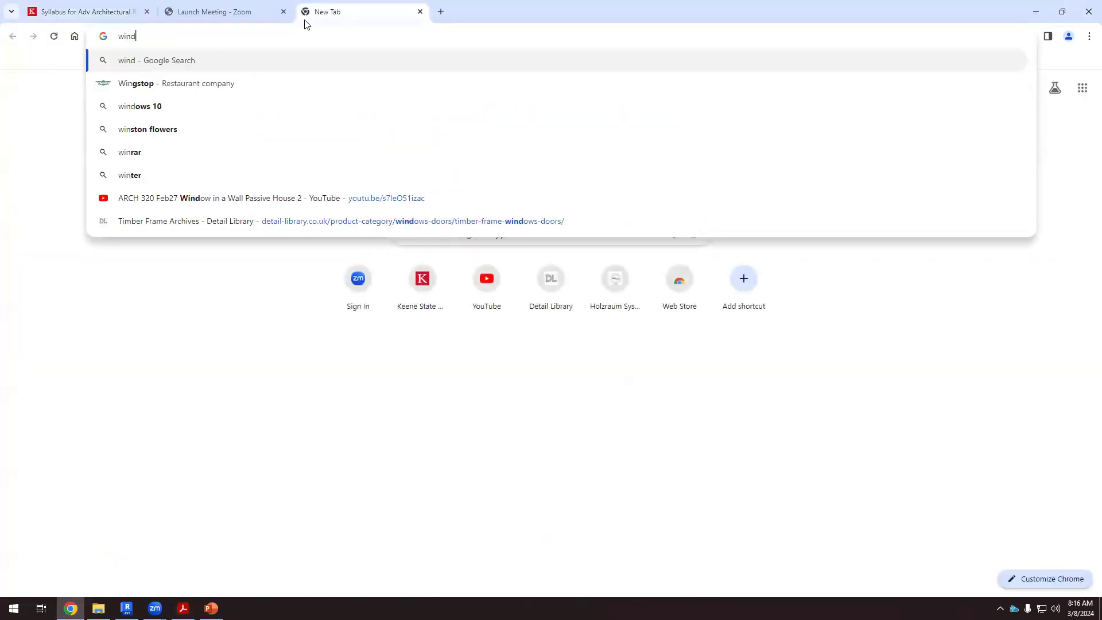
text(ow sill)
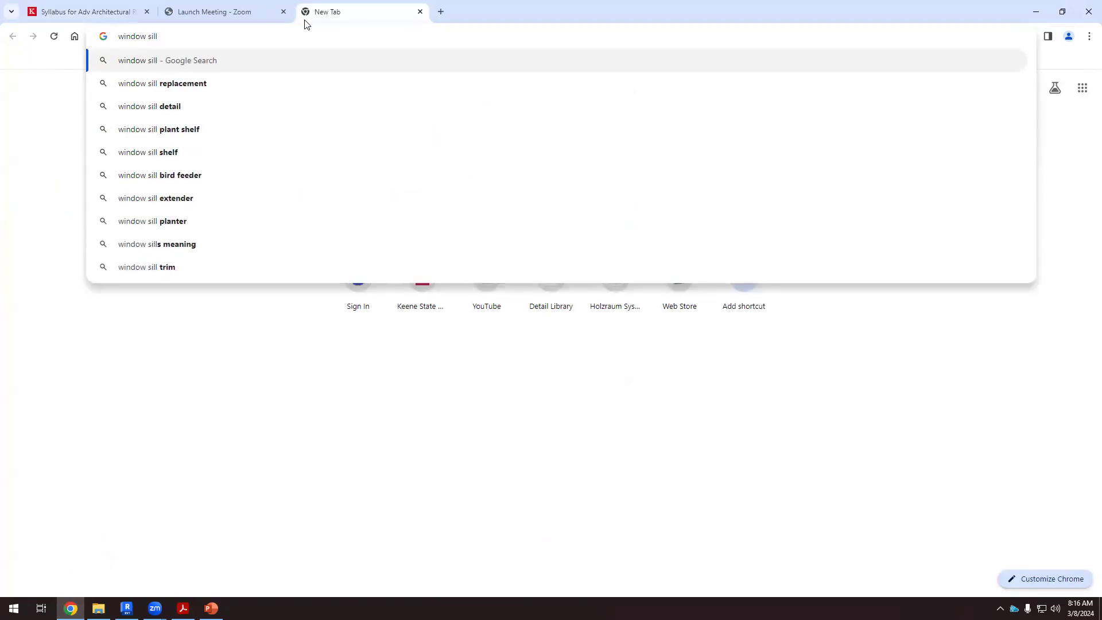
key(Return)
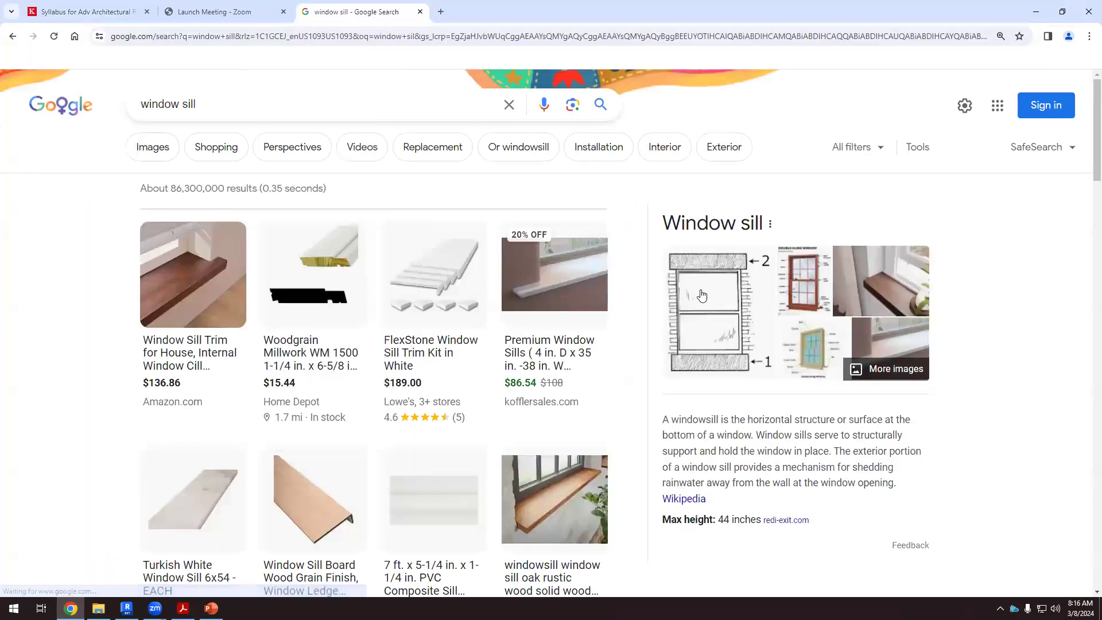
mouse_move(542, 491)
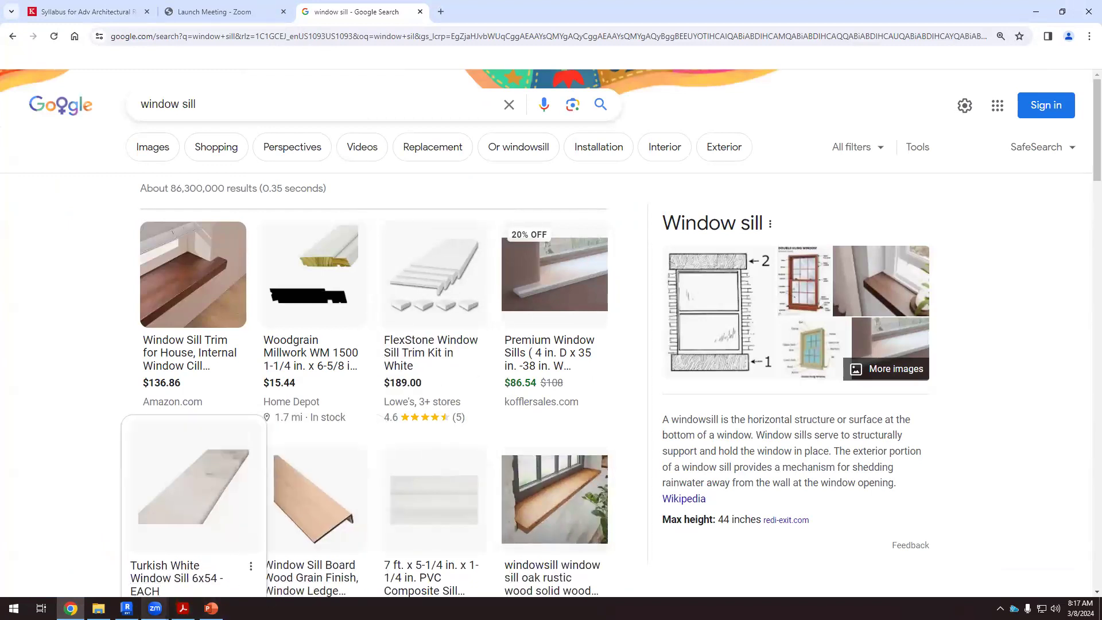
Switch back to Revit and place a callout around the roof eave and upper window head in the wall section
key(alt+Tab)
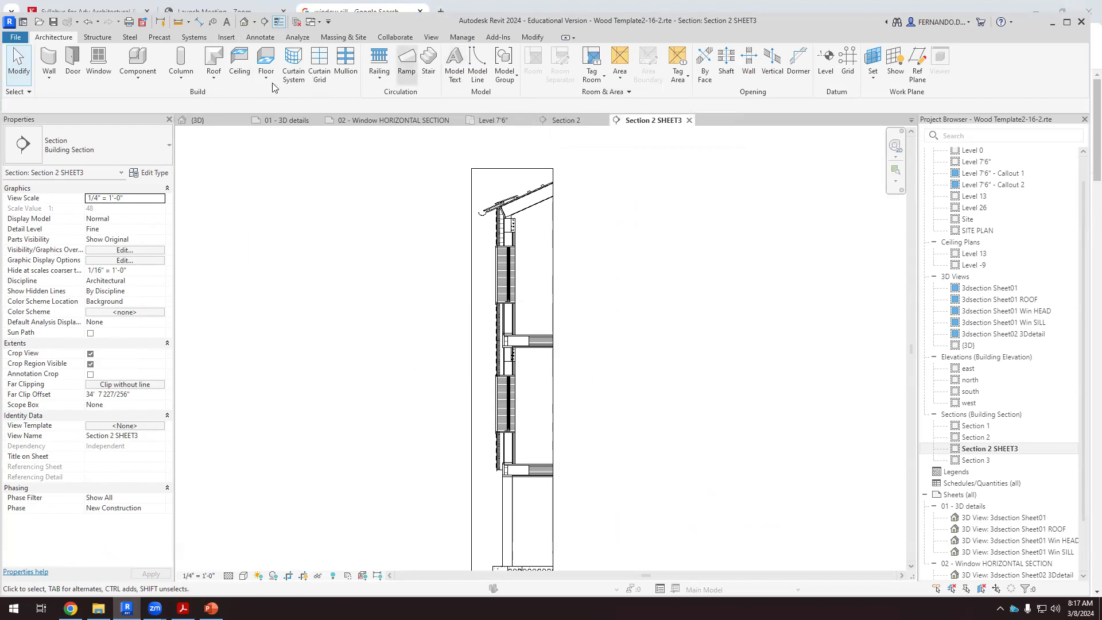
click(431, 38)
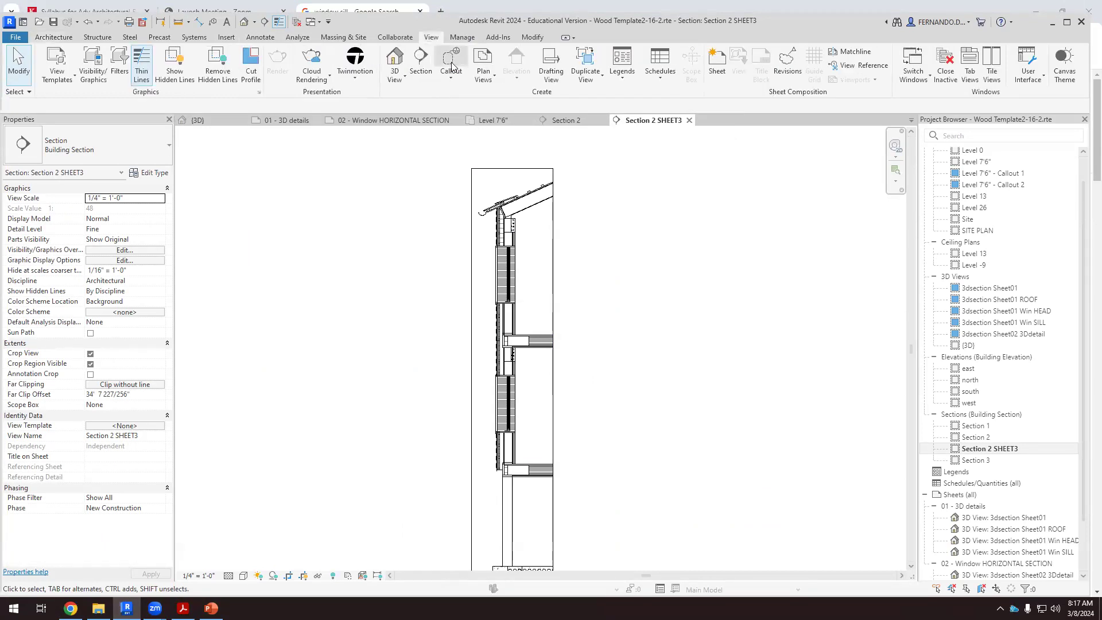
click(451, 65)
scroll(496, 232, up, 3)
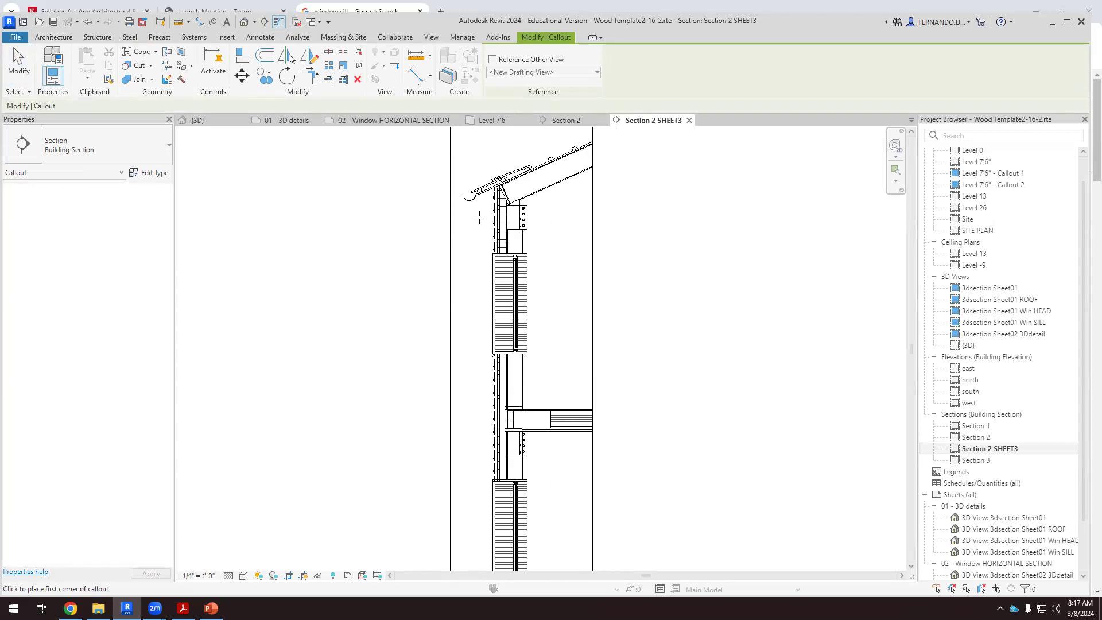
click(458, 165)
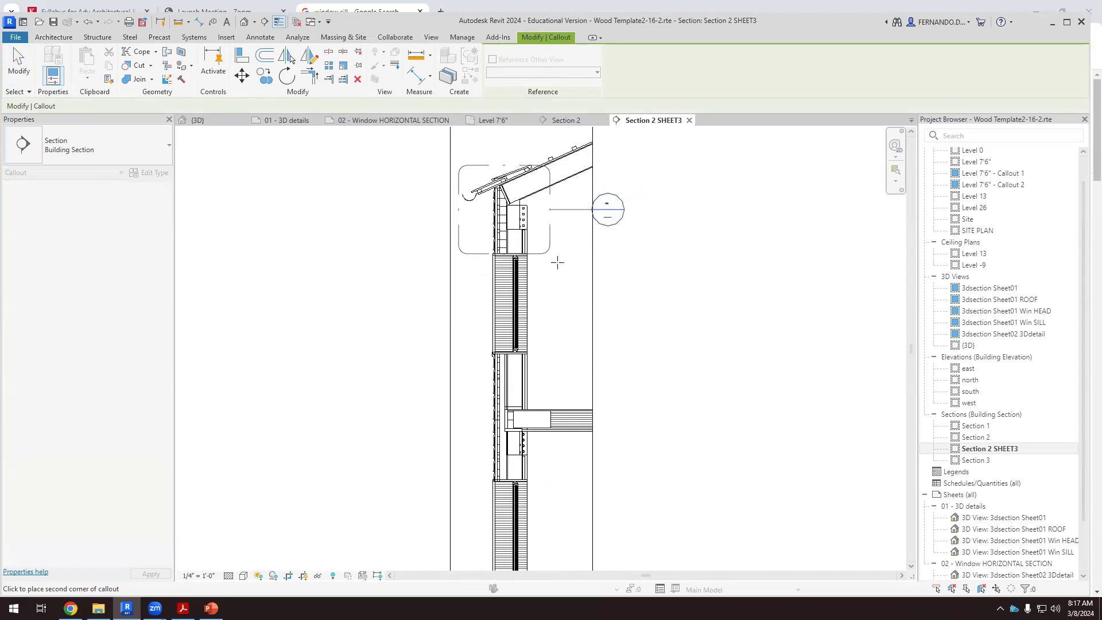
click(561, 274)
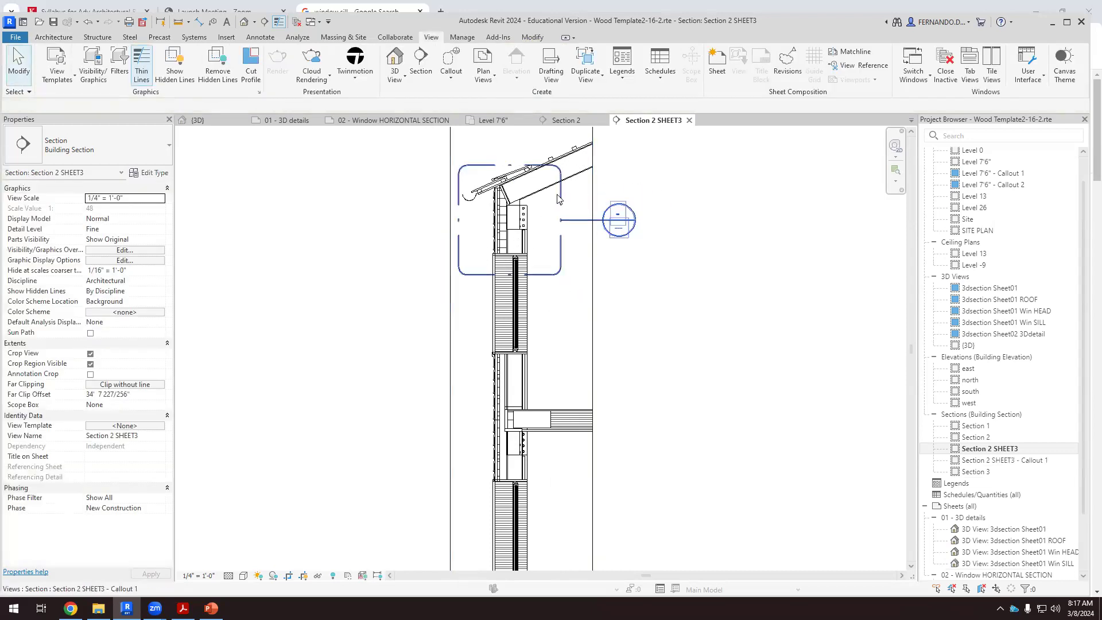
Move the eave callout's head up above the roof line, near the upper corner of the crop region
click(591, 214)
drag(600, 217, 590, 142)
scroll(595, 317, down, 1)
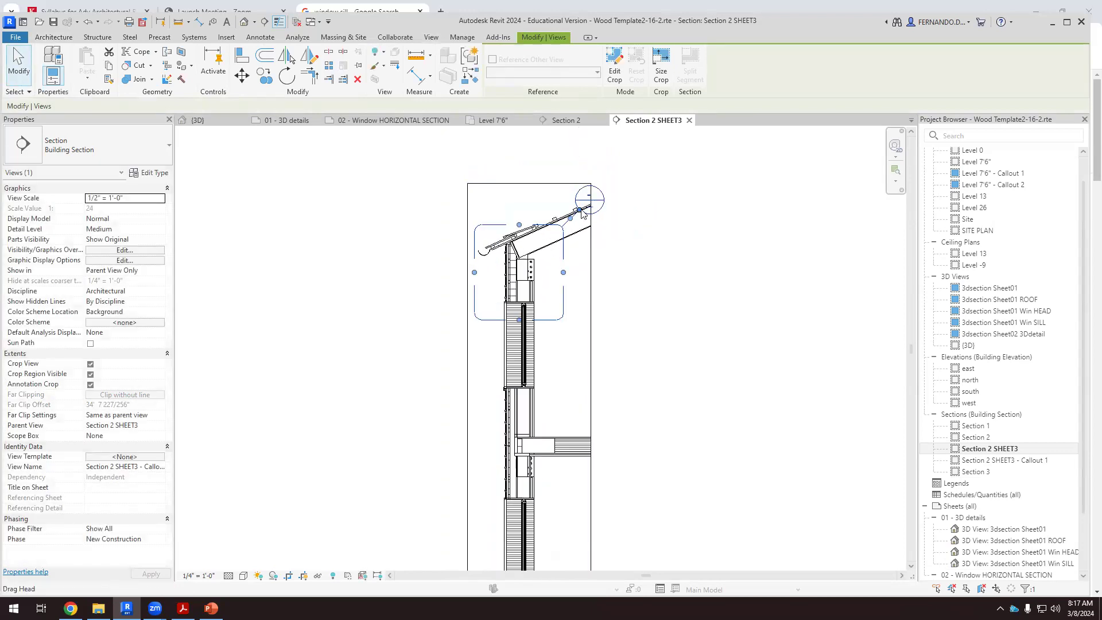
drag(592, 218, 583, 197)
click(677, 315)
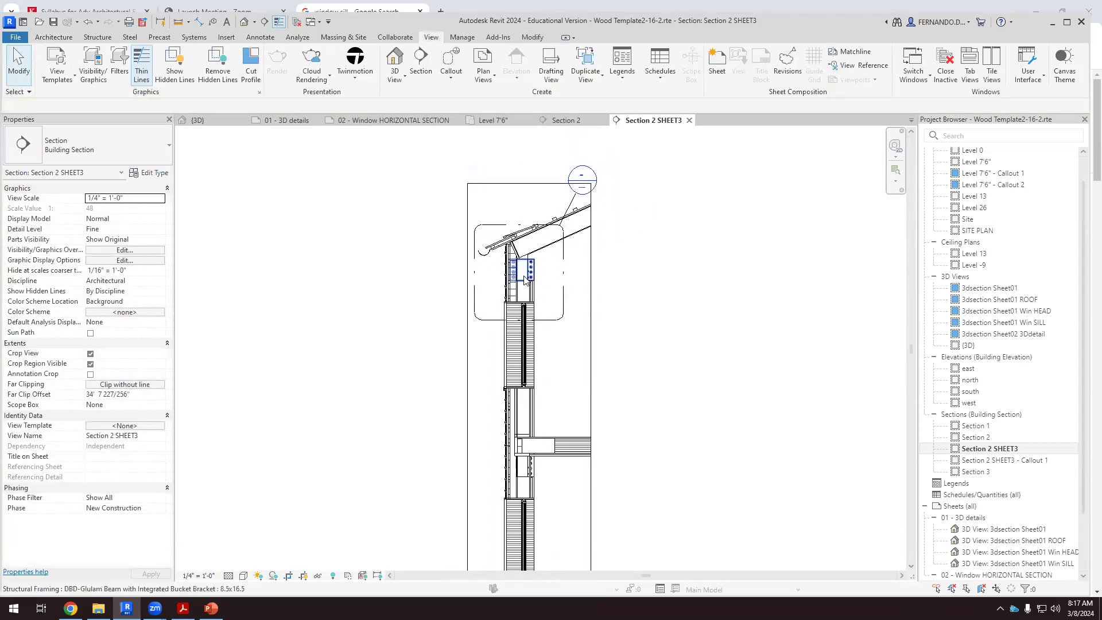
Copy the eave callout downward so the duplicate surrounds the upper window's sill
scroll(527, 310, up, 2)
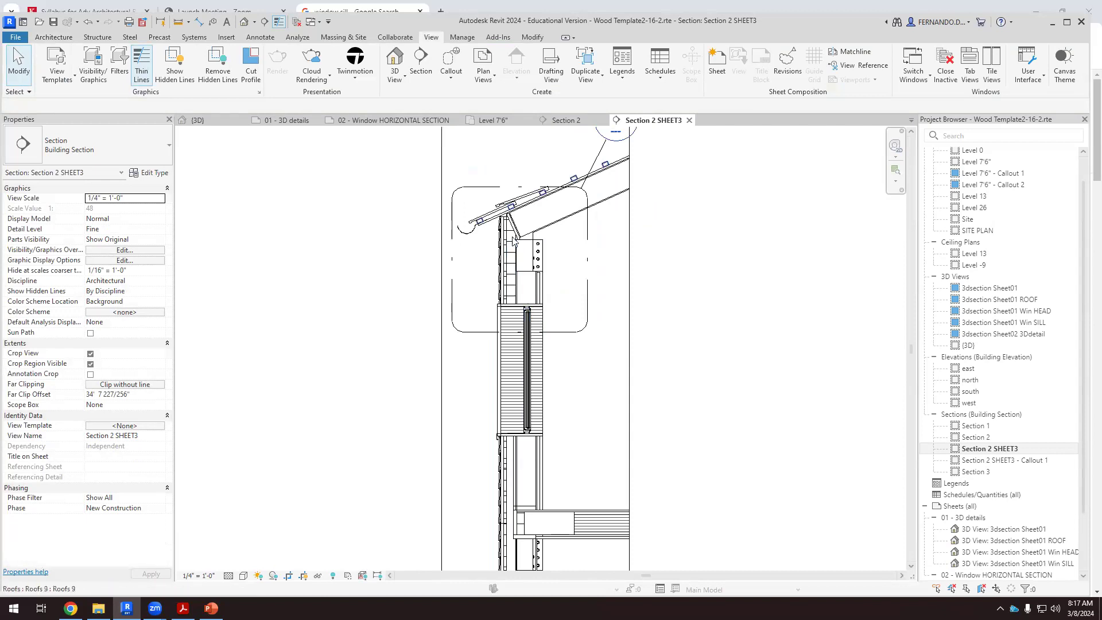
scroll(524, 259, up, 2)
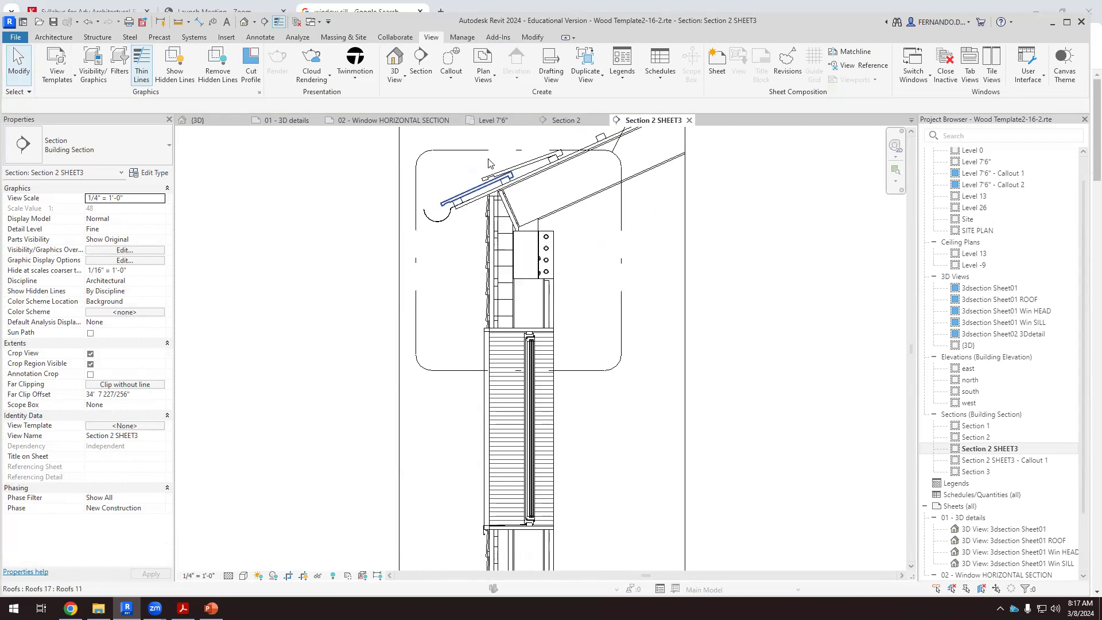
scroll(466, 278, down, 2)
click(551, 323)
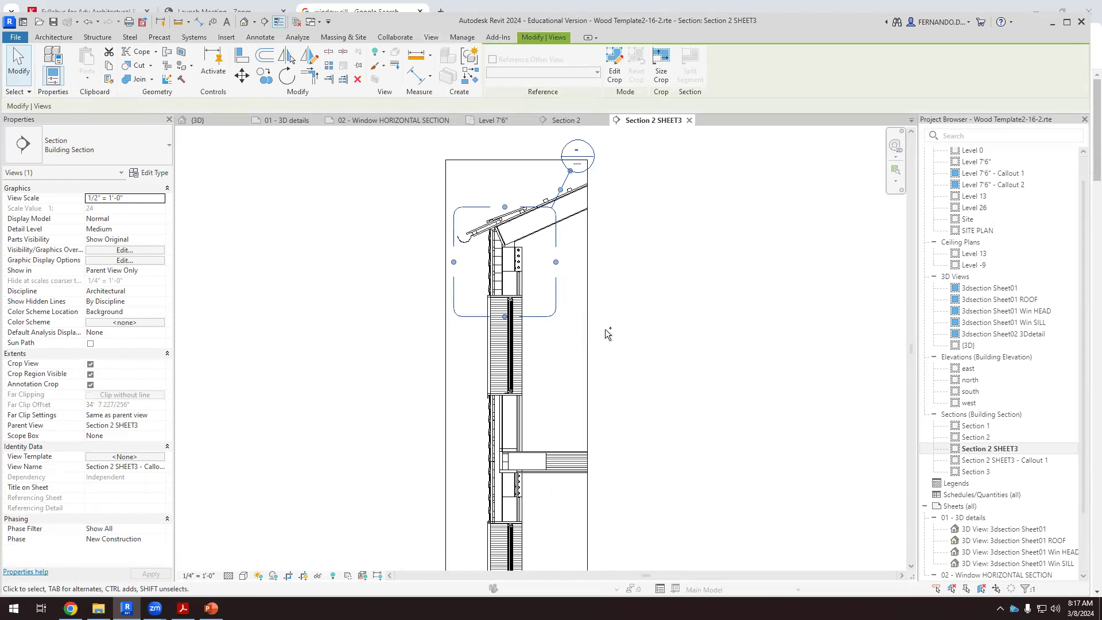
click(265, 76)
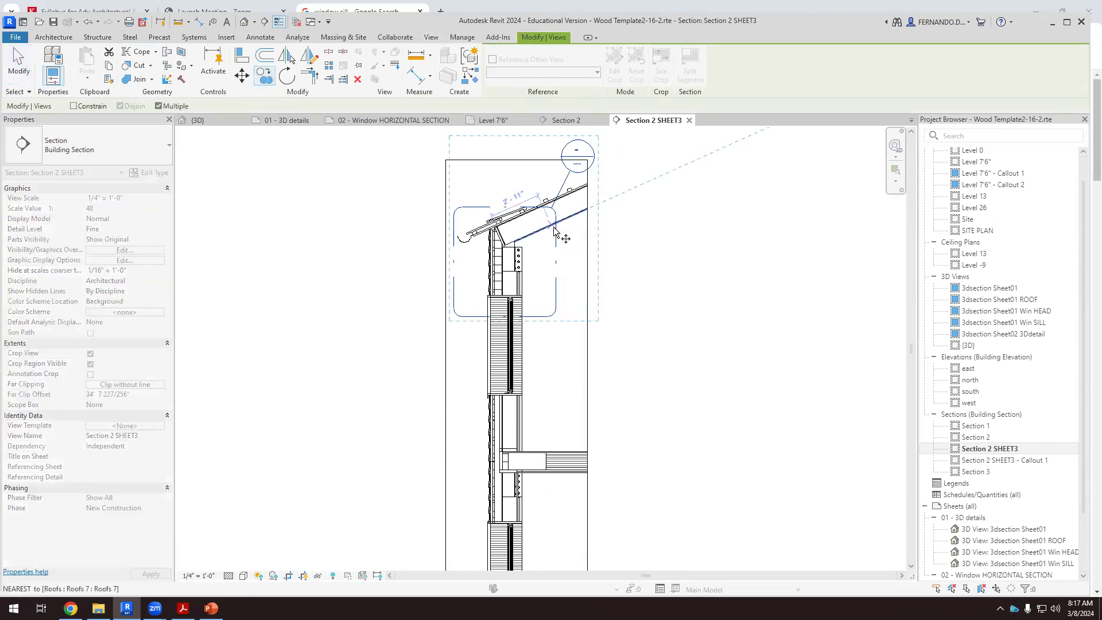
click(577, 233)
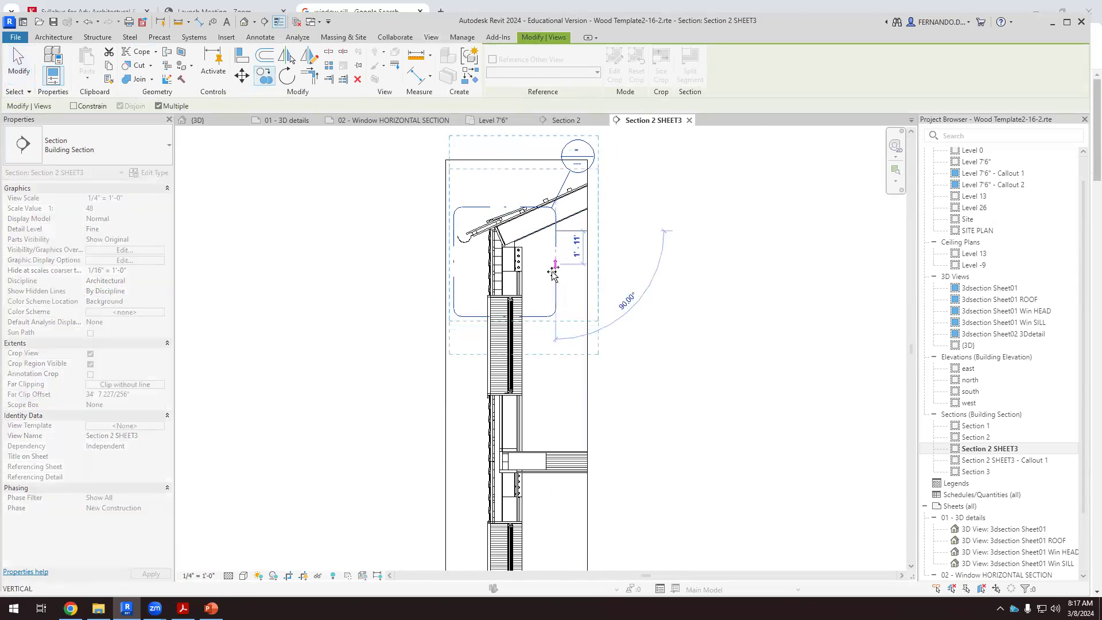
click(549, 360)
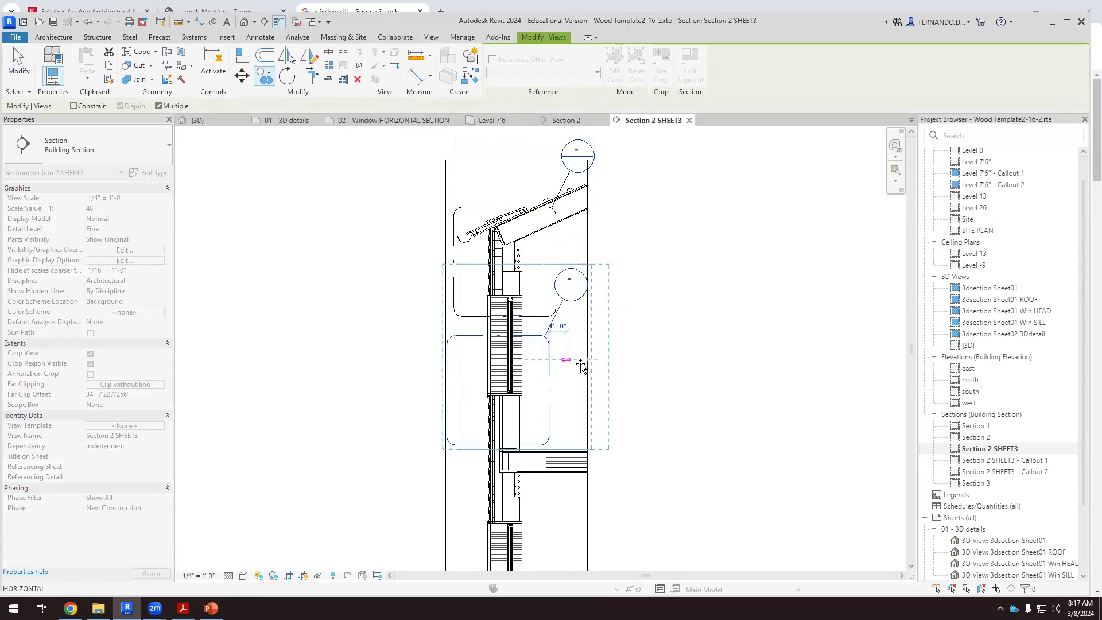
key(Escape)
key(Escape)
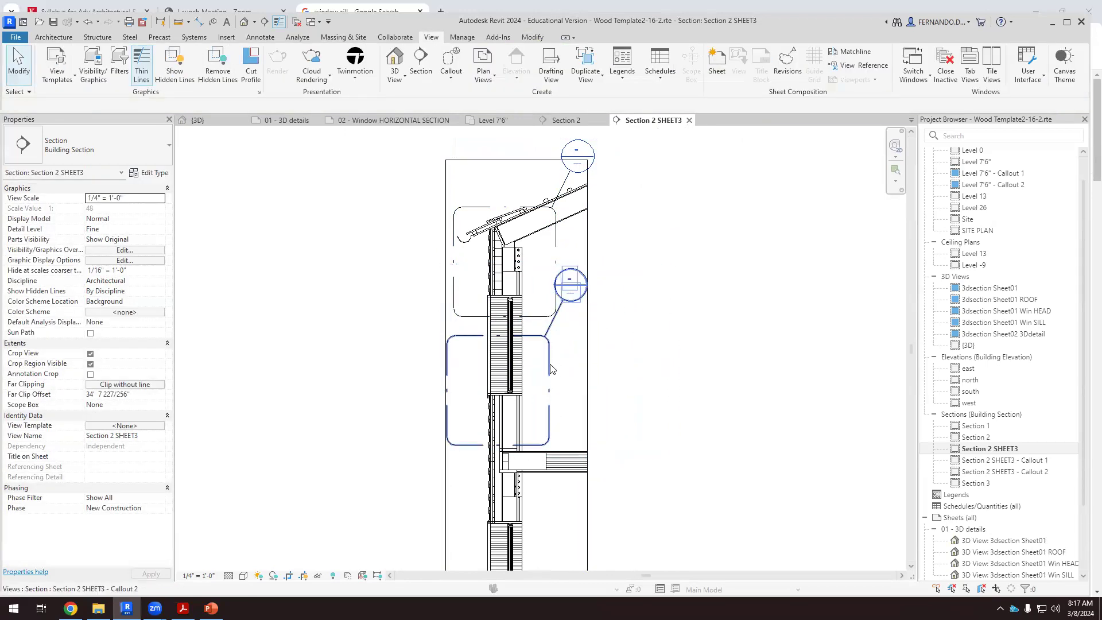
Align the copied callout under the eave callout, shorten it to a low box around the window sill, and reposition its head
click(549, 362)
mouse_move(549, 360)
mouse_down()
mouse_move(577, 365)
mouse_move(555, 360)
mouse_up()
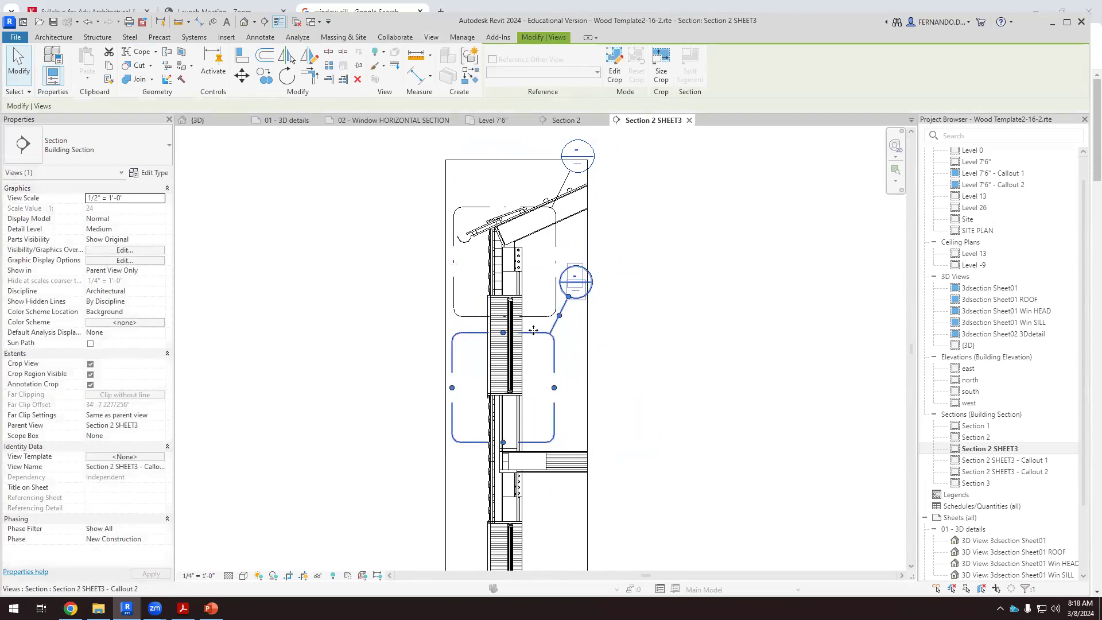
drag(504, 335, 503, 413)
drag(563, 309, 567, 337)
click(634, 380)
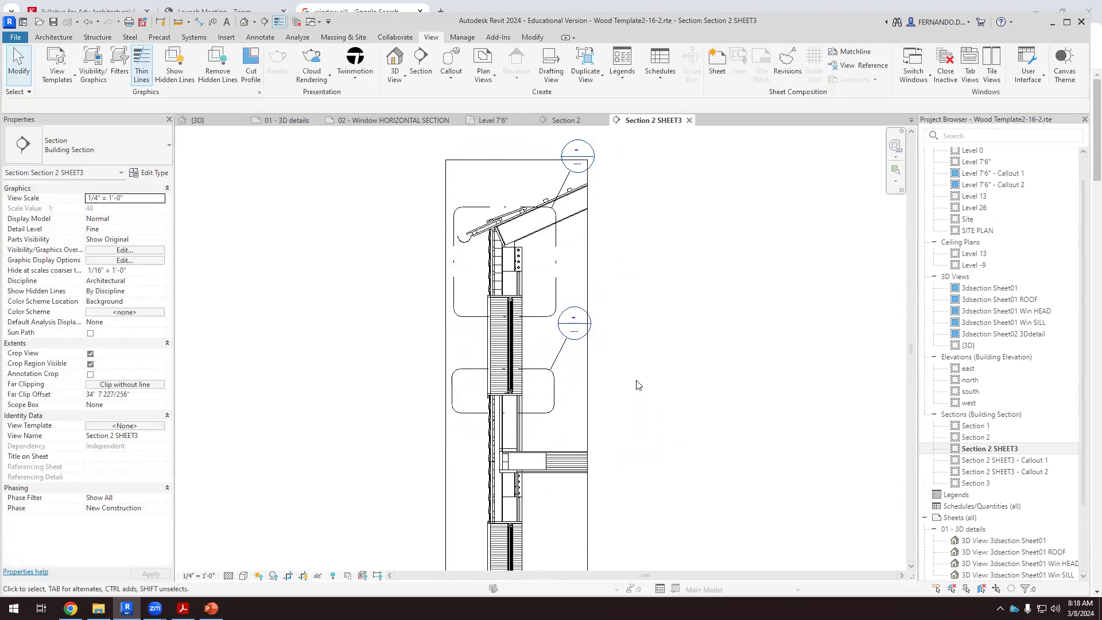
Examine the eave framing and the extents of the two callouts in the wall section
scroll(506, 325, up, 3)
scroll(514, 281, up, 3)
scroll(459, 401, down, 4)
scroll(488, 225, up, 3)
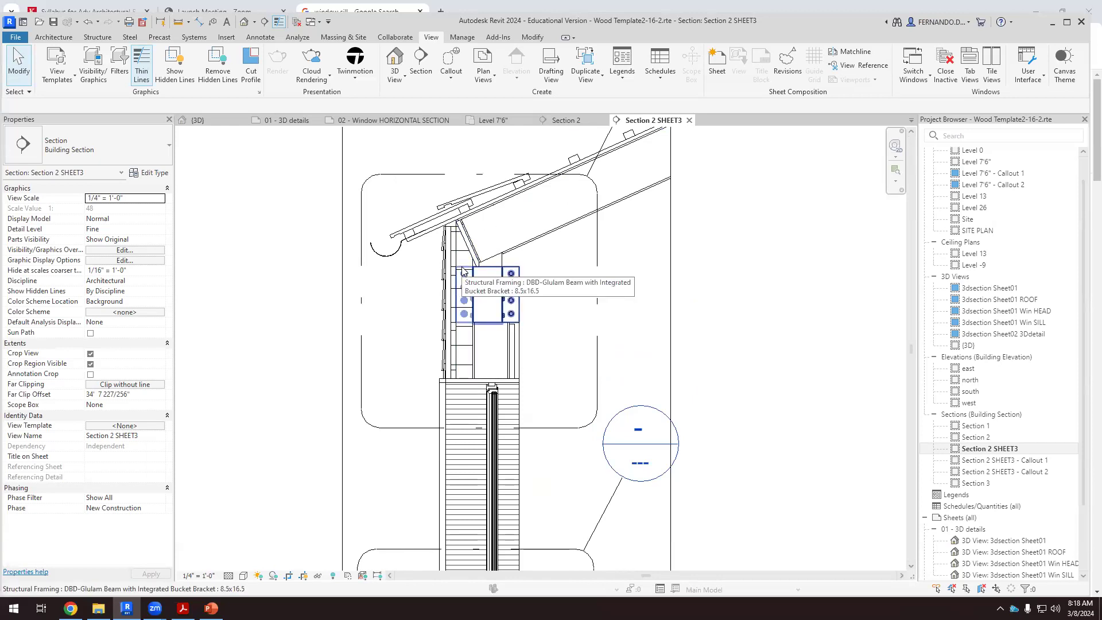
scroll(517, 323, down, 2)
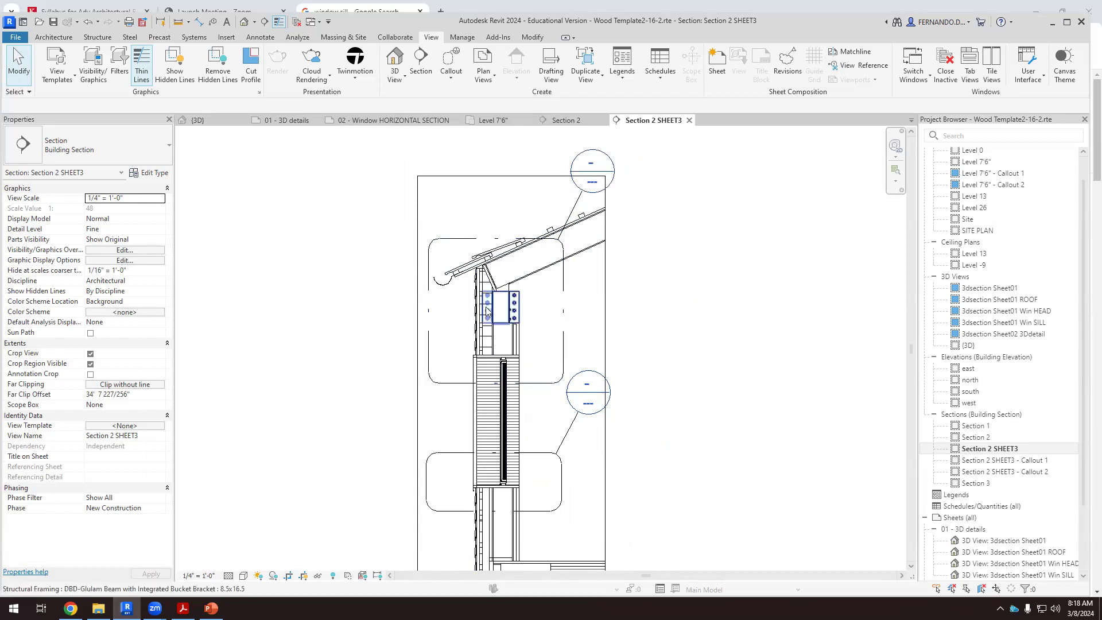
scroll(408, 287, down, 2)
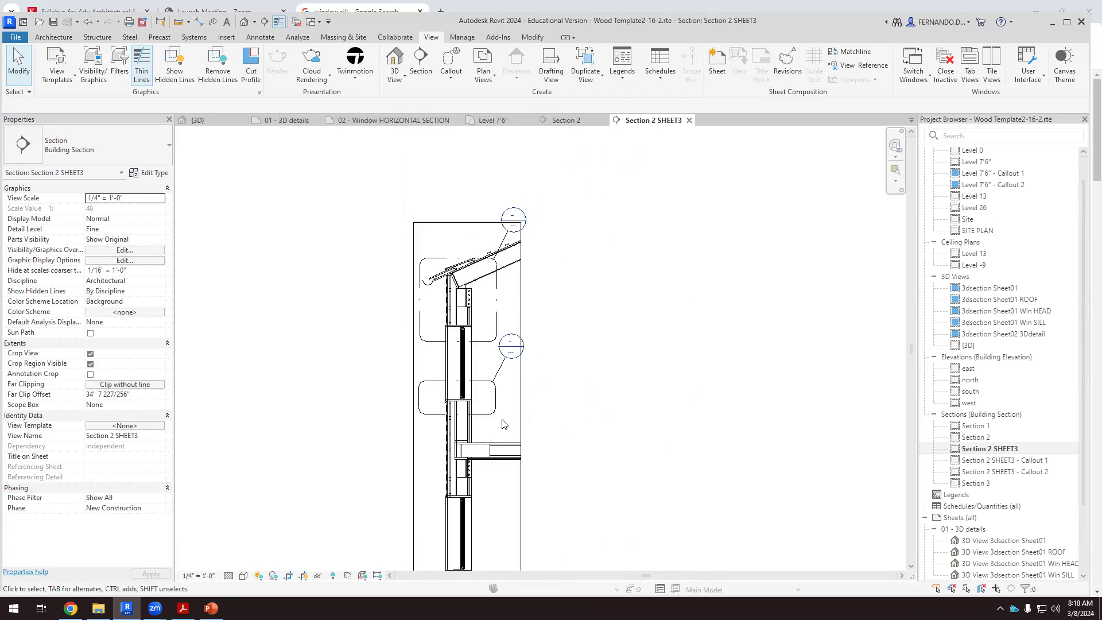
scroll(492, 448, up, 2)
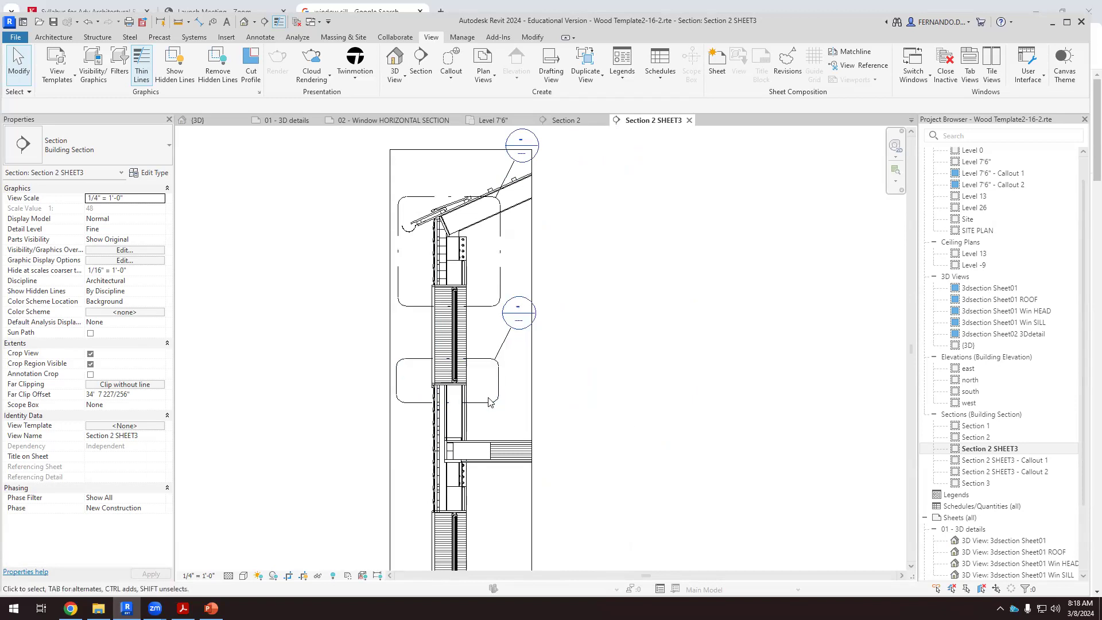
Hide the crop region boundary in the Section 2 SHEET3 view
scroll(492, 402, down, 3)
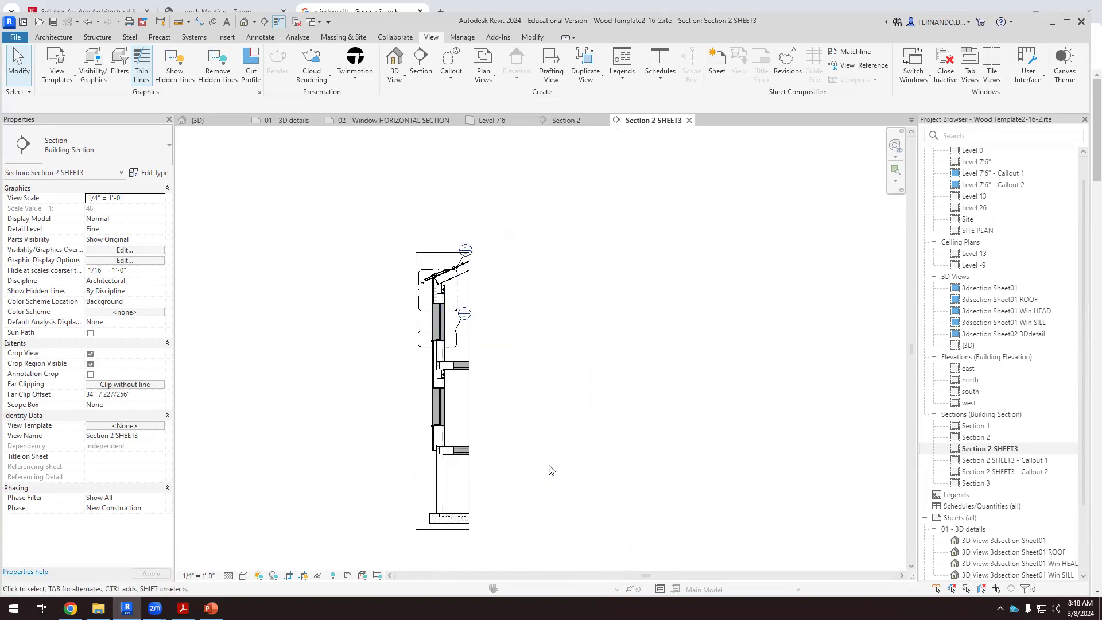
click(303, 576)
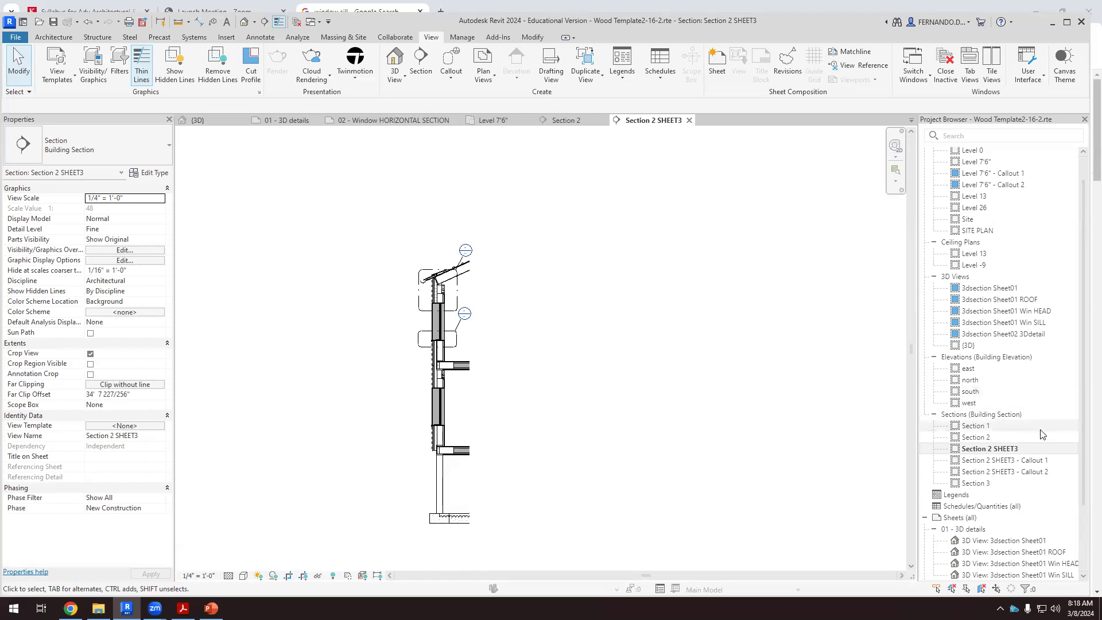
Create a new sheet using the D 22 x 34 Vertical titleblock
click(990, 448)
scroll(1011, 460, down, 2)
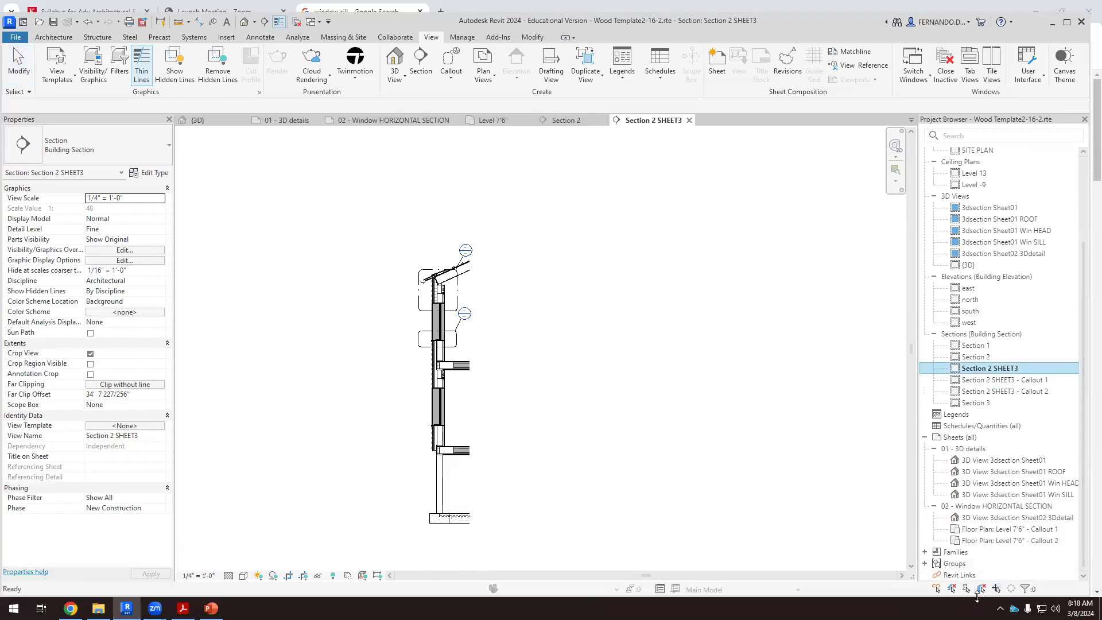
right_click(957, 438)
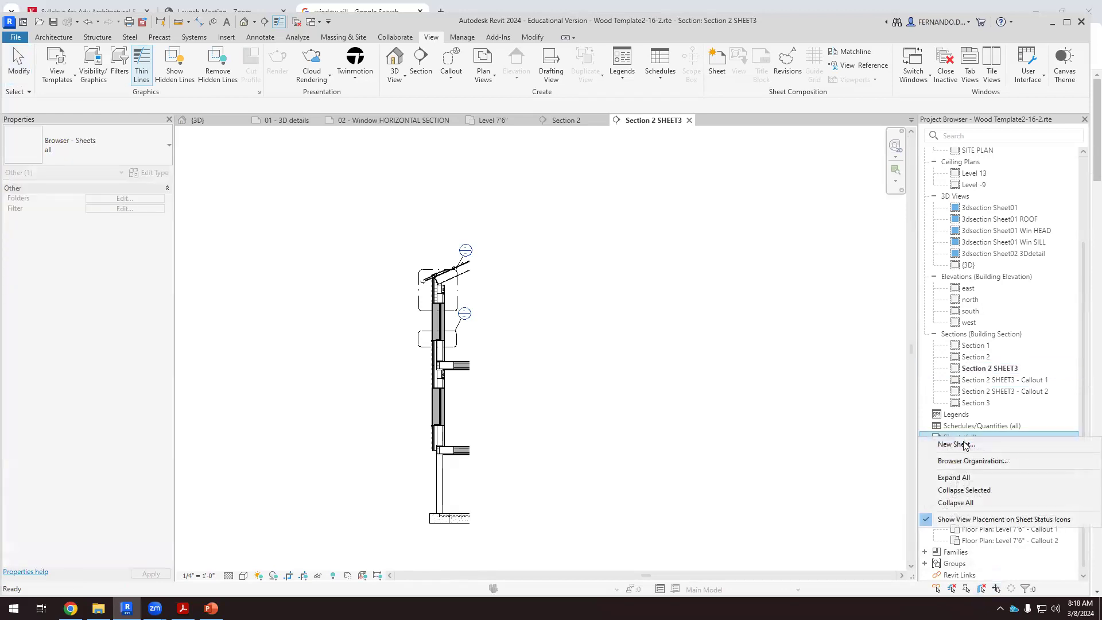
click(957, 443)
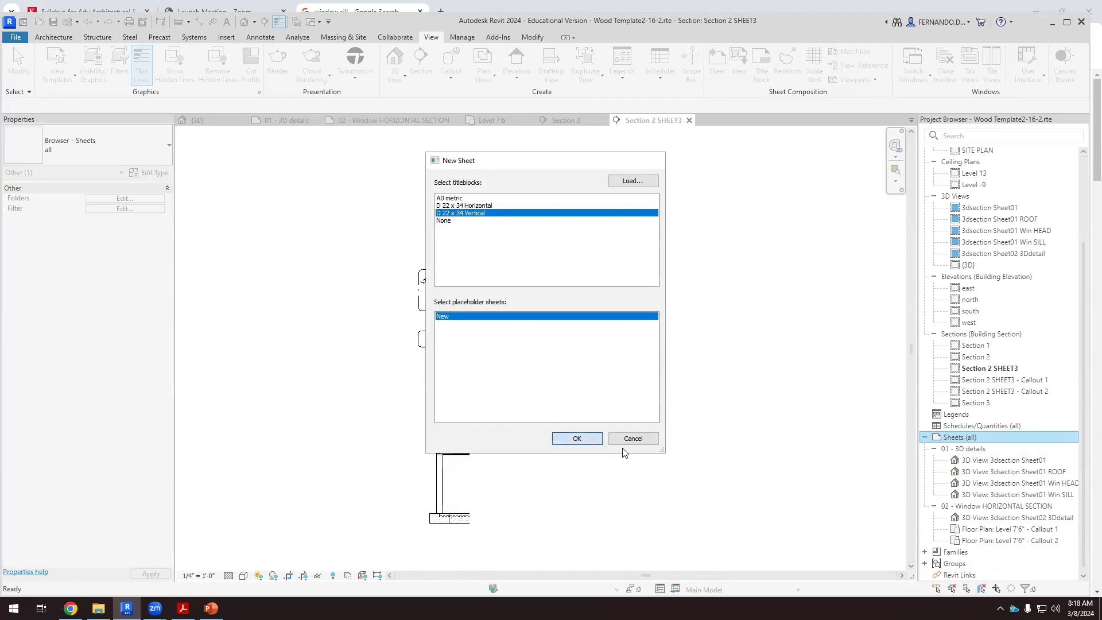
click(576, 439)
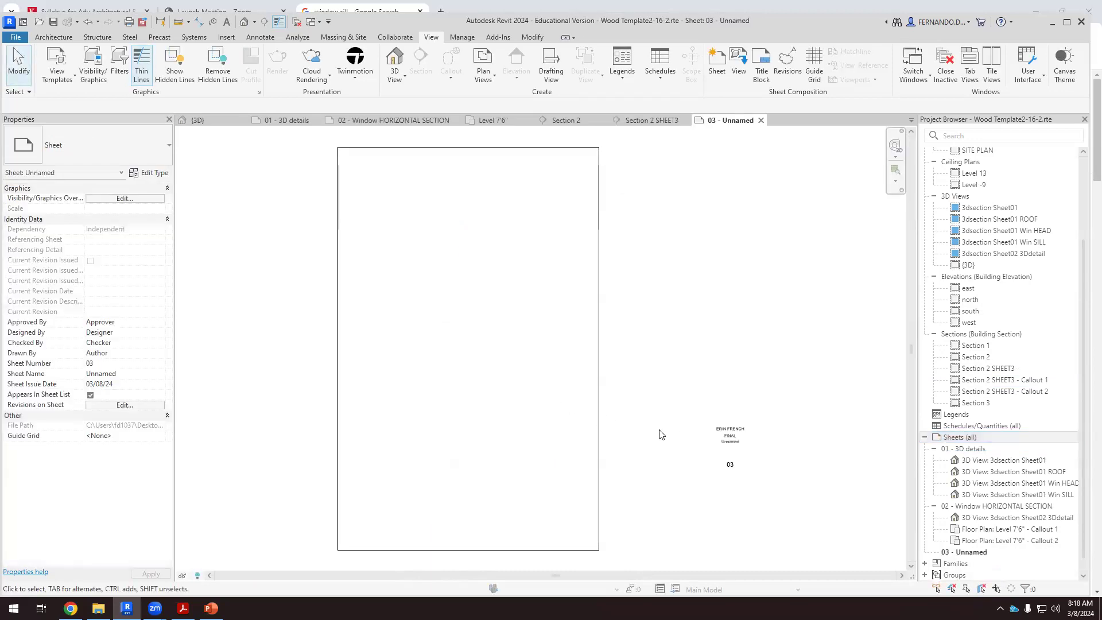
Rename sheet 03 to "Window Vertical section", keeping the number 03
right_click(974, 555)
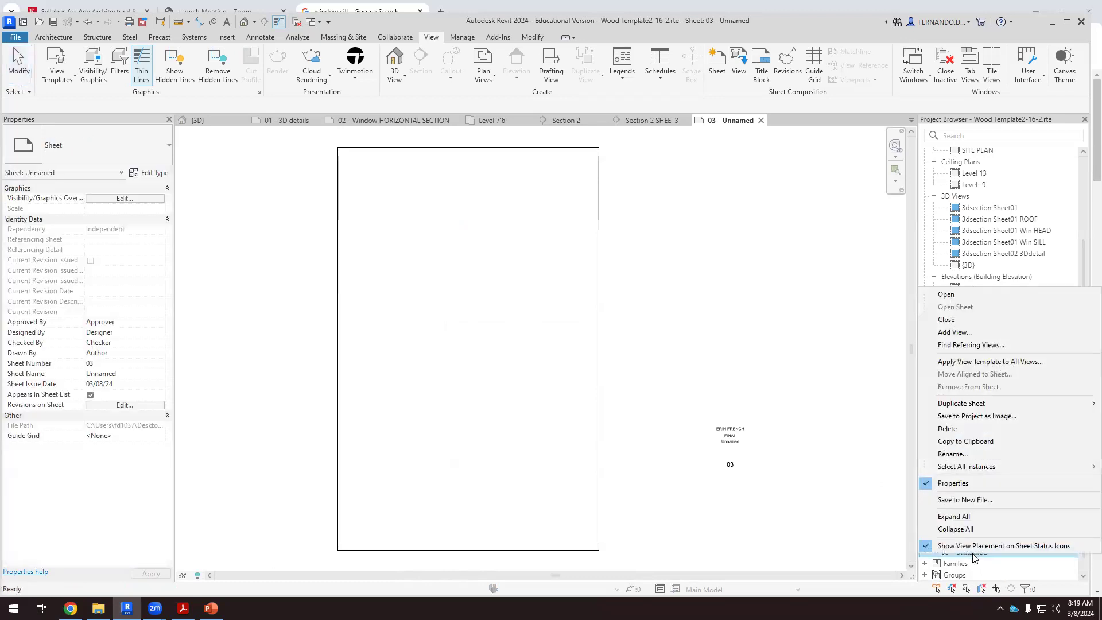
click(954, 454)
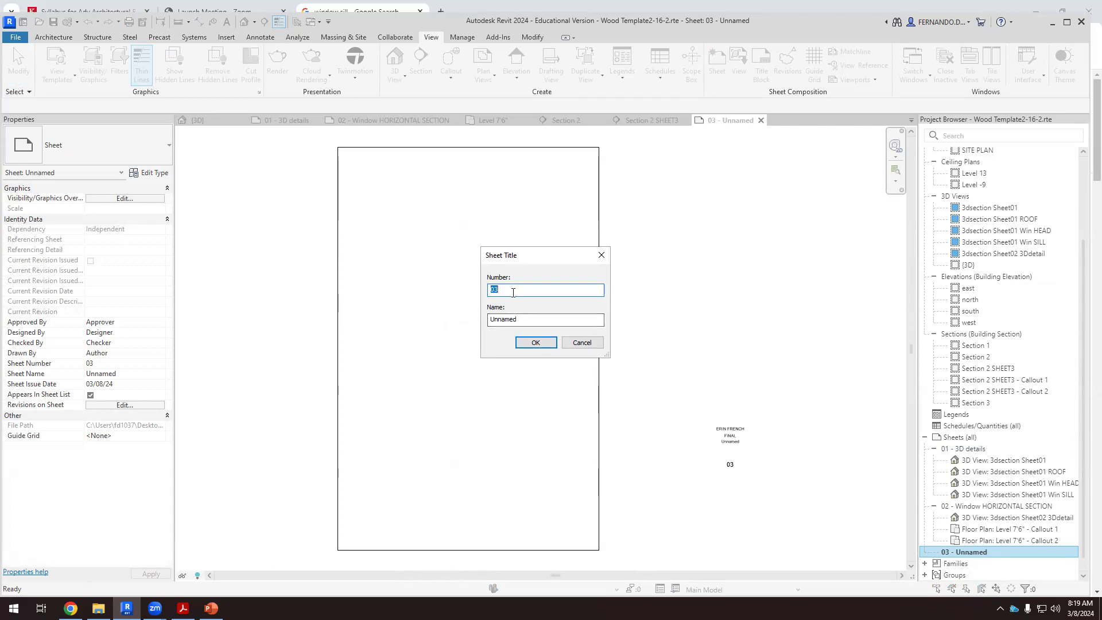
drag(525, 318, 484, 320)
text(Wi)
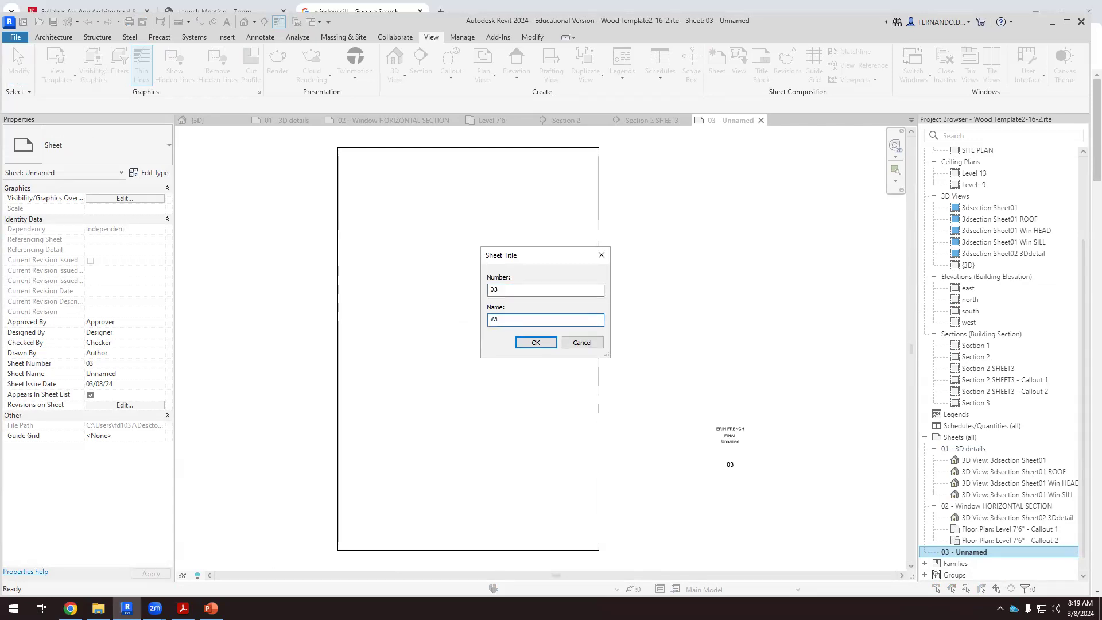
text(ndow Vertical section)
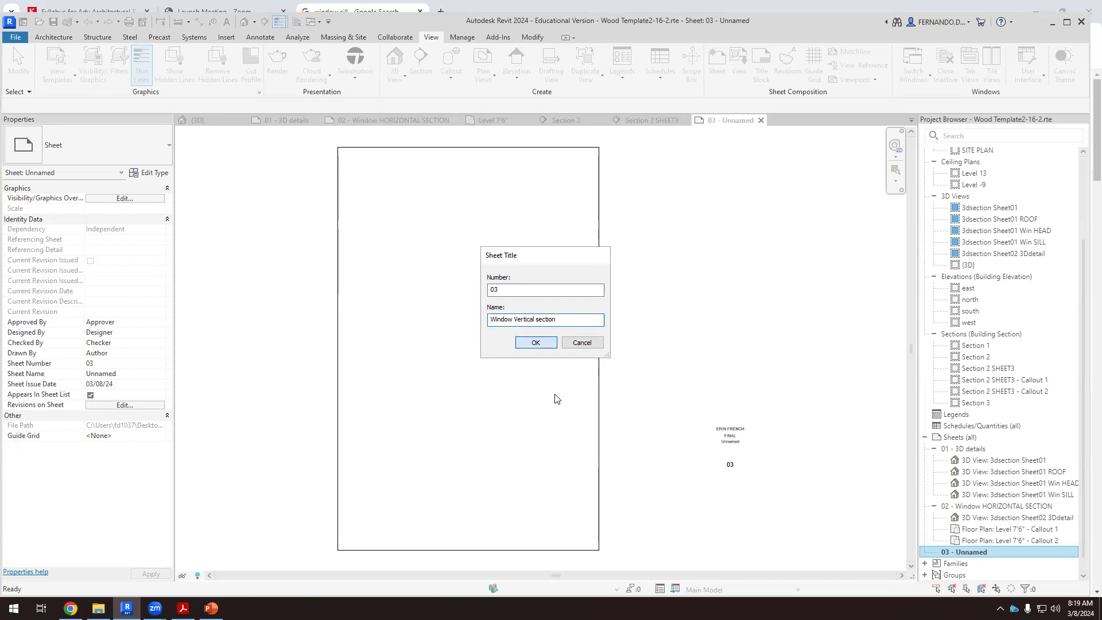
click(535, 342)
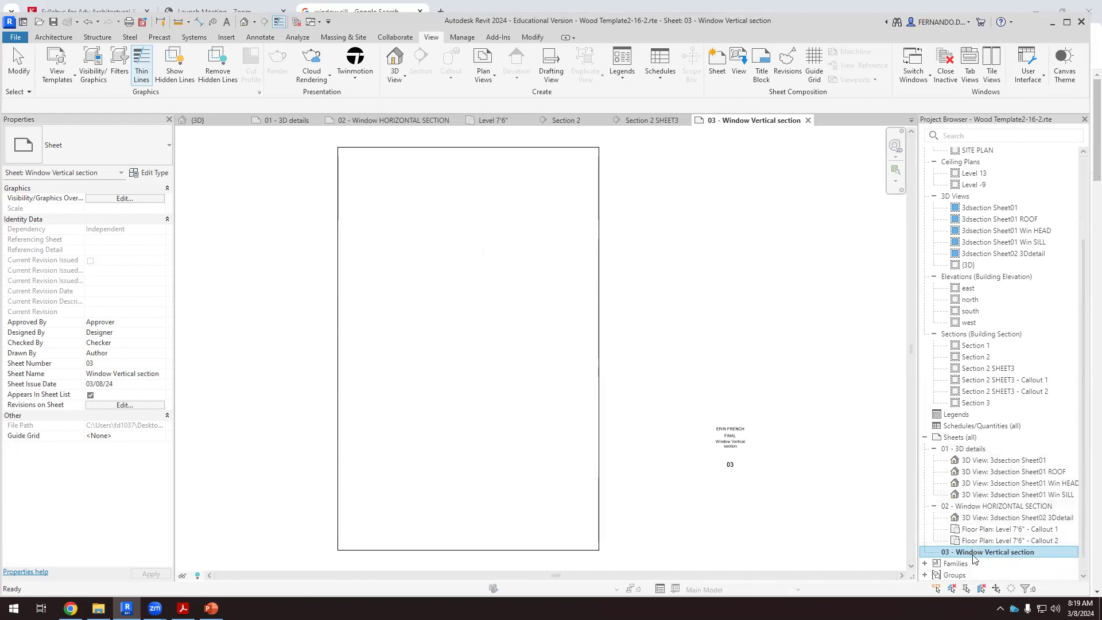
click(824, 453)
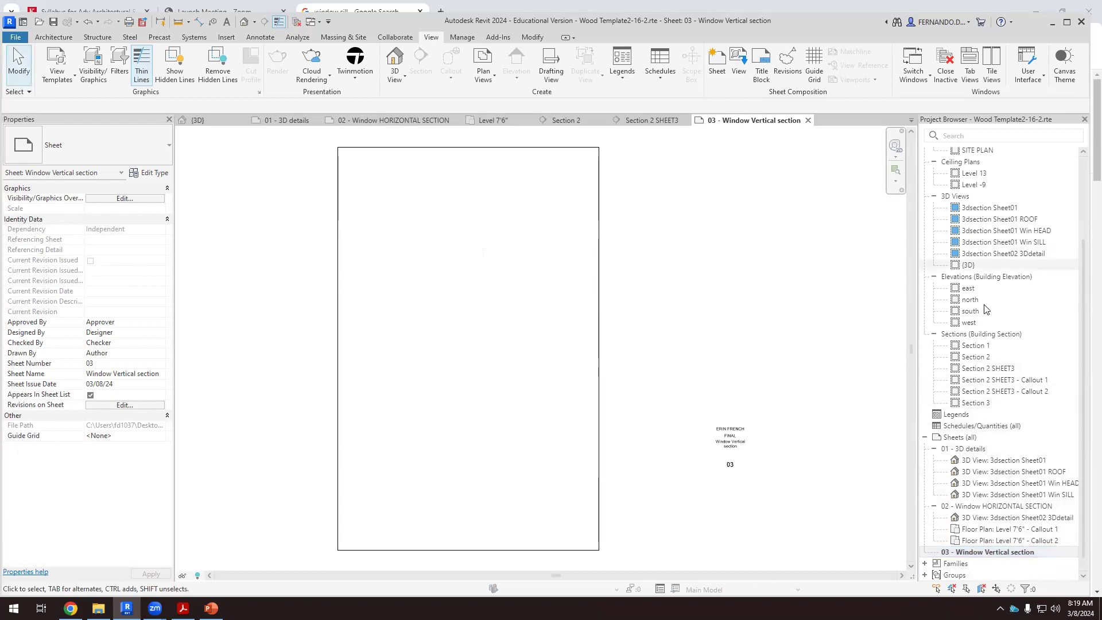
Place the Section 2 SHEET3 view on the Window Vertical section sheet, near its upper left corner
scroll(997, 350, up, 3)
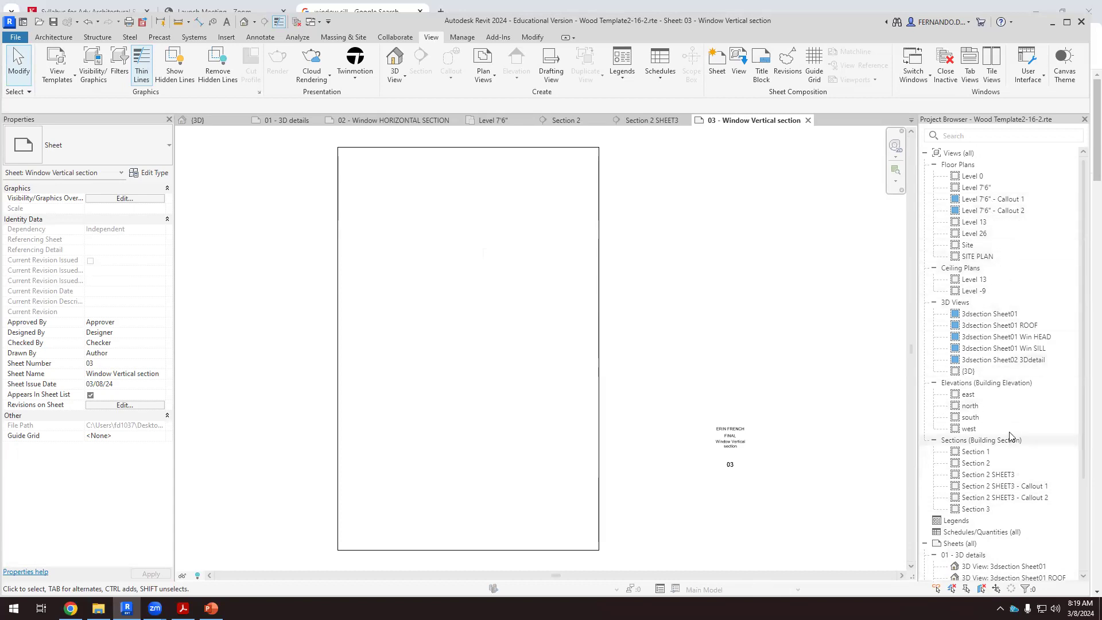
scroll(1013, 402, down, 2)
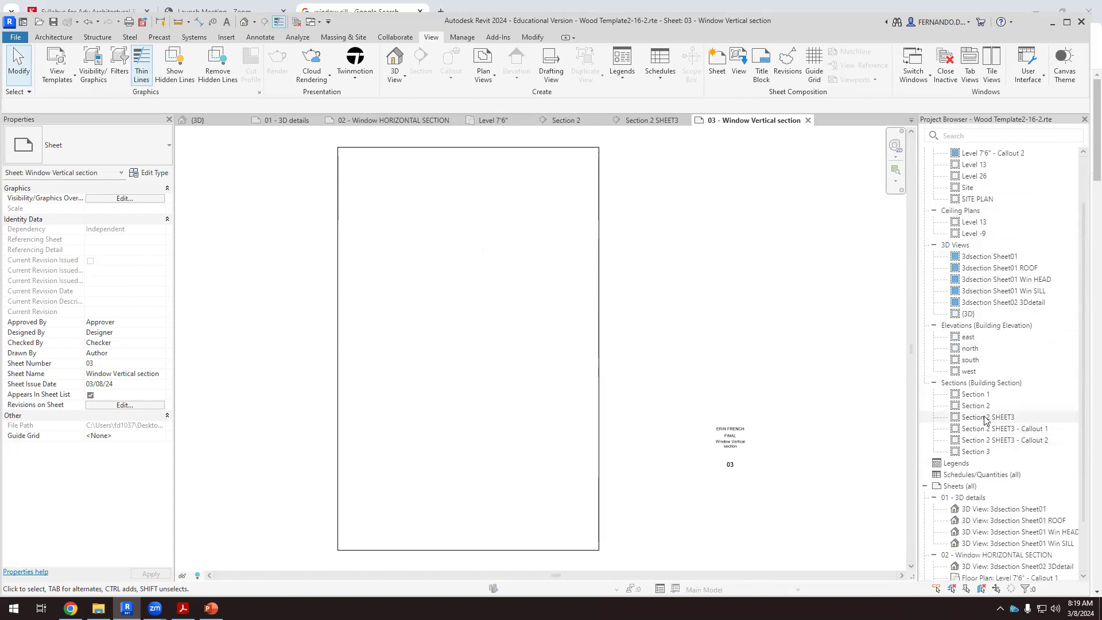
click(982, 421)
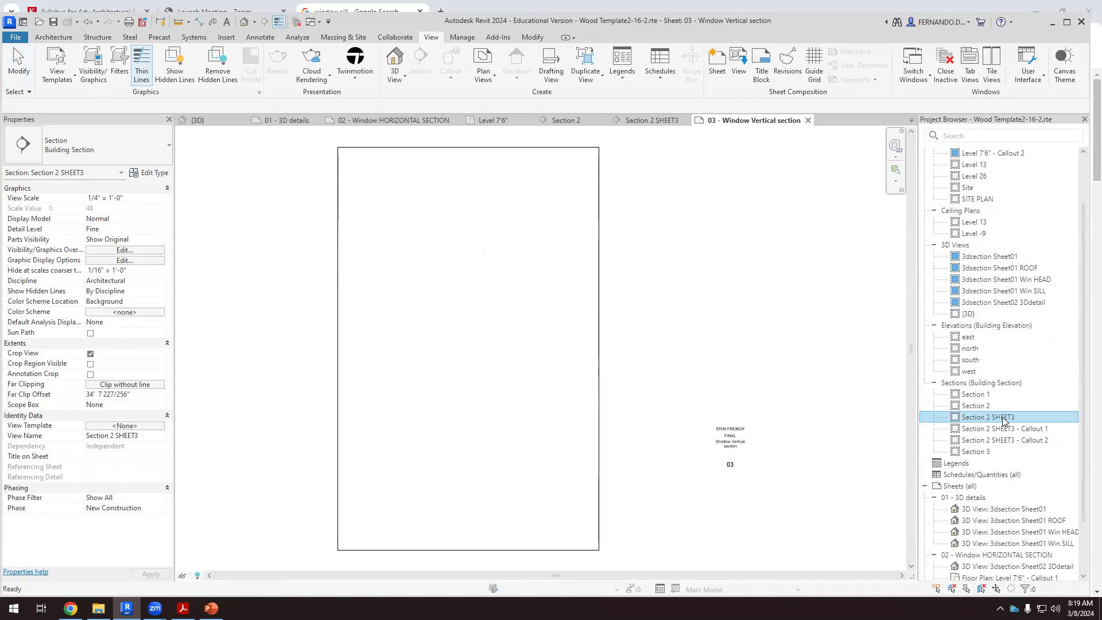
drag(943, 414, 383, 359)
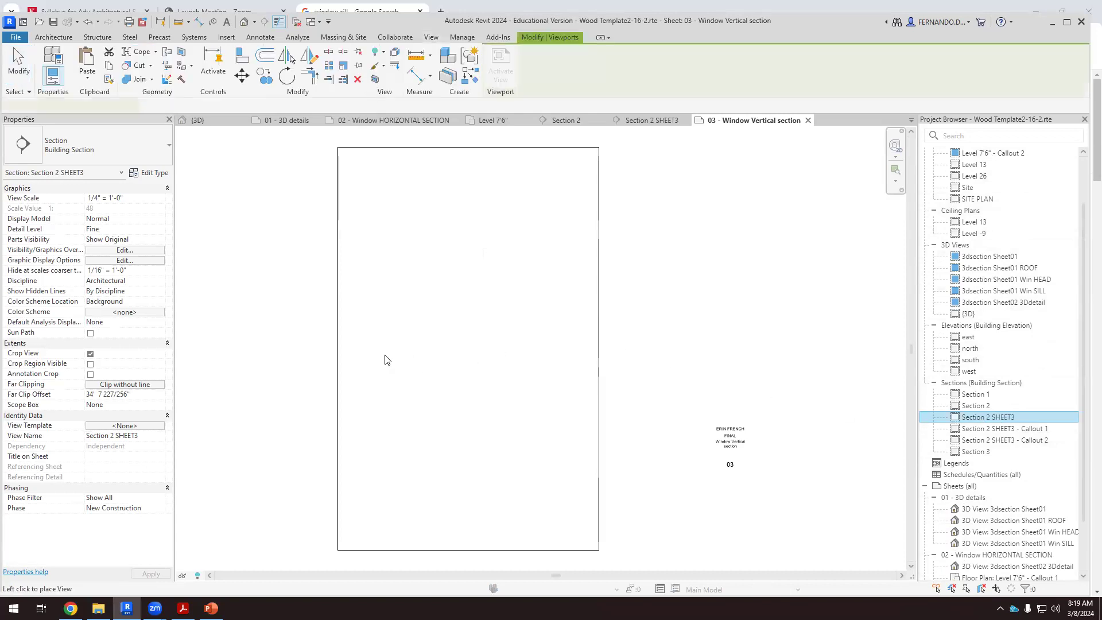
click(364, 259)
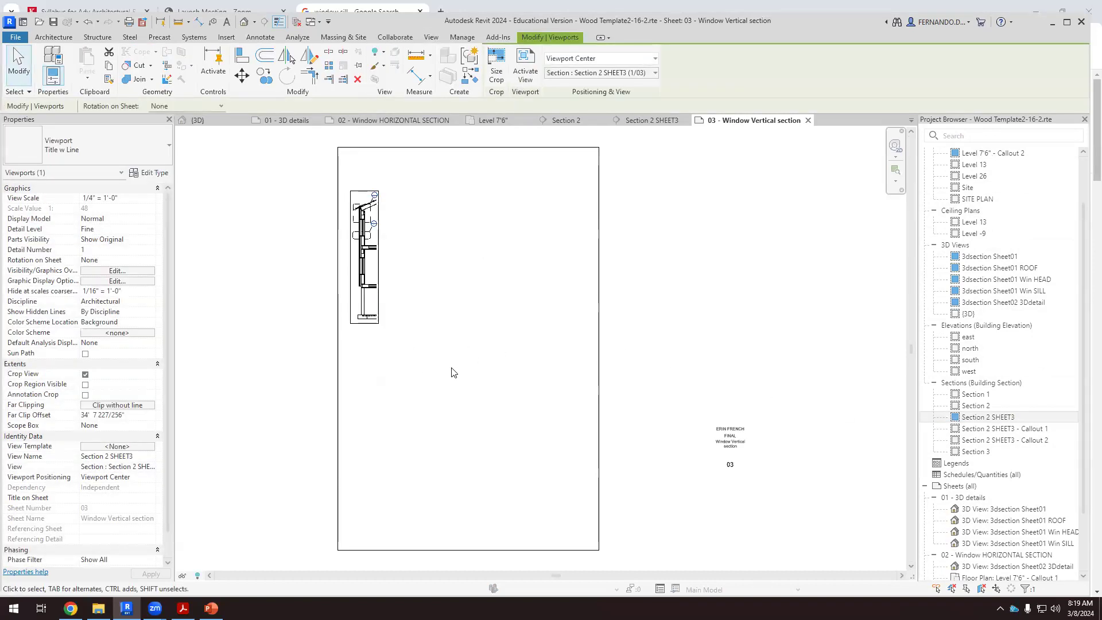
Try the section viewport at 1/2" = 1'-0" and at 1" = 1'-0", moving it down the sheet each time
click(149, 198)
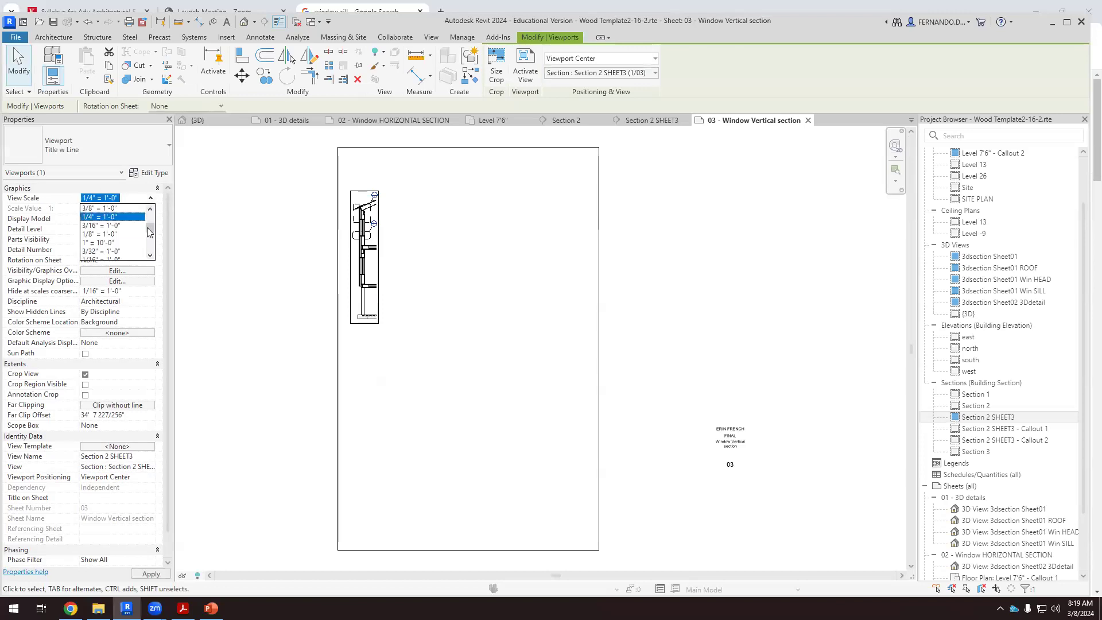
scroll(105, 232, up, 1)
click(90, 226)
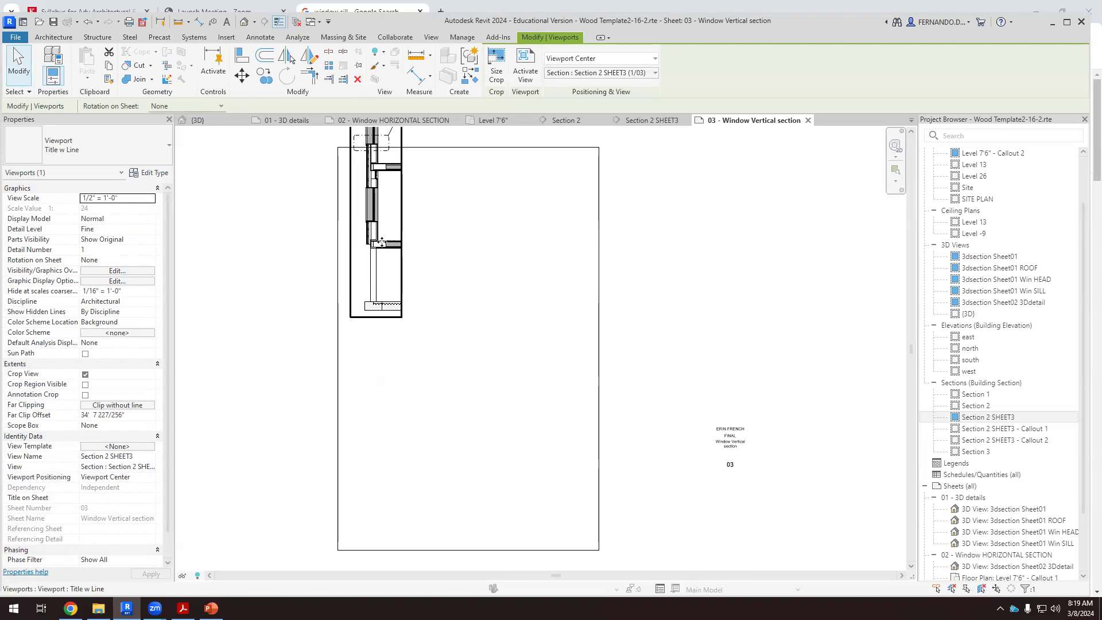
drag(371, 371, 381, 404)
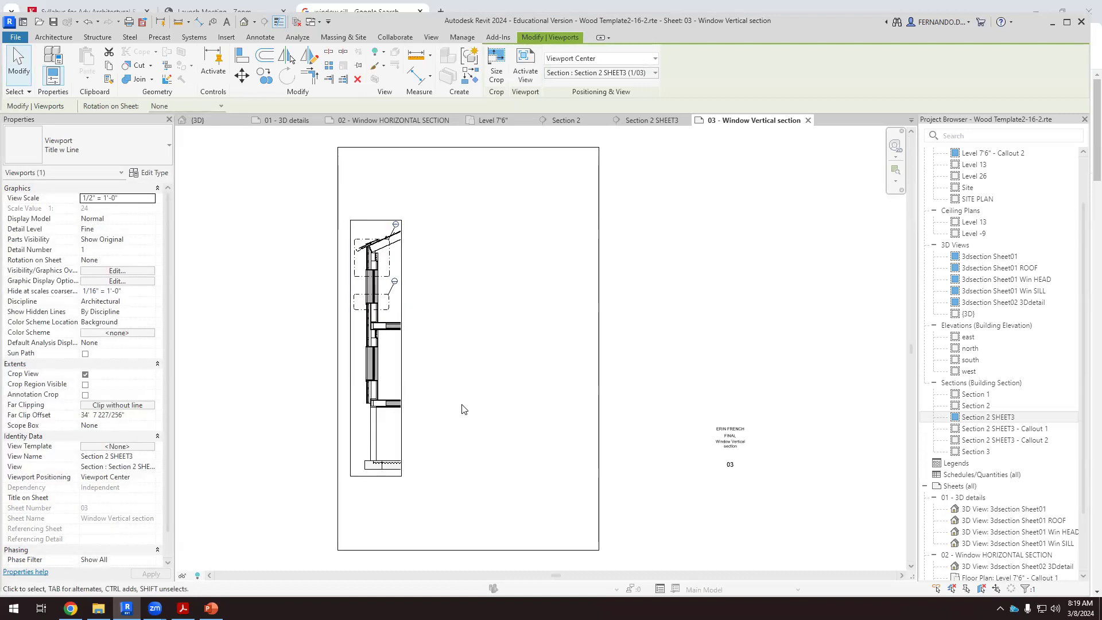
click(147, 198)
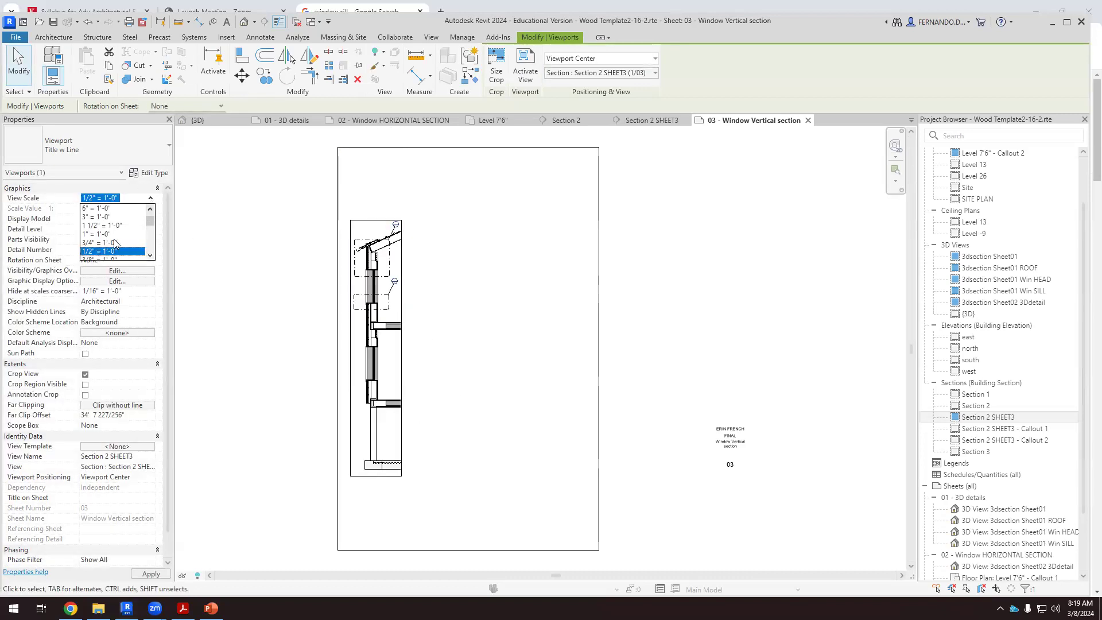
click(92, 234)
drag(380, 322, 371, 479)
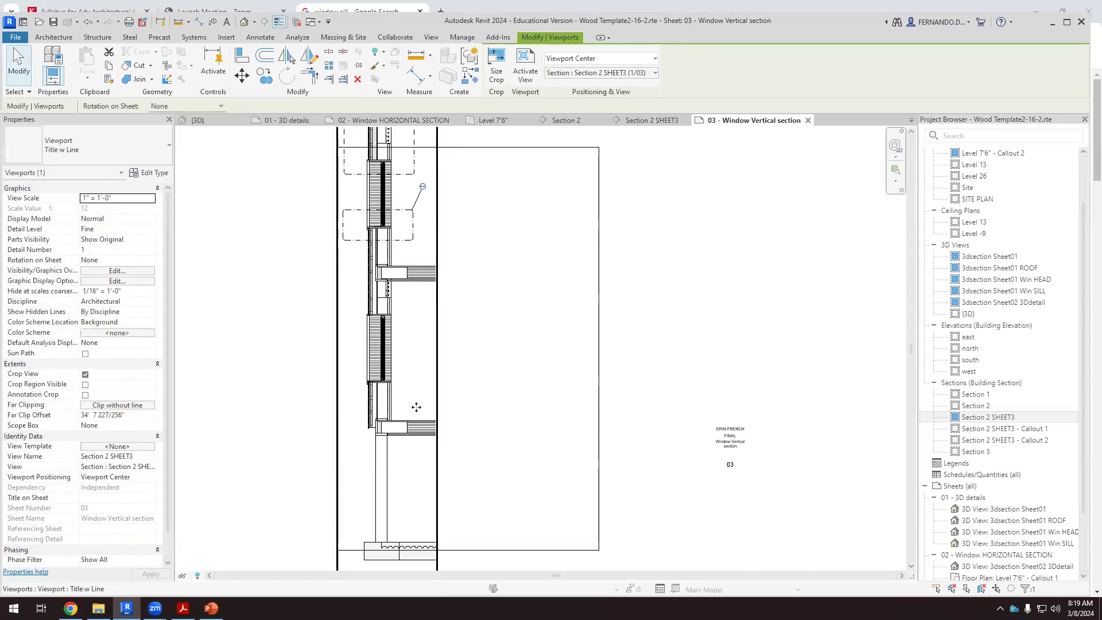
Set the section viewport's scale to 3/4" = 1'-0" and fit it inside the sheet along the left border
click(147, 200)
scroll(101, 244, down, 1)
click(97, 251)
drag(401, 318, 407, 277)
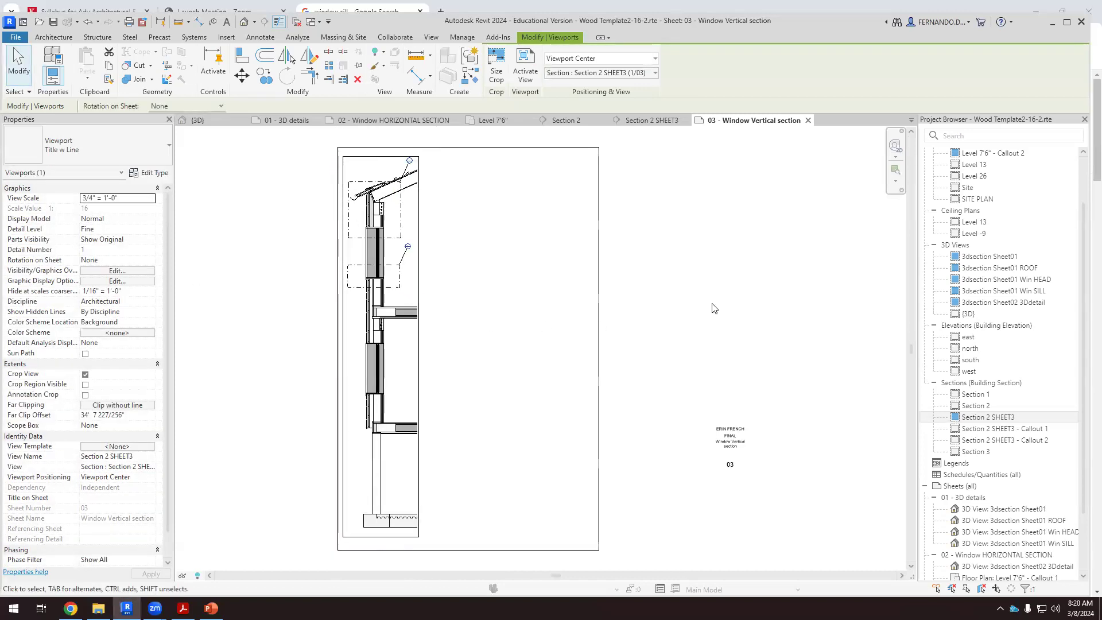
key(Down)
key(Down)
key(Left)
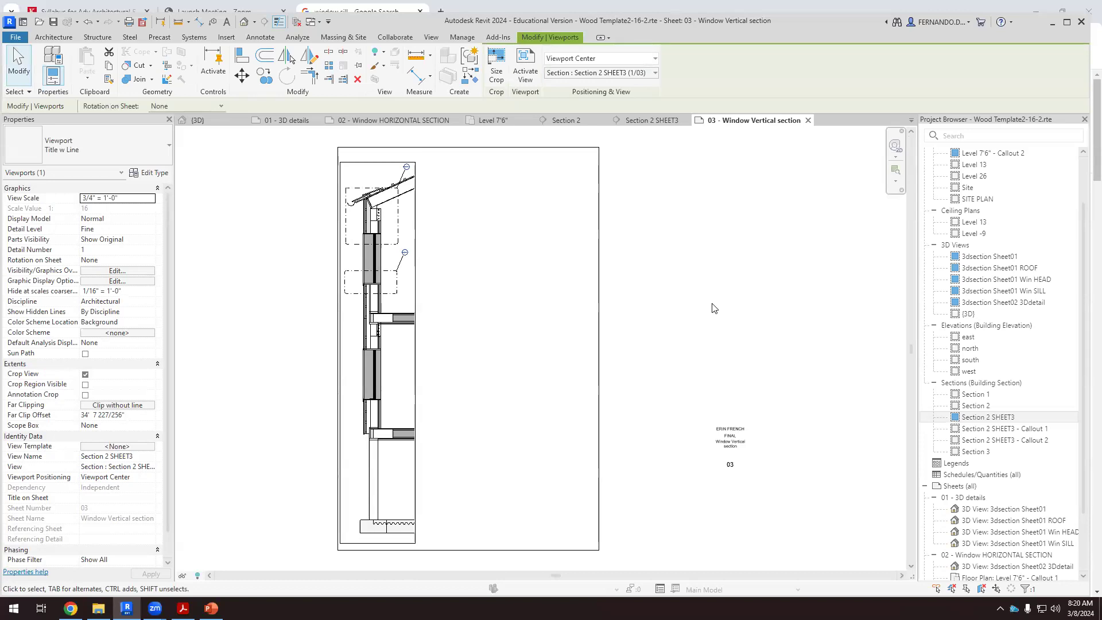
key(Up)
click(657, 334)
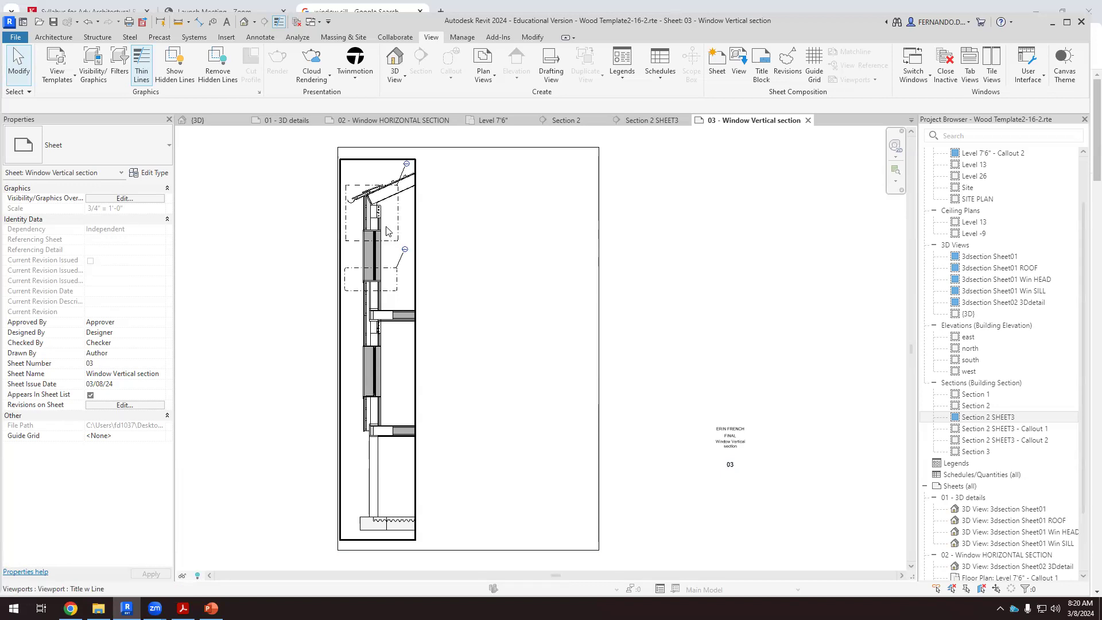
Examine the eave, window and callouts of the placed section for surface patterns and line clarity
scroll(425, 212, up, 5)
scroll(342, 238, up, 7)
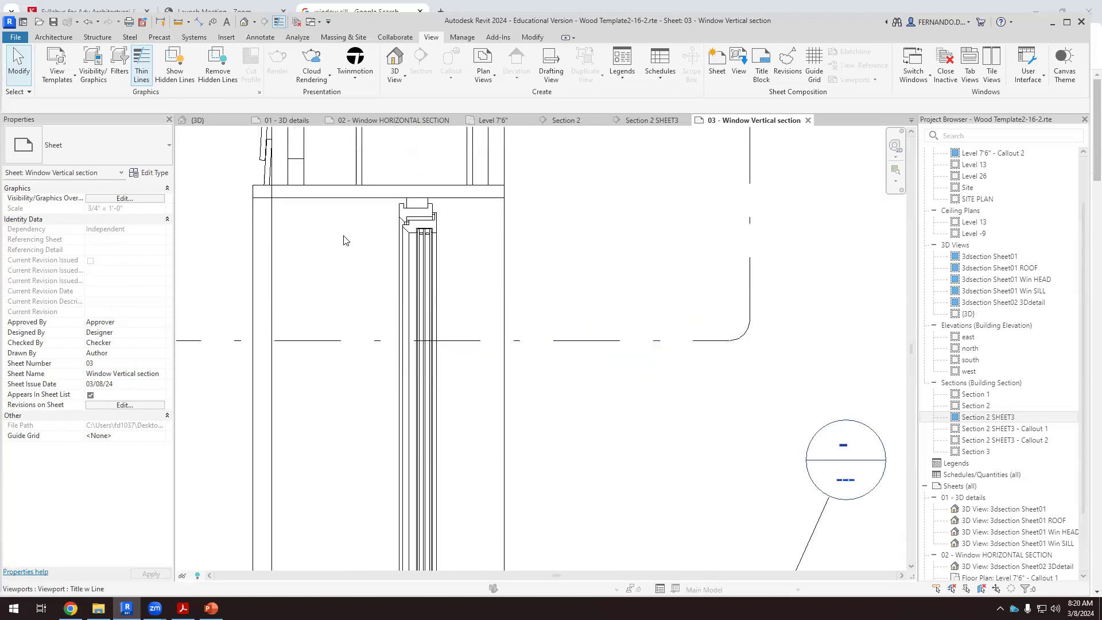
scroll(343, 255, down, 10)
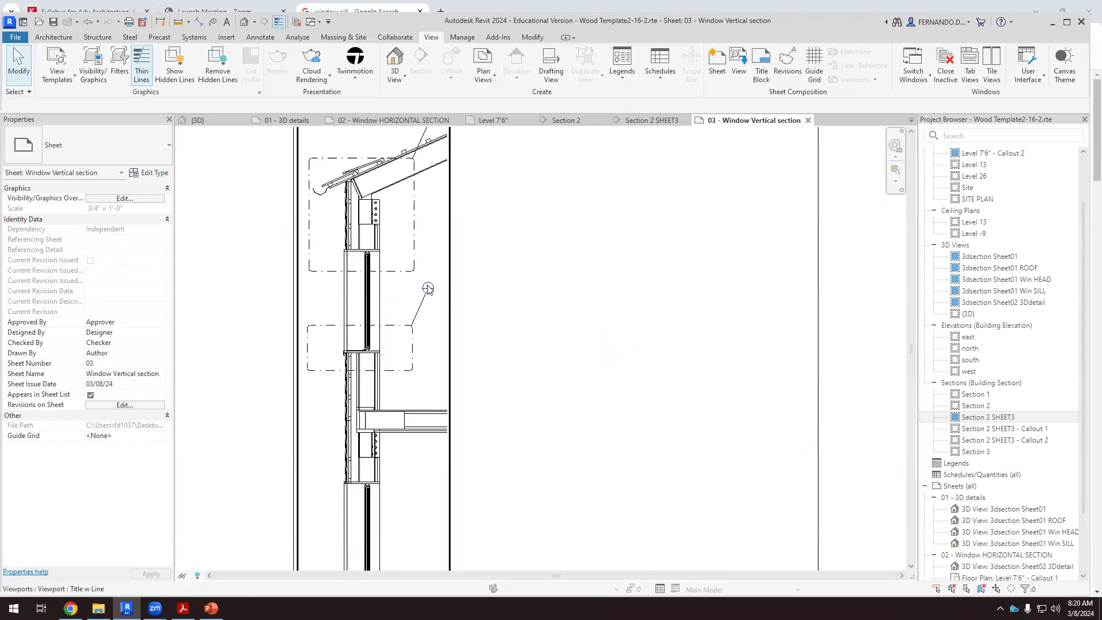
scroll(382, 214, up, 5)
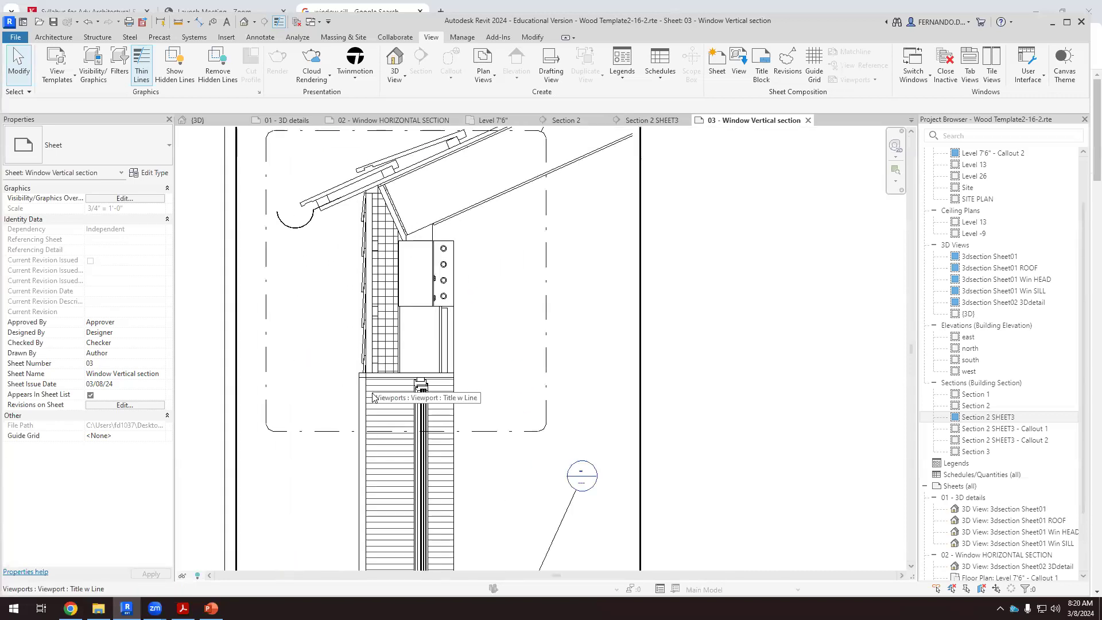
scroll(374, 394, up, 5)
scroll(356, 305, down, 4)
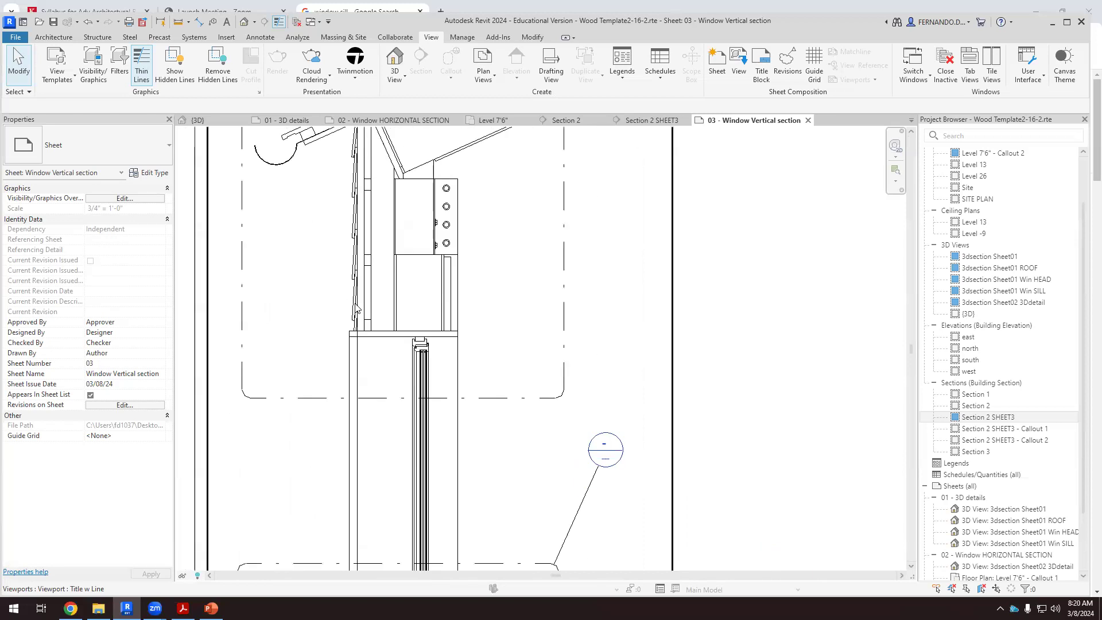
scroll(356, 308, down, 4)
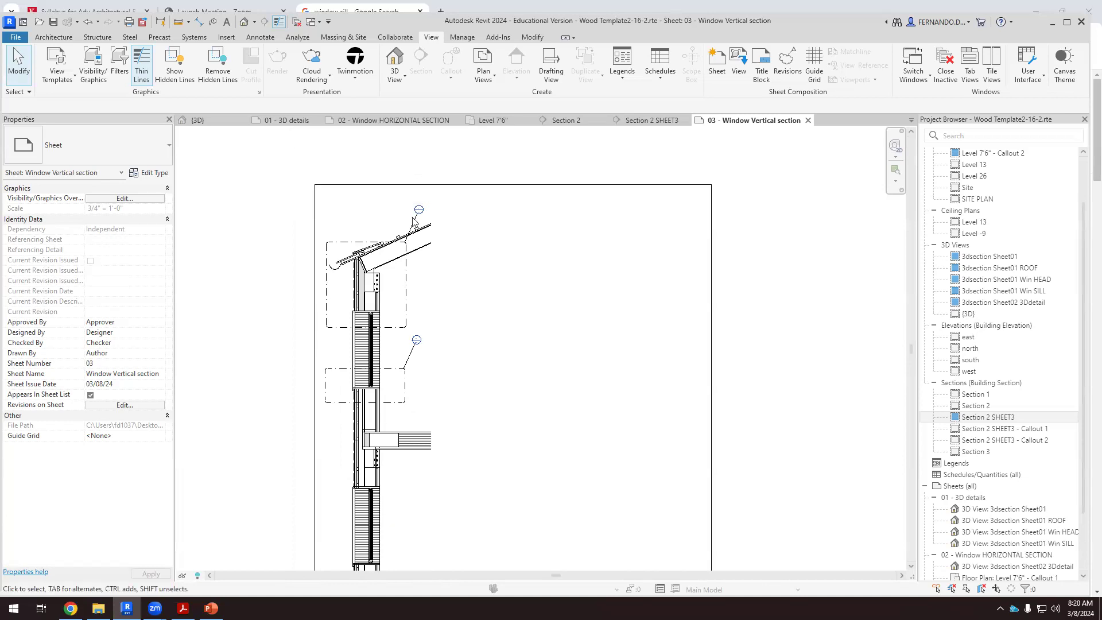
scroll(412, 218, down, 3)
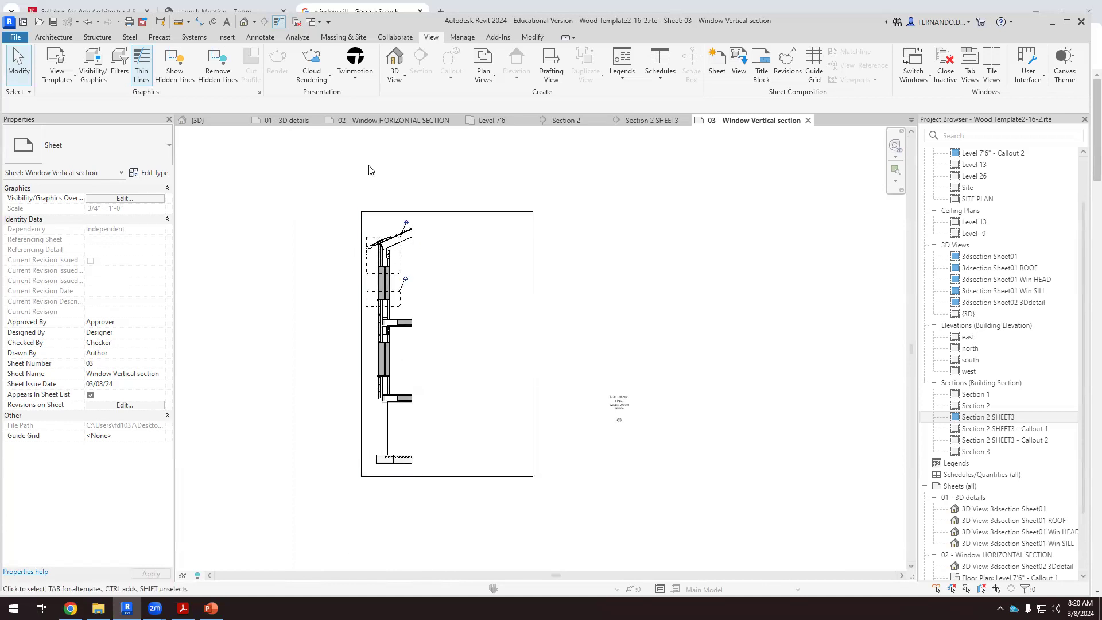
Close the Section 2 view and choose the visual style for the Section 2 SHEET3 view
click(570, 120)
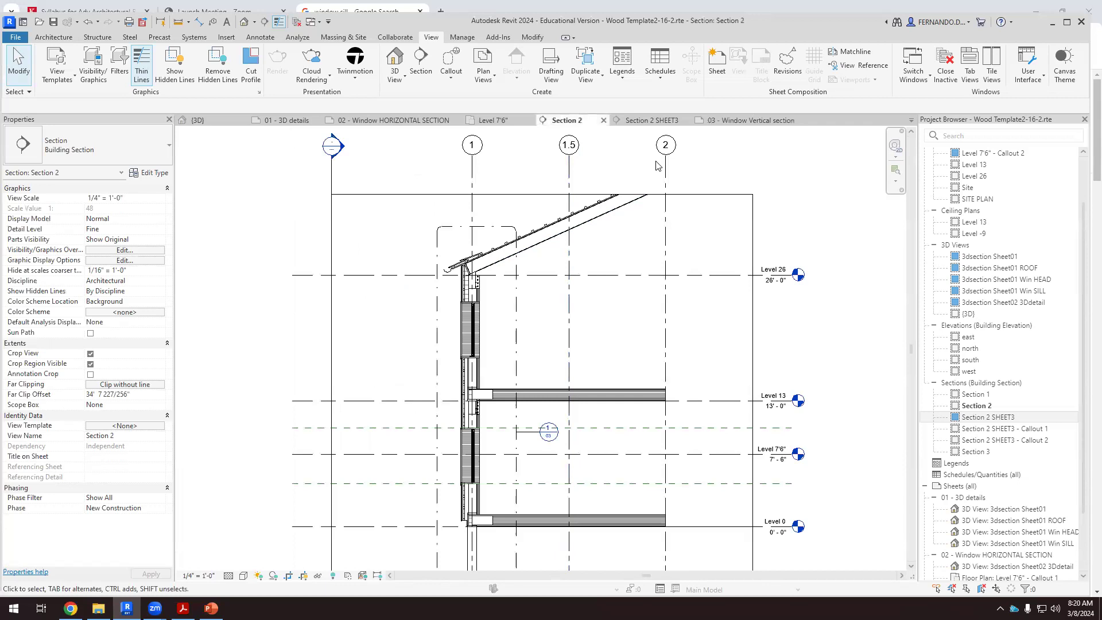
click(659, 120)
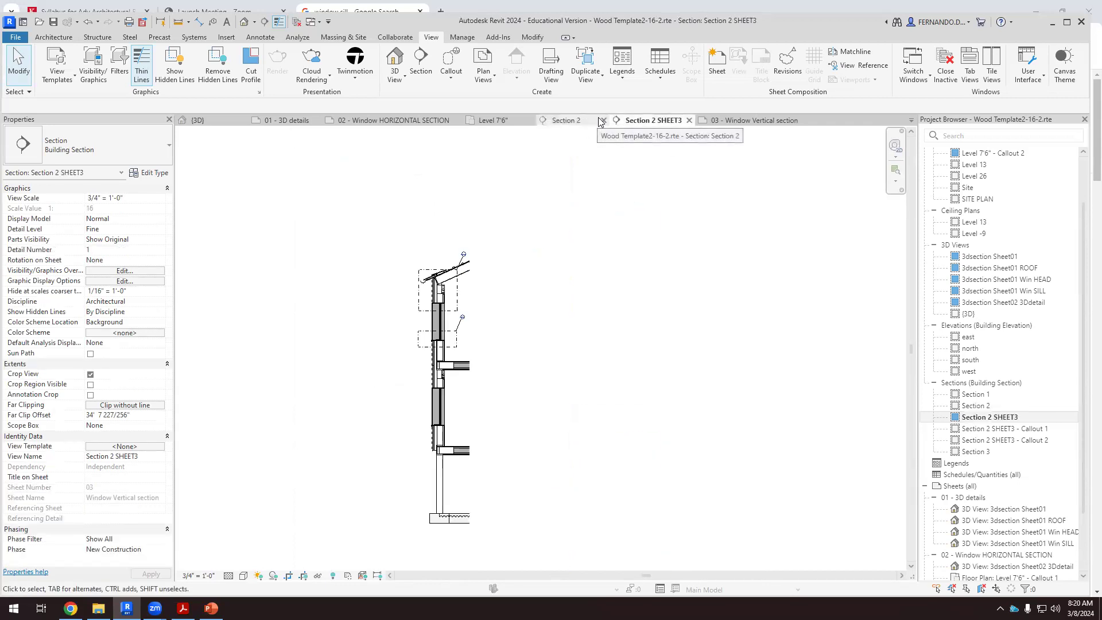
click(604, 121)
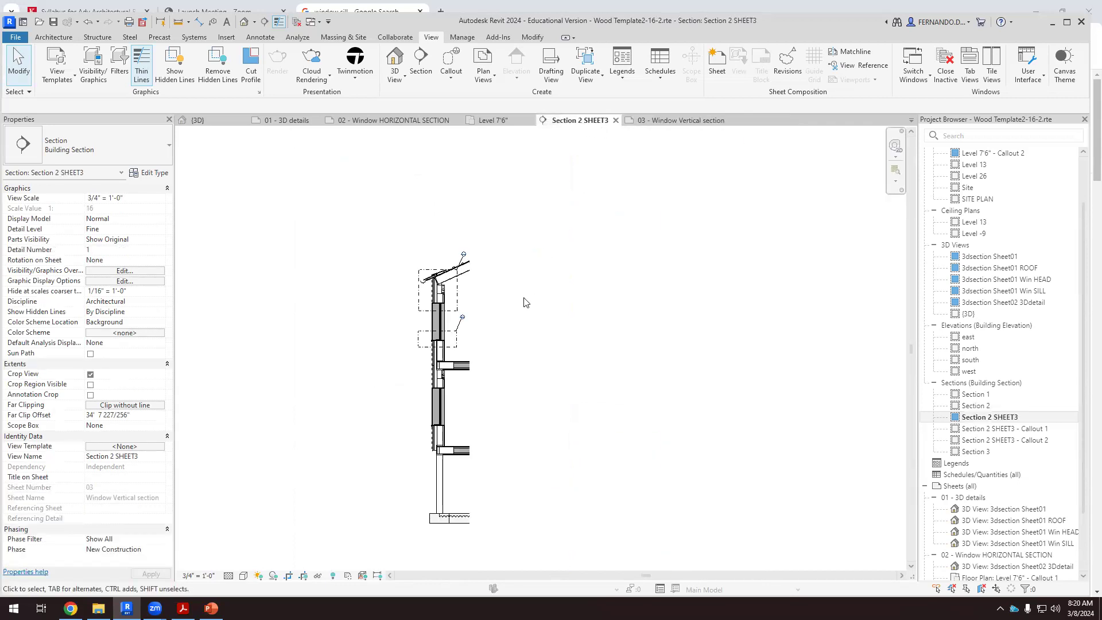
click(243, 576)
click(264, 519)
scroll(439, 321, up, 8)
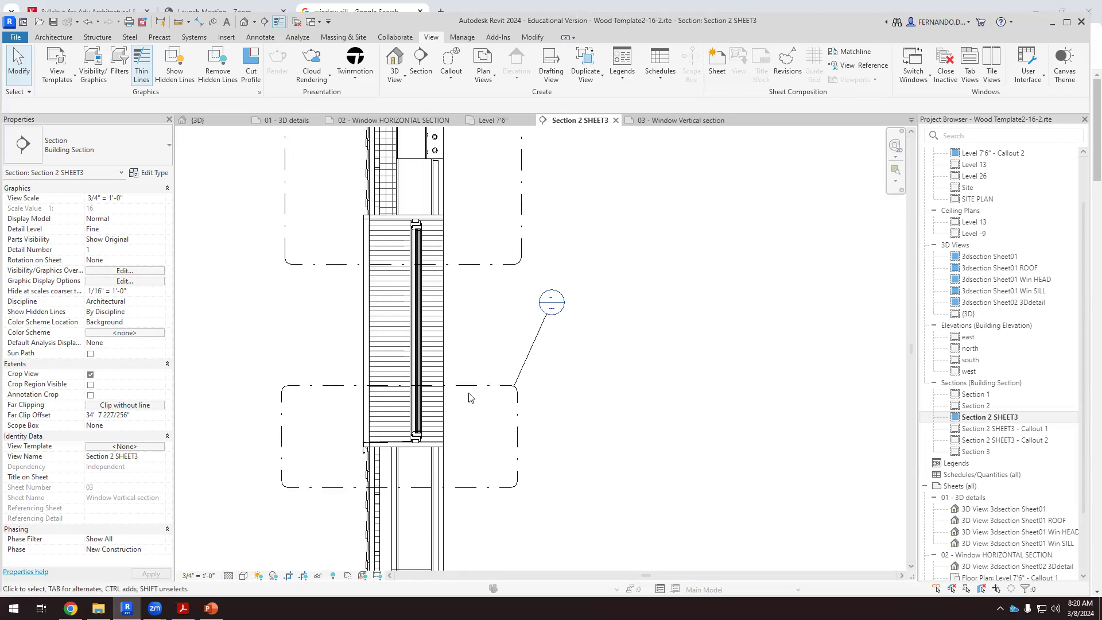
Override the upper window's graphics in the Section 2 SHEET3 view by turning off its foreground and background surface patterns
click(441, 307)
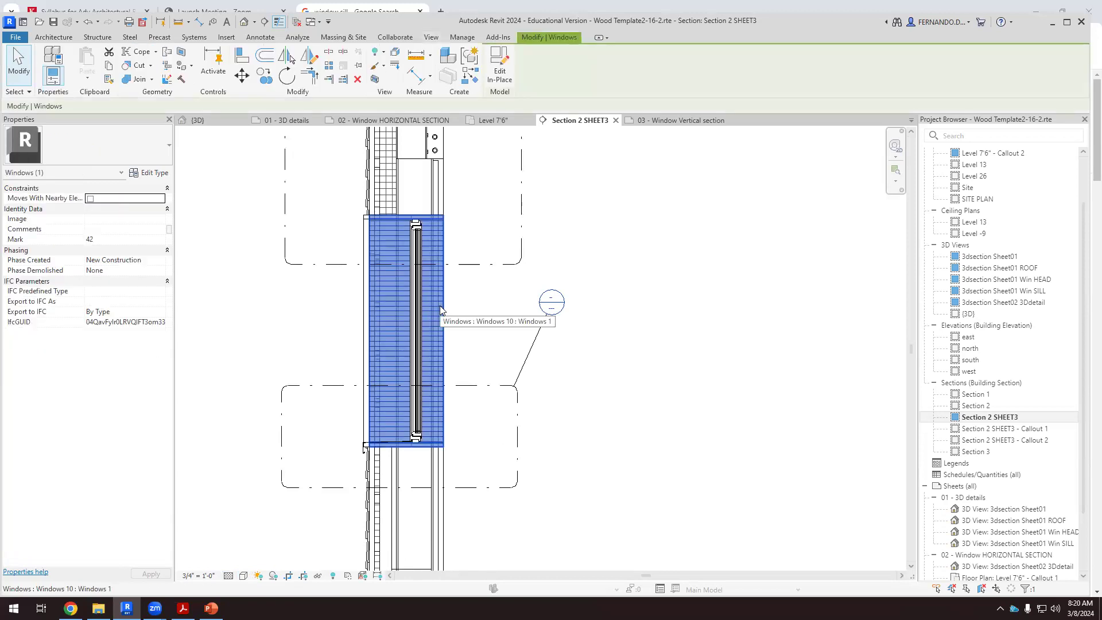
key(Escape)
click(445, 305)
right_click(440, 302)
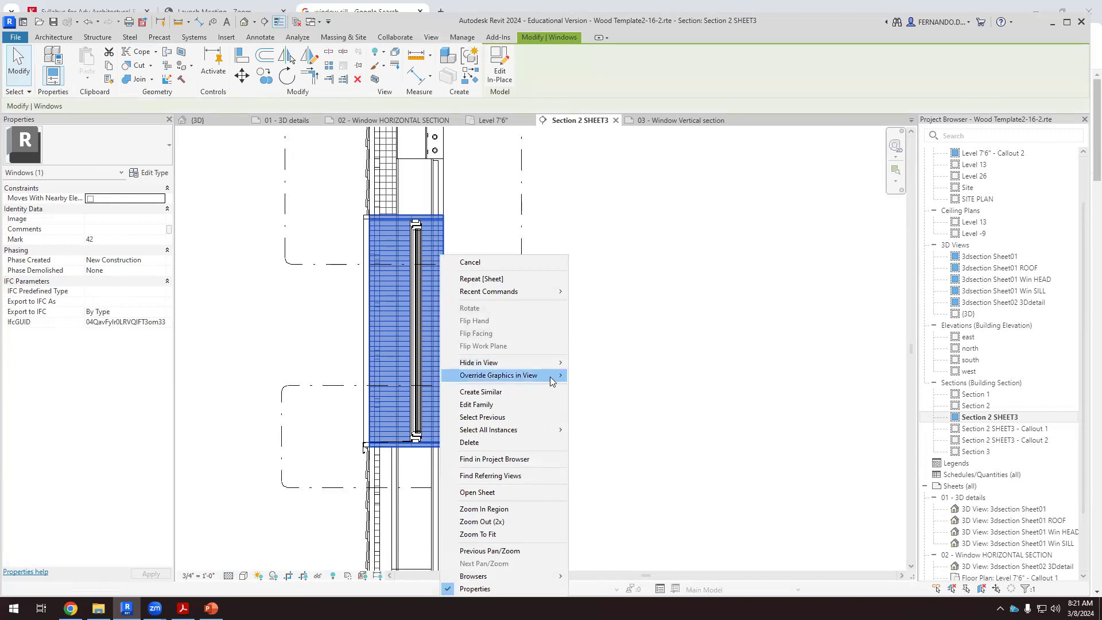
mouse_move(543, 375)
click(605, 376)
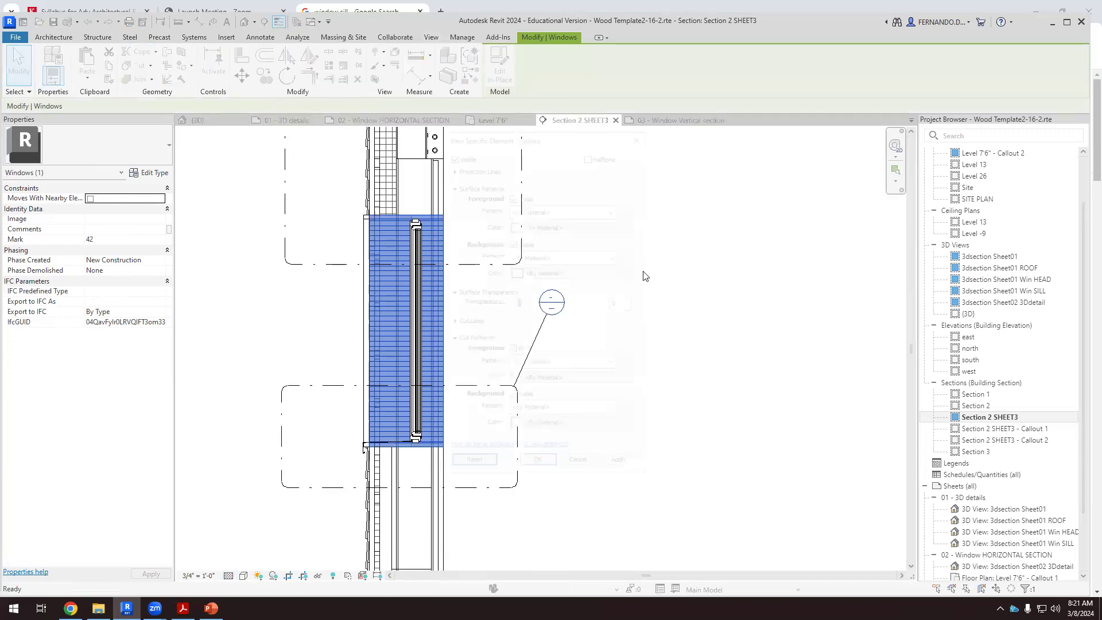
click(512, 194)
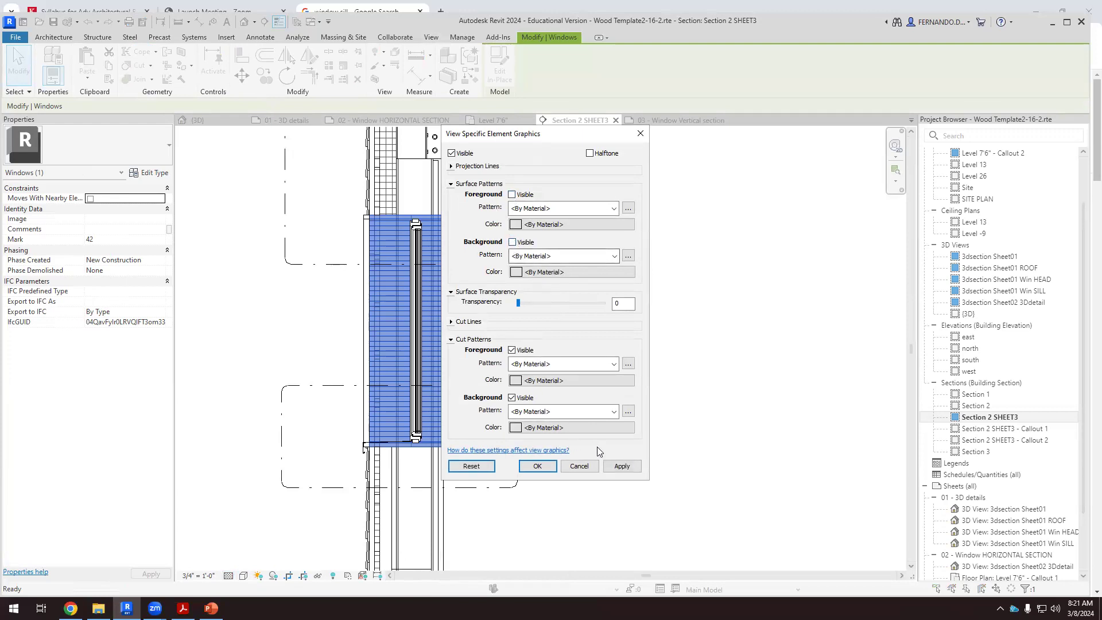
click(623, 467)
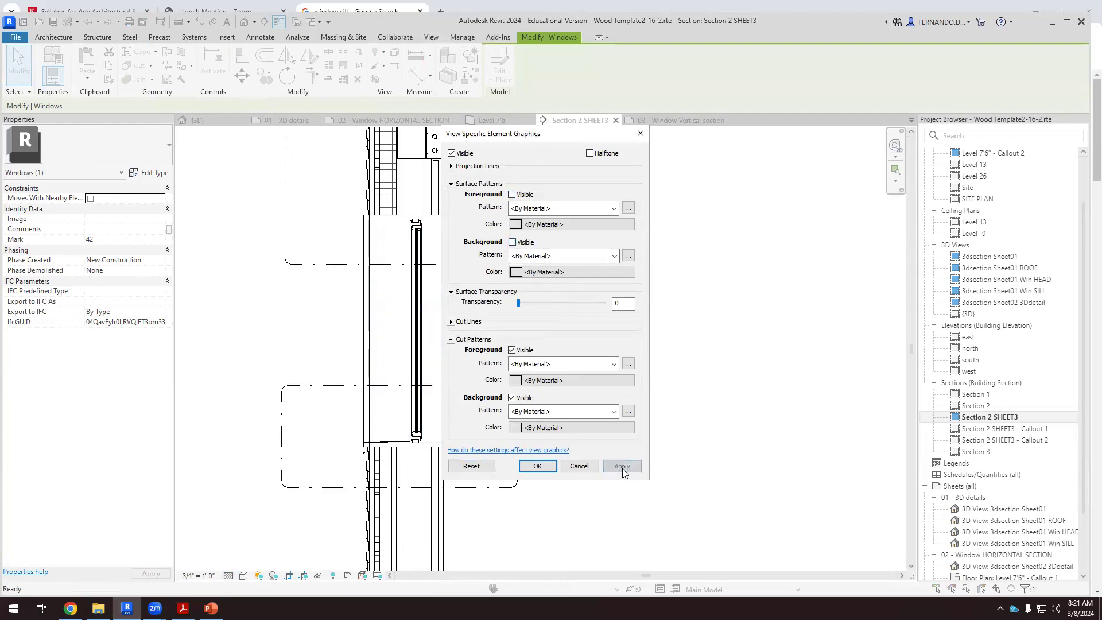
click(538, 466)
click(634, 342)
scroll(632, 351, down, 2)
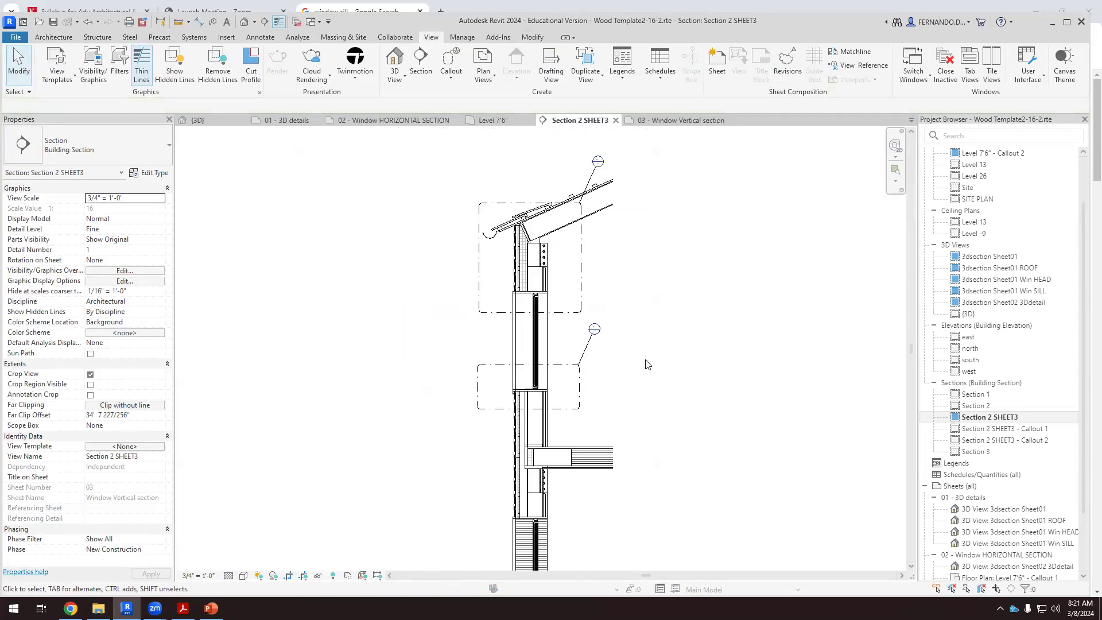
Override the upper floor's plywood web joist graphics in this view by turning off its foreground and background surface patterns
scroll(597, 459, up, 4)
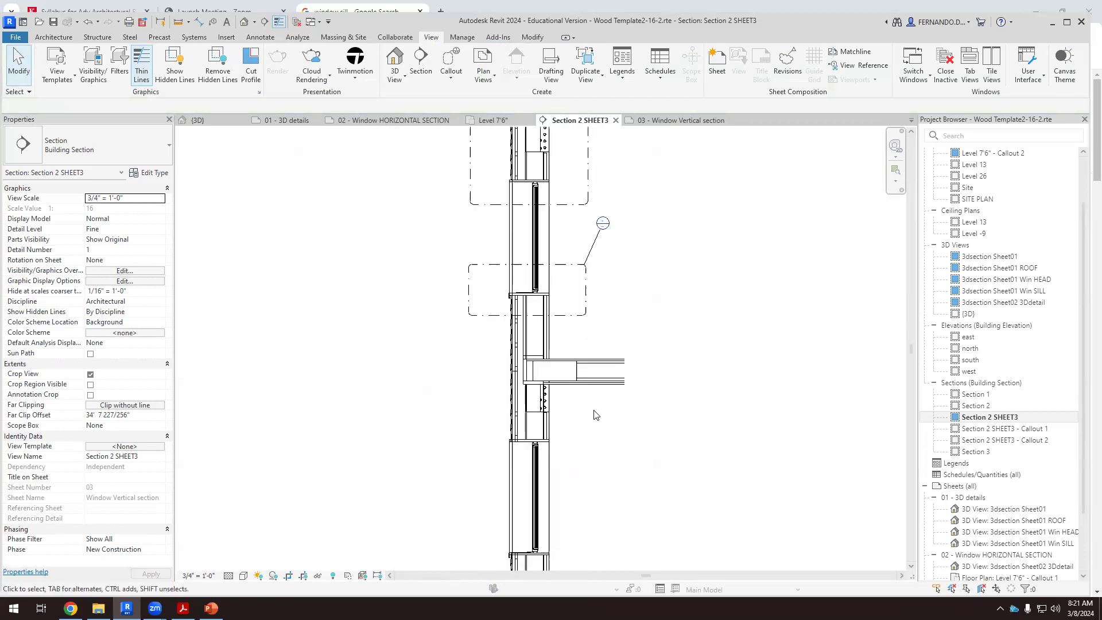
scroll(634, 356, up, 2)
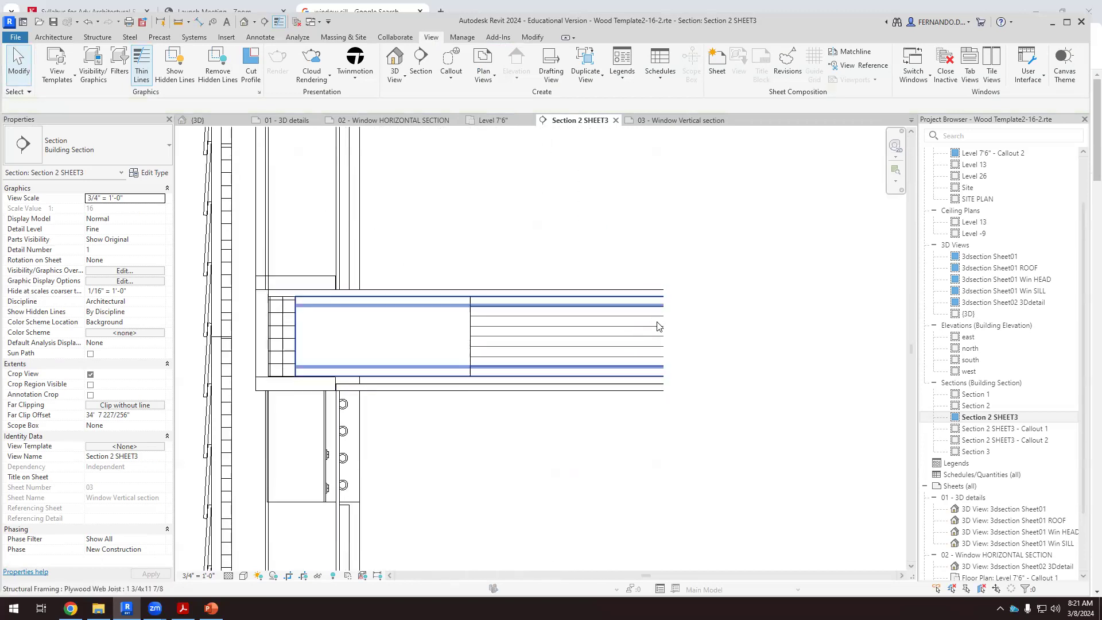
click(663, 342)
key(Escape)
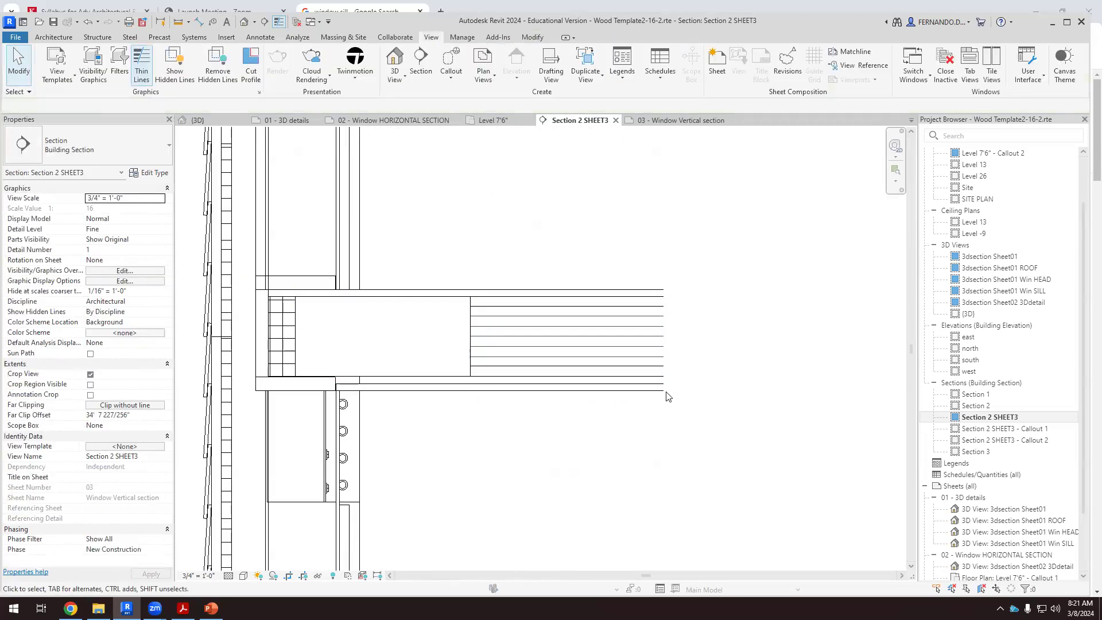
scroll(661, 337, up, 2)
click(653, 330)
right_click(614, 317)
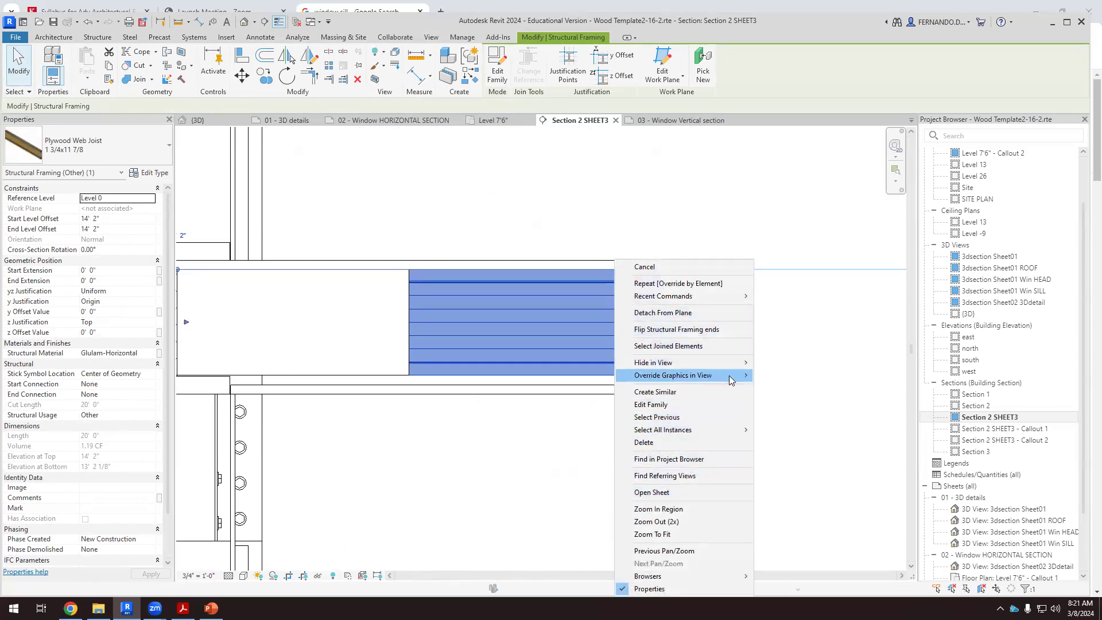
mouse_move(729, 376)
click(791, 376)
click(512, 195)
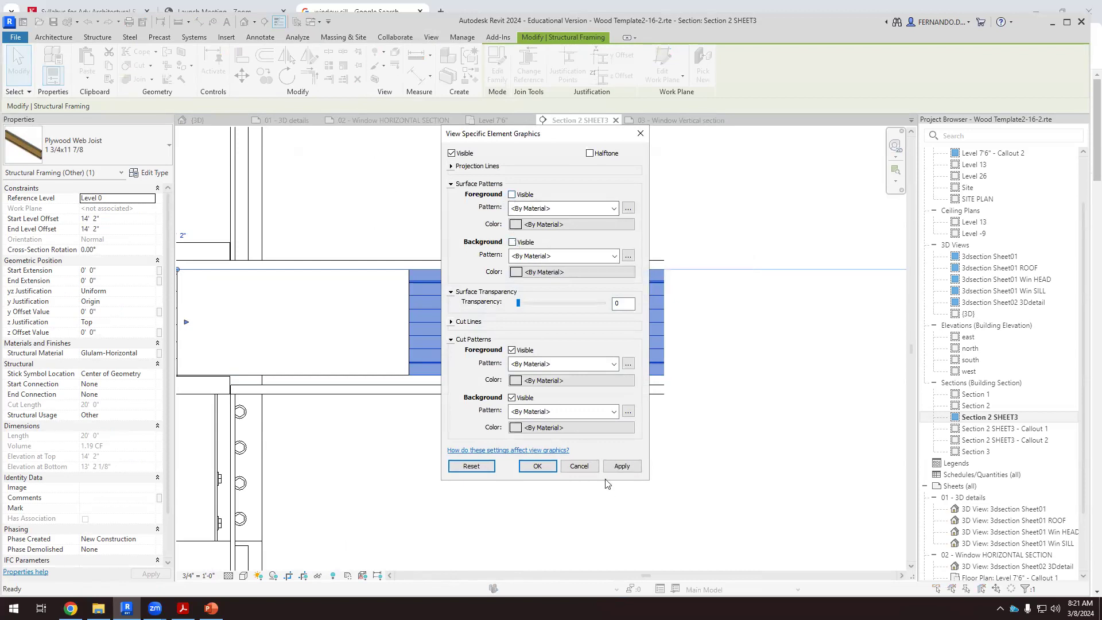
click(622, 466)
click(537, 465)
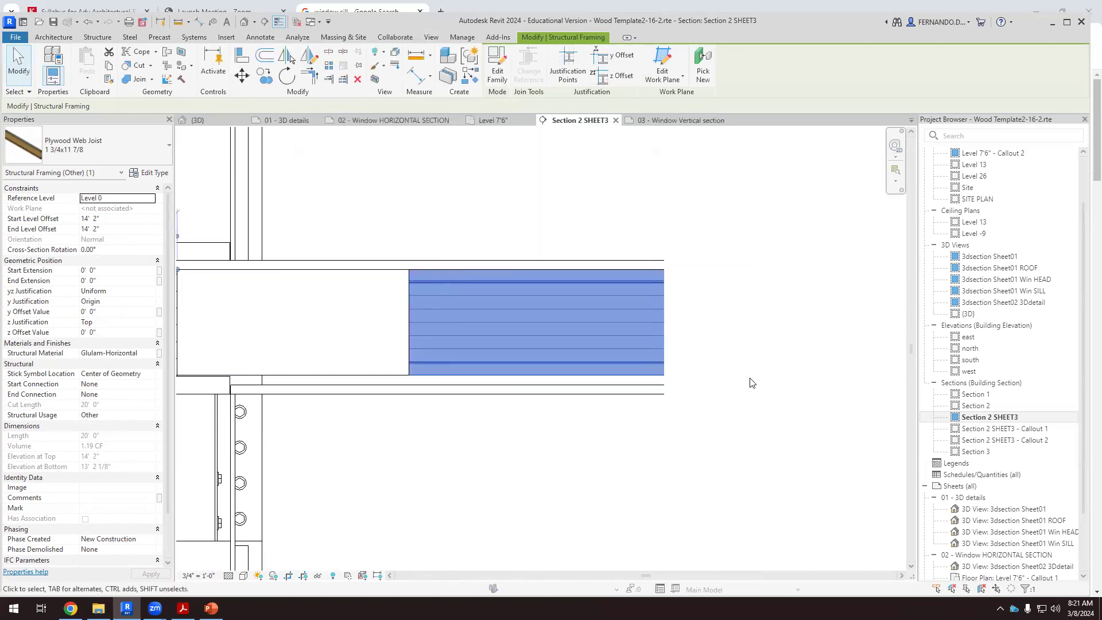
scroll(752, 402, down, 2)
click(752, 424)
Override the lower window's graphics in this view by turning off its foreground and background surface patterns
scroll(726, 388, down, 2)
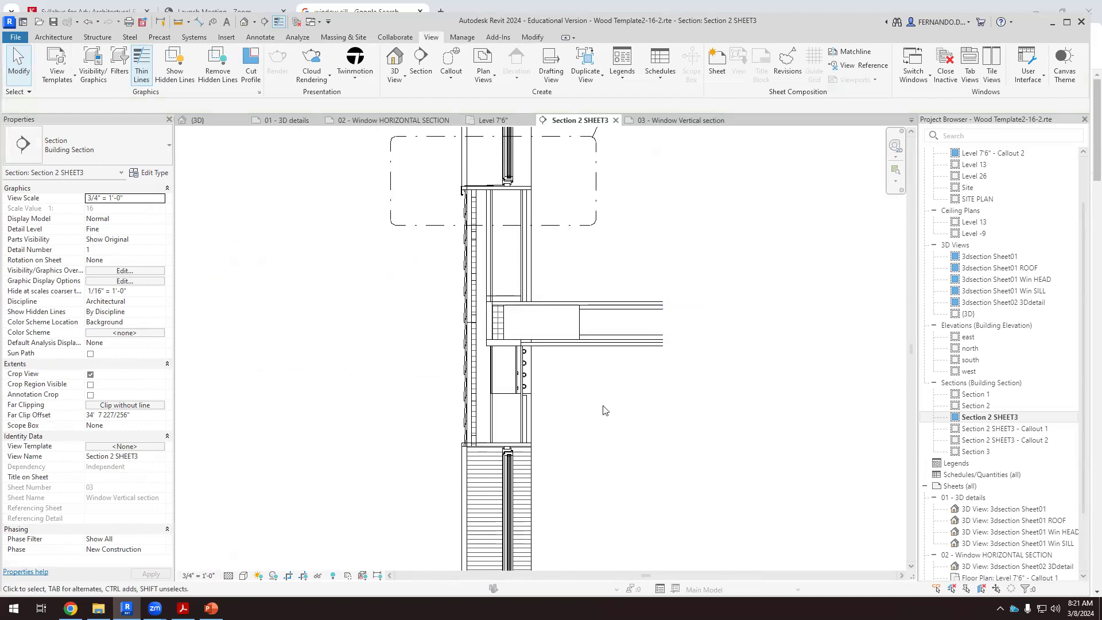
scroll(603, 411, down, 2)
scroll(585, 462, up, 2)
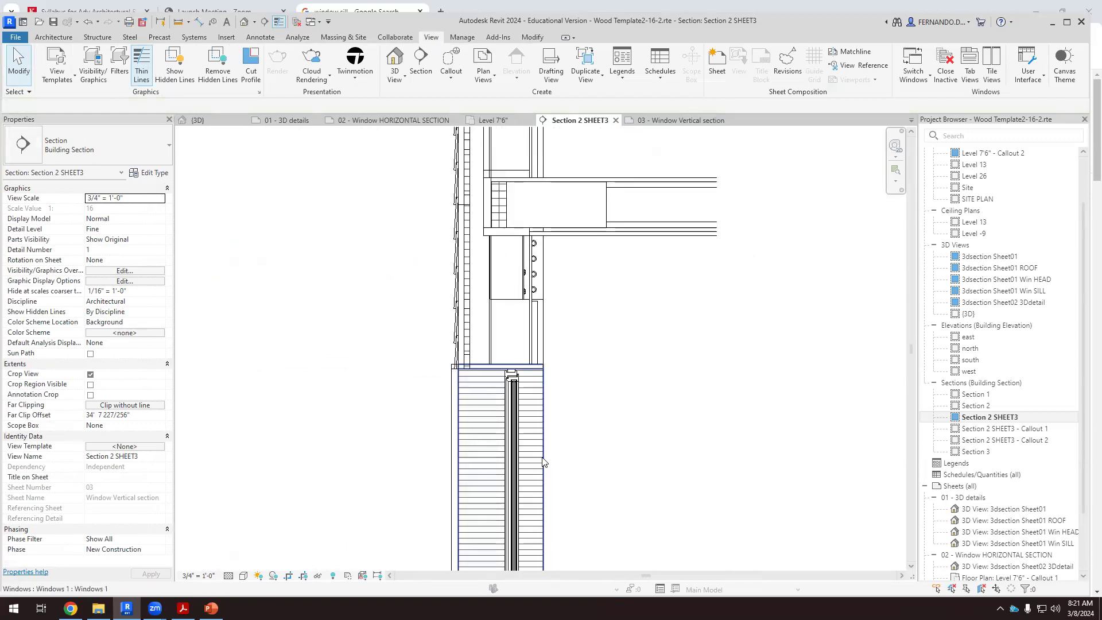
right_click(540, 457)
mouse_move(637, 236)
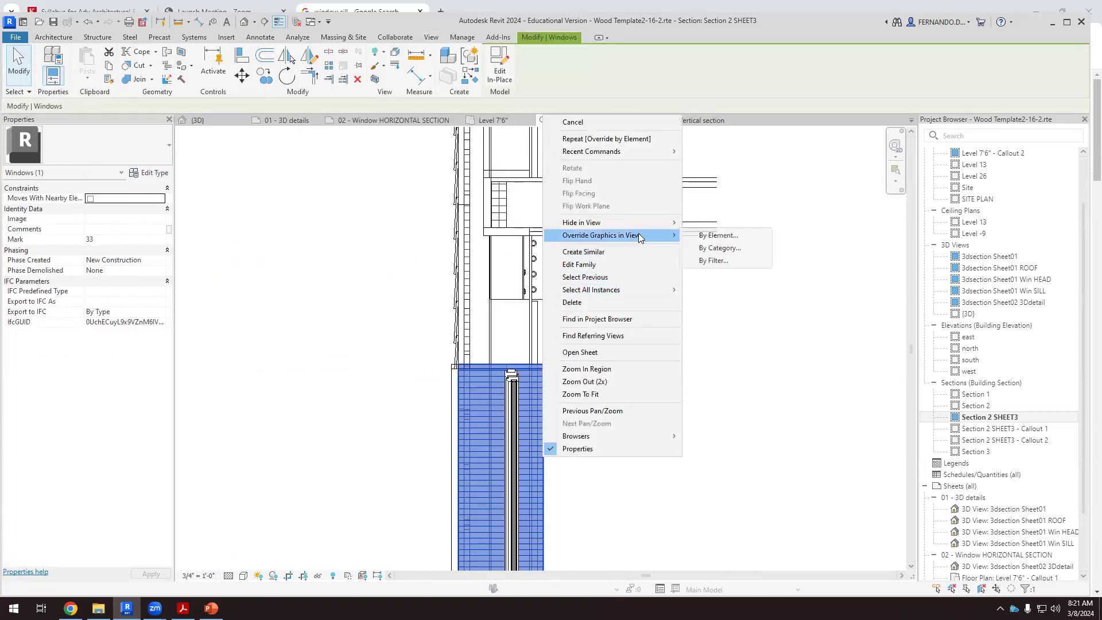
click(712, 236)
click(512, 195)
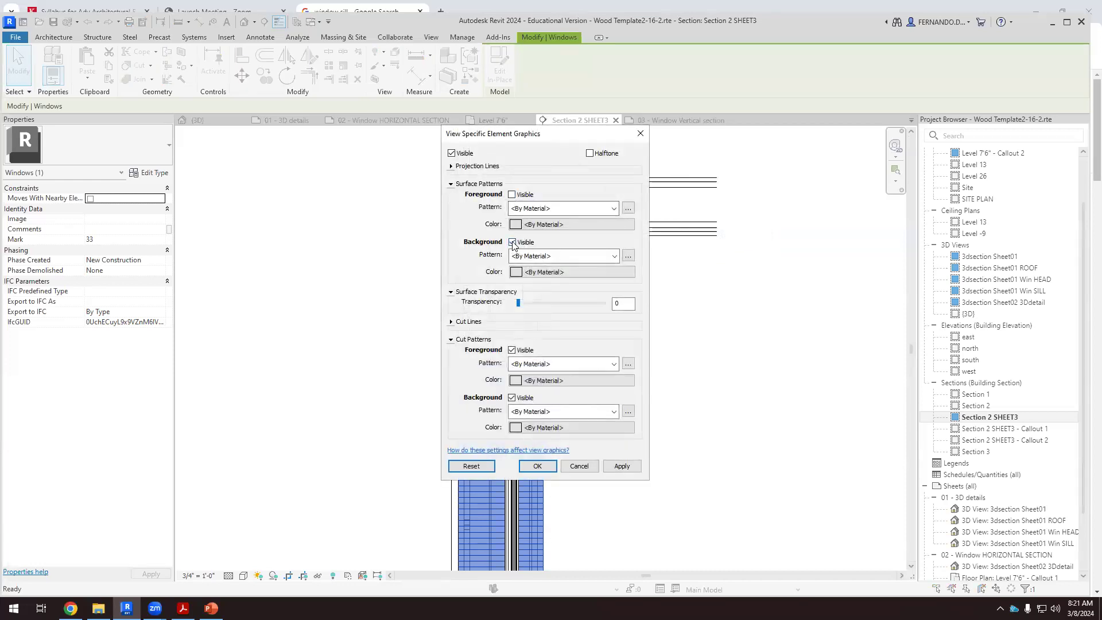
click(622, 465)
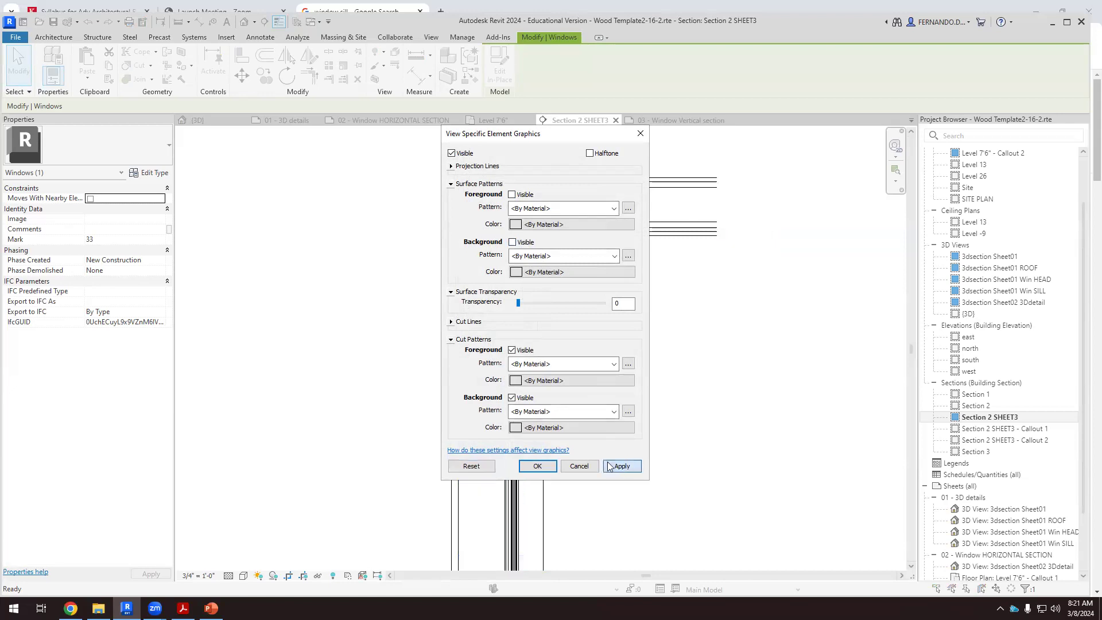
click(537, 465)
Turn off the foreground and background surface patterns of the lower floor's plywood web joist in this view
scroll(663, 363, down, 3)
scroll(664, 363, down, 3)
scroll(660, 419, up, 5)
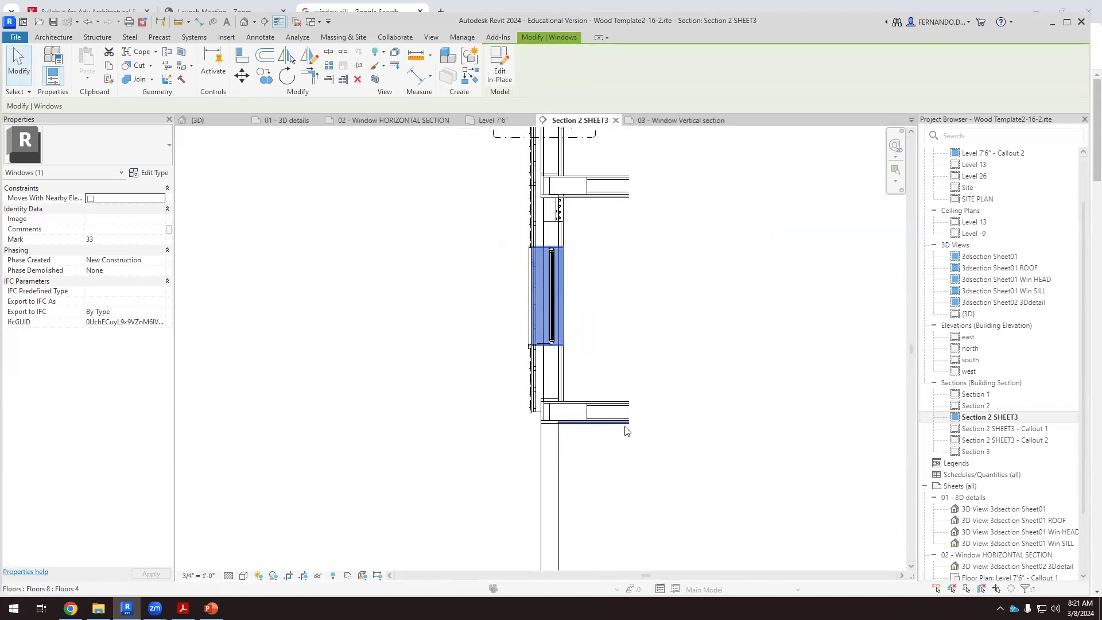
click(632, 391)
right_click(632, 391)
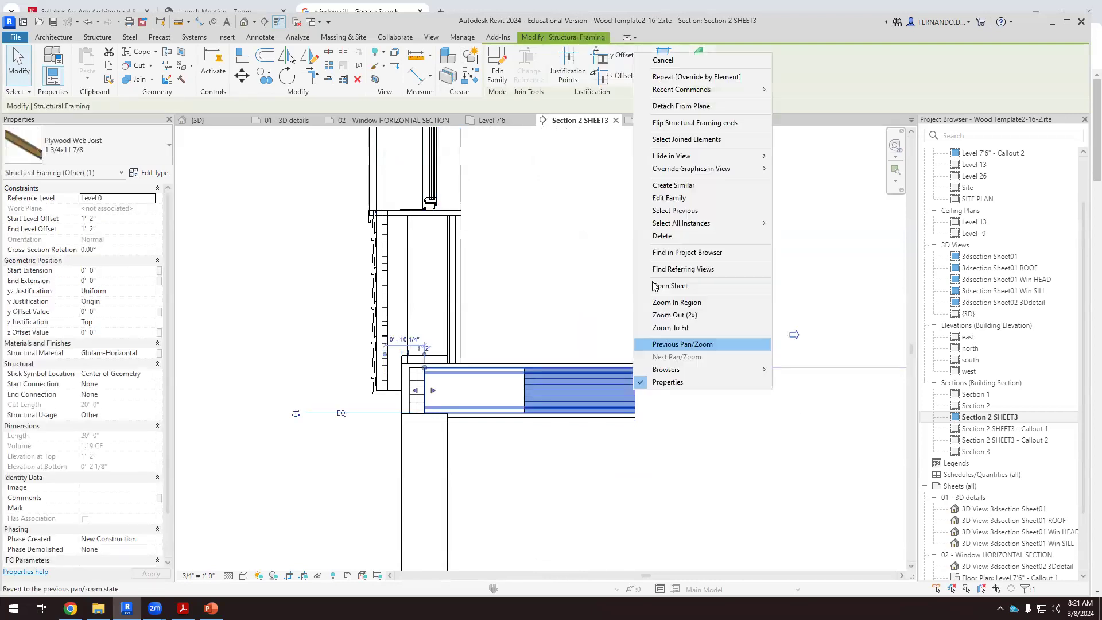
mouse_move(711, 168)
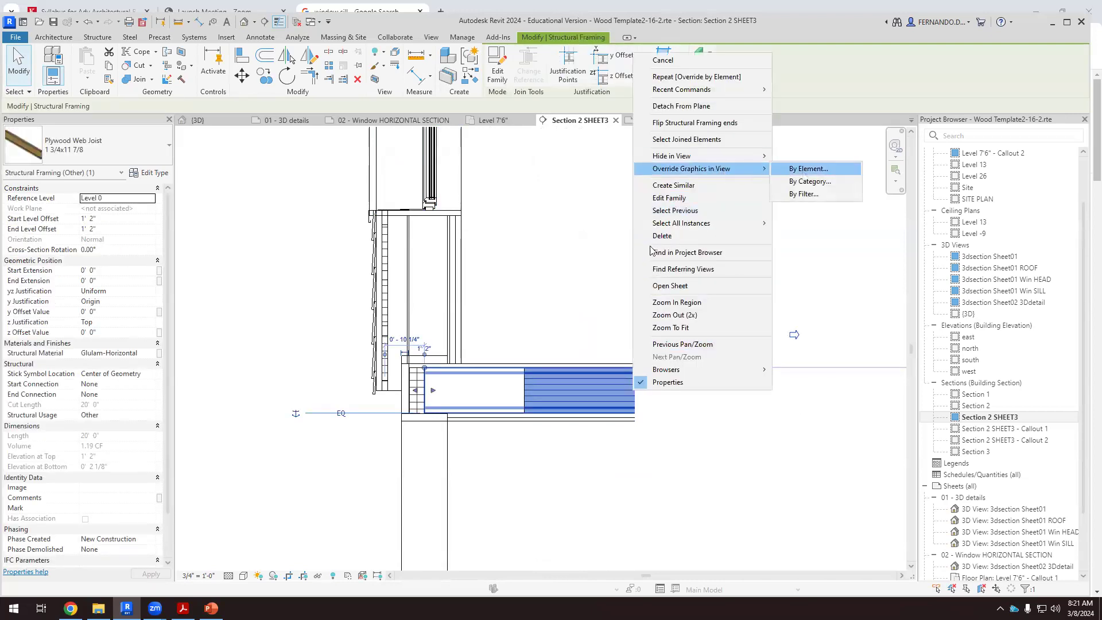
click(808, 169)
click(511, 194)
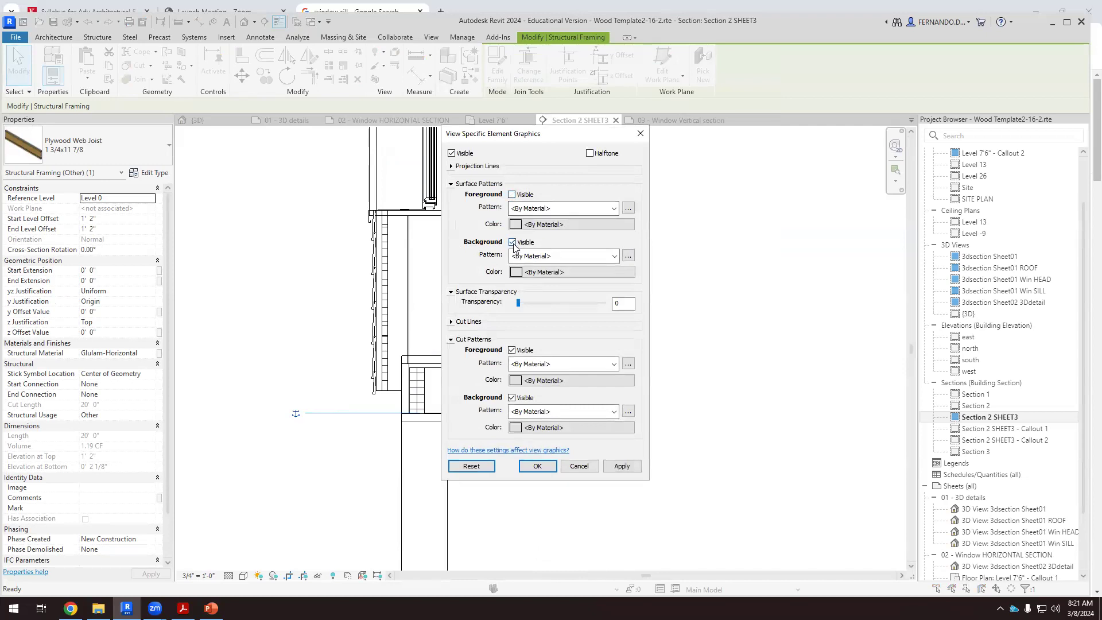
click(621, 465)
click(537, 465)
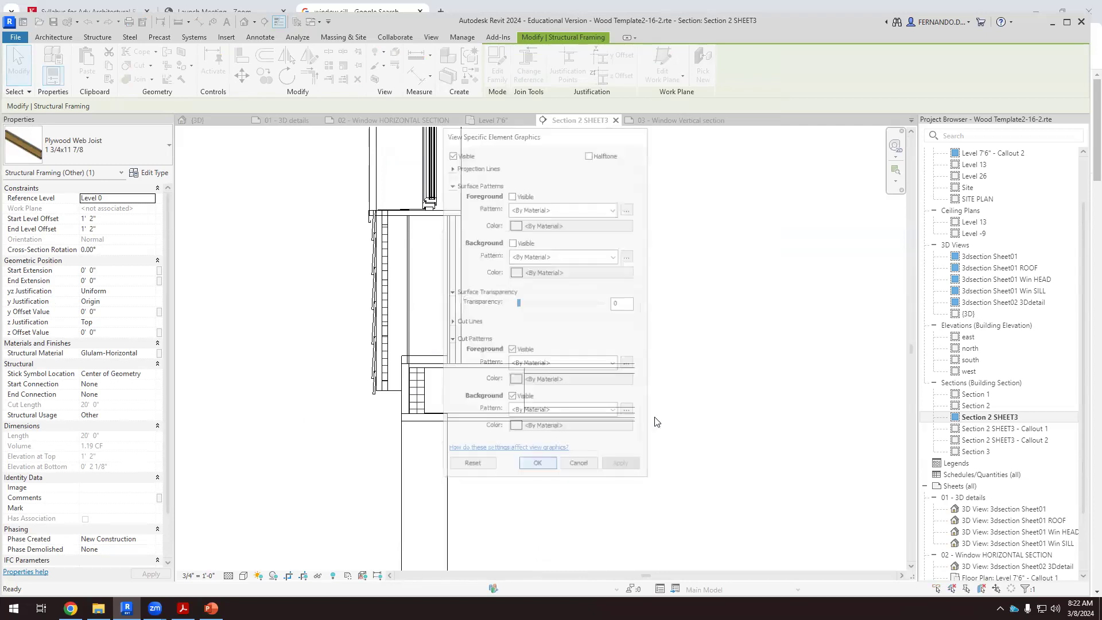
click(598, 322)
Override the Roofs category from the hatched insulation strip below the eave, turning off foreground and background surface patterns in this view
scroll(457, 445, down, 3)
scroll(485, 205, up, 5)
scroll(458, 214, up, 3)
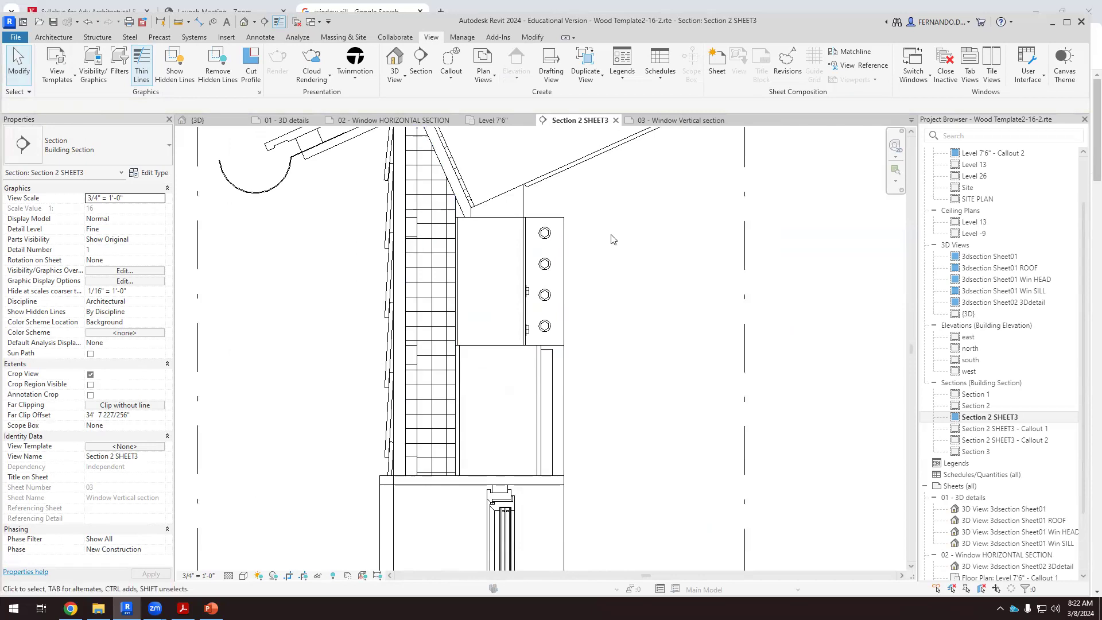
scroll(611, 239, down, 5)
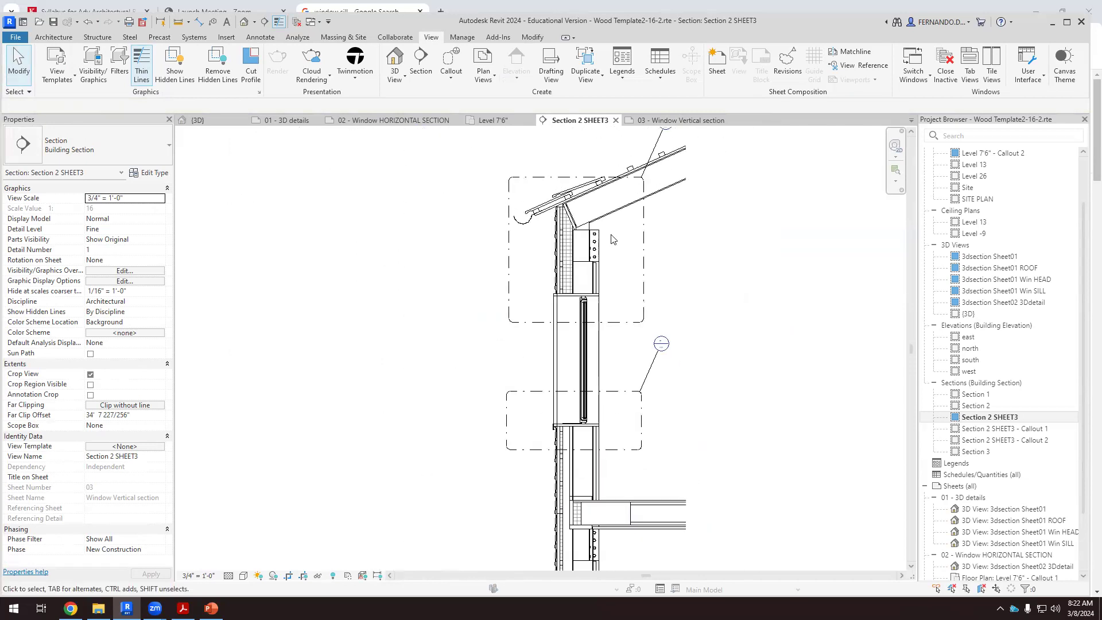
scroll(611, 238, up, 5)
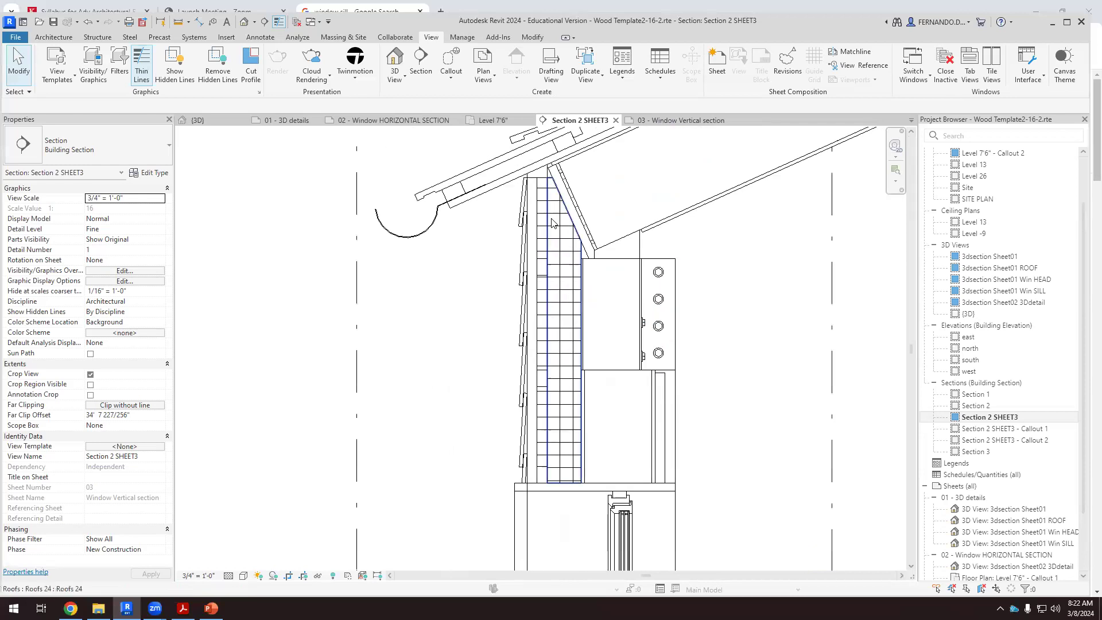
click(551, 220)
right_click(551, 219)
mouse_move(669, 346)
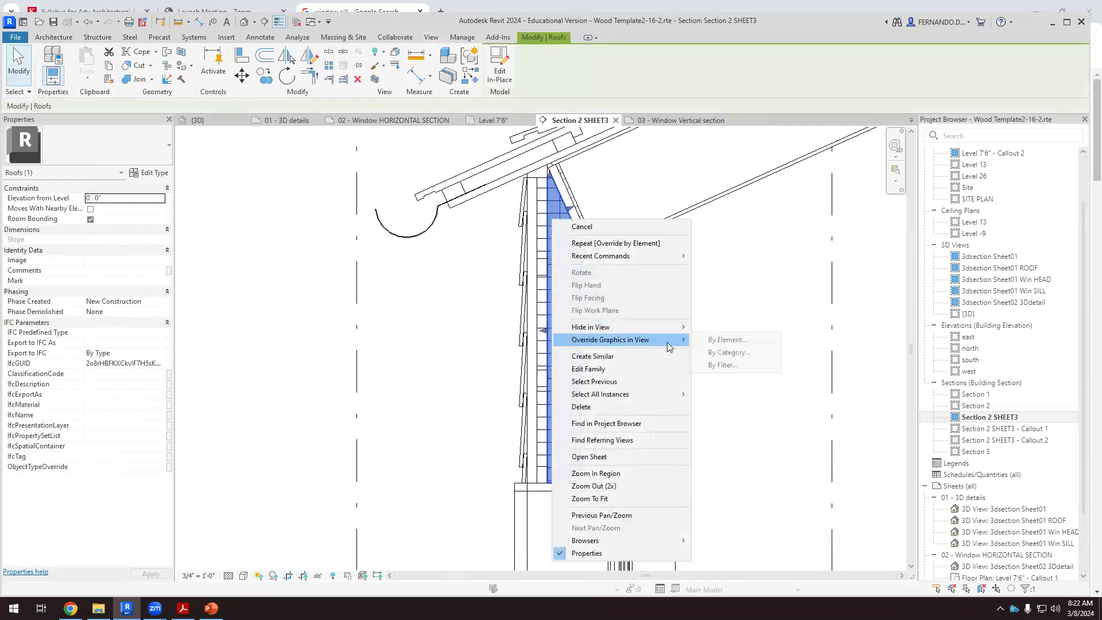
click(739, 352)
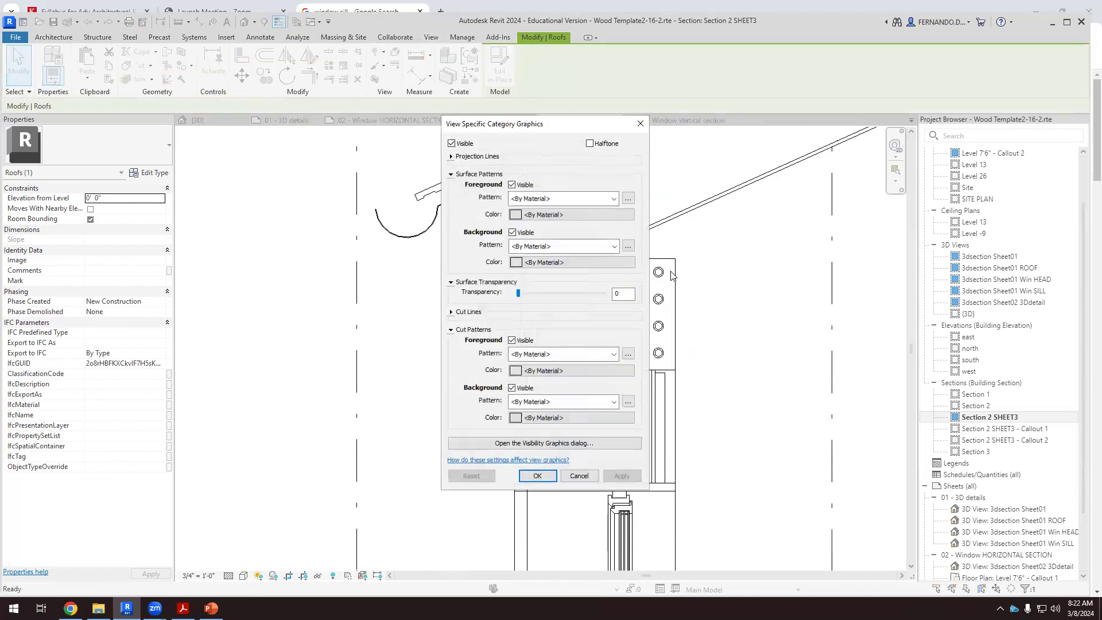
click(512, 185)
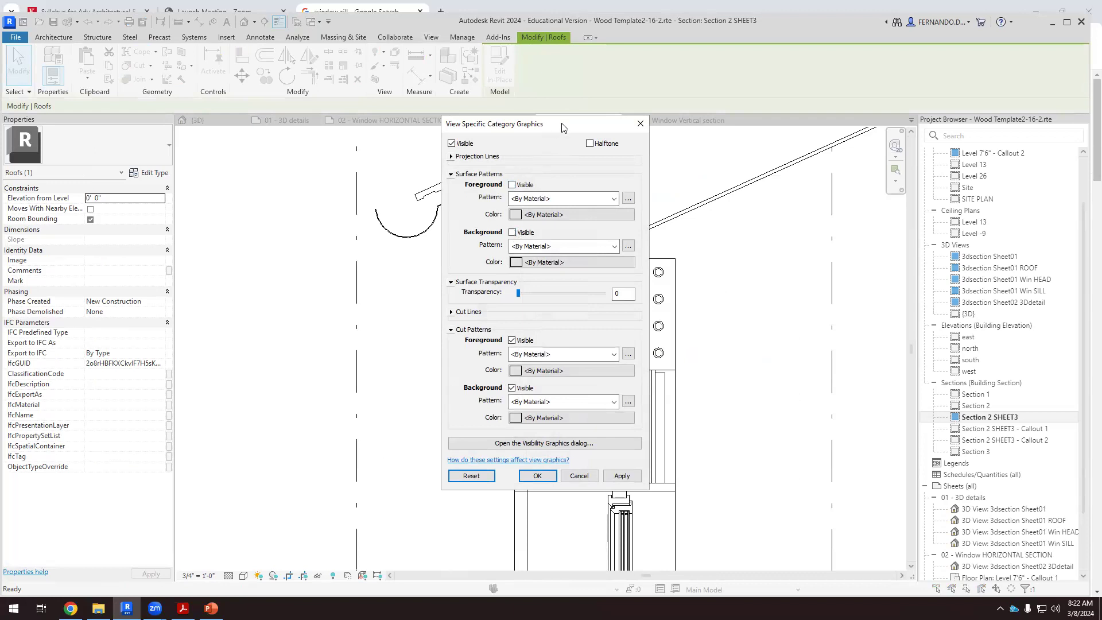
drag(562, 127, 710, 136)
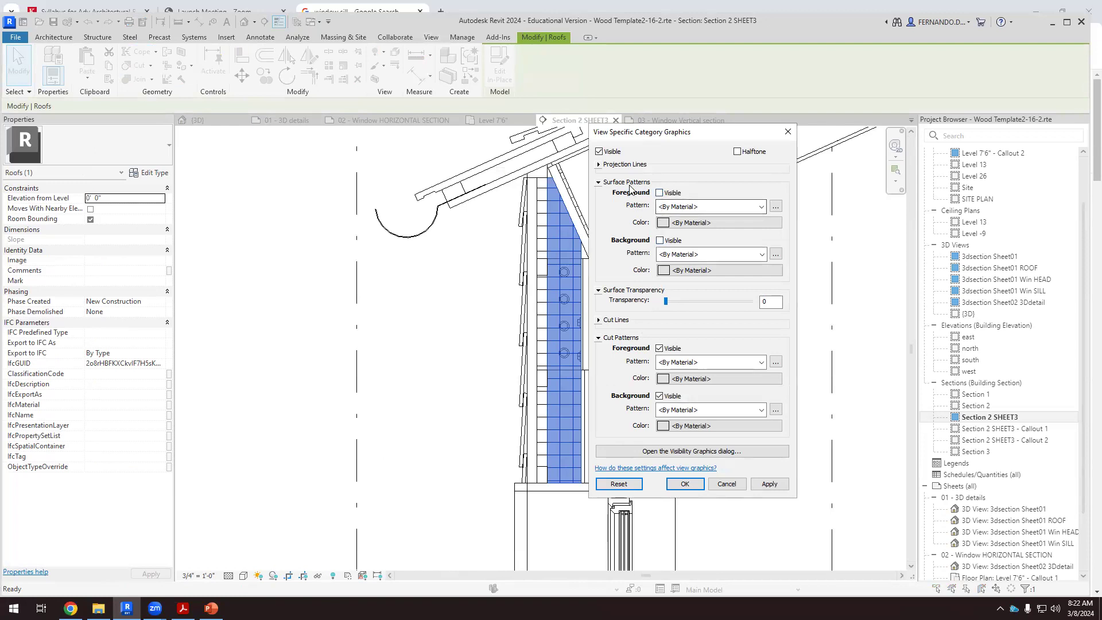
click(769, 484)
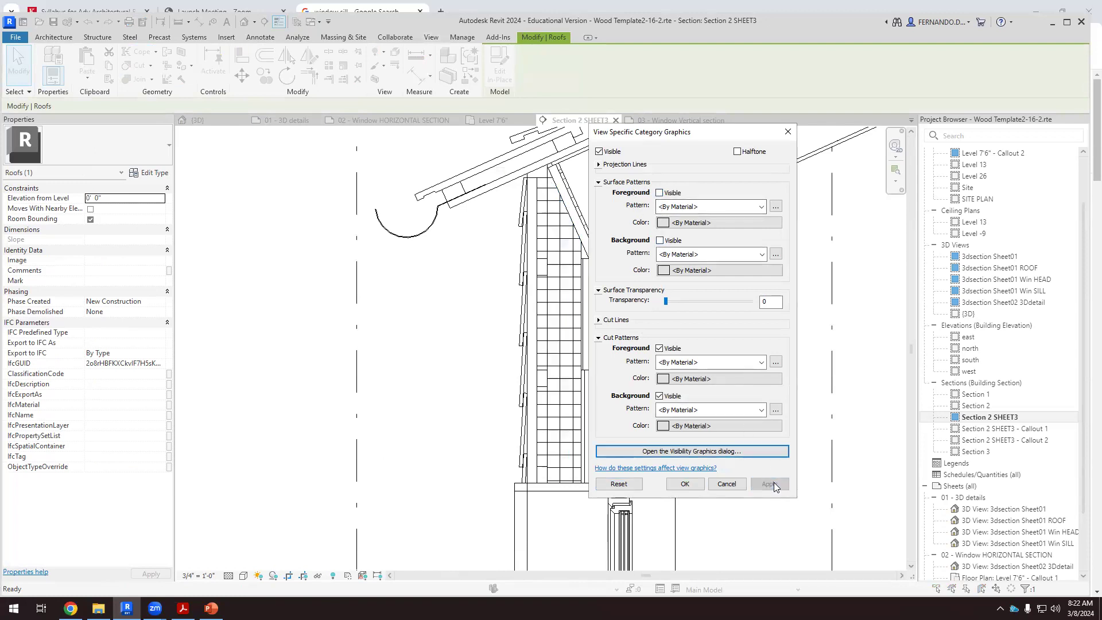
Turn off the foreground and background cut patterns for the Roofs category in this view and accept the override
click(658, 348)
click(660, 397)
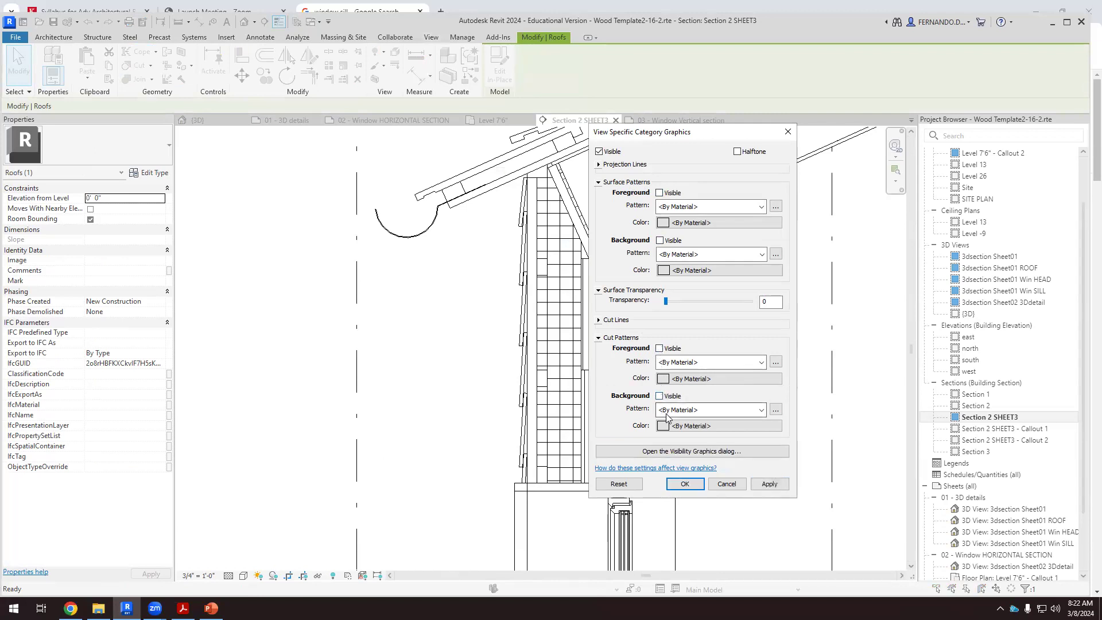
click(770, 485)
click(686, 484)
click(728, 337)
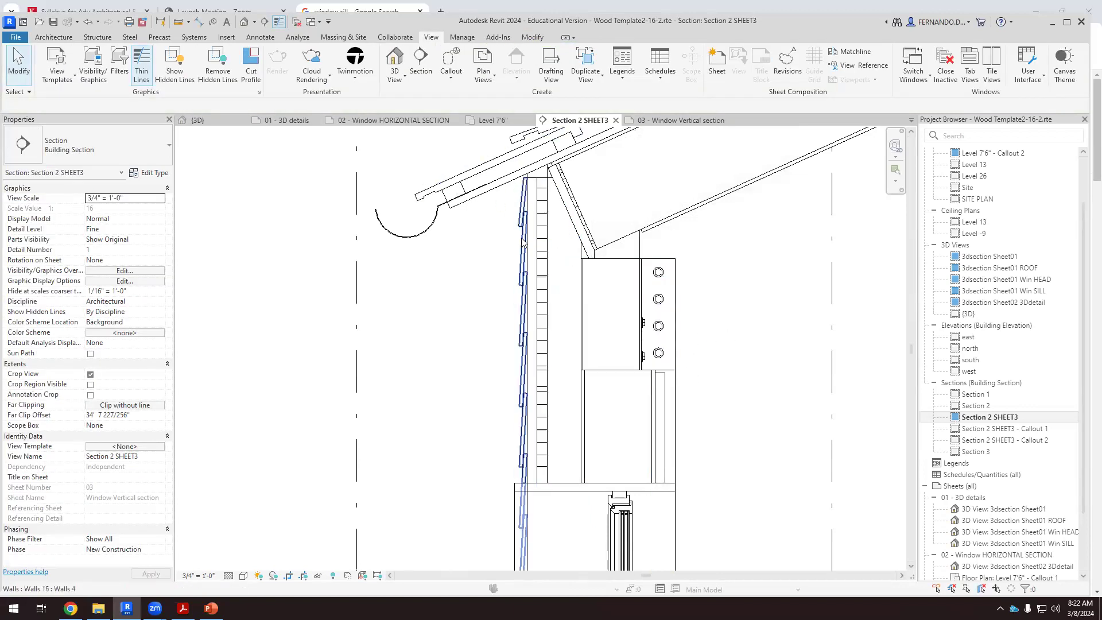
Override the hatched insulation layer of the upper exterior wall by element, turning off its foreground and background cut patterns in this view
scroll(639, 334, down, 6)
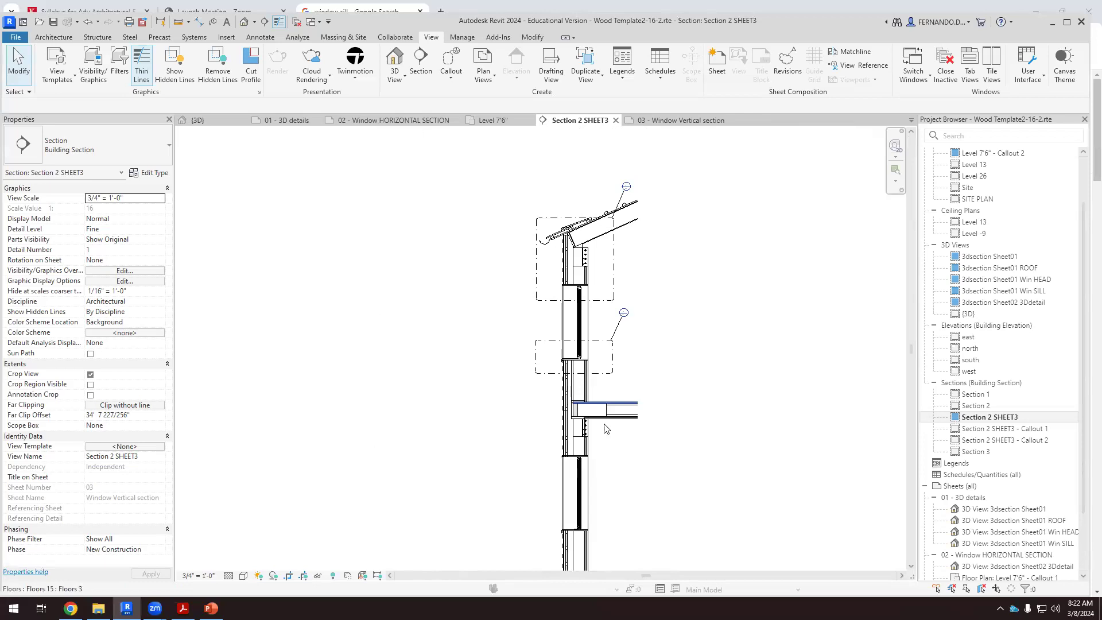
scroll(597, 437, up, 5)
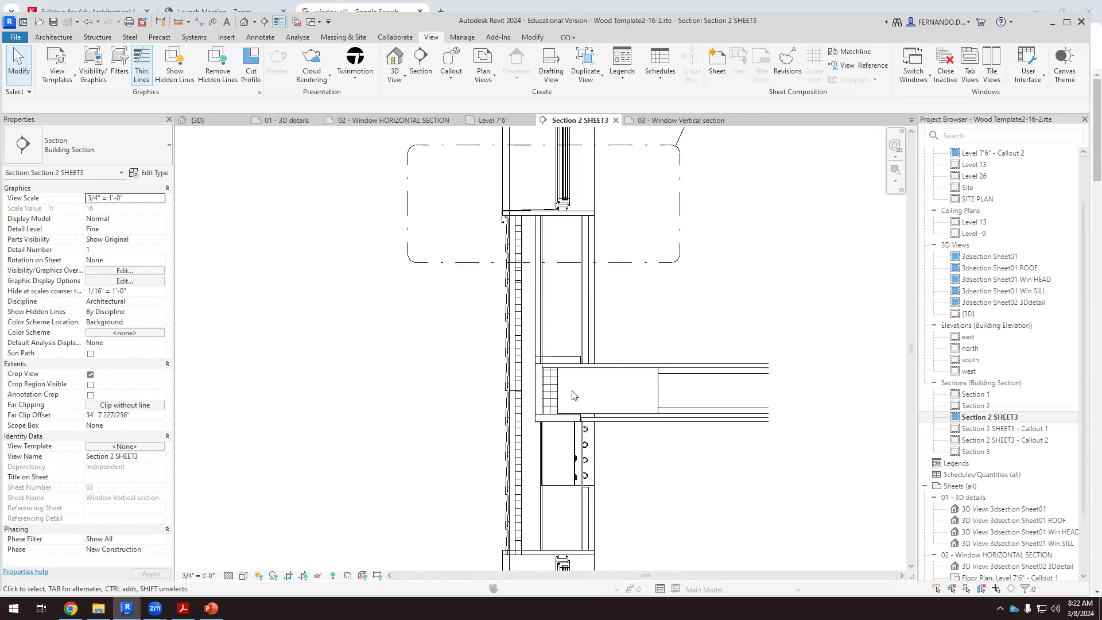
scroll(537, 456, down, 4)
scroll(537, 230, up, 5)
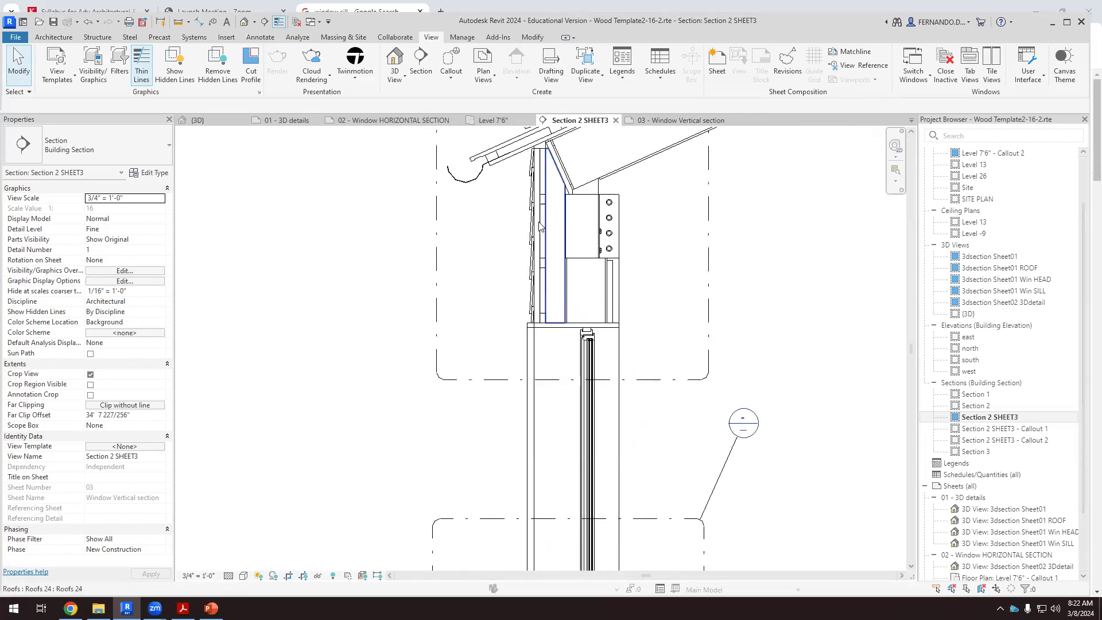
click(546, 282)
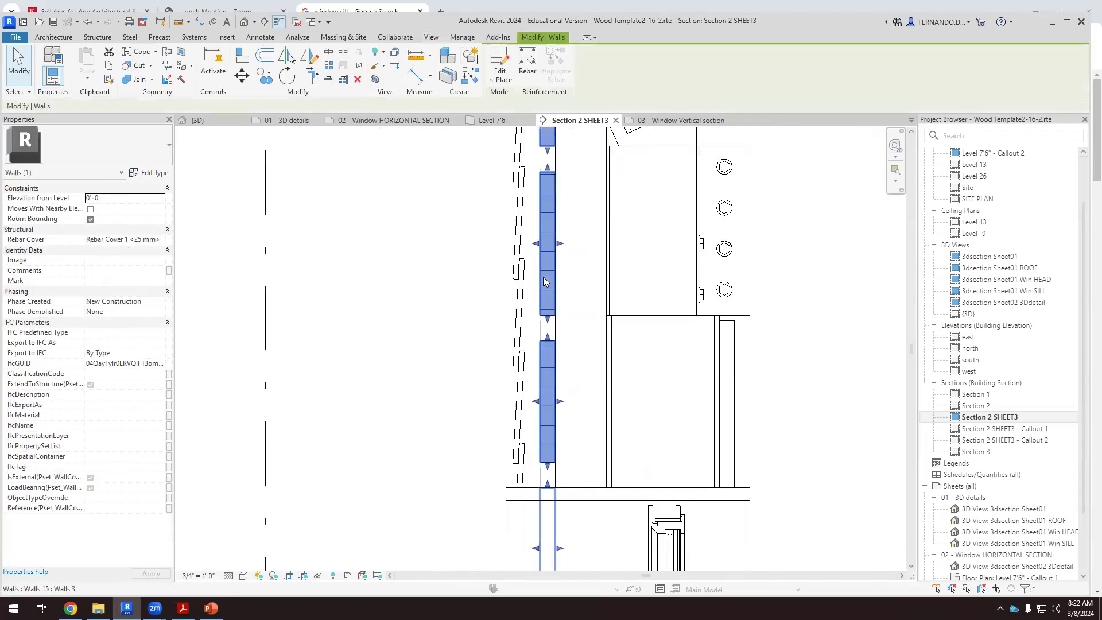
scroll(545, 282, down, 5)
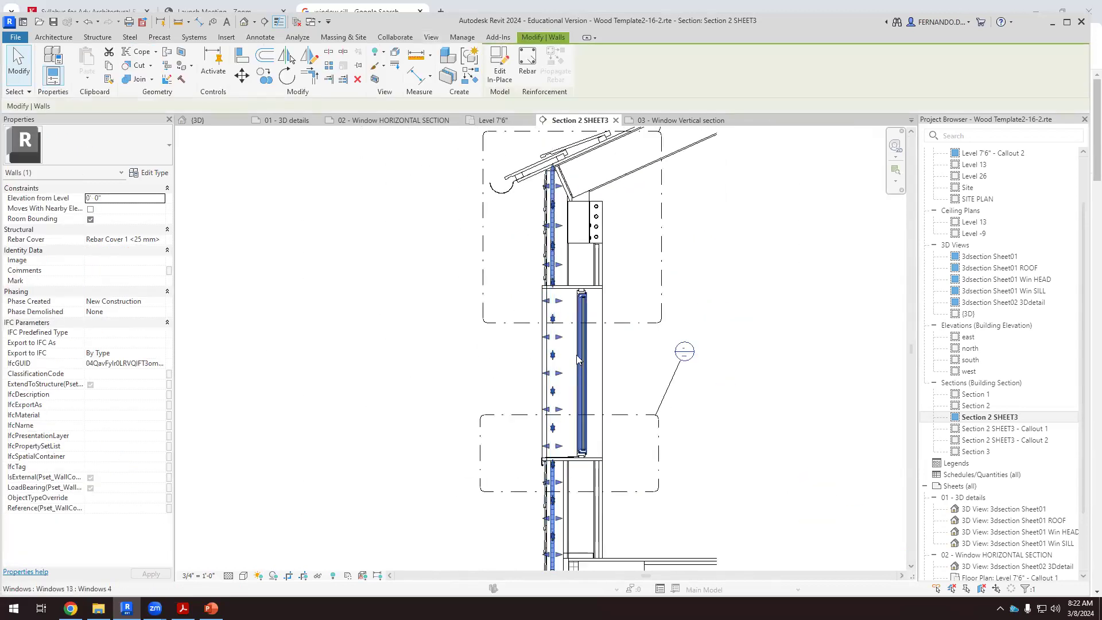
scroll(554, 247, up, 4)
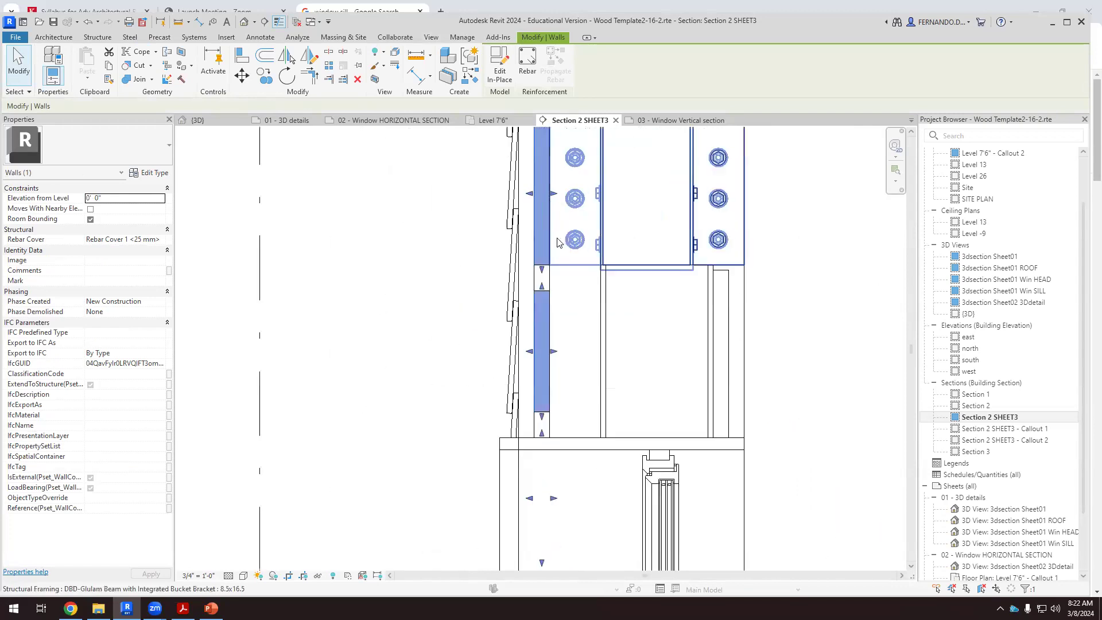
scroll(557, 241, up, 1)
right_click(537, 226)
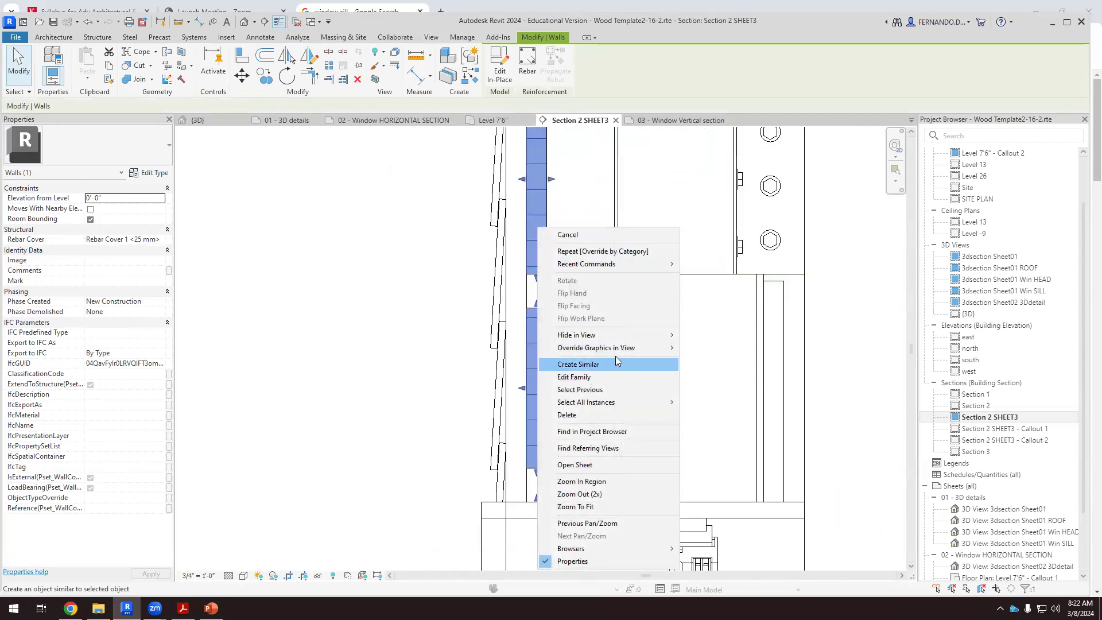
mouse_move(662, 349)
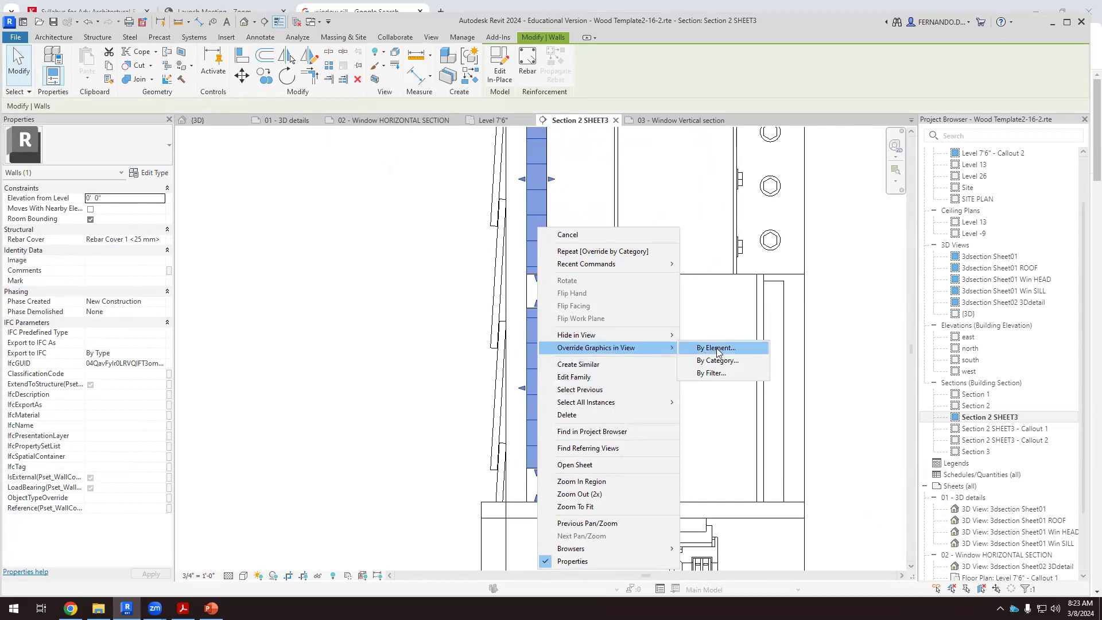
click(718, 351)
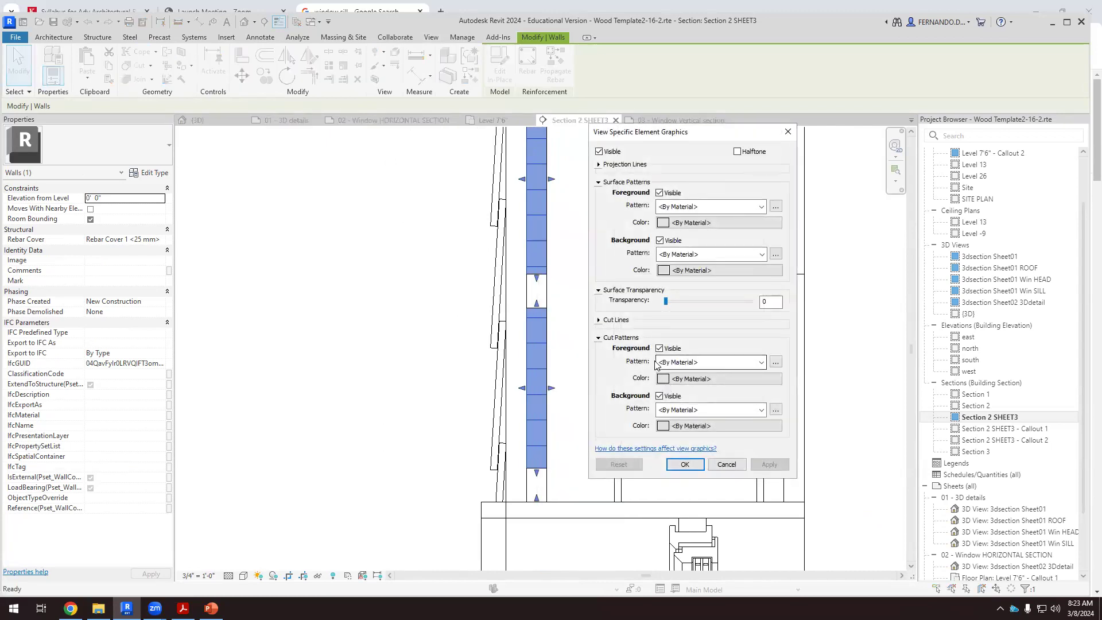
click(660, 349)
click(660, 397)
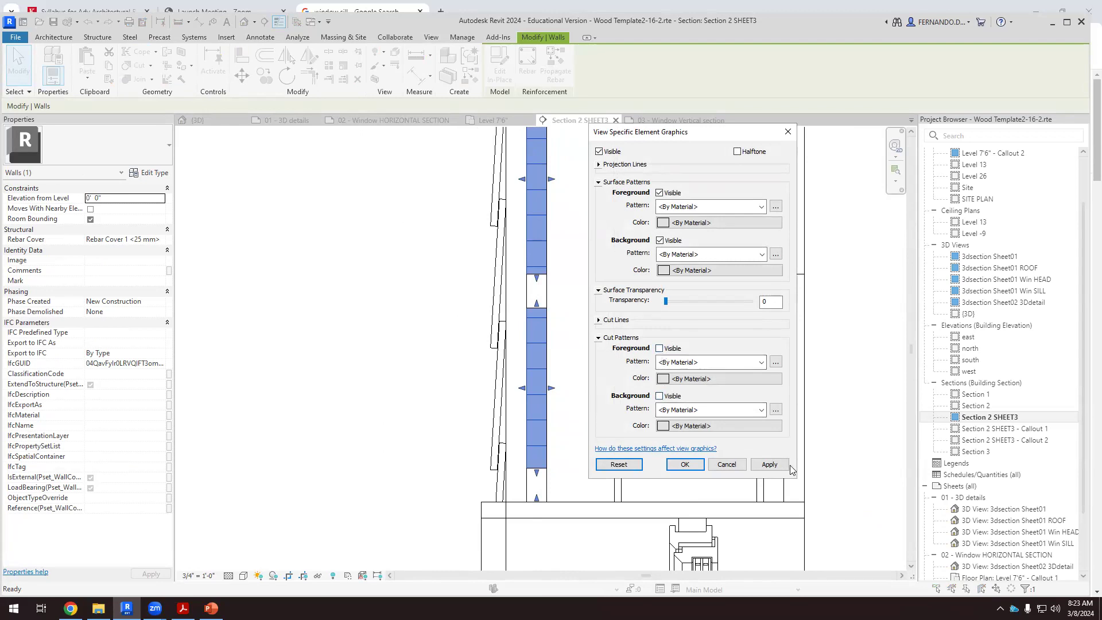
click(772, 464)
click(685, 464)
click(379, 297)
Examine the section from the eave down to the lower floor for hatch patterns that still need removing
scroll(379, 297, down, 5)
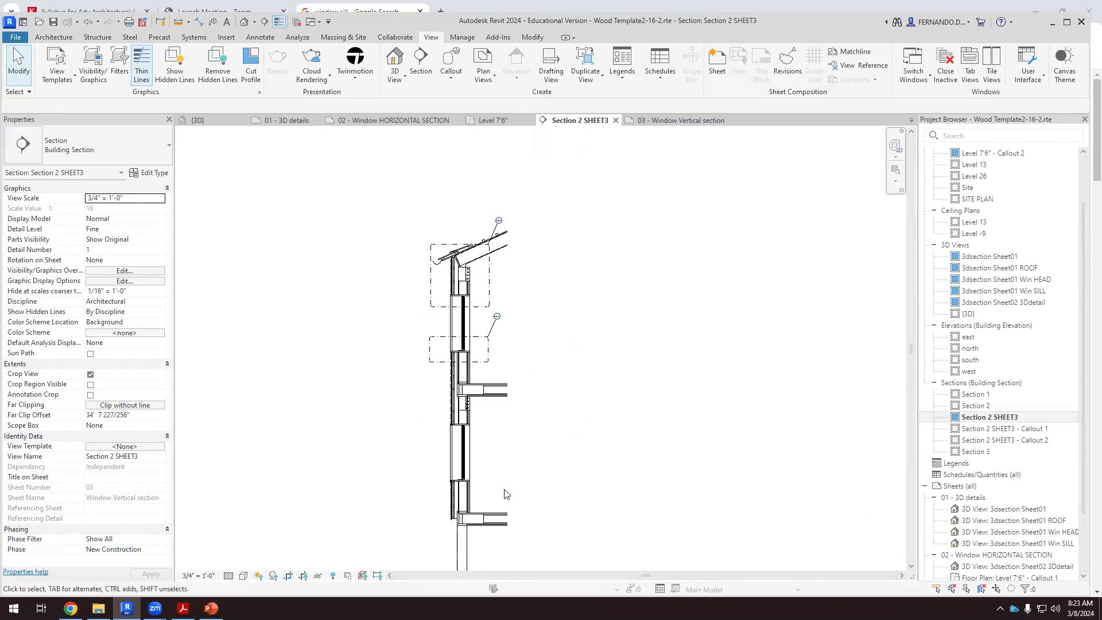
scroll(430, 275, up, 4)
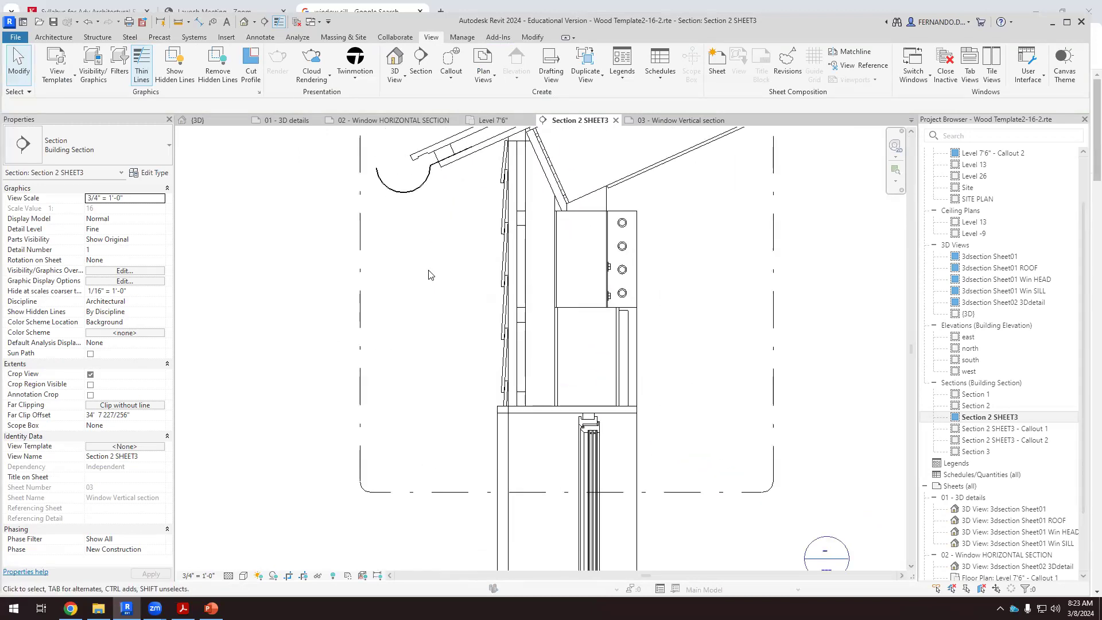
scroll(431, 275, down, 3)
scroll(482, 273, up, 2)
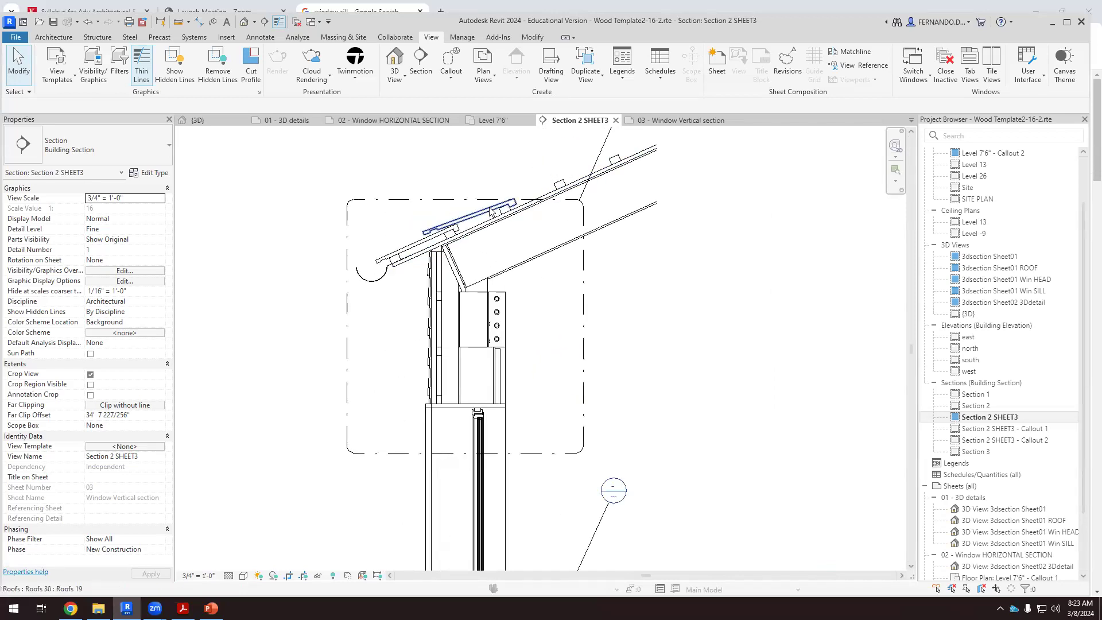
scroll(492, 212, down, 2)
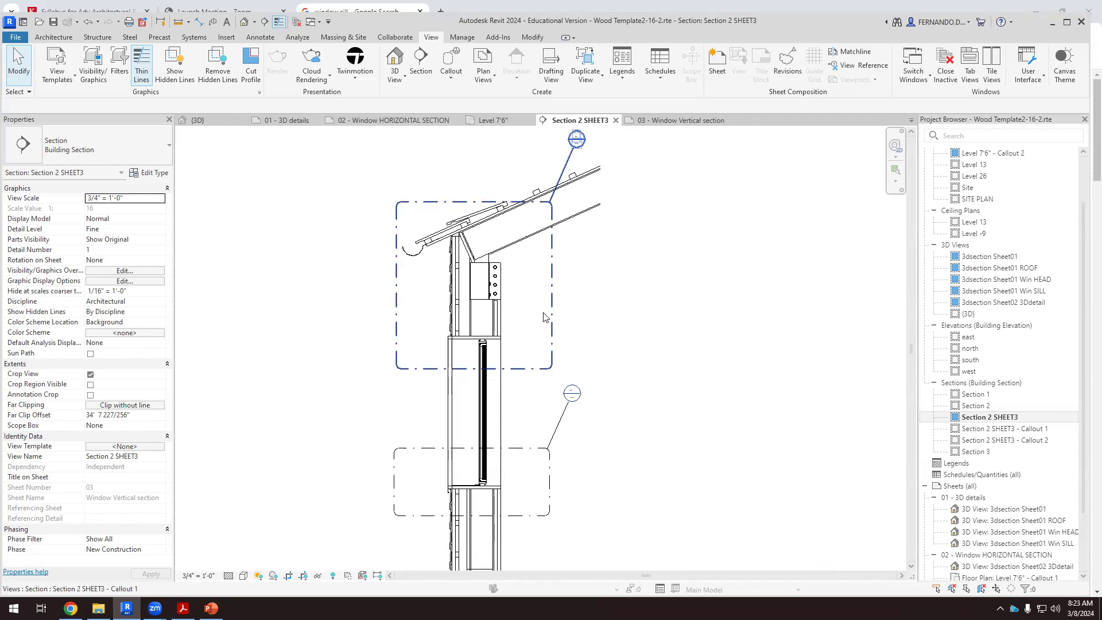
scroll(487, 291, down, 2)
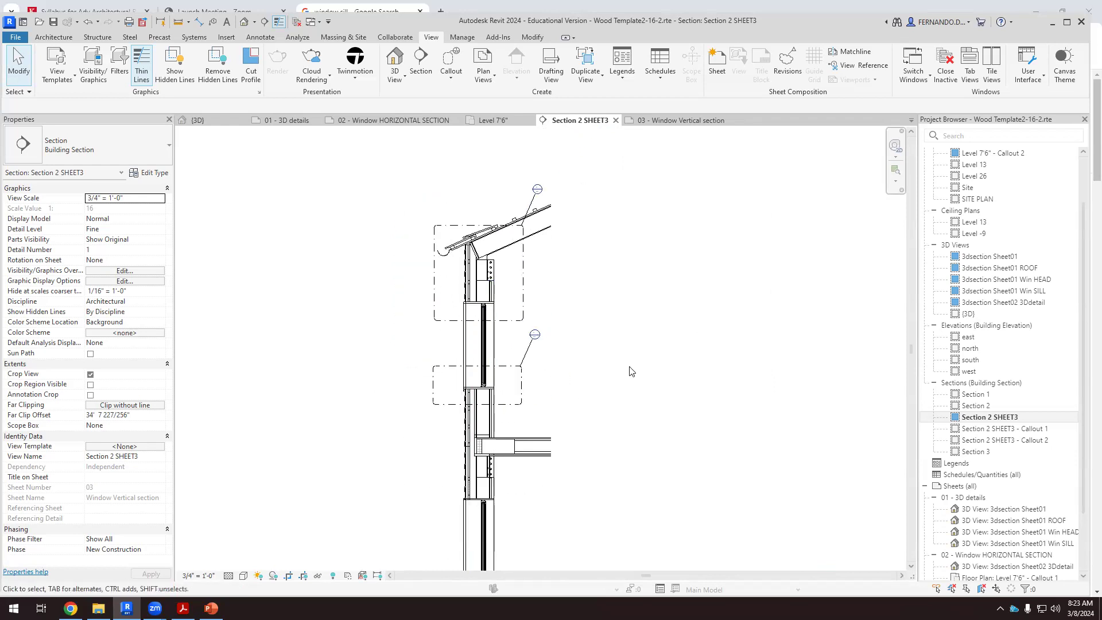
Override the hatched floor-edge insulation at Level 13 by element, turning off its foreground and background cut patterns in this view
scroll(465, 455, up, 8)
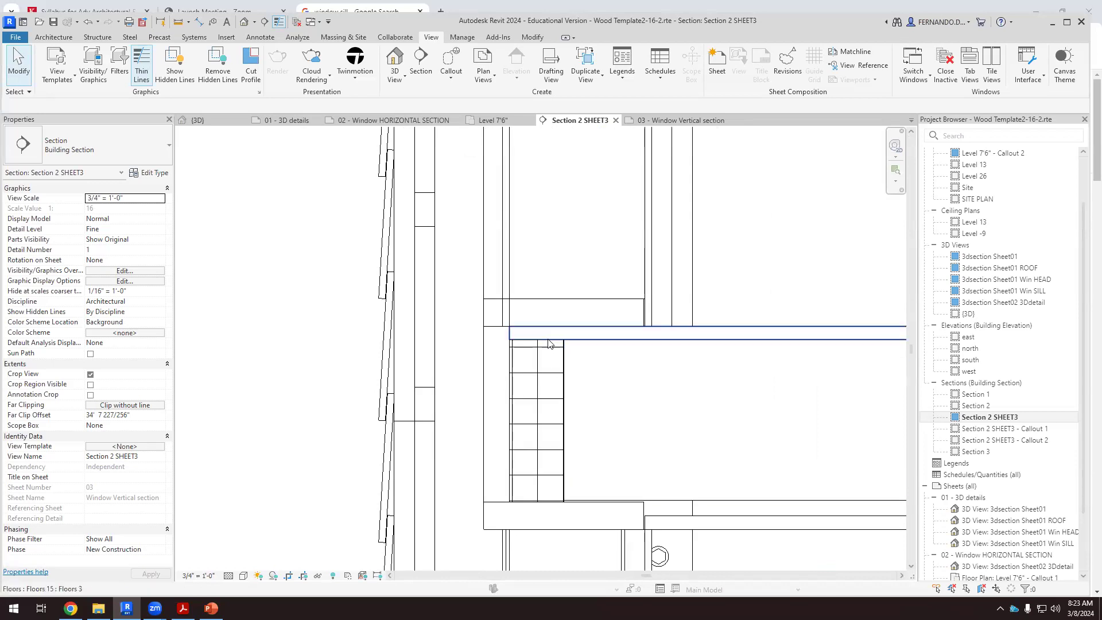
scroll(545, 468, up, 2)
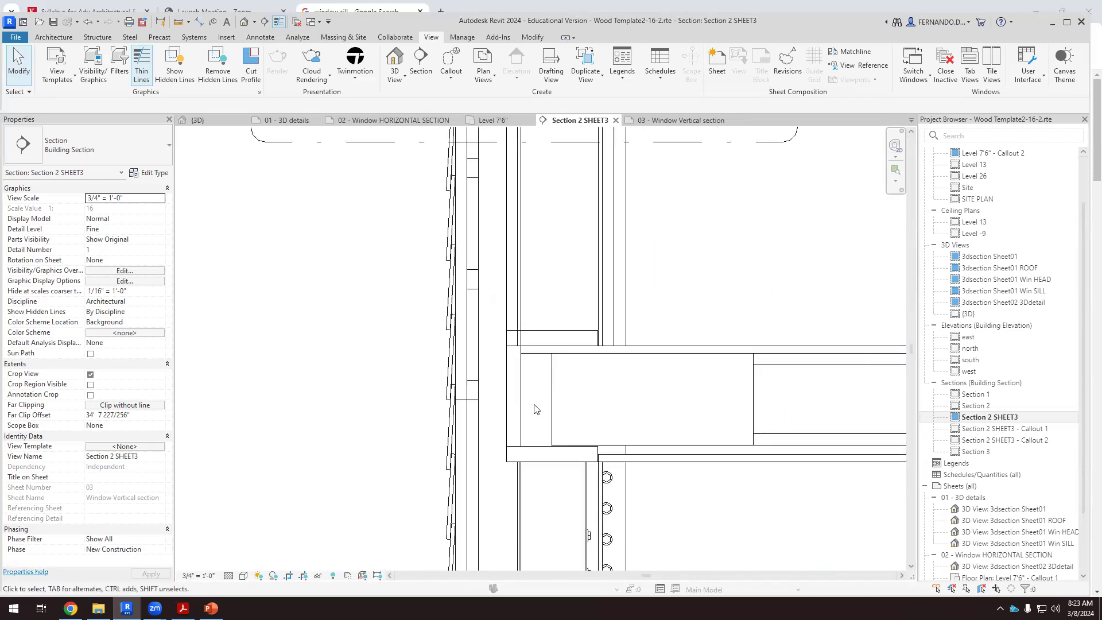
key(Tab)
click(525, 451)
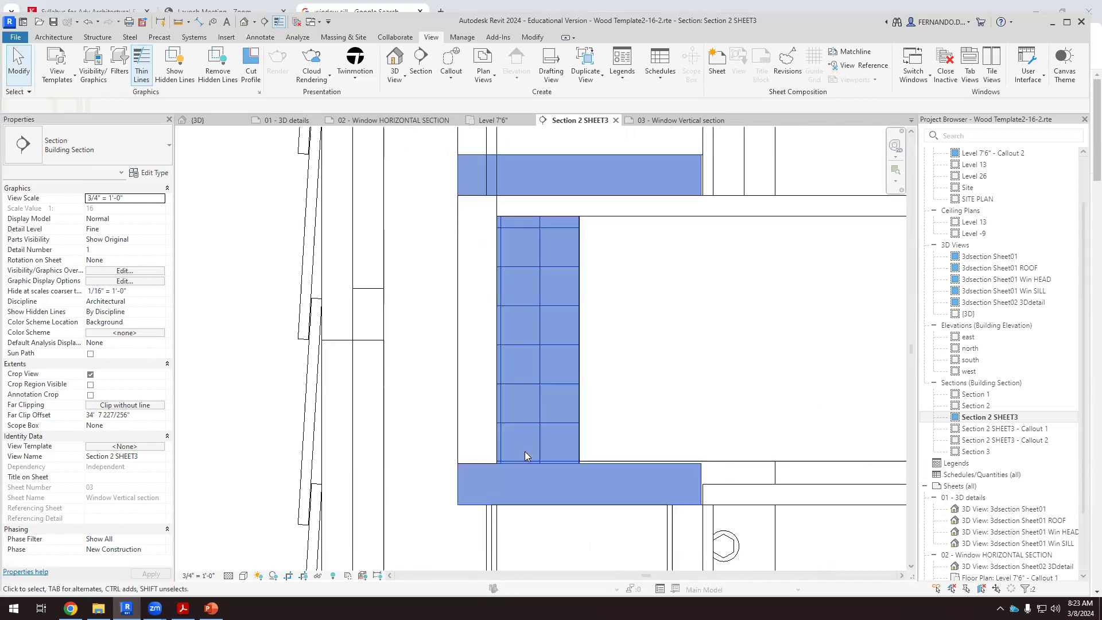
key(Escape)
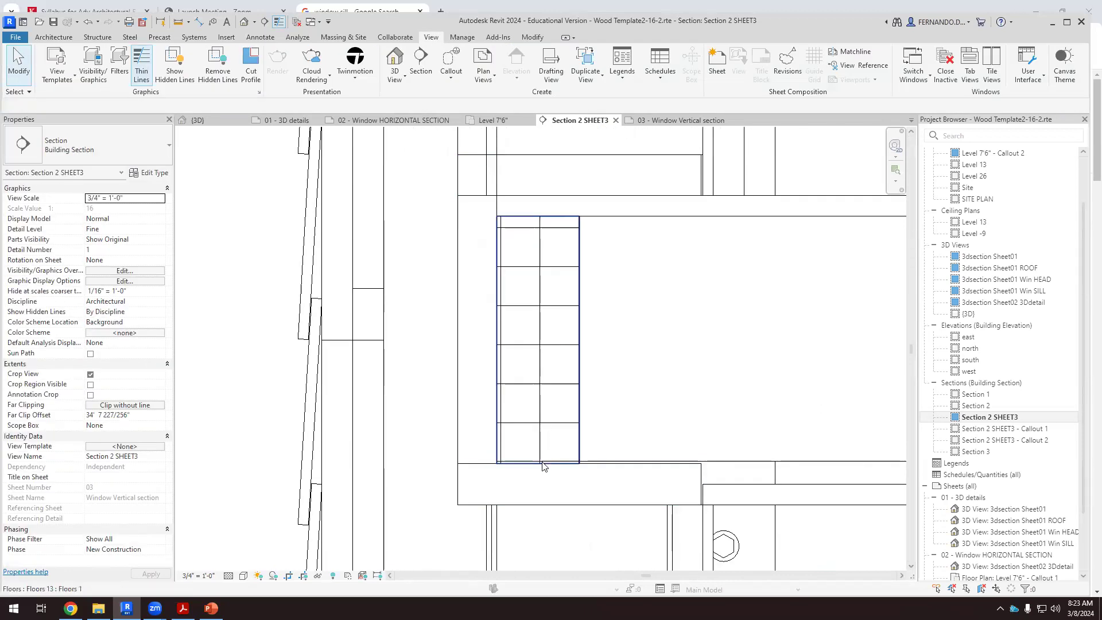
click(548, 380)
right_click(549, 347)
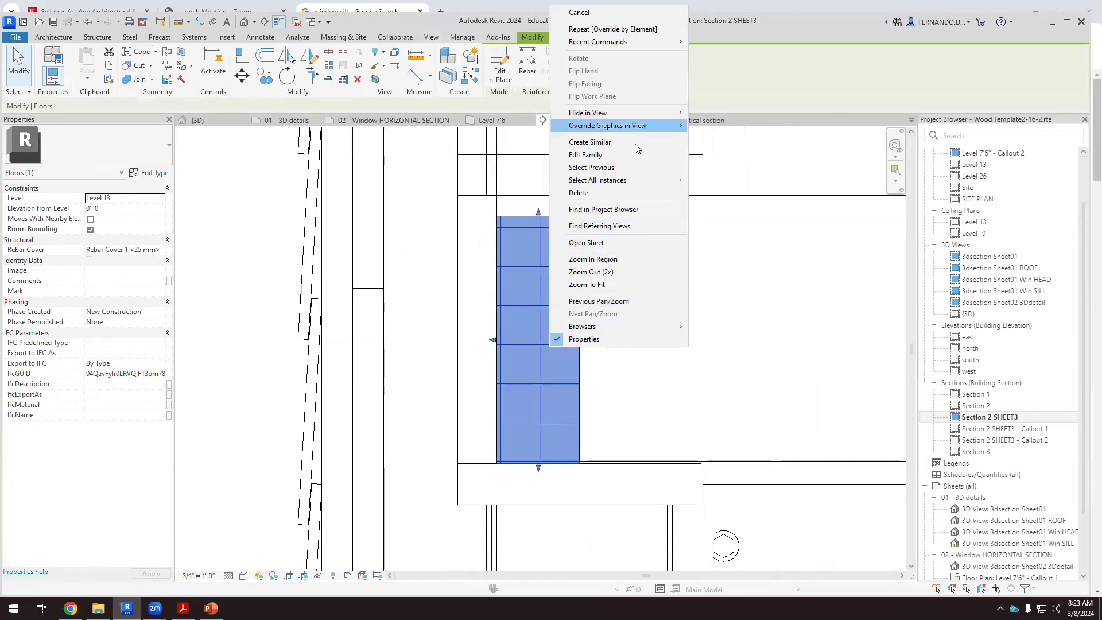
mouse_move(652, 125)
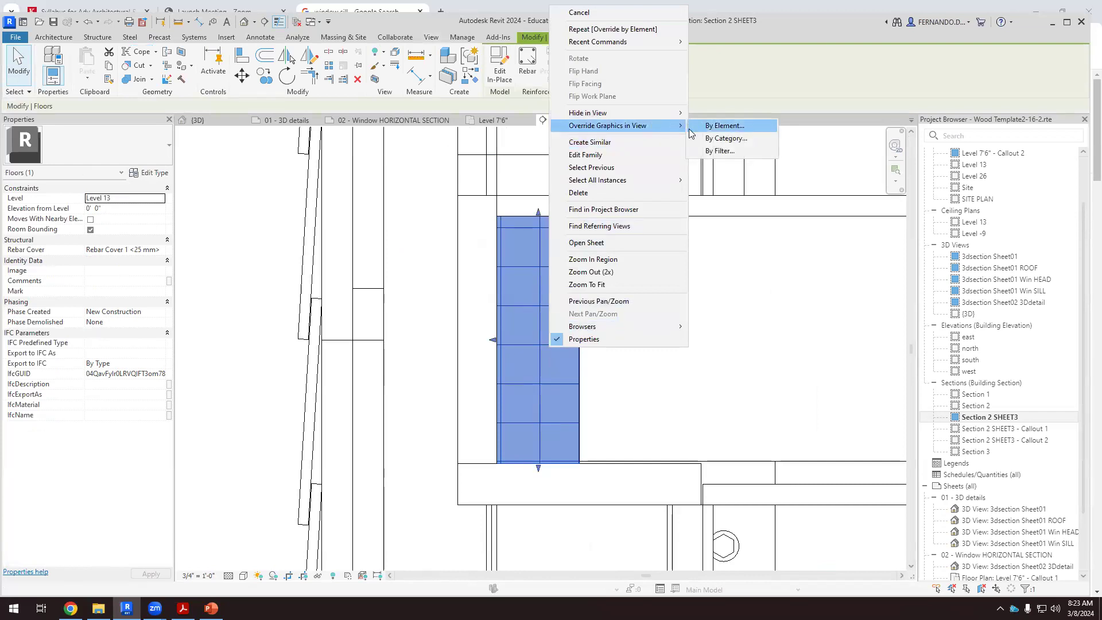
click(725, 126)
click(659, 348)
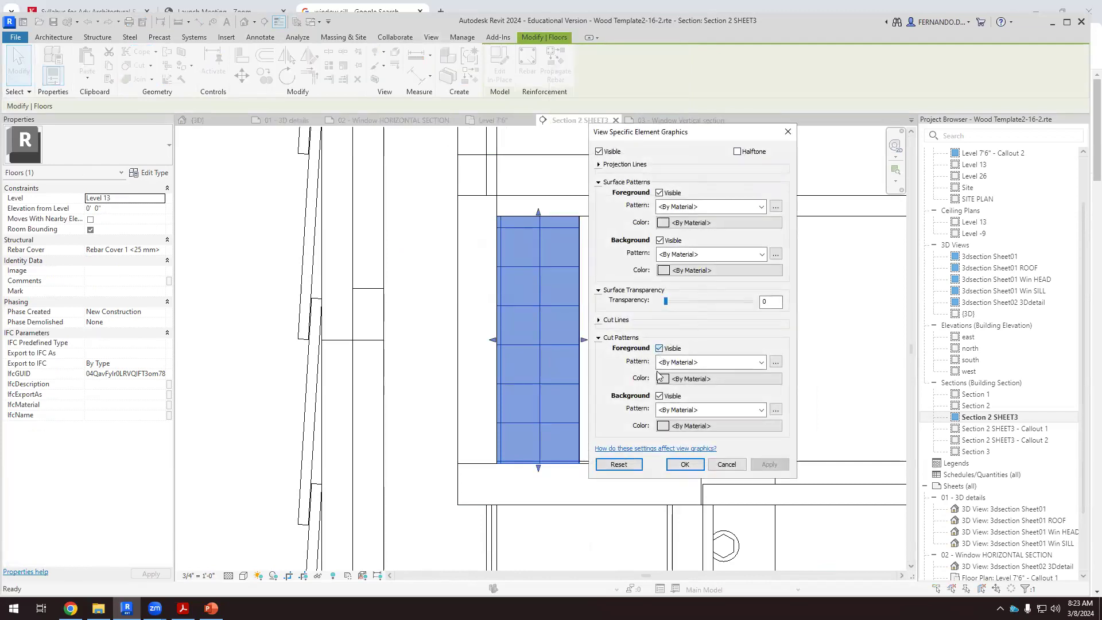
click(769, 465)
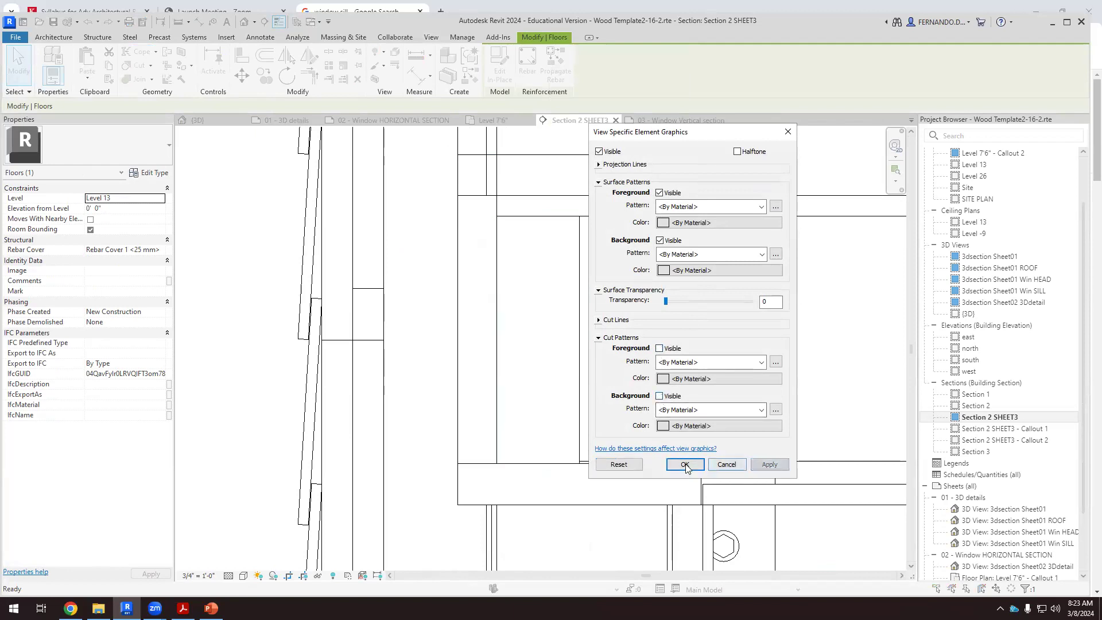
click(685, 465)
scroll(414, 308, down, 3)
scroll(387, 260, down, 2)
click(657, 366)
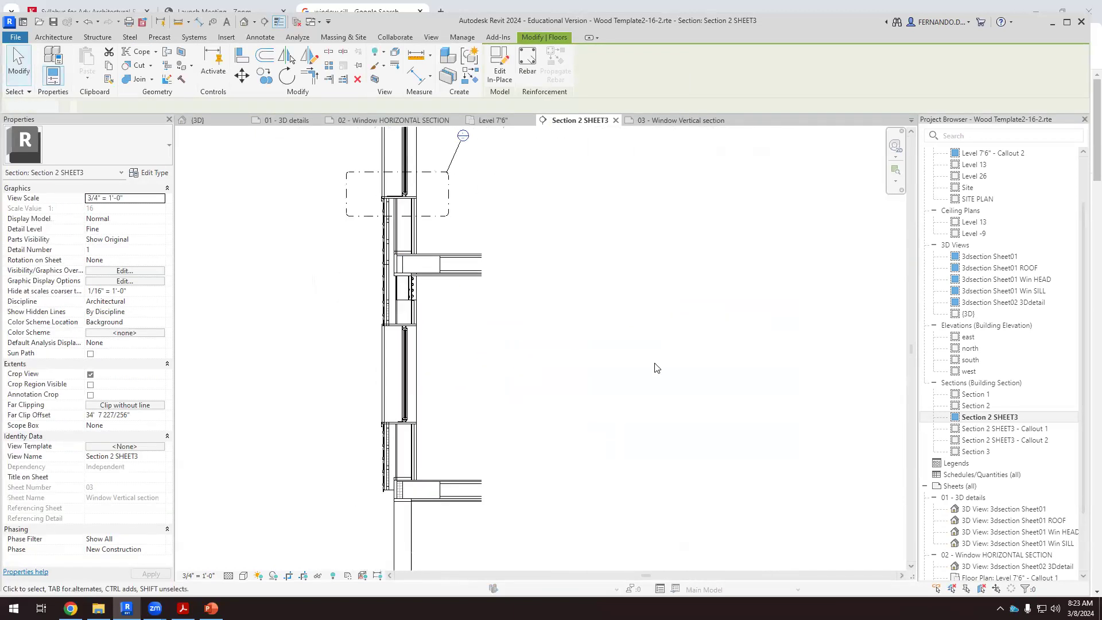
Check the cleaned-up wall section, then open sheet 03 - Window Vertical section and examine the placed section's eave and window head
scroll(440, 413, up, 4)
scroll(374, 437, up, 4)
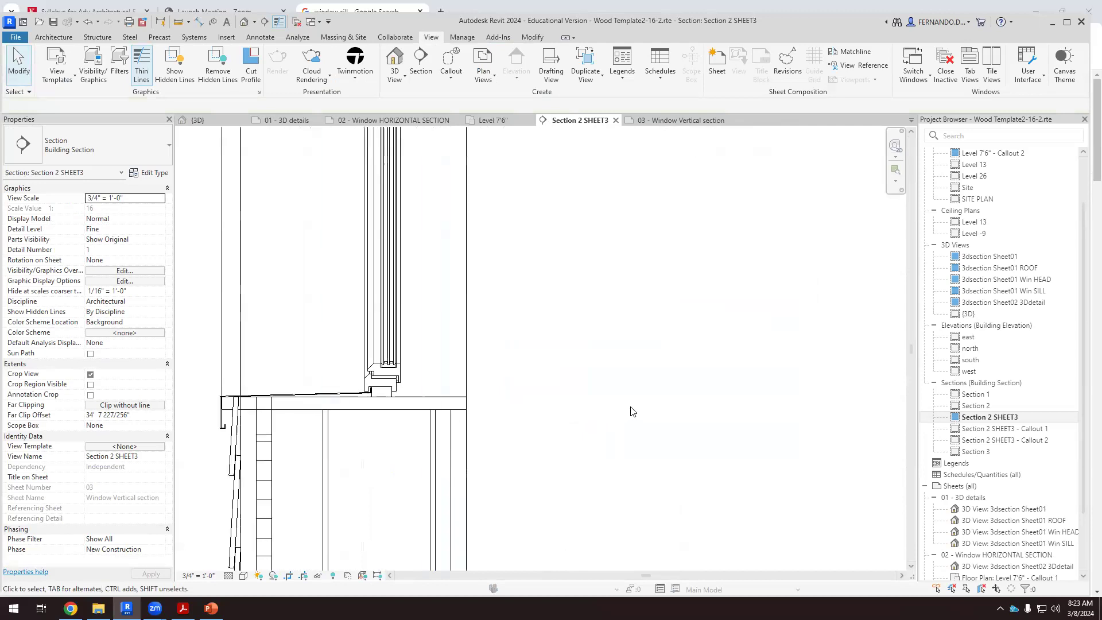
scroll(653, 282, down, 6)
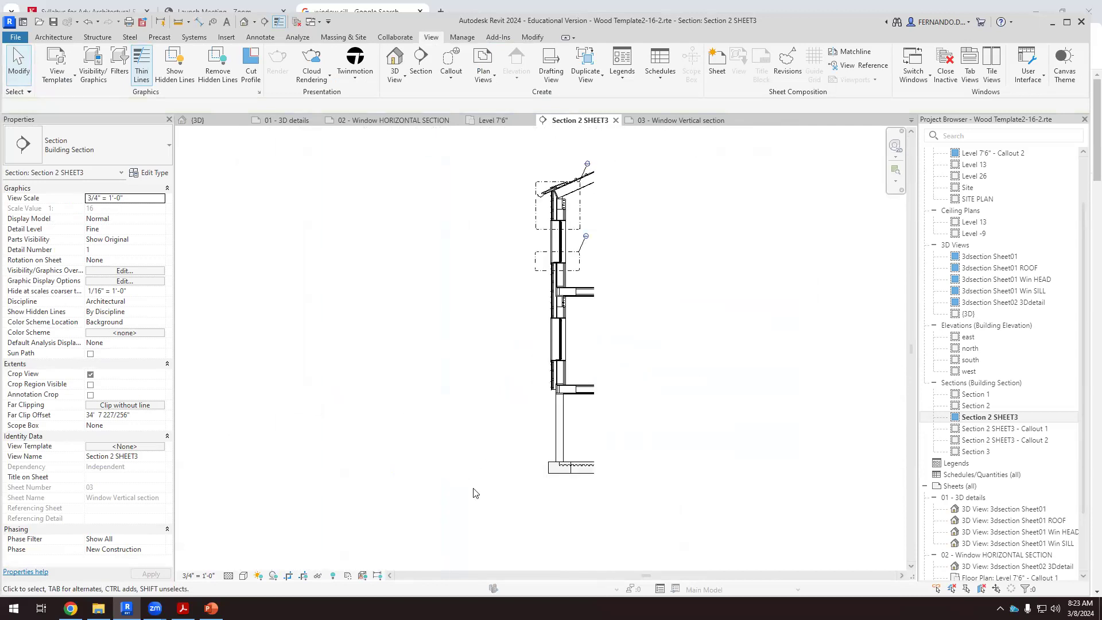
scroll(537, 349, up, 1)
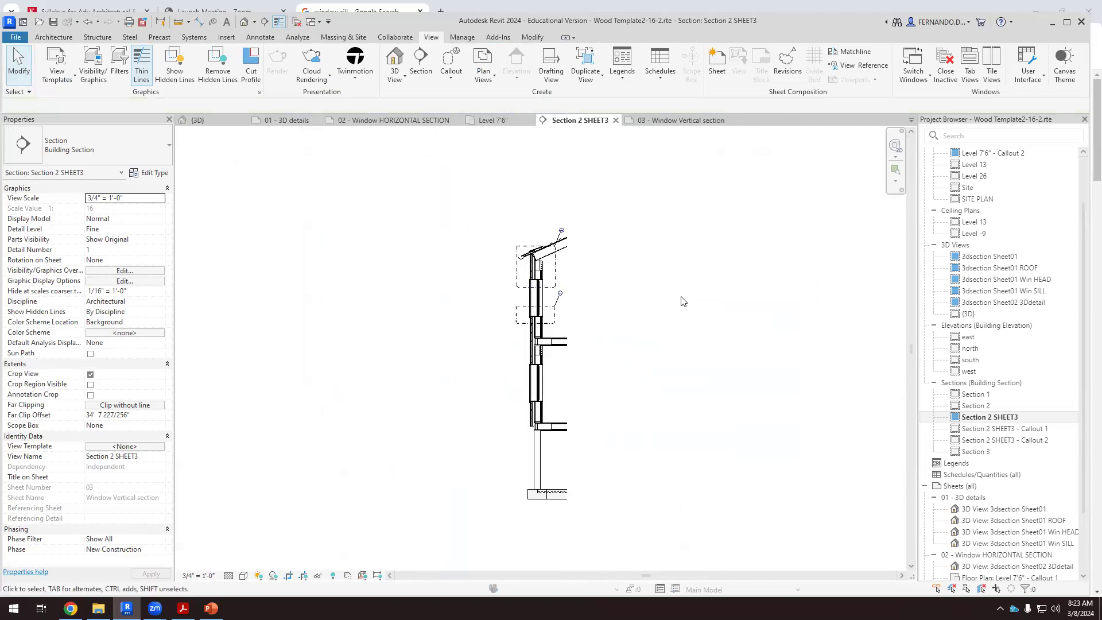
click(670, 120)
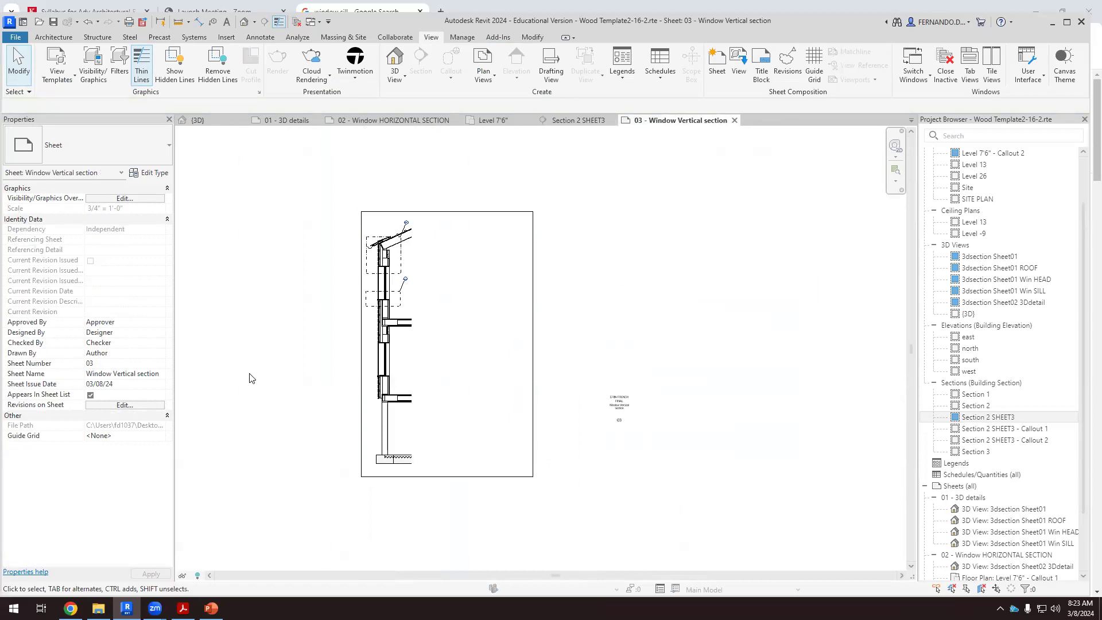
scroll(249, 378, up, 2)
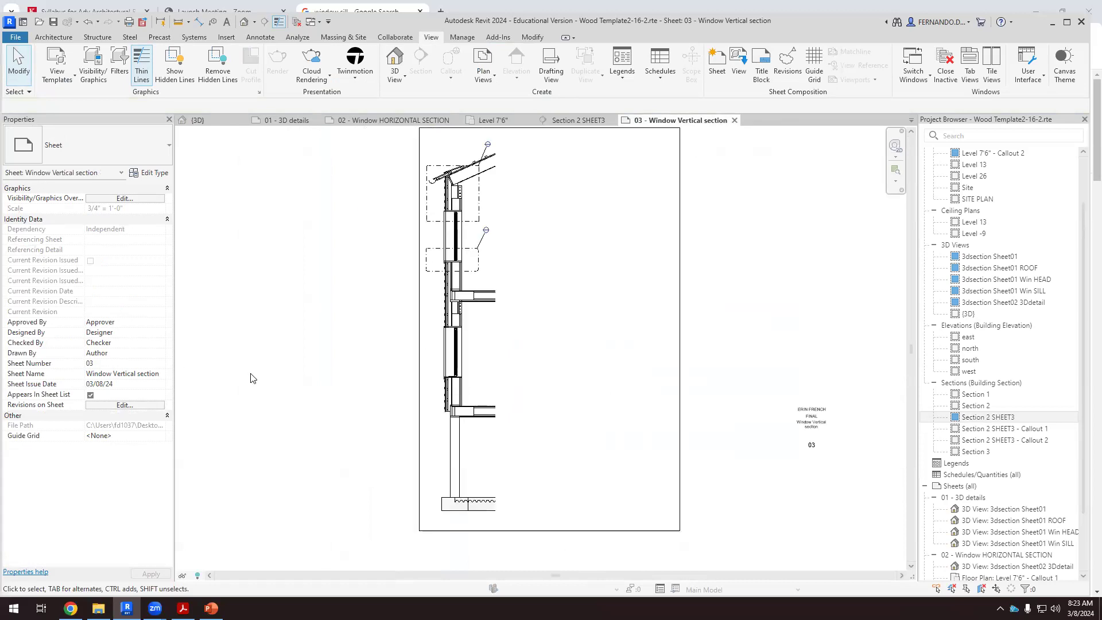
scroll(410, 202, up, 5)
scroll(568, 172, up, 4)
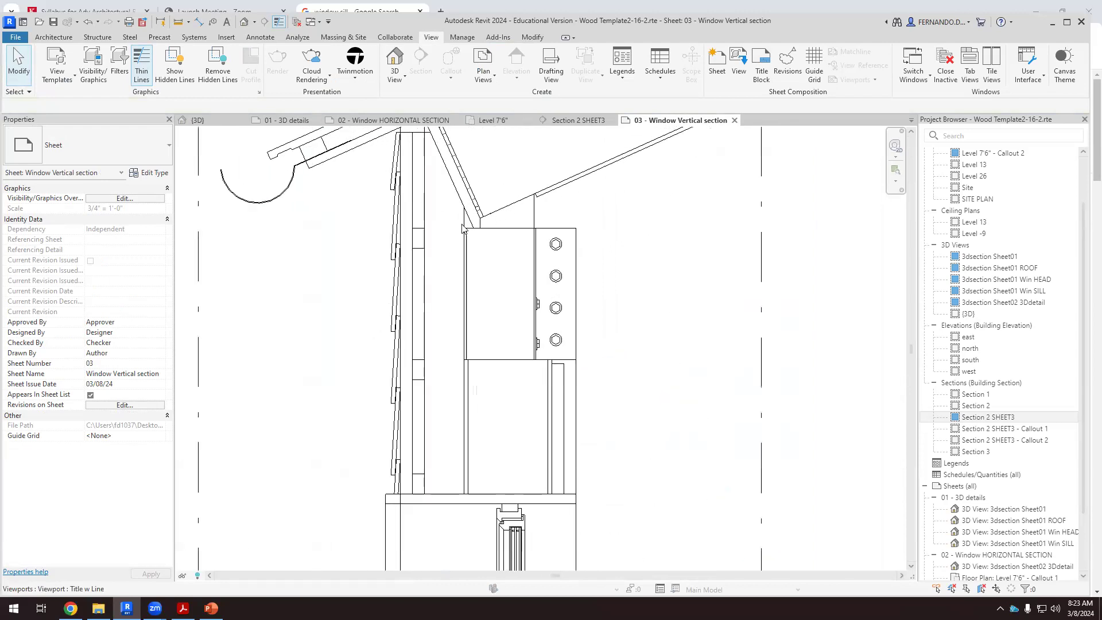
scroll(463, 228, down, 3)
scroll(500, 175, down, 3)
scroll(517, 295, down, 2)
scroll(554, 390, down, 1)
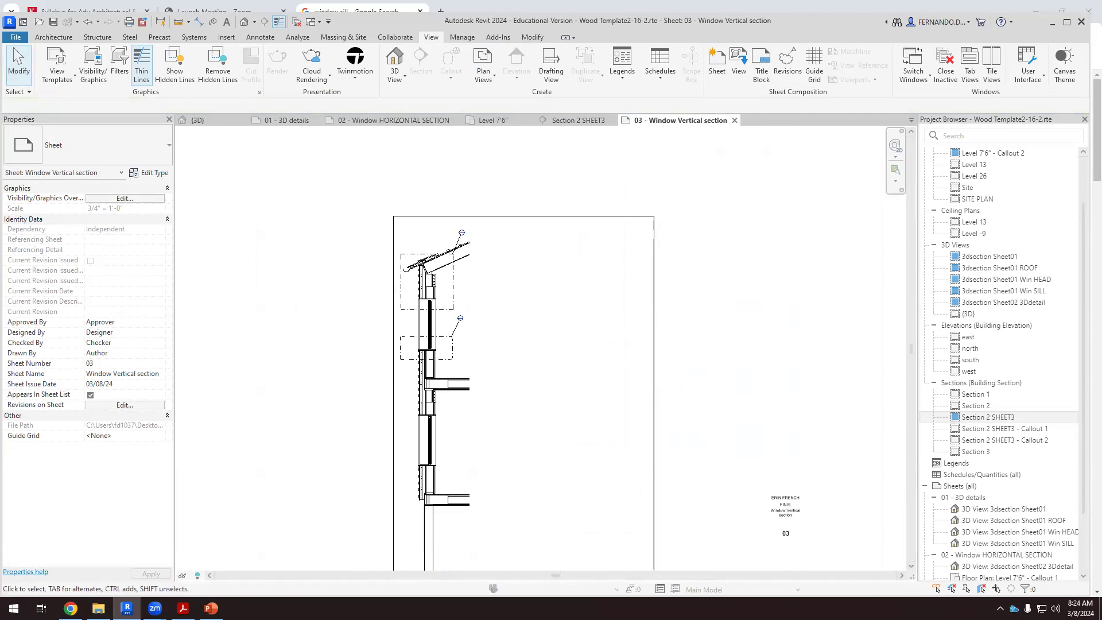
Switch to the Acrobat PDF to consult the window head and window cill reference detail, then return to Revit
click(184, 608)
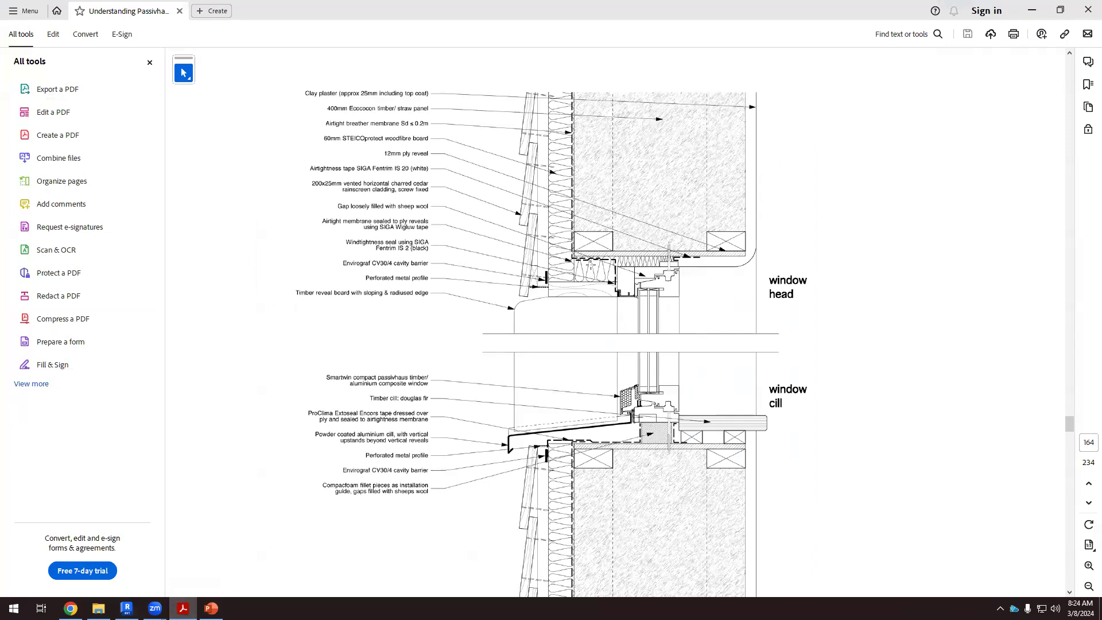
click(127, 608)
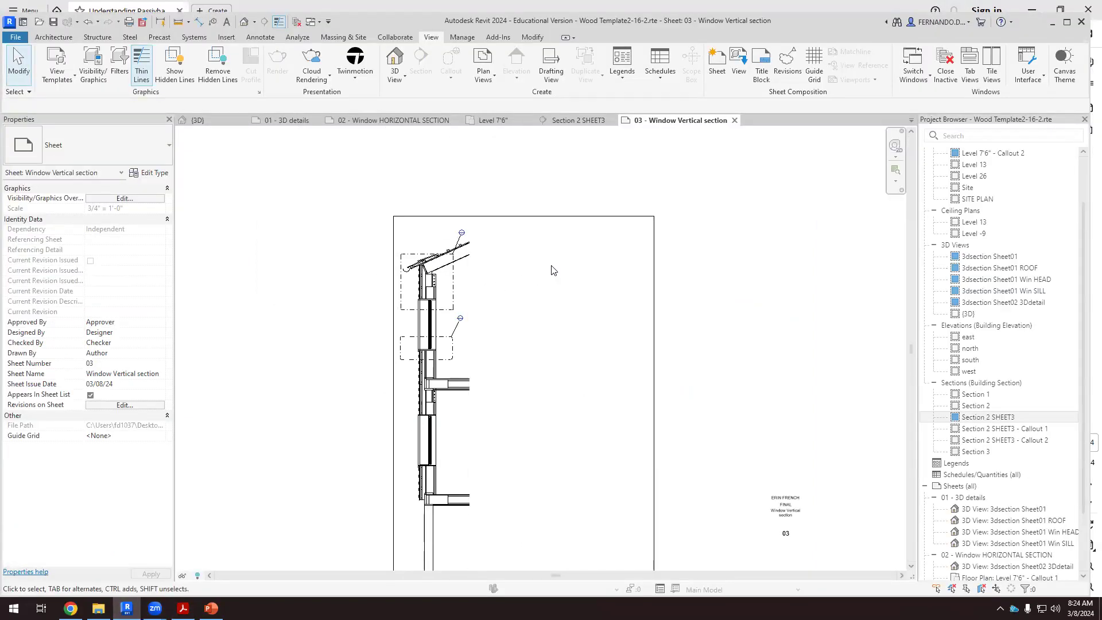
Place the Section 2 SHEET3 - Callout 1 view on sheet 03 beside the upper part of the wall section
scroll(552, 269, down, 3)
scroll(567, 293, up, 2)
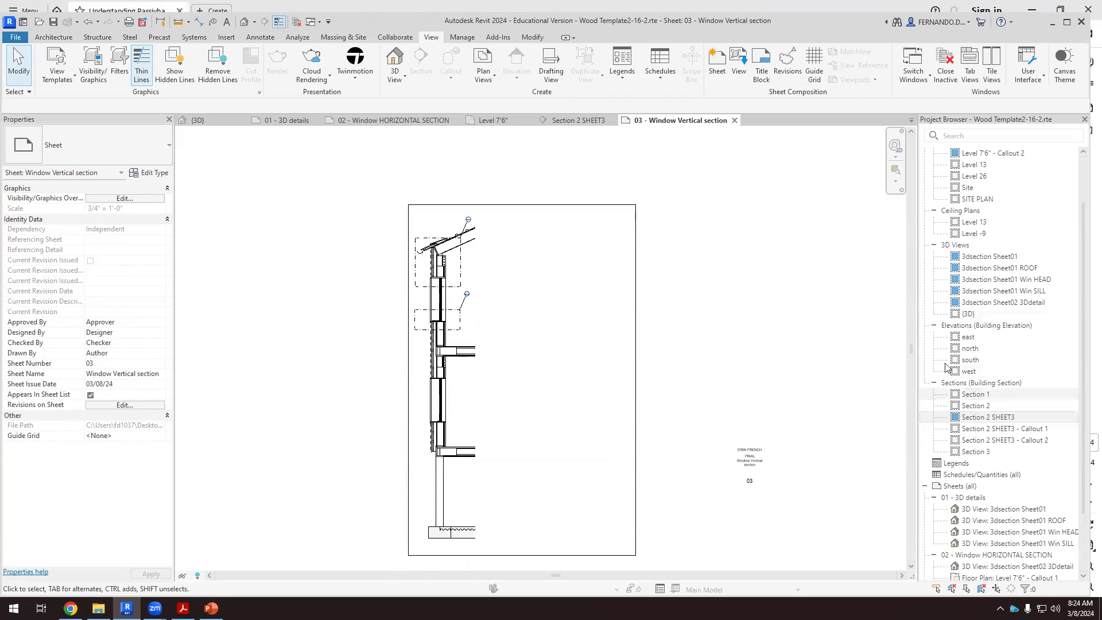
drag(1000, 433, 561, 288)
click(561, 284)
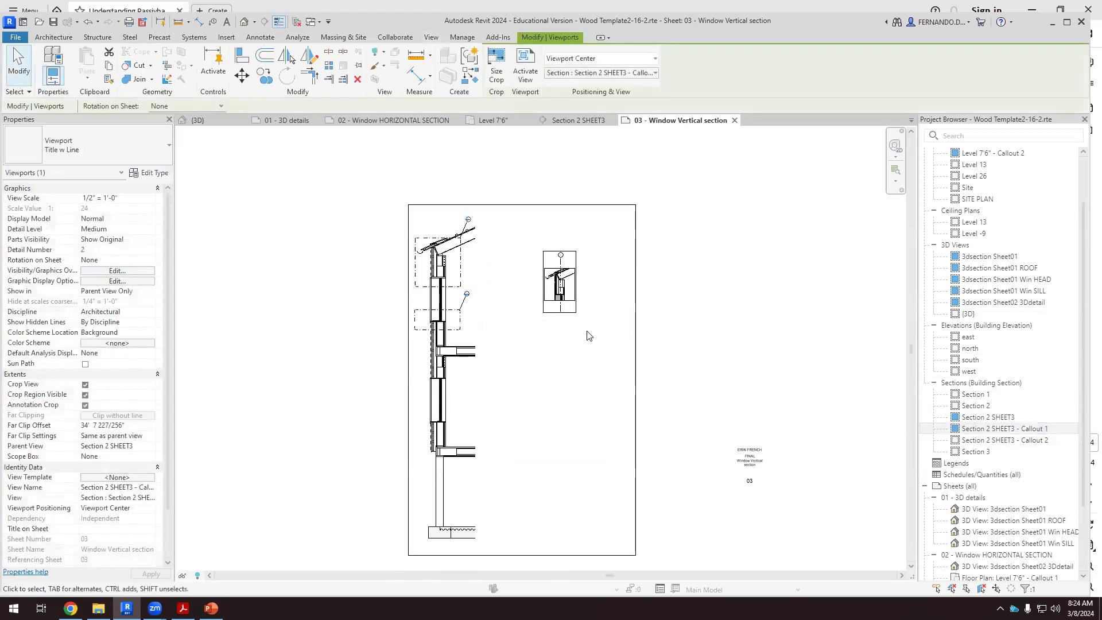
Set the Section 2 SHEET3 - Callout 1 viewport's view scale to 1 1/2" = 1'-0"
click(148, 201)
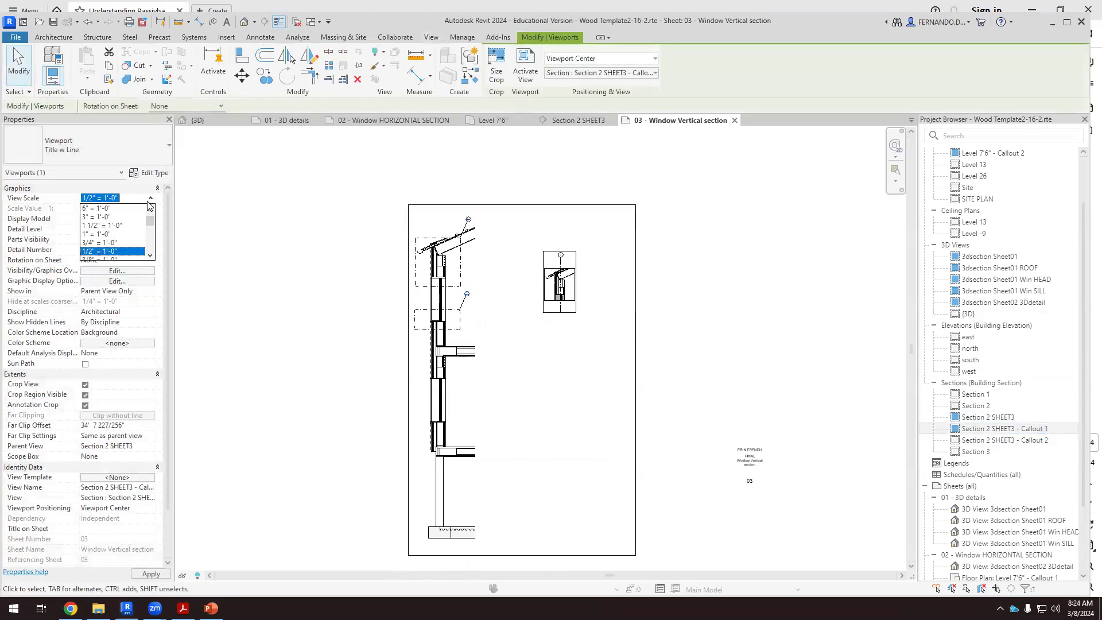
click(106, 226)
drag(579, 251, 565, 327)
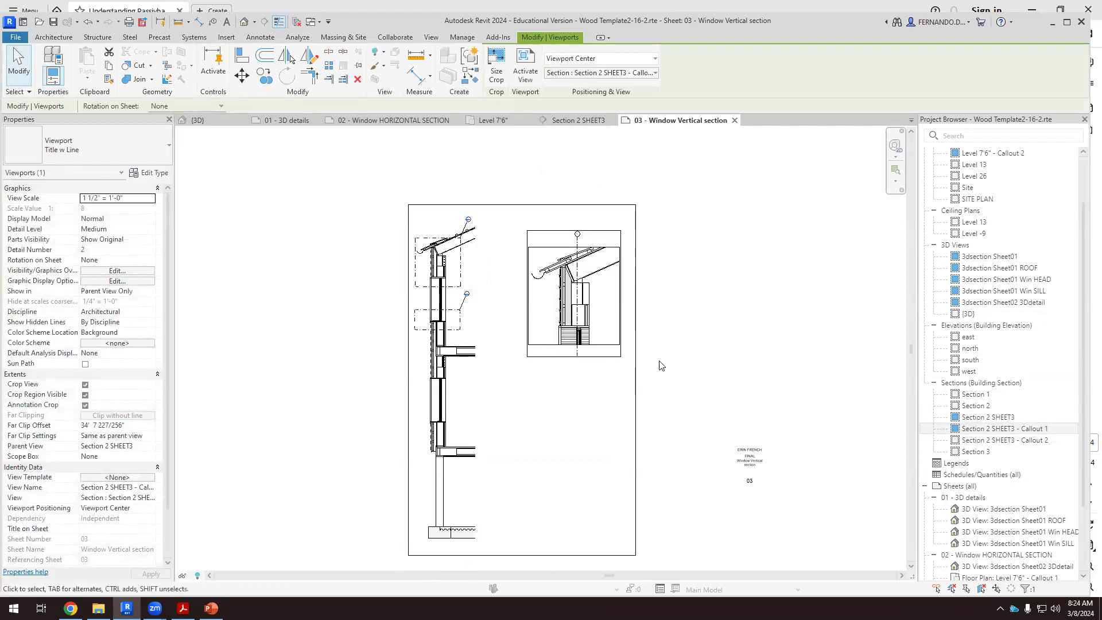
Set the Callout 1 viewport's view scale to 3" = 1'-0" and position it close beside the upper wall section on the sheet
click(147, 202)
click(150, 198)
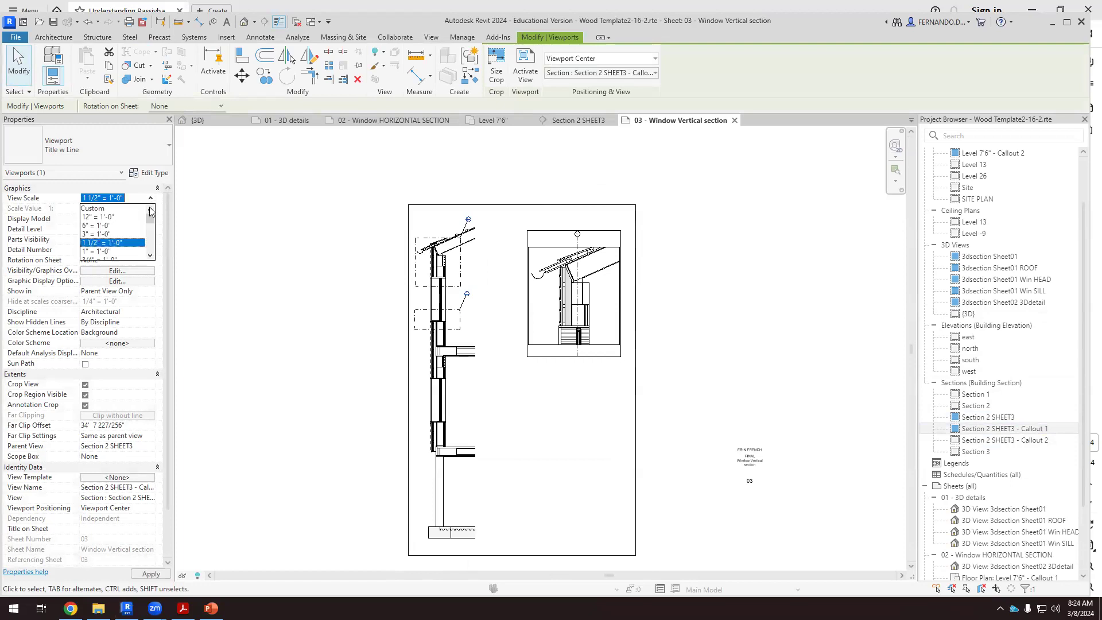
click(101, 234)
drag(543, 254, 509, 368)
key(Left)
key(Left)
key(Left)
key(Left)
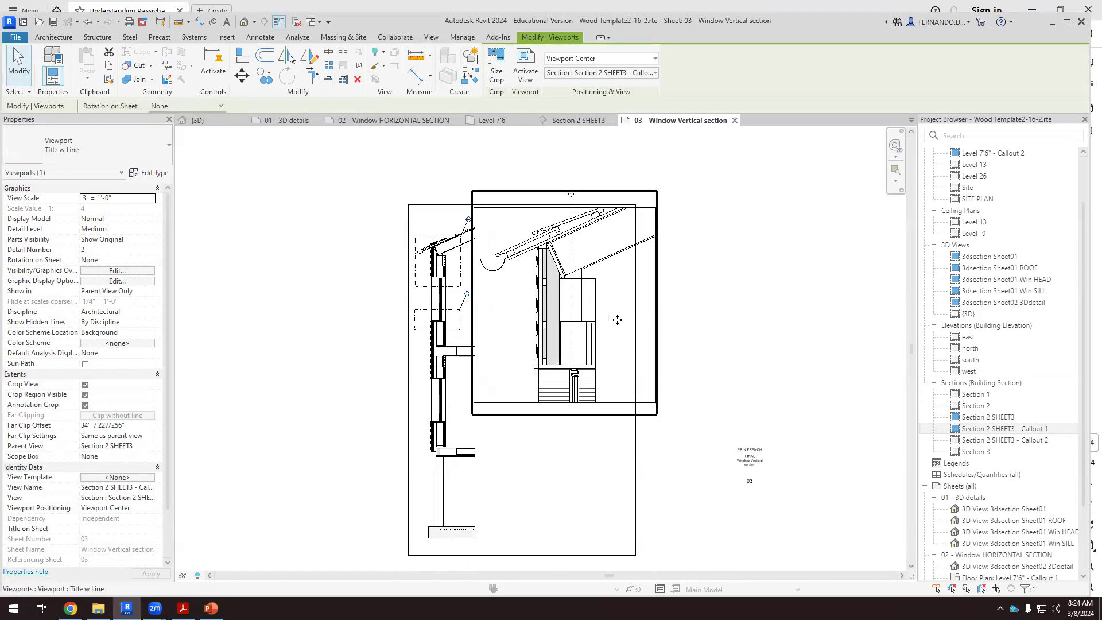
click(683, 289)
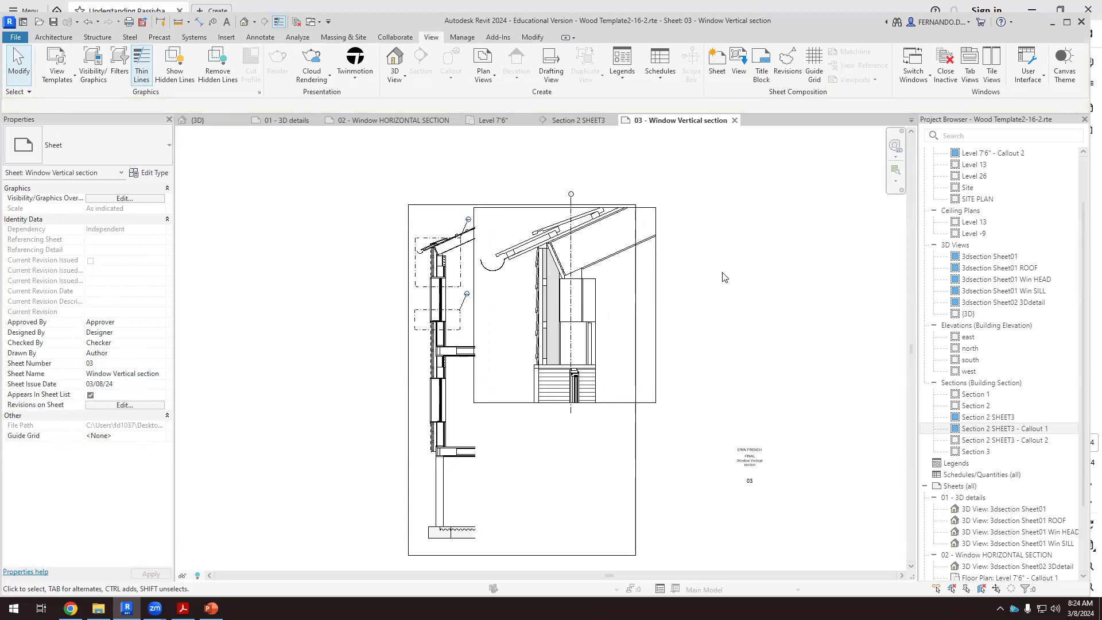
Place the Section 2 SHEET3 - Callout 2 view on sheet 03 below the Callout 1 viewport
click(1004, 440)
drag(1005, 443, 577, 481)
click(576, 481)
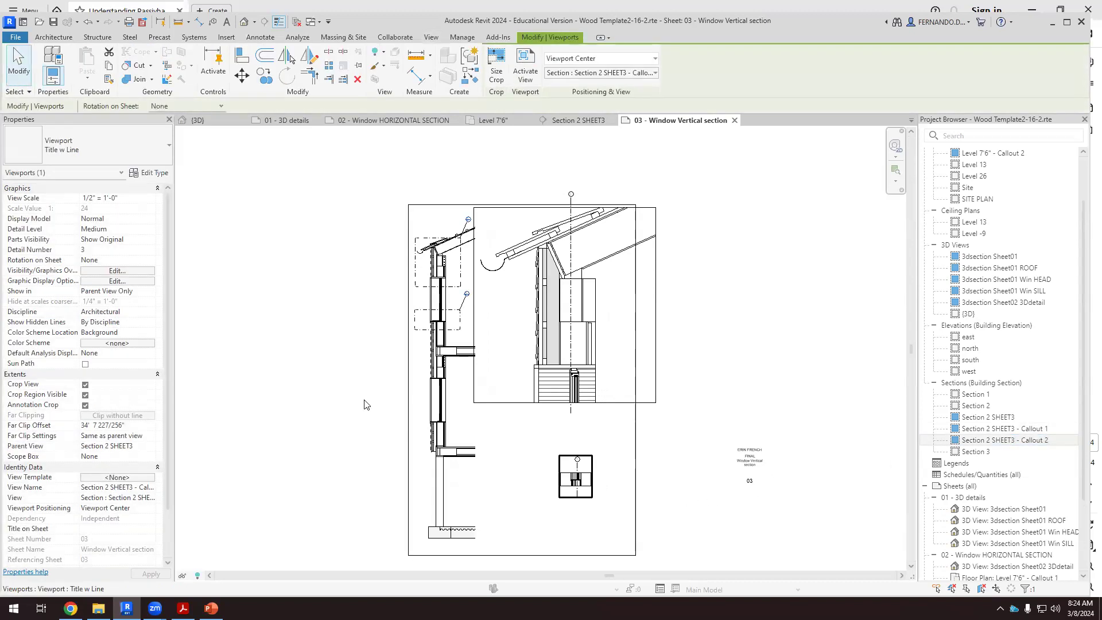
Set the Callout 2 viewport's view scale to 3" = 1'-0" and align it vertically beneath the Callout 1 viewport
click(153, 198)
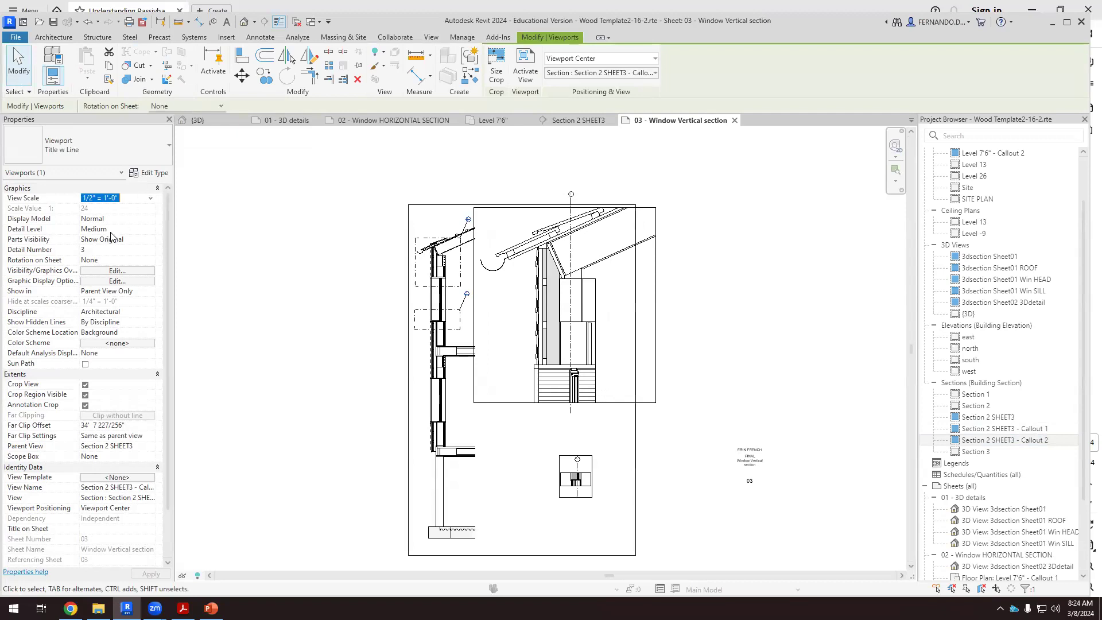
click(152, 199)
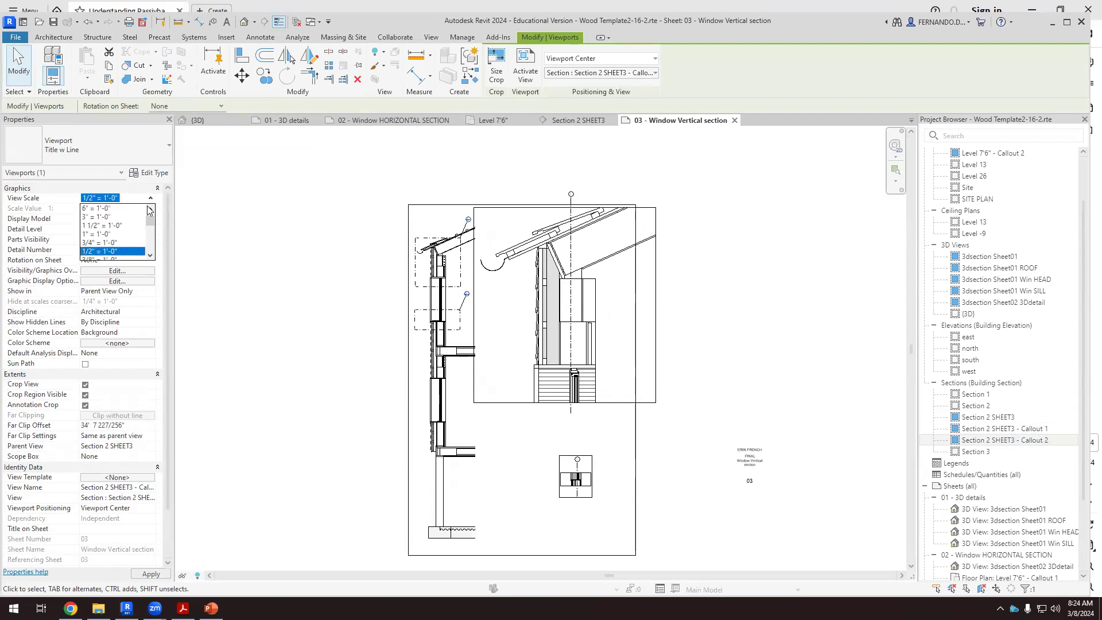
click(105, 217)
drag(695, 373, 610, 485)
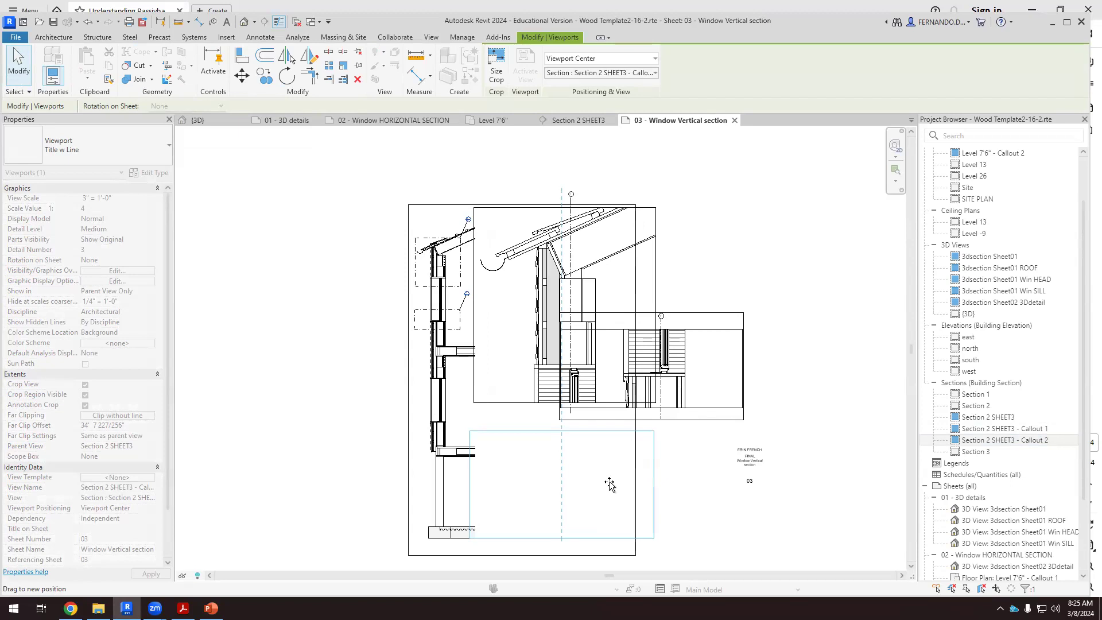
drag(610, 485, 609, 485)
click(729, 361)
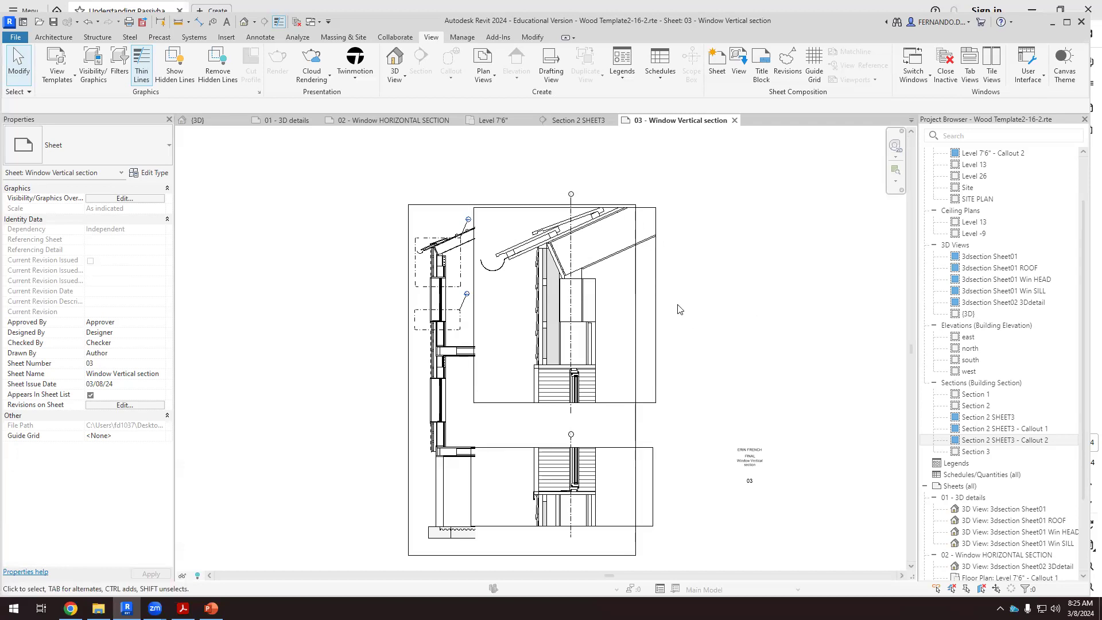
Open the Section 2 SHEET3 - Callout 1 view and pull both side edges of its crop region in toward the eave detail
scroll(595, 321, up, 4)
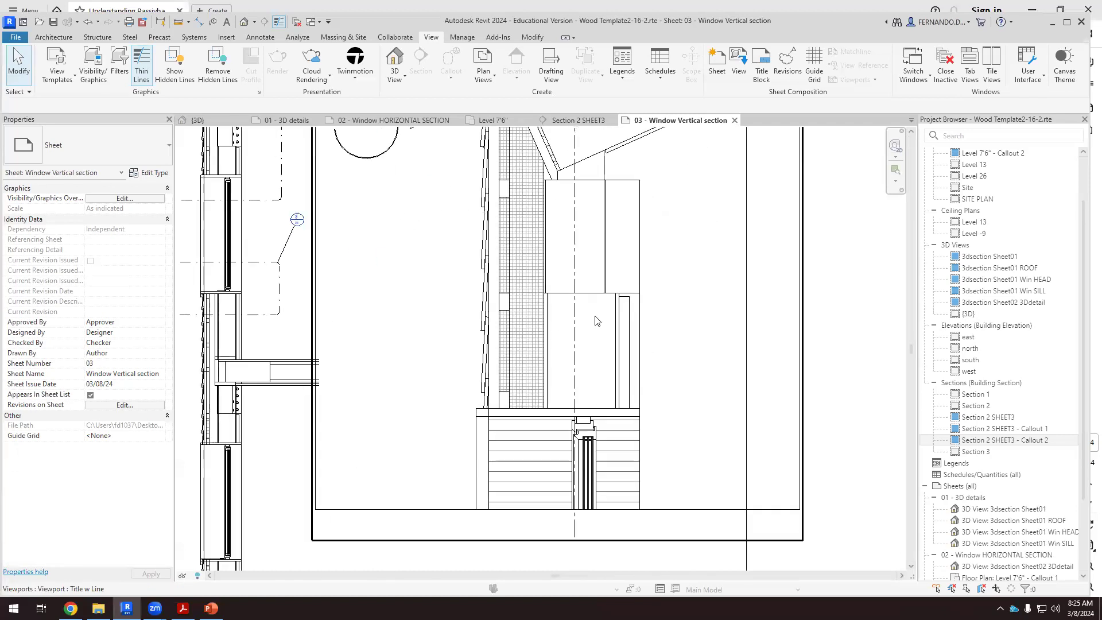
scroll(554, 313, up, 2)
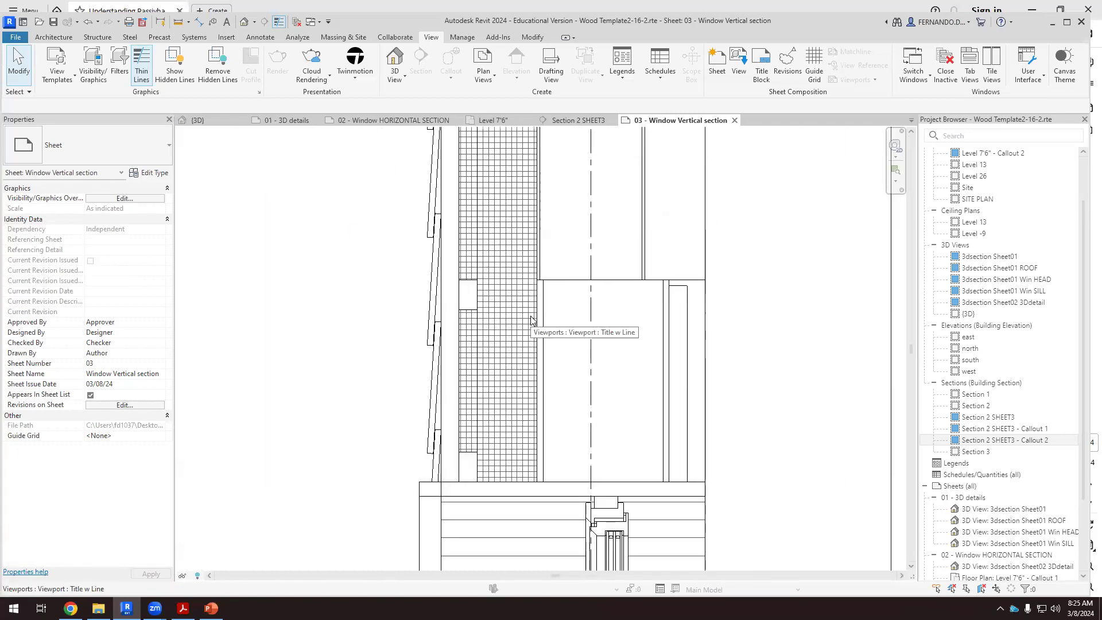
scroll(531, 320, down, 3)
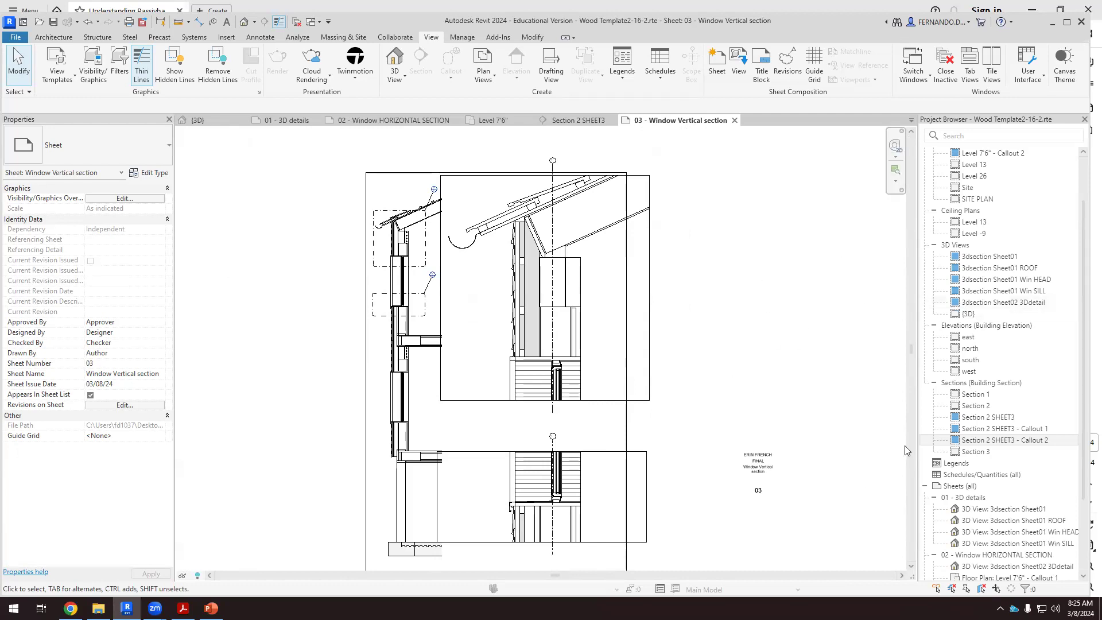
double_click(996, 429)
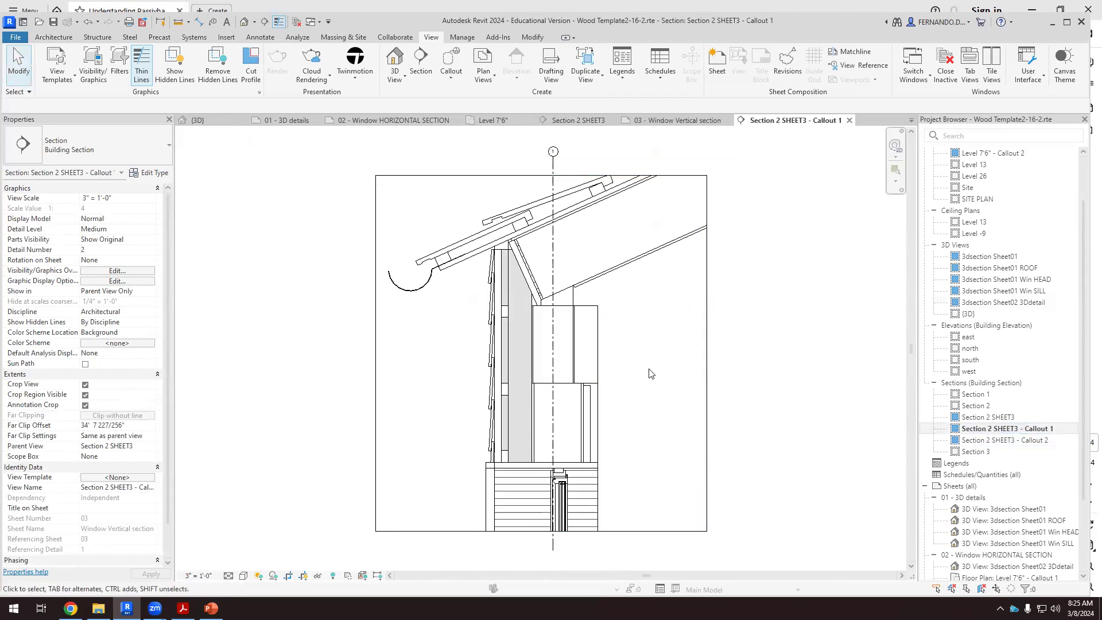
click(710, 374)
drag(707, 353, 631, 364)
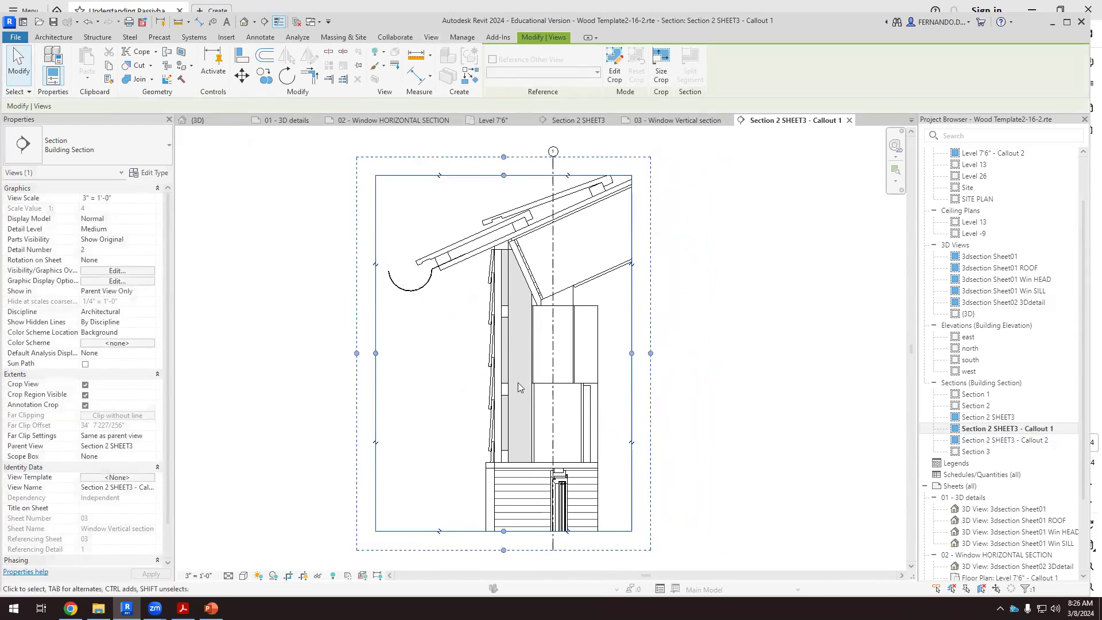
drag(377, 358, 380, 358)
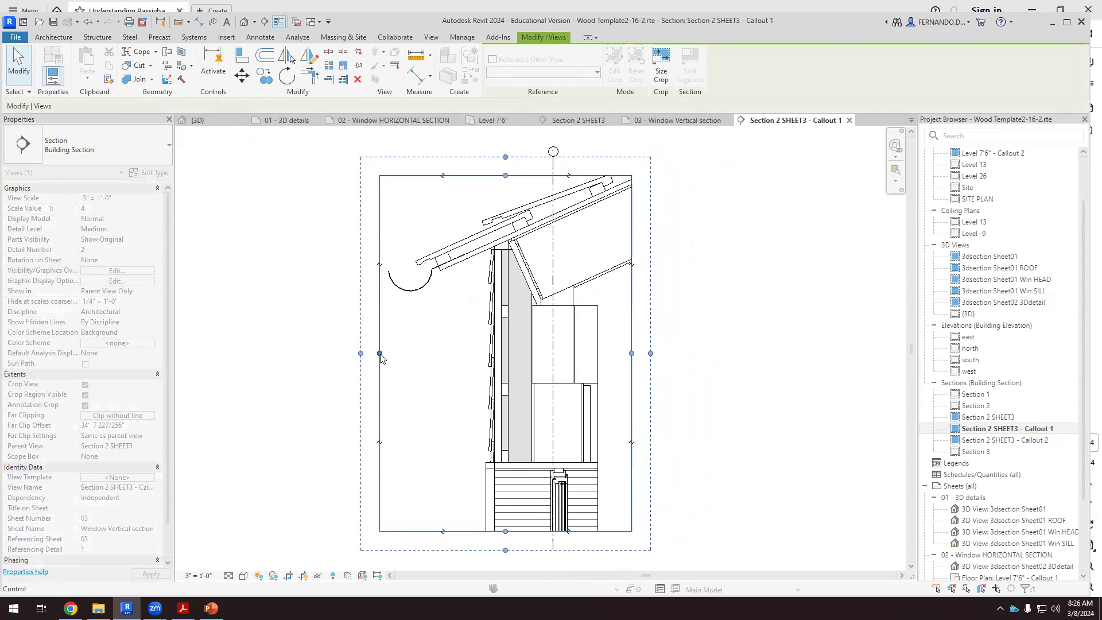
click(808, 249)
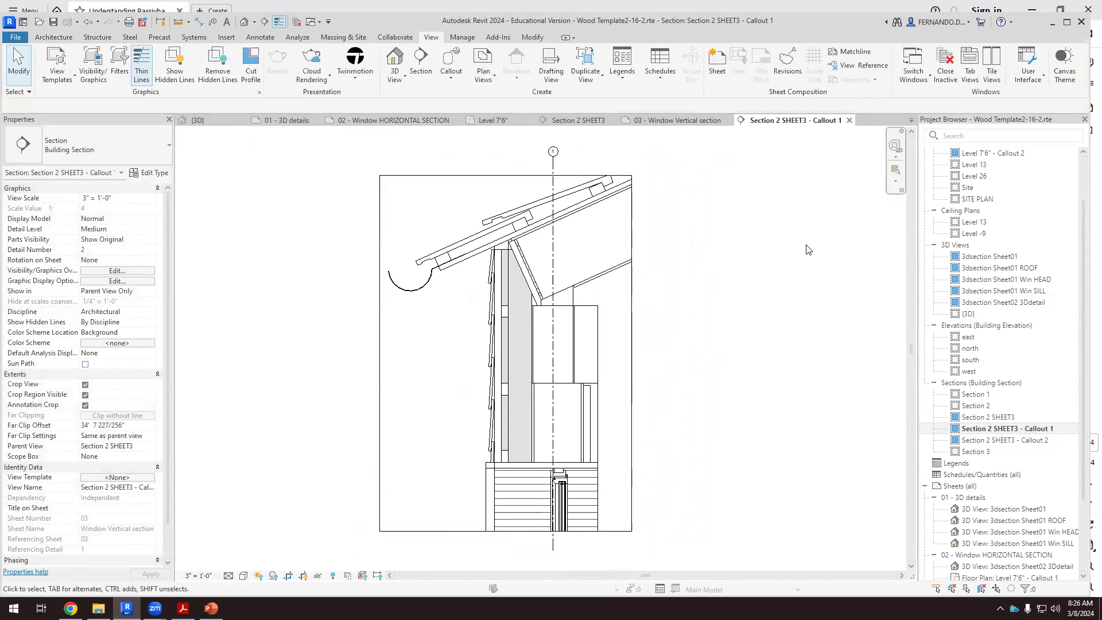
Hide the grid 1 element in the Callout 1 view and turn off the visibility of its crop region
right_click(552, 168)
mouse_move(647, 274)
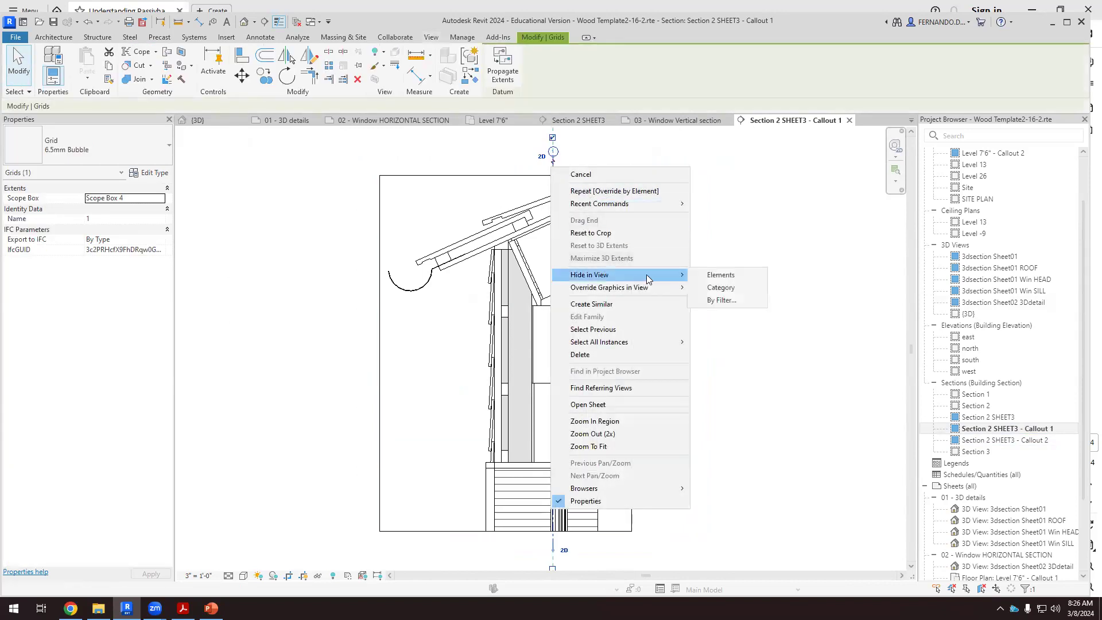
click(736, 276)
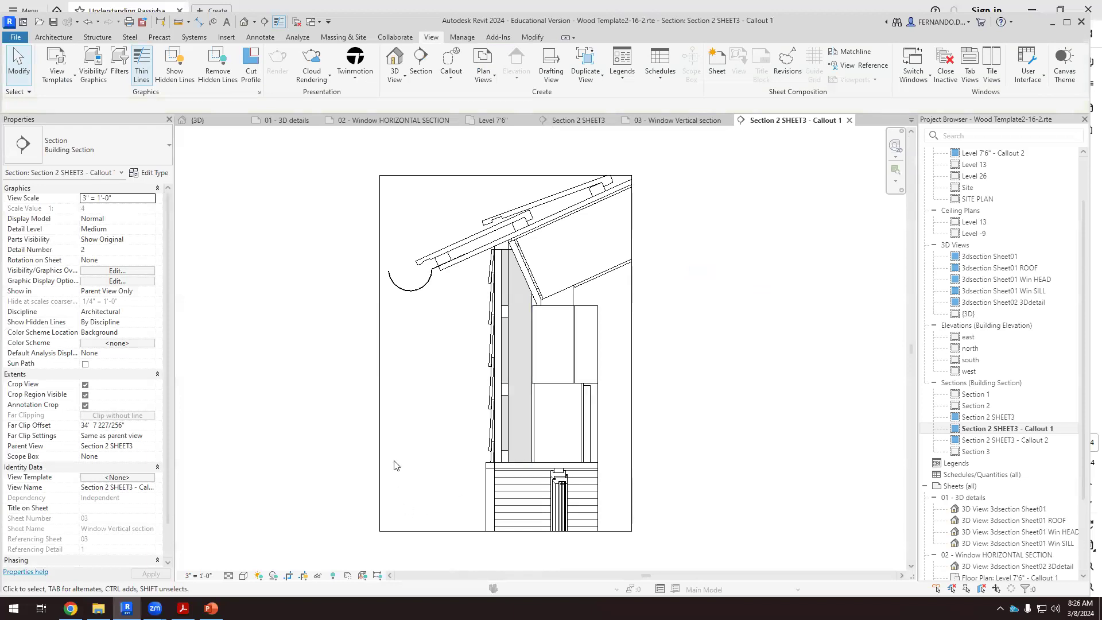
click(304, 576)
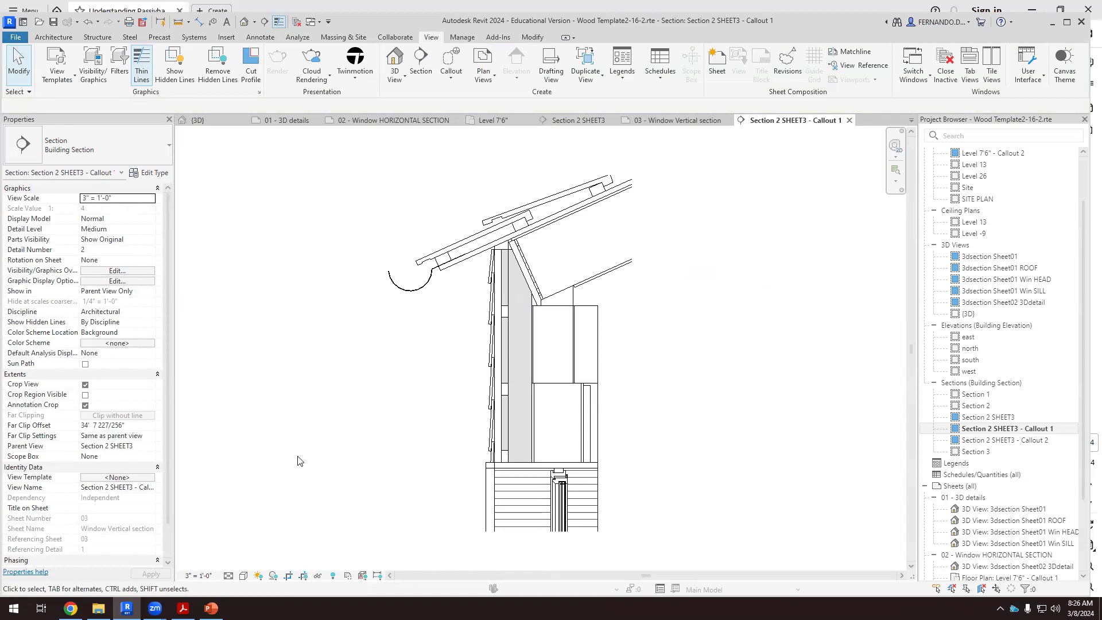
Check Callout 1 on sheet 03, then open the Section 2 SHEET3 - Callout 2 view and pull both side crop edges in toward the cill detail
click(584, 124)
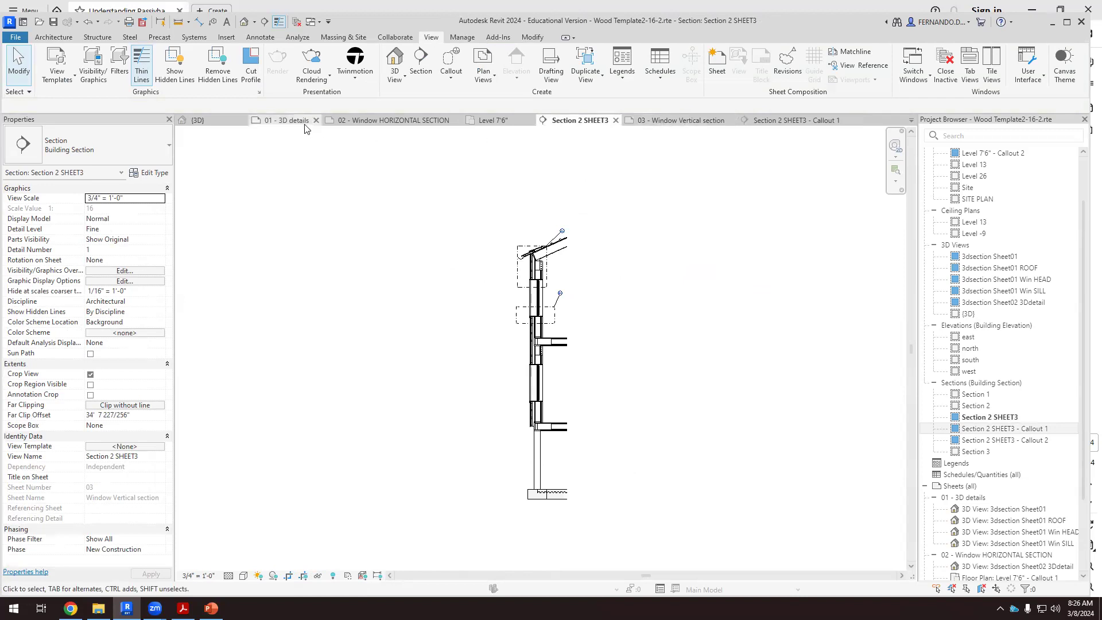
click(795, 121)
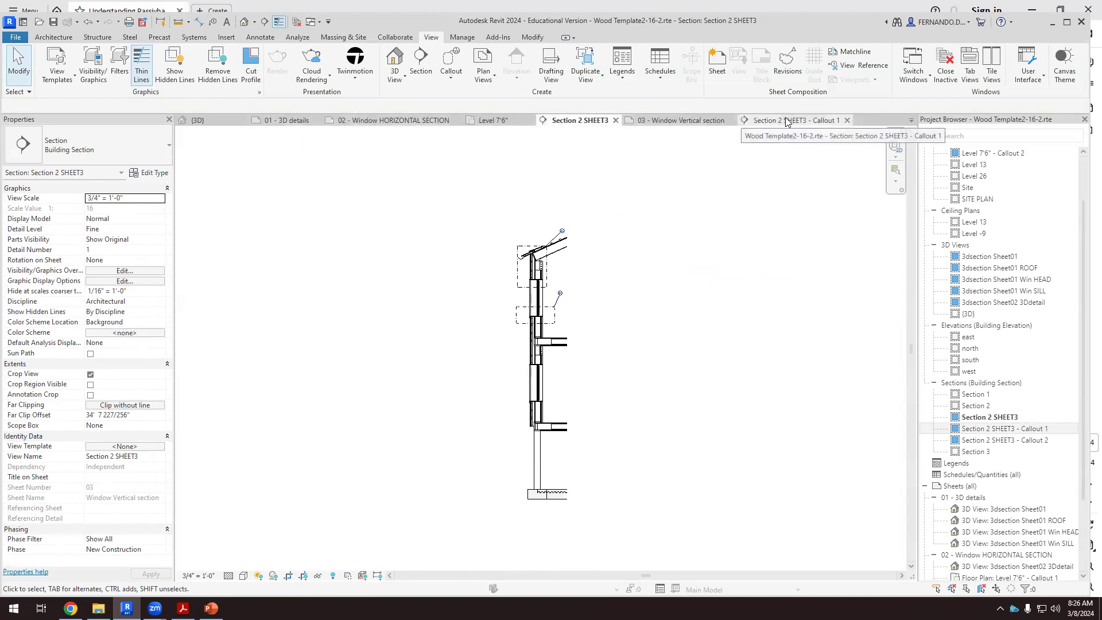
click(669, 121)
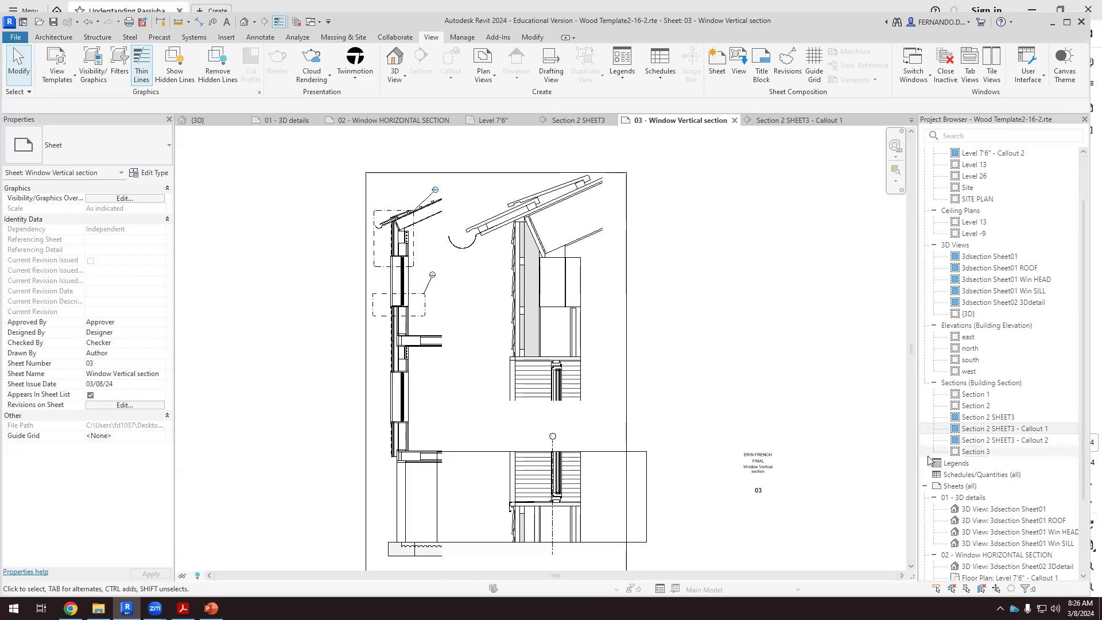
click(1016, 441)
double_click(1016, 440)
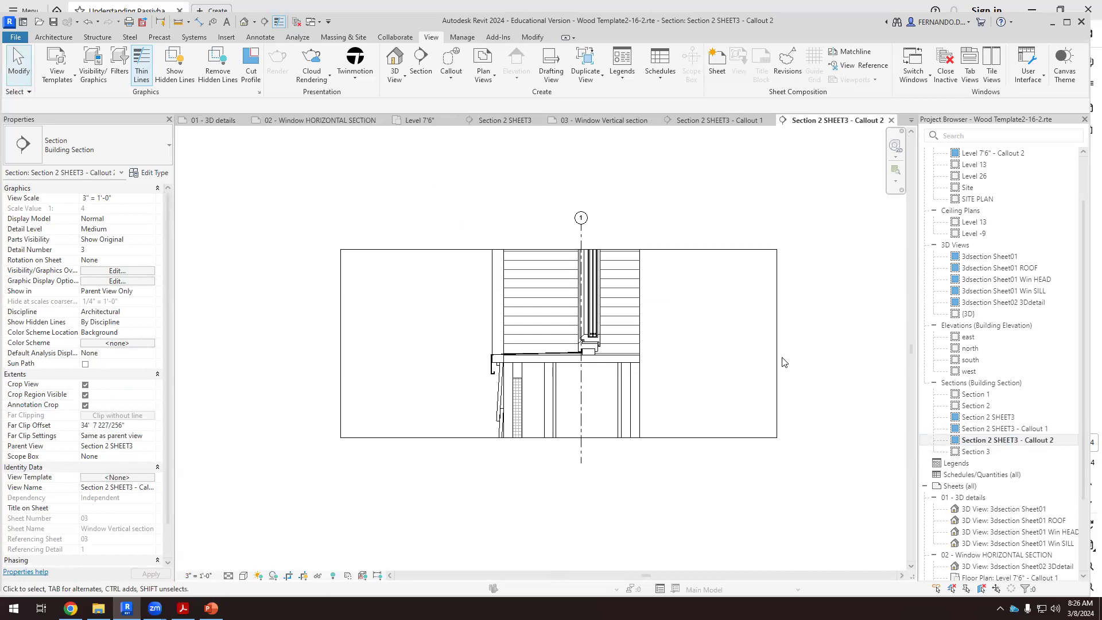
click(777, 355)
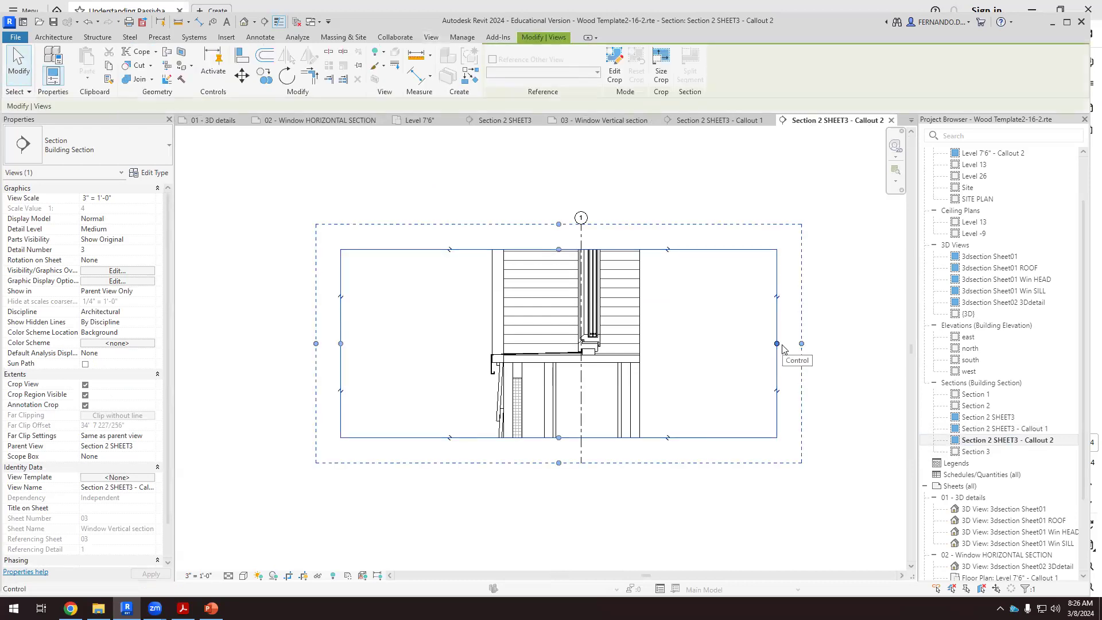
drag(778, 343, 687, 343)
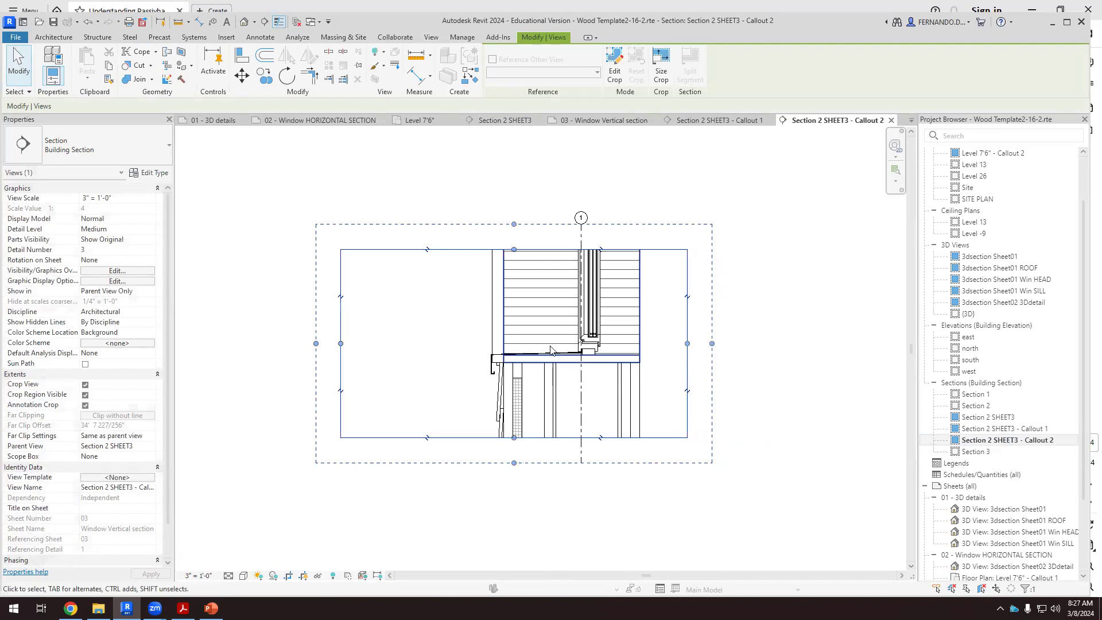
drag(341, 343, 429, 343)
Hide the grid 1 element in the Callout 2 view and turn off the visibility of its crop region
click(582, 244)
right_click(592, 242)
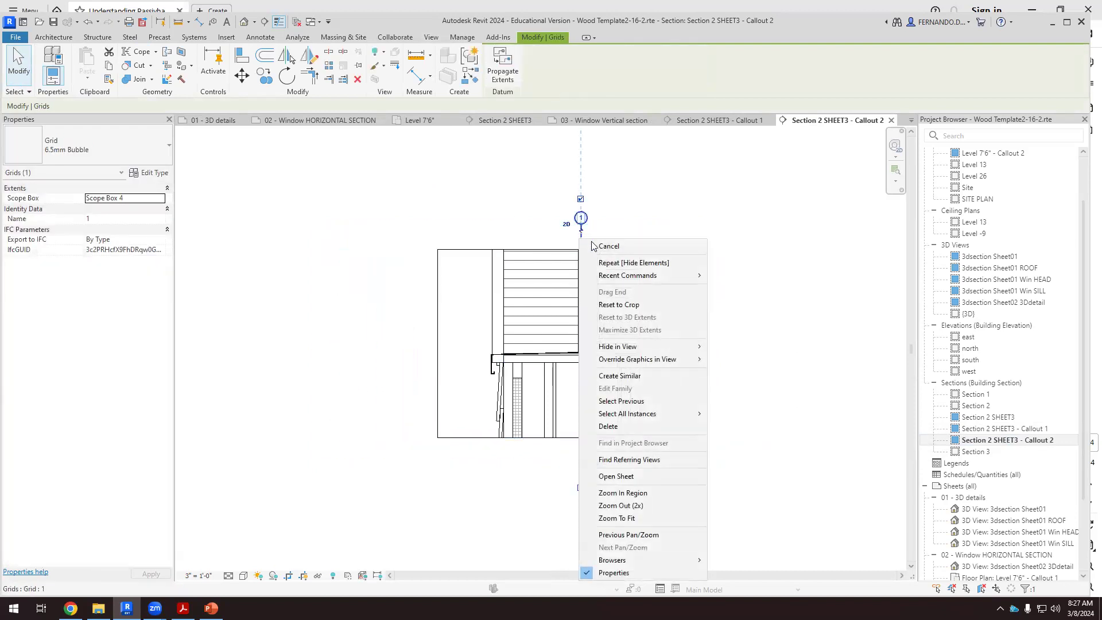
mouse_move(686, 348)
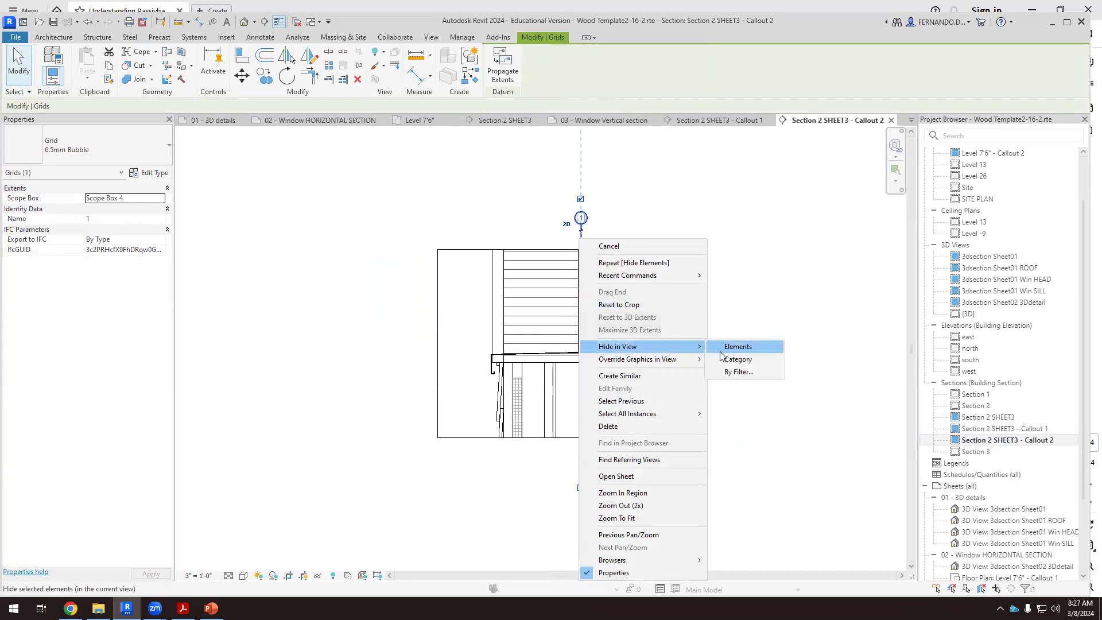
click(737, 346)
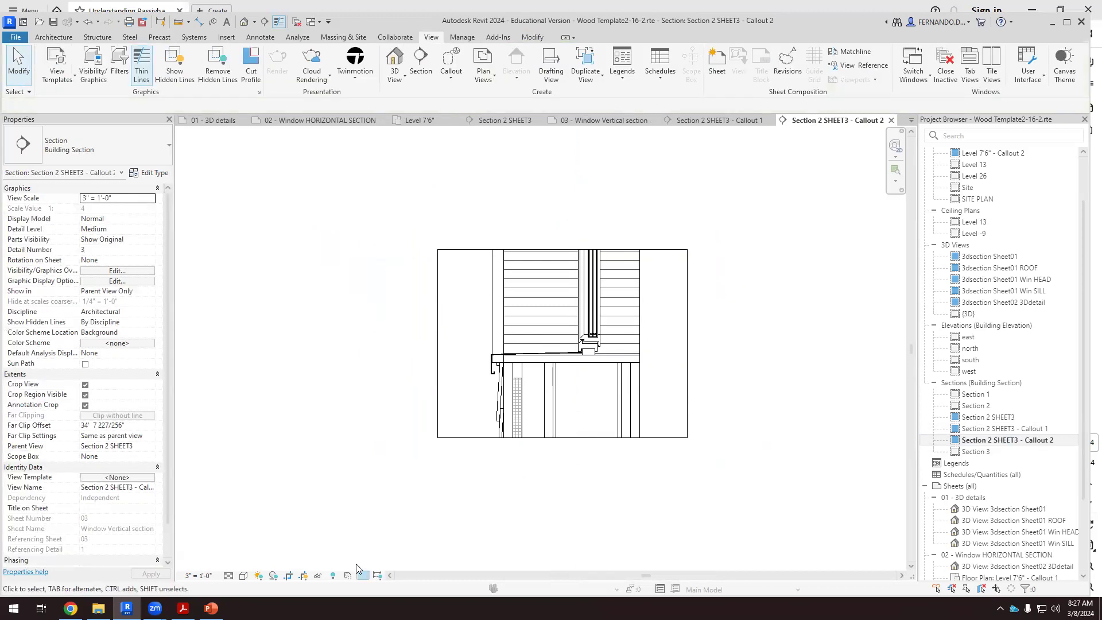
click(305, 577)
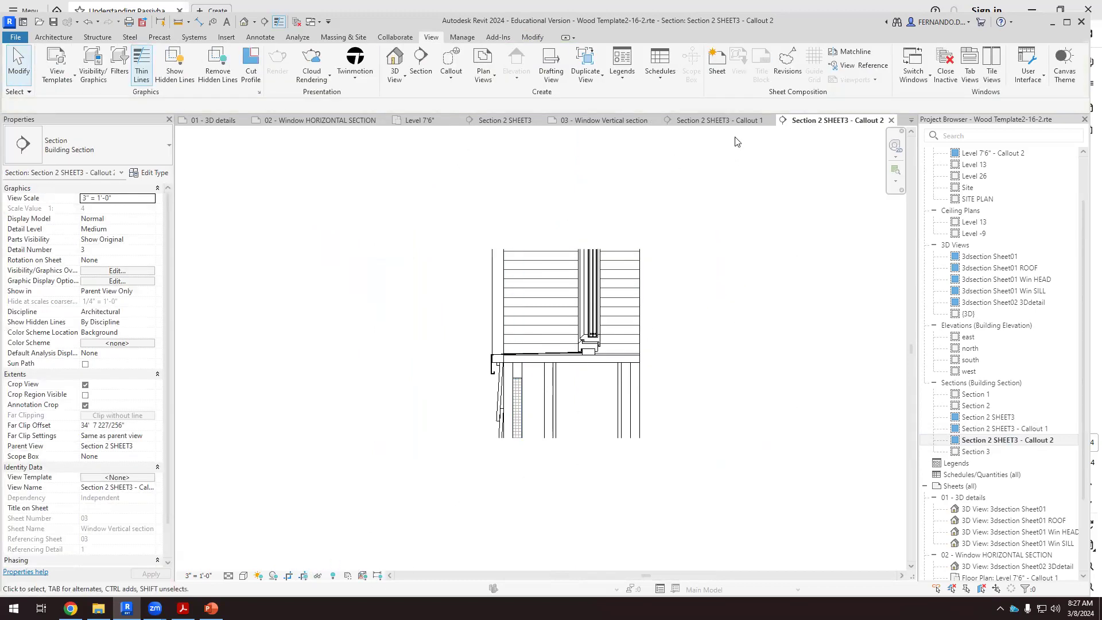
Return to sheet 03 - Window Vertical section and review the layout of the wall section and both callout details
click(730, 123)
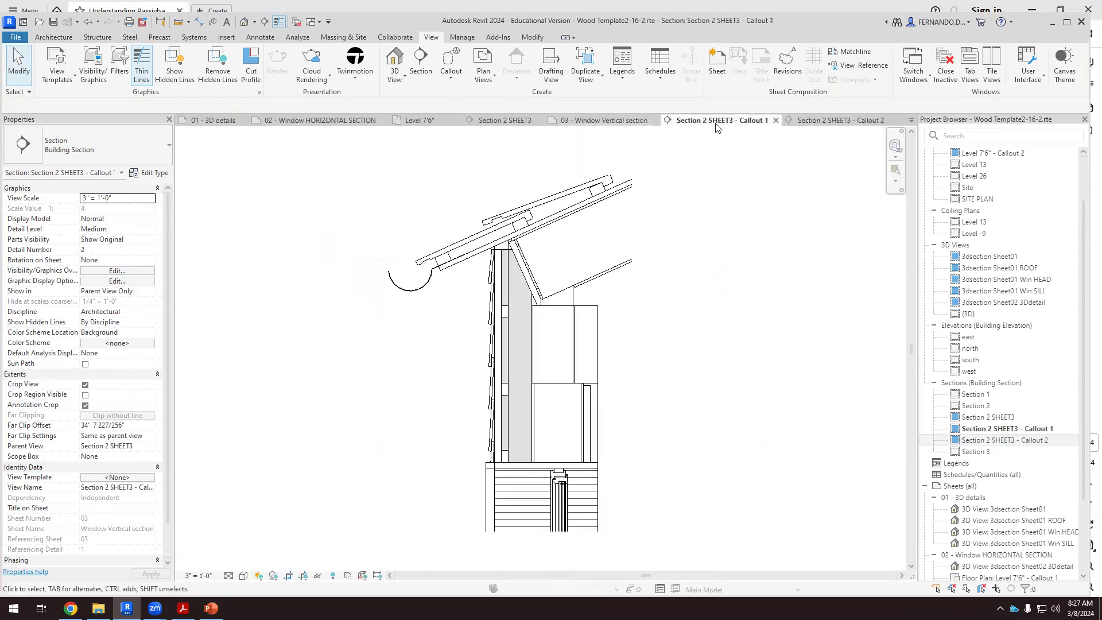
click(583, 121)
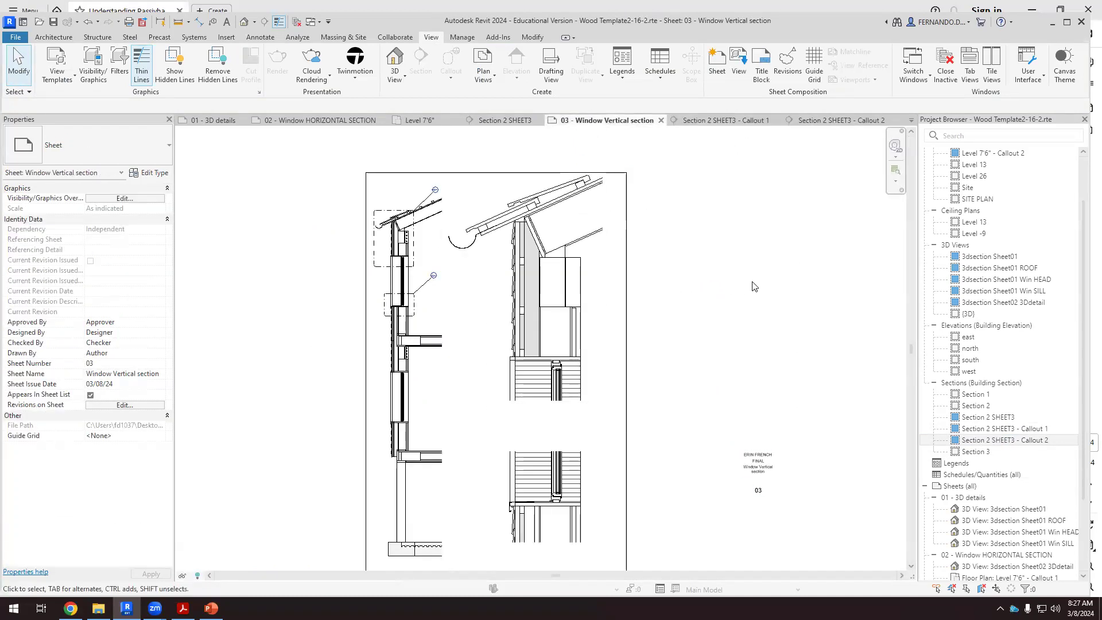
scroll(734, 269, down, 1)
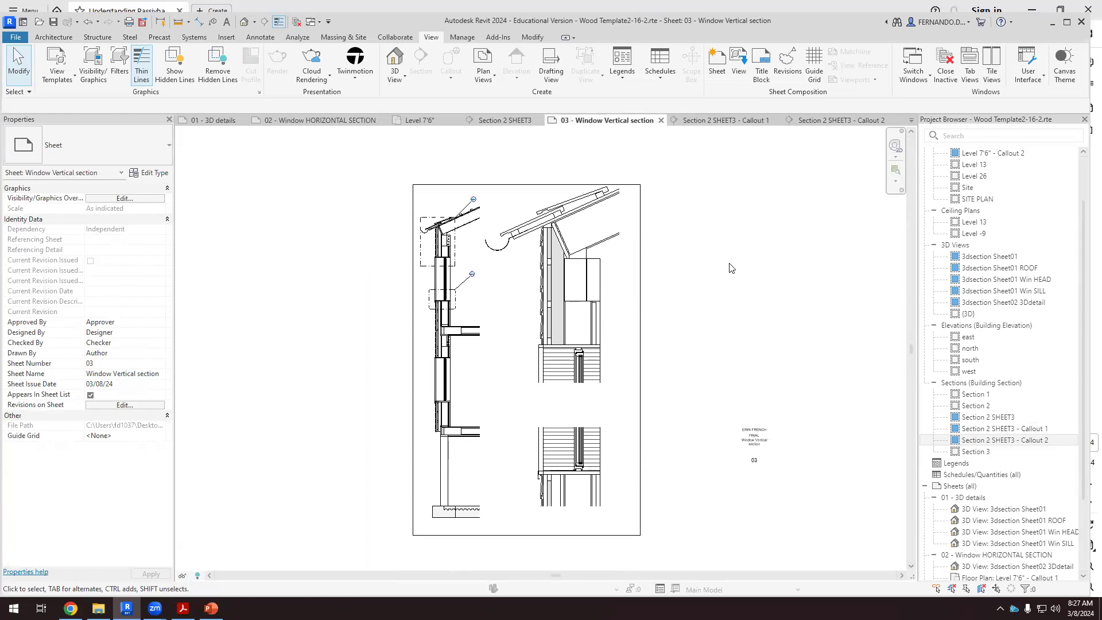
scroll(688, 258, up, 1)
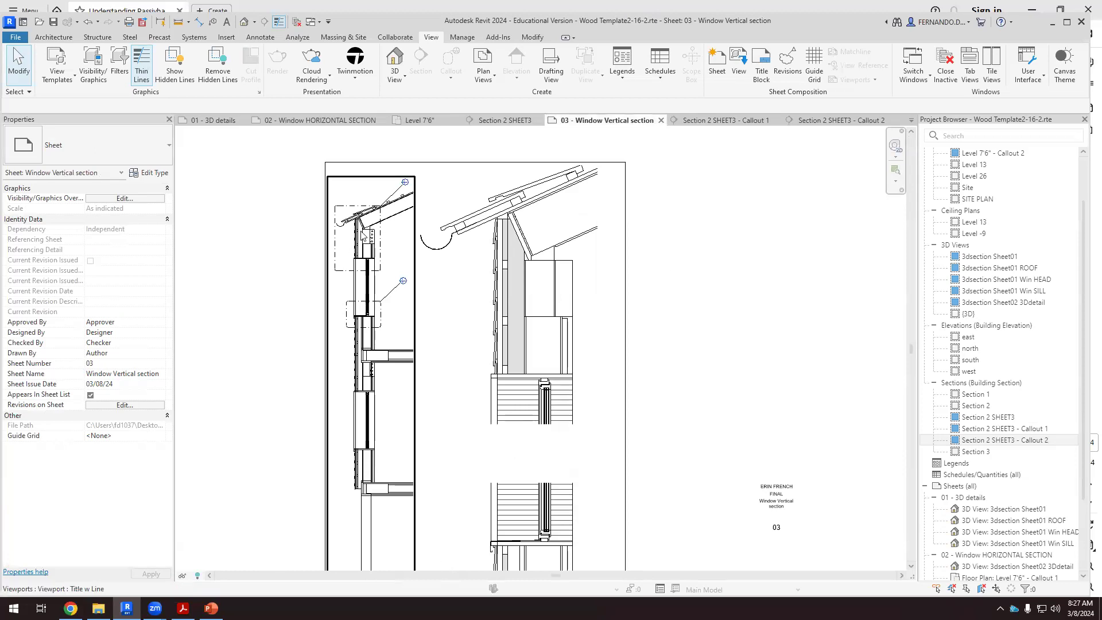
scroll(354, 196, down, 1)
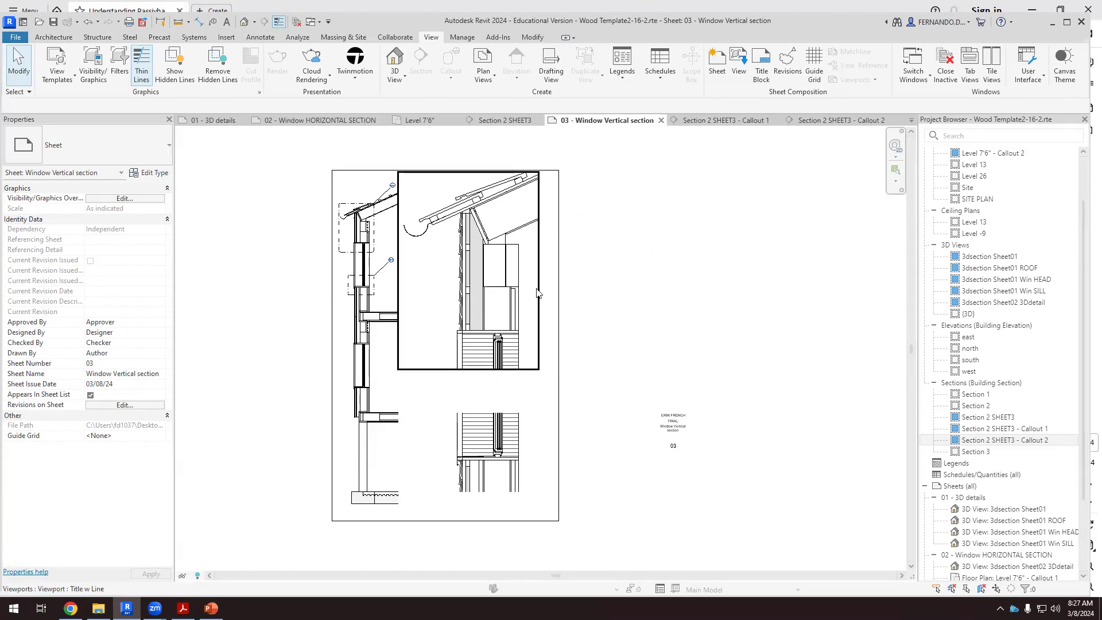
Examine the wall section and both window callout details up close on sheet 03 - Window Vertical section
scroll(537, 292, up, 10)
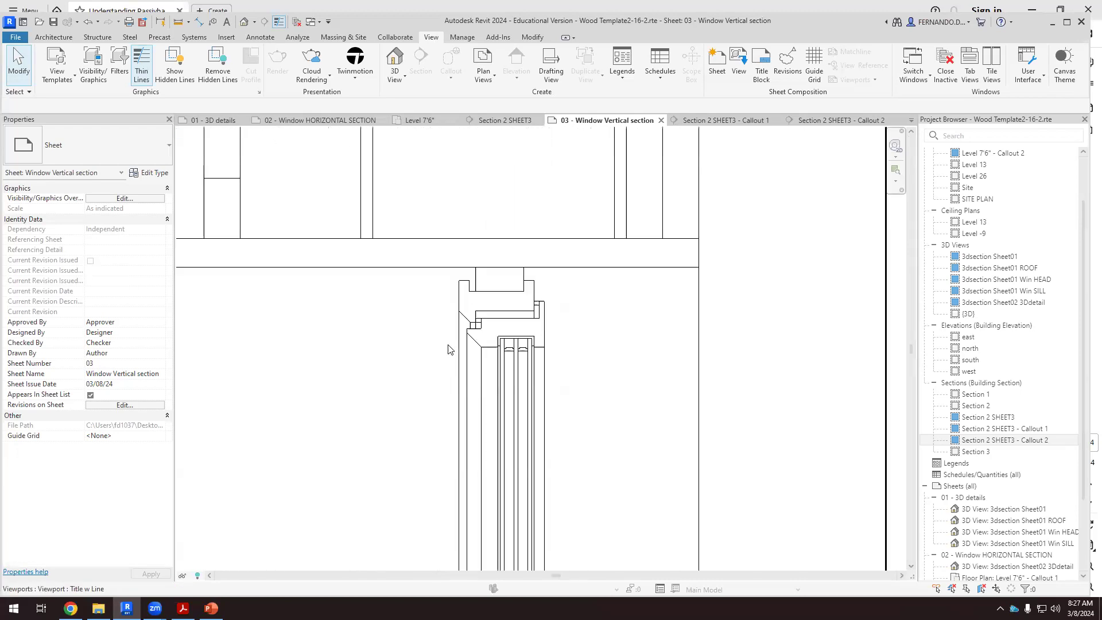
scroll(591, 319, down, 6)
scroll(348, 278, up, 6)
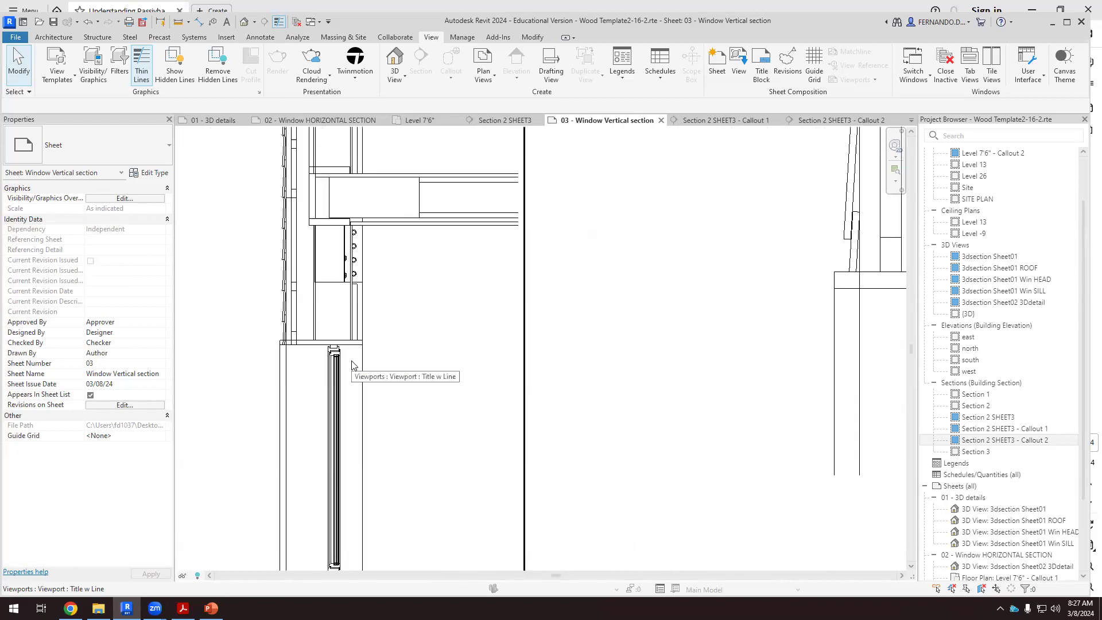
scroll(352, 365, down, 4)
scroll(341, 308, down, 5)
scroll(321, 218, up, 8)
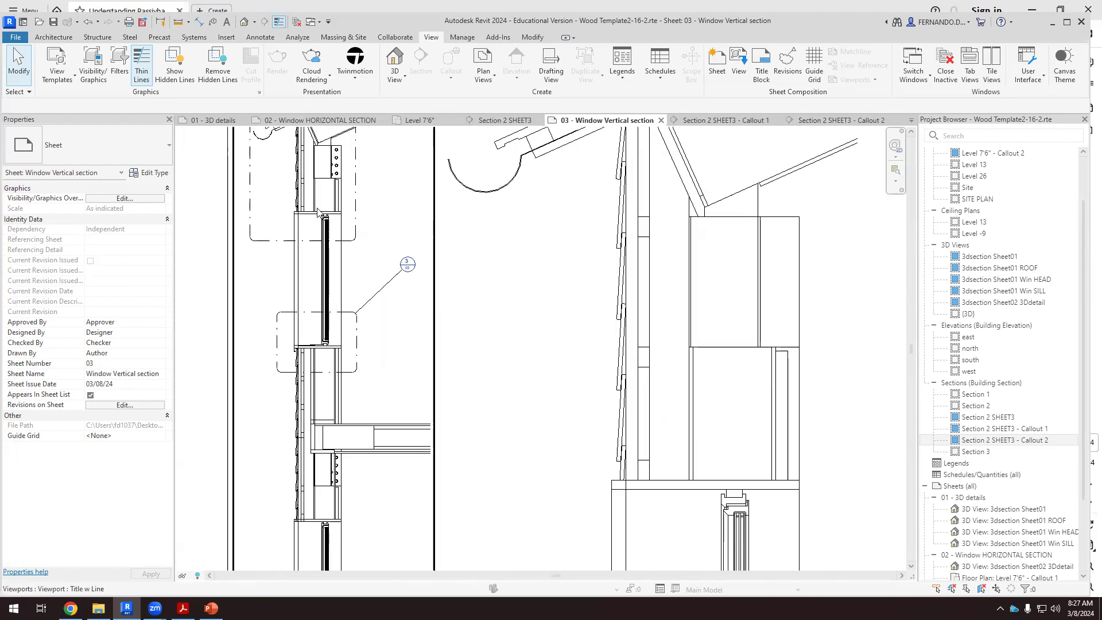
scroll(438, 256, down, 3)
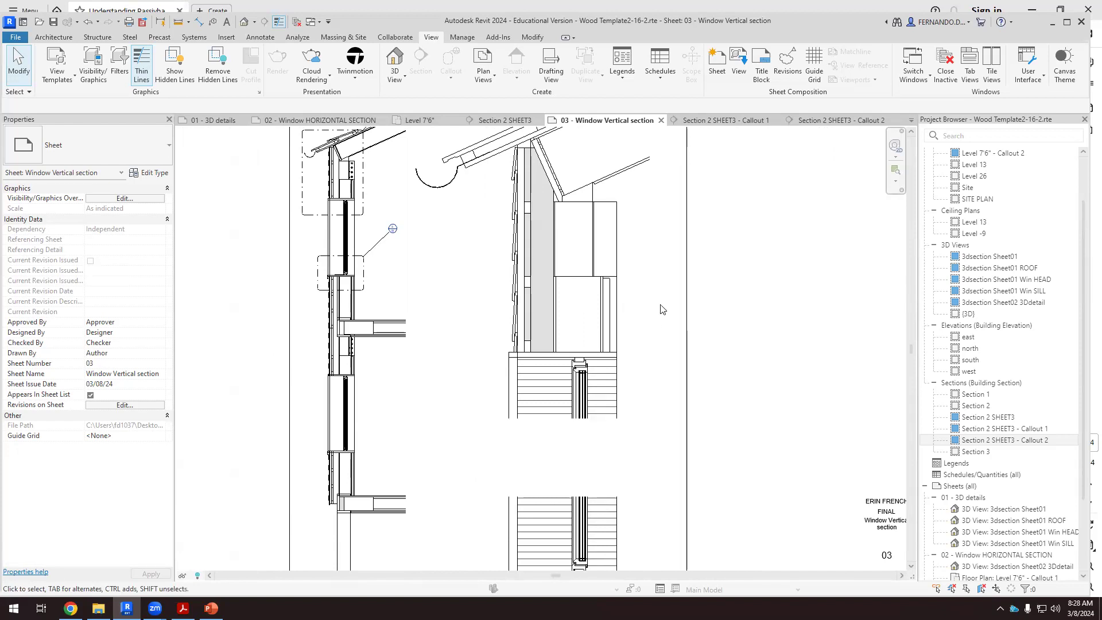
scroll(712, 284, down, 5)
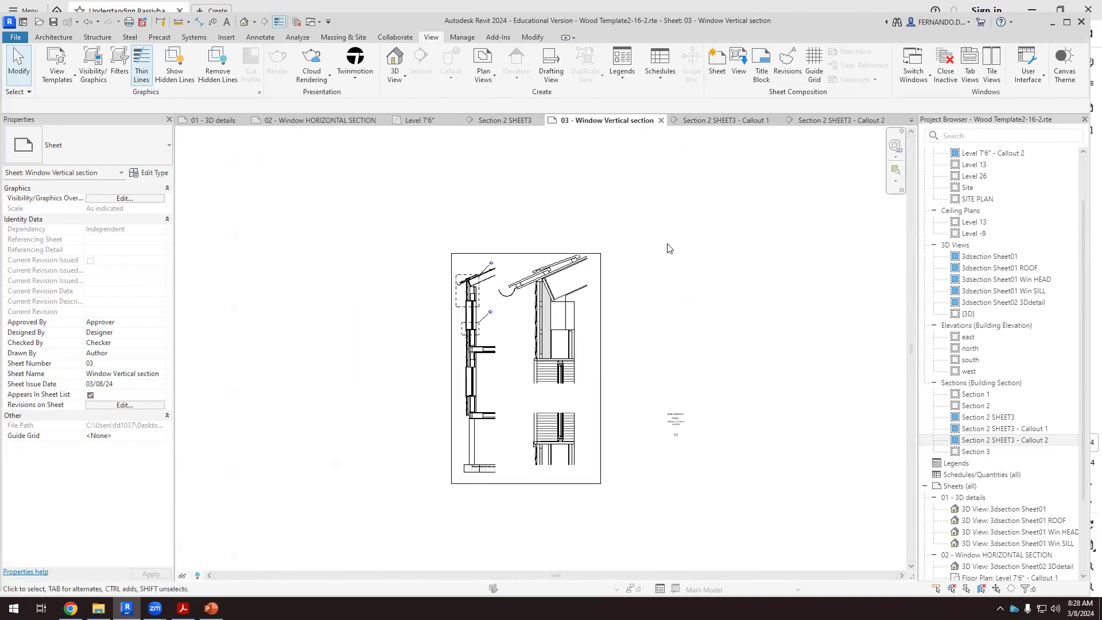
Close the 01 - 3D details, 02 - Window HORIZONTAL SECTION and Level 7'6" views
click(227, 120)
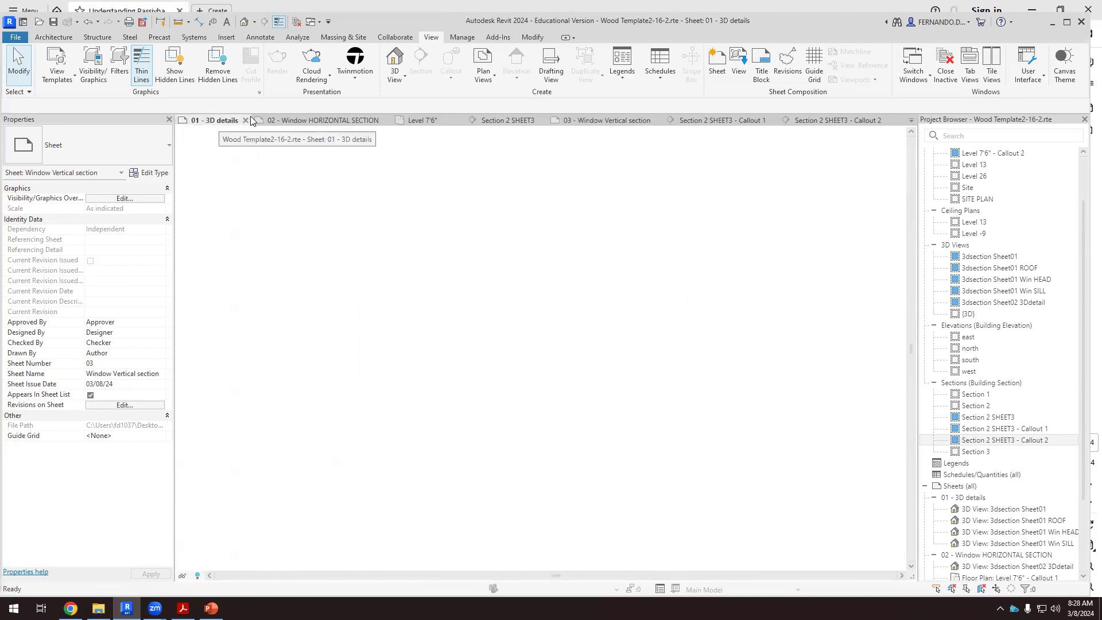
click(246, 121)
click(318, 121)
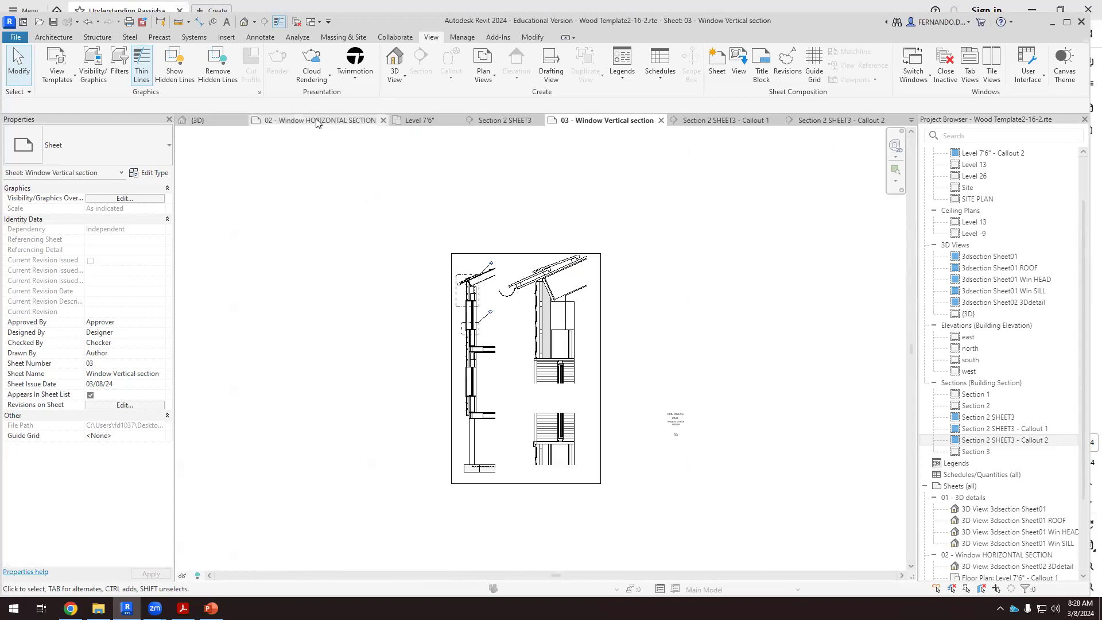
click(382, 120)
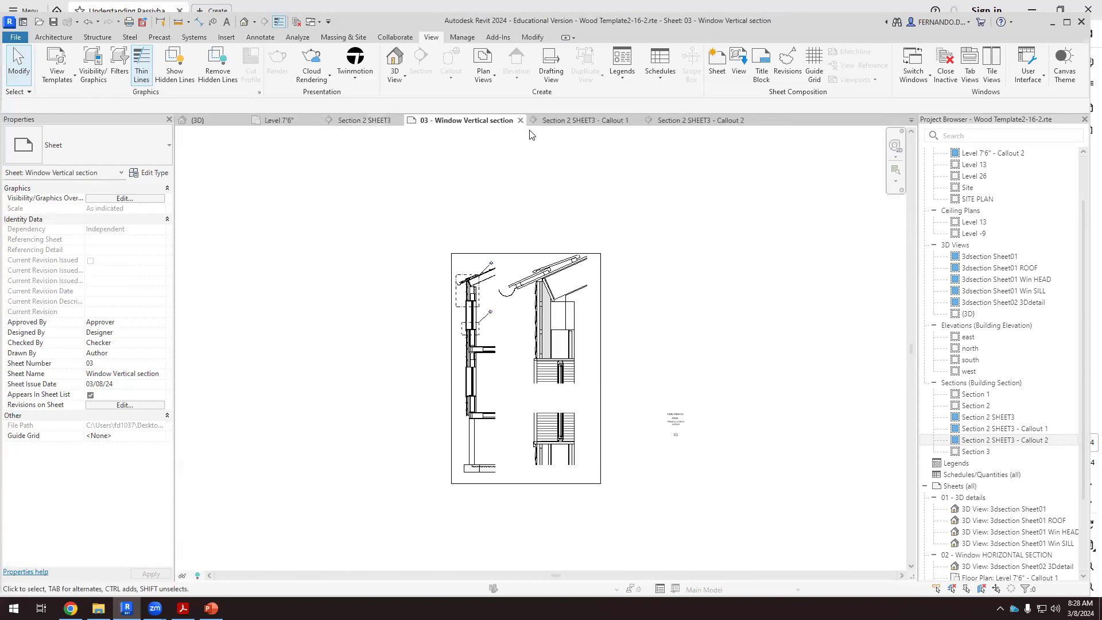
click(365, 121)
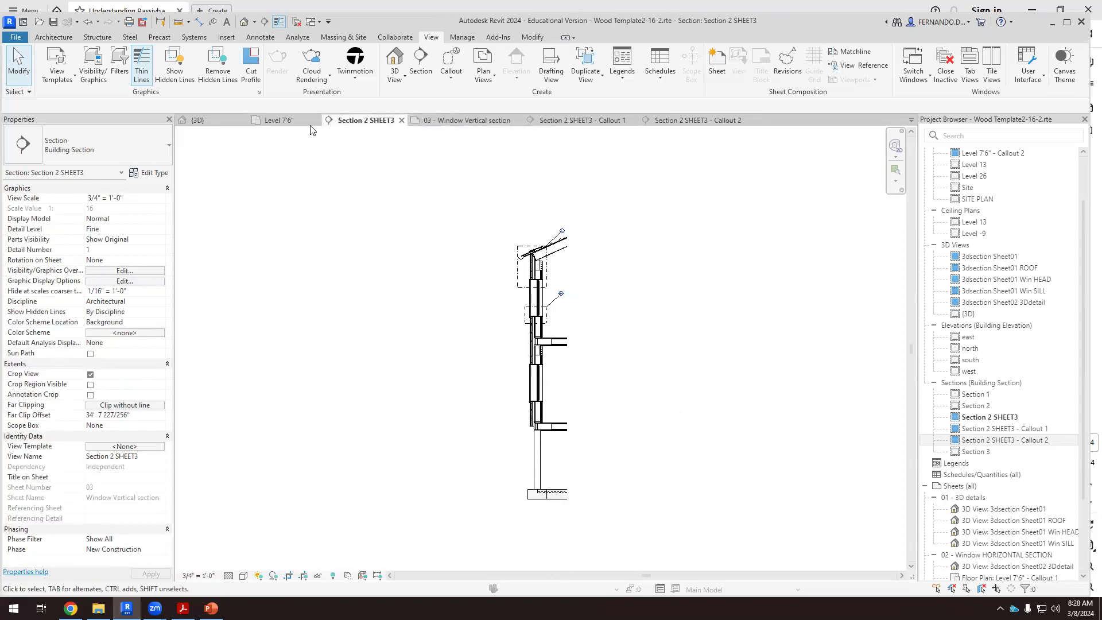
click(294, 120)
click(317, 120)
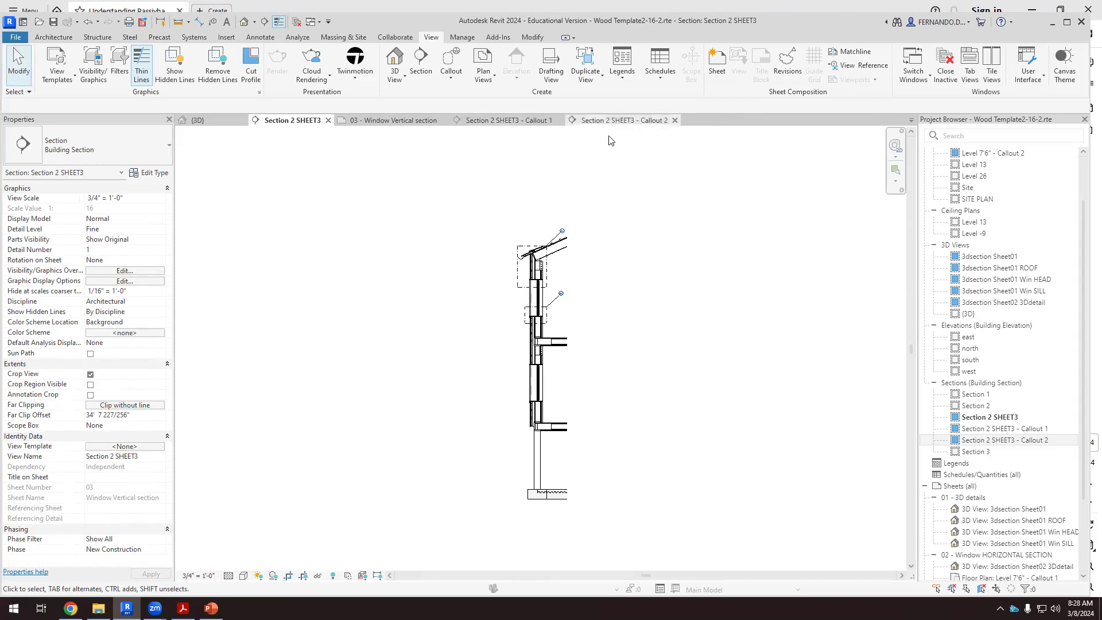
Open the Section 2 SHEET3 - Callout 2 view, then switch to PowerPoint and copy the window head and cill detail picture
click(622, 121)
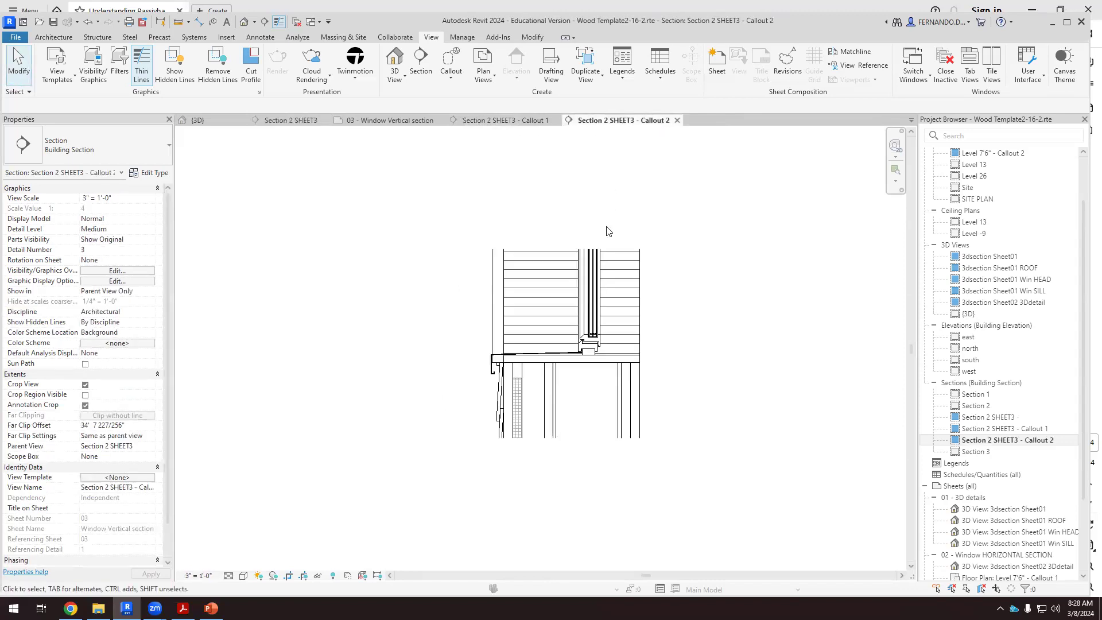
scroll(706, 313, up, 2)
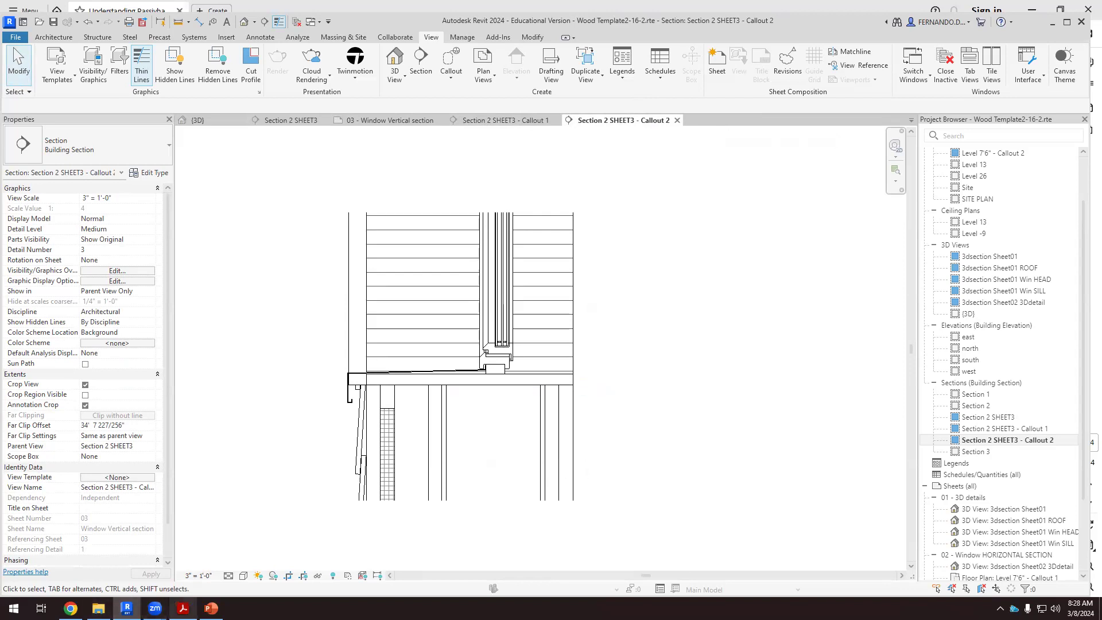
click(211, 608)
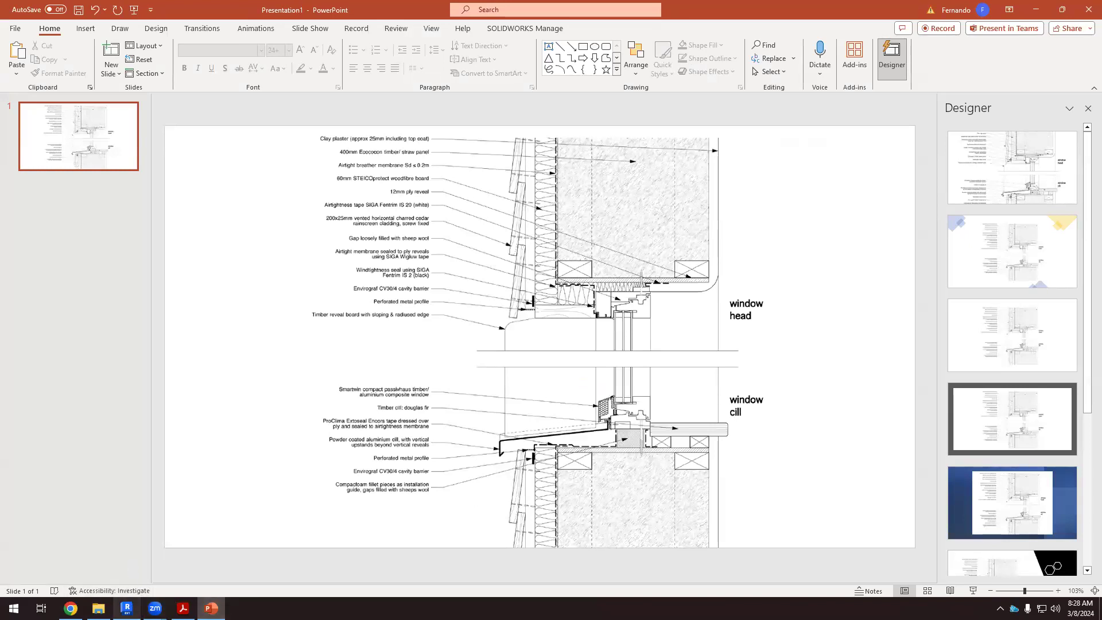
mouse_move(127, 609)
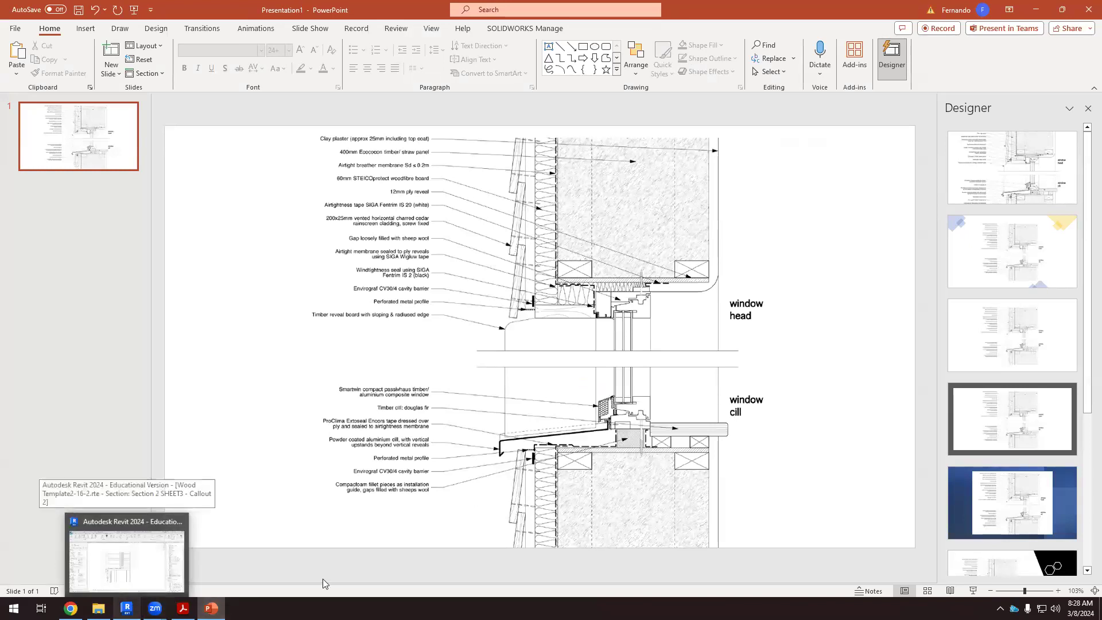
click(514, 261)
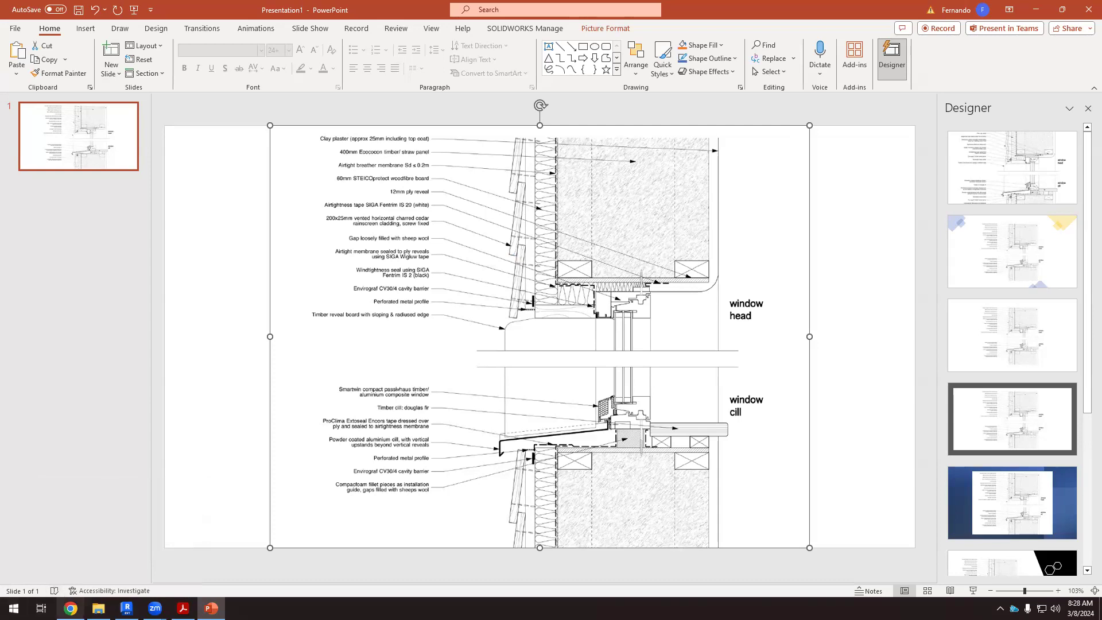
Open Paint and paste the copied window detail picture onto the blank canvas
click(14, 608)
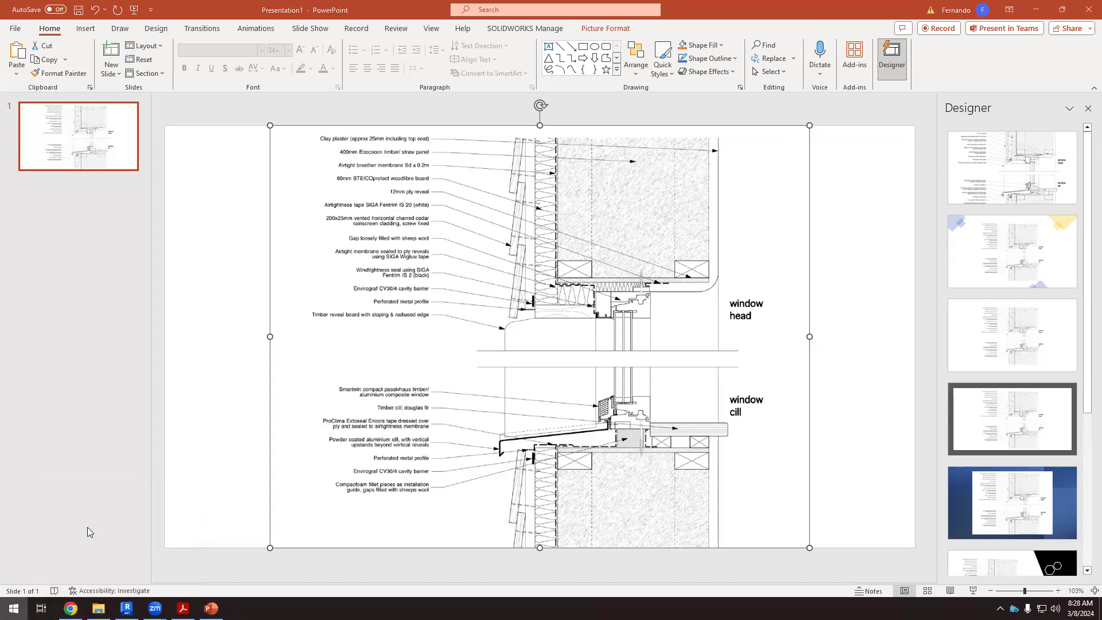
text(paint)
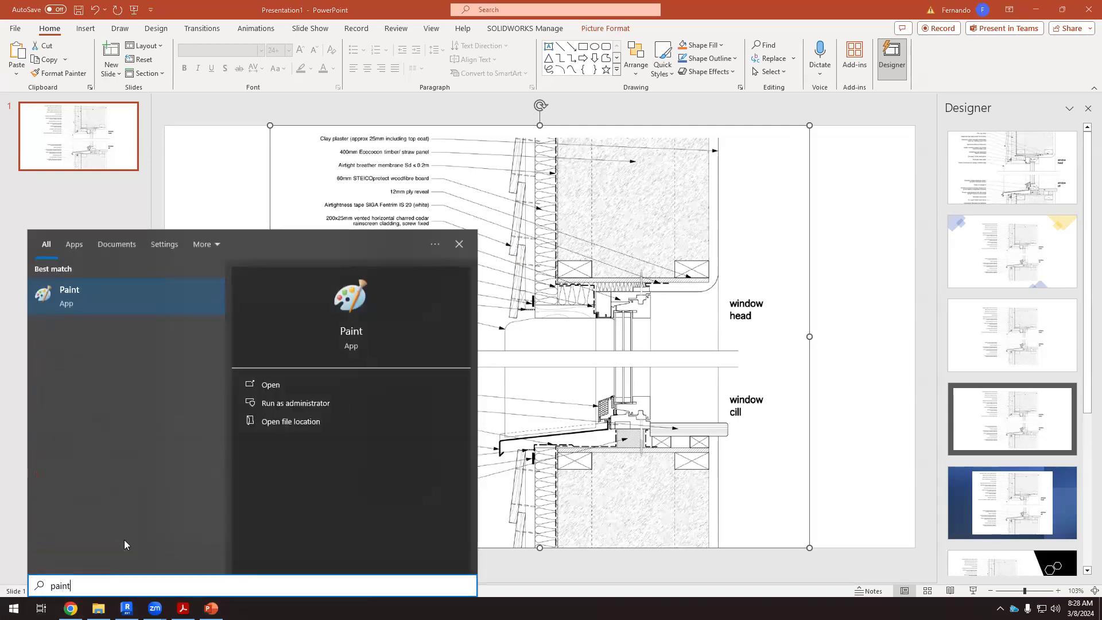
click(367, 308)
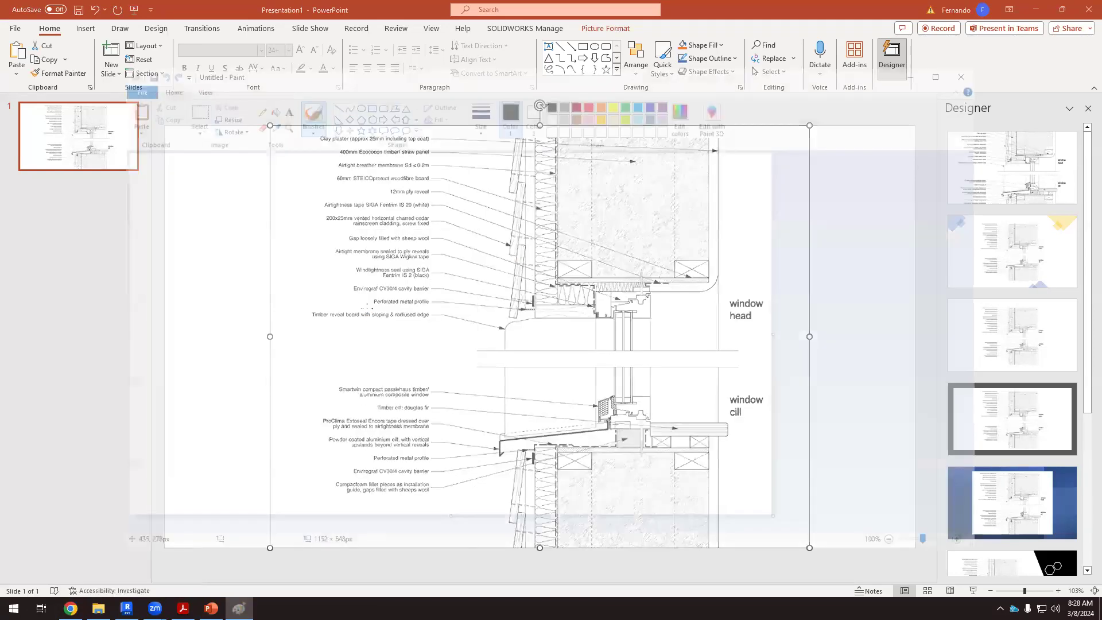
key(ctrl+v)
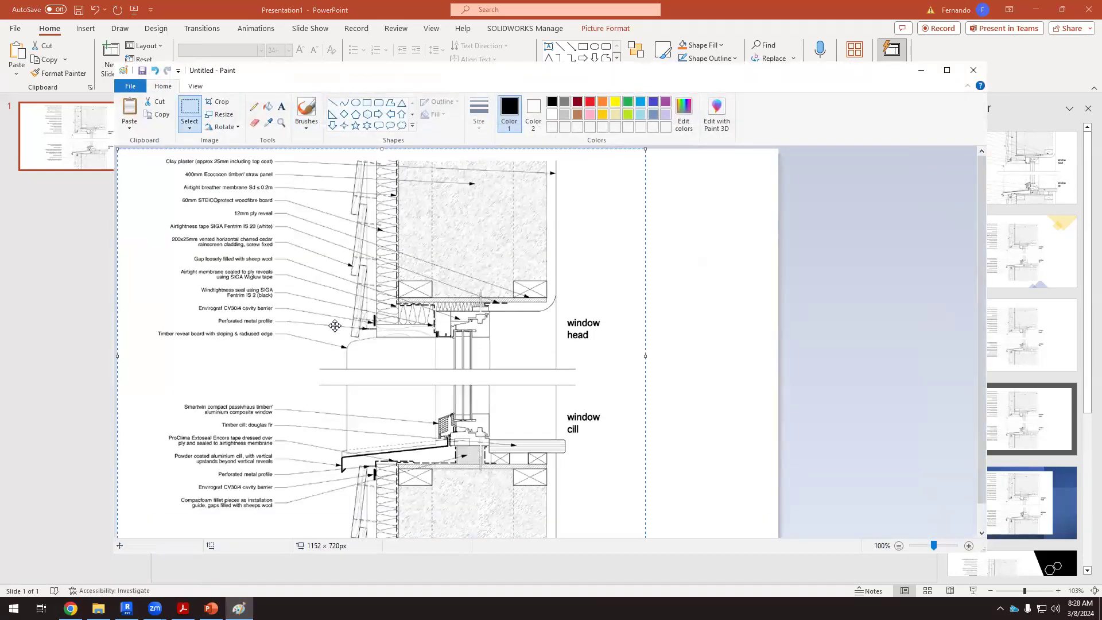
Save the picture as a JPEG named "window detail" in the Downloads folder
click(142, 70)
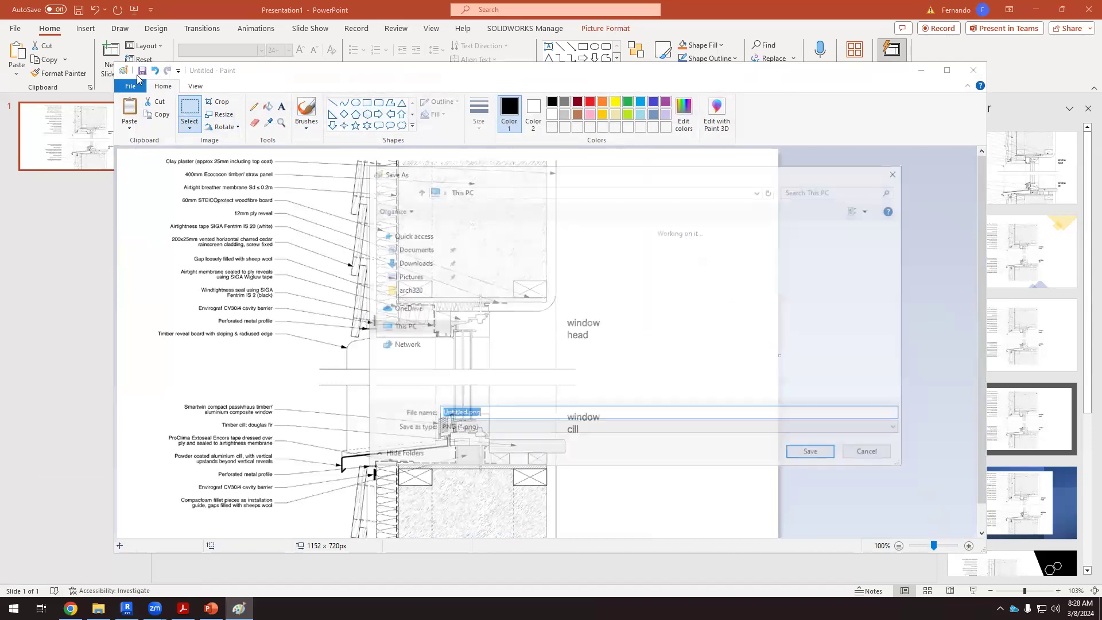
click(495, 429)
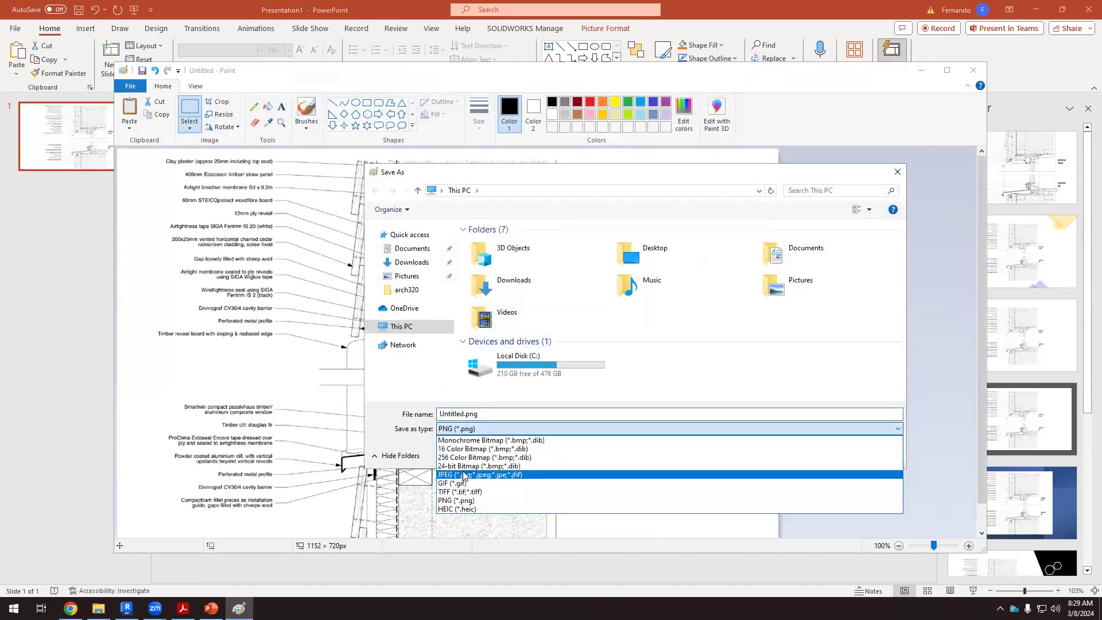
click(465, 475)
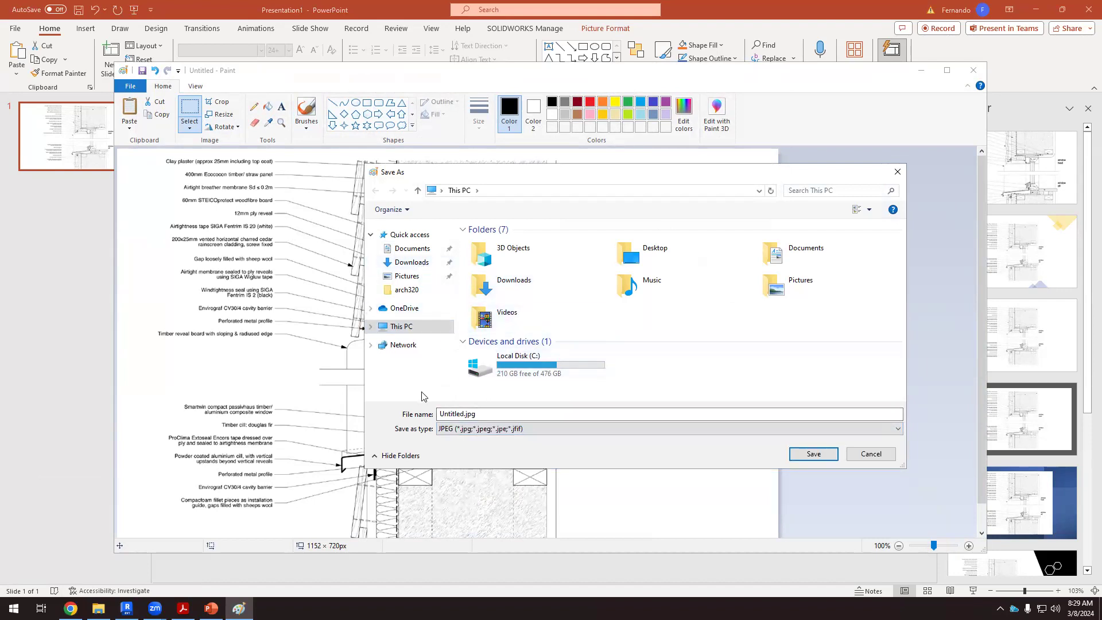
click(414, 262)
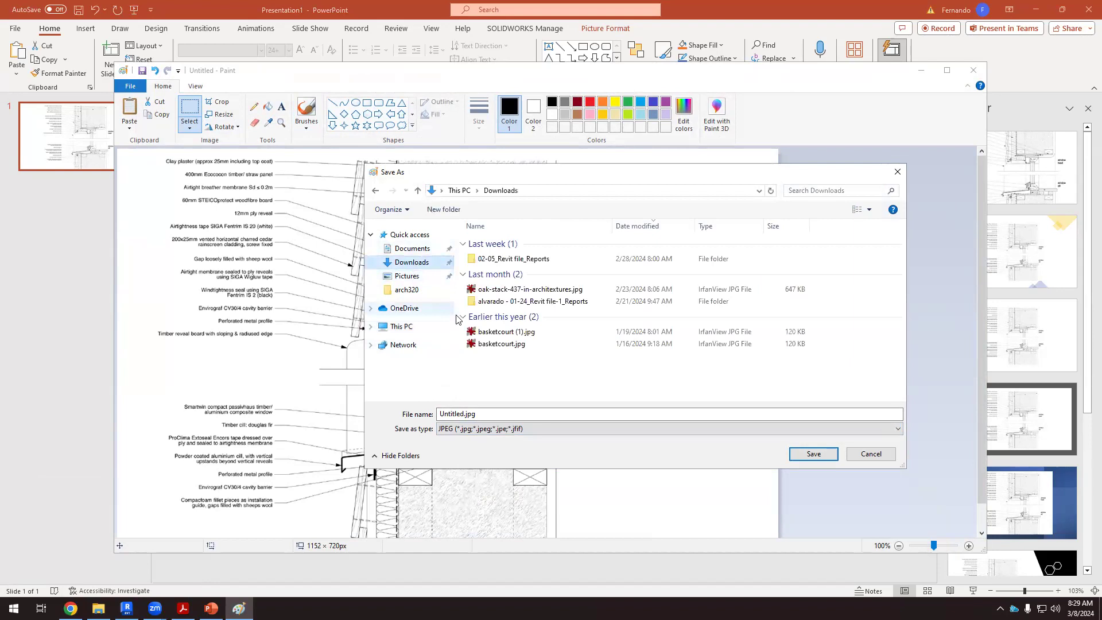
click(453, 414)
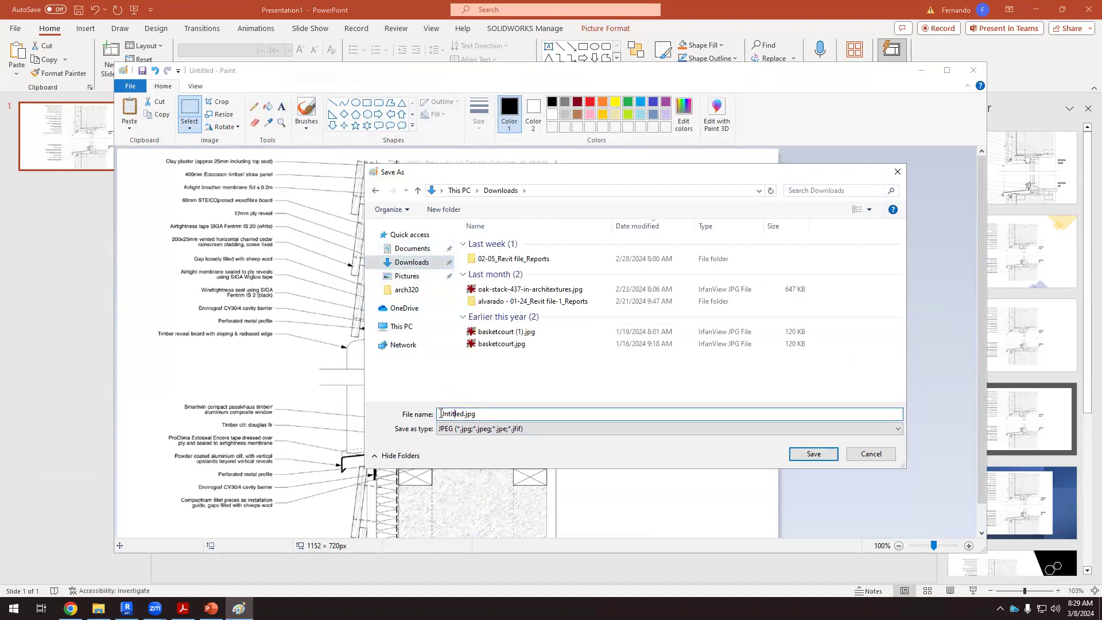
drag(441, 413, 526, 411)
text(window detail)
click(825, 461)
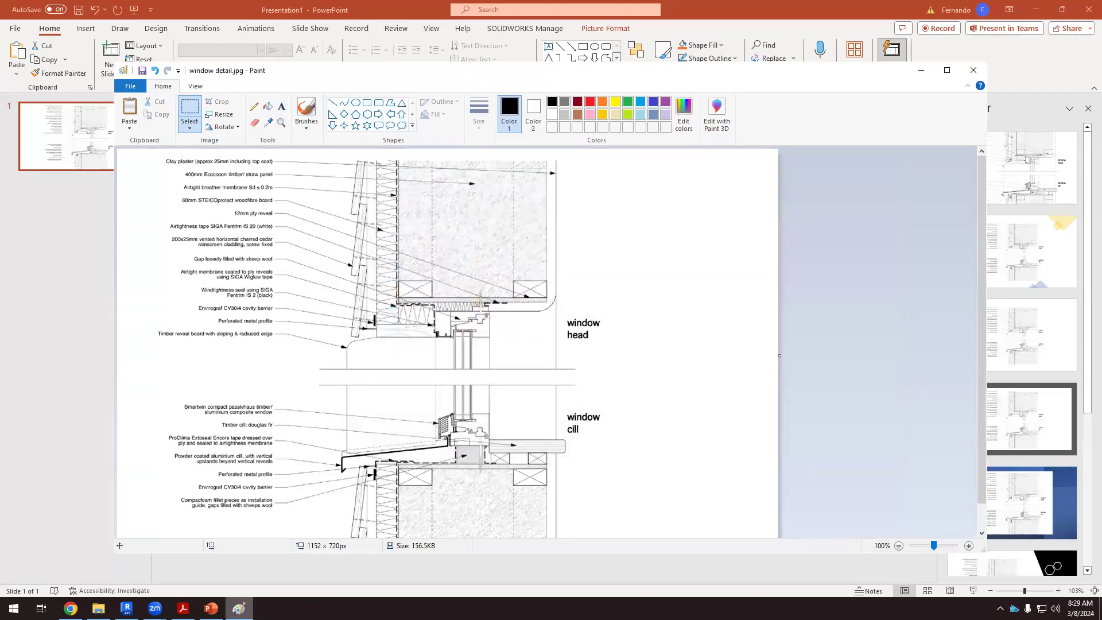
Return to Revit, import window detail.jpg from the Downloads folder and place it beside the cill detail in the Callout 2 view
click(126, 608)
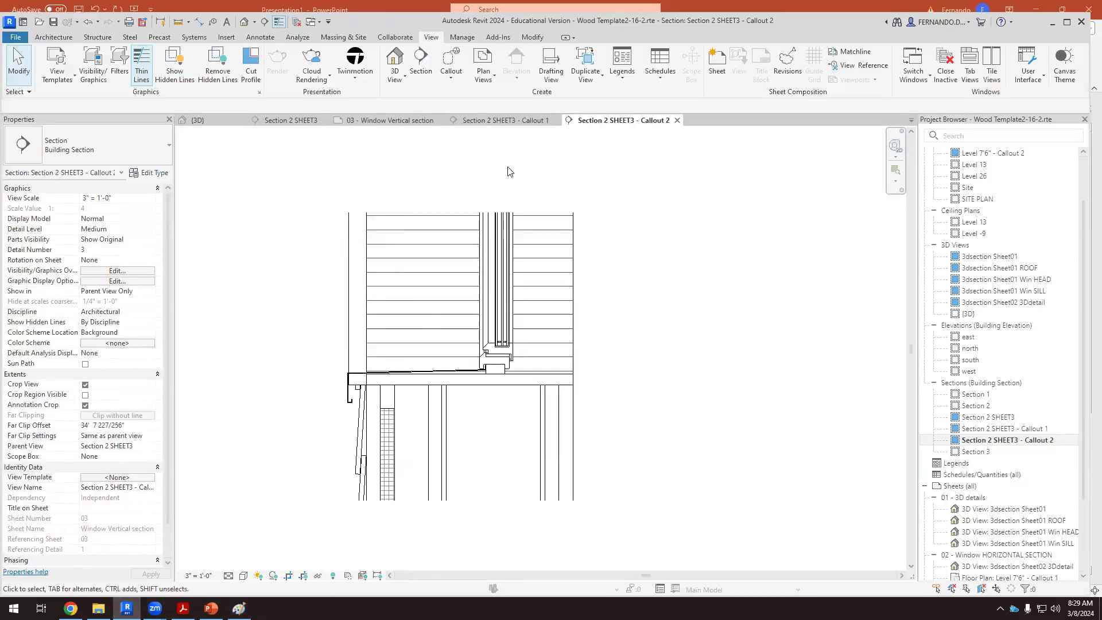
scroll(330, 273, down, 5)
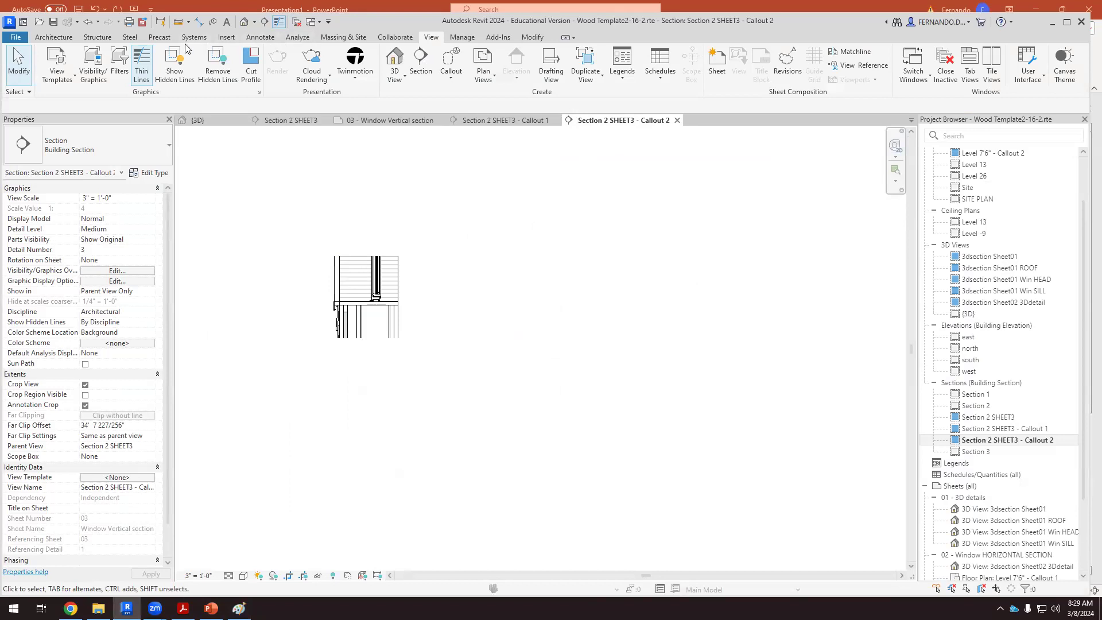
click(225, 38)
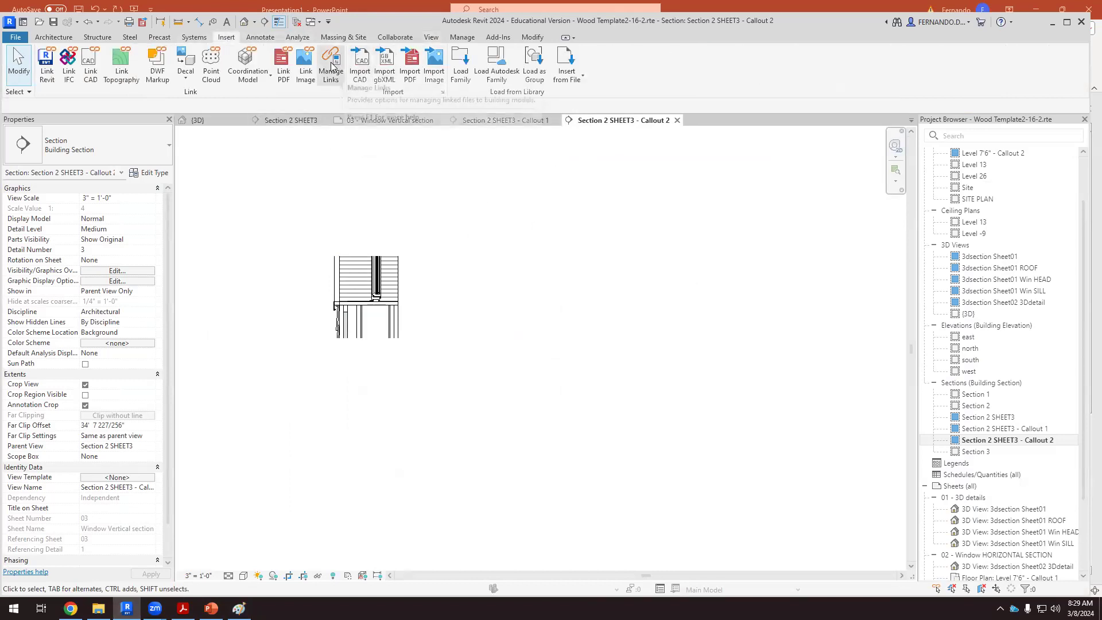
click(432, 58)
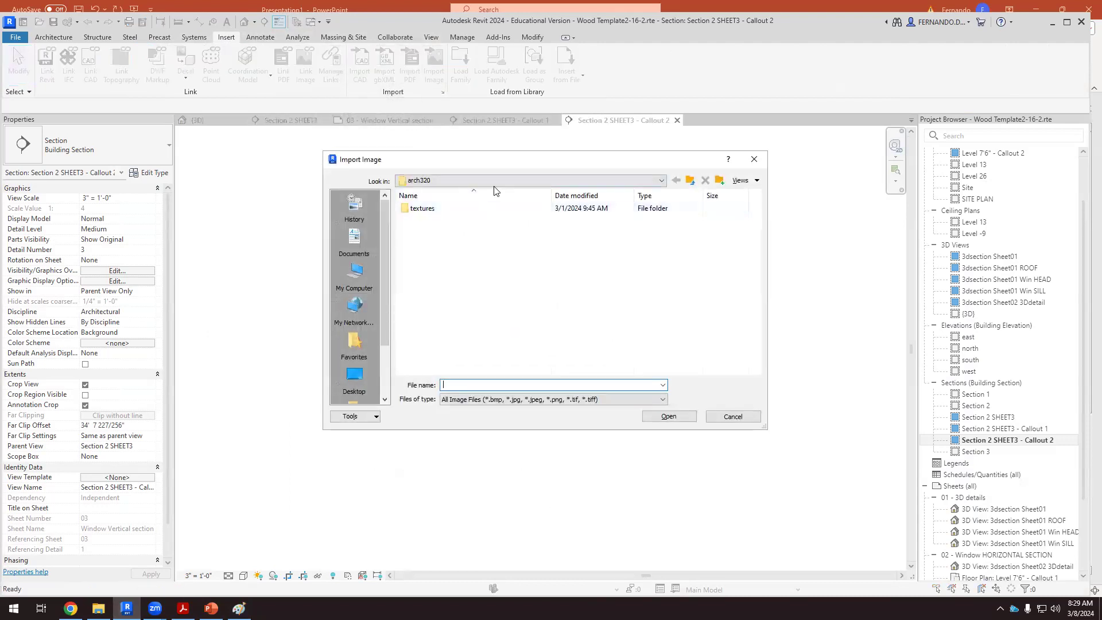
click(364, 242)
click(354, 275)
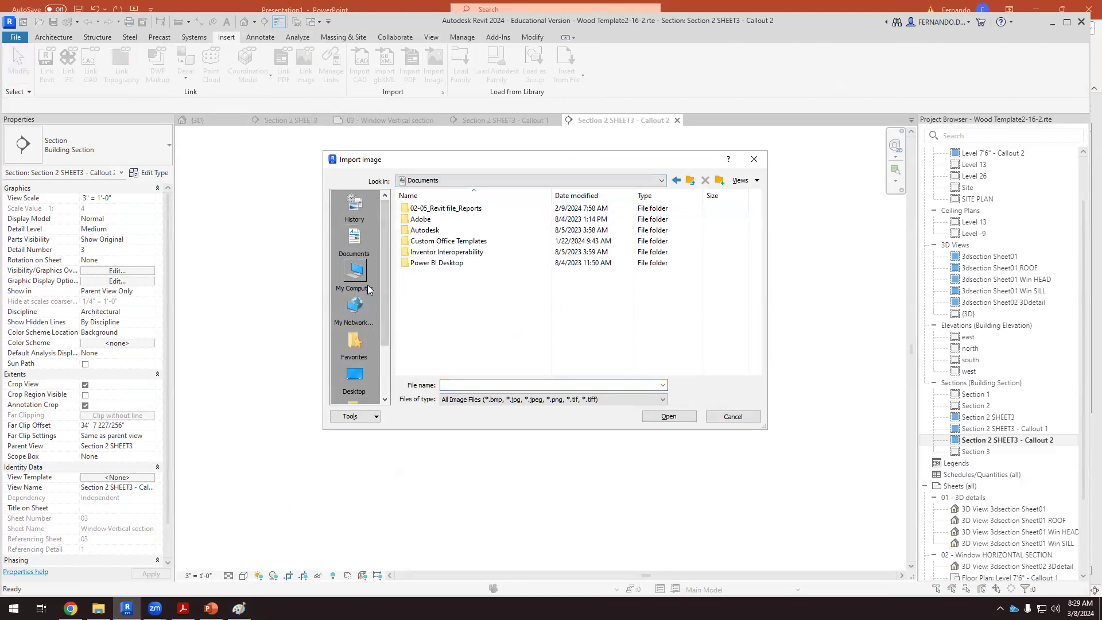
click(437, 255)
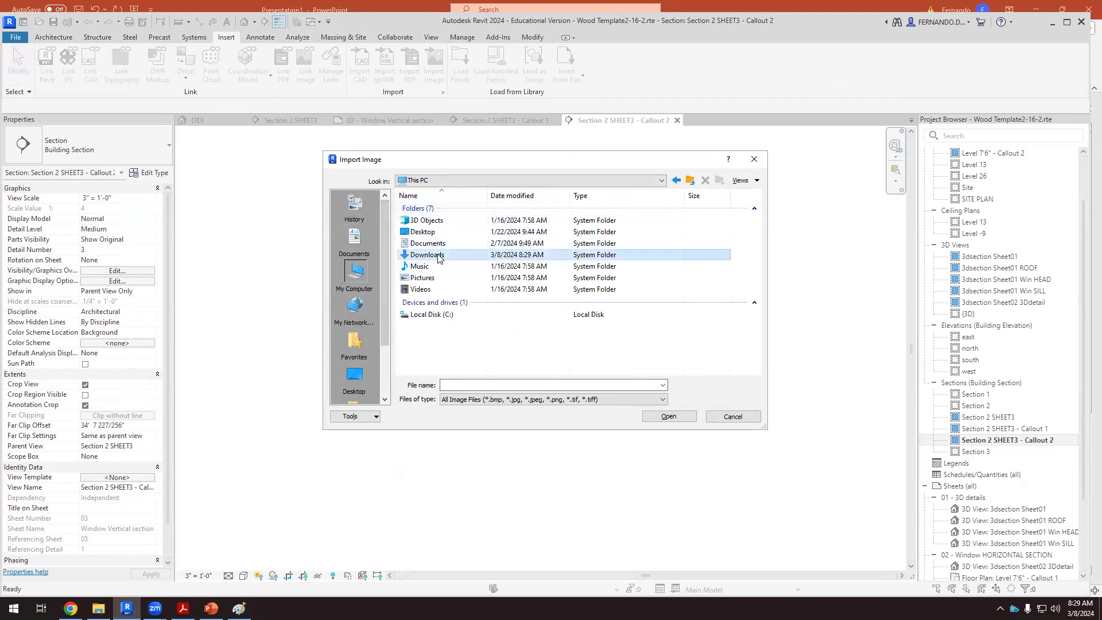
double_click(439, 255)
click(442, 220)
click(668, 415)
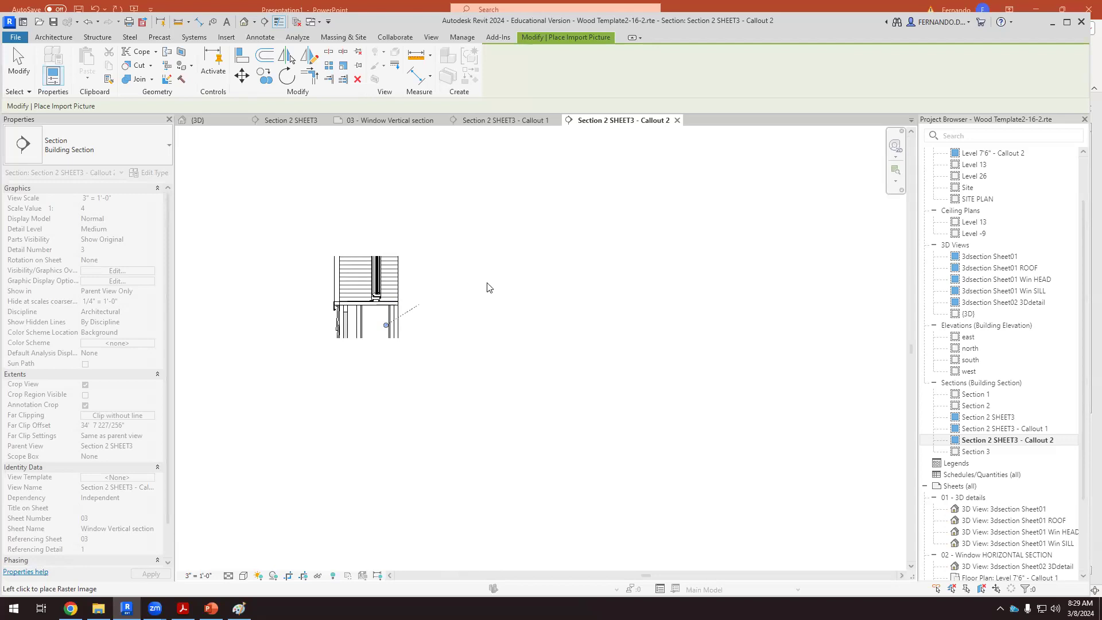
click(523, 294)
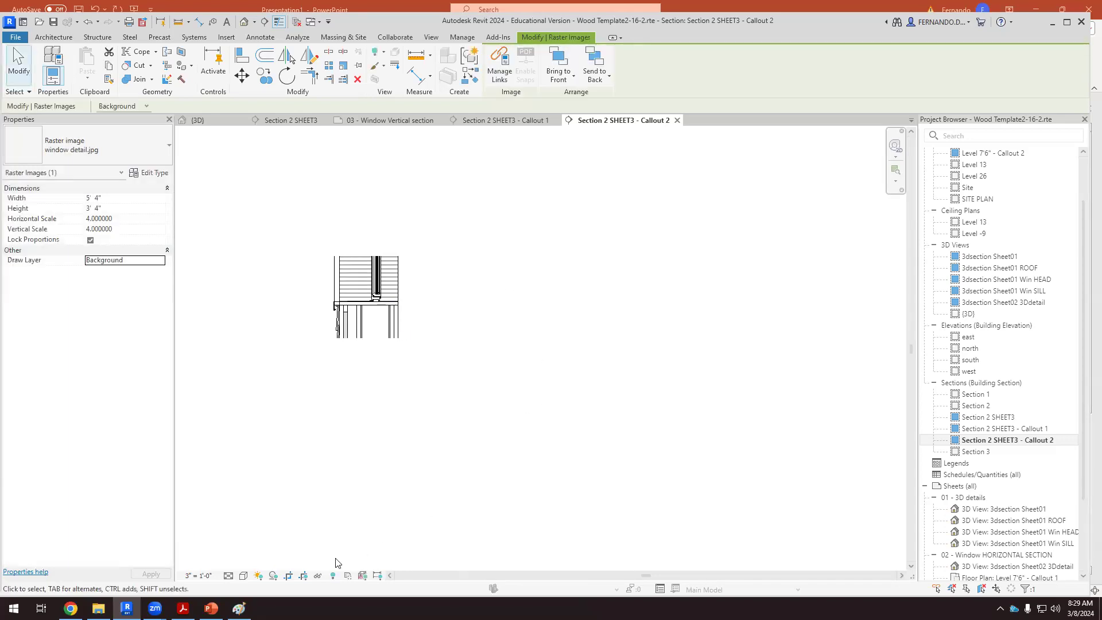
Show the crop region of the Callout 2 view and turn off view cropping
key(Escape)
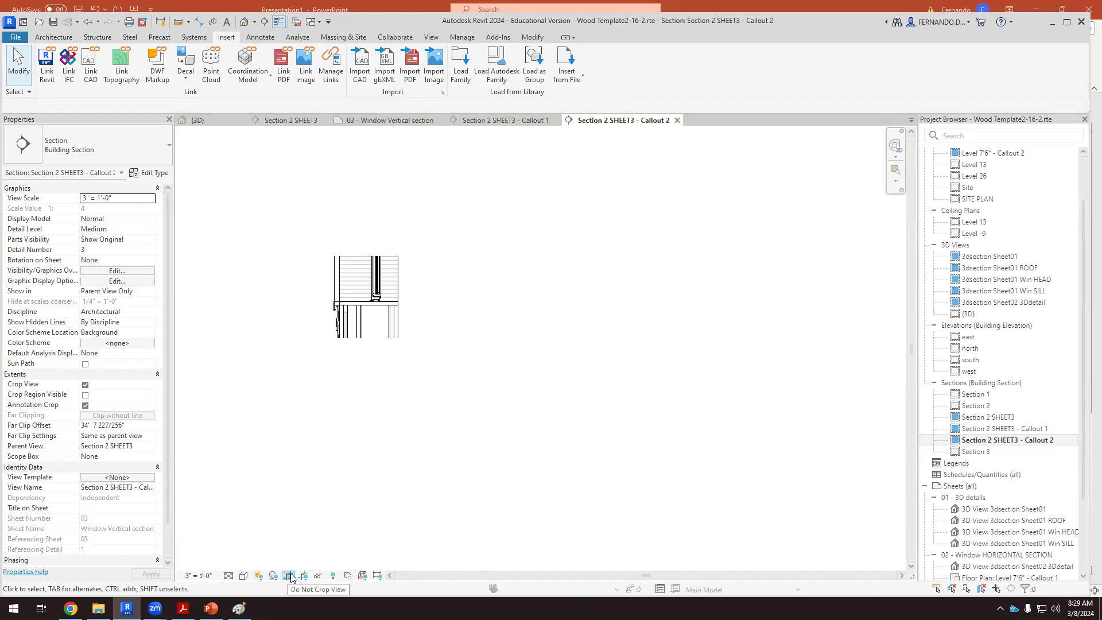
click(291, 576)
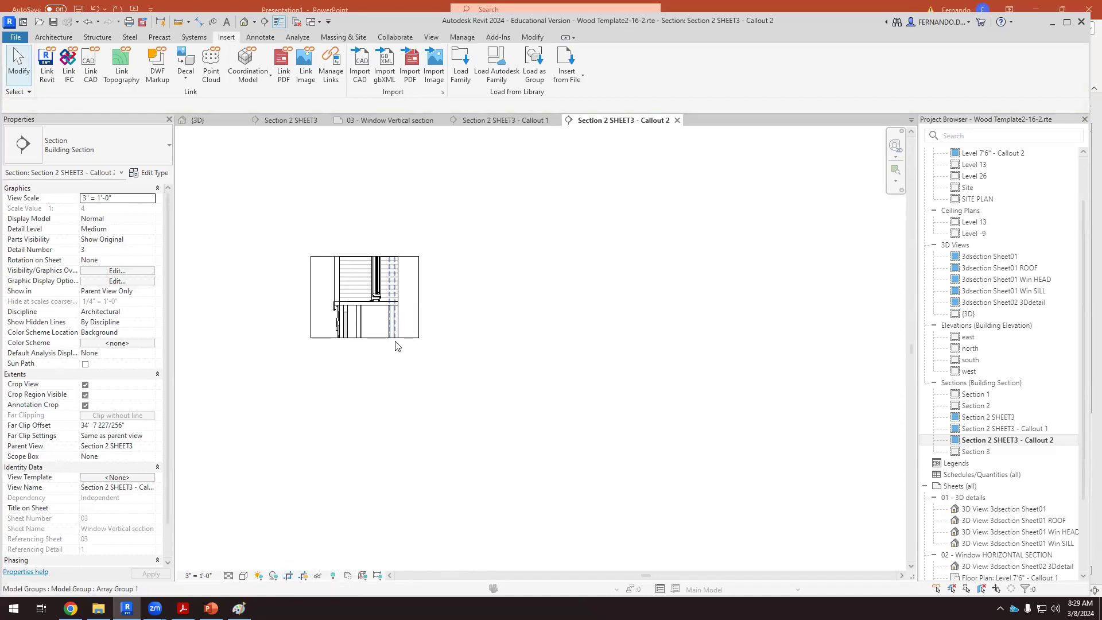
click(286, 576)
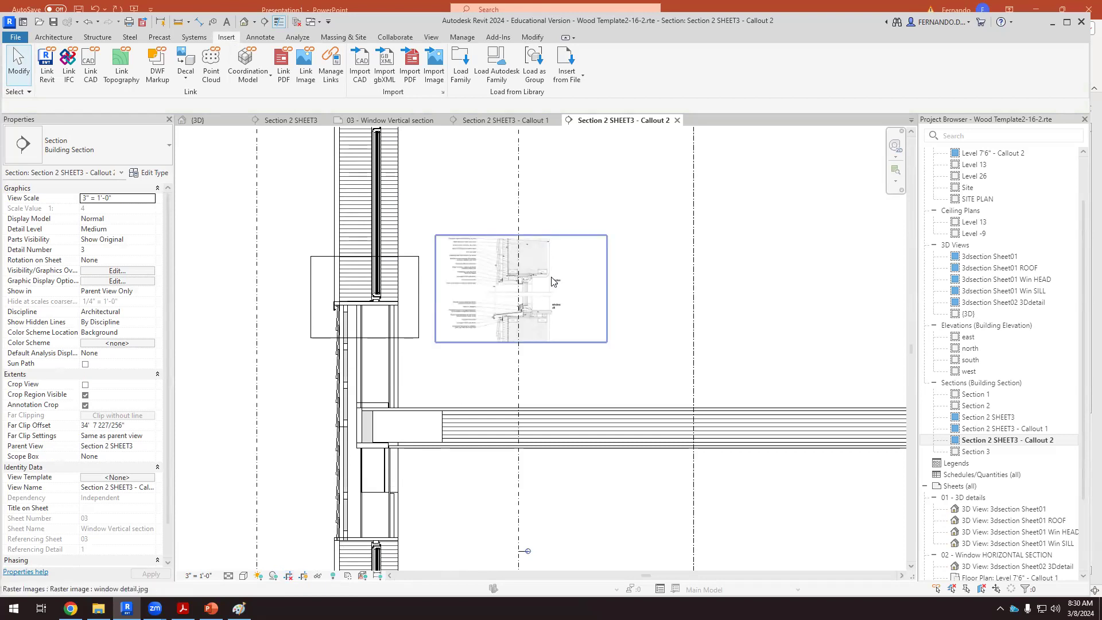
Enlarge the window detail image proportionally and reposition it to the right of the wall section, above the floor
click(560, 296)
drag(557, 312, 550, 333)
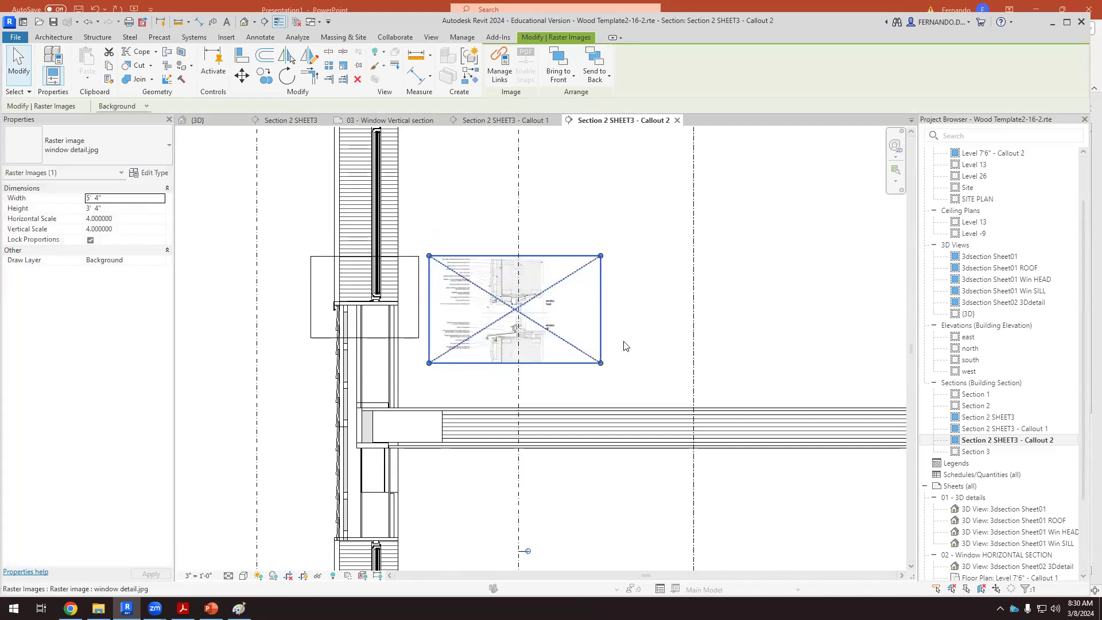
click(763, 302)
click(572, 302)
drag(601, 256, 693, 200)
click(738, 266)
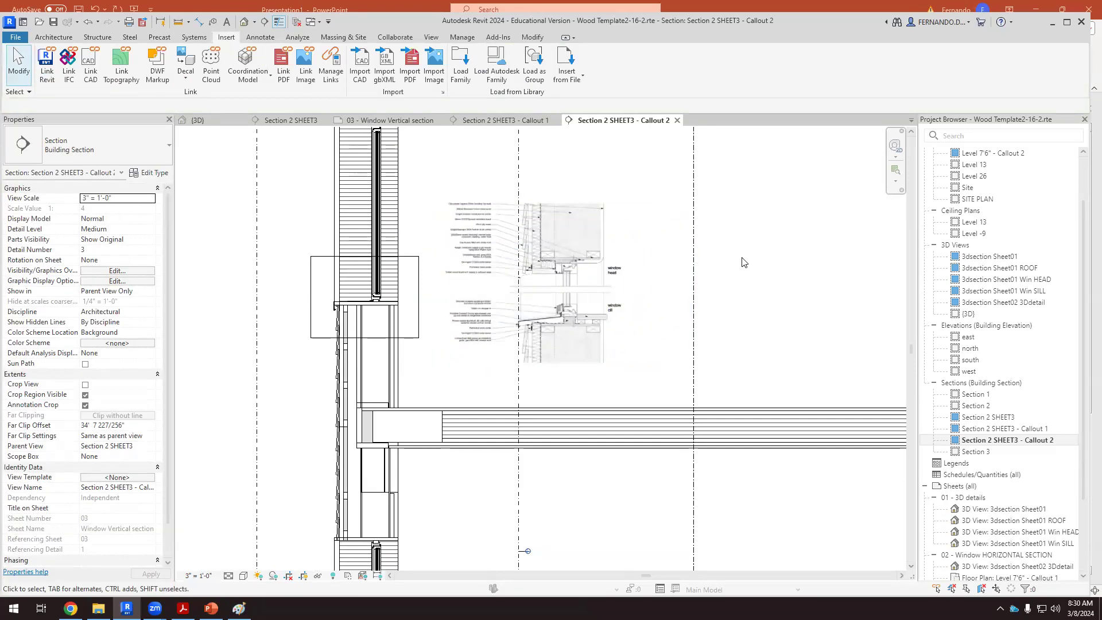
drag(575, 226, 565, 198)
click(752, 275)
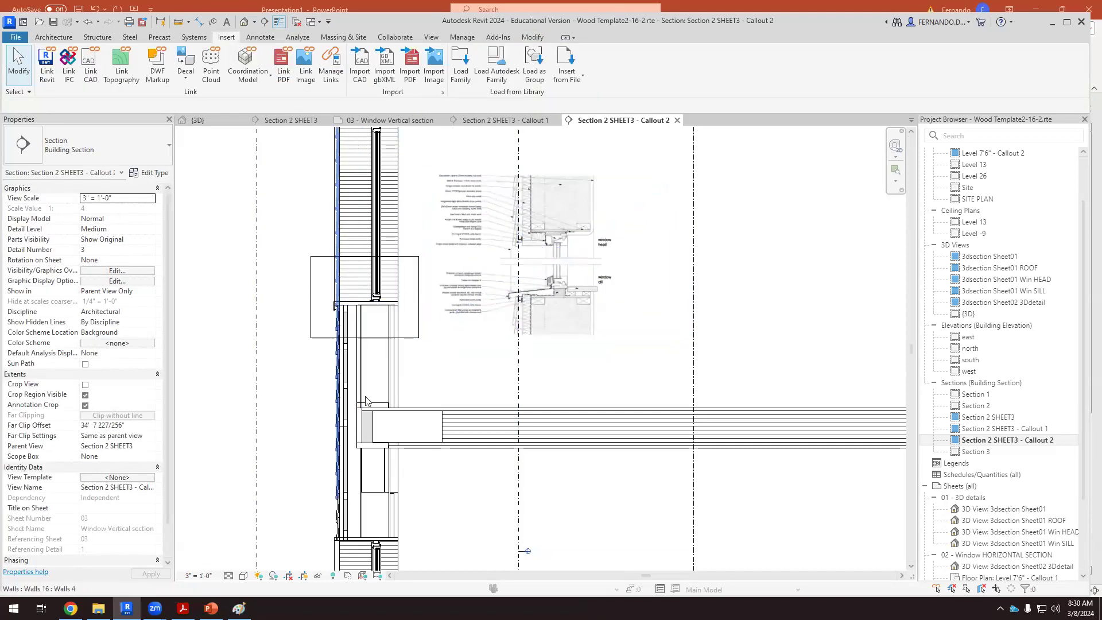
Examine the window cill part of the reference image and its material notes against the modelled sill in the section
scroll(448, 350, down, 2)
scroll(430, 307, up, 2)
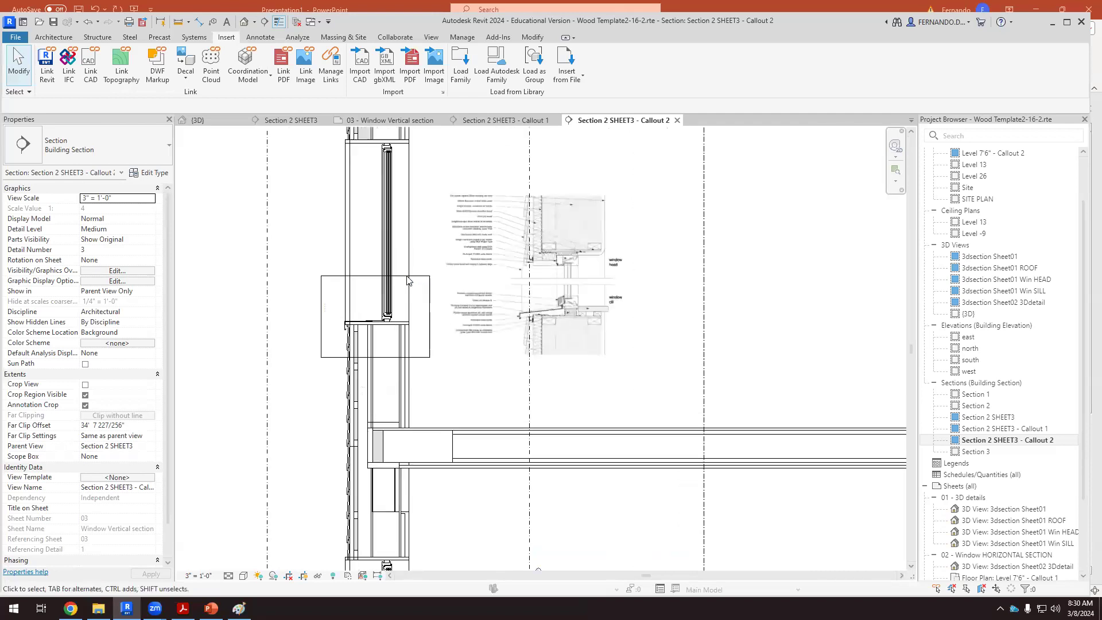
scroll(356, 311, up, 3)
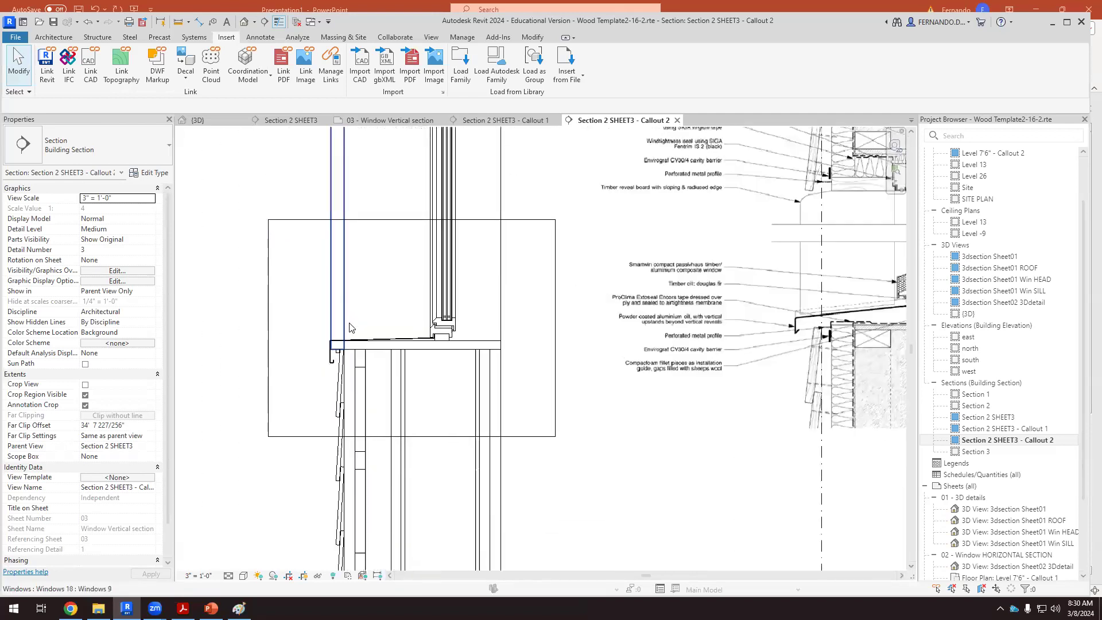
scroll(264, 336, down, 1)
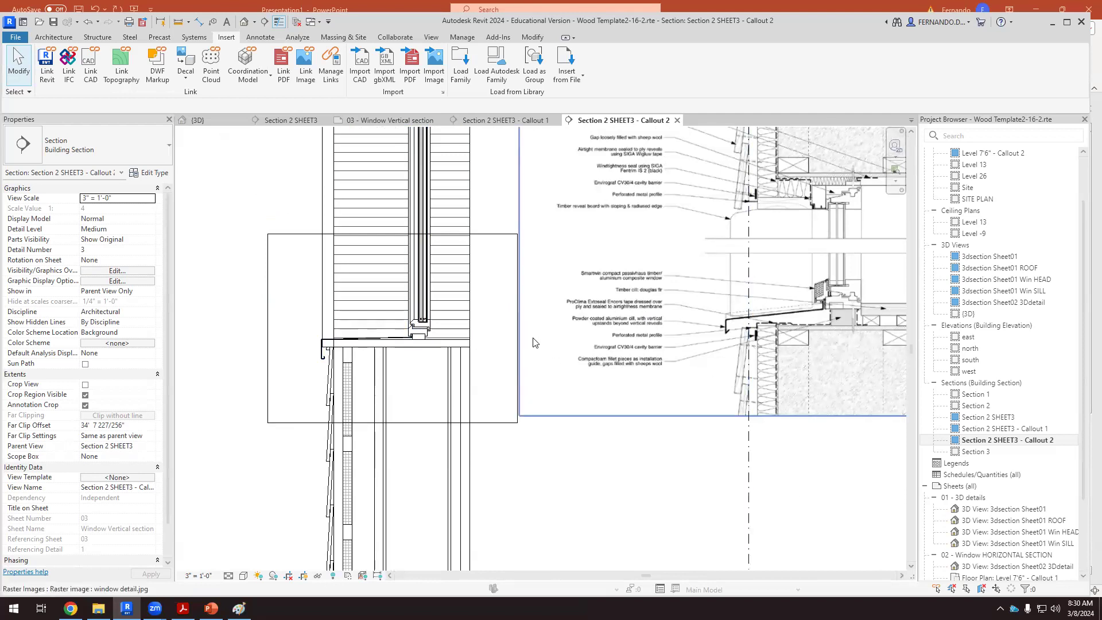
scroll(372, 332, down, 1)
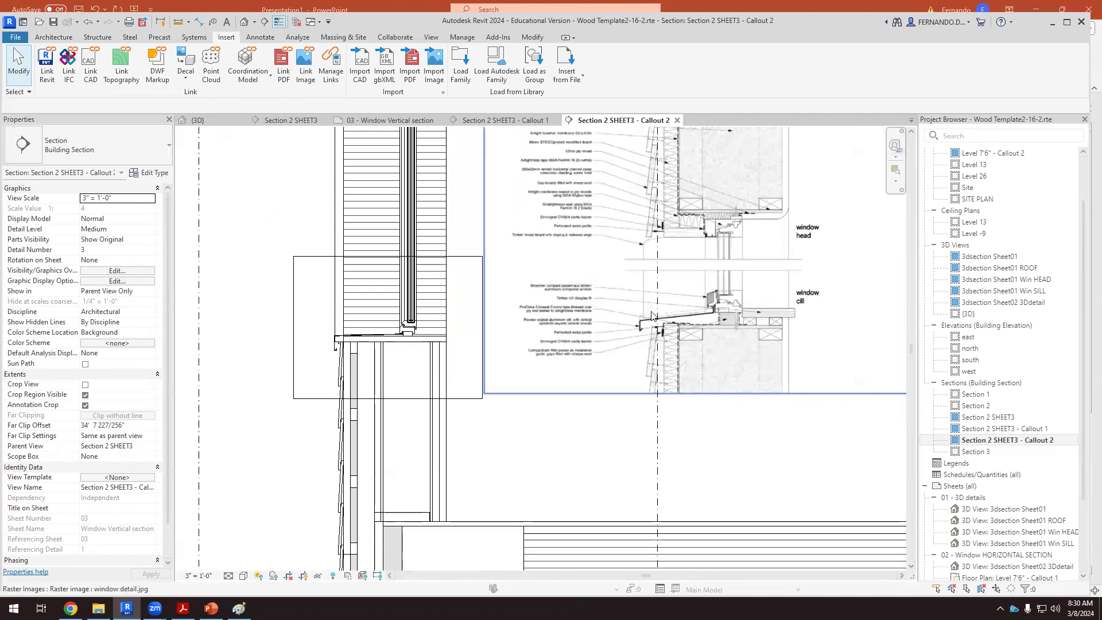
scroll(724, 325, up, 1)
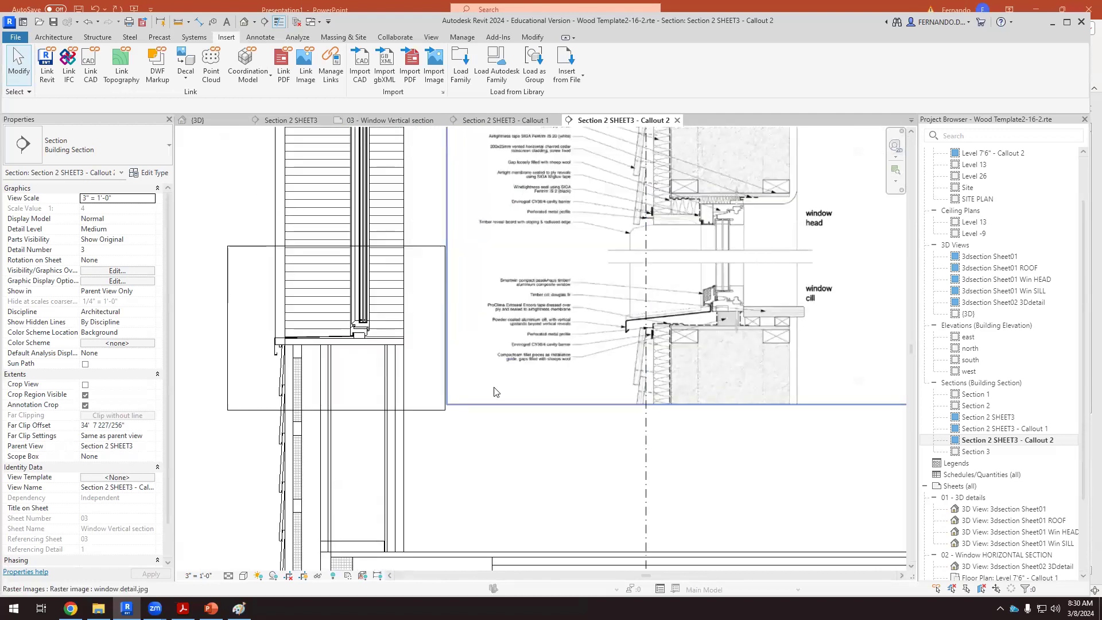
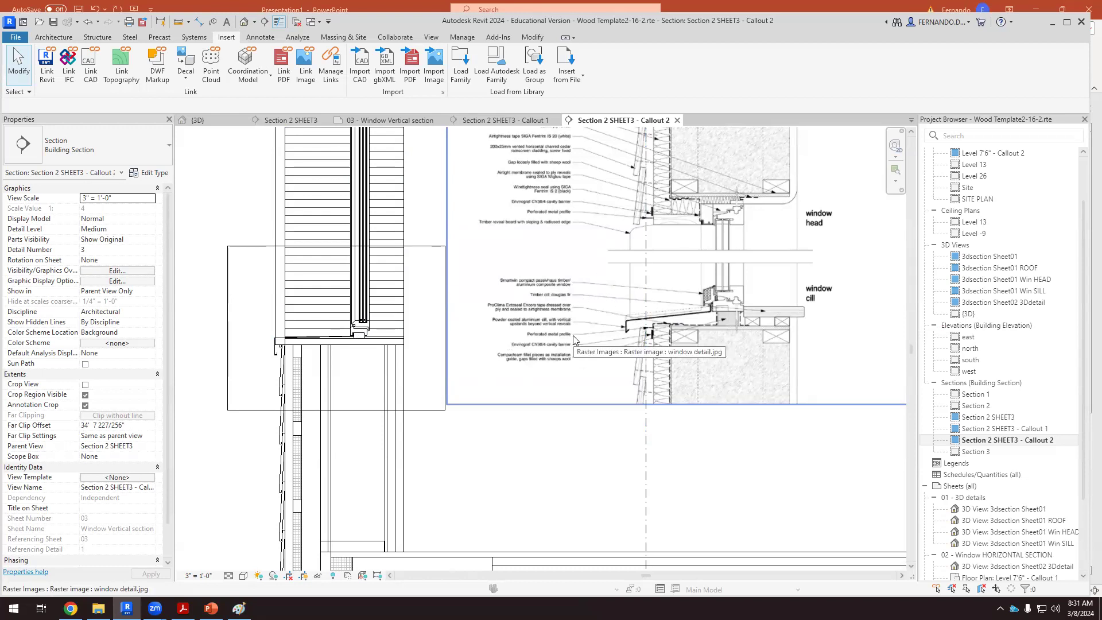
scroll(573, 343, up, 2)
scroll(497, 313, up, 3)
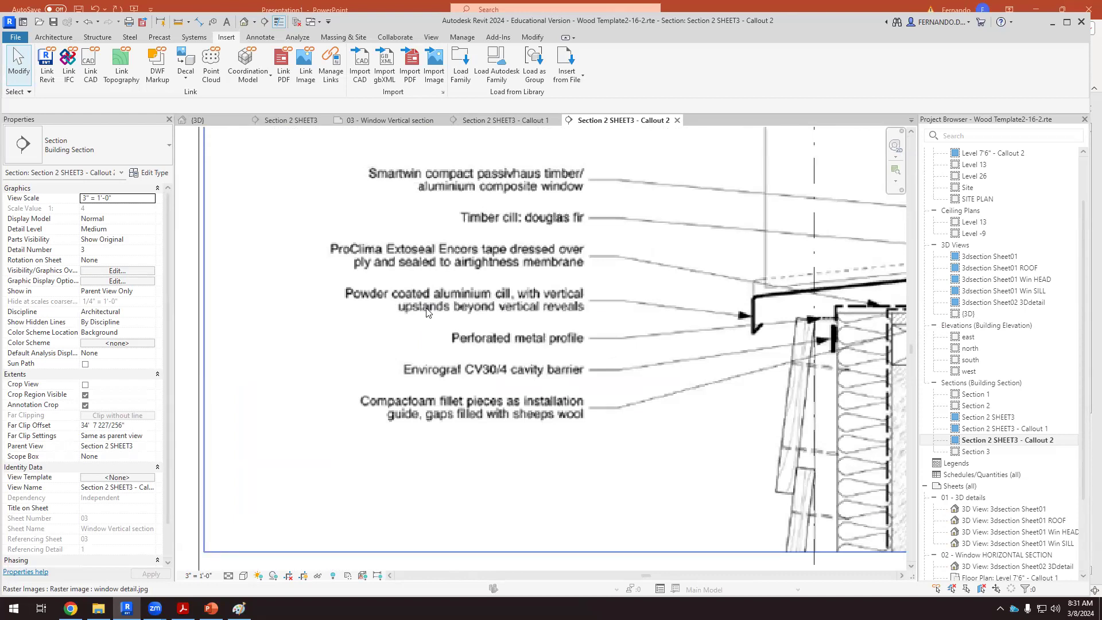
scroll(532, 313, down, 1)
scroll(532, 313, down, 4)
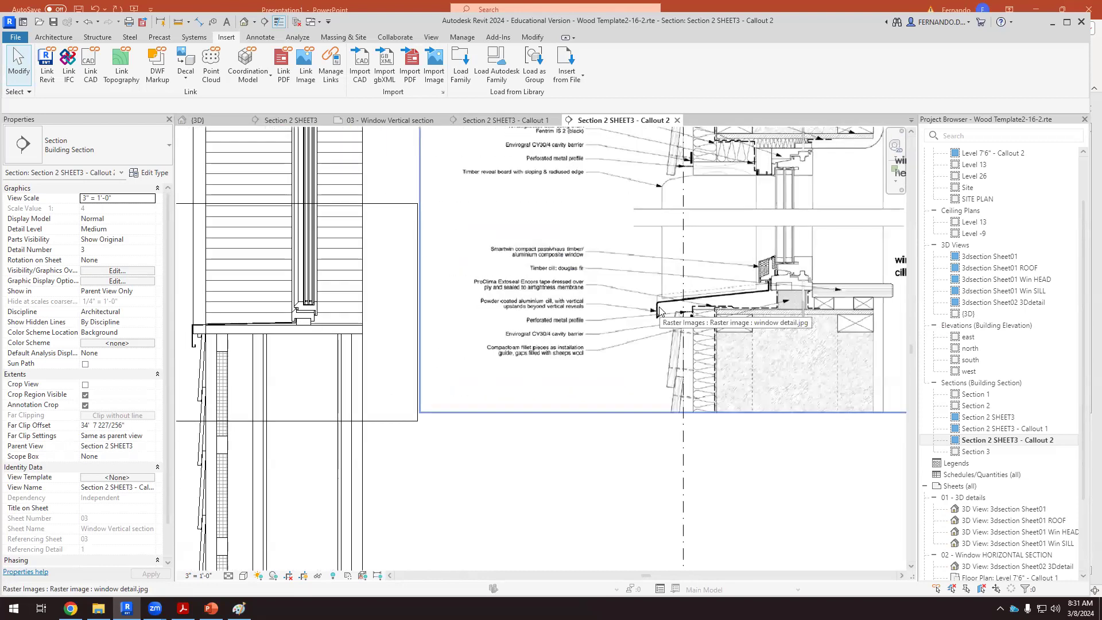
scroll(757, 270, up, 5)
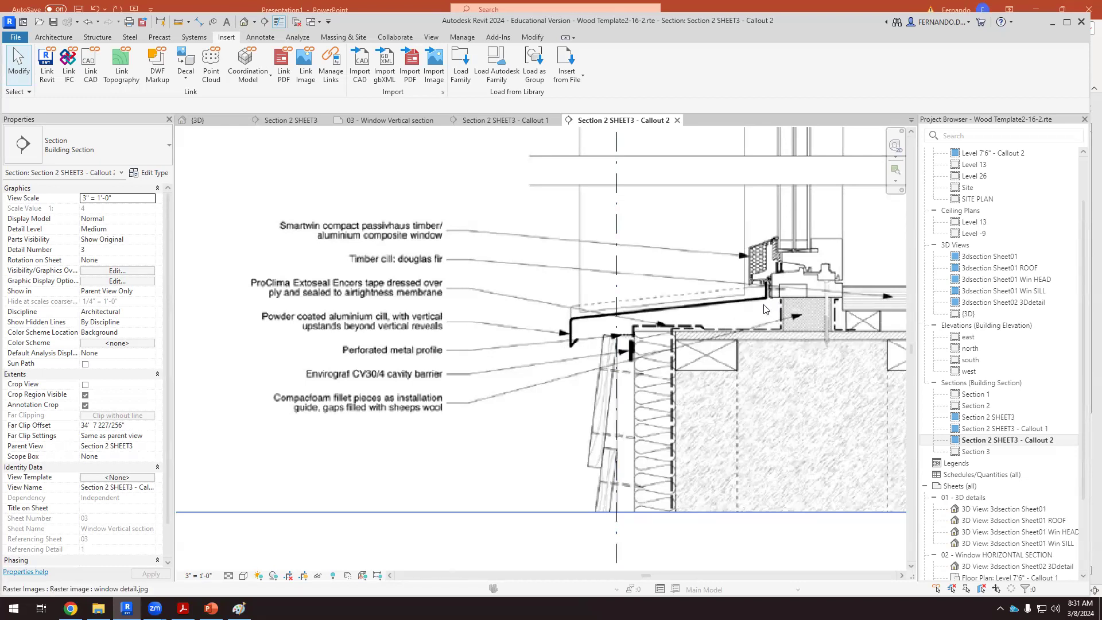
scroll(757, 296, down, 2)
scroll(577, 364, up, 2)
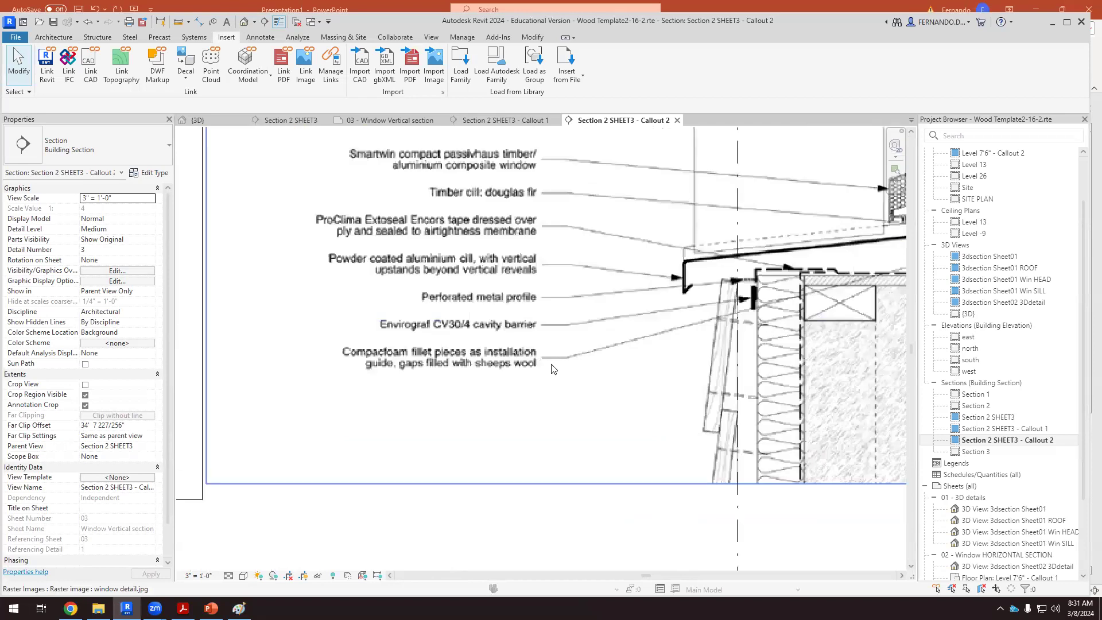
scroll(388, 364, up, 2)
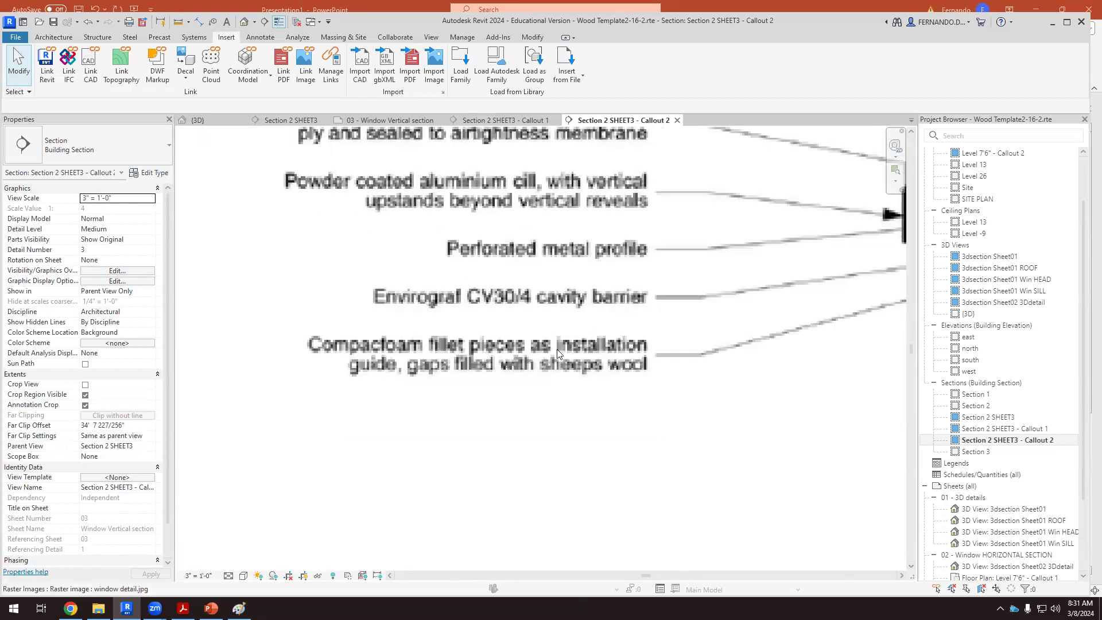
scroll(563, 348, down, 2)
scroll(569, 348, down, 3)
scroll(365, 324, up, 3)
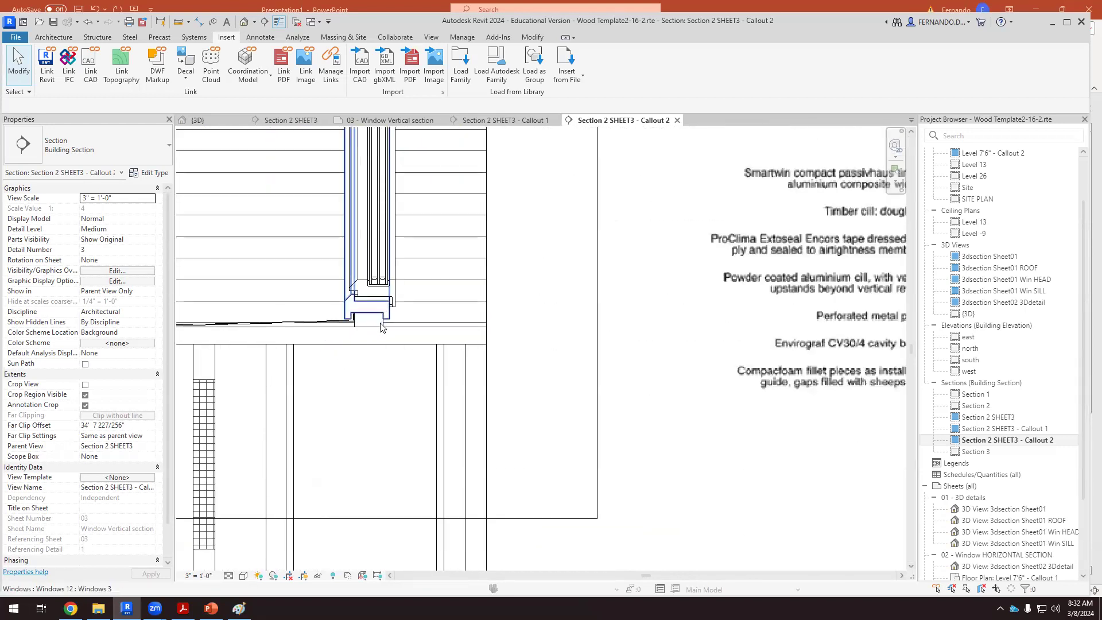
Inspect the block under the window and the window frame in the section, comparing them with the frame and cill in the reference image
scroll(376, 322, up, 2)
click(371, 323)
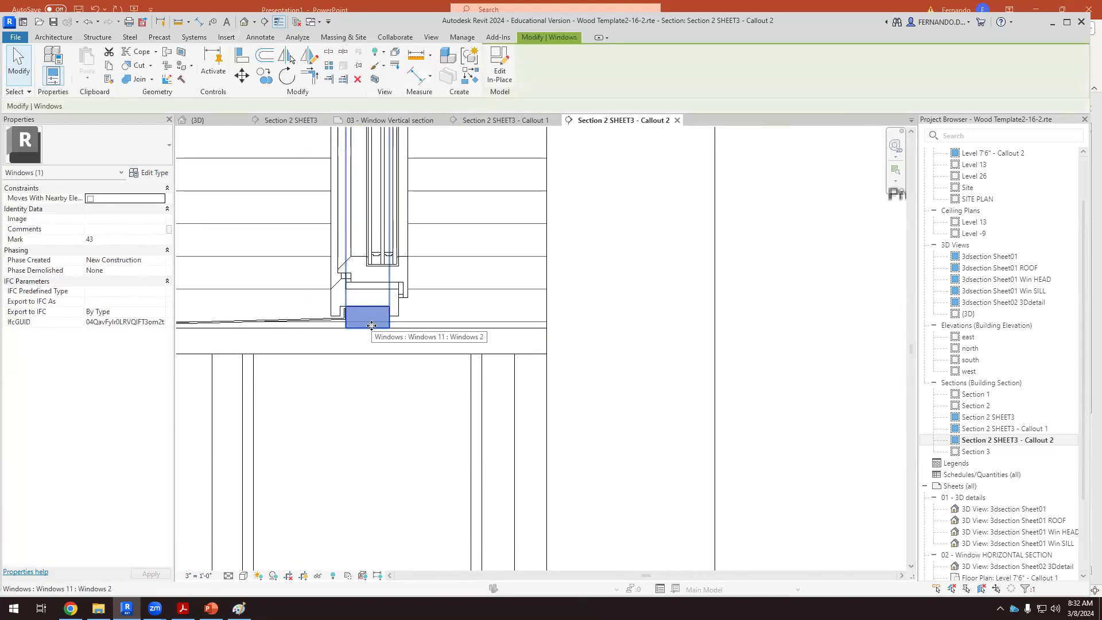
click(398, 310)
scroll(291, 300, down, 4)
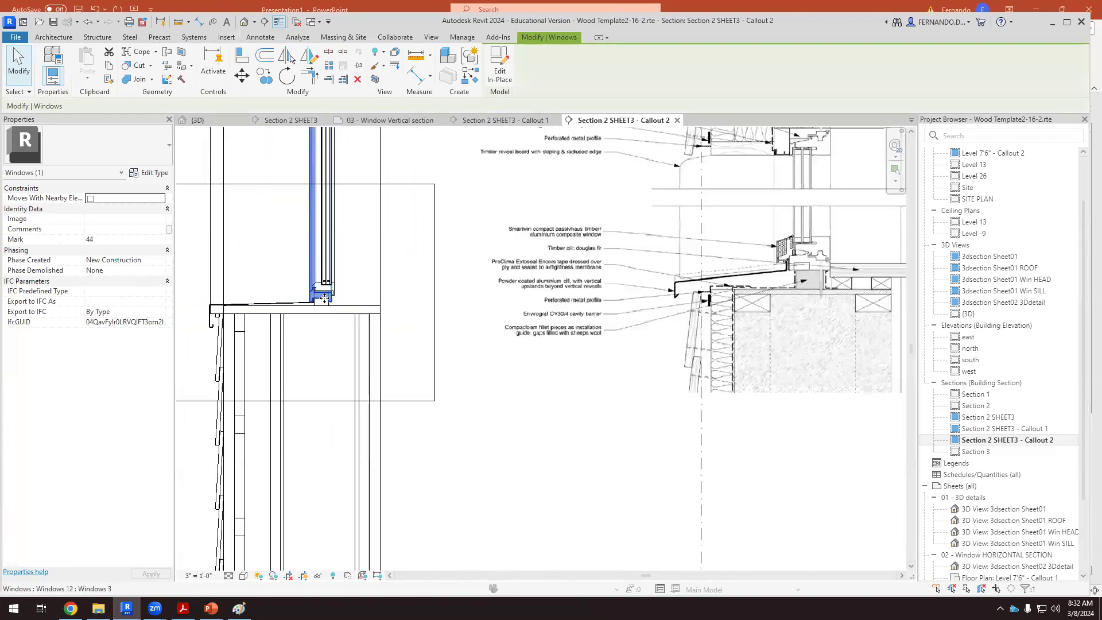
scroll(736, 279, up, 5)
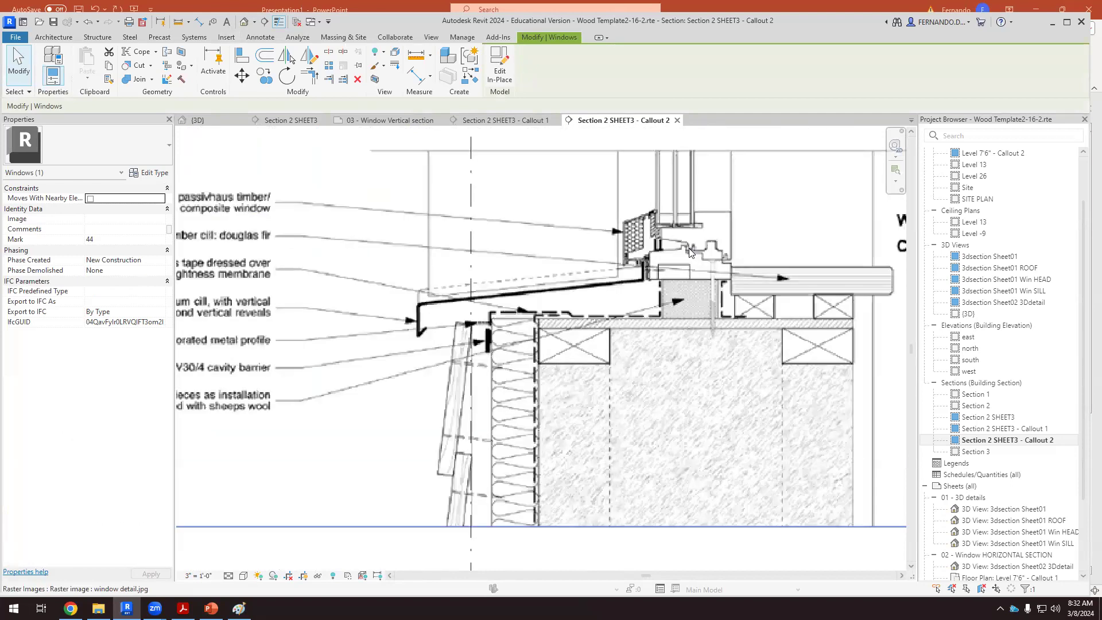
scroll(722, 240, up, 3)
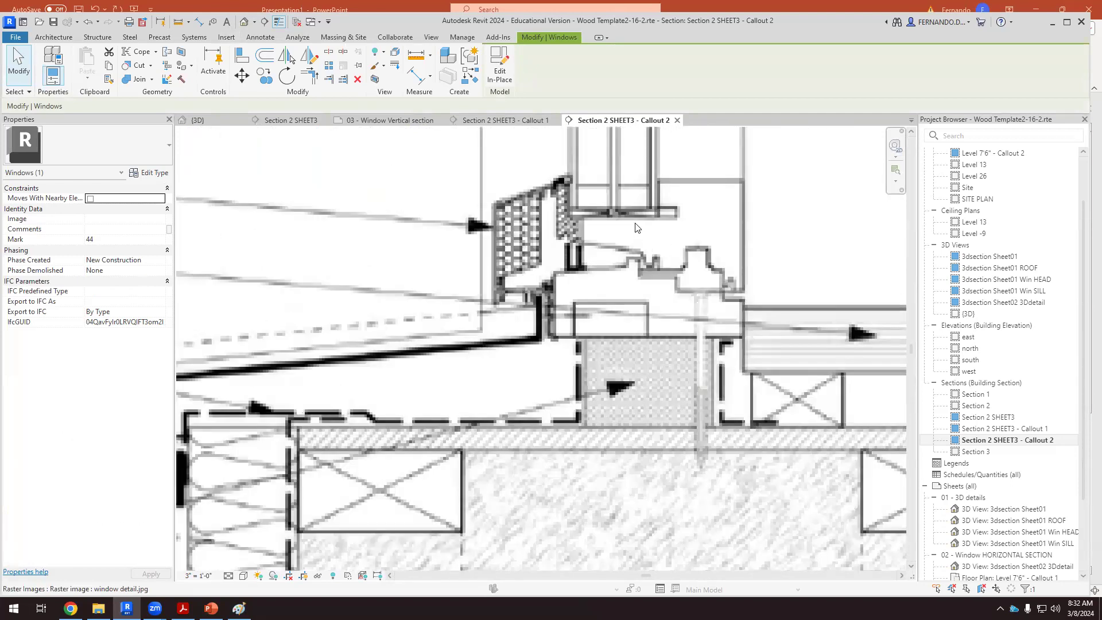
scroll(635, 227, down, 1)
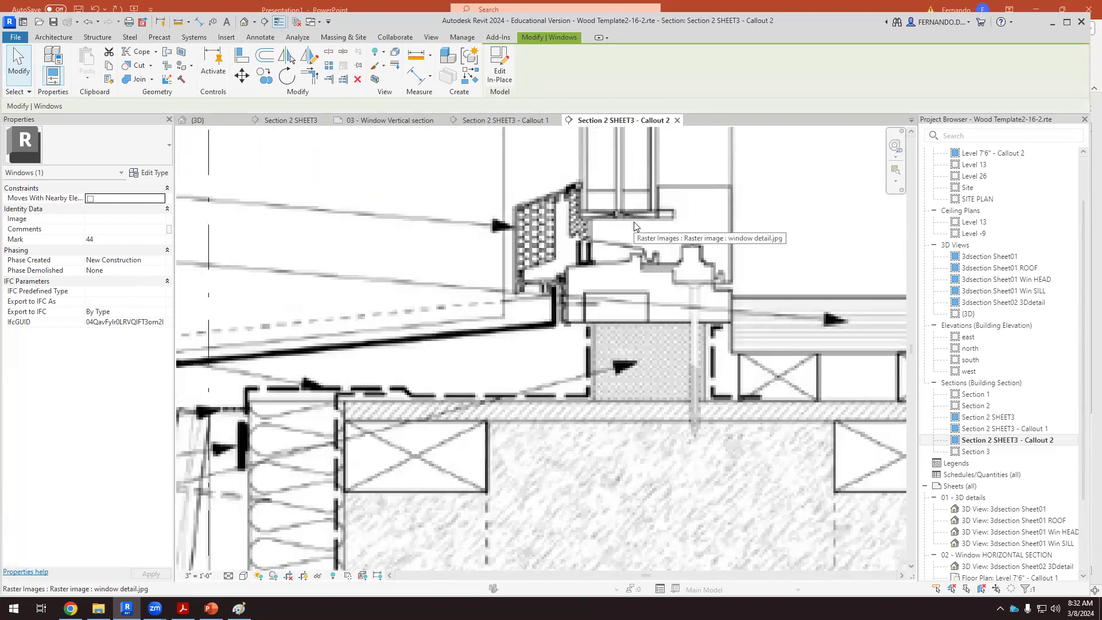
scroll(634, 225, down, 4)
scroll(626, 204, up, 5)
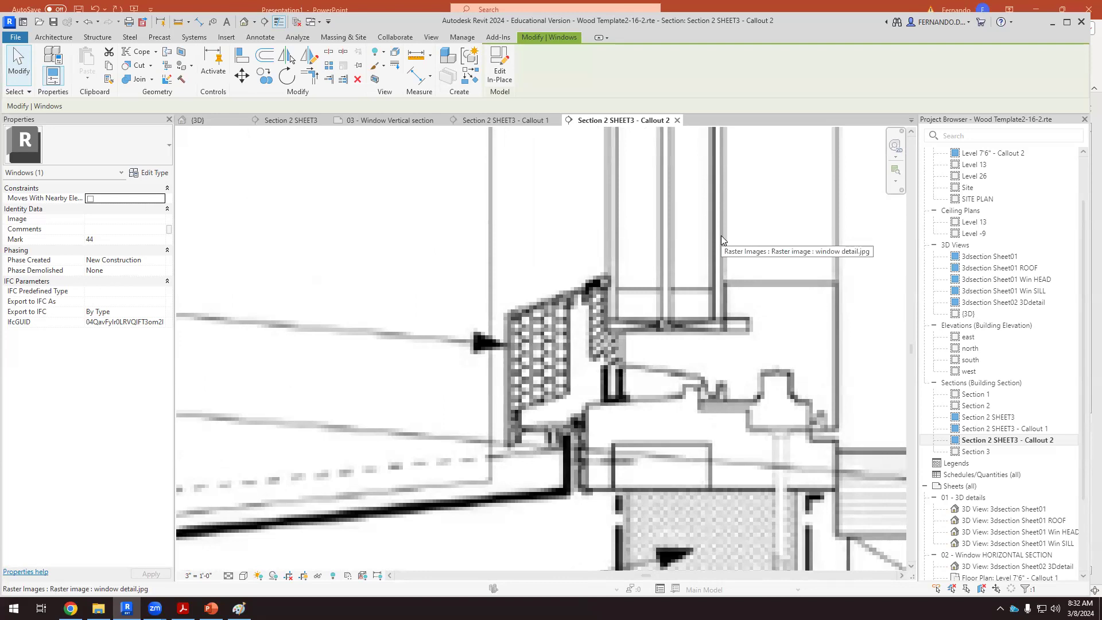
scroll(529, 209, down, 6)
scroll(460, 249, down, 2)
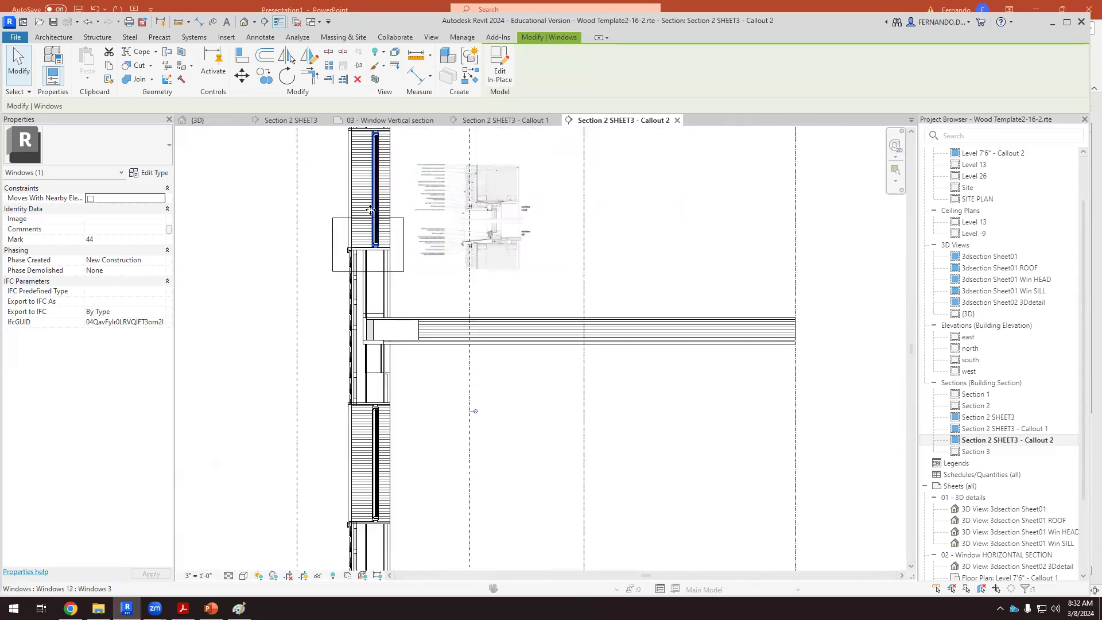
scroll(366, 232, up, 5)
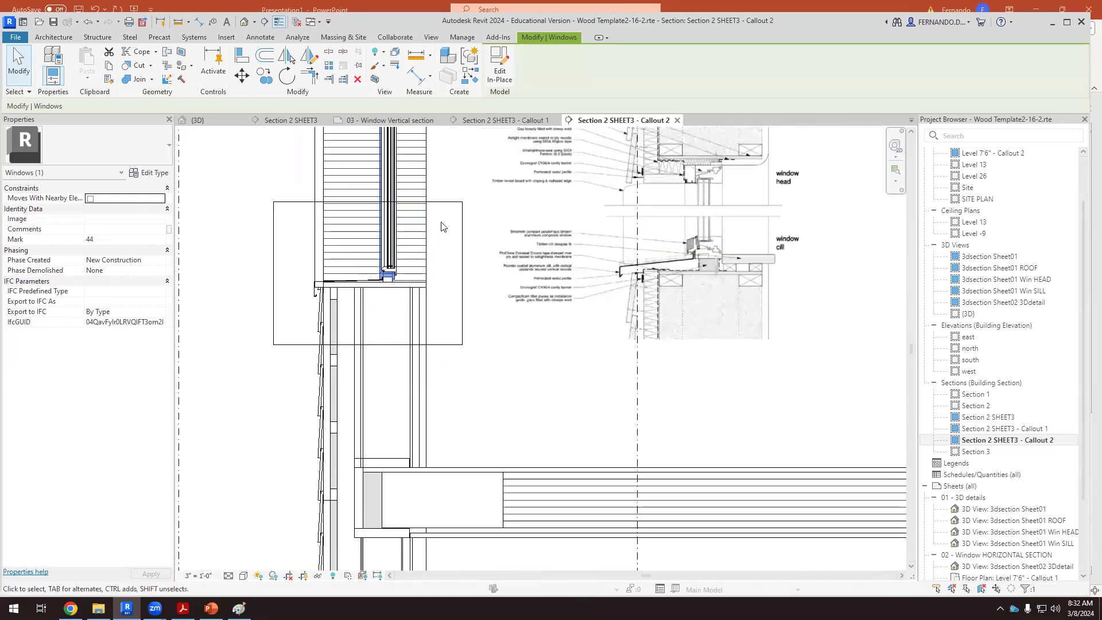
click(462, 177)
click(732, 398)
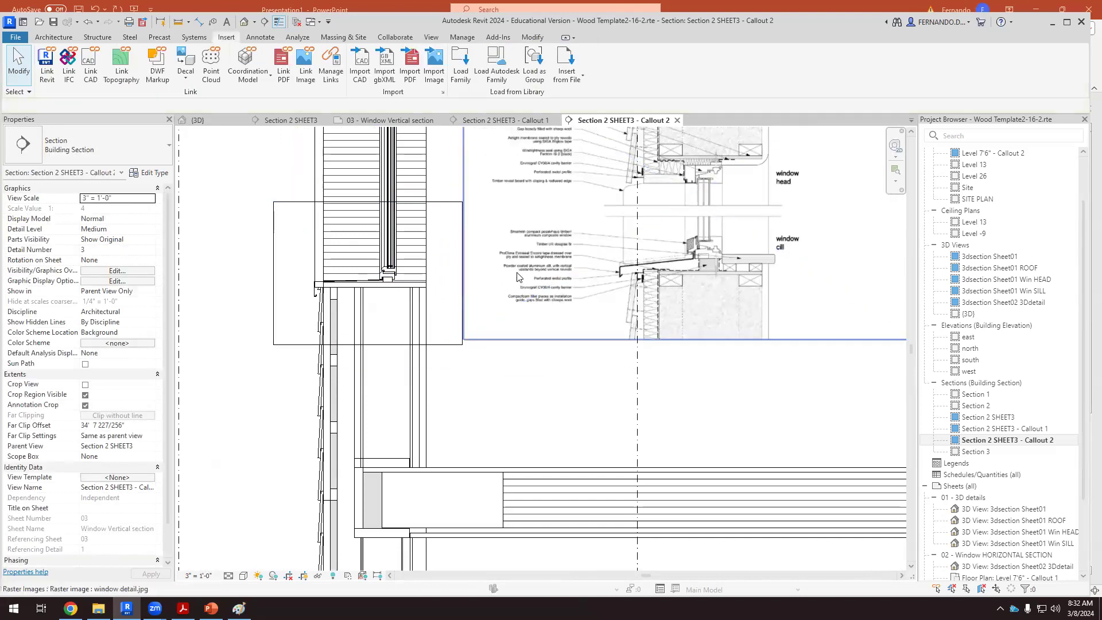
Try hiding the foreground and background surface patterns of the hatched window reveal in this view, and reset its graphic overrides
scroll(429, 230, up, 2)
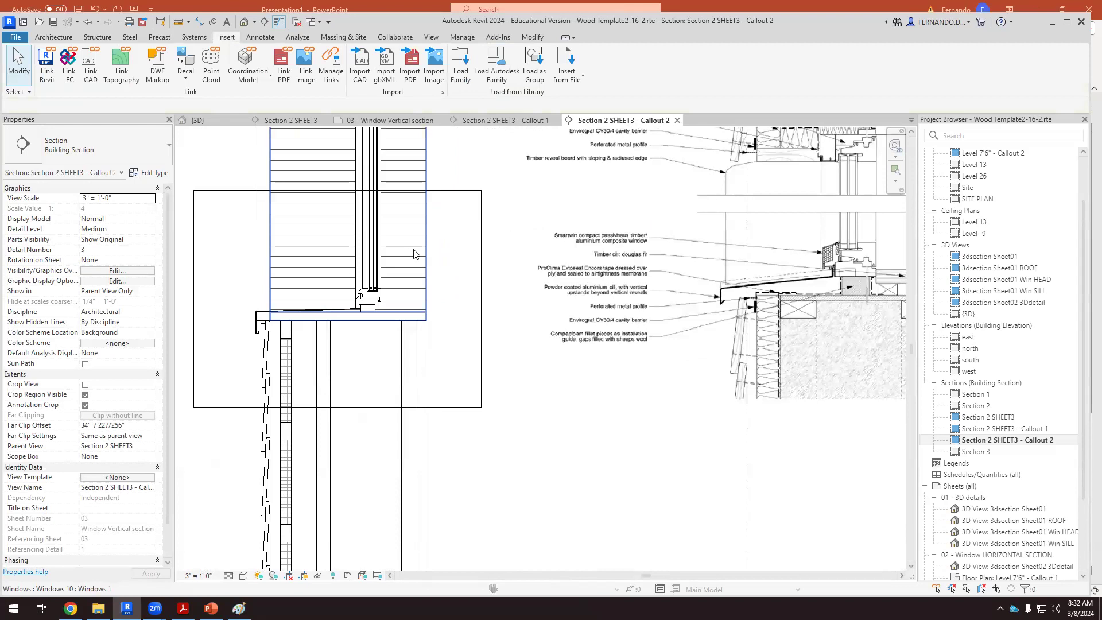
click(424, 252)
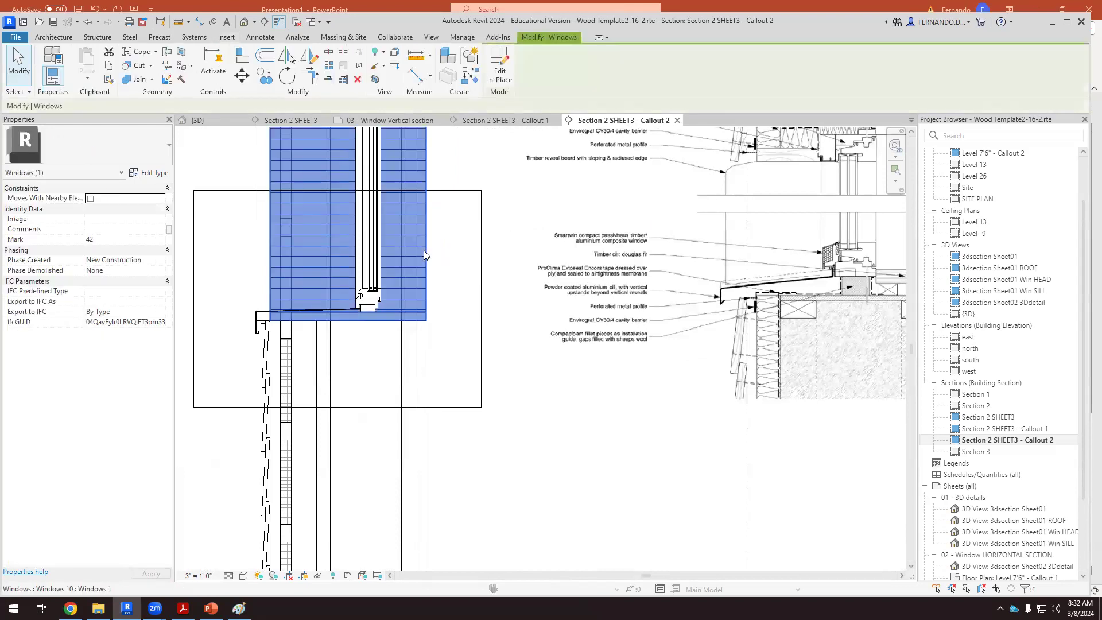
right_click(423, 249)
mouse_move(525, 367)
click(597, 372)
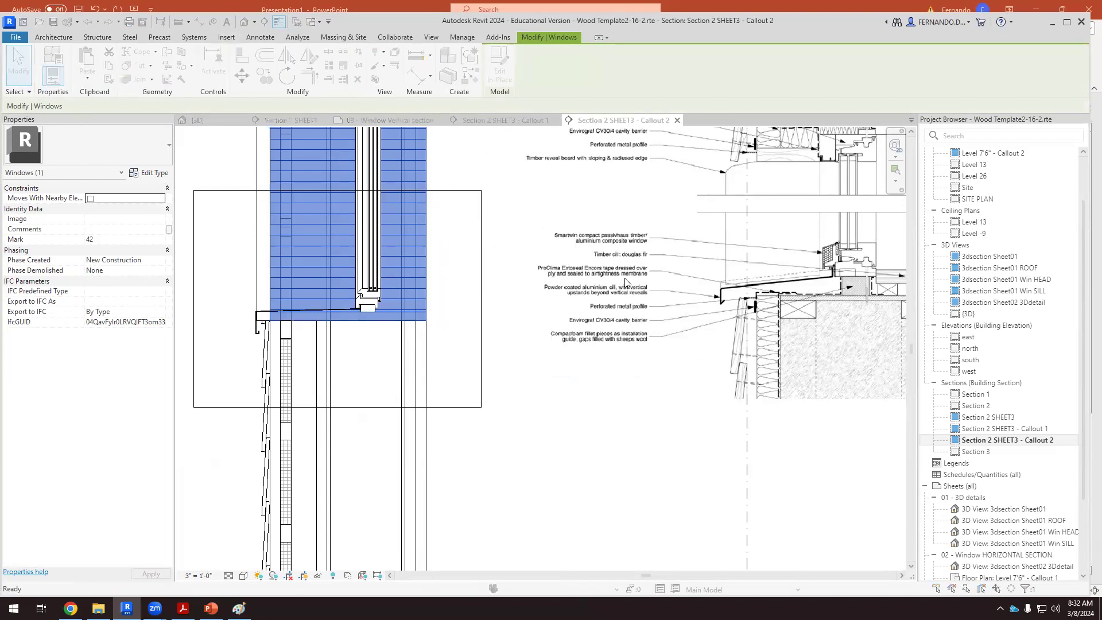
click(659, 192)
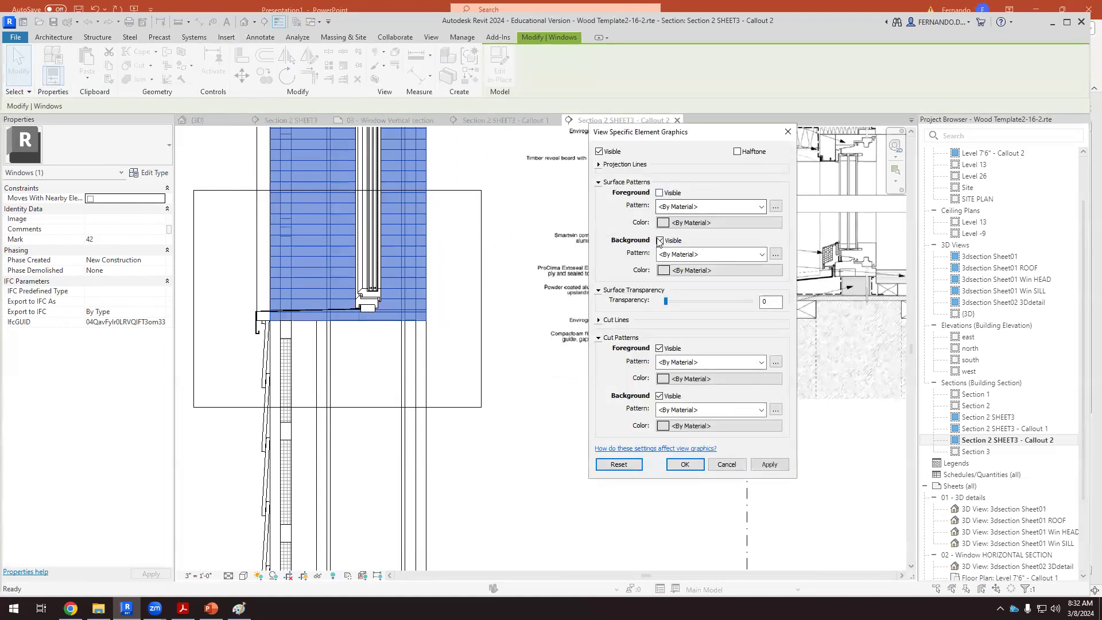
click(660, 241)
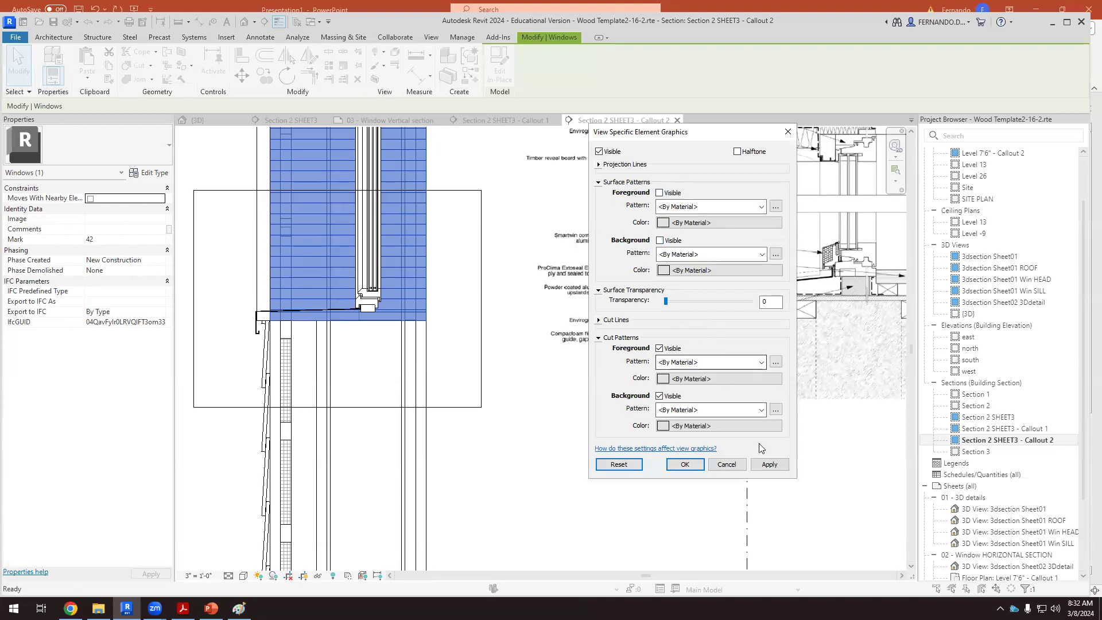
click(769, 464)
click(619, 464)
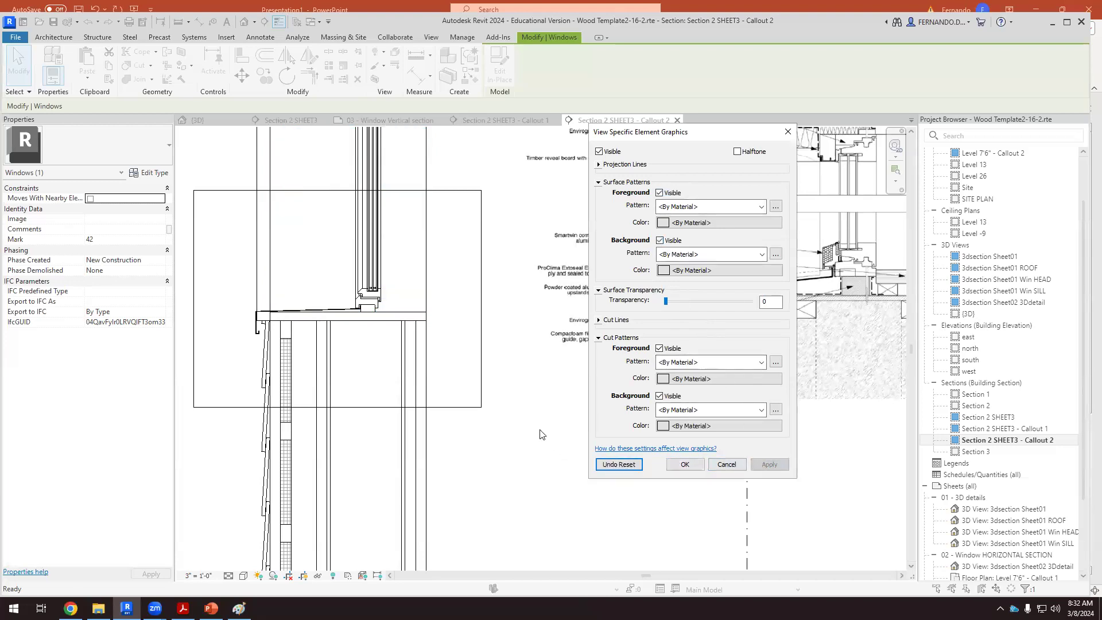
click(691, 464)
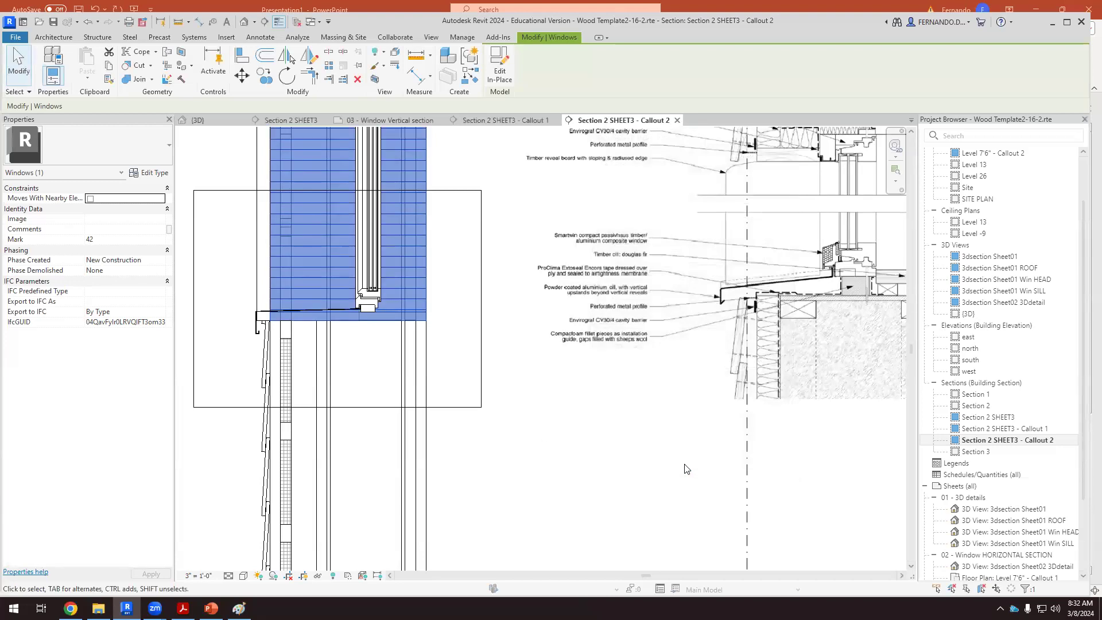
click(546, 468)
scroll(384, 417, down, 2)
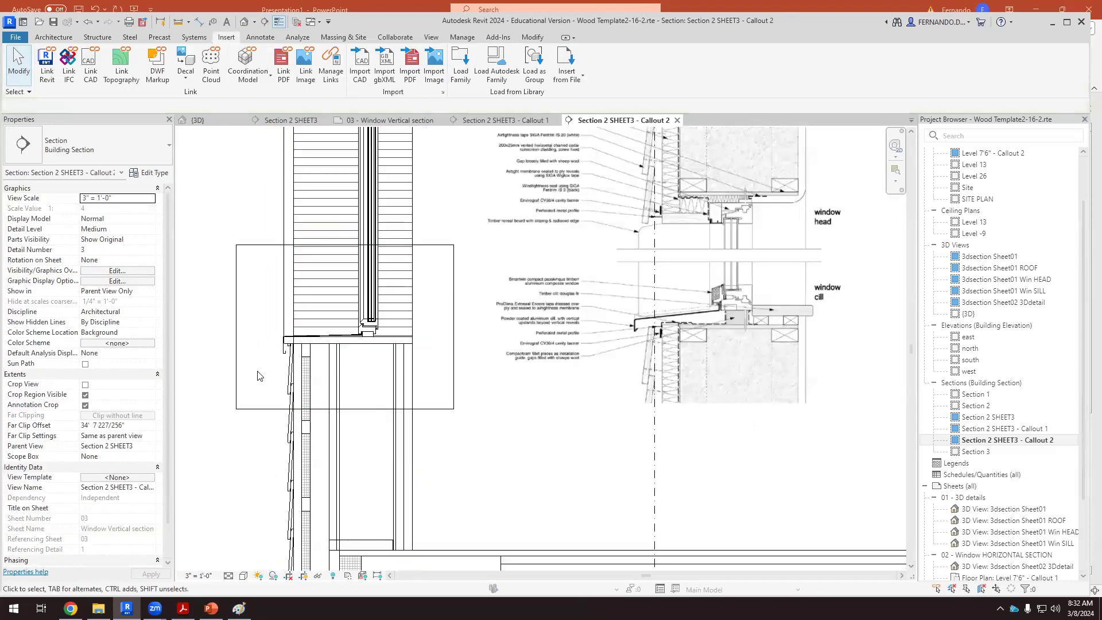
Examine the batten block under the sill and compare it with the timber piece beneath the cill in the reference image
scroll(259, 375, up, 7)
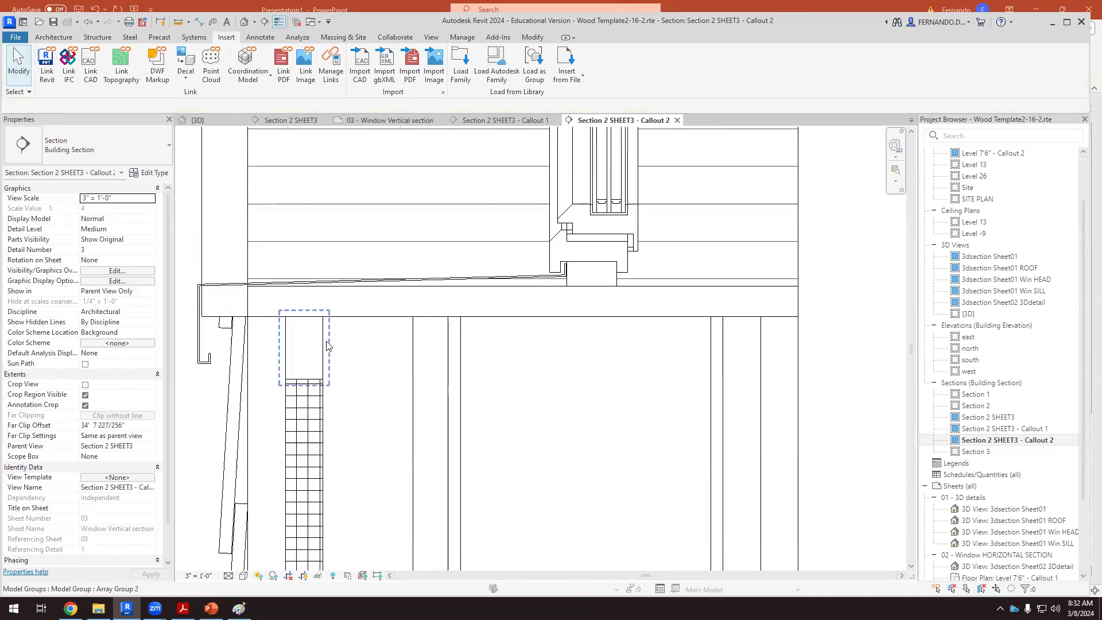
click(324, 345)
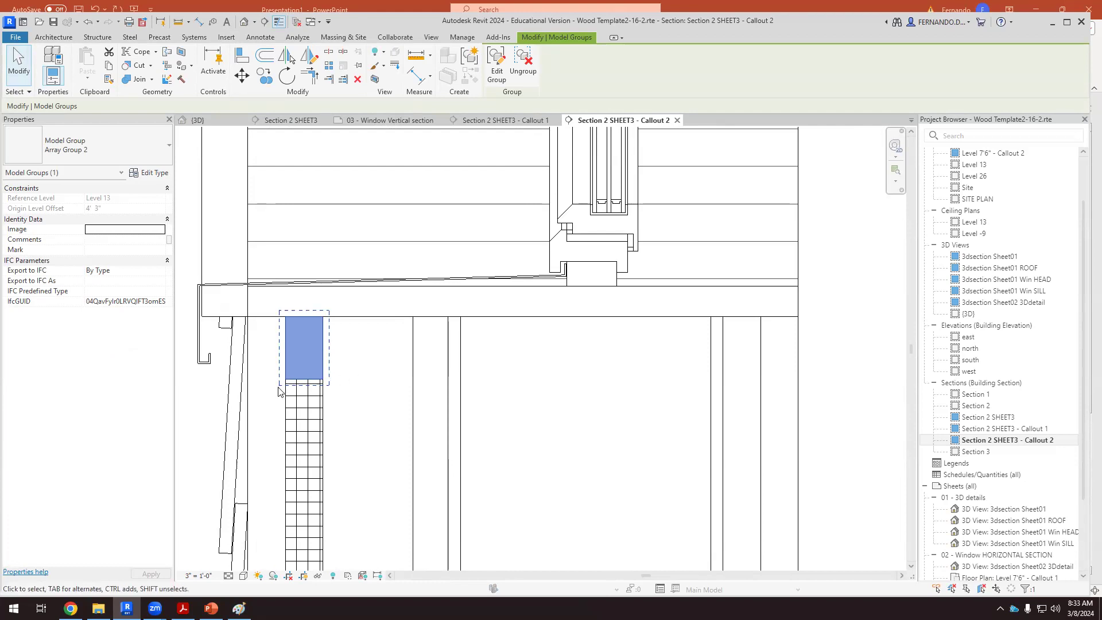
click(362, 363)
scroll(339, 342, down, 4)
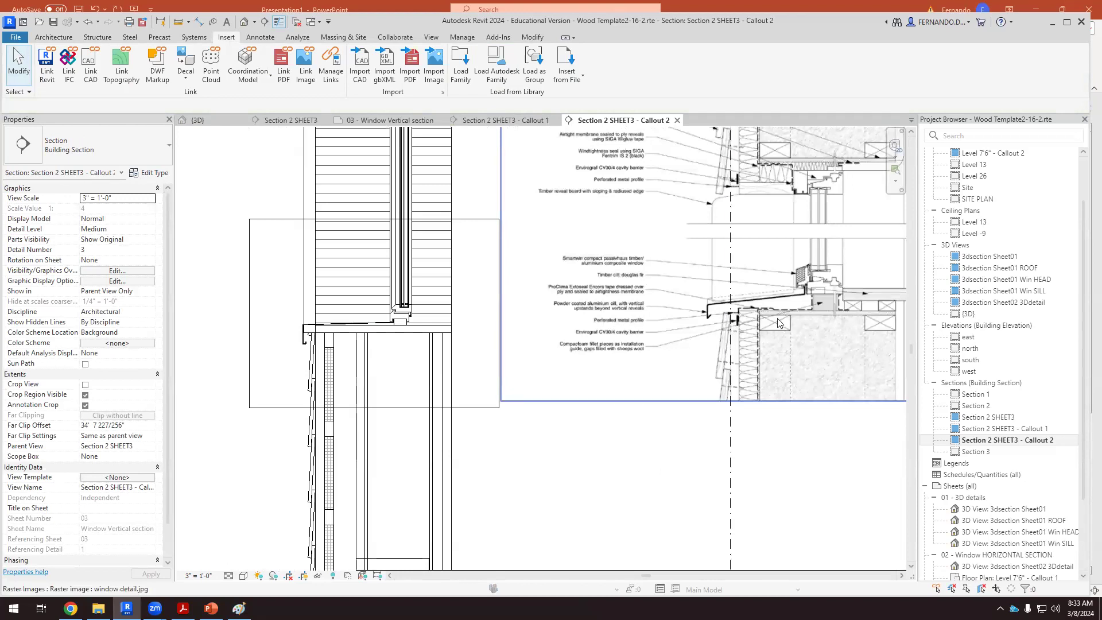
scroll(802, 310, up, 6)
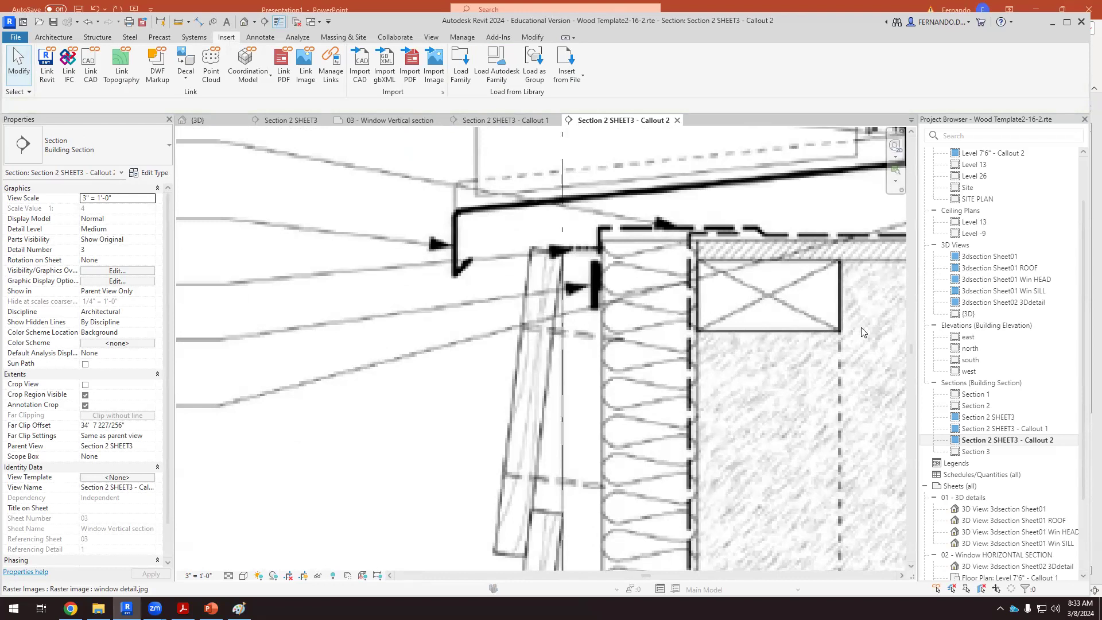
scroll(861, 332, down, 4)
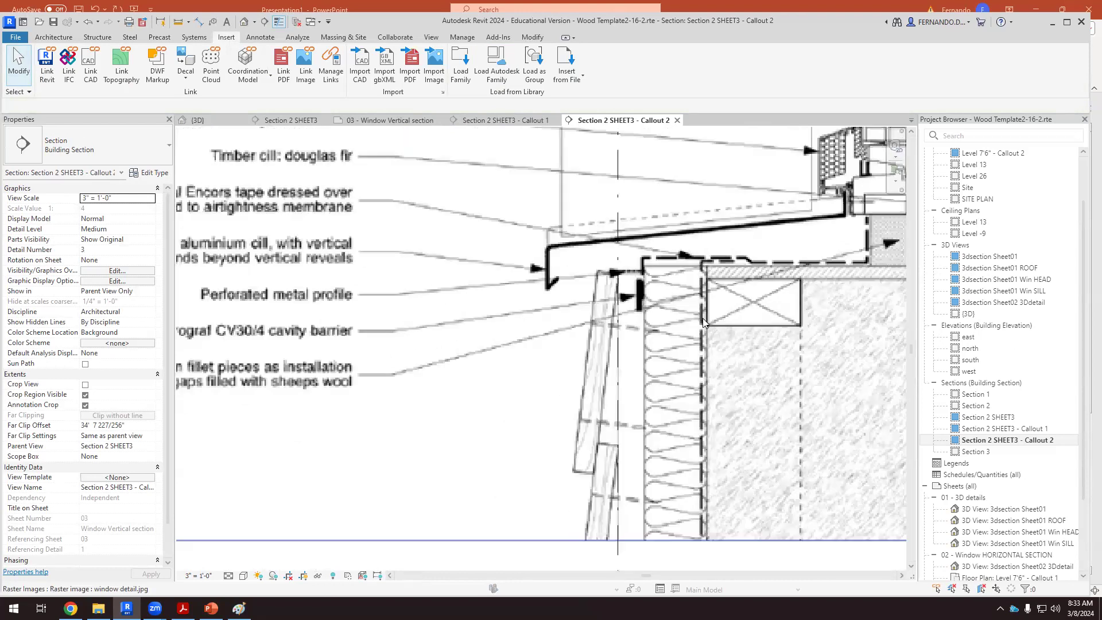
scroll(245, 333, up, 5)
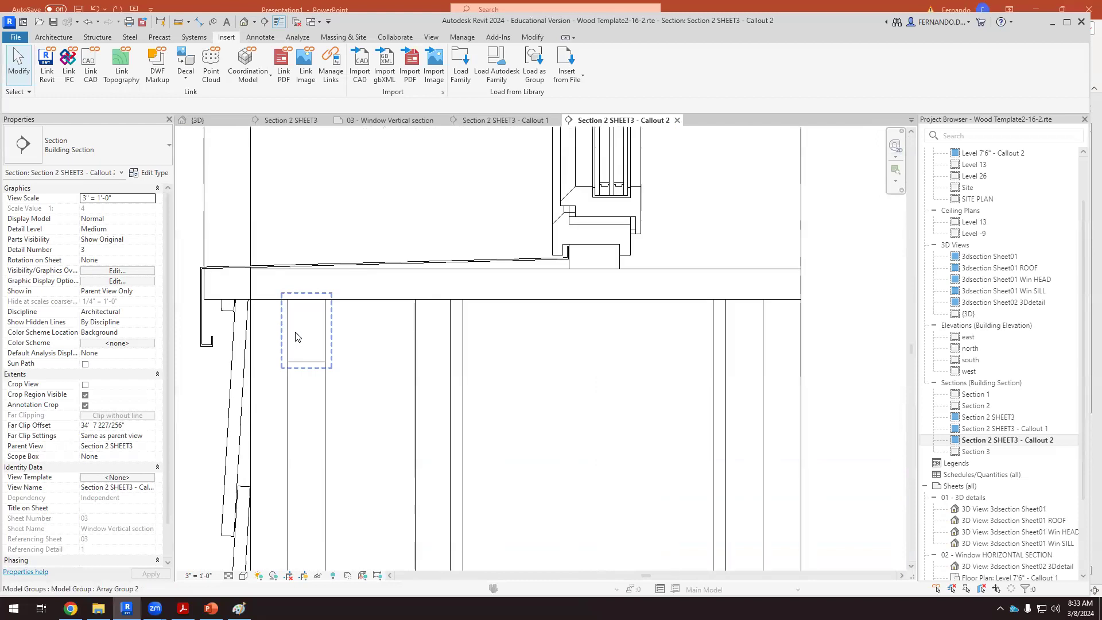
click(321, 332)
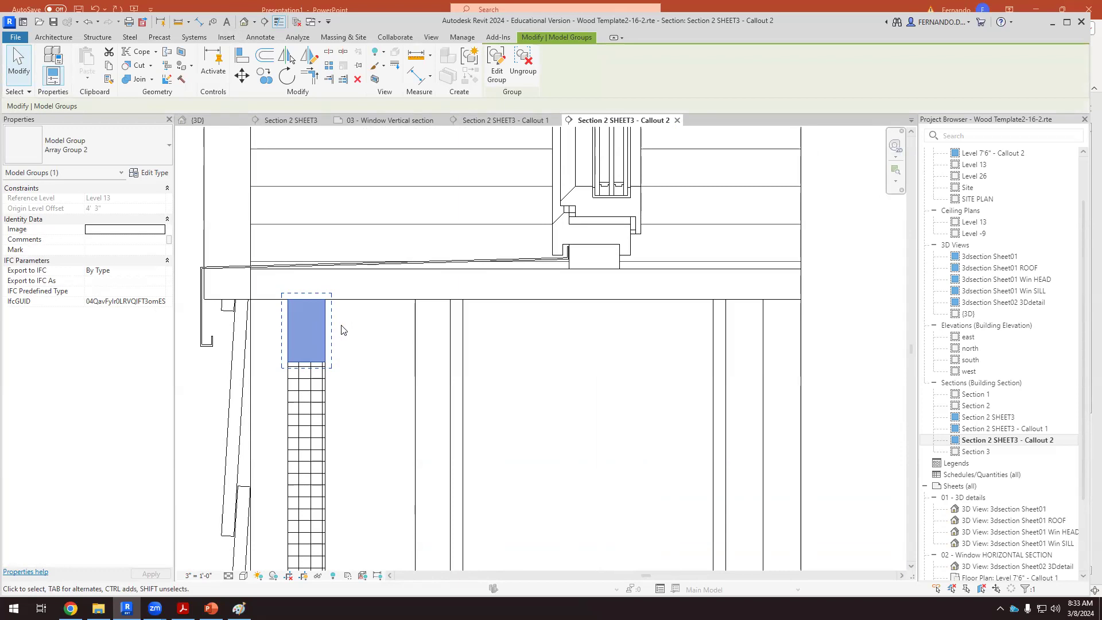
click(343, 329)
Override the category graphics of the batten block under the sill in this view, setting its cut foreground pattern to Wood - Finish
click(321, 332)
right_click(321, 332)
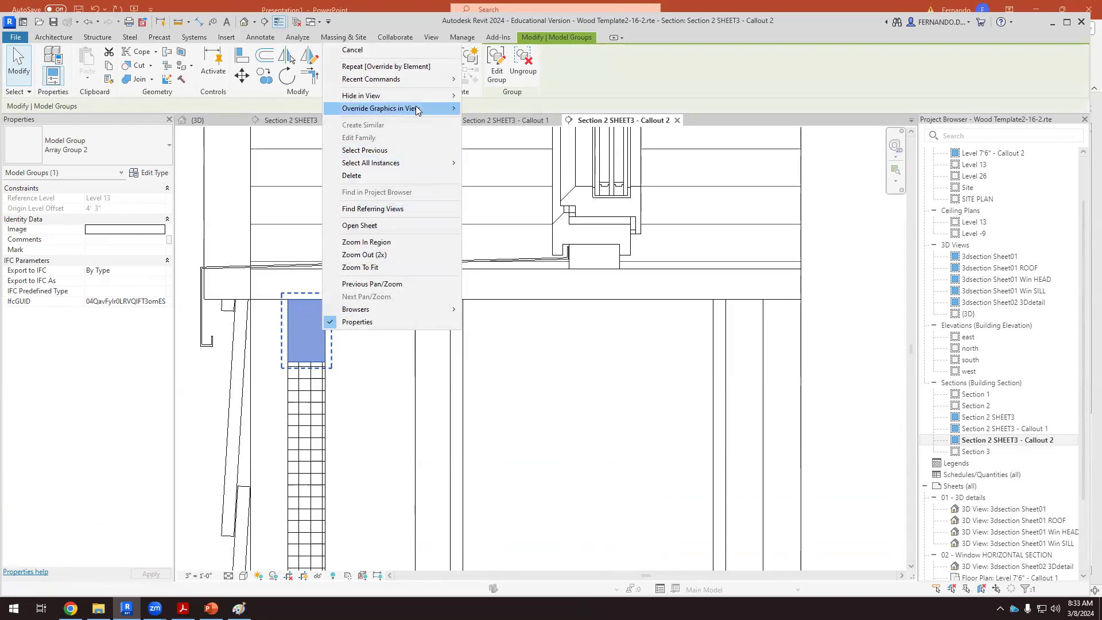
mouse_move(425, 109)
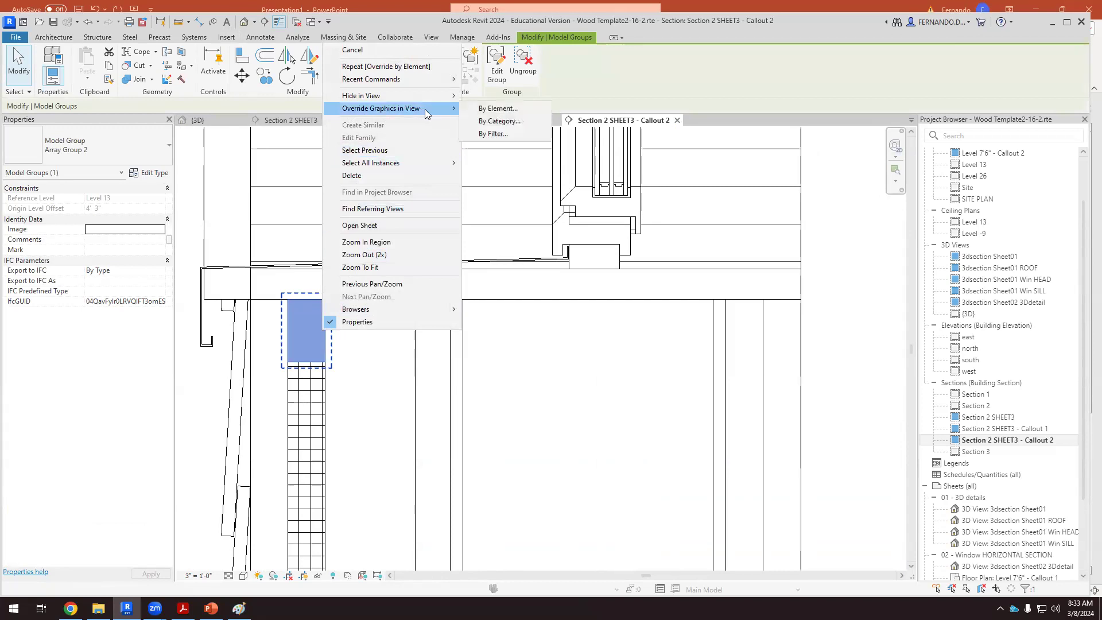
click(513, 123)
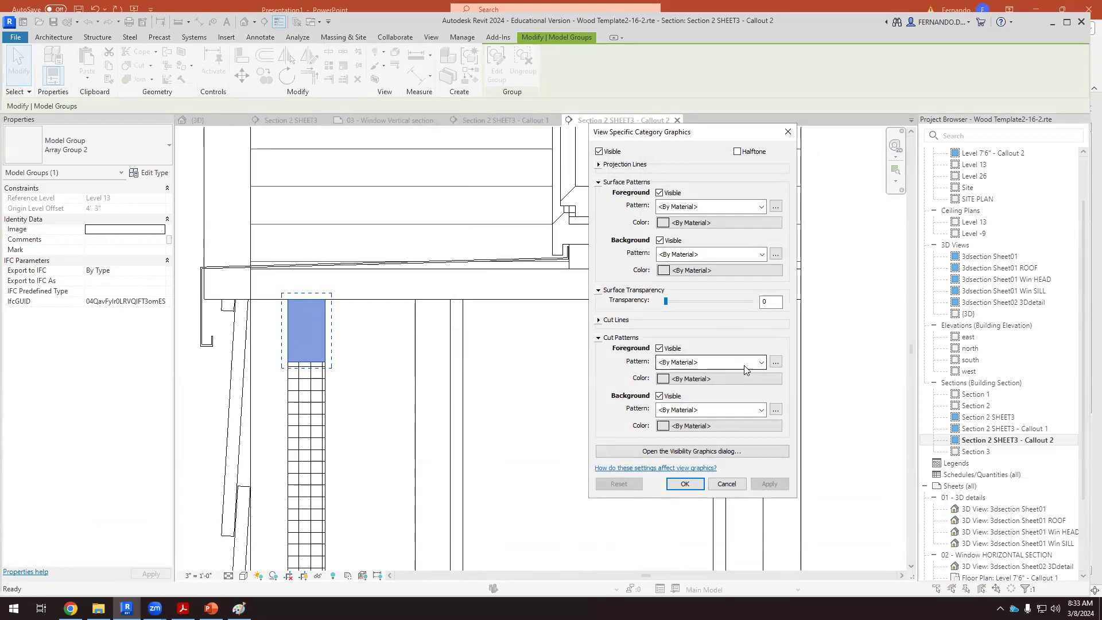
click(761, 362)
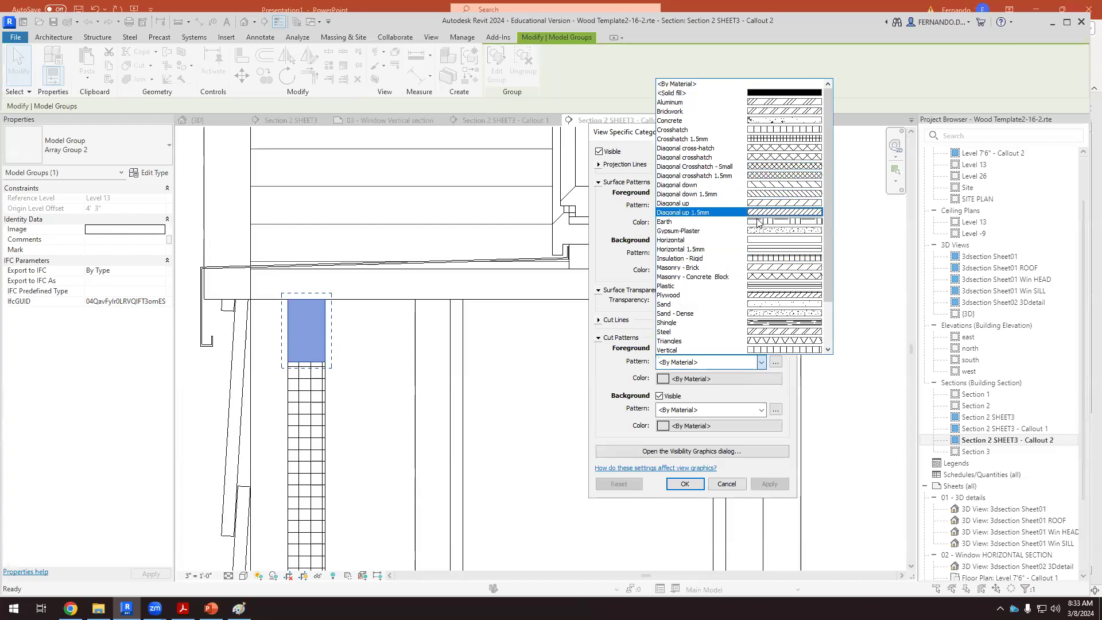
scroll(761, 224, down, 2)
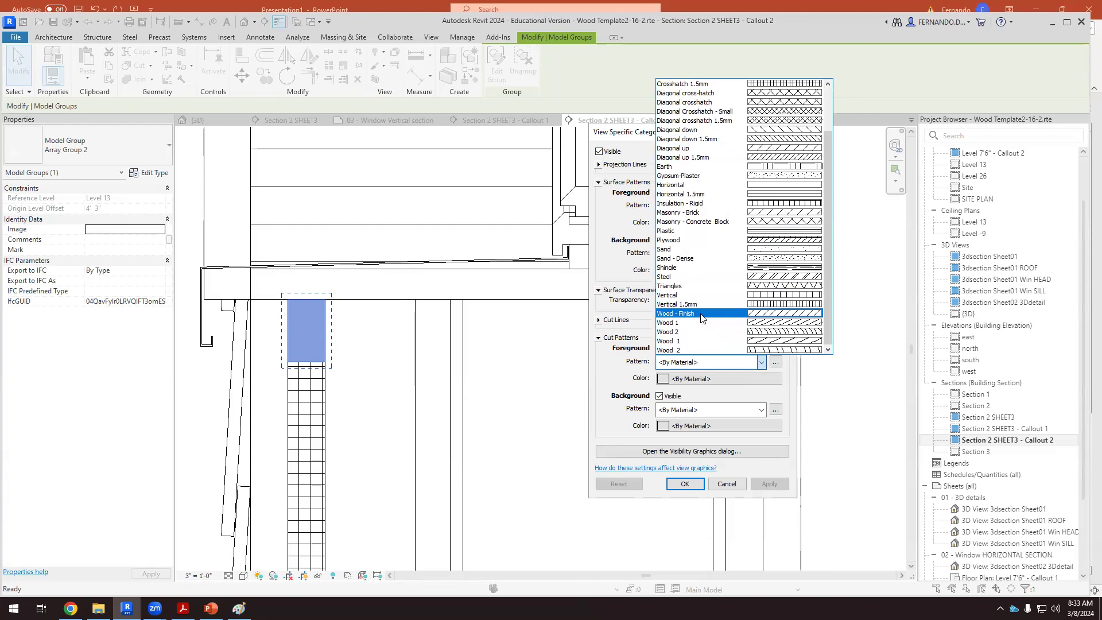
click(780, 316)
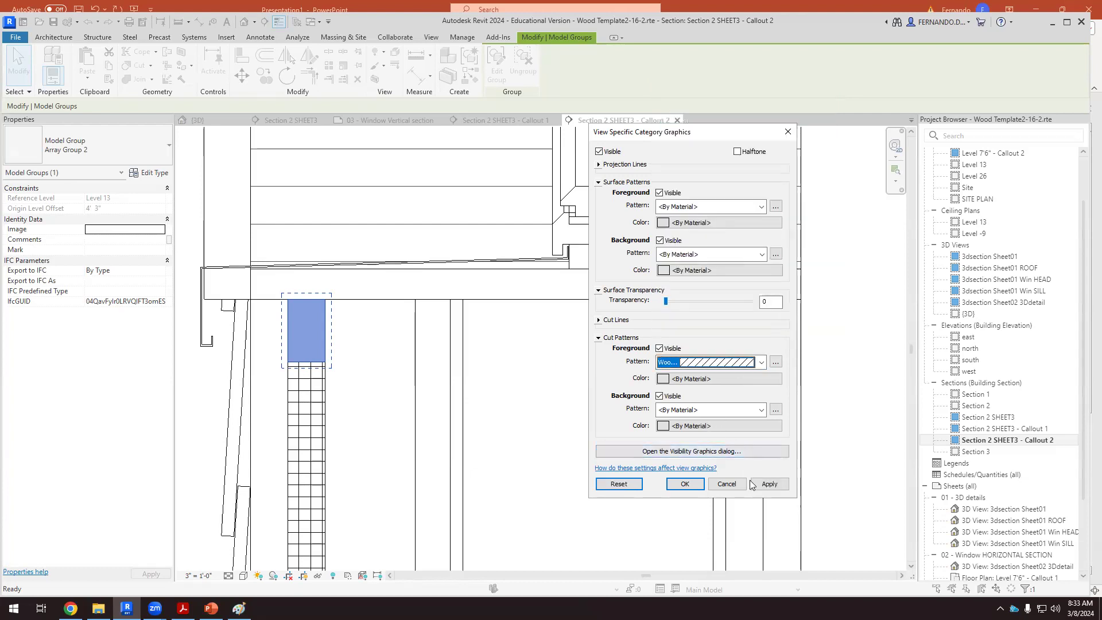
click(771, 485)
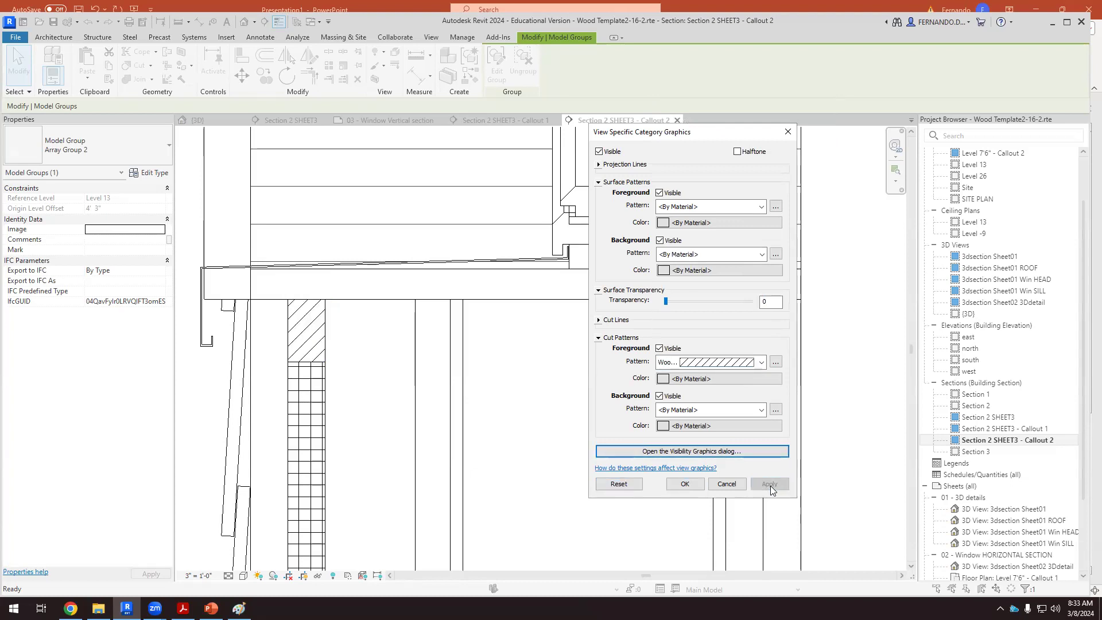
click(685, 484)
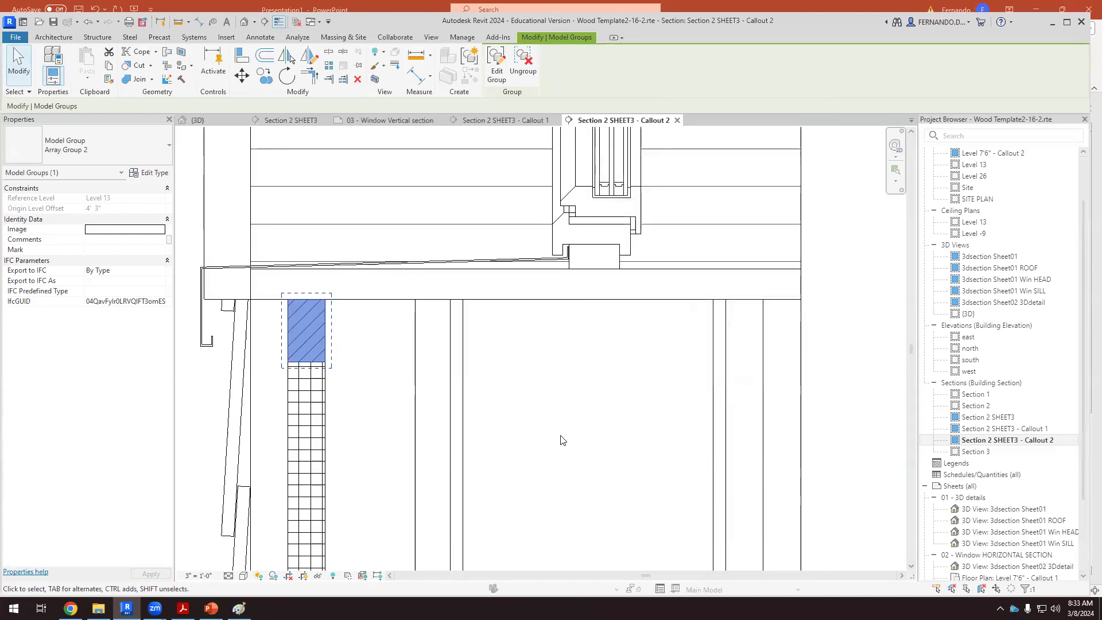
click(555, 441)
Inspect the hatching of the batten blocks and the adjoining wall layers below the sill in the section
scroll(343, 353, up, 3)
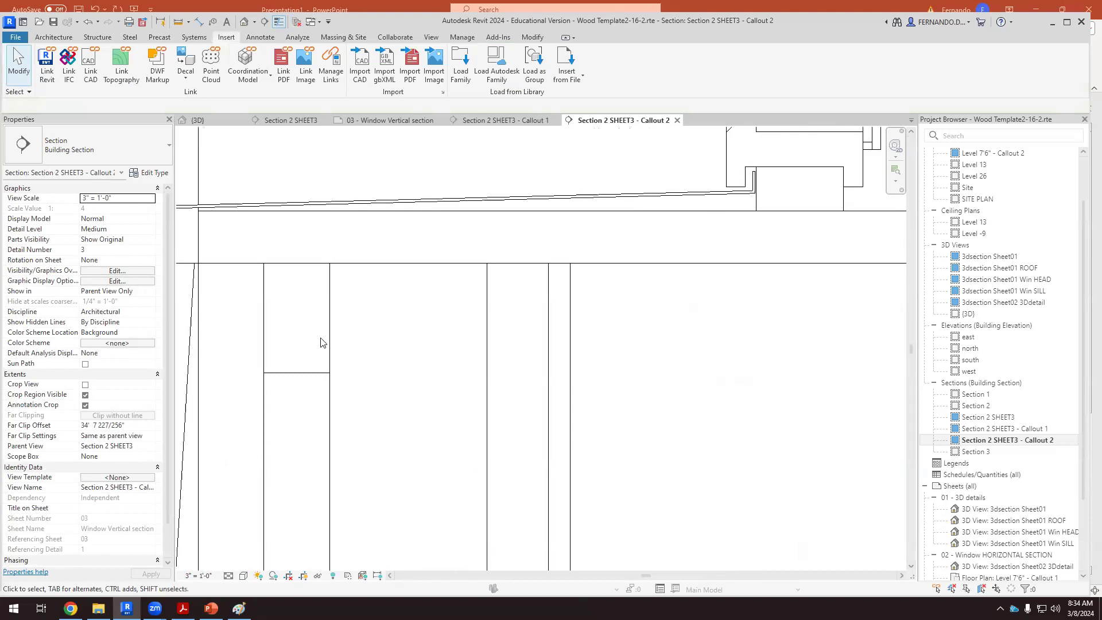
scroll(423, 353, down, 5)
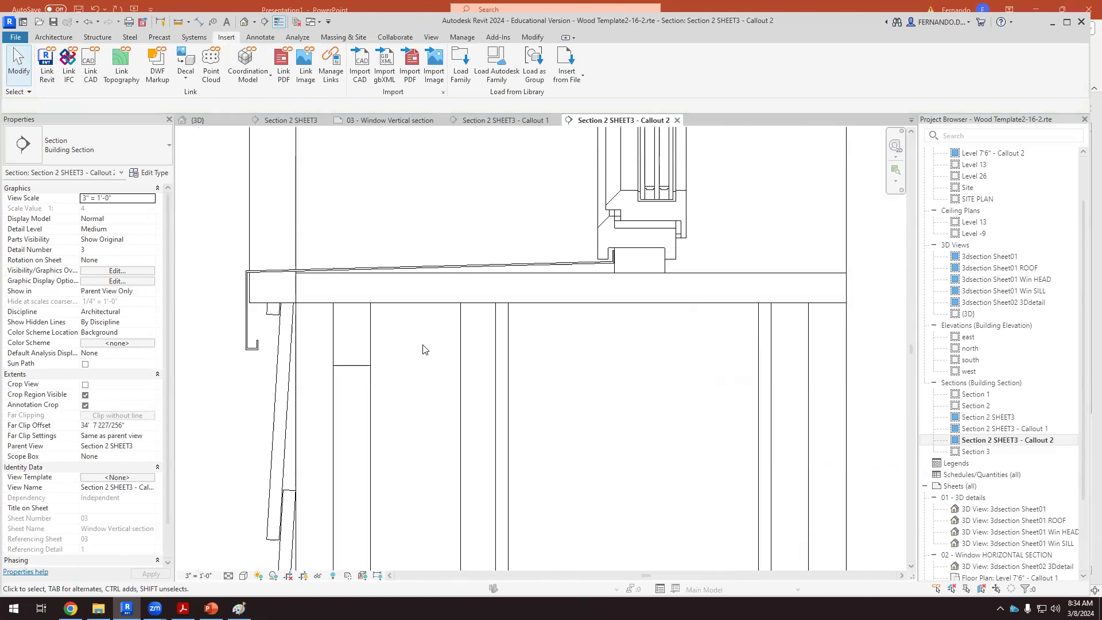
scroll(408, 437, up, 2)
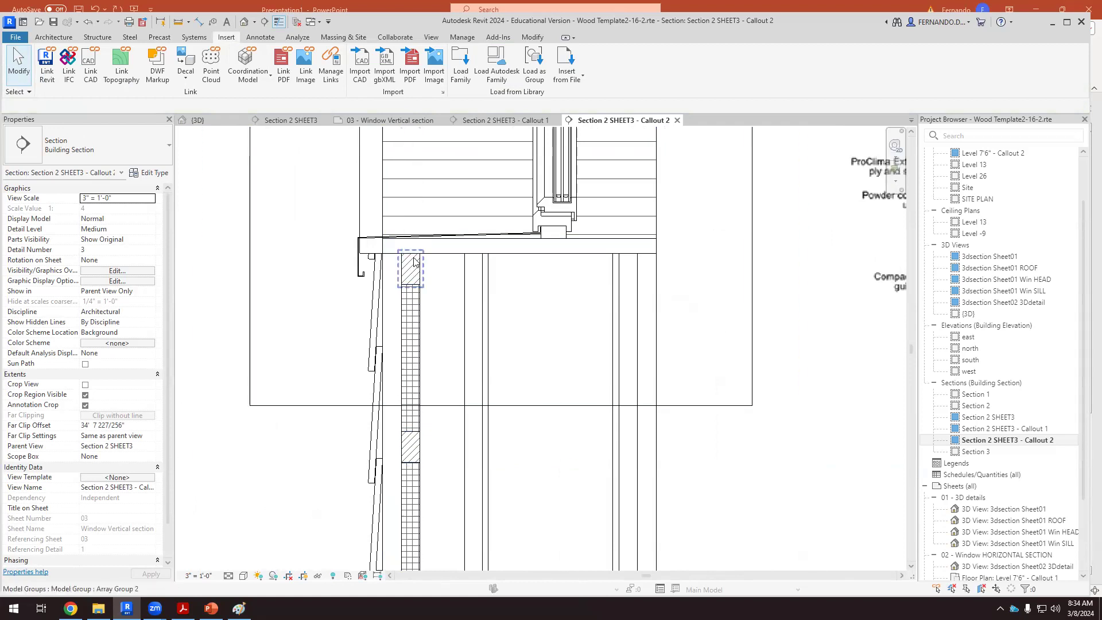
scroll(432, 318, up, 2)
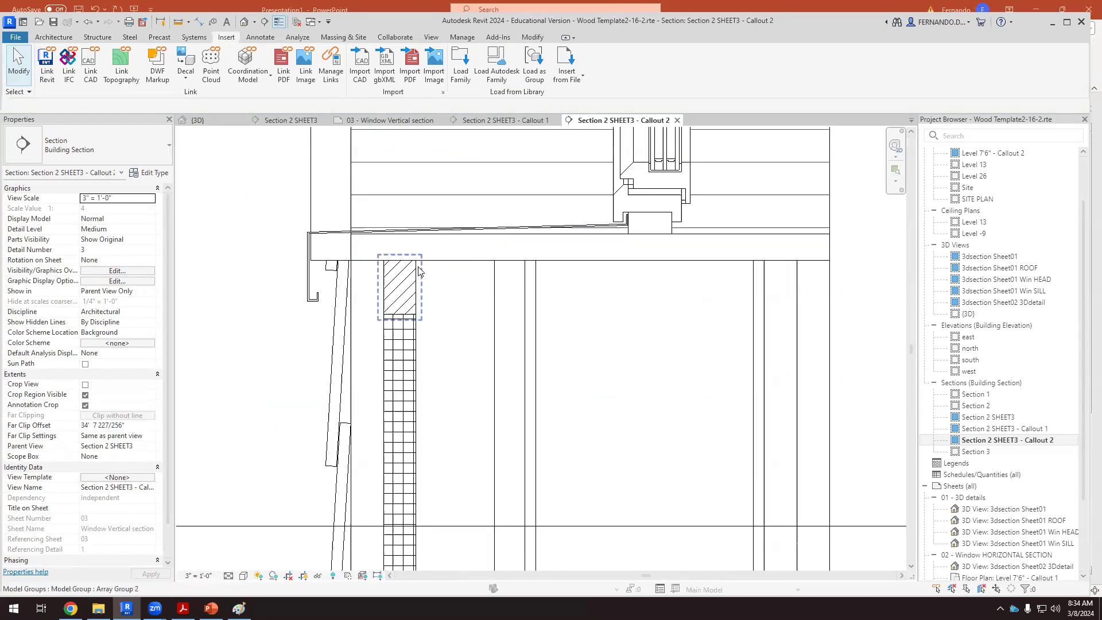
scroll(425, 313, up, 2)
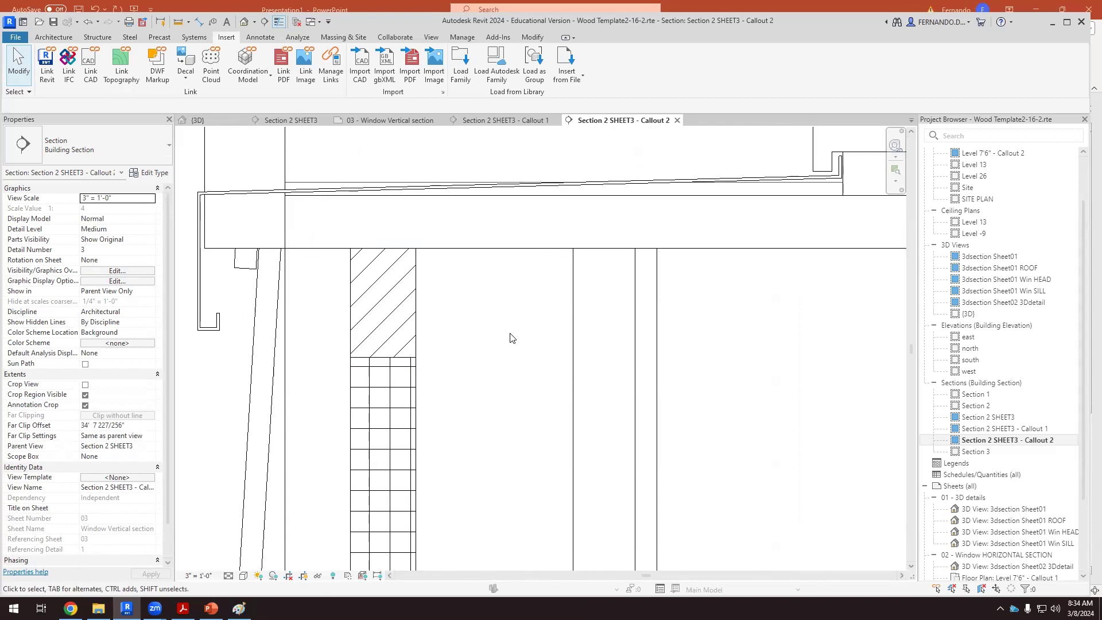
scroll(512, 323, down, 5)
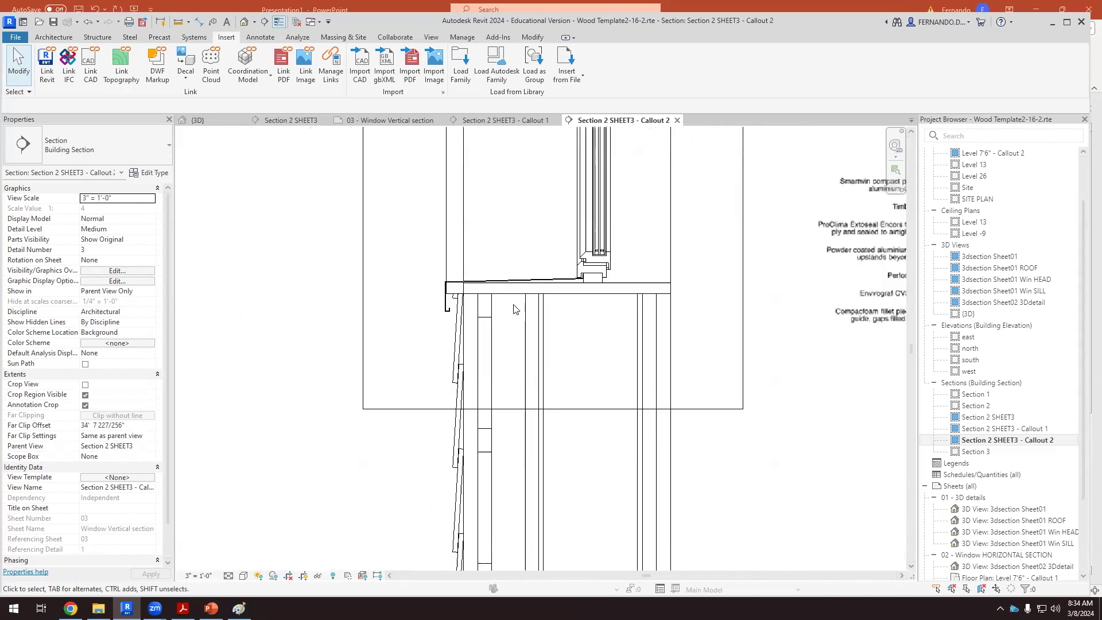
scroll(565, 336, up, 3)
click(369, 378)
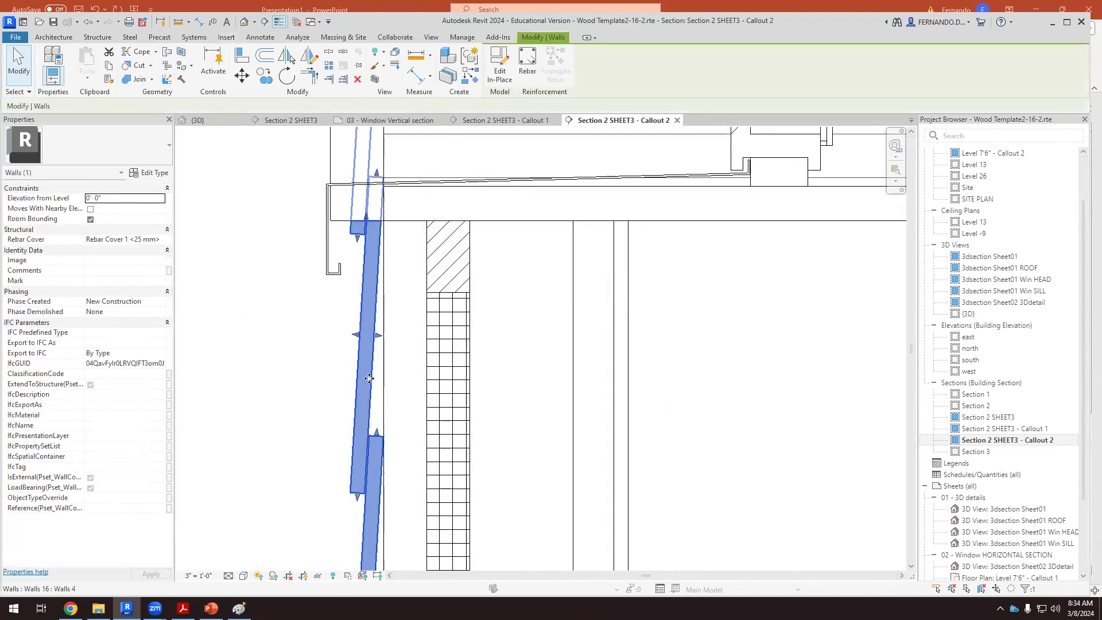
right_click(367, 379)
click(487, 175)
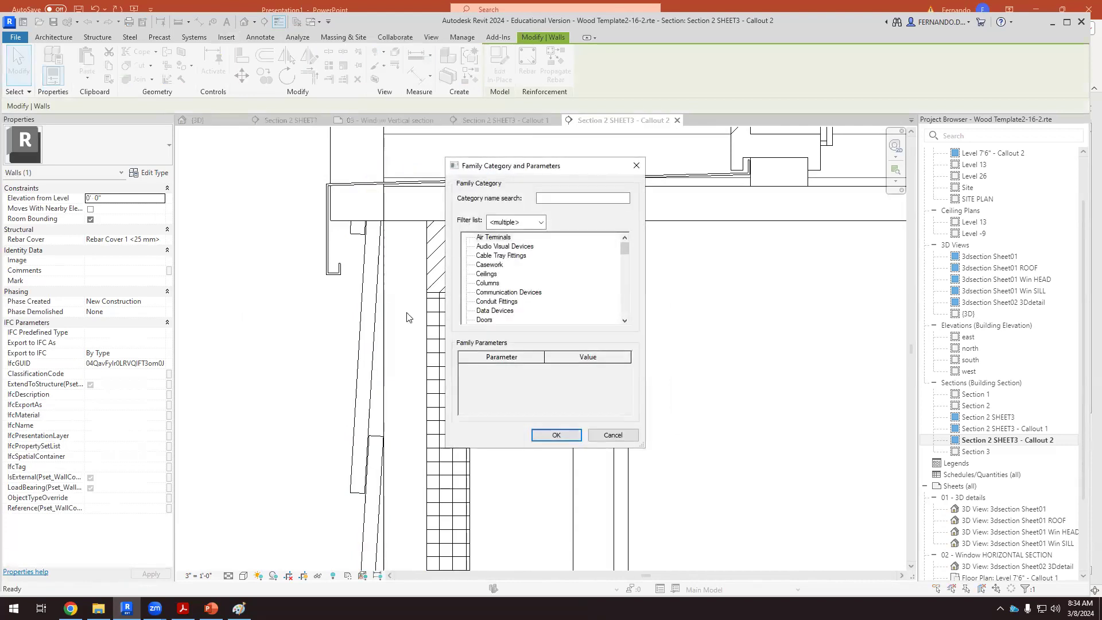
click(613, 434)
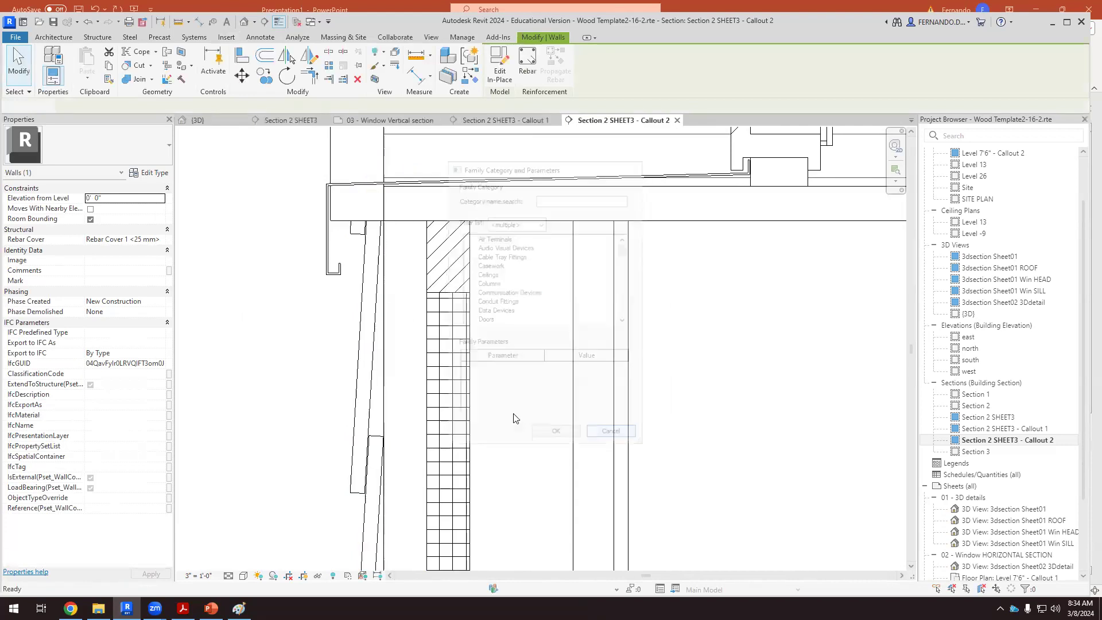
Override the category graphics of the sloped cladding boards in this view with a Wood - Finish cut foreground pattern, and check the wall layers
click(359, 379)
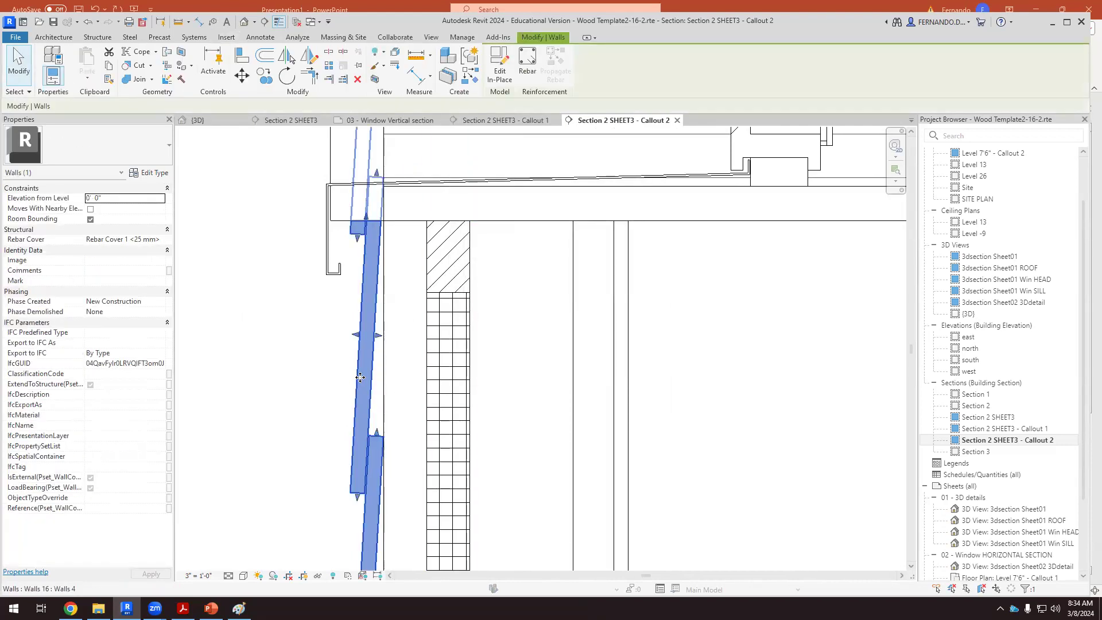
right_click(360, 377)
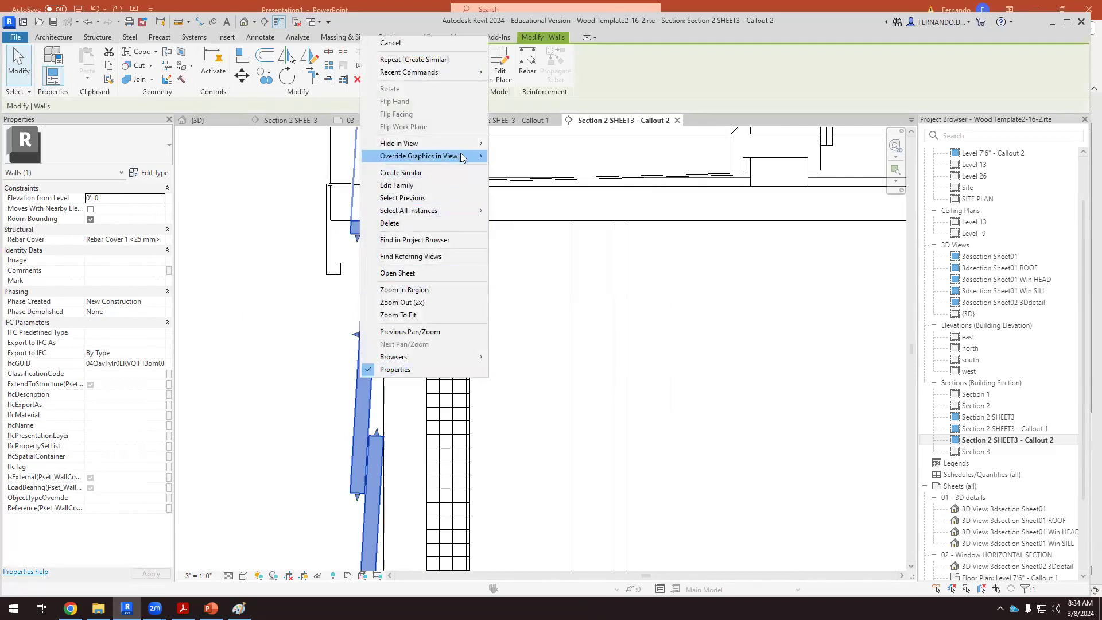
mouse_move(462, 156)
click(517, 169)
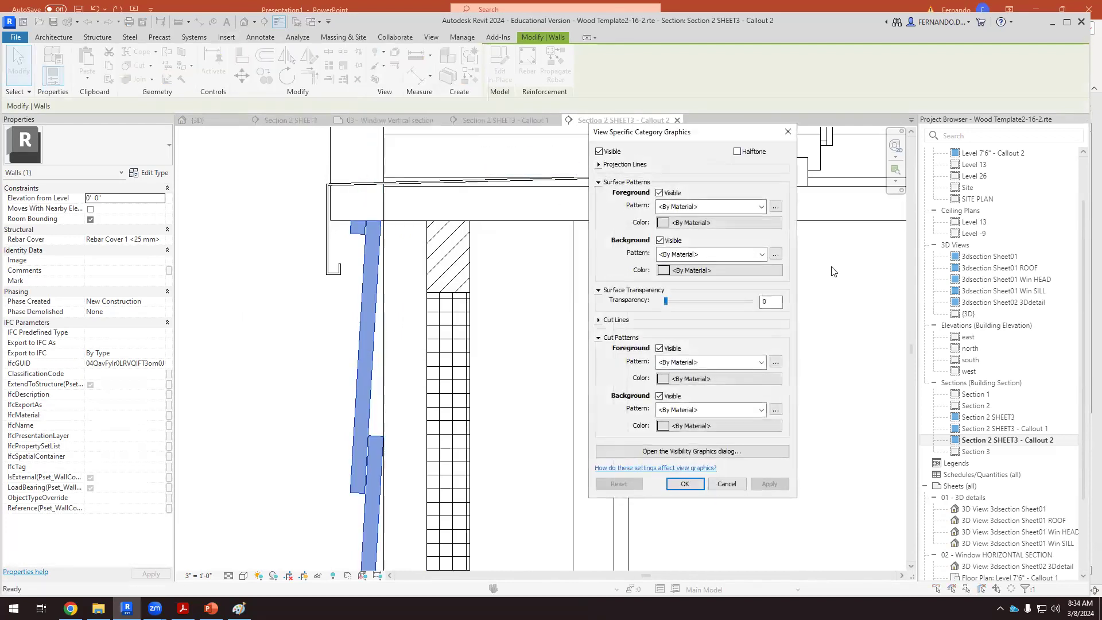
click(762, 362)
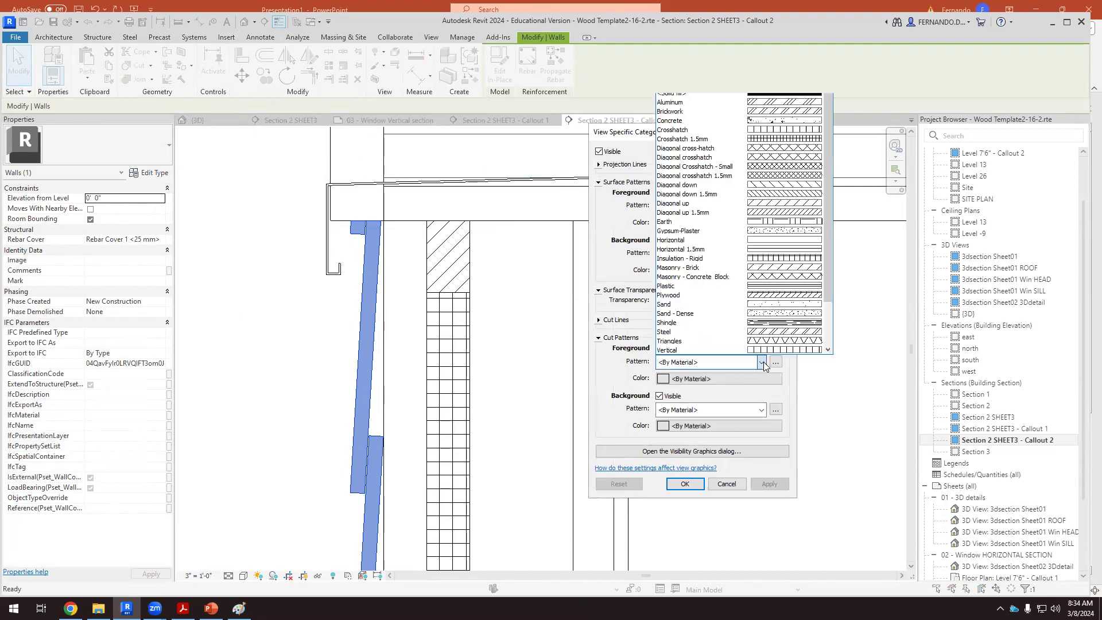
scroll(772, 327, down, 2)
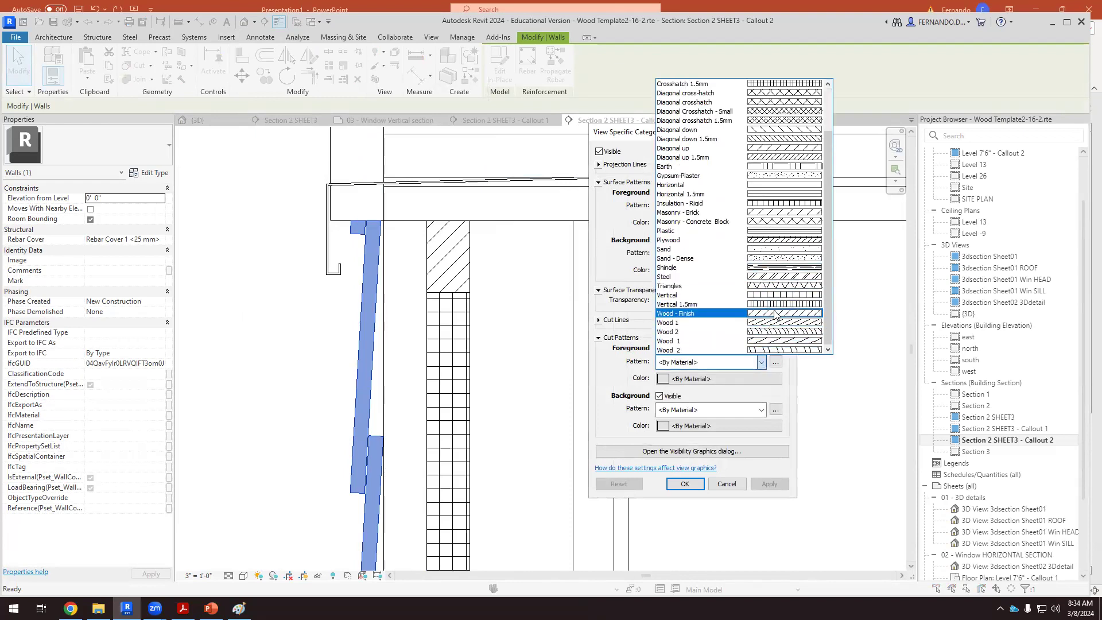
click(774, 314)
click(770, 484)
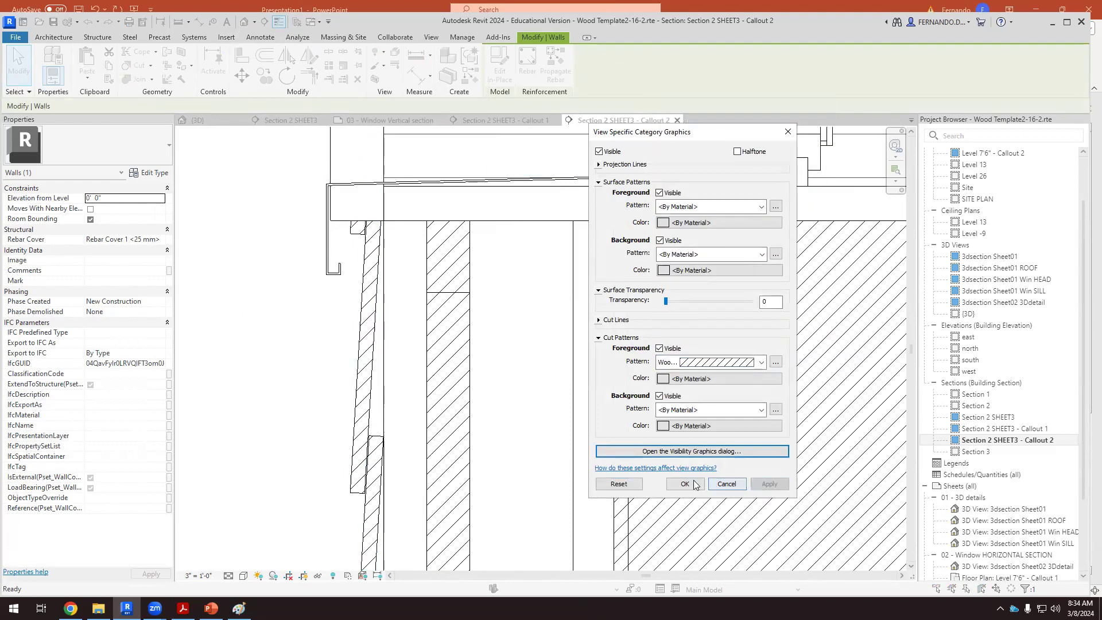
click(693, 484)
click(235, 430)
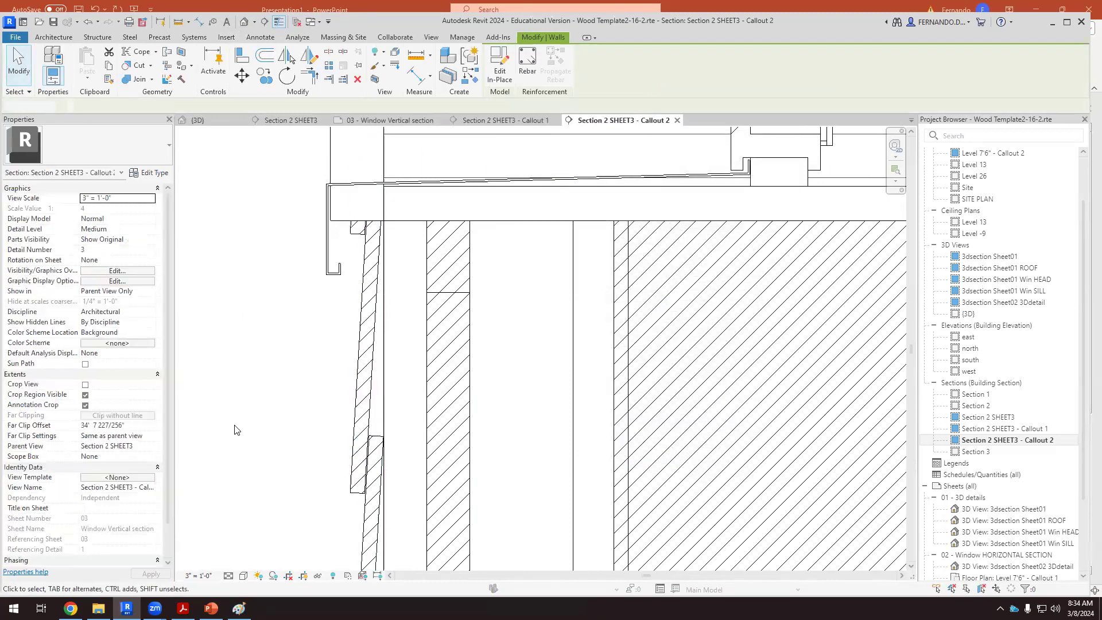
scroll(315, 388, down, 5)
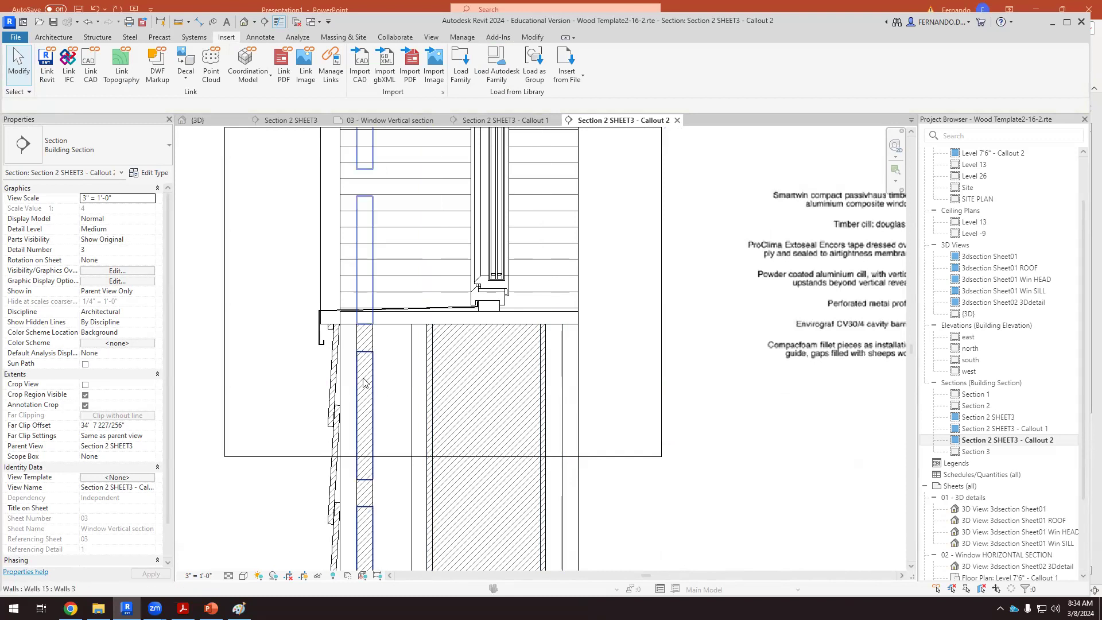
scroll(368, 393, up, 2)
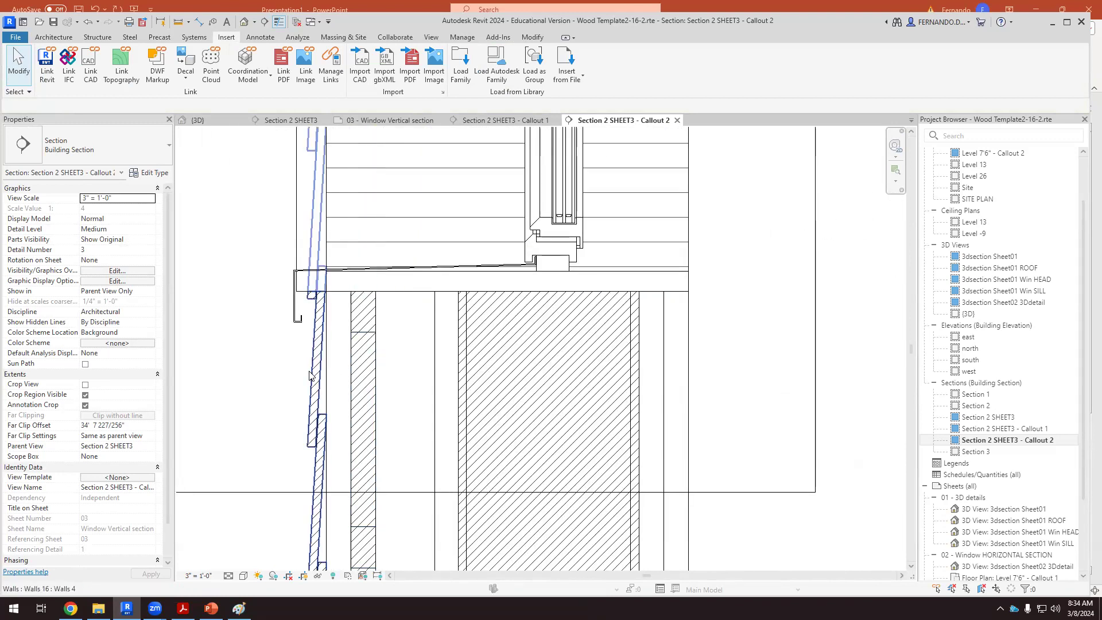
scroll(296, 405, up, 2)
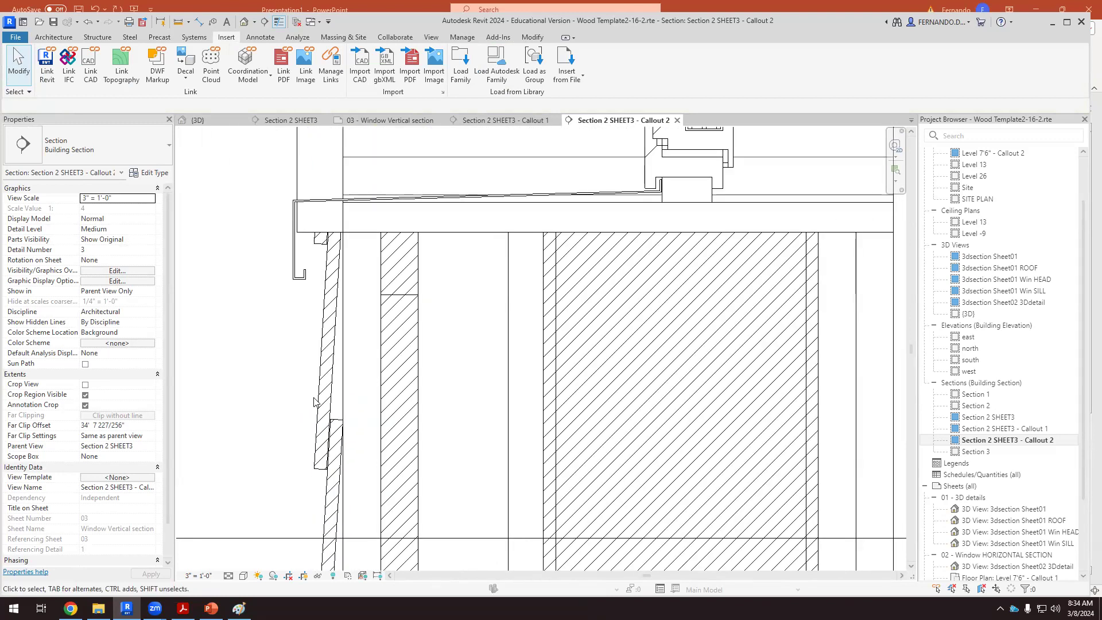
scroll(262, 370, down, 4)
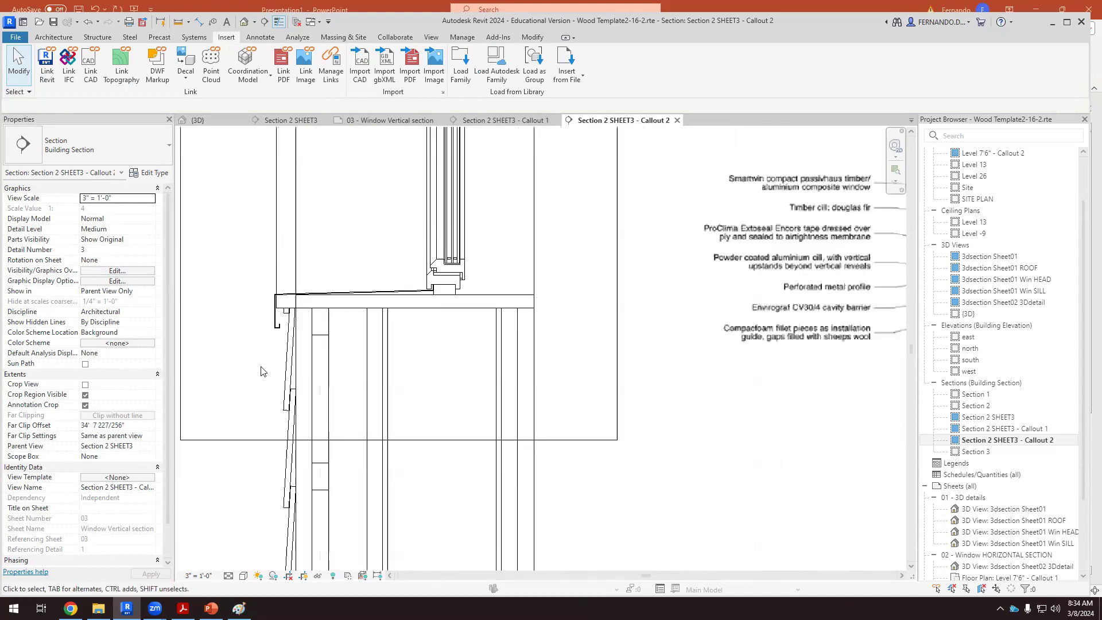
Override the graphics by element of the wall infill between the batten blocks, with a solid fill cut foreground in RGB 192-192-192
click(328, 377)
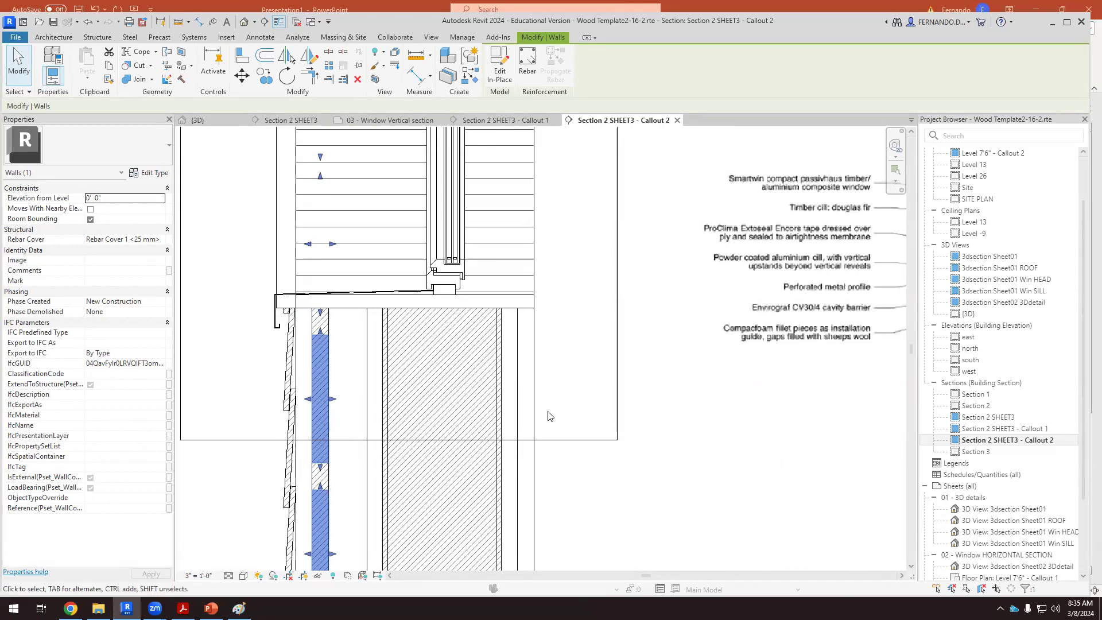
right_click(324, 369)
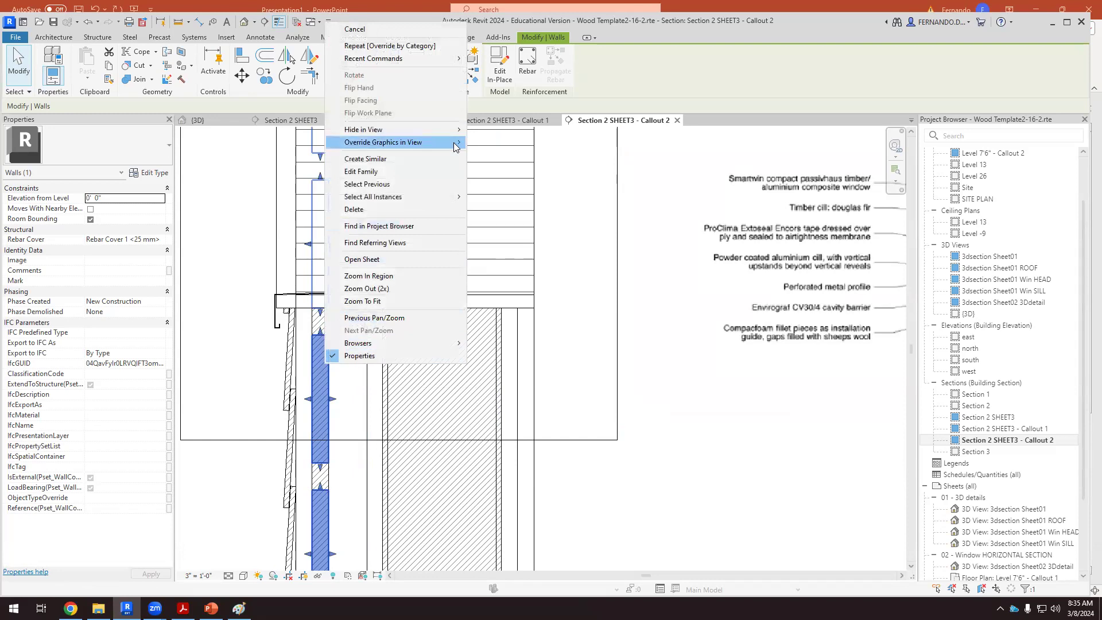
mouse_move(456, 147)
click(511, 147)
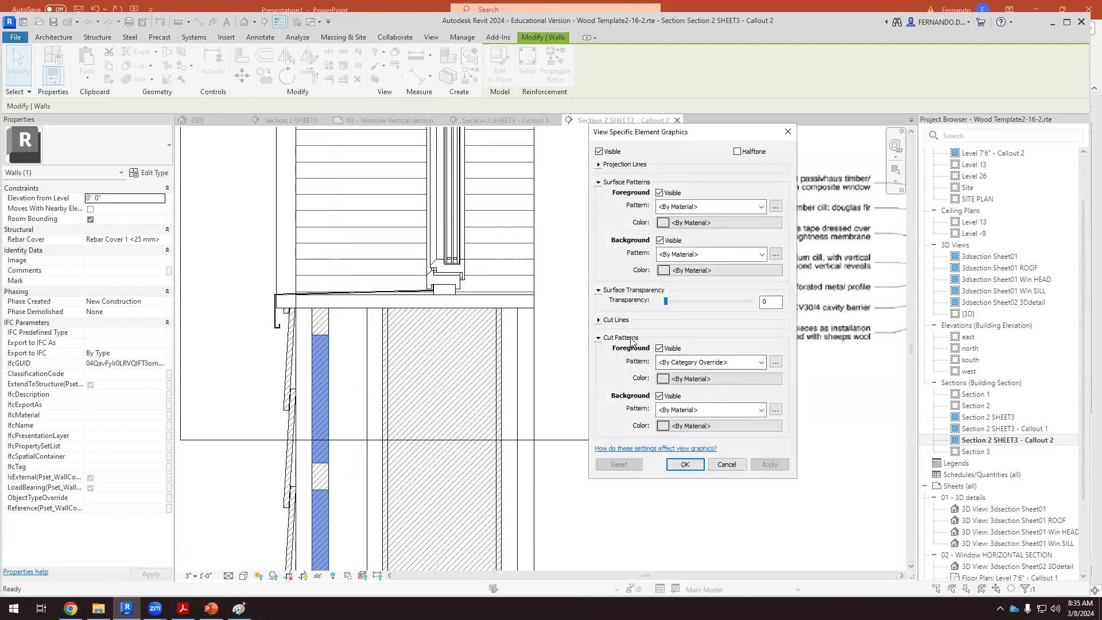
click(761, 363)
click(762, 363)
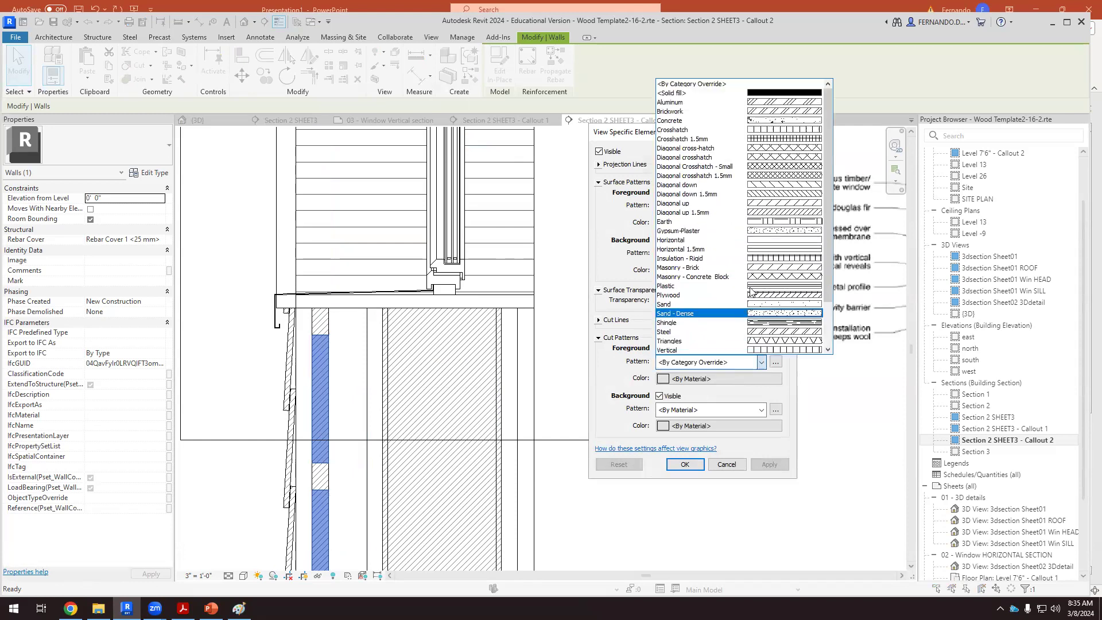
click(772, 93)
click(702, 381)
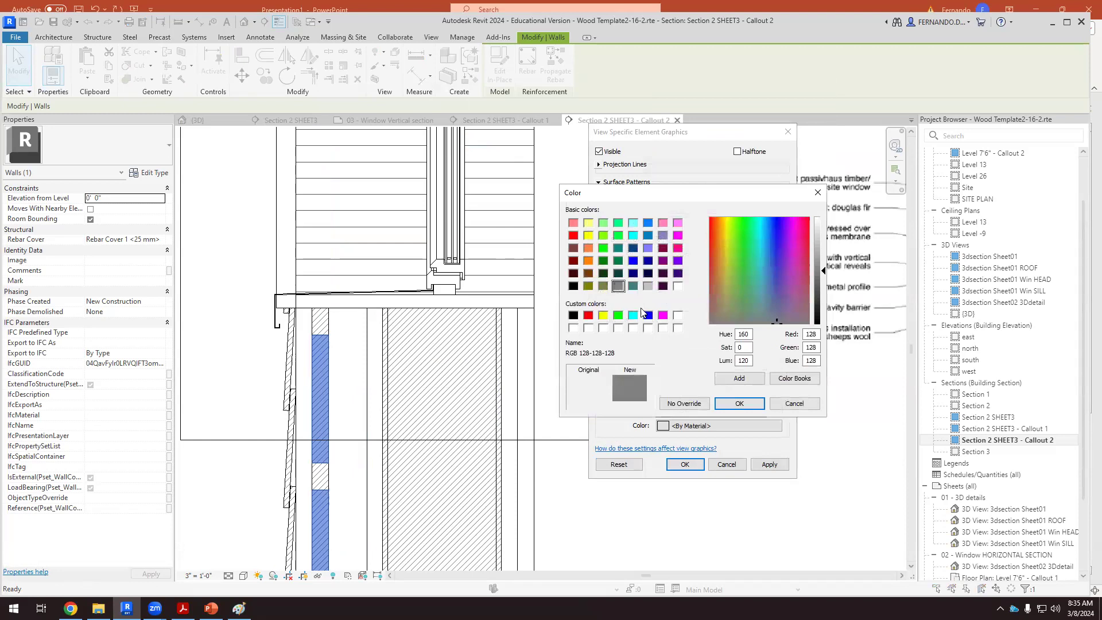
click(648, 285)
click(741, 403)
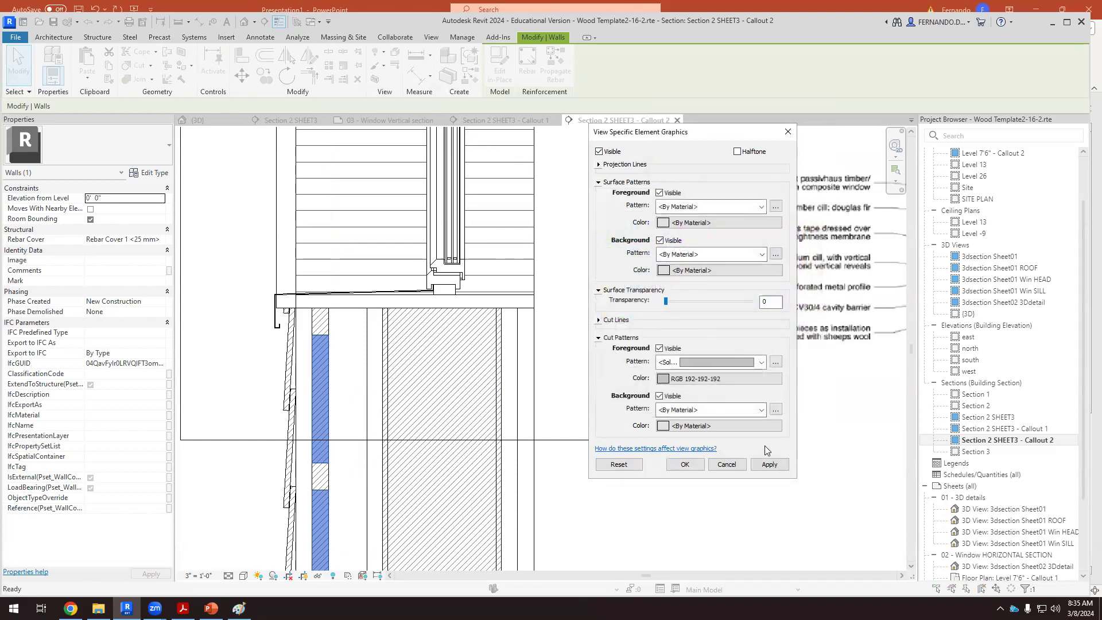
click(769, 467)
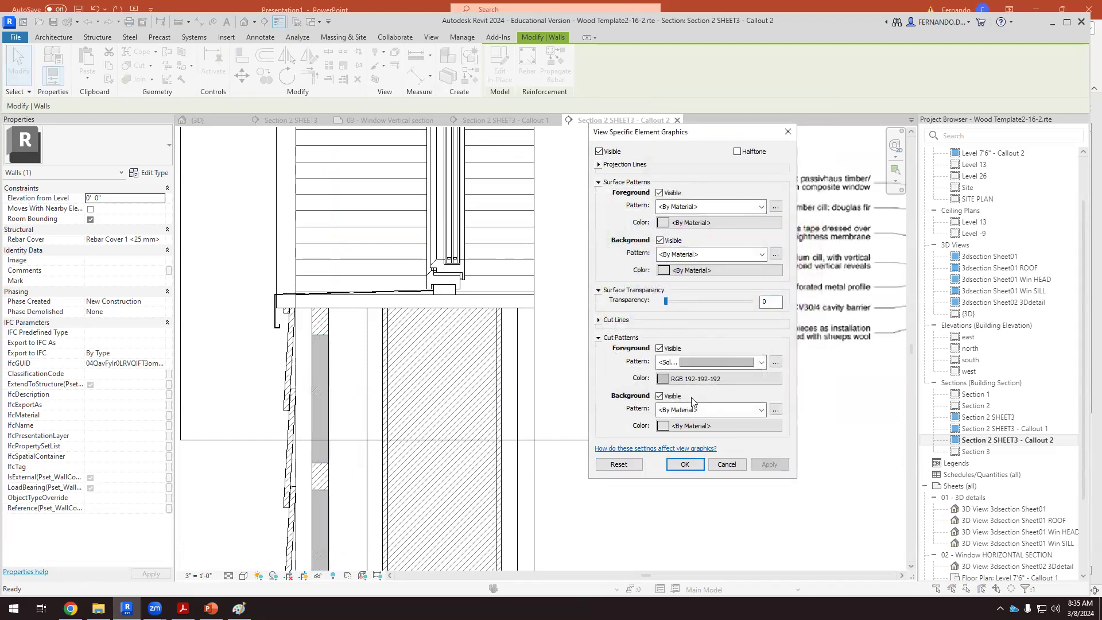
Lighten the cut foreground color of the infill between the batten blocks to RGB 225-225-225
click(663, 379)
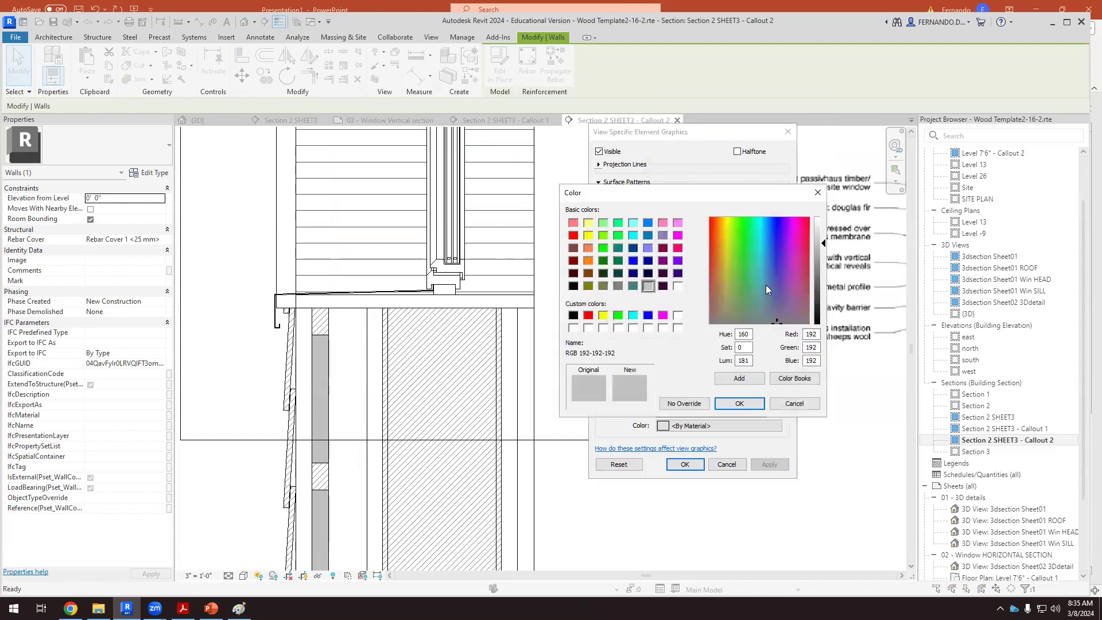
click(822, 230)
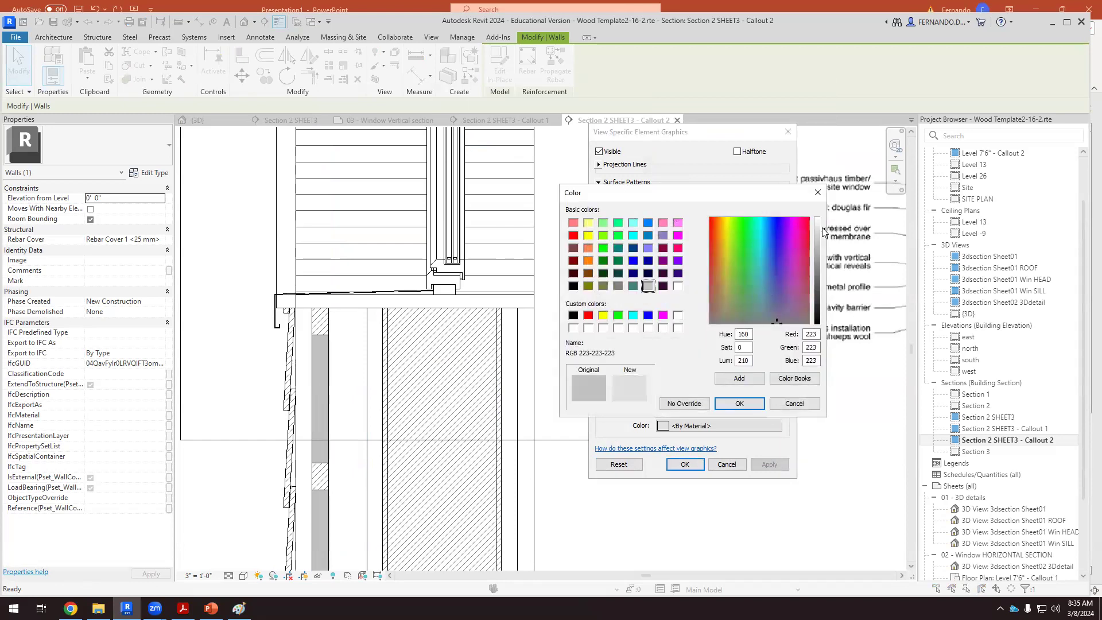
double_click(817, 333)
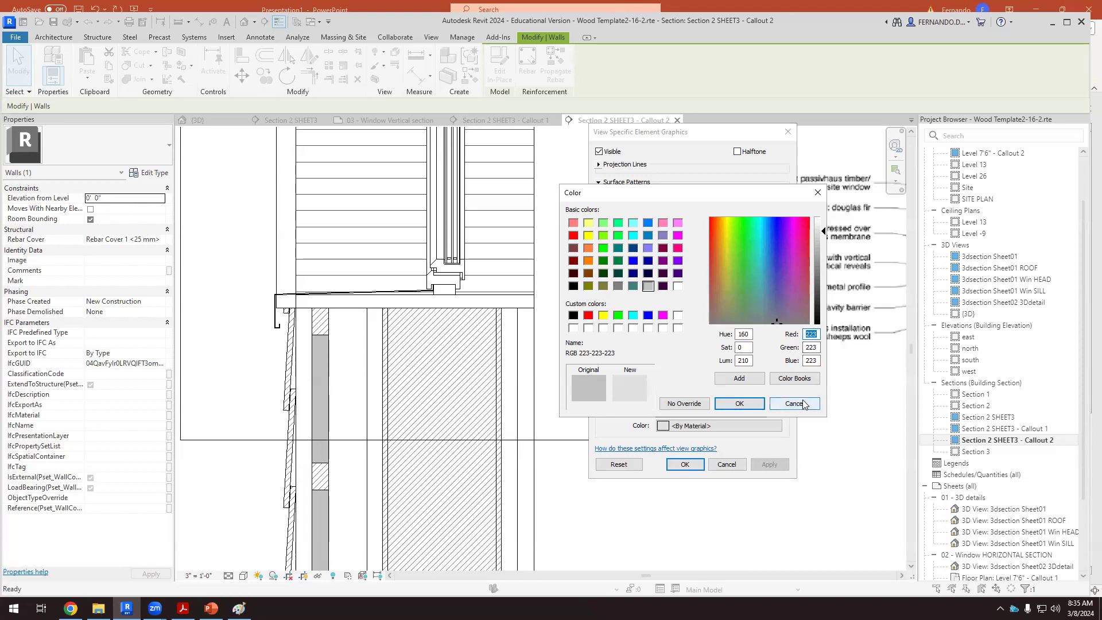
text(225)
double_click(812, 347)
text(225)
click(818, 361)
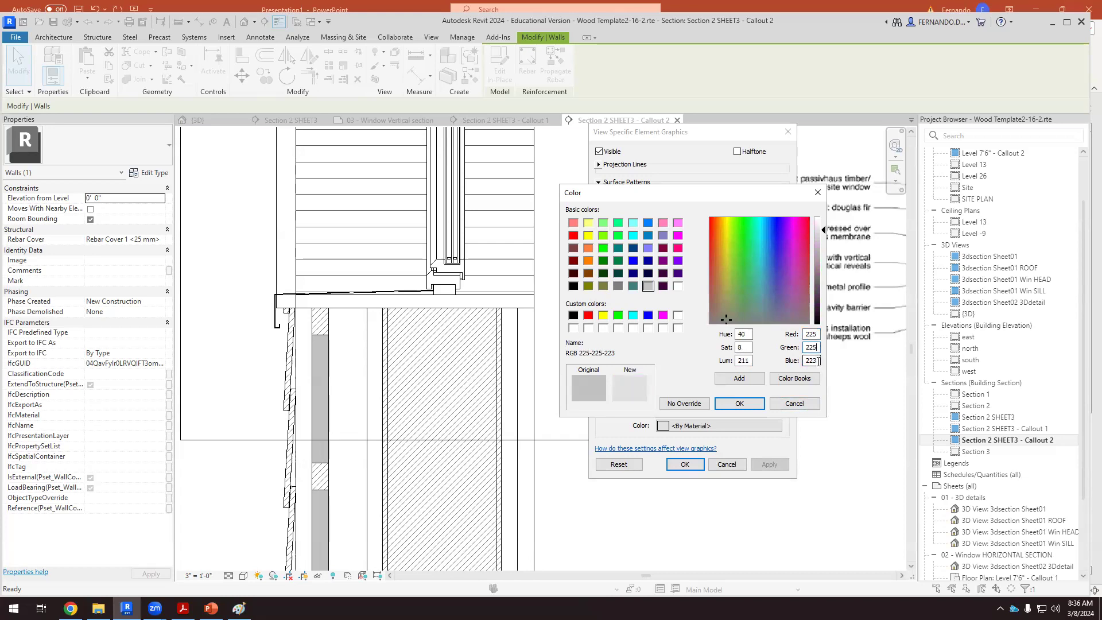
key(BackSpace)
text(5)
click(741, 404)
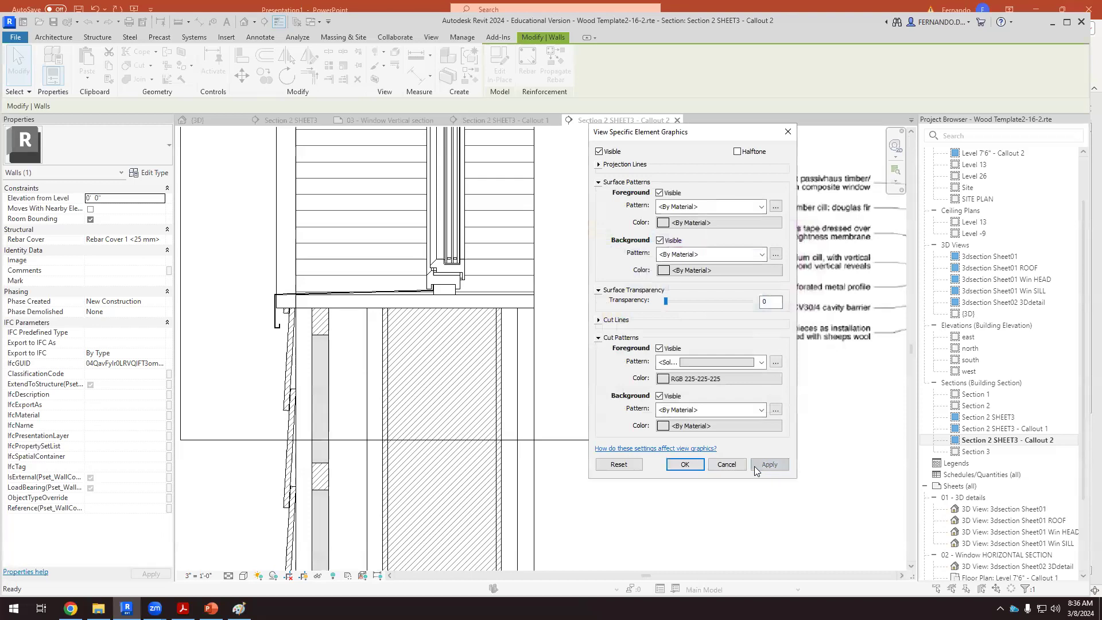
click(683, 464)
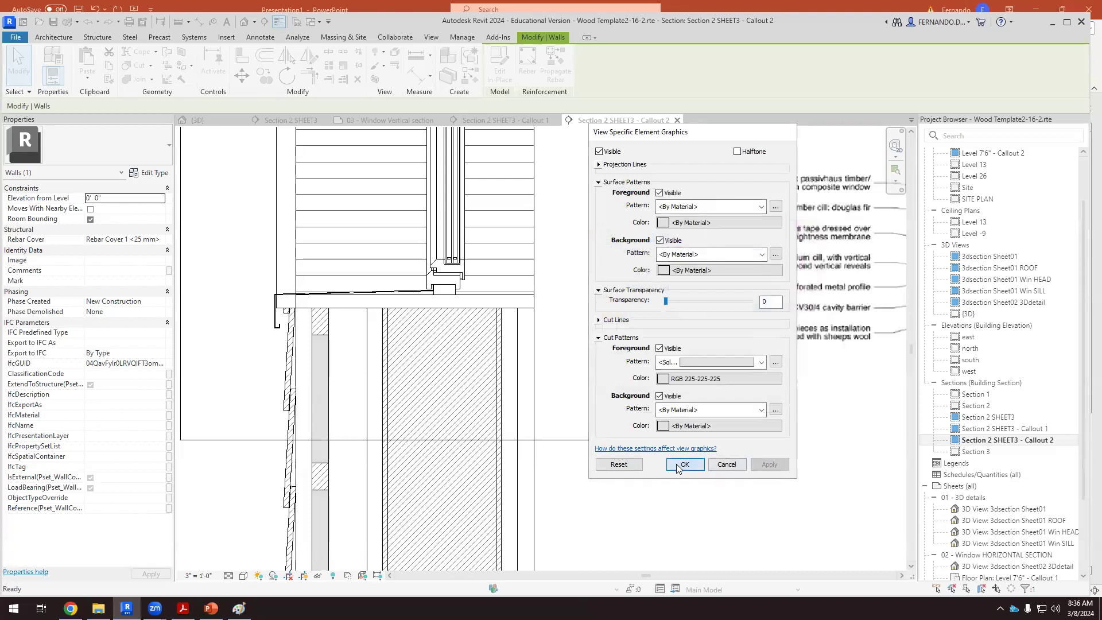
click(627, 486)
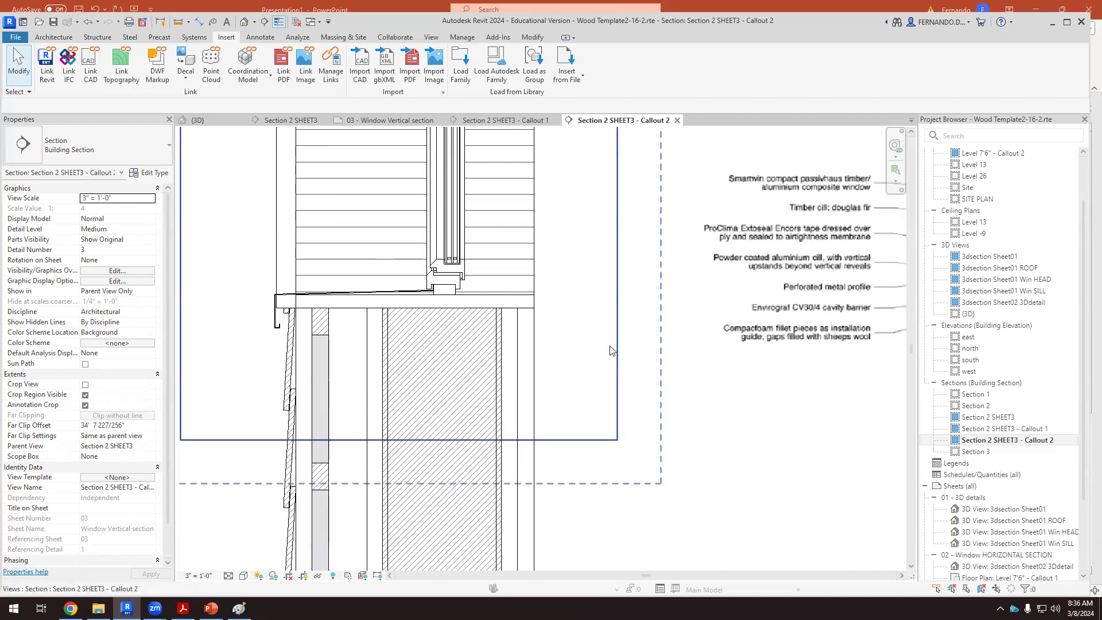
Examine the wall layers below the sill and identify which element forms the thin sheathing on both sides of the wall core
scroll(375, 489, down, 3)
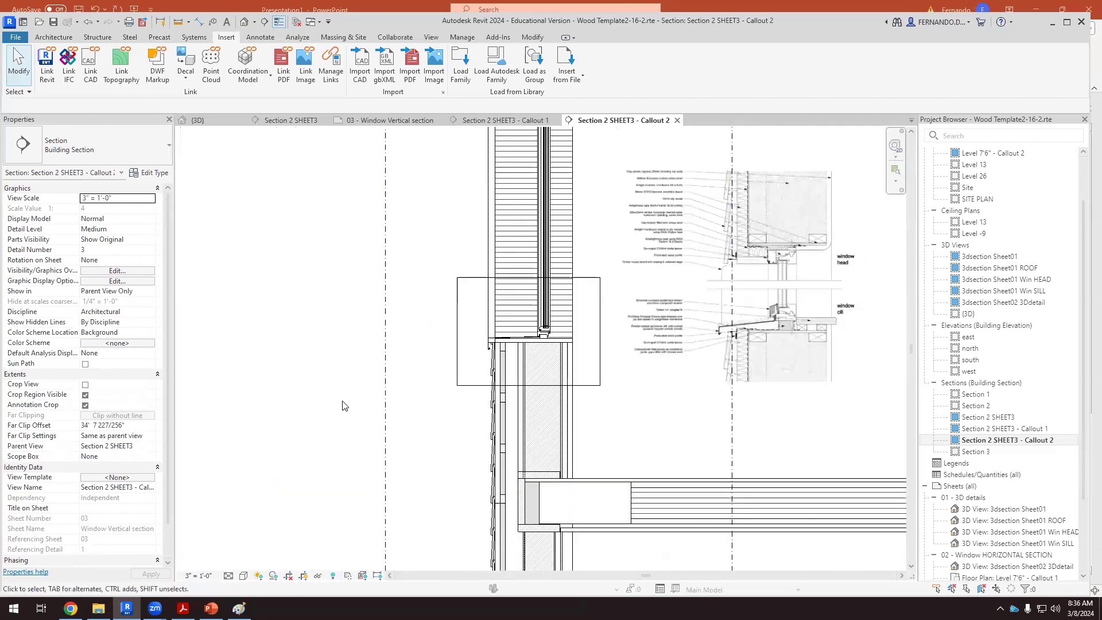
scroll(546, 448, up, 3)
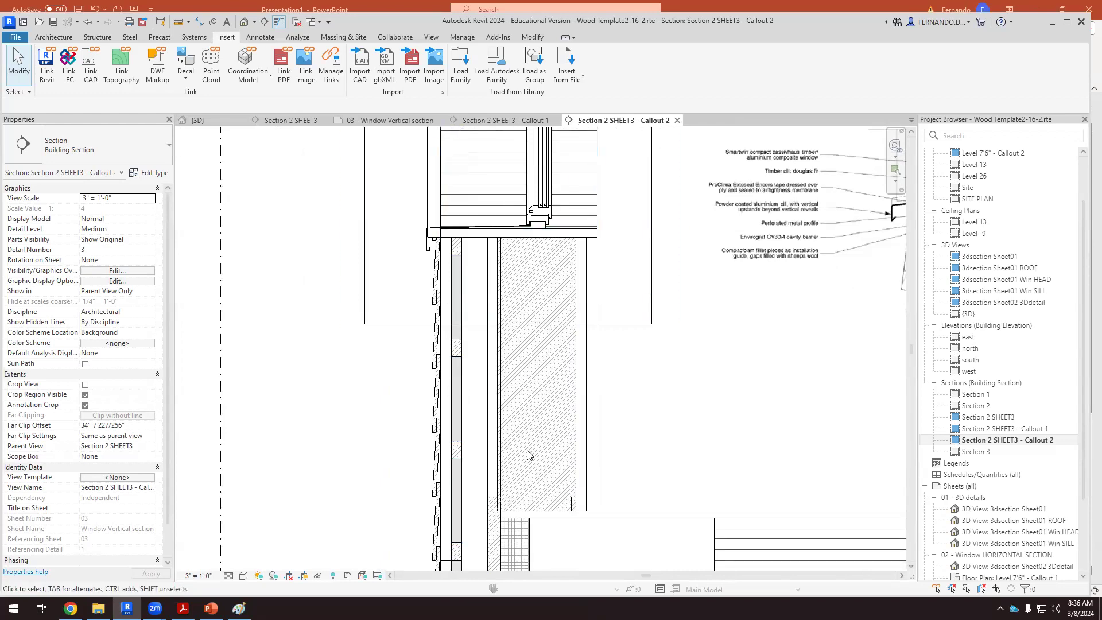
click(568, 445)
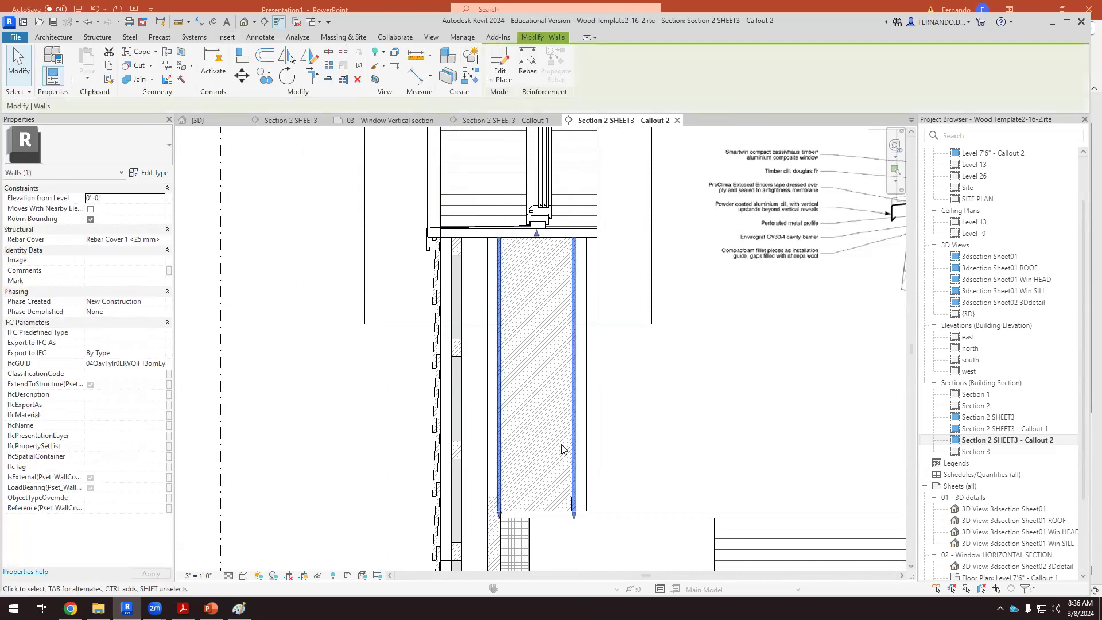
click(675, 436)
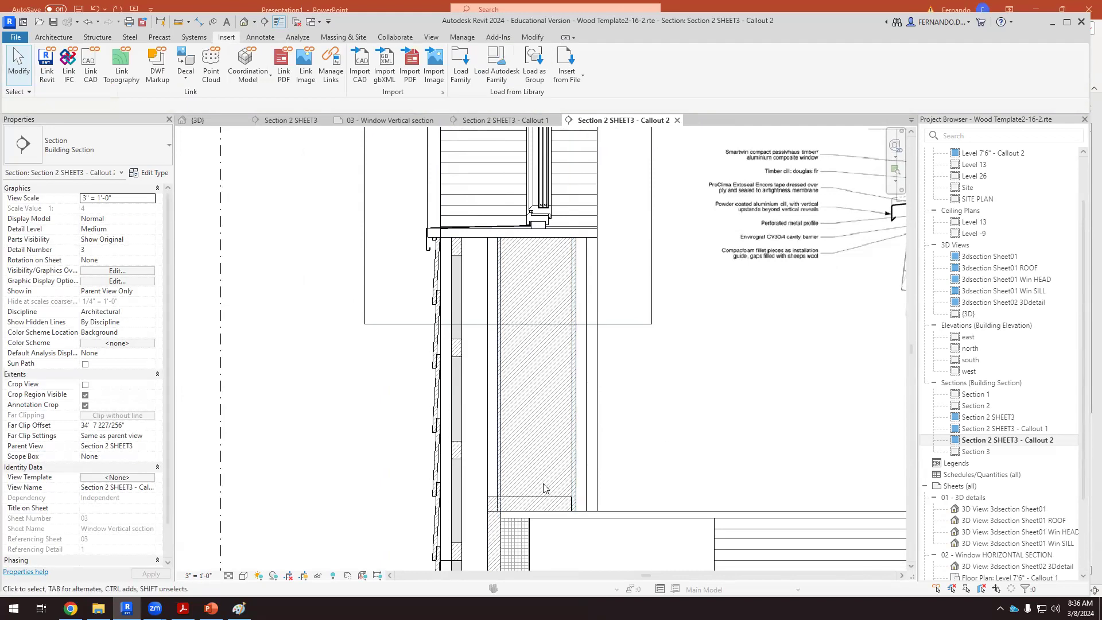
scroll(541, 512, up, 3)
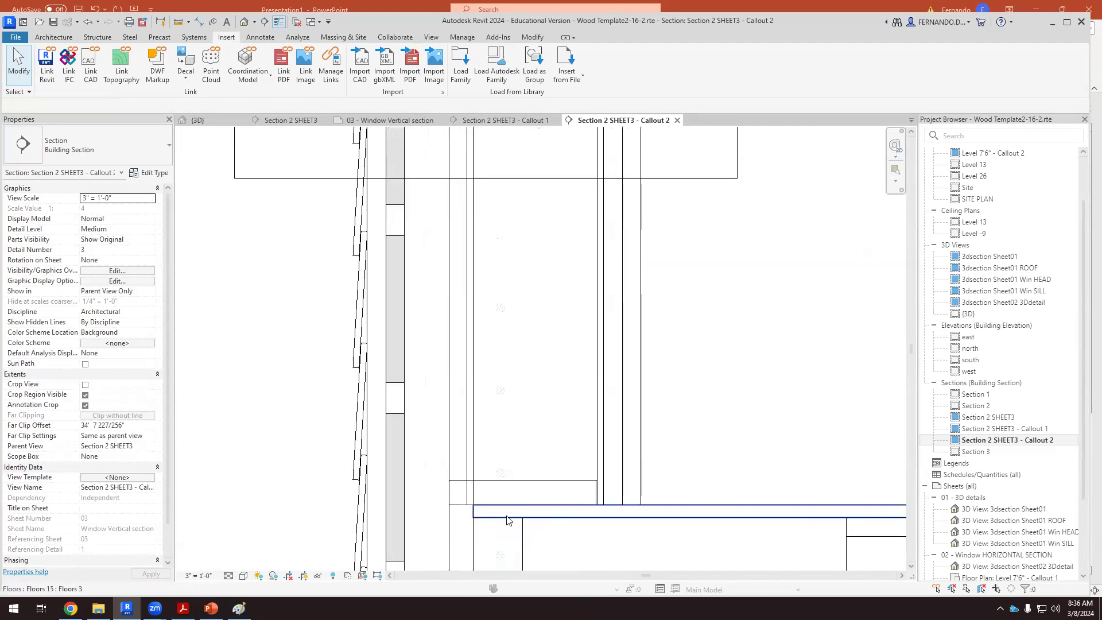
click(475, 422)
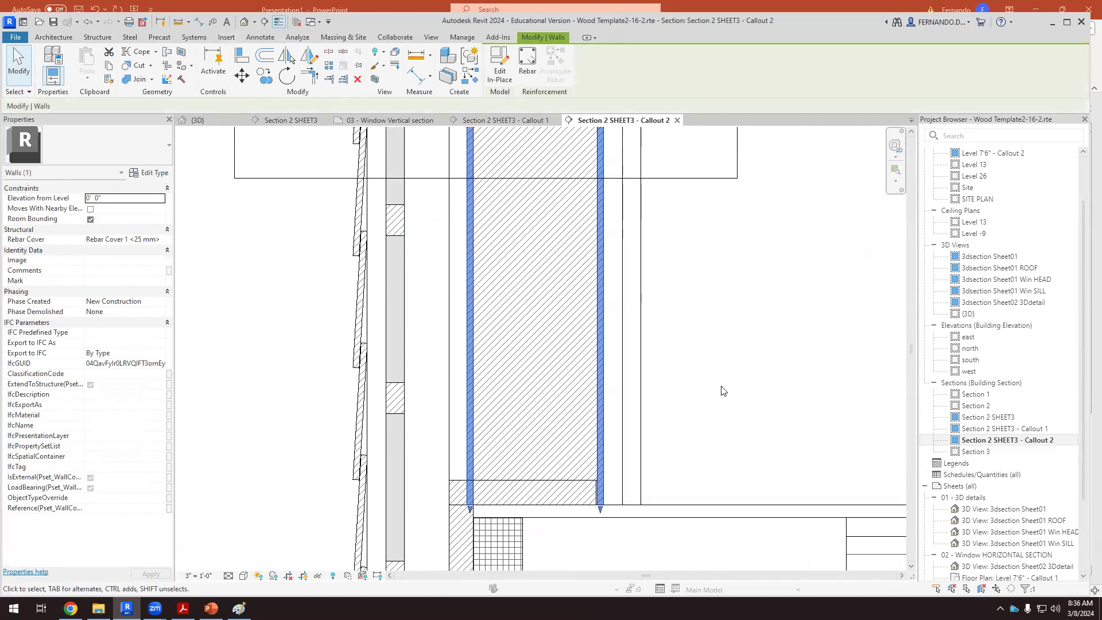
click(439, 306)
scroll(514, 292, down, 3)
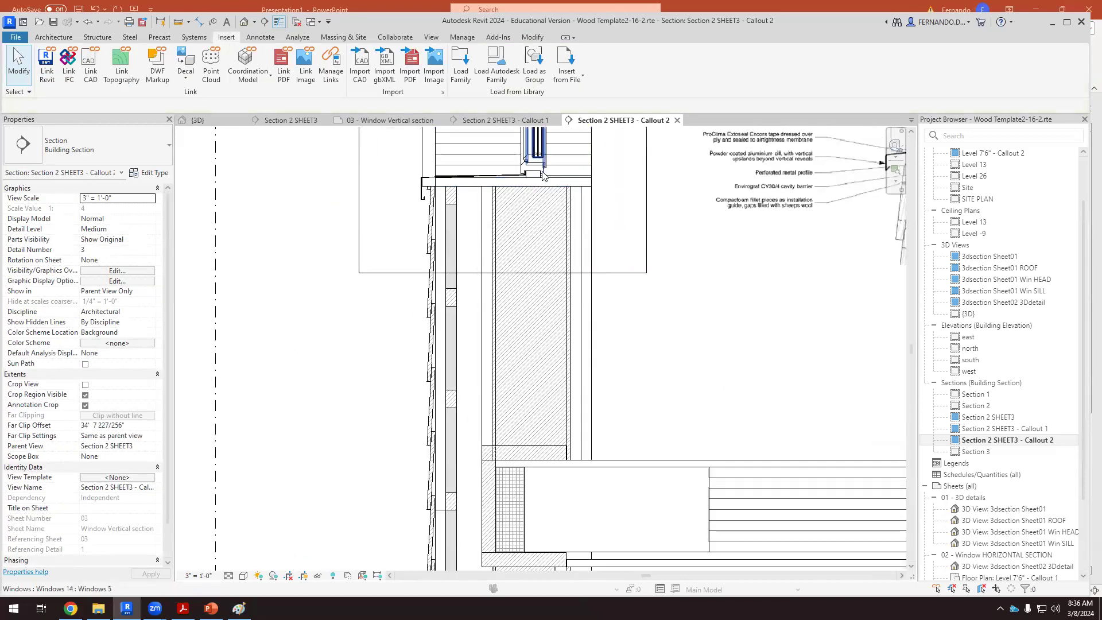
scroll(543, 195, up, 4)
drag(556, 198, 533, 263)
click(496, 63)
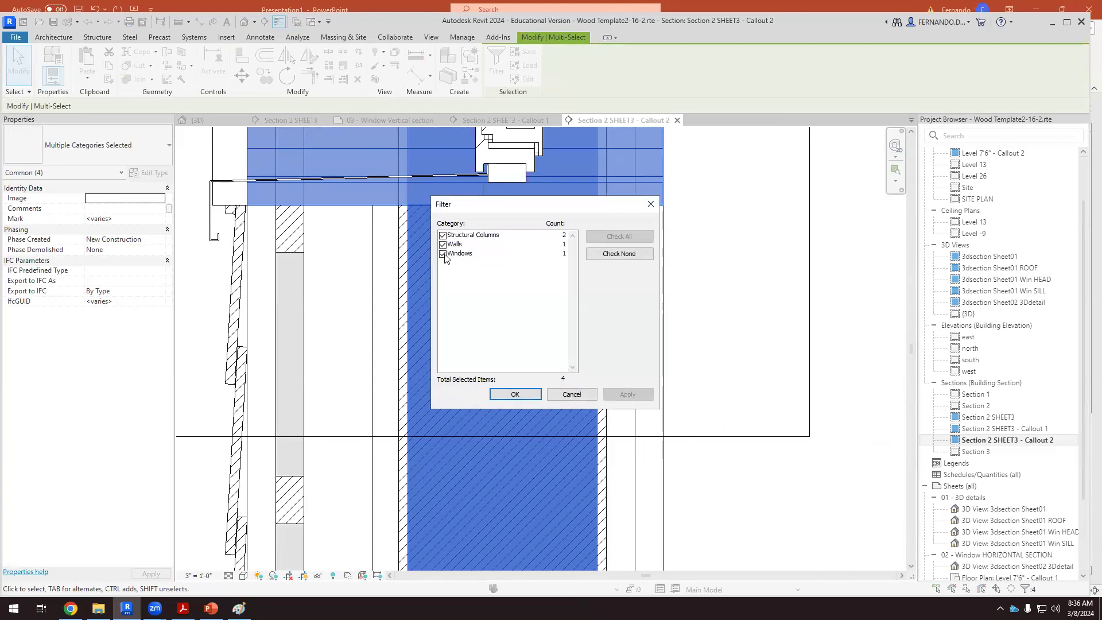
click(443, 253)
click(443, 236)
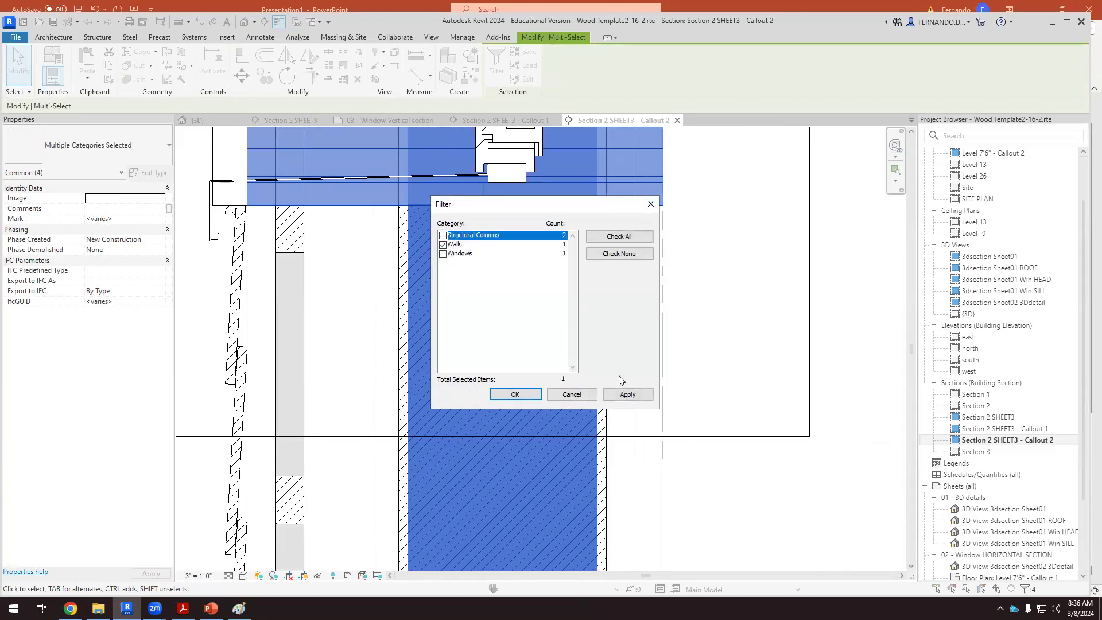
click(628, 394)
click(517, 392)
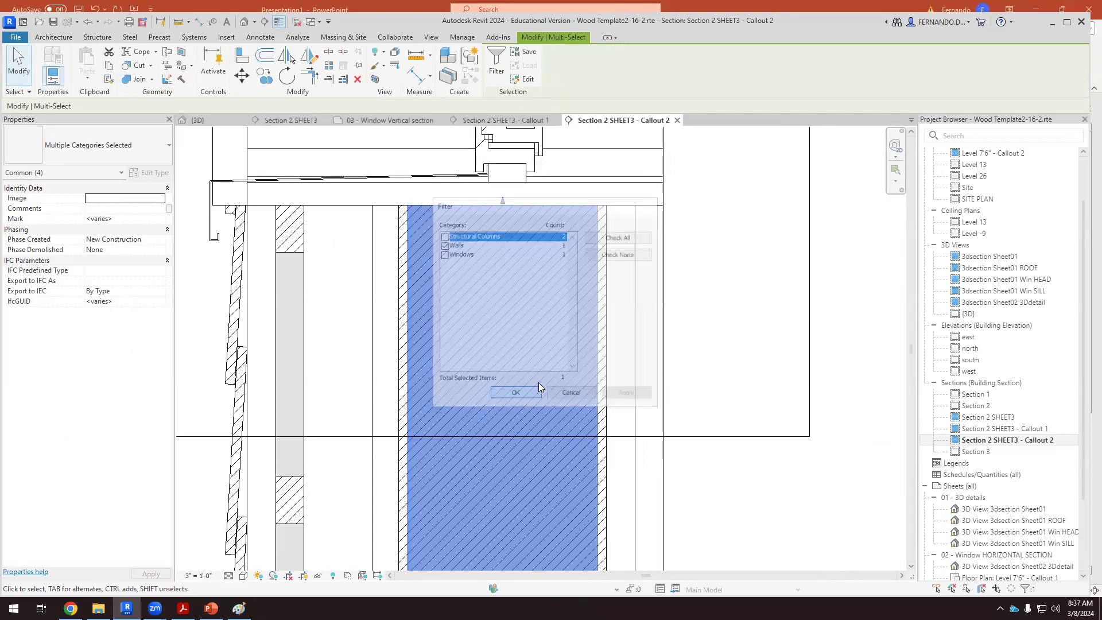
scroll(733, 232, down, 3)
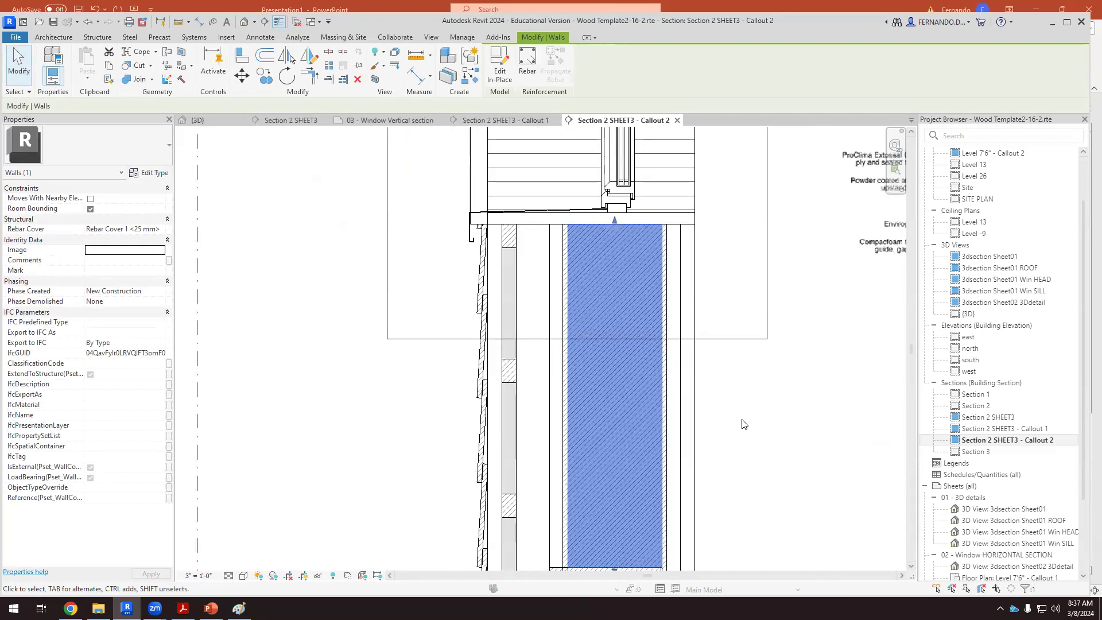
scroll(743, 423, down, 2)
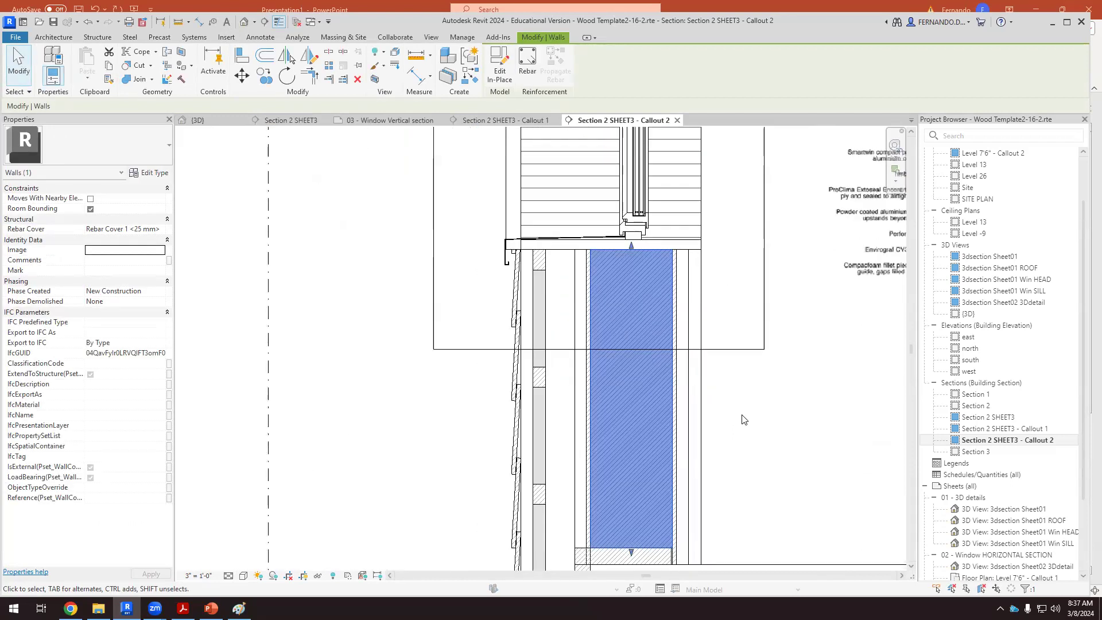
click(765, 391)
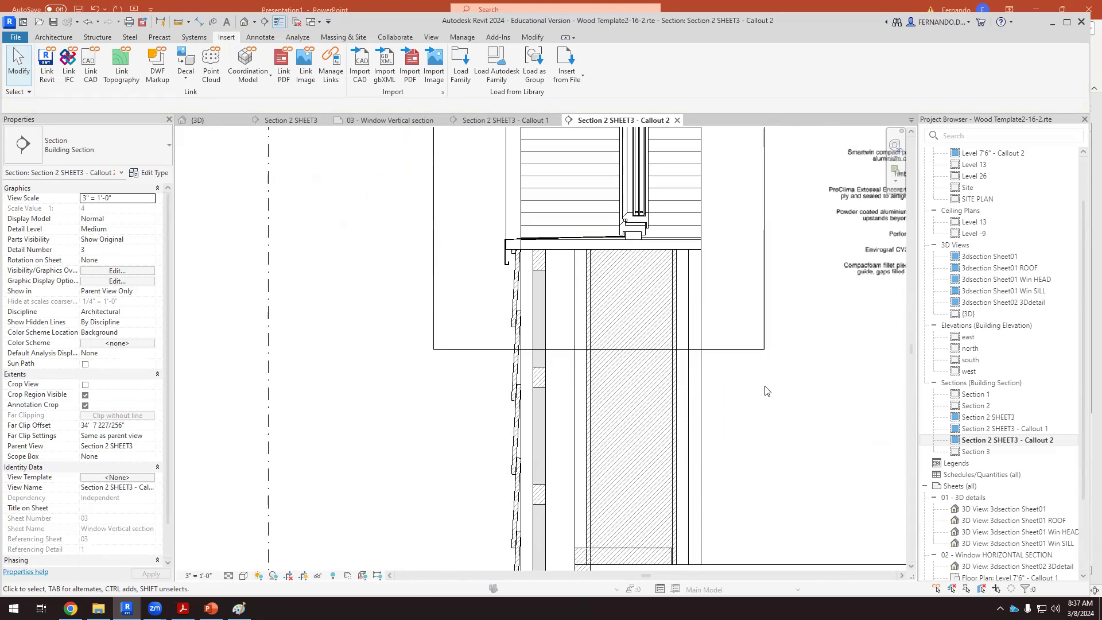
Select only the wall core below the sill by filtering structural columns and windows out of the selection
scroll(688, 238, up, 4)
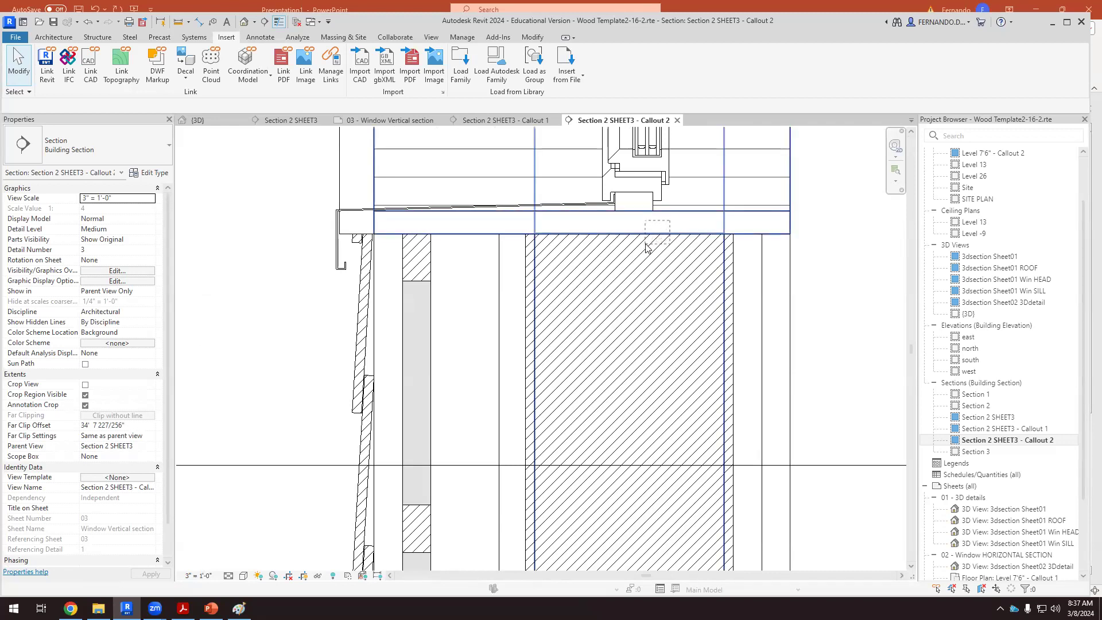
click(660, 247)
click(497, 62)
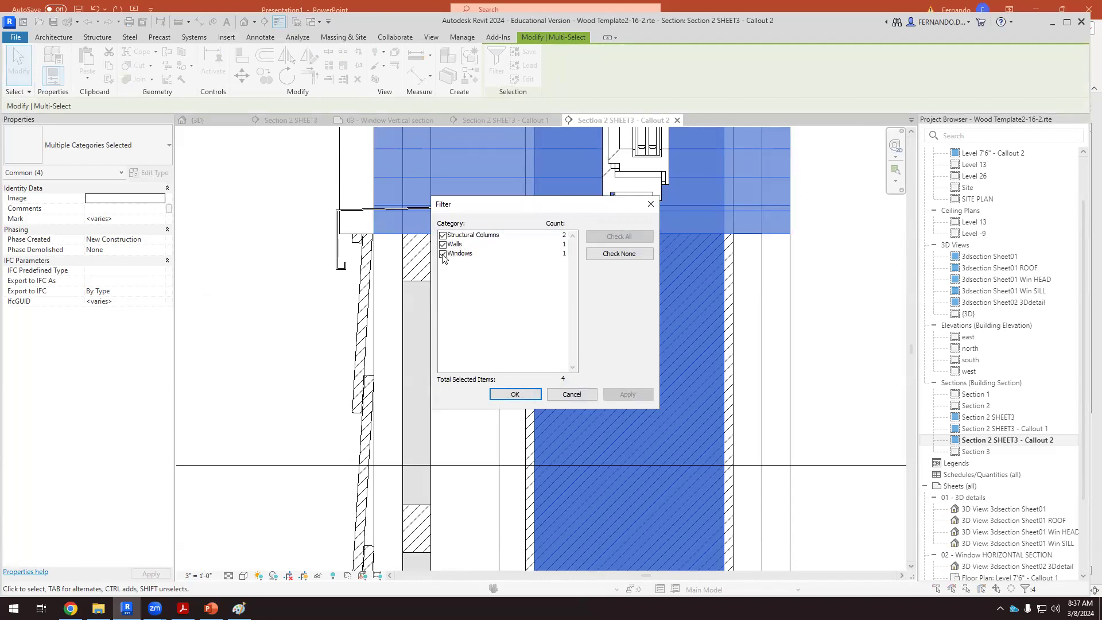
click(443, 254)
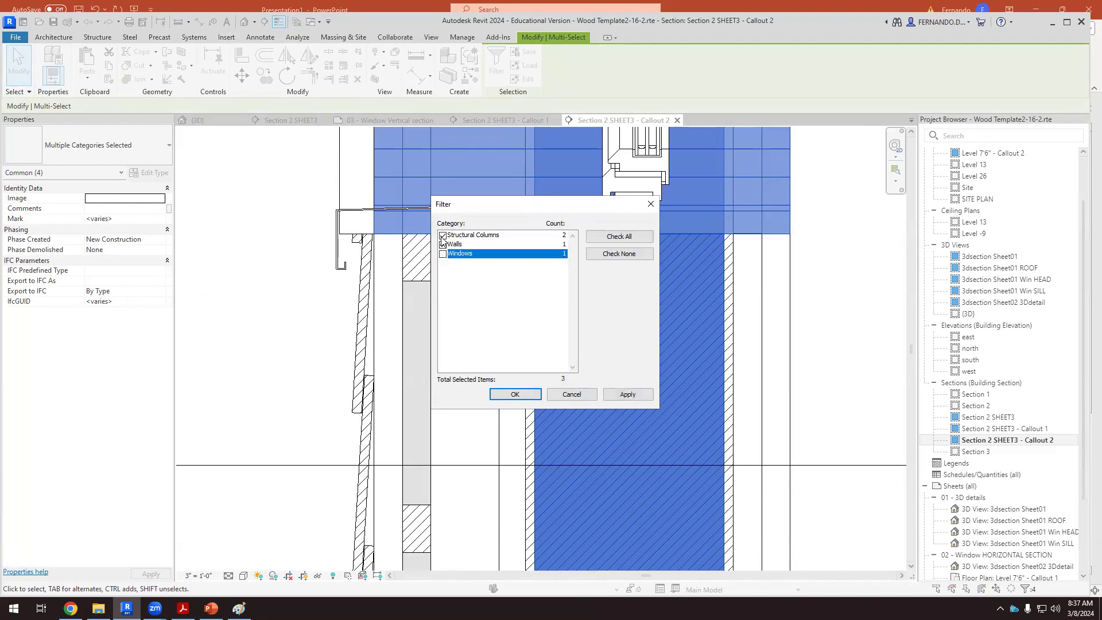
click(443, 235)
click(623, 396)
click(515, 394)
scroll(693, 317, down, 3)
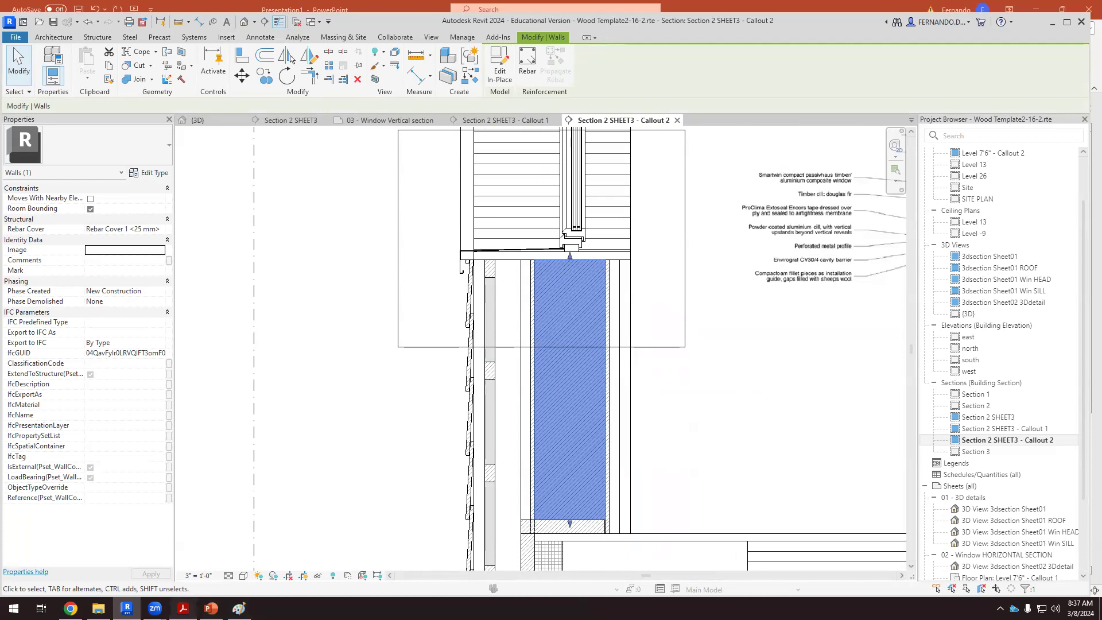
Check the window cill detail in the Acrobat PDF, return to Revit and give the selected wall core a solid fill cut foreground override, opening its color
click(184, 609)
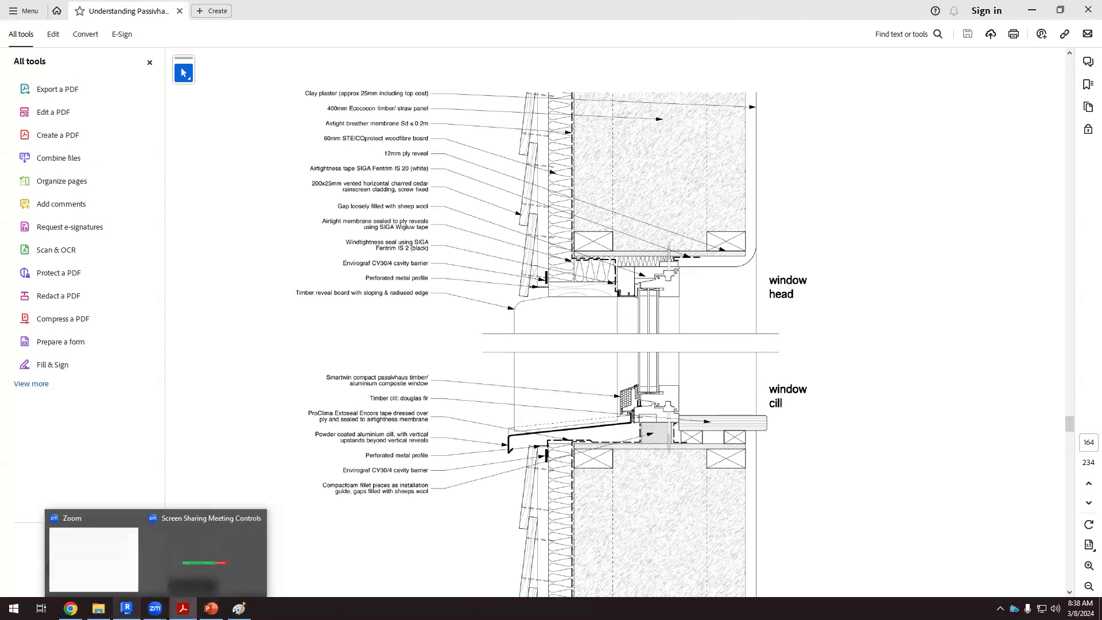
click(126, 608)
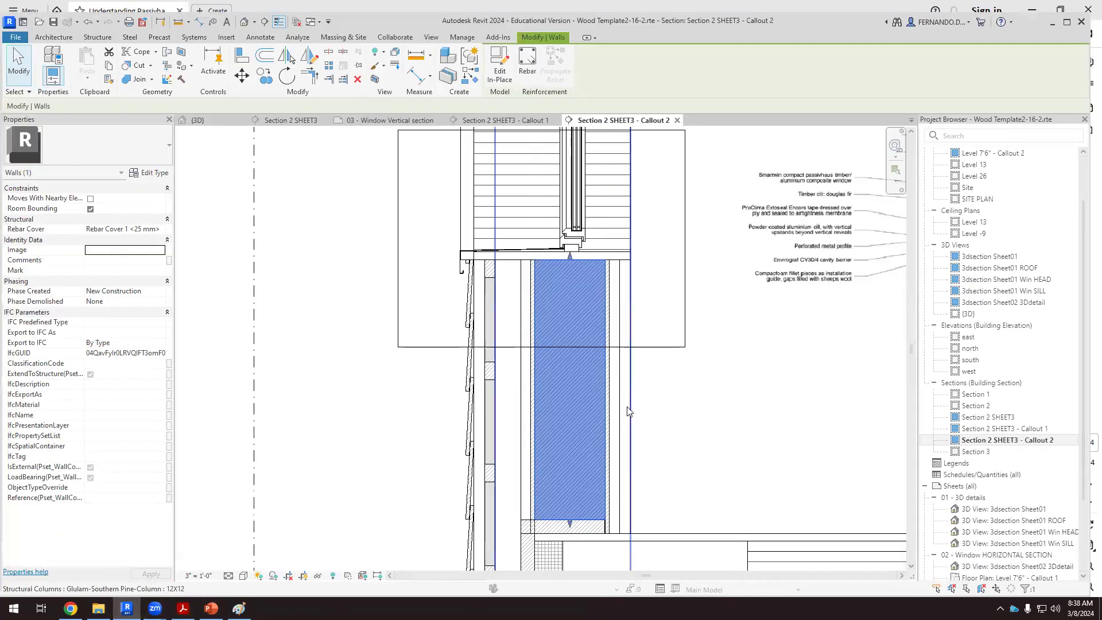
right_click(585, 389)
mouse_move(684, 165)
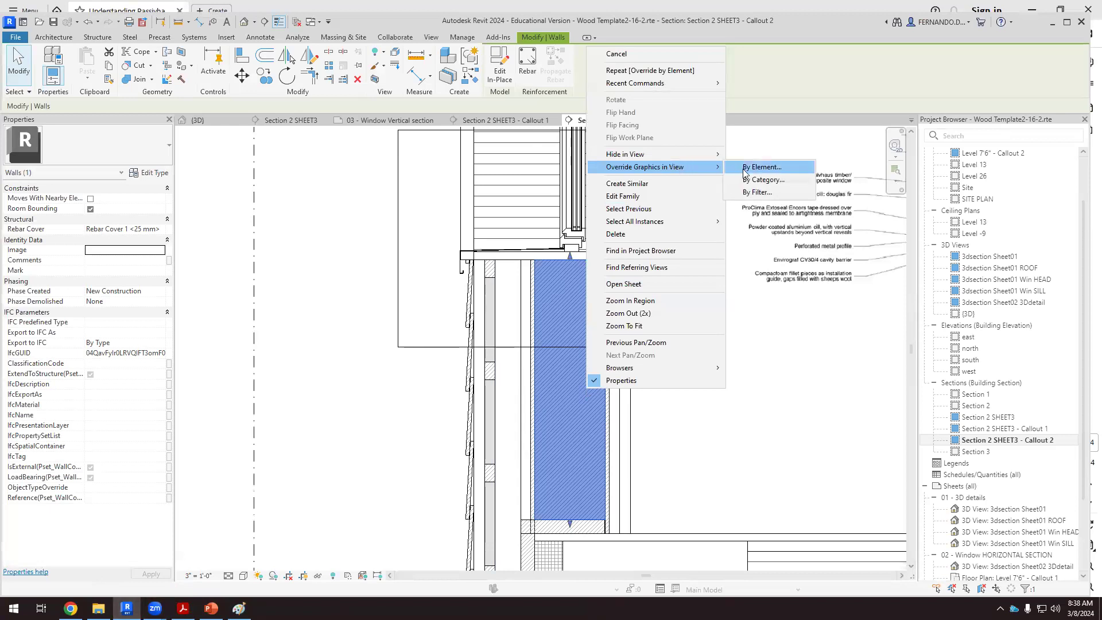
click(770, 168)
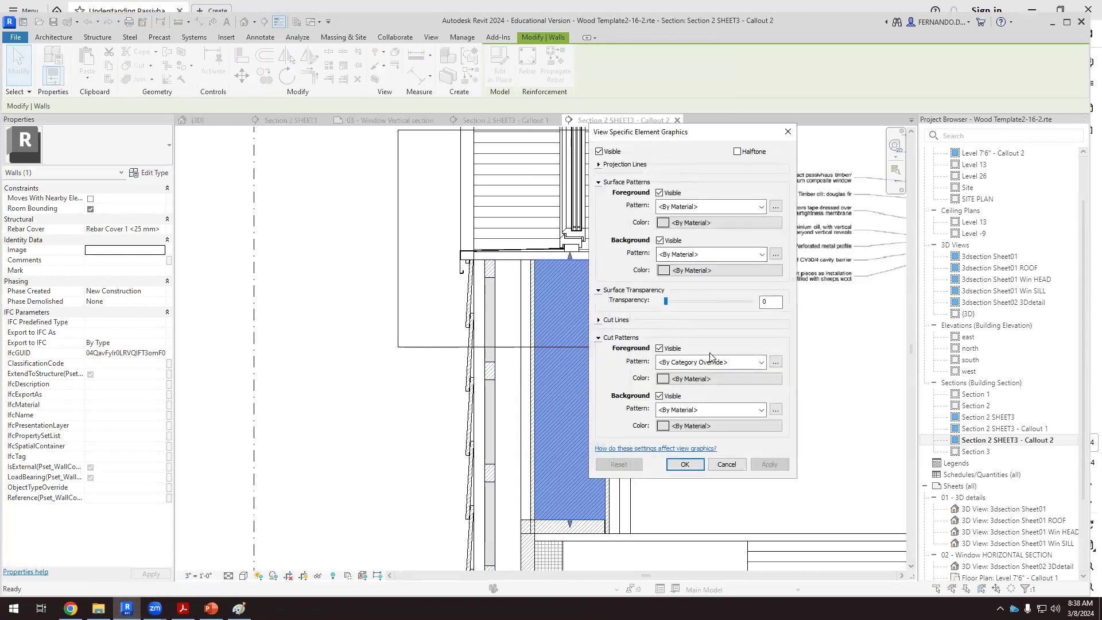
click(761, 362)
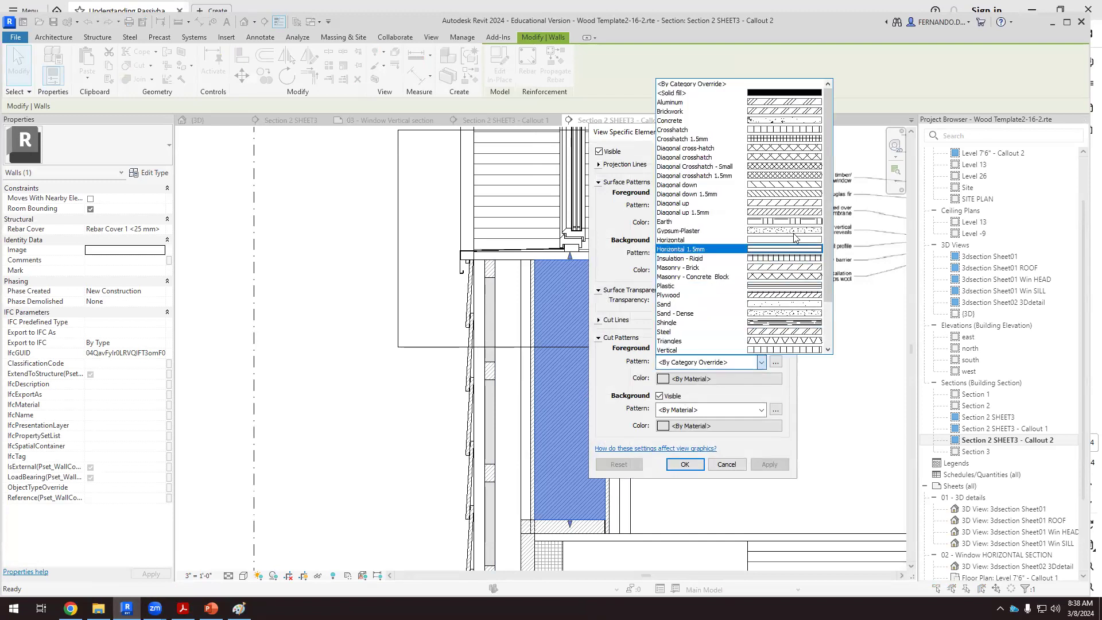
drag(828, 129, 831, 185)
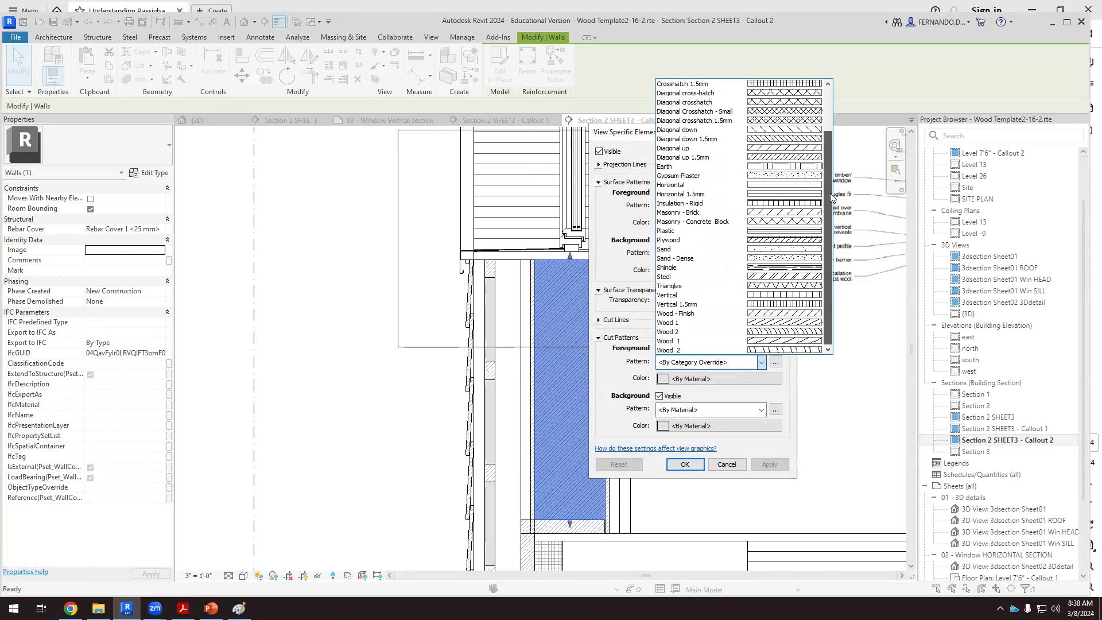
drag(830, 184, 835, 135)
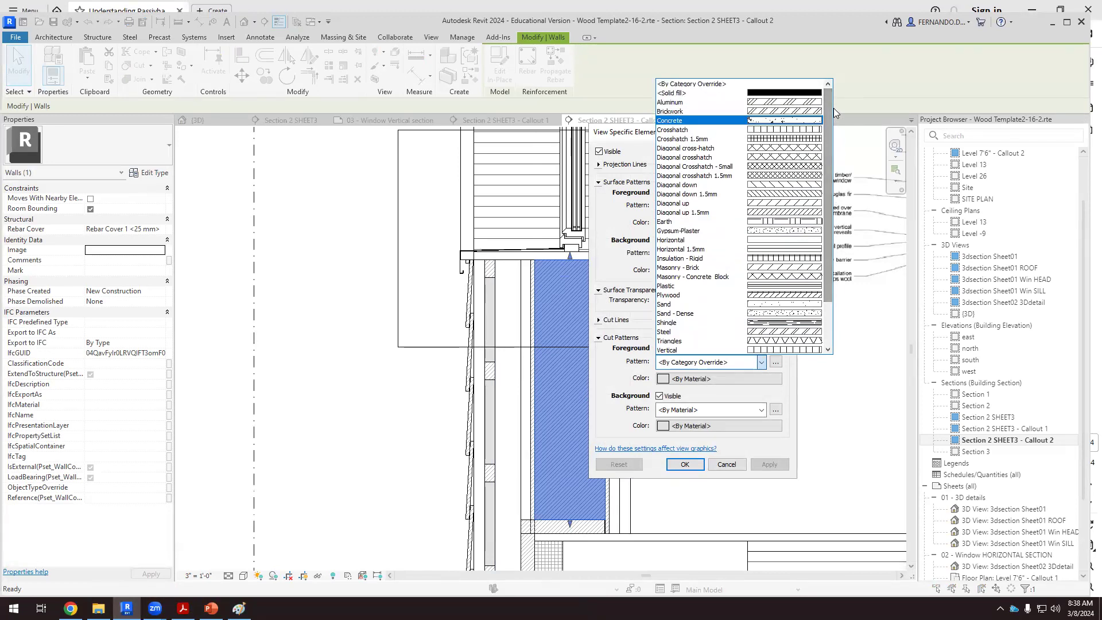
click(778, 95)
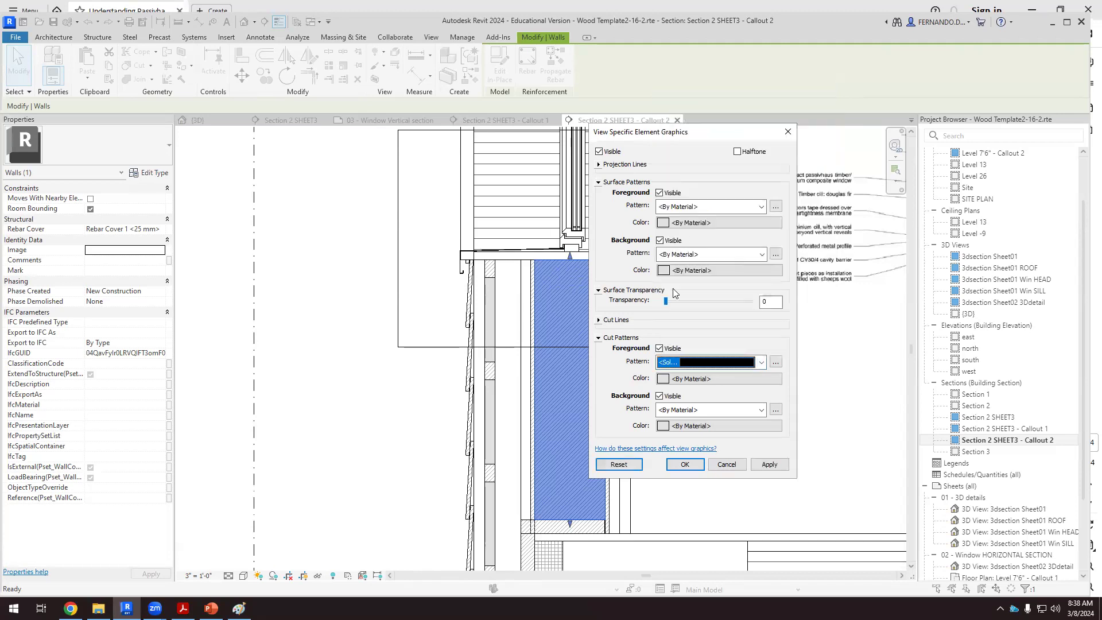
click(663, 380)
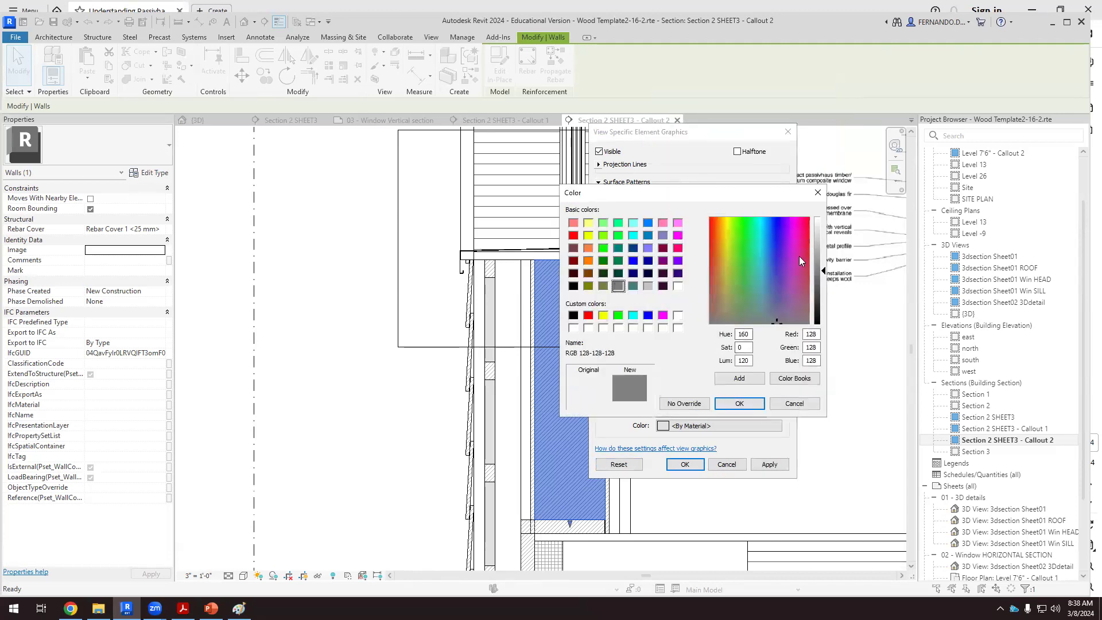
Set the selected wall's cut foreground pattern colour to RGB 225-225-225 and apply it
drag(817, 335, 789, 337)
text(225)
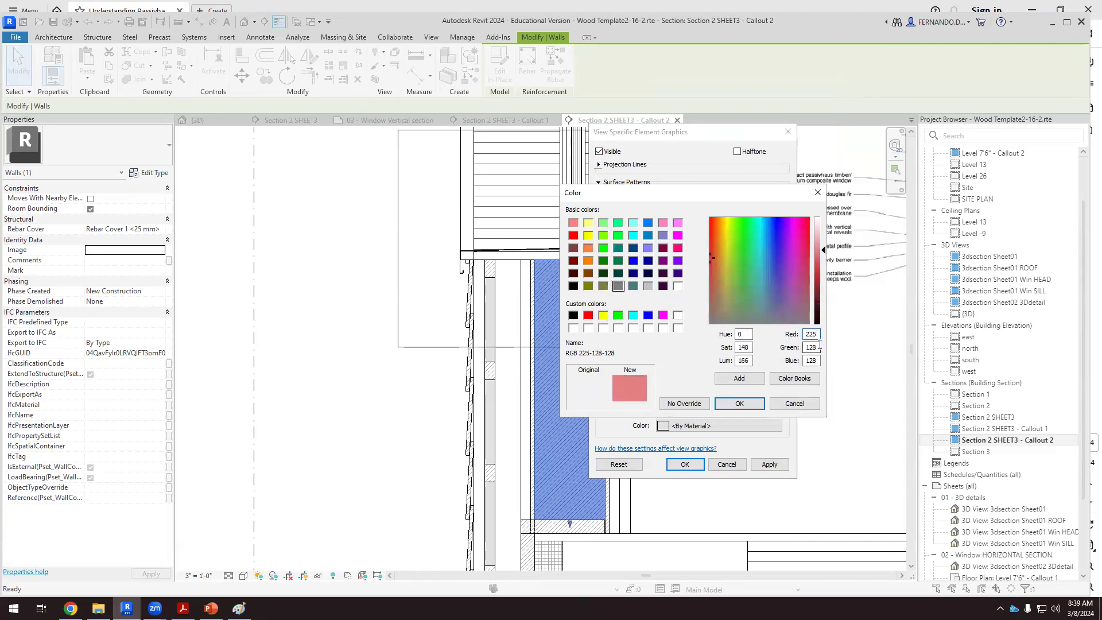
drag(819, 346, 797, 346)
text(225)
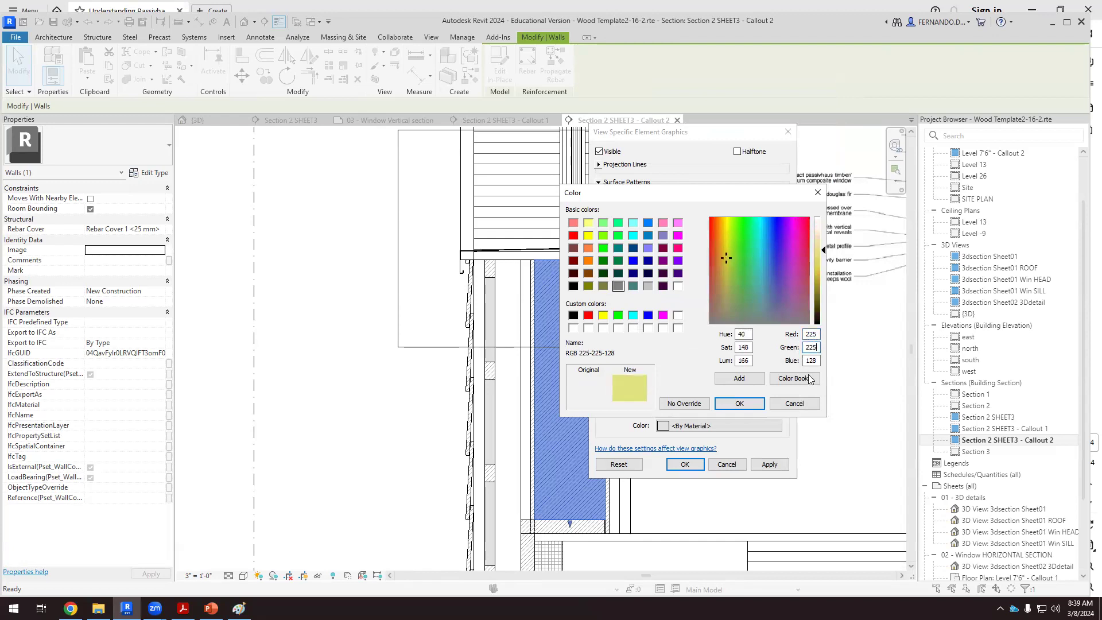
drag(818, 360, 804, 360)
text(225)
click(739, 403)
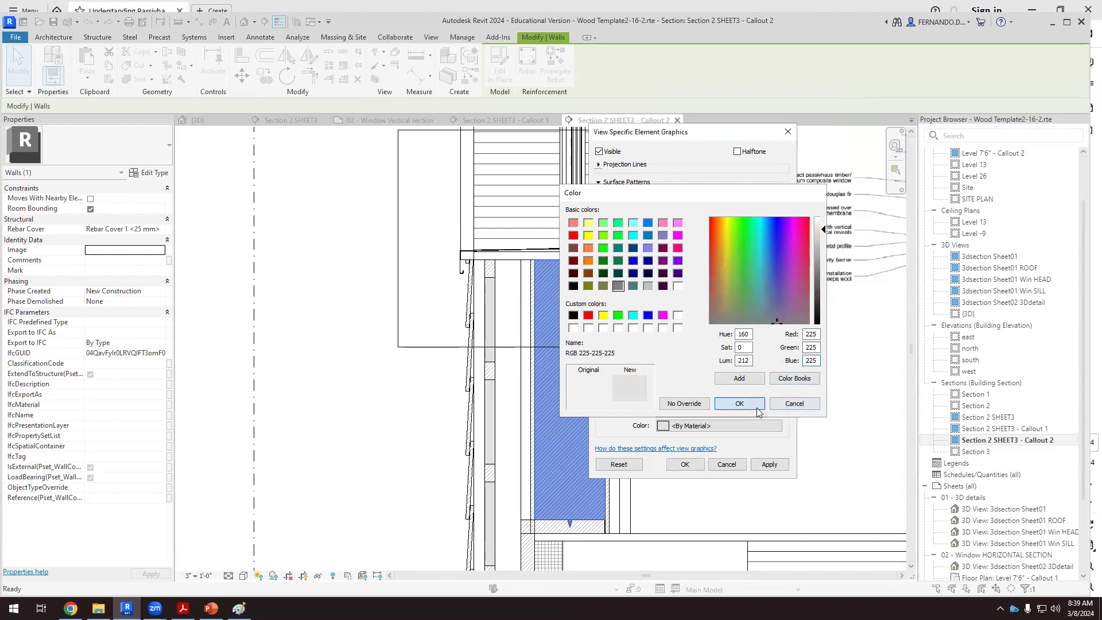
click(769, 465)
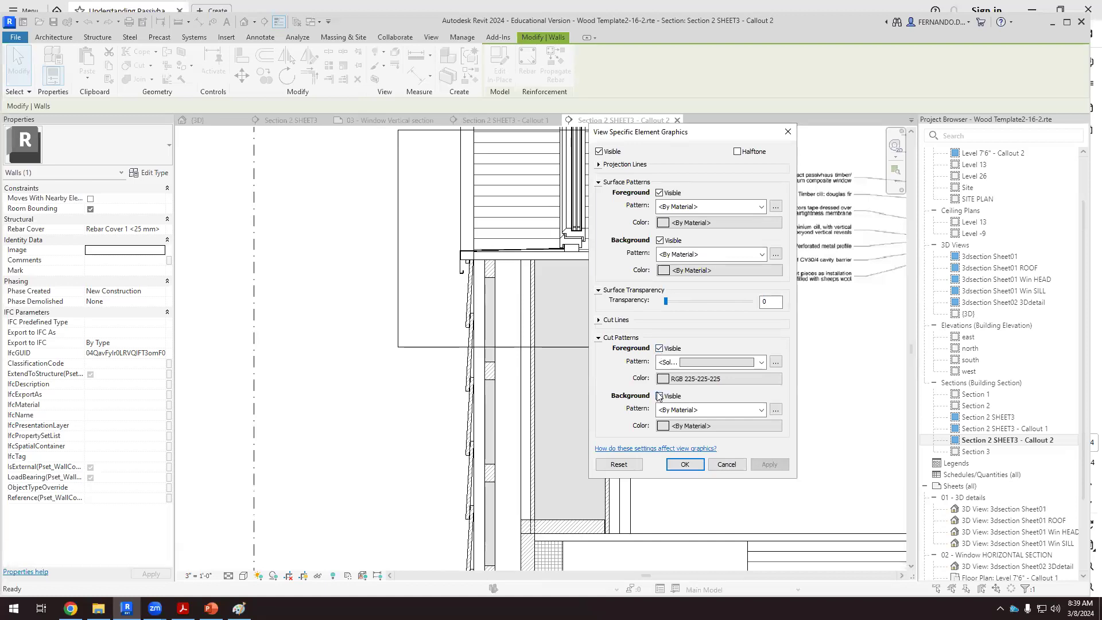
Set the wall's cut background pattern to Diagonal down 1.5mm, then apply and close the graphics override
click(761, 410)
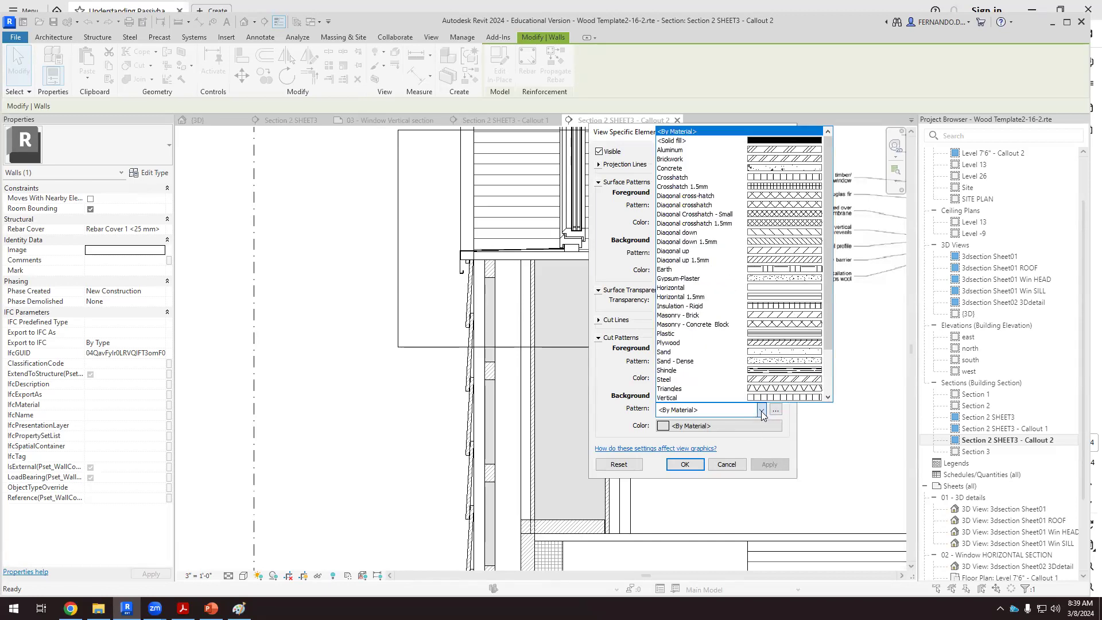
click(780, 241)
click(770, 464)
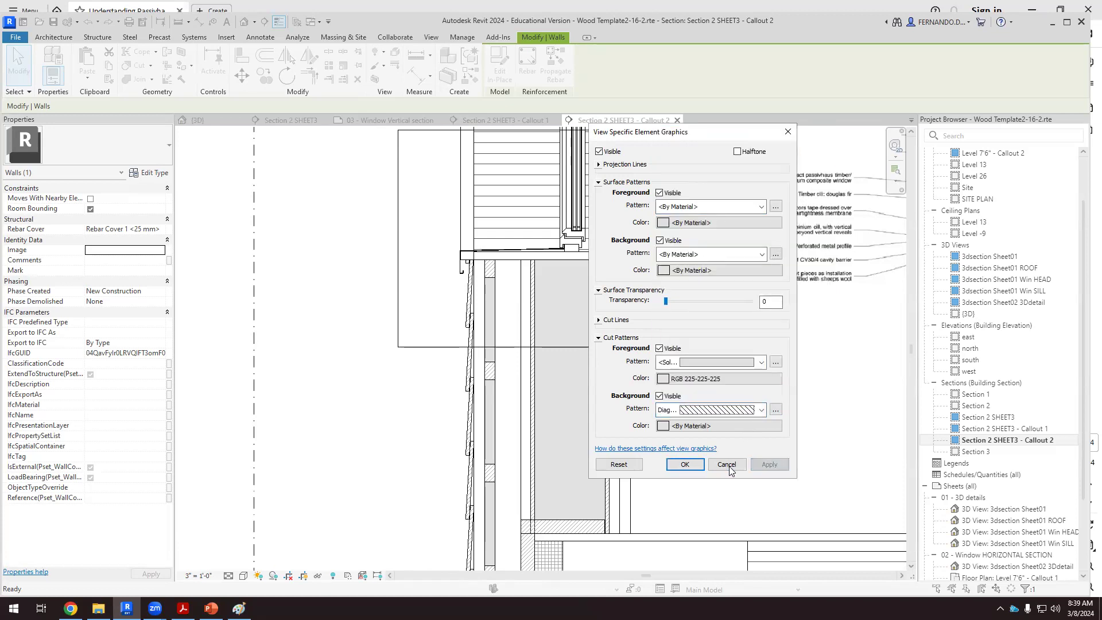
click(684, 465)
click(718, 426)
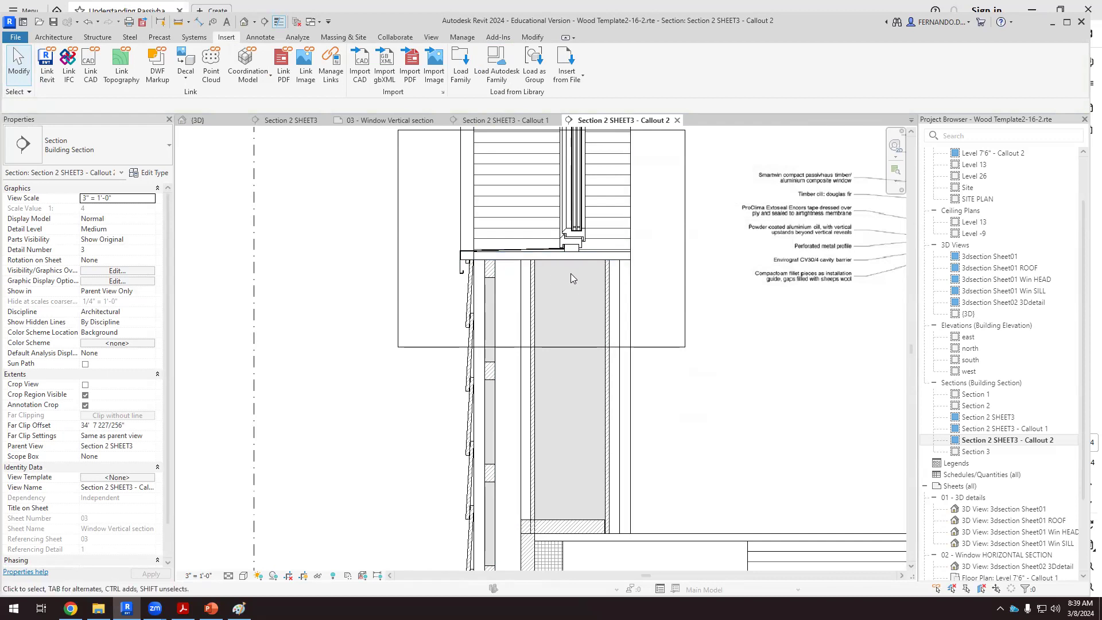
Select the overlapping elements below the window and filter the selection to walls only, excluding windows and structural columns
scroll(571, 273, up, 3)
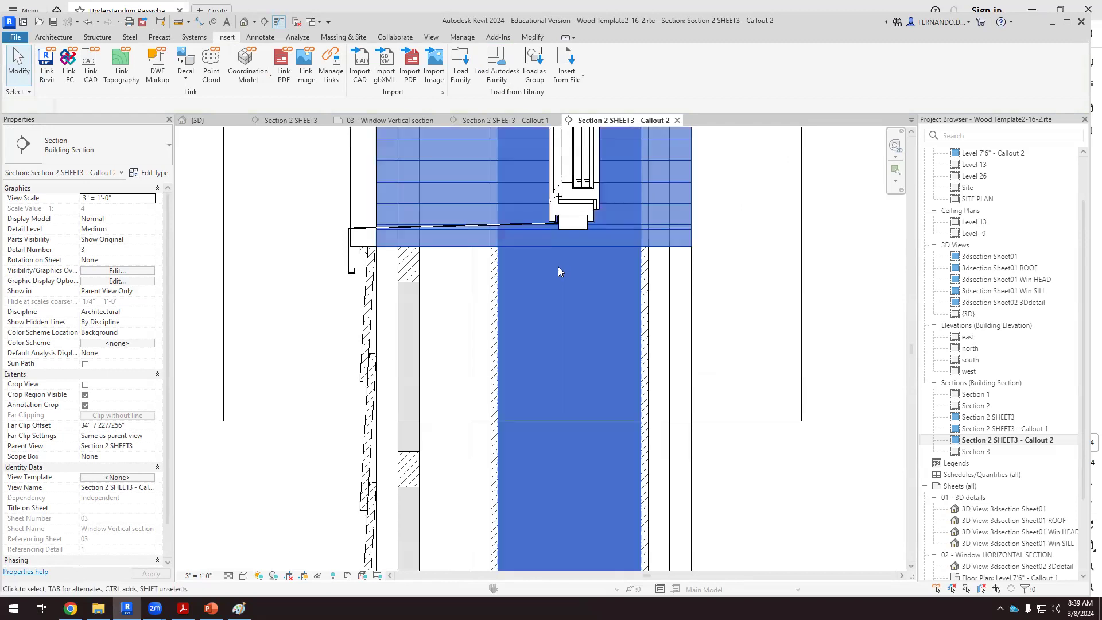
click(588, 202)
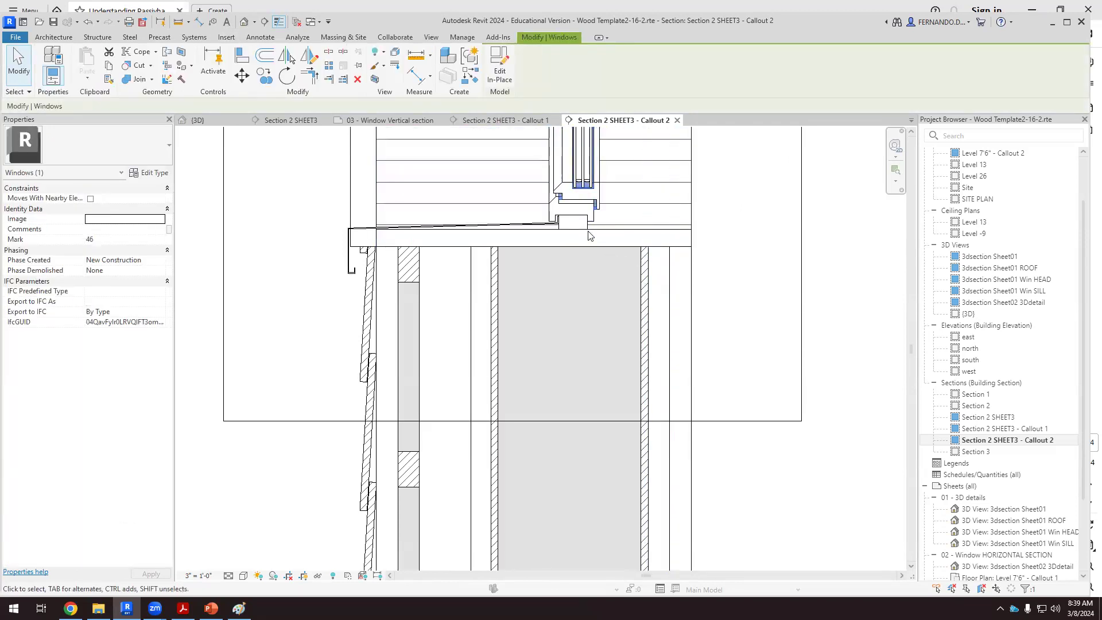
key(Escape)
drag(578, 256, 510, 319)
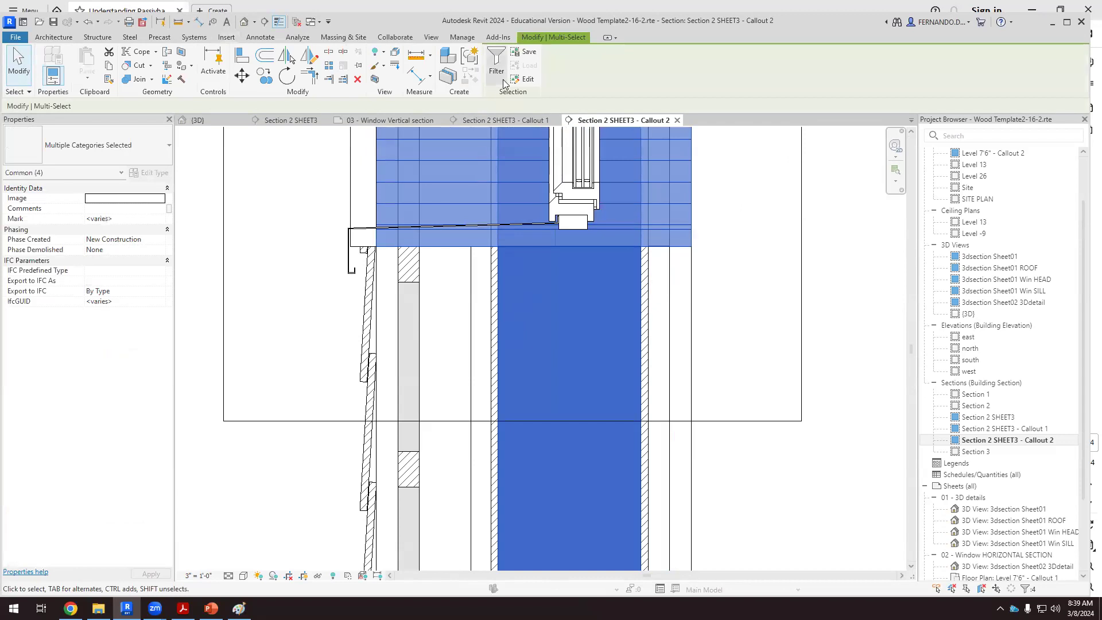
click(496, 62)
click(443, 253)
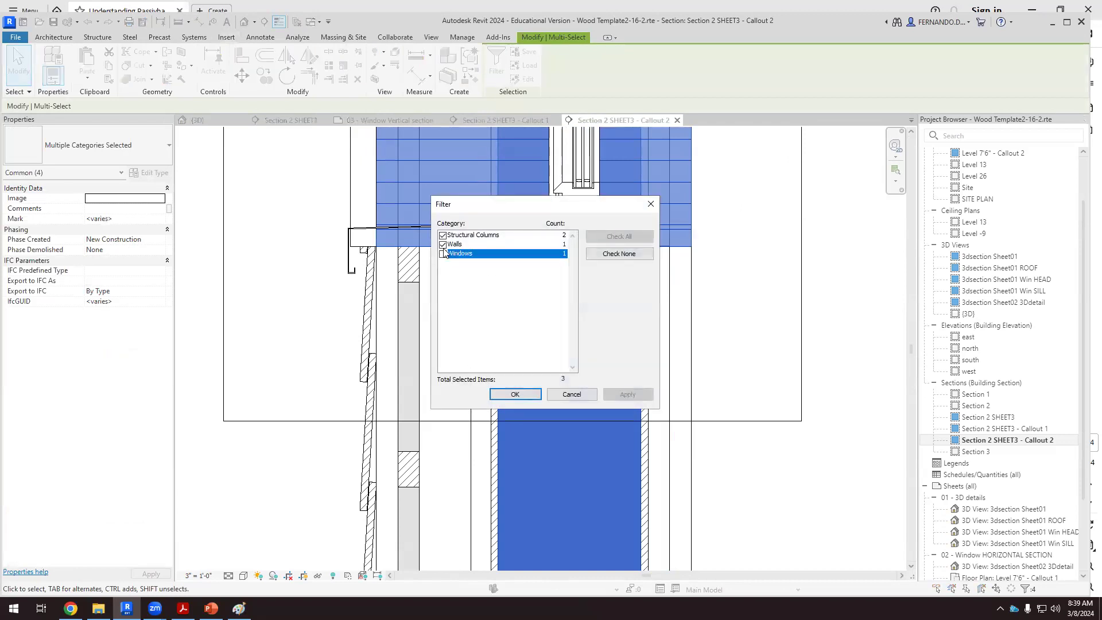
click(442, 236)
click(627, 394)
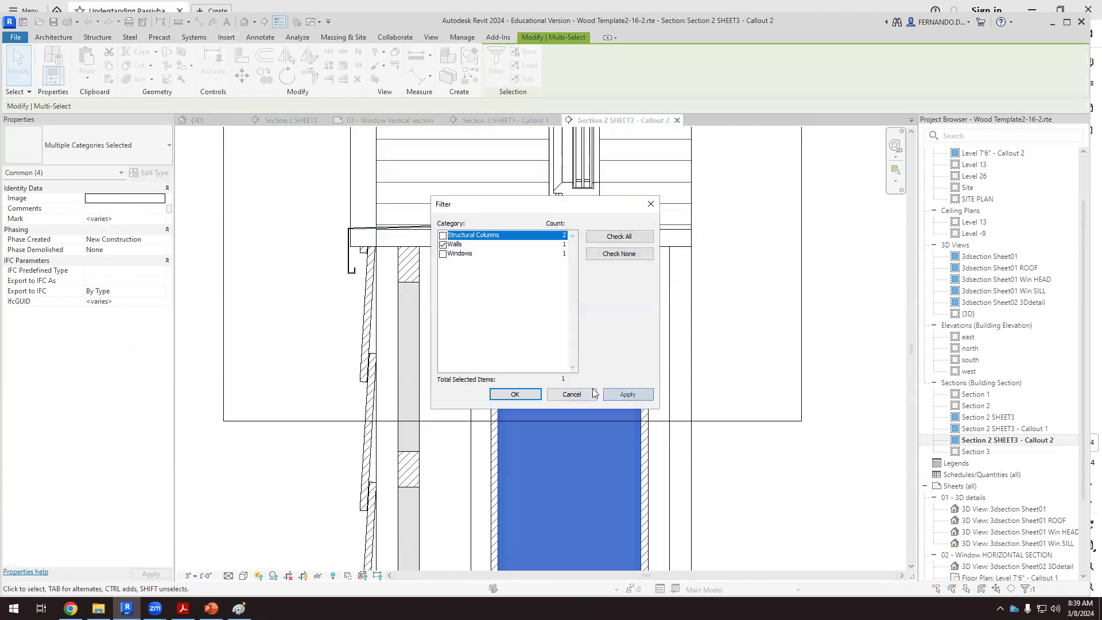
click(513, 394)
Override the wall's graphics in this view by element, setting its cut foreground pattern to Diagonal down 1.5mm in black
scroll(526, 298, down, 1)
right_click(566, 335)
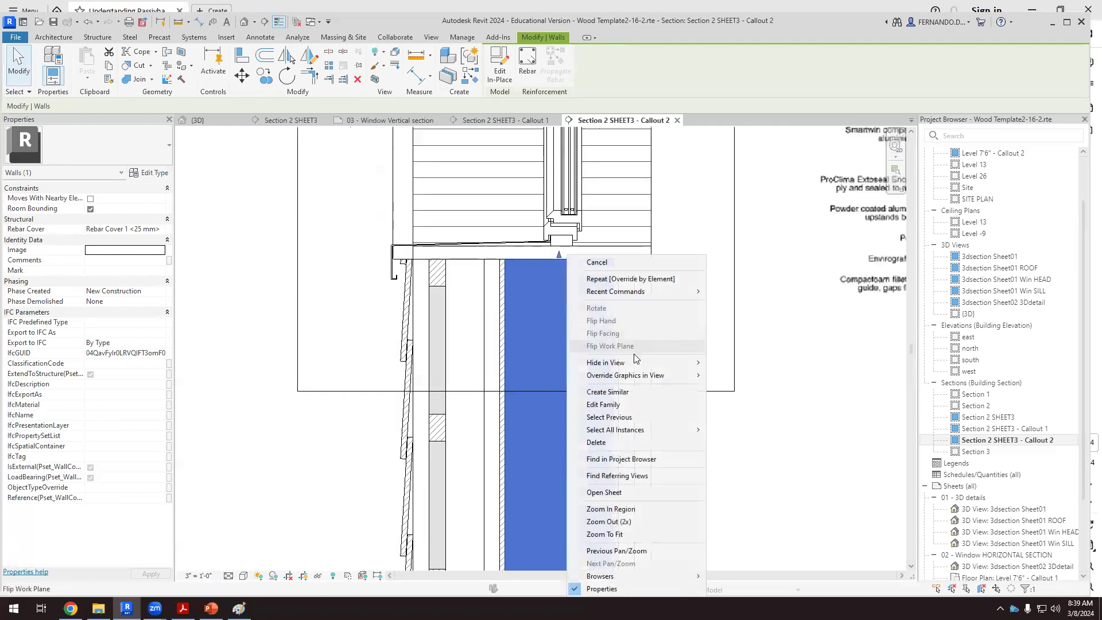
mouse_move(699, 375)
click(742, 375)
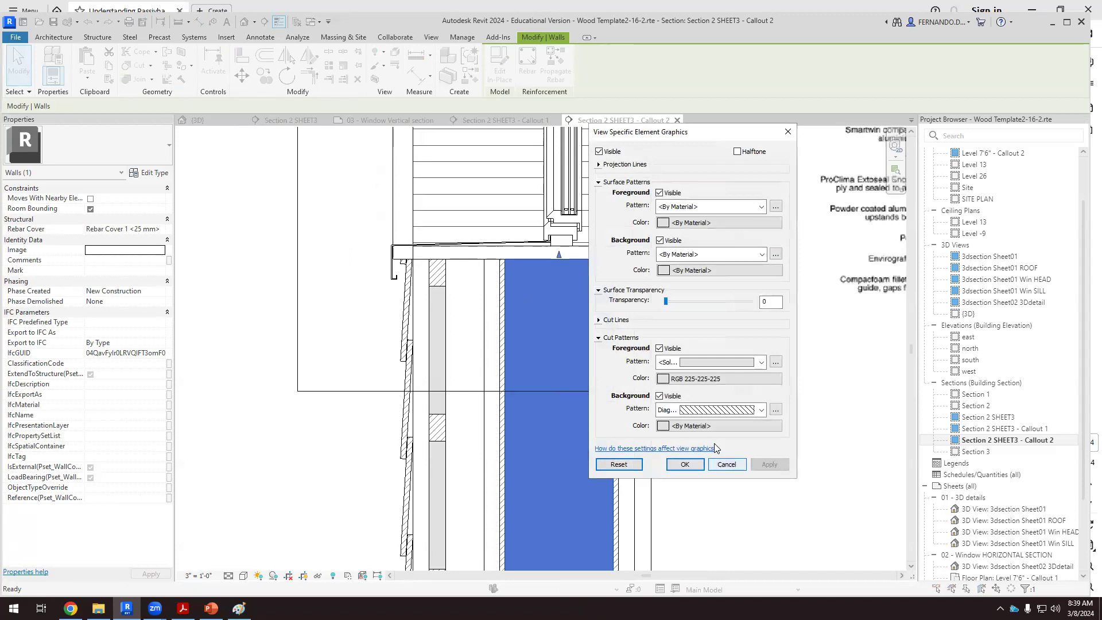
click(762, 367)
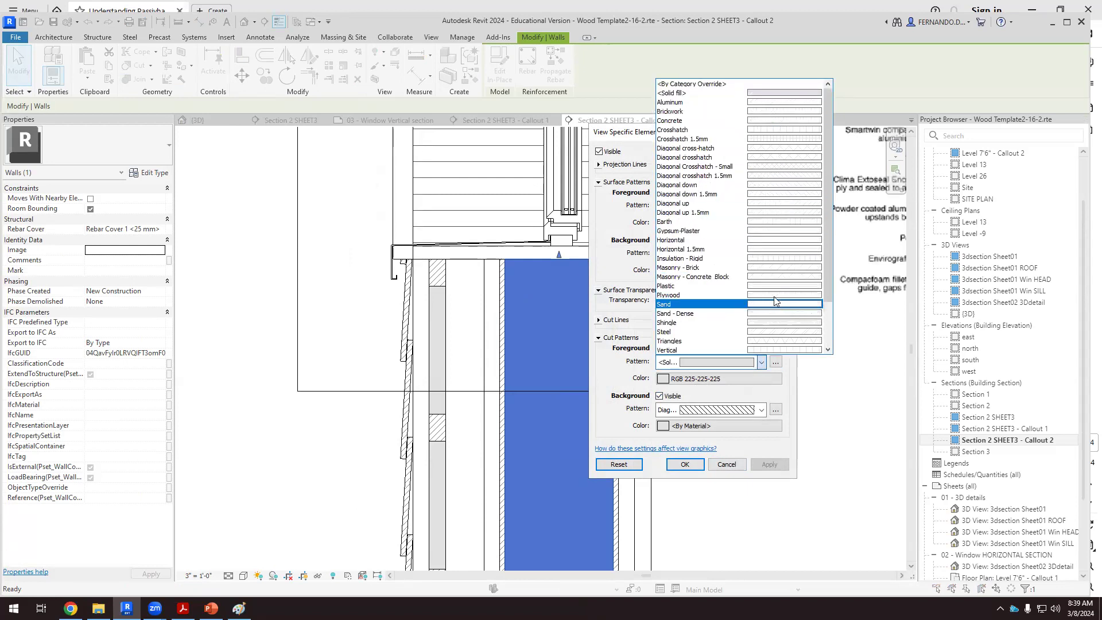
click(795, 196)
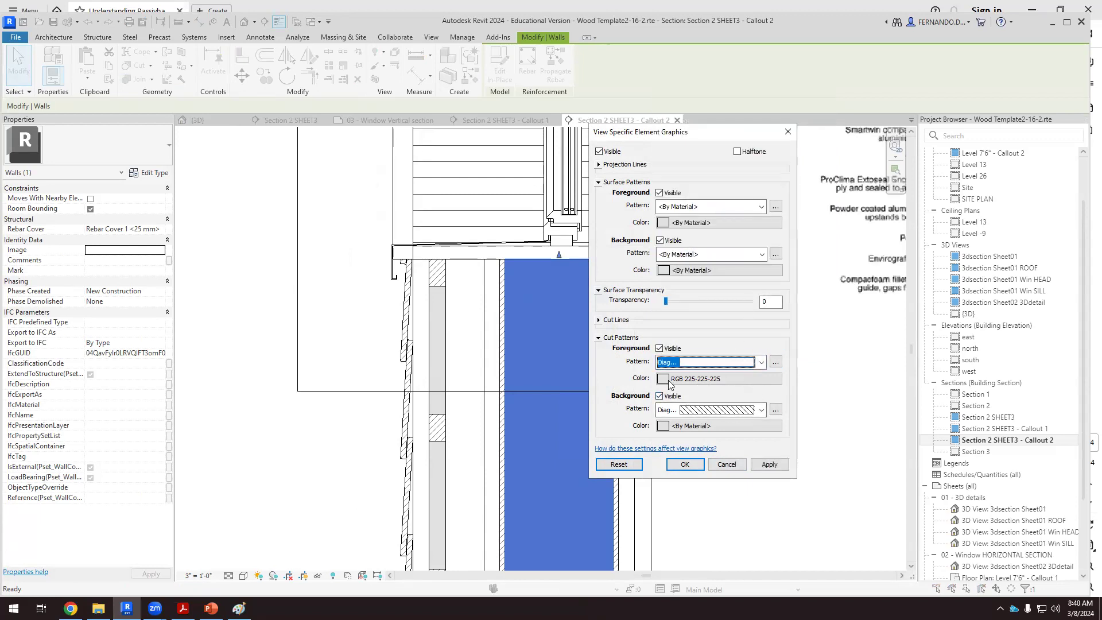
click(700, 379)
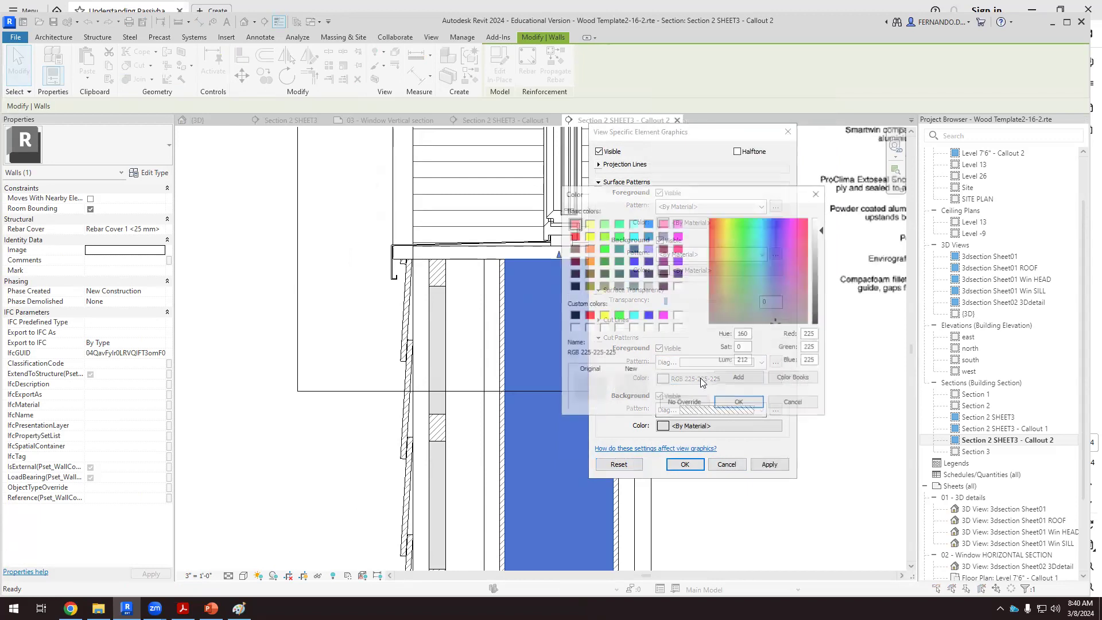
click(573, 316)
click(754, 407)
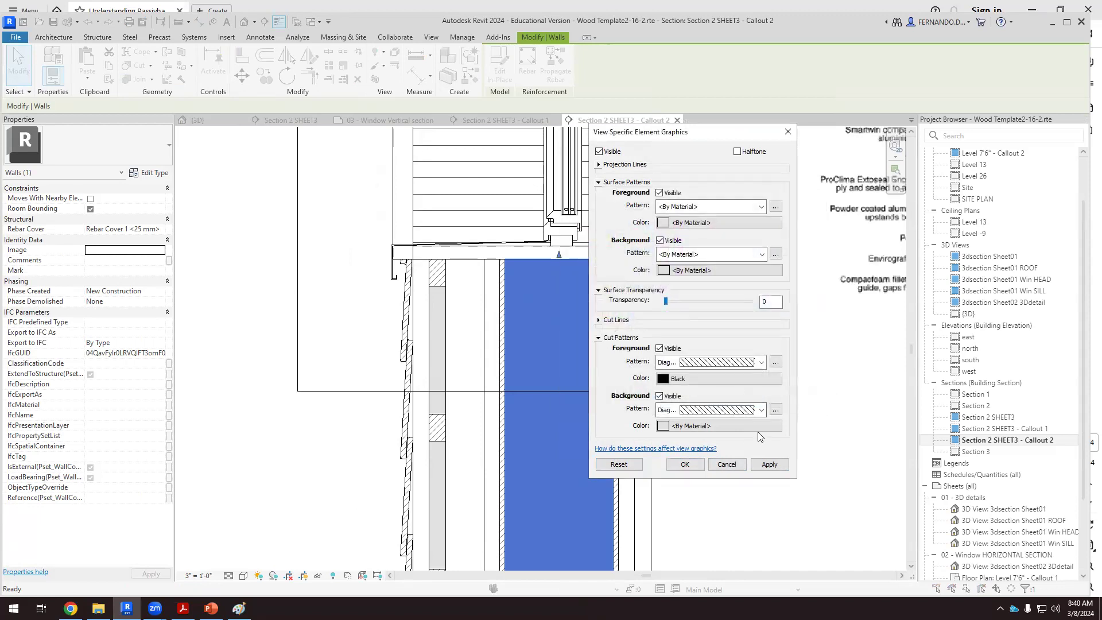
Set the wall's cut background pattern to solid fill in RGB 225-225-225 and apply the override
click(761, 410)
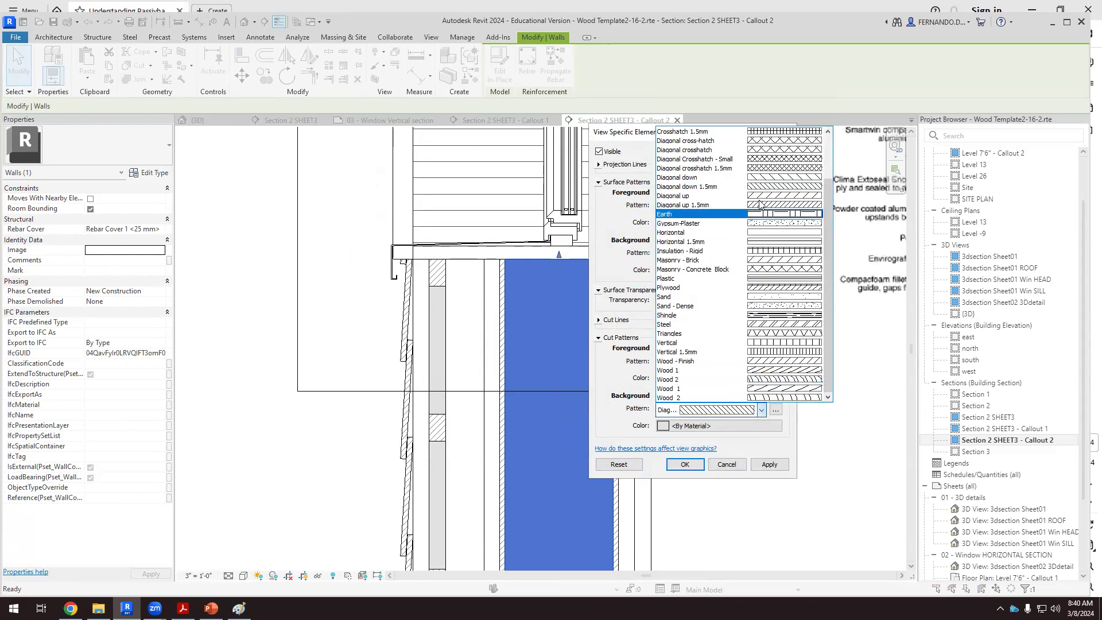
scroll(769, 218, up, 2)
click(770, 141)
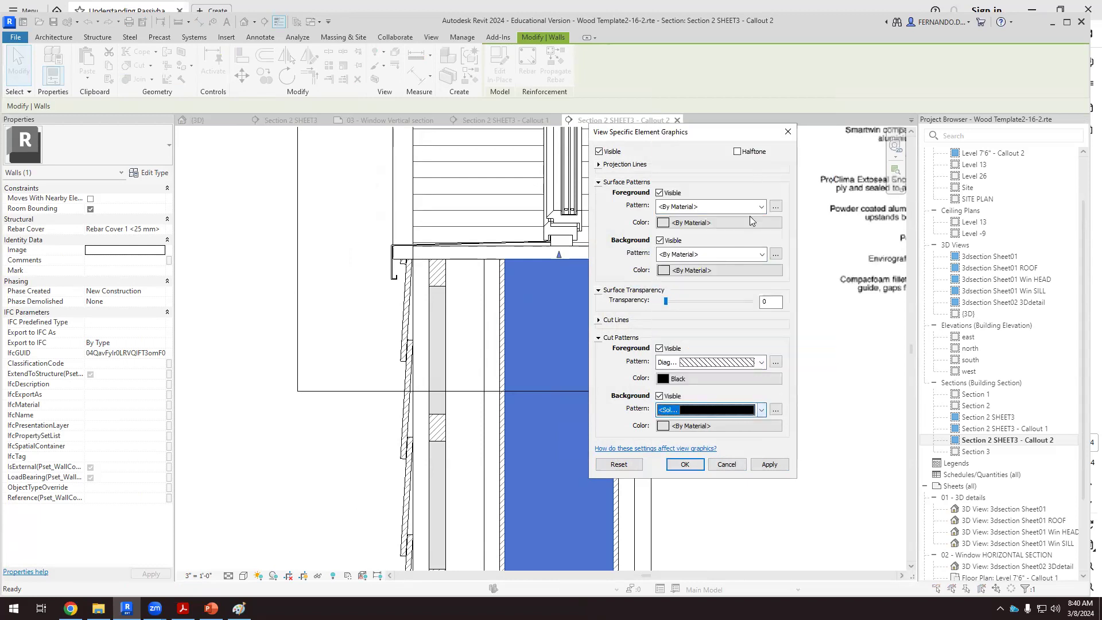
click(696, 425)
double_click(811, 334)
text(225)
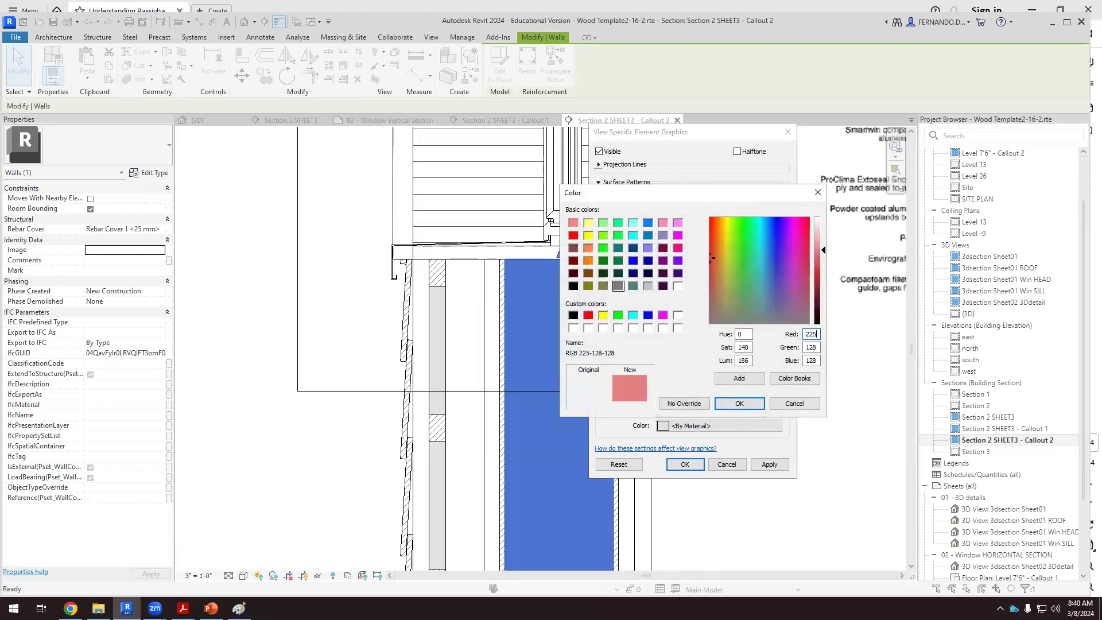
double_click(810, 347)
text(225)
double_click(810, 360)
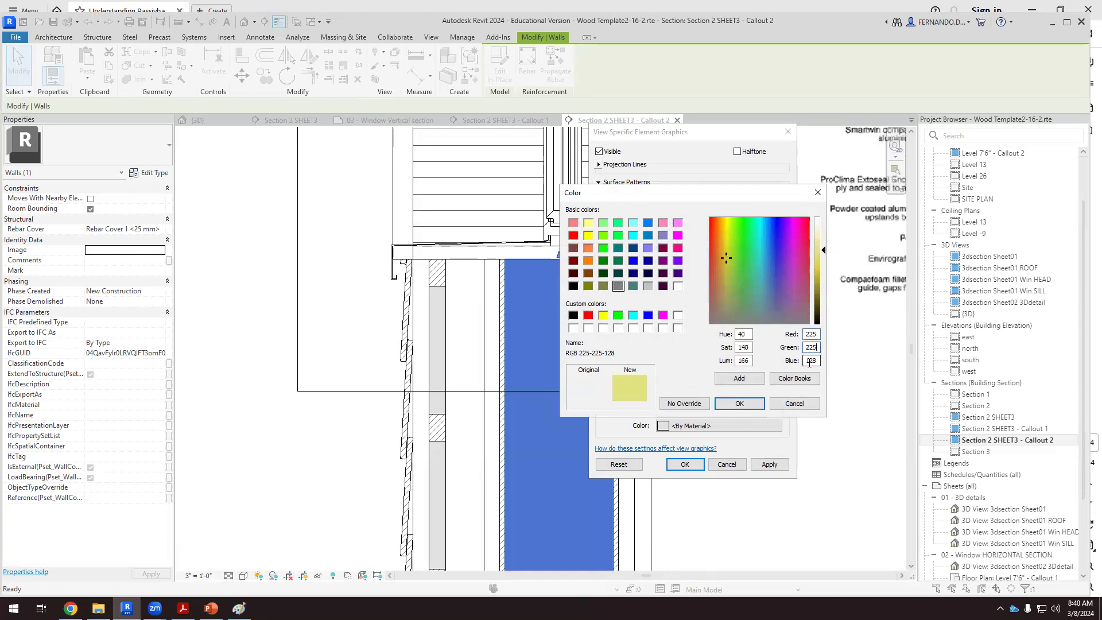
text(225)
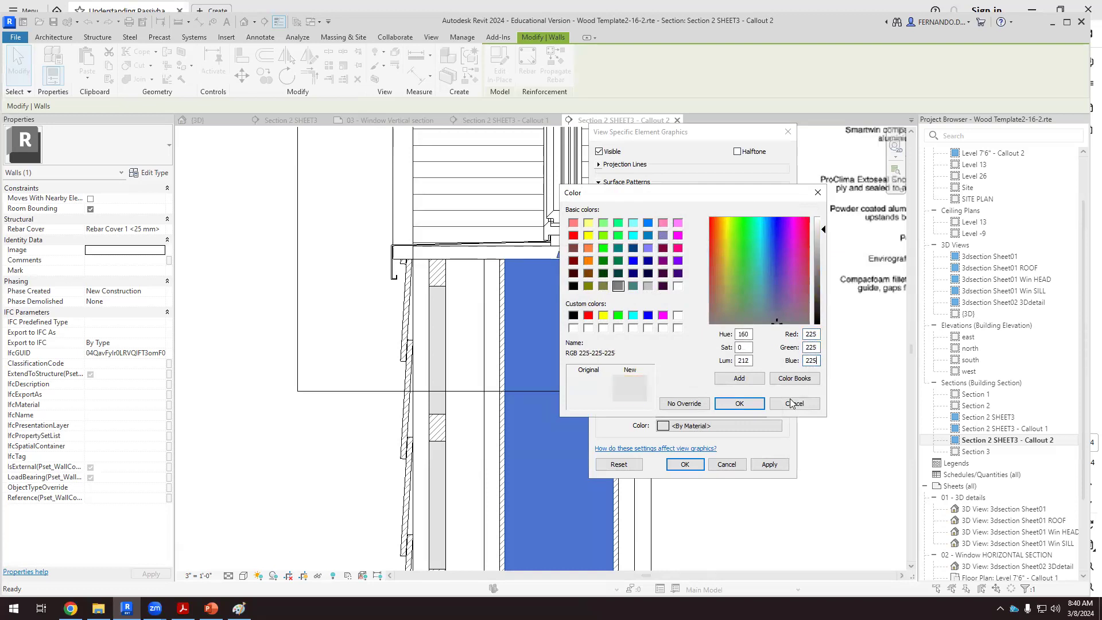
click(746, 407)
click(769, 465)
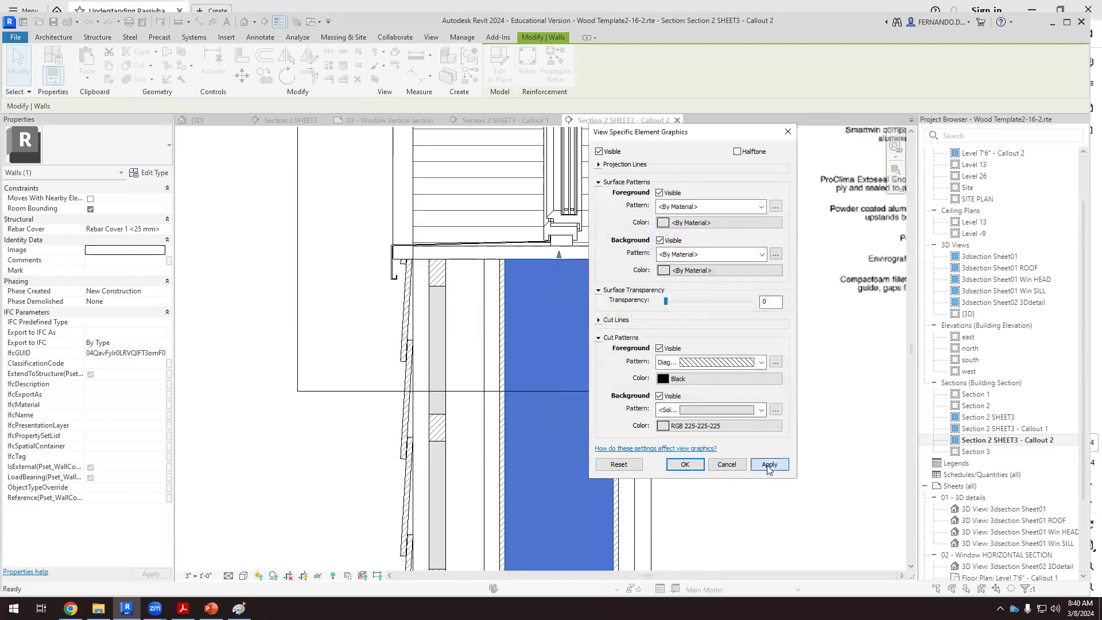
click(682, 465)
click(754, 407)
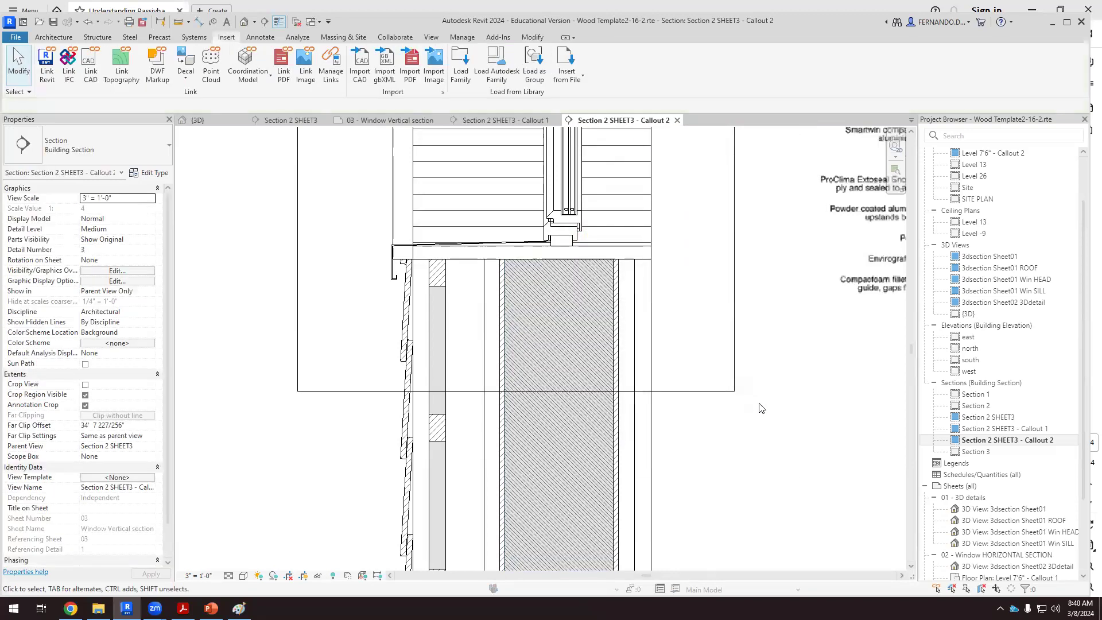
Examine the wall's hatching in the callout and compare it with the window cill detail in the Acrobat PDF
scroll(764, 416, down, 2)
scroll(764, 416, up, 2)
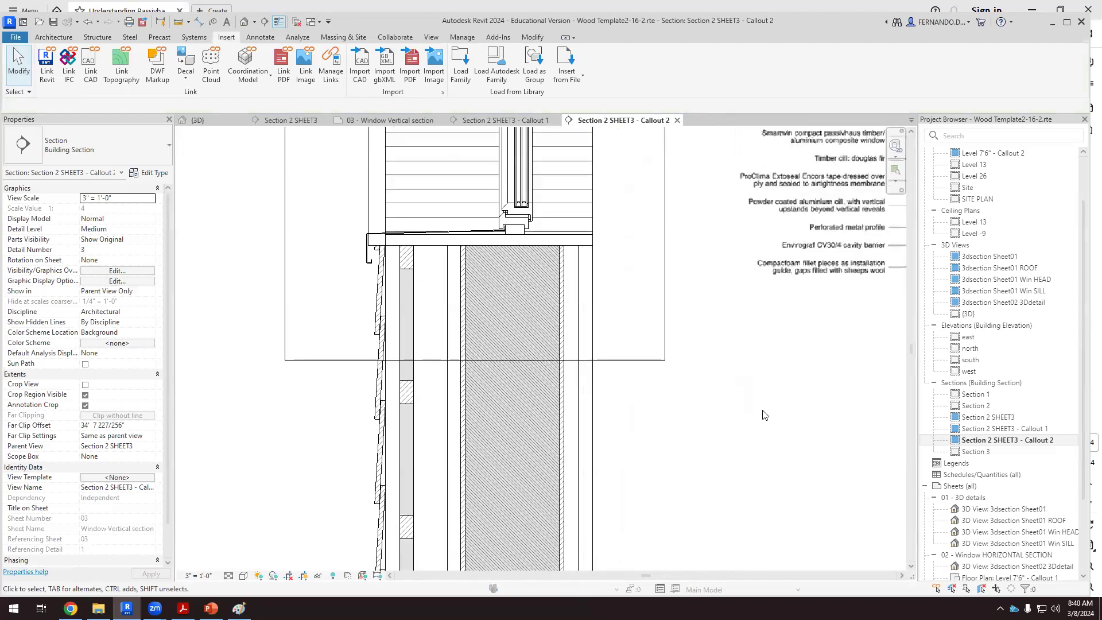
scroll(514, 259, up, 4)
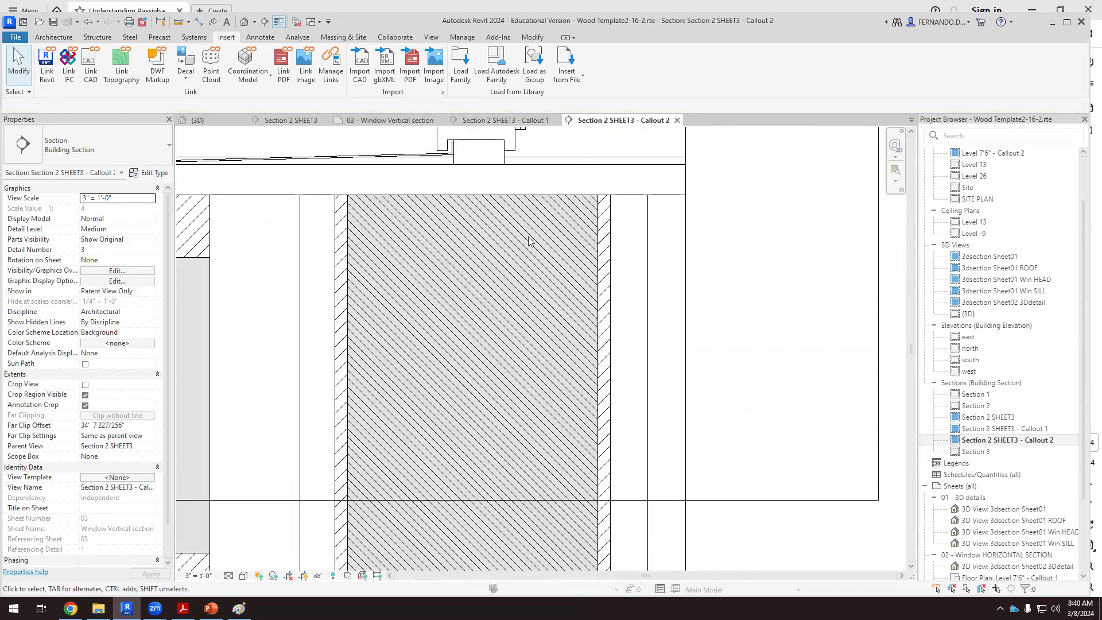
scroll(531, 243, down, 2)
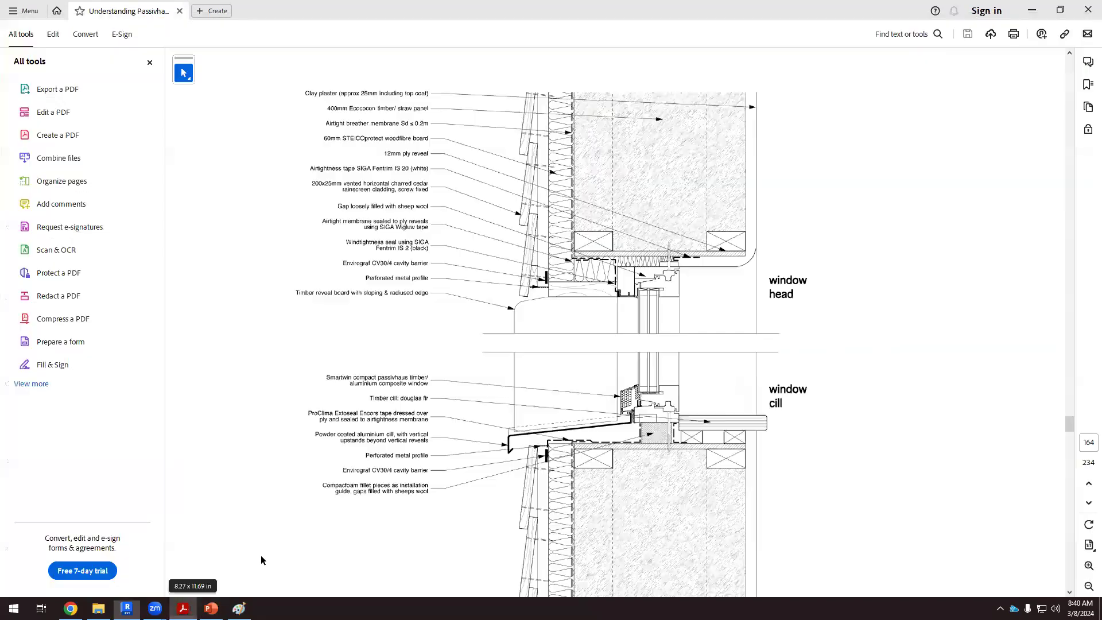
click(183, 609)
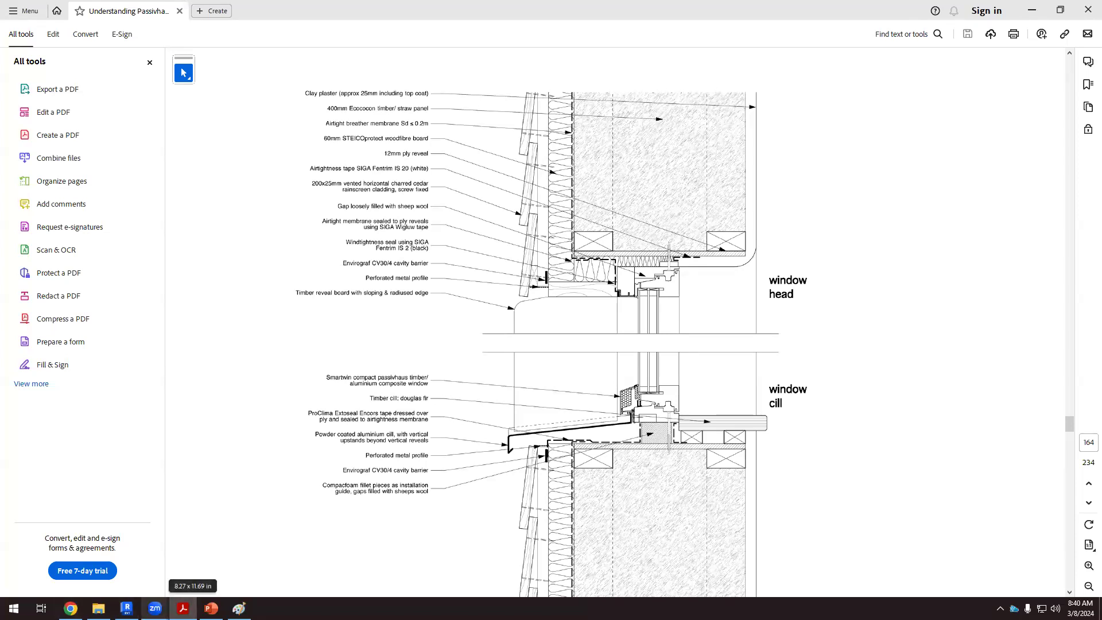
click(126, 609)
scroll(478, 497, down, 4)
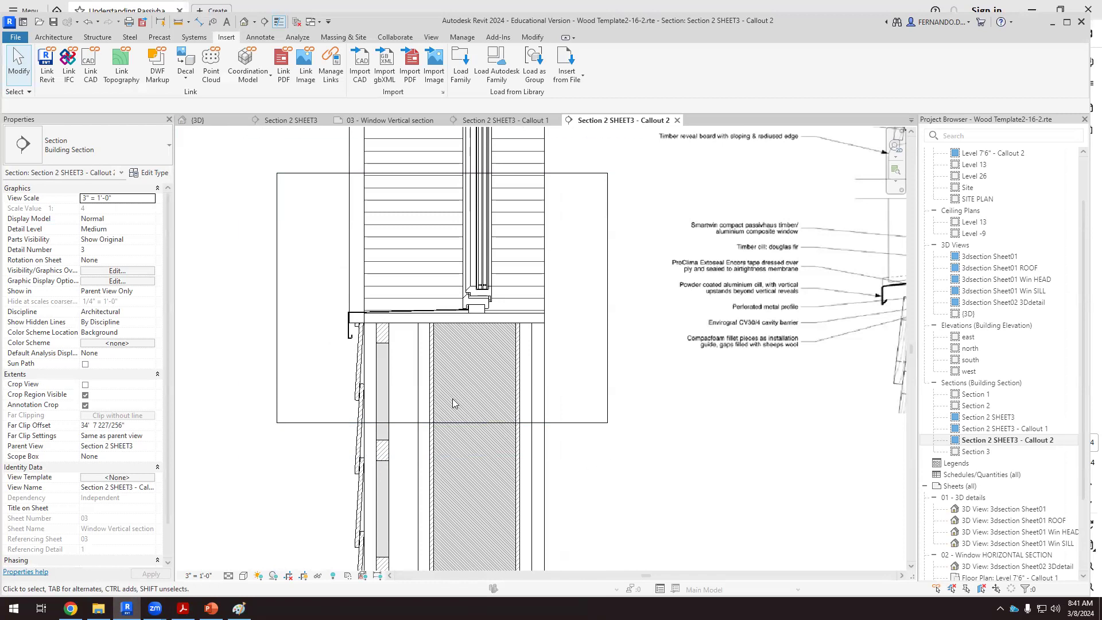
scroll(378, 387, up, 3)
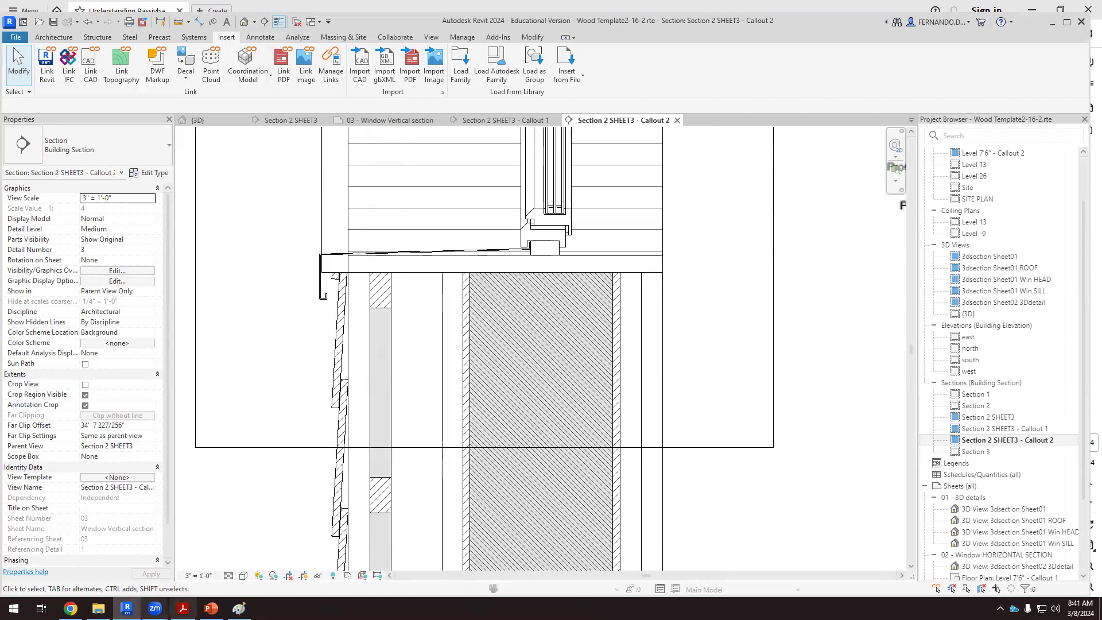
click(183, 608)
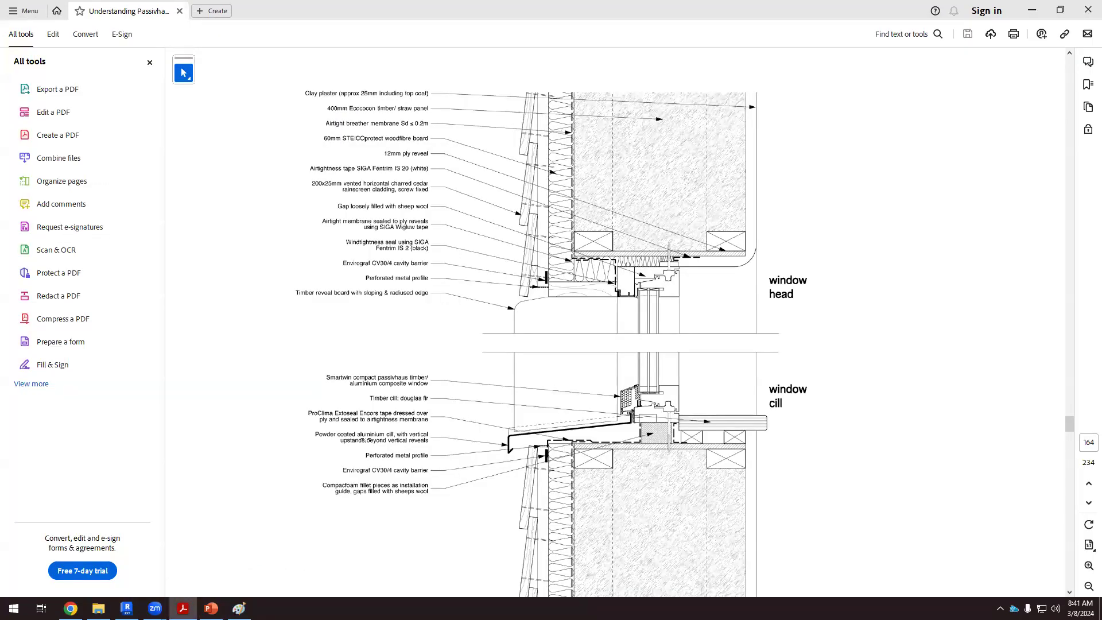
click(127, 607)
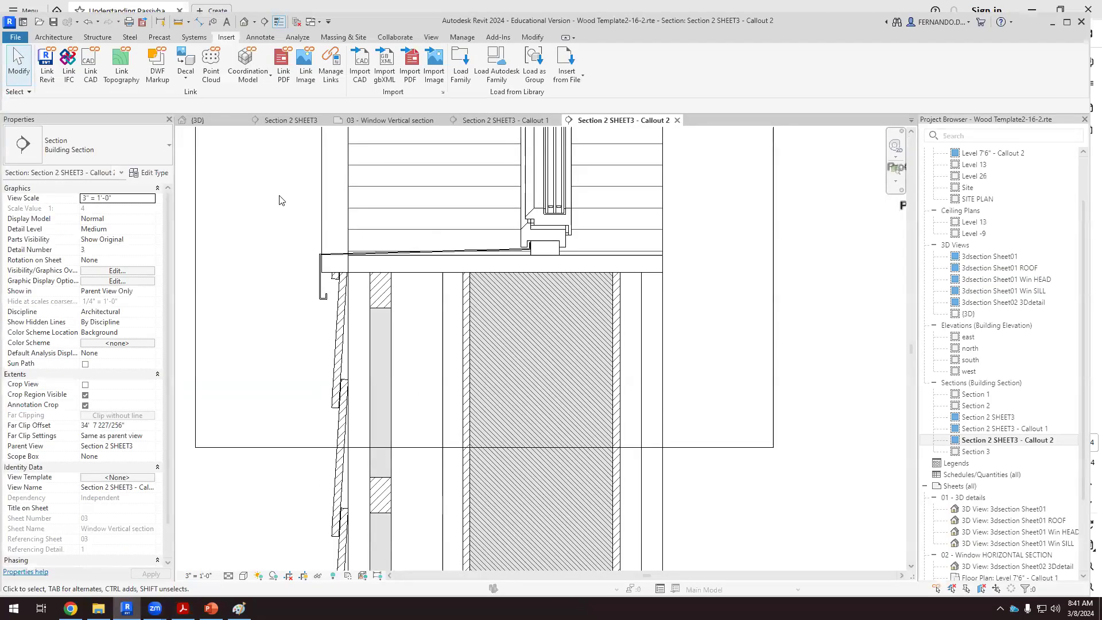
Place batting insulation centred in the cavity between the two battens behind the cladding below the cill
click(261, 39)
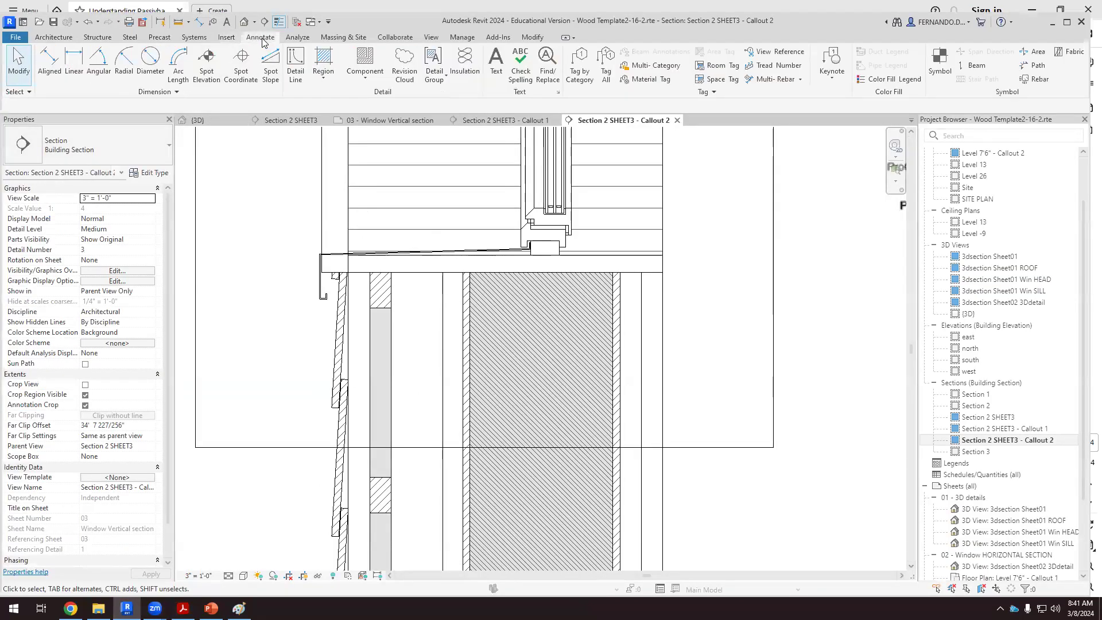
click(460, 67)
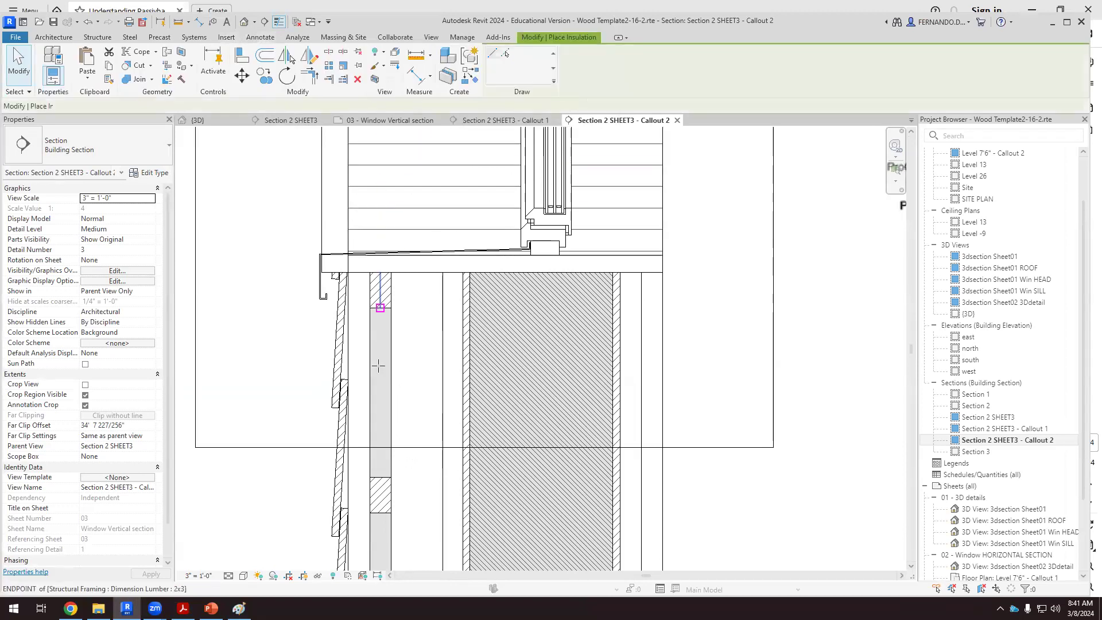
click(380, 477)
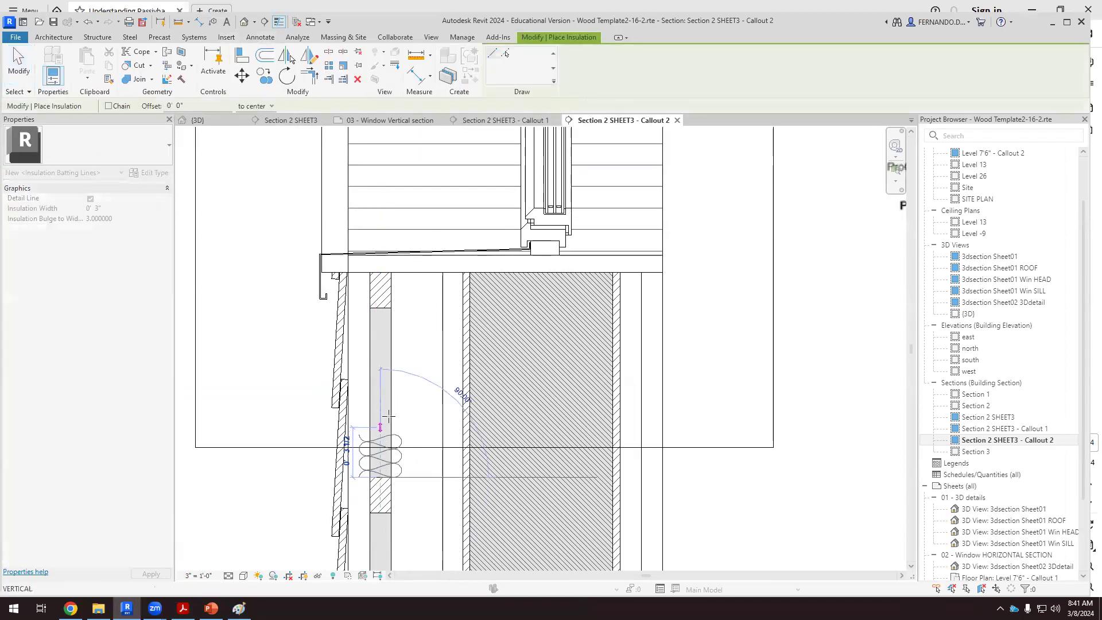
click(380, 308)
key(Escape)
key(Escape)
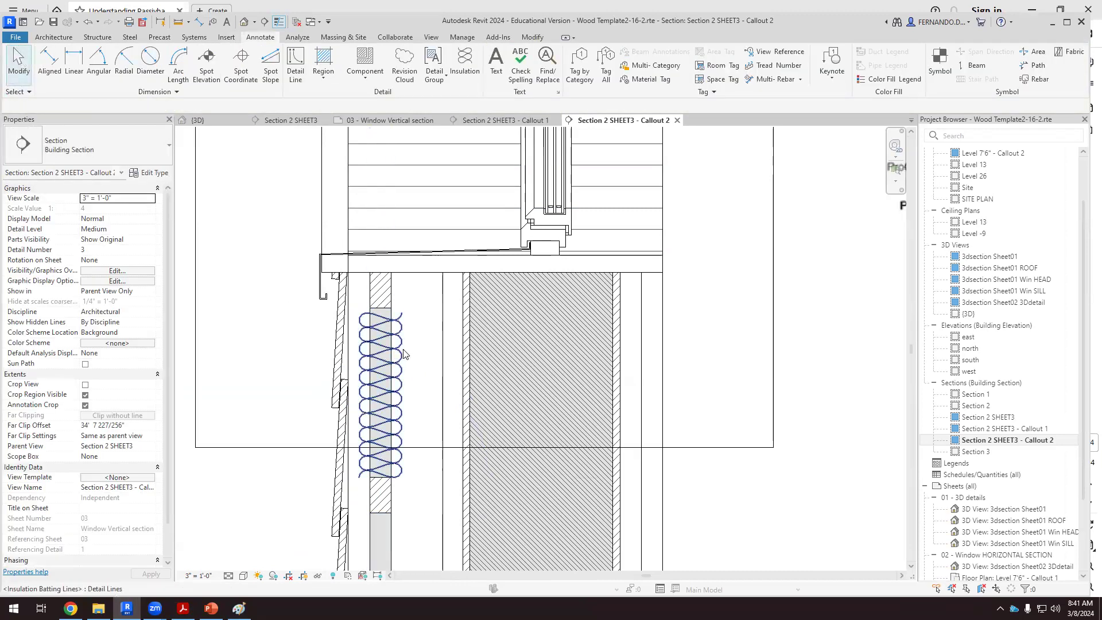
Set the batting insulation's width to 1 1/2" to fit the batten cavity
click(403, 353)
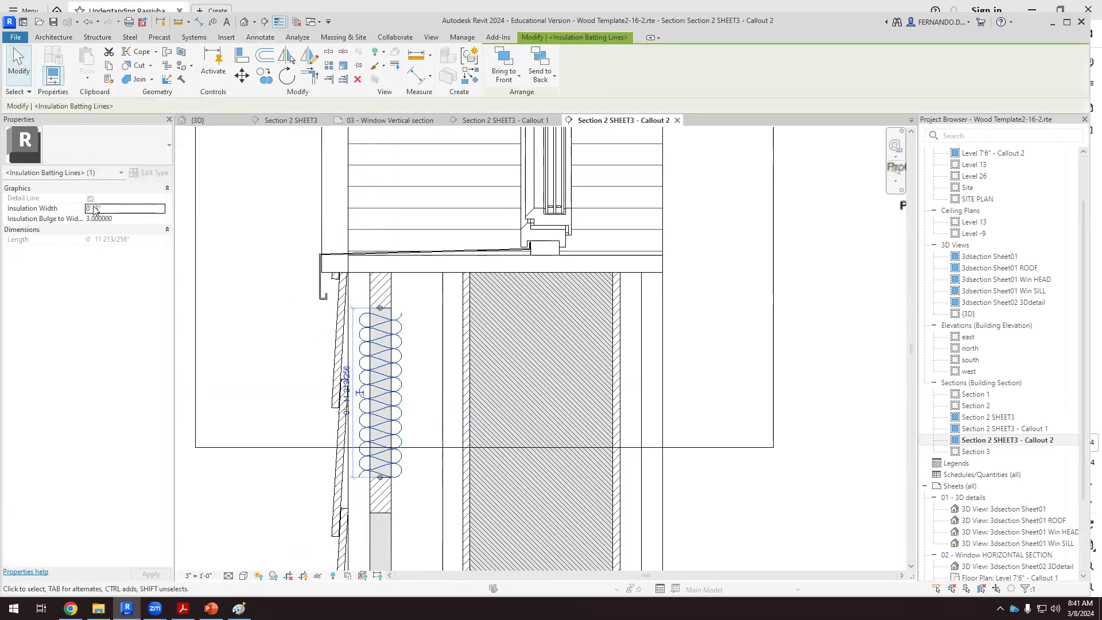
key(Return)
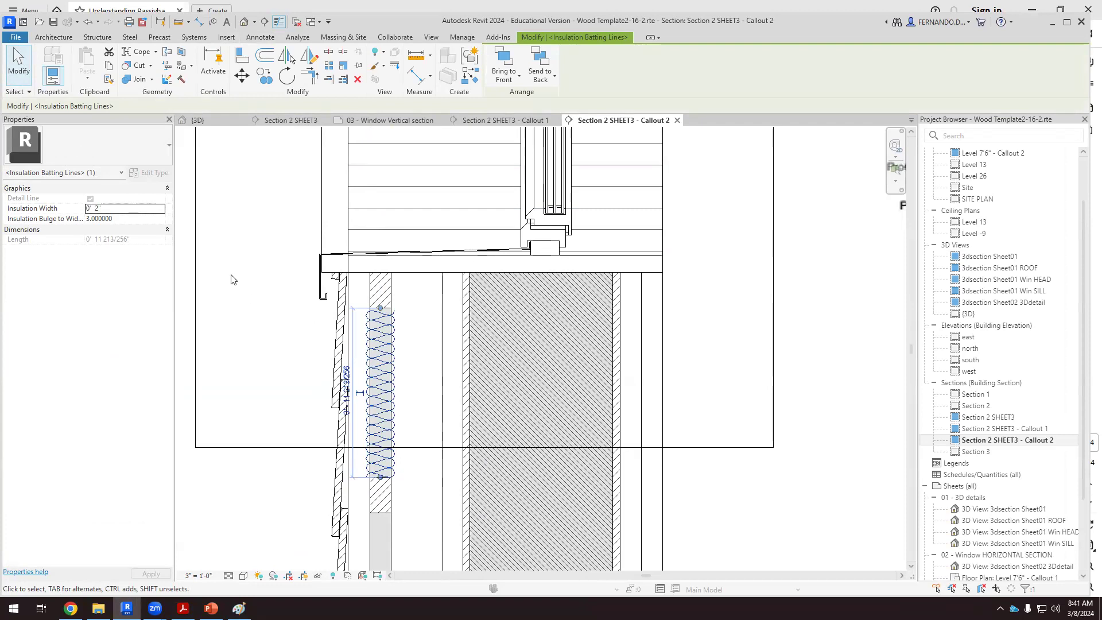
key(Return)
text(1)
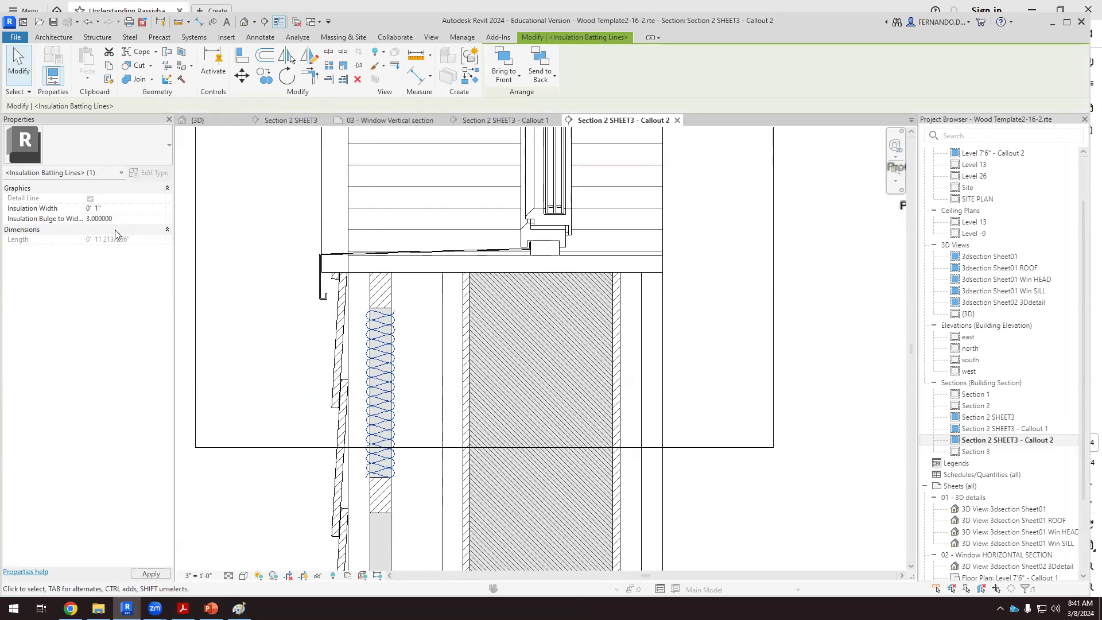
text(.5)
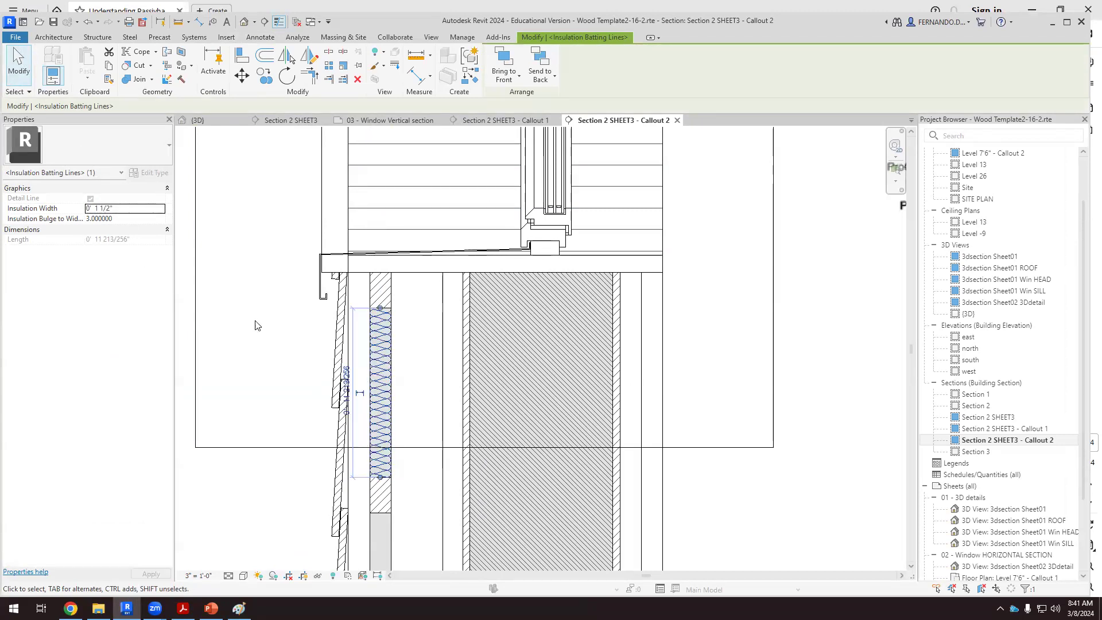
click(286, 377)
Examine the batting insulation in the callout and check the window cill reference drawing in PowerPoint before returning to Revit
scroll(405, 315, up, 4)
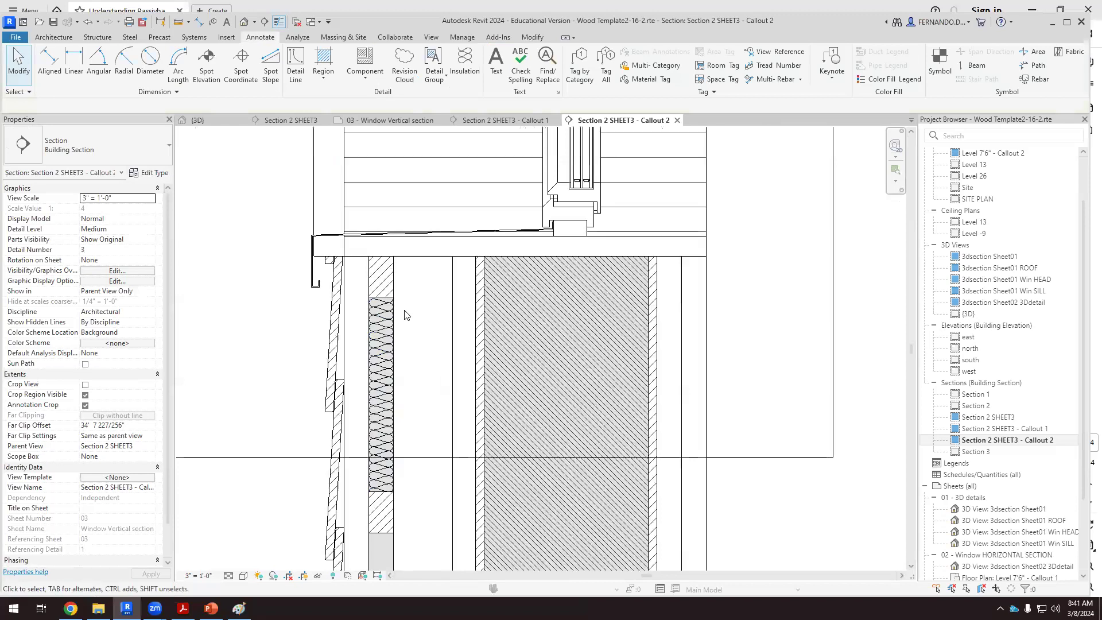
scroll(391, 298, down, 2)
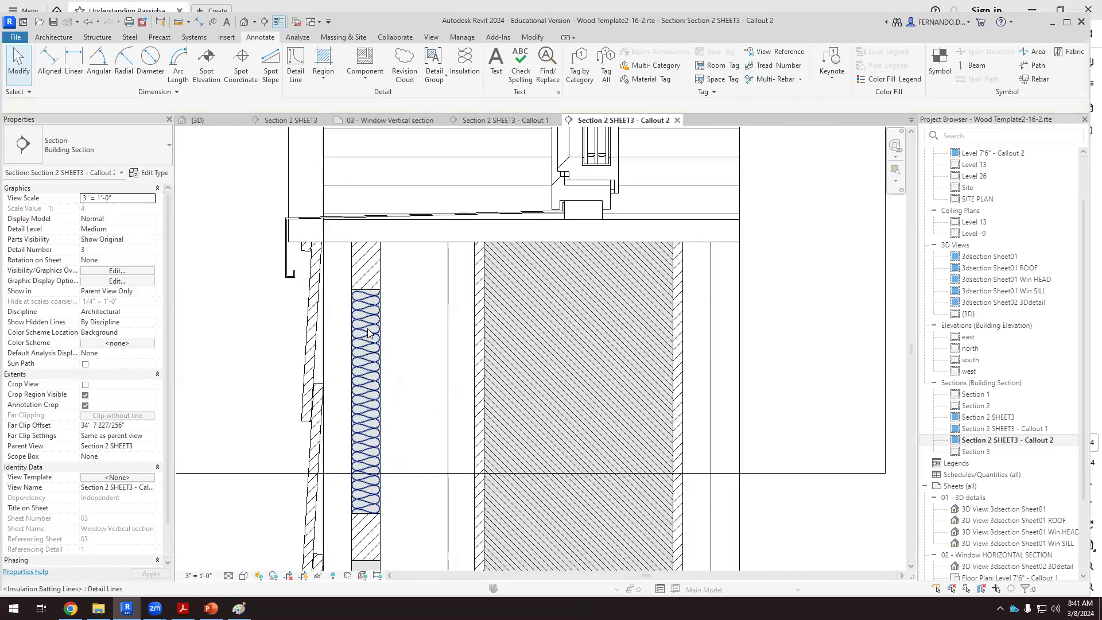
scroll(368, 332, down, 3)
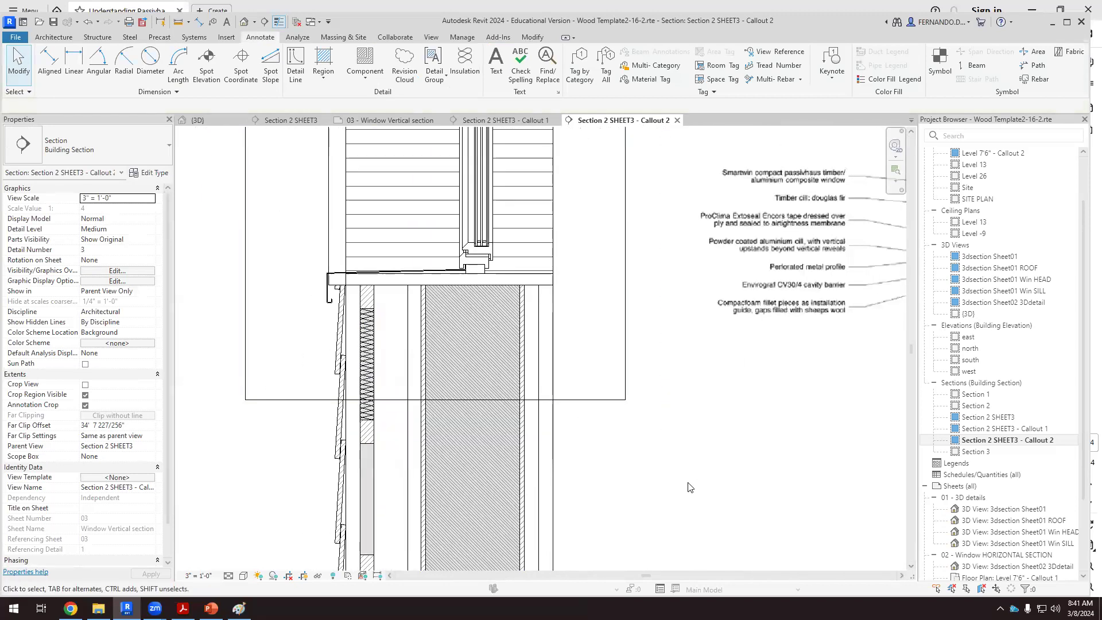
scroll(379, 378, up, 2)
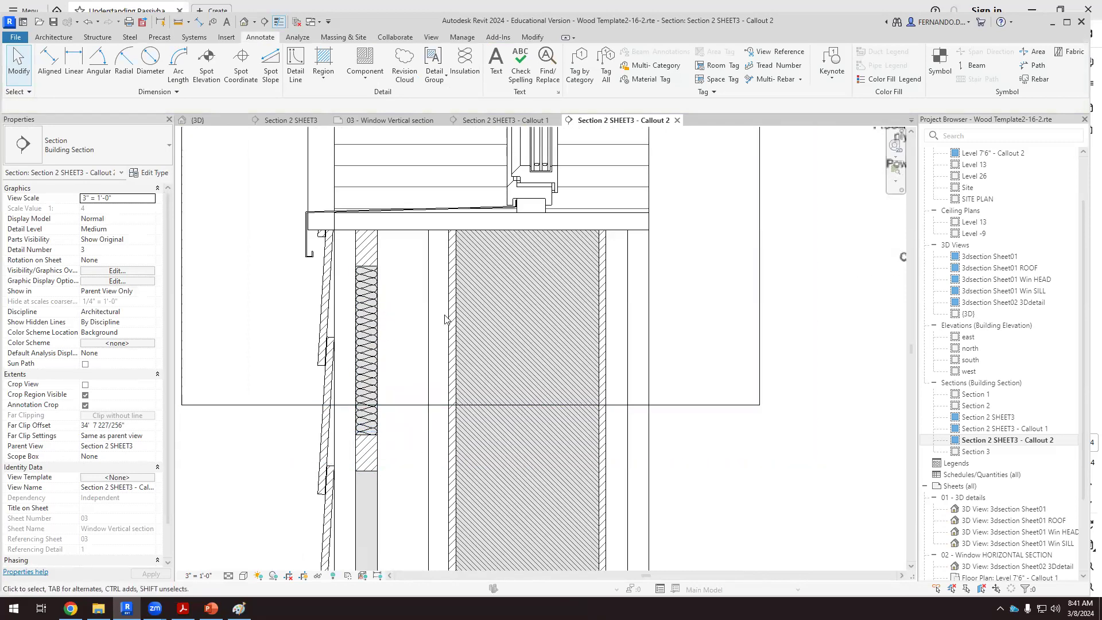
scroll(378, 293, up, 5)
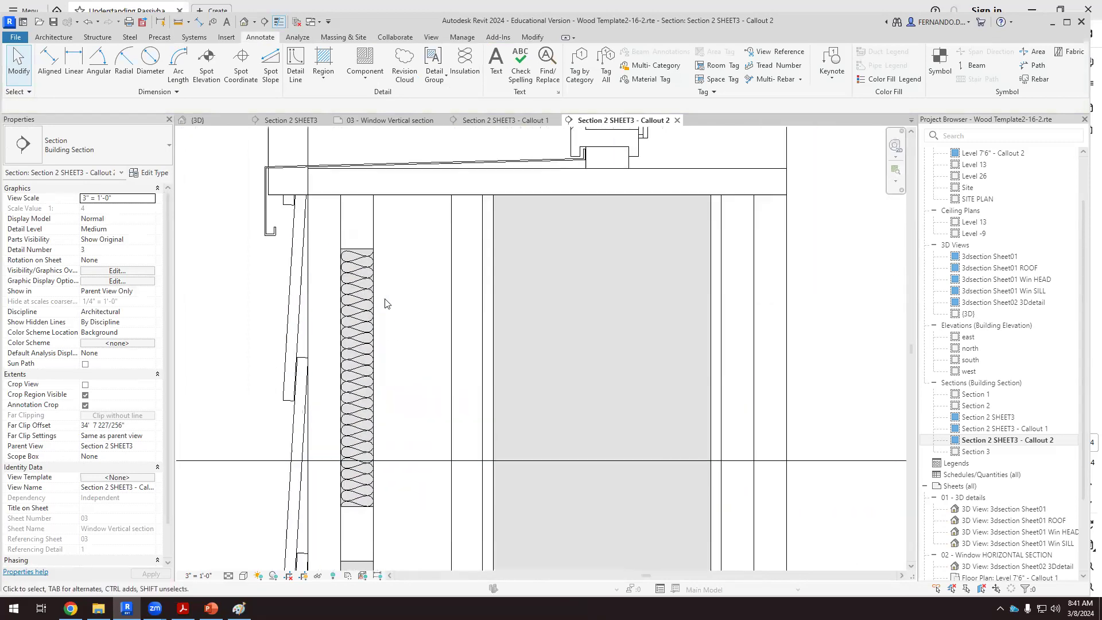
scroll(357, 274, down, 3)
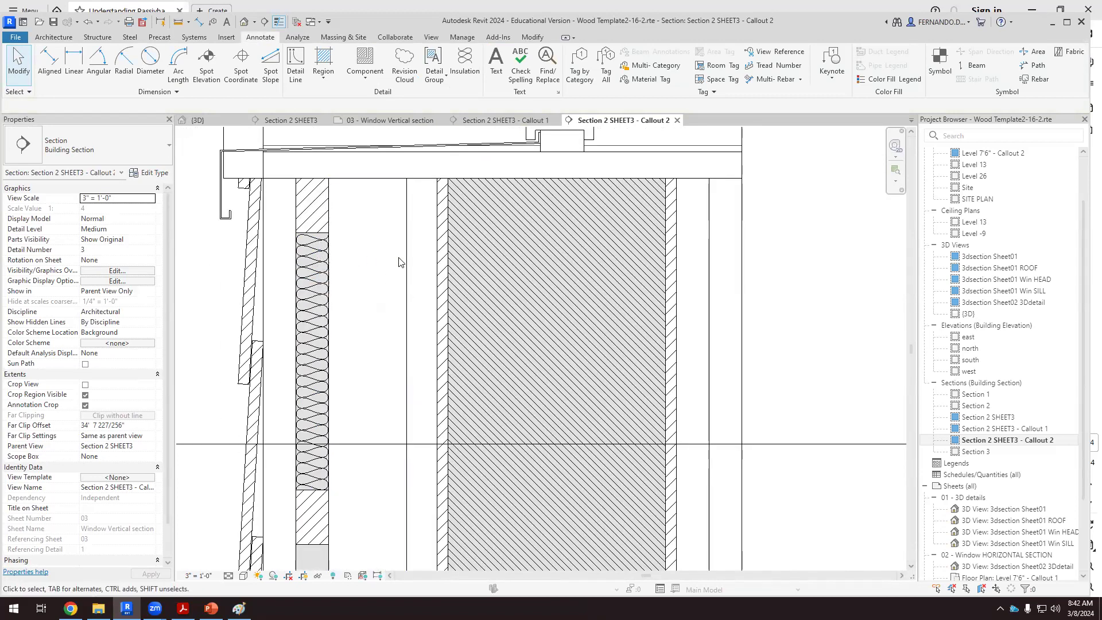
scroll(343, 259, down, 3)
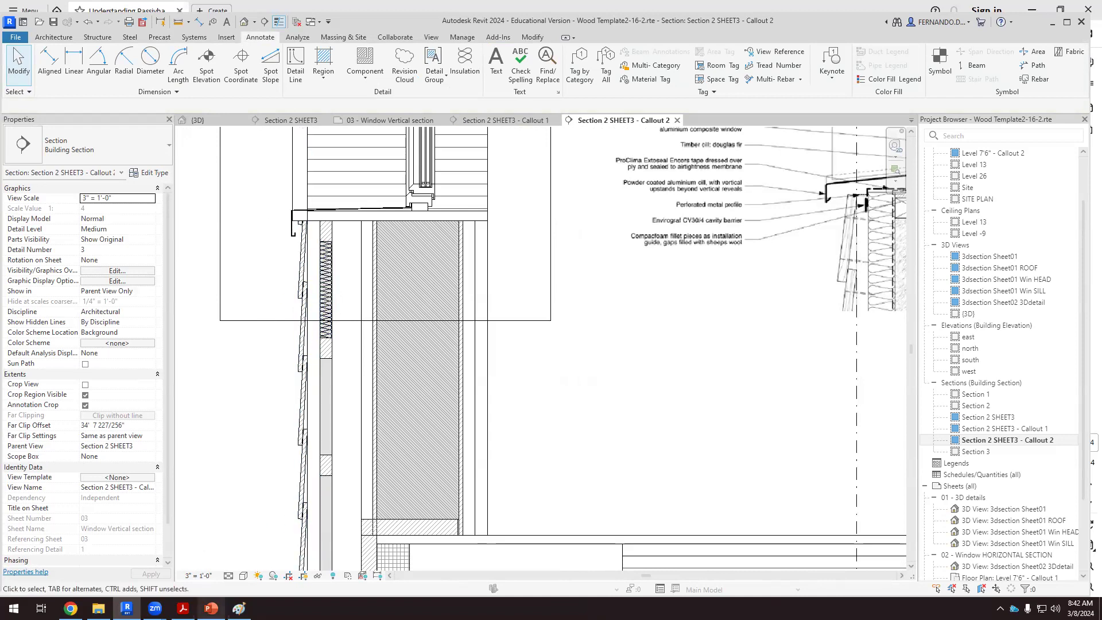
click(211, 609)
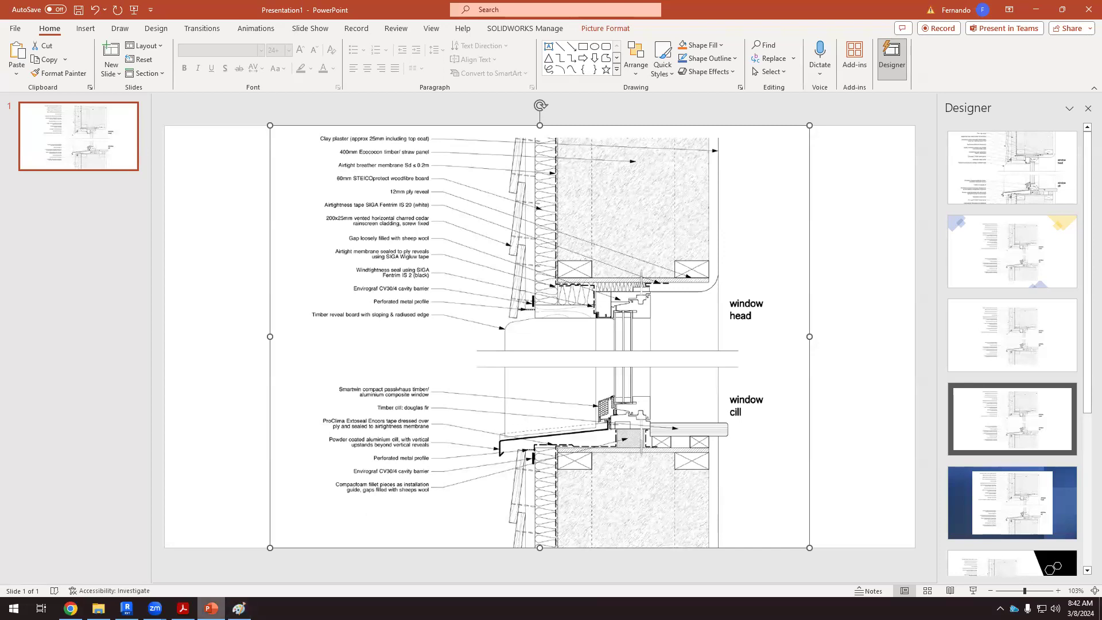
click(127, 608)
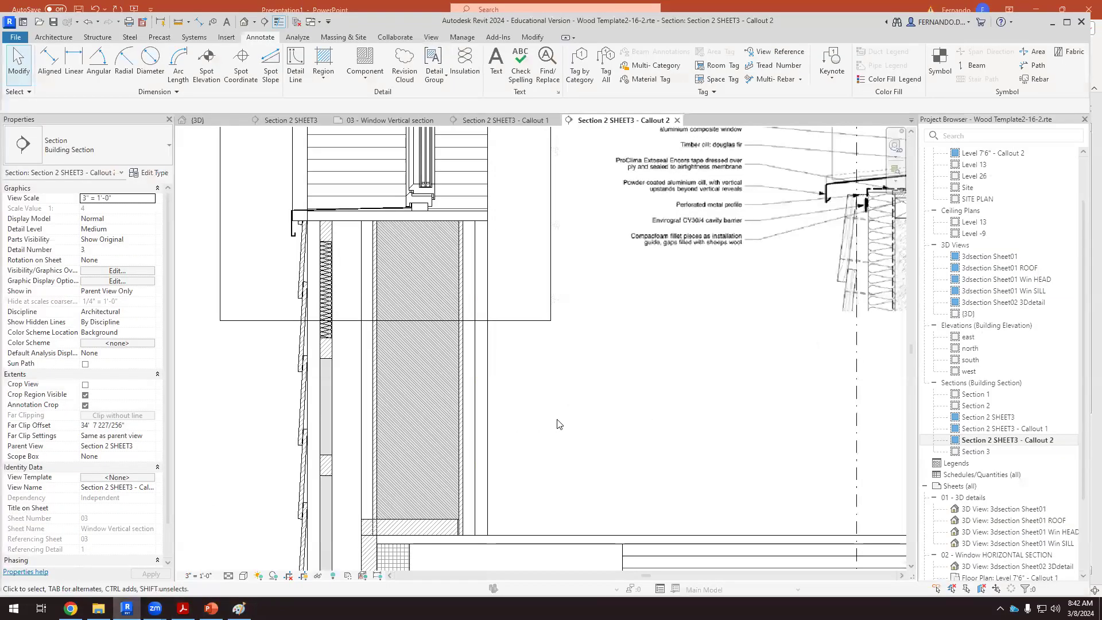
Examine the wall layers below the cill and check which layers belong to the sheathing wall element
scroll(553, 382, down, 1)
scroll(563, 282, up, 1)
scroll(222, 279, up, 1)
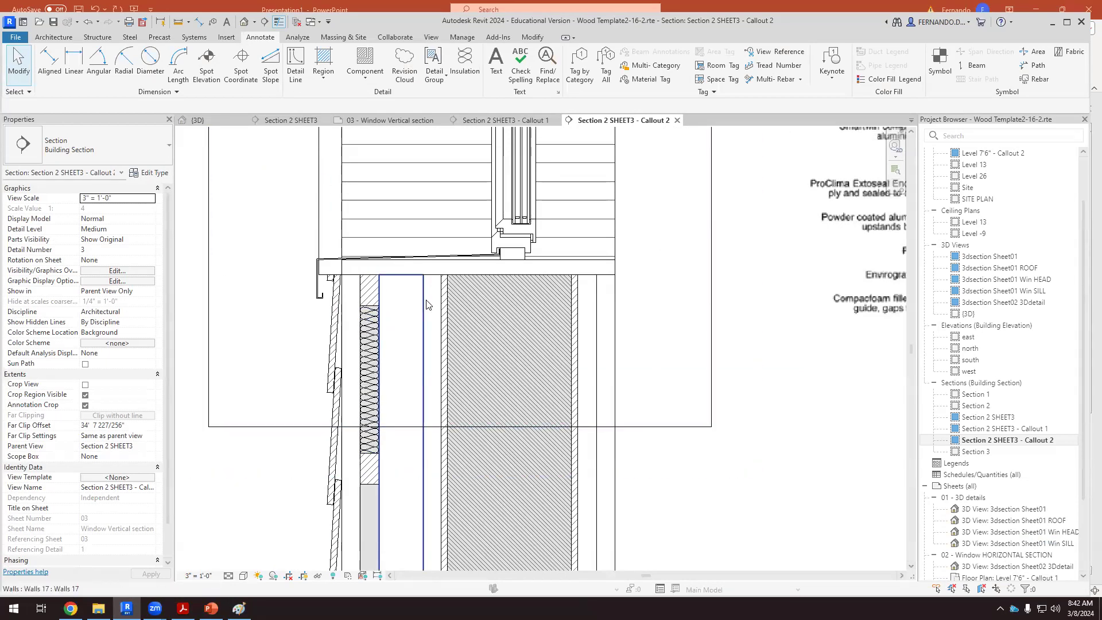
scroll(396, 457, down, 3)
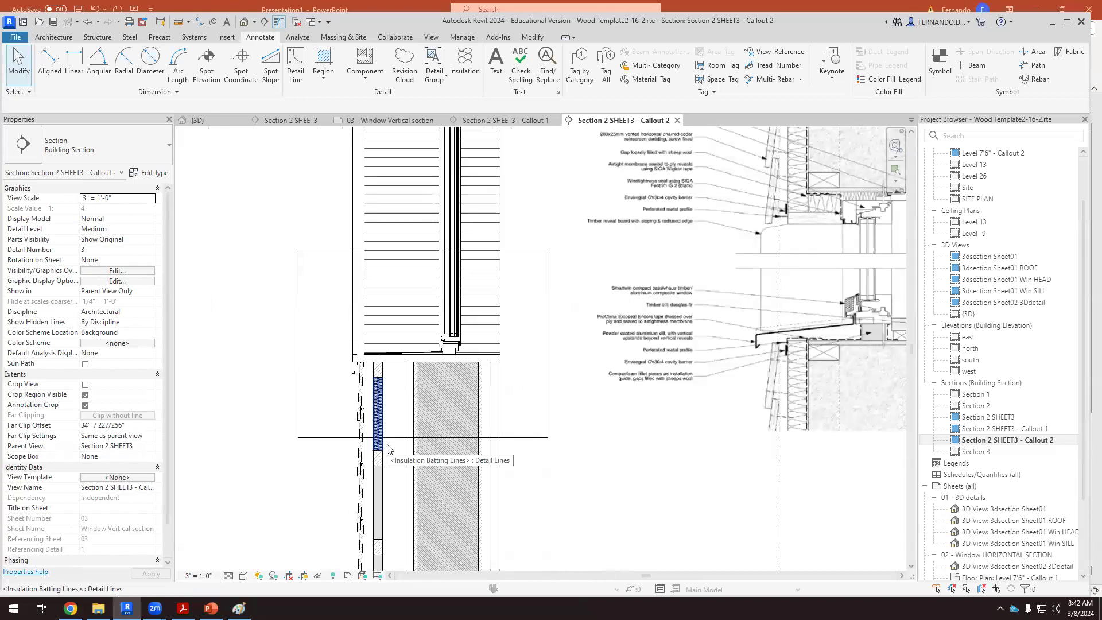
scroll(403, 361, up, 2)
scroll(403, 362, up, 3)
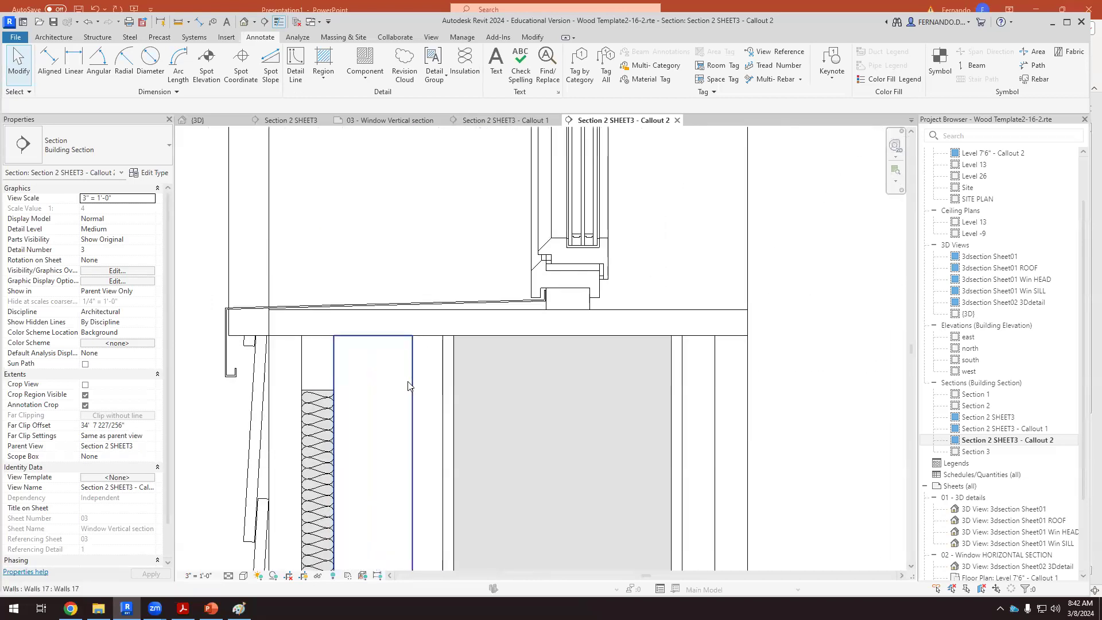
click(452, 366)
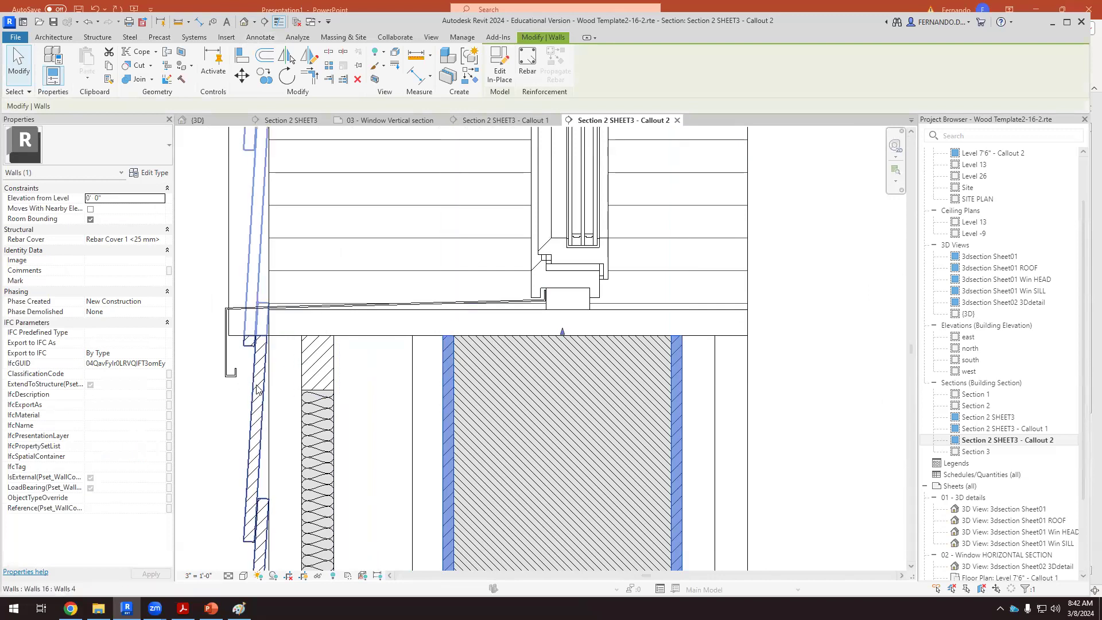
click(219, 438)
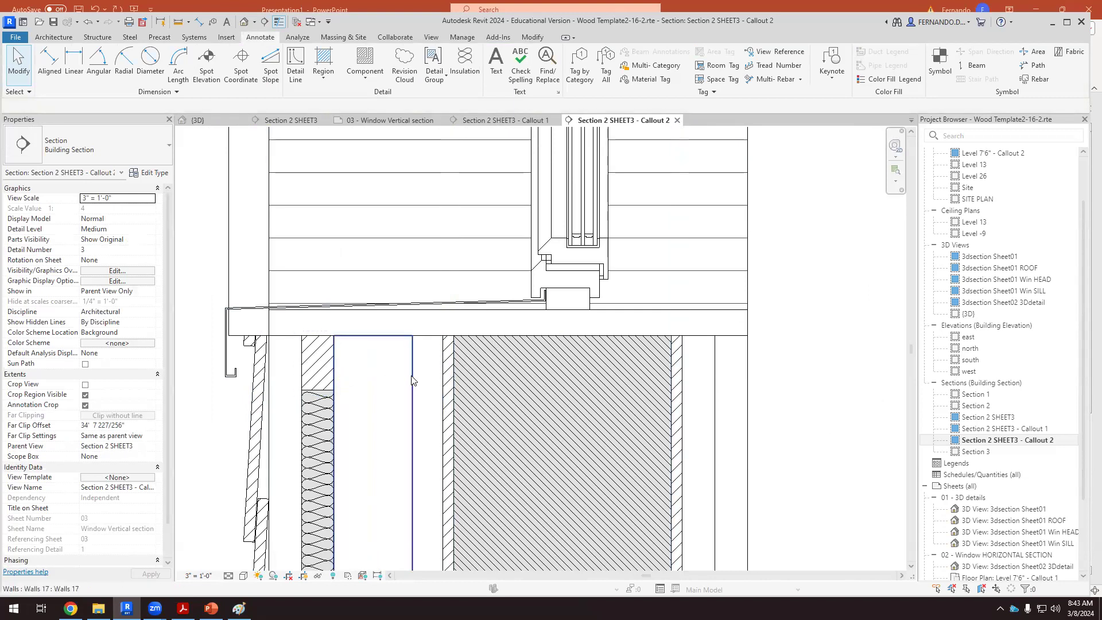
Compare the unhatched layer below the cill with the corresponding insulation layer above the window head
scroll(362, 354, down, 1)
scroll(361, 354, down, 1)
scroll(386, 377, down, 1)
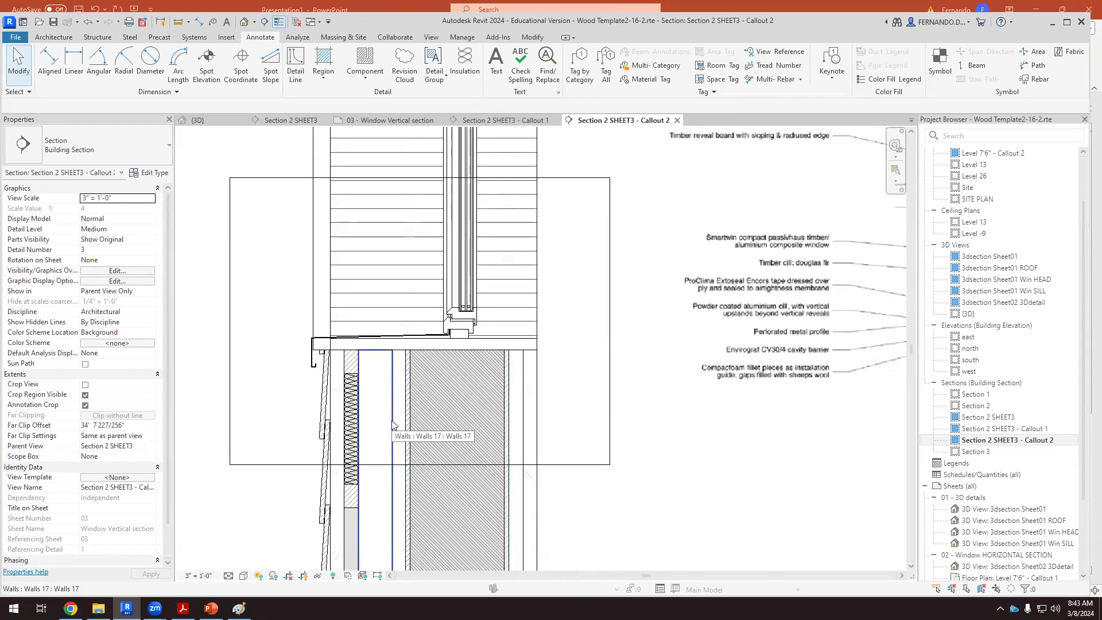
scroll(392, 425, down, 4)
scroll(376, 441, up, 6)
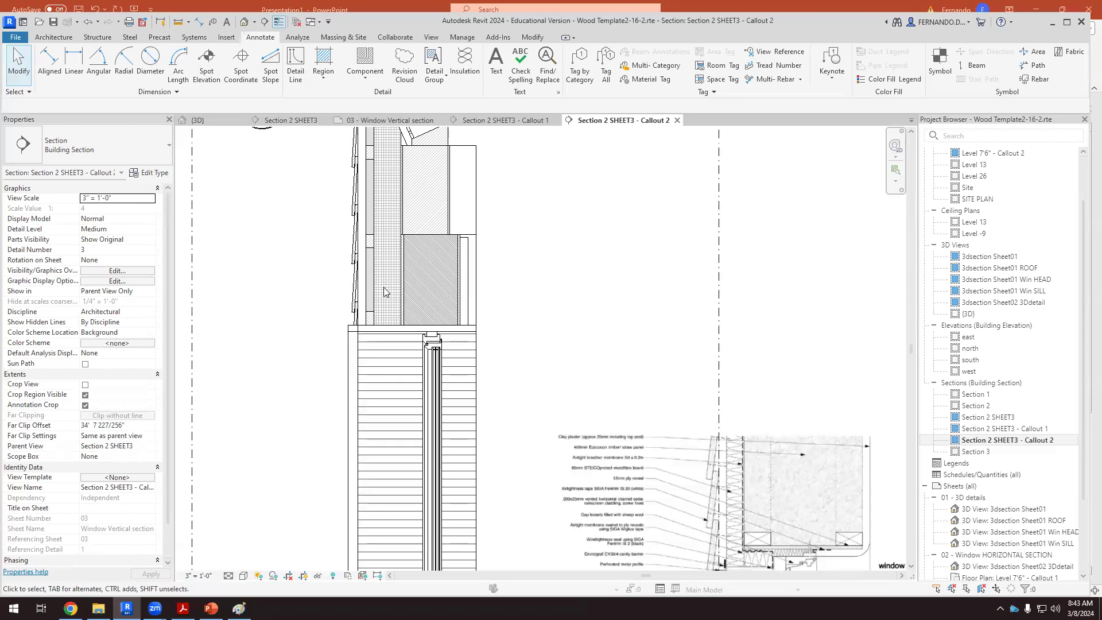
scroll(390, 243, down, 3)
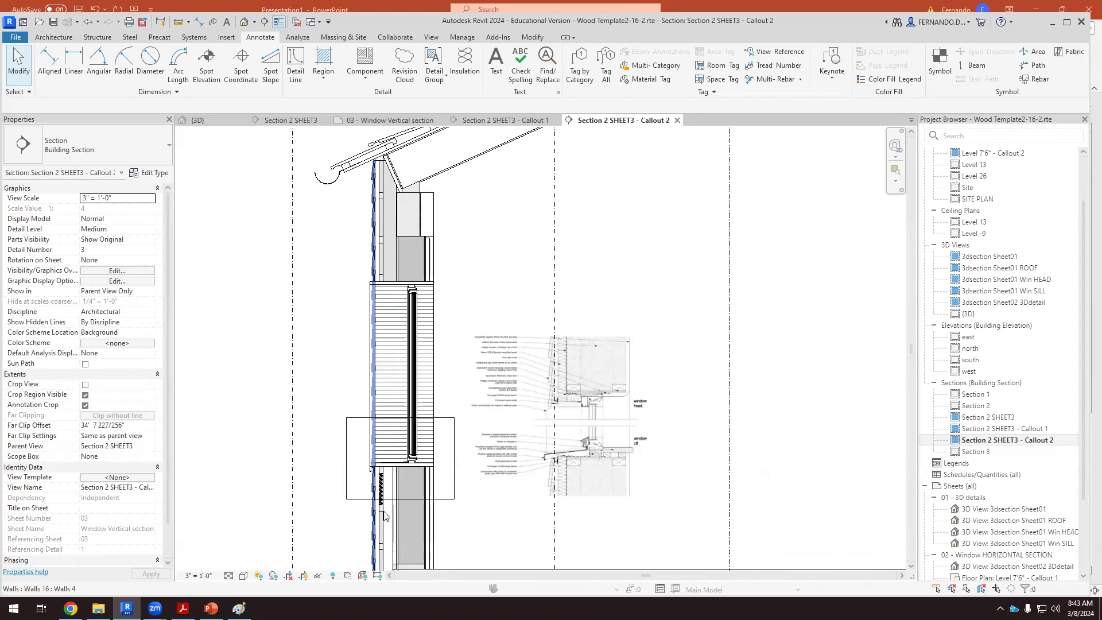
scroll(396, 484, up, 3)
scroll(398, 484, up, 2)
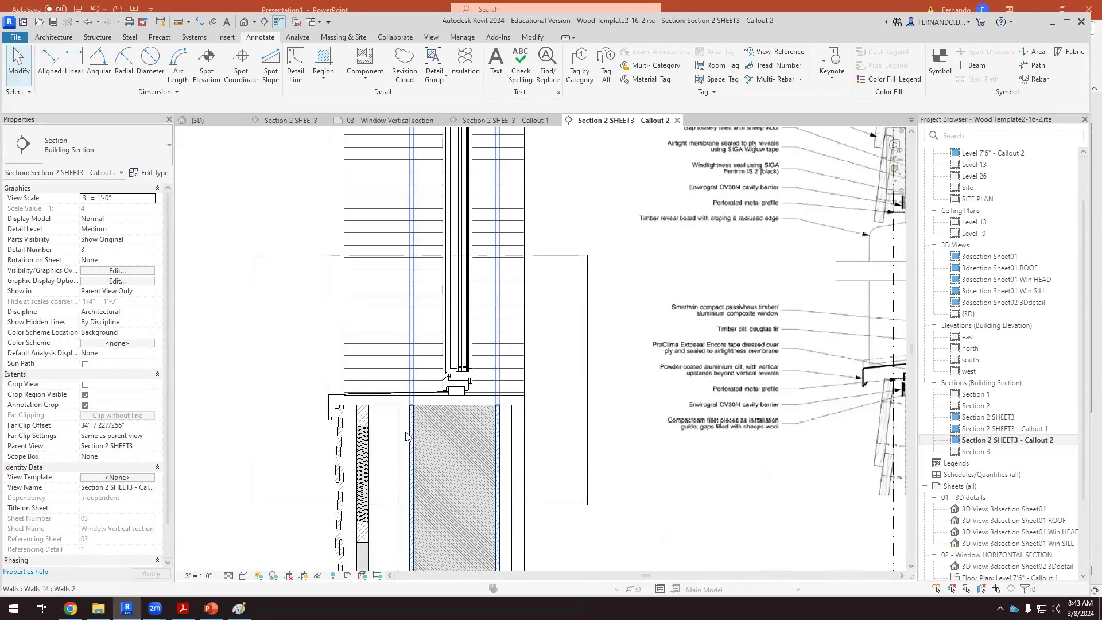
scroll(400, 435, up, 2)
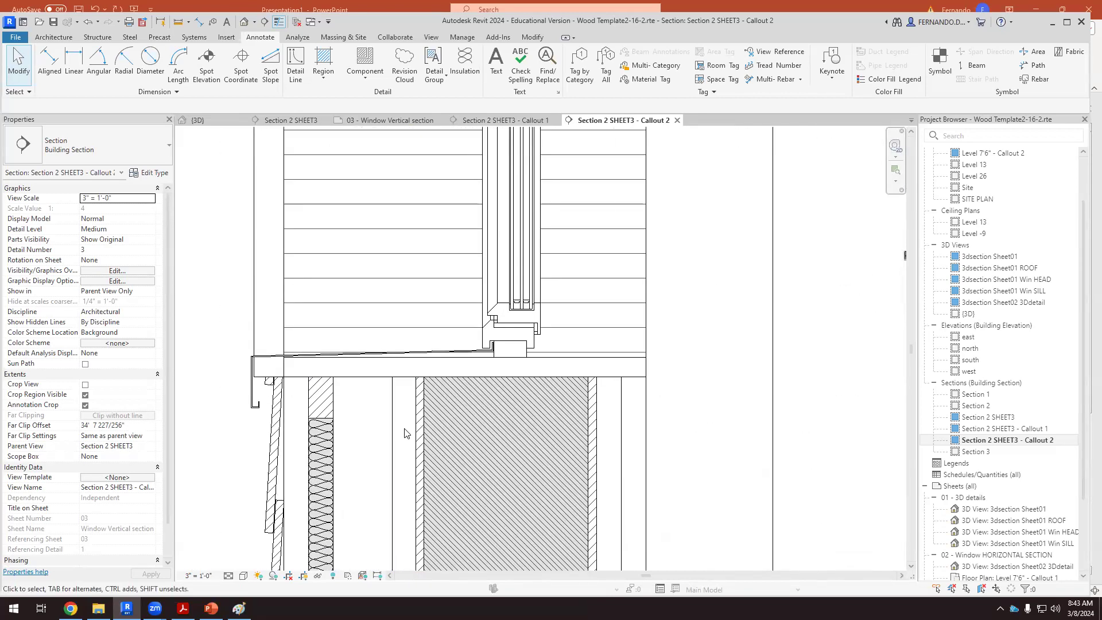
scroll(356, 384, down, 3)
scroll(354, 384, up, 2)
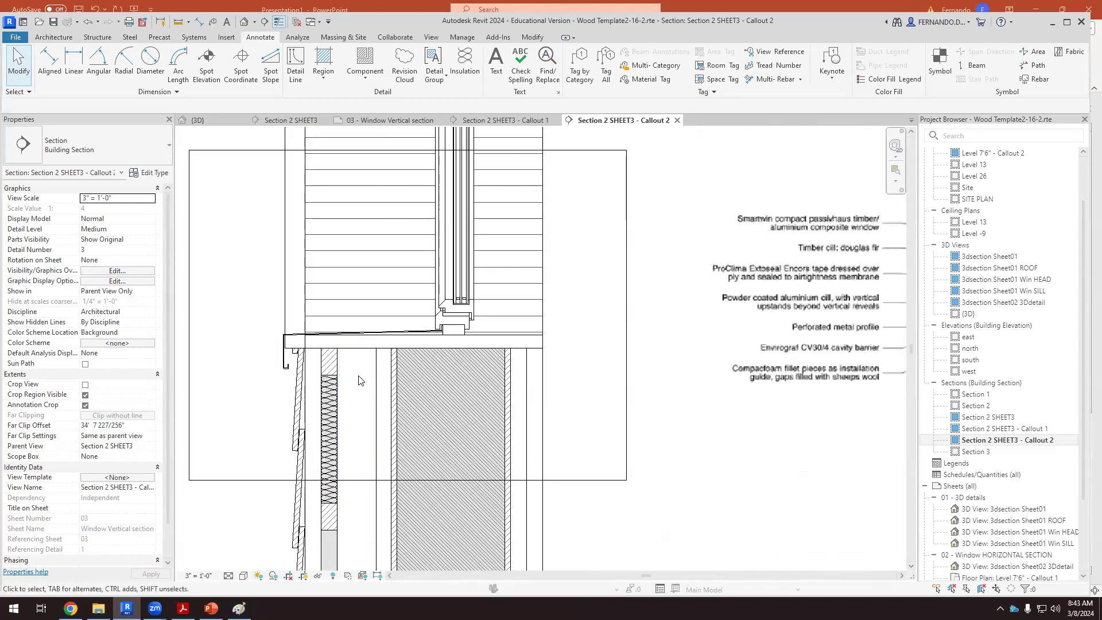
scroll(367, 434, down, 4)
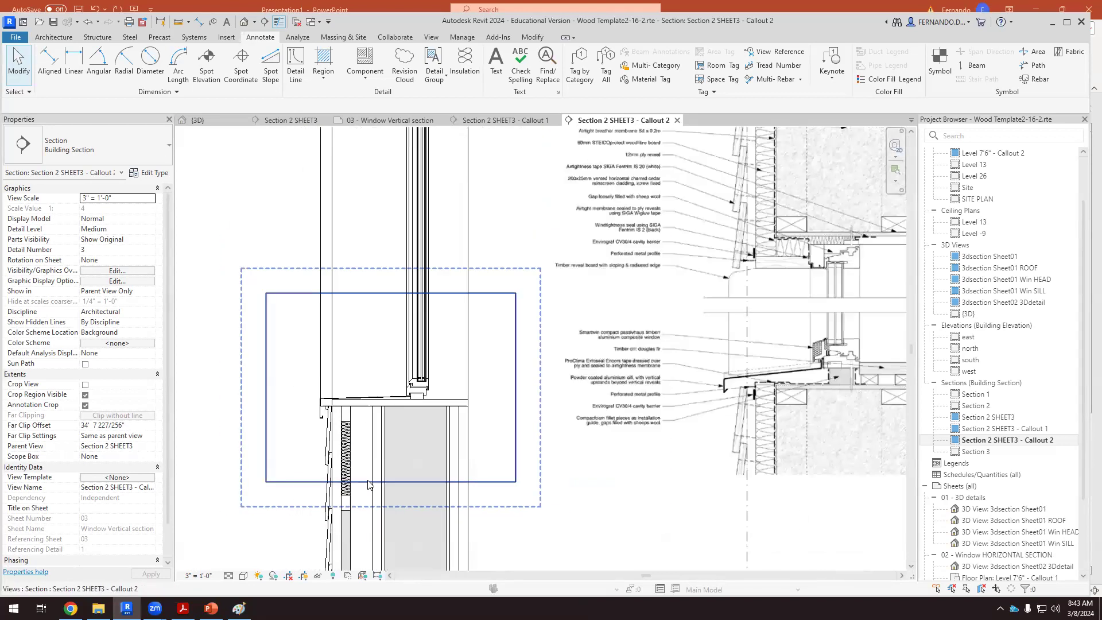
scroll(354, 326, up, 4)
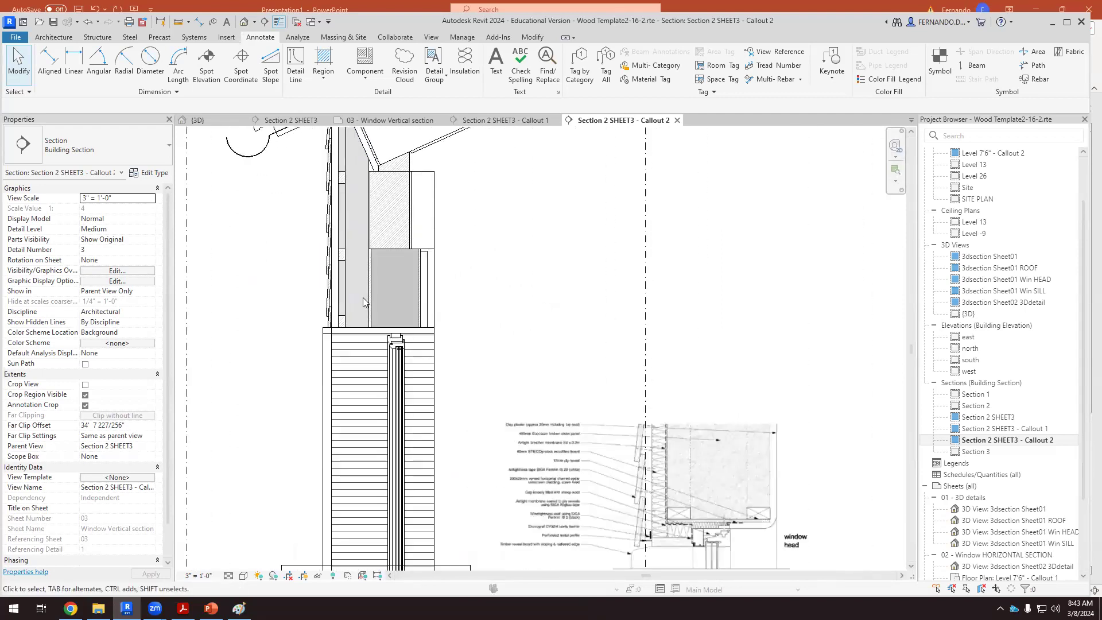
scroll(367, 287, up, 3)
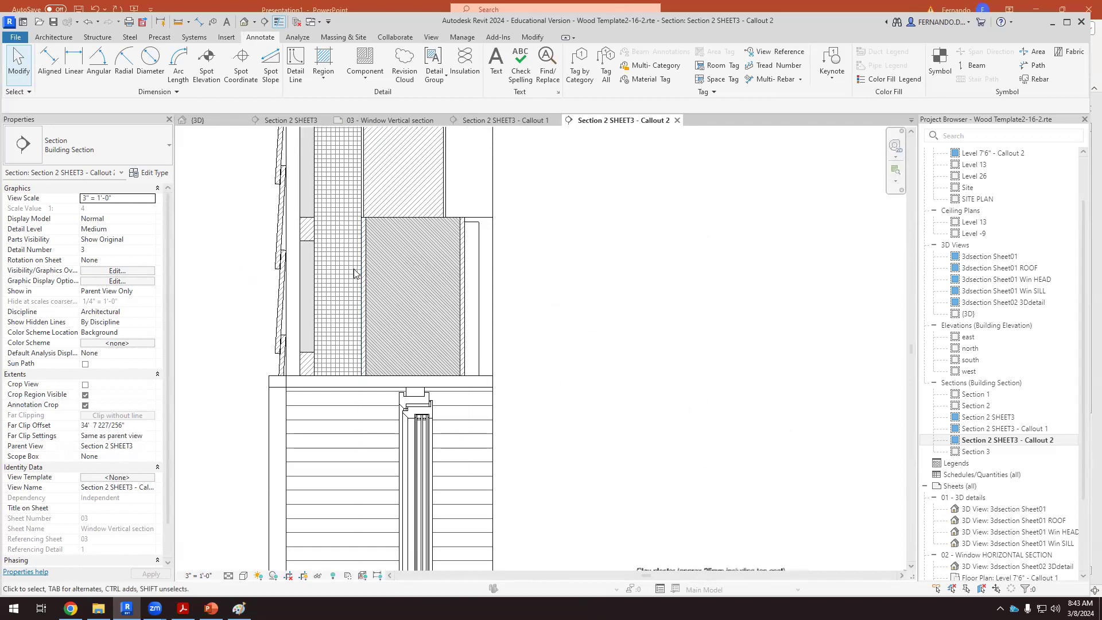
scroll(354, 273, up, 2)
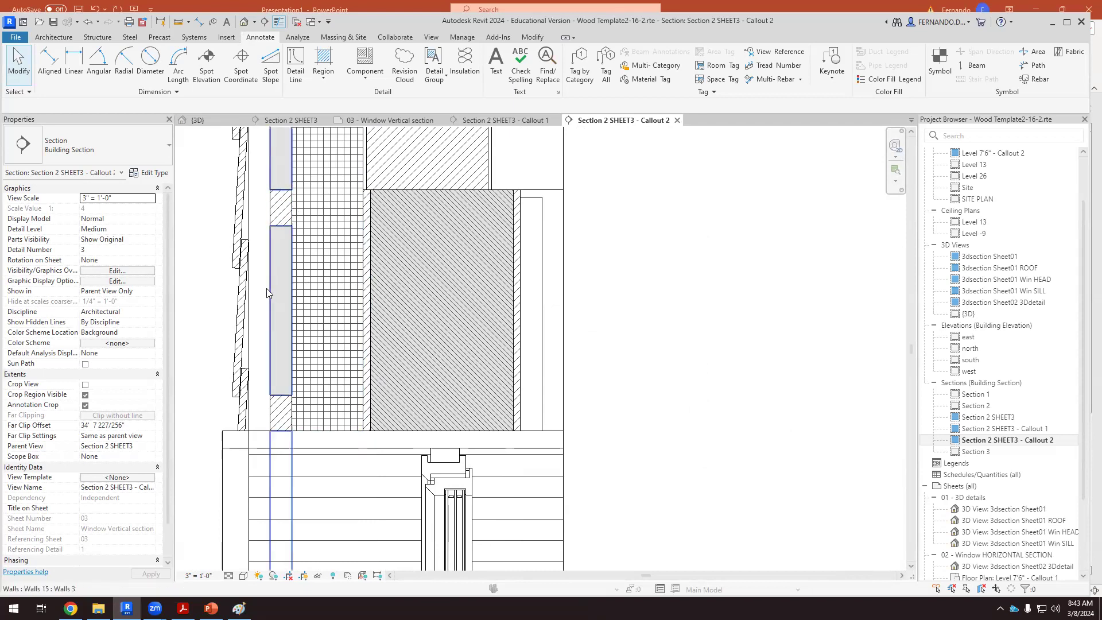
scroll(266, 292, down, 6)
scroll(311, 408, up, 8)
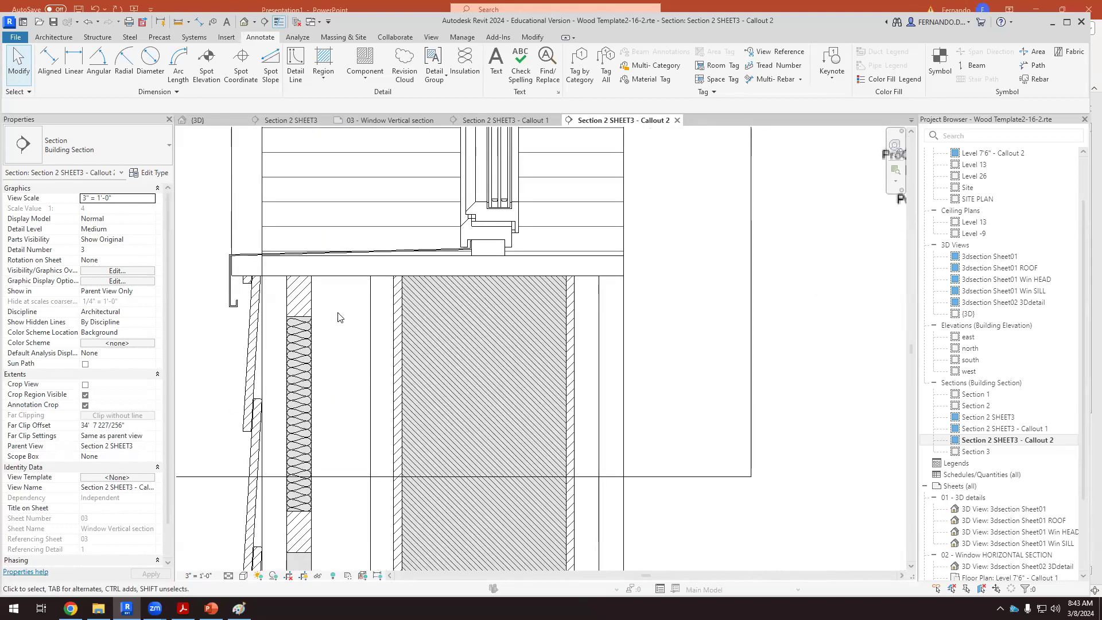
Create a rectangular filled region 5" wide and about 1'-2" high over the unhatched layer between the batting insulation and the hatched wall
click(324, 78)
click(344, 114)
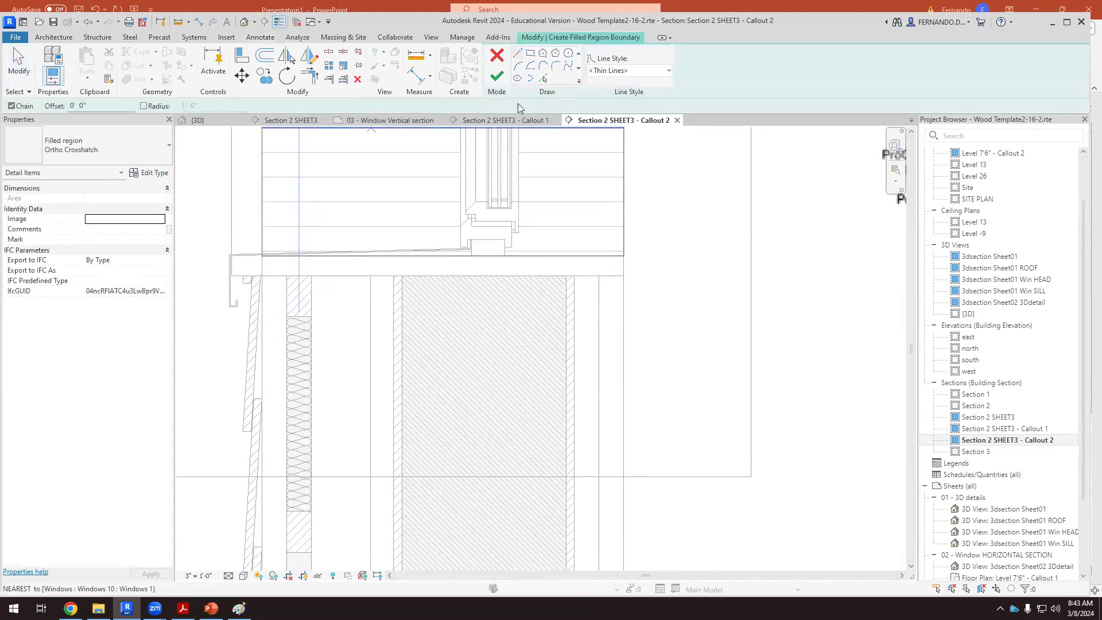
click(531, 53)
click(312, 276)
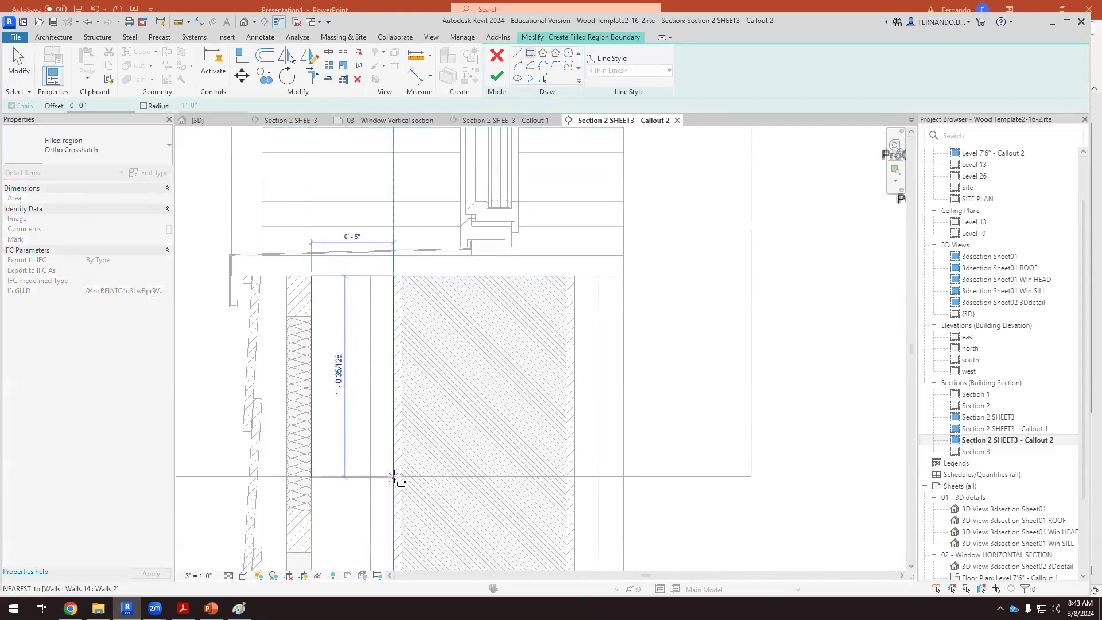
click(394, 507)
click(19, 63)
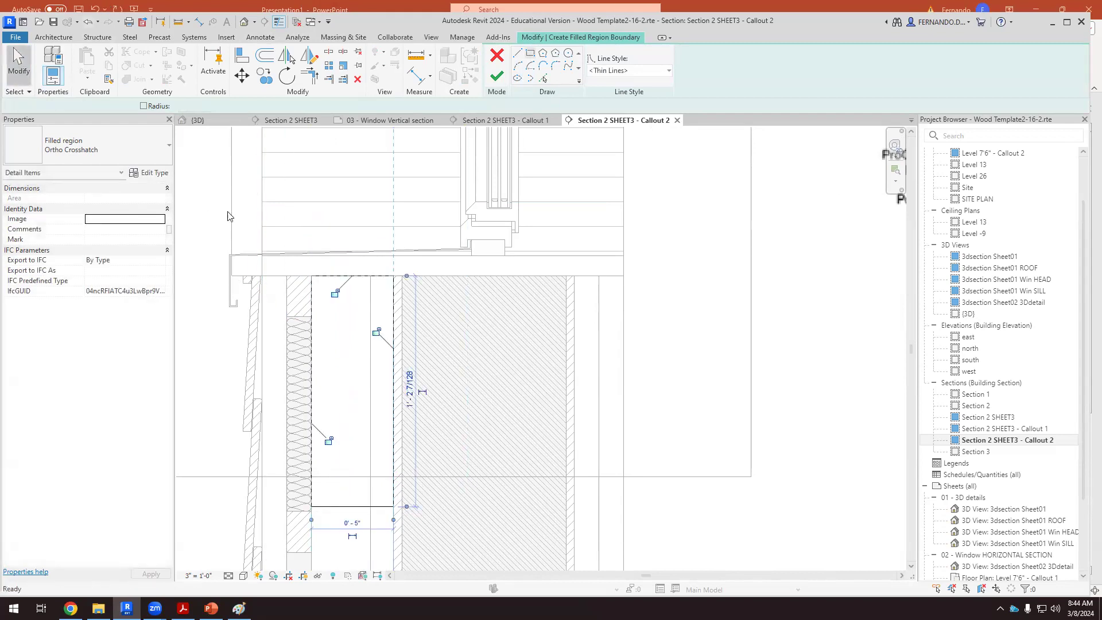
click(228, 216)
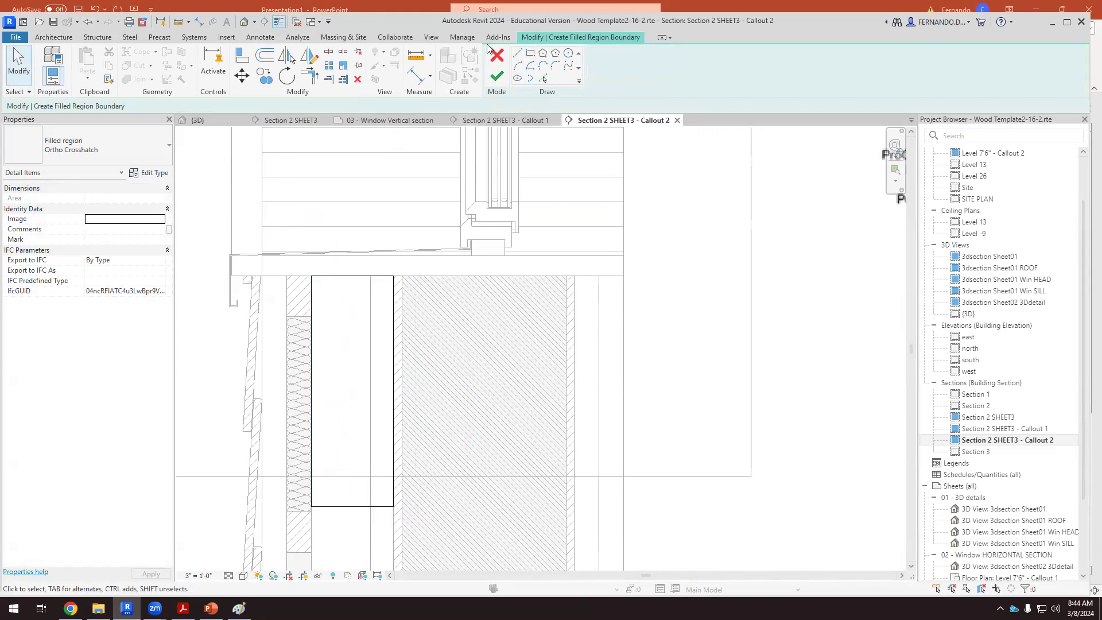
click(497, 76)
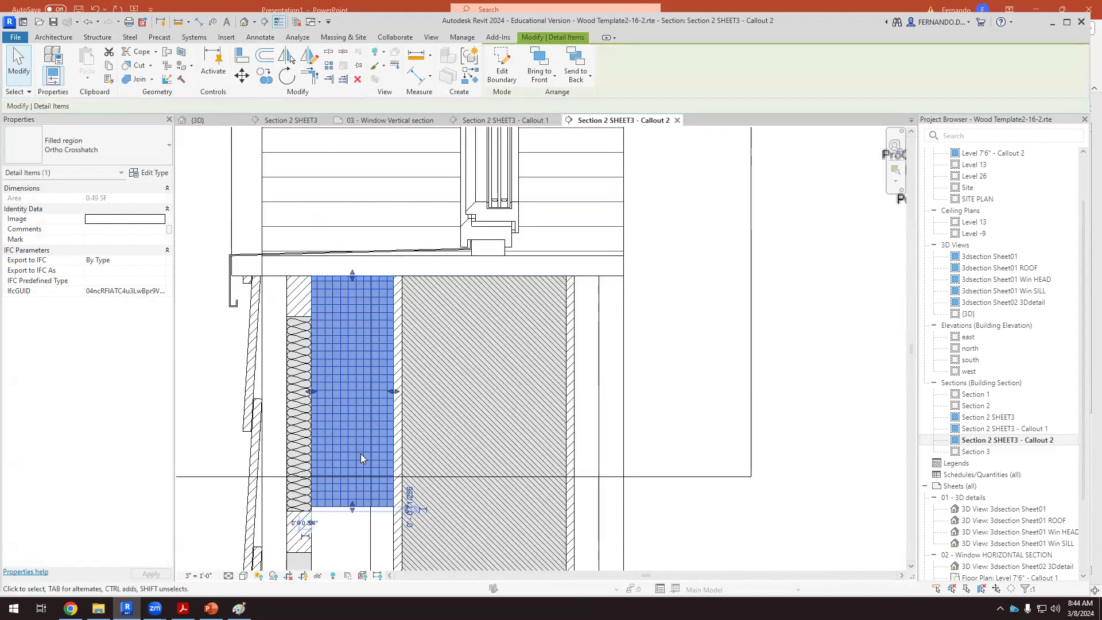
click(795, 391)
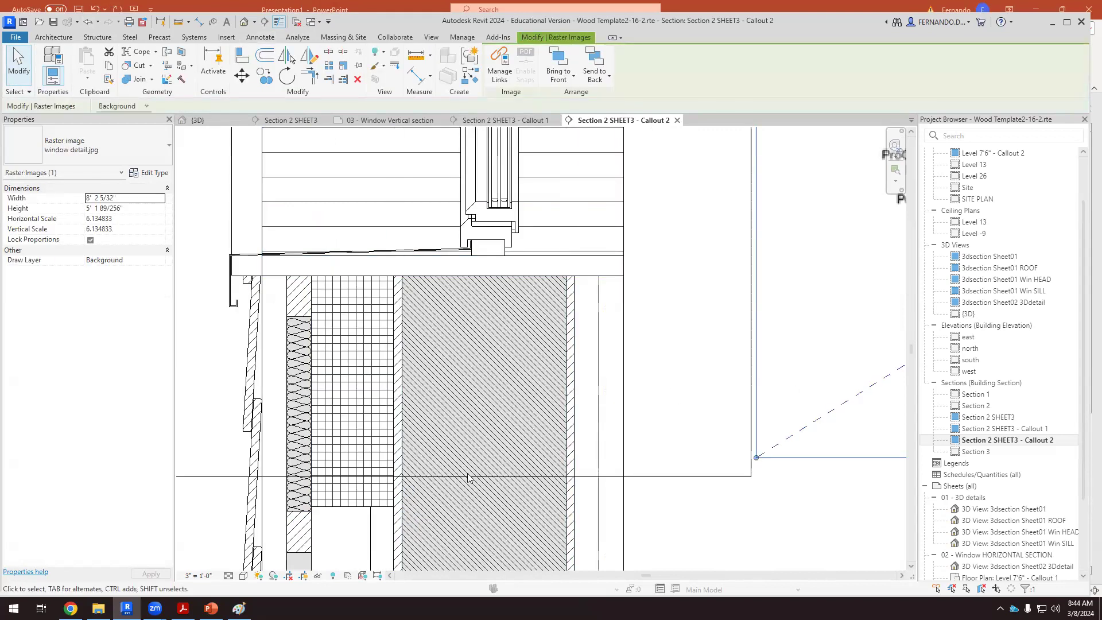
Override the new filled region's graphics in this view with a solid fill background pattern
click(351, 508)
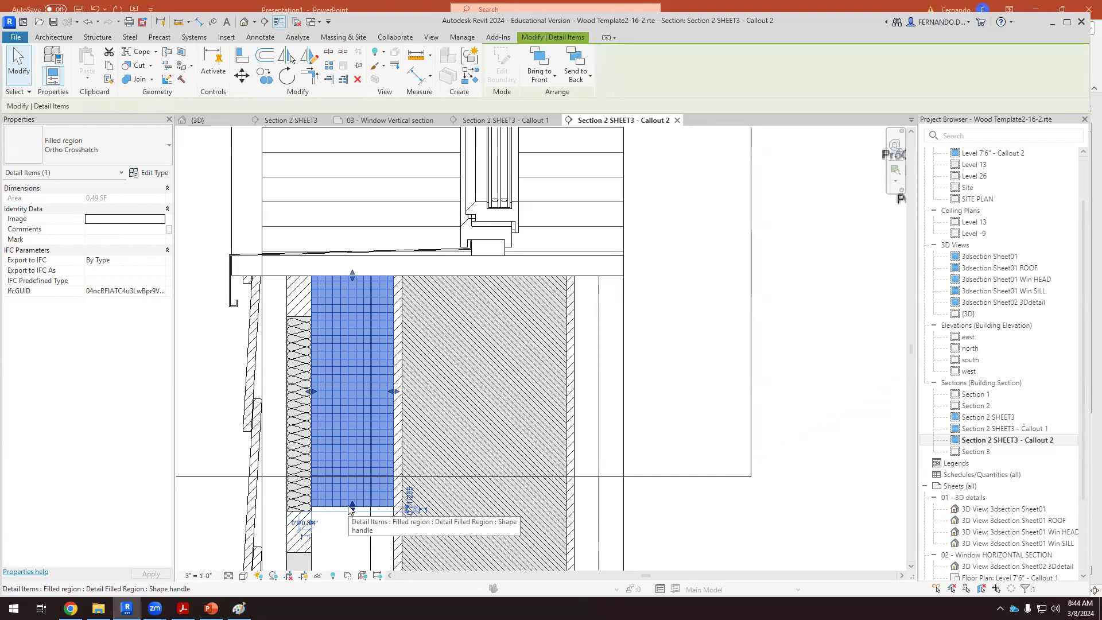
right_click(338, 336)
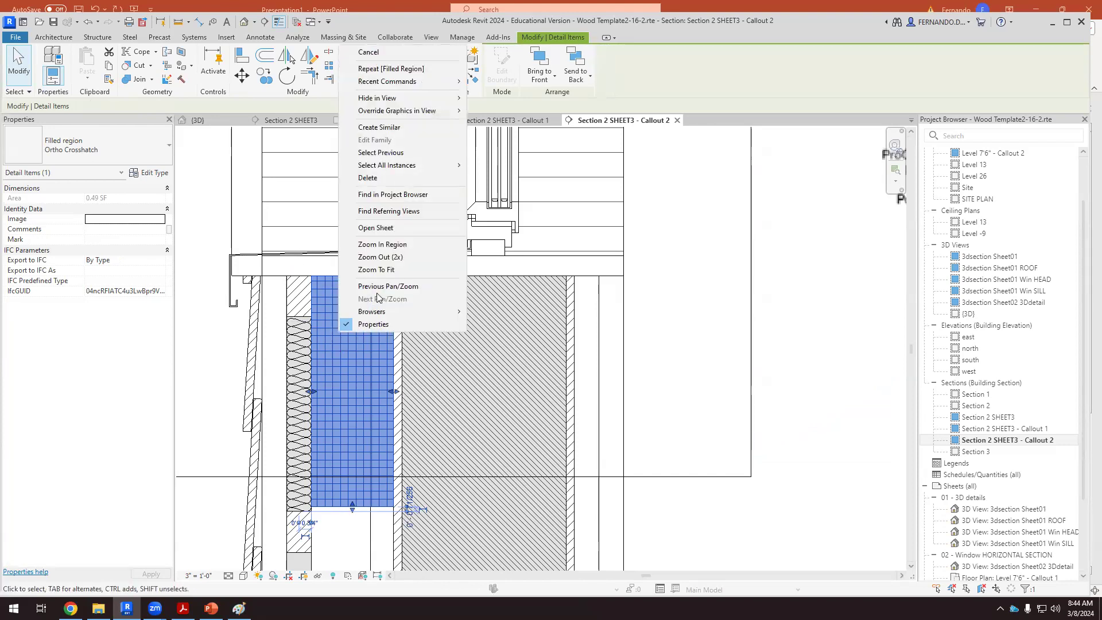
mouse_move(418, 110)
click(503, 111)
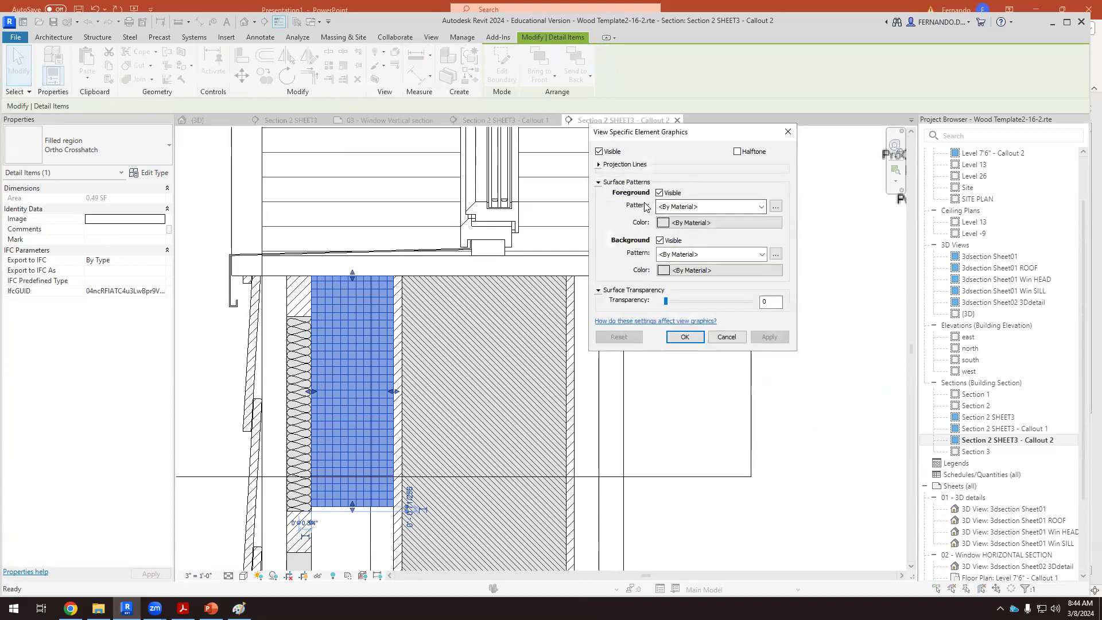
click(762, 254)
click(762, 254)
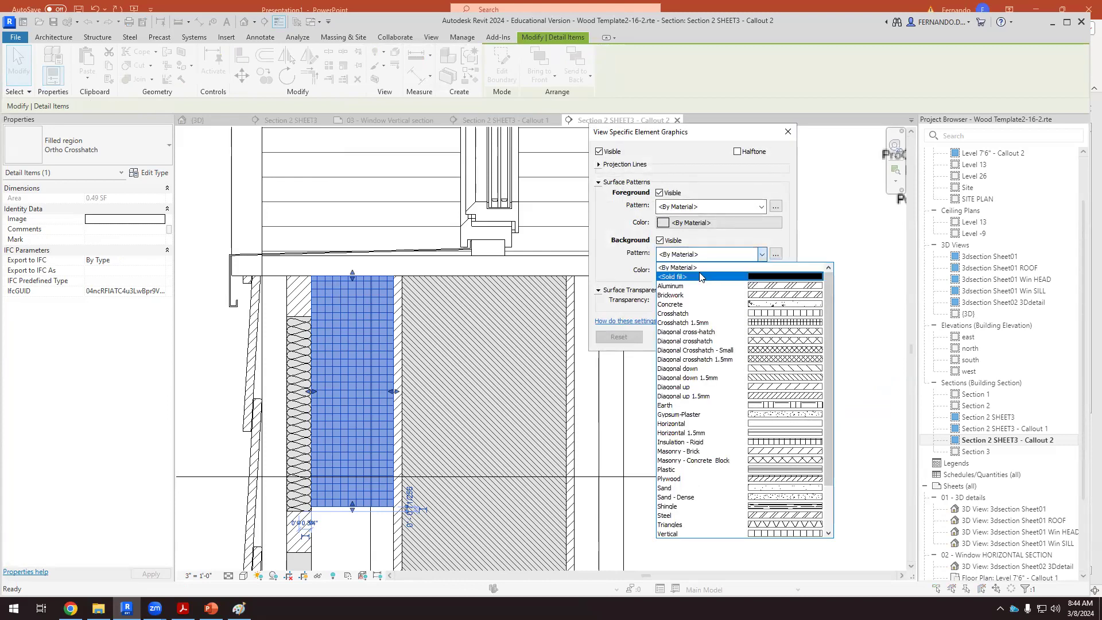
click(703, 280)
Set the filled region's background colour to RGB 225-225-225 and apply the override
click(774, 271)
double_click(811, 270)
text(225)
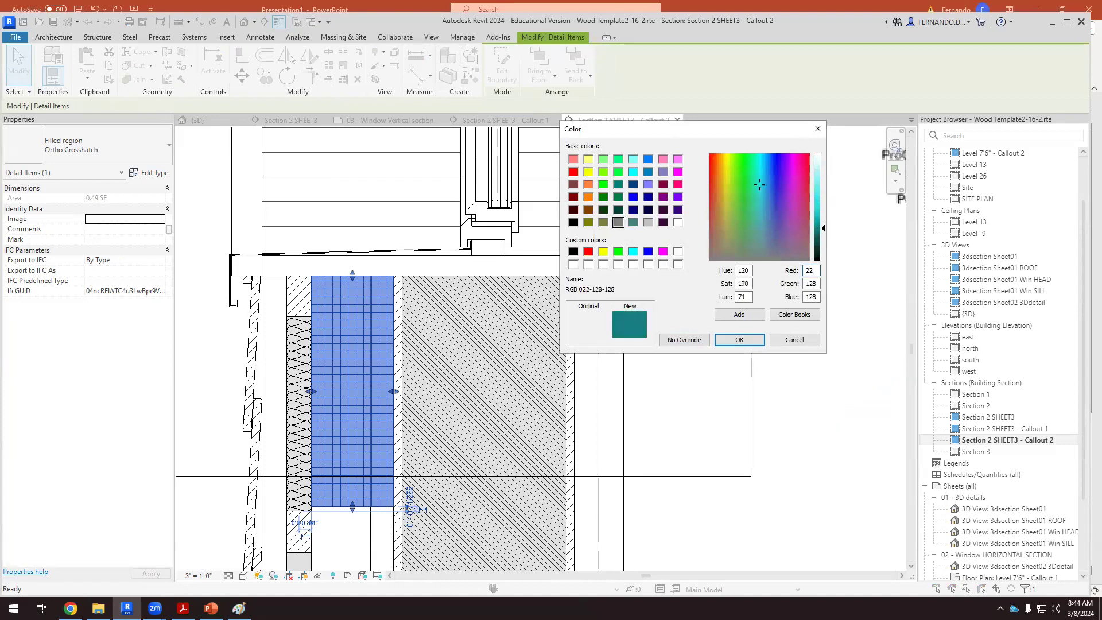
double_click(810, 283)
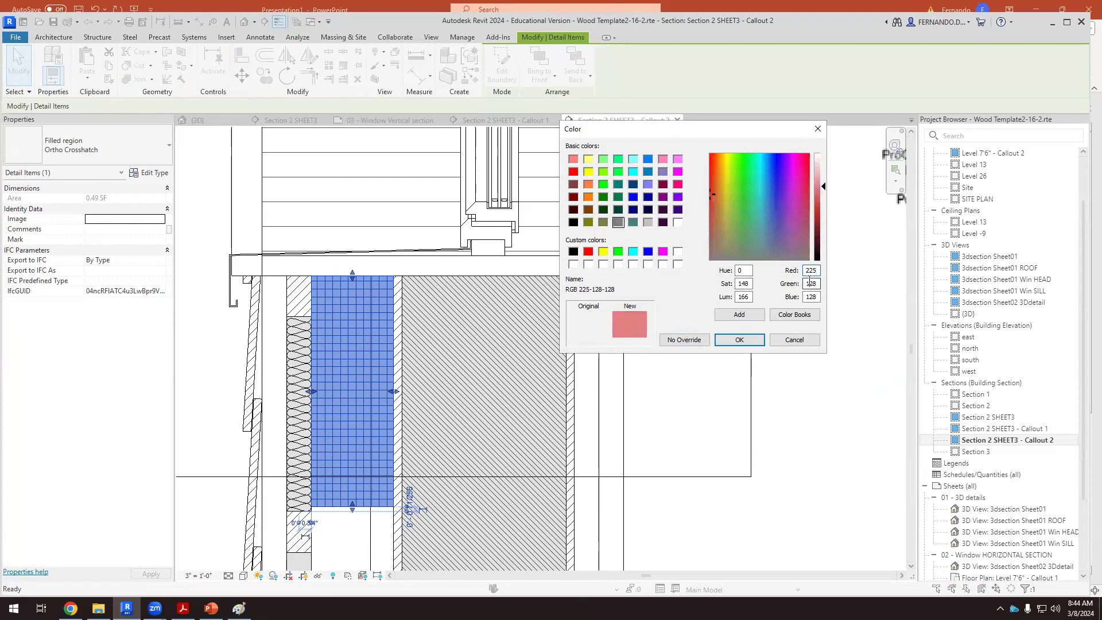
text(225)
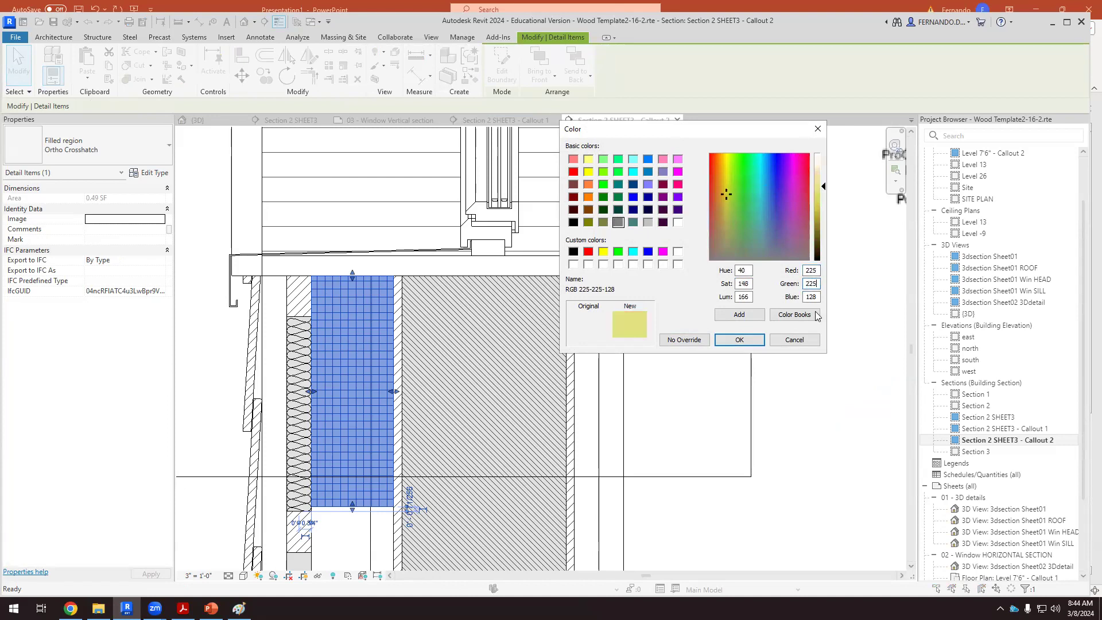
double_click(815, 301)
text(225)
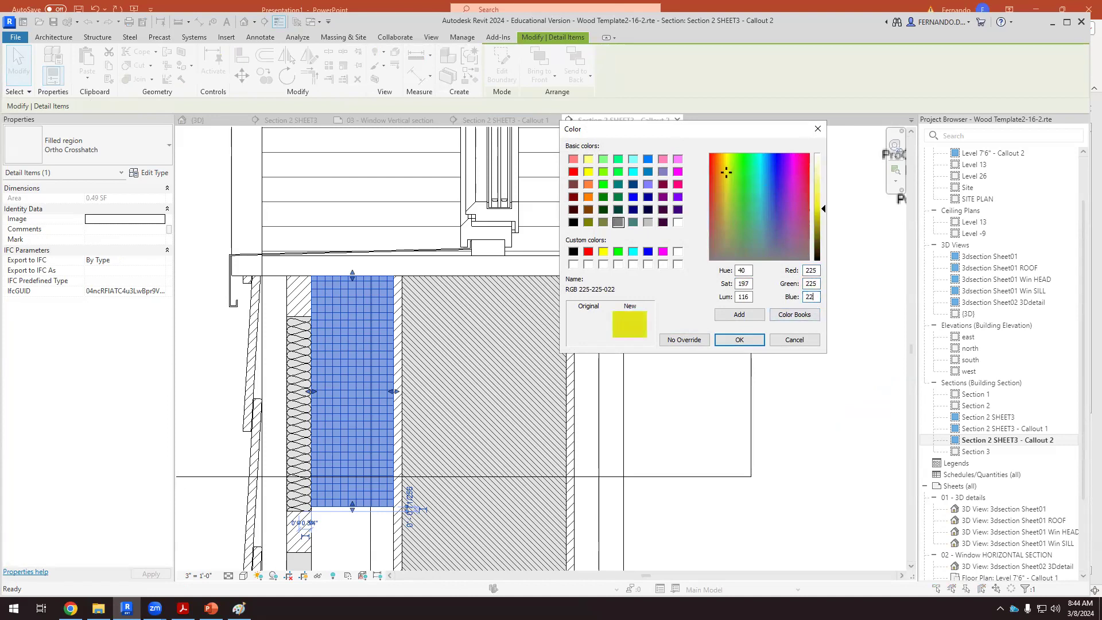
click(739, 340)
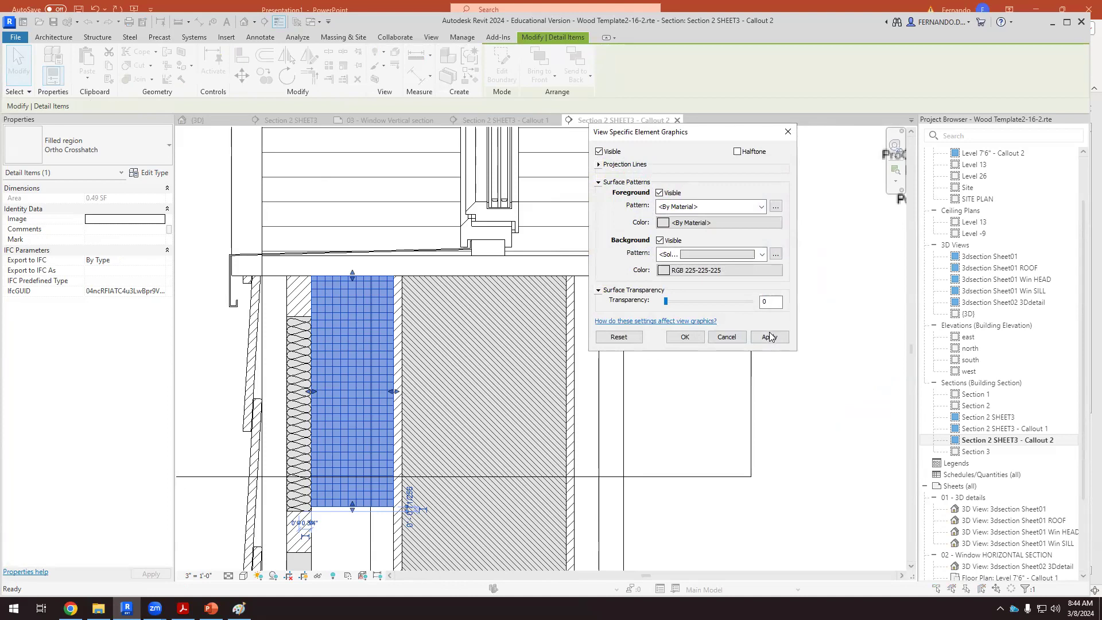
click(757, 337)
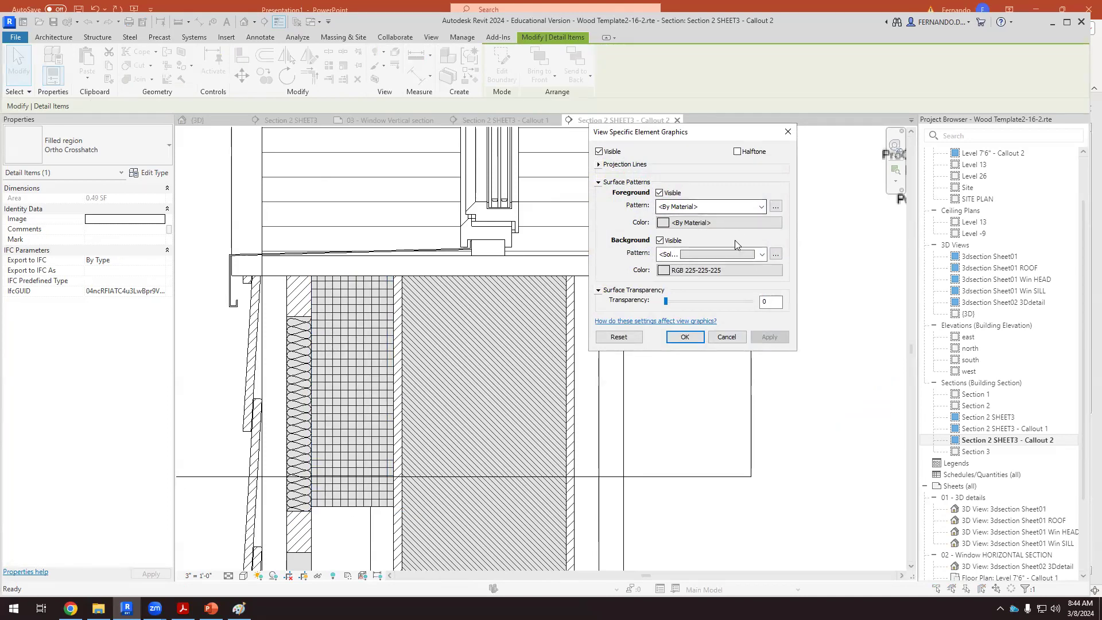
Override the filled region's foreground pattern with Diagonal down 1.5mm
click(761, 207)
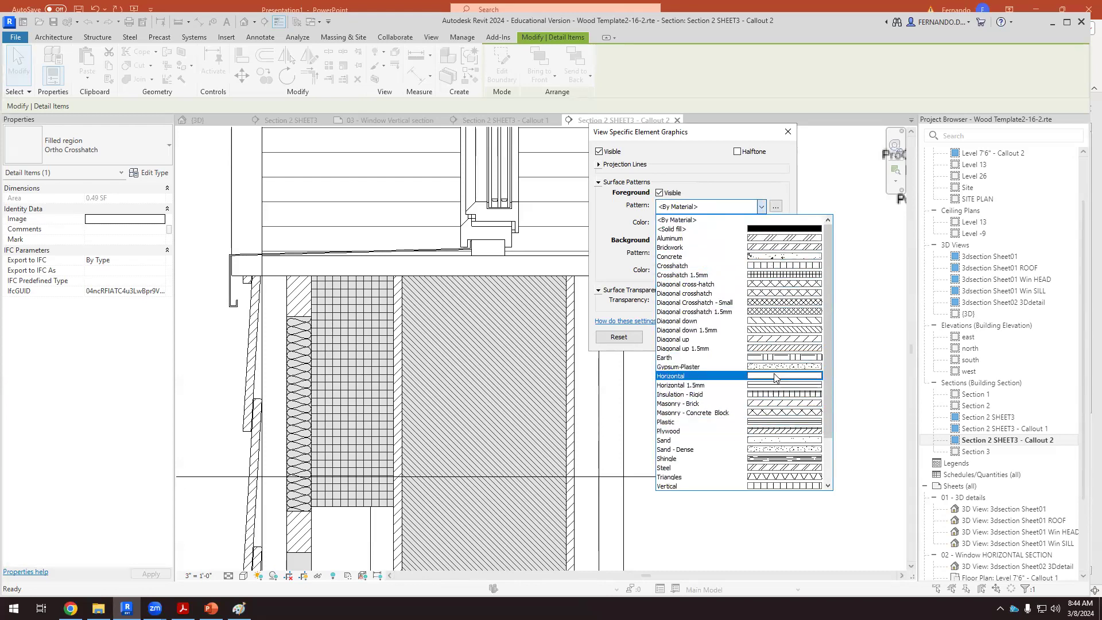
click(781, 331)
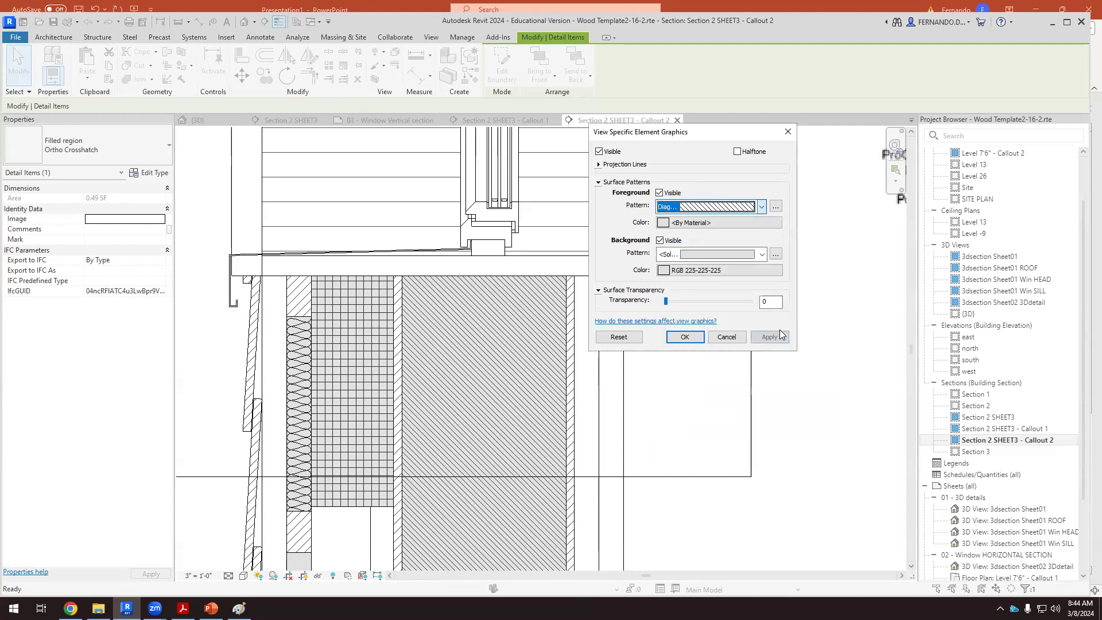
click(763, 341)
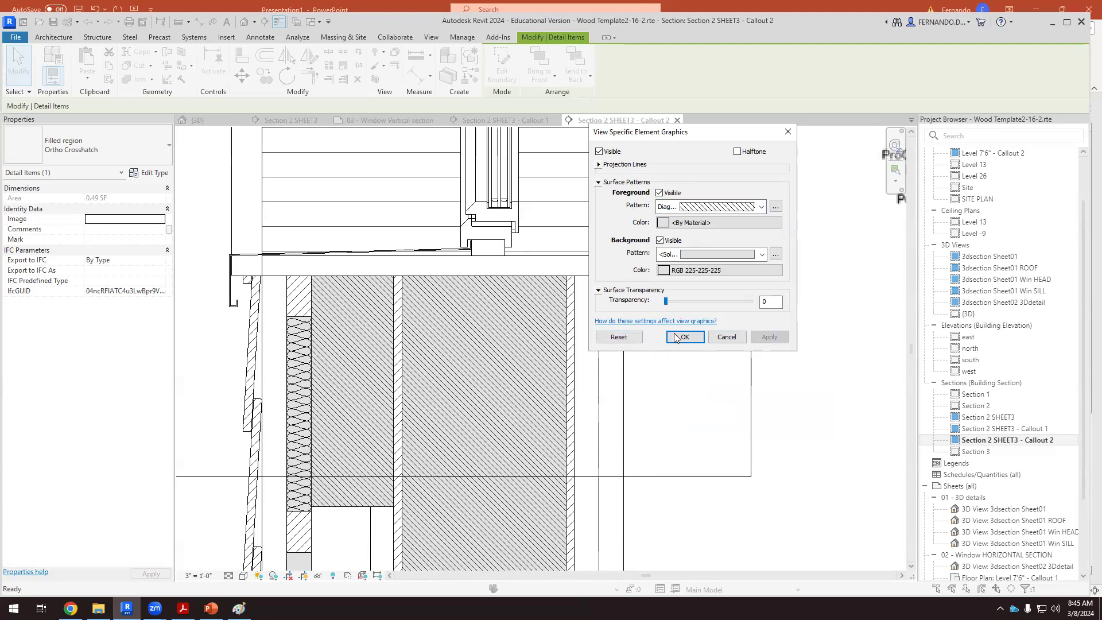
click(696, 338)
scroll(620, 405, down, 3)
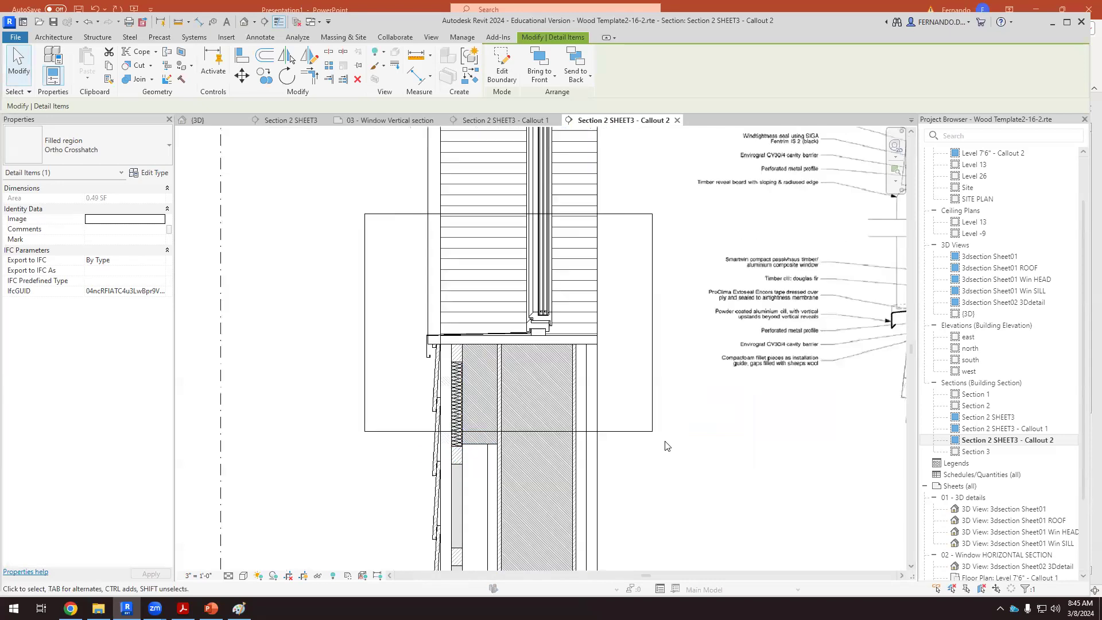
click(670, 448)
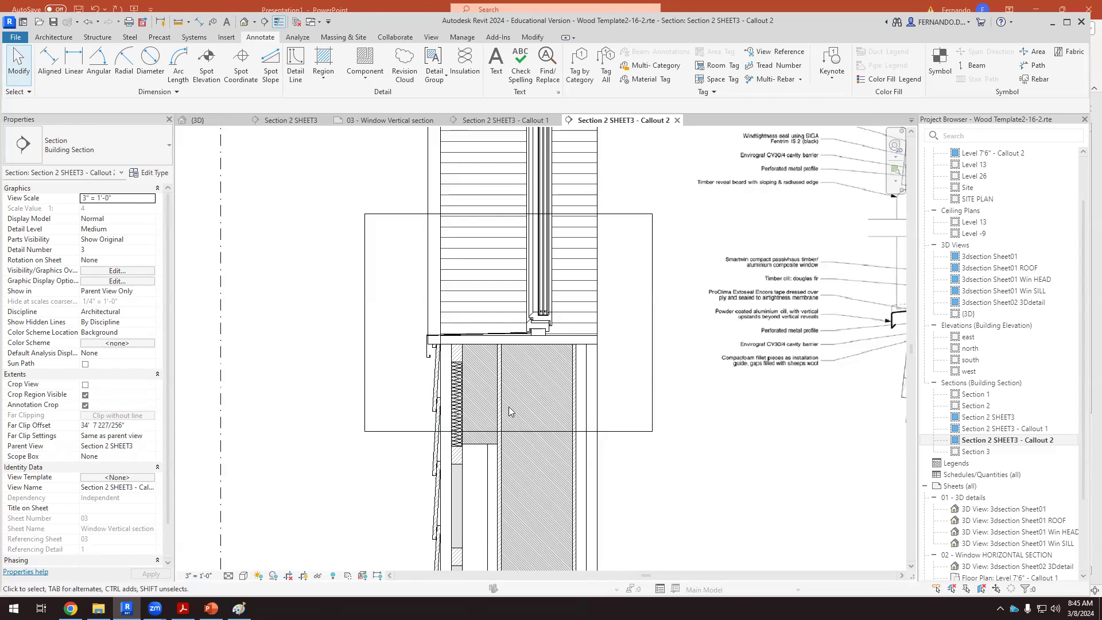
Examine the batten, the lumber column and the sloped cladding boards below the cill
scroll(466, 365, up, 1)
scroll(438, 363, up, 3)
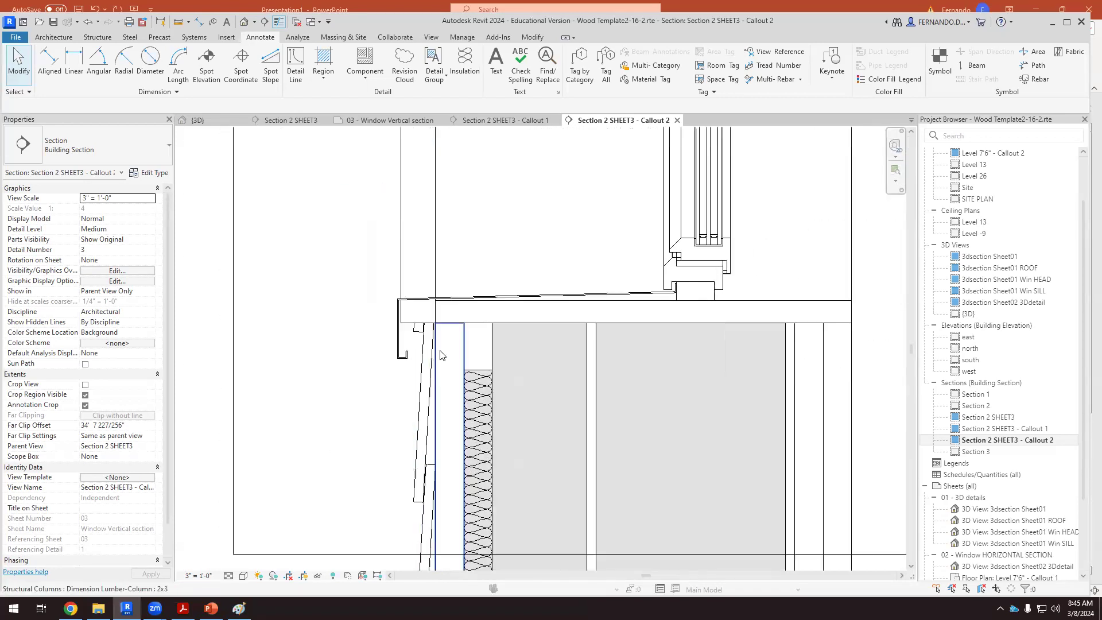
click(467, 338)
scroll(461, 335, down, 2)
scroll(450, 374, up, 2)
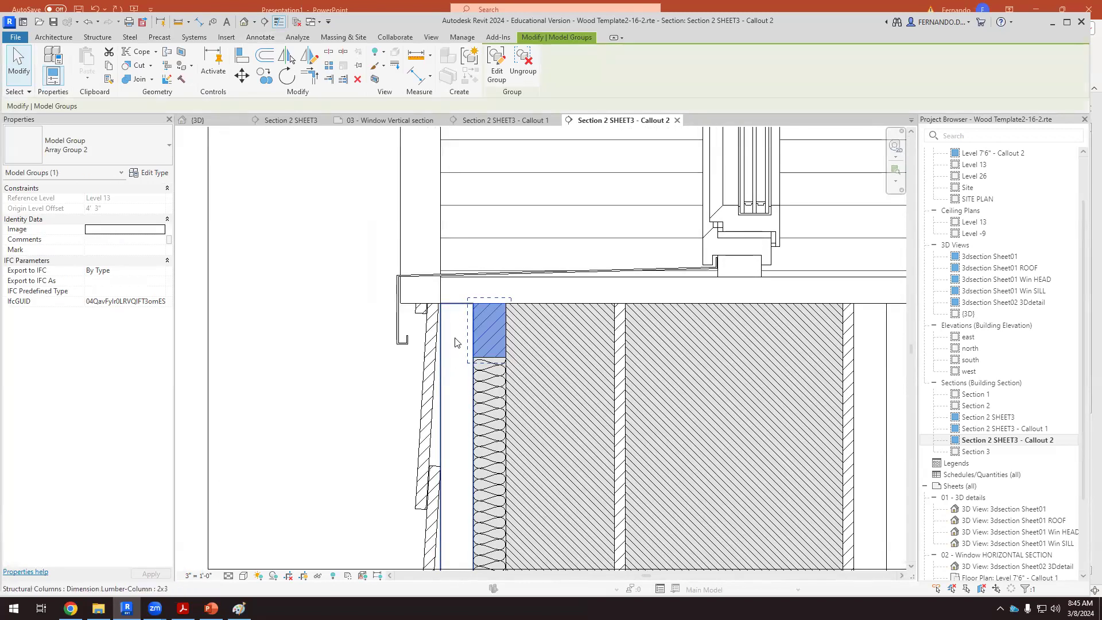
click(455, 337)
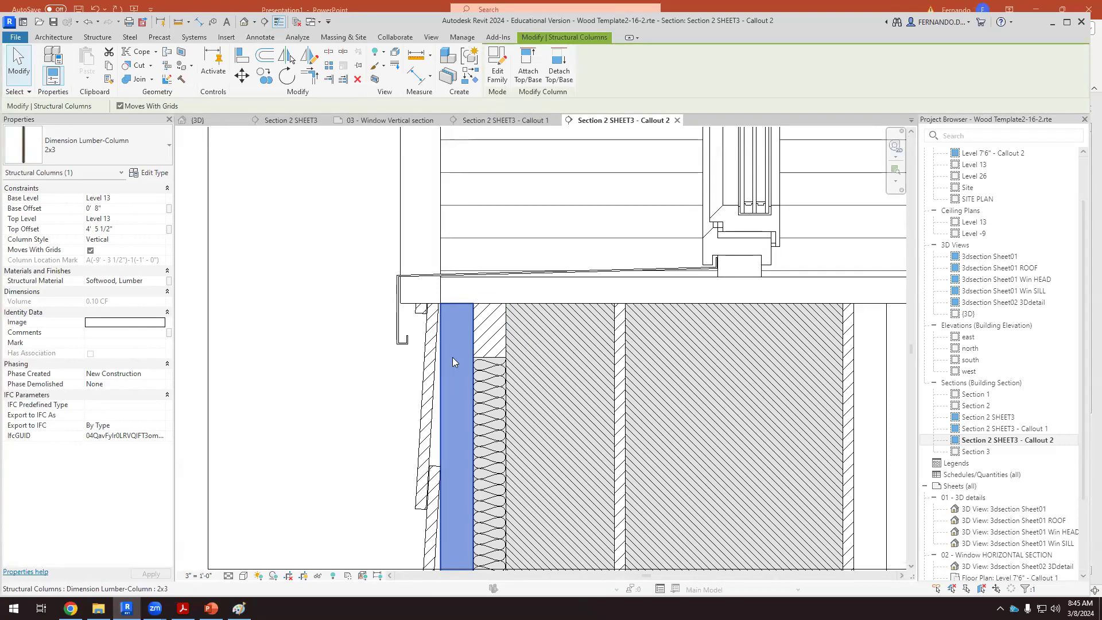
click(376, 396)
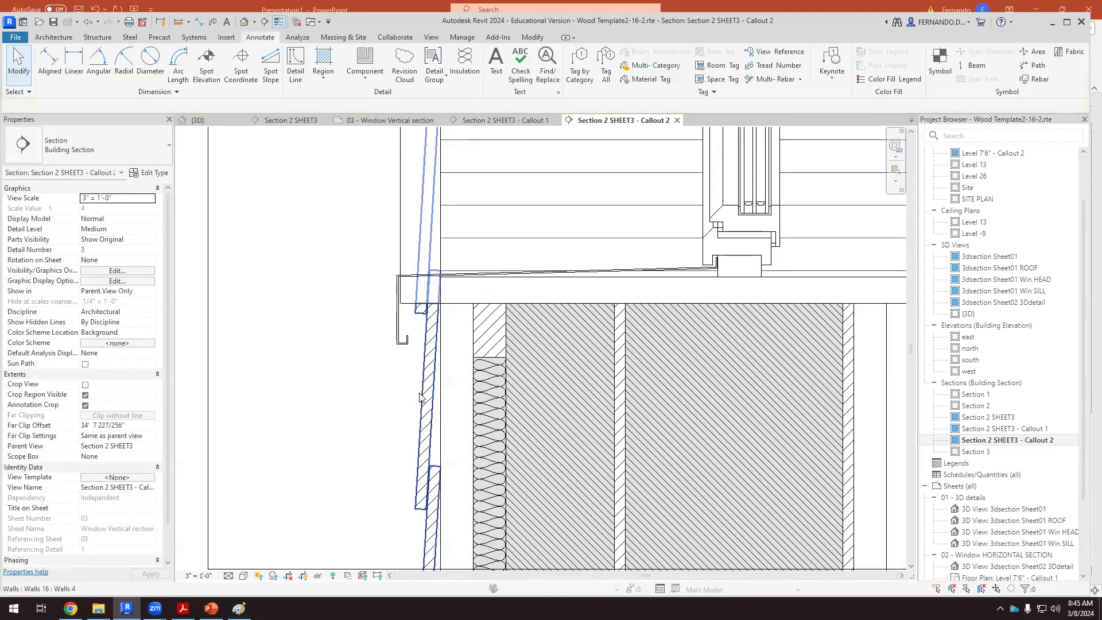
scroll(422, 501, up, 2)
scroll(422, 501, up, 1)
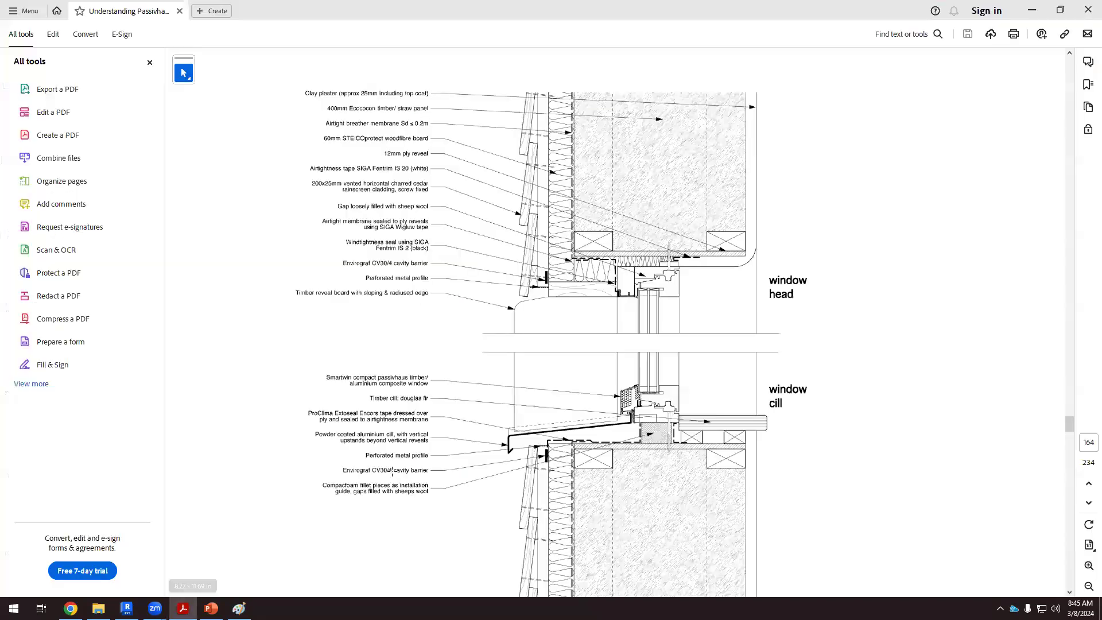
Check in the Passivhaus PDF in Acrobat how the window cill detail draws the cladding fixings
click(183, 608)
ctrl+scroll(550, 542, up, 5)
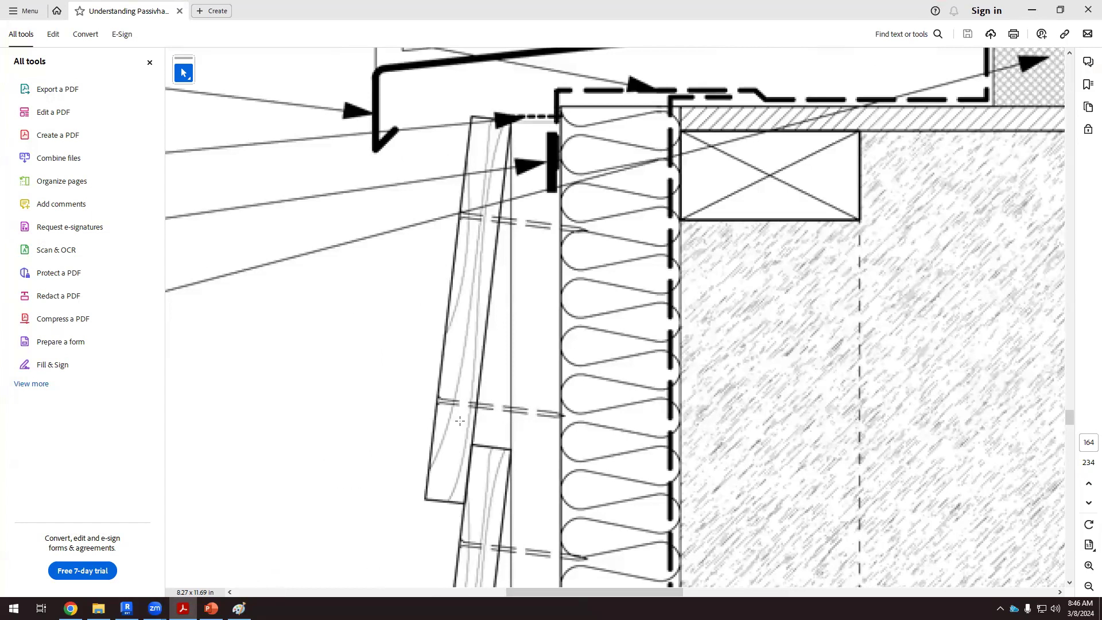
scroll(459, 420, down, 4)
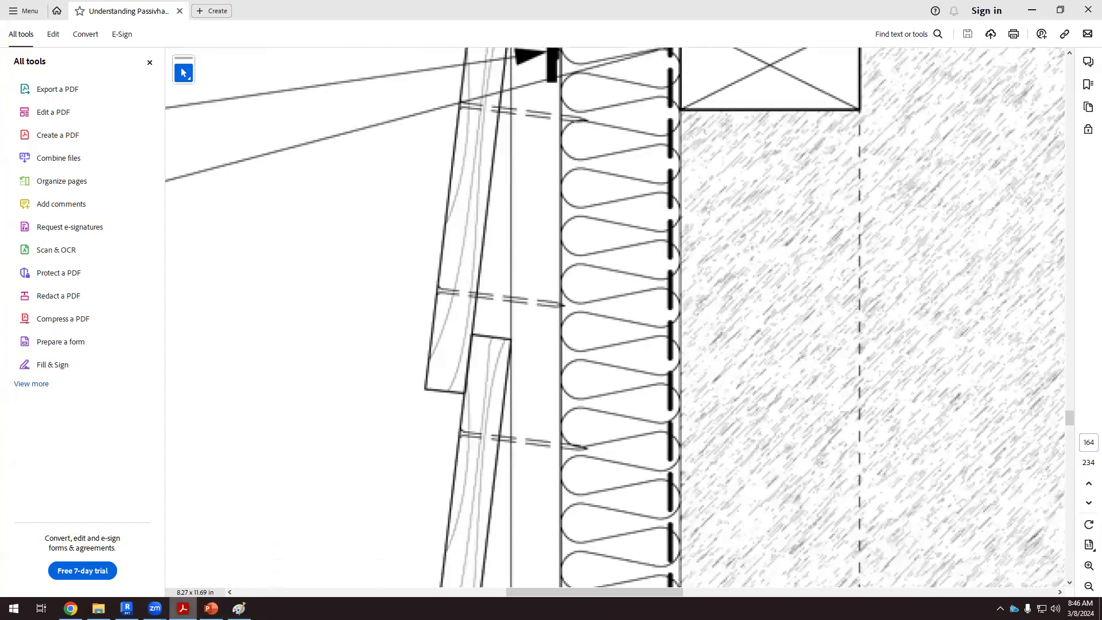
mouse_move(211, 609)
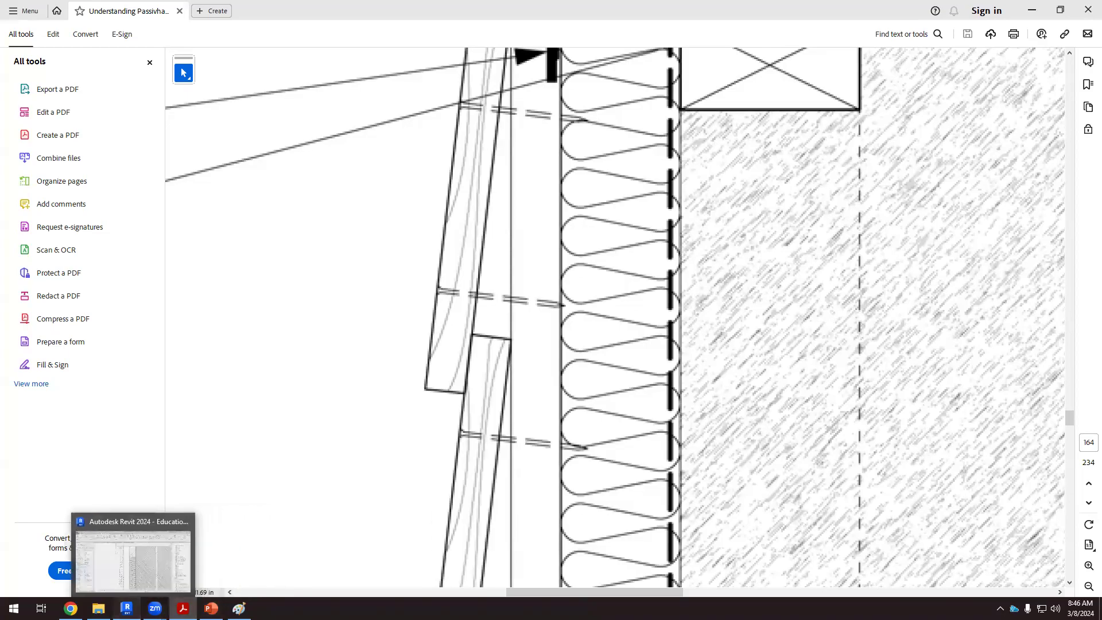
Back in Revit, draw a detail line about 1 19/32" long from the lower cladding board into the cavity, perpendicular to the board
click(127, 608)
scroll(418, 513, up, 4)
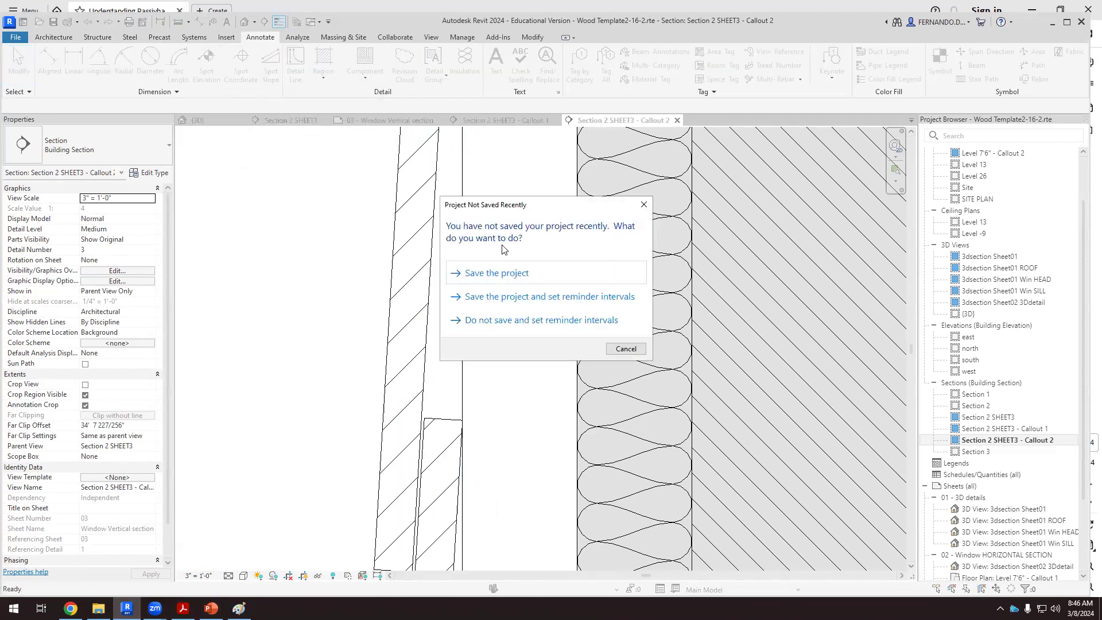
click(626, 348)
click(425, 442)
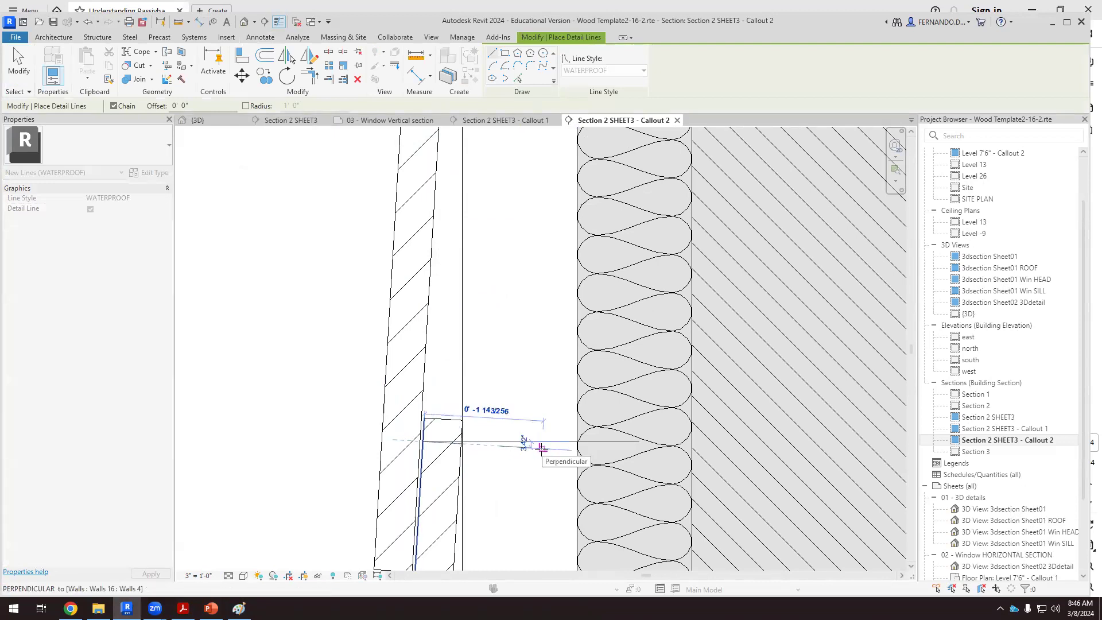
click(524, 446)
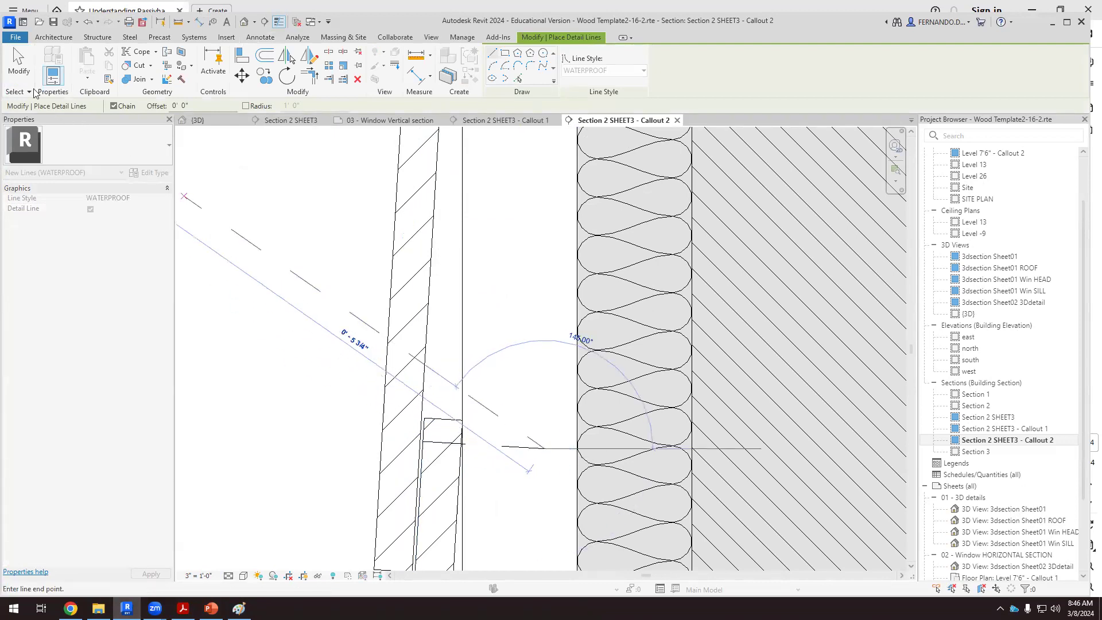
key(Escape)
key(Escape)
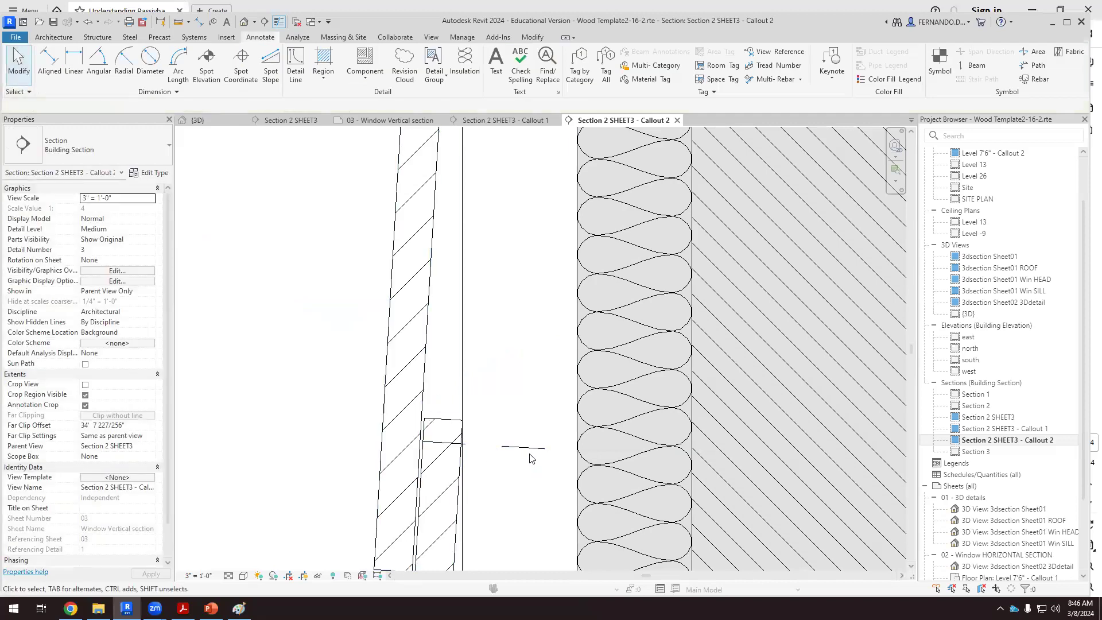
Try the Hidden Lines, Hidden, Centerline and Lines styles on the detail line at the lower cladding board
click(526, 448)
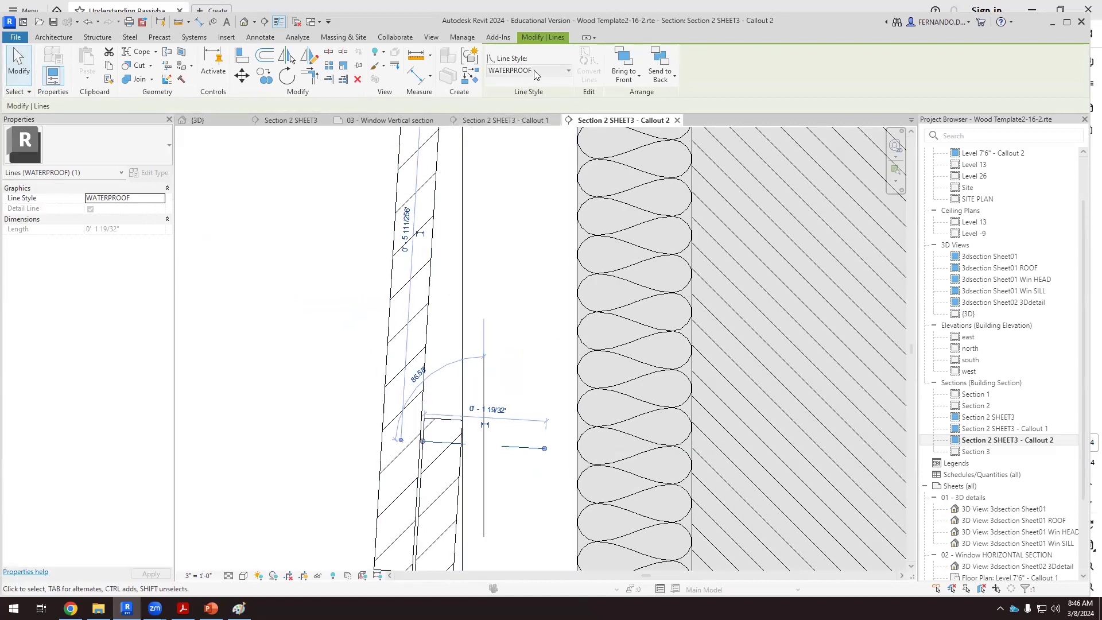
click(568, 72)
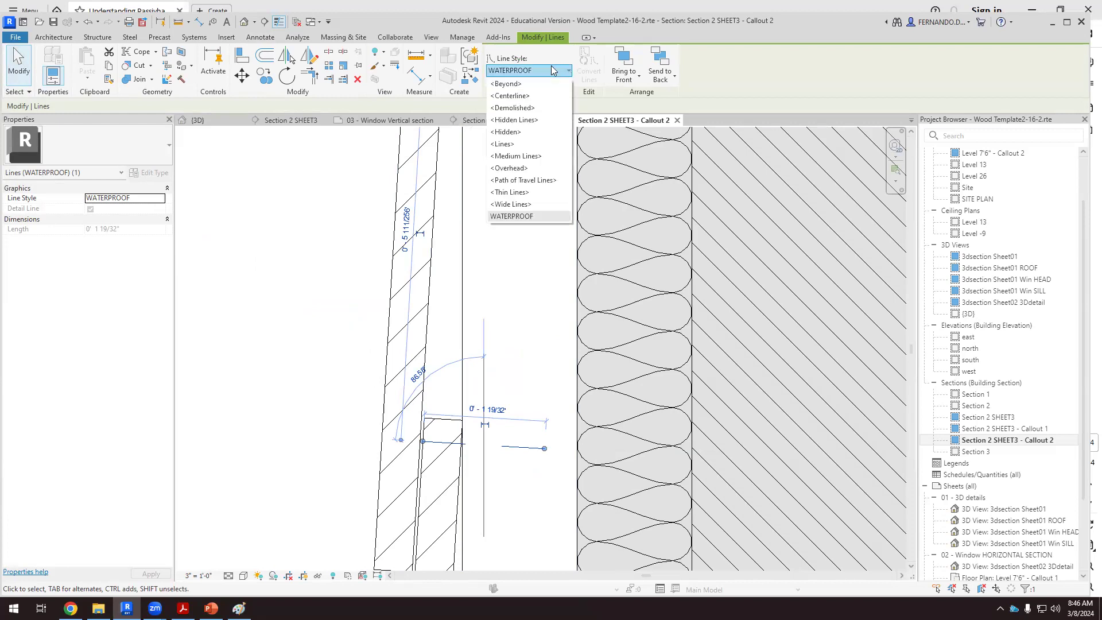
click(518, 120)
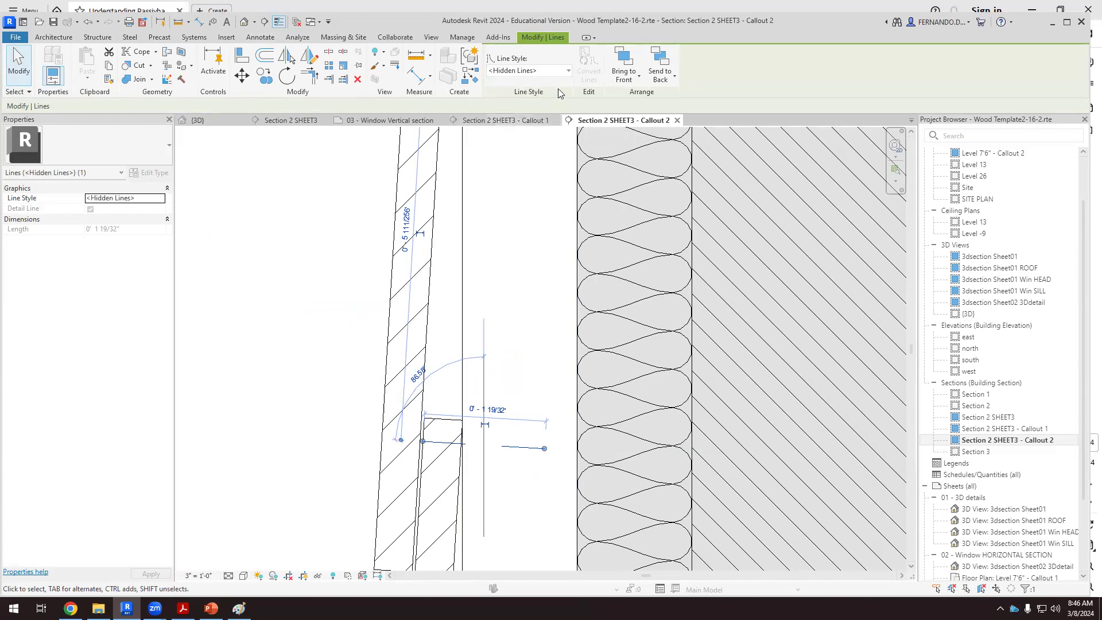
click(565, 70)
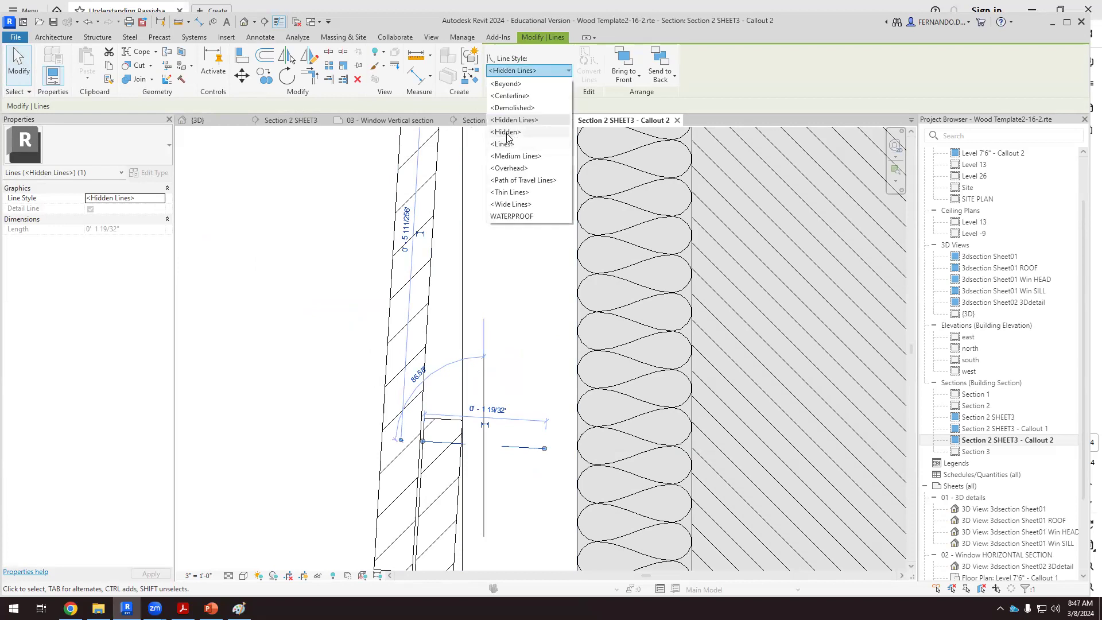
click(508, 132)
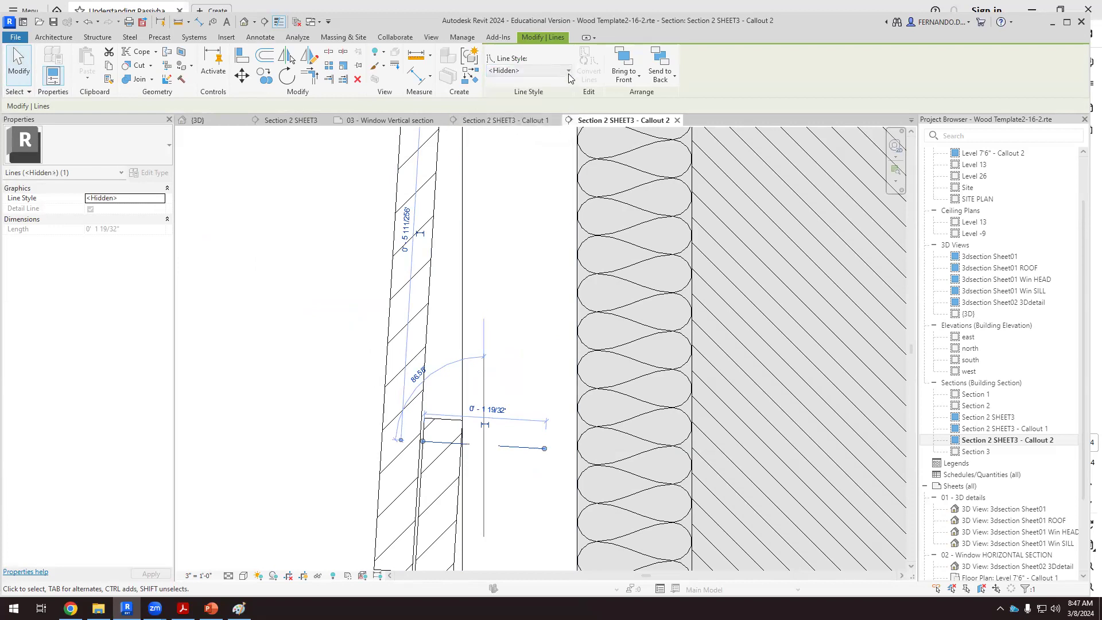
click(526, 70)
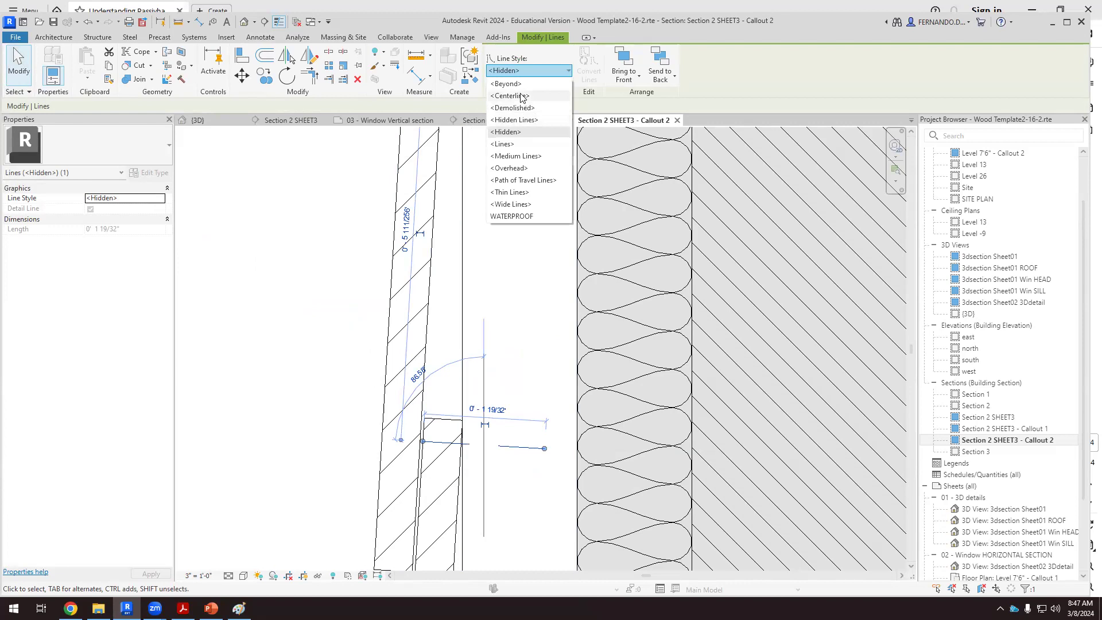
click(510, 96)
click(567, 70)
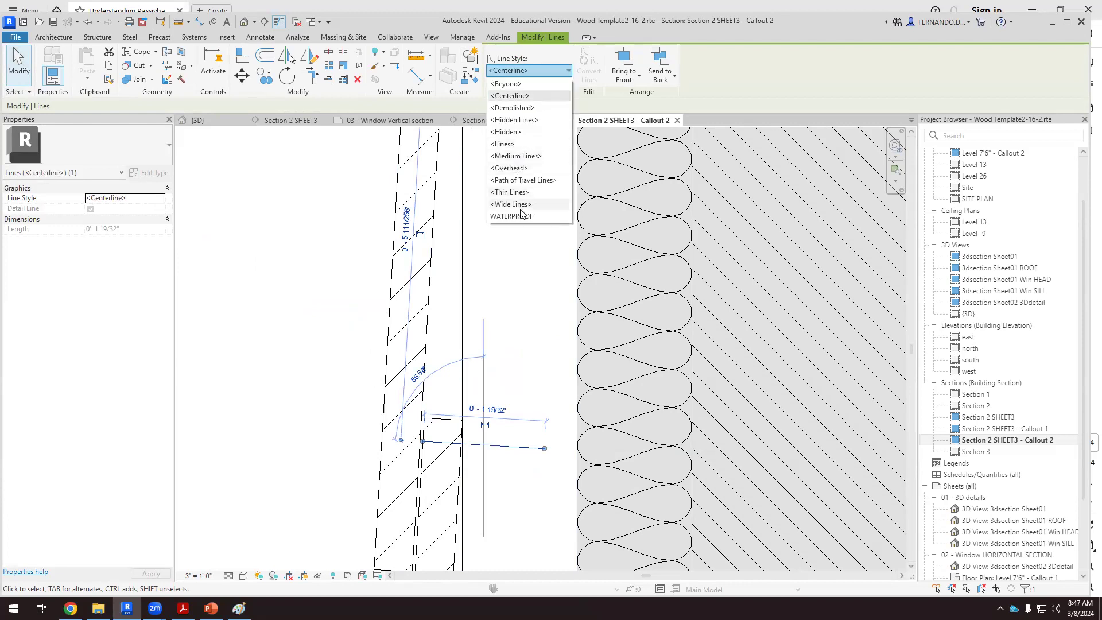
click(512, 144)
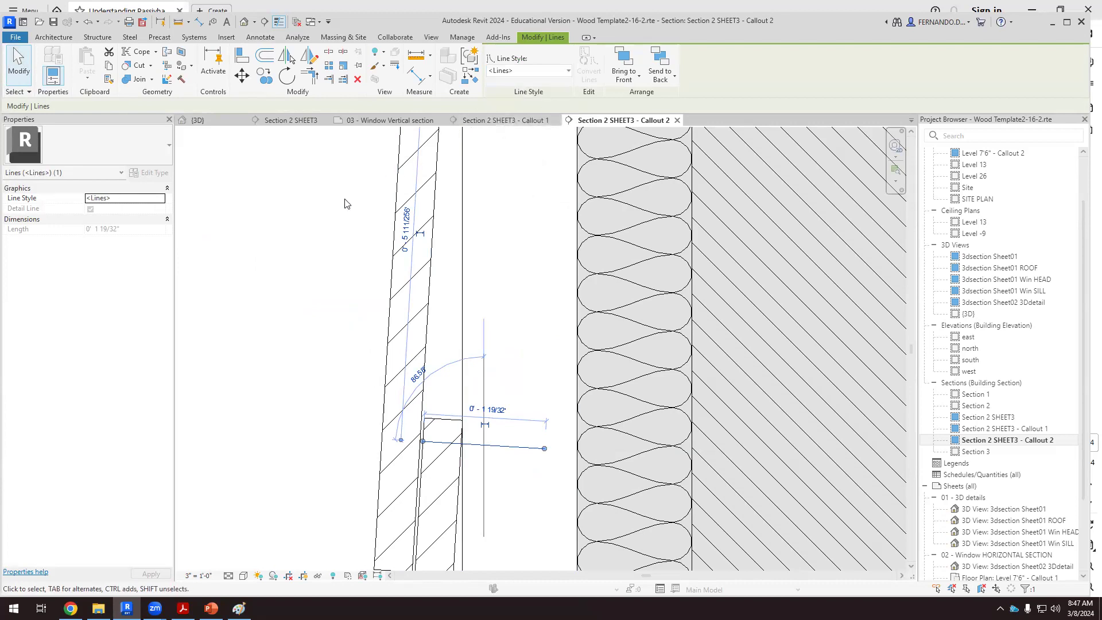
key(Escape)
Set the fixing detail line's line style to Hidden
scroll(511, 474, up, 5)
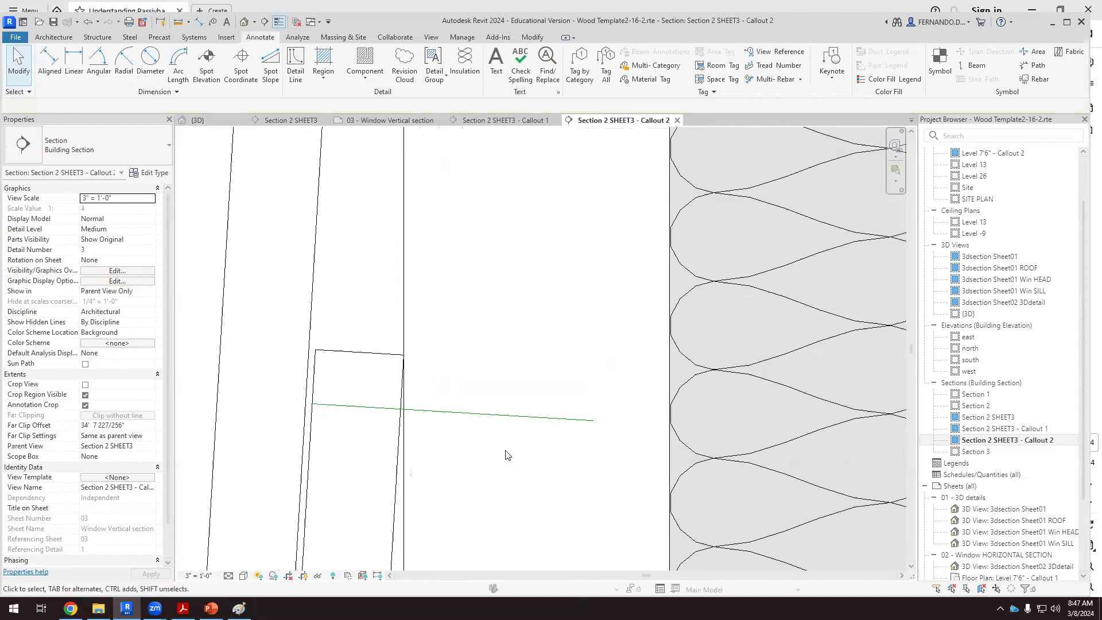
click(516, 387)
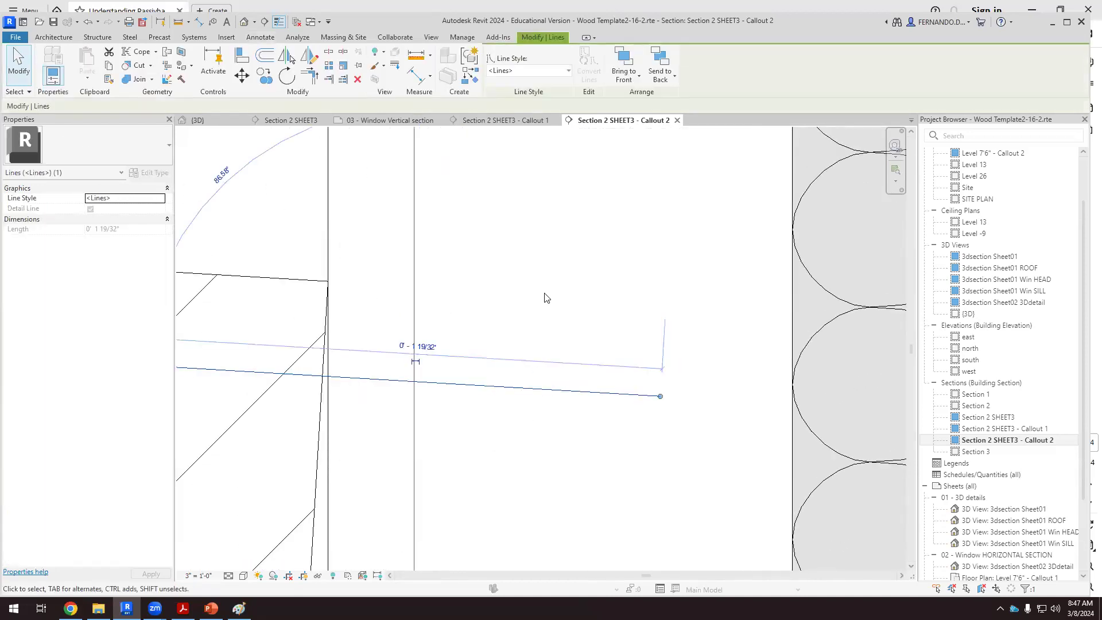
scroll(546, 297, down, 2)
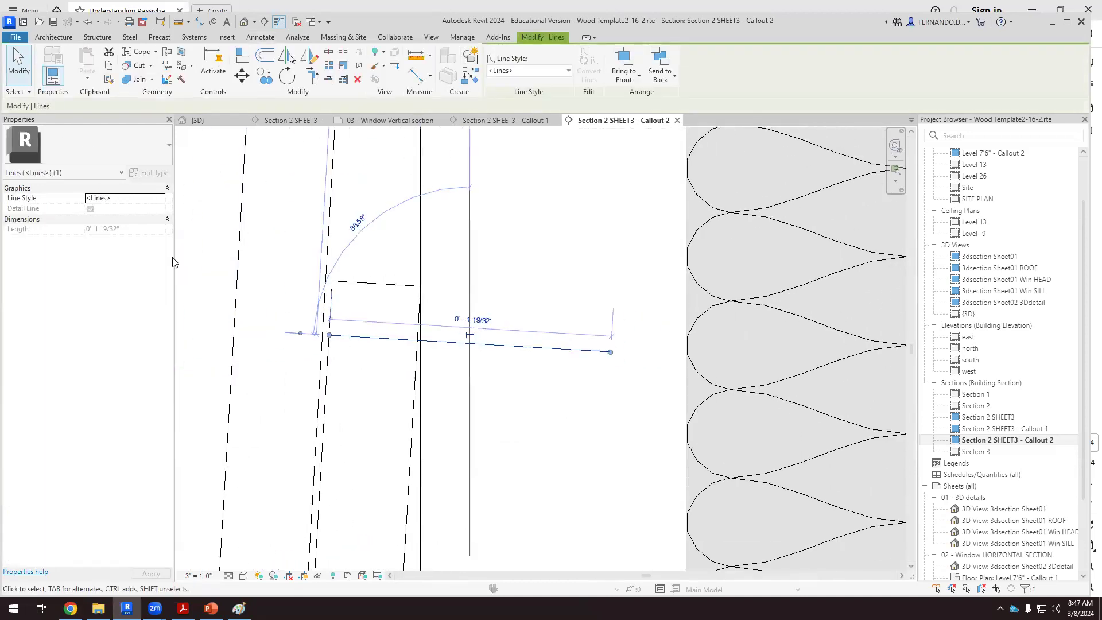
click(160, 198)
scroll(119, 240, down, 3)
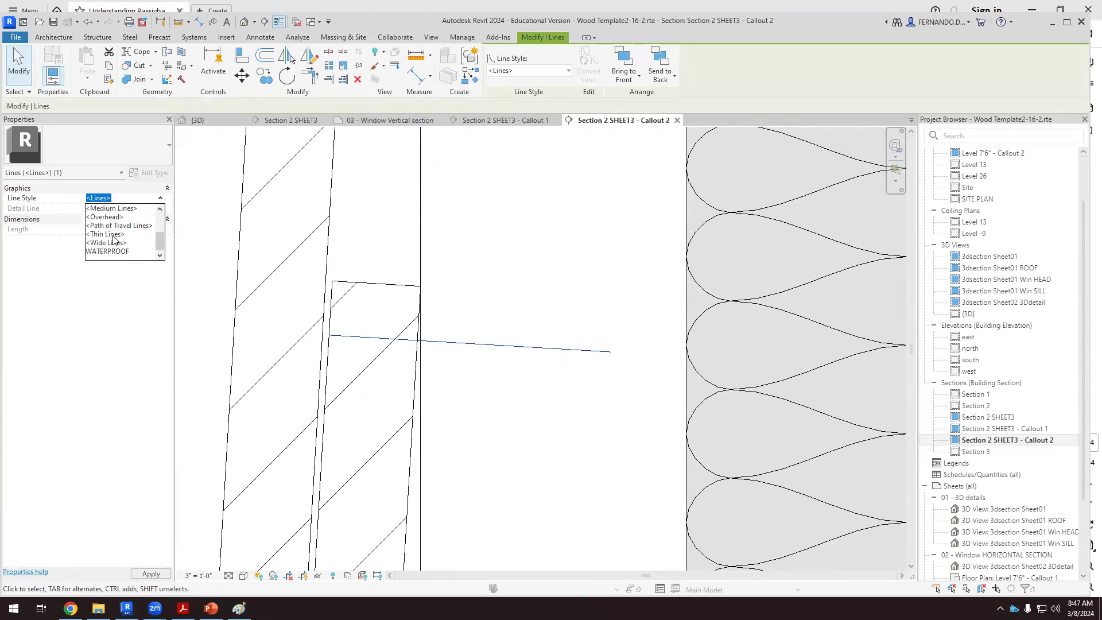
scroll(115, 241, up, 3)
click(107, 243)
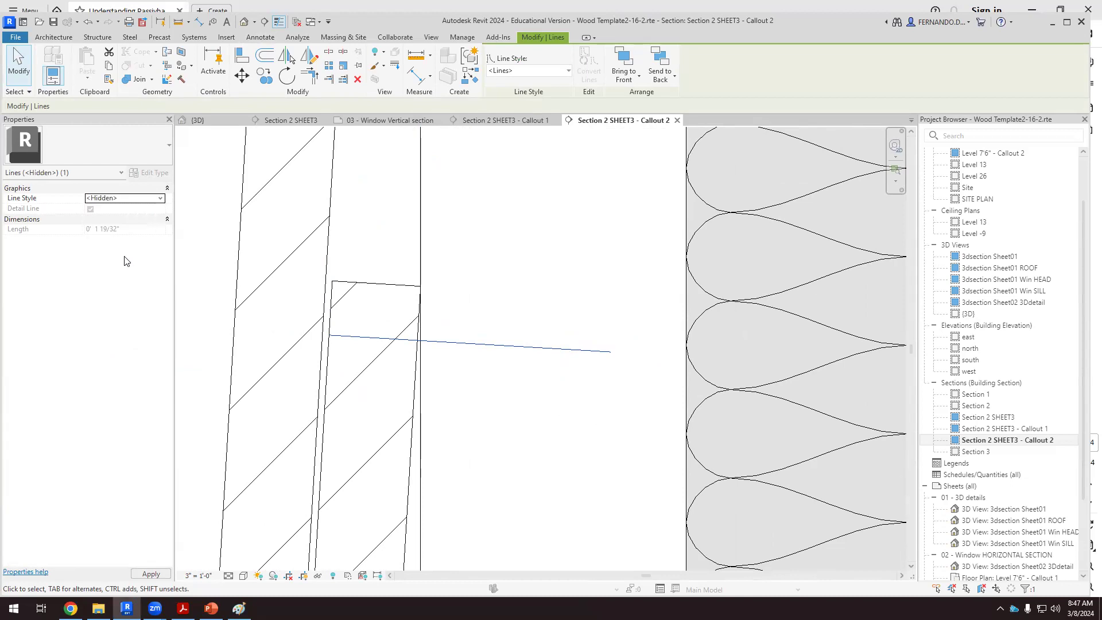
click(515, 367)
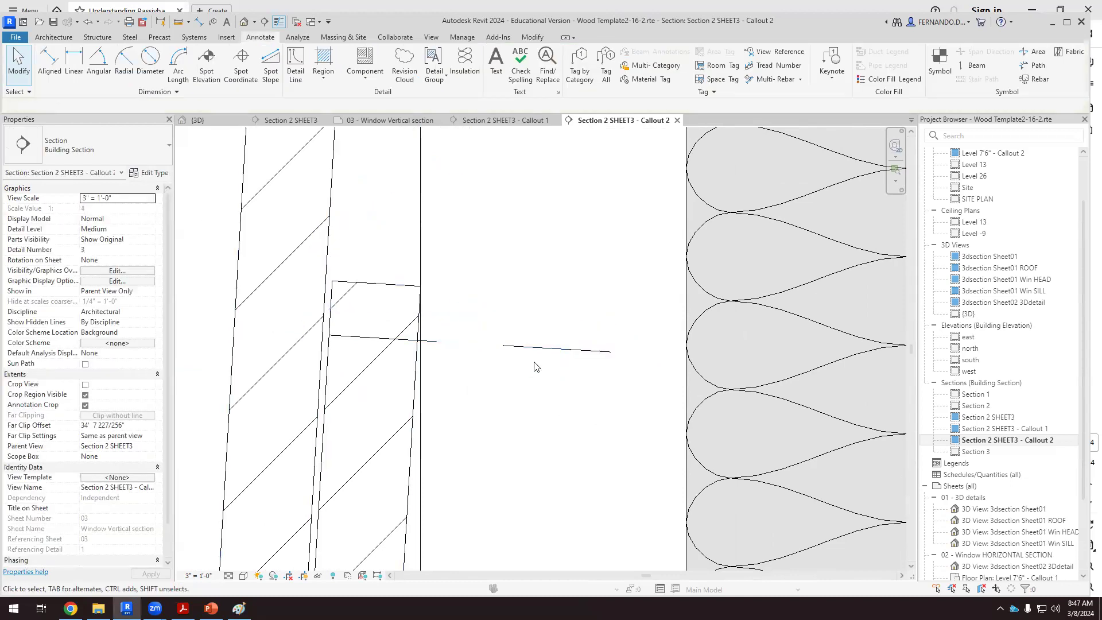
scroll(528, 358, down, 5)
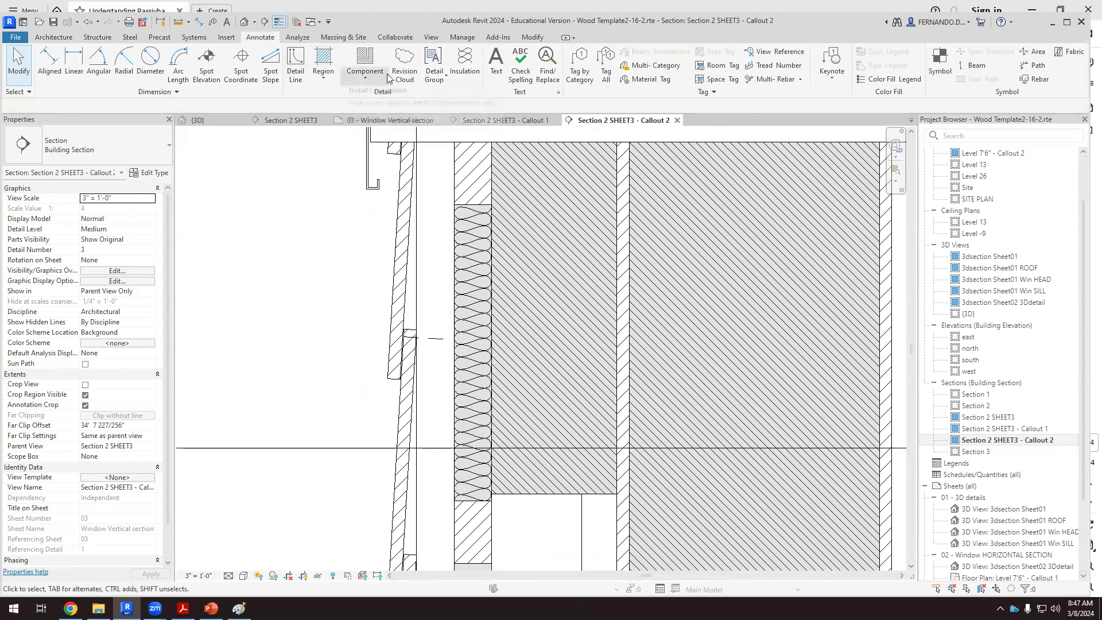
click(295, 62)
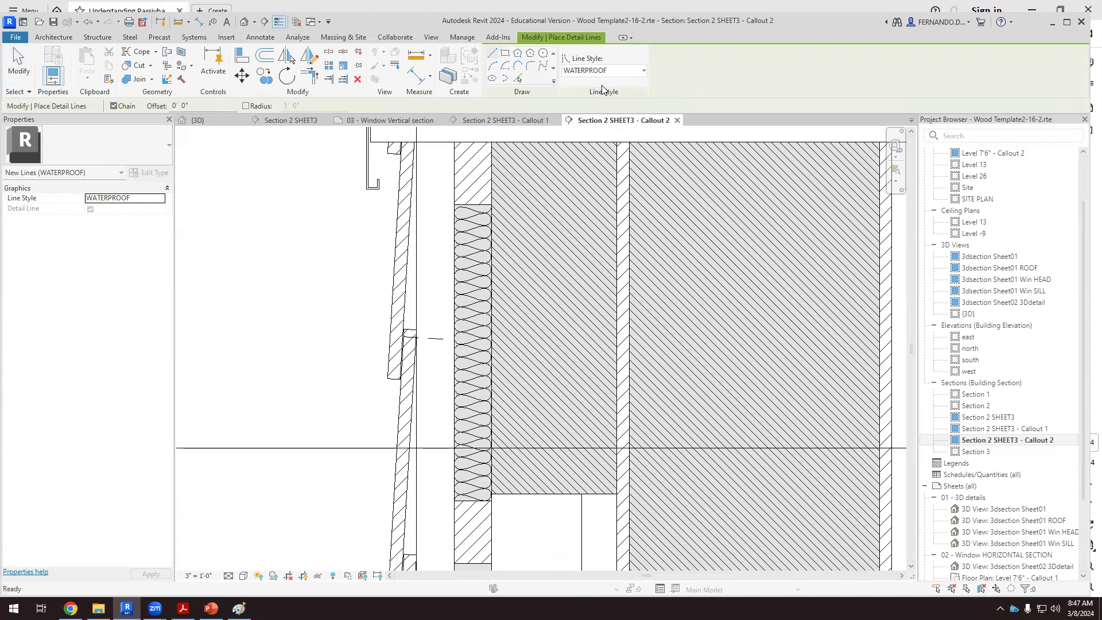
click(603, 70)
click(586, 217)
scroll(407, 324, up, 3)
scroll(408, 325, up, 2)
key(Escape)
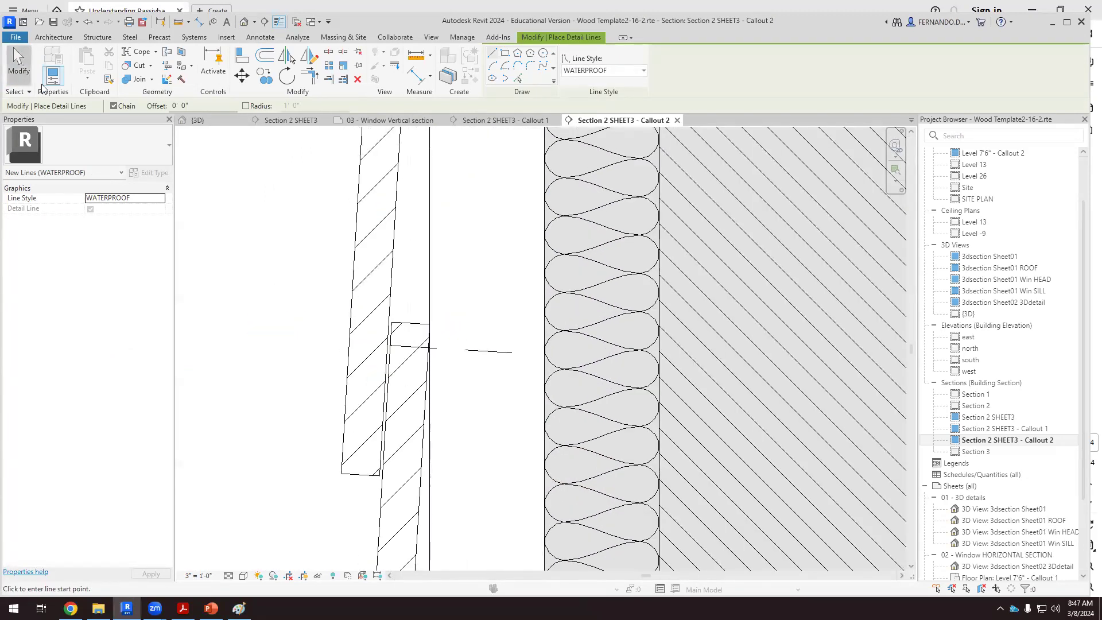
Offset a copy of the hidden fixing line 1/16" below the original
scroll(497, 364, up, 4)
click(496, 345)
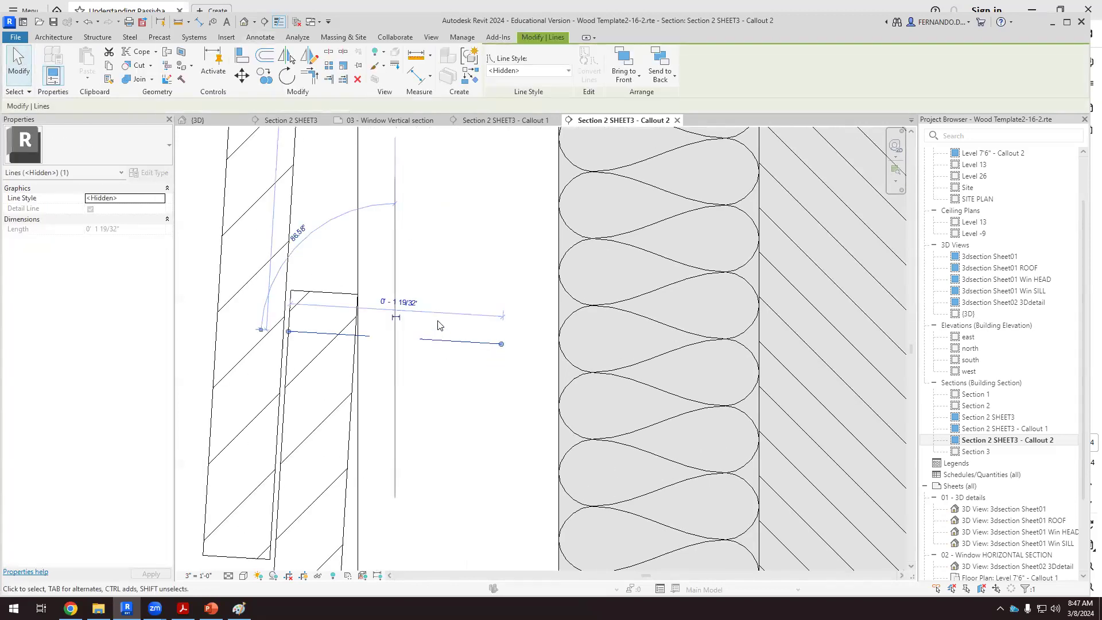
scroll(435, 316, up, 1)
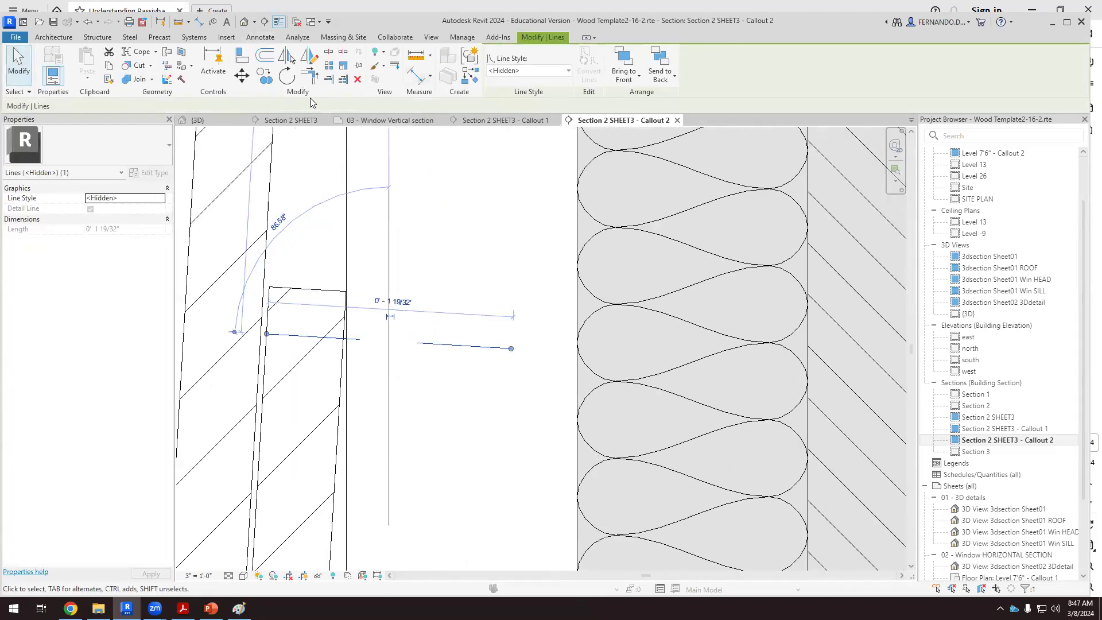
click(264, 55)
click(456, 356)
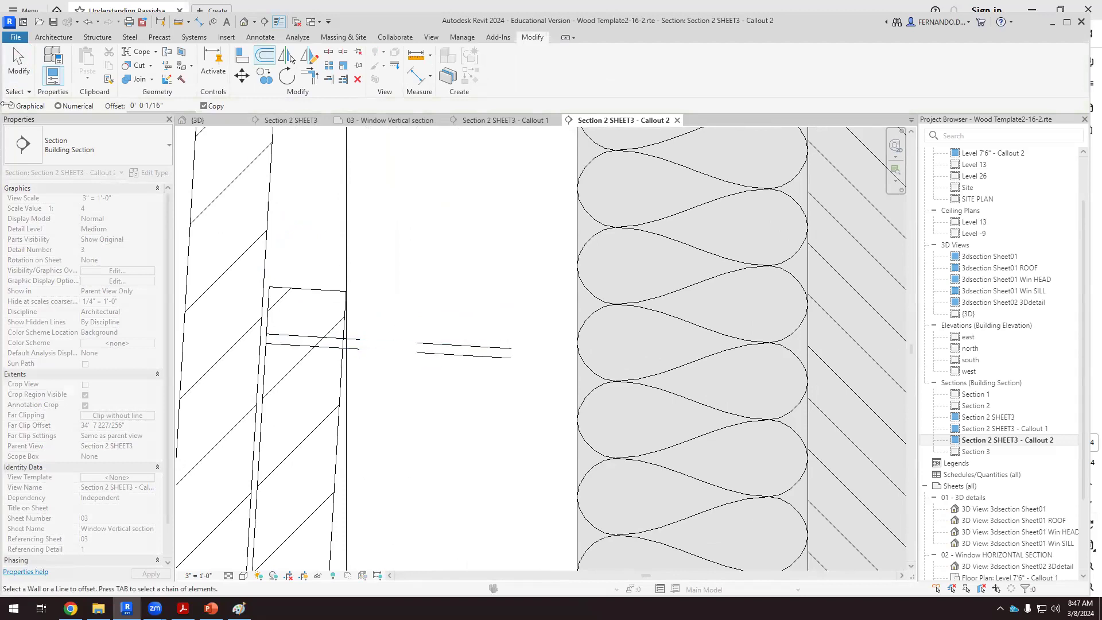
click(19, 63)
Select both parallel fixing lines and move them slightly down the lower cladding board, keeping their left ends on its outer face
scroll(493, 345, down, 4)
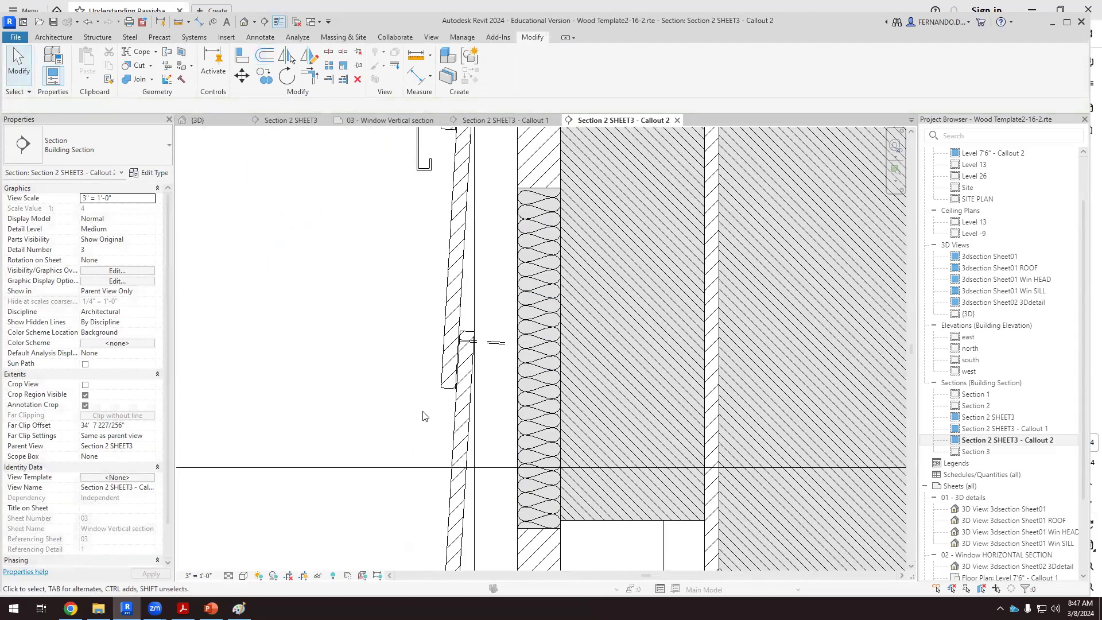
scroll(428, 396, up, 3)
scroll(639, 301, up, 4)
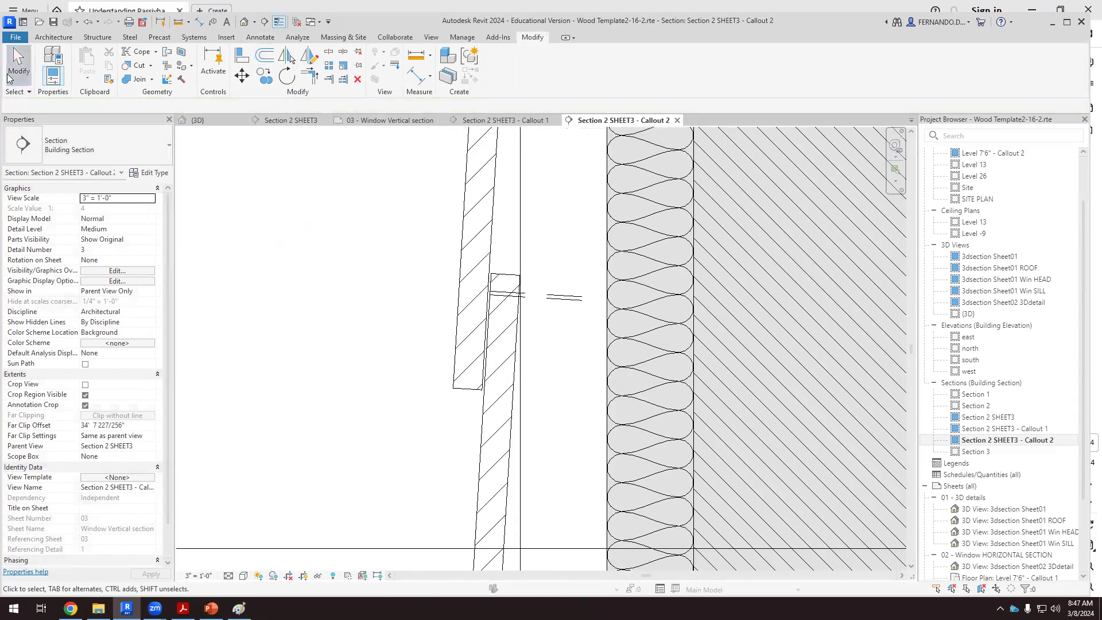
click(470, 279)
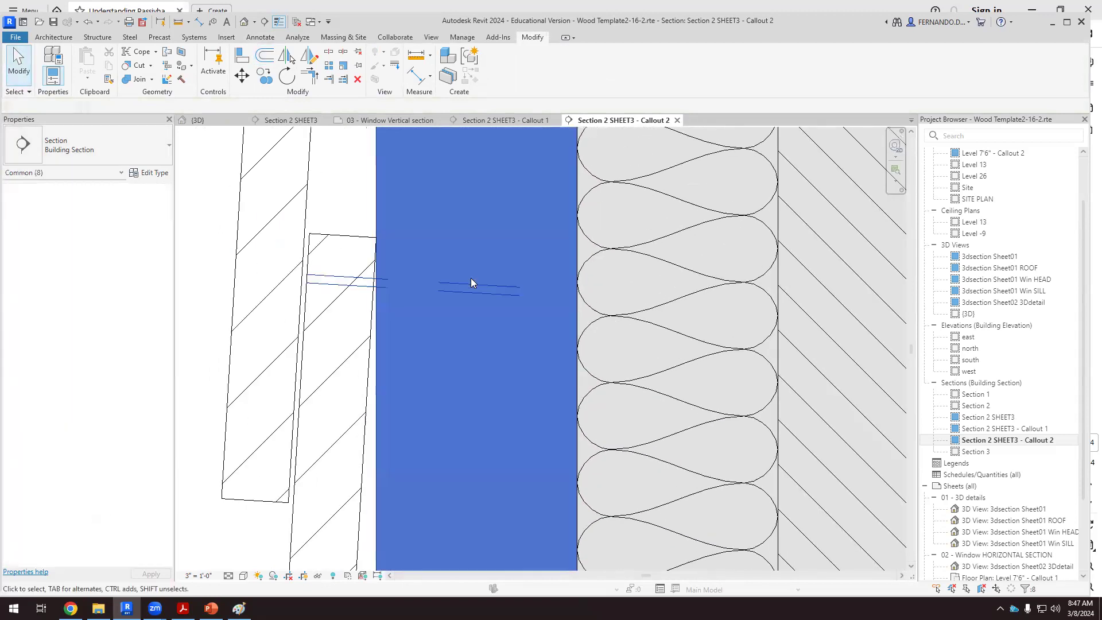
key(Escape)
click(394, 294)
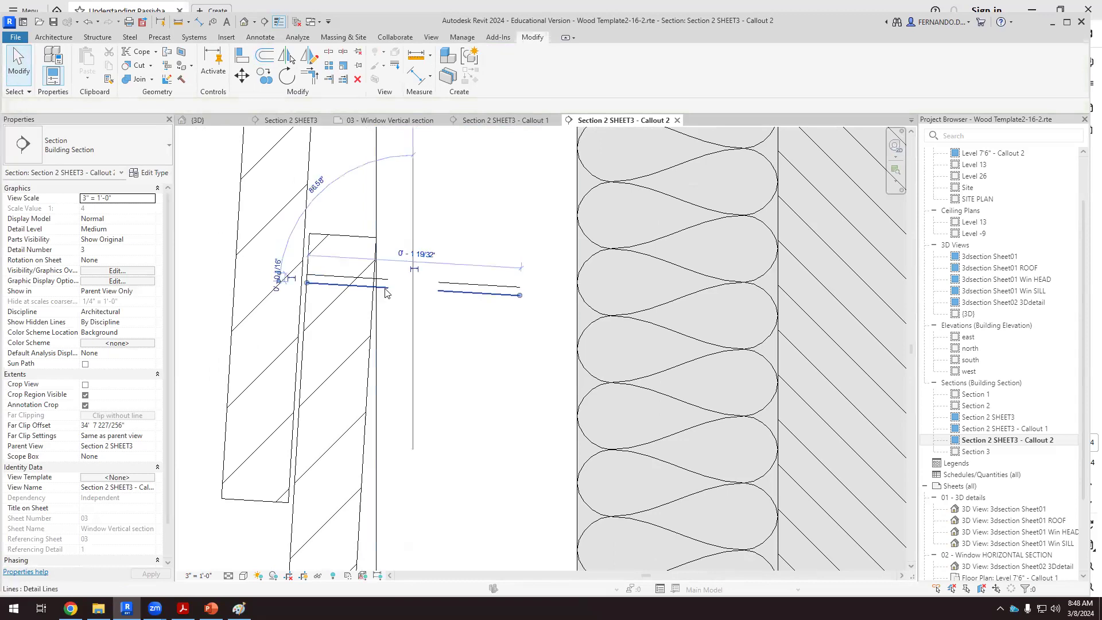
ctrl+click(455, 291)
drag(455, 291, 454, 339)
scroll(510, 295, down, 5)
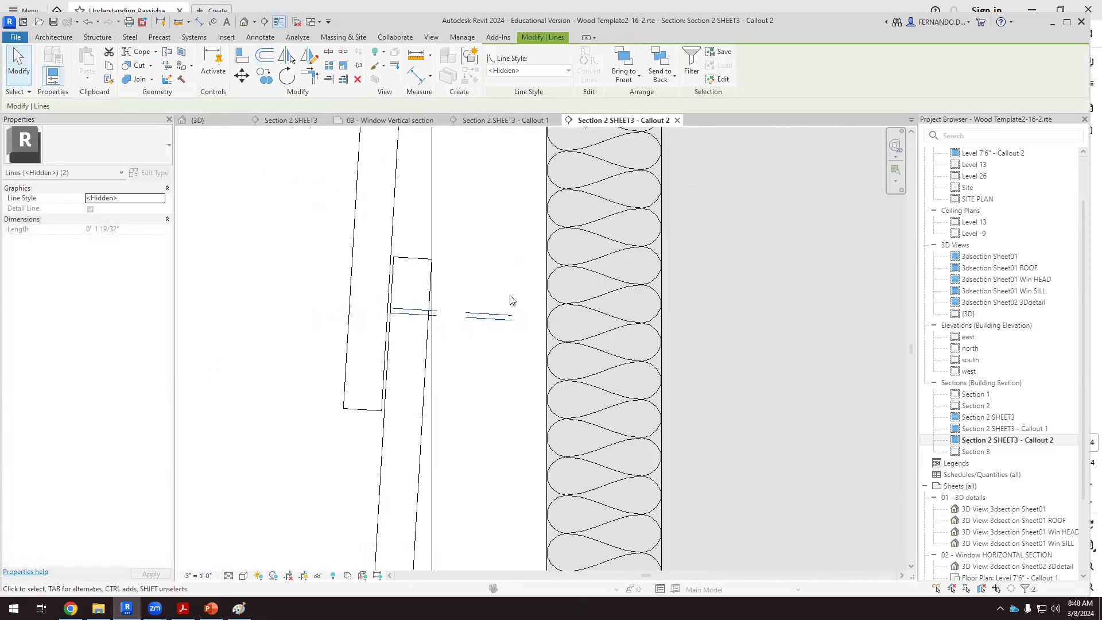
click(287, 373)
Compare the paired fixing lines with the dashed cladding fixings in the Passivhaus PDF in Acrobat
scroll(286, 372, down, 2)
scroll(378, 333, up, 8)
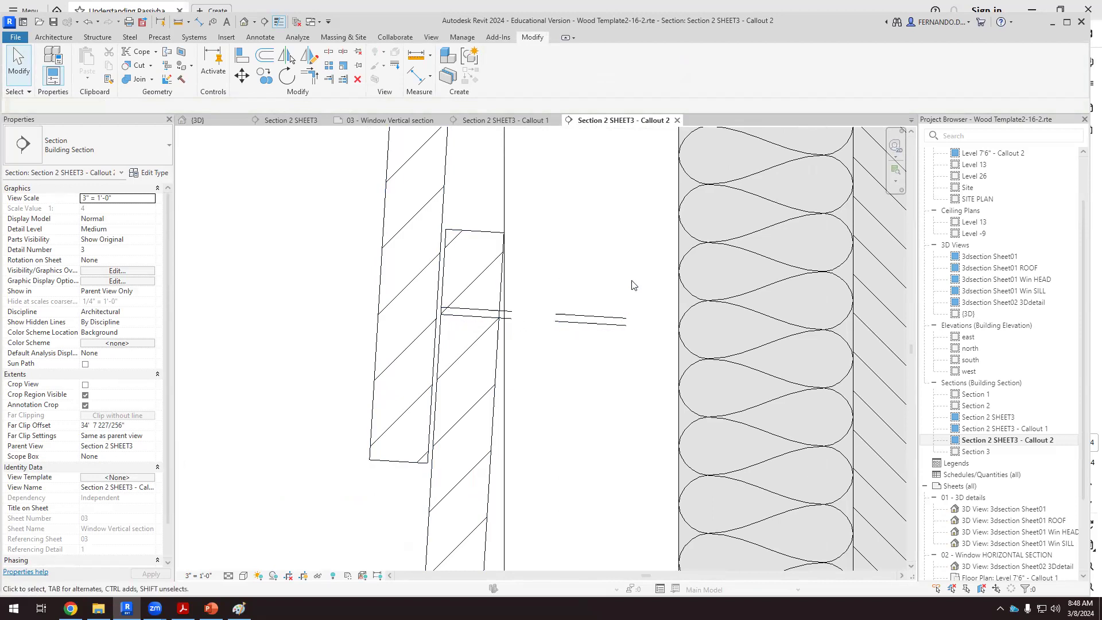
scroll(500, 356, down, 6)
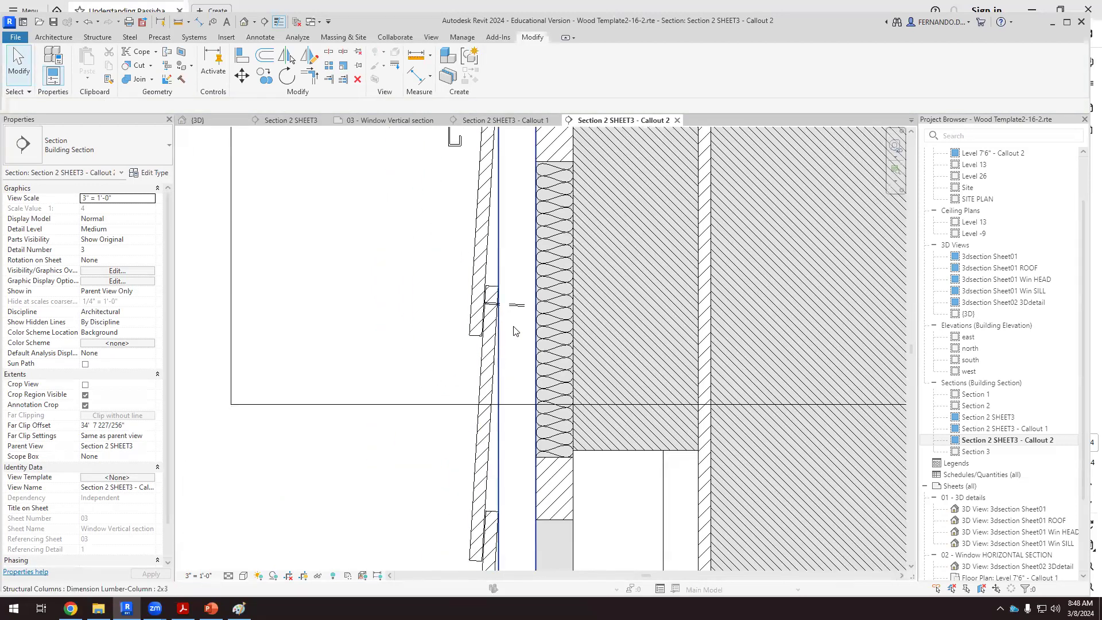
scroll(497, 321, down, 2)
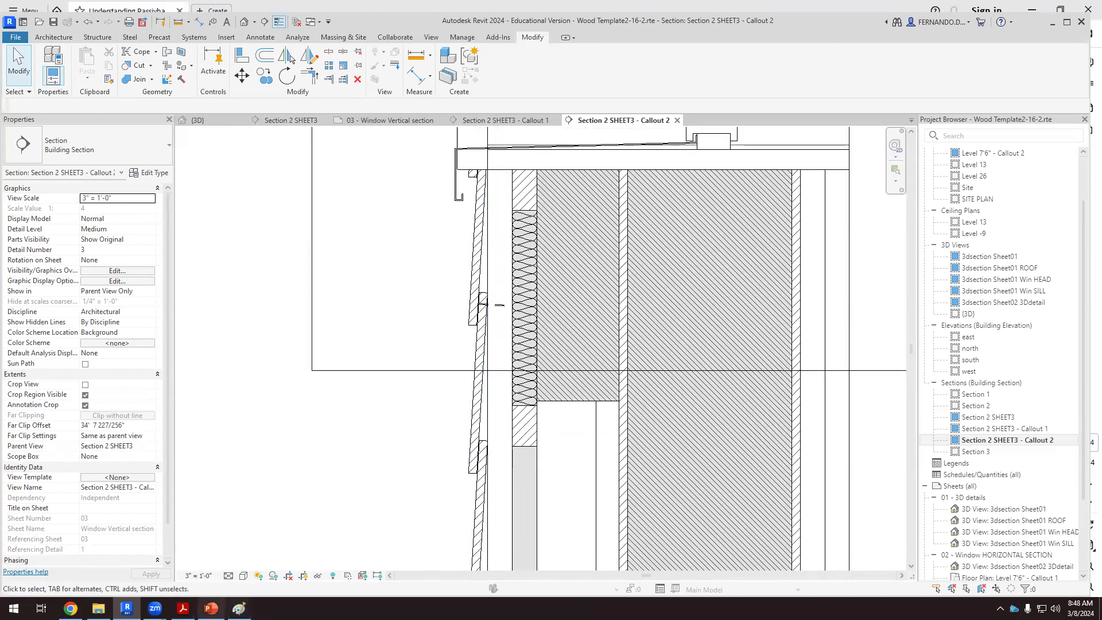
click(183, 608)
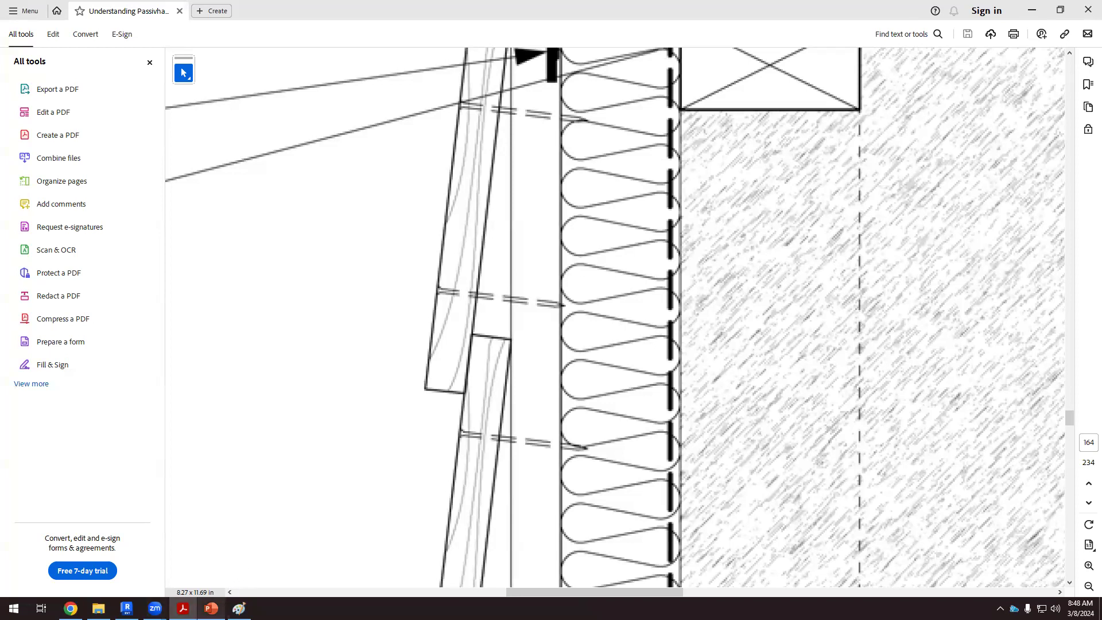
Switch back to Revit and copy the pair of hidden fixing lines to the next two cladding board overlaps below
click(126, 608)
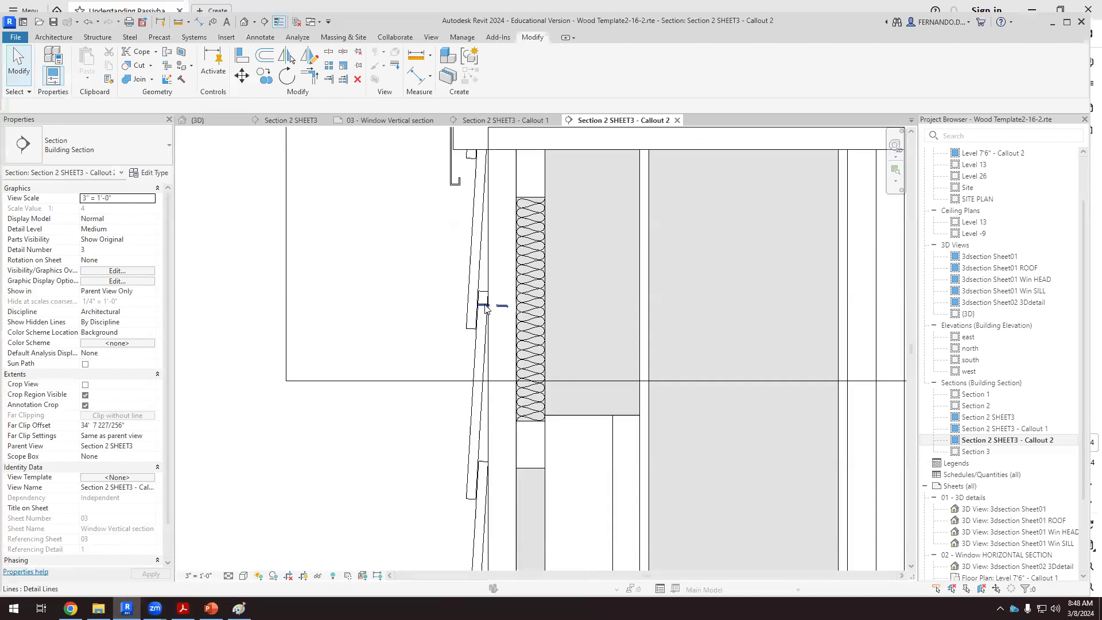
scroll(485, 308, up, 4)
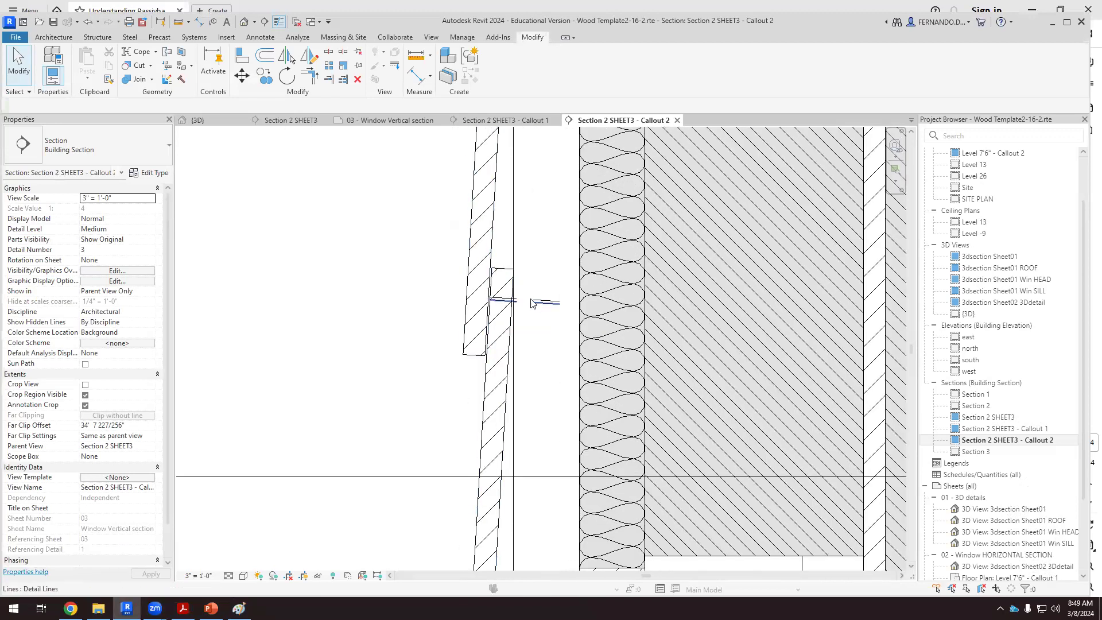
scroll(549, 305, down, 3)
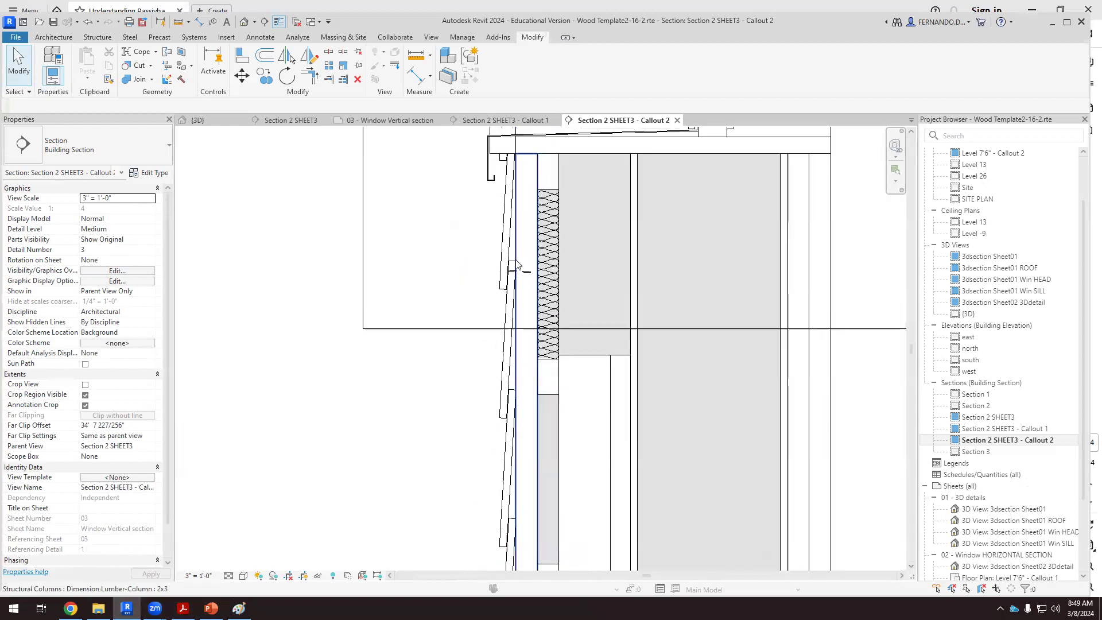
scroll(519, 274, up, 5)
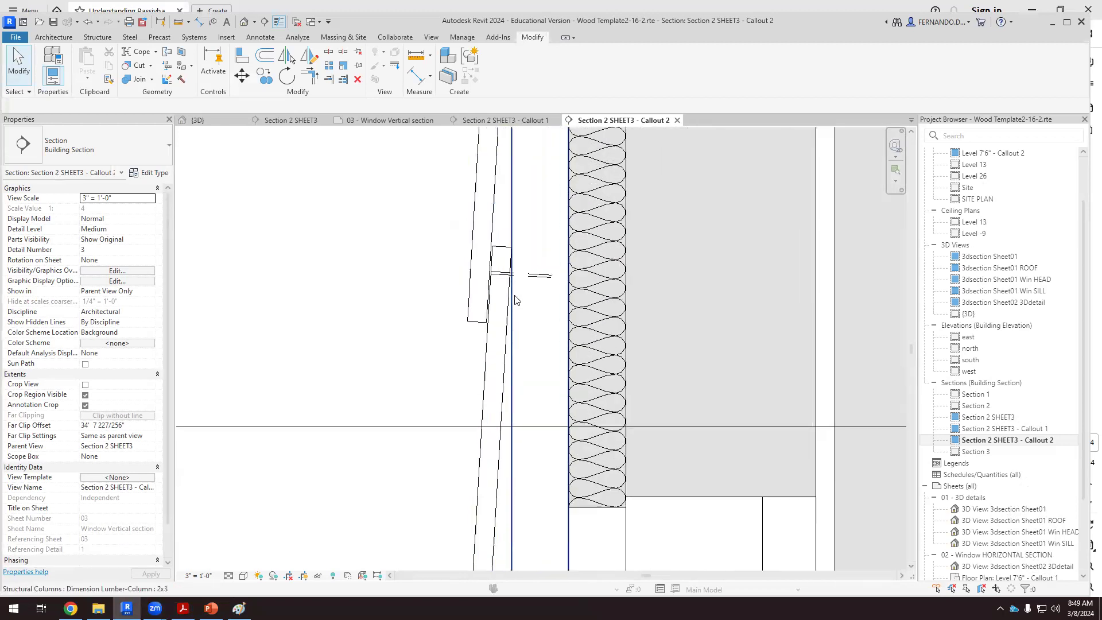
click(544, 269)
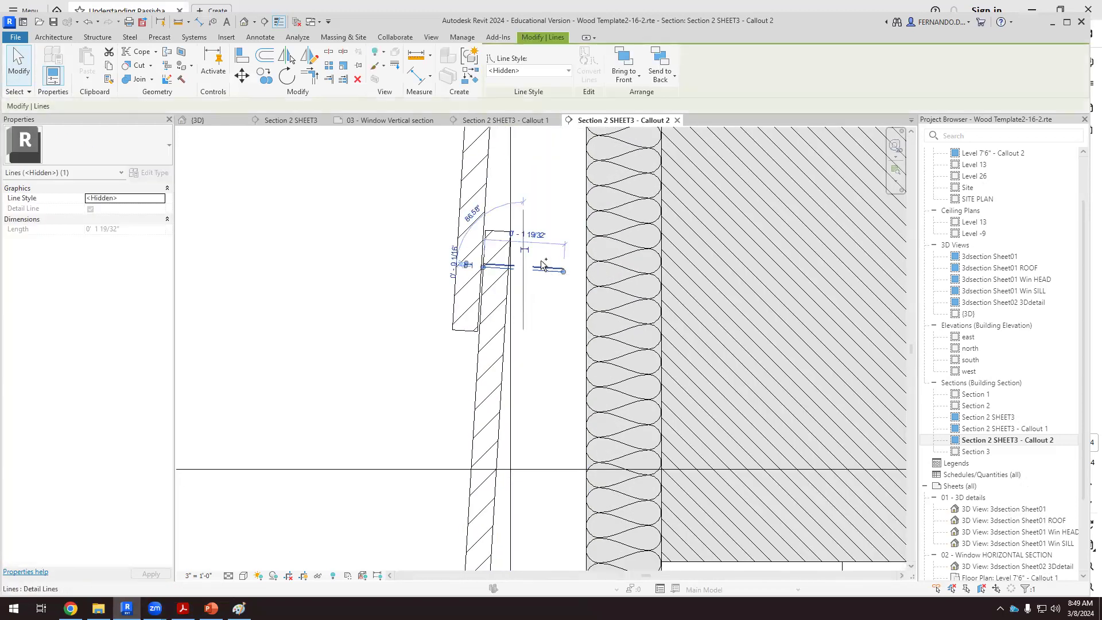
scroll(542, 270, up, 2)
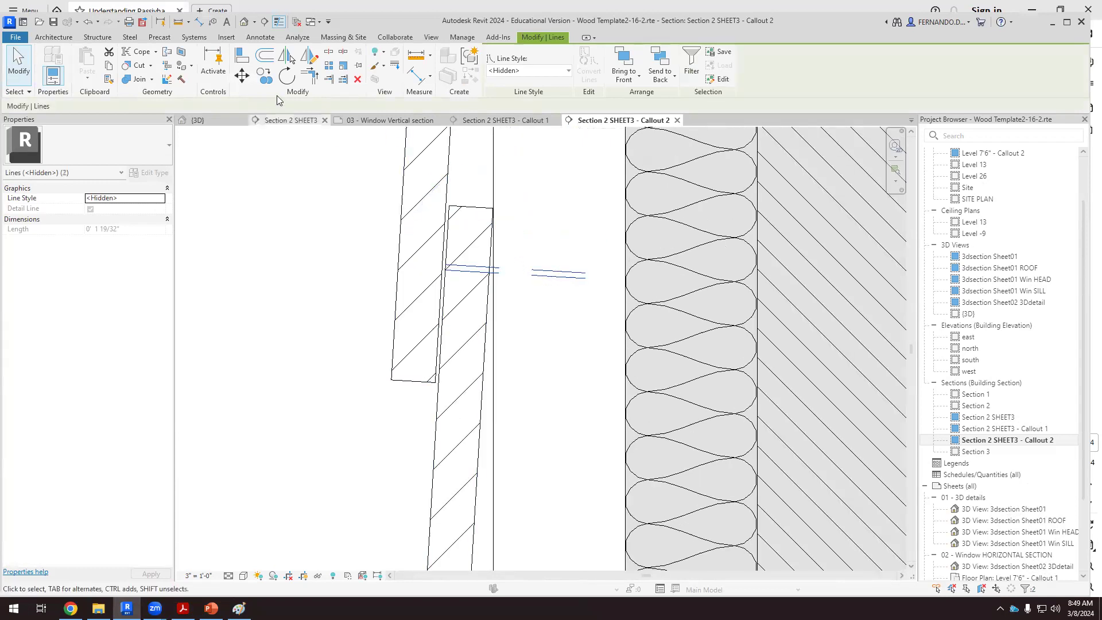
click(265, 76)
click(471, 208)
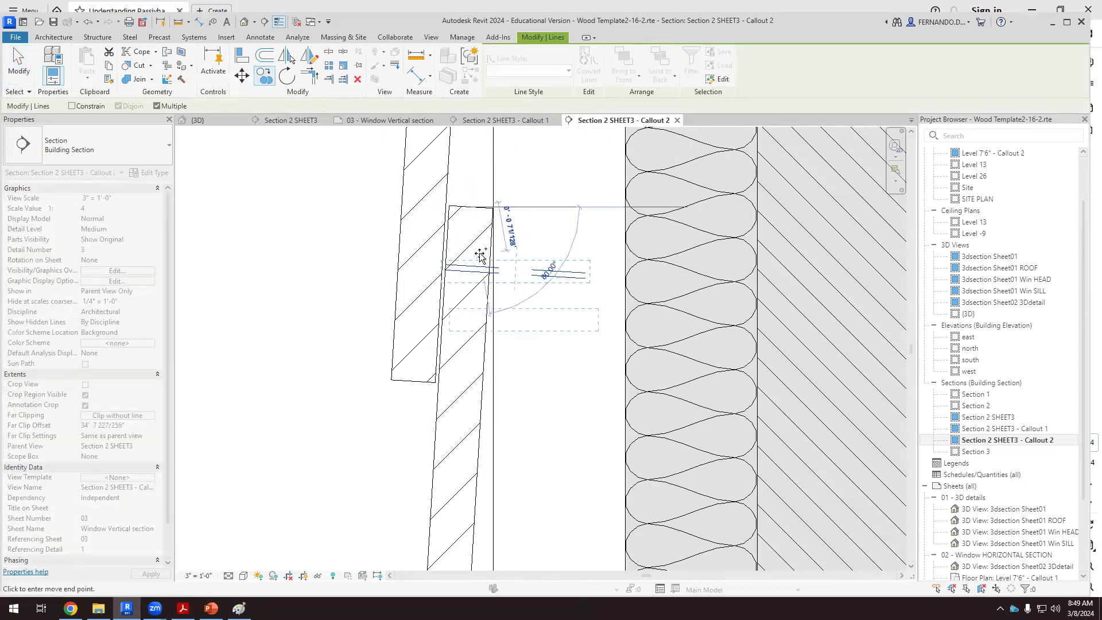
scroll(492, 232, down, 4)
scroll(481, 512, up, 2)
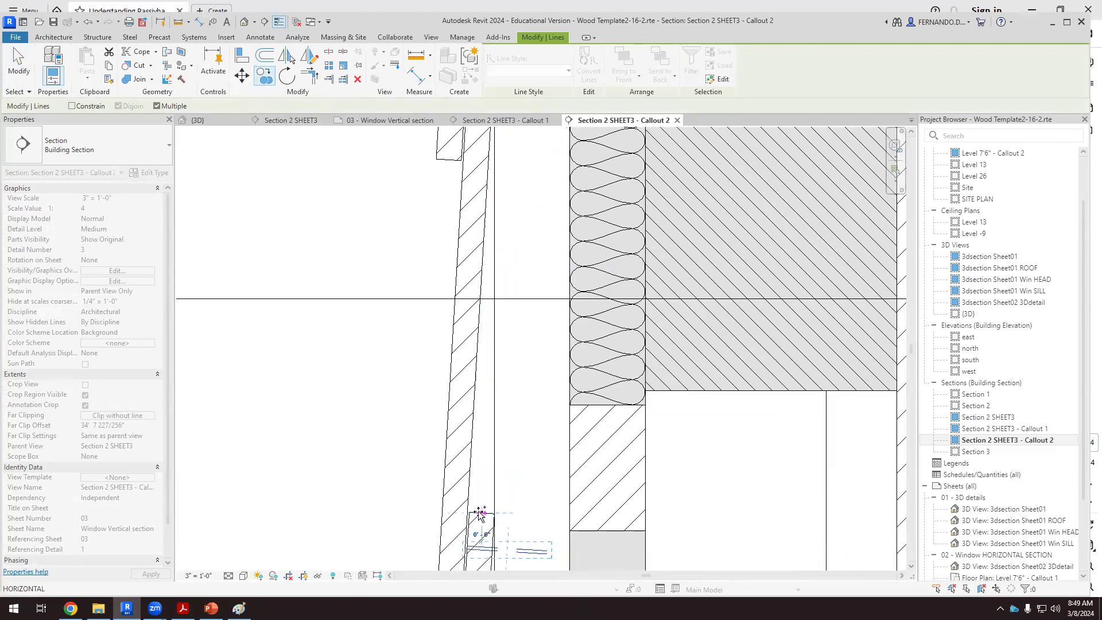
scroll(481, 511, down, 5)
scroll(486, 500, up, 2)
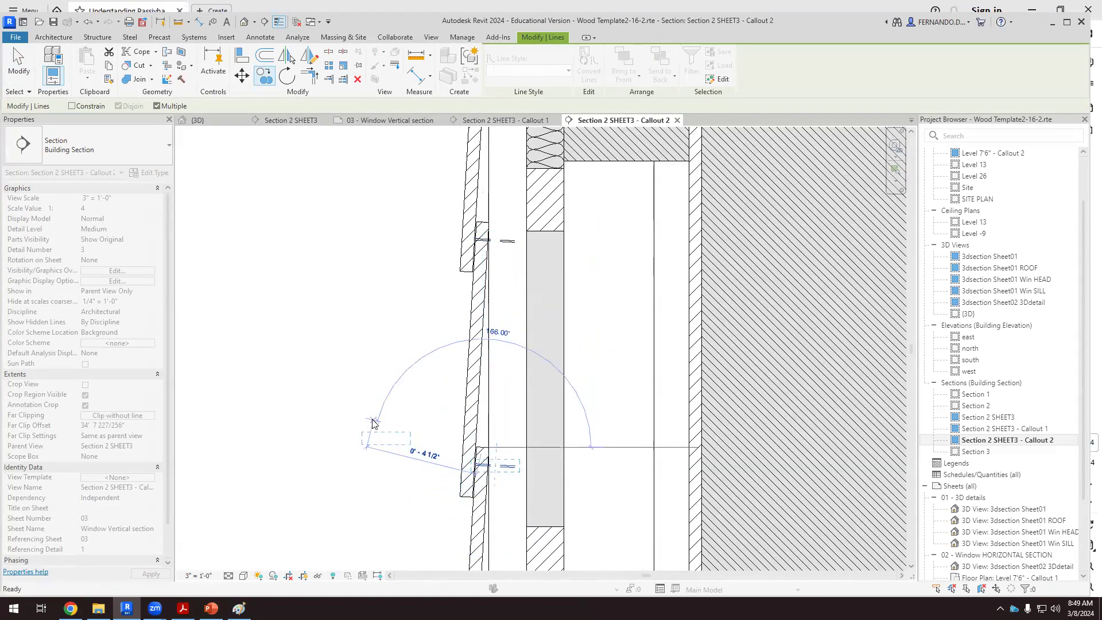
key(Escape)
key(Escape)
Copy the pair of hidden fixing lines up to the top cladding board just beneath the window cill
scroll(386, 424, down, 4)
scroll(436, 270, up, 6)
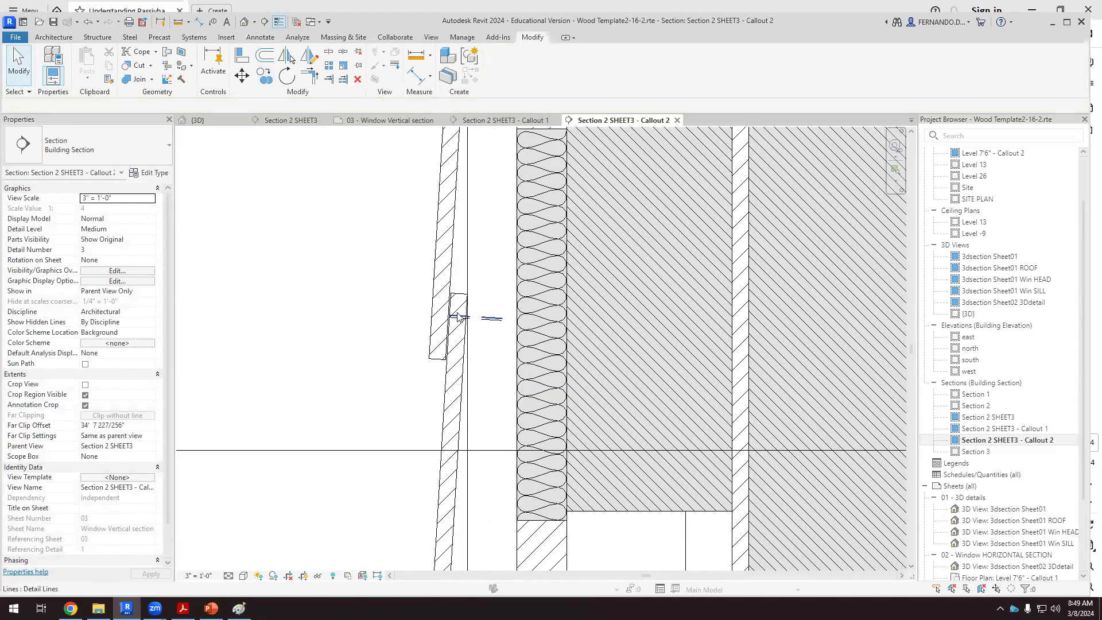
scroll(464, 310, down, 3)
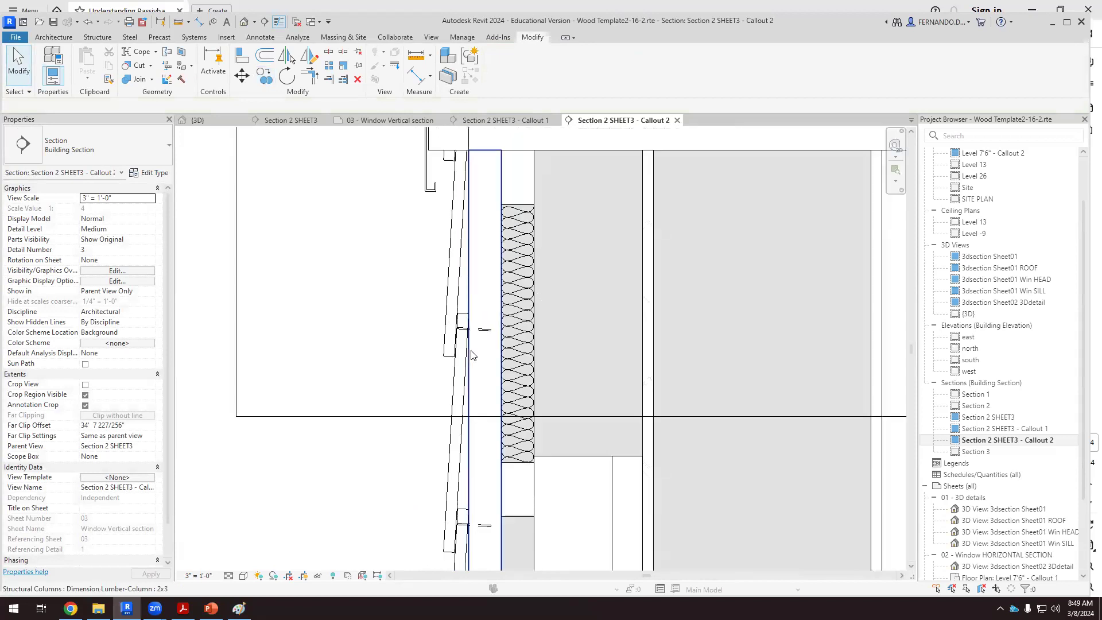
scroll(466, 344, up, 3)
scroll(466, 346, up, 2)
click(501, 339)
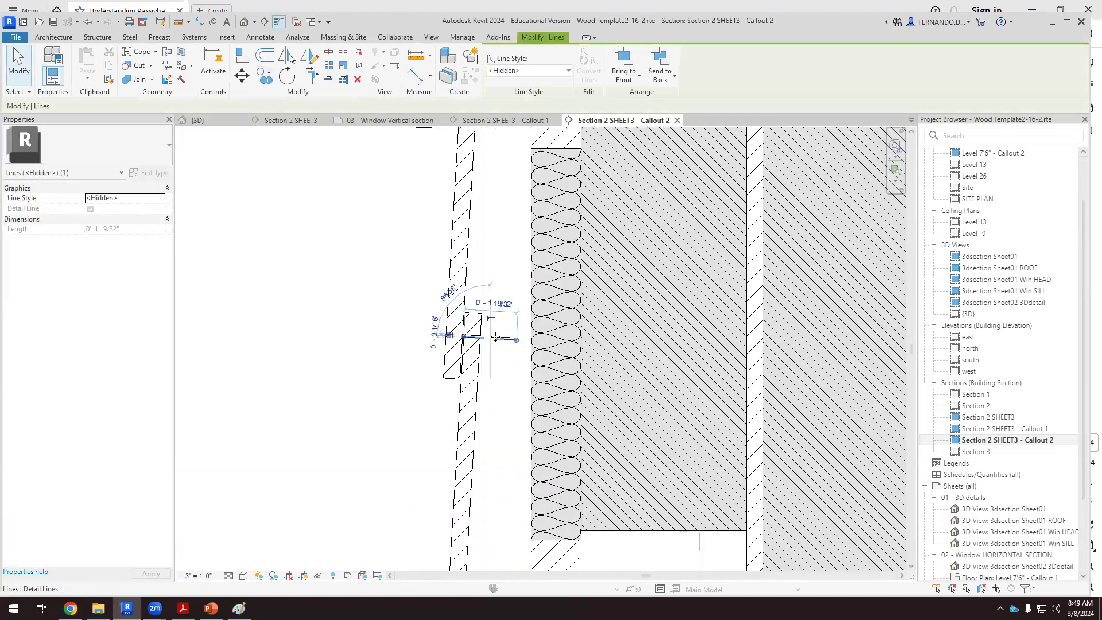
scroll(512, 340, up, 2)
key(c)
key(o)
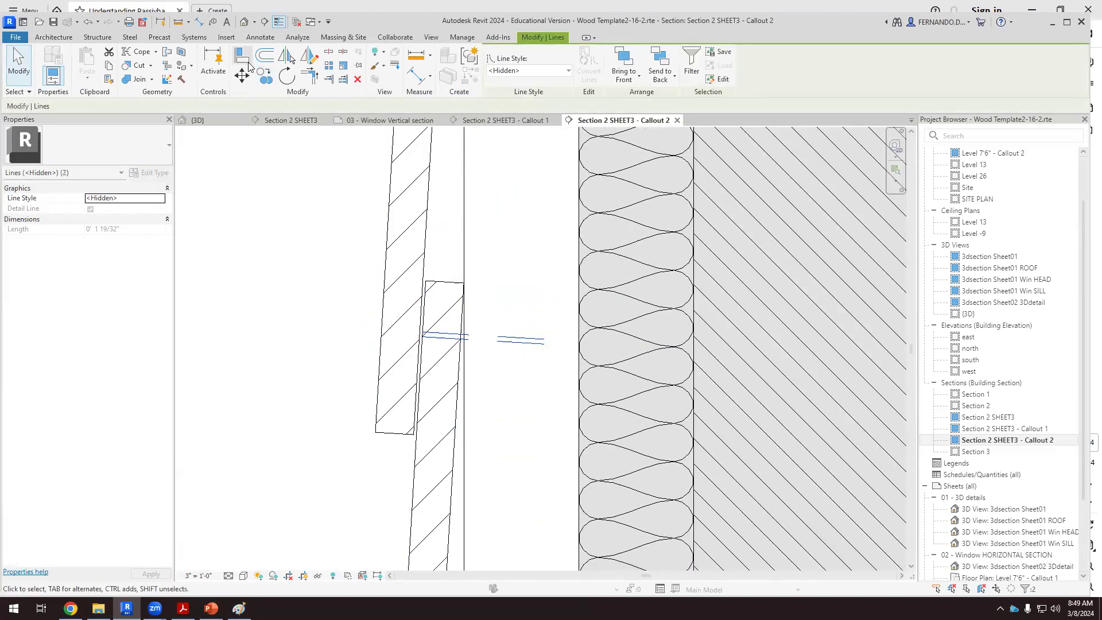
click(444, 282)
scroll(453, 304, down, 4)
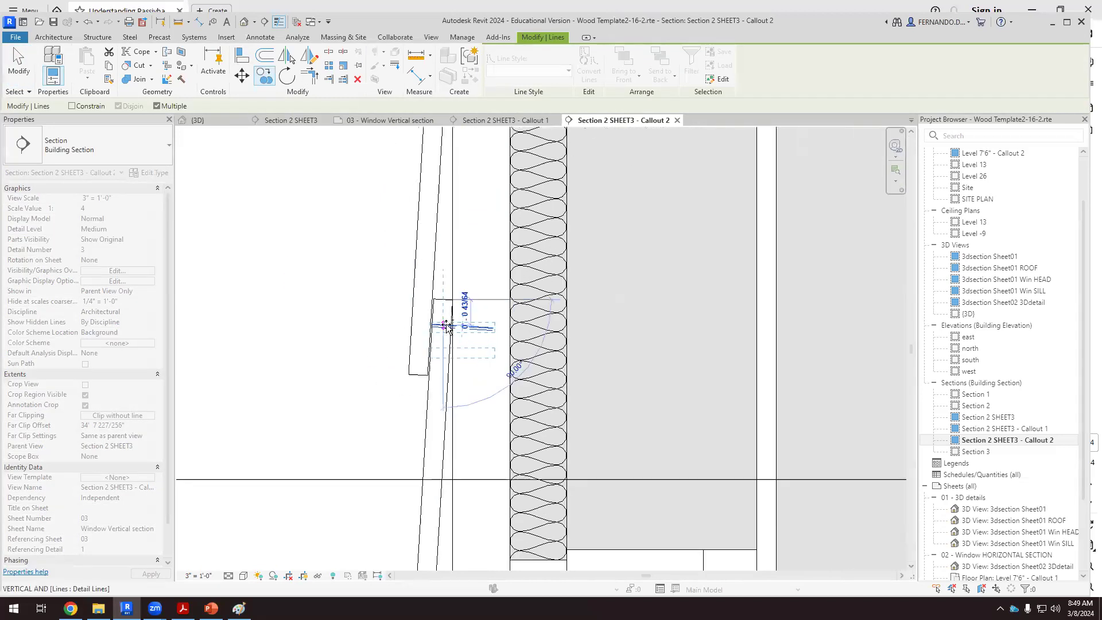
scroll(448, 150, up, 2)
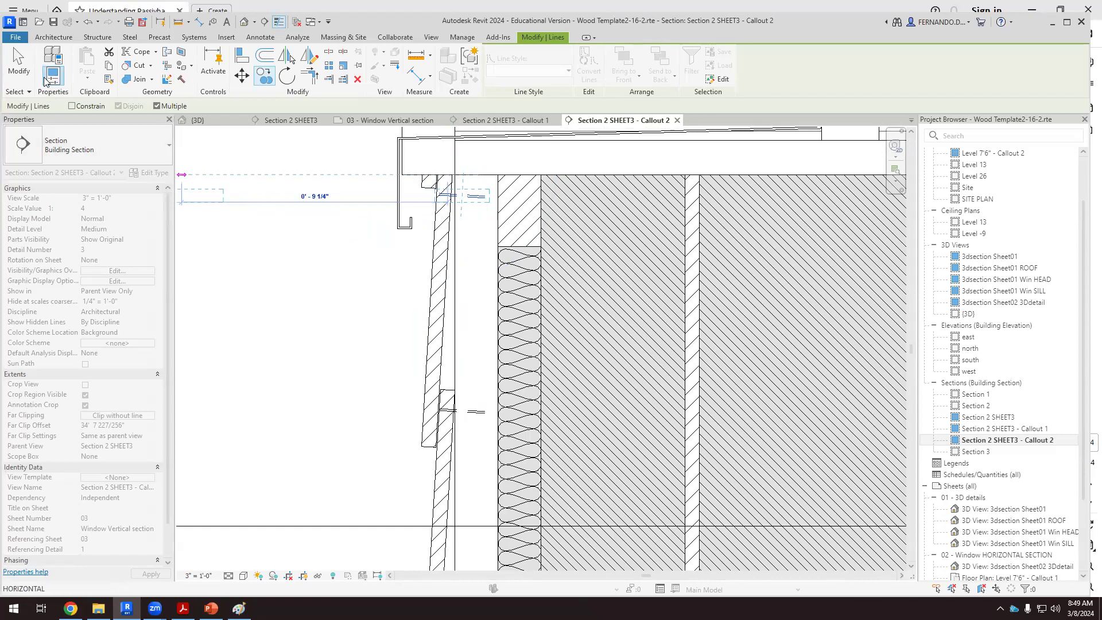
click(19, 63)
Select both copied fixing lines beneath the cill and shift them slightly so their outer ends meet the board's outer face
scroll(476, 198, up, 5)
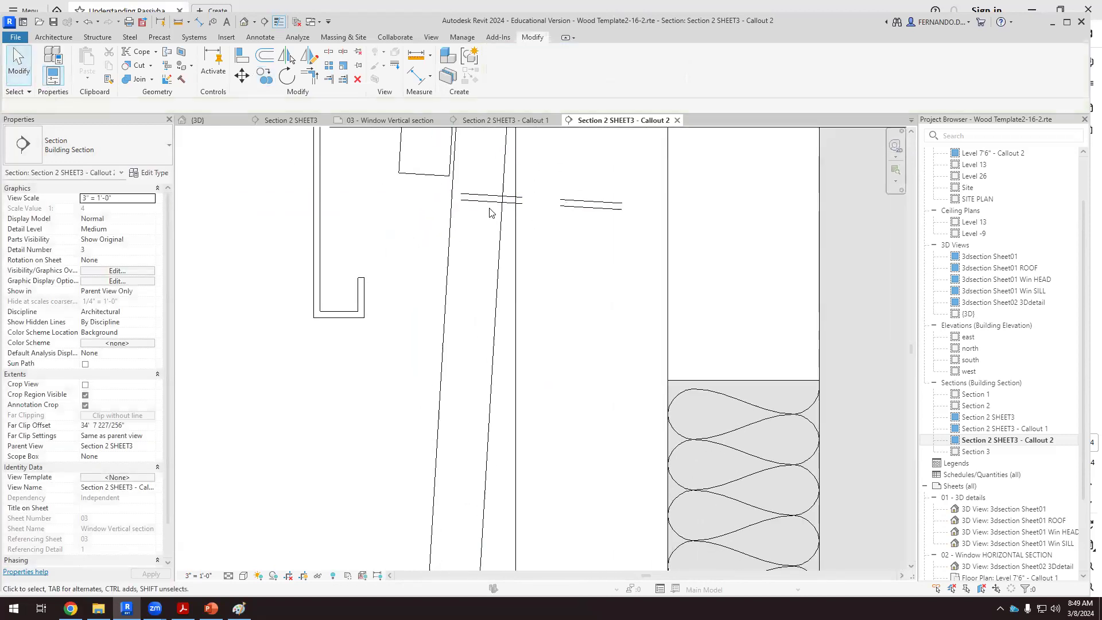
click(487, 200)
ctrl+click(487, 199)
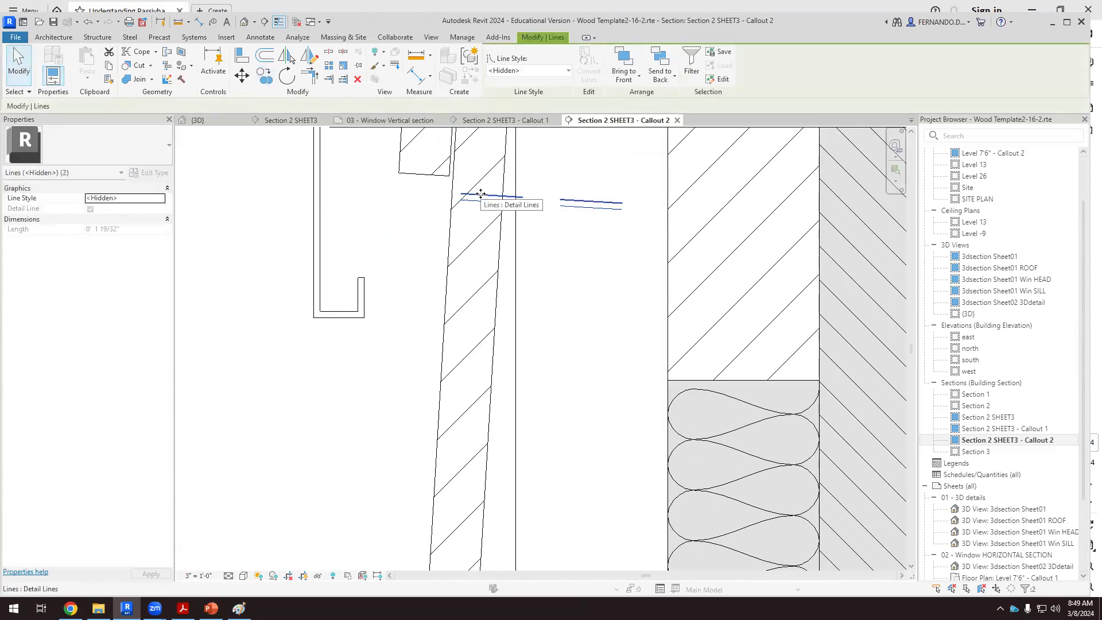
drag(481, 194, 473, 186)
click(400, 241)
scroll(404, 241, down, 5)
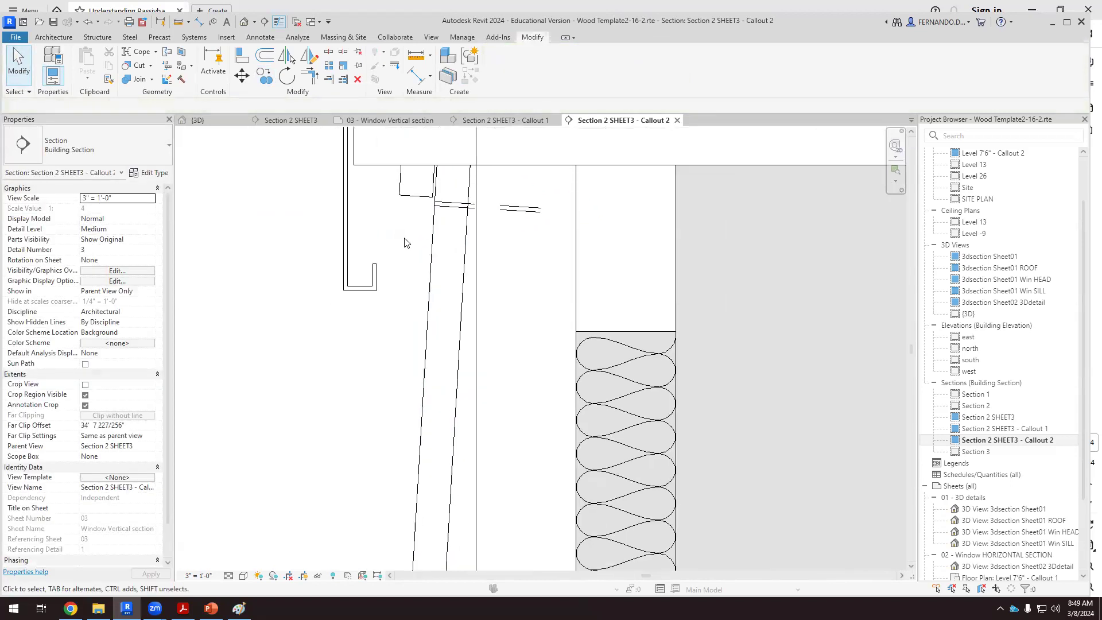
Compare the callout's cladding fixings and wall build-up with the window cill detail in the Passivhaus PDF in Acrobat
scroll(261, 342, down, 5)
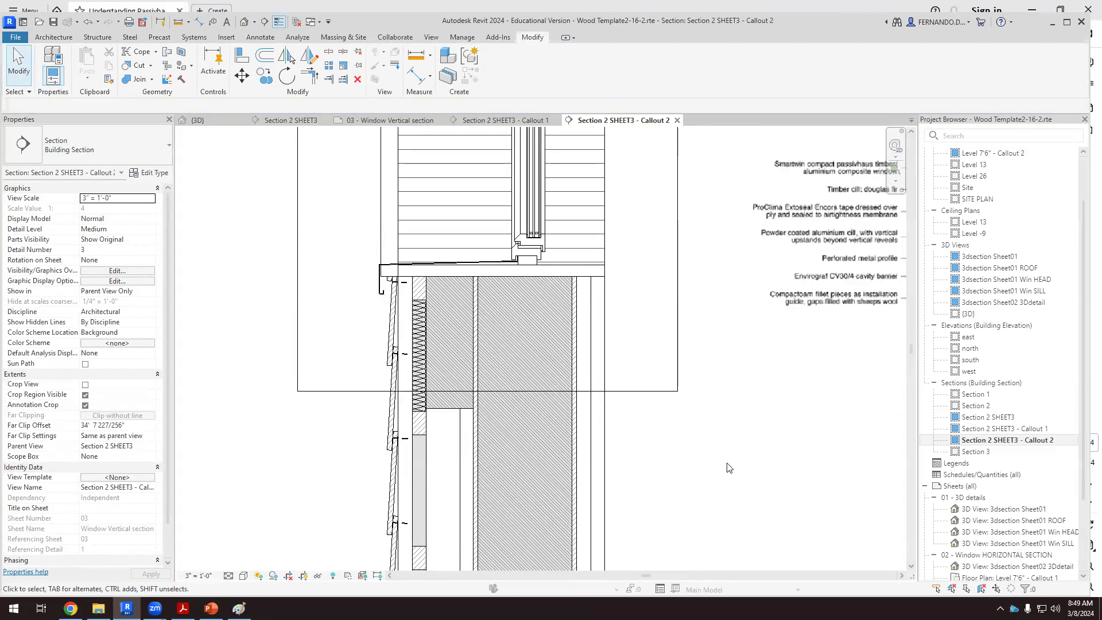
scroll(397, 353, up, 8)
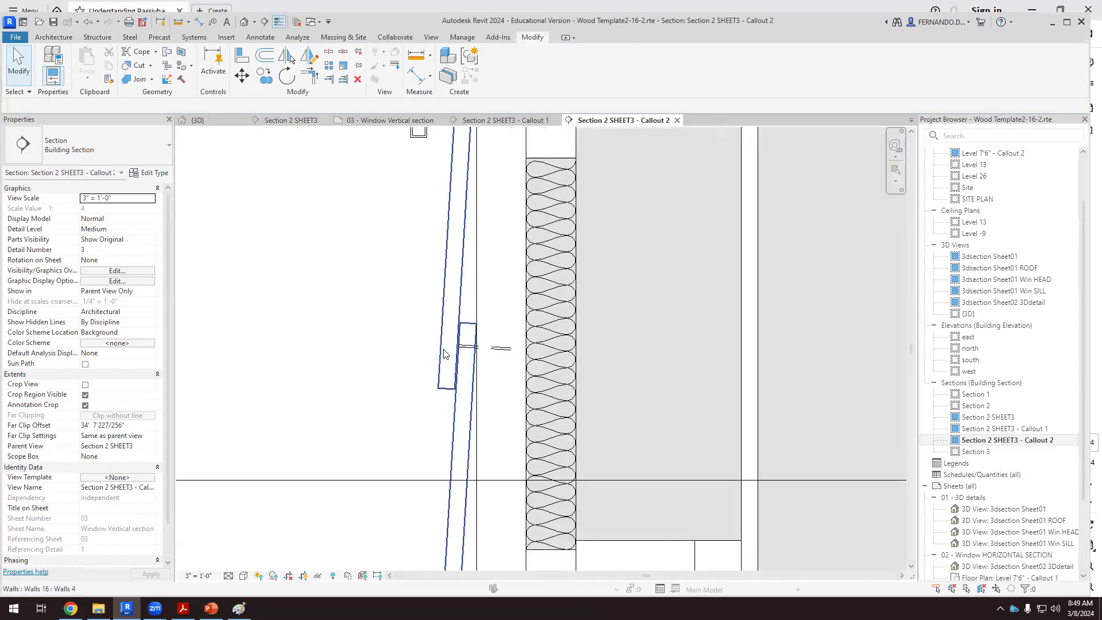
scroll(516, 350, up, 4)
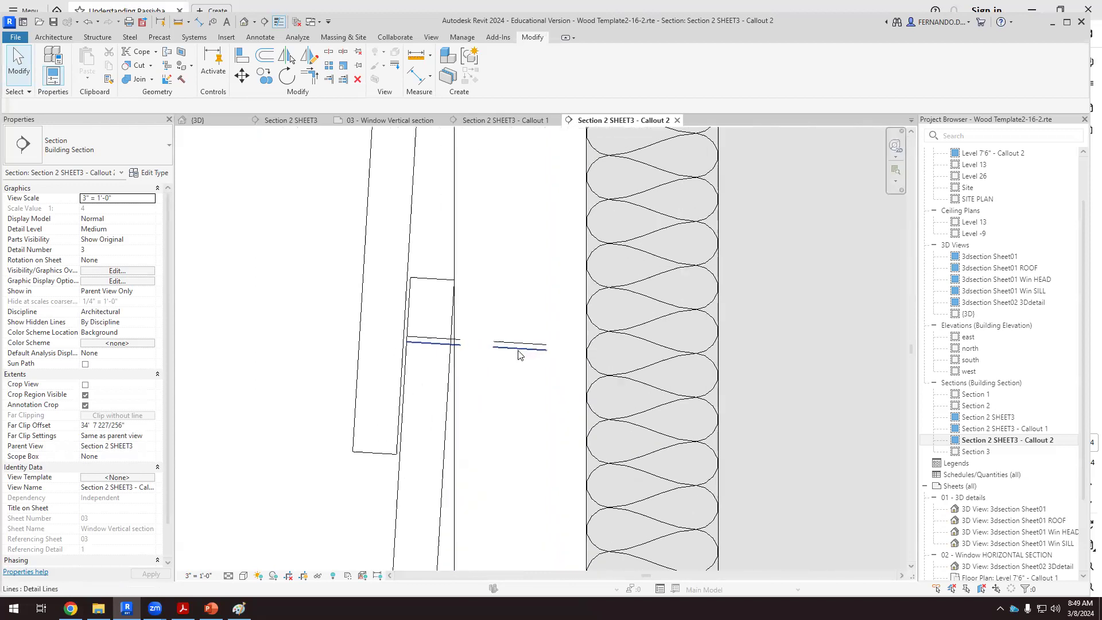
scroll(406, 351, down, 6)
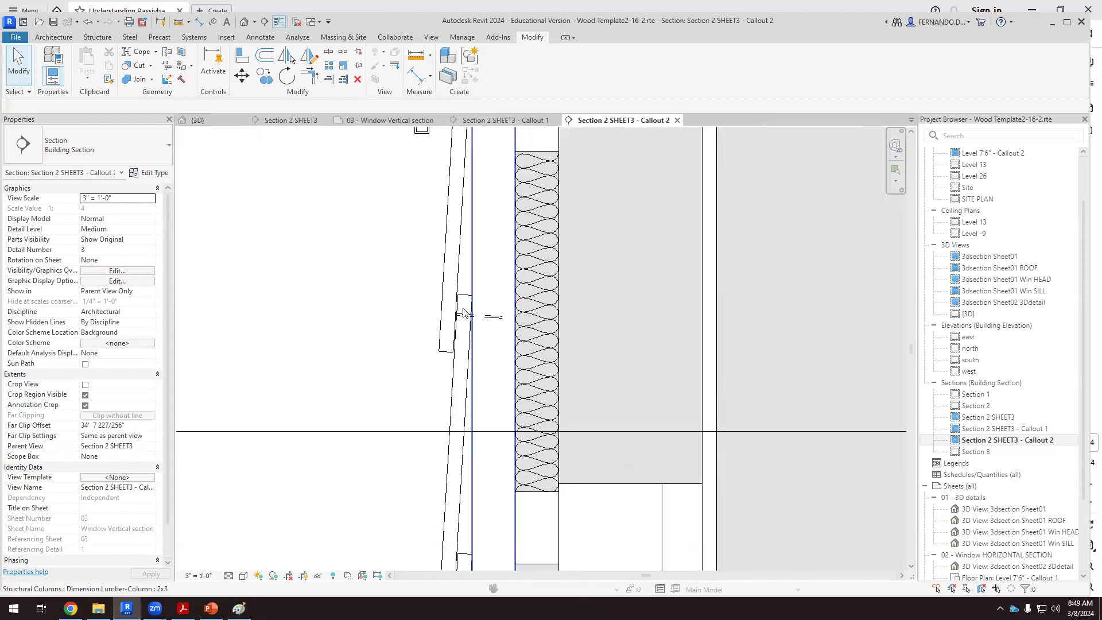
scroll(406, 351, down, 5)
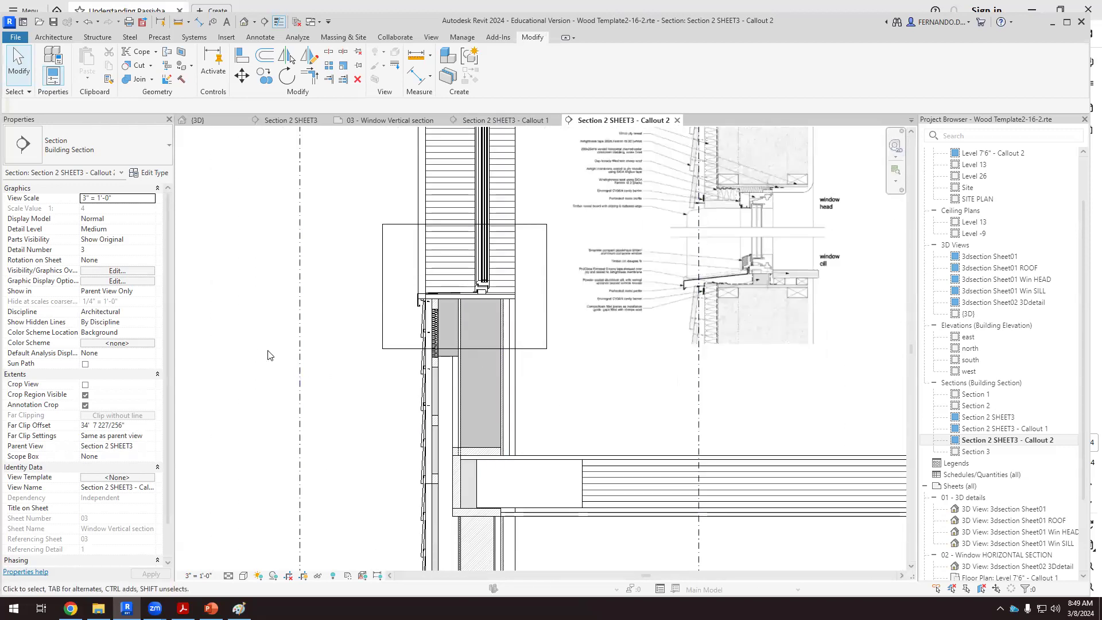
scroll(442, 347, up, 6)
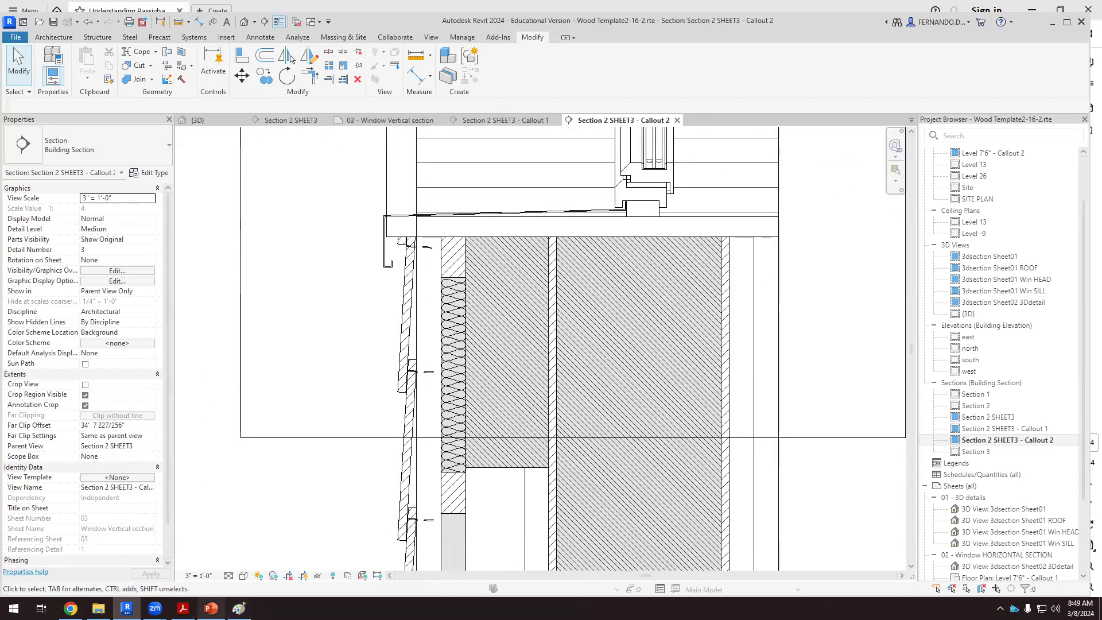
click(183, 608)
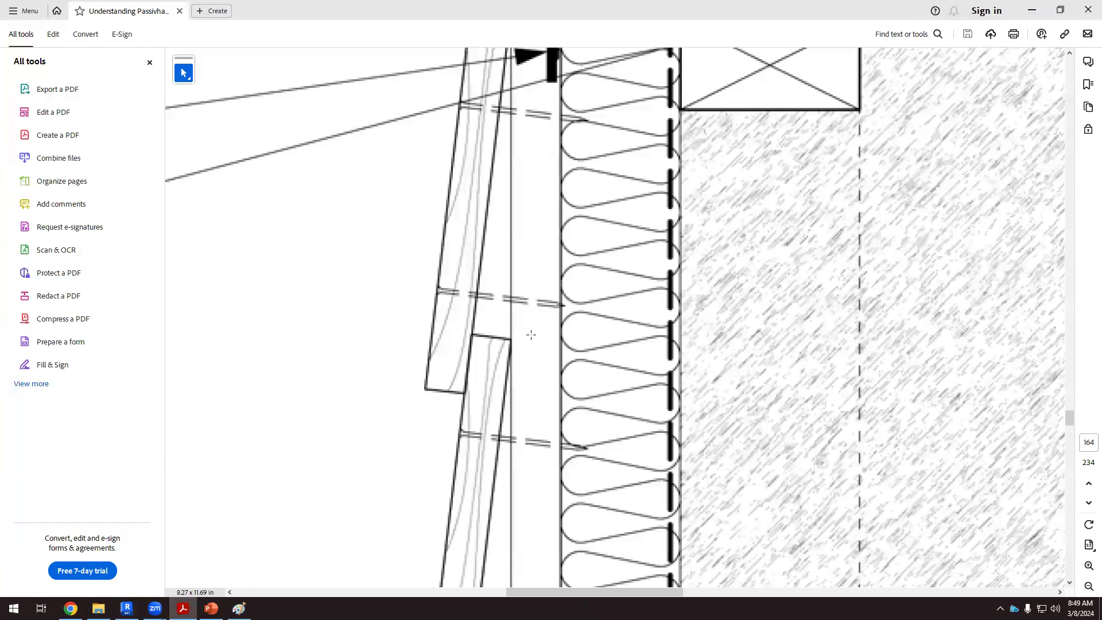
ctrl+scroll(531, 334, down, 5)
ctrl+scroll(575, 255, up, 1)
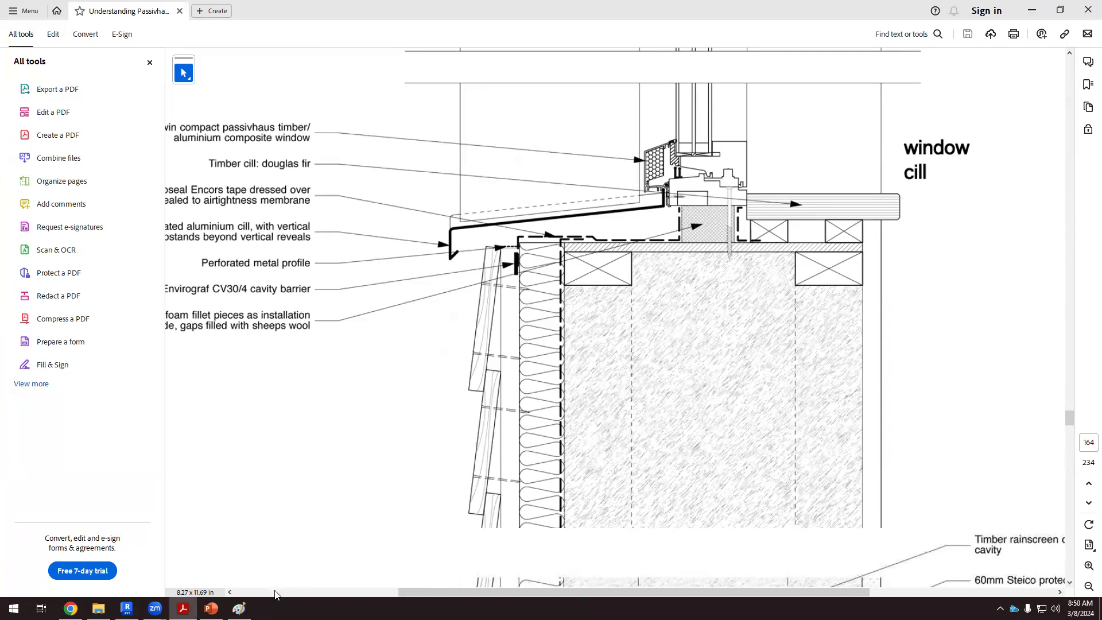
mouse_move(127, 608)
click(126, 608)
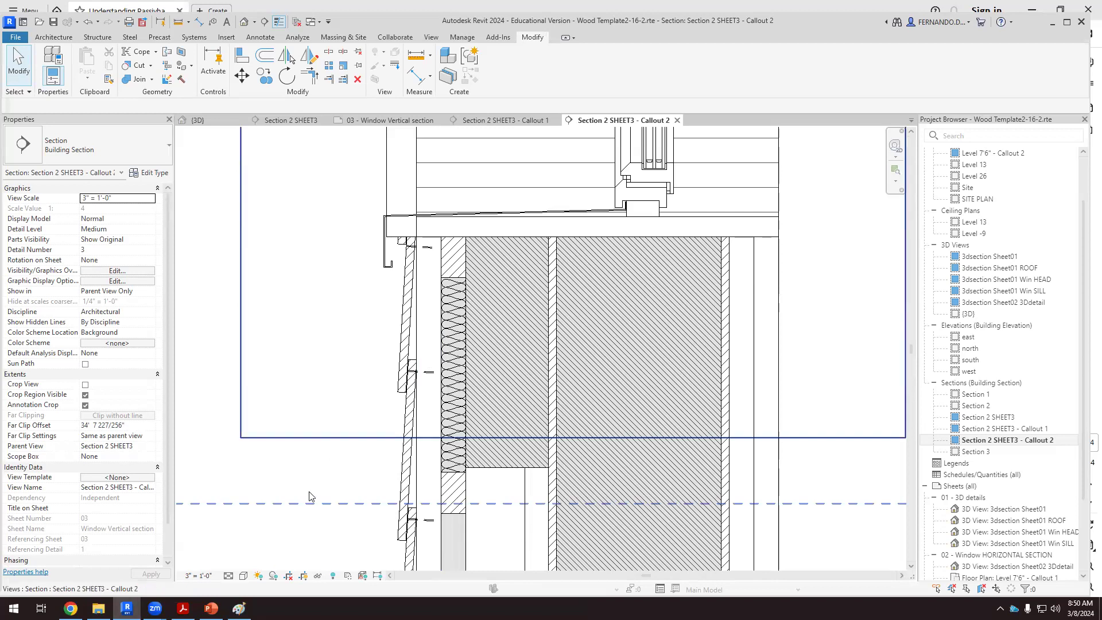
click(183, 608)
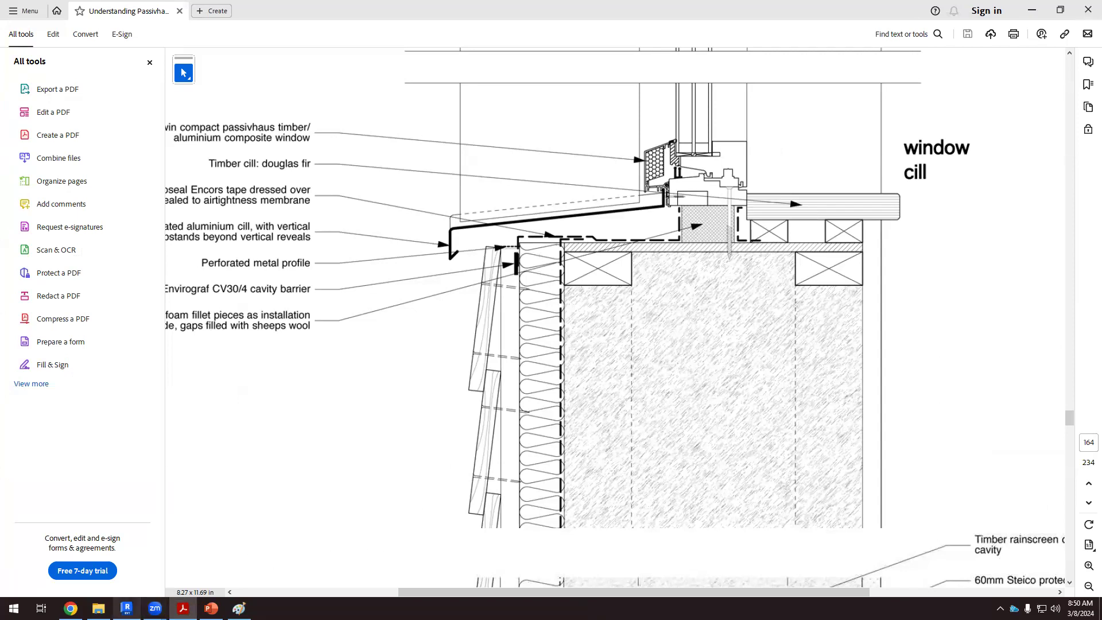
click(126, 608)
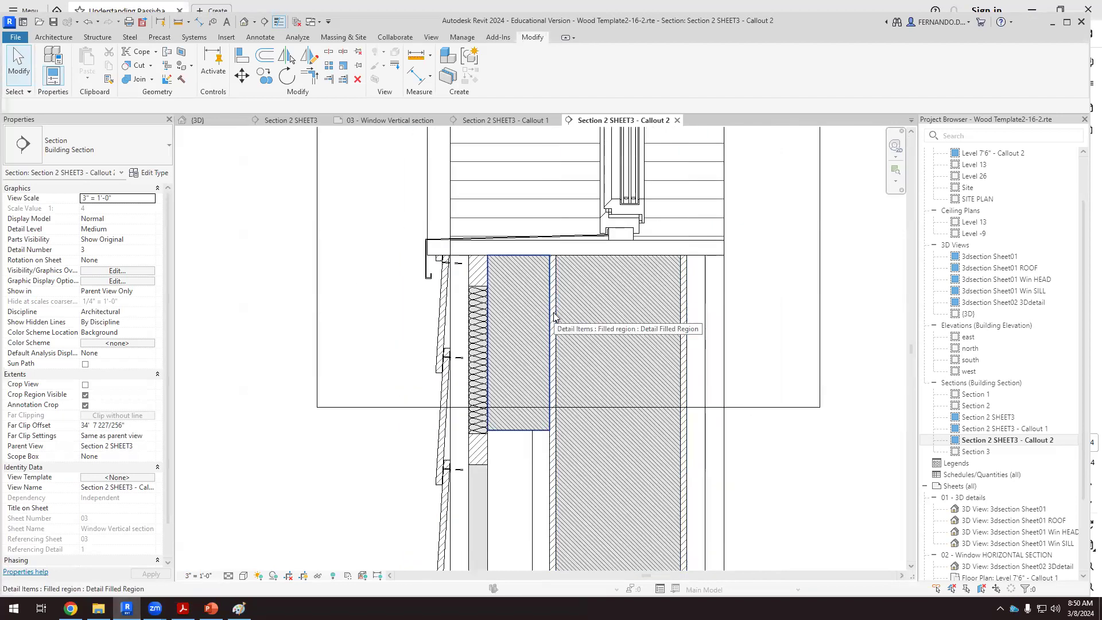
scroll(465, 342, up, 2)
scroll(459, 350, down, 3)
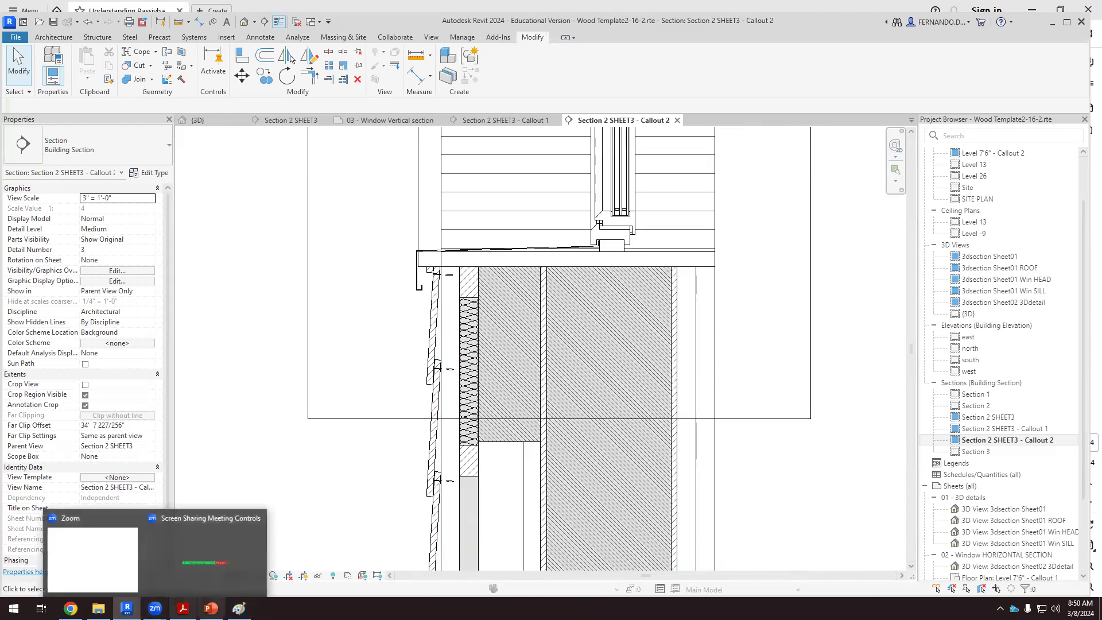
click(183, 608)
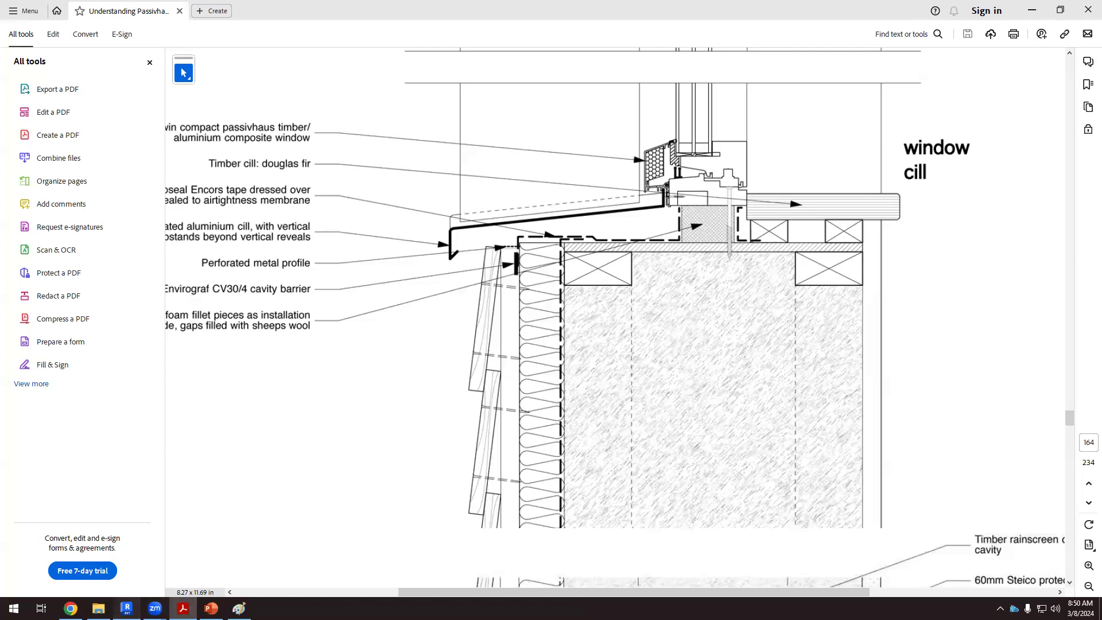
click(126, 608)
Switch back to Revit and draw a vertical WATERPROOF detail line about 1' 3 3/4" long in the empty space outside the cladding
scroll(572, 330, up, 1)
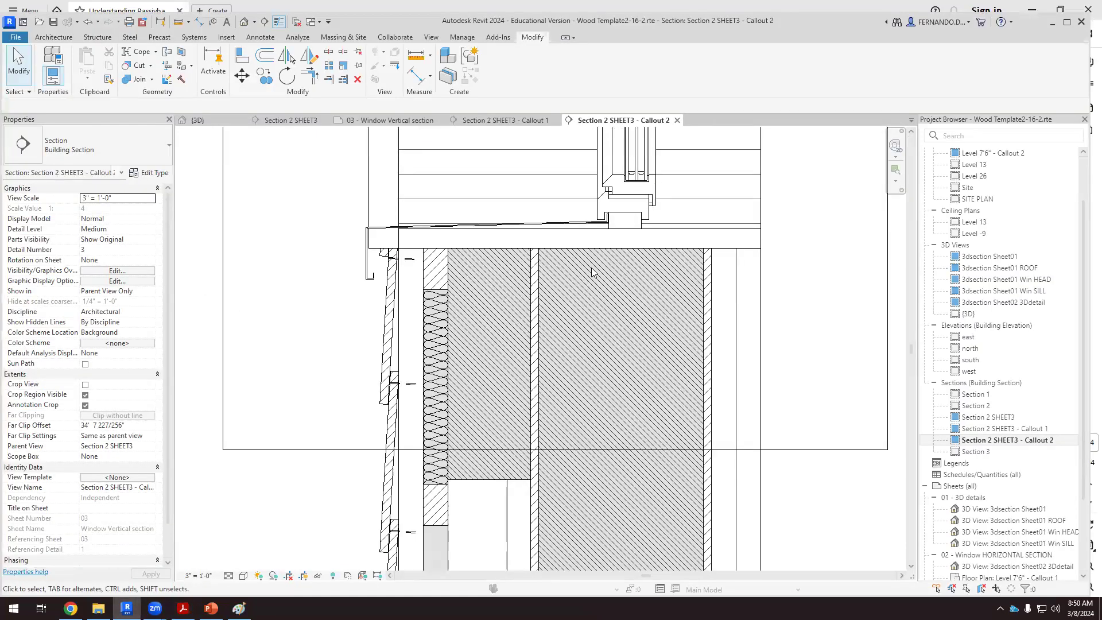
scroll(558, 282, up, 1)
click(530, 254)
click(617, 255)
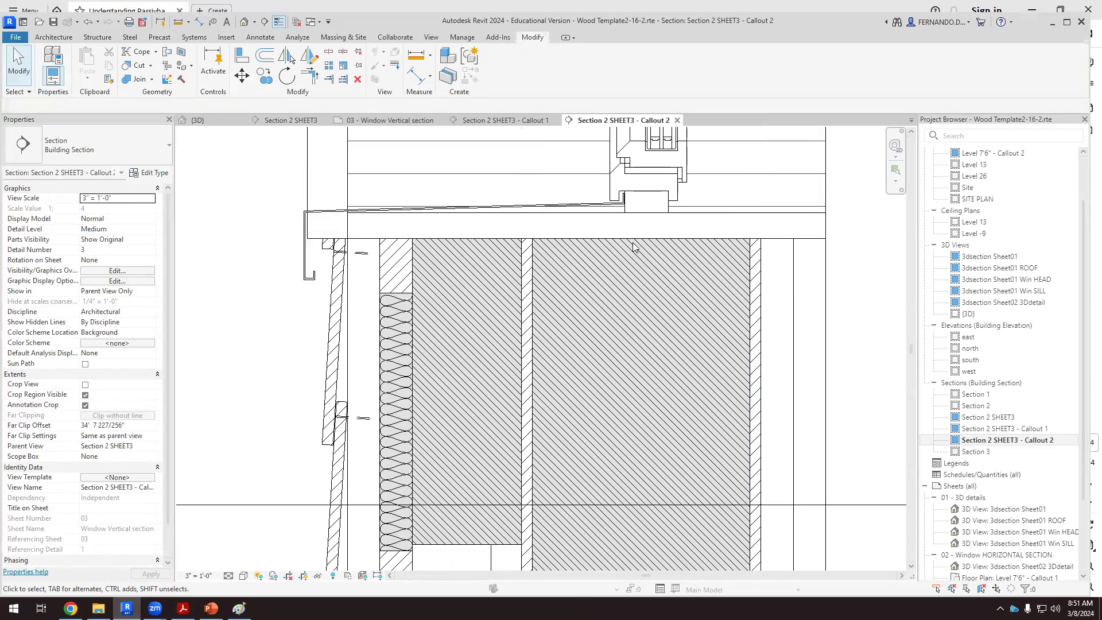
scroll(479, 246, down, 1)
scroll(478, 245, down, 1)
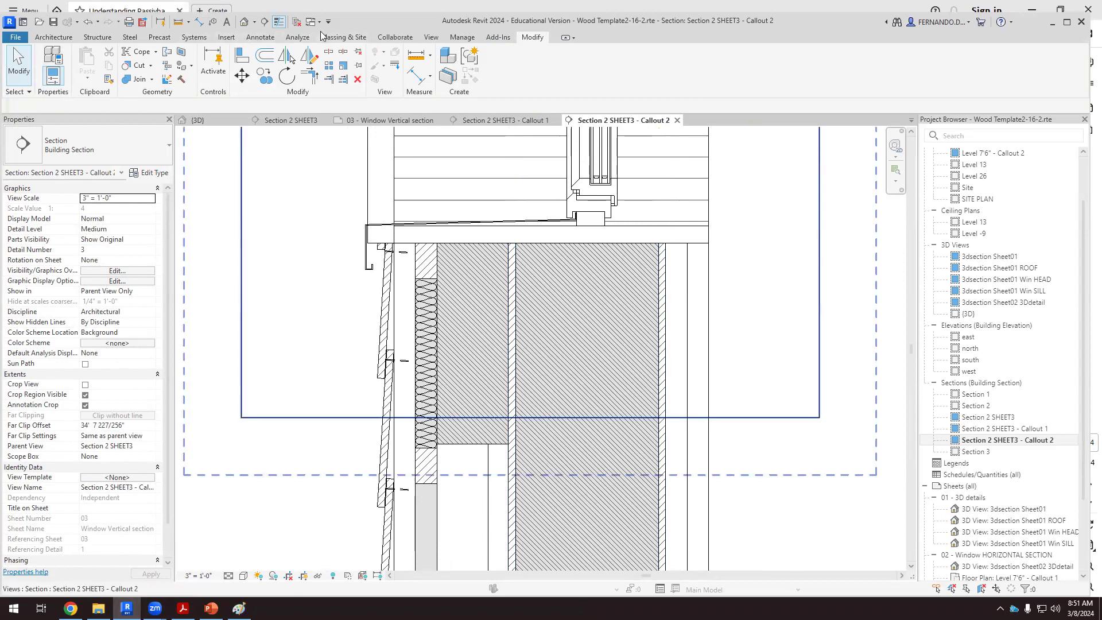
click(260, 37)
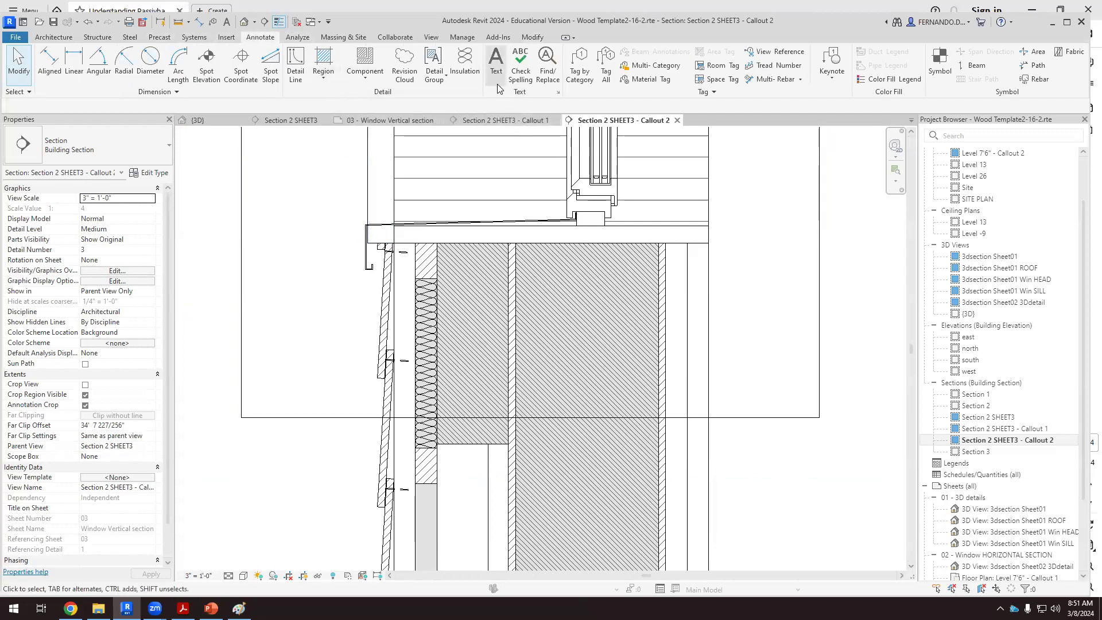
click(296, 76)
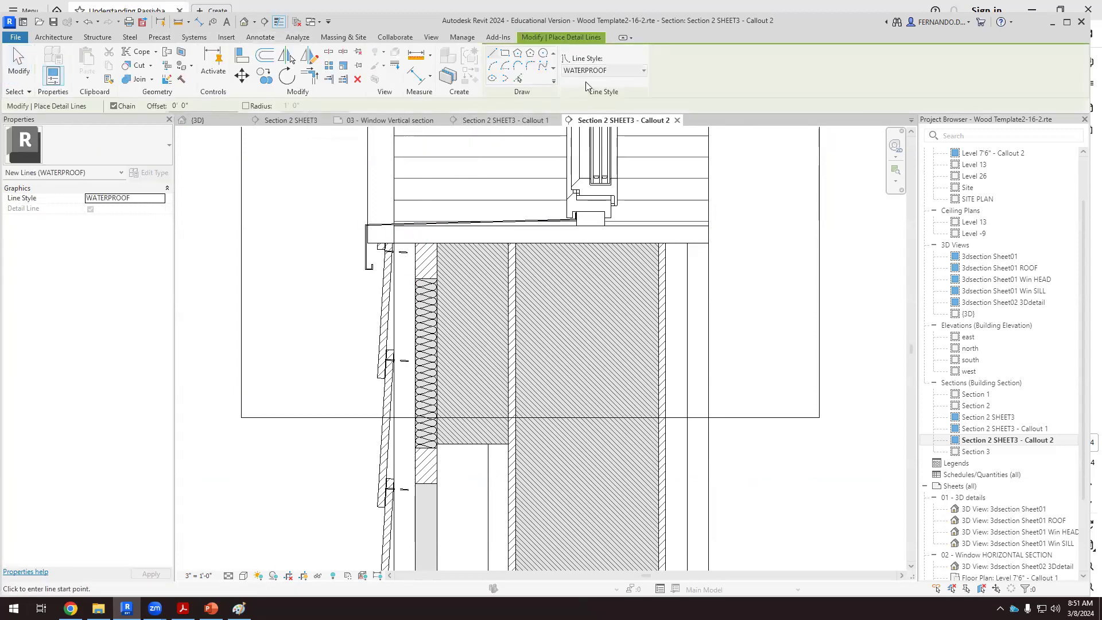
click(300, 482)
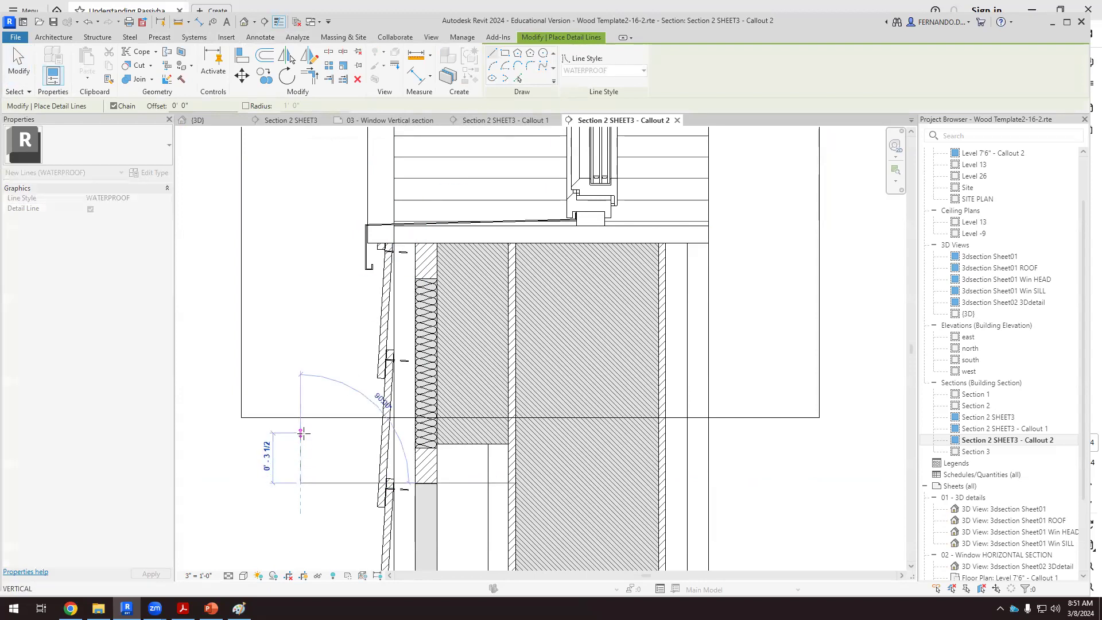
click(300, 257)
key(Escape)
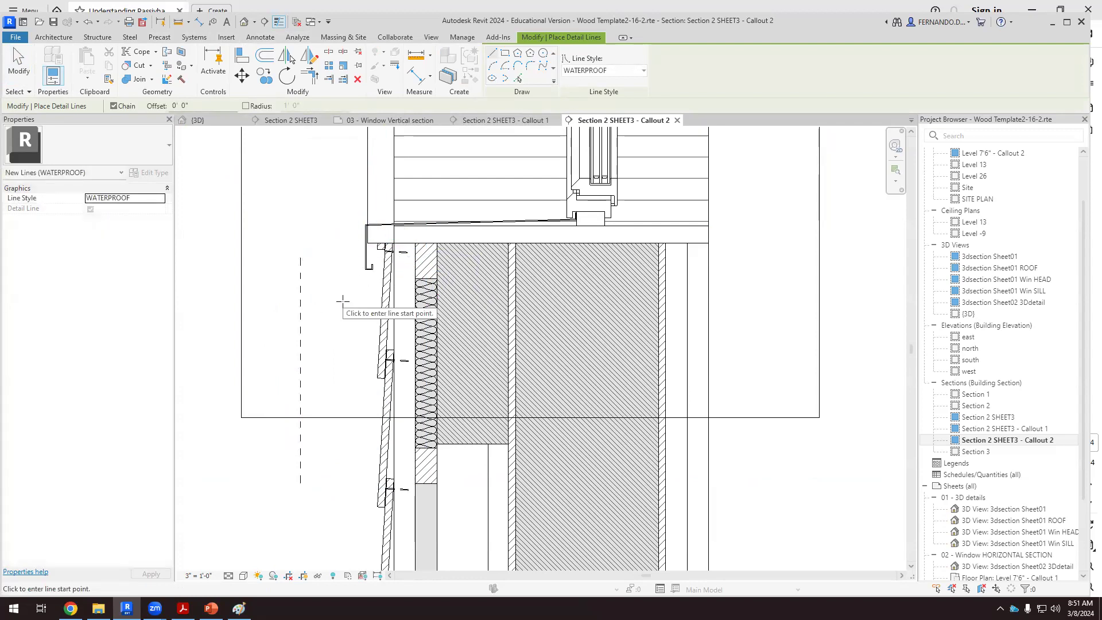
key(Escape)
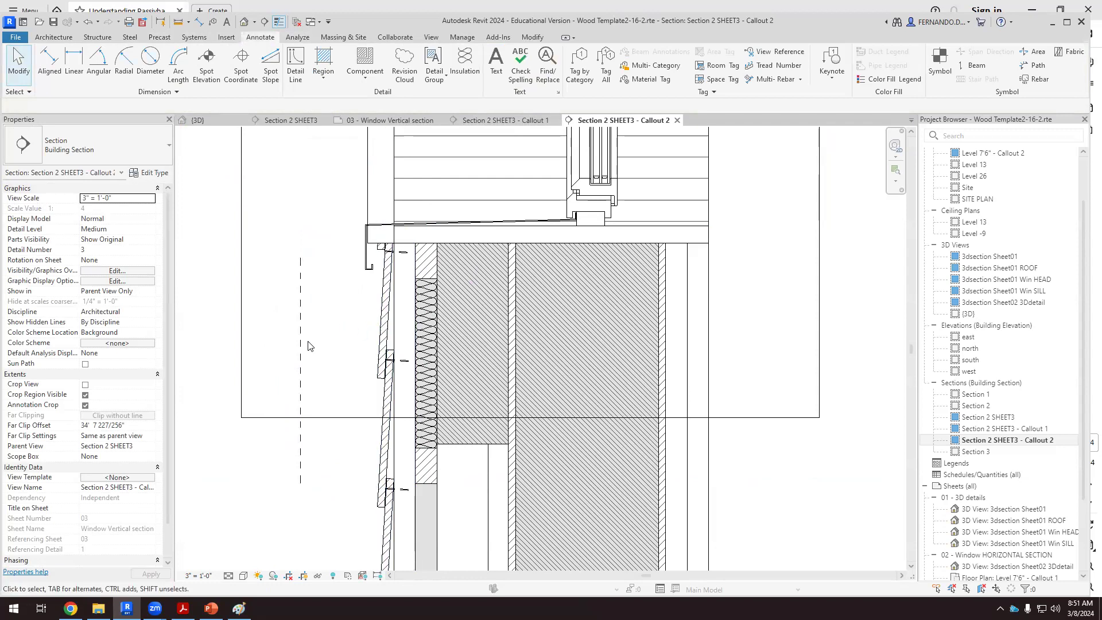
Switch Thin Lines off and on repeatedly to compare the dashed line's weight, ending with actual line weights displayed
scroll(308, 345, up, 4)
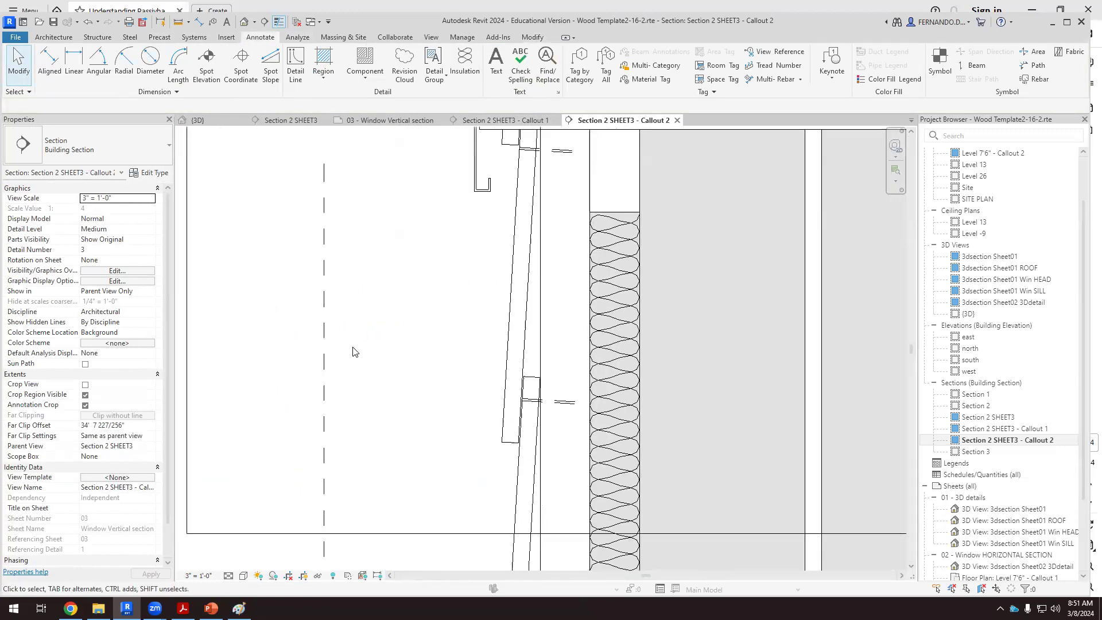
scroll(354, 351, down, 5)
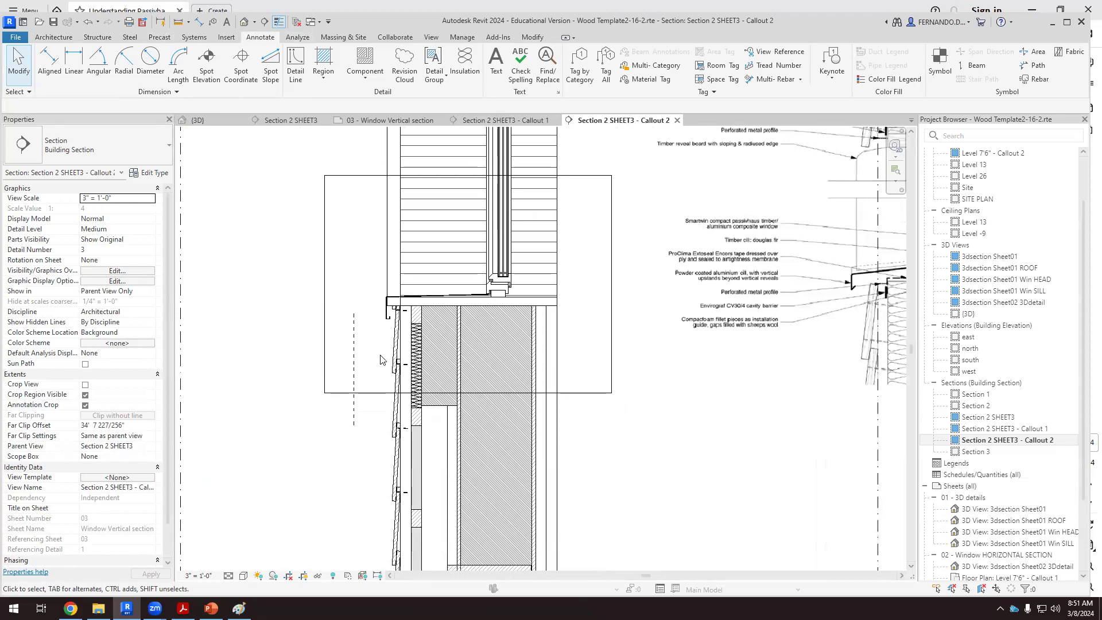
click(277, 23)
scroll(356, 298, up, 4)
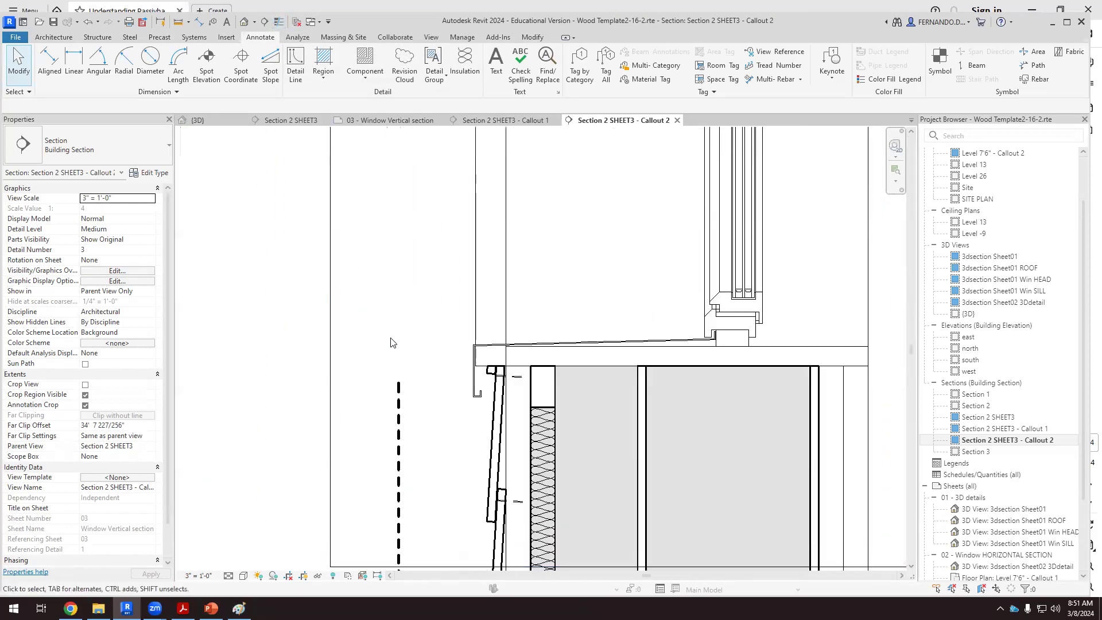
click(280, 25)
click(279, 24)
click(280, 24)
click(280, 25)
click(280, 25)
click(280, 25)
click(280, 25)
click(280, 24)
click(279, 24)
click(279, 24)
click(279, 25)
click(280, 25)
Move the WATERPROOF line into the wall and nudge it onto the outer face of the thin sheathing board between the insulation layers
click(398, 428)
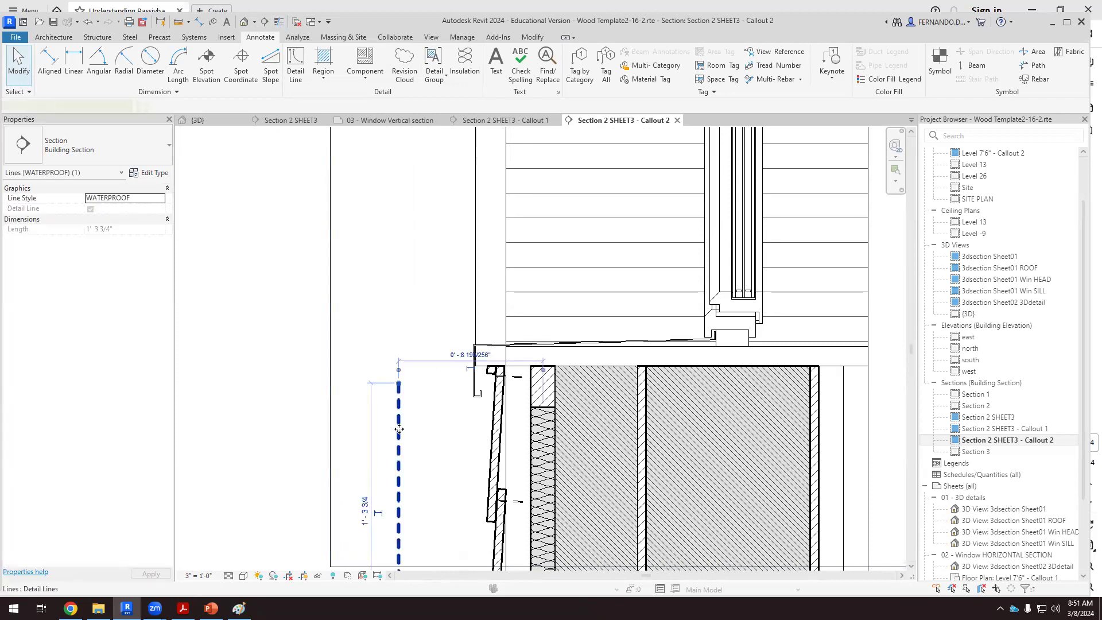
drag(398, 427, 622, 423)
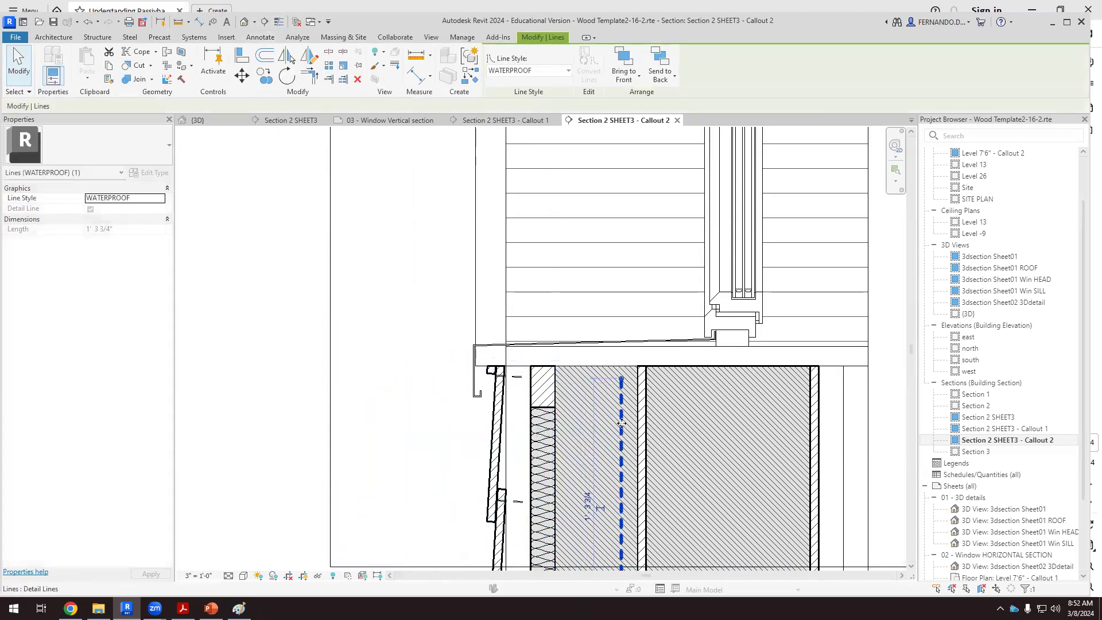
key(Right)
key(Right)
key(Right)
key(Right)
key(Right)
key(Right)
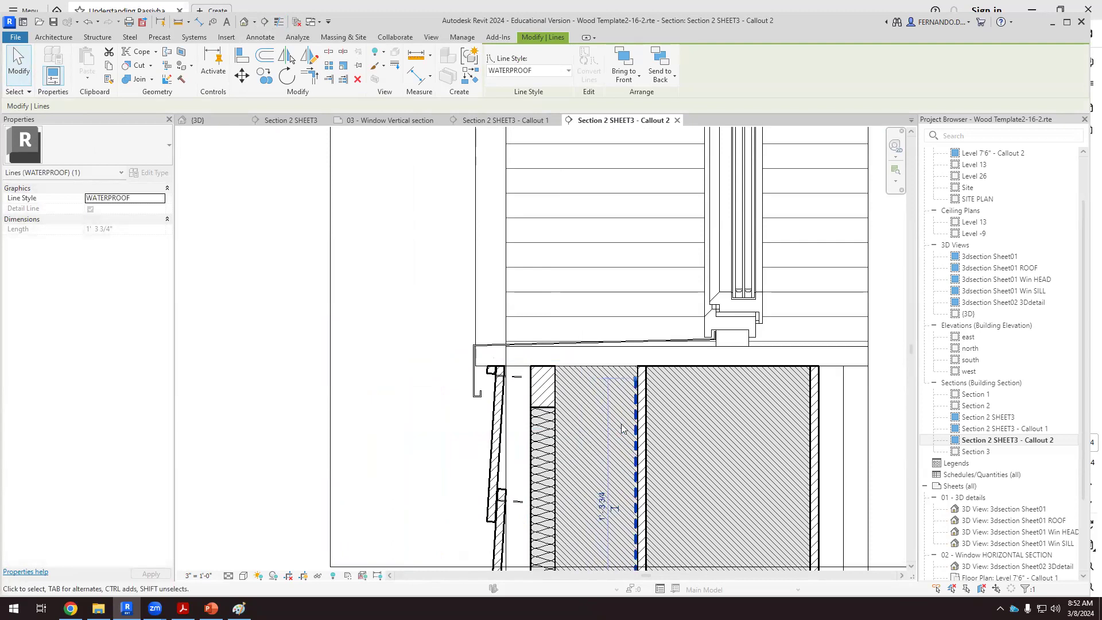
key(Right)
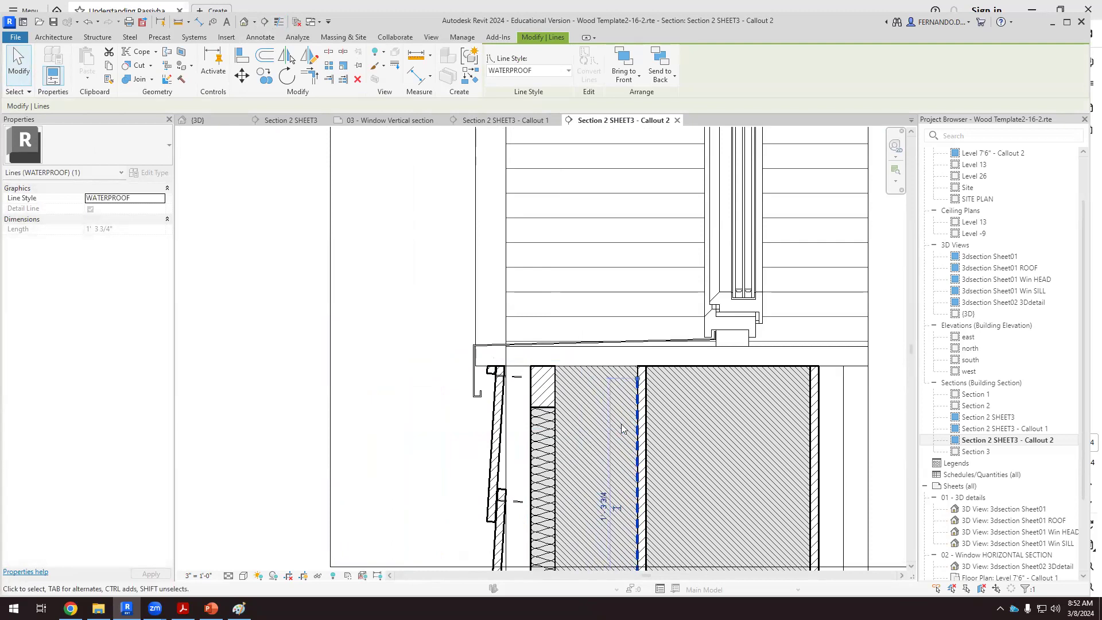
Extend the WATERPROOF line's upper end to the top of the sheathing board beneath the window cill
scroll(680, 418, up, 4)
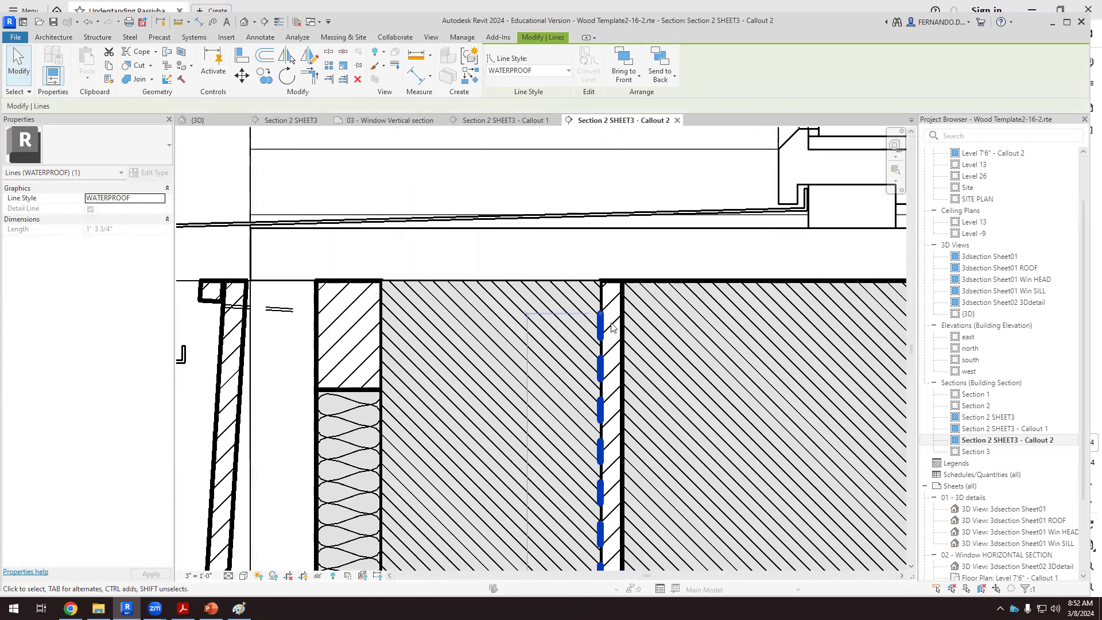
drag(599, 317, 600, 281)
scroll(446, 244, down, 5)
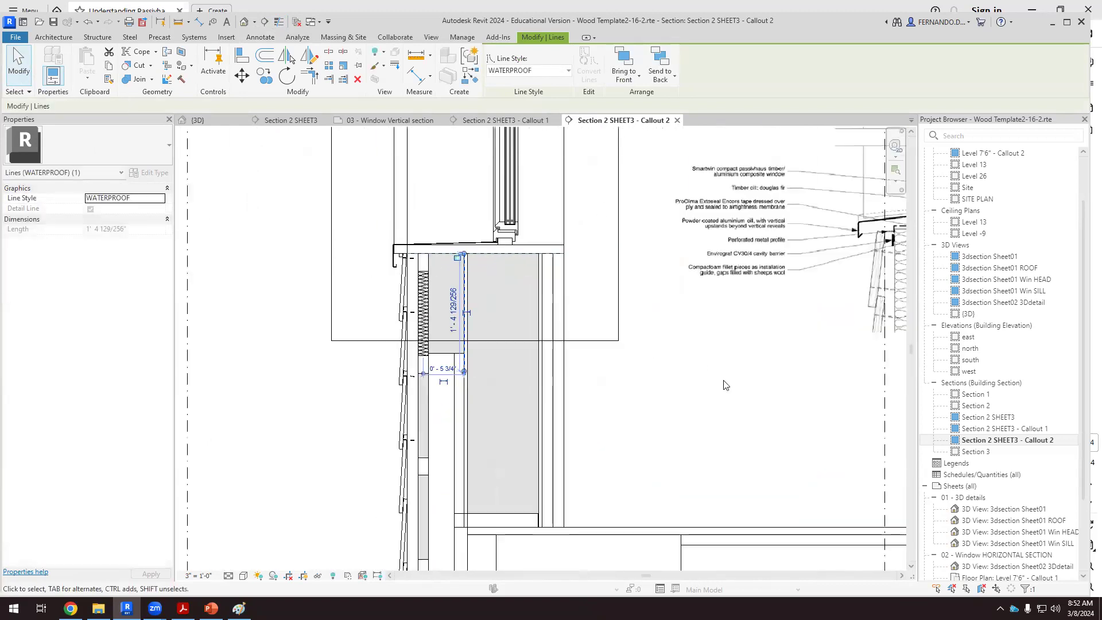
key(Escape)
scroll(459, 278, up, 3)
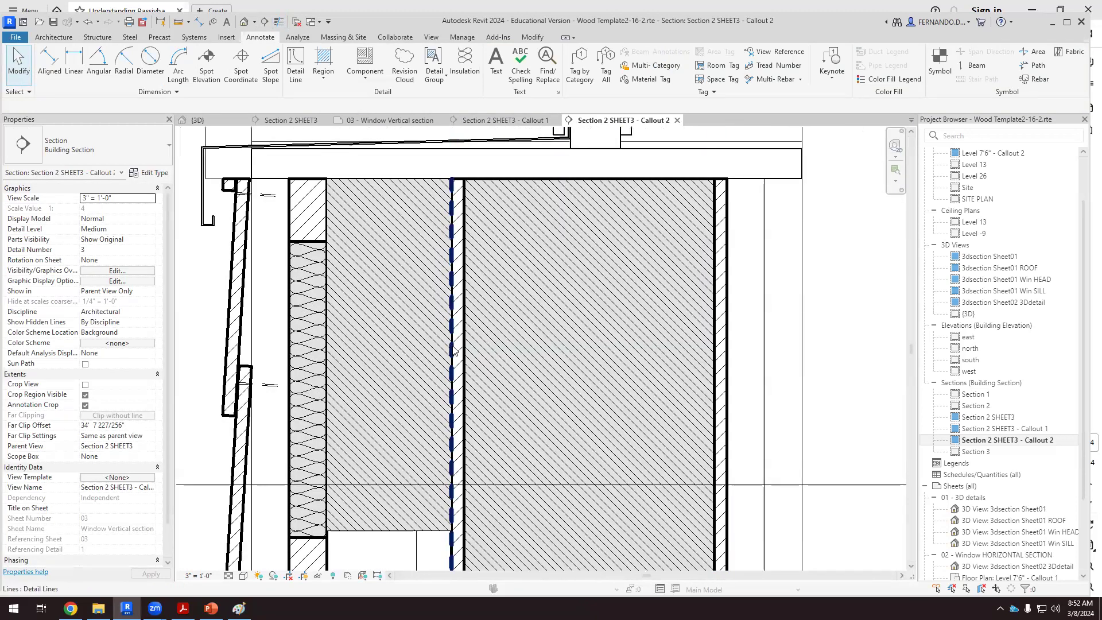
scroll(574, 377, down, 1)
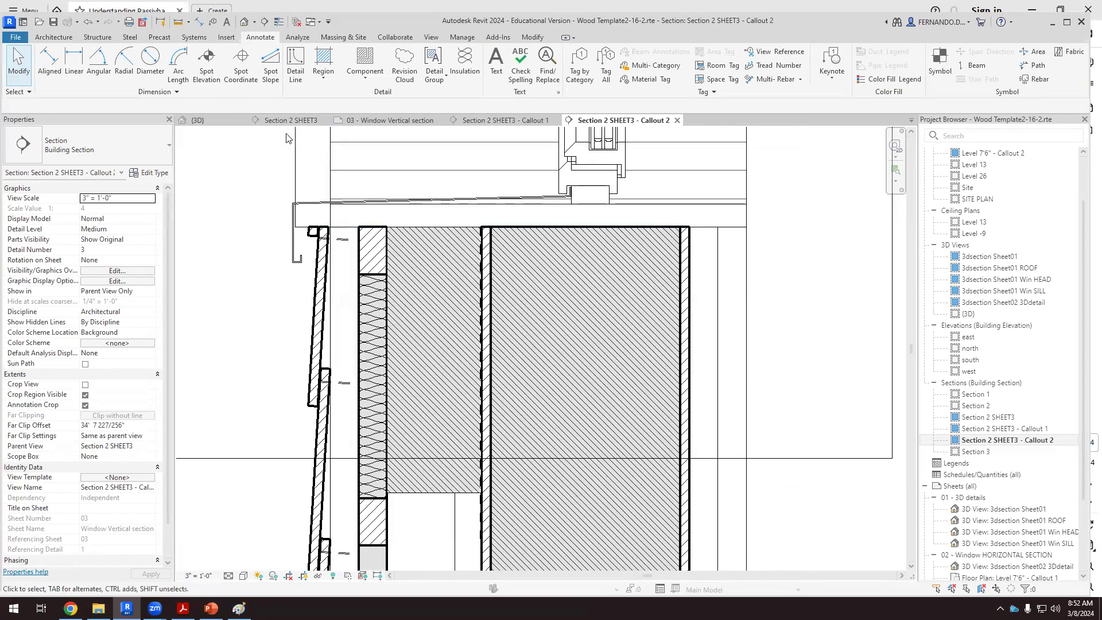
Check how the WATERPROOF line reads against the wall's heavy cut outlines with Thin Lines on and off, ending with it off
click(278, 23)
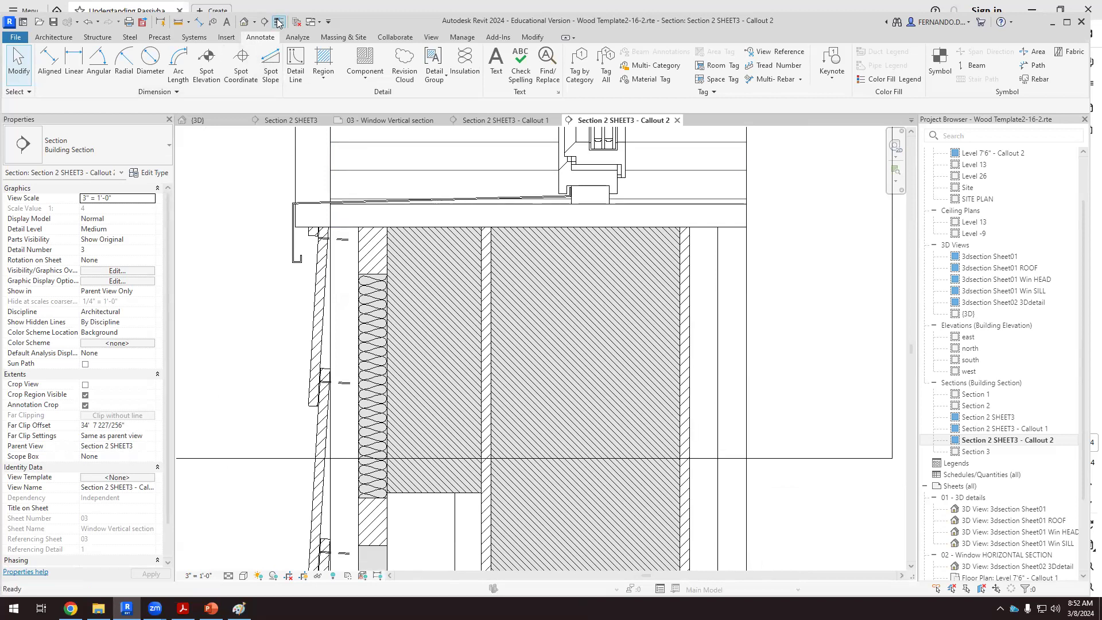
click(278, 22)
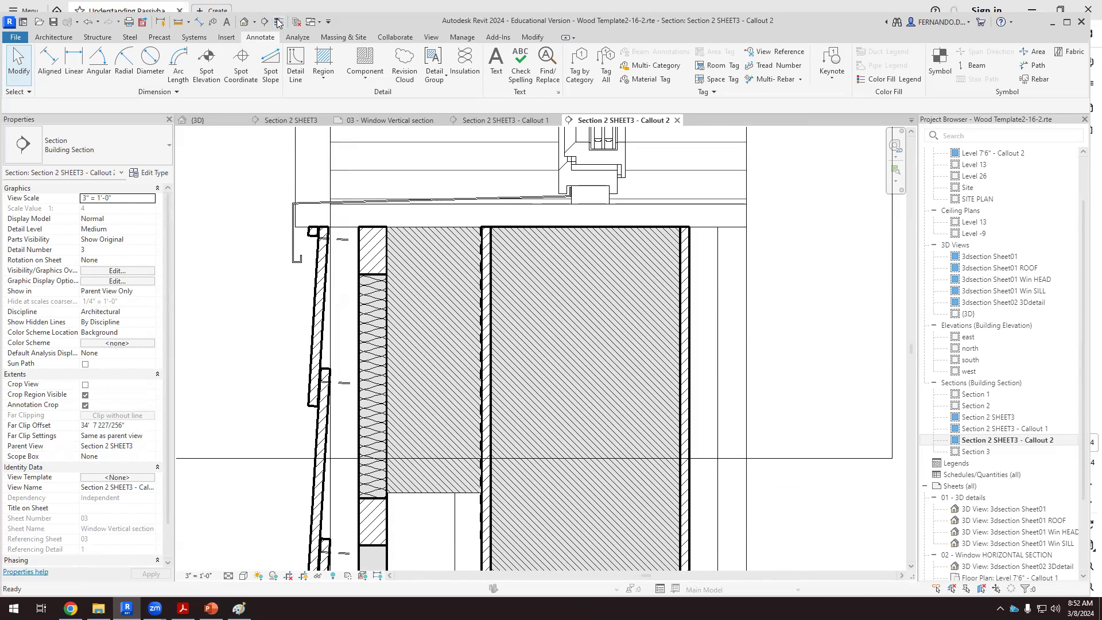
click(277, 22)
click(278, 22)
click(278, 23)
click(278, 22)
click(278, 23)
click(278, 23)
click(278, 23)
click(278, 22)
click(278, 23)
click(278, 23)
click(277, 22)
click(278, 23)
click(277, 23)
click(278, 22)
click(278, 22)
click(278, 23)
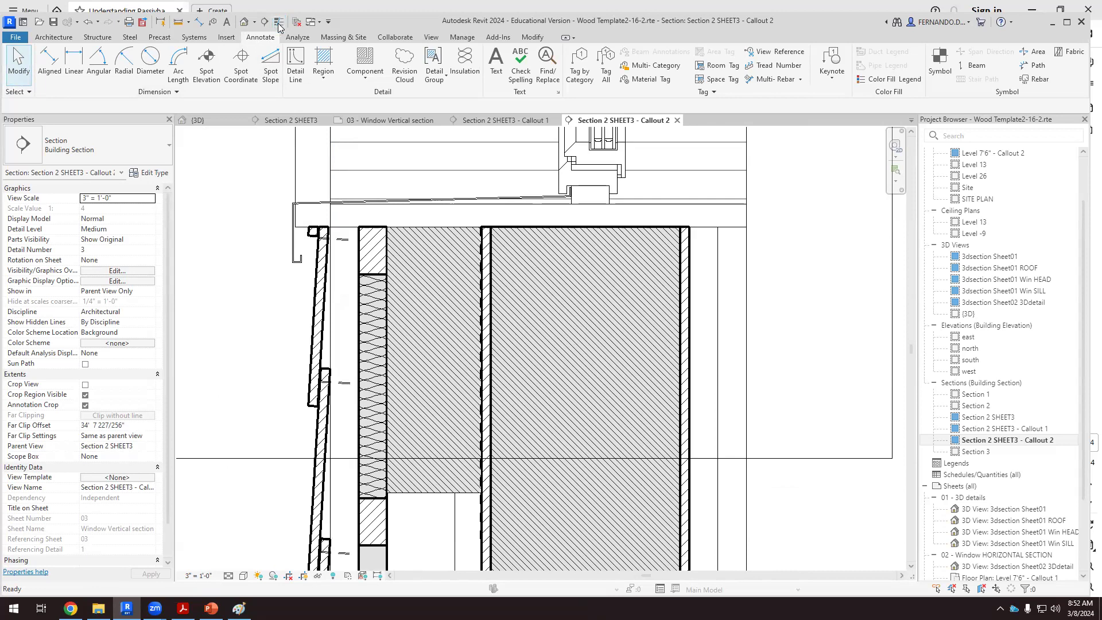
Override the graphics of the wall with the two thin sheathing boards by element in this view, setting its cut line weight to 1
click(683, 278)
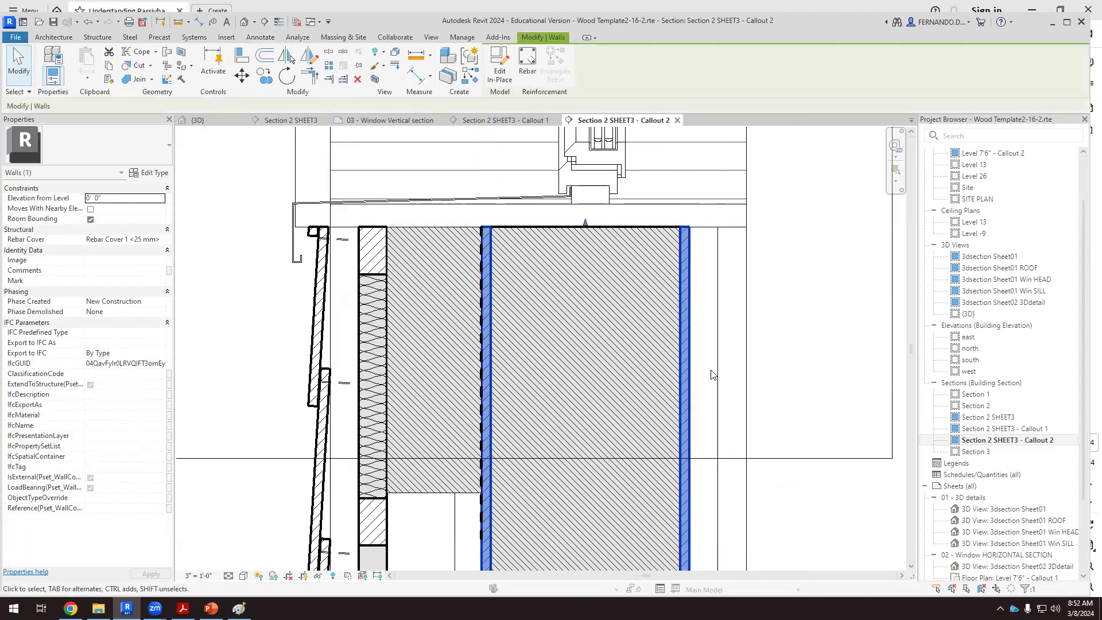
right_click(687, 338)
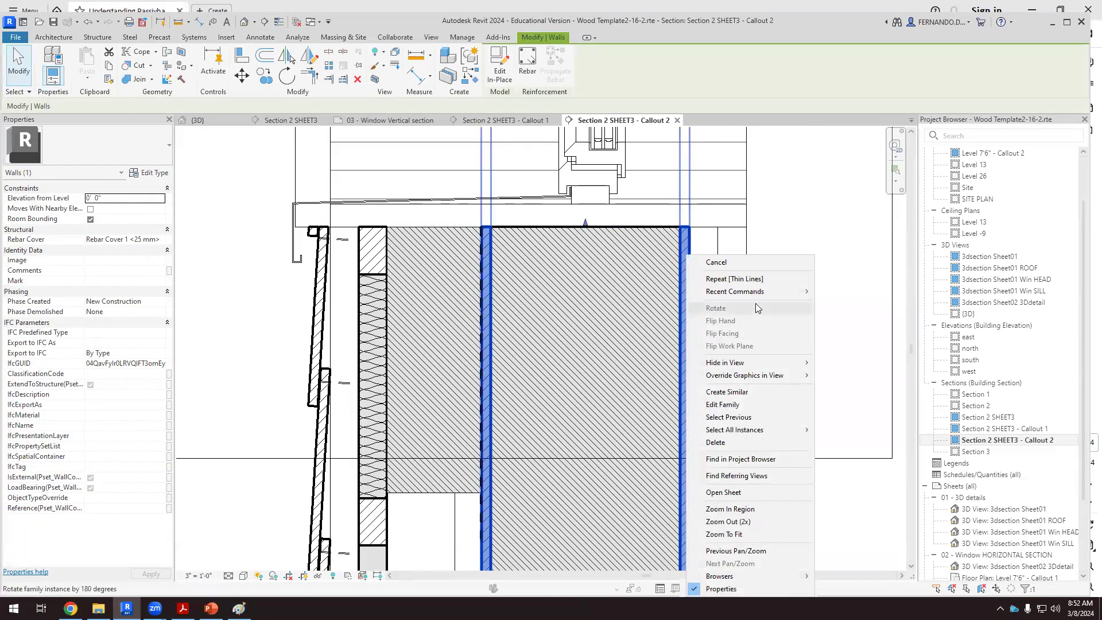
mouse_move(797, 379)
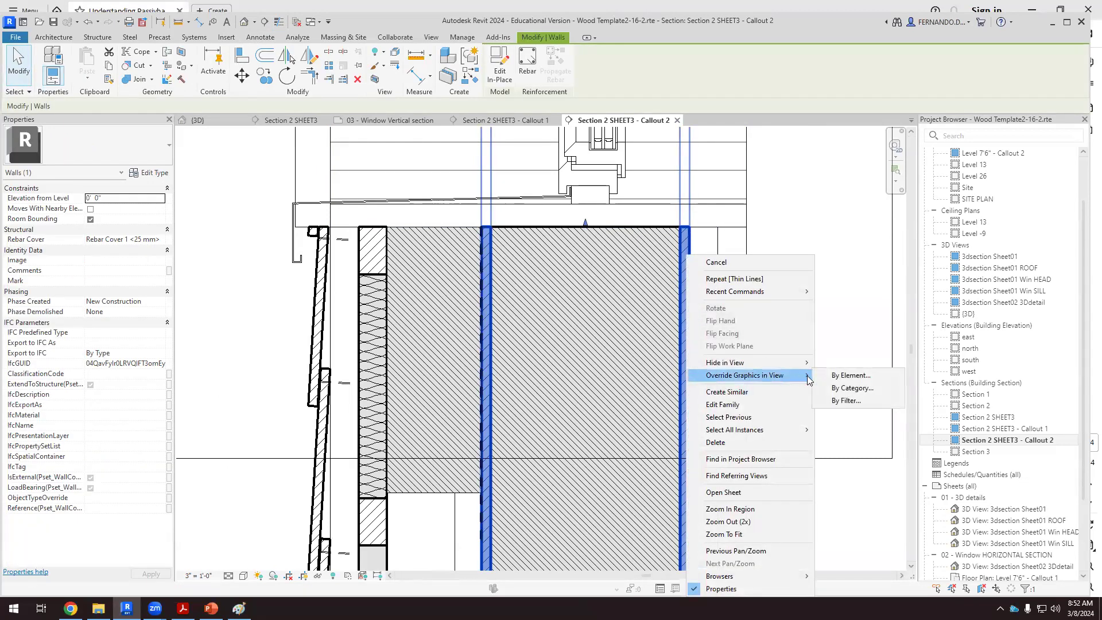
click(853, 377)
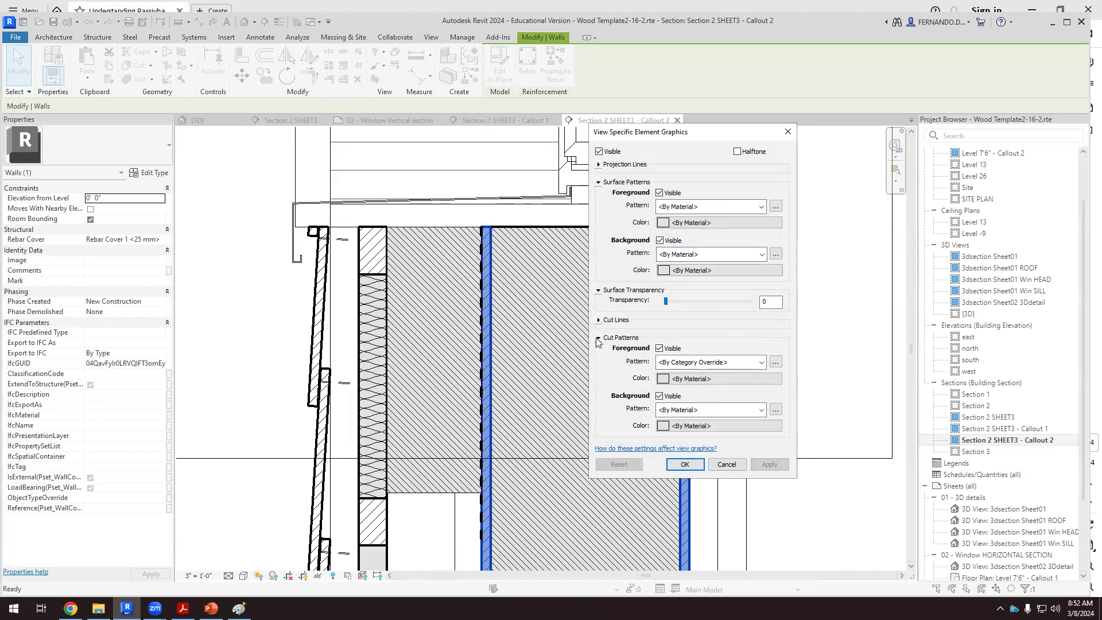
click(598, 320)
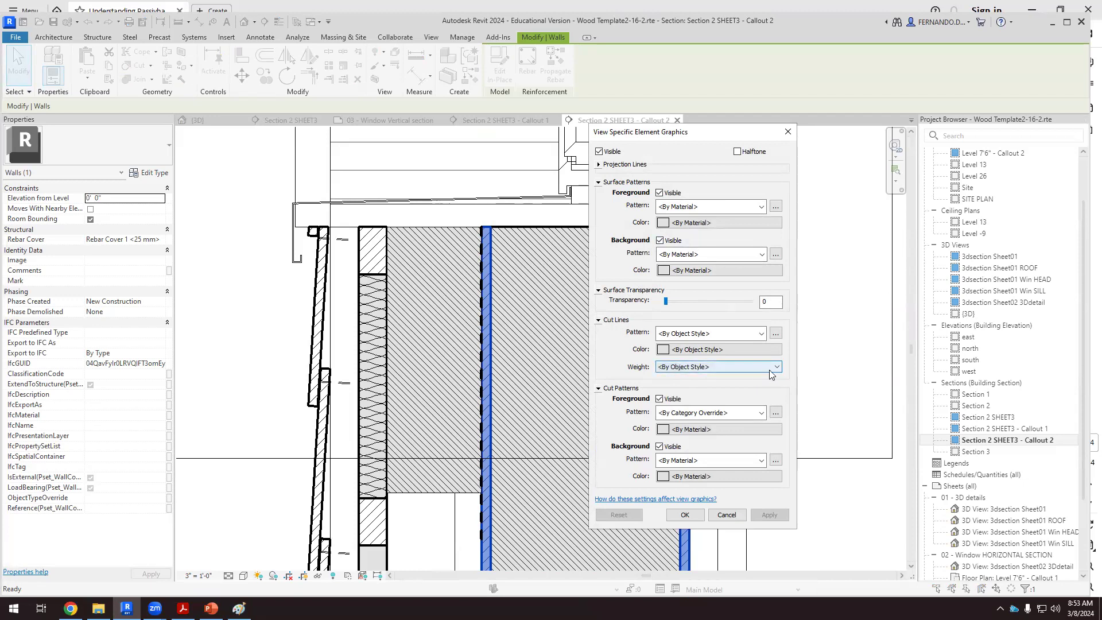
click(663, 367)
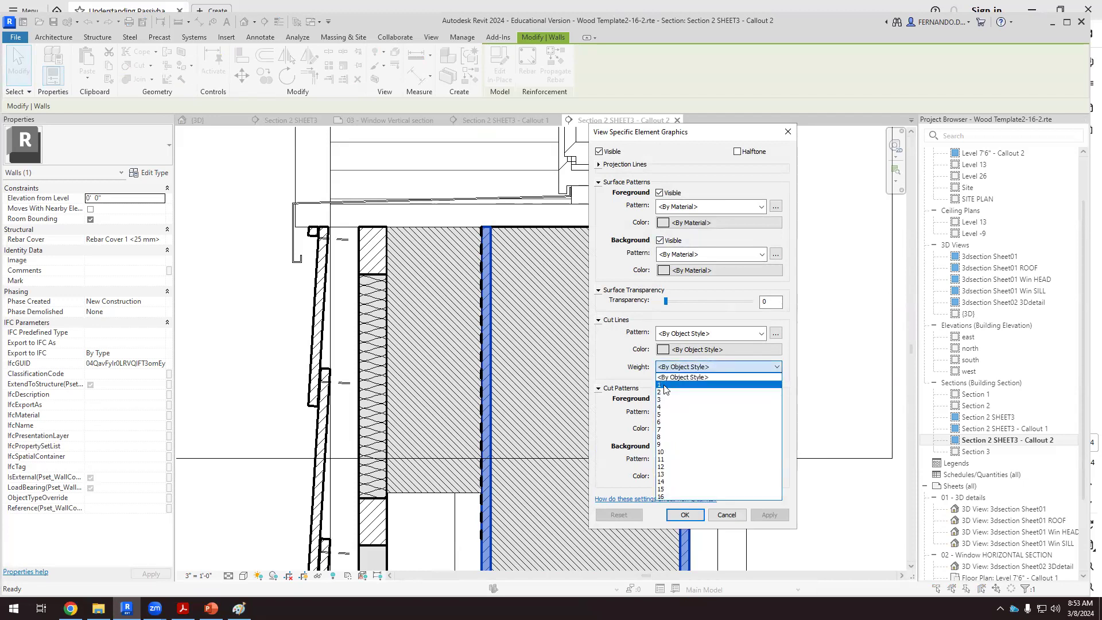
click(664, 386)
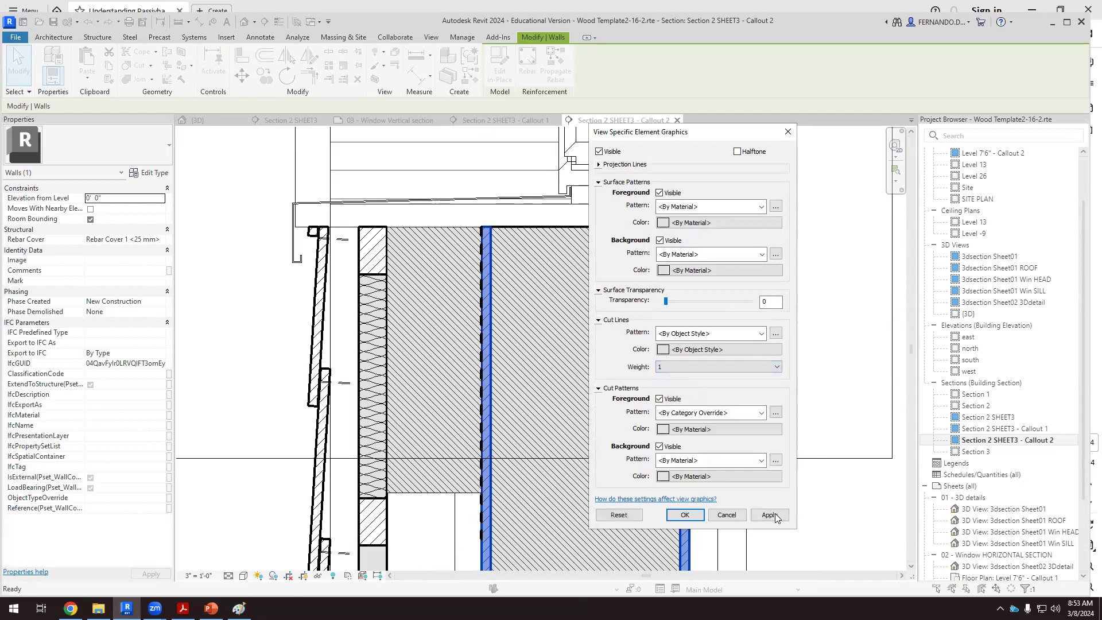
click(775, 515)
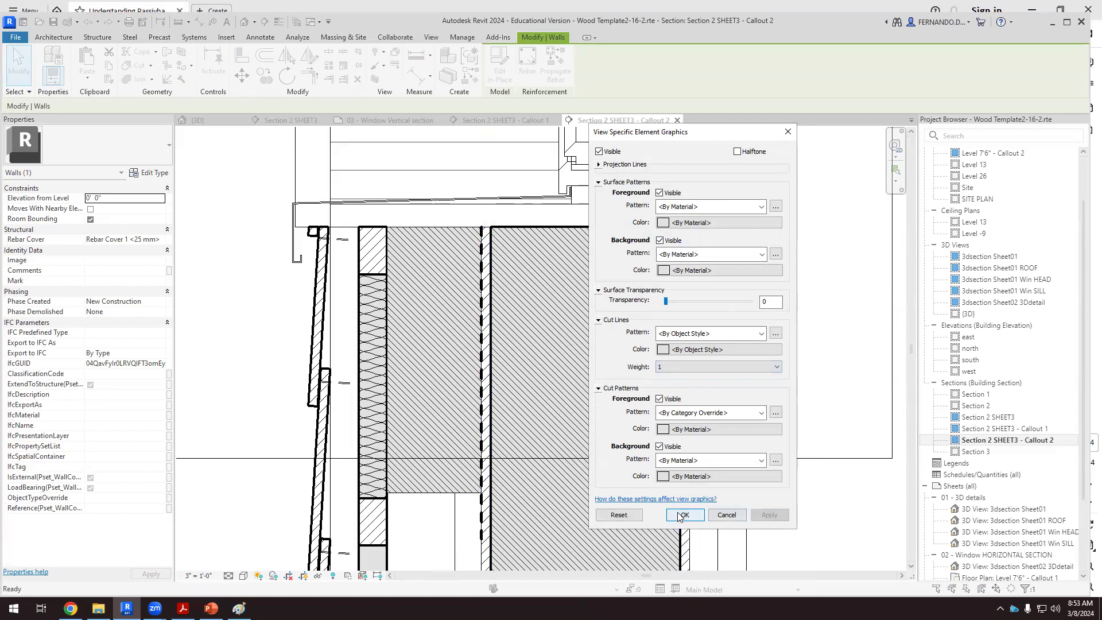
click(685, 515)
click(785, 521)
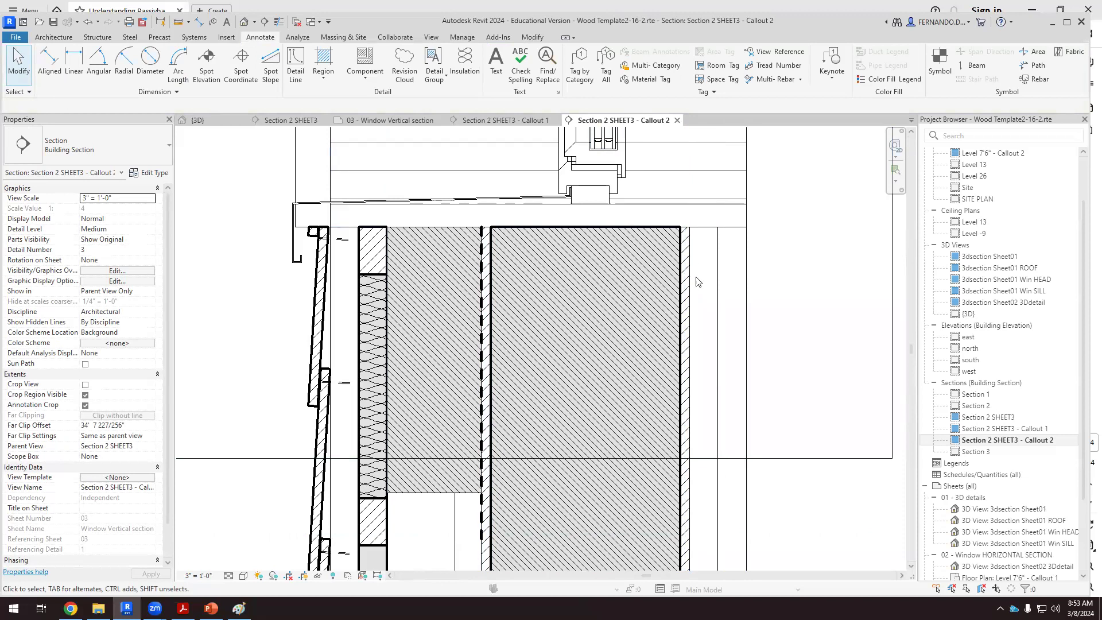
scroll(699, 279, up, 2)
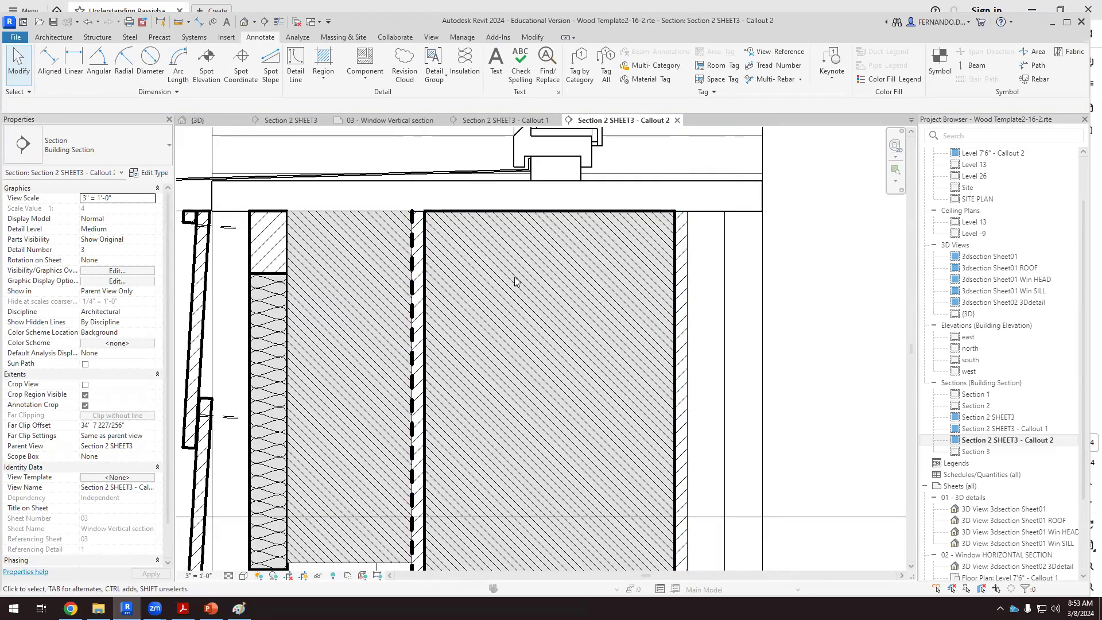
scroll(418, 276, up, 3)
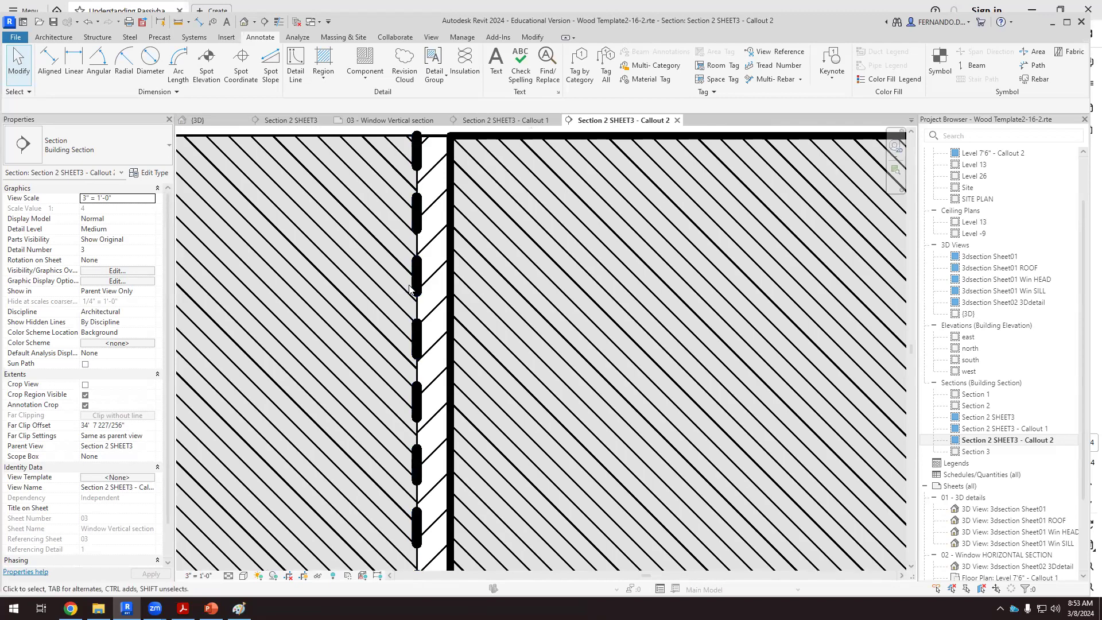
scroll(409, 286, up, 1)
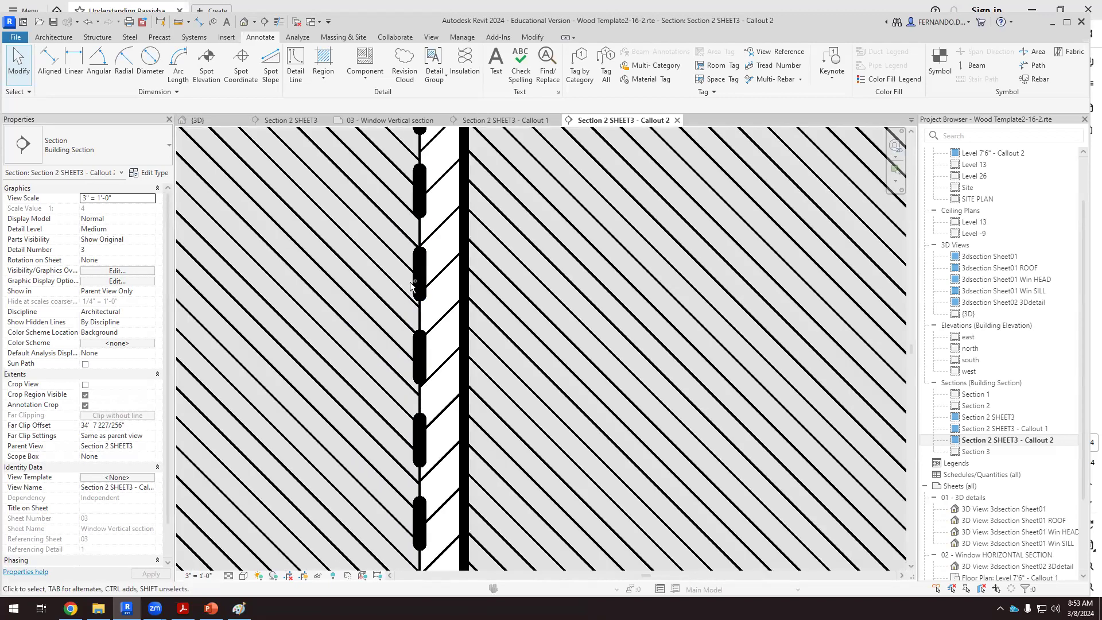
scroll(411, 285, down, 5)
scroll(411, 285, up, 1)
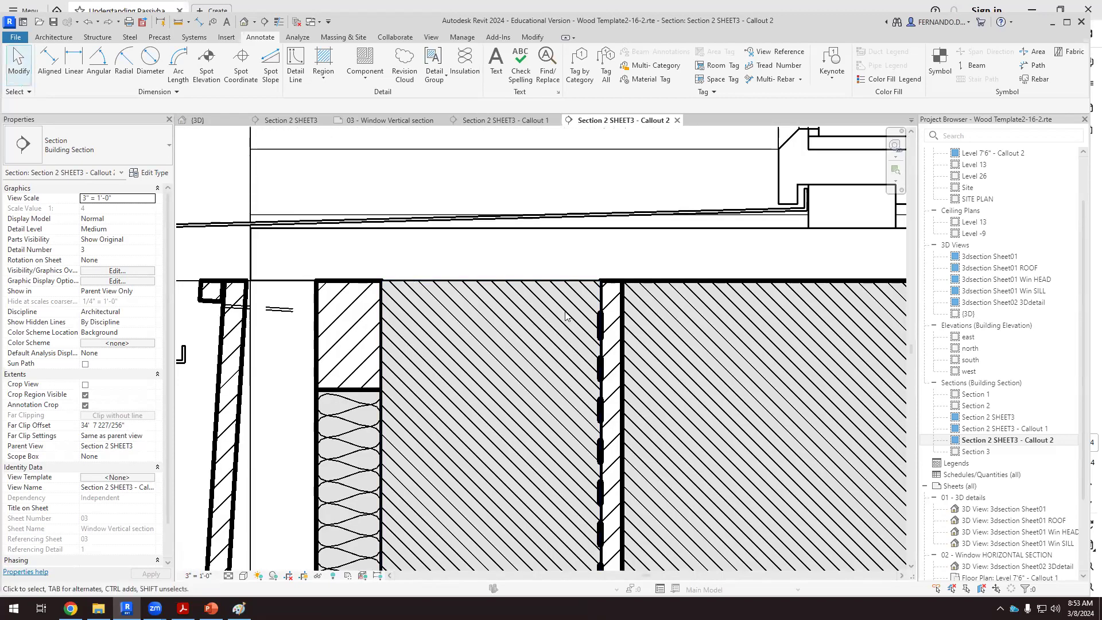
Lighten the outlines of the two thin sheathing boards by setting their wall's cut line weight to 1 through a by-element view override
scroll(634, 321, up, 4)
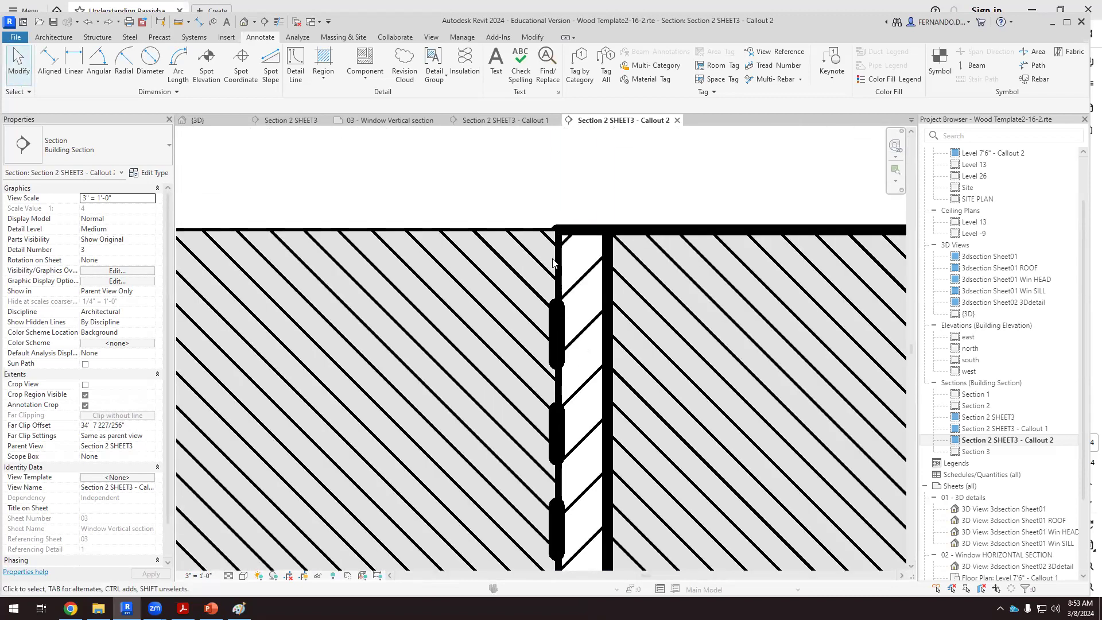
scroll(440, 253, down, 4)
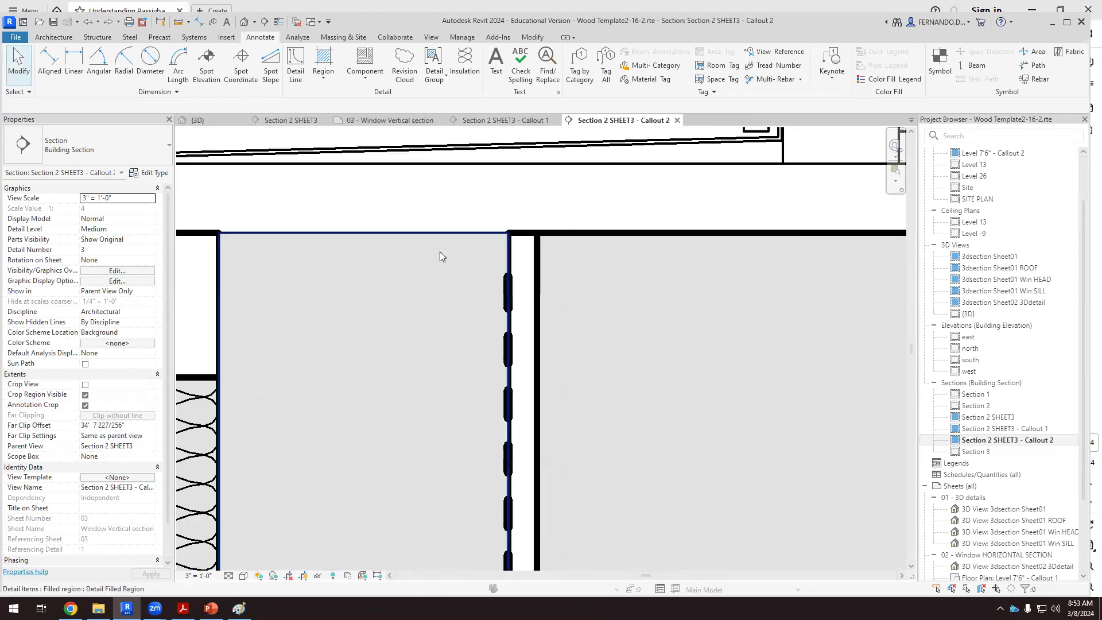
scroll(468, 345, up, 2)
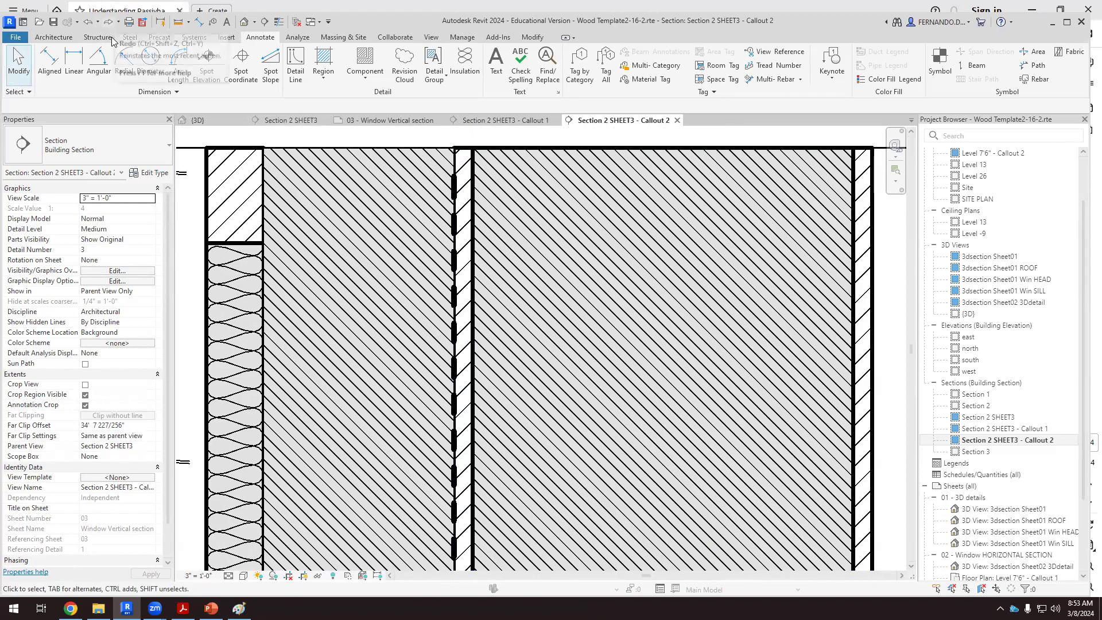
scroll(331, 231, down, 2)
scroll(498, 284, up, 2)
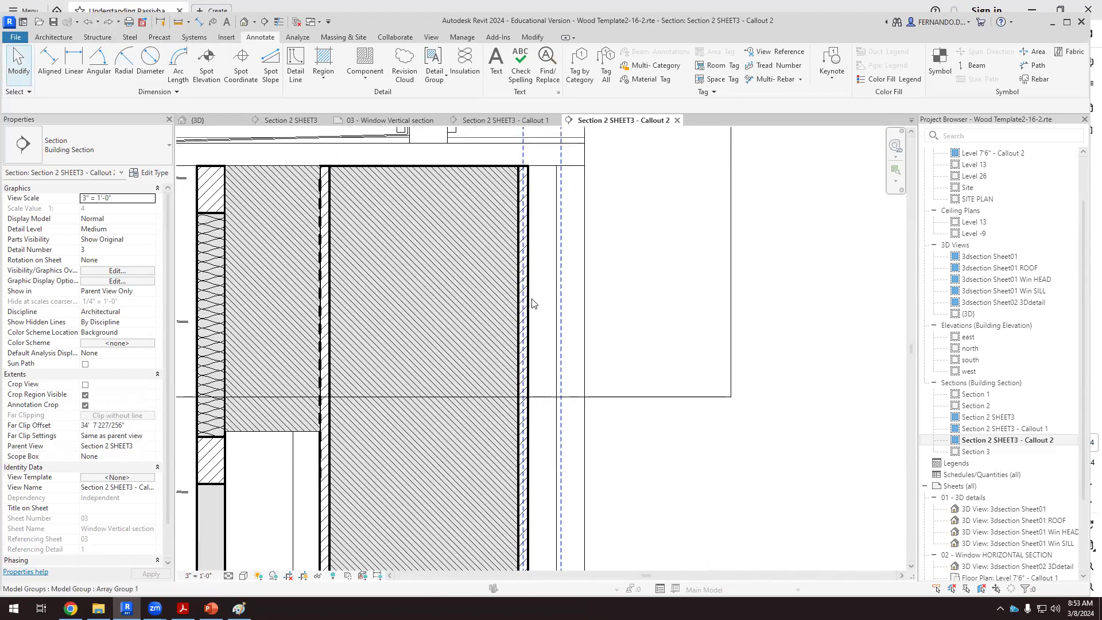
click(516, 312)
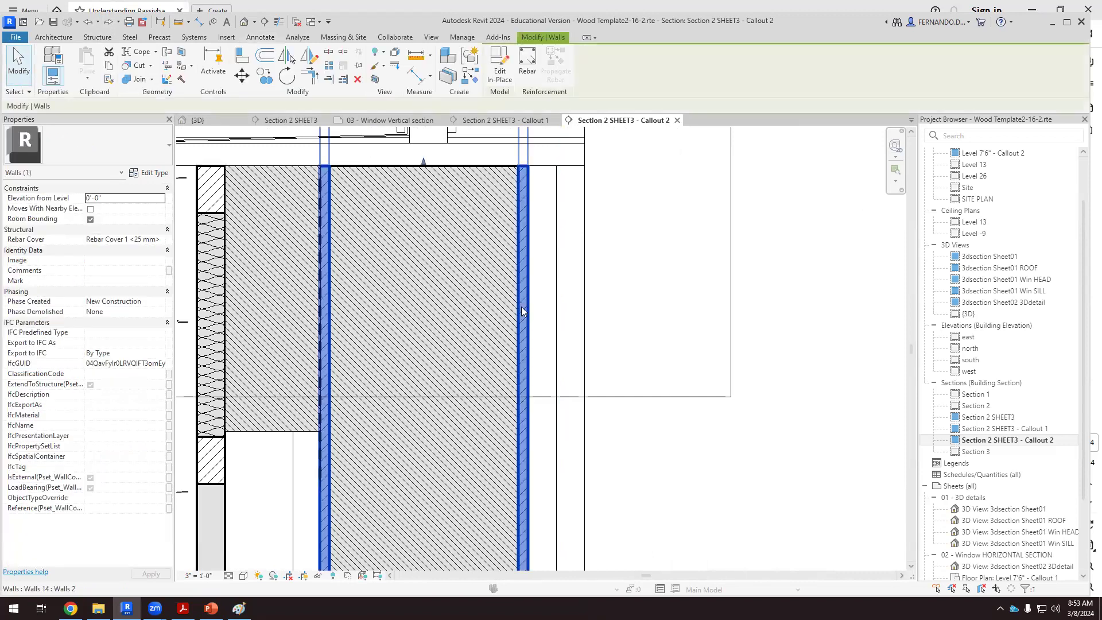
right_click(522, 310)
mouse_move(637, 375)
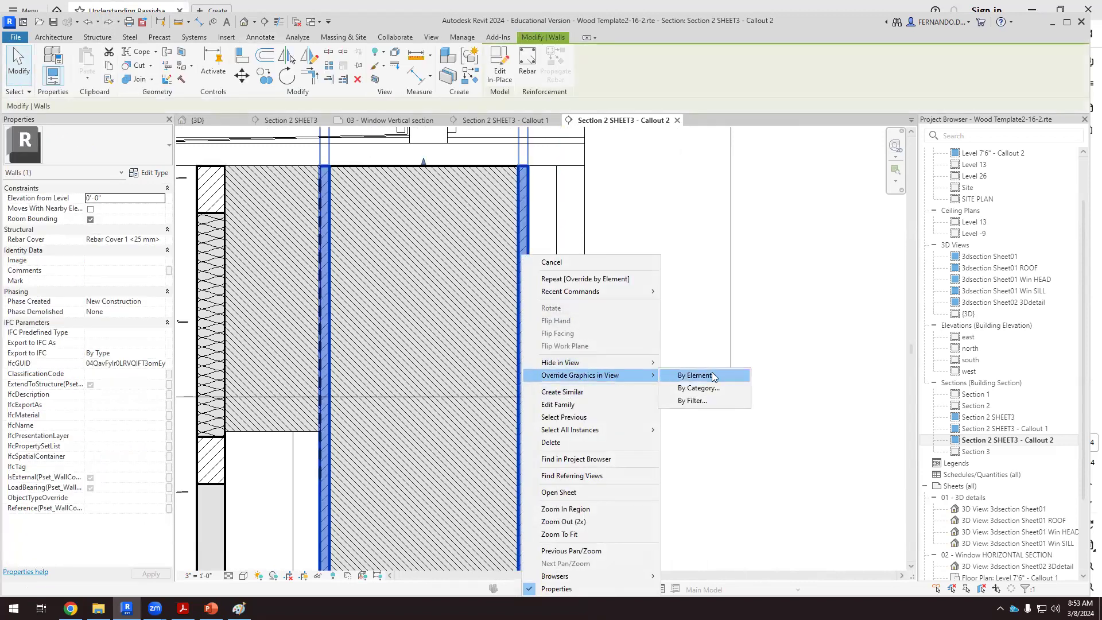
click(709, 377)
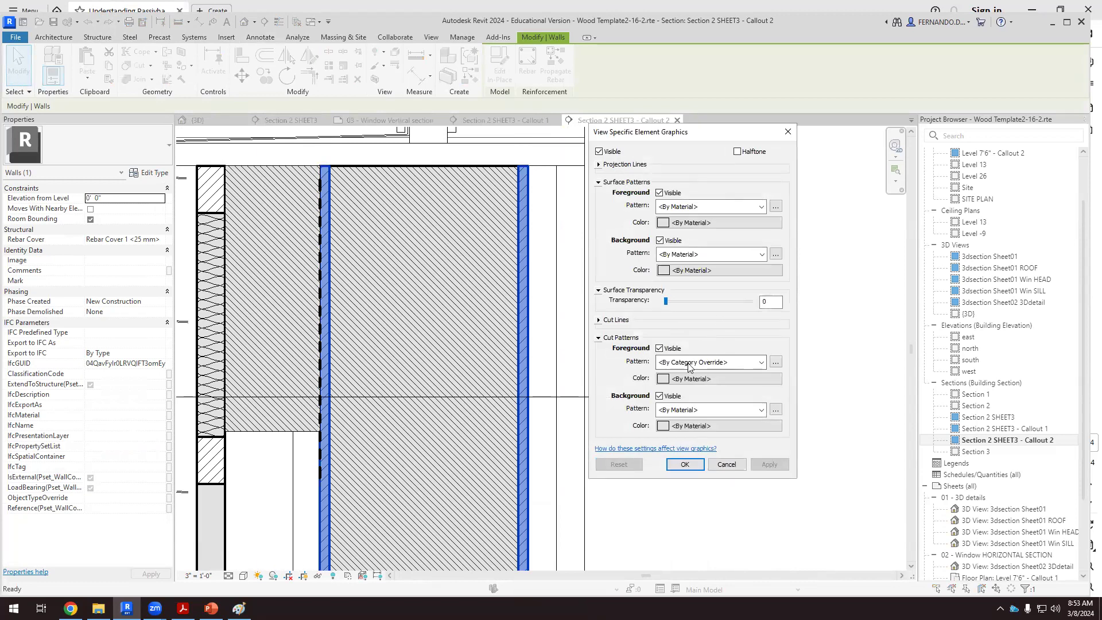
click(600, 321)
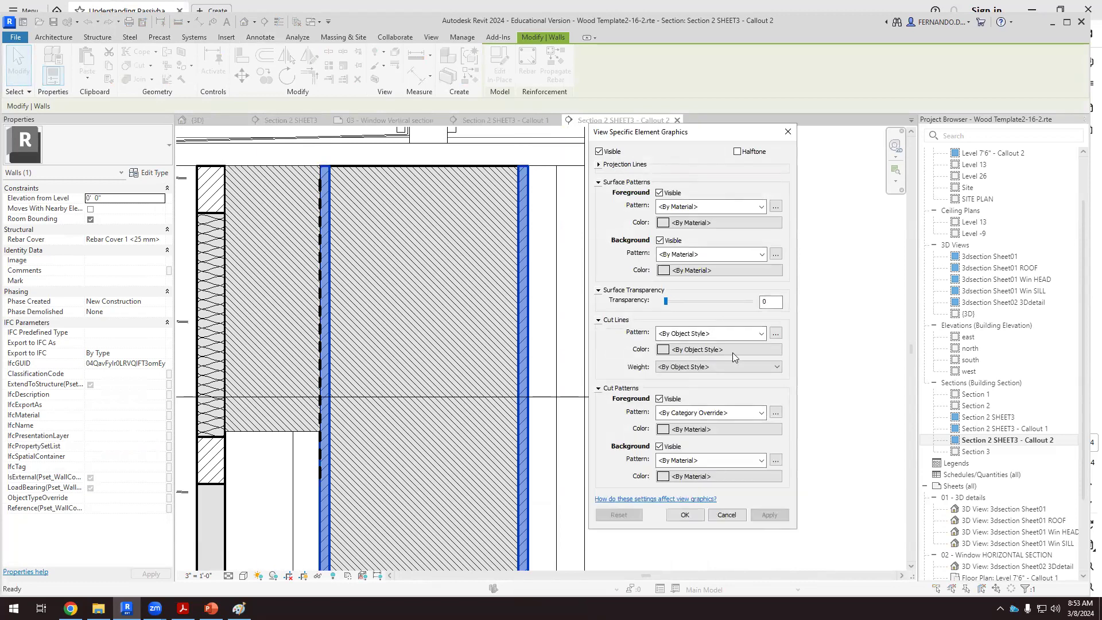
click(777, 365)
click(689, 382)
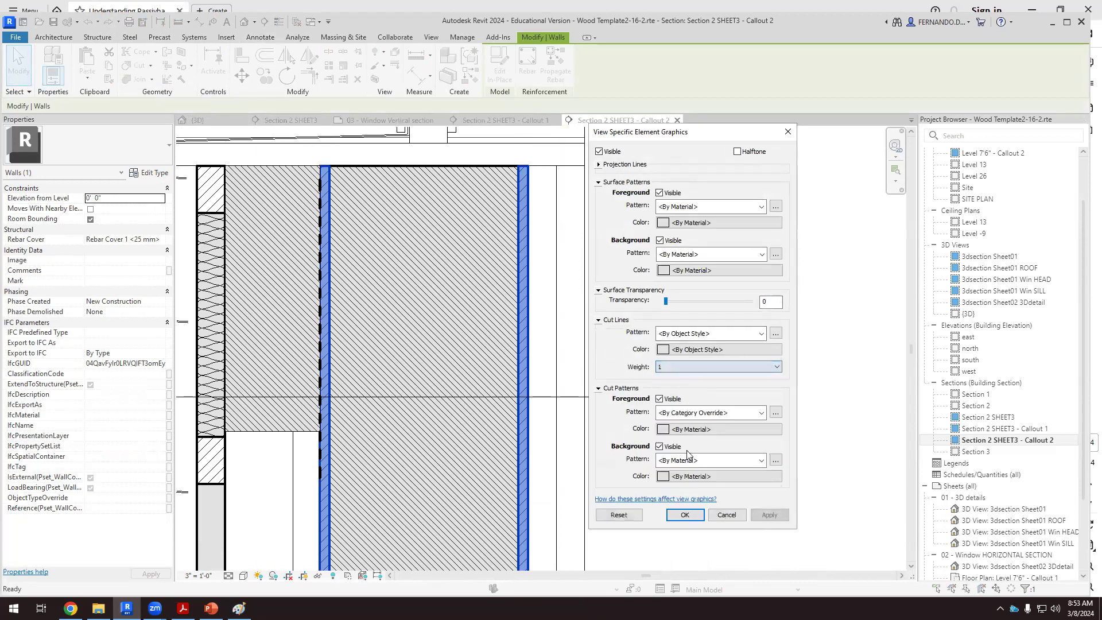
click(769, 514)
click(685, 515)
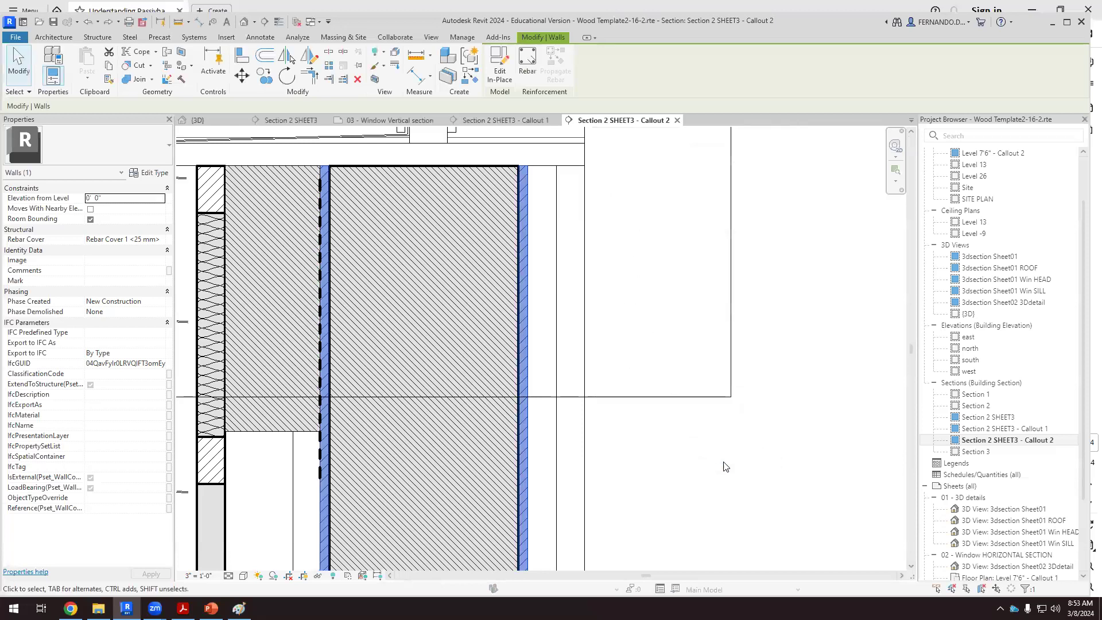
click(776, 473)
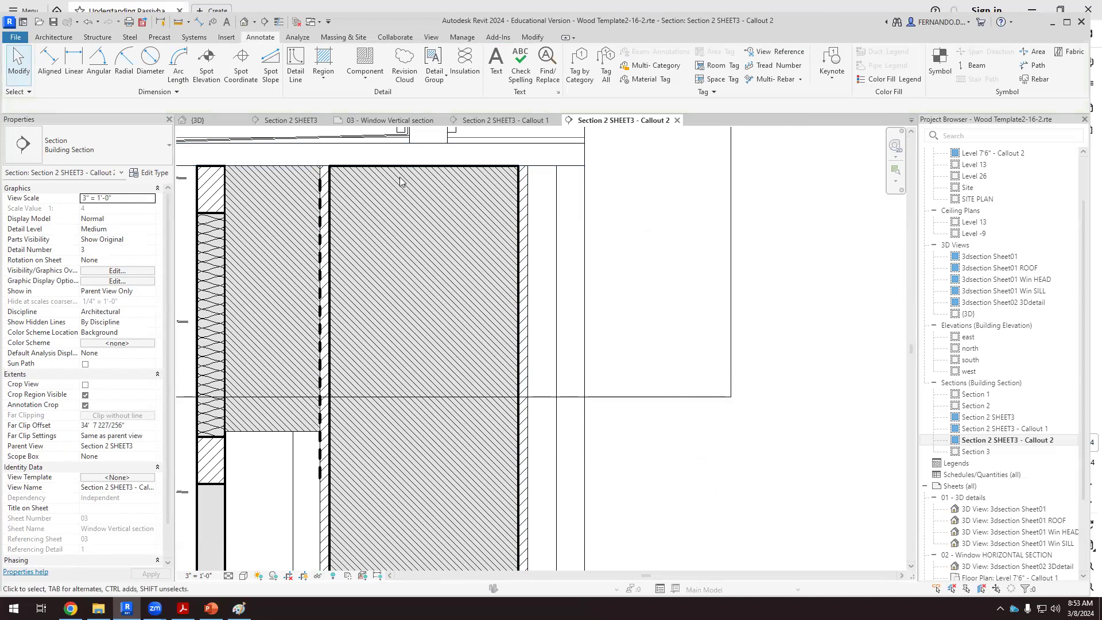
Filter the selection to the thick insulation wall, excluding structural columns and windows, and override its cut line weight to 1 by element
scroll(468, 154, up, 1)
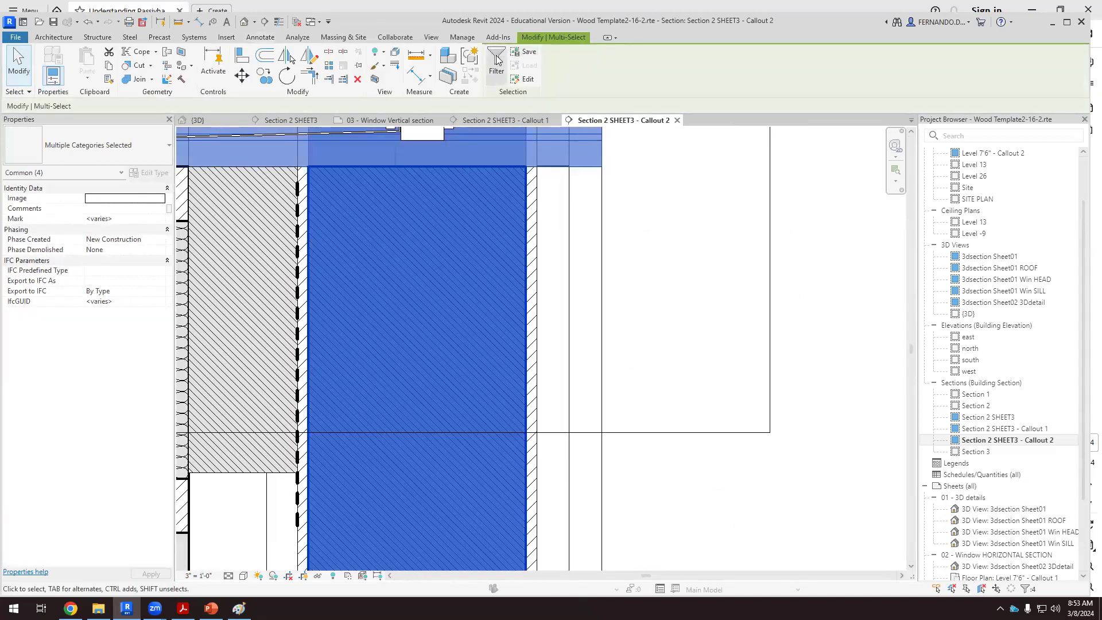
click(497, 63)
click(442, 253)
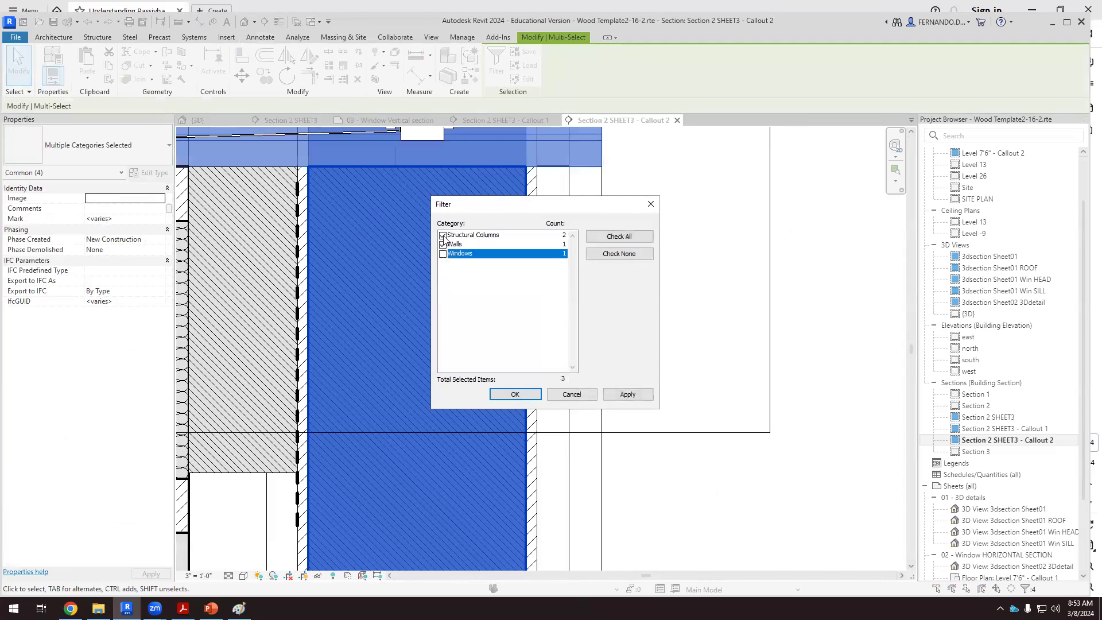
click(442, 235)
click(629, 401)
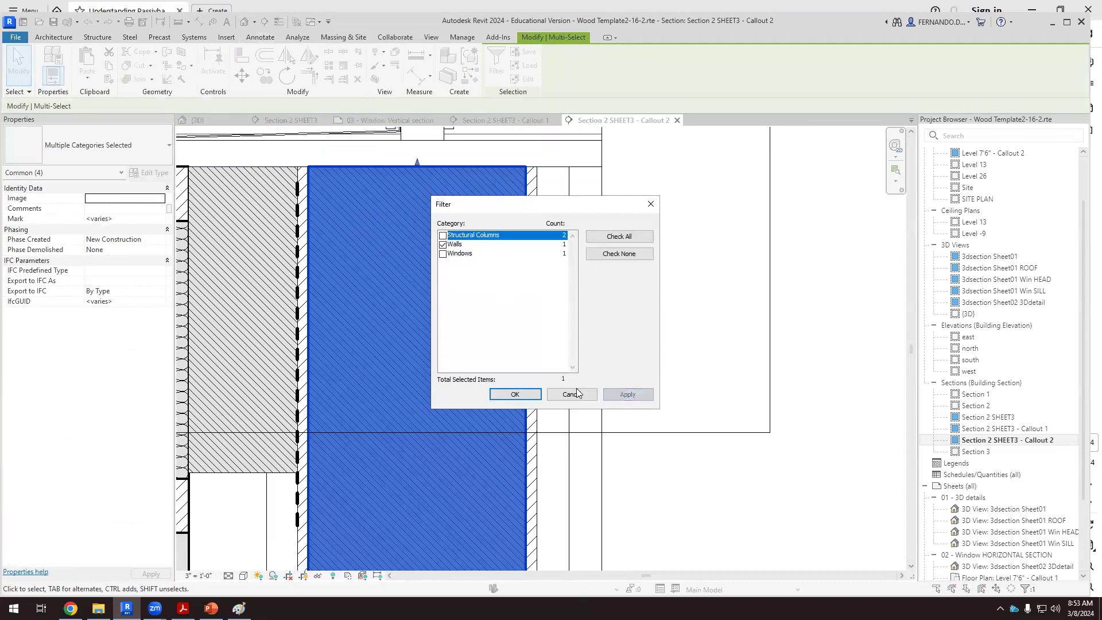
click(515, 396)
right_click(488, 209)
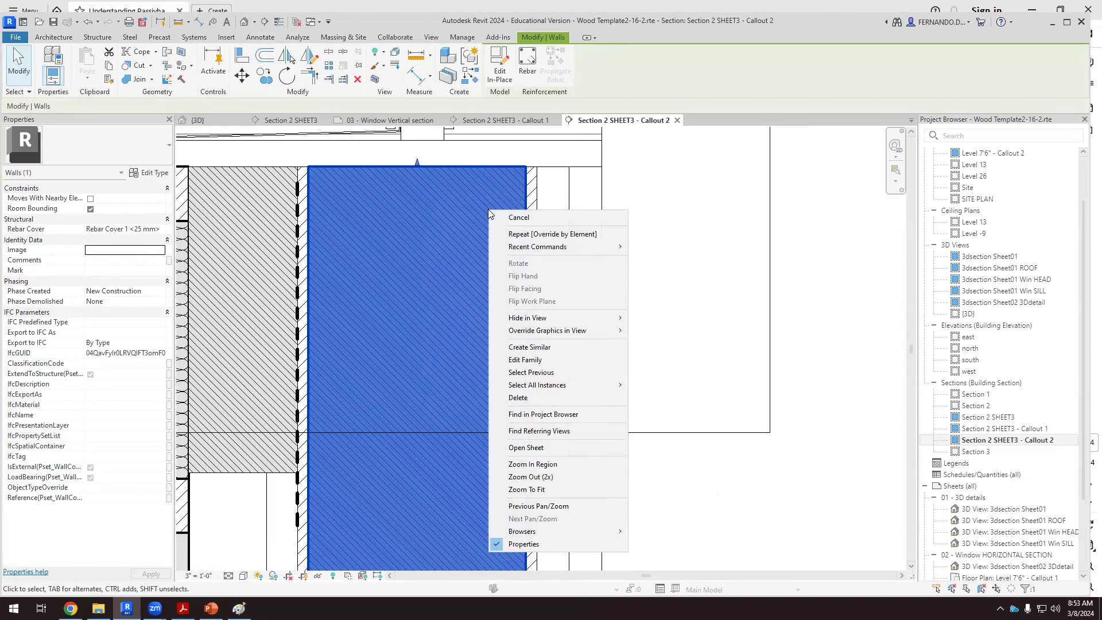
mouse_move(580, 332)
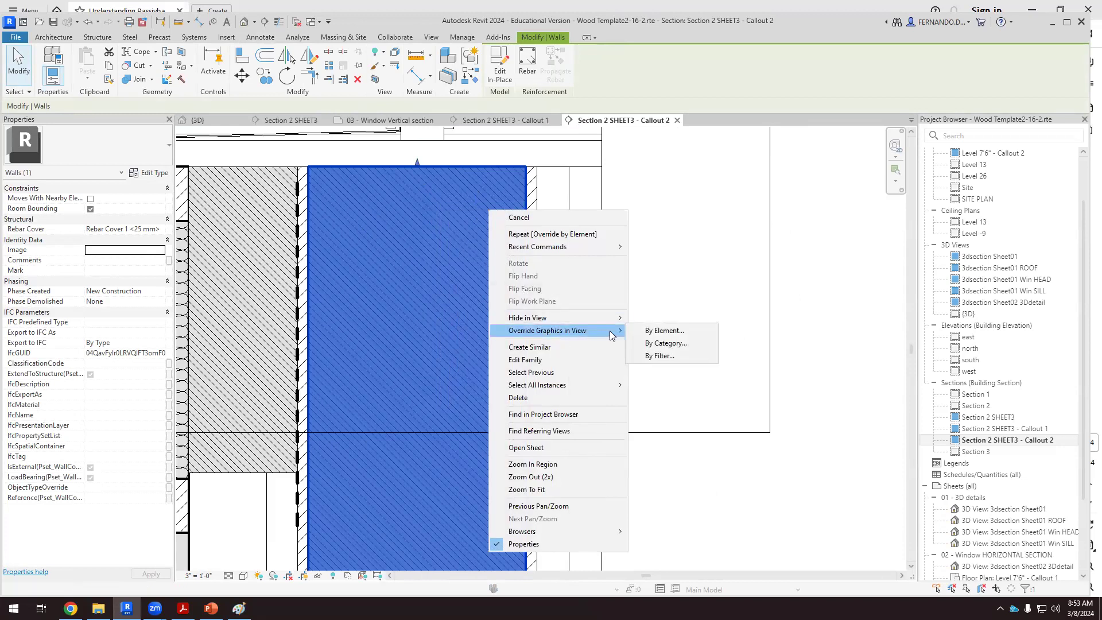
click(665, 331)
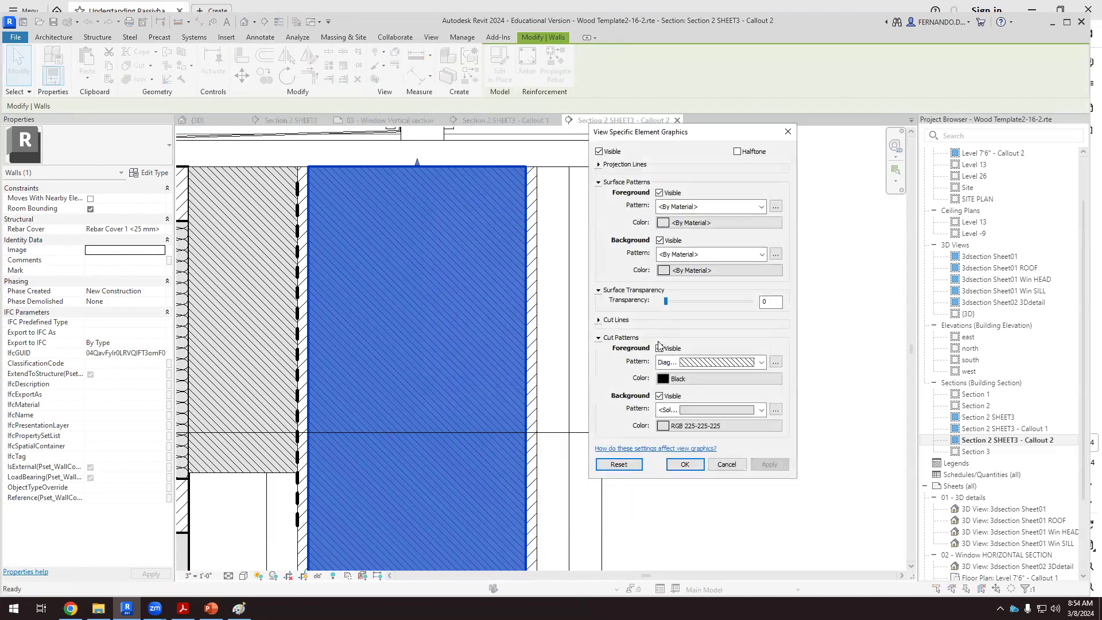
click(600, 319)
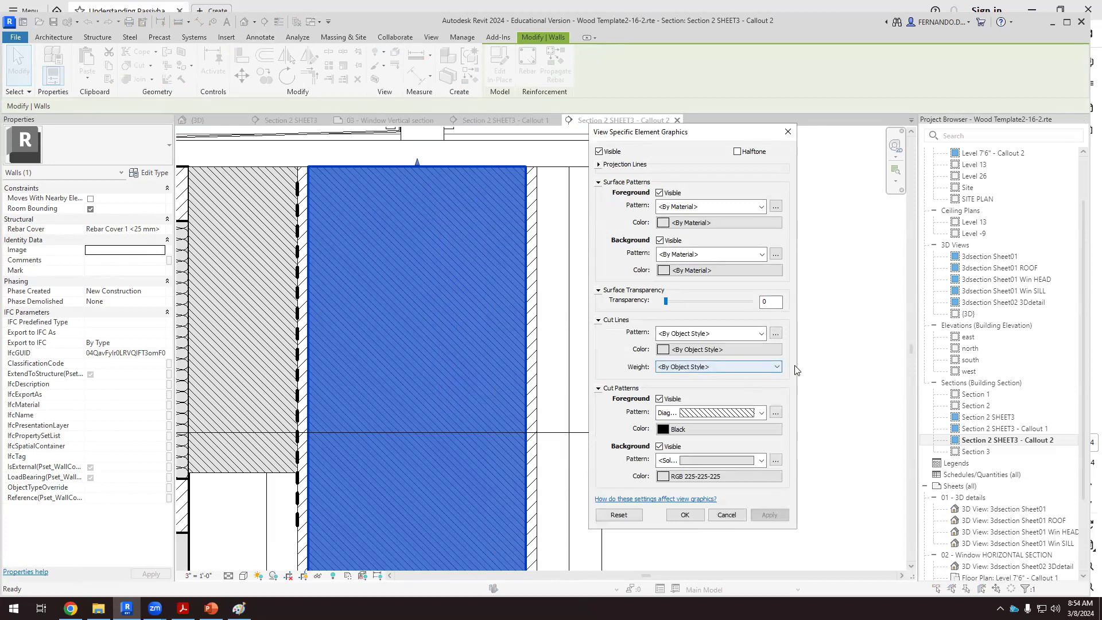
click(779, 367)
click(701, 388)
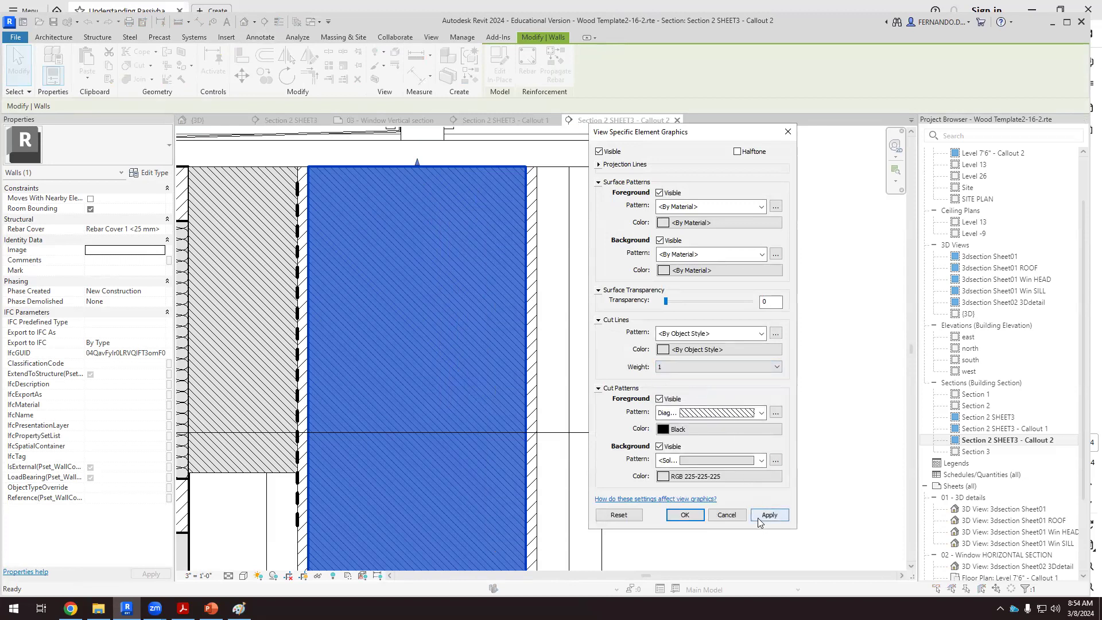
click(758, 517)
click(686, 515)
click(715, 498)
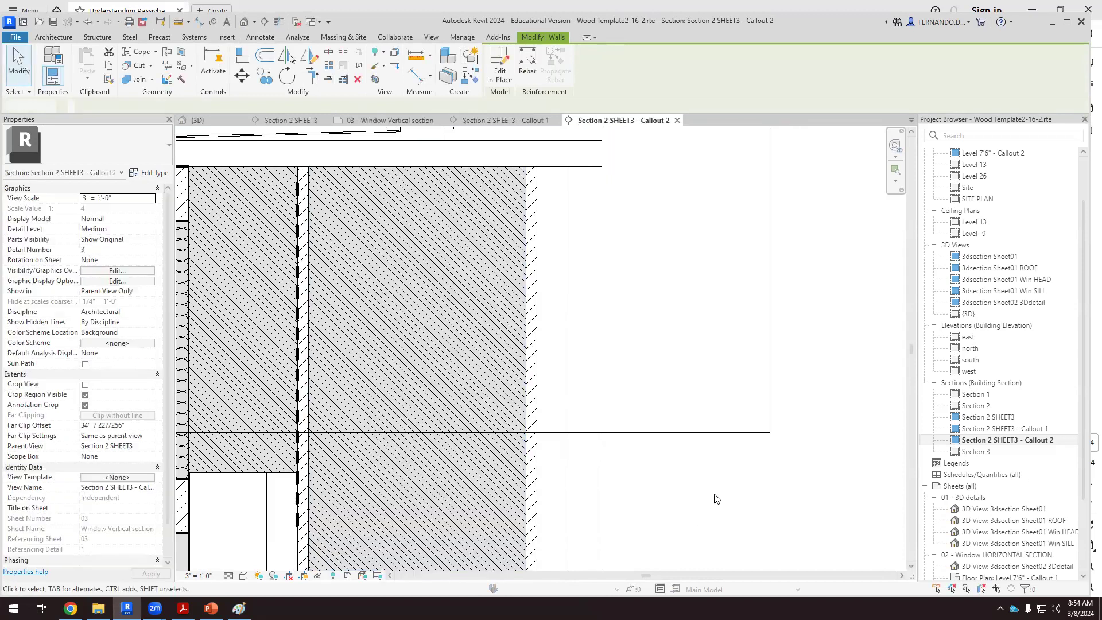
Align the upper end of the WATERPROOF line with the top edge of the wall beneath the window cill
scroll(688, 459, down, 4)
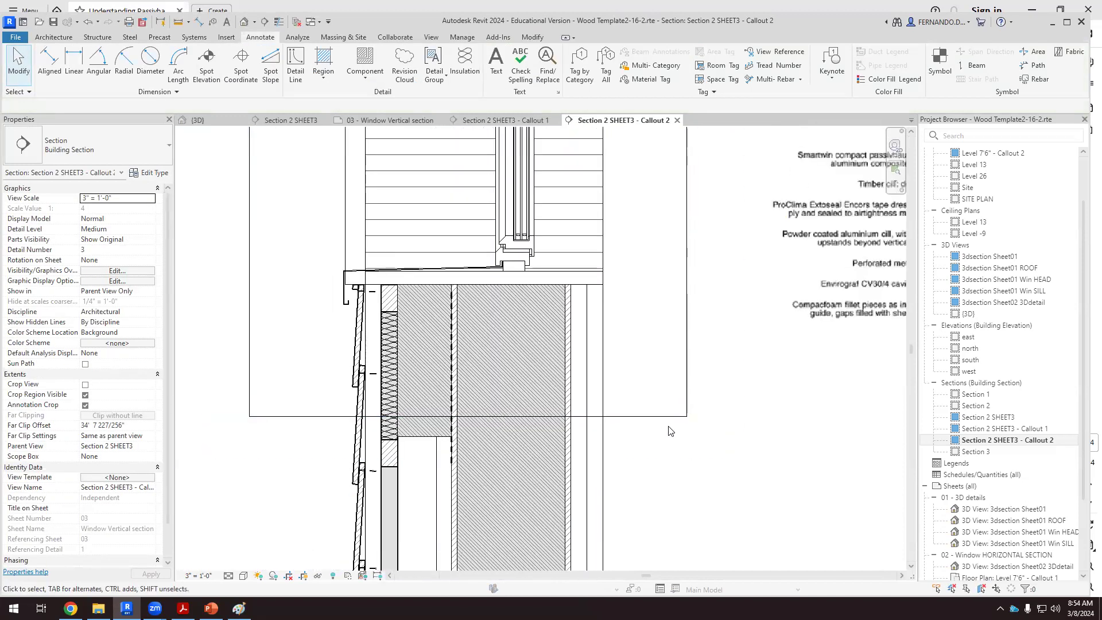
scroll(468, 271, up, 4)
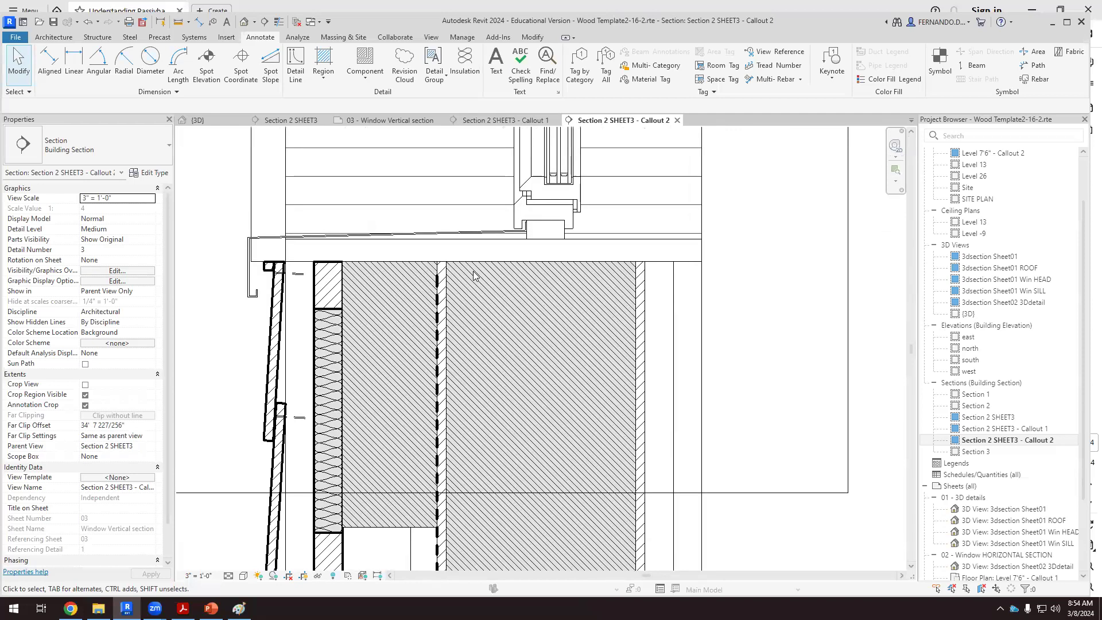
scroll(428, 297, up, 6)
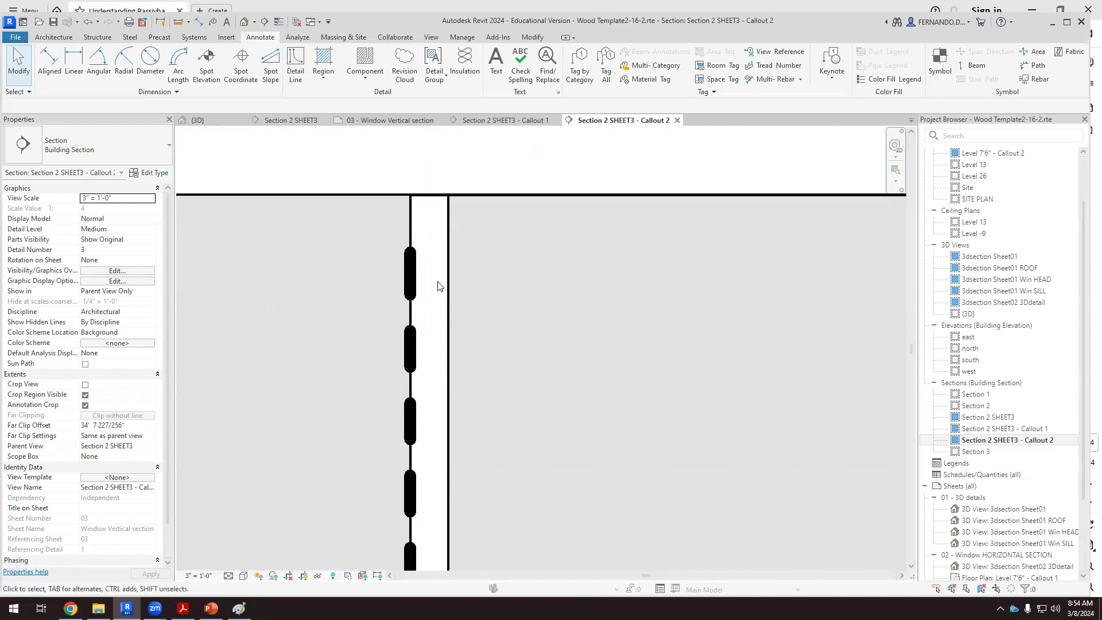
click(414, 281)
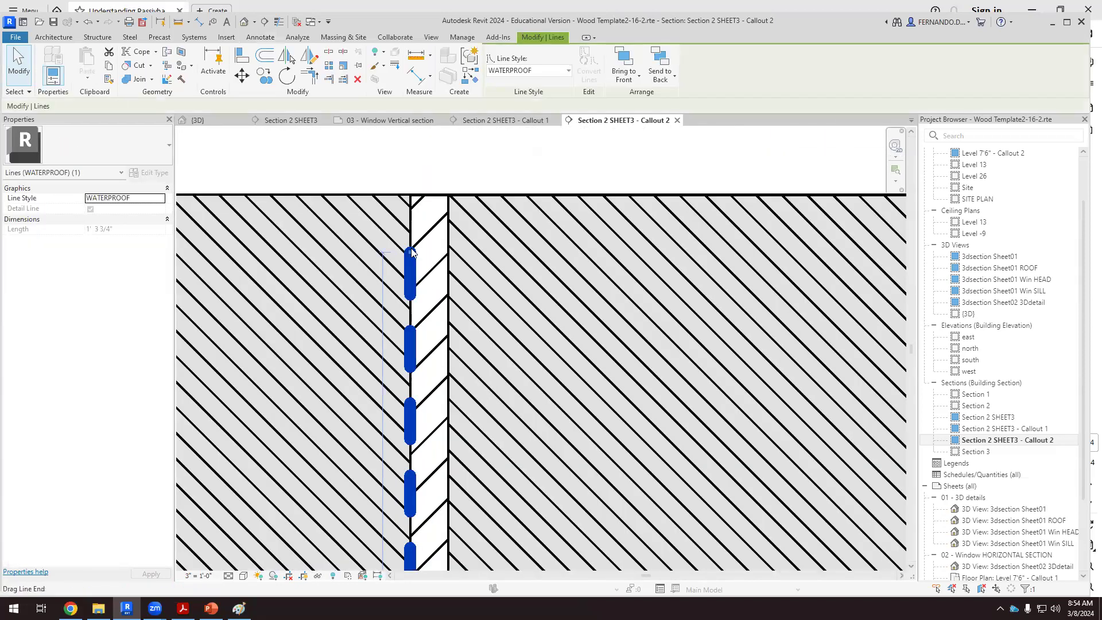
key(a)
key(l)
click(411, 196)
click(410, 246)
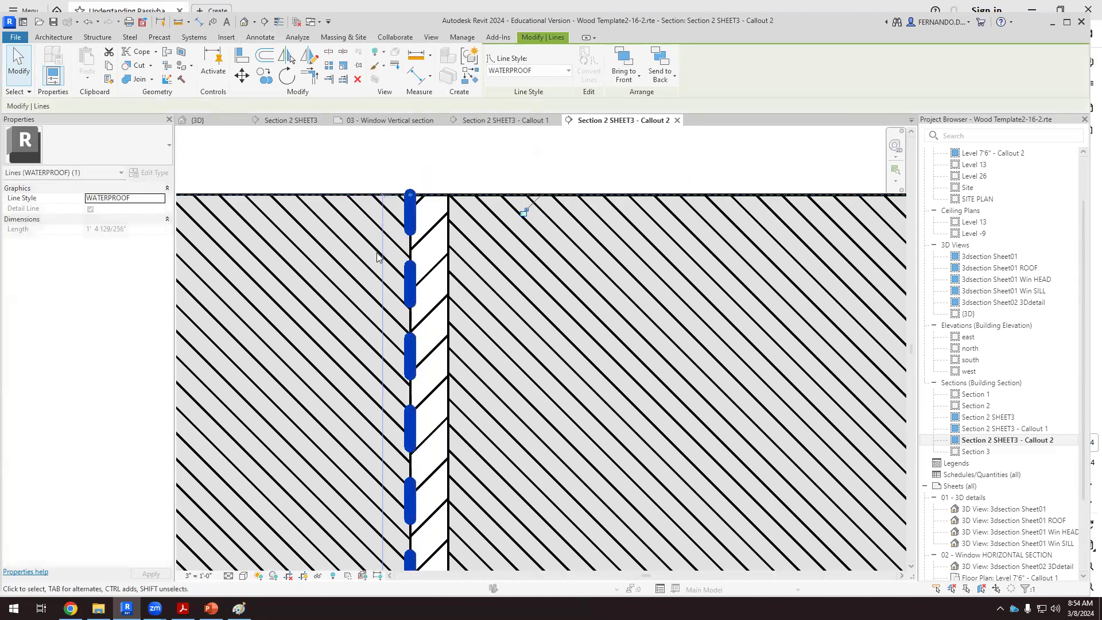
scroll(370, 279, down, 3)
scroll(376, 261, down, 3)
click(606, 426)
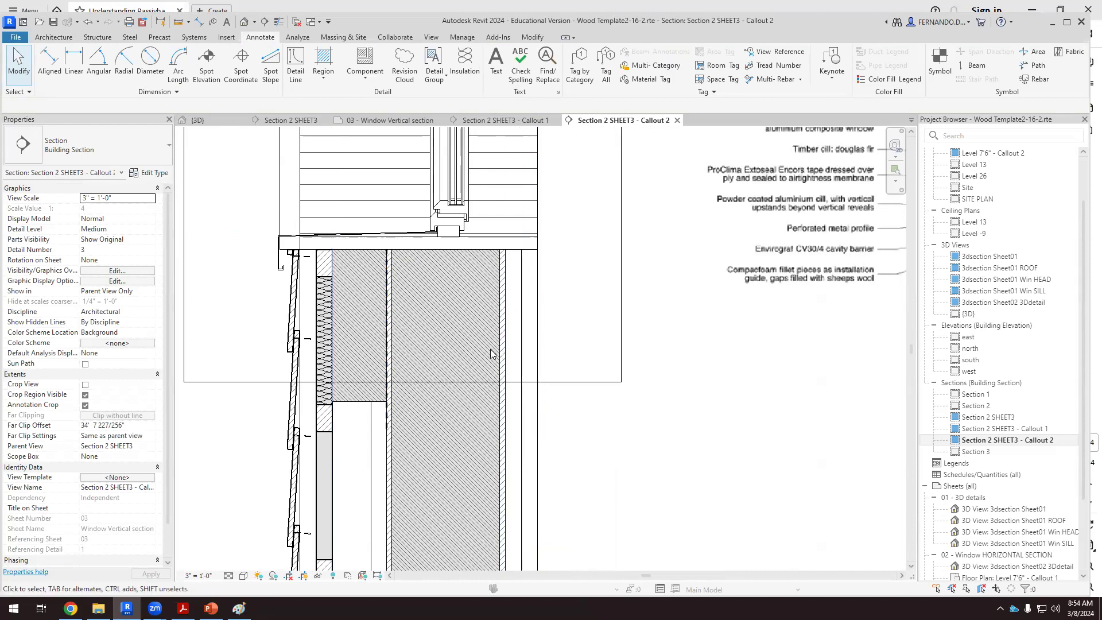
Select the wall made of sloping, overlapping cladding boards on the exterior side of the section
scroll(353, 339, up, 2)
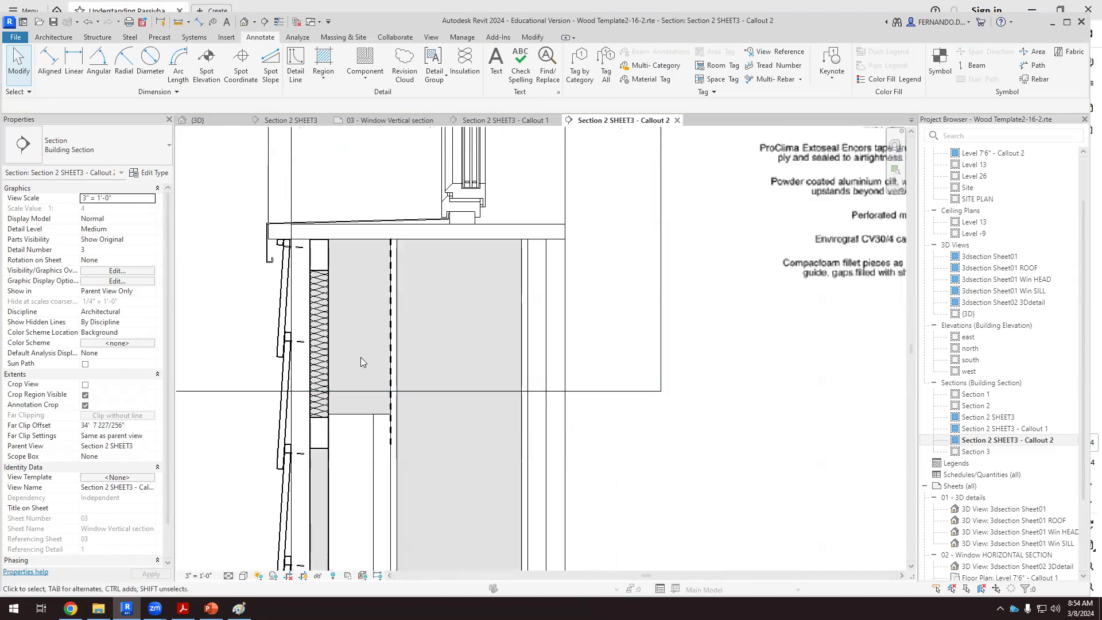
scroll(194, 287, up, 1)
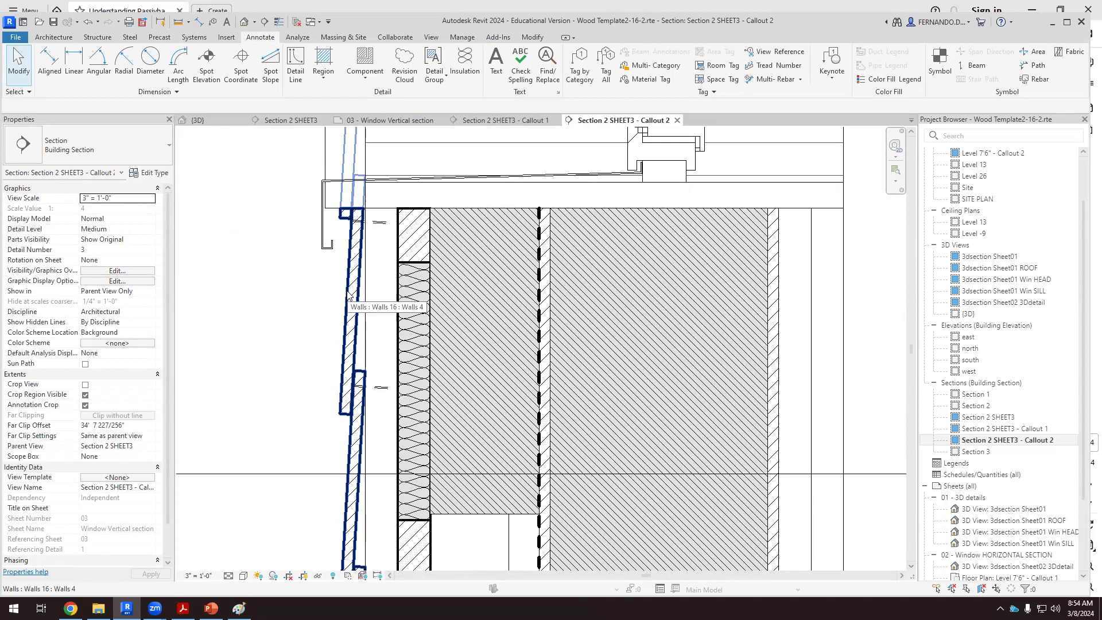
scroll(312, 309, up, 1)
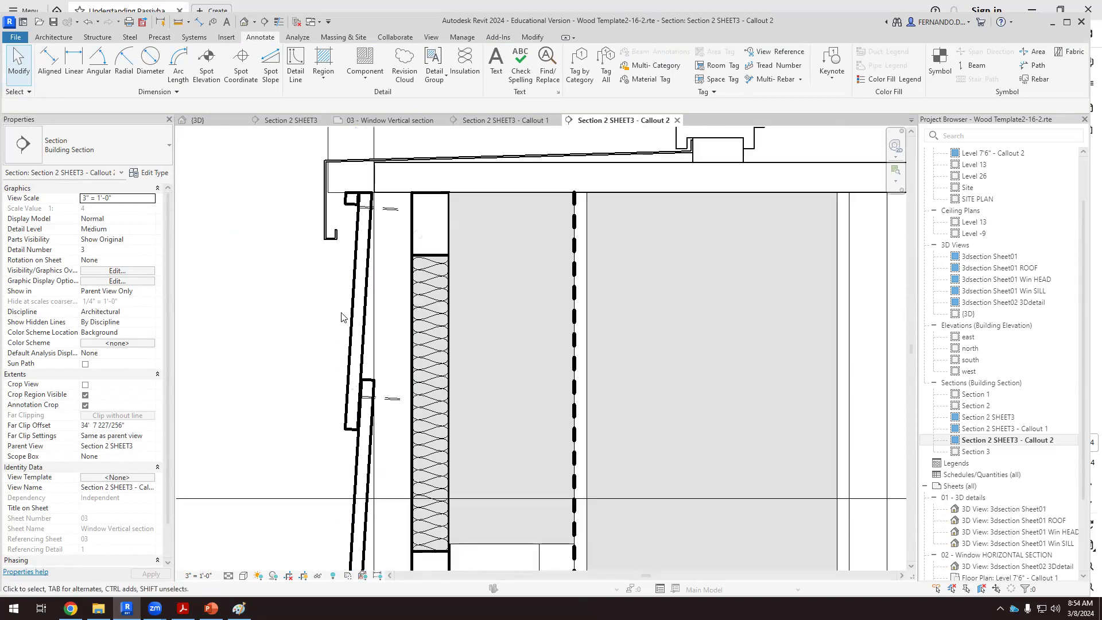
click(352, 314)
right_click(352, 314)
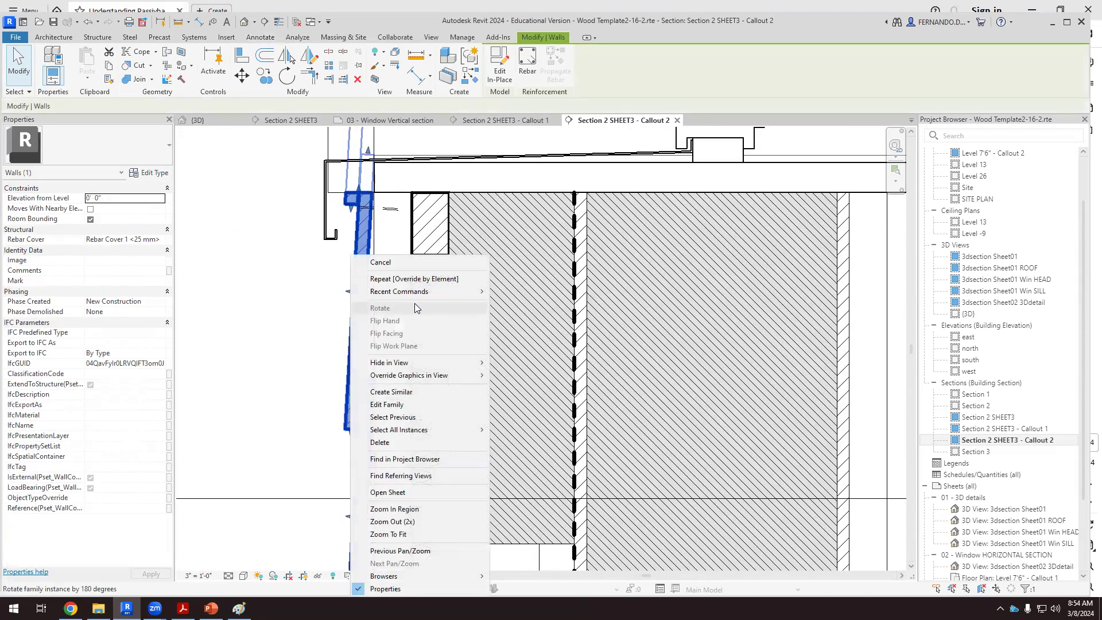
mouse_move(479, 376)
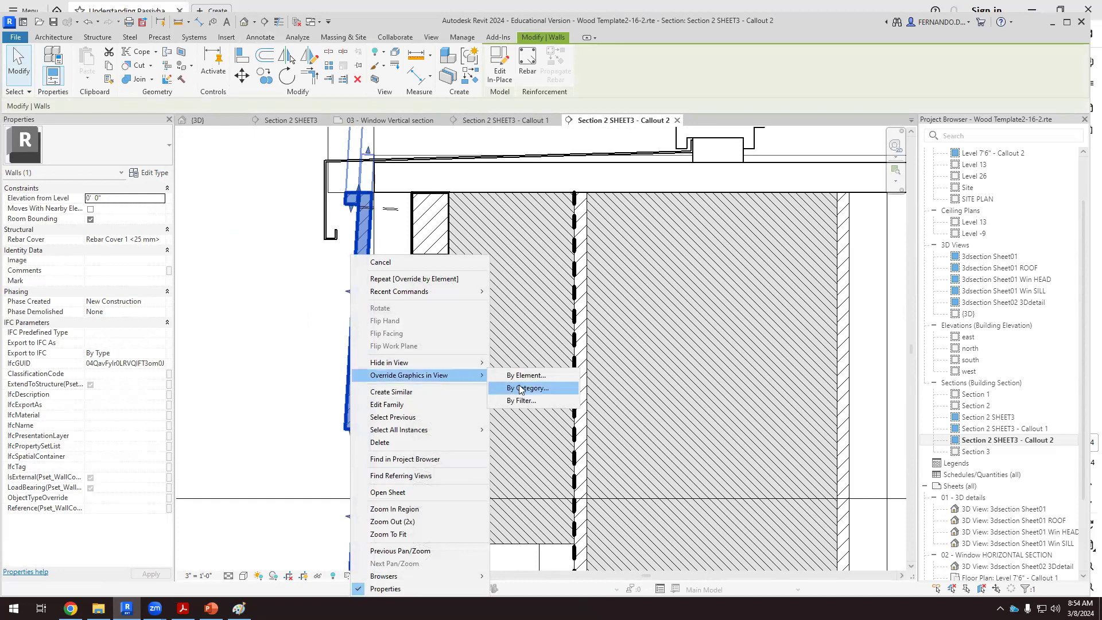
click(520, 388)
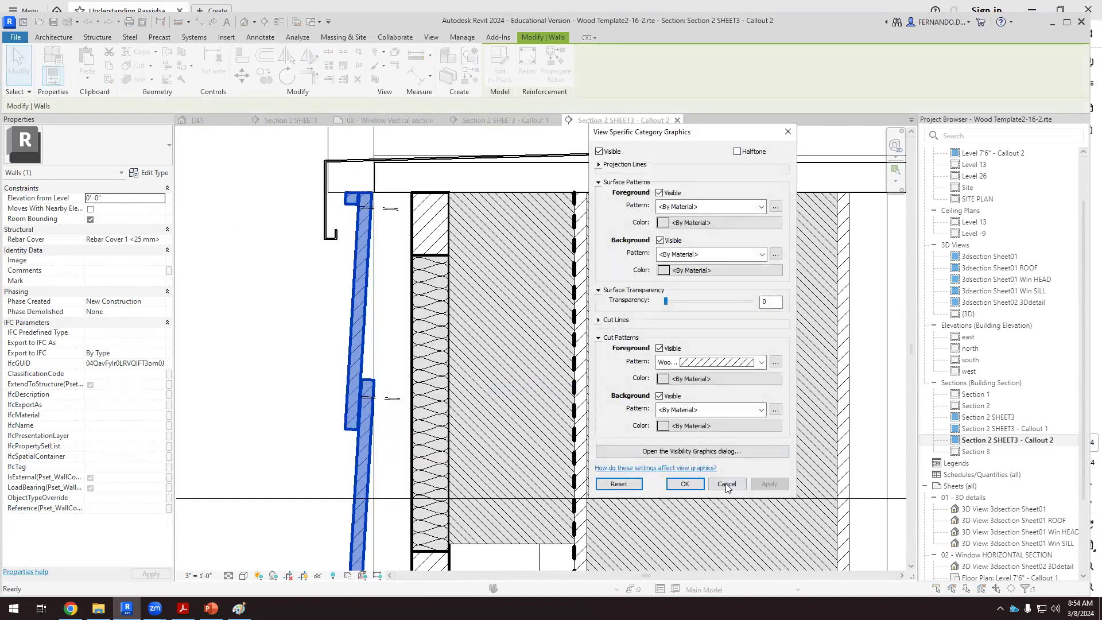
click(726, 483)
Override the sloping cladding boards' wall by element in this view, setting its cut line weight to 1
right_click(364, 336)
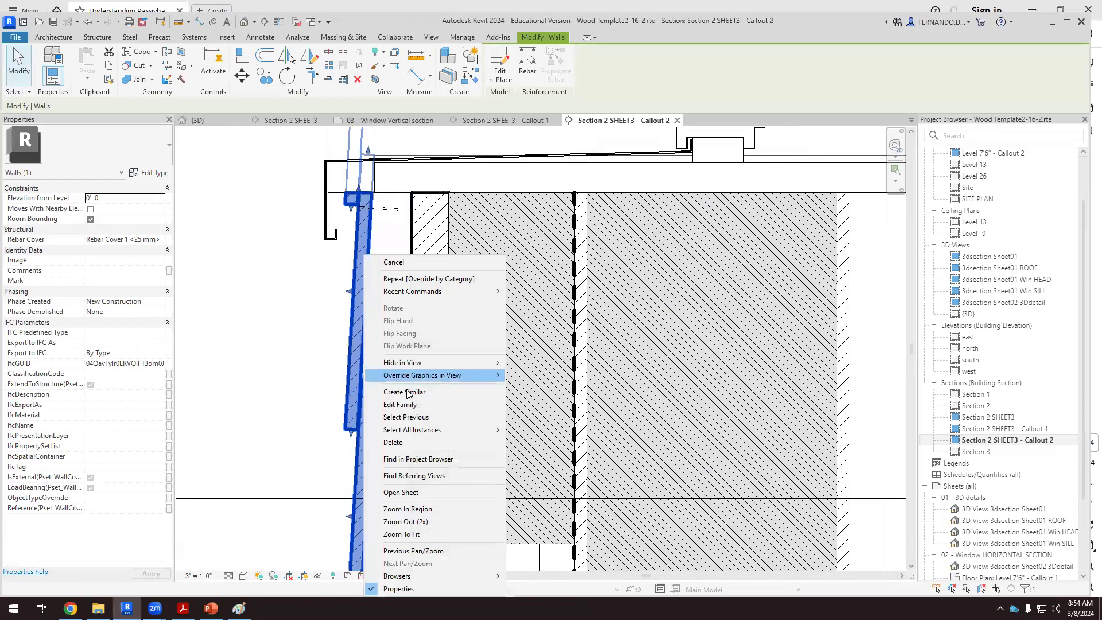
mouse_move(465, 376)
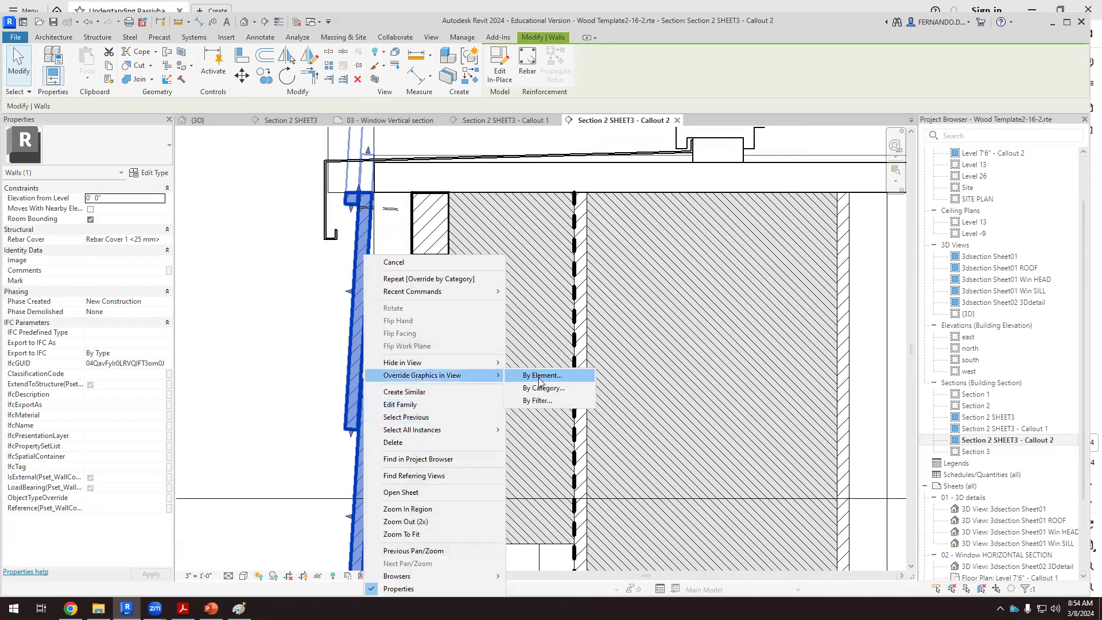
click(539, 377)
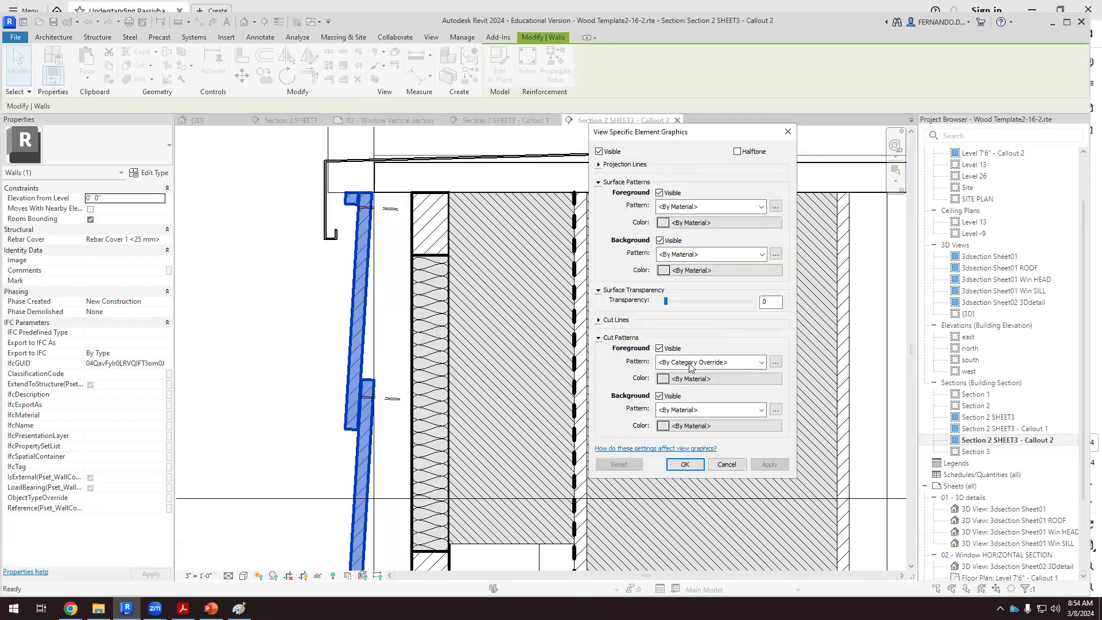
click(599, 321)
click(727, 366)
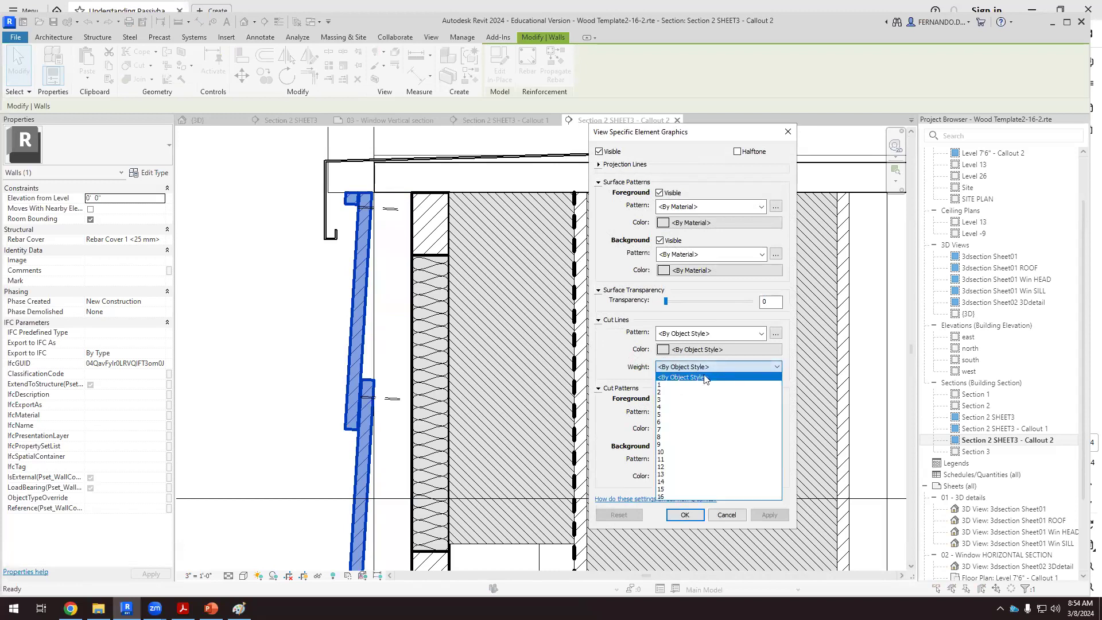
click(705, 384)
click(769, 515)
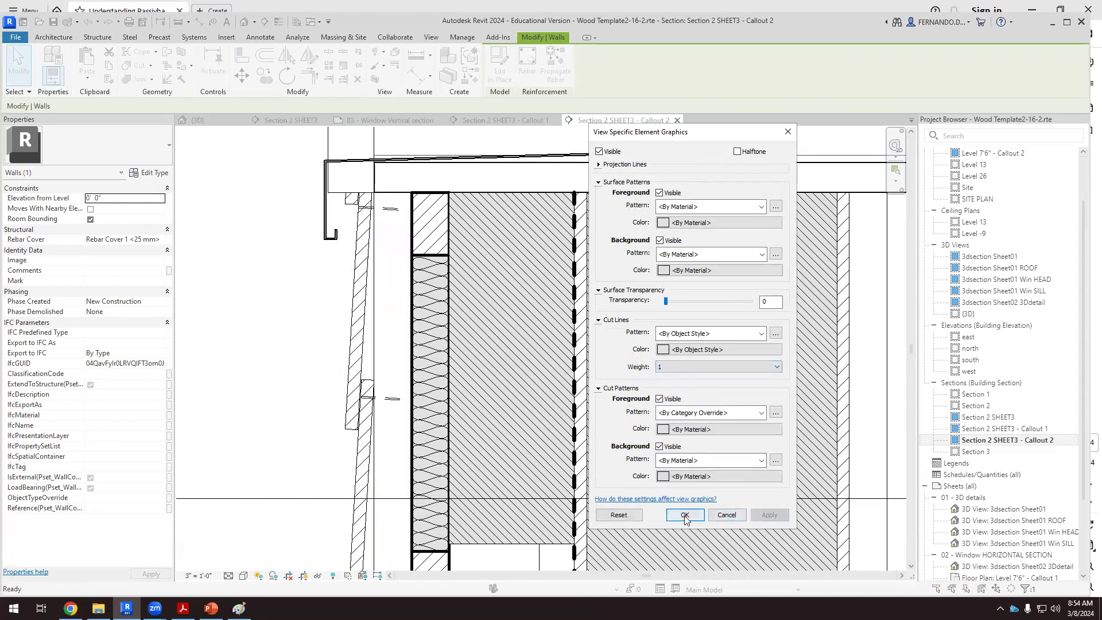
click(685, 515)
click(280, 395)
Try a by-element projection line weight of 10 on the dashed WATERPROOF line
scroll(249, 362, down, 1)
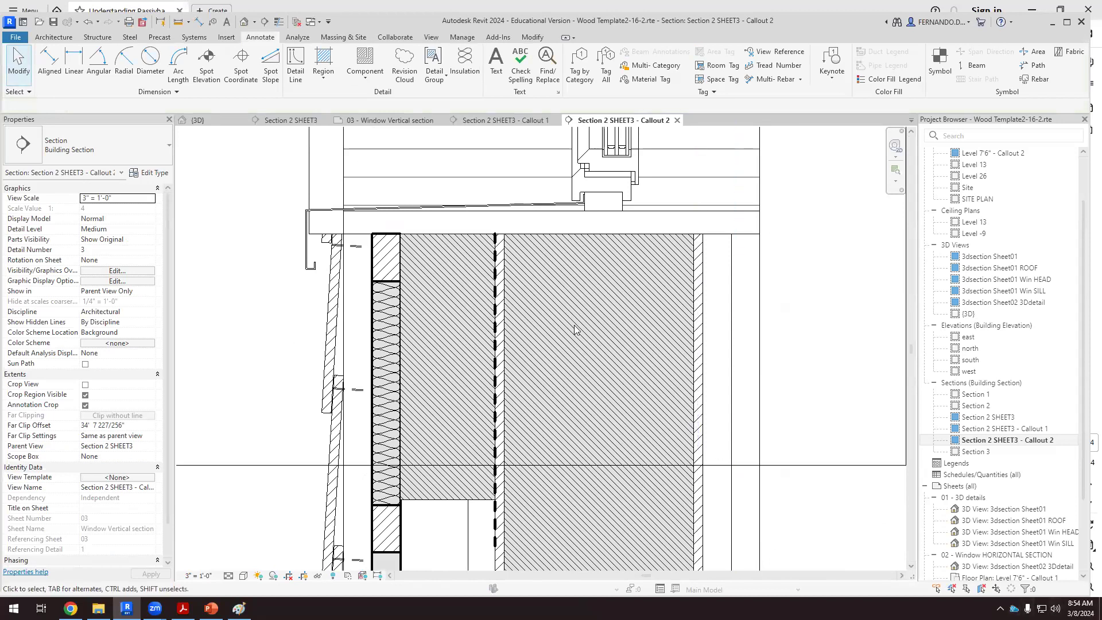
scroll(575, 330, down, 1)
scroll(508, 328, up, 3)
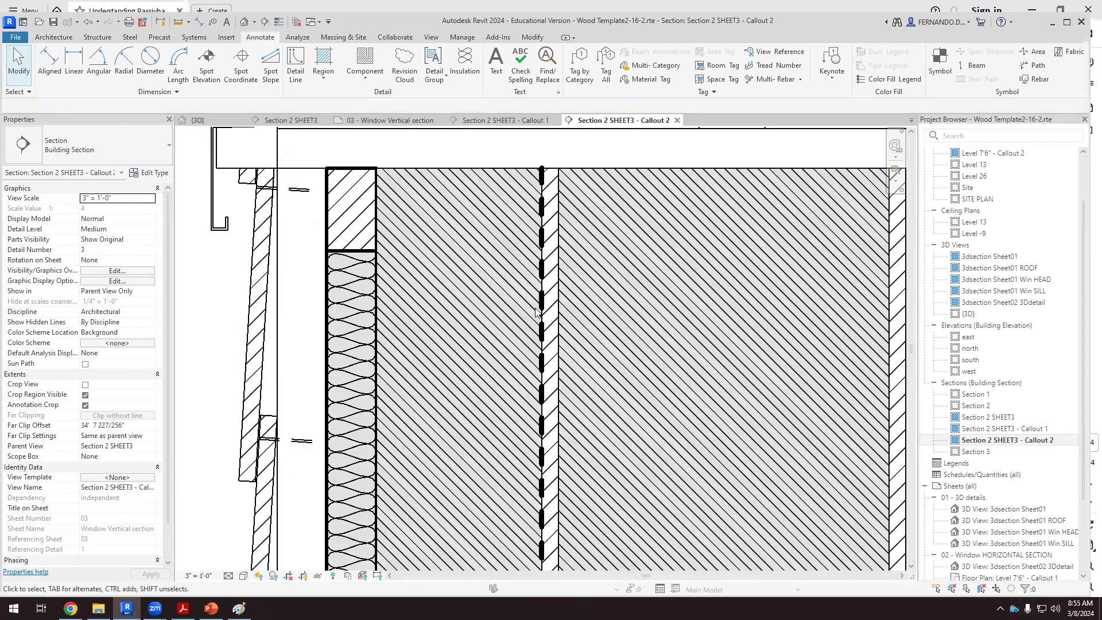
scroll(533, 161, up, 1)
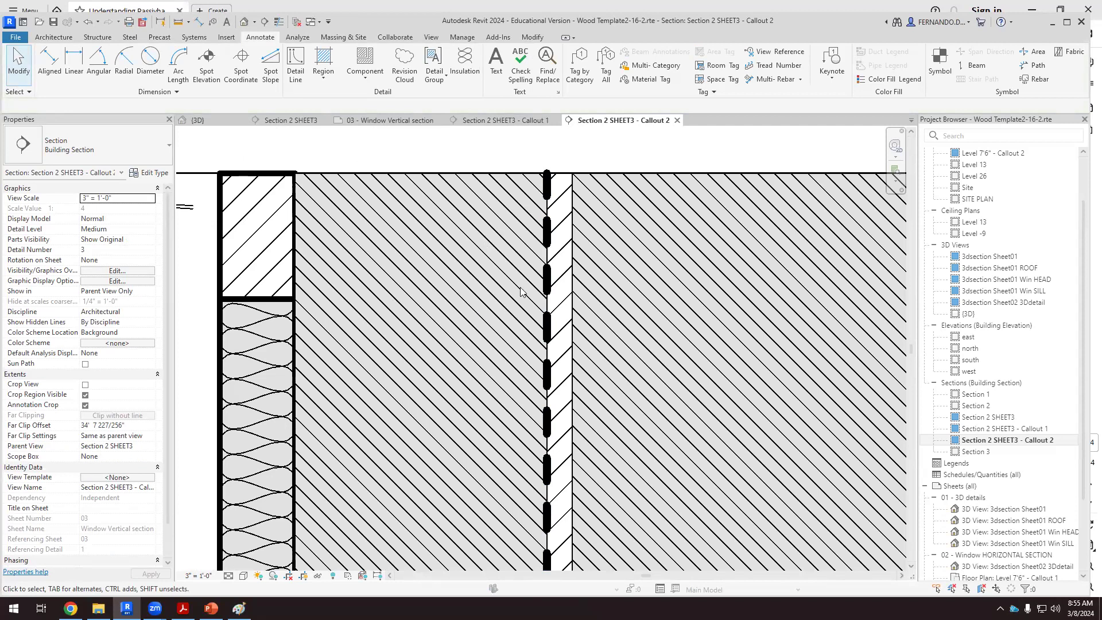
click(548, 235)
click(593, 154)
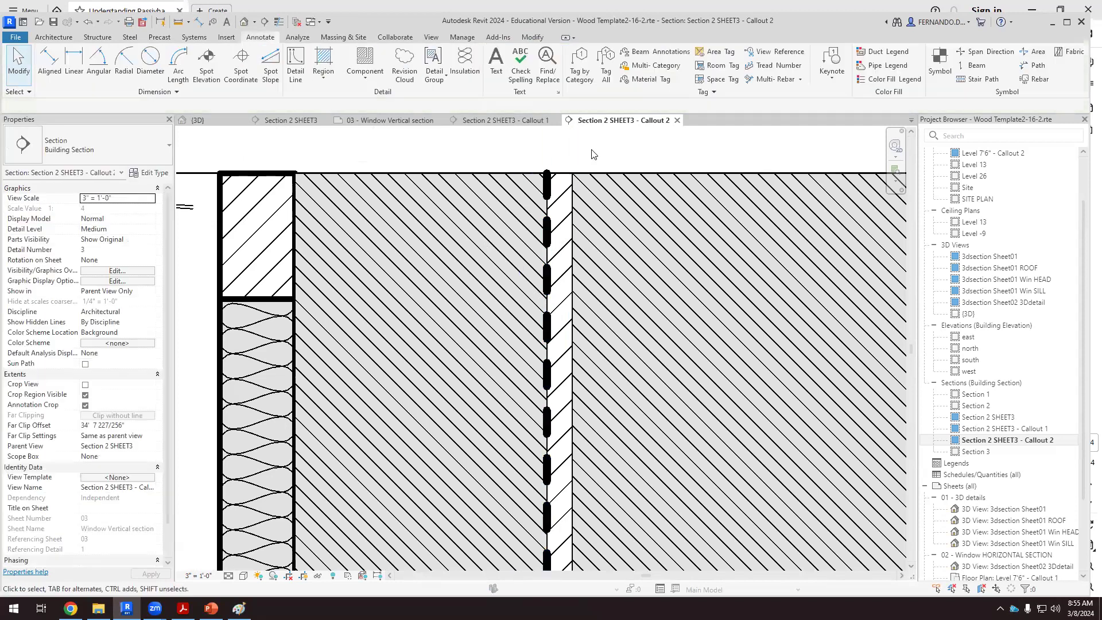
click(546, 186)
right_click(546, 187)
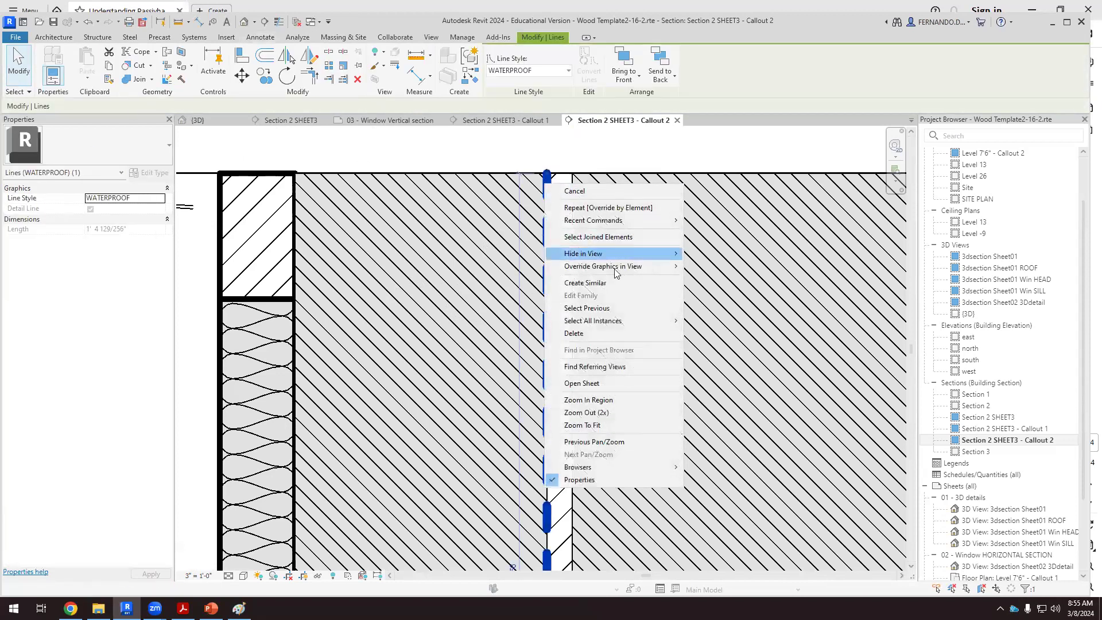
mouse_move(662, 265)
click(727, 267)
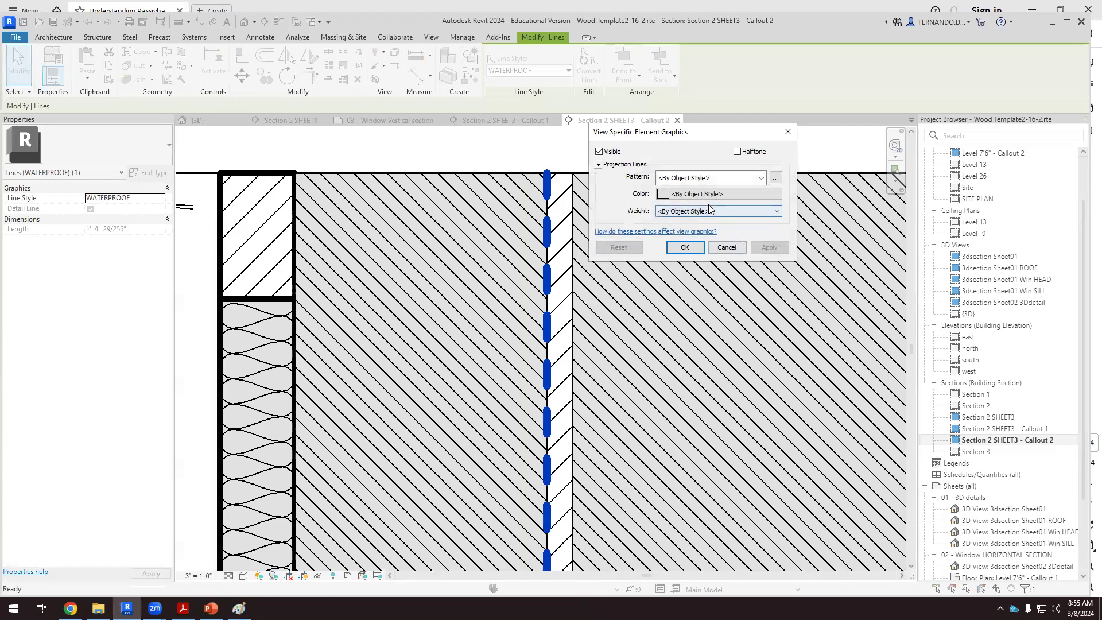
click(778, 211)
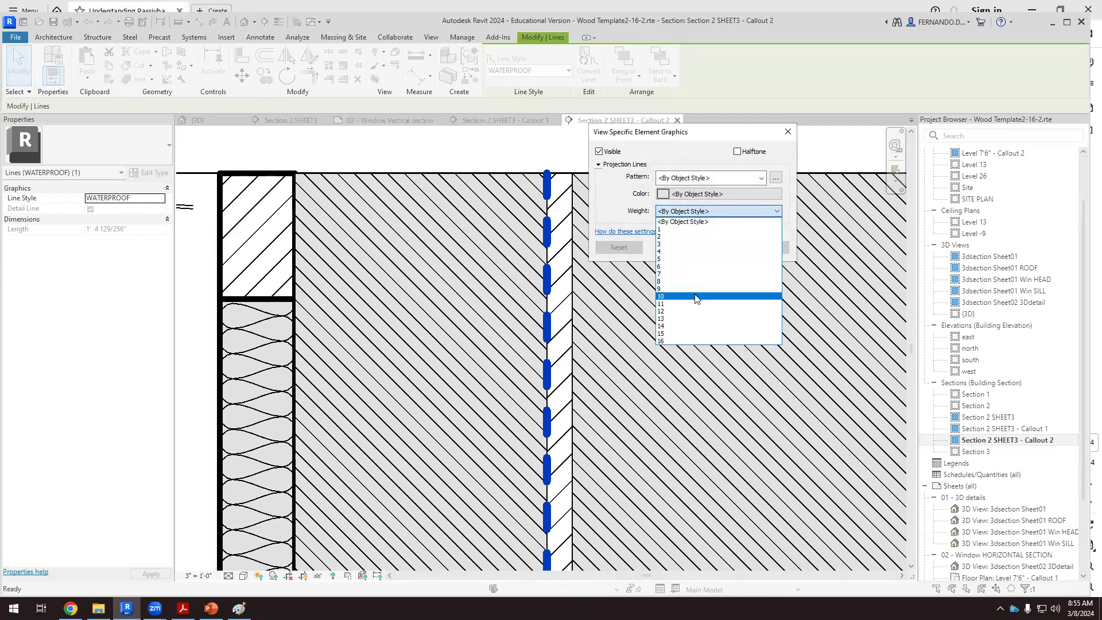
click(696, 296)
click(761, 247)
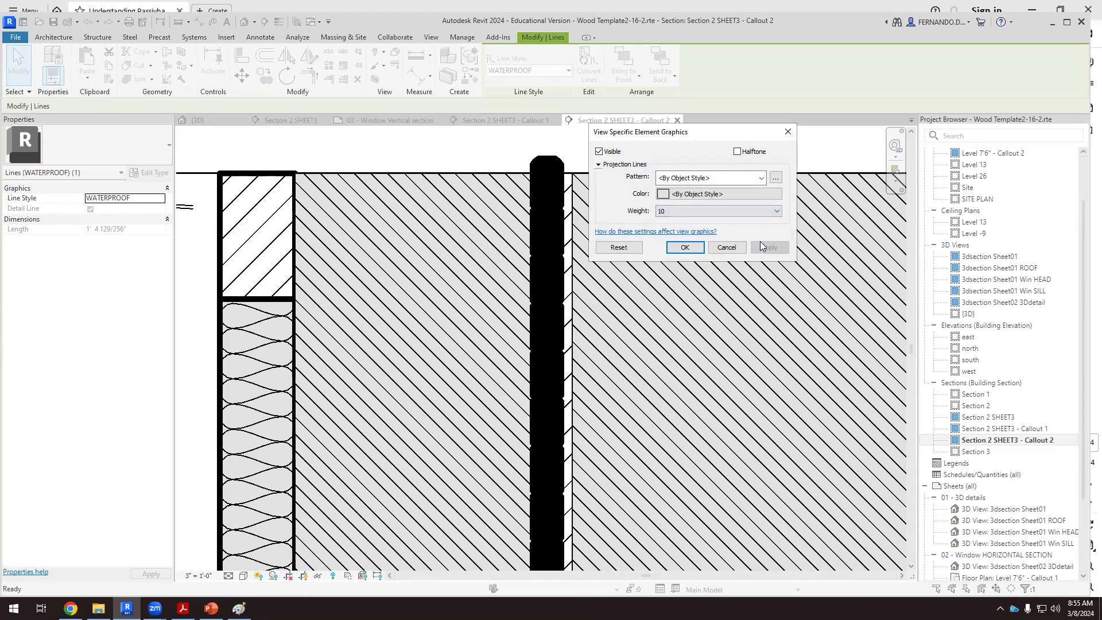
Return the WATERPROOF line's projection weight override to <By Object Style>
click(746, 211)
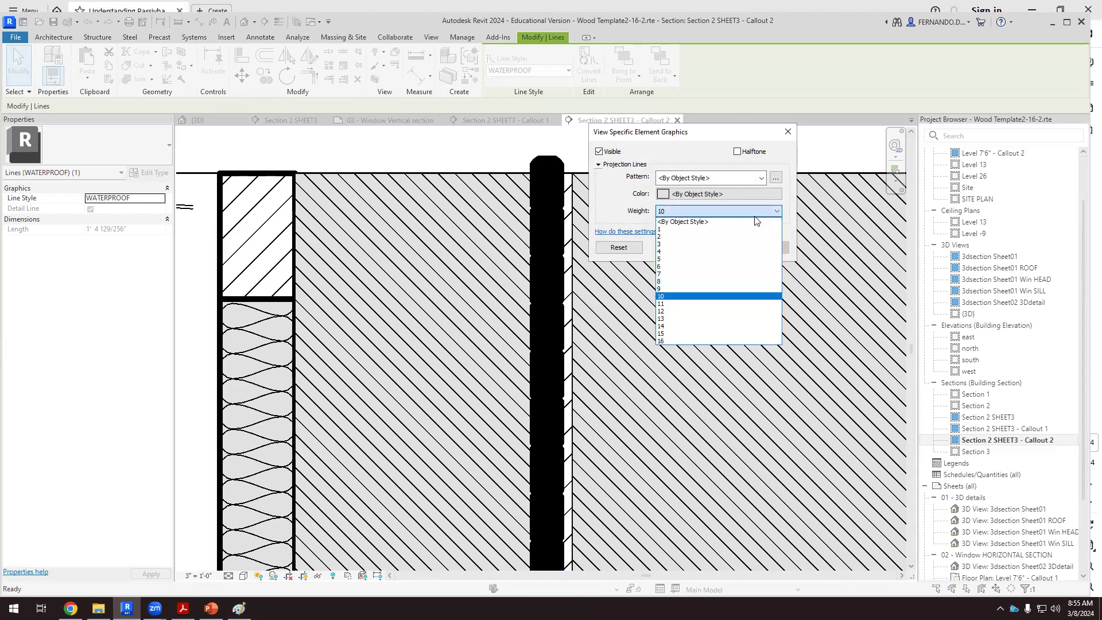
click(717, 223)
click(769, 248)
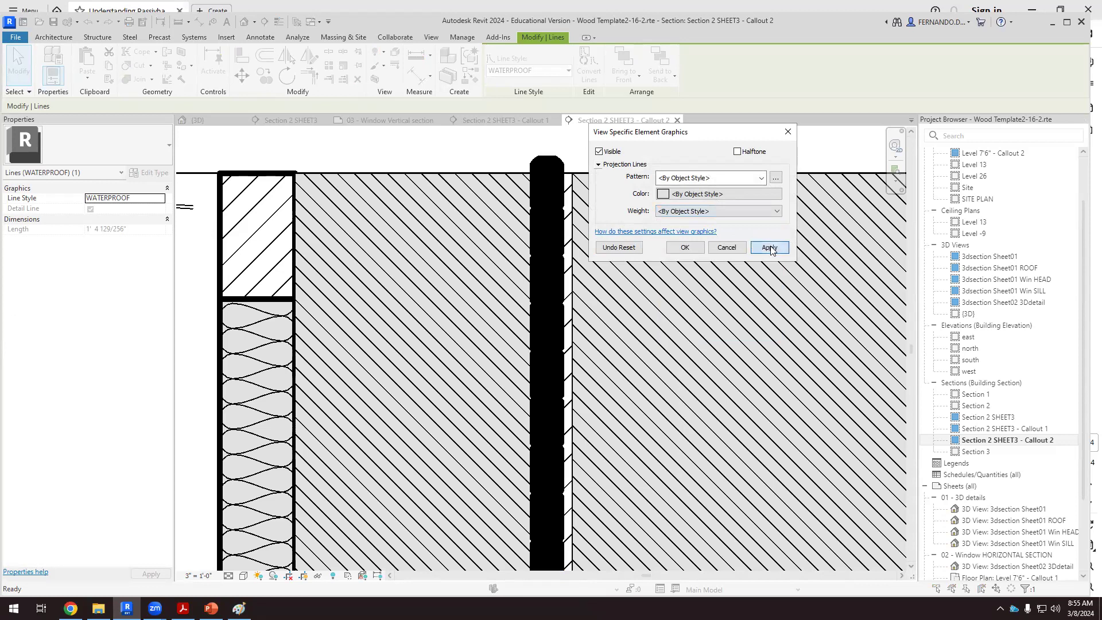
click(692, 247)
key(Escape)
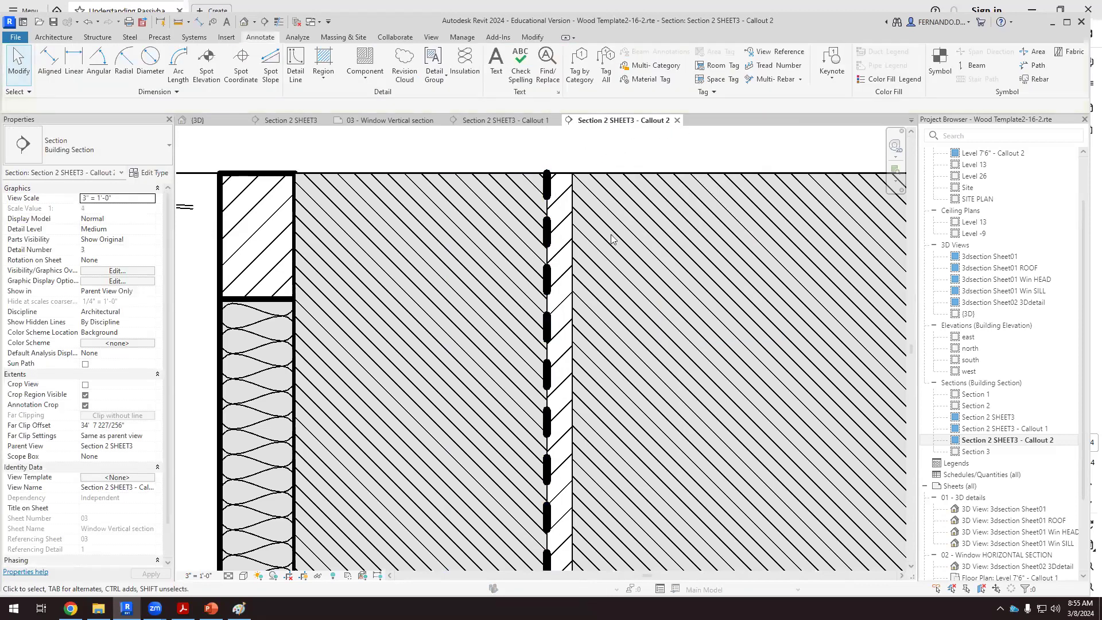
scroll(614, 246, down, 2)
scroll(617, 256, down, 2)
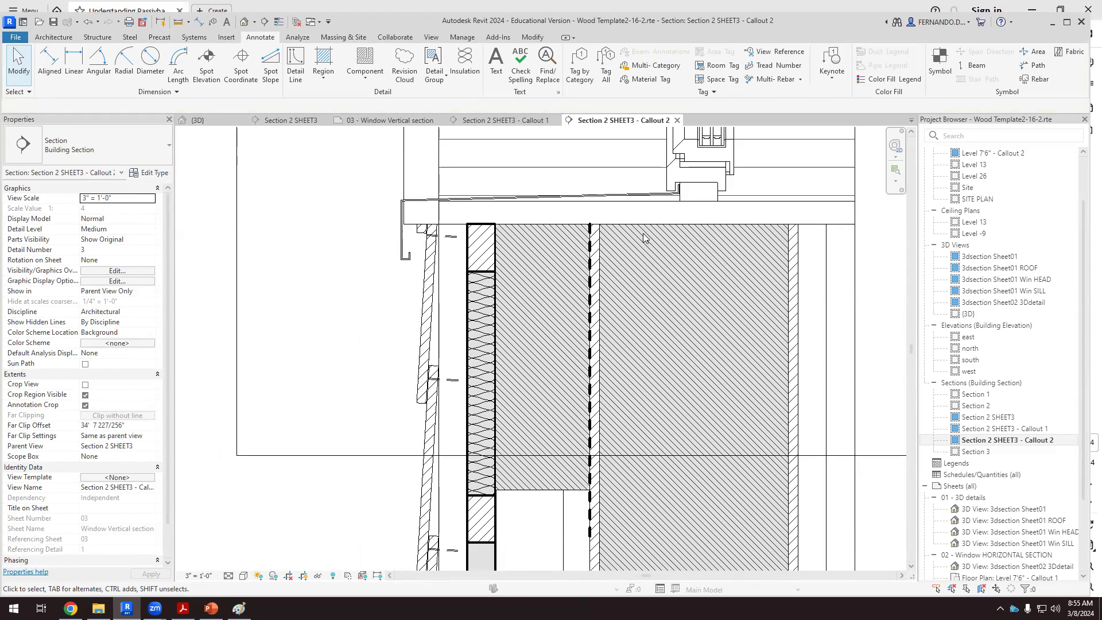
scroll(455, 335, up, 3)
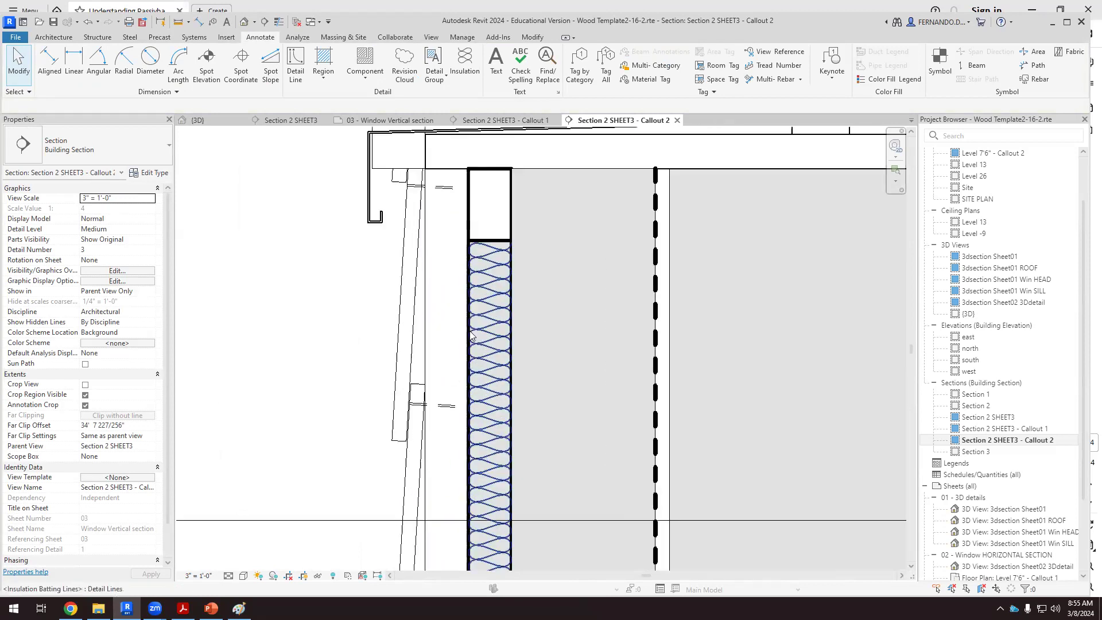
click(466, 332)
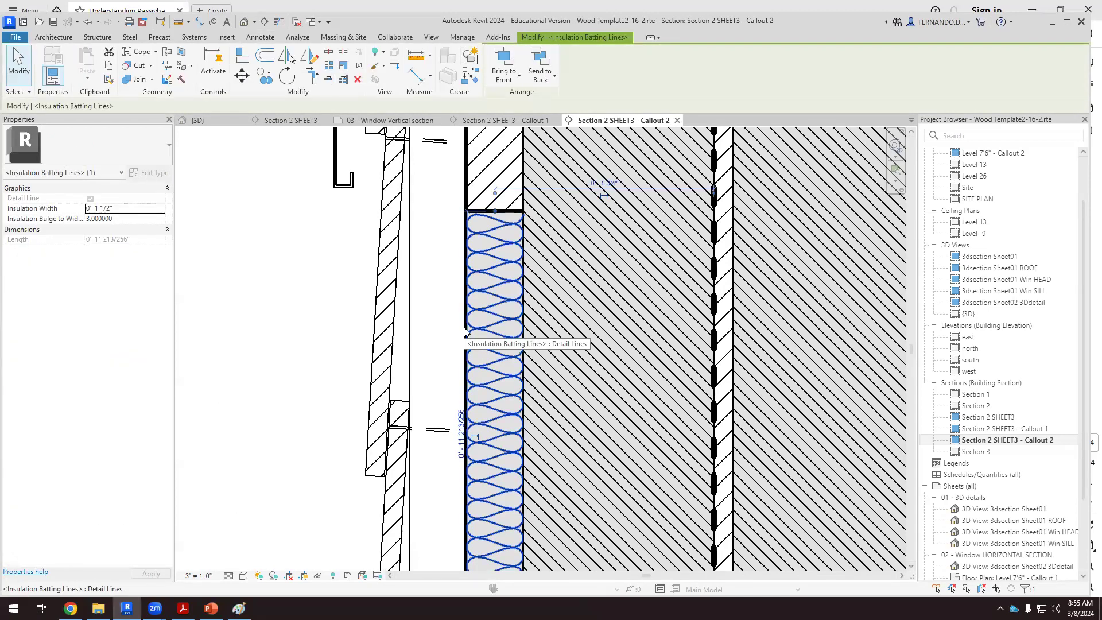
right_click(466, 332)
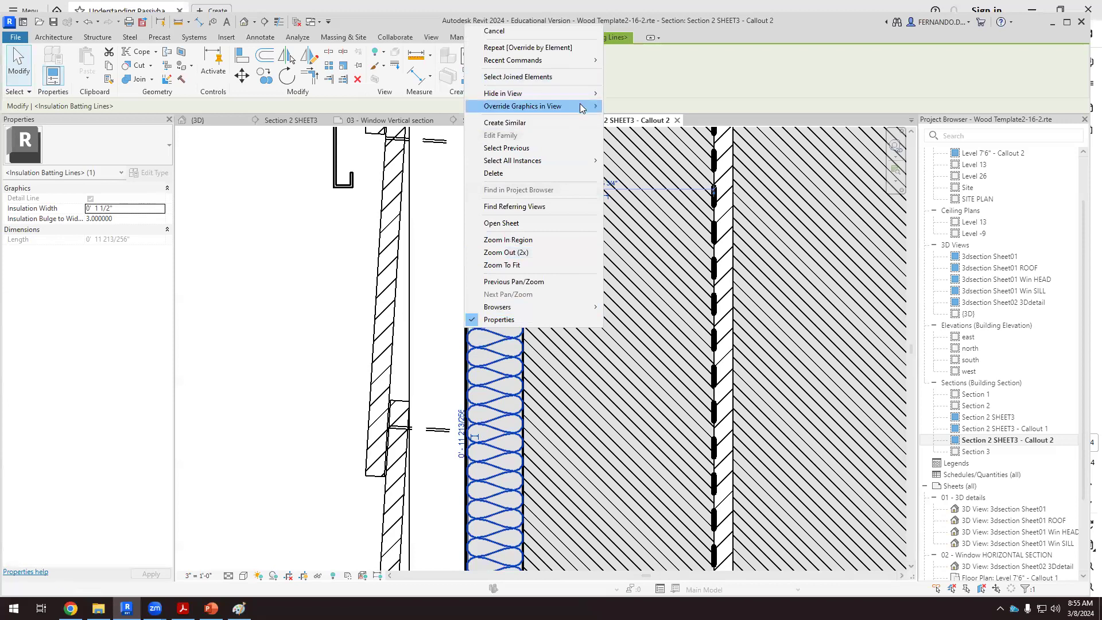
mouse_move(591, 107)
click(641, 106)
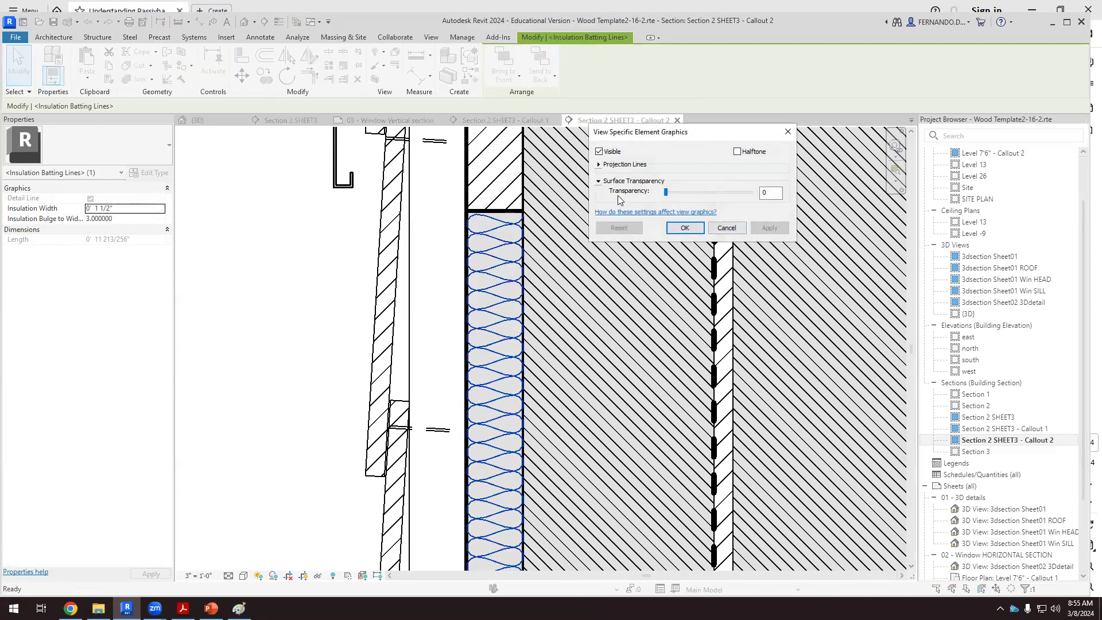
click(685, 227)
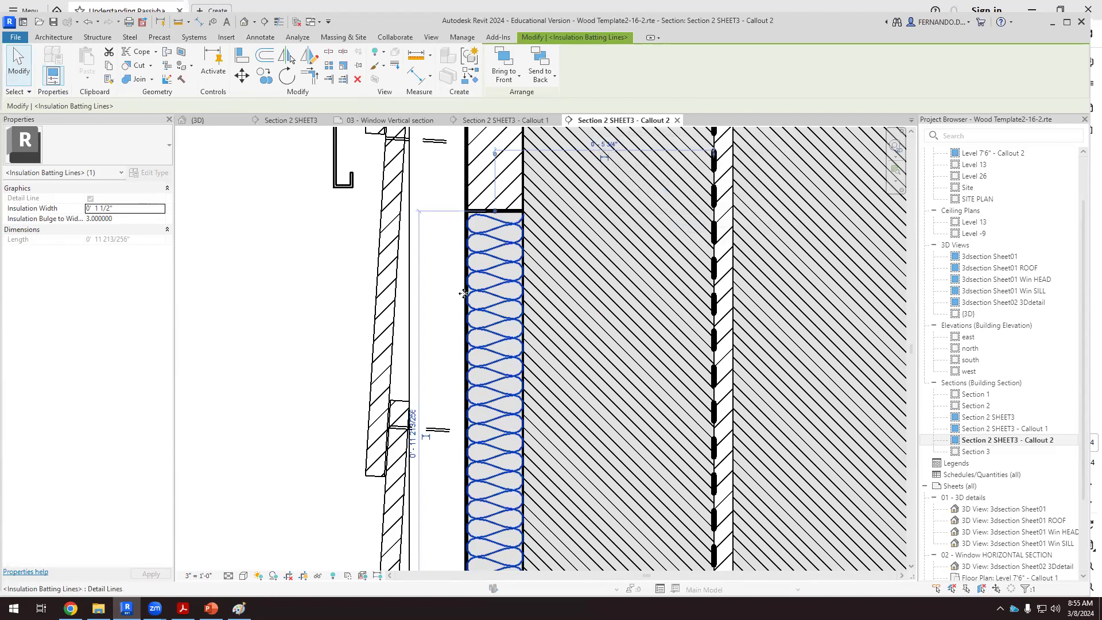
scroll(434, 277, up, 3)
click(390, 288)
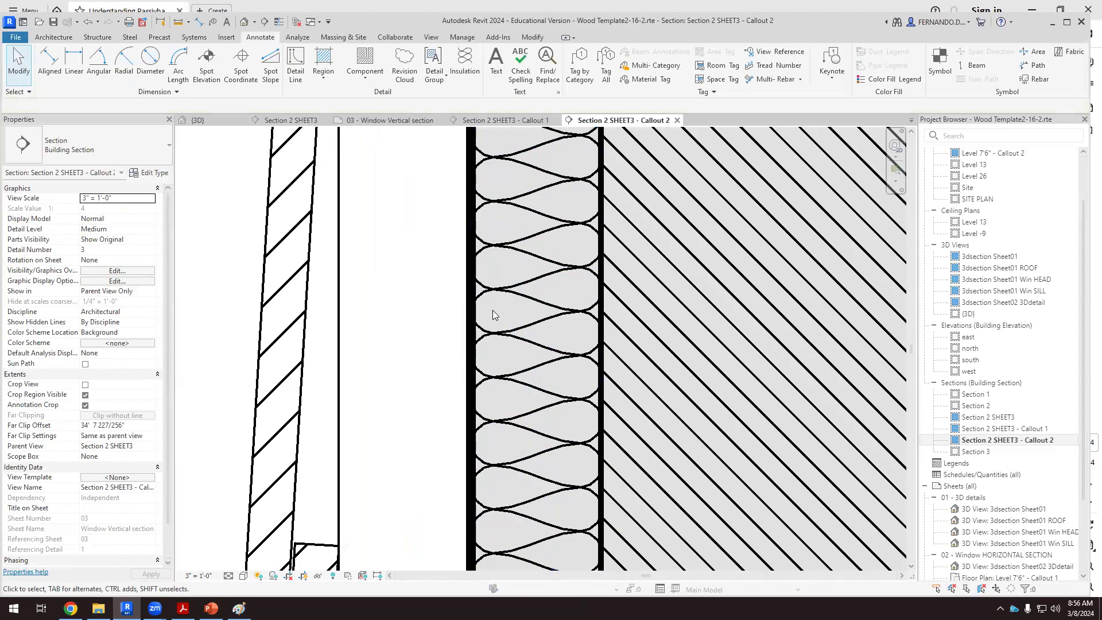
Select the elements along the batt insulation's exterior edge and filter to Walls only, excluding insulation batting lines and structural columns
scroll(493, 310, up, 5)
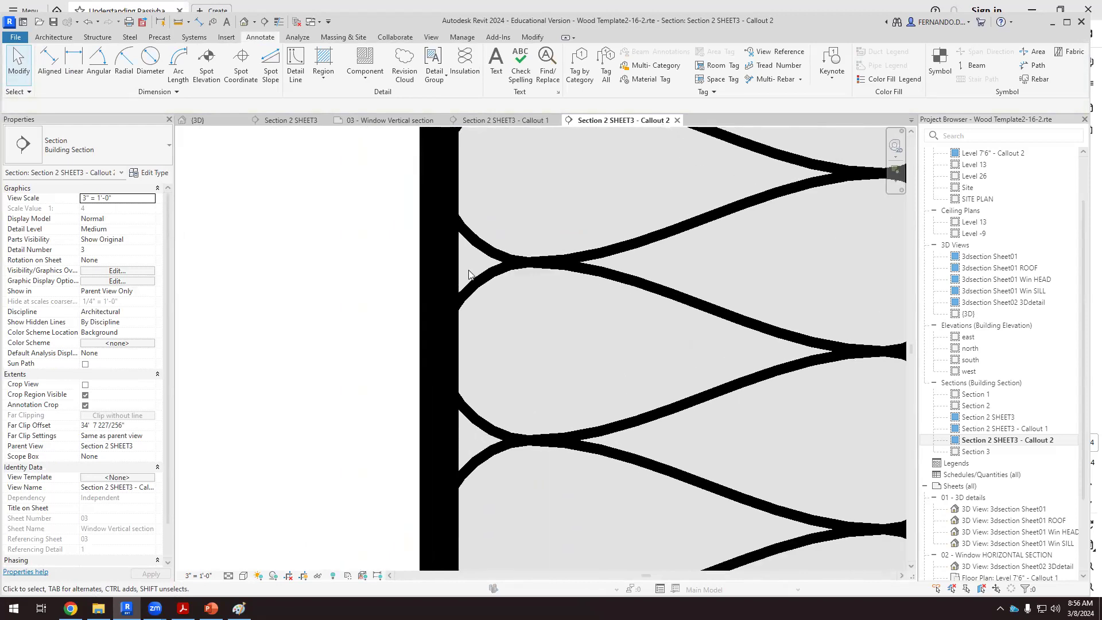
drag(472, 253, 403, 277)
scroll(396, 296, down, 6)
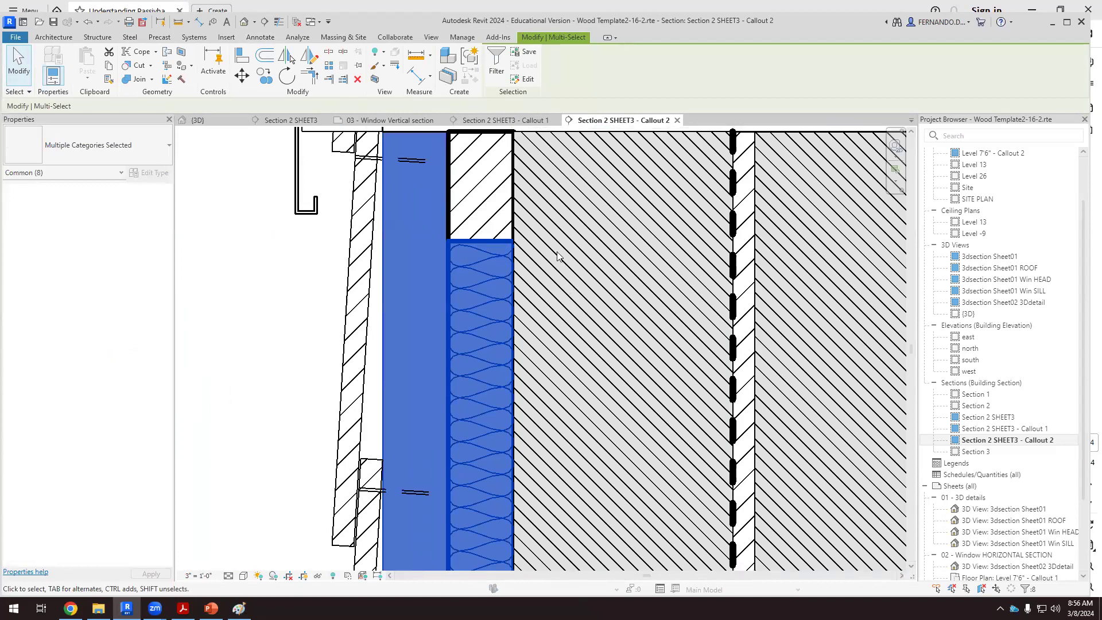
click(499, 72)
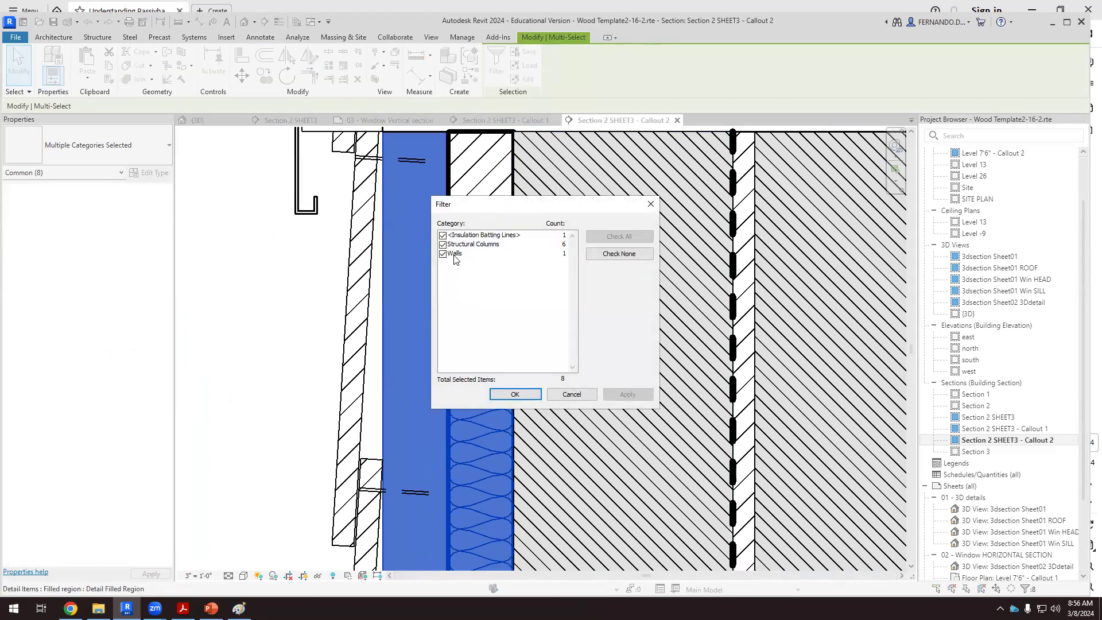
click(442, 235)
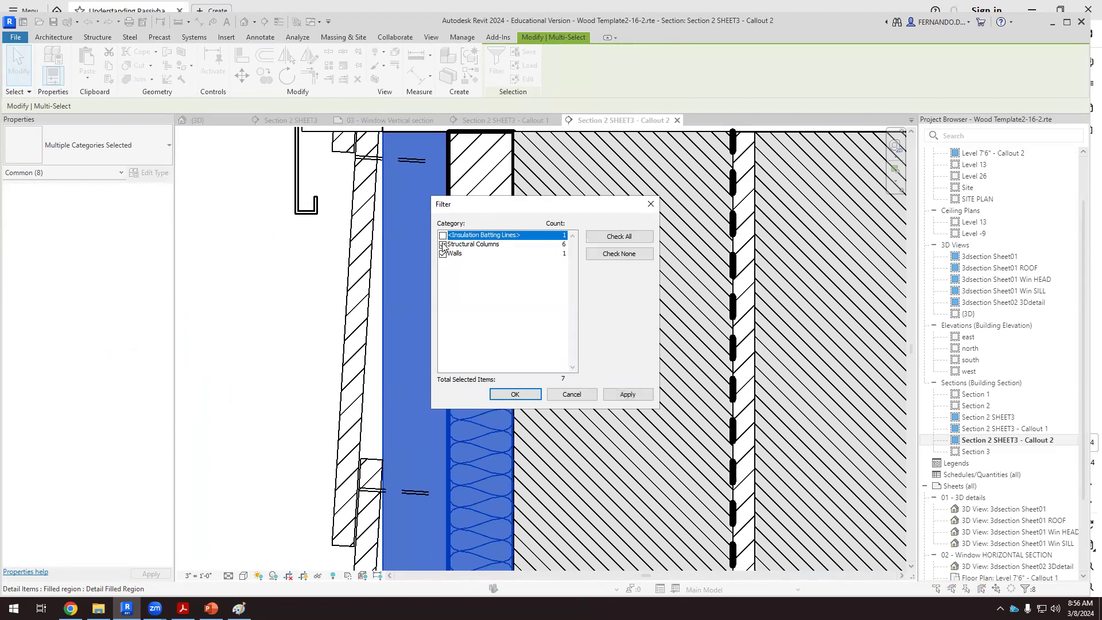
click(443, 245)
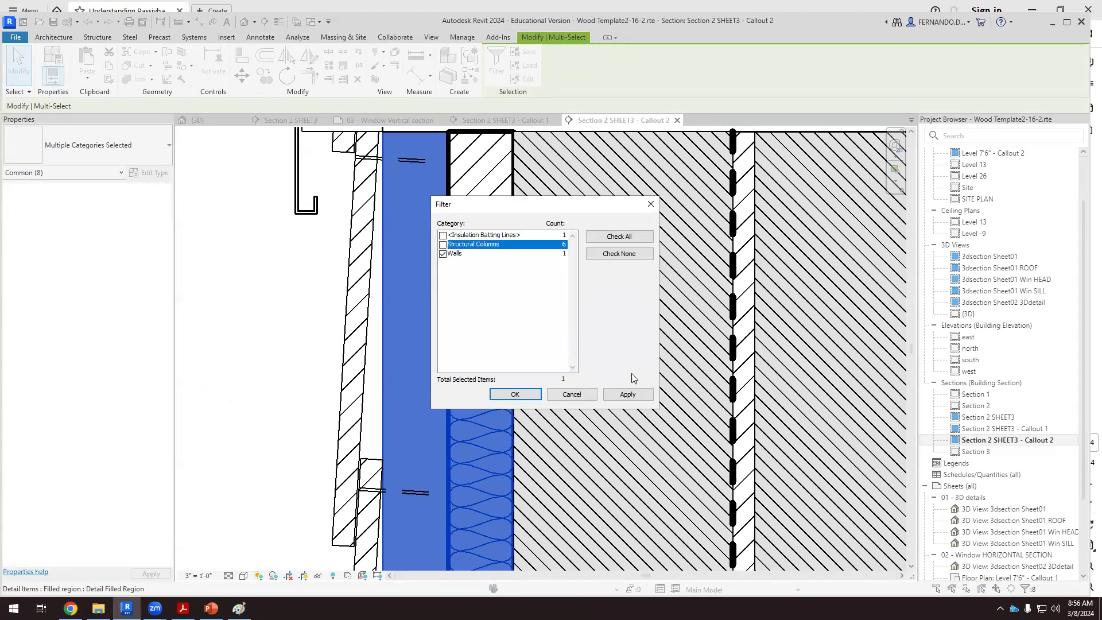
click(637, 394)
click(492, 396)
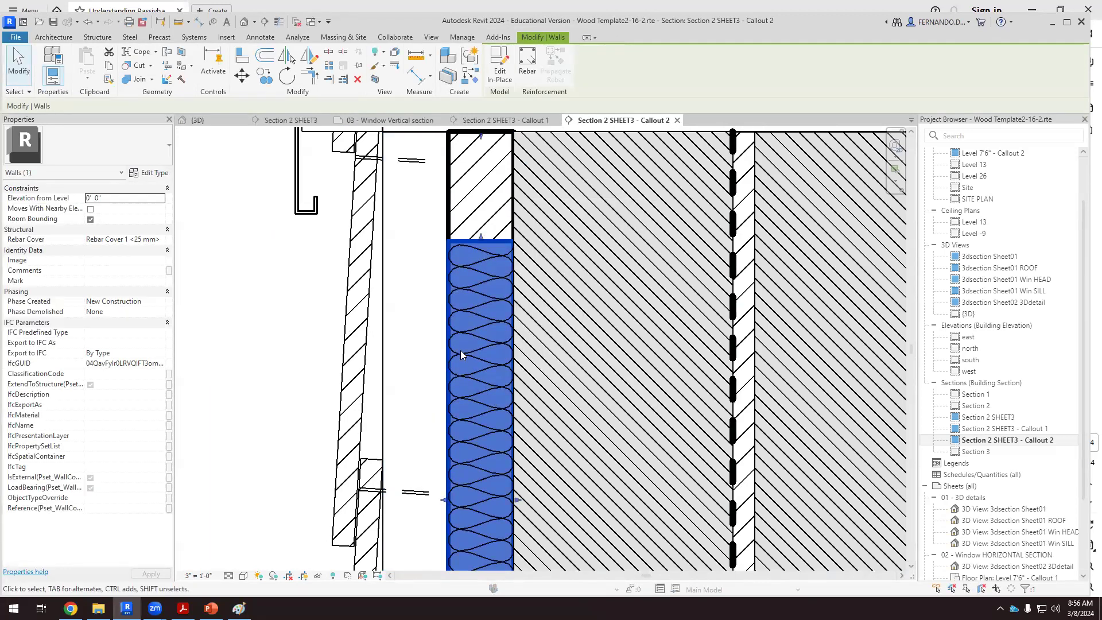
Set the cut line weight of the wall behind the batt insulation to 1 with a by-element view override
right_click(448, 308)
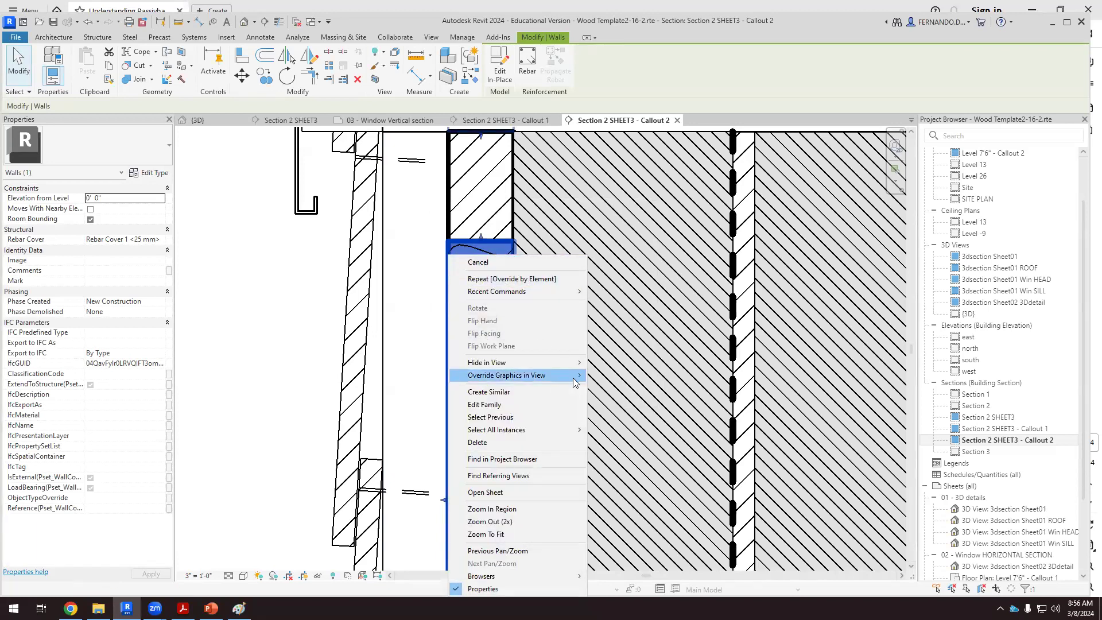
mouse_move(560, 376)
click(618, 378)
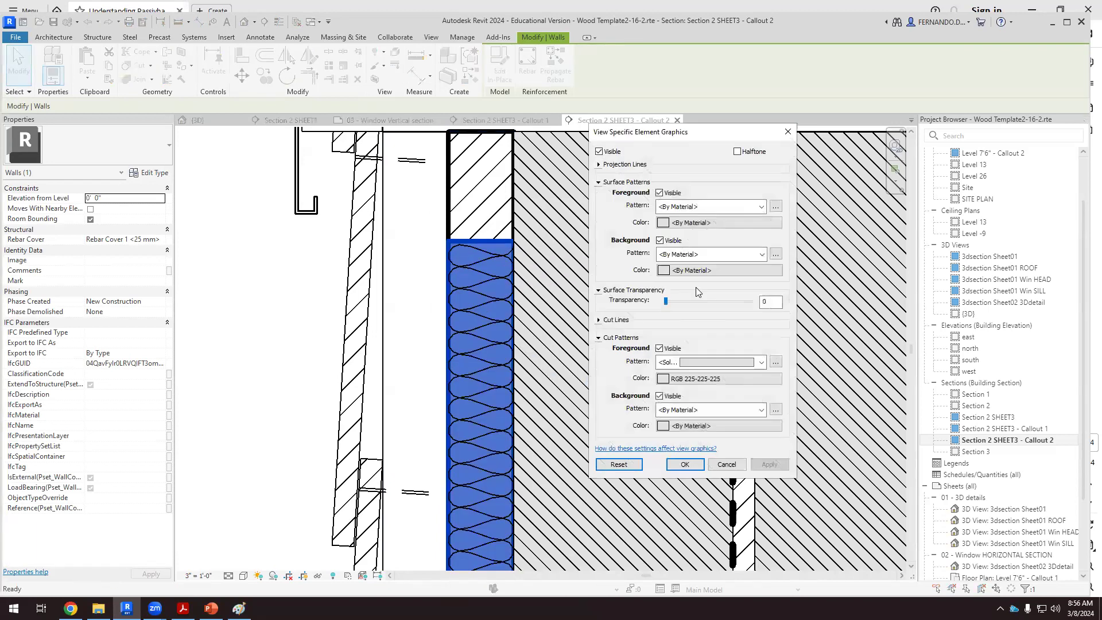
click(598, 320)
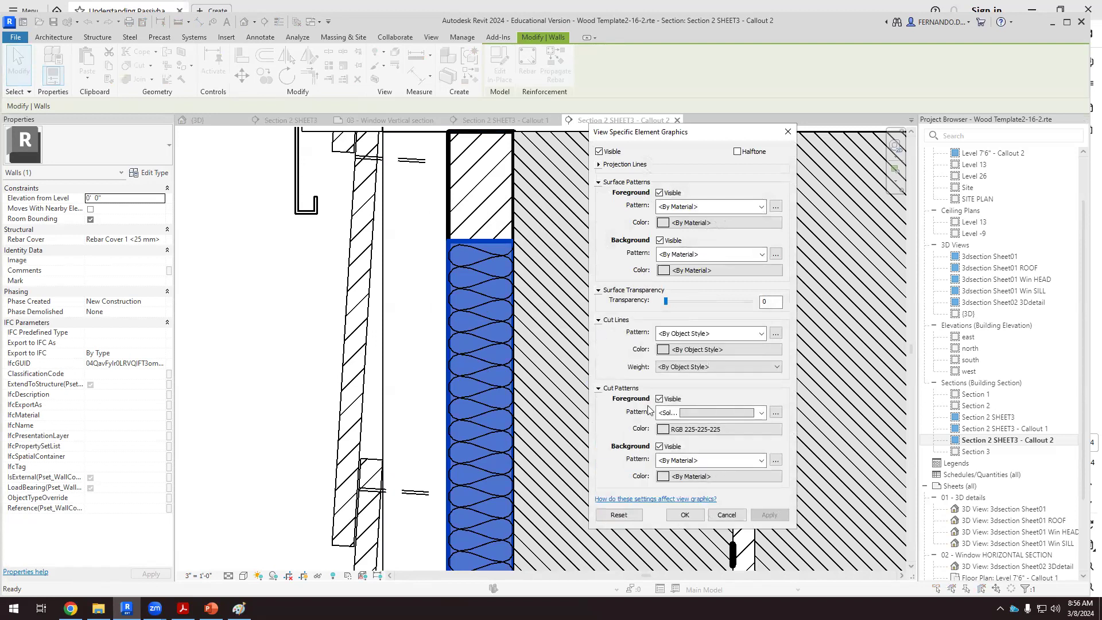
click(777, 366)
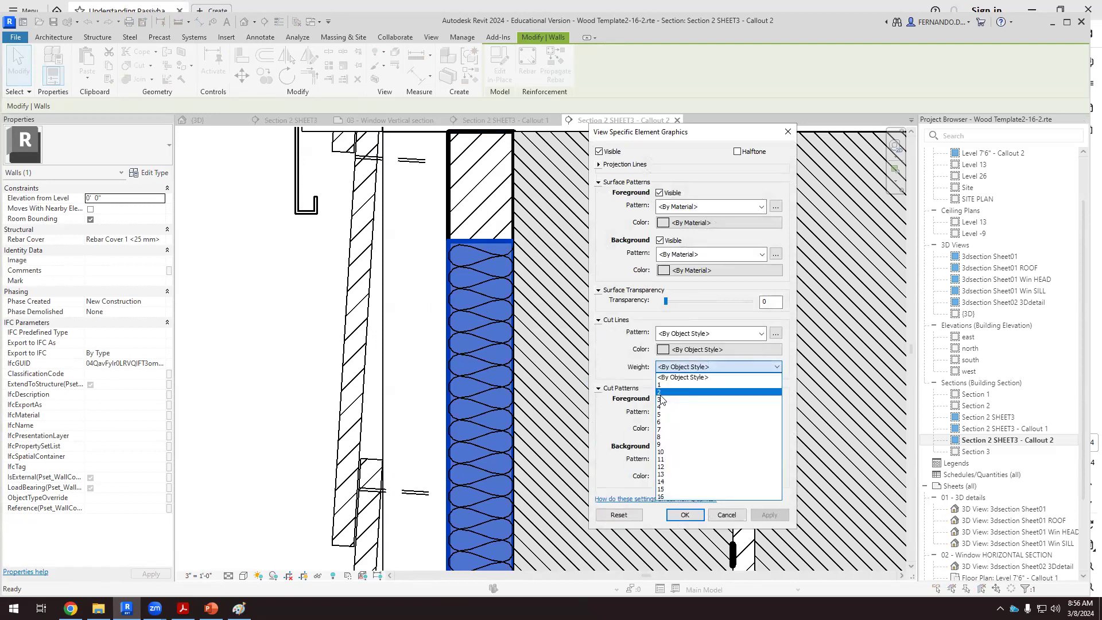
click(718, 388)
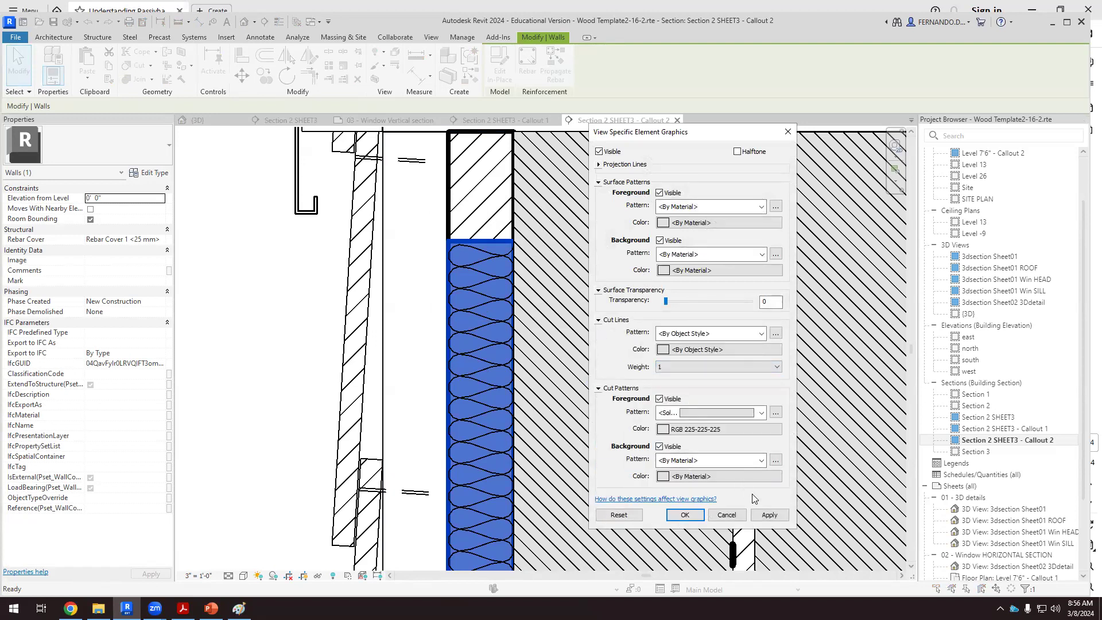
click(769, 515)
click(685, 515)
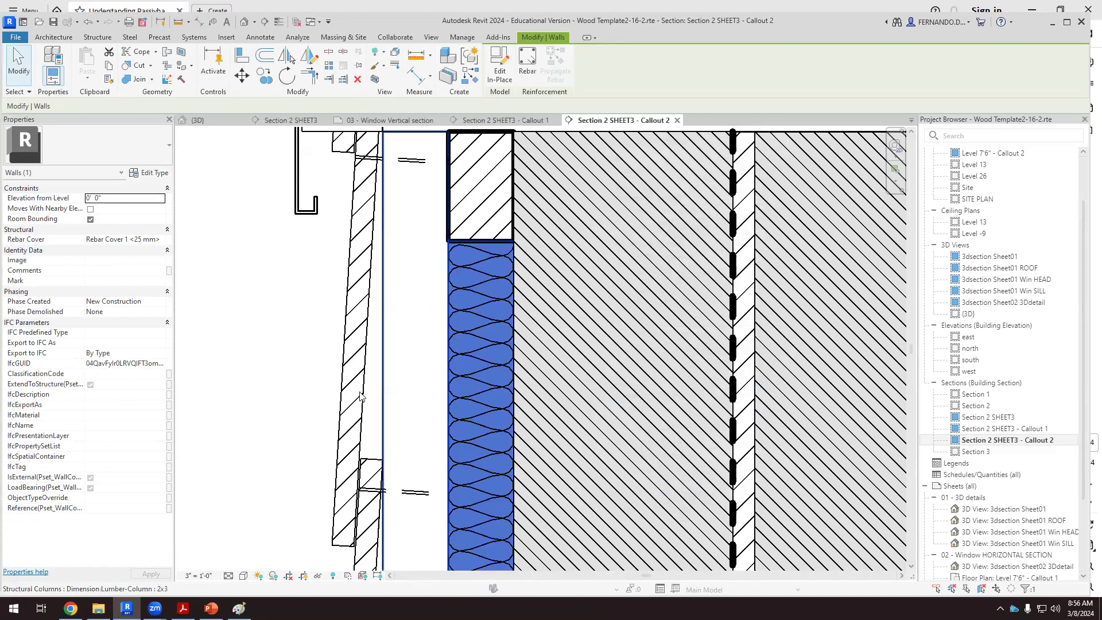
Inspect the cut line weights of the insulated wall and the grouped timber member above the batt insulation
click(221, 301)
scroll(481, 393, down, 3)
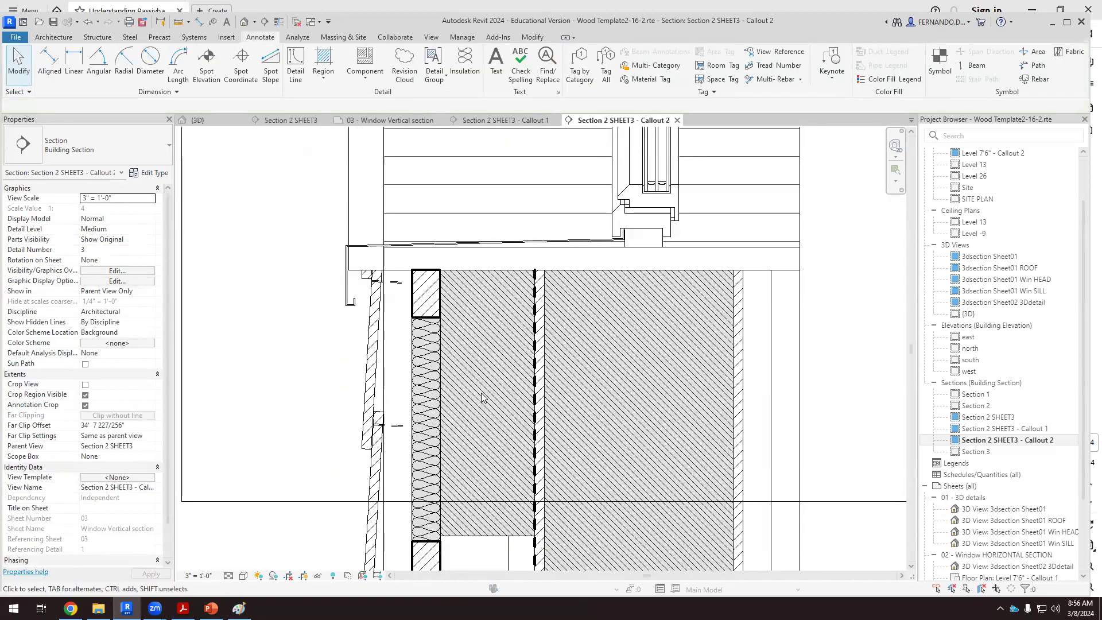
scroll(474, 431, down, 2)
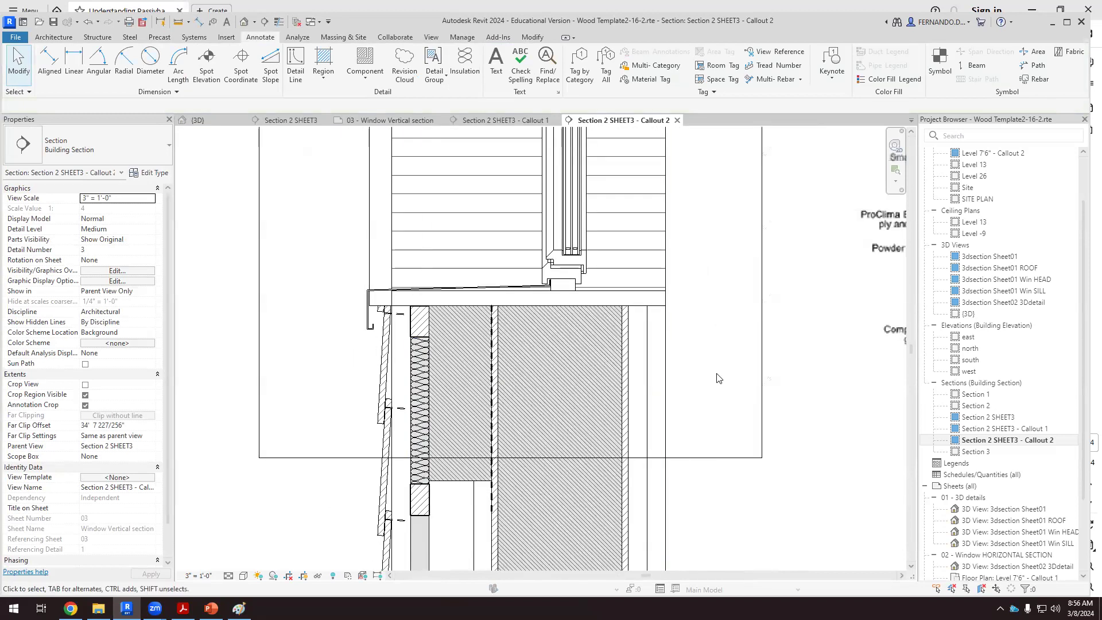
scroll(717, 378, down, 2)
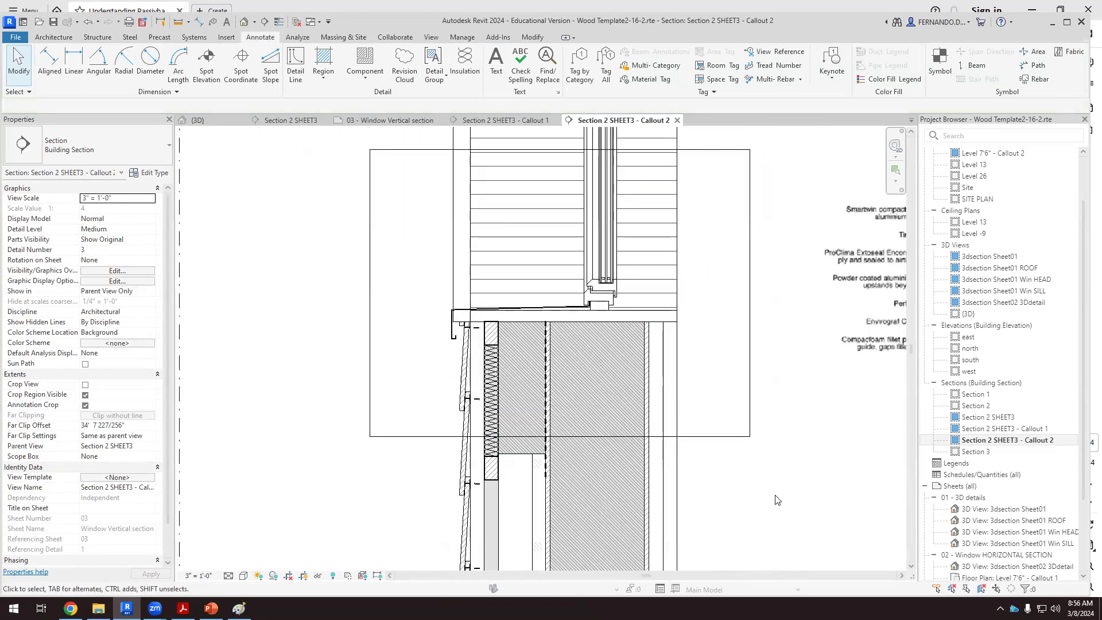
scroll(480, 322, up, 5)
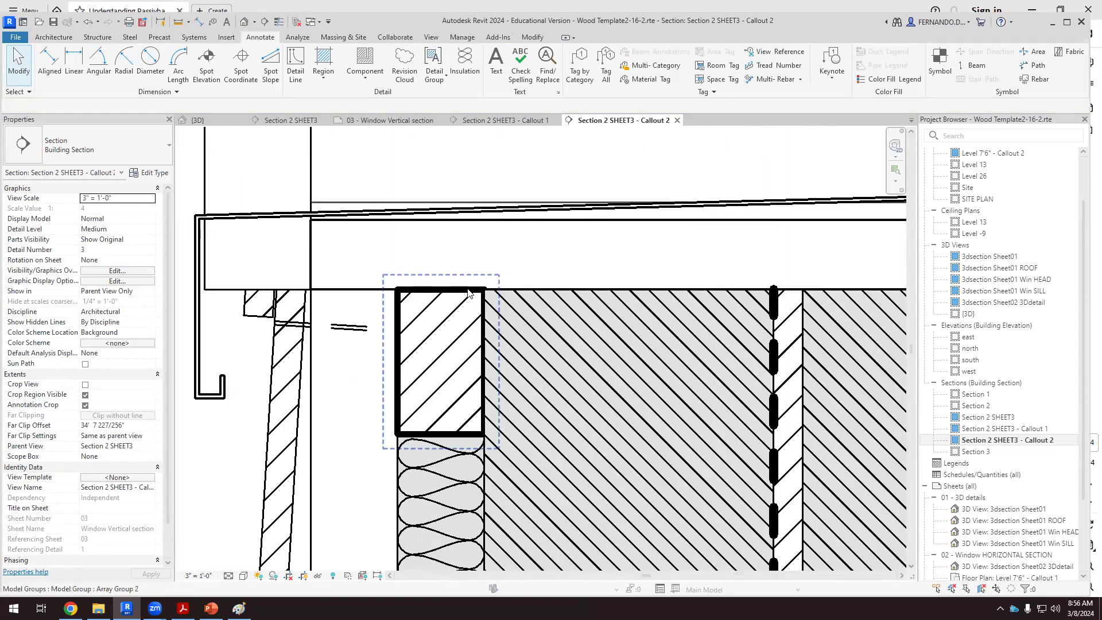
click(468, 294)
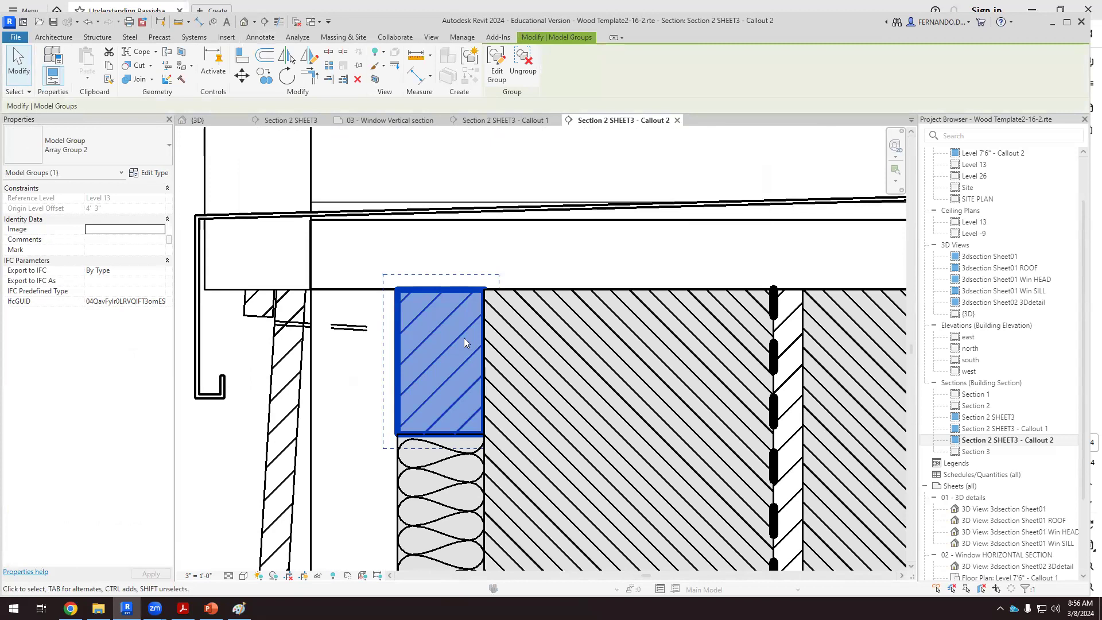
scroll(462, 337, down, 3)
click(280, 398)
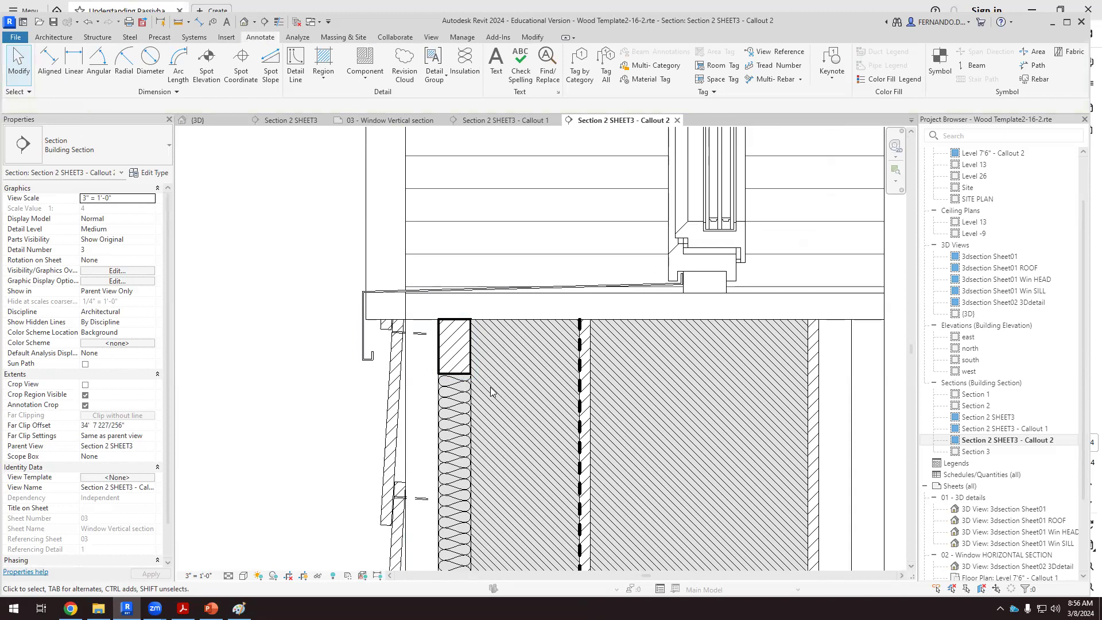
scroll(388, 345, down, 3)
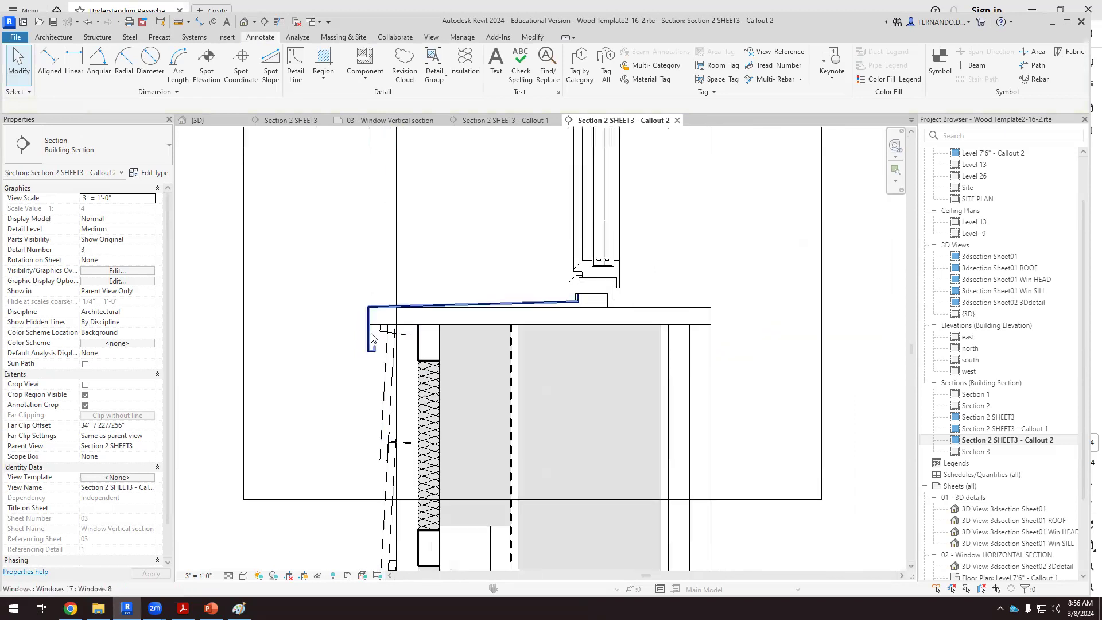
scroll(388, 345, up, 3)
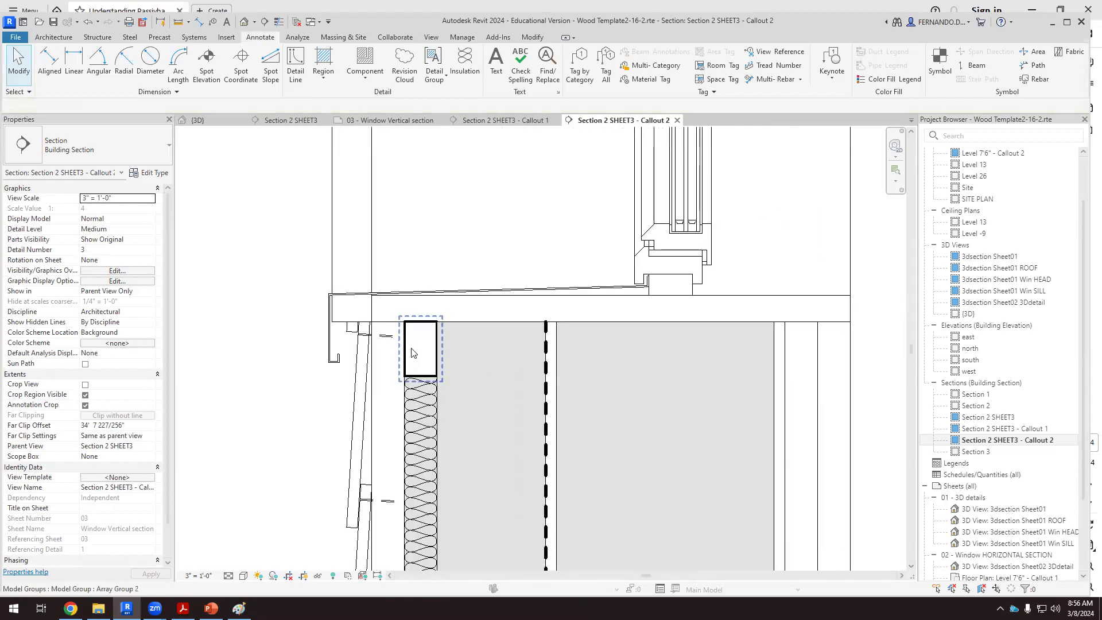
click(408, 346)
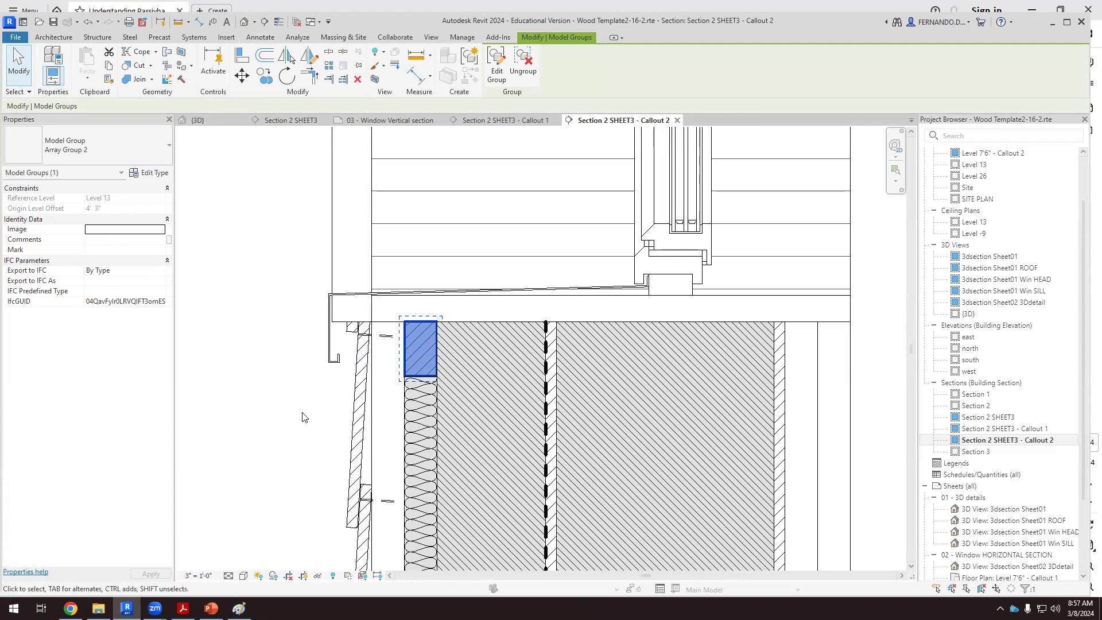
scroll(357, 373, down, 1)
click(302, 376)
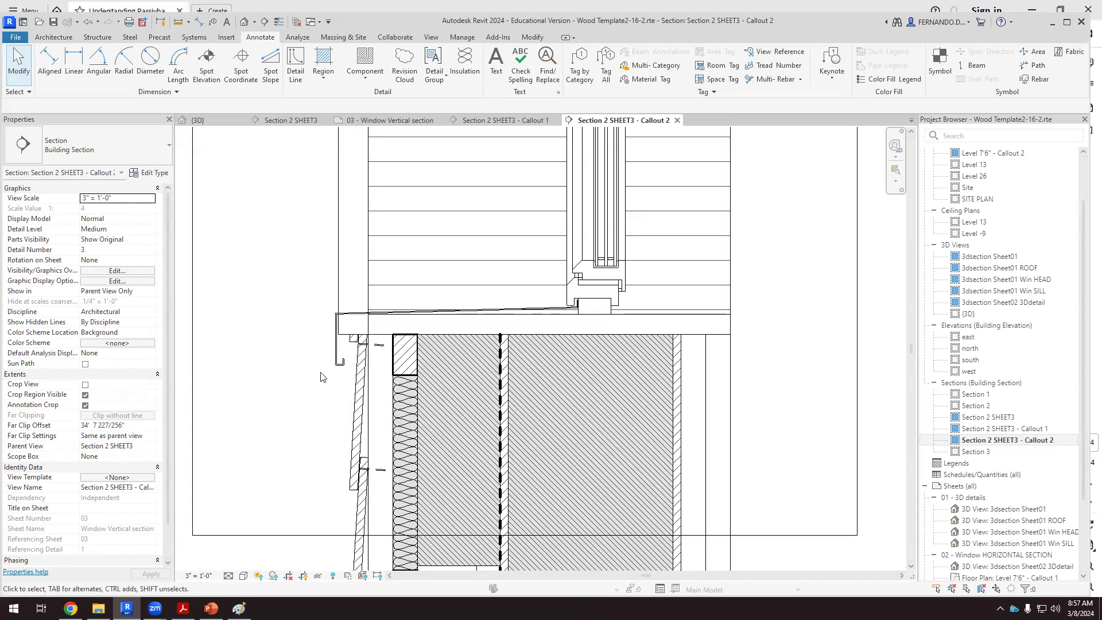
Compare the cill callout with its reference image and the window cill detail in the Acrobat PDF, then return to Revit
scroll(376, 350, down, 3)
scroll(623, 540, down, 1)
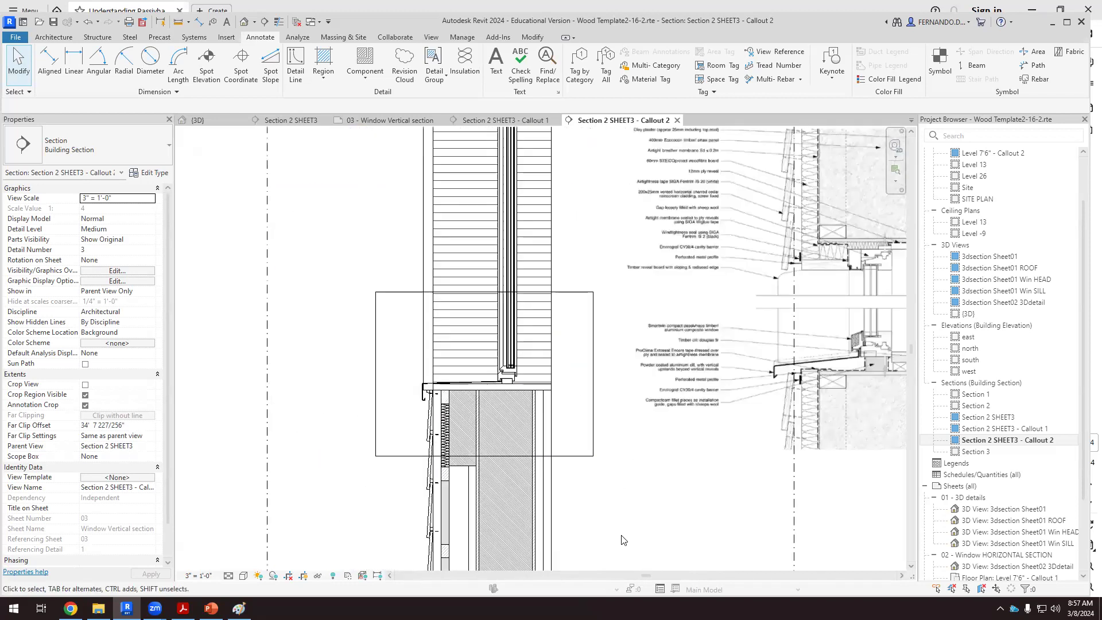
scroll(492, 406, up, 4)
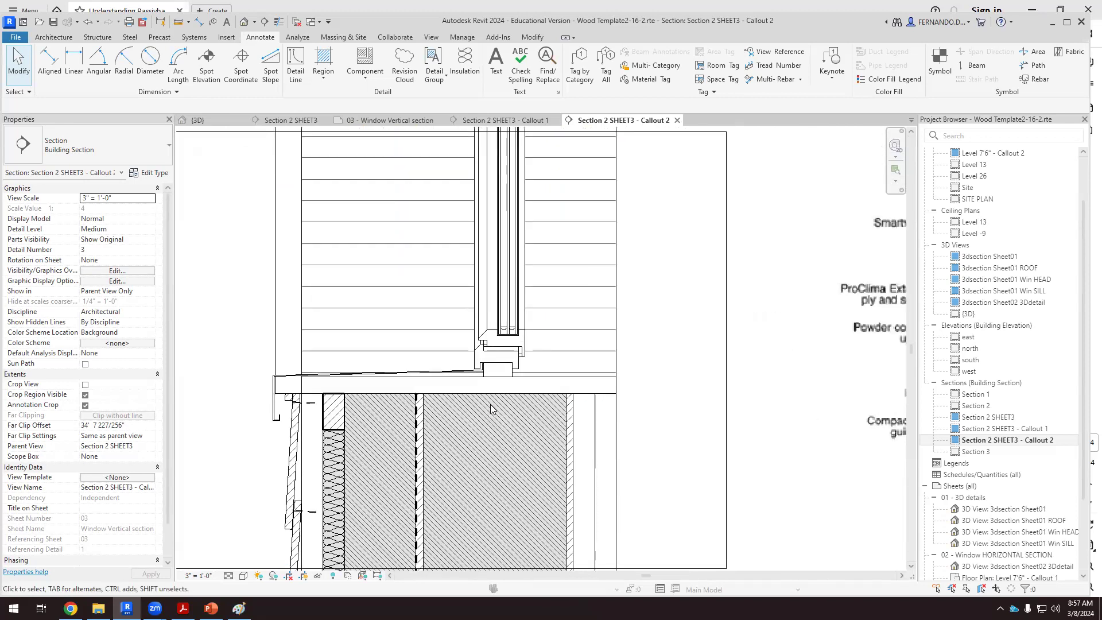
scroll(493, 409, down, 2)
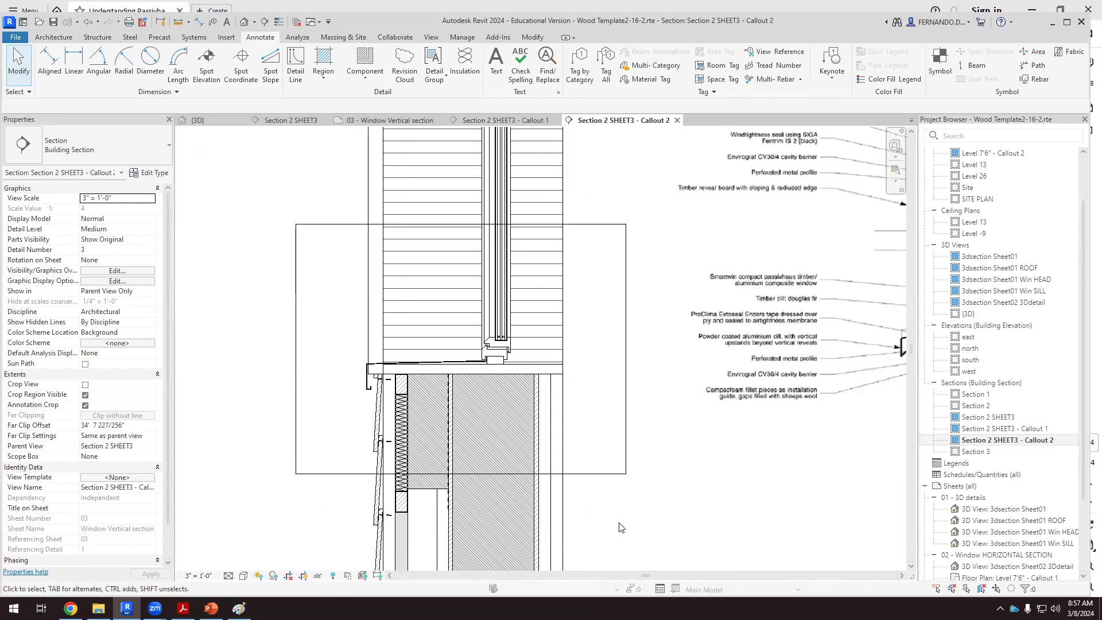
scroll(442, 419, up, 3)
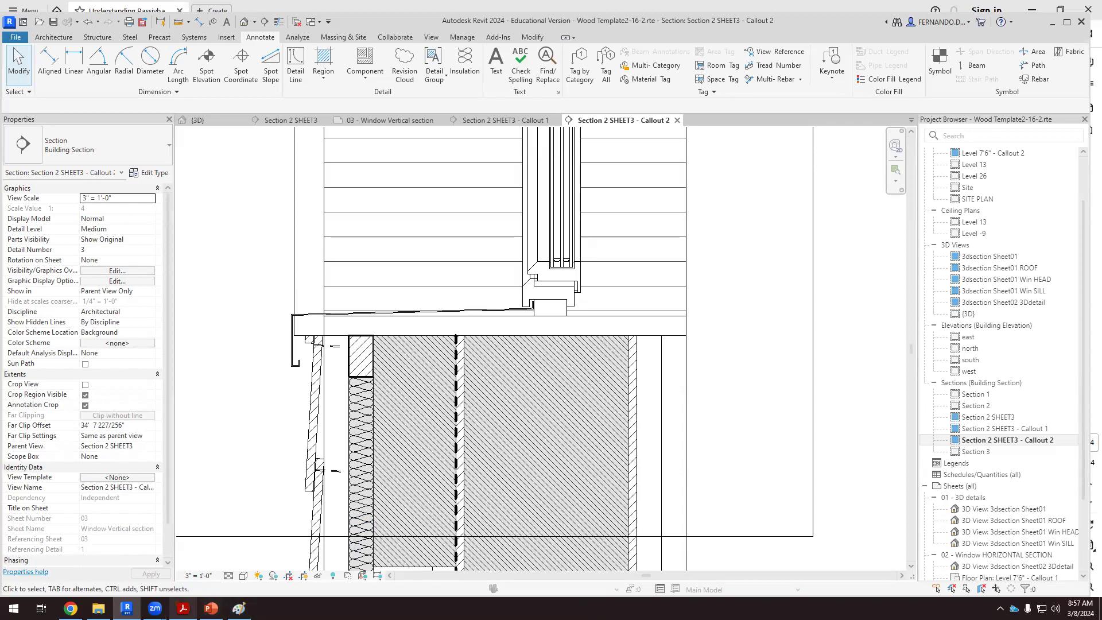
click(183, 608)
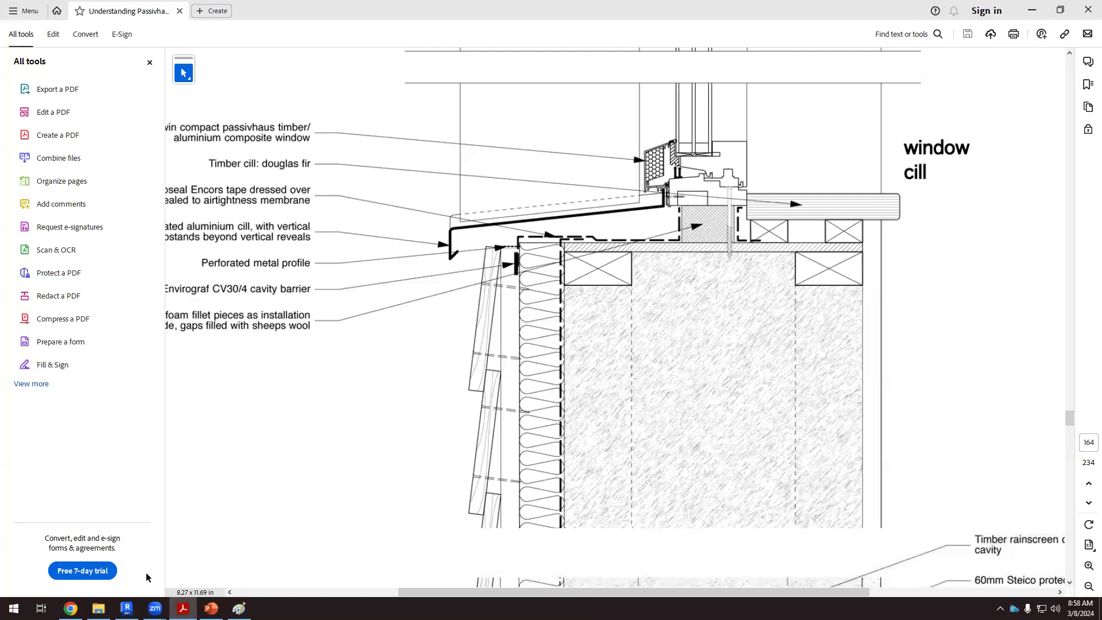
click(127, 609)
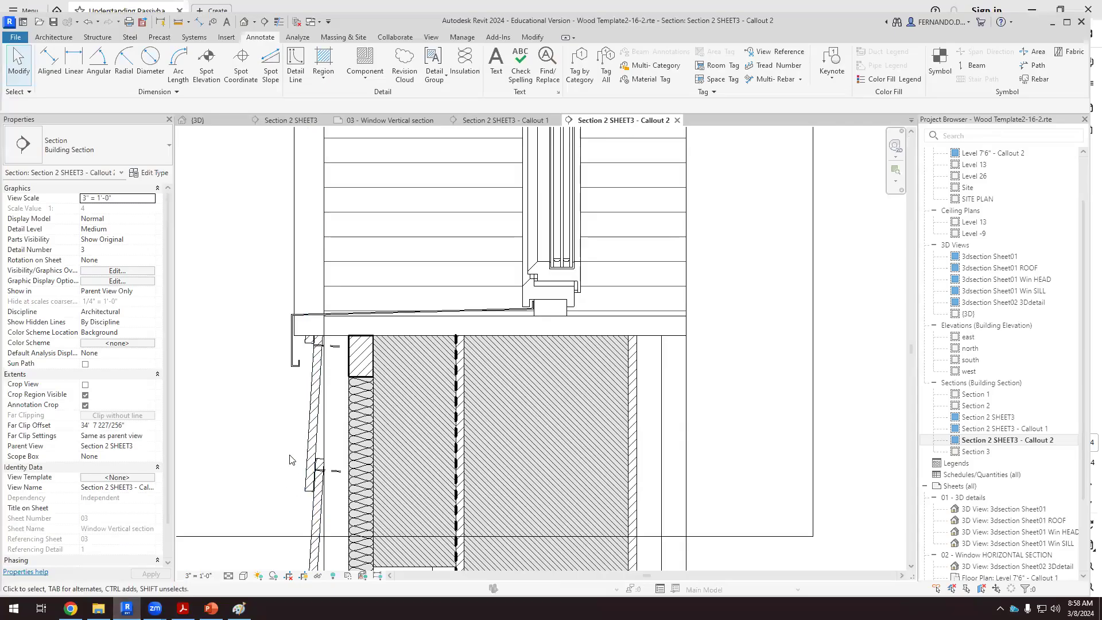
Draw chained WATERPROOF detail lines down the outer side of the block under the window frame and about 1' 2 1/2" outward beneath the cill
scroll(290, 459, up, 2)
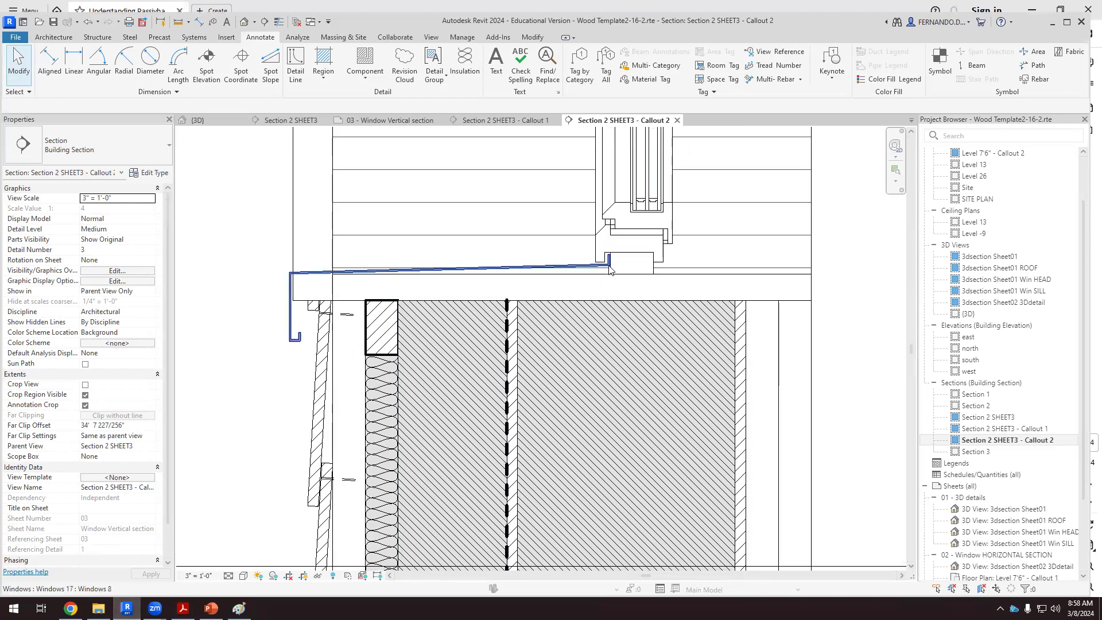
scroll(610, 270, up, 2)
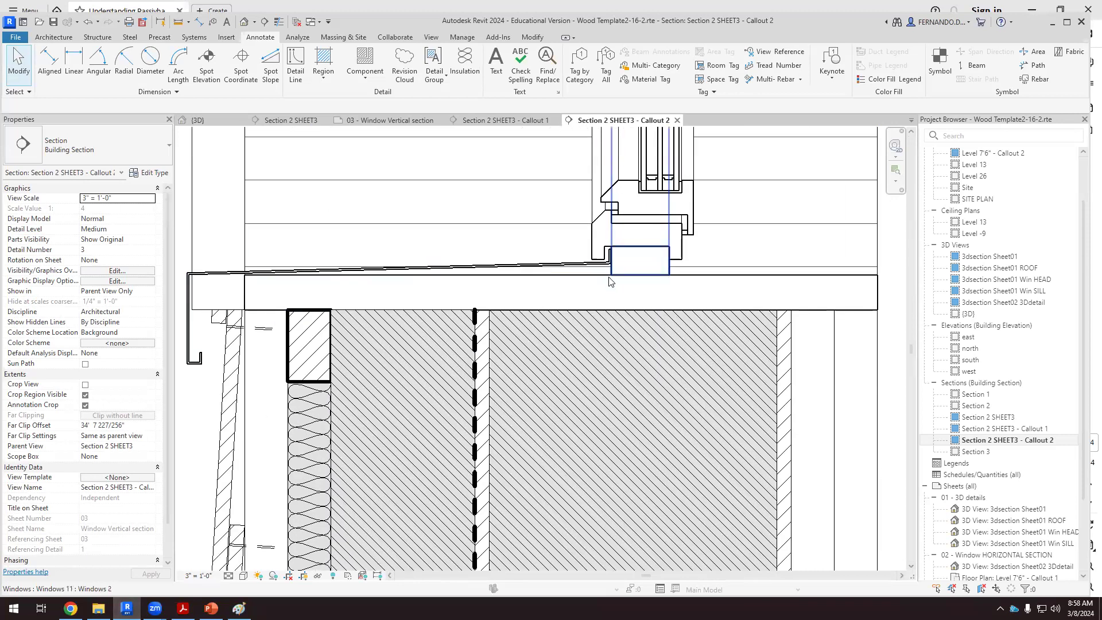
scroll(610, 281, down, 1)
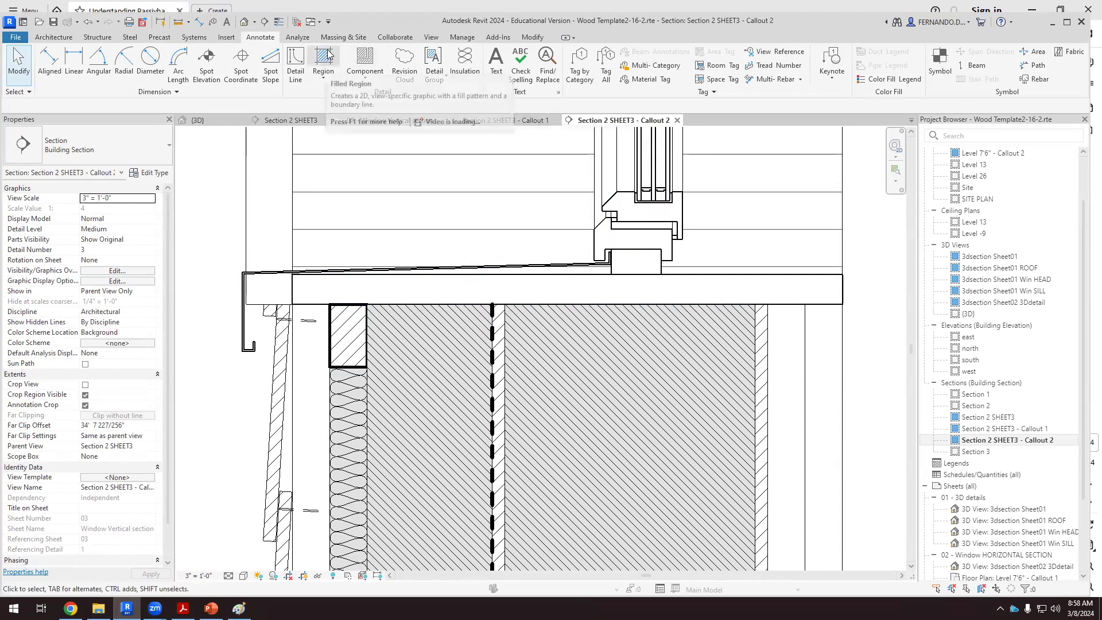
click(295, 63)
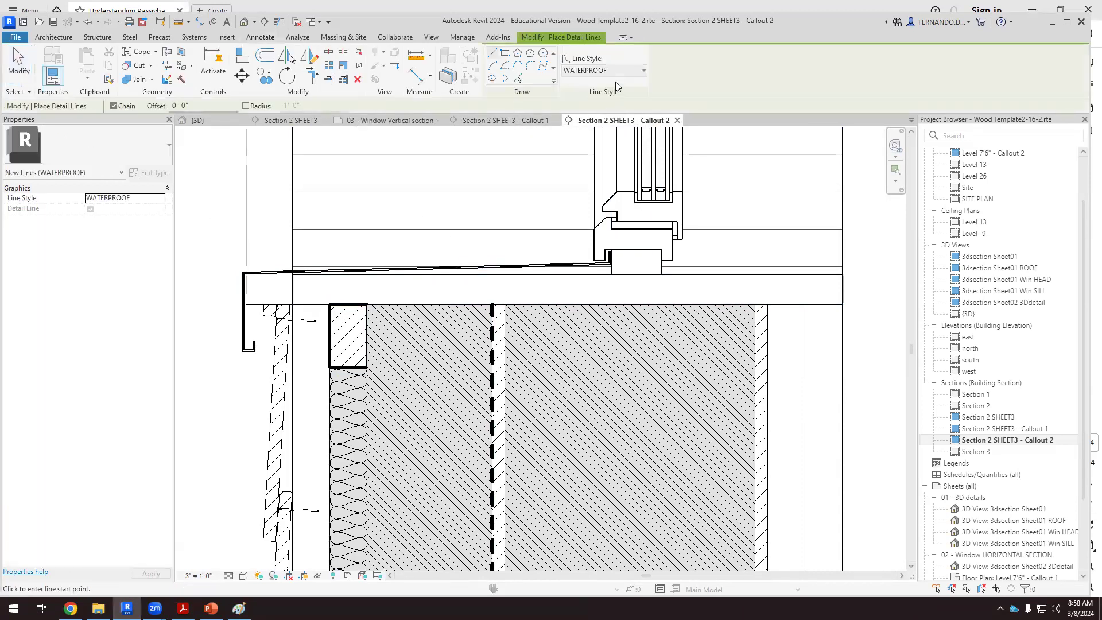
scroll(553, 278, up, 5)
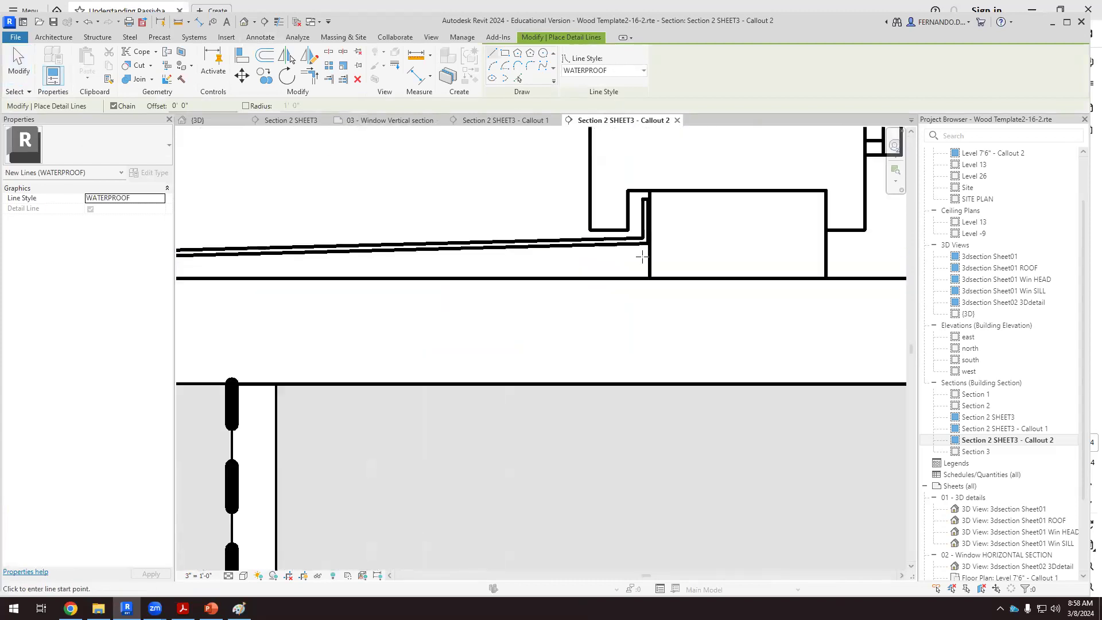
scroll(642, 257, up, 1)
click(651, 180)
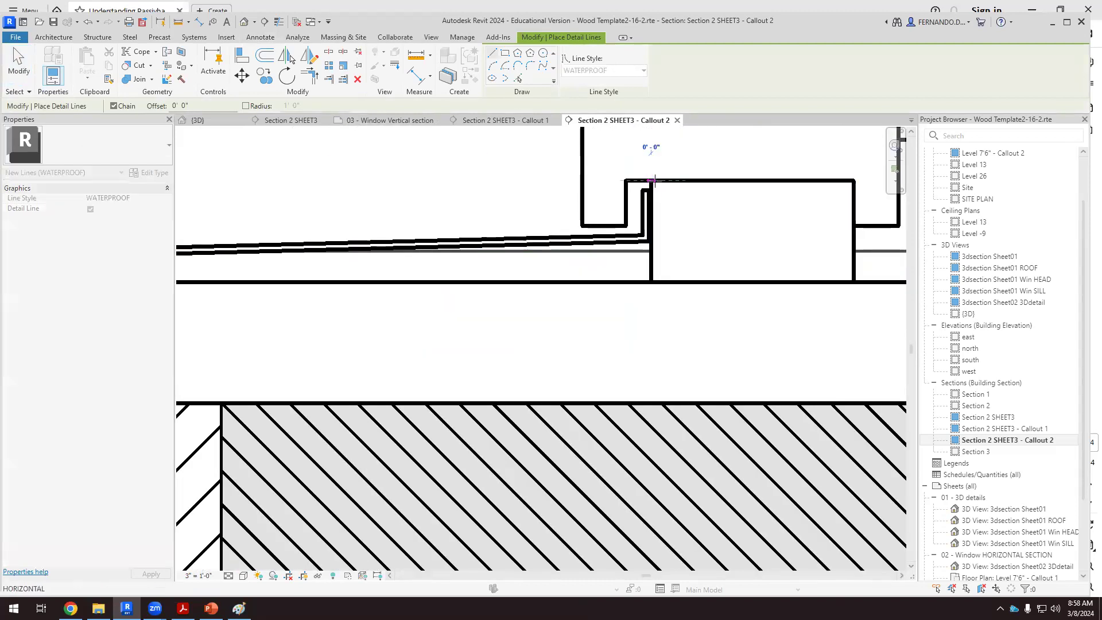
click(649, 279)
scroll(719, 275, down, 5)
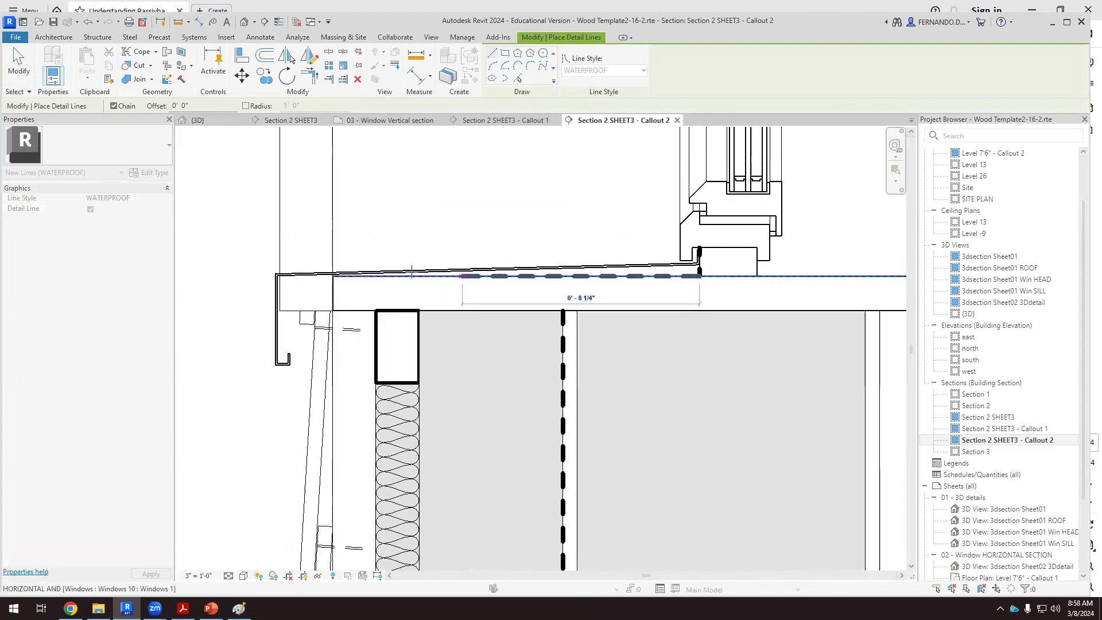
scroll(333, 276, up, 2)
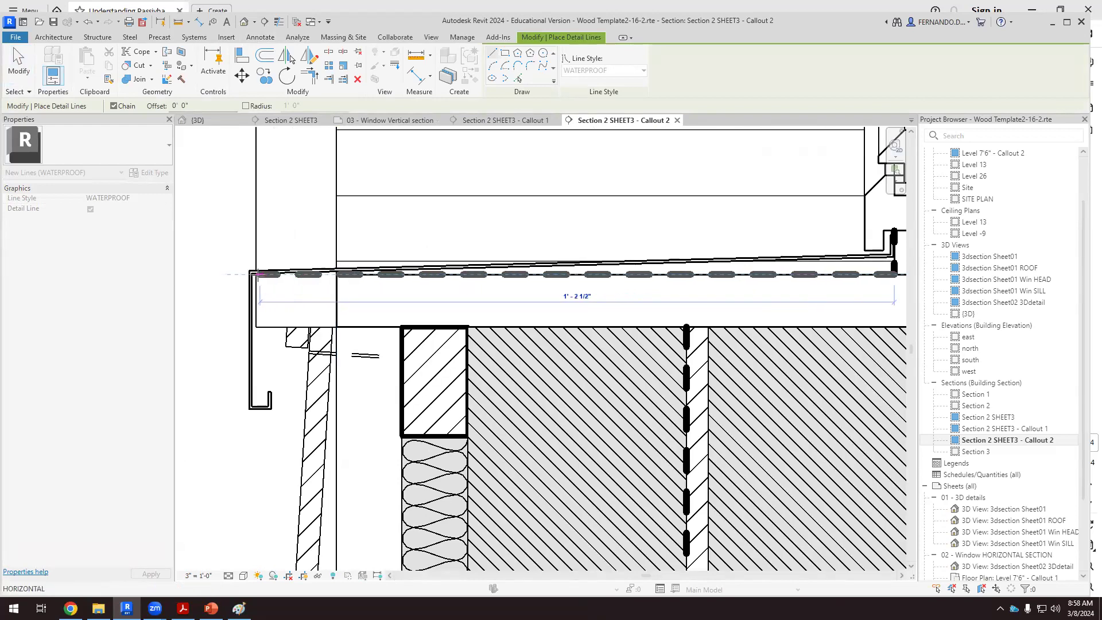
click(253, 274)
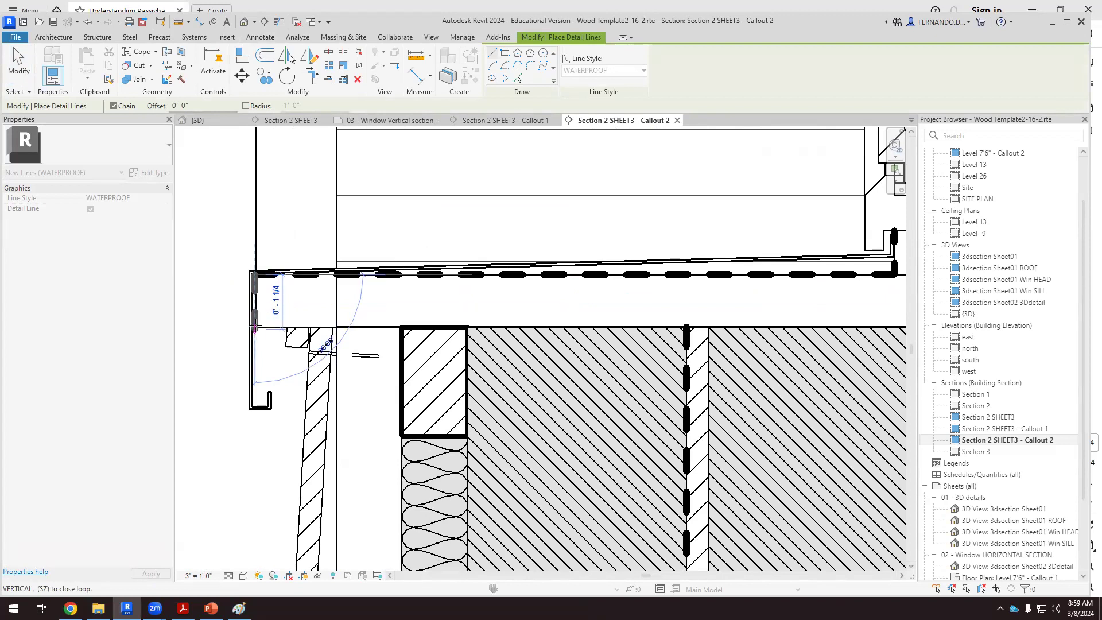
Continue the membrane about 1 1/4" down the cill's outer end, about 9 3/4" inward along the wall top and about 1 1/4" down beside the existing membrane
click(254, 329)
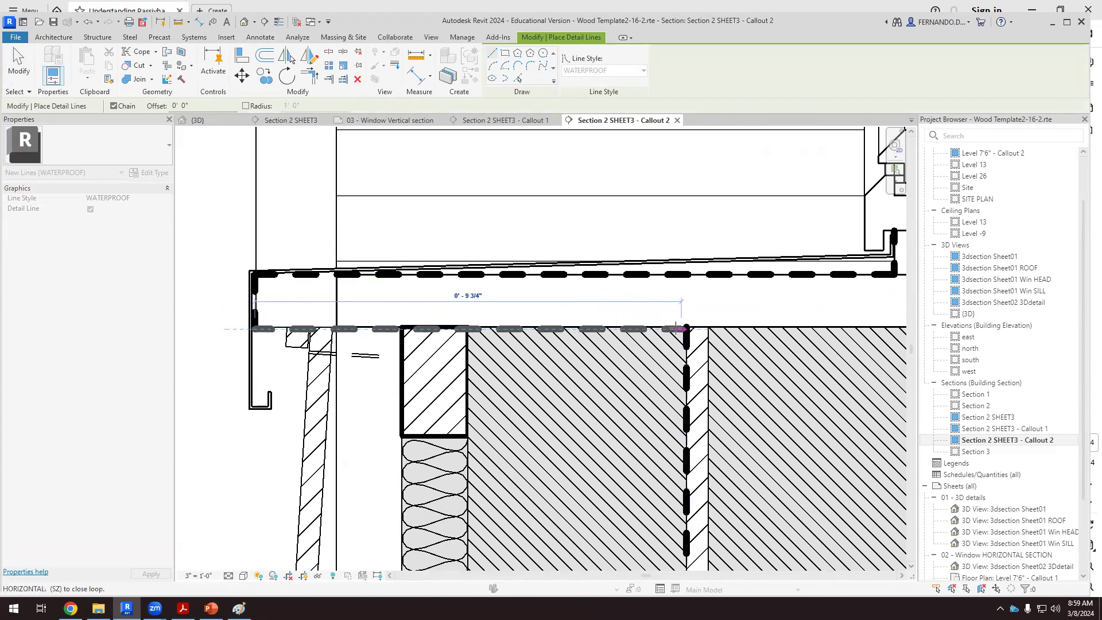
click(675, 329)
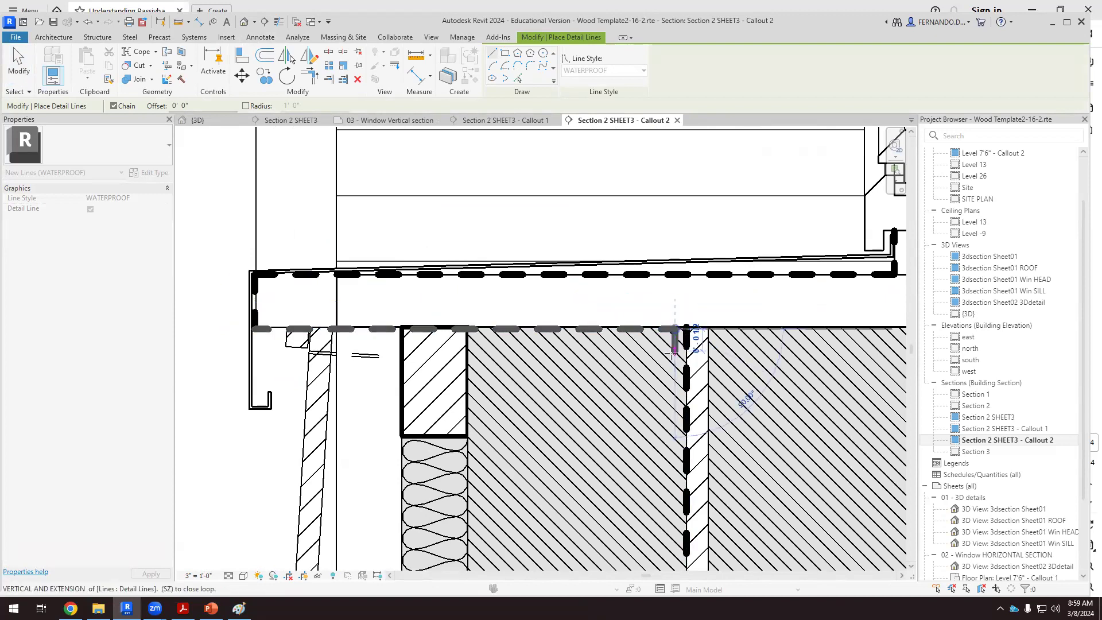
click(675, 382)
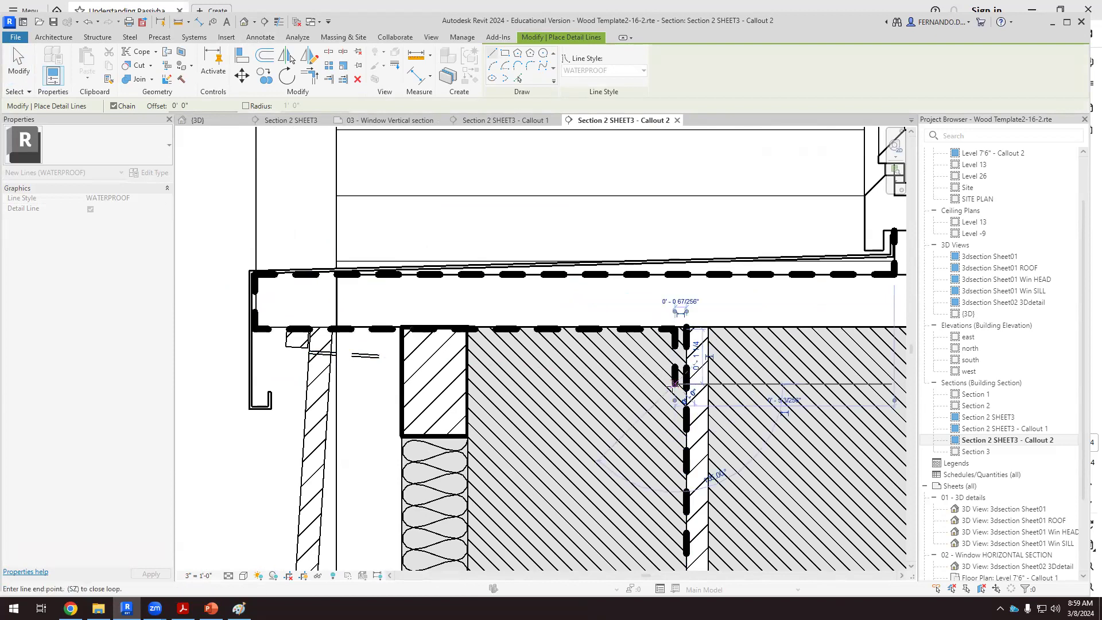
click(18, 63)
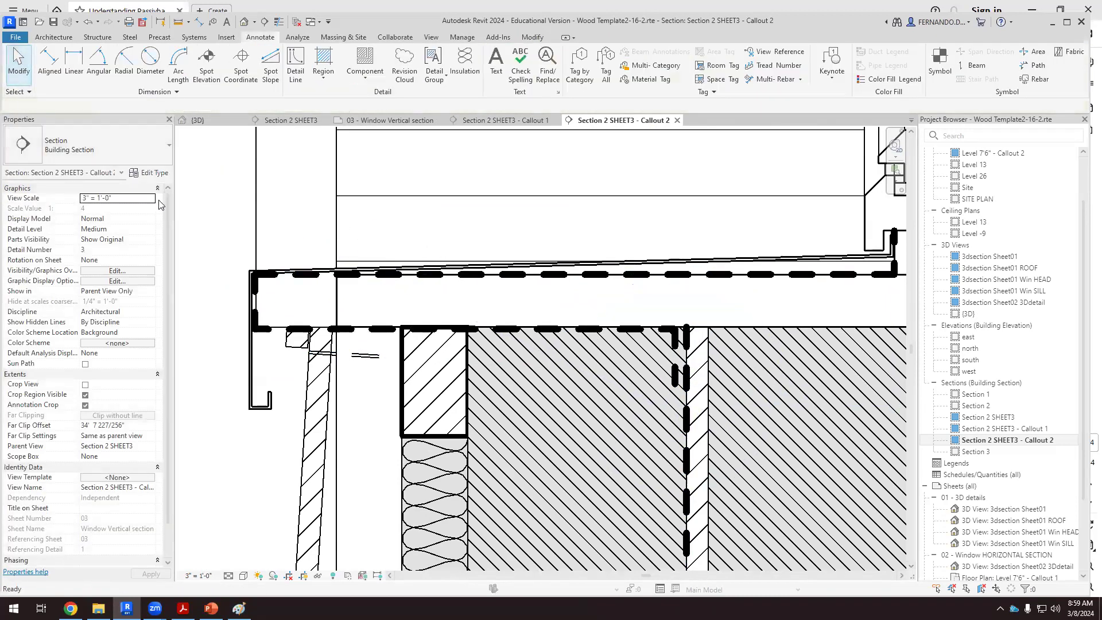
scroll(266, 311, down, 3)
scroll(305, 310, down, 1)
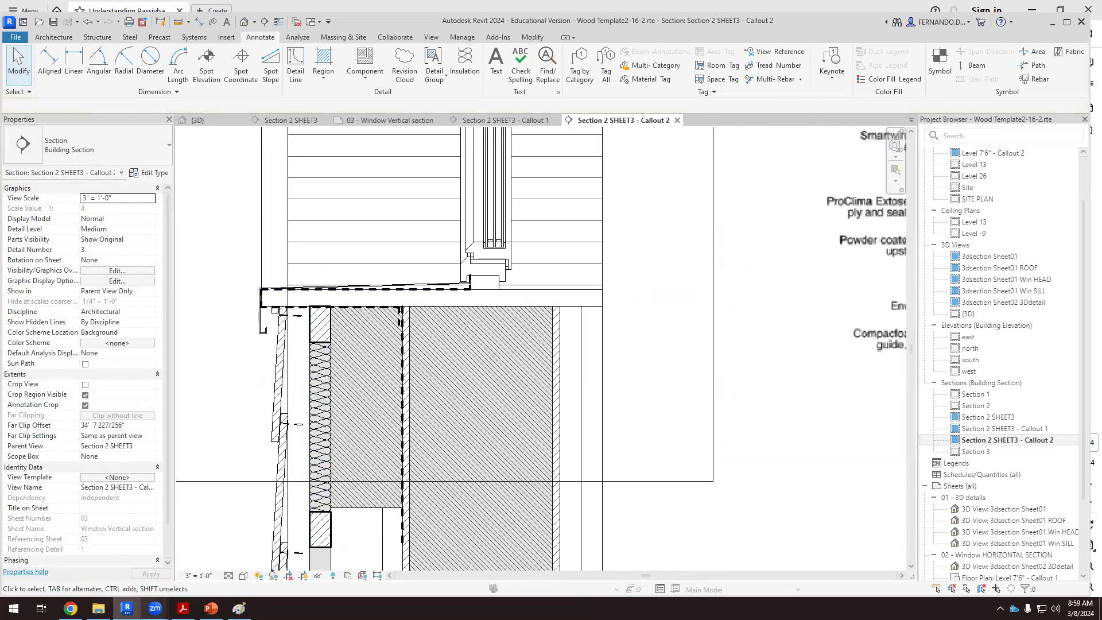
Compare the dashed membrane with the window cill detail in the Acrobat PDF, and examine its junction with the wall membrane in Revit
click(184, 607)
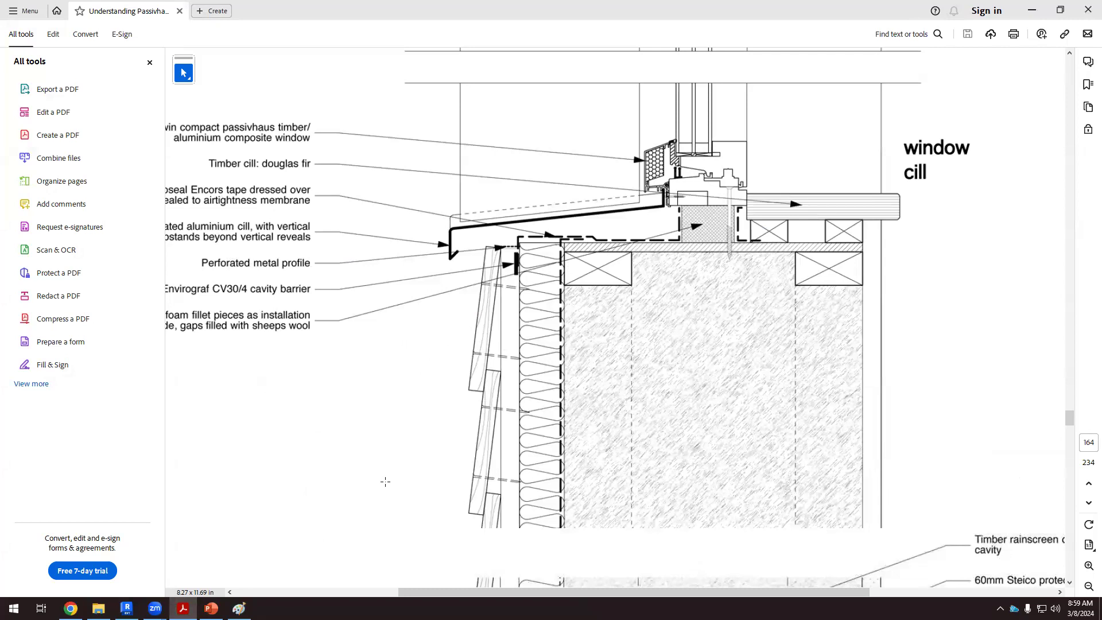
click(127, 609)
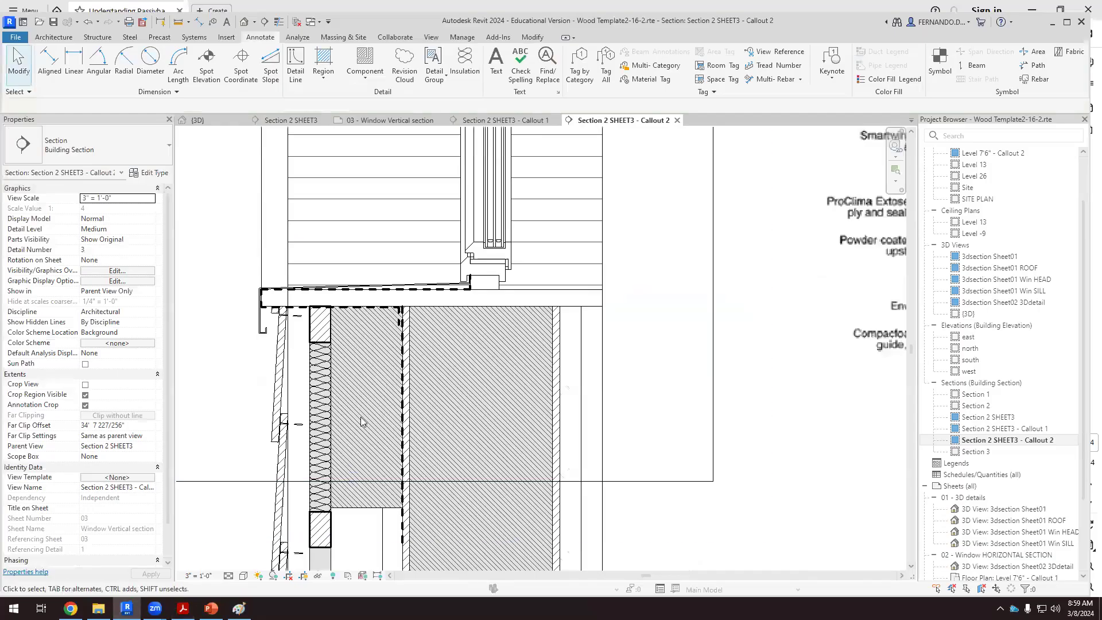
scroll(338, 305, up, 2)
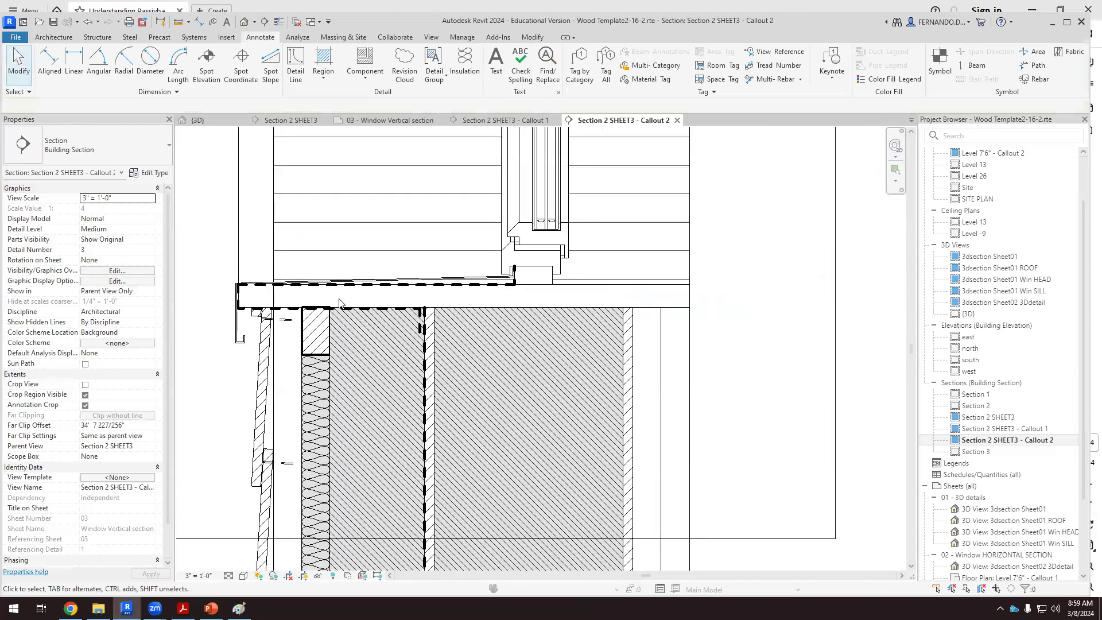
scroll(339, 303, up, 1)
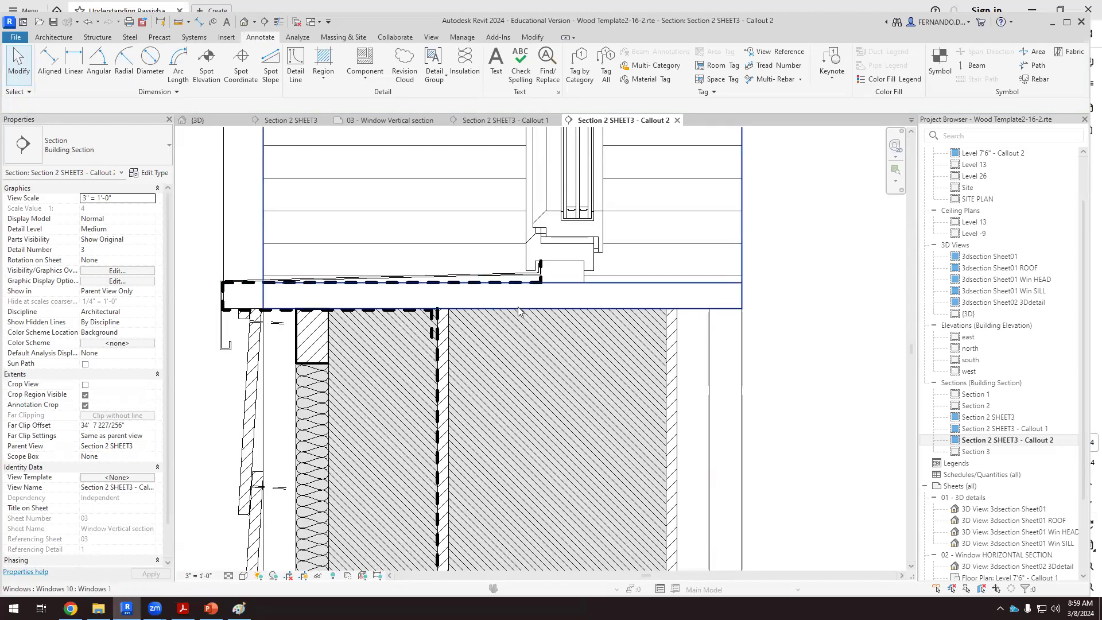
click(729, 312)
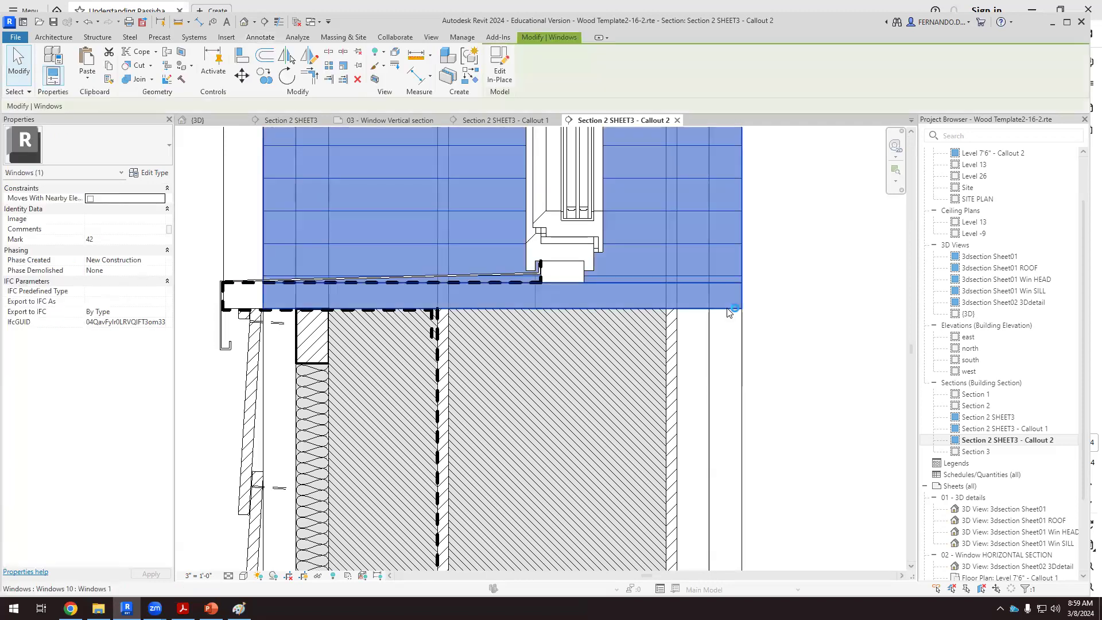
click(822, 328)
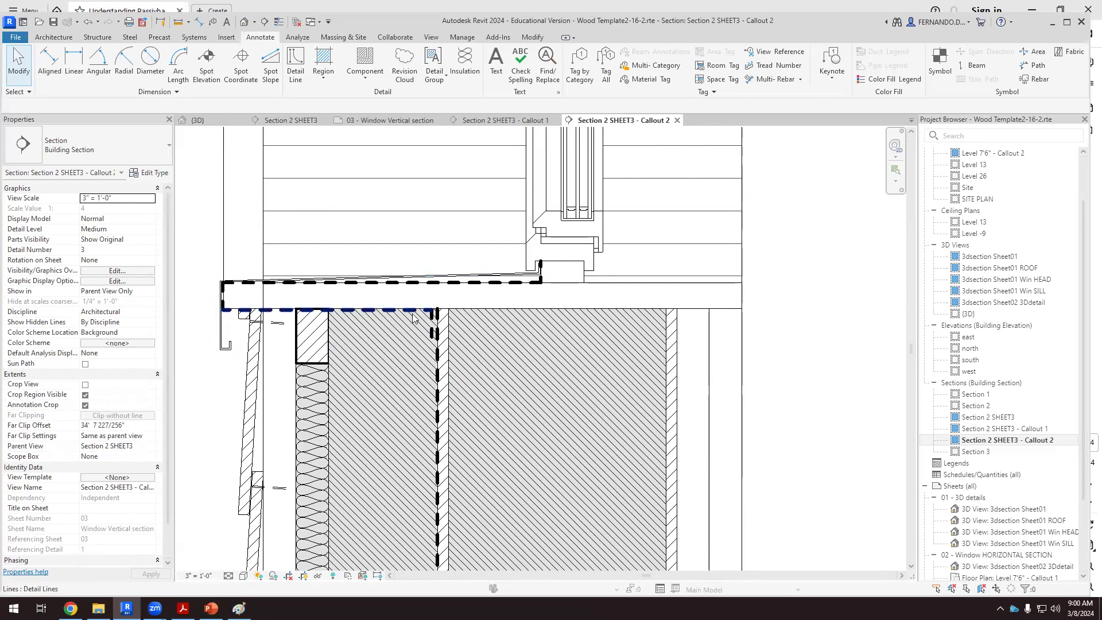
scroll(400, 321, up, 3)
scroll(435, 321, up, 2)
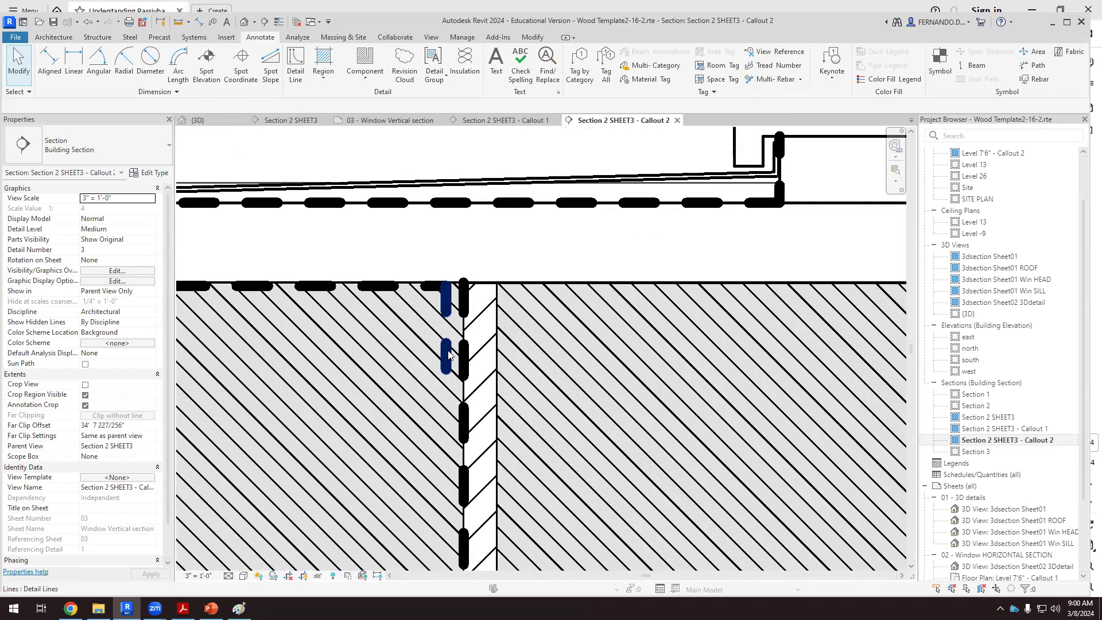
scroll(459, 299, down, 5)
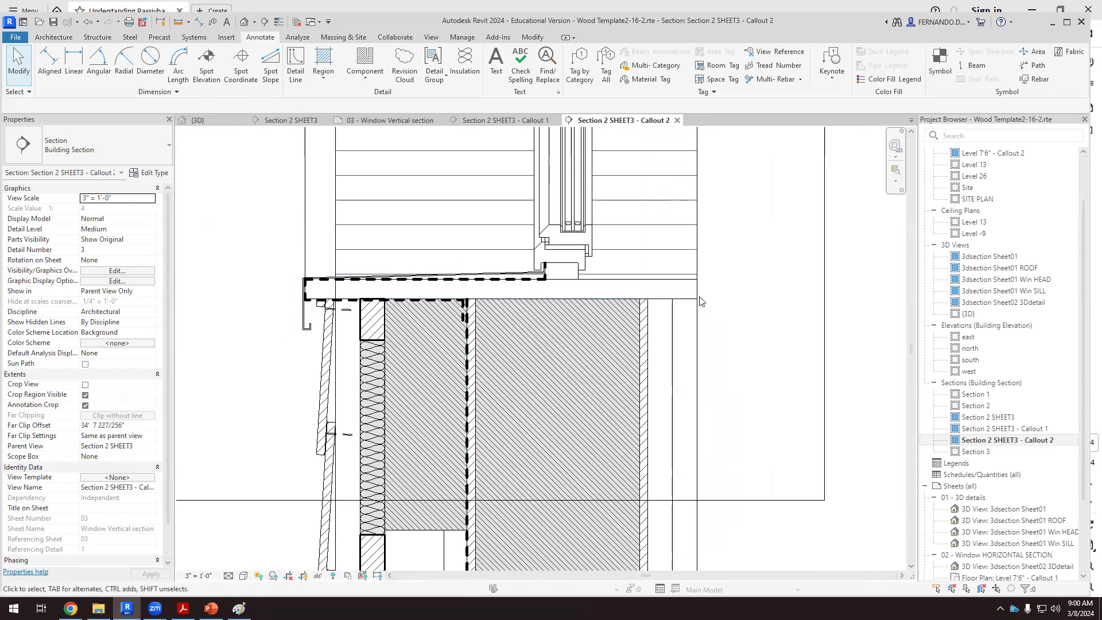
Check the cill board and lower window frame elements against the window cill detail in the Acrobat PDF, and return to Revit
click(685, 297)
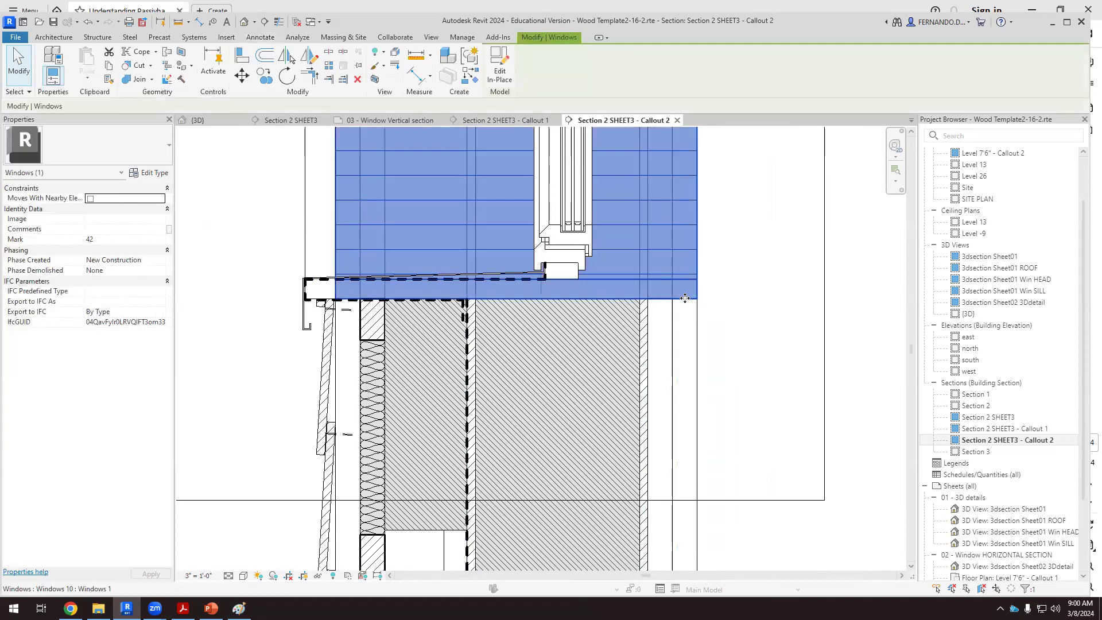
click(742, 312)
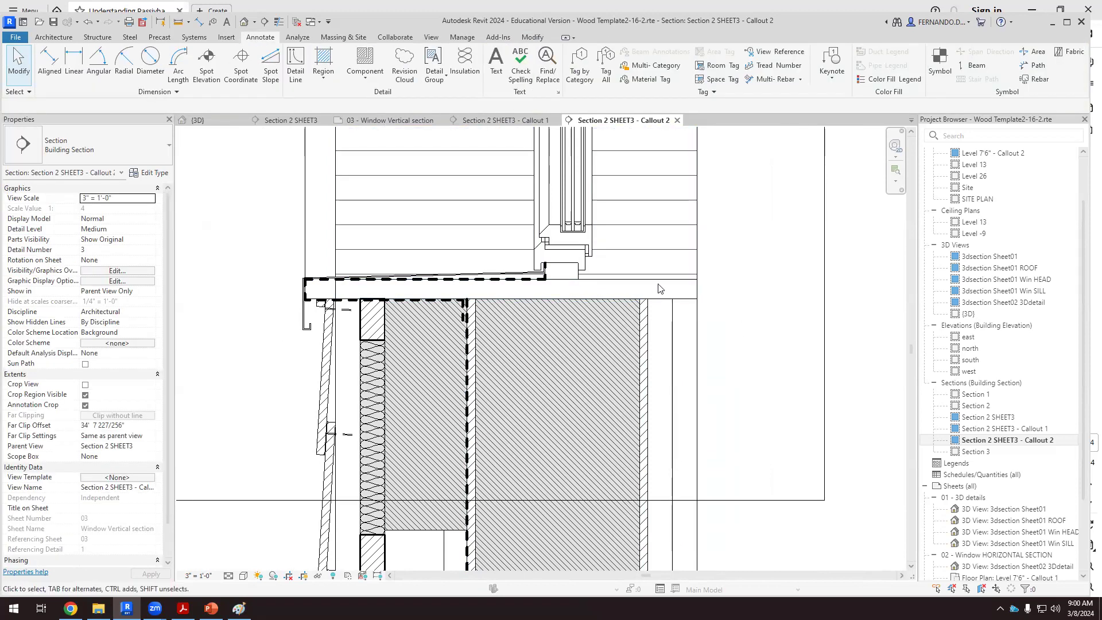
click(564, 271)
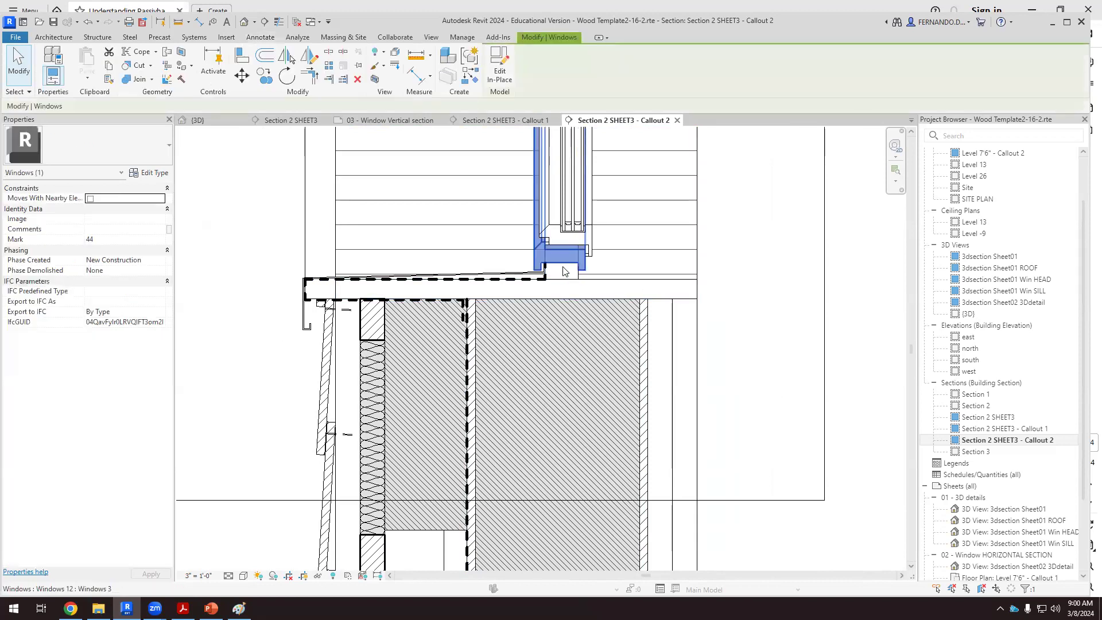
click(791, 263)
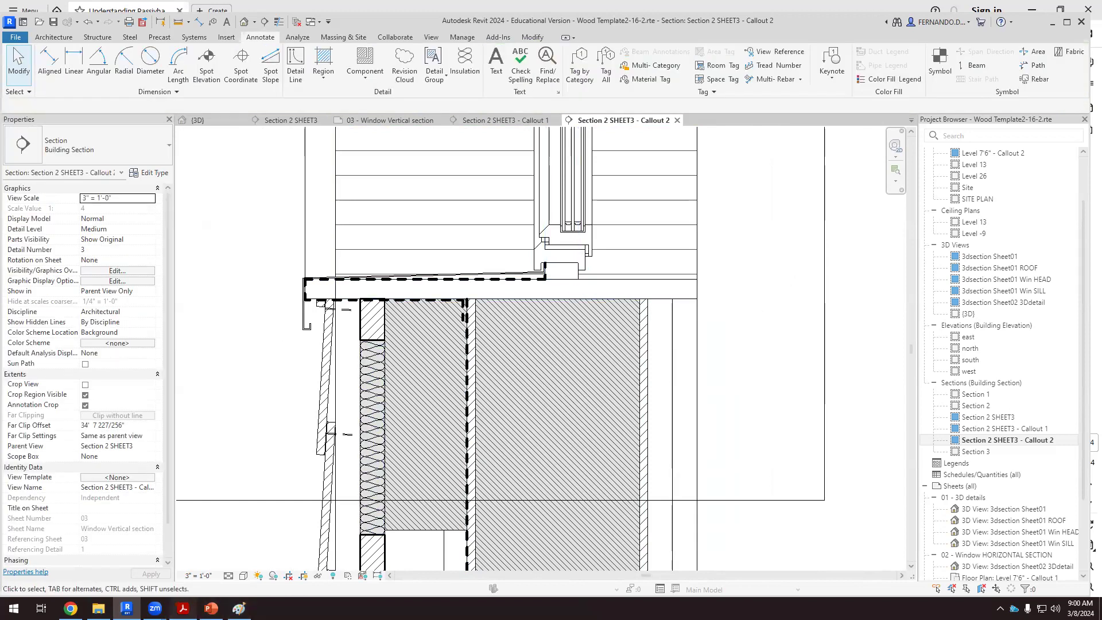
click(183, 608)
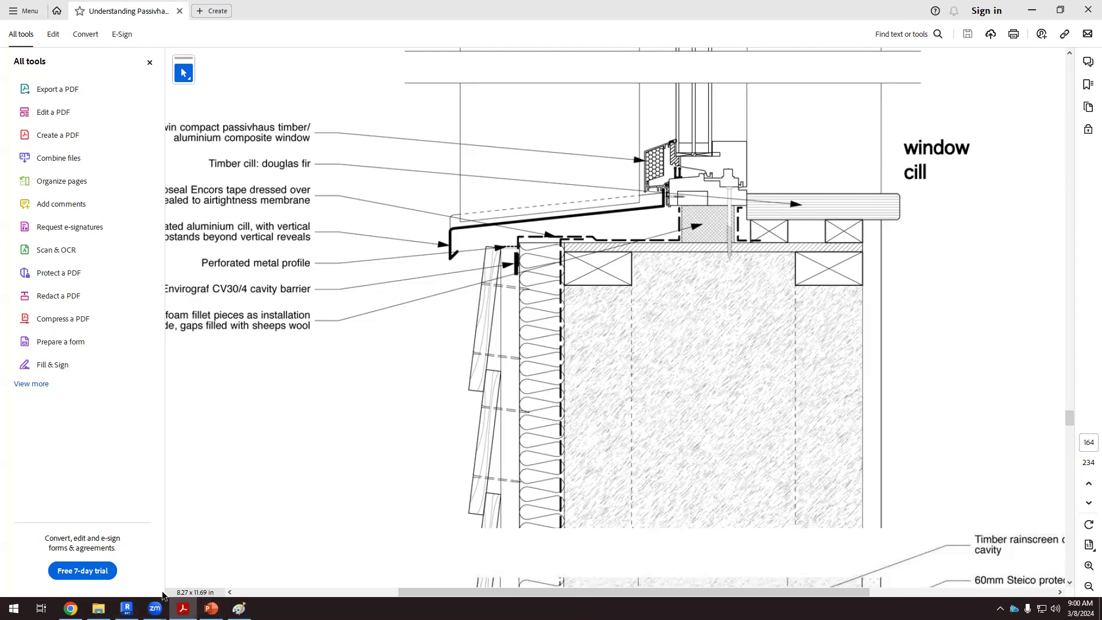
click(126, 607)
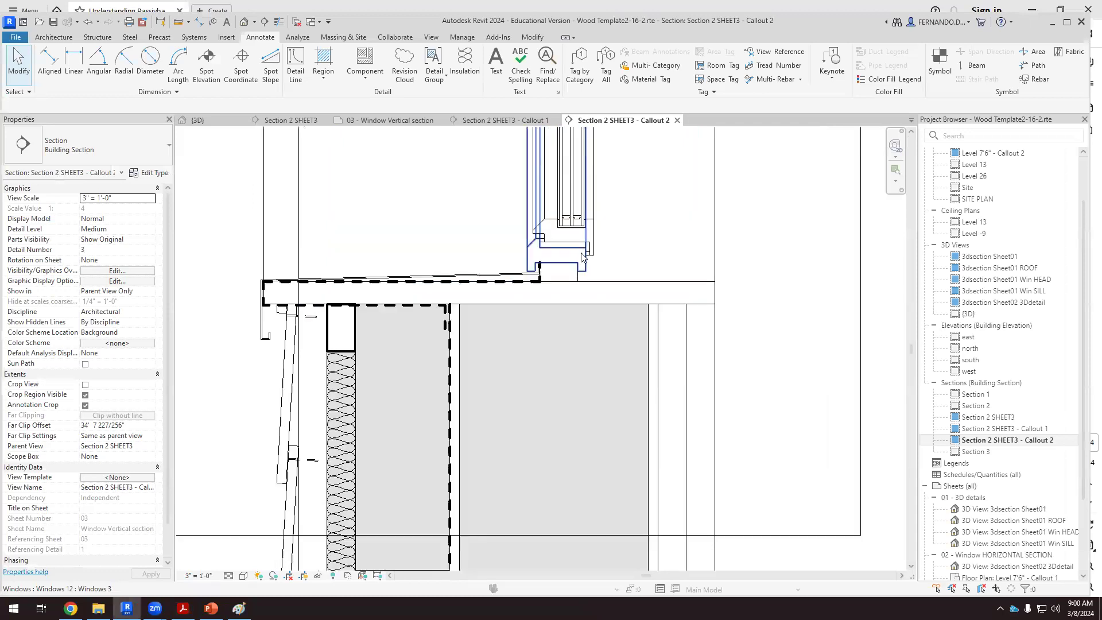
Override the block under the window frame by element with a Wood - Finish foreground cut pattern
scroll(581, 257, up, 3)
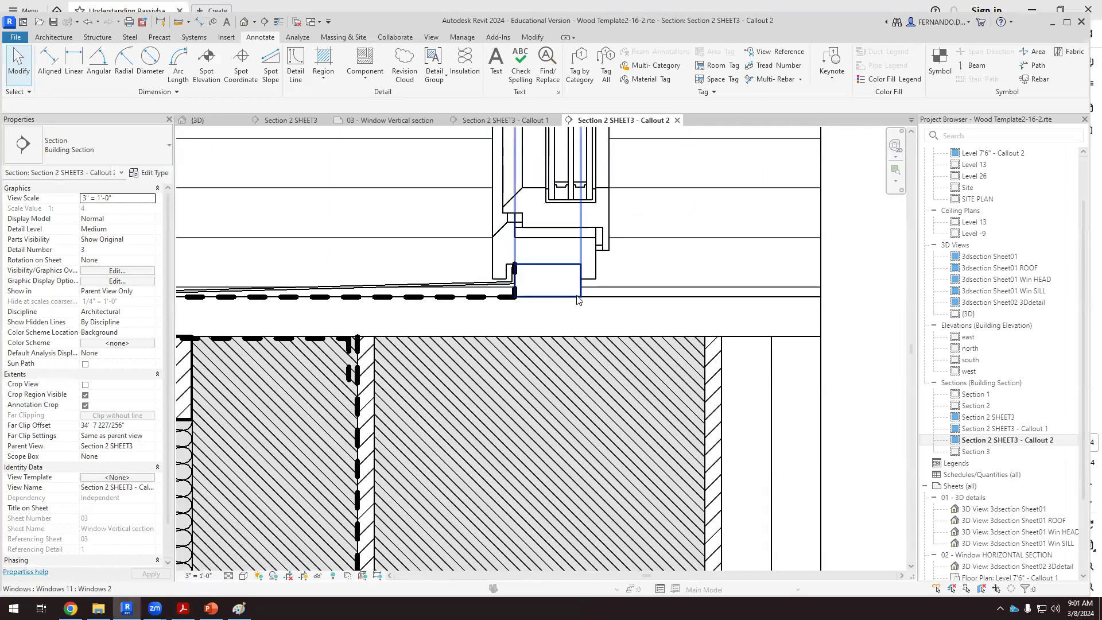
click(577, 296)
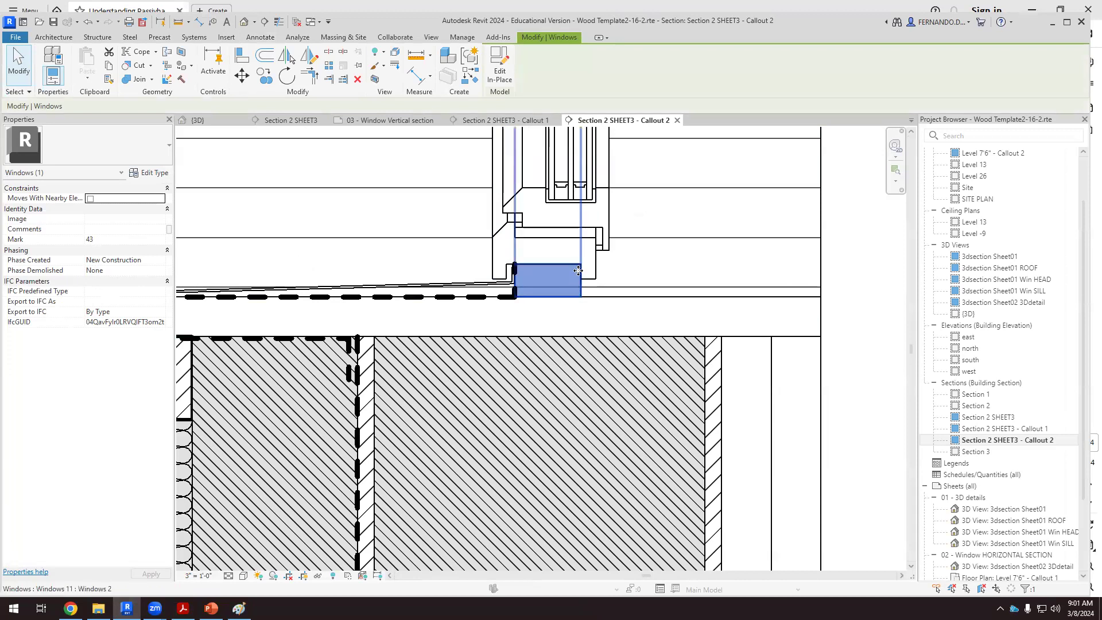
right_click(578, 271)
mouse_move(700, 383)
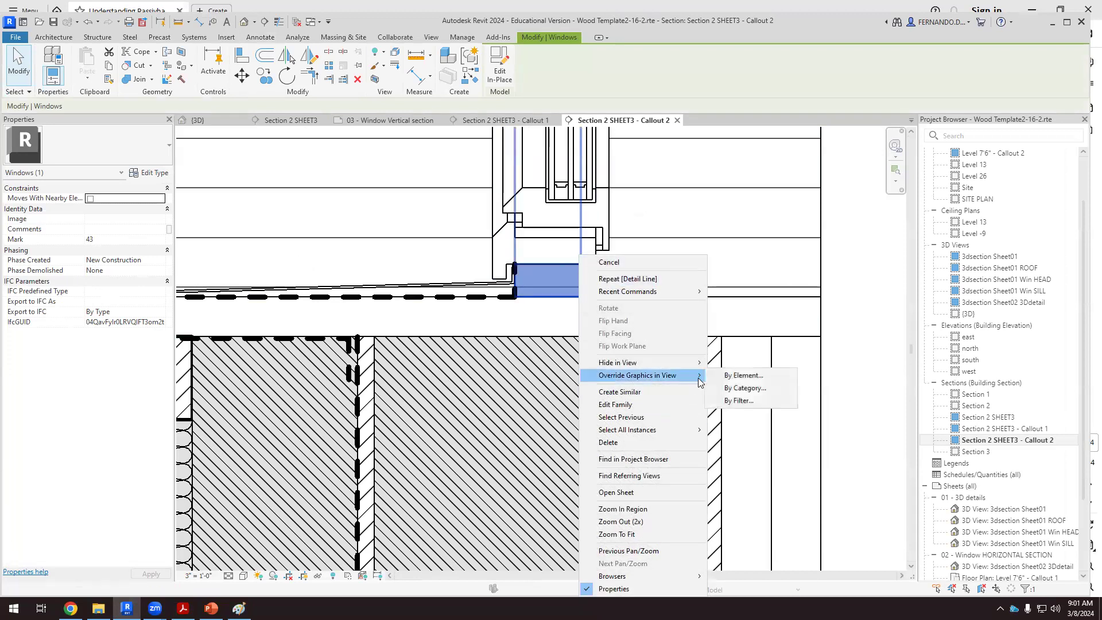
click(741, 375)
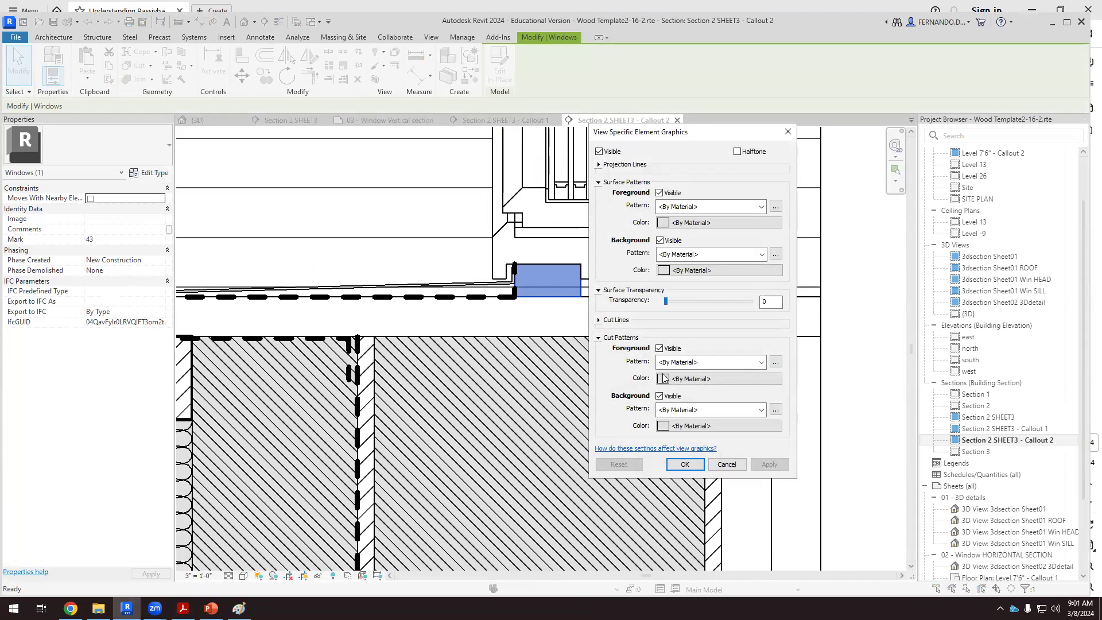
click(761, 362)
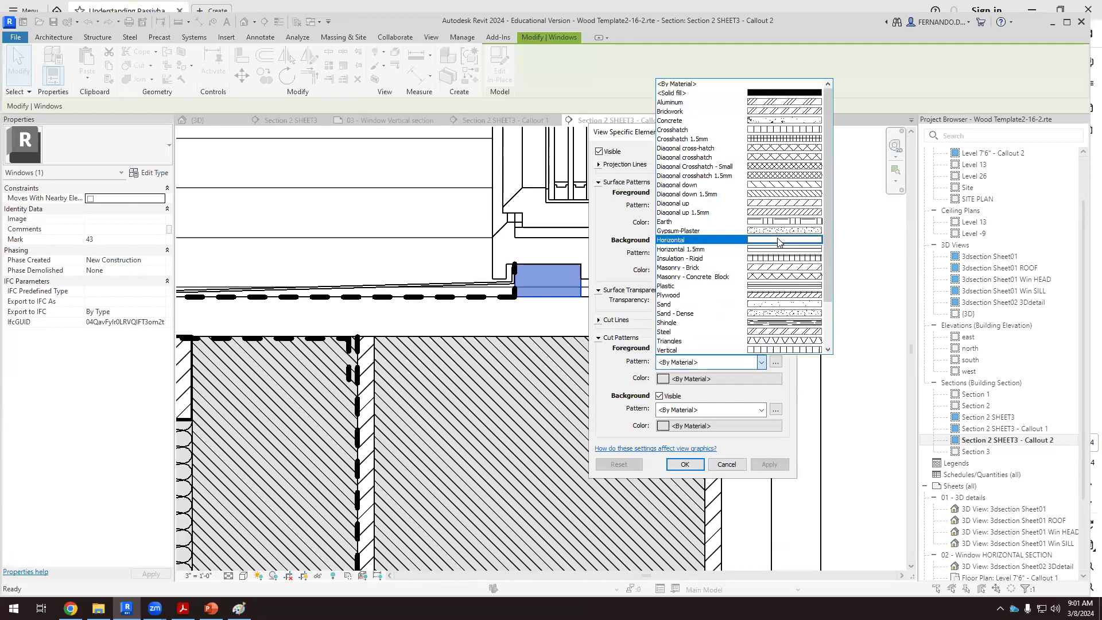
scroll(782, 259, down, 2)
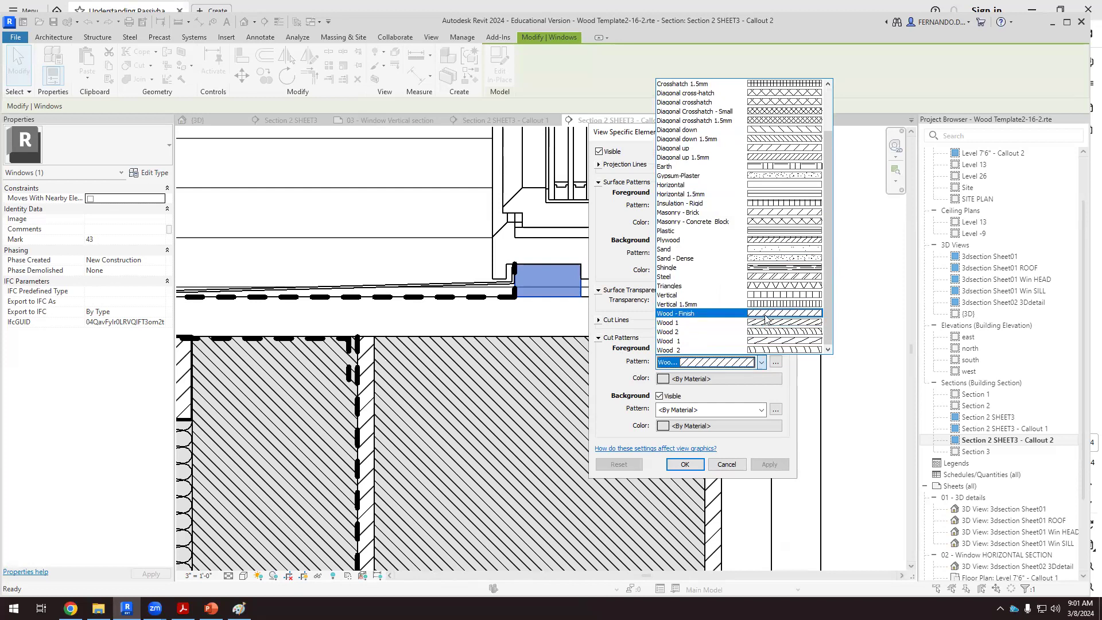
click(766, 315)
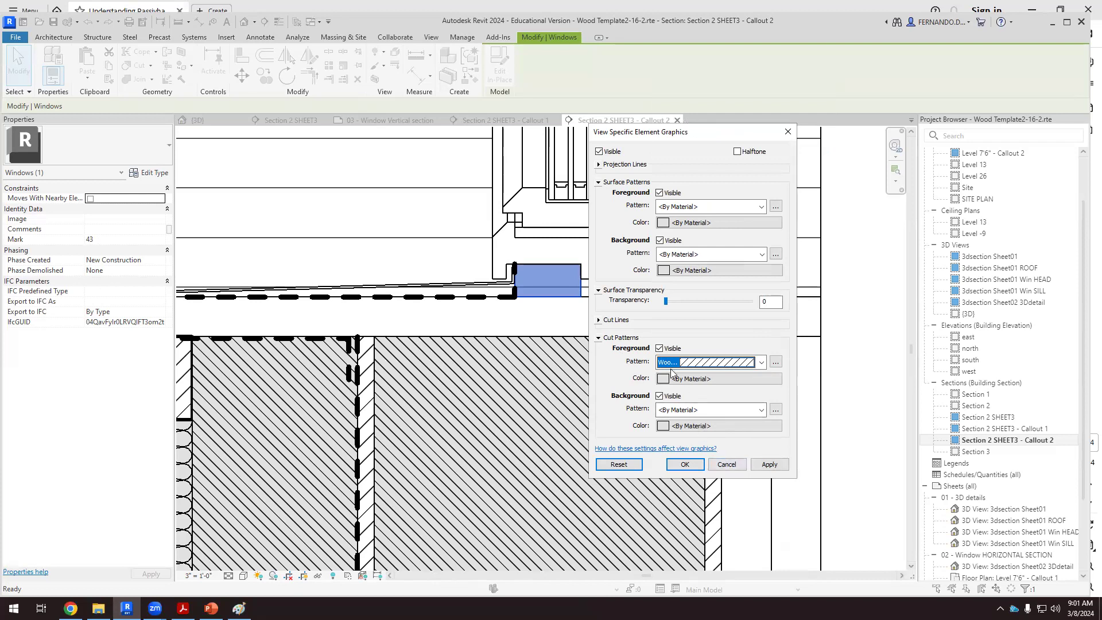
Set the block's cut line weight to 3, apply the graphic override and check the hatched block up close
click(599, 320)
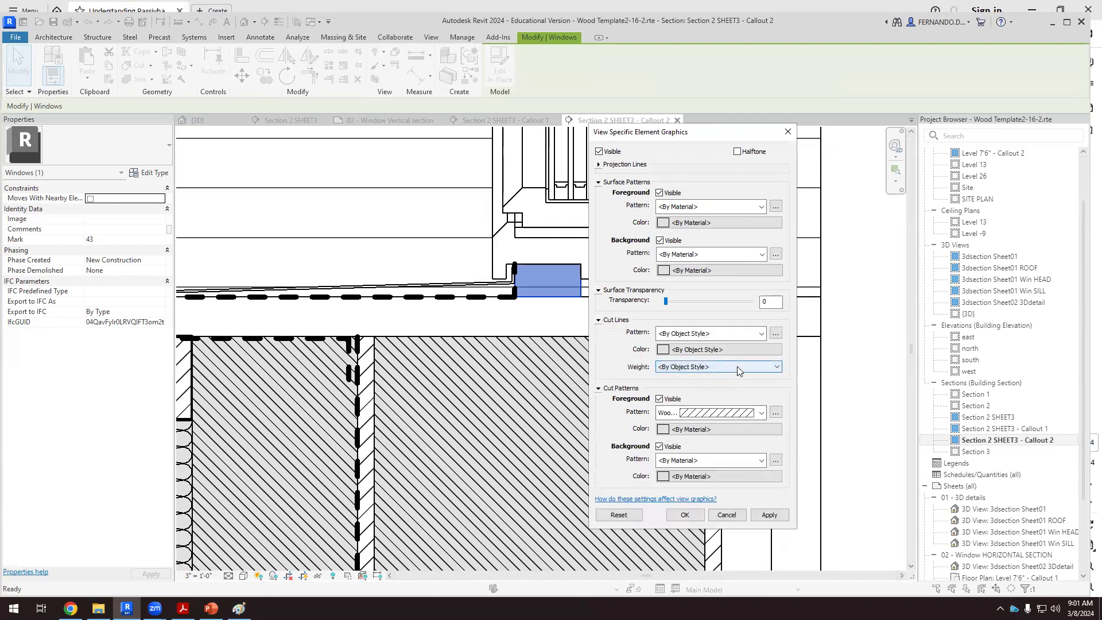
click(777, 366)
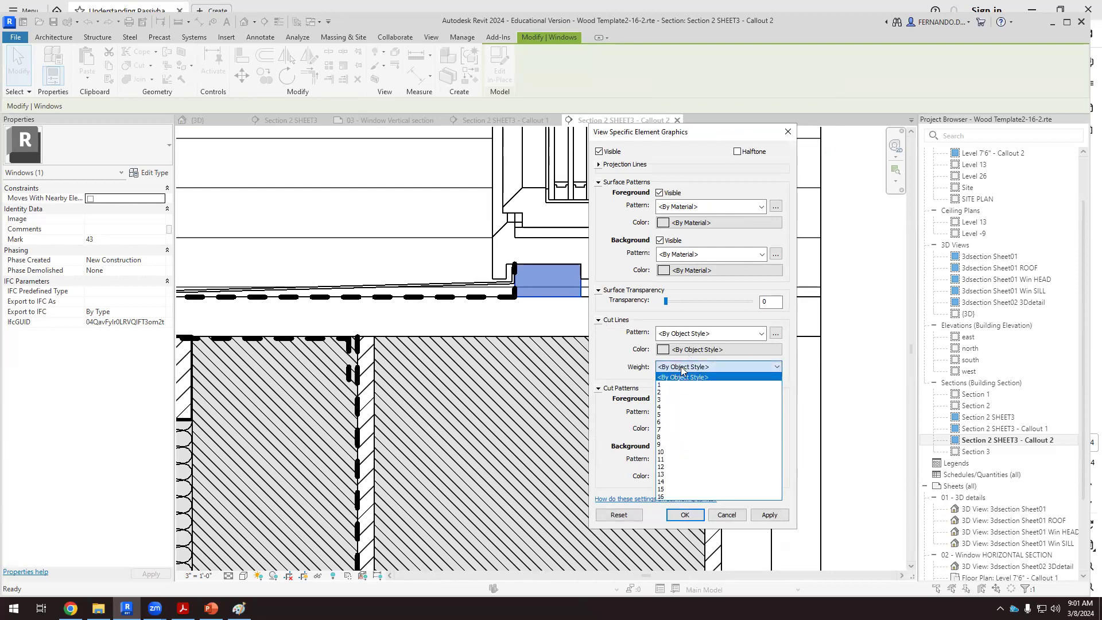
click(679, 400)
click(780, 519)
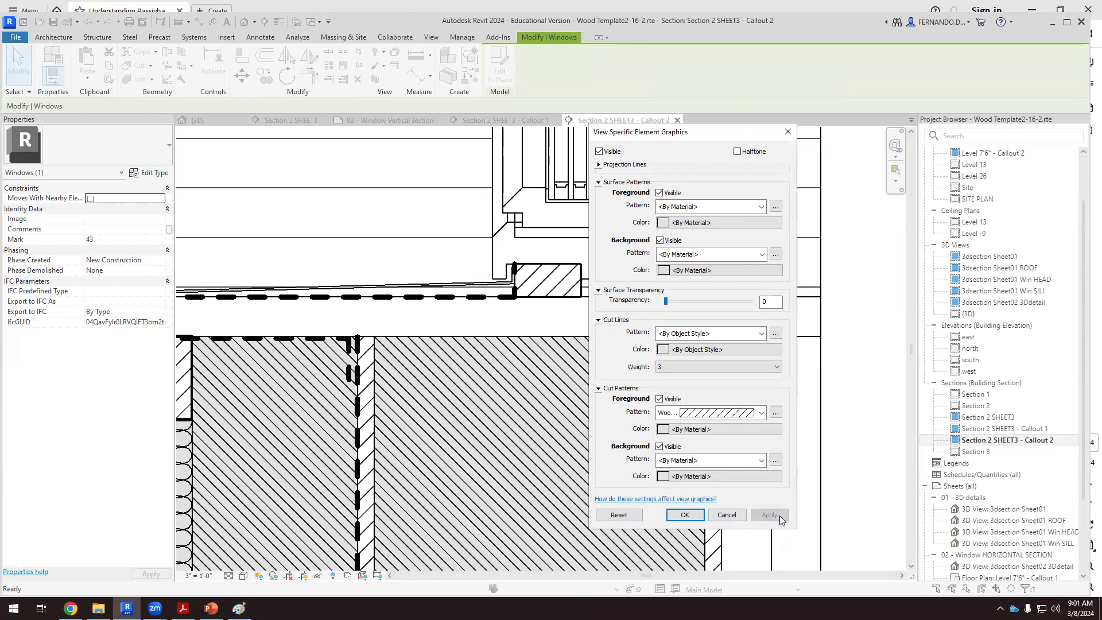
click(685, 515)
click(640, 301)
scroll(640, 301, up, 8)
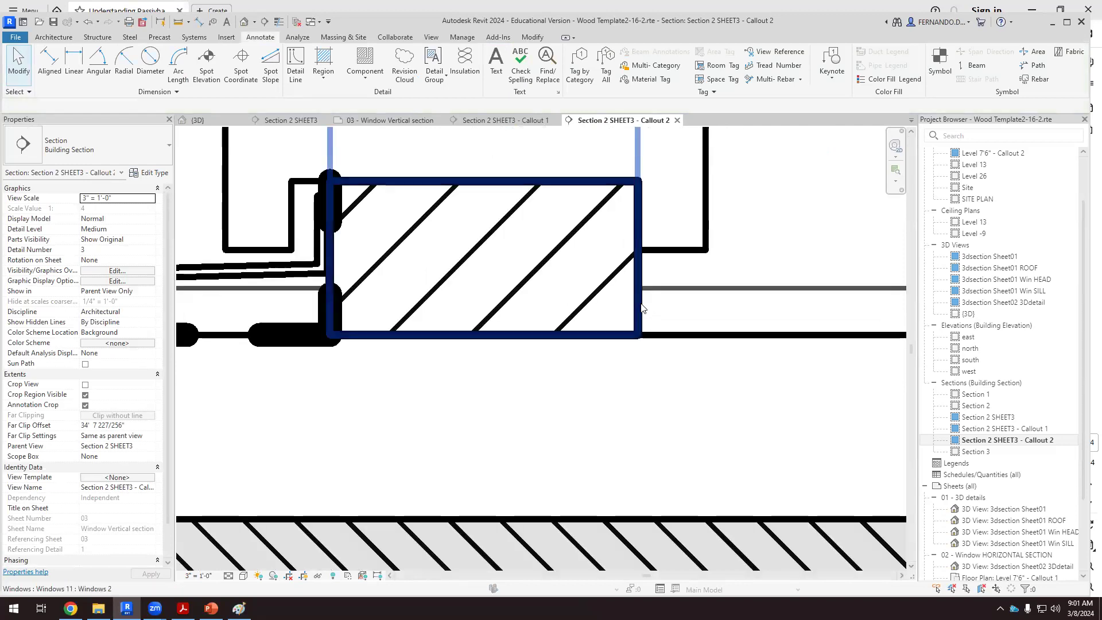
scroll(529, 307, down, 6)
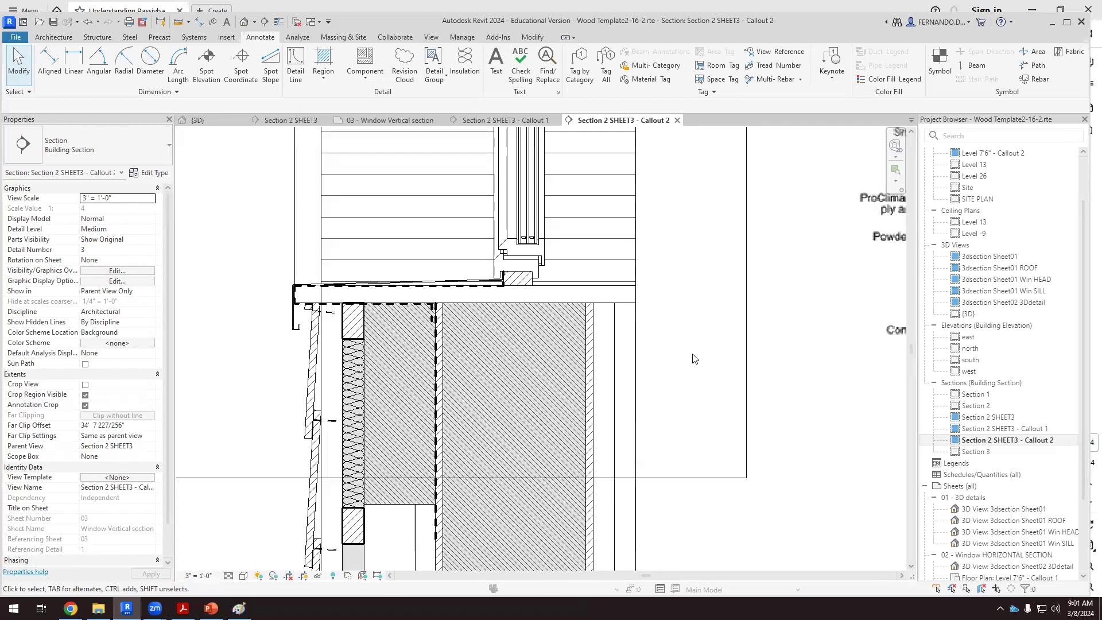
Examine the lower window frame above the hatched block, highlighting the frame element to check its extent
scroll(517, 304, up, 2)
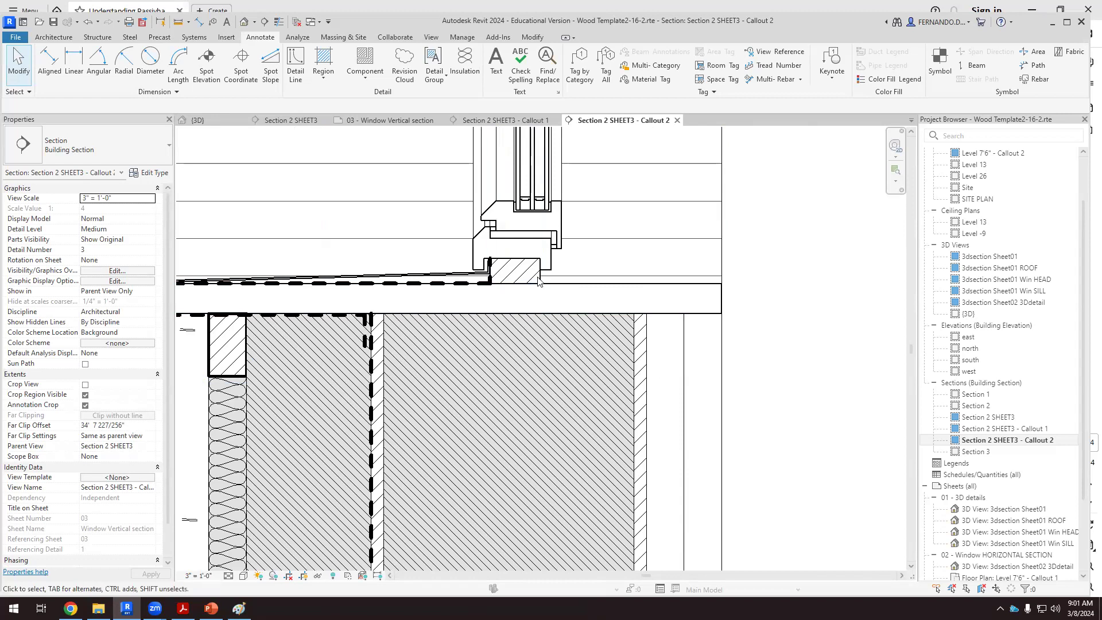
scroll(767, 364, down, 3)
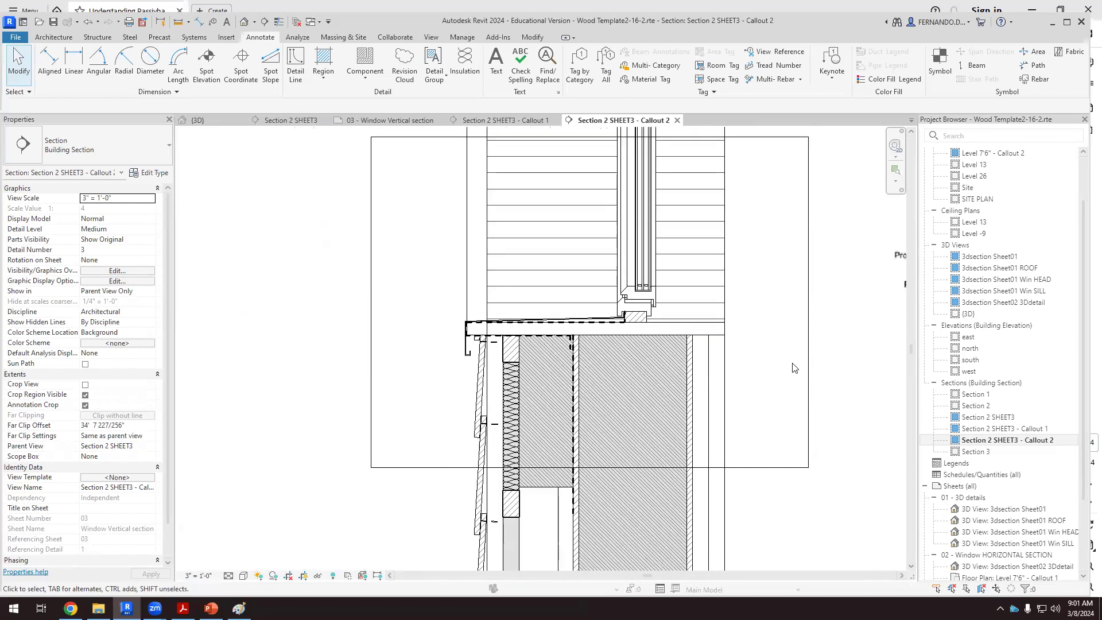
scroll(643, 309, up, 3)
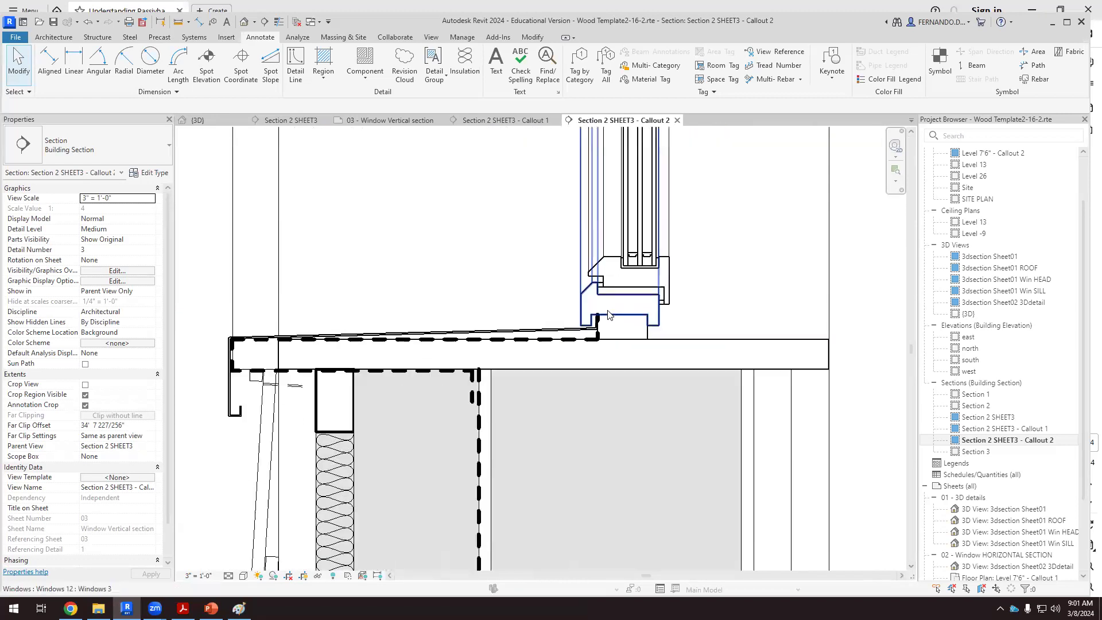
click(626, 295)
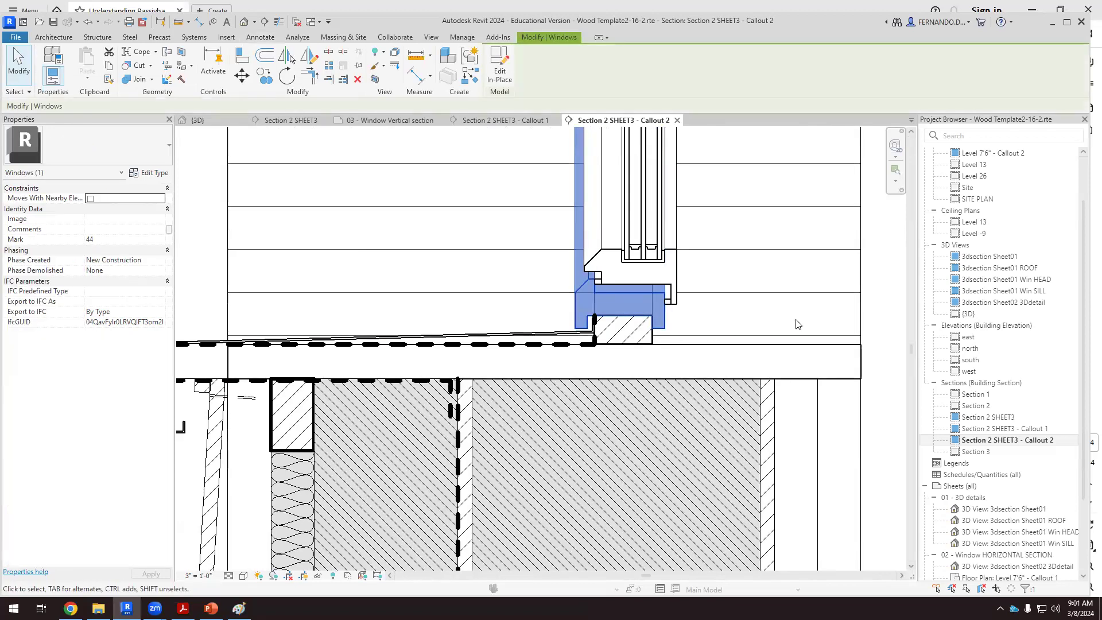
click(880, 309)
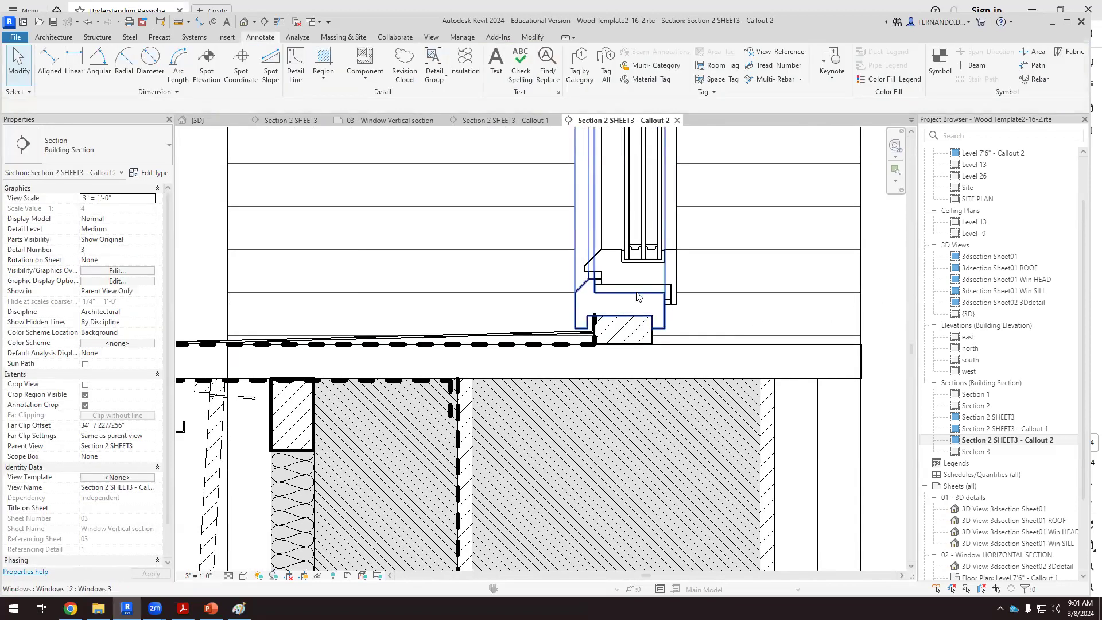
click(638, 297)
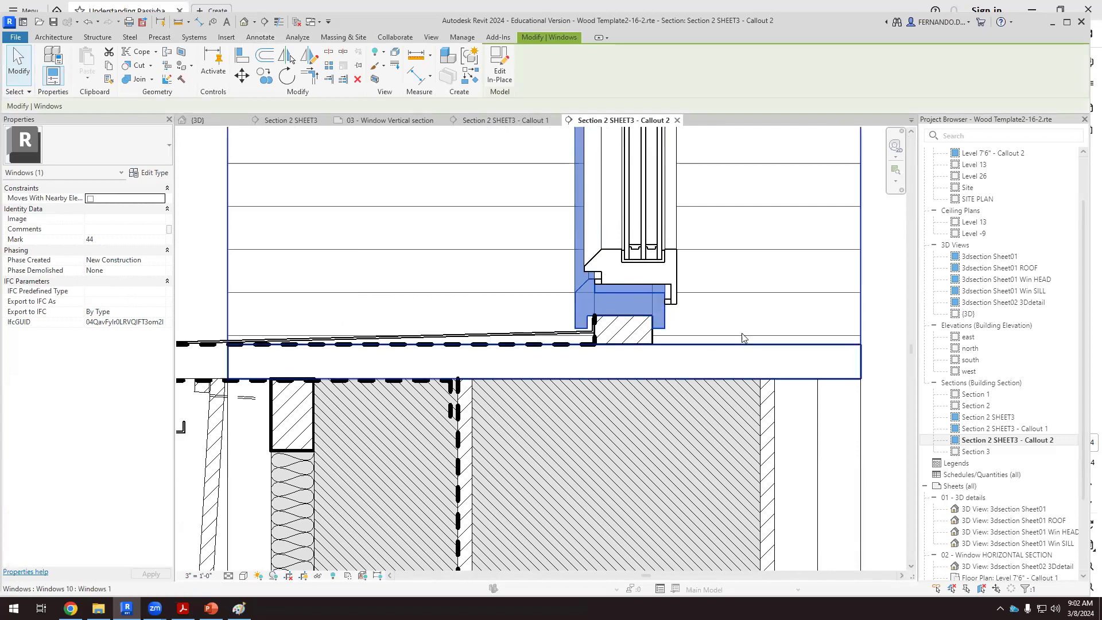
click(877, 328)
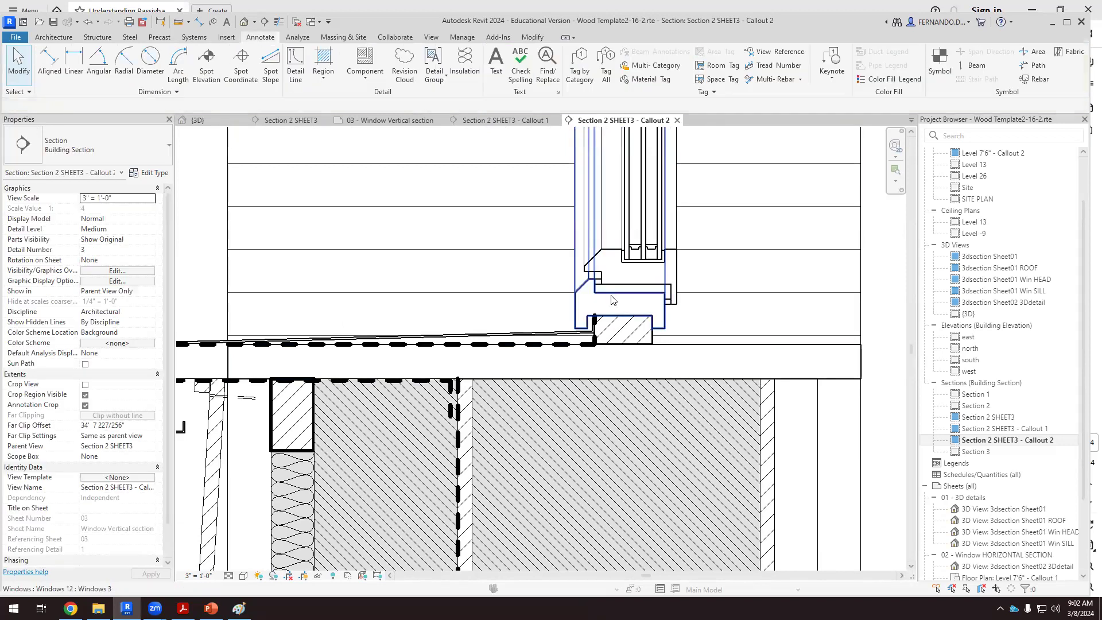
Override the lower window frame by element with a Vertical 1.5mm foreground cut pattern
click(612, 298)
right_click(611, 295)
mouse_move(704, 377)
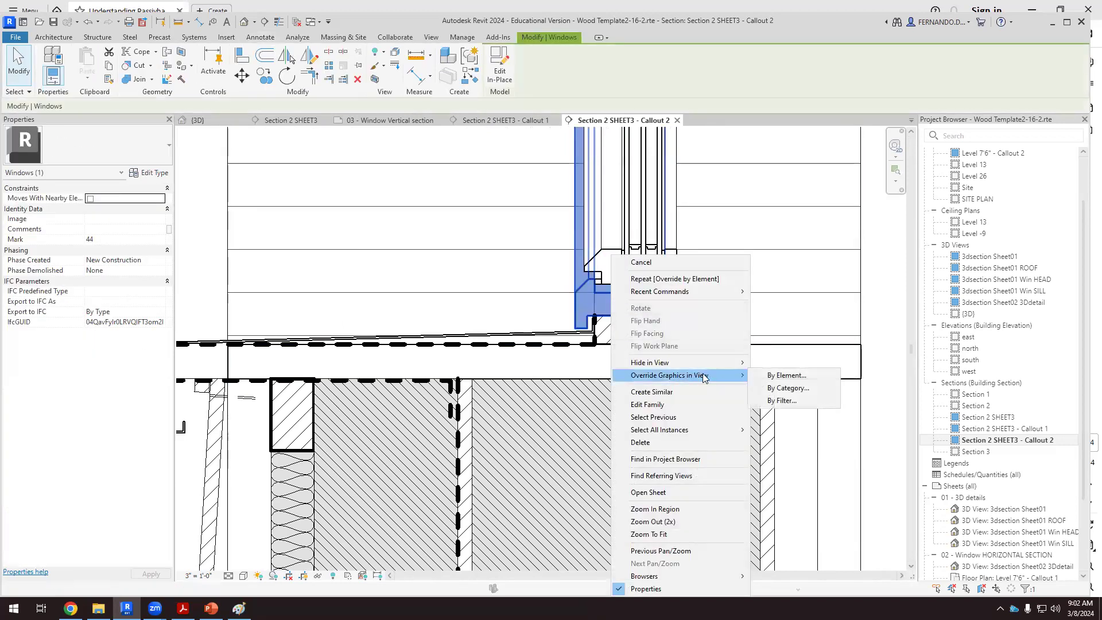
click(802, 378)
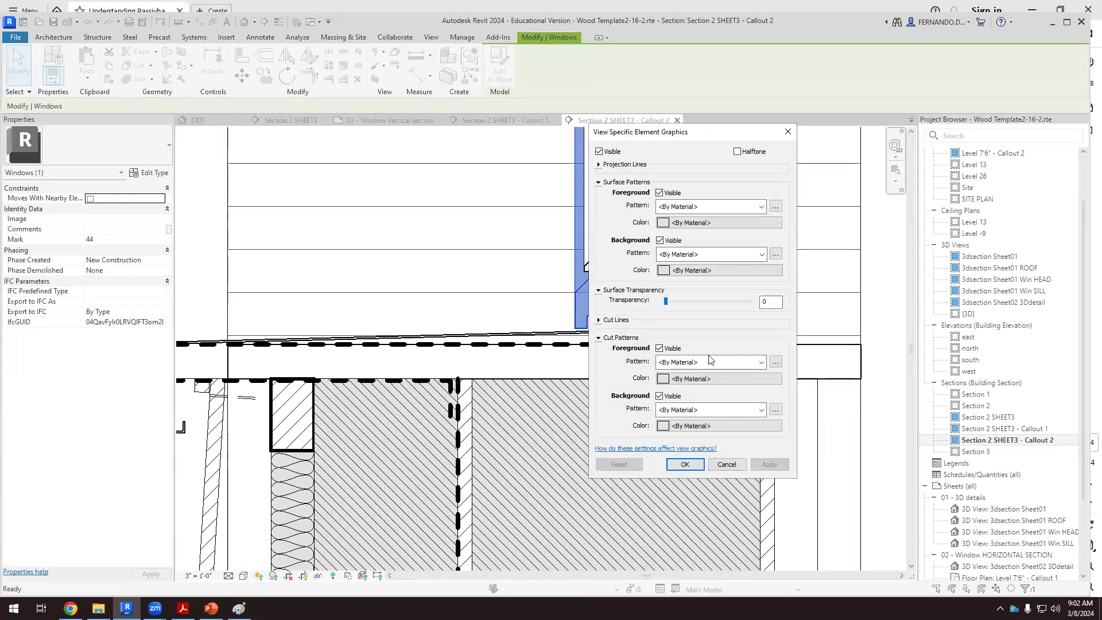
click(762, 362)
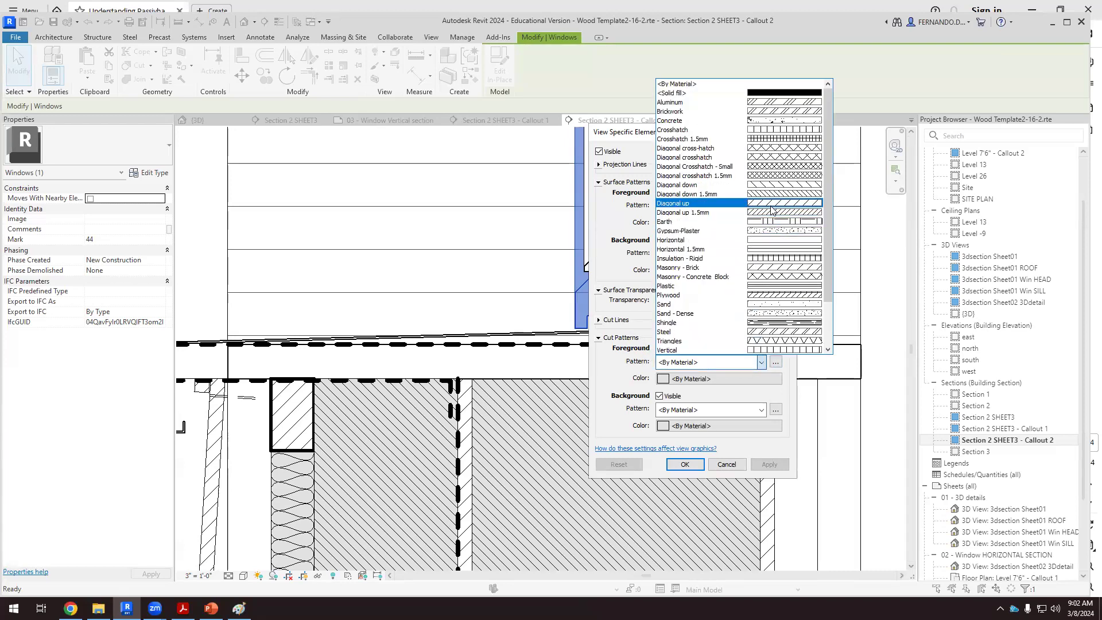
scroll(775, 252, down, 2)
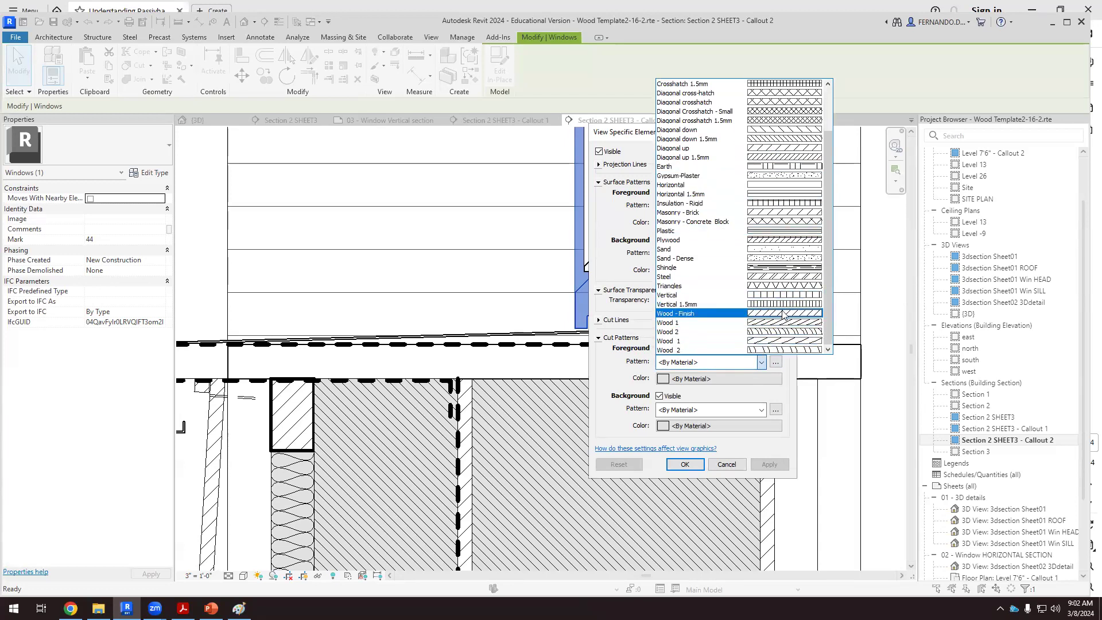
click(785, 305)
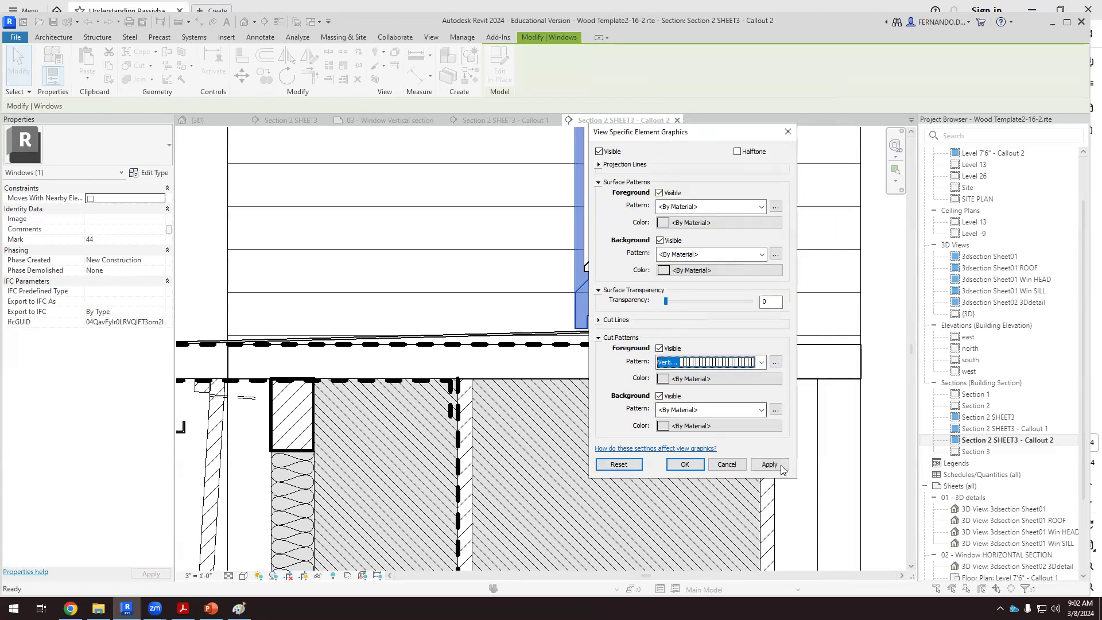
click(687, 464)
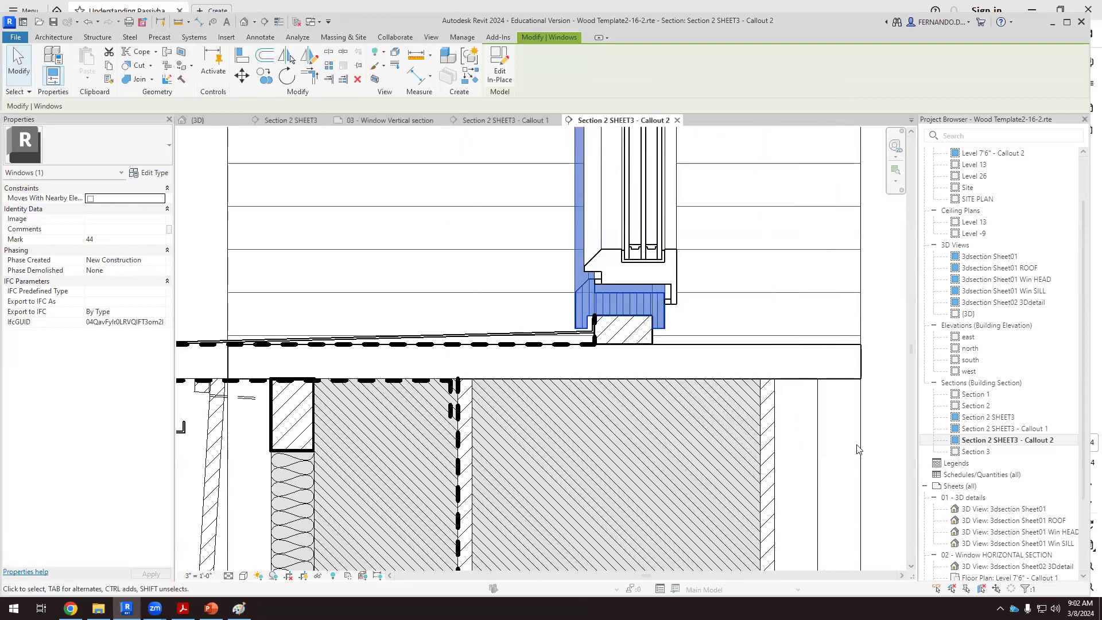
click(880, 432)
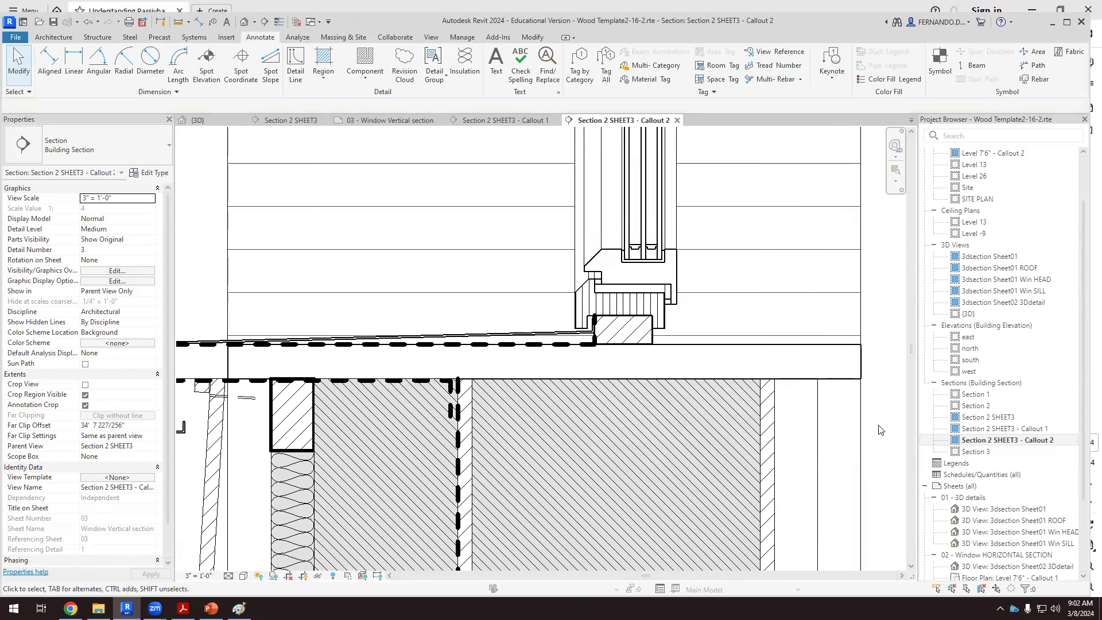
Change the lower window frame's foreground cut pattern to a Diagonal up hatch in its element graphic override
scroll(639, 298, up, 3)
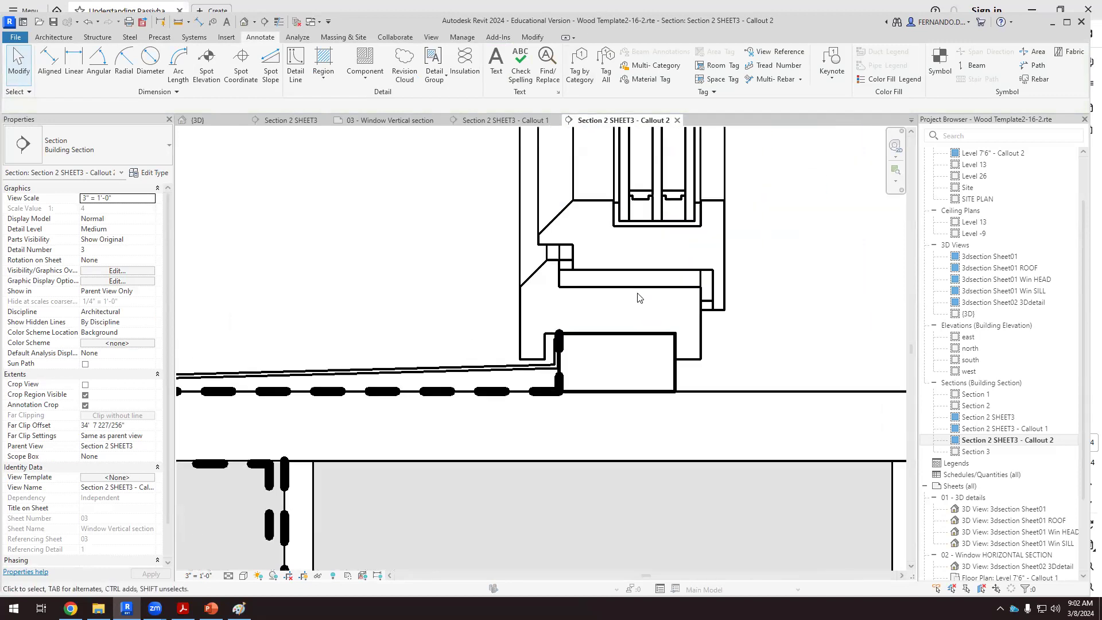
right_click(636, 293)
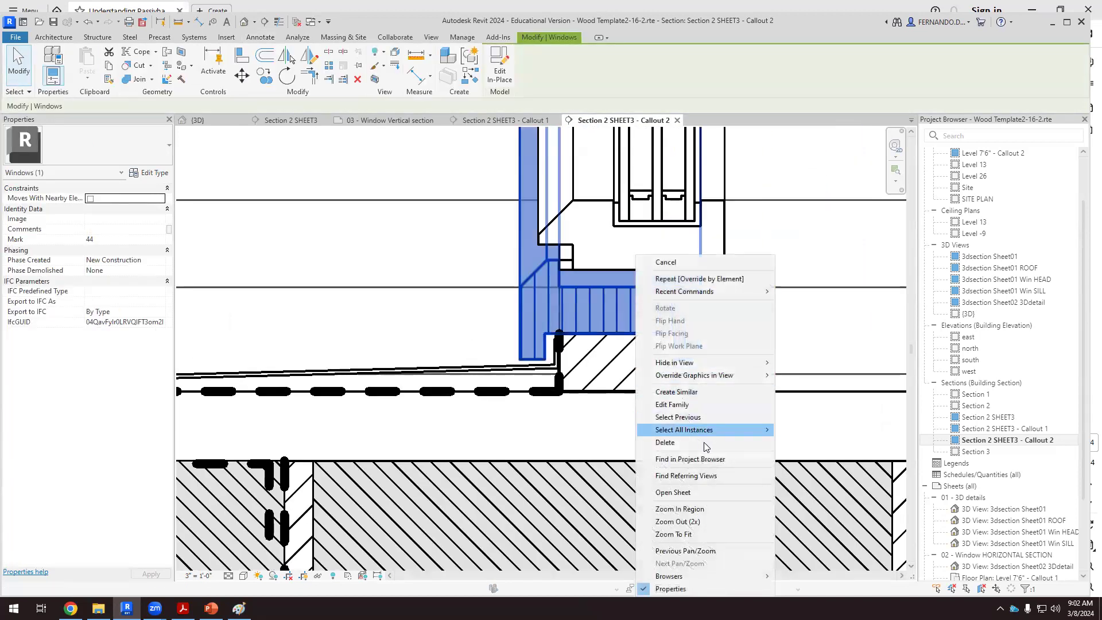
mouse_move(750, 376)
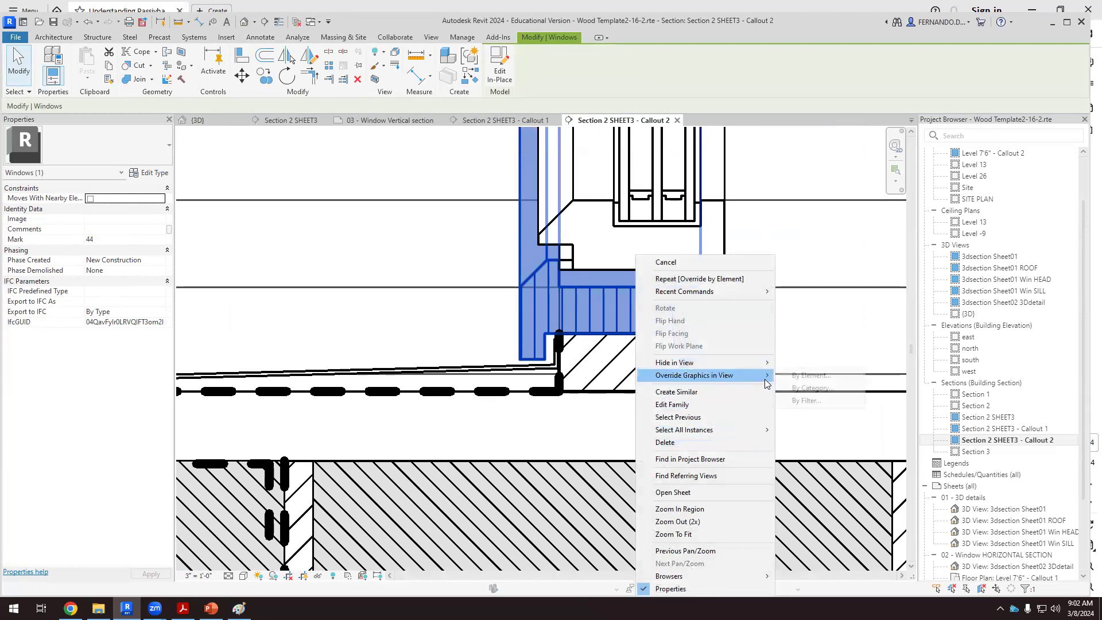
click(821, 376)
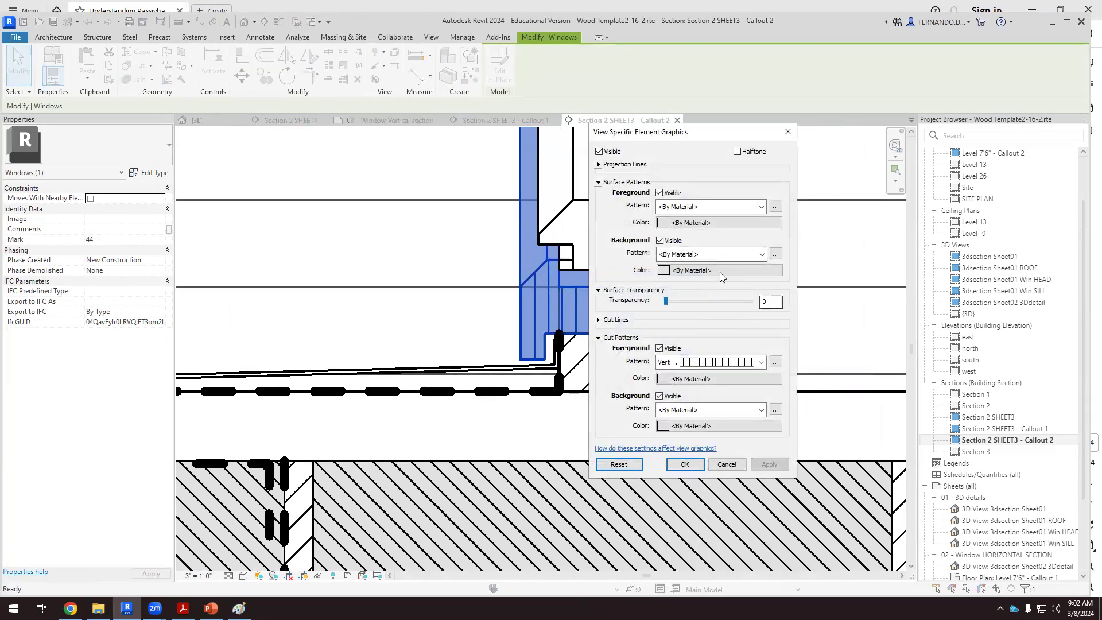
click(755, 361)
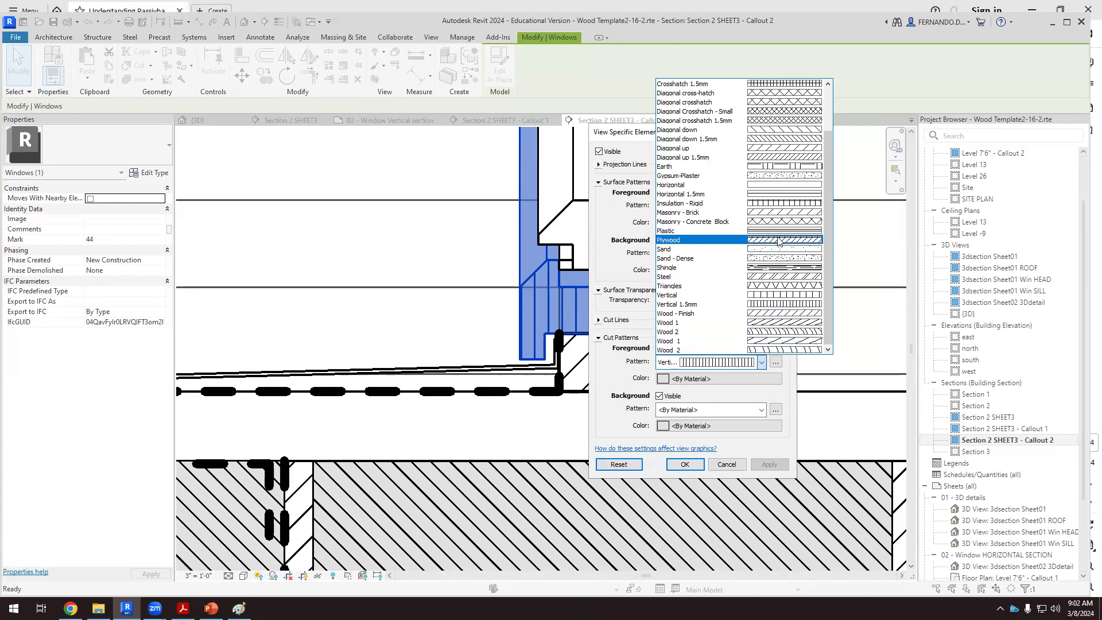
scroll(771, 176, up, 2)
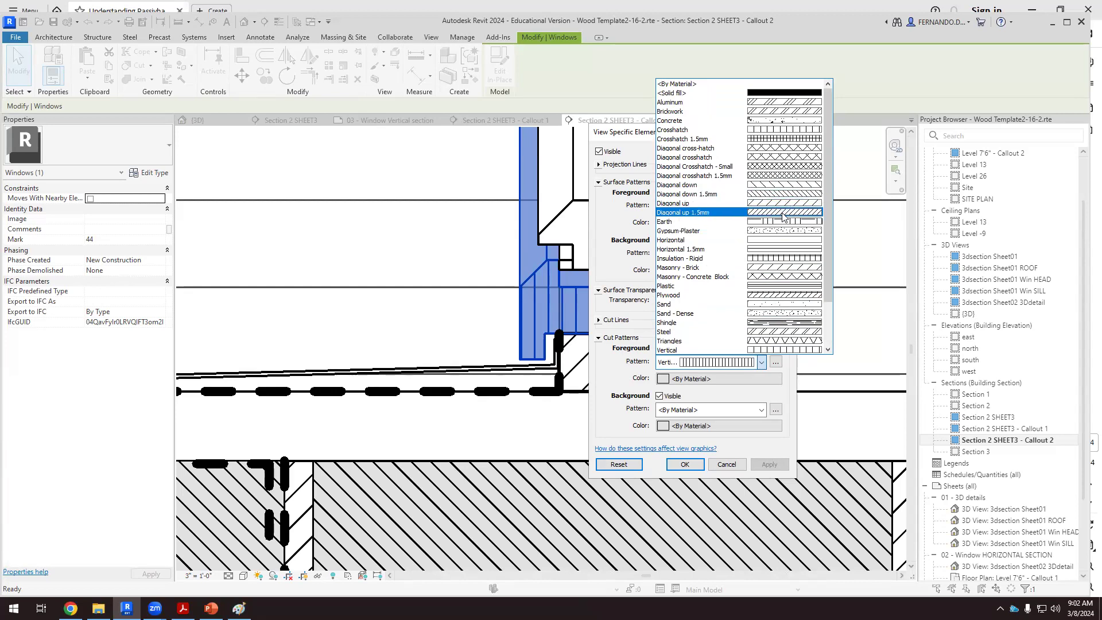
click(787, 203)
click(772, 466)
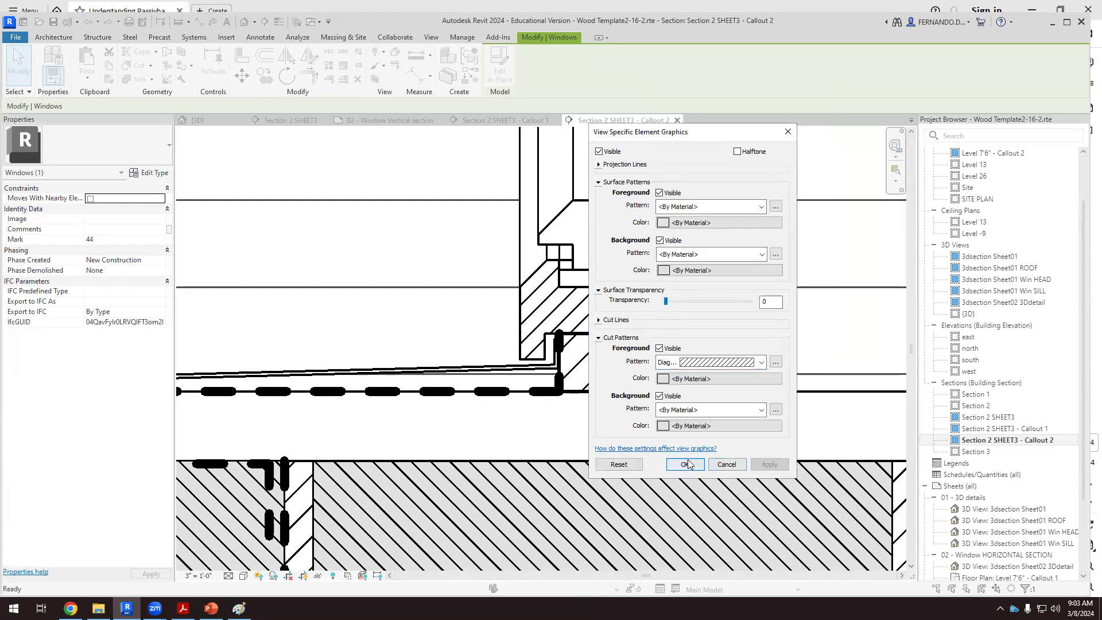
click(684, 465)
scroll(547, 310, down, 3)
click(742, 340)
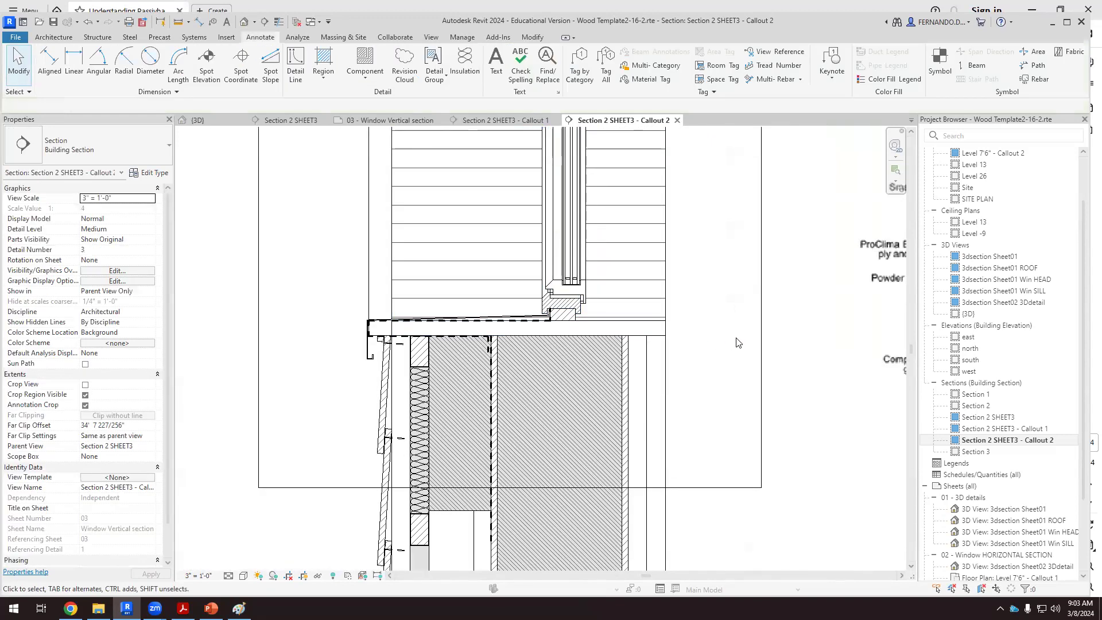
Inspect the diagonal hatch on the lower window frame, and select the frame again to bring up its available commands
scroll(719, 310, up, 2)
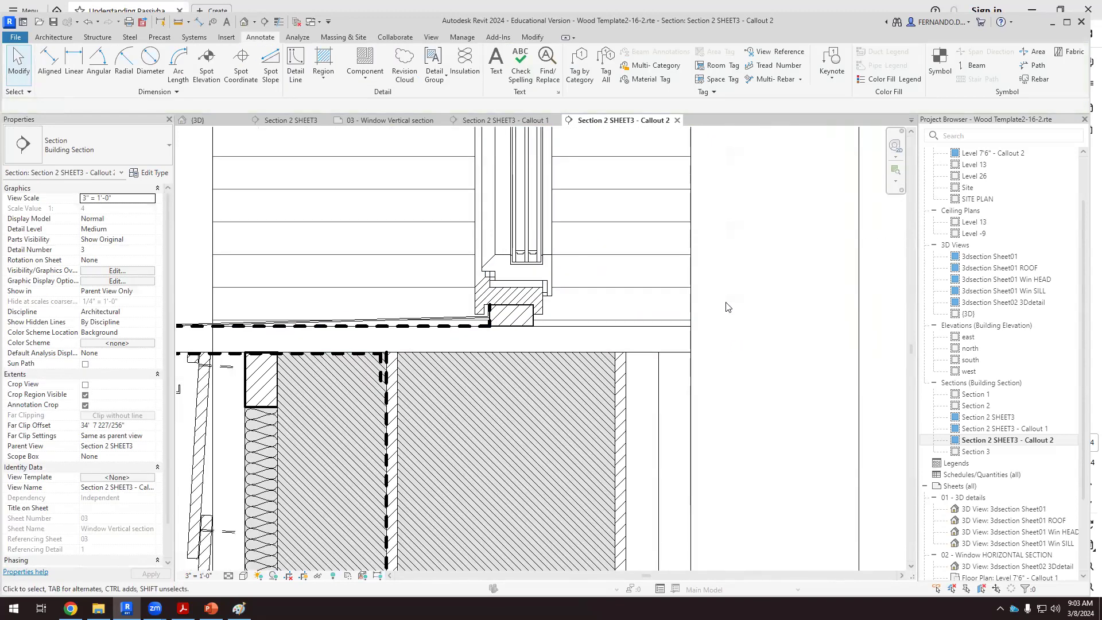
scroll(726, 307, up, 3)
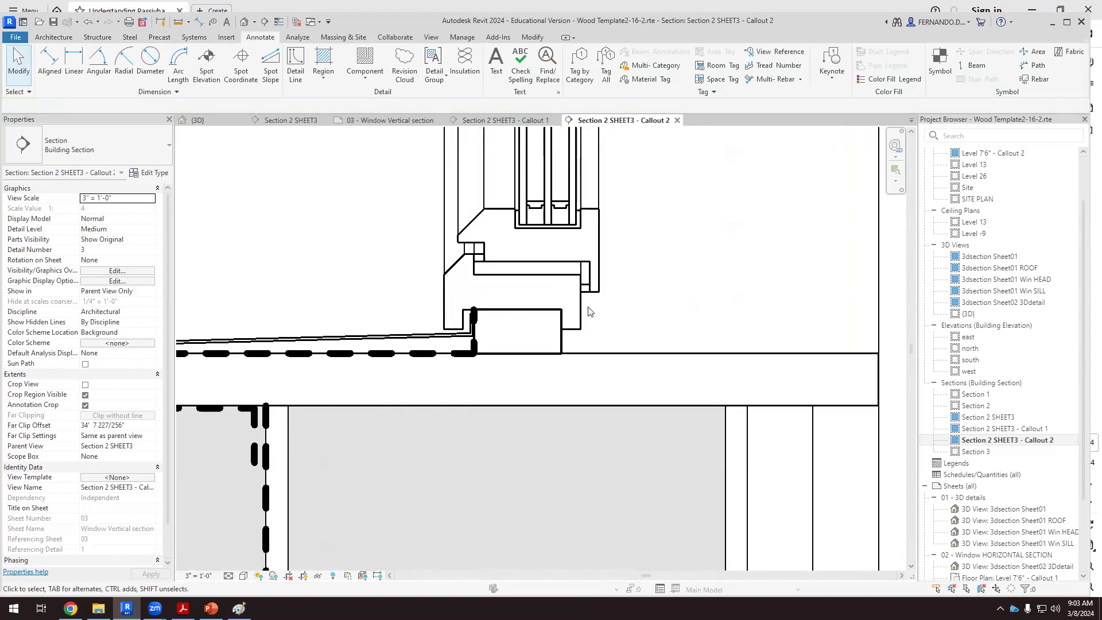
scroll(506, 263, down, 3)
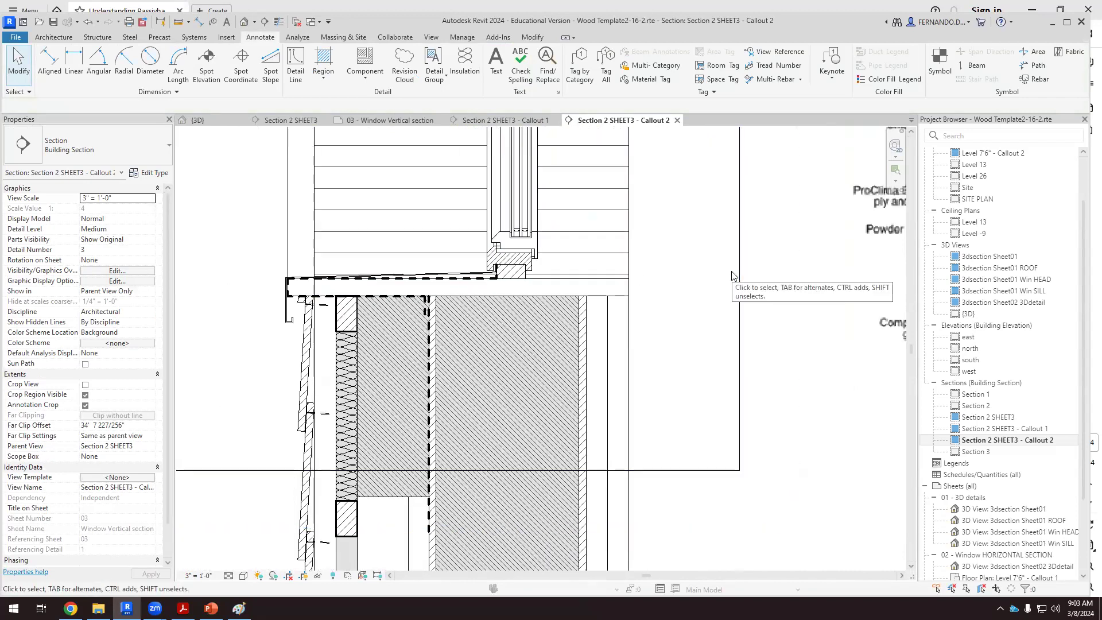
scroll(528, 253, up, 4)
click(529, 252)
right_click(527, 248)
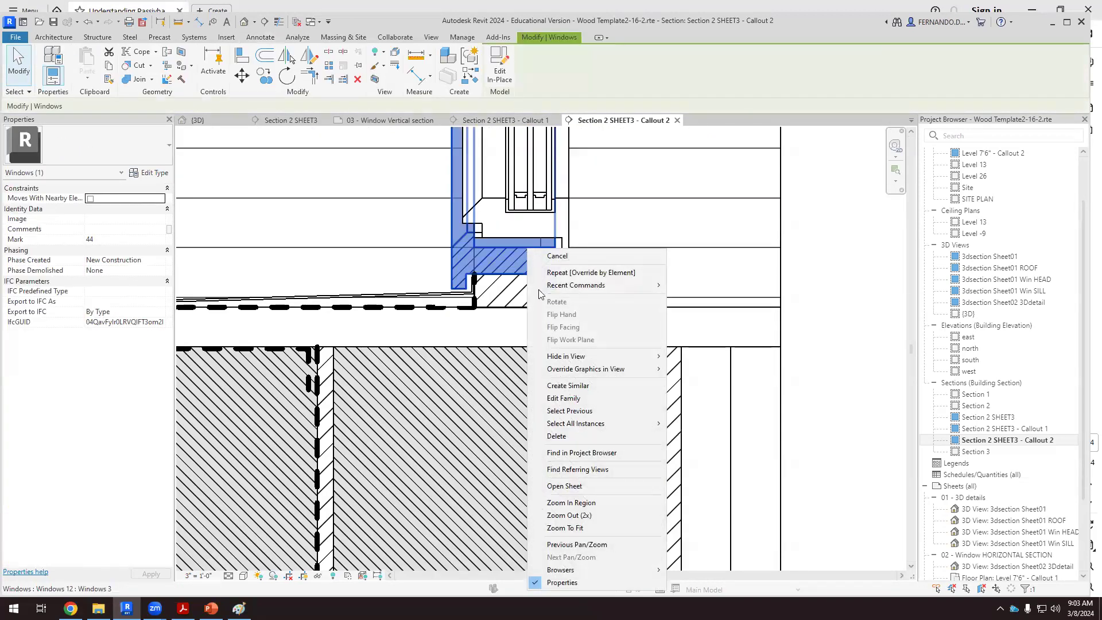
Override the lower window frame's cut background pattern in this view with solid fill in RGB 192-192-192
mouse_move(659, 375)
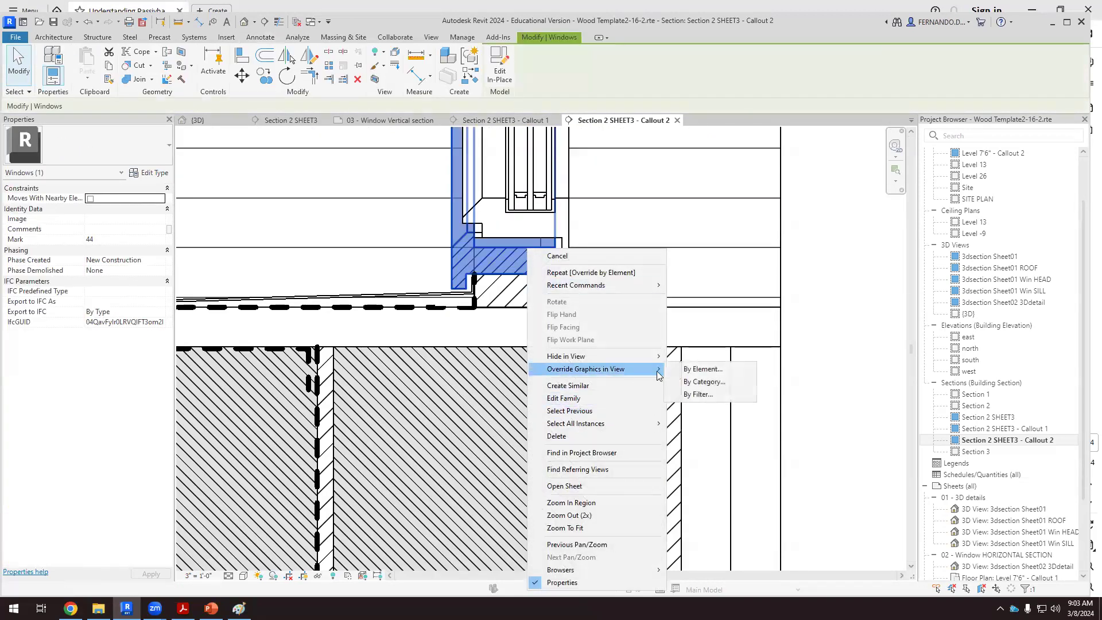
click(720, 372)
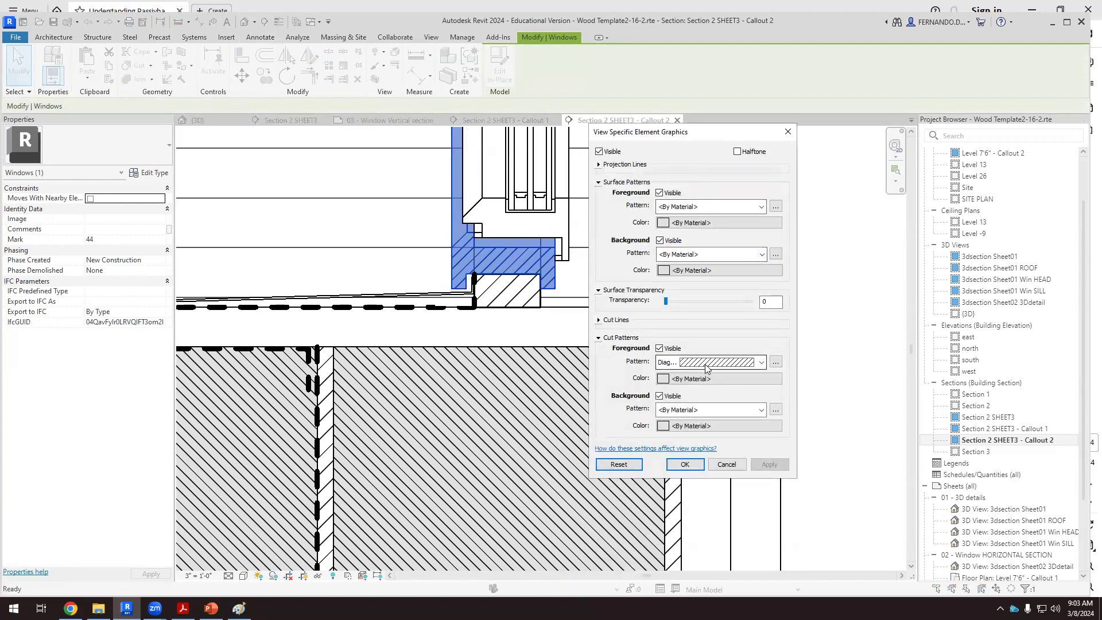
click(762, 412)
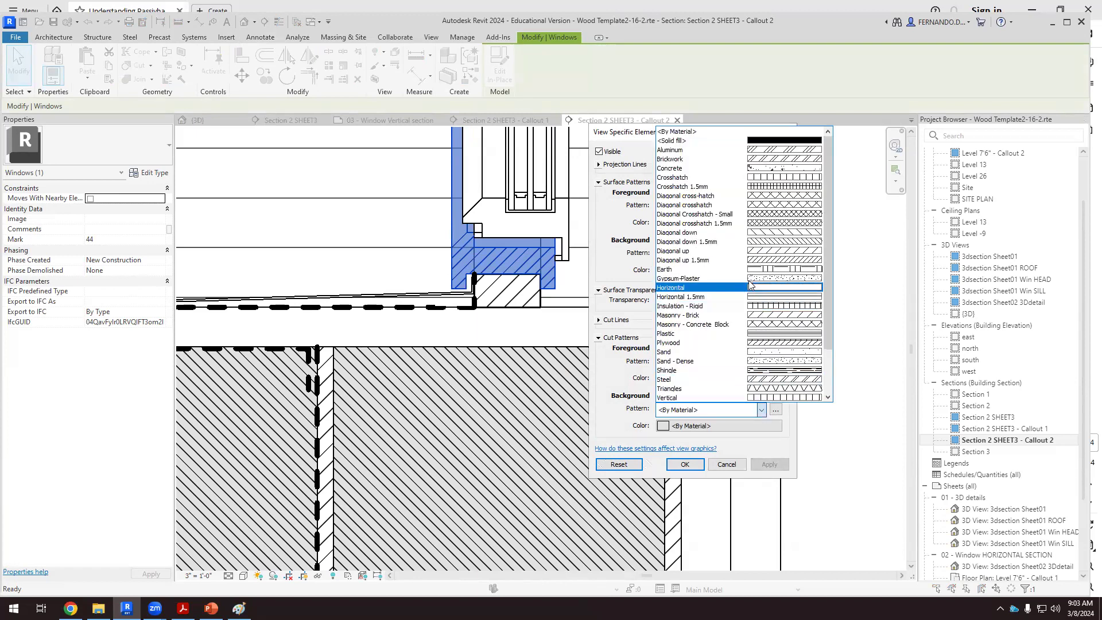
click(778, 141)
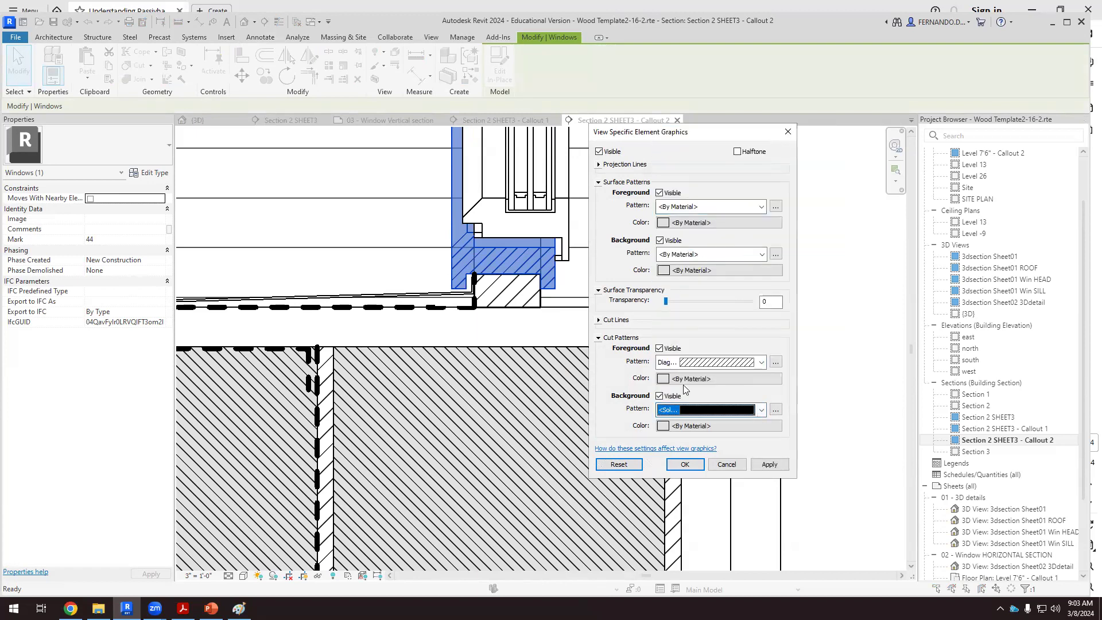
click(664, 426)
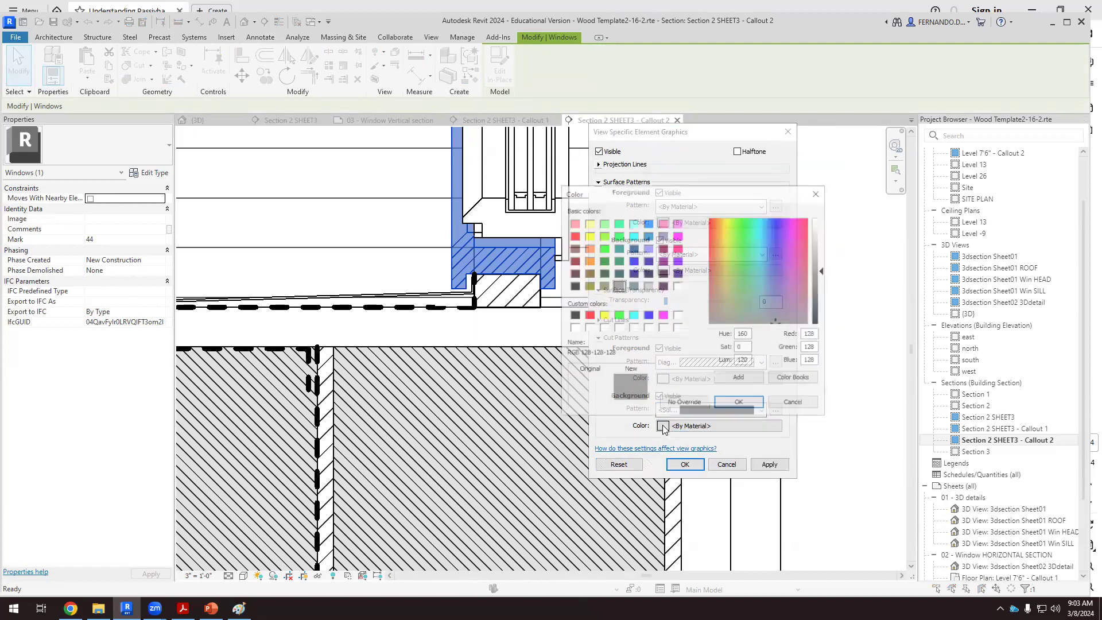
click(648, 286)
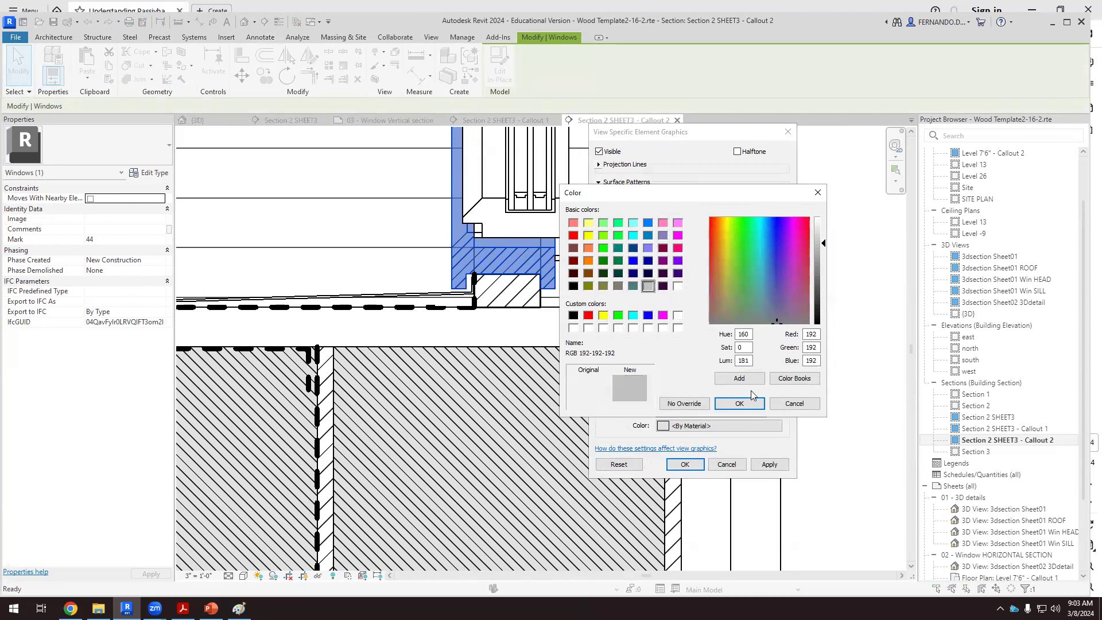
click(740, 404)
click(769, 469)
click(685, 464)
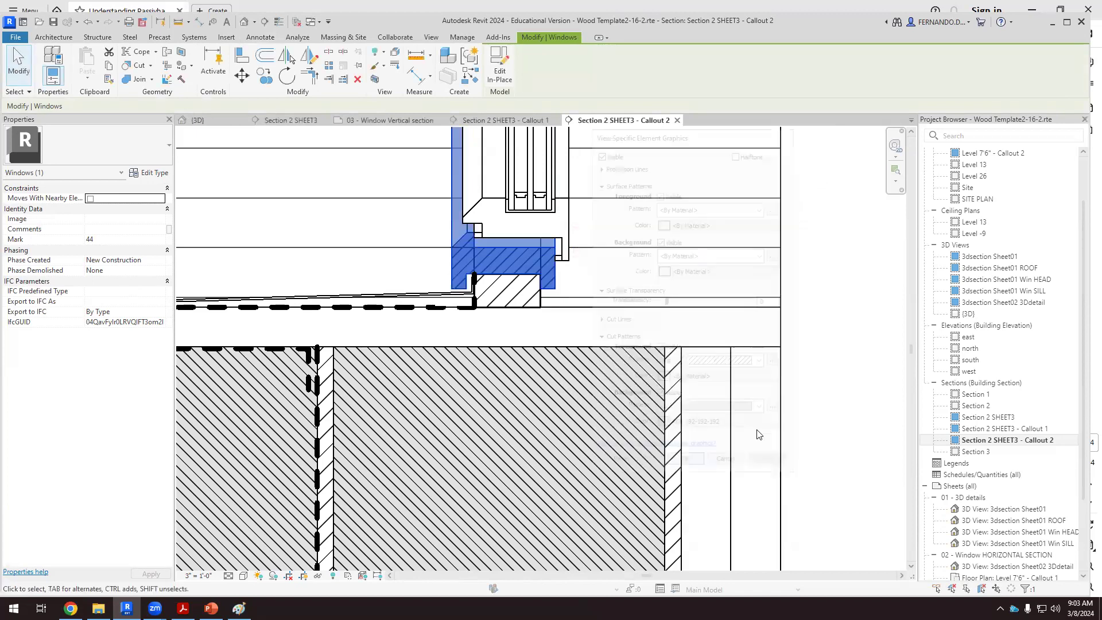
click(426, 335)
Override the window sash's cut foreground pattern in this view with Diagonal up 1.5mm
scroll(426, 335, down, 3)
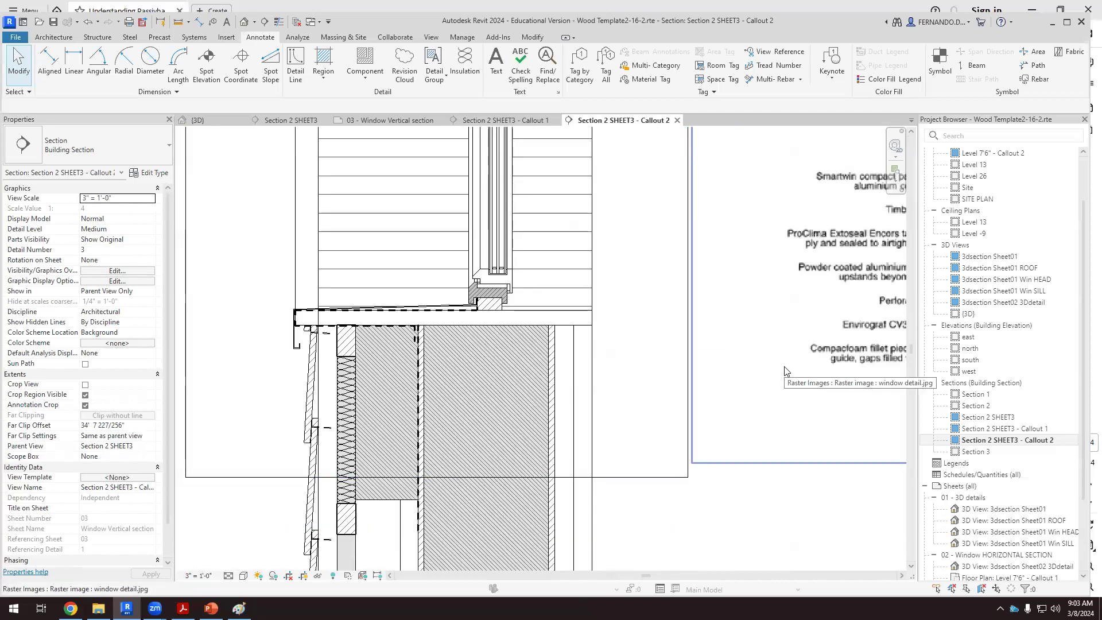
scroll(494, 294, up, 4)
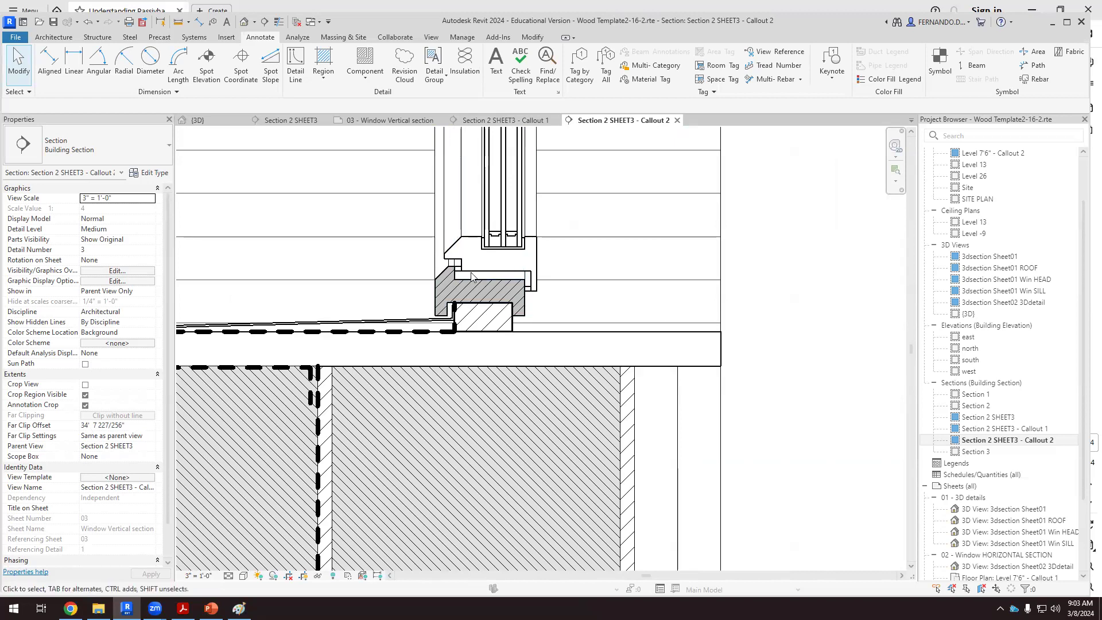
scroll(431, 285, down, 1)
scroll(451, 289, up, 2)
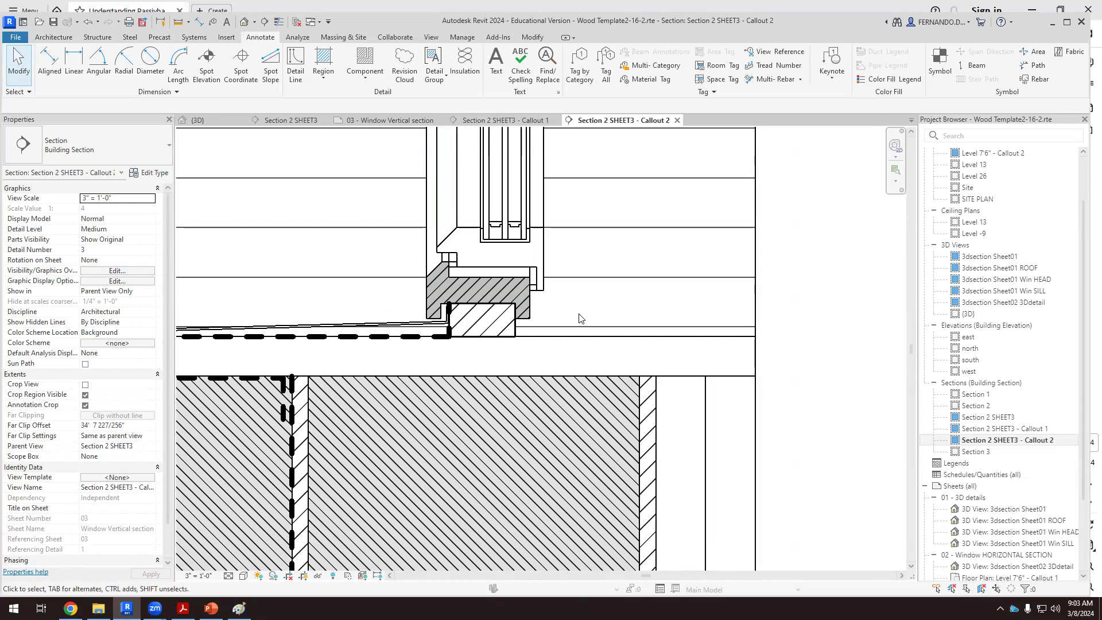
scroll(469, 279, up, 2)
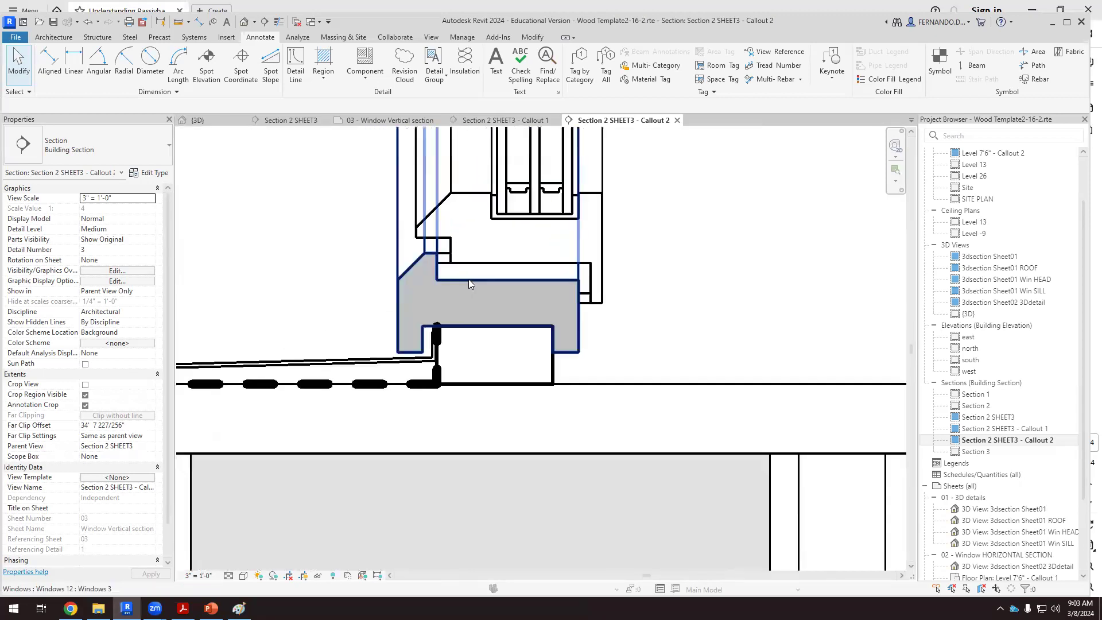
click(490, 264)
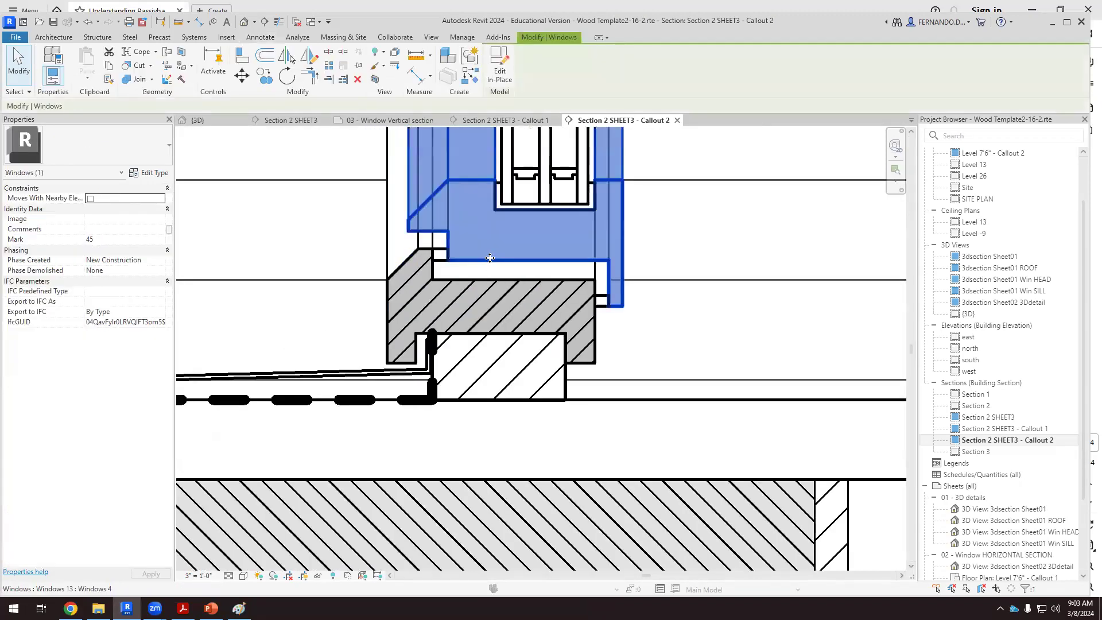
right_click(491, 255)
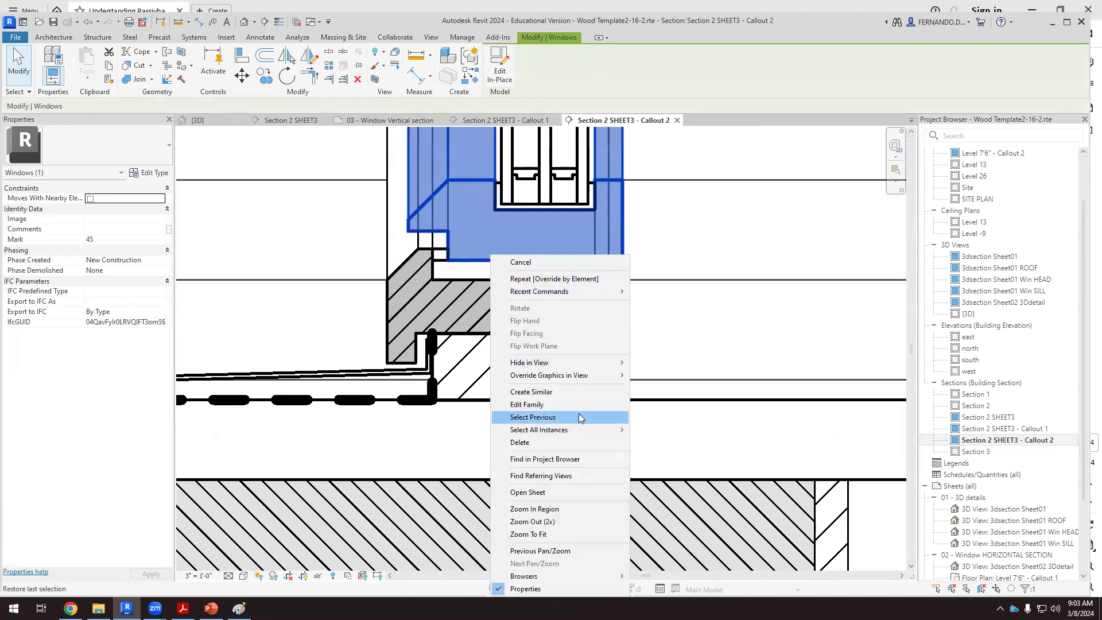
mouse_move(619, 376)
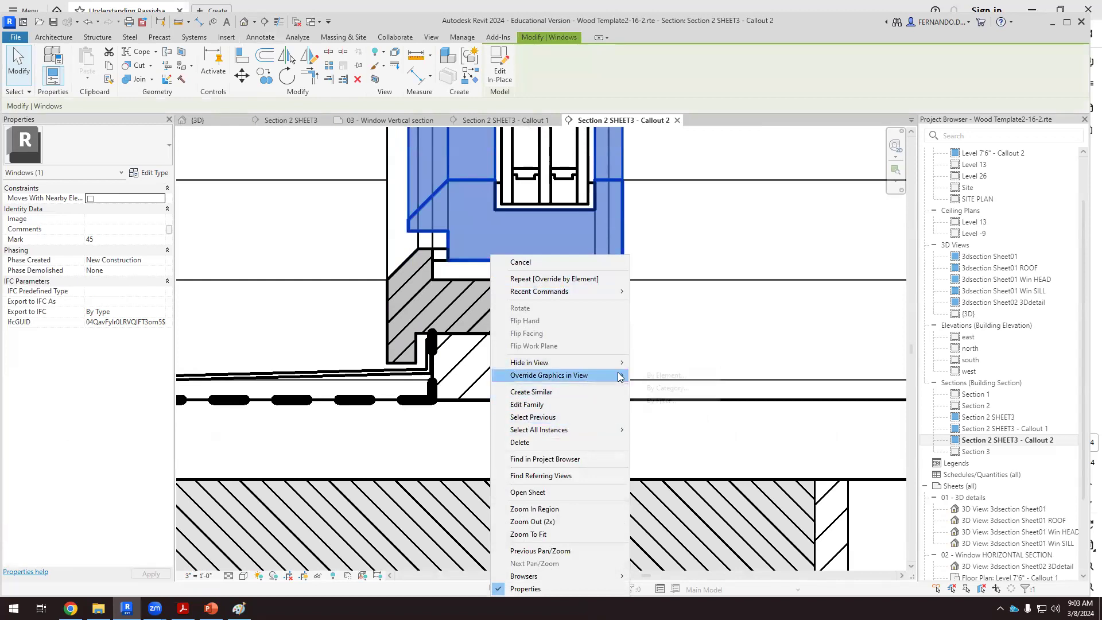
click(683, 378)
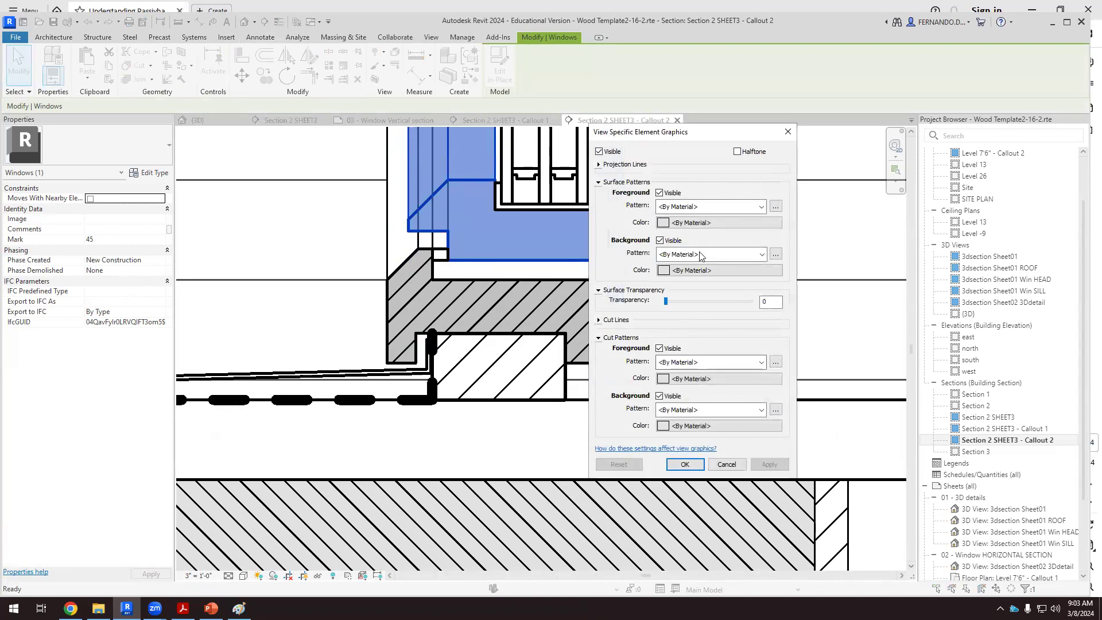
click(756, 363)
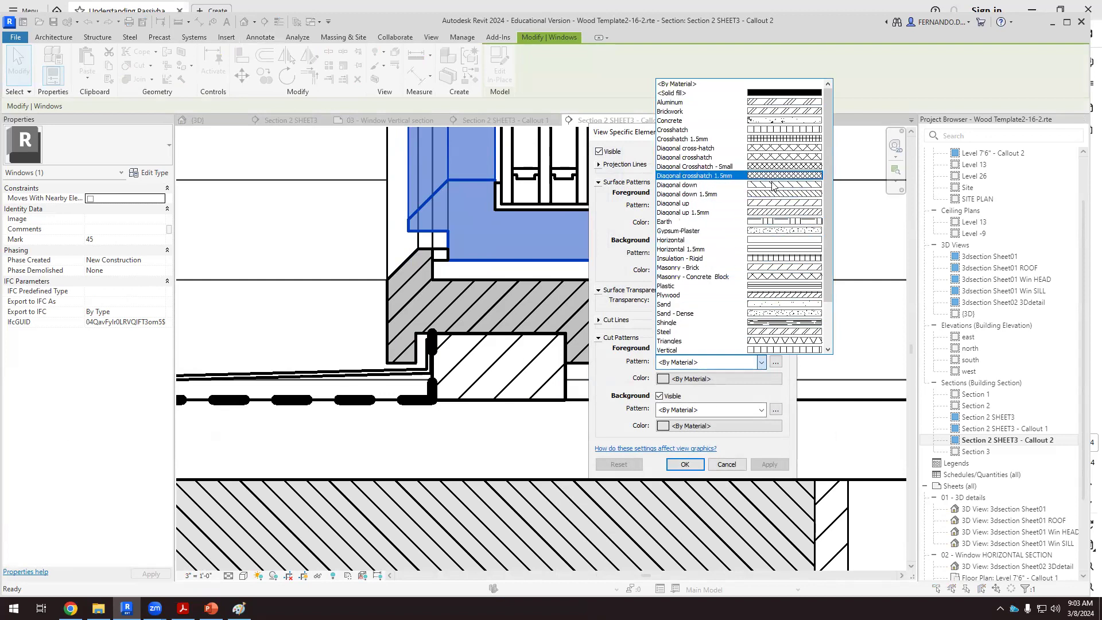
click(779, 213)
Set the sash's cut foreground pattern colour to RGB 192-192-192 and apply the override
click(661, 379)
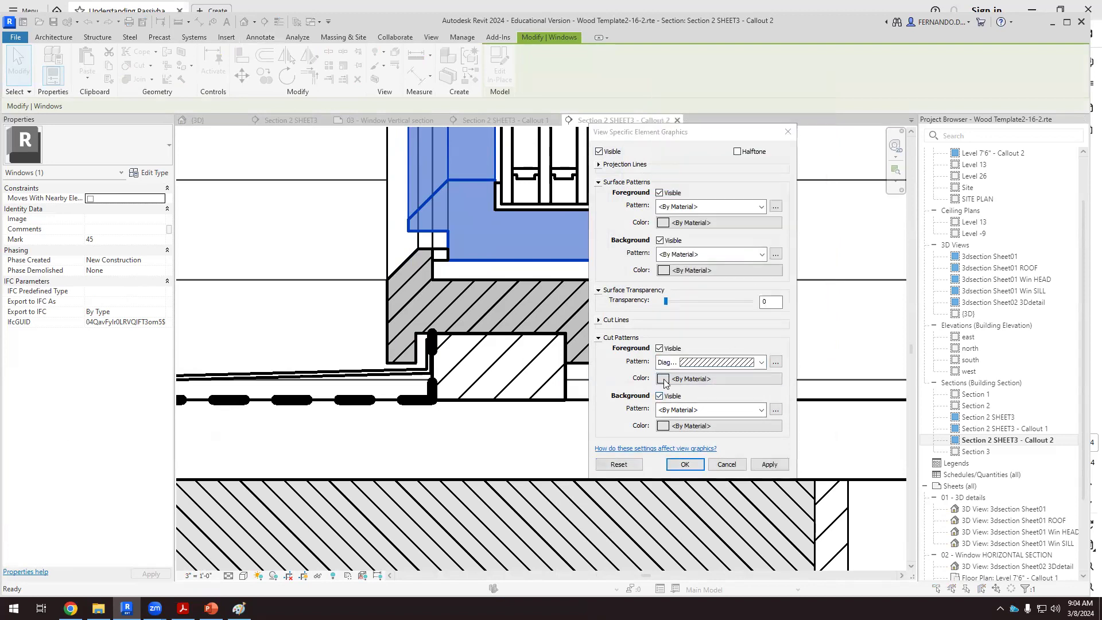
click(649, 286)
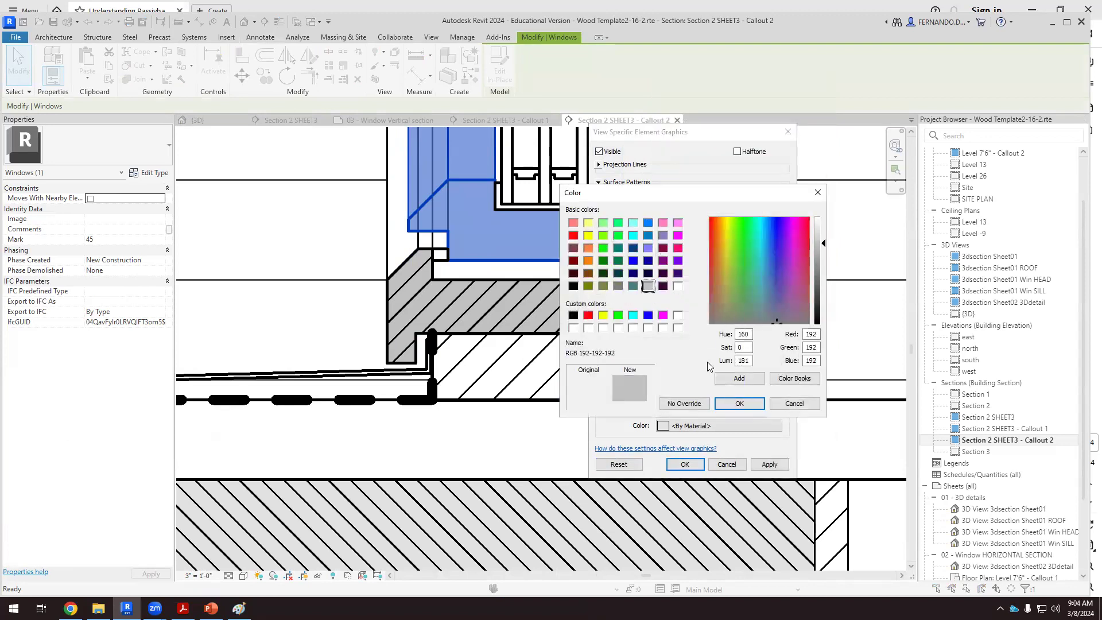
click(740, 402)
click(757, 464)
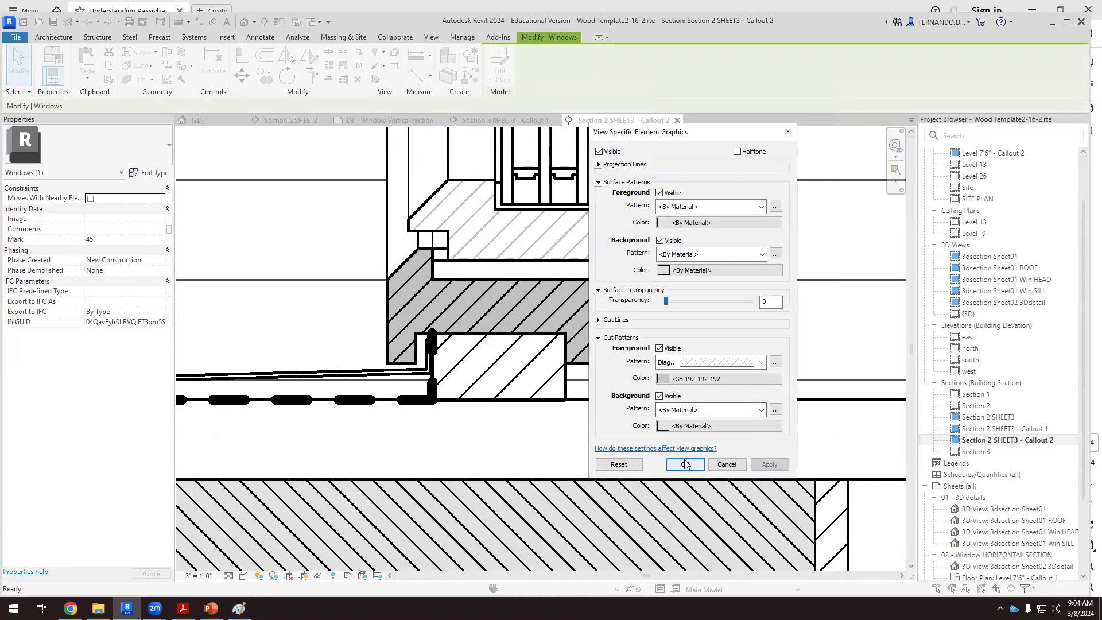
click(685, 465)
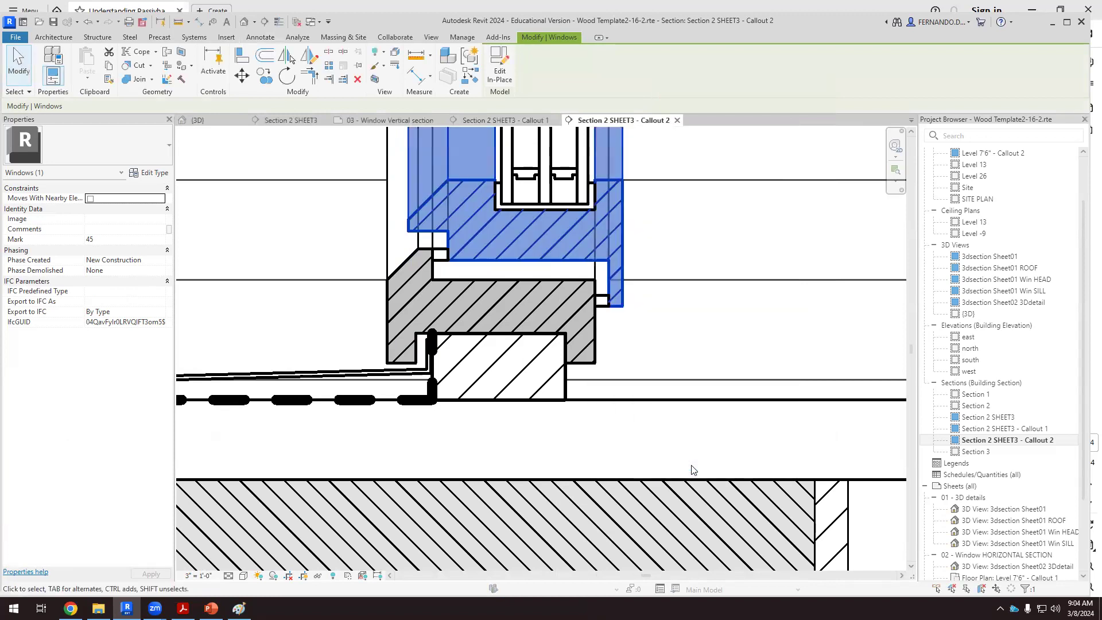
click(721, 438)
Set the colour of the window sash's cut foreground pattern override to black
click(580, 256)
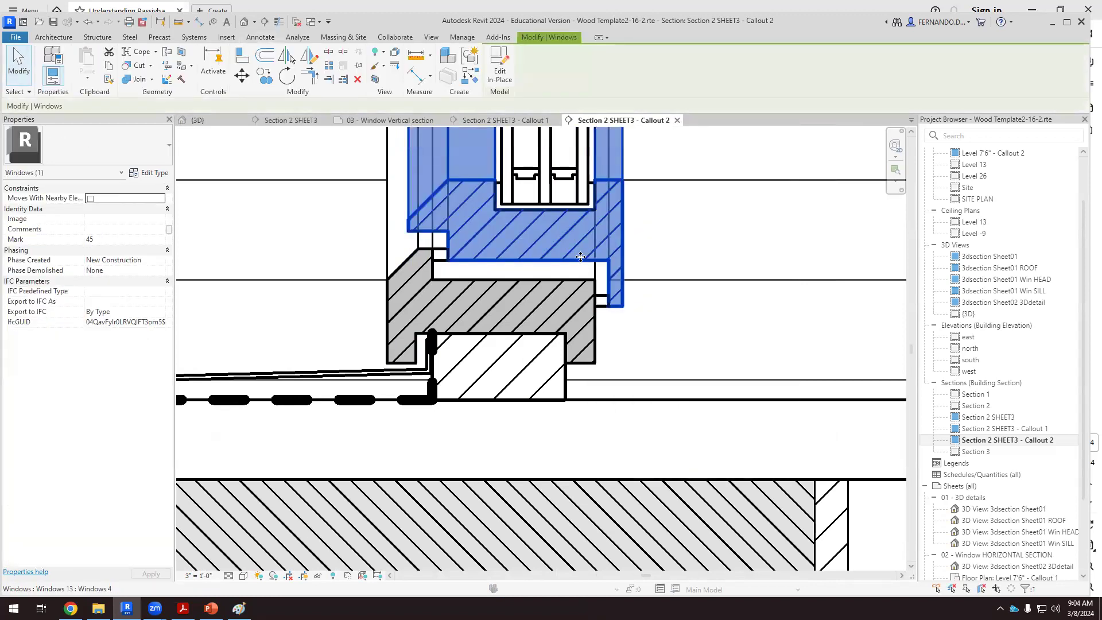
right_click(580, 257)
mouse_move(710, 374)
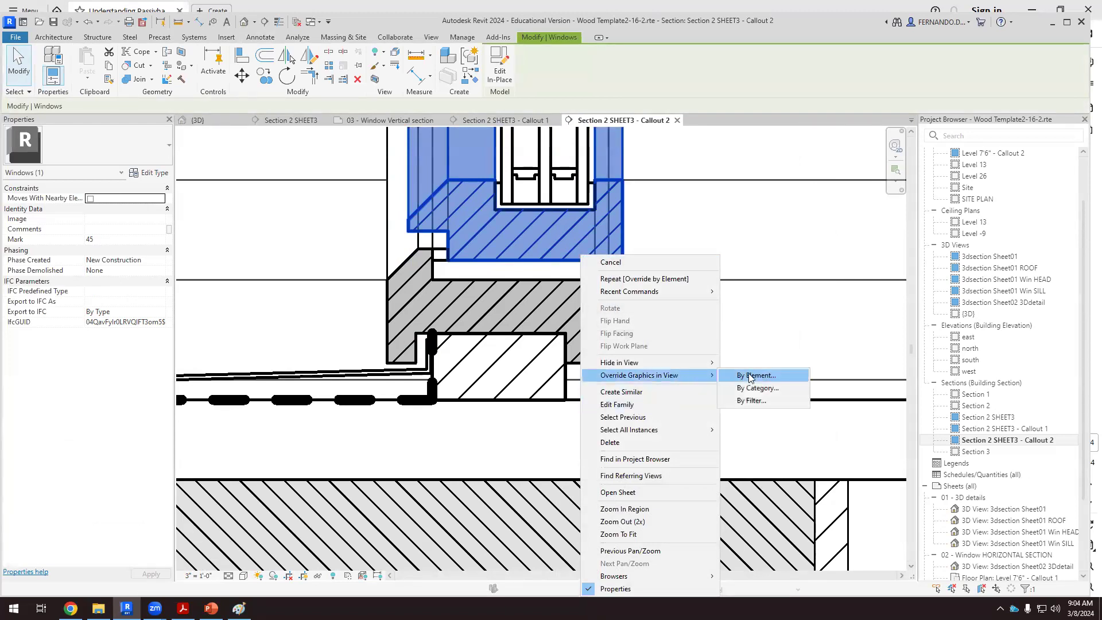
click(750, 376)
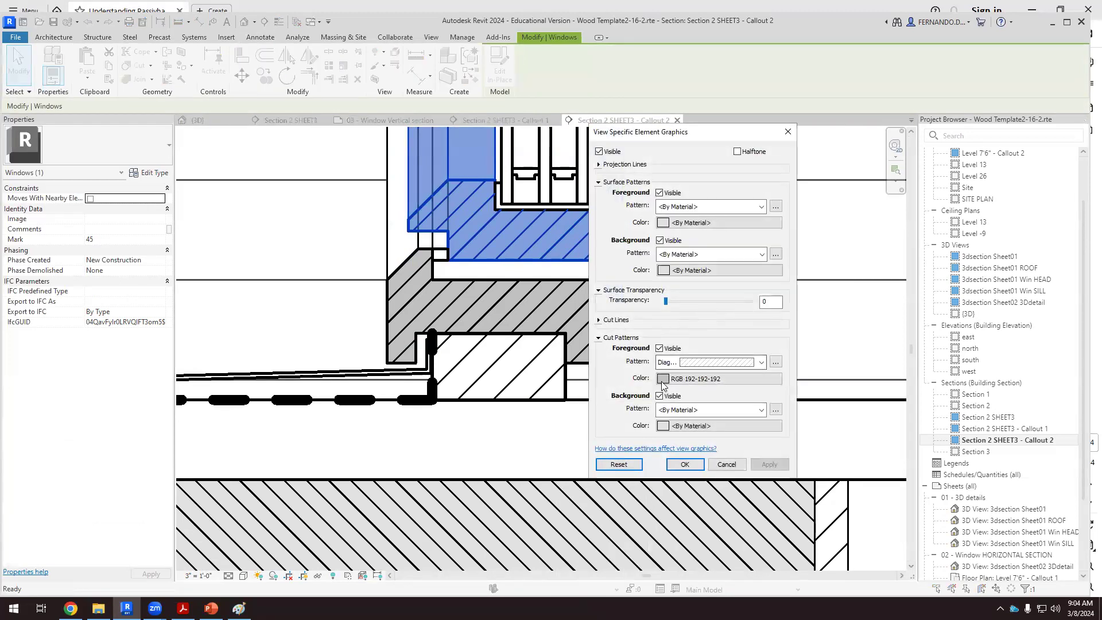
click(664, 380)
click(574, 315)
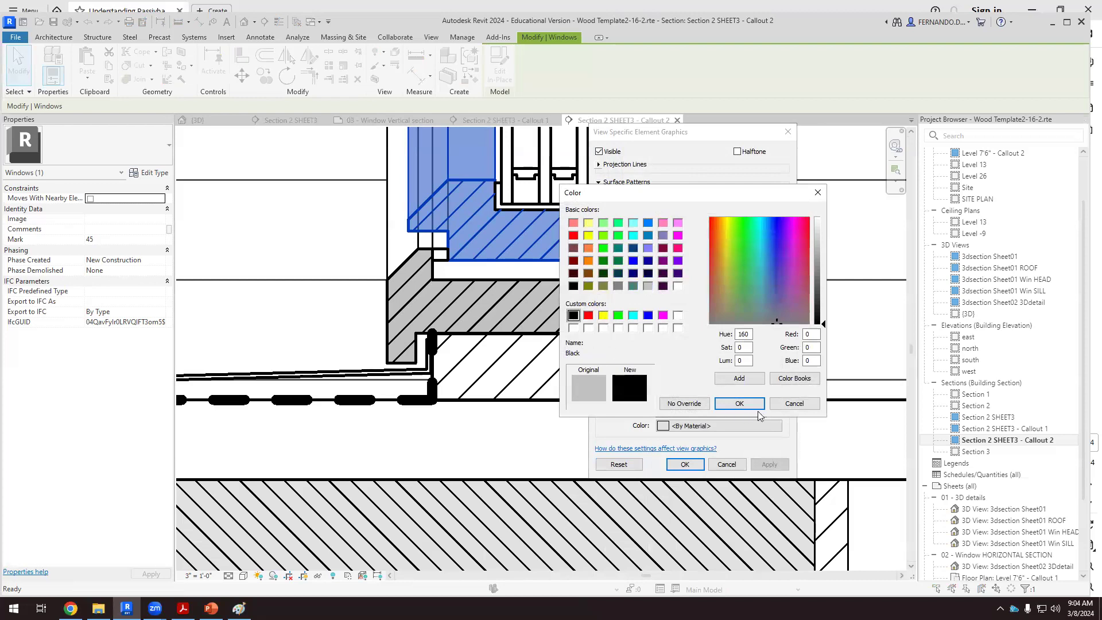
click(739, 404)
Set the sash's cut background pattern to solid fill in RGB 192-192-192 and apply the override
click(697, 410)
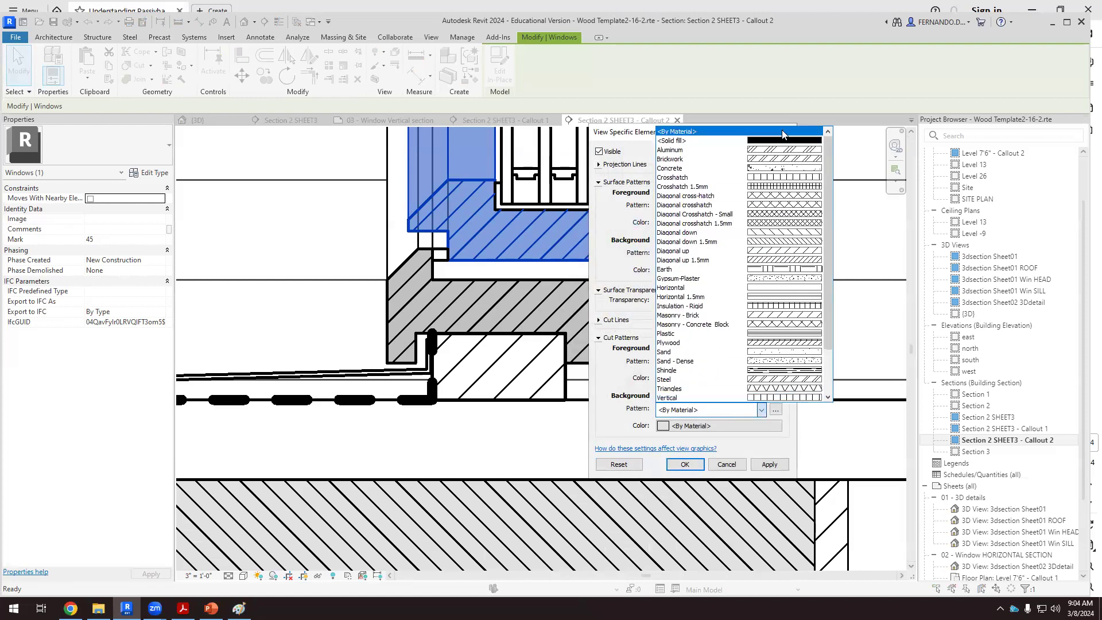
click(784, 140)
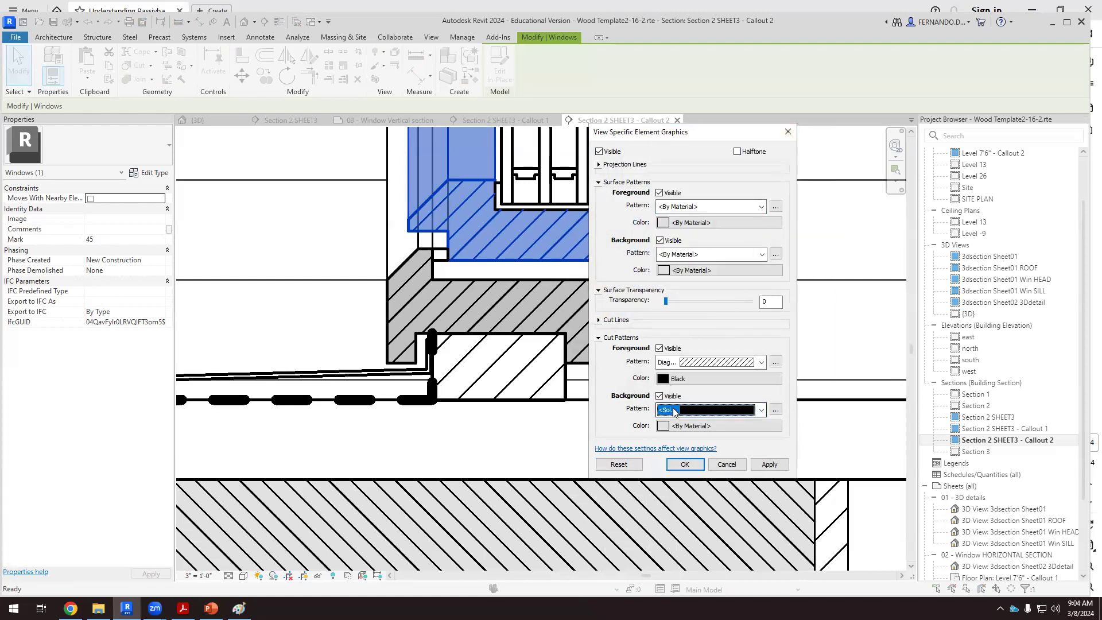
click(669, 428)
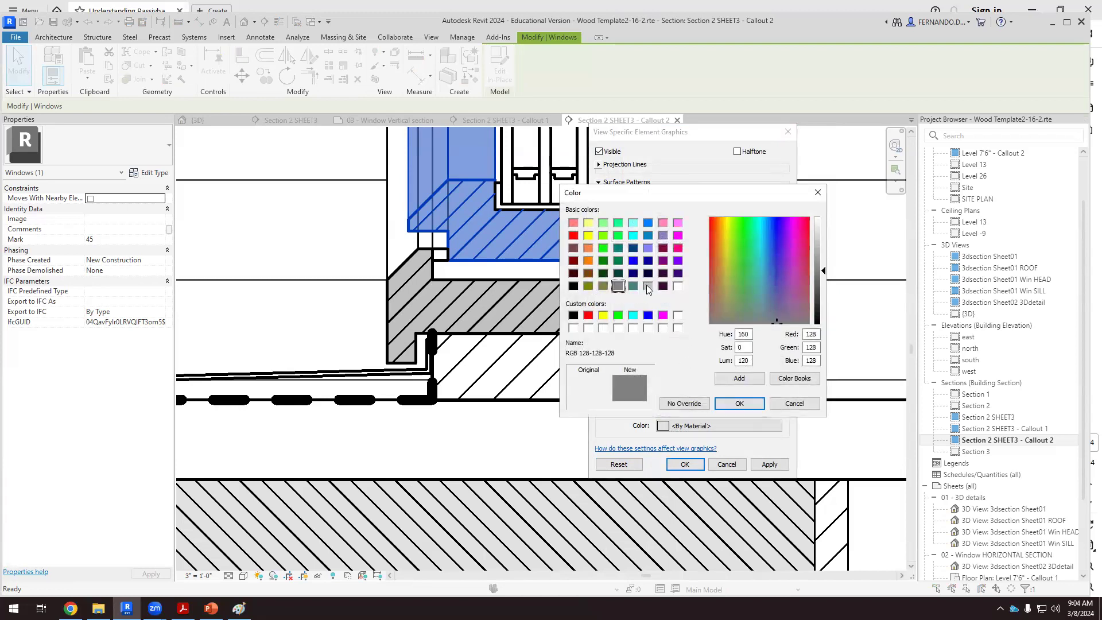
click(648, 286)
click(739, 403)
click(769, 463)
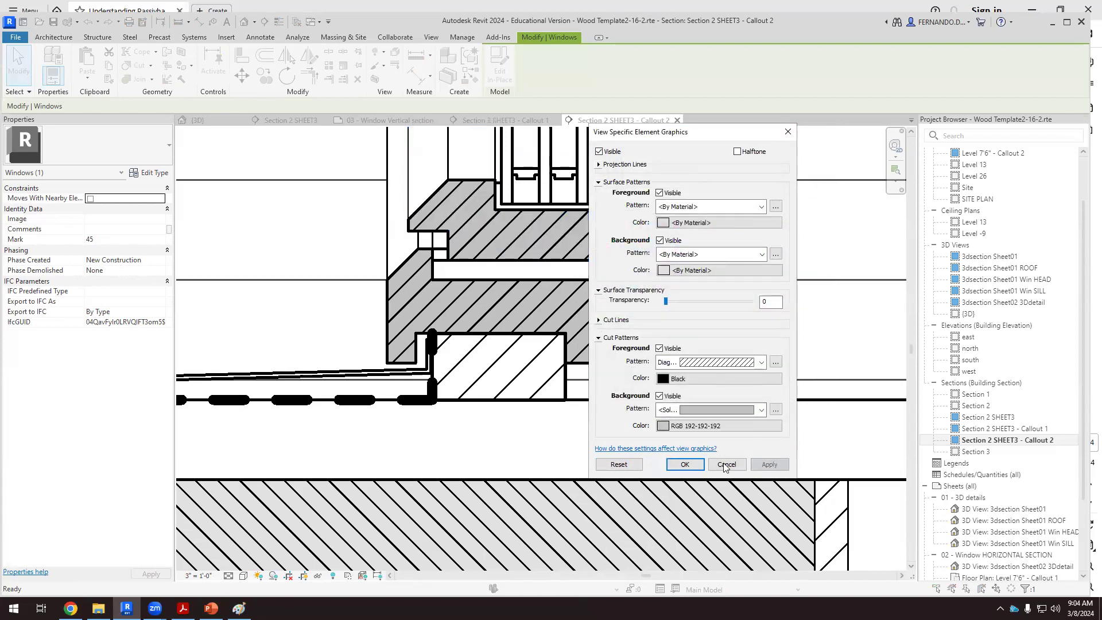
click(695, 466)
scroll(553, 314, down, 4)
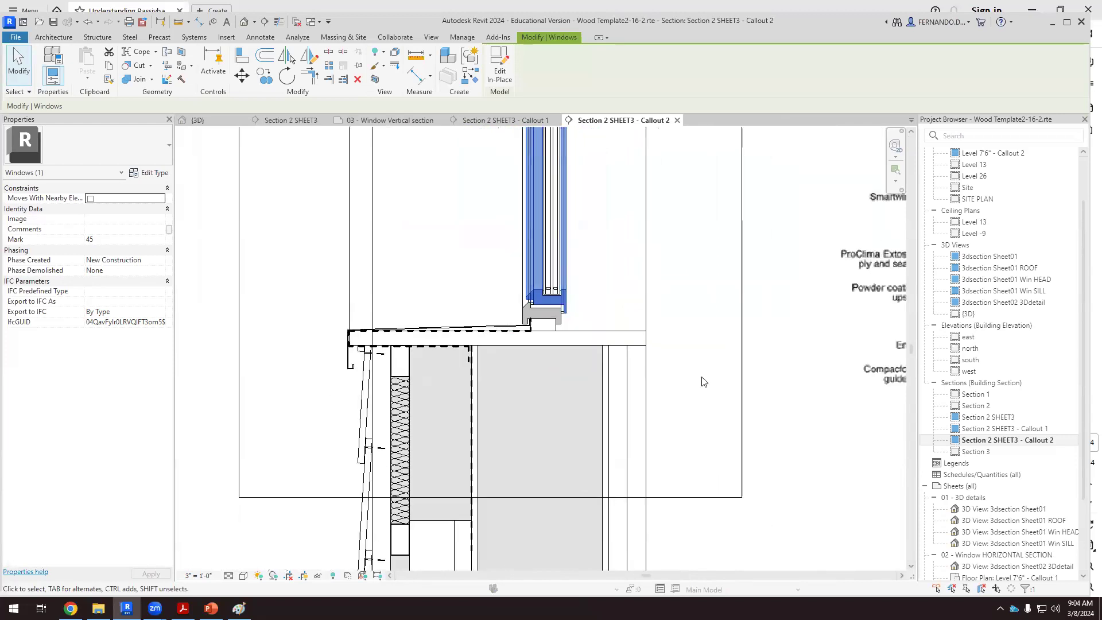
click(754, 508)
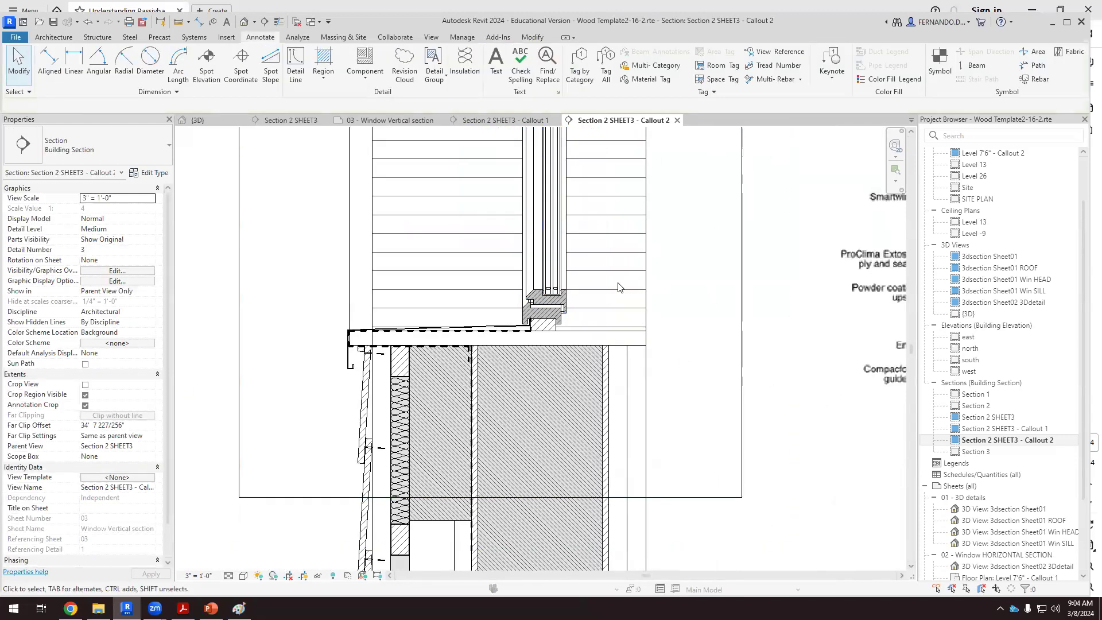
scroll(576, 269, up, 2)
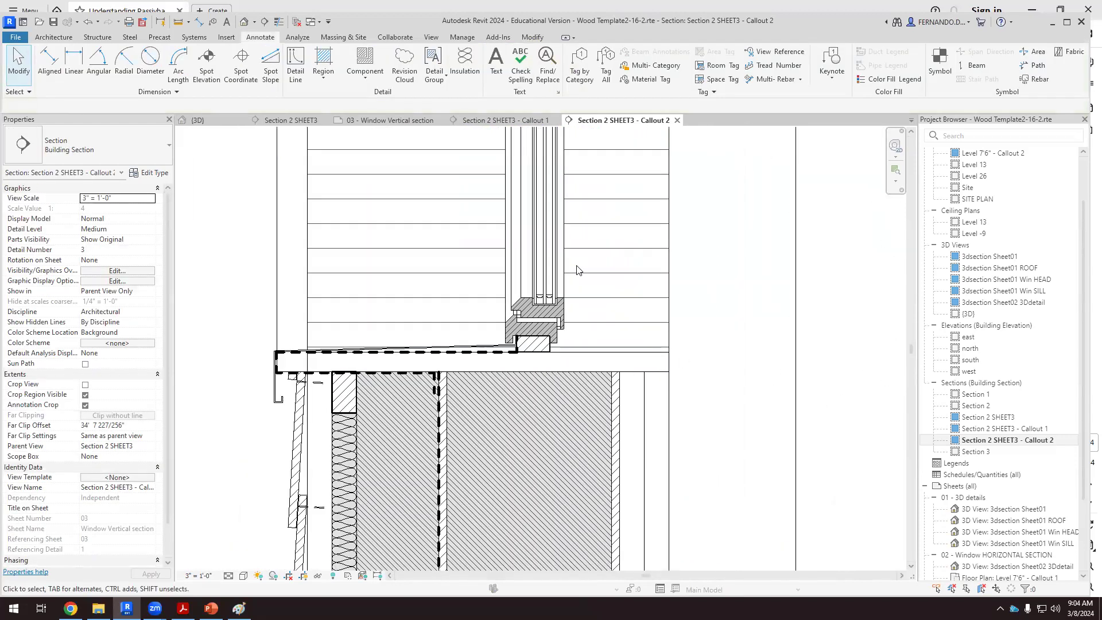
scroll(390, 374, down, 3)
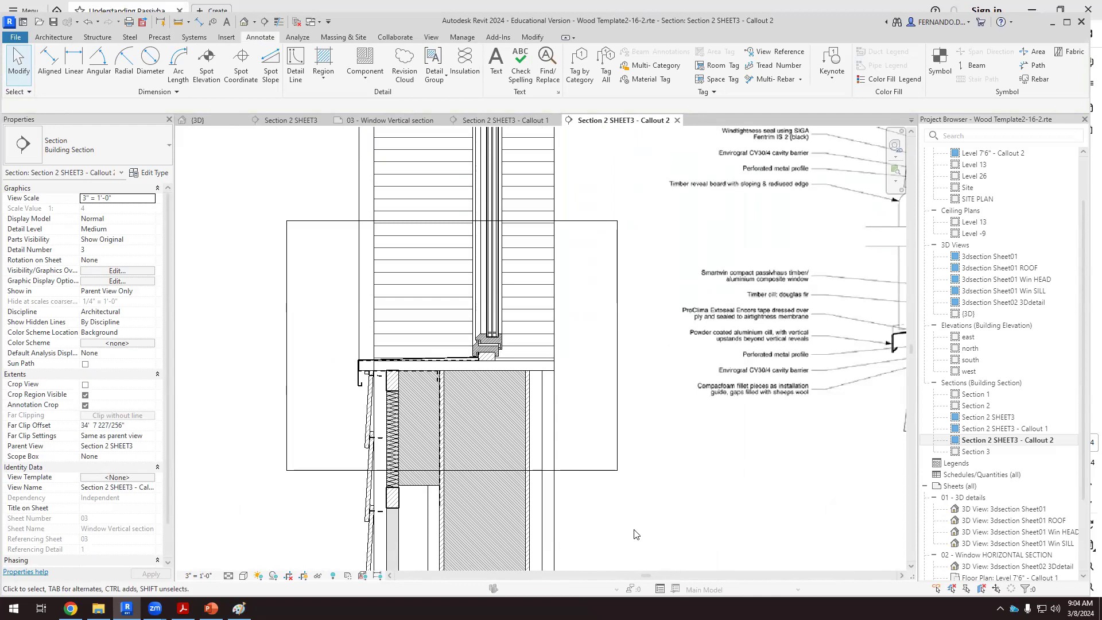
scroll(477, 315, up, 5)
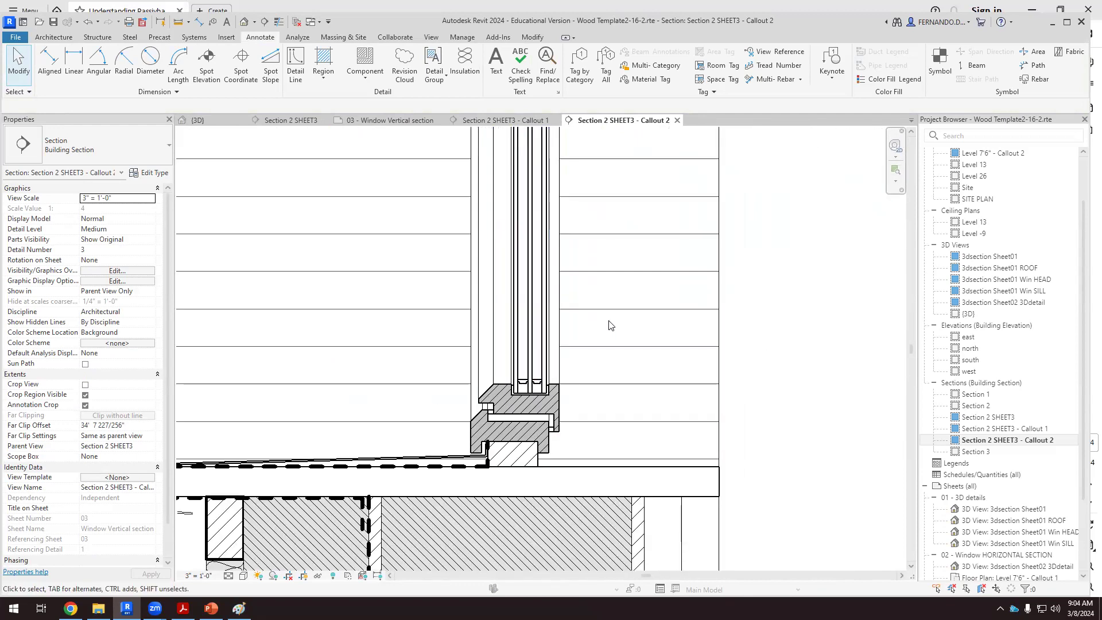
scroll(574, 356, up, 6)
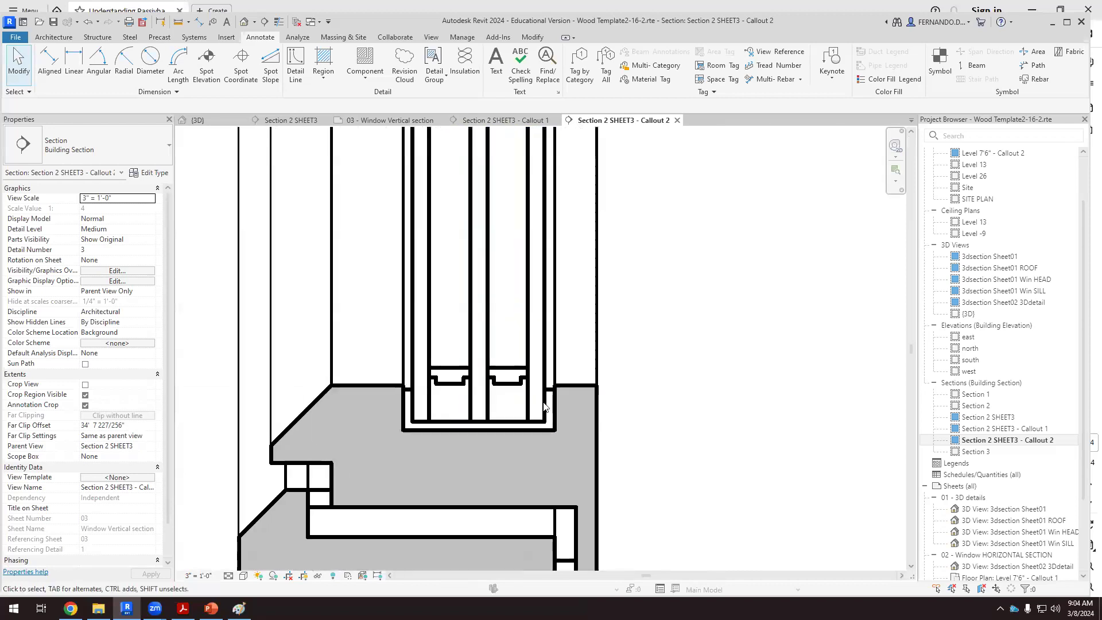
scroll(533, 376, down, 2)
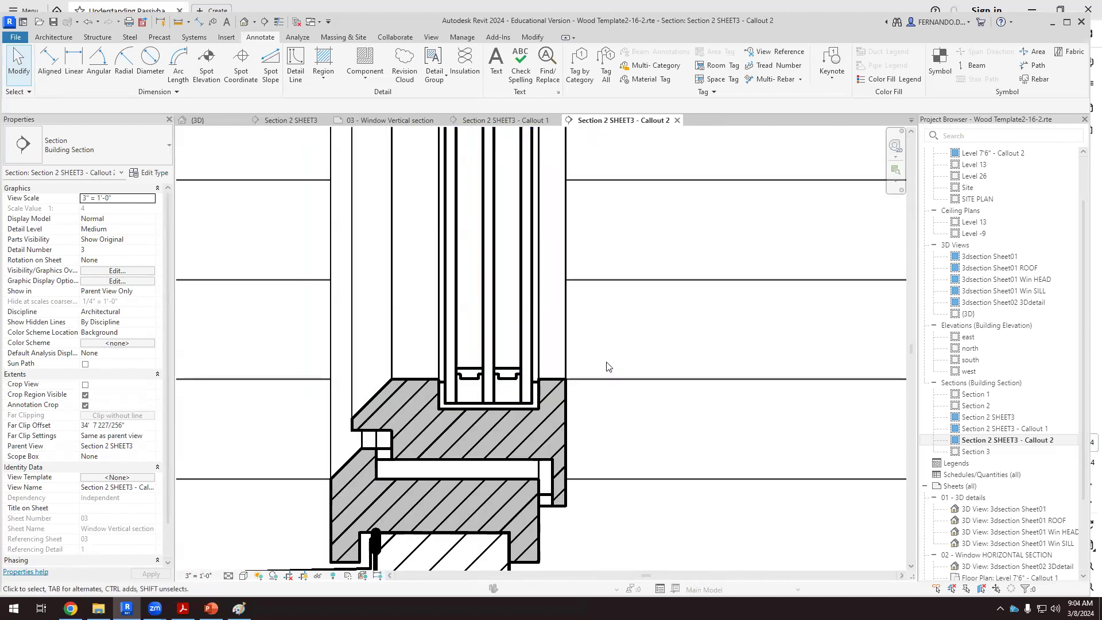
Override the triple glazing panes' cut line weight to 1 in this view and apply it
scroll(563, 367, up, 3)
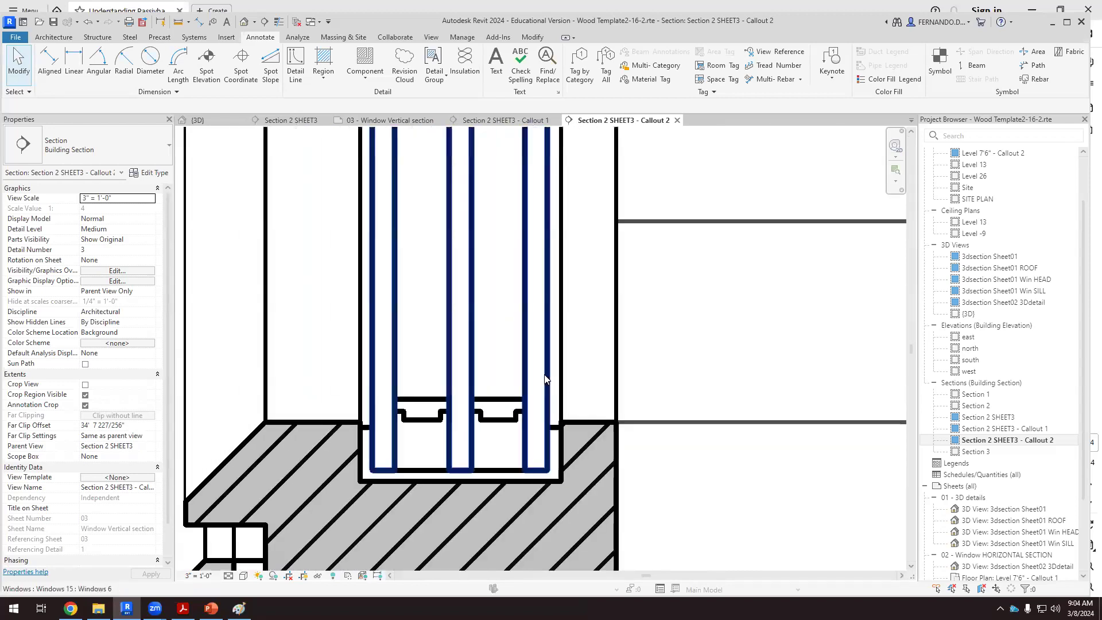
scroll(561, 397, up, 2)
scroll(562, 398, down, 5)
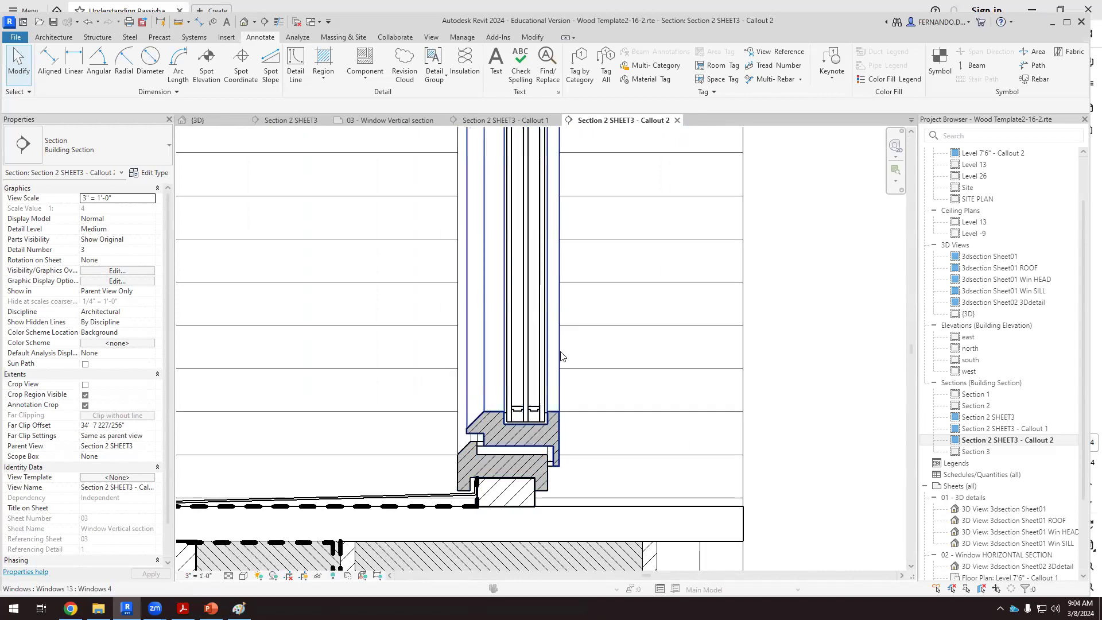
scroll(566, 362, up, 3)
click(515, 393)
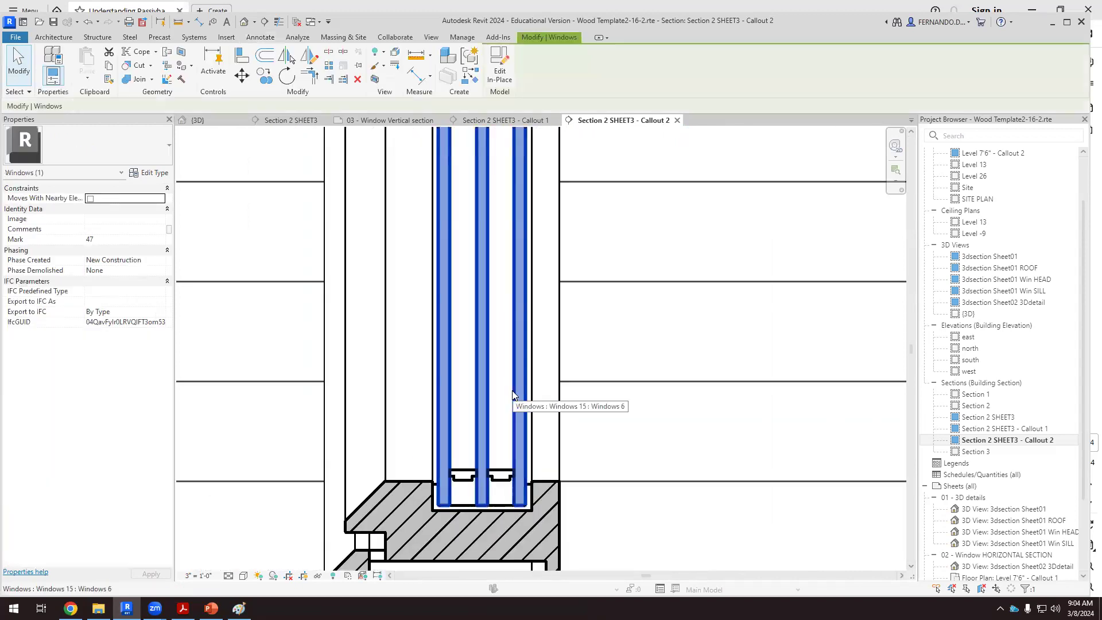
right_click(515, 389)
mouse_move(600, 168)
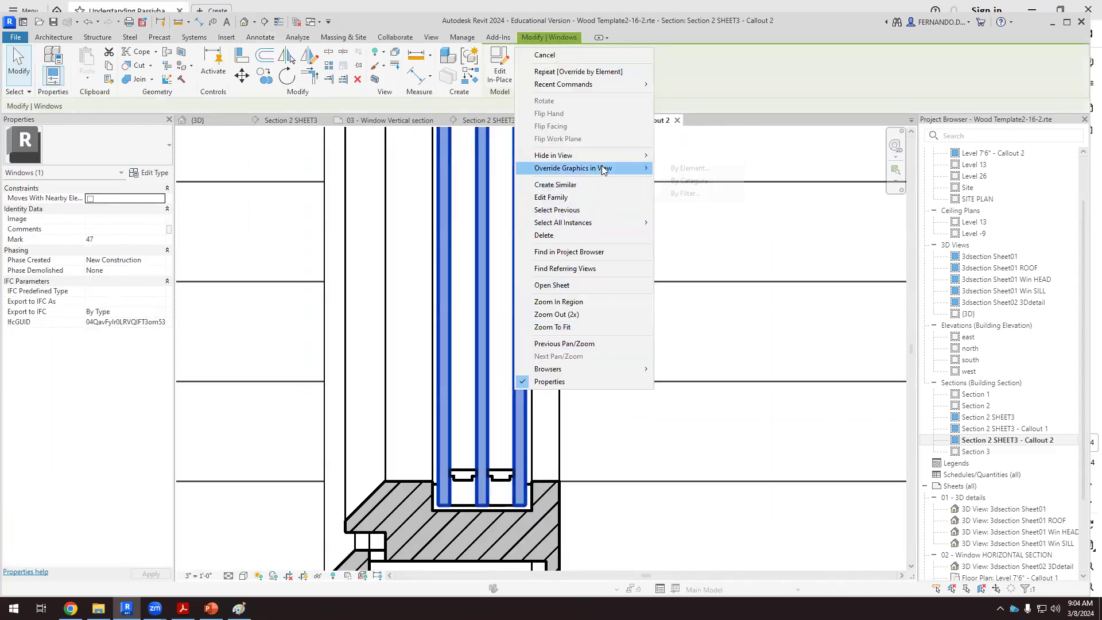
click(690, 169)
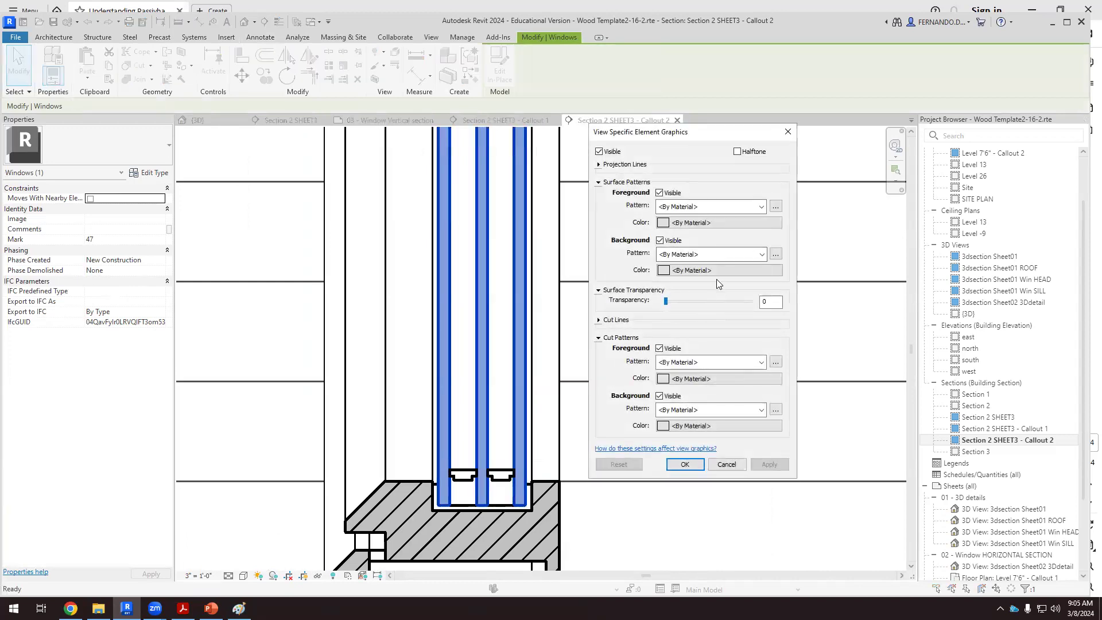
click(599, 321)
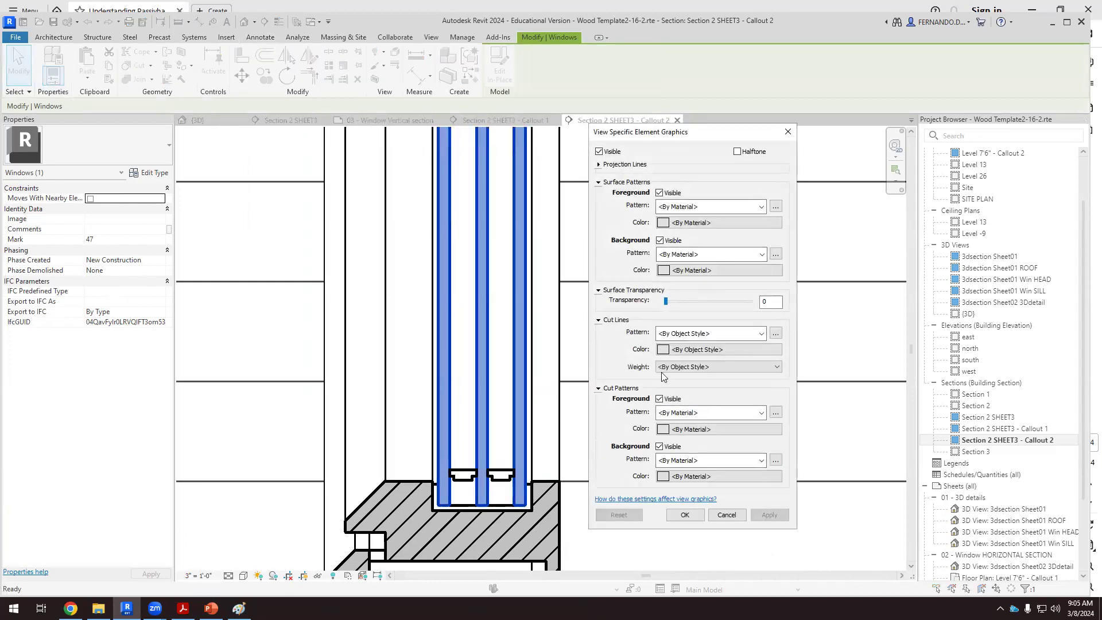
click(688, 367)
click(670, 386)
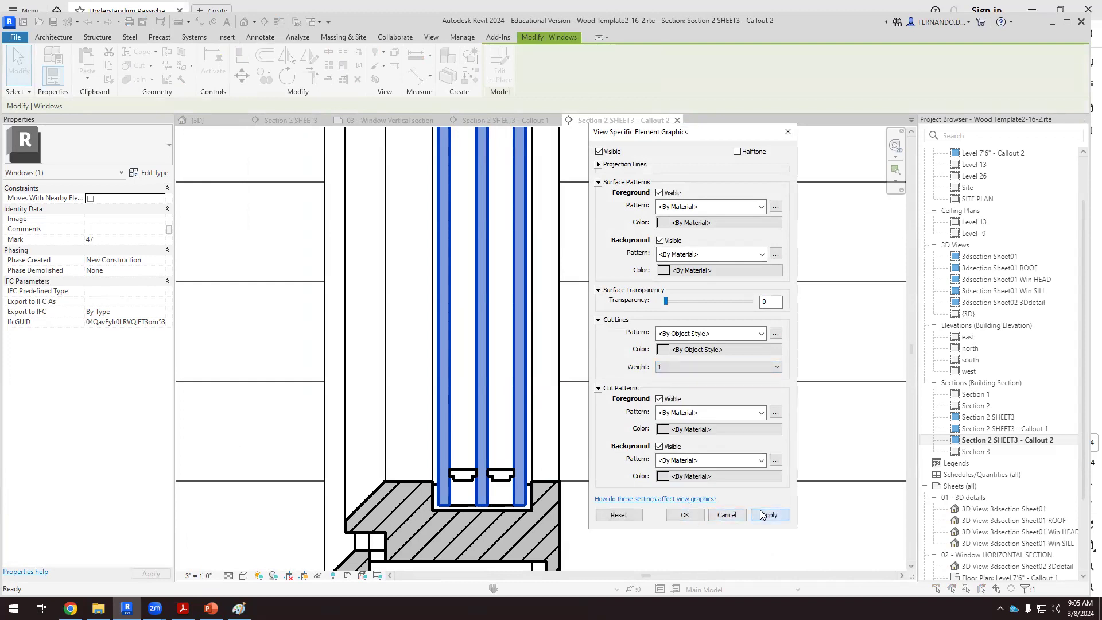
click(768, 514)
click(687, 514)
click(659, 440)
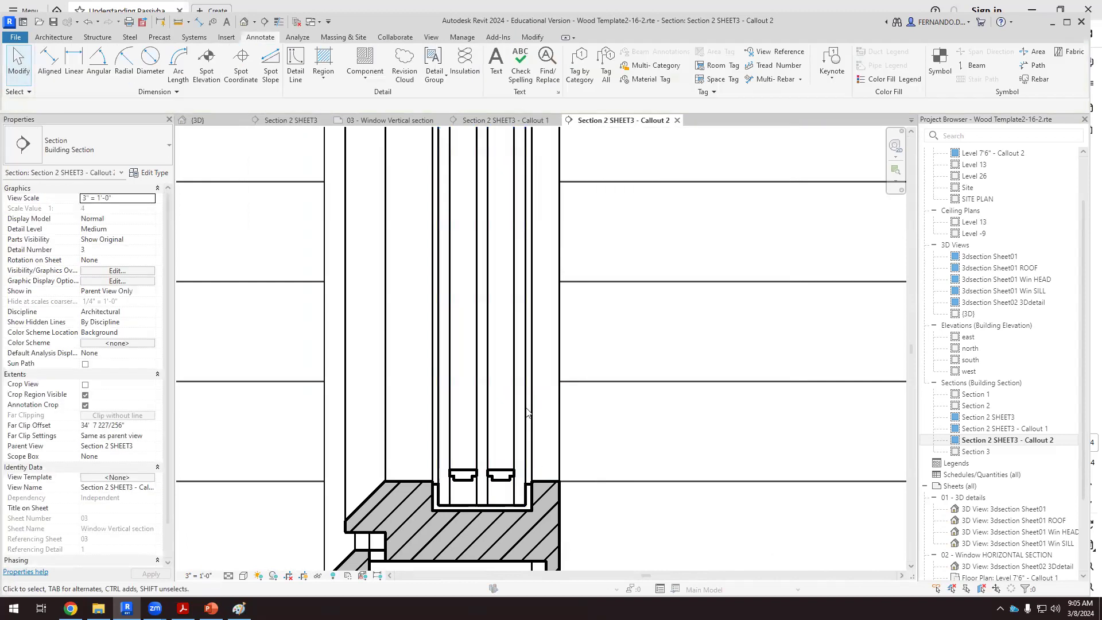
Start a filled region and trace its stepped upper edge along the underside of the left glazing spacer
scroll(572, 394, down, 3)
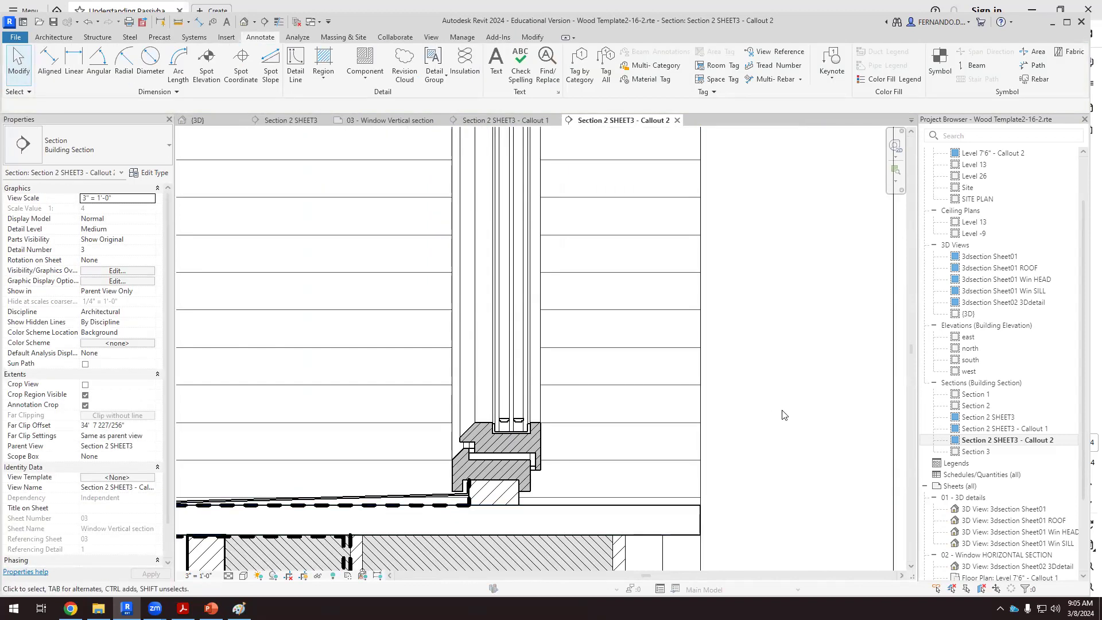
scroll(535, 447, up, 5)
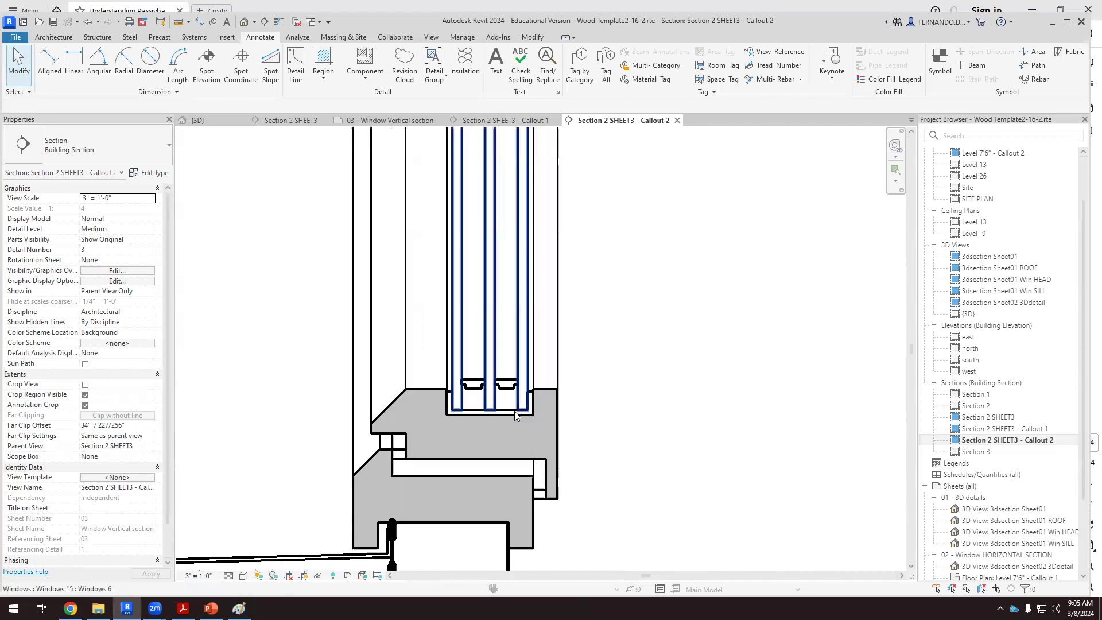
scroll(454, 369, up, 2)
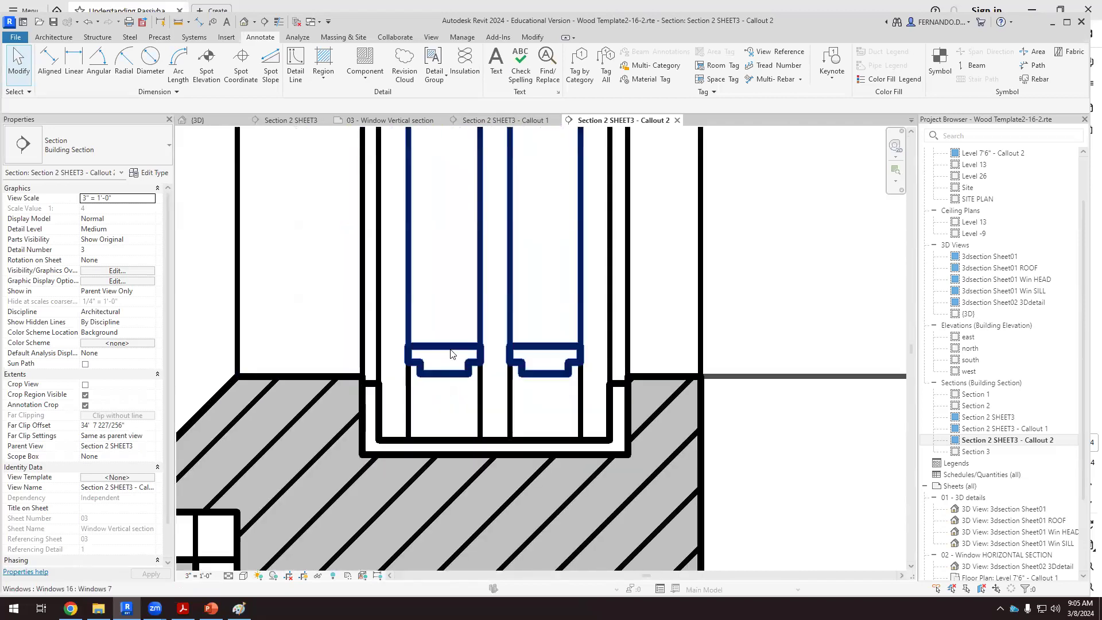
scroll(442, 404, up, 1)
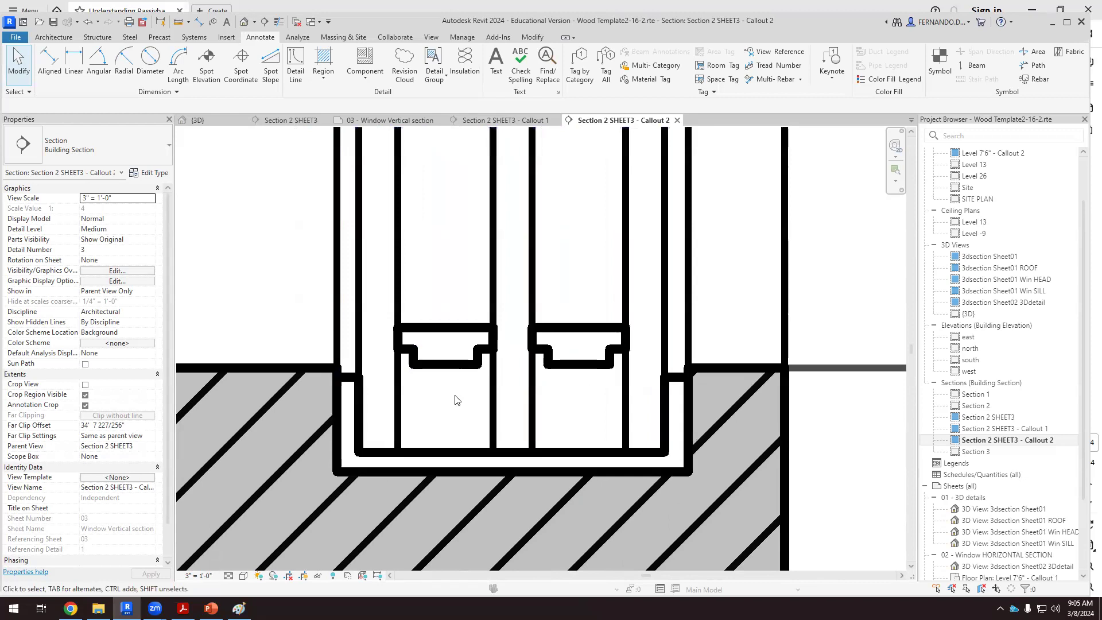
scroll(463, 403, up, 2)
scroll(464, 405, up, 1)
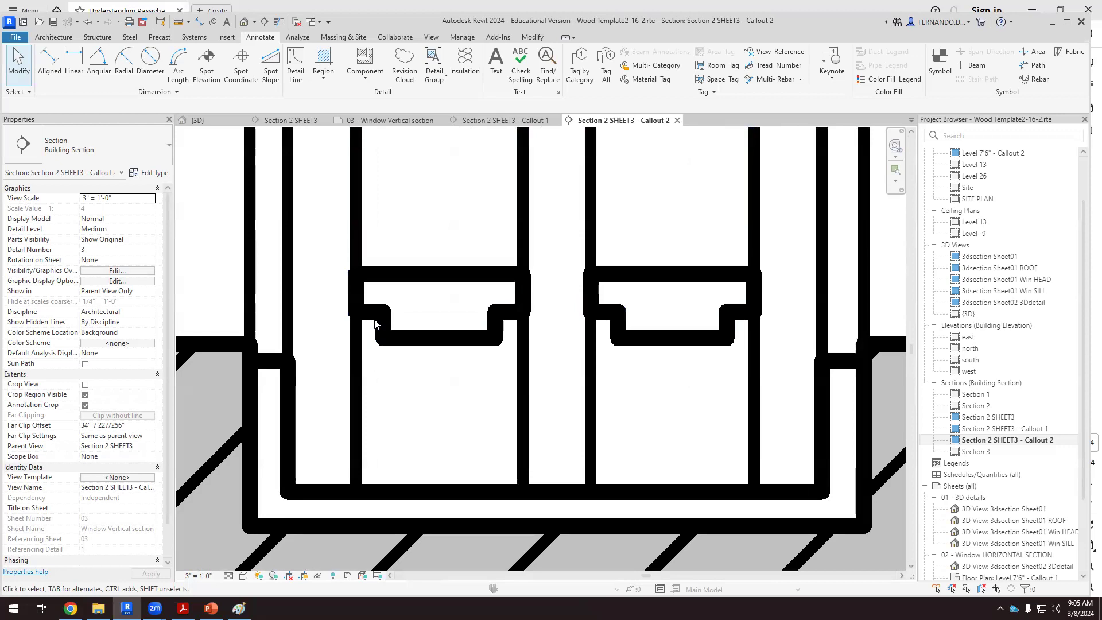
click(324, 77)
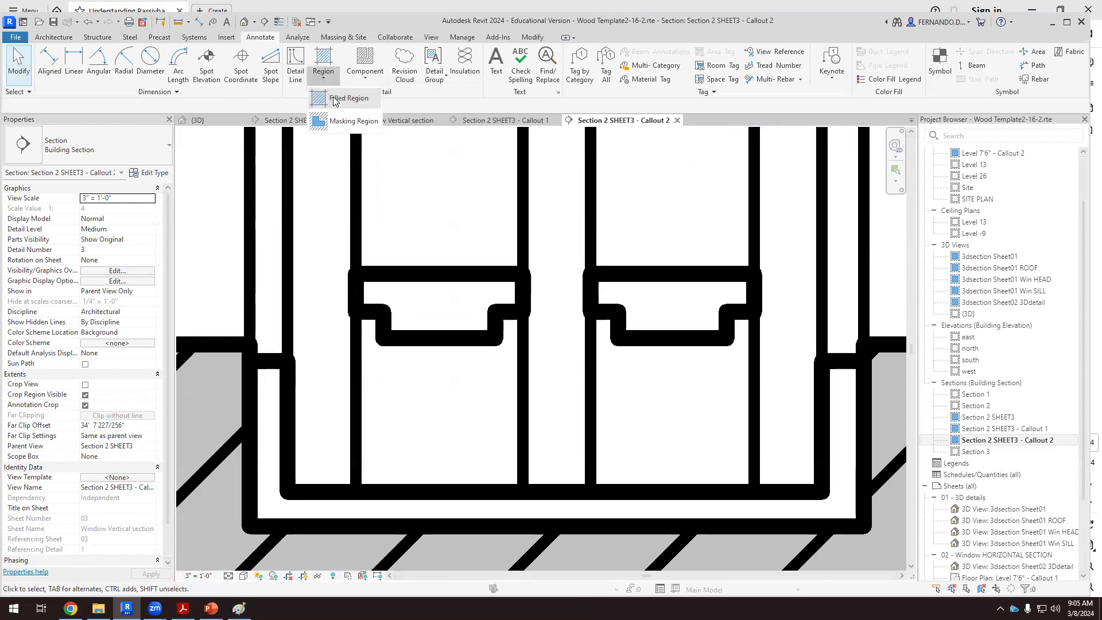
click(523, 311)
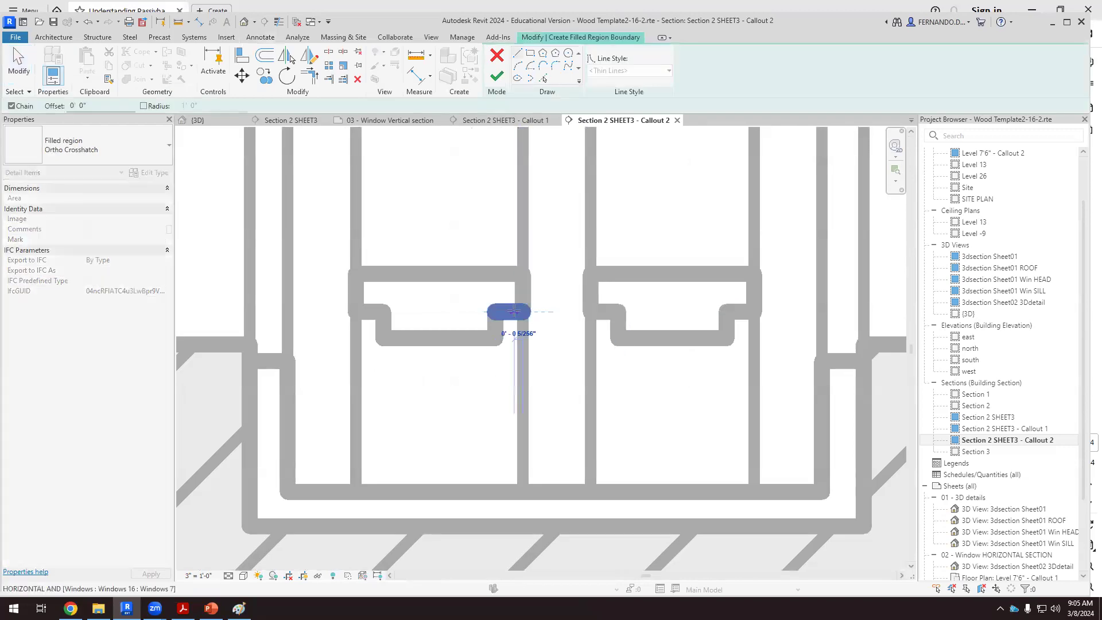
click(494, 312)
click(495, 337)
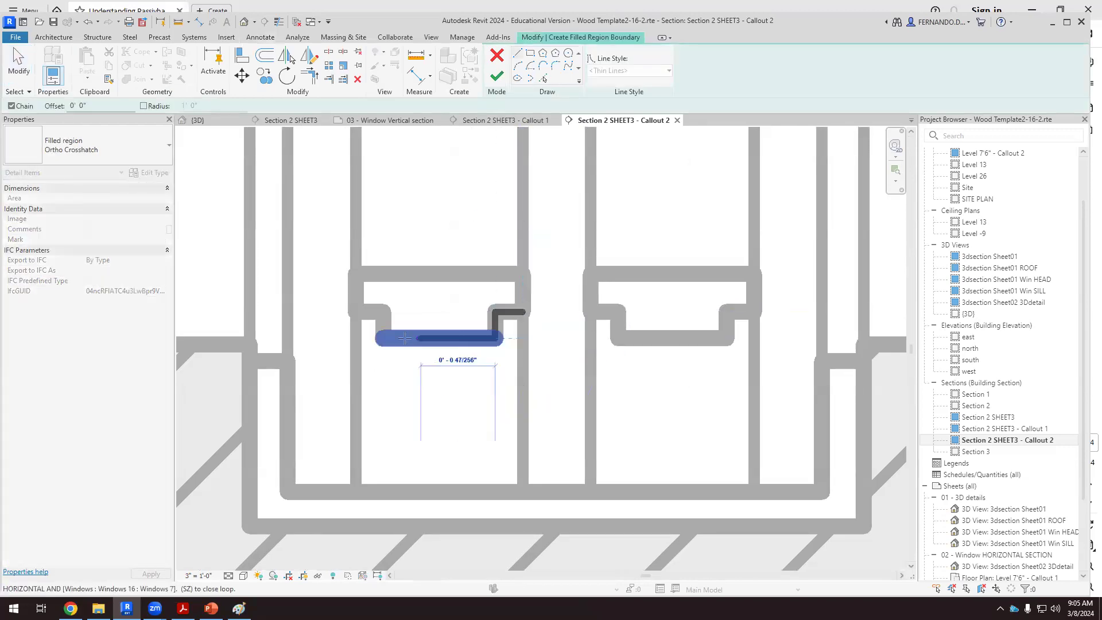
click(385, 338)
click(381, 312)
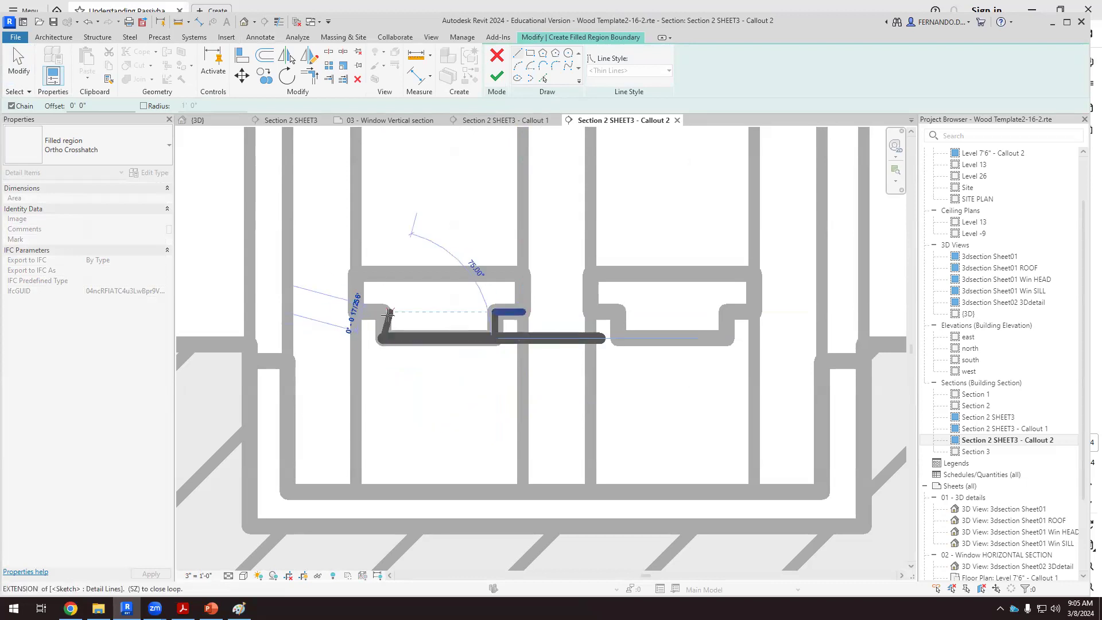
click(354, 313)
Close the region boundary along both glass faces and the base of the glazing pocket, and finish the filled region
click(354, 491)
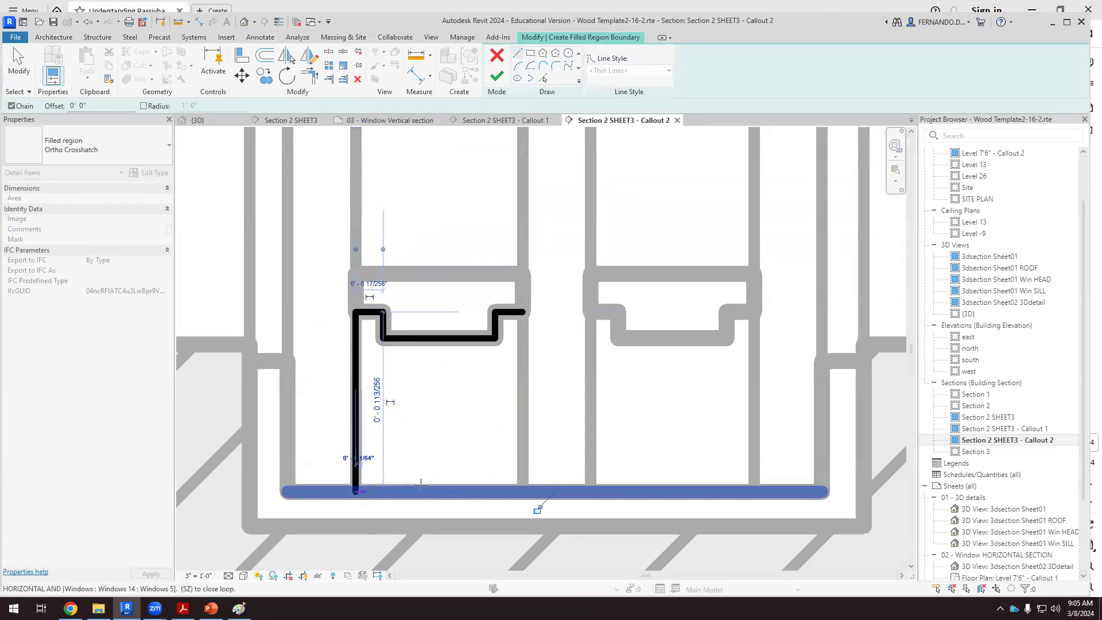
click(525, 492)
click(523, 313)
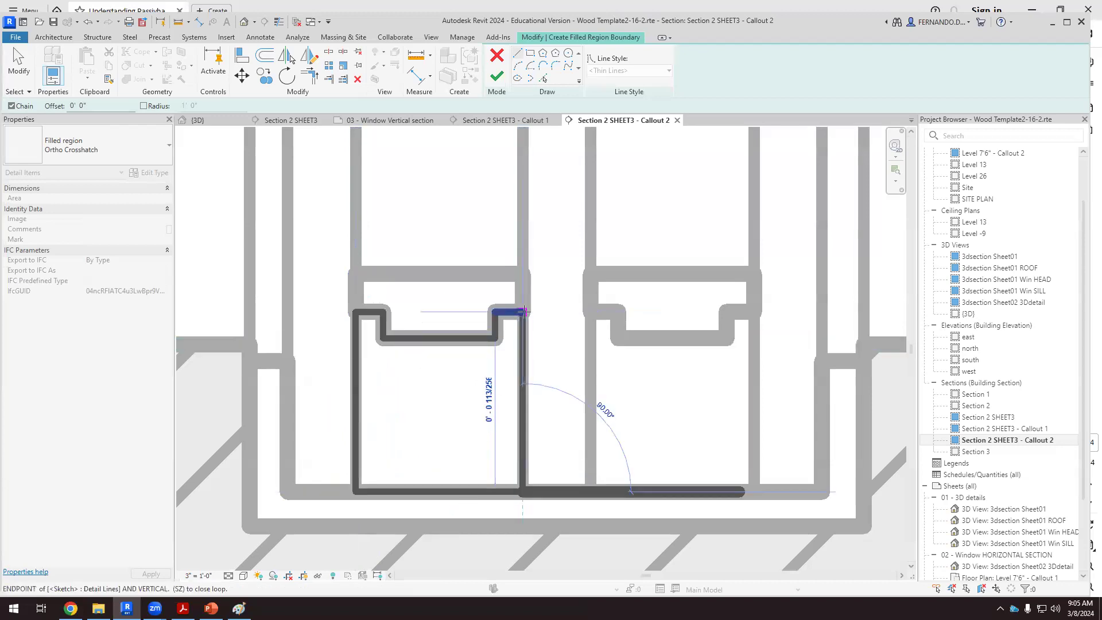
click(497, 75)
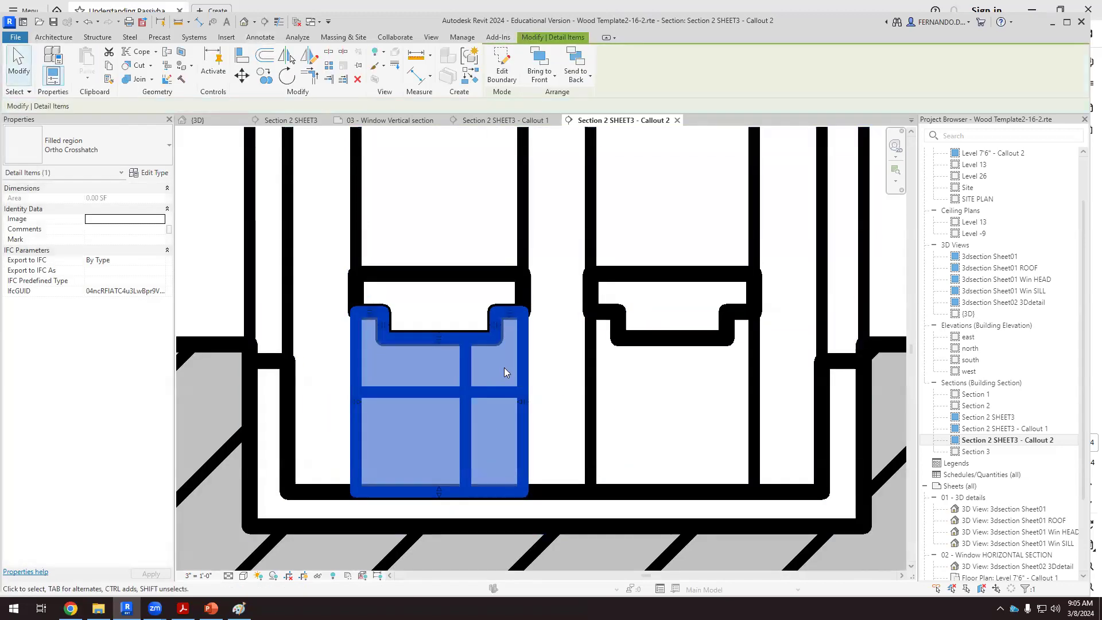
Override the filled region's surface foreground pattern in this view with solid fill in RGB 128-128-128
right_click(467, 385)
mouse_move(551, 165)
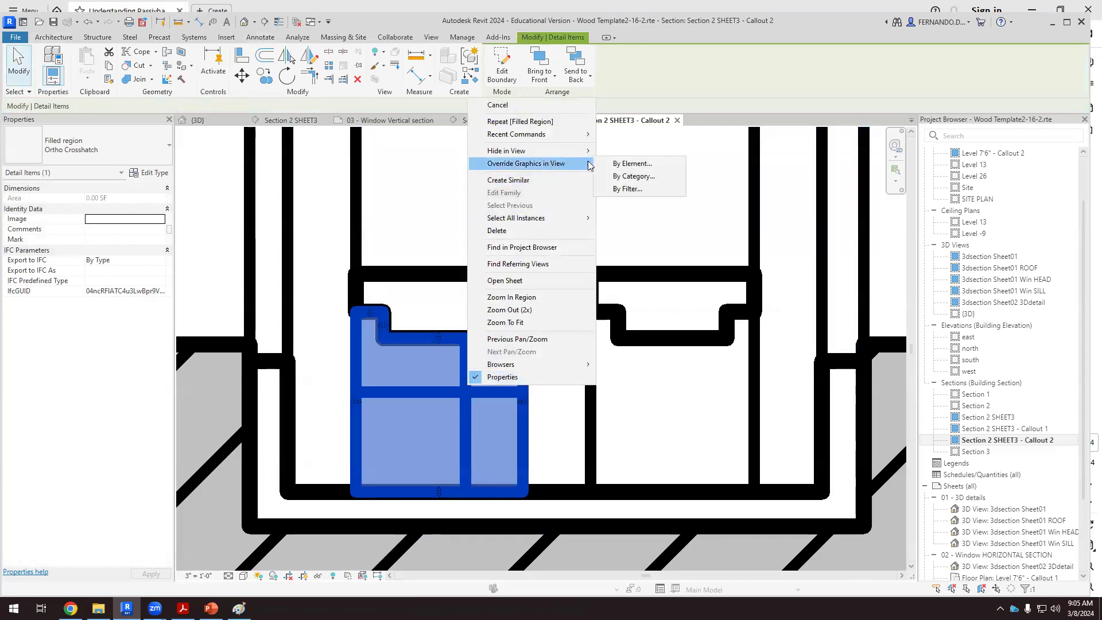
click(642, 164)
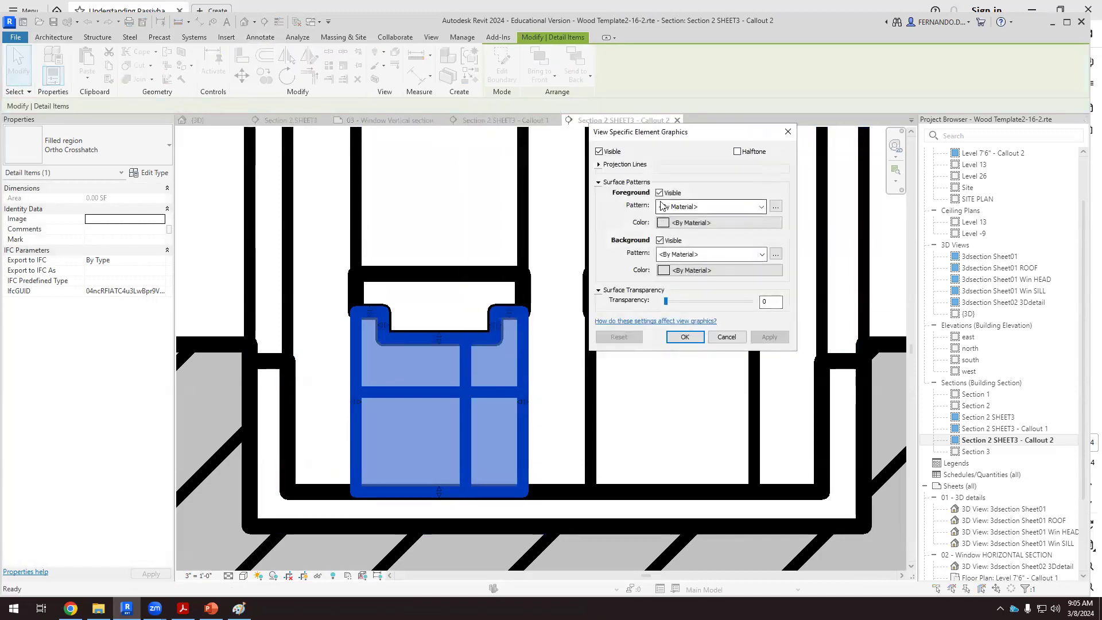
click(663, 224)
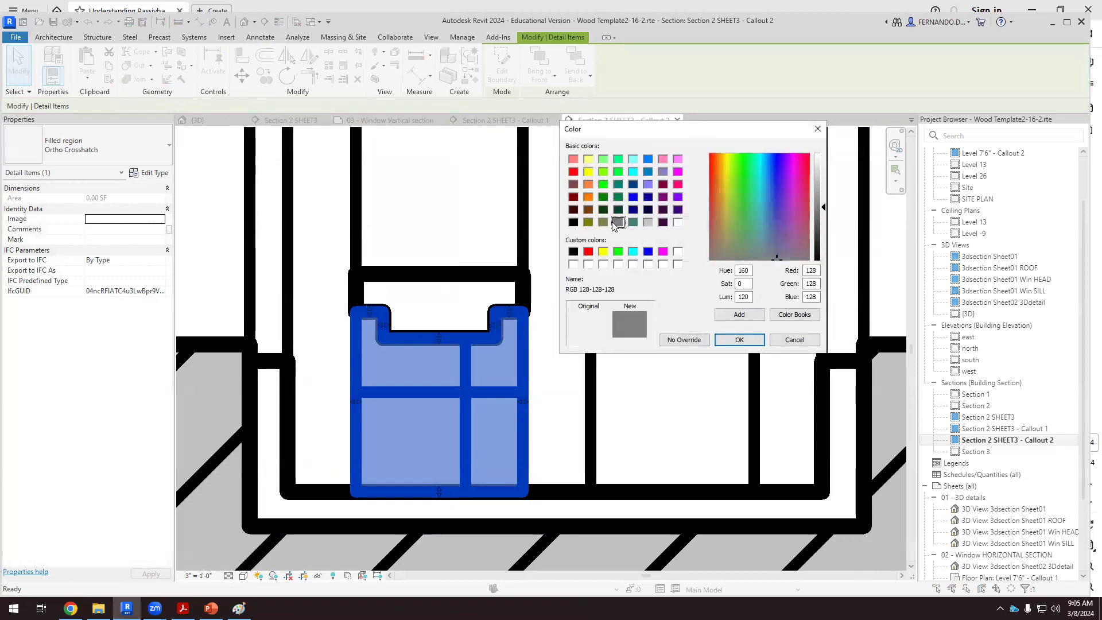
click(737, 339)
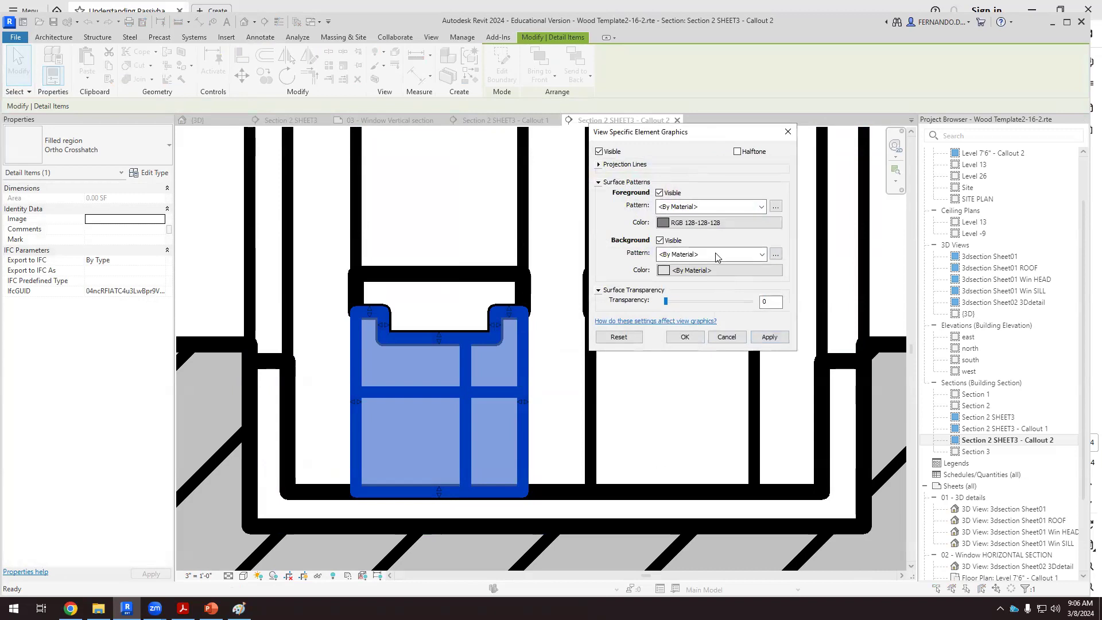
click(666, 208)
click(675, 228)
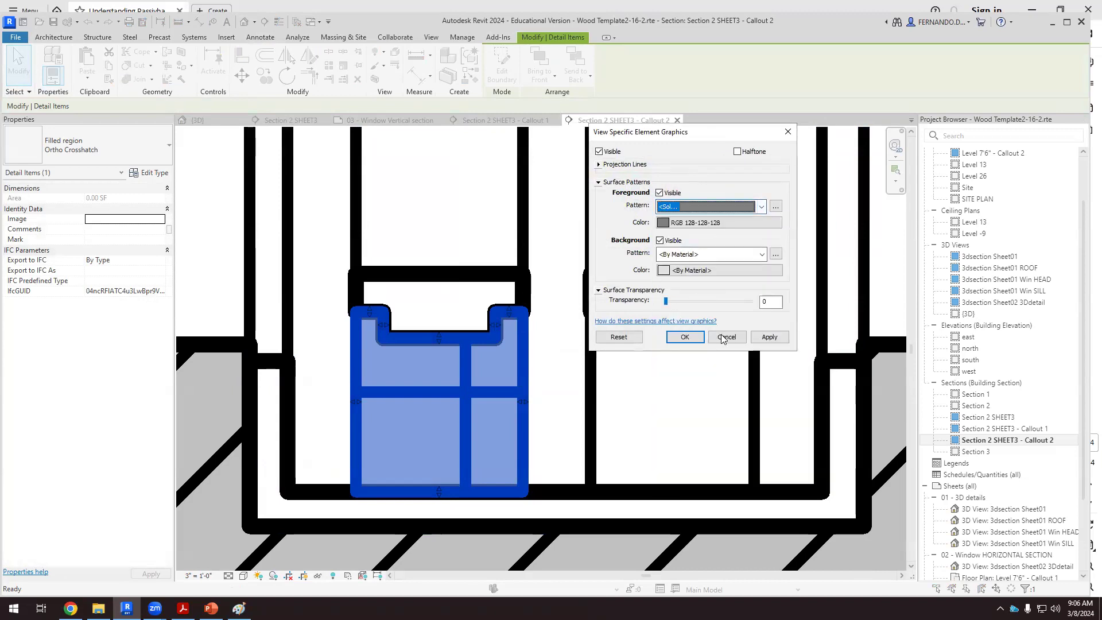
click(769, 337)
click(685, 337)
scroll(495, 386, down, 6)
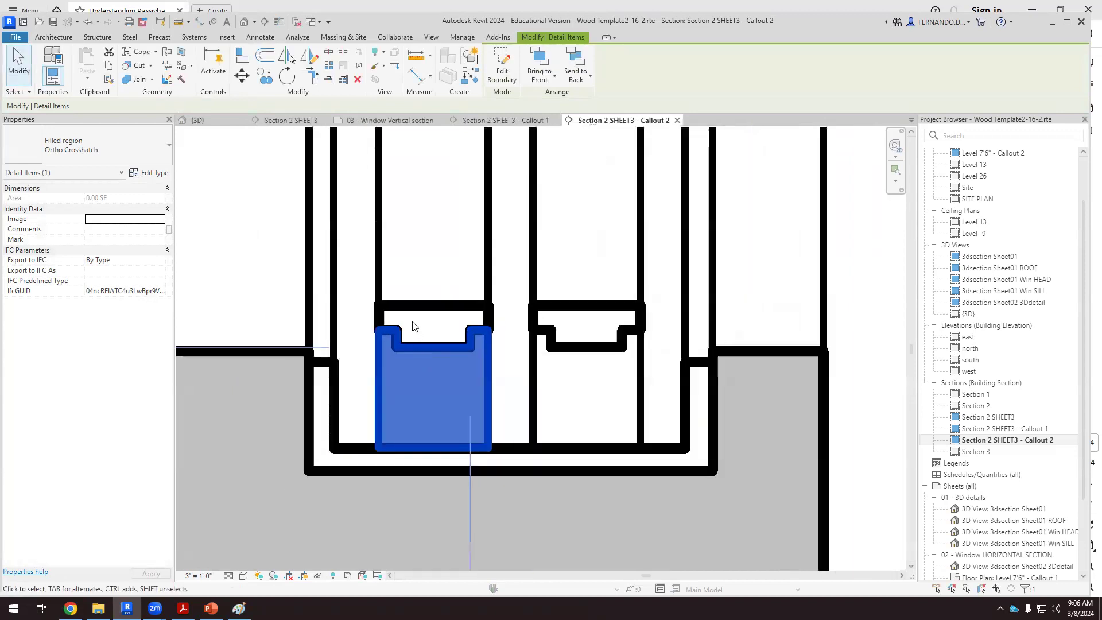
click(629, 388)
Start a second filled region and trace its stepped upper edge along the underside of the right glazing spacer
scroll(654, 488, down, 4)
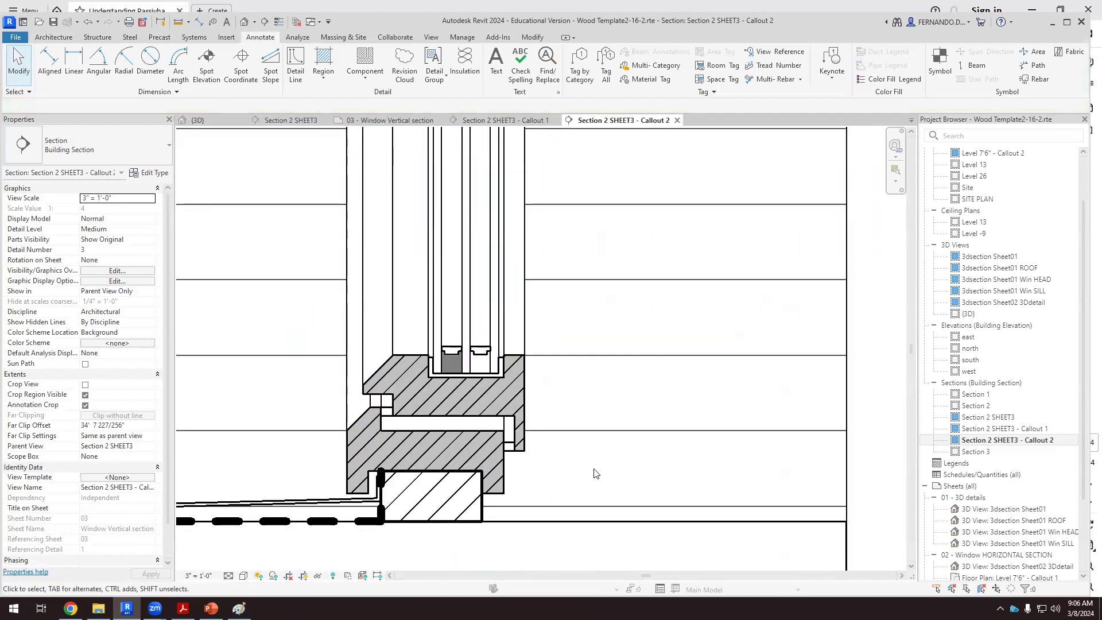
scroll(460, 367, up, 6)
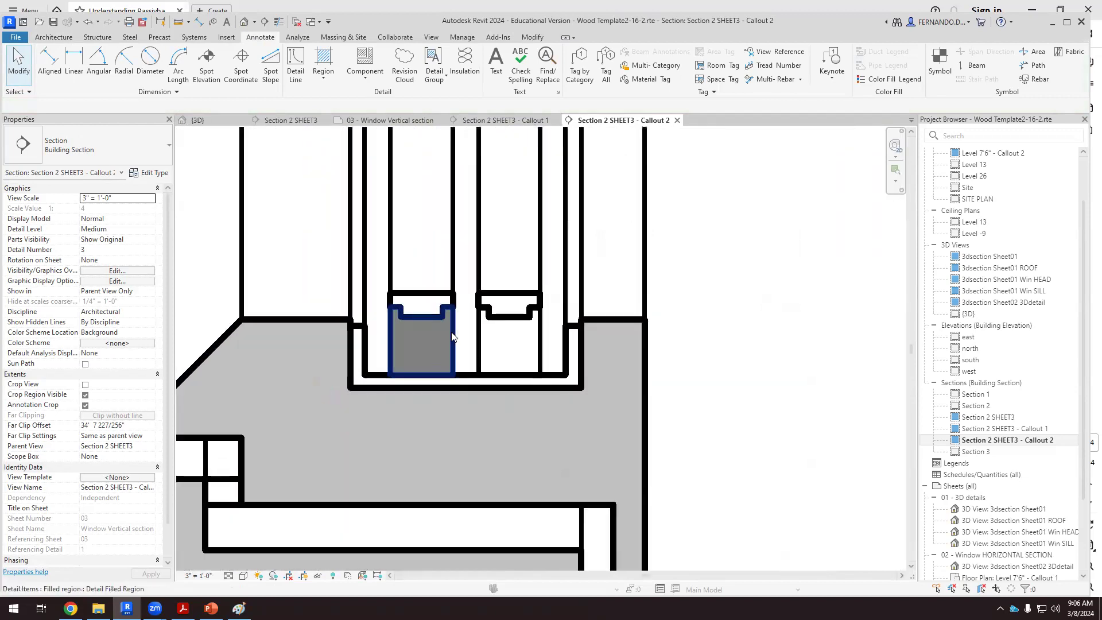
scroll(505, 323, up, 2)
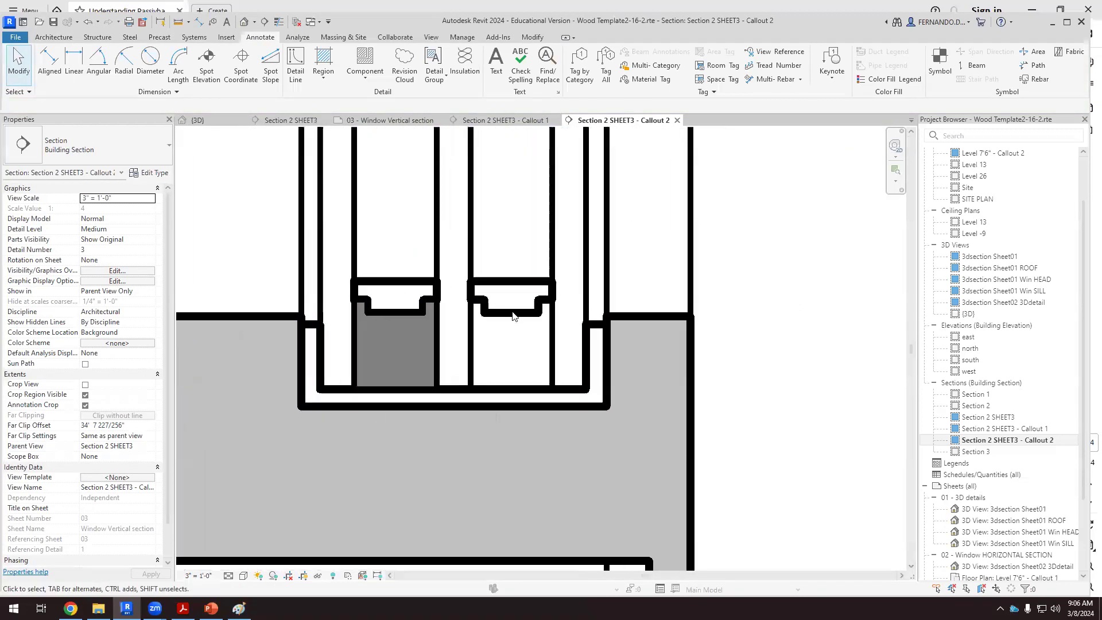
click(321, 73)
scroll(553, 289, up, 4)
click(553, 290)
click(535, 290)
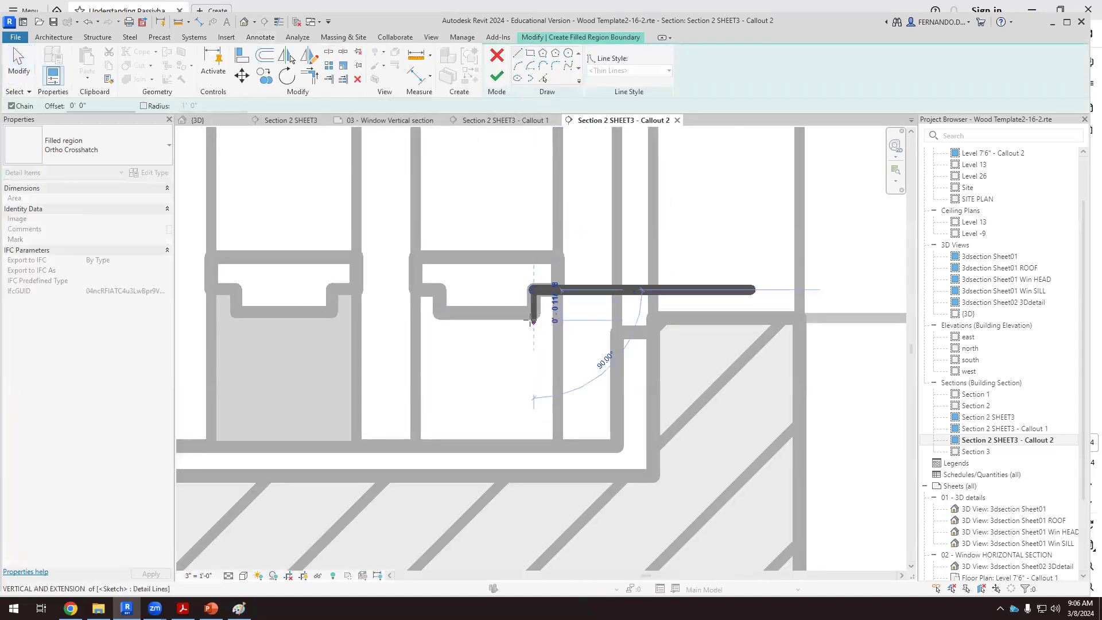
click(534, 313)
click(450, 313)
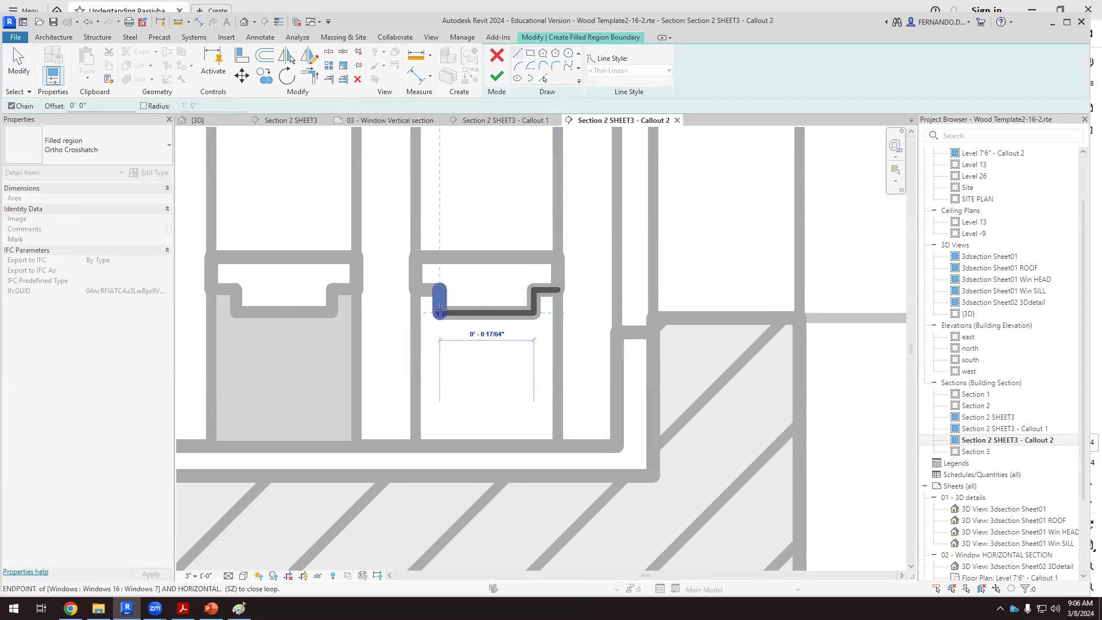
click(439, 290)
click(416, 290)
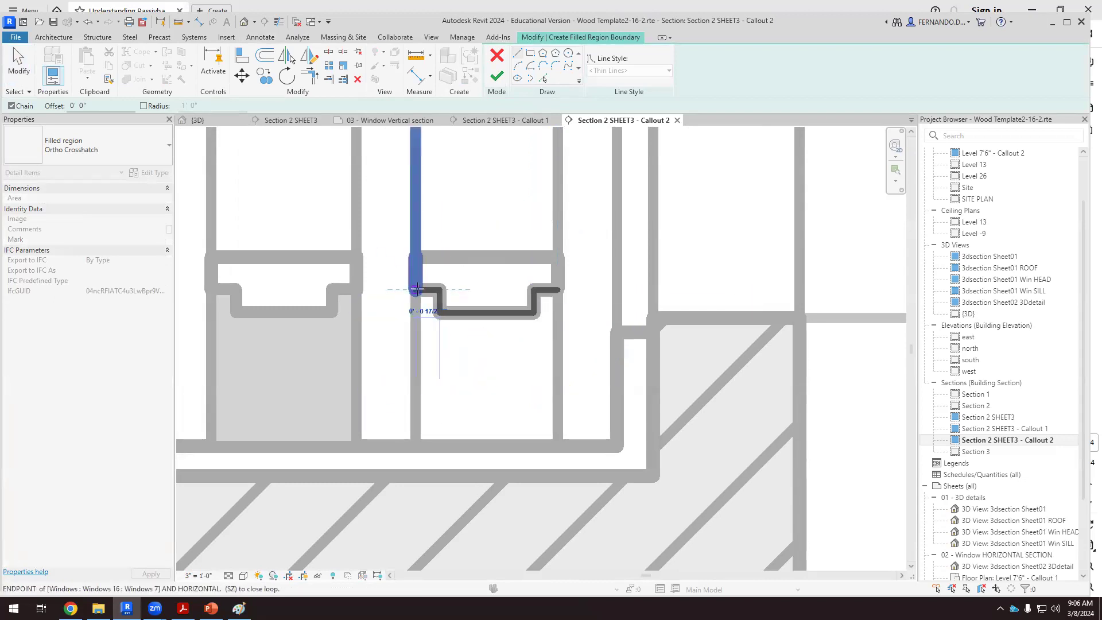
Close the second region's boundary along its two glass faces and the pocket base, and finish the filled region
click(416, 446)
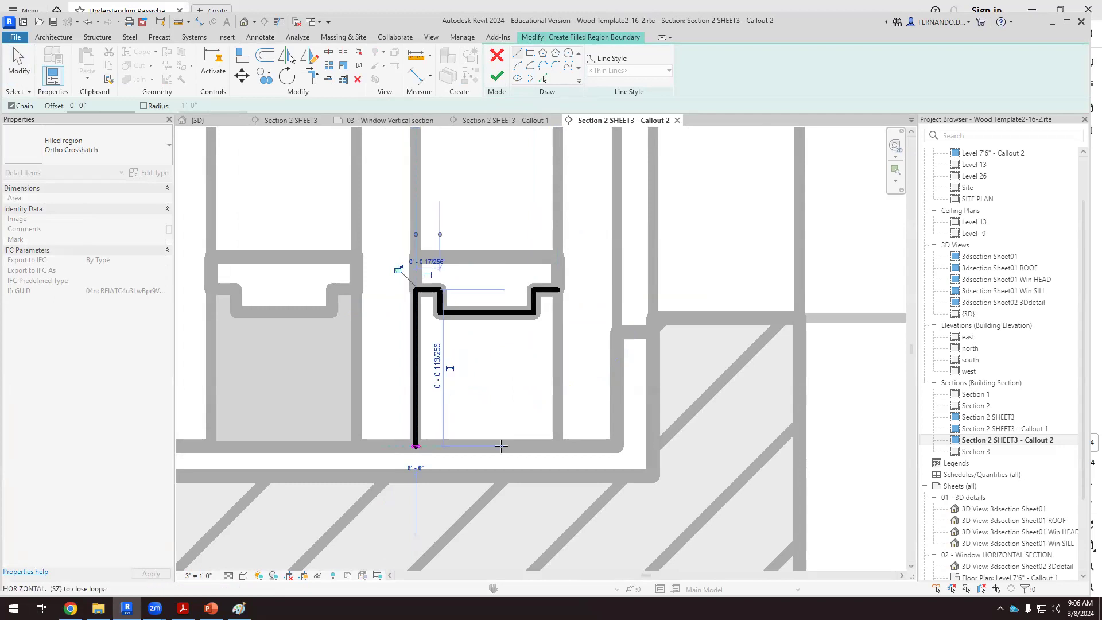
click(557, 446)
click(560, 290)
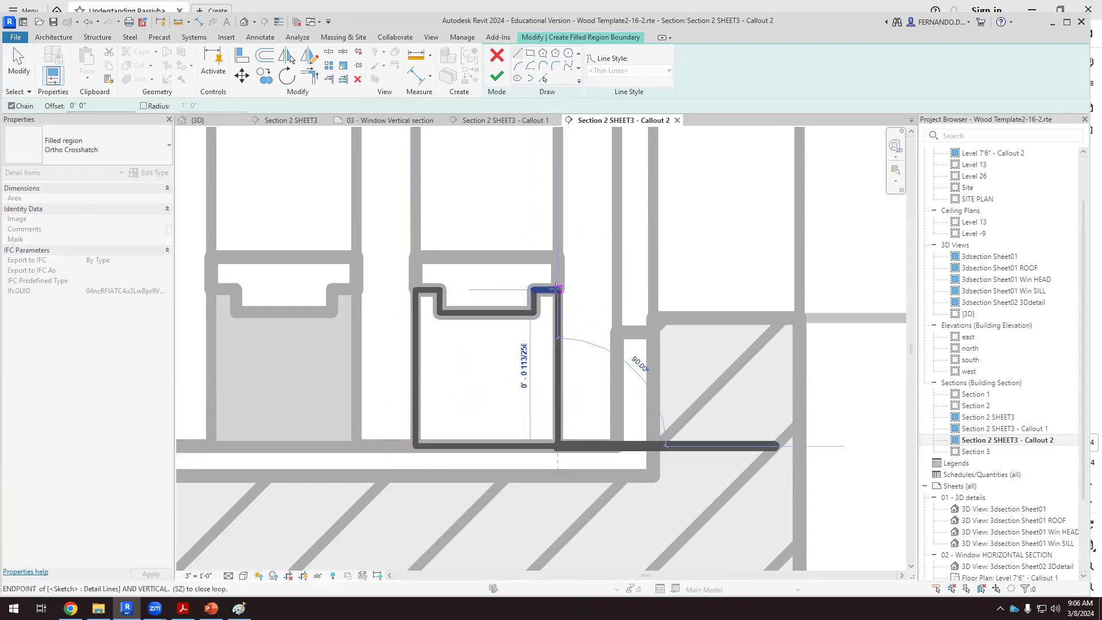
click(497, 75)
Override the second filled region's surface foreground pattern in this view with solid fill in RGB 128-128-128
right_click(547, 331)
mouse_move(655, 112)
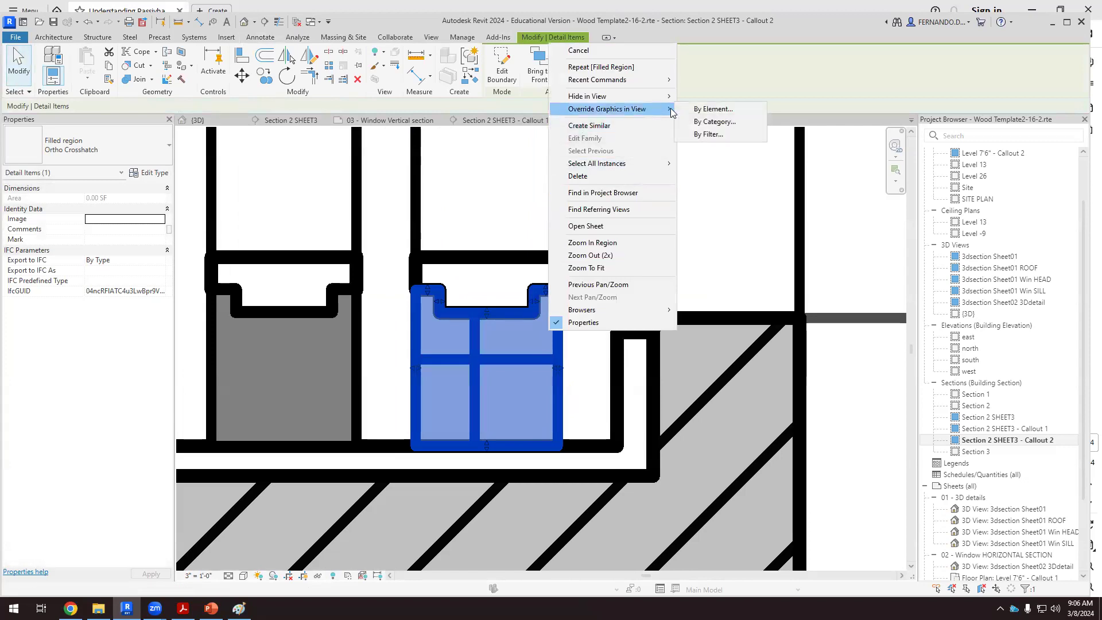
click(706, 113)
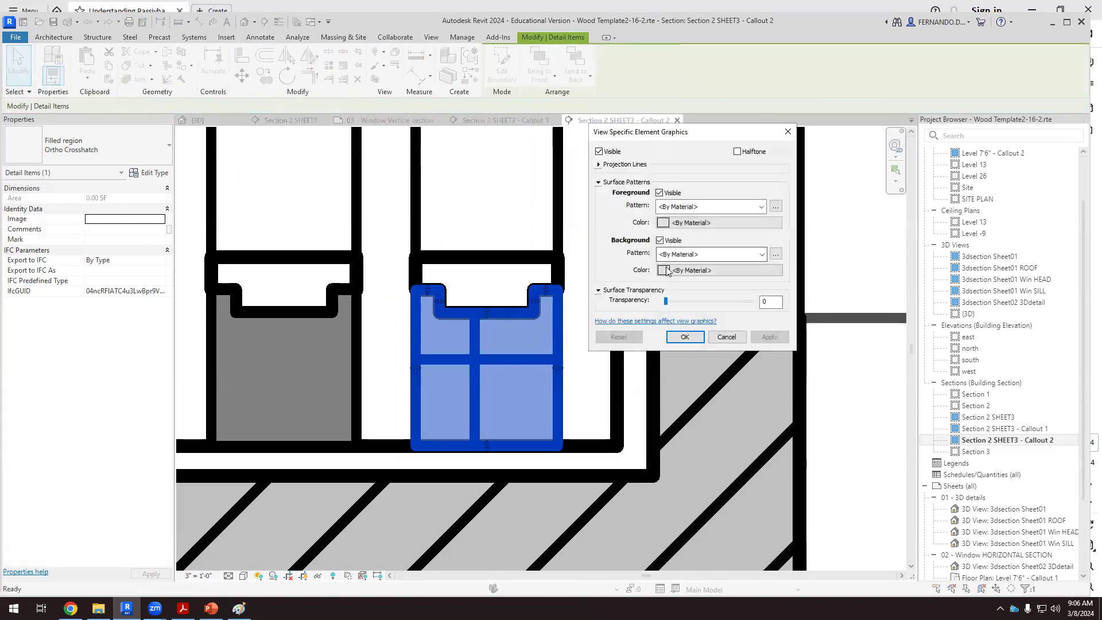
click(673, 206)
click(669, 225)
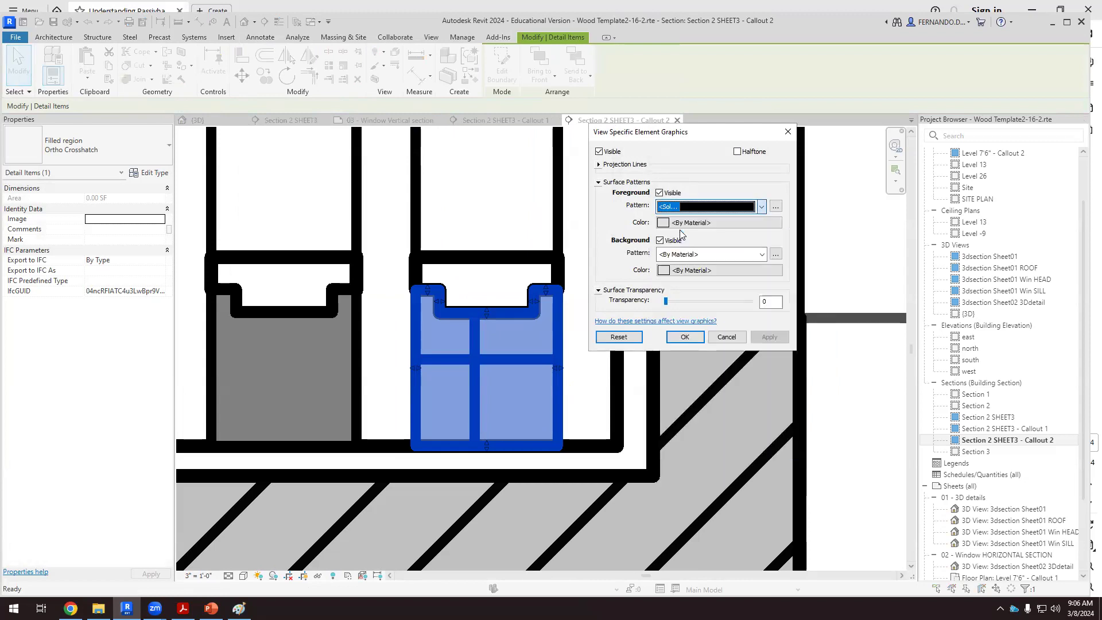
click(662, 223)
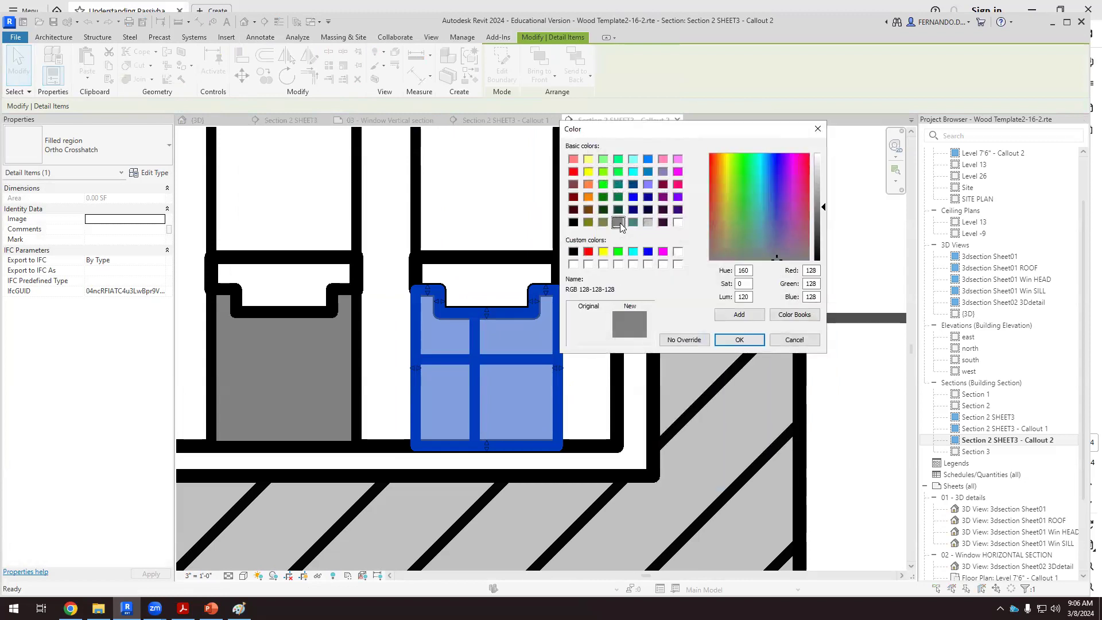
click(752, 341)
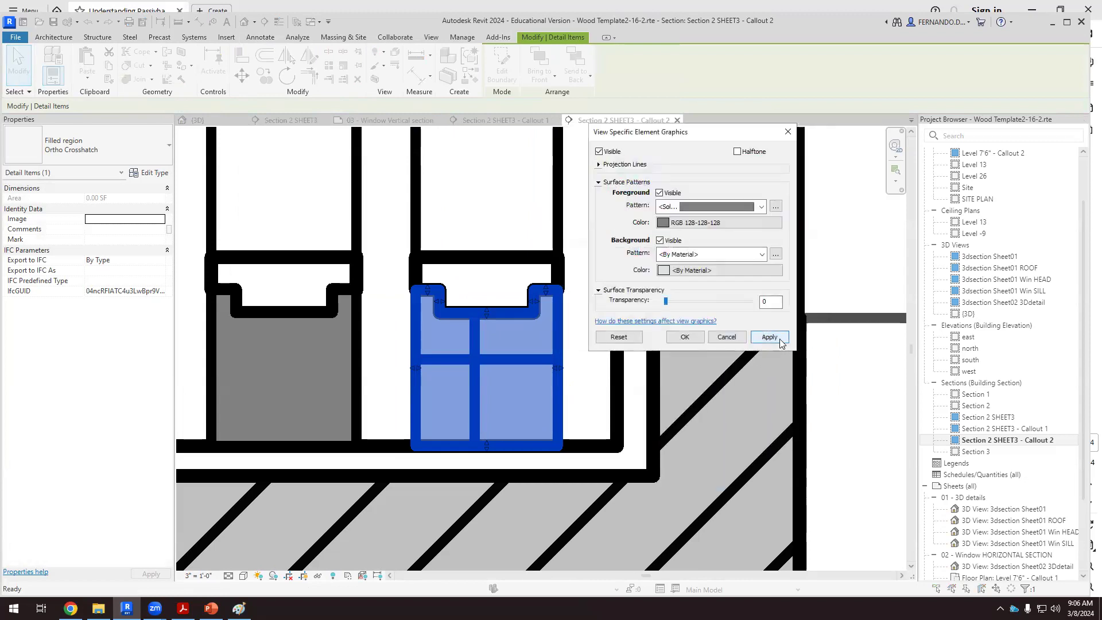
click(755, 339)
click(686, 338)
scroll(520, 304, down, 2)
scroll(519, 305, down, 9)
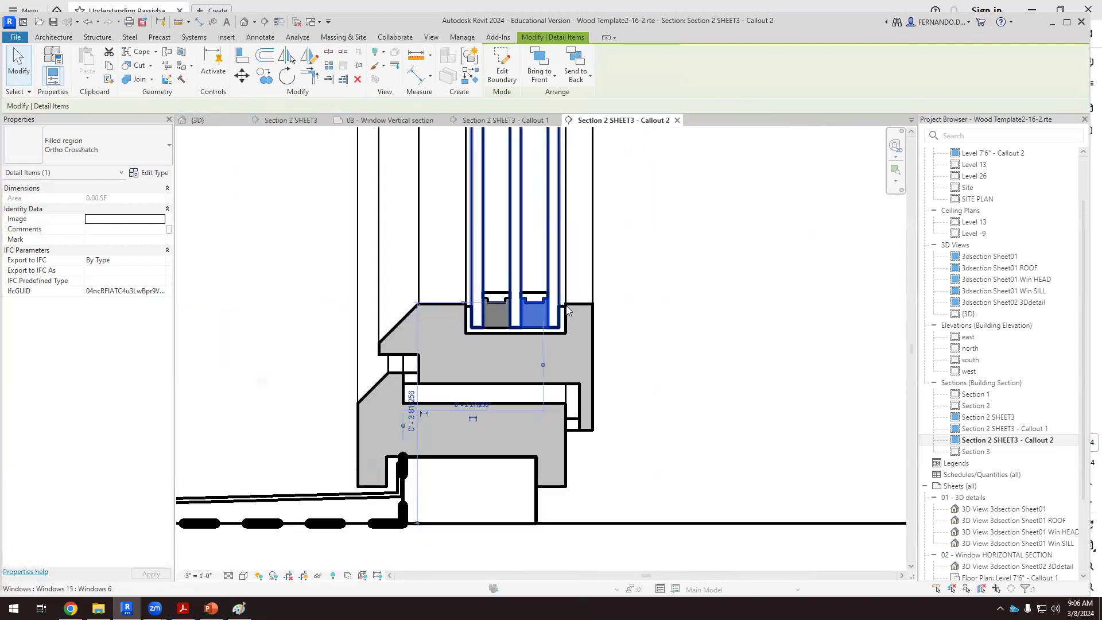
click(760, 378)
Compare the sill section with the window cill part of the reference detail image, especially the timber cill and the blocks beneath it
scroll(718, 419, down, 1)
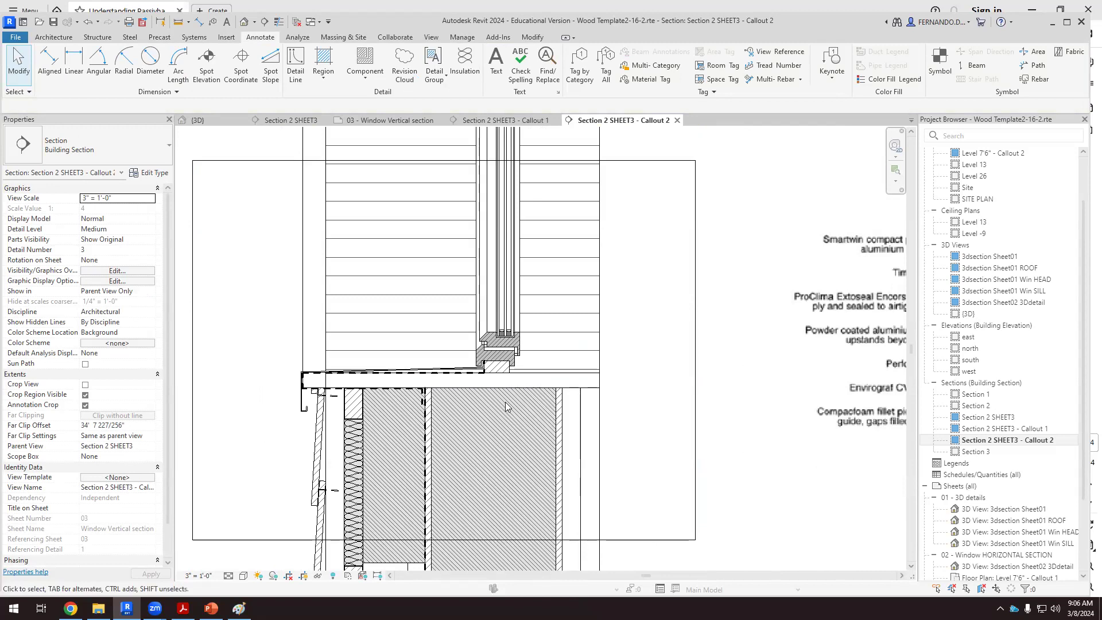
scroll(505, 402, up, 2)
scroll(438, 336, down, 3)
scroll(451, 498, up, 2)
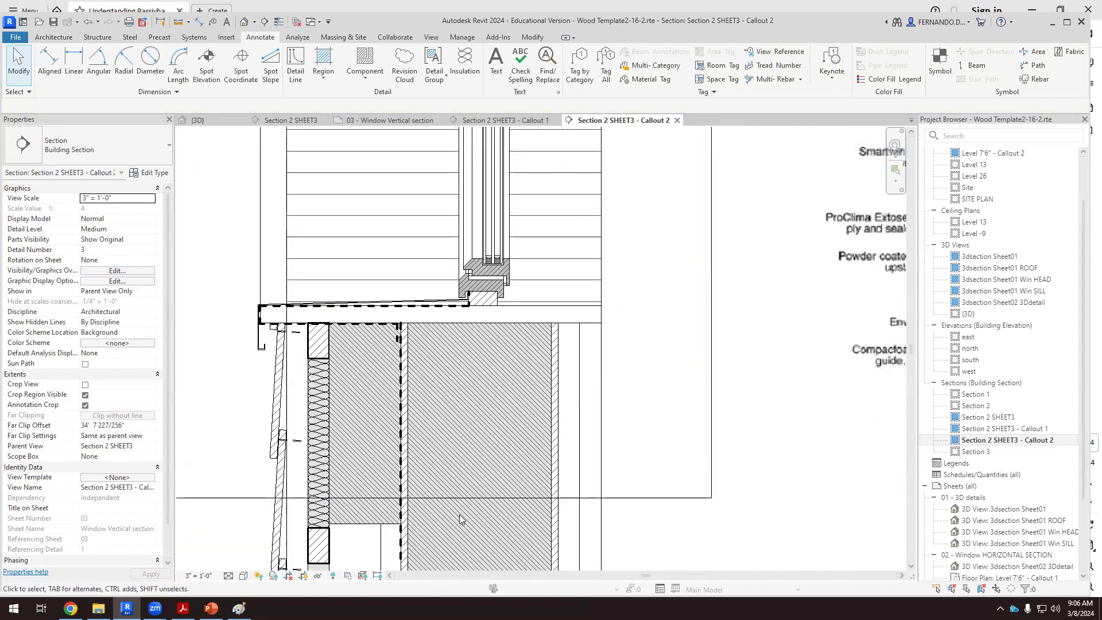
scroll(557, 517, down, 2)
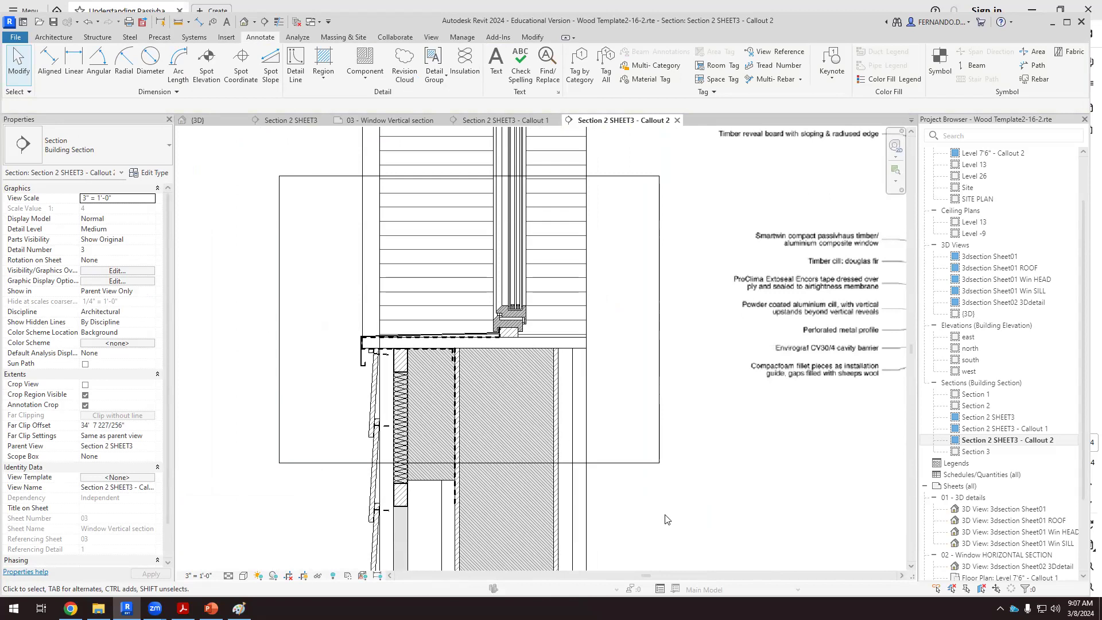
scroll(372, 362, up, 4)
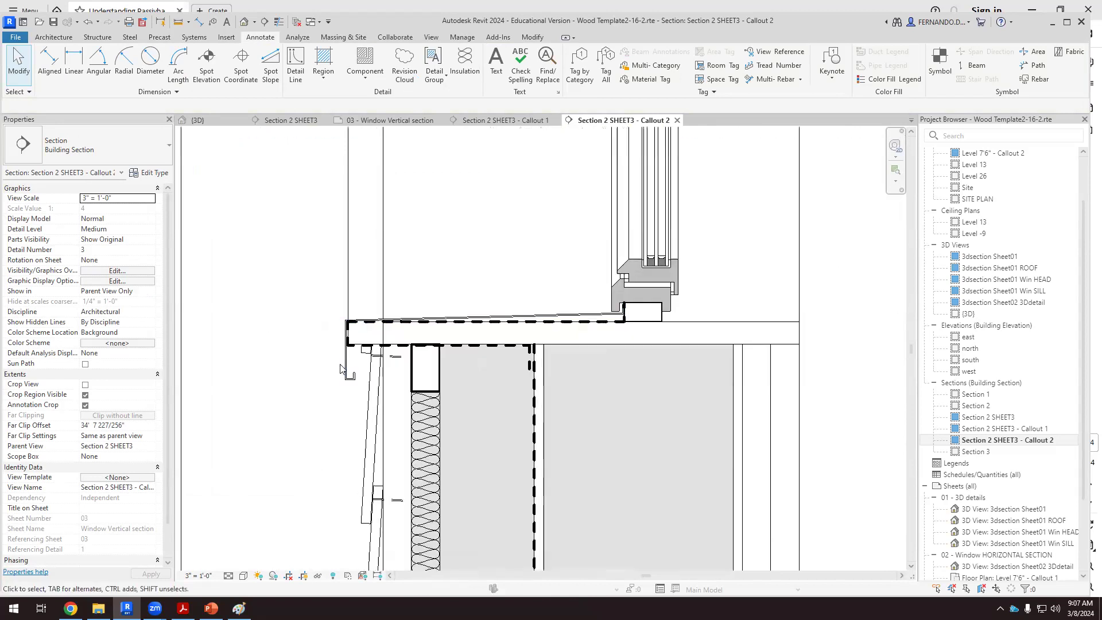
scroll(377, 375, down, 4)
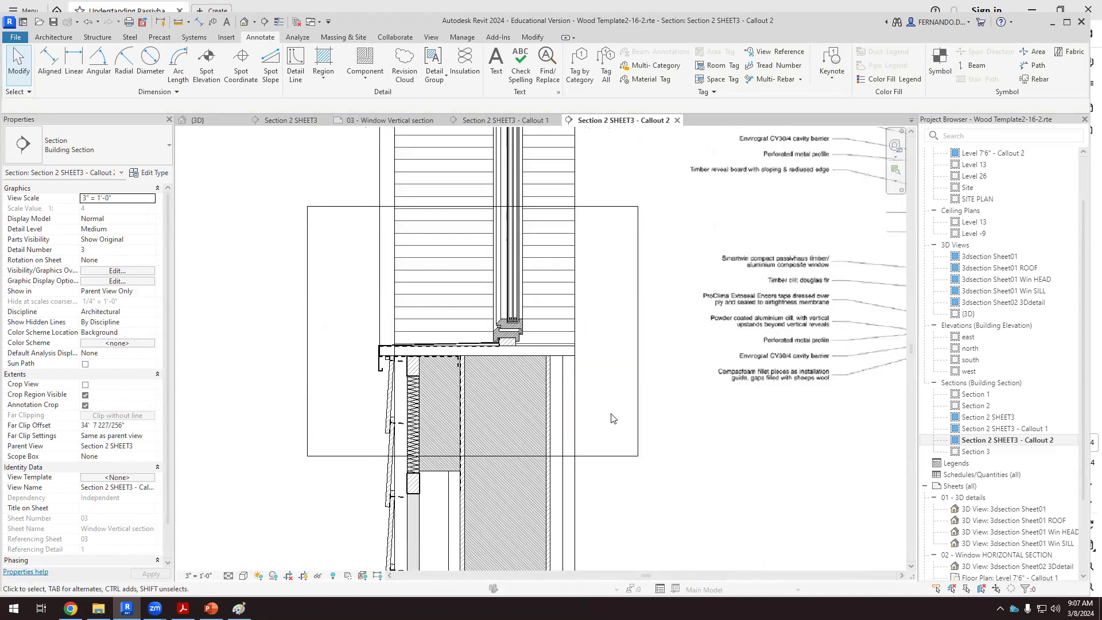
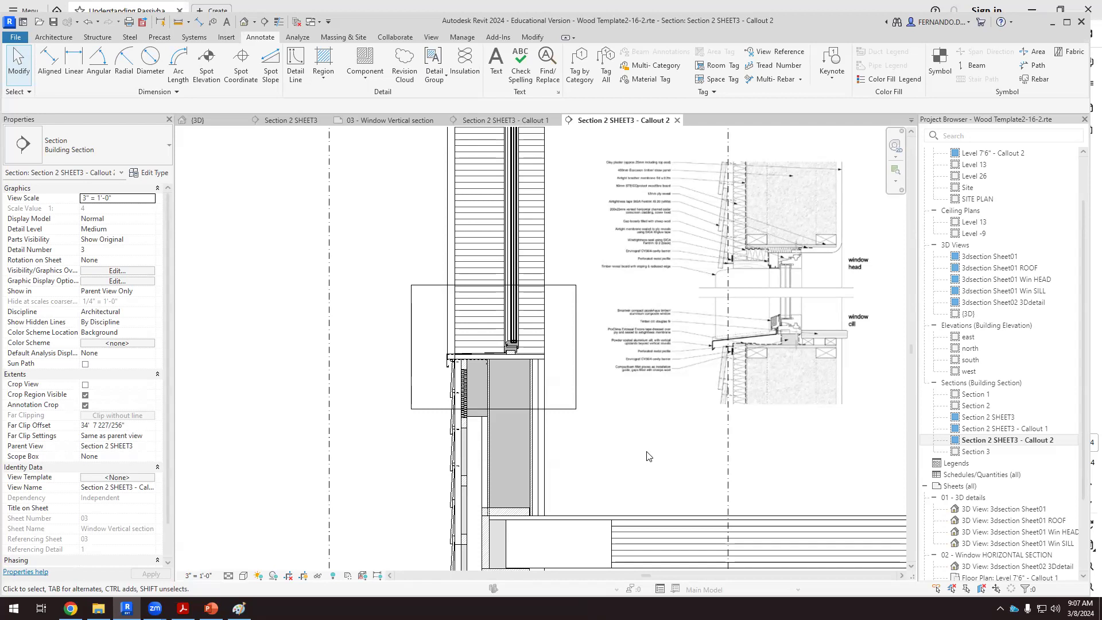
scroll(831, 333, up, 3)
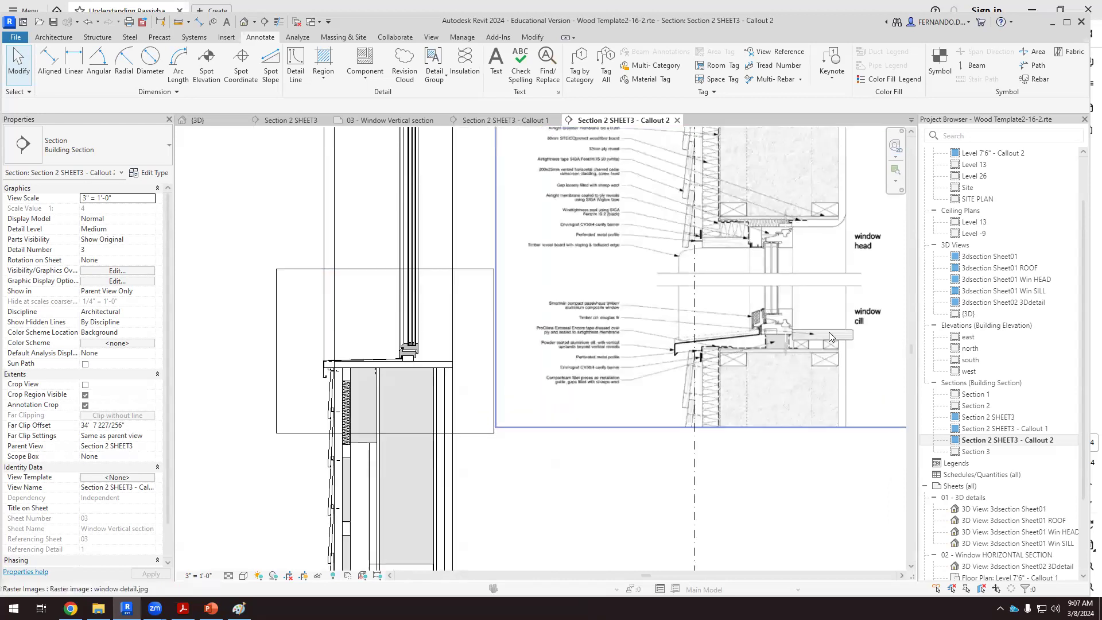
scroll(859, 331, up, 2)
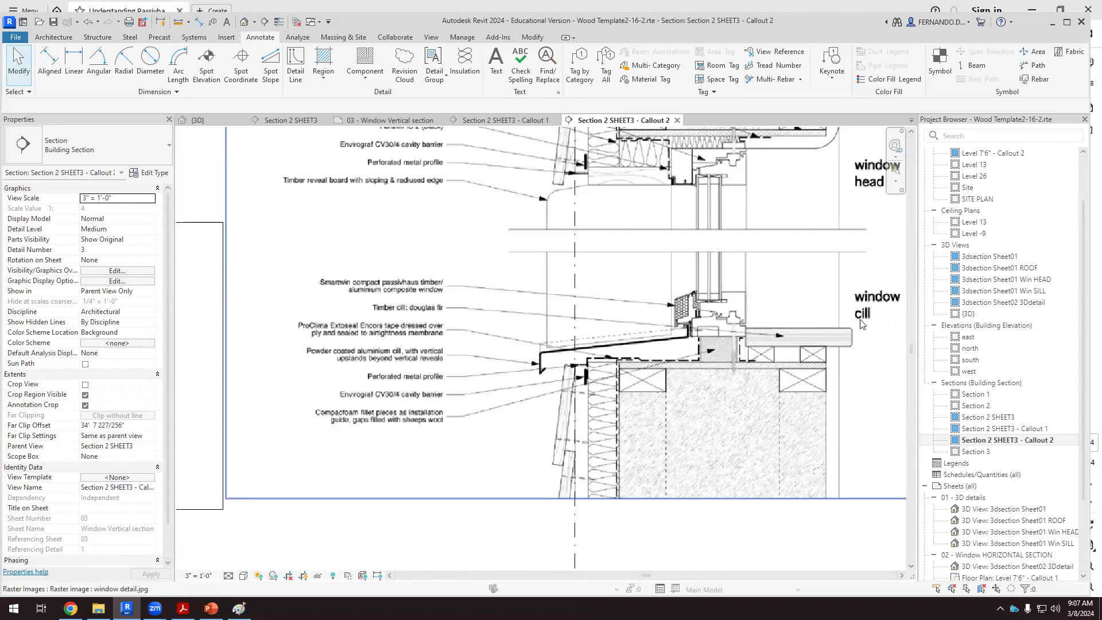
scroll(856, 329, down, 4)
scroll(555, 347, up, 5)
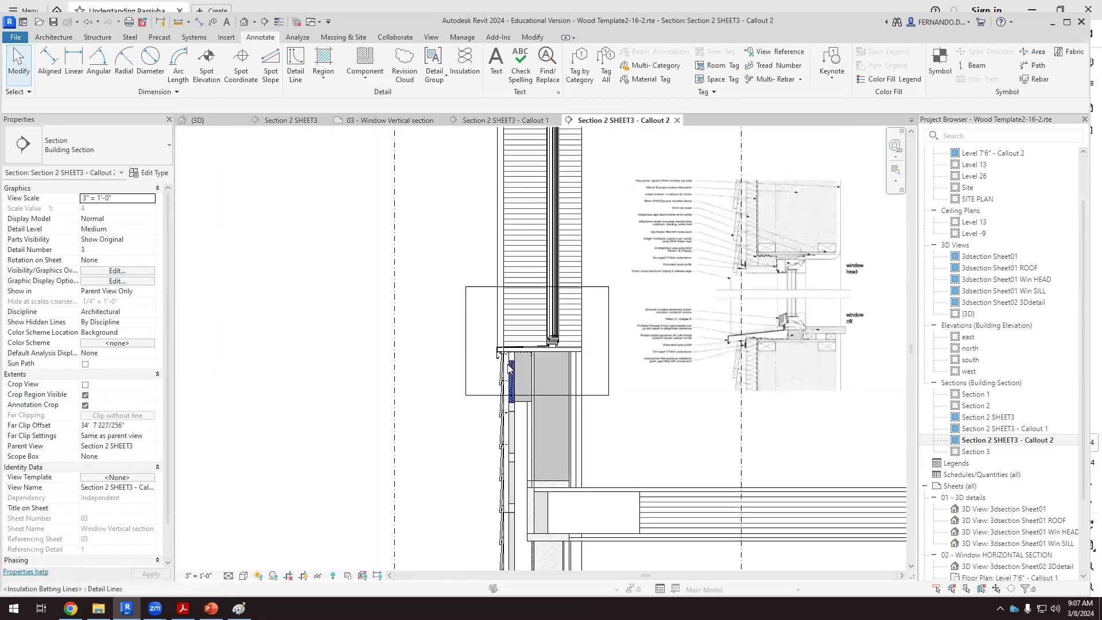
scroll(555, 347, up, 3)
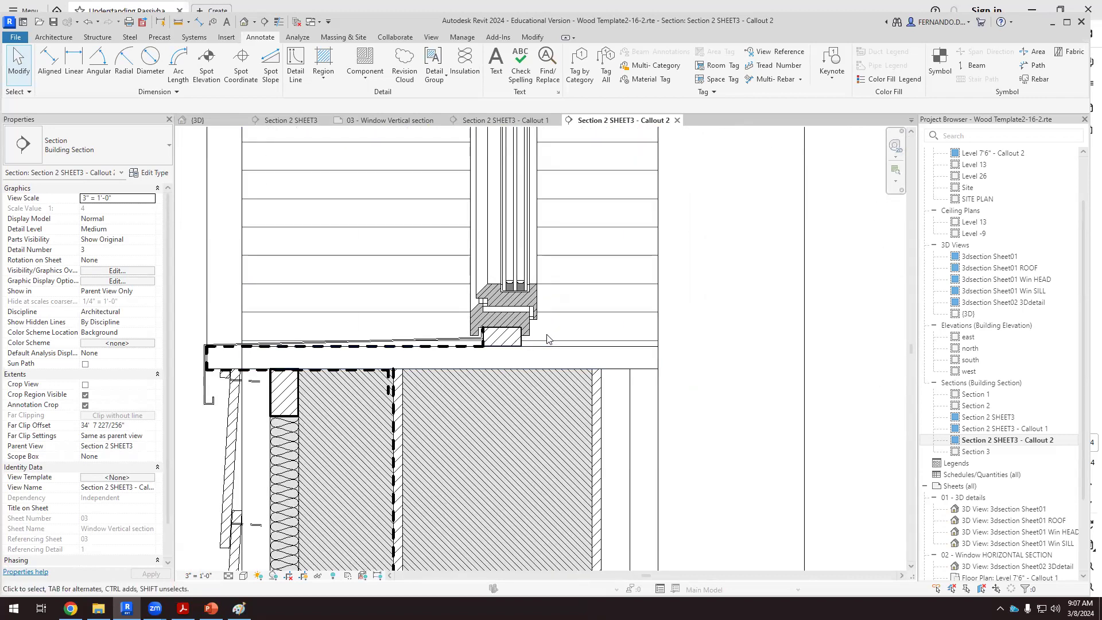
scroll(547, 338, down, 4)
scroll(811, 325, up, 3)
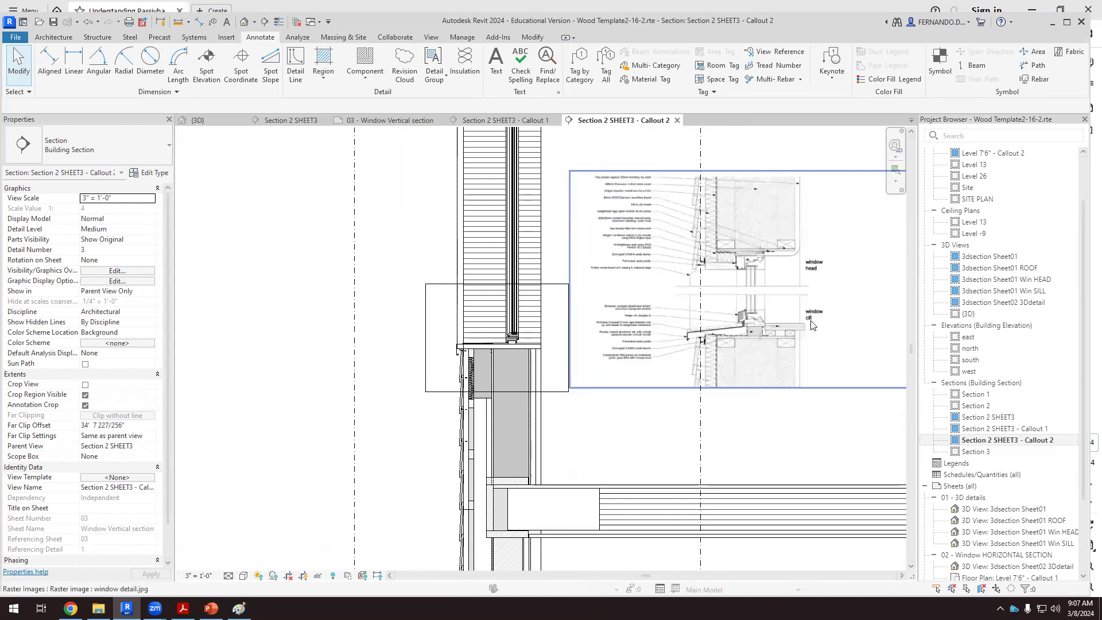
scroll(556, 340, up, 5)
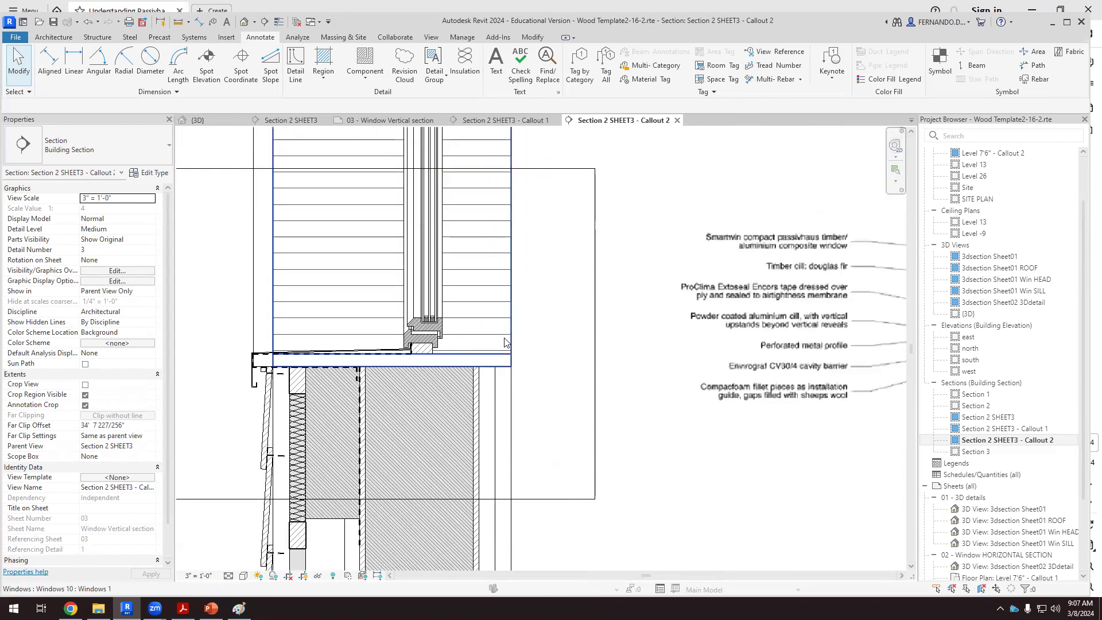
scroll(563, 362, down, 4)
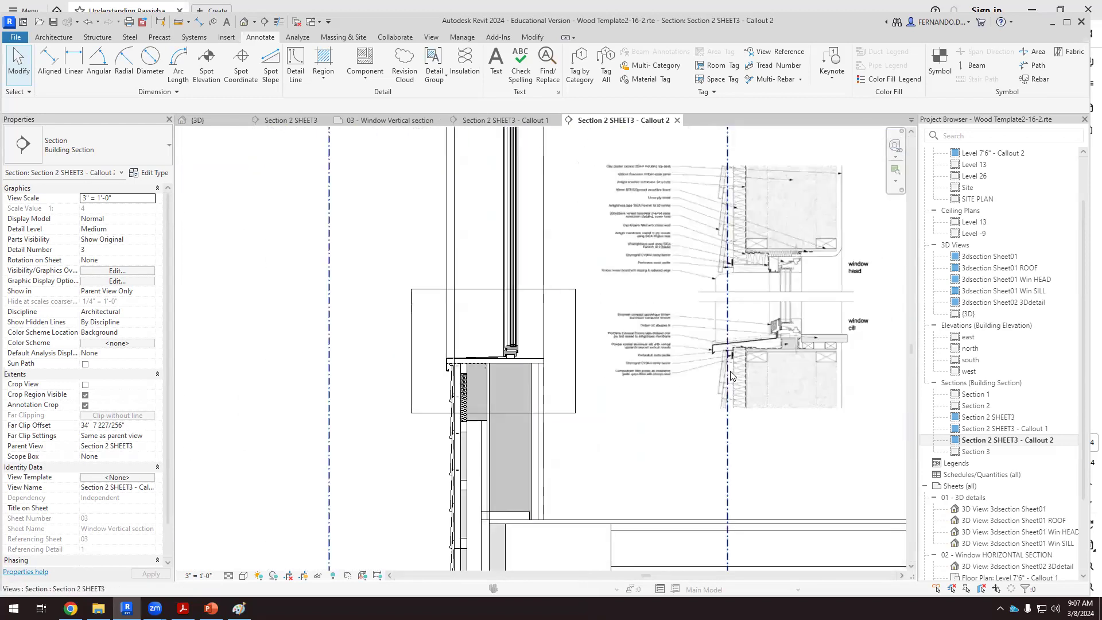
scroll(838, 343, up, 2)
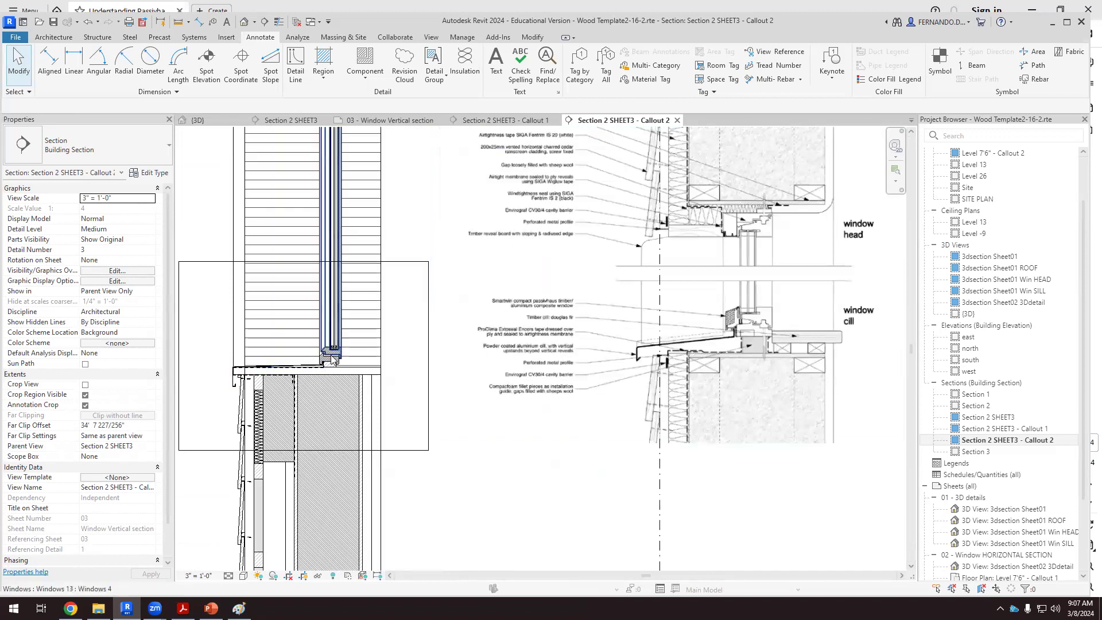
scroll(454, 328, up, 3)
scroll(574, 315, down, 4)
scroll(804, 344, up, 2)
click(803, 345)
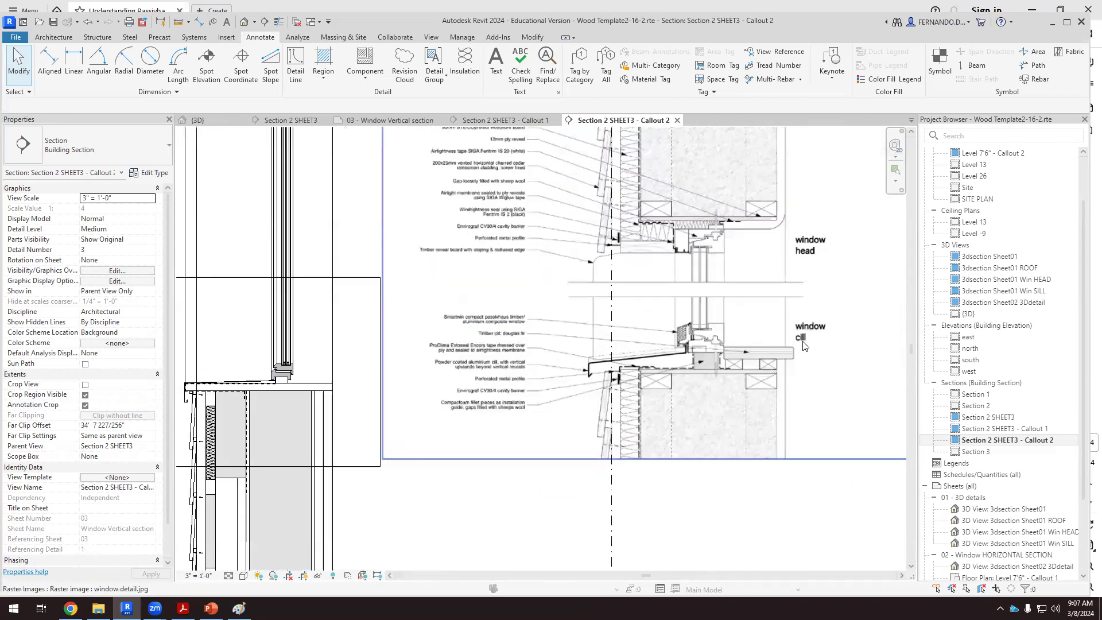
scroll(803, 345, up, 2)
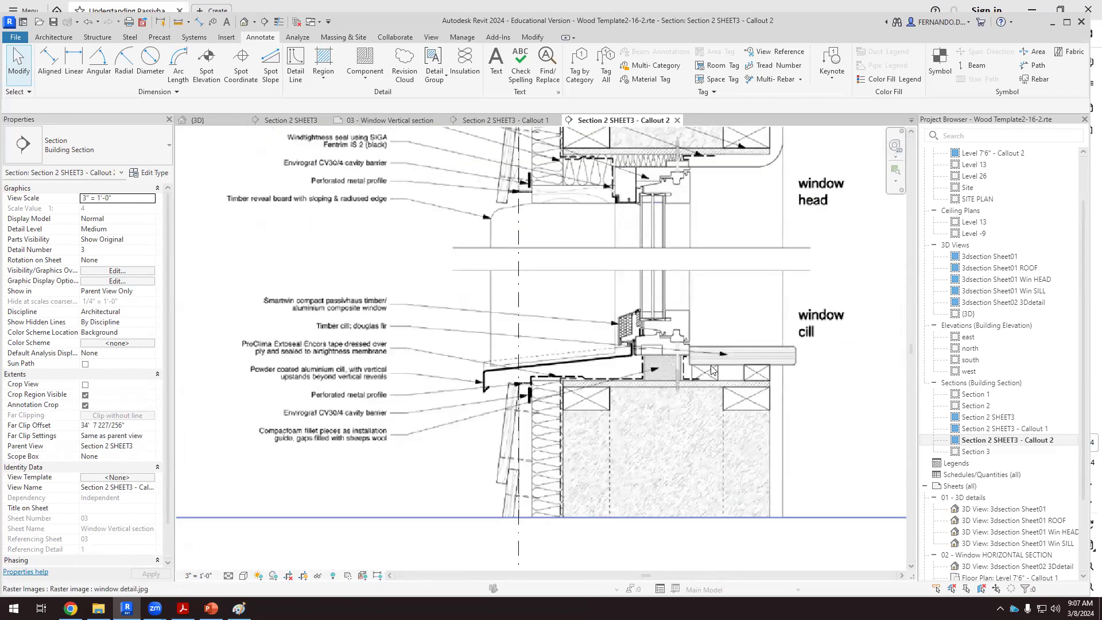
scroll(700, 376, up, 2)
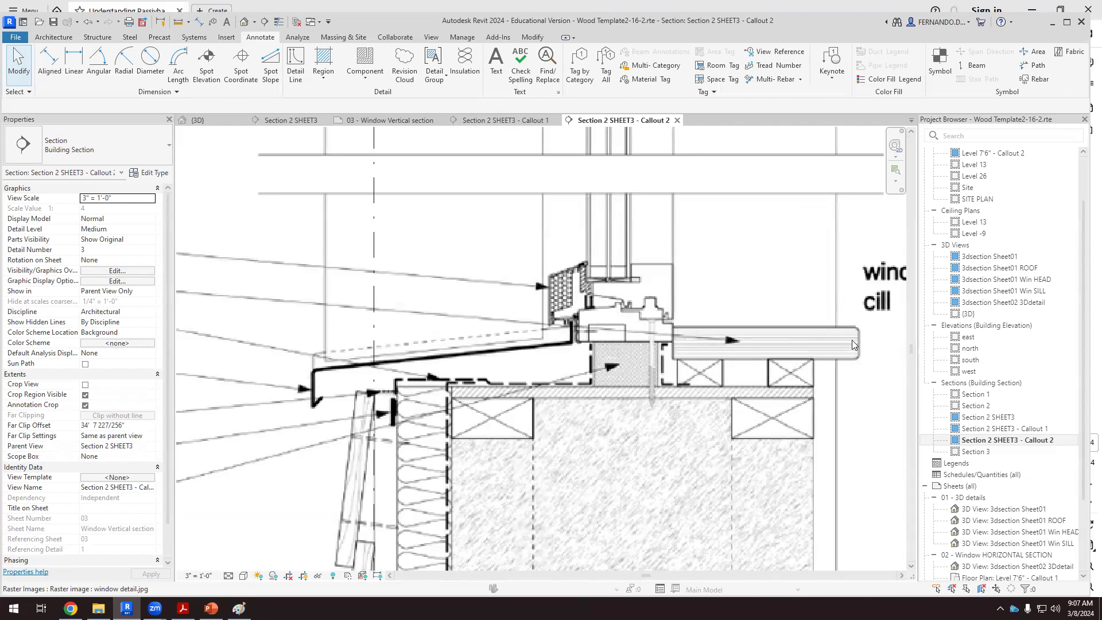
scroll(804, 328, down, 5)
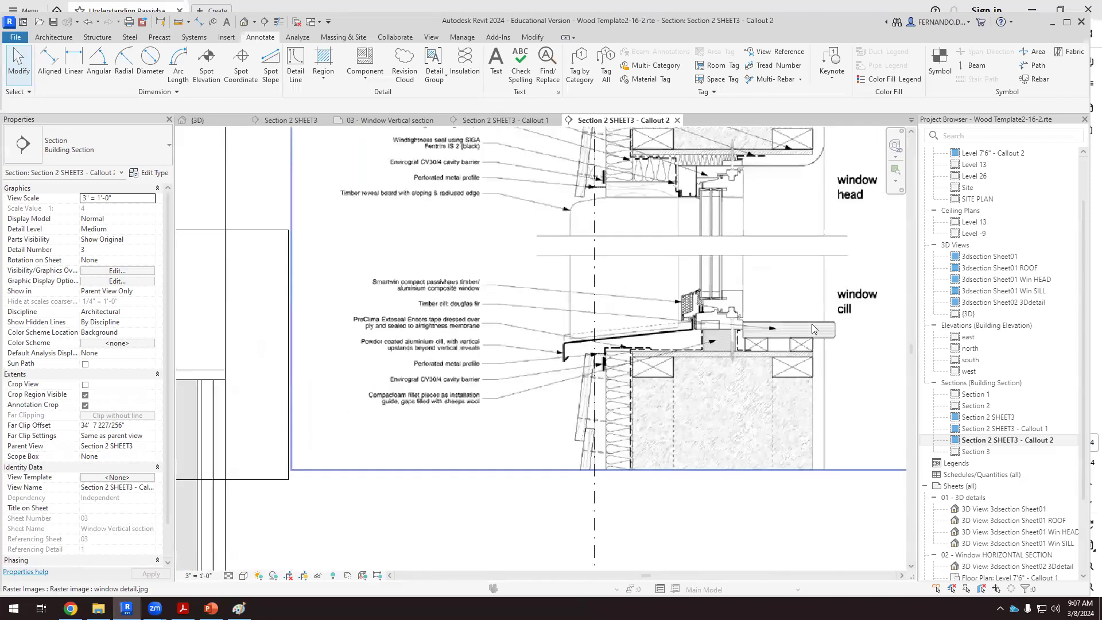
scroll(812, 329, up, 5)
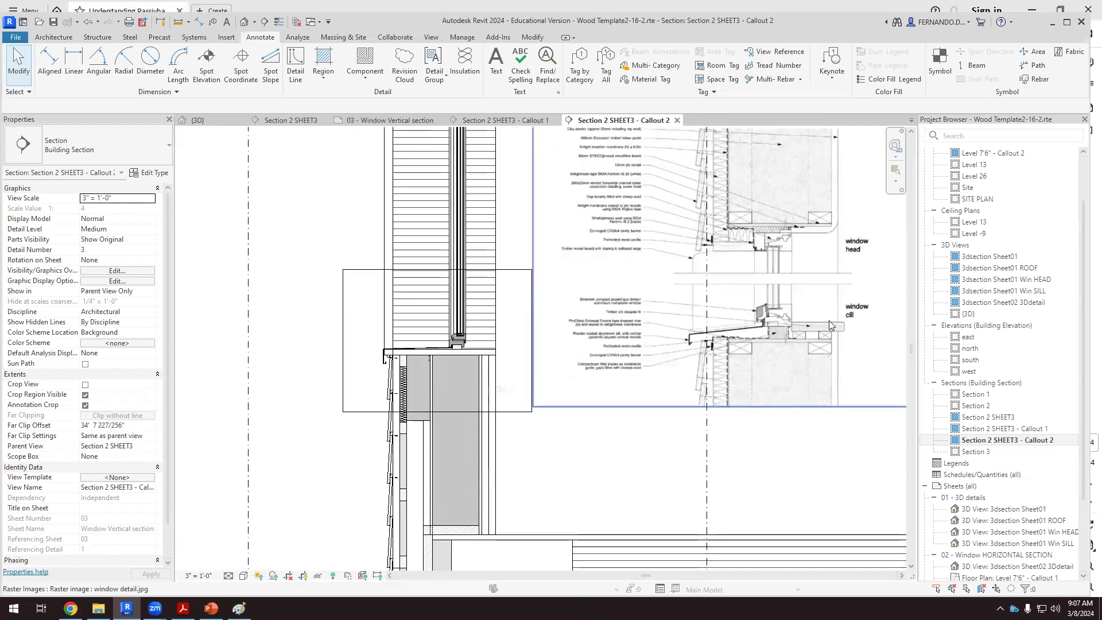
scroll(828, 326, down, 2)
scroll(308, 364, up, 6)
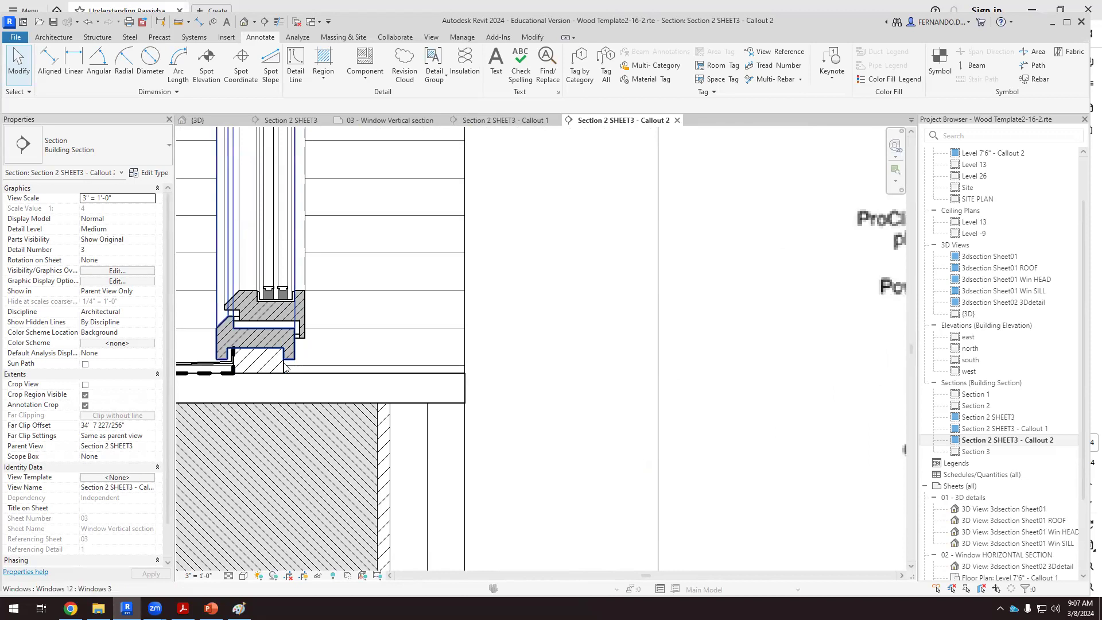
scroll(364, 352, down, 5)
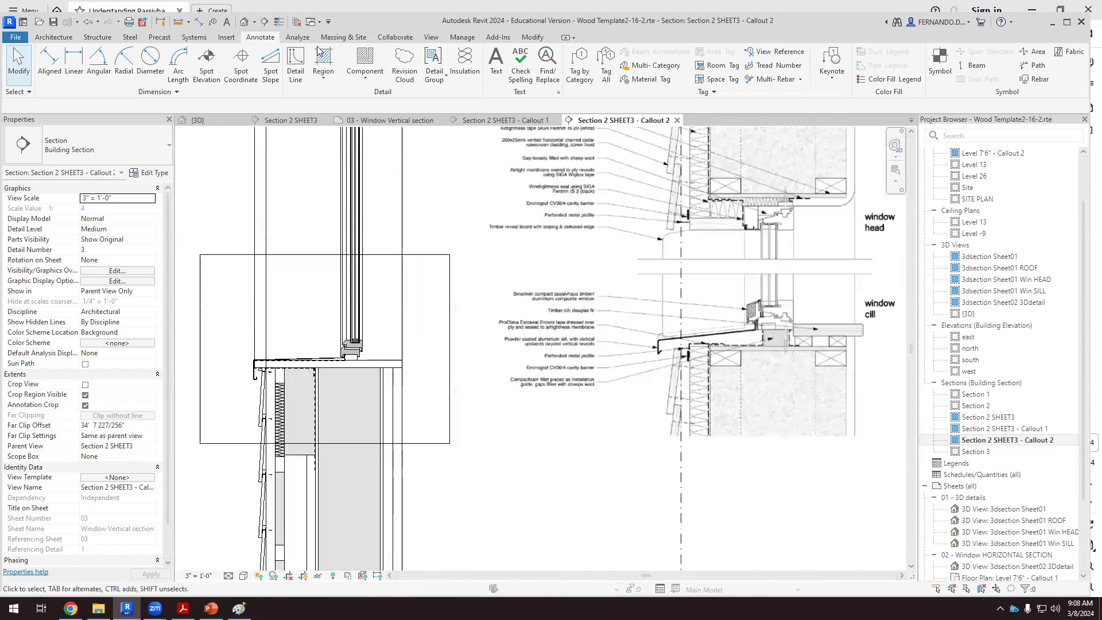
Draw a 2" wide rectangular filled region against the lower window frame's right face and move it up to rest on the horizontal board
click(324, 63)
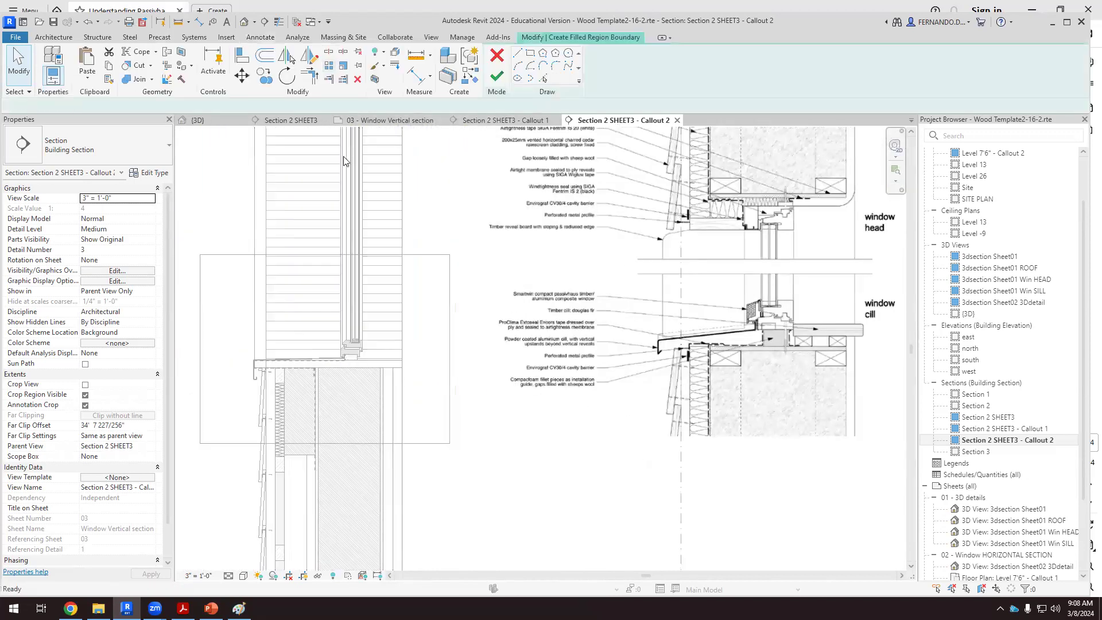
scroll(351, 358, up, 5)
scroll(374, 333, up, 3)
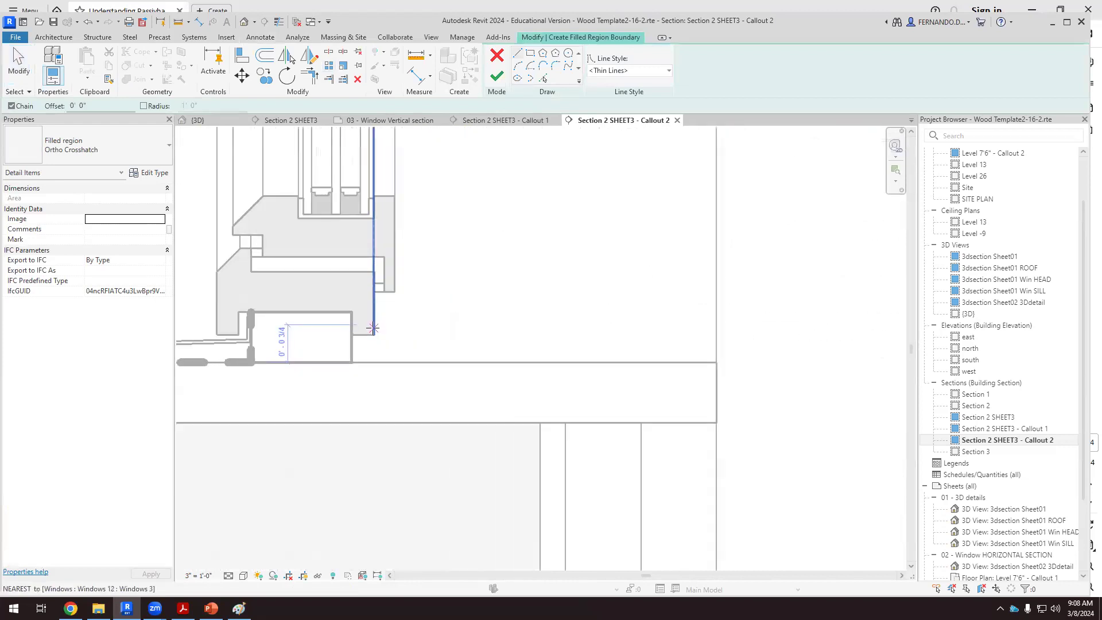
click(374, 318)
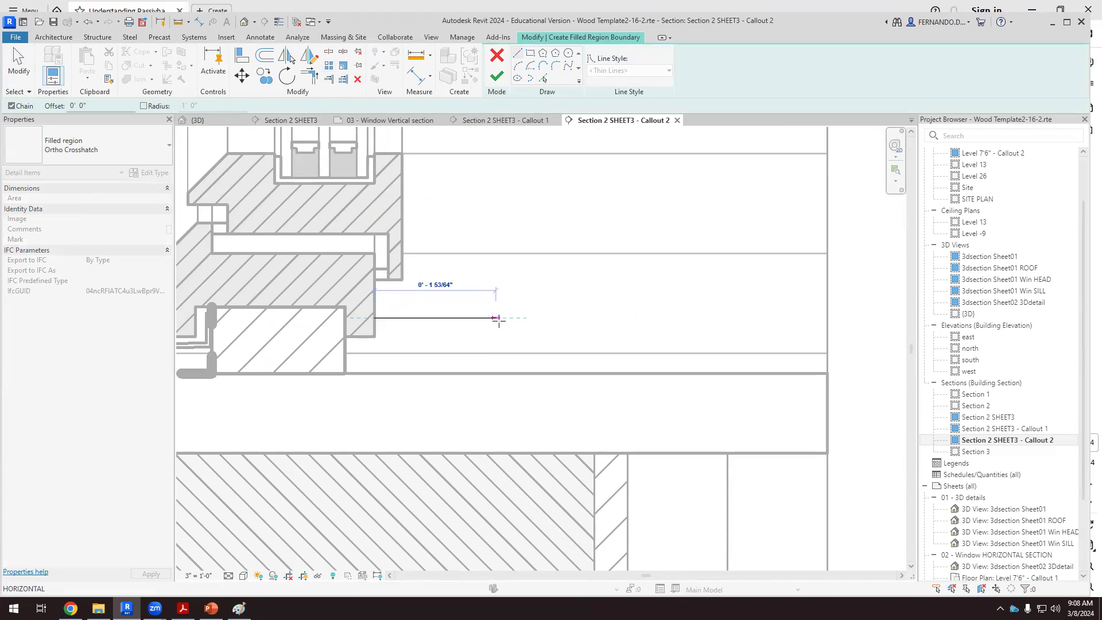
click(506, 318)
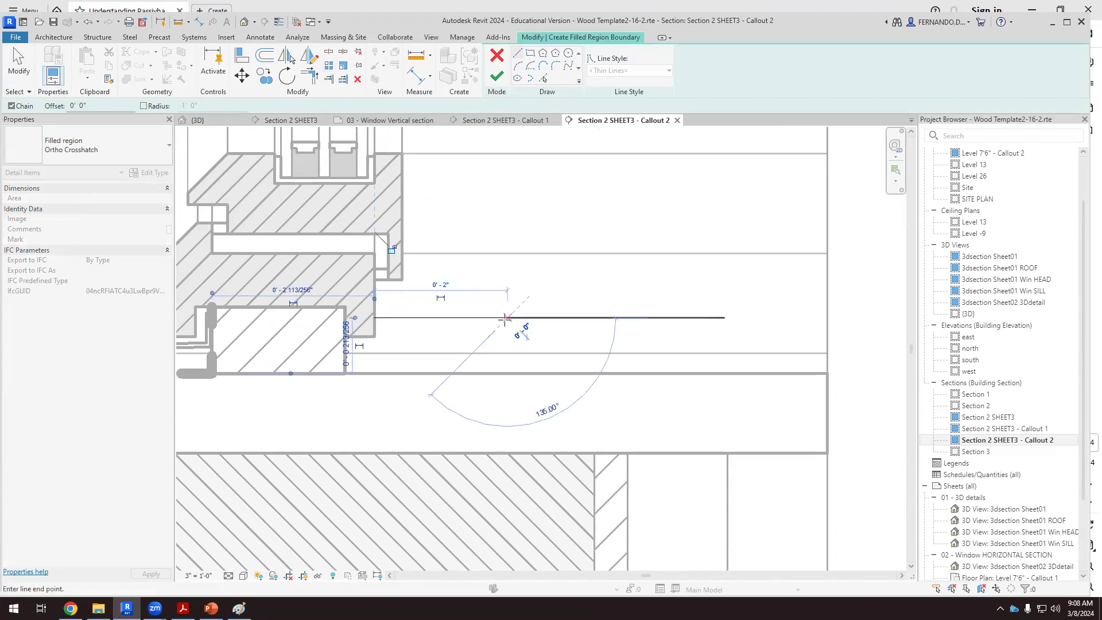
click(508, 384)
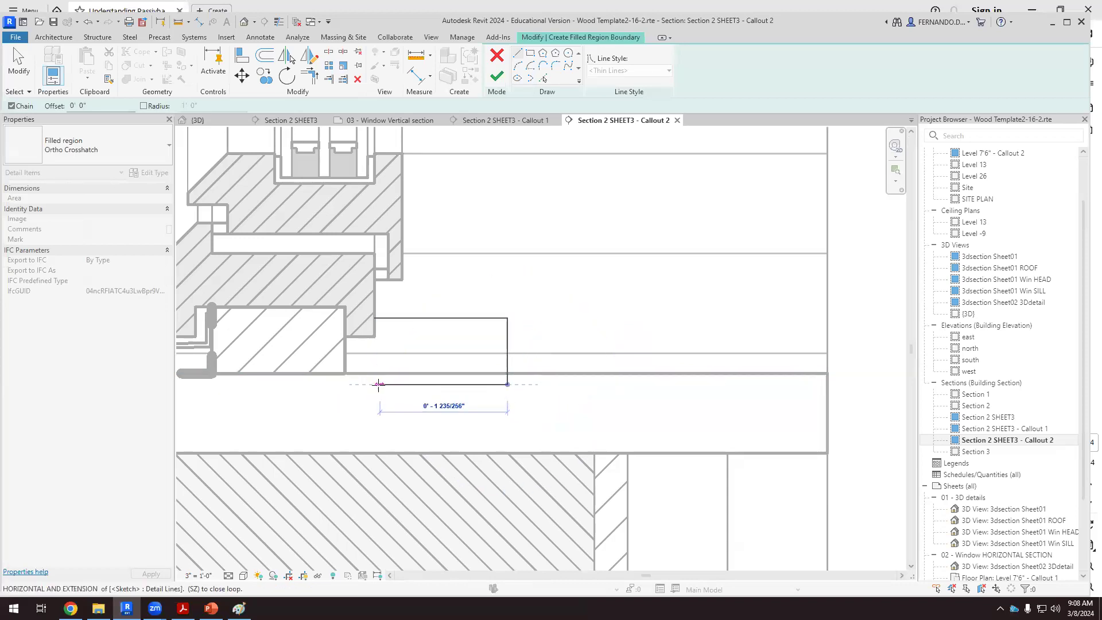
click(374, 384)
click(374, 317)
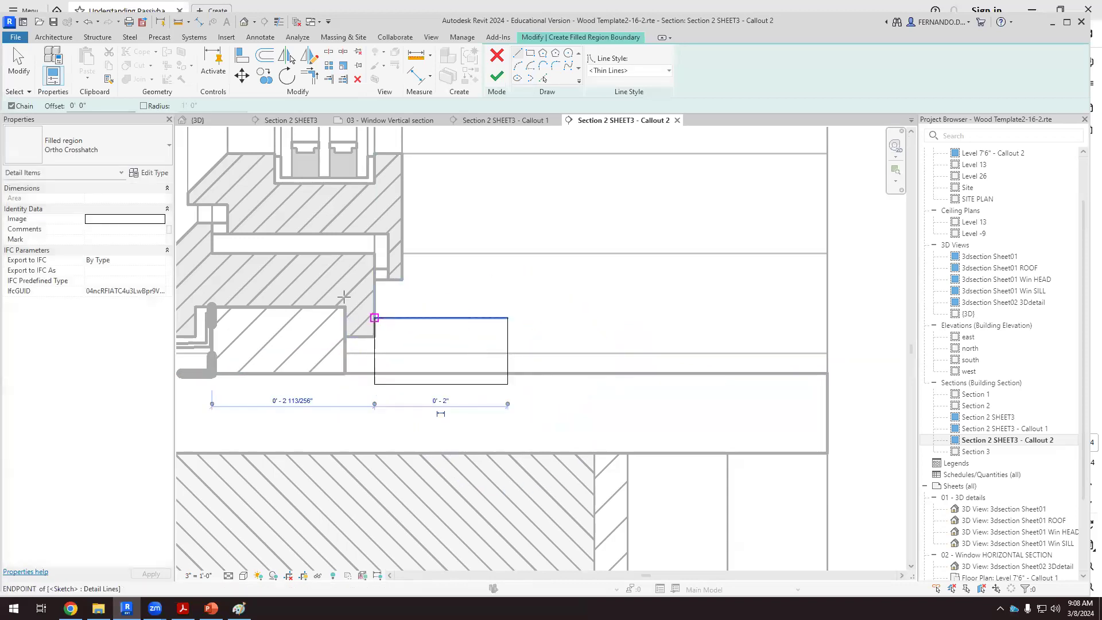
click(498, 77)
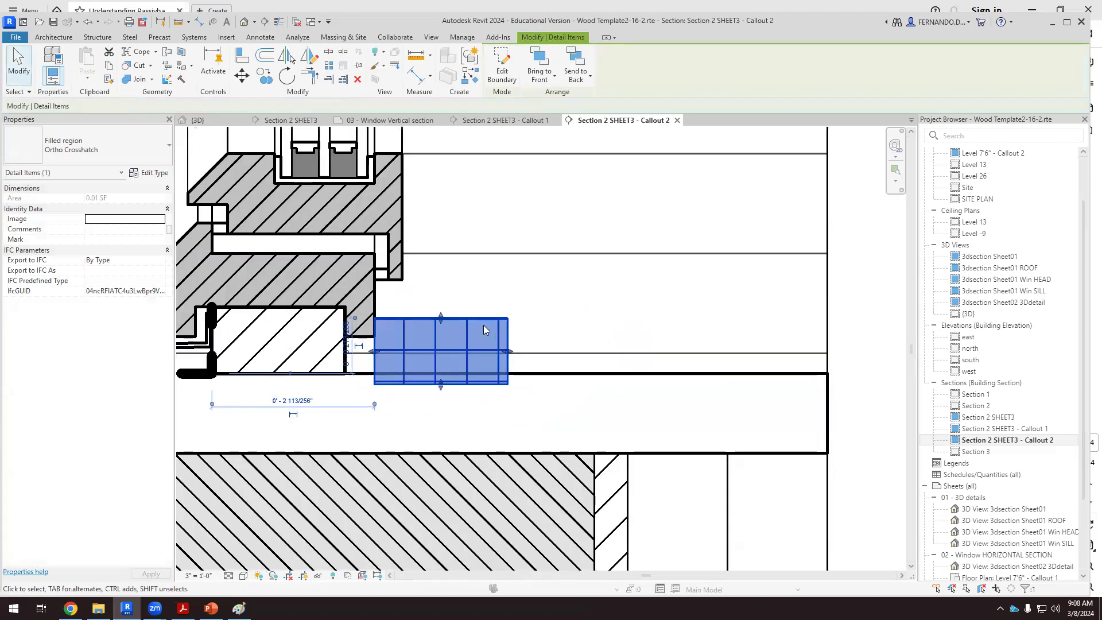
mouse_move(465, 310)
mouse_down()
mouse_move(466, 271)
mouse_move(466, 300)
mouse_up()
click(551, 422)
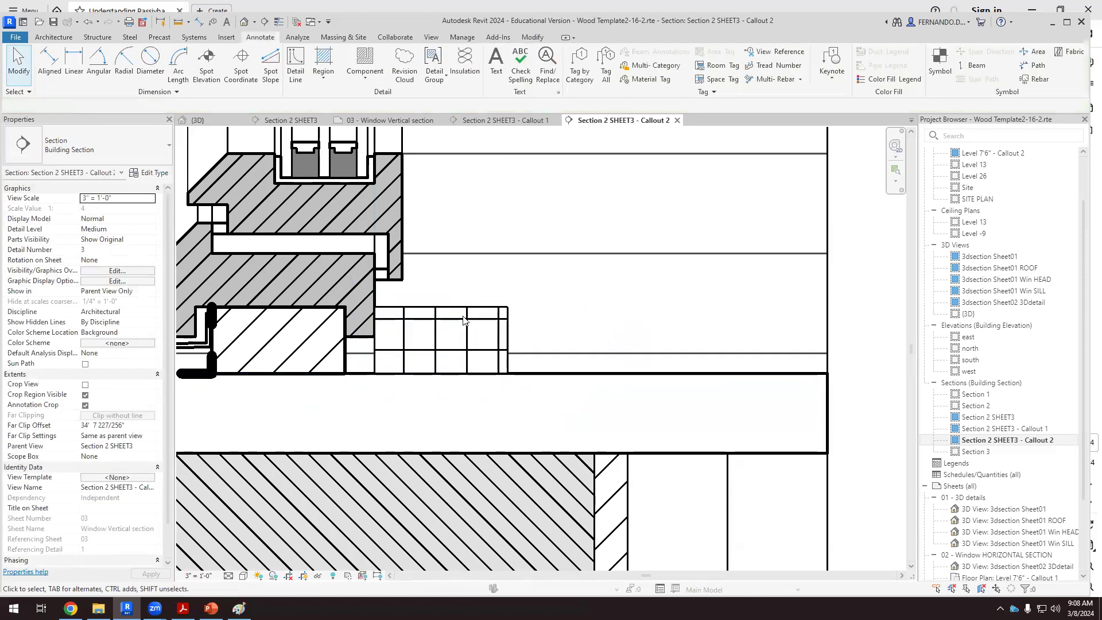
Override the new filled region's surface foreground pattern in this view with Diagonal up 1.5mm
scroll(469, 299, down, 5)
scroll(469, 299, down, 3)
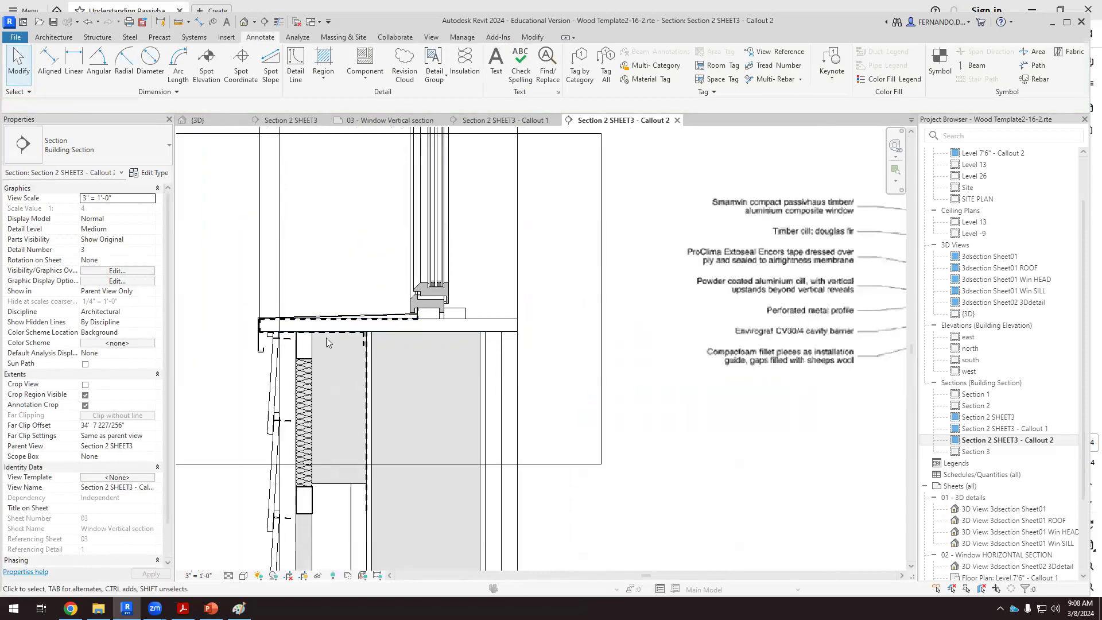
scroll(329, 313, up, 5)
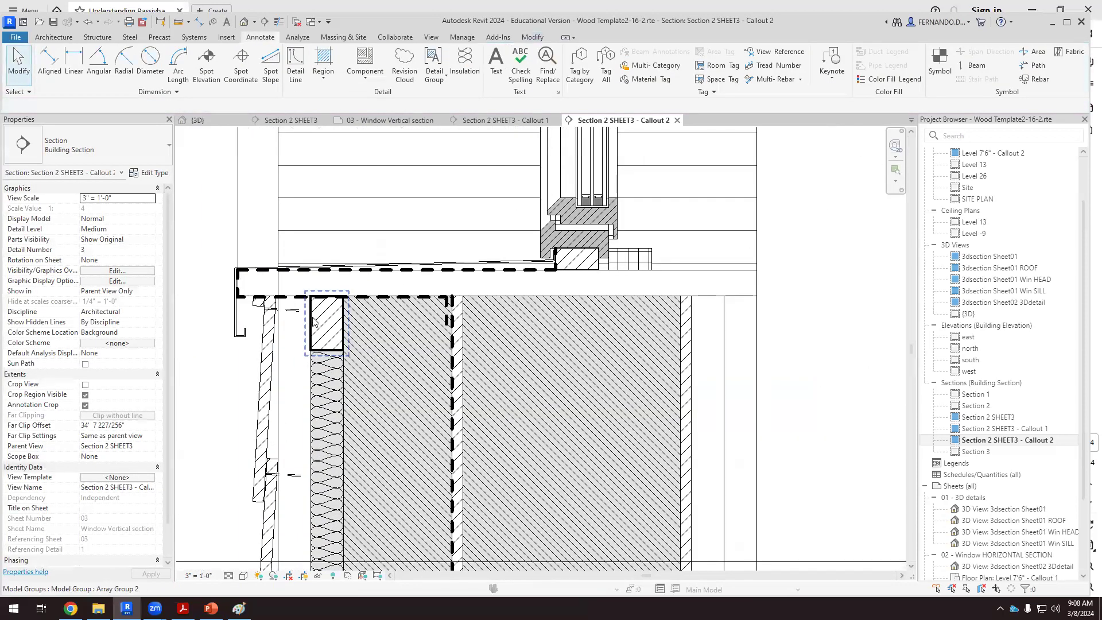
scroll(729, 226, up, 4)
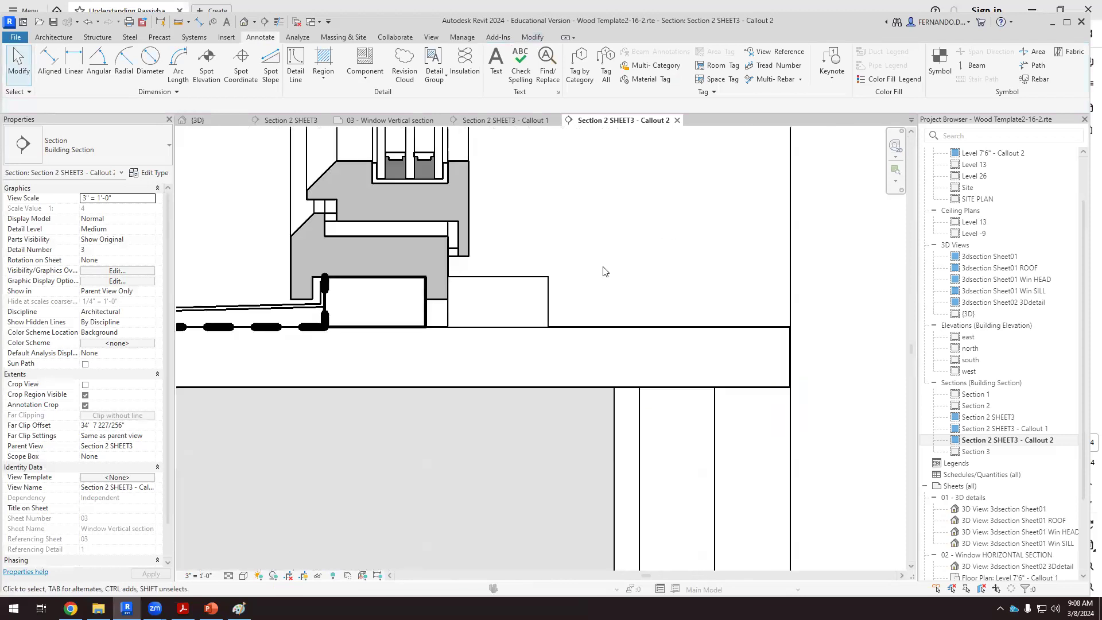
click(507, 281)
right_click(507, 283)
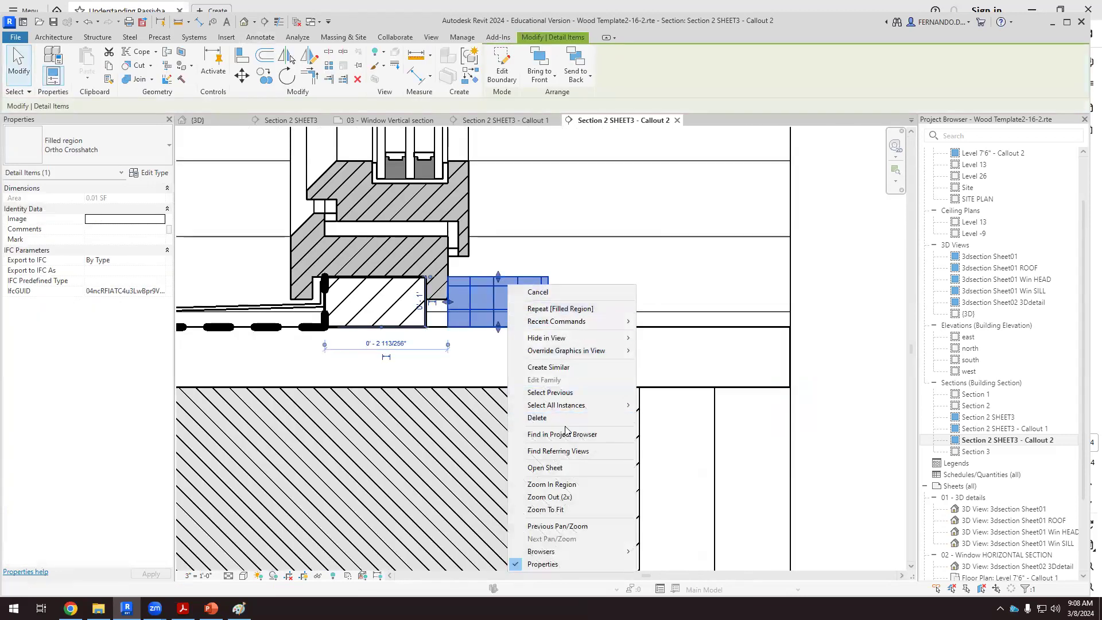
mouse_move(603, 356)
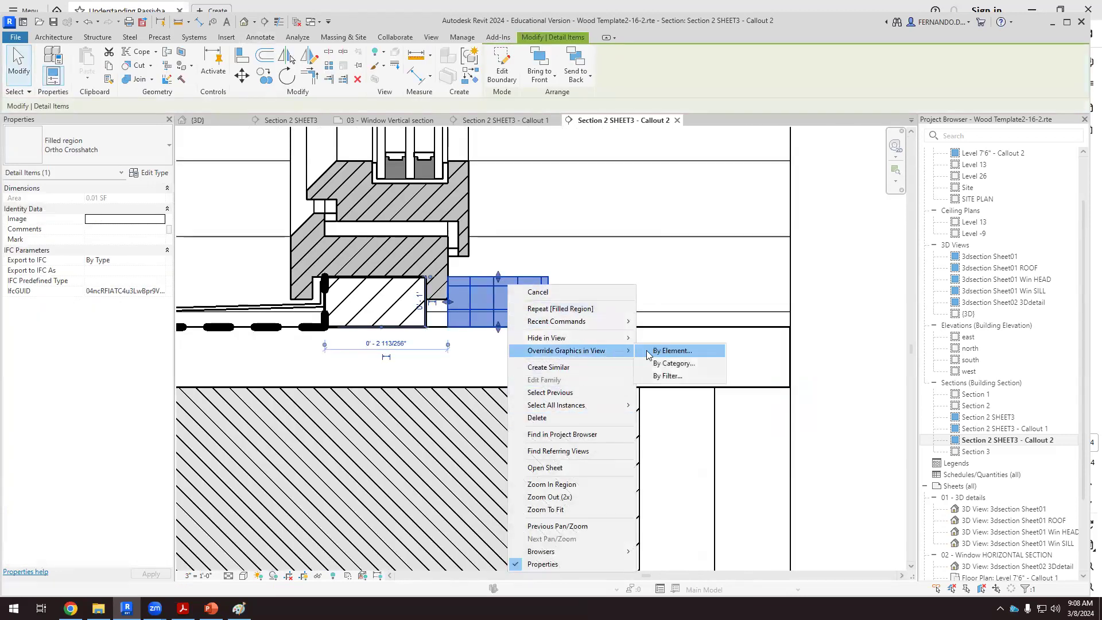
click(686, 351)
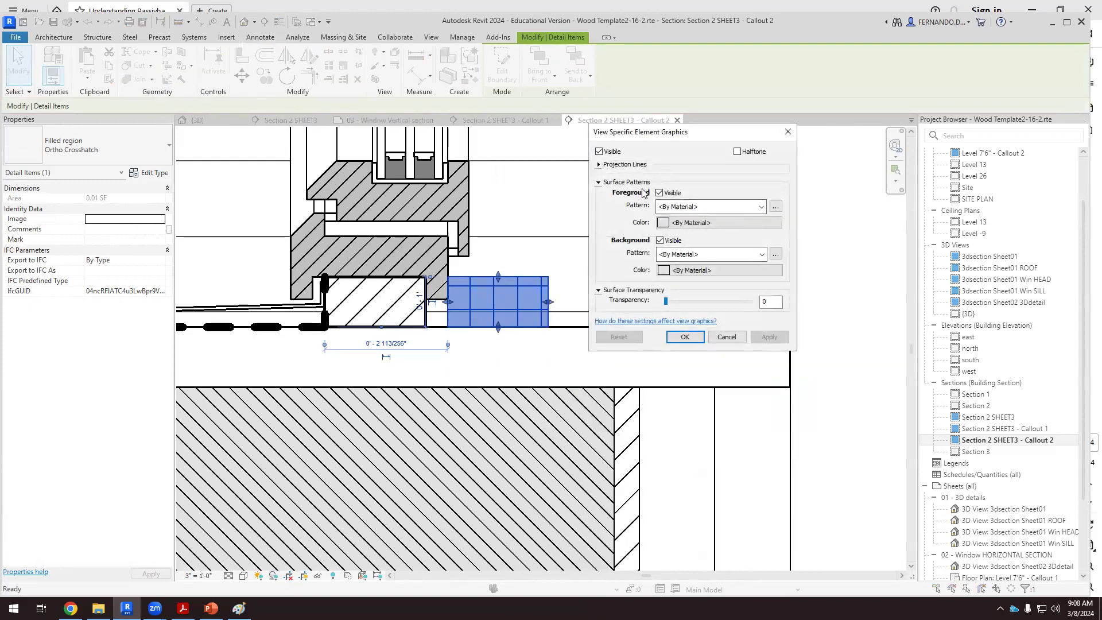
click(763, 208)
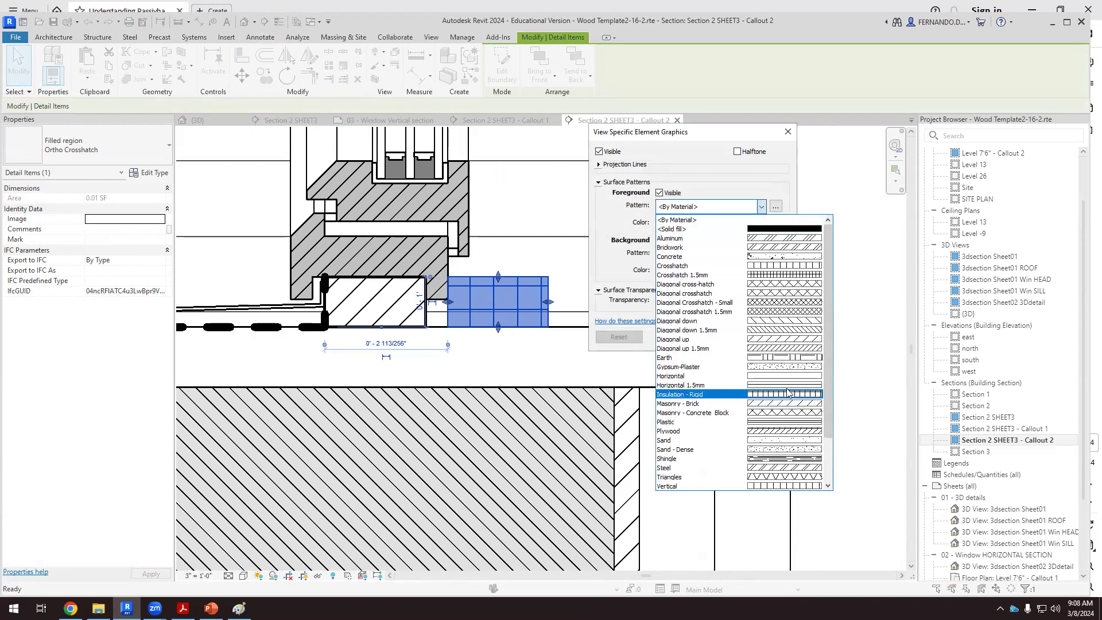
click(758, 349)
click(769, 337)
click(684, 337)
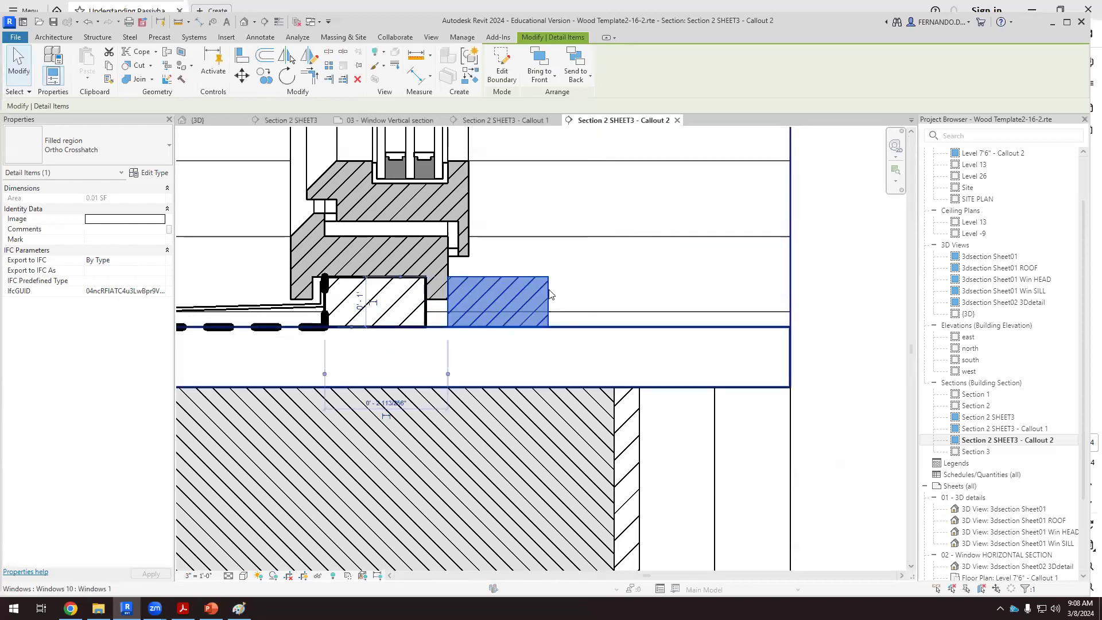
scroll(574, 322, down, 4)
key(Escape)
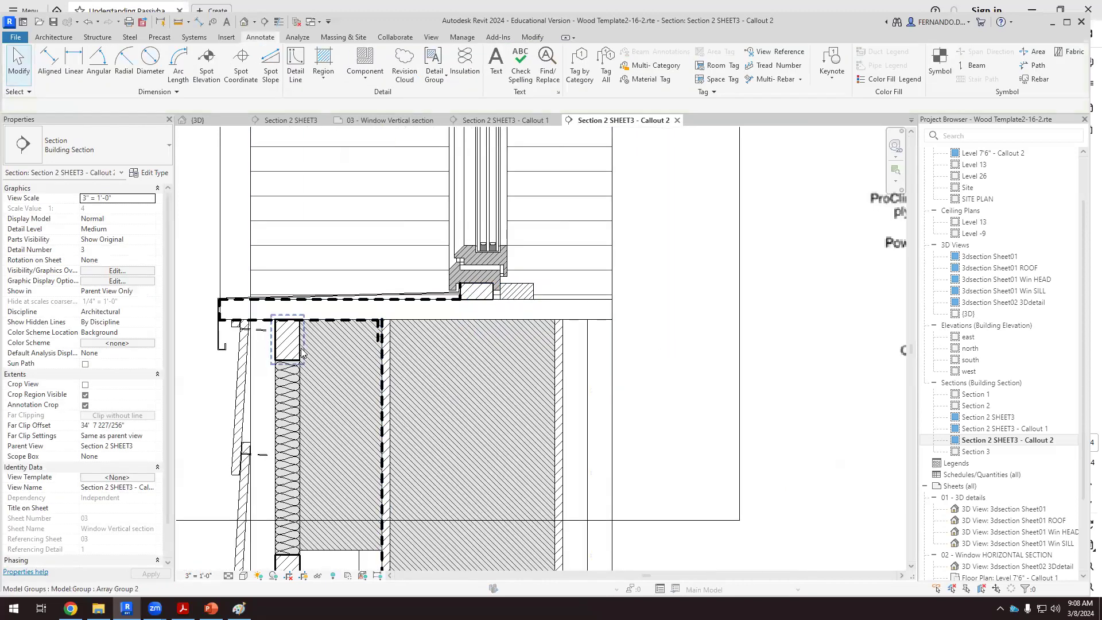
Copy the hatched filled region along the horizontal board's upper face so the copy ends flush with the board's right end
scroll(530, 293, down, 5)
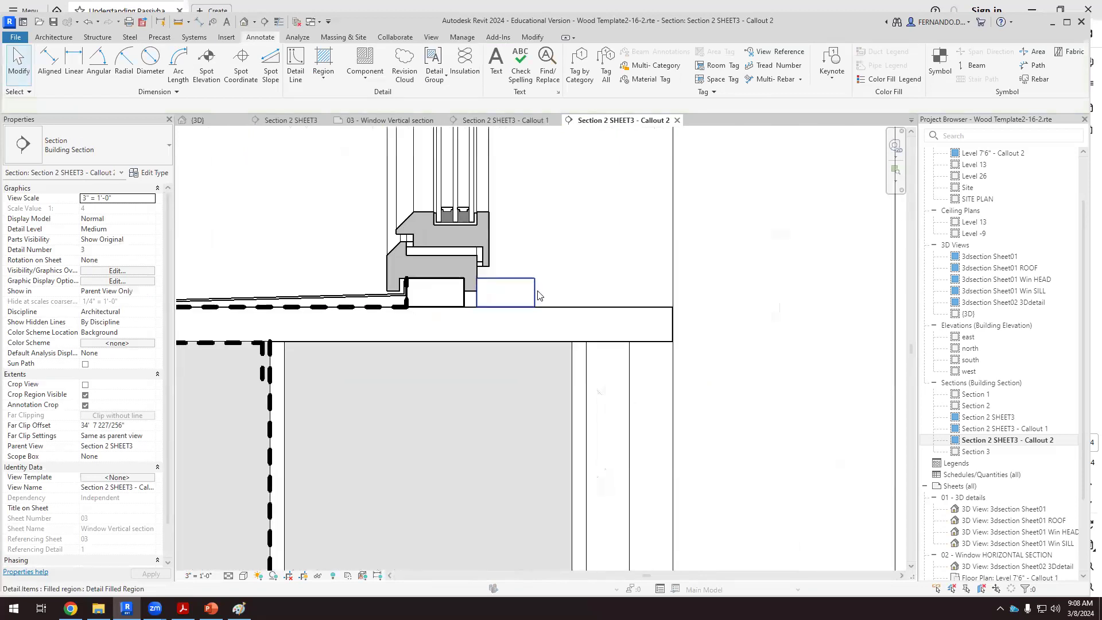
scroll(449, 333, up, 5)
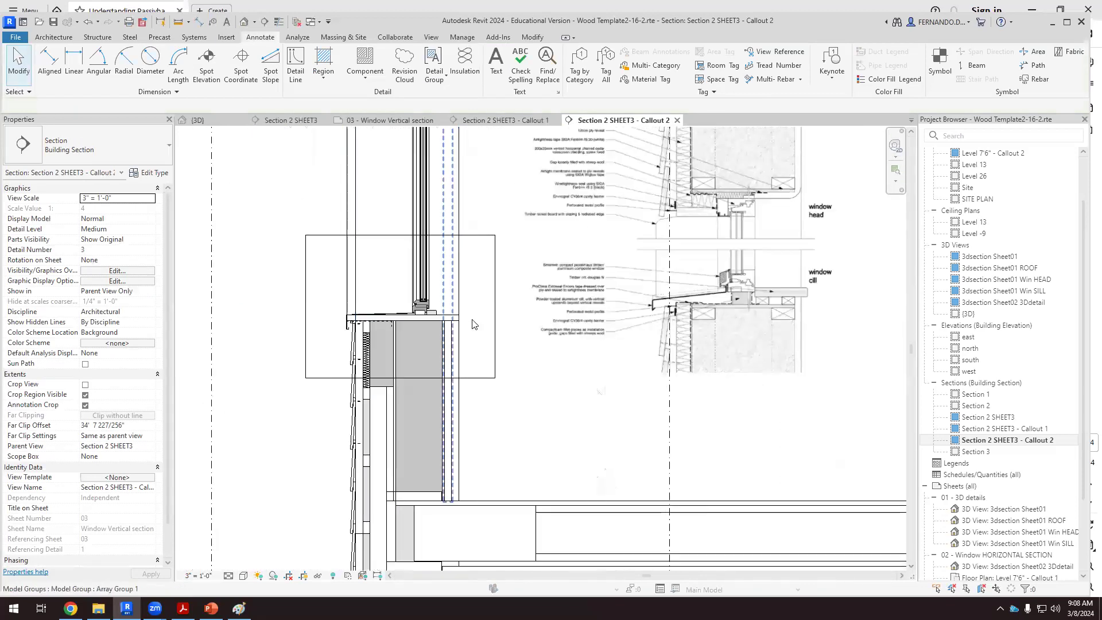
click(456, 322)
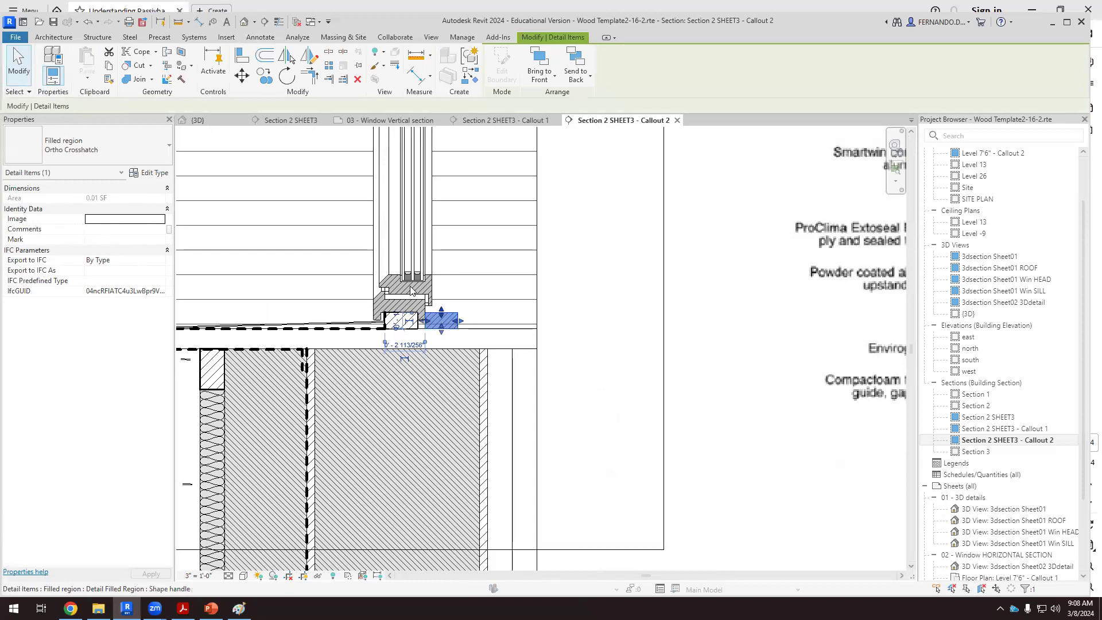
click(264, 76)
scroll(416, 312, up, 2)
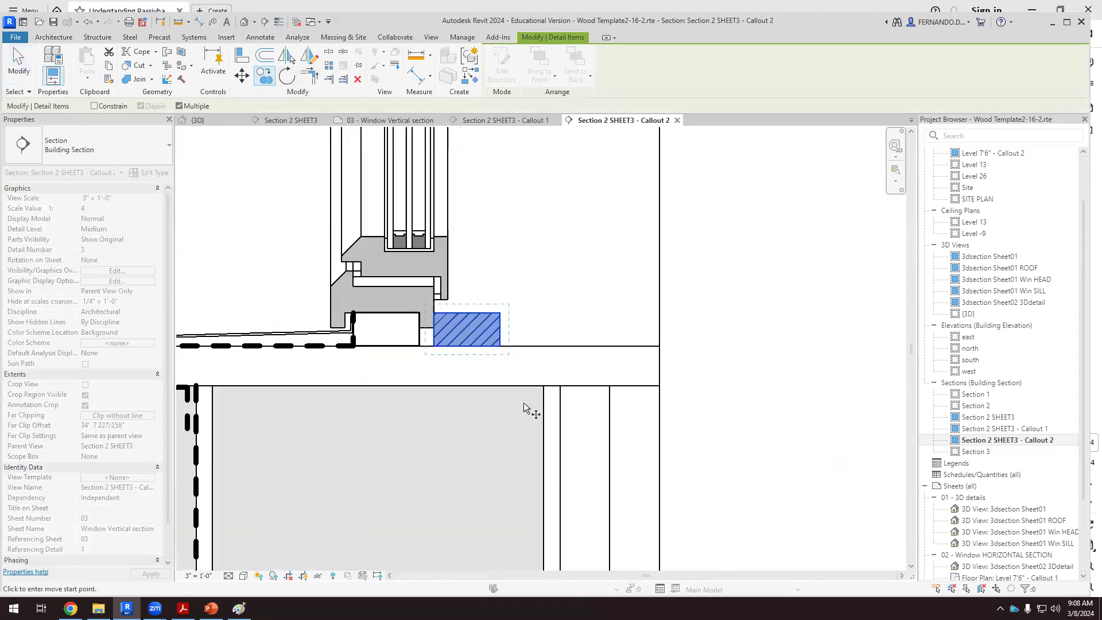
click(500, 346)
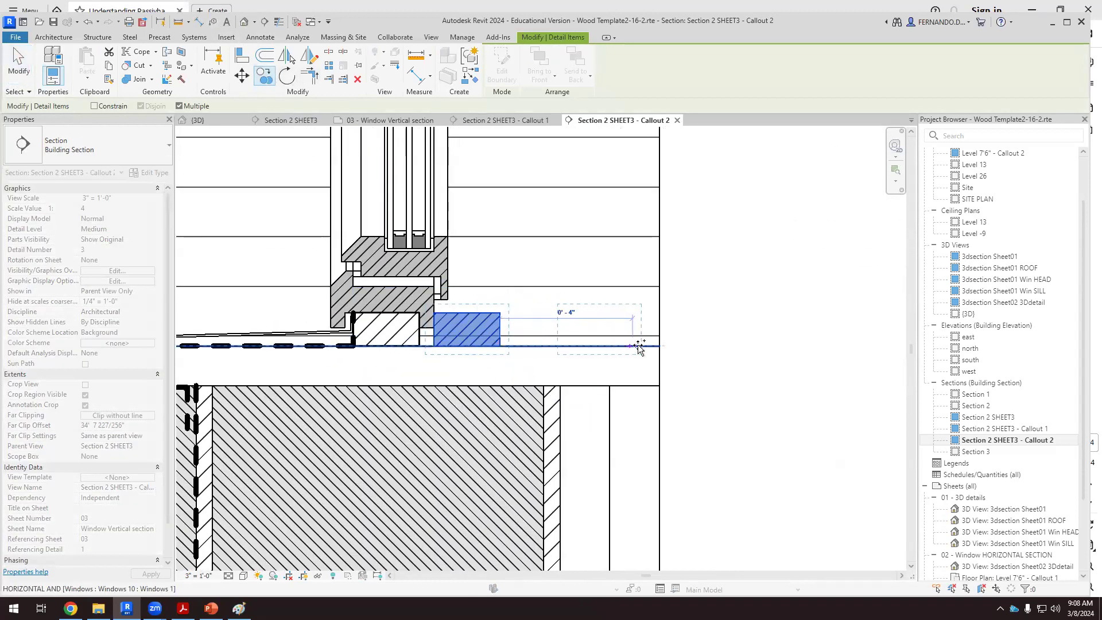
click(658, 345)
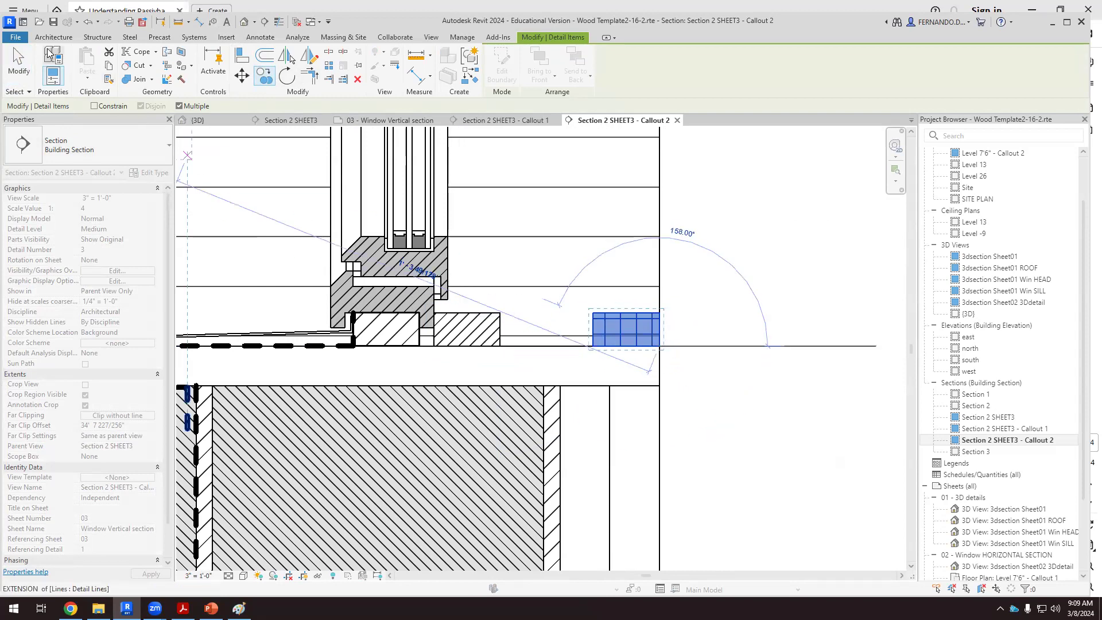
key(Escape)
key(Escape)
Override the copied filled region's surface foreground pattern in this view with Diagonal up 1.5mm
scroll(694, 345, up, 2)
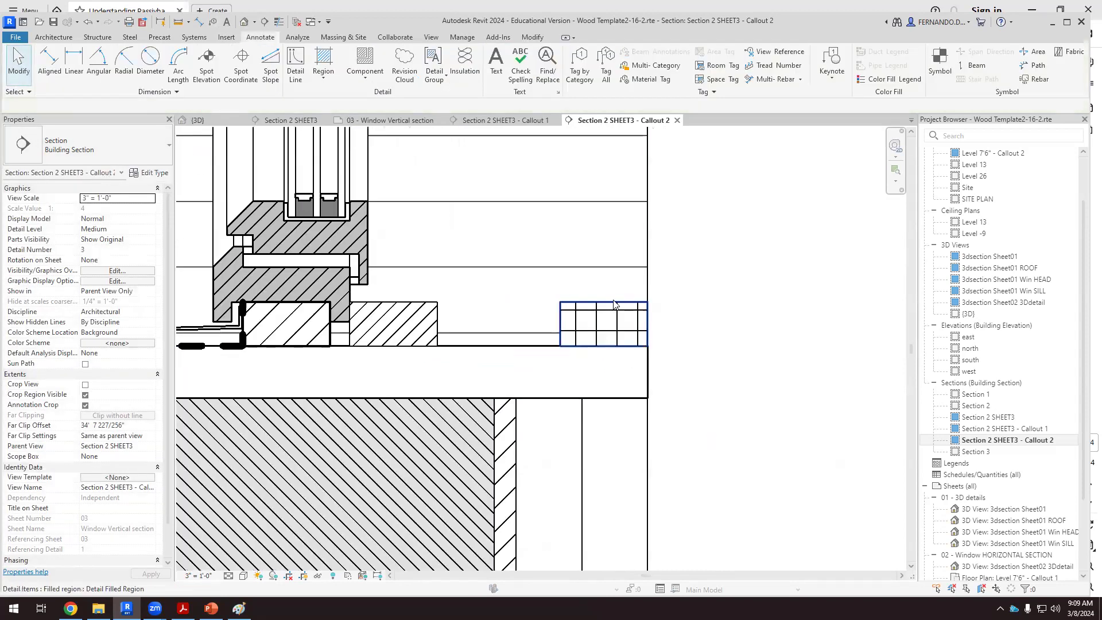
click(614, 310)
right_click(615, 309)
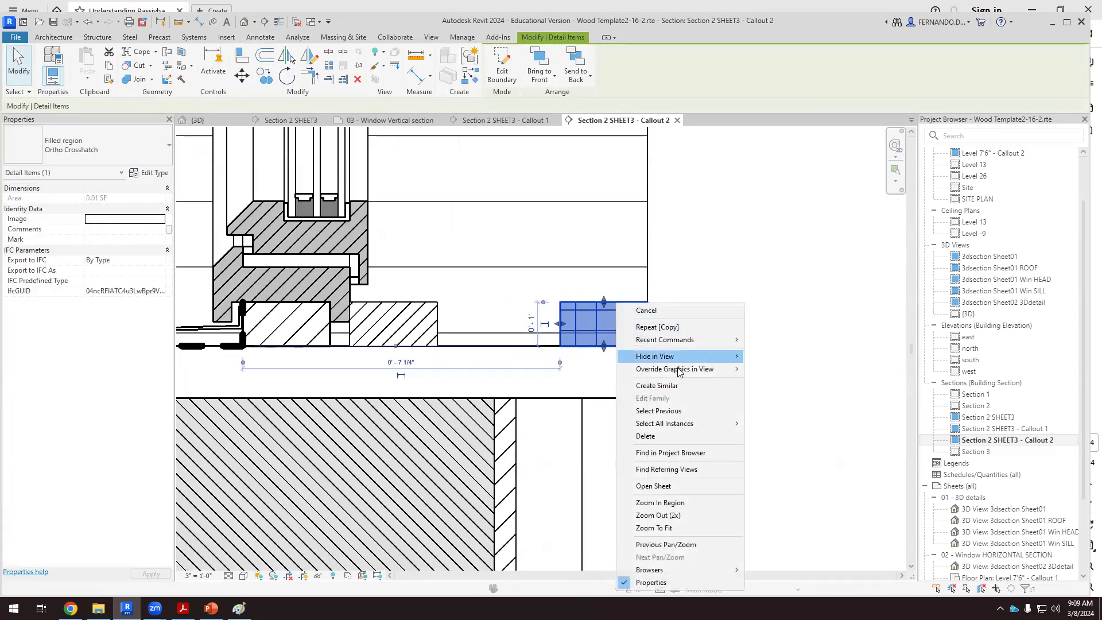
mouse_move(735, 370)
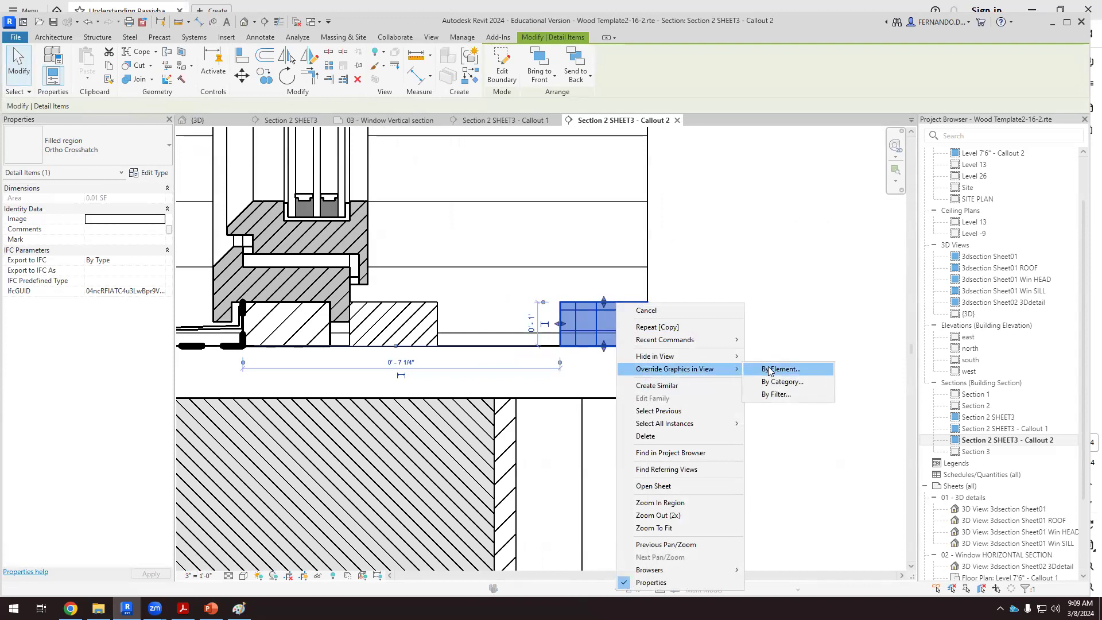
click(770, 370)
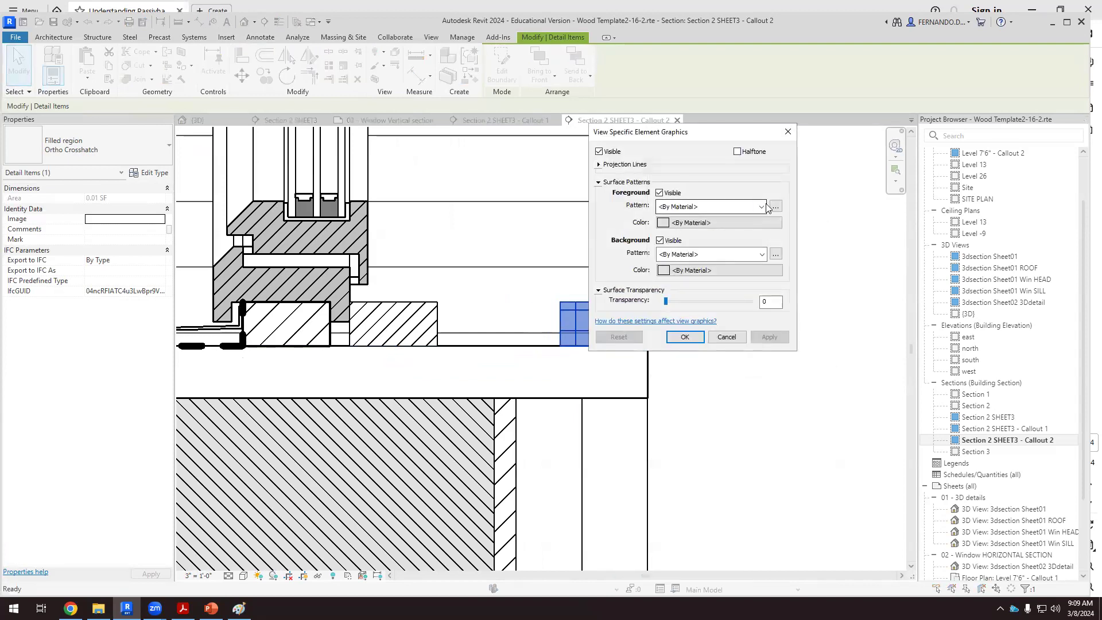
click(762, 207)
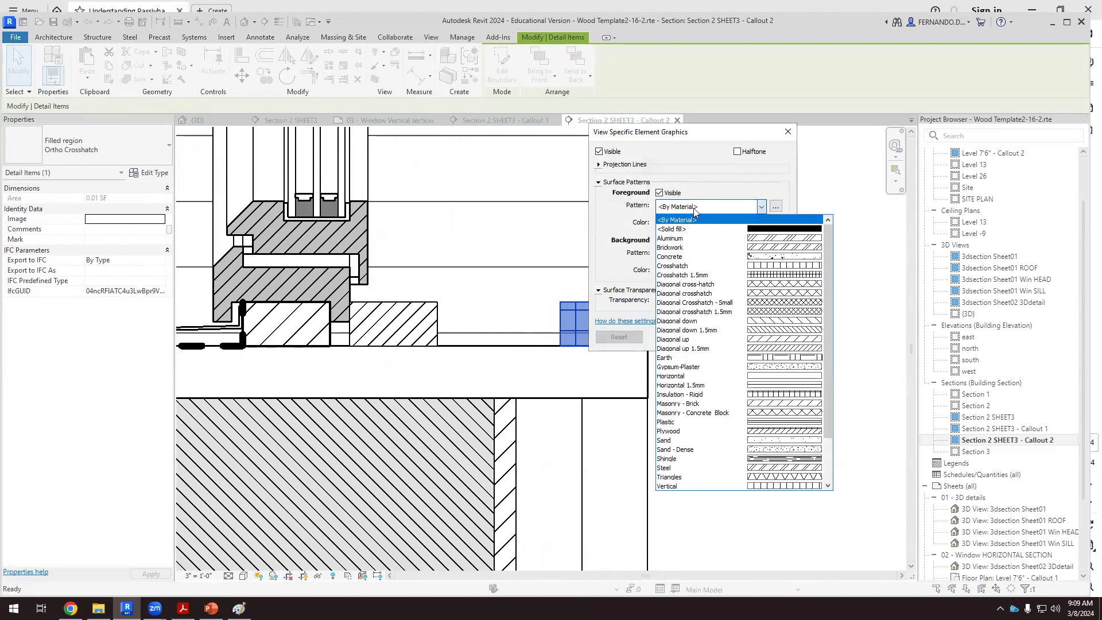
click(788, 344)
click(762, 207)
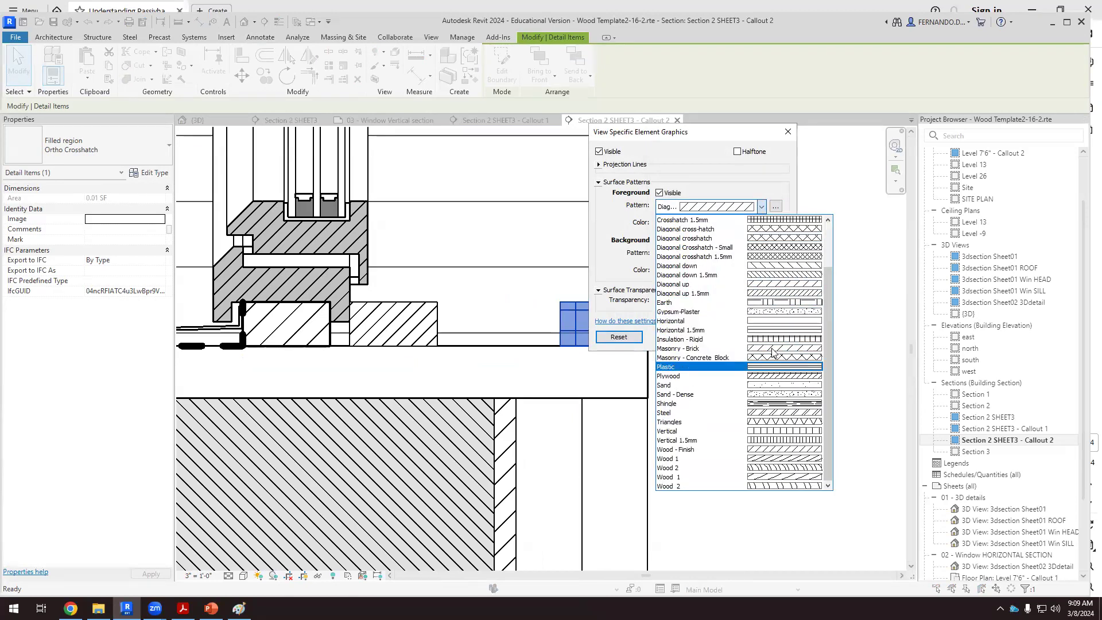
click(763, 294)
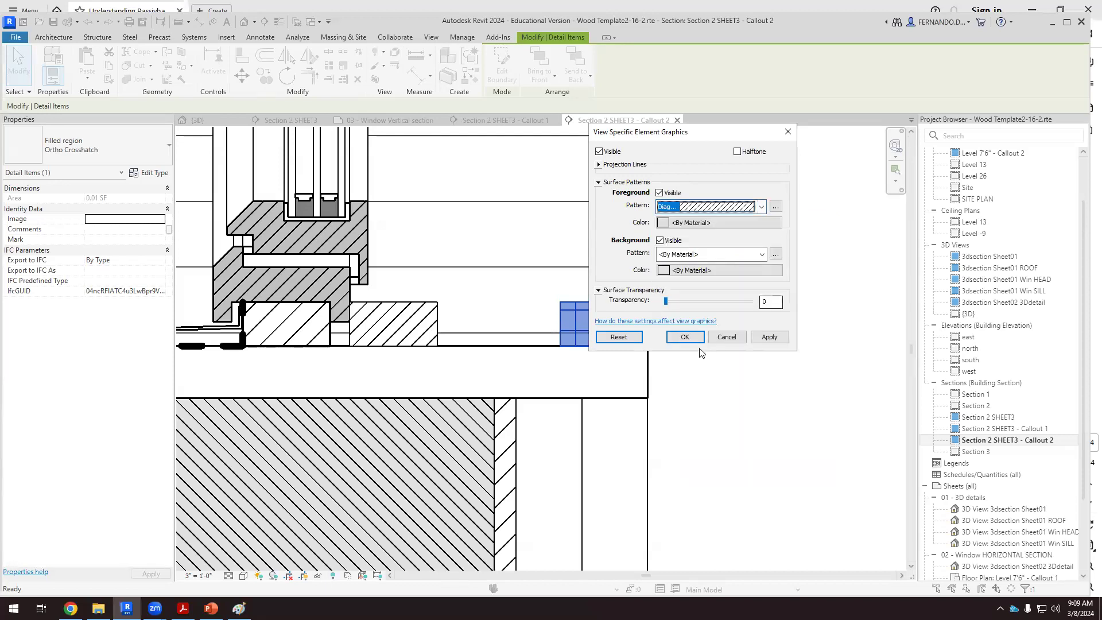
click(782, 341)
scroll(498, 322, down, 2)
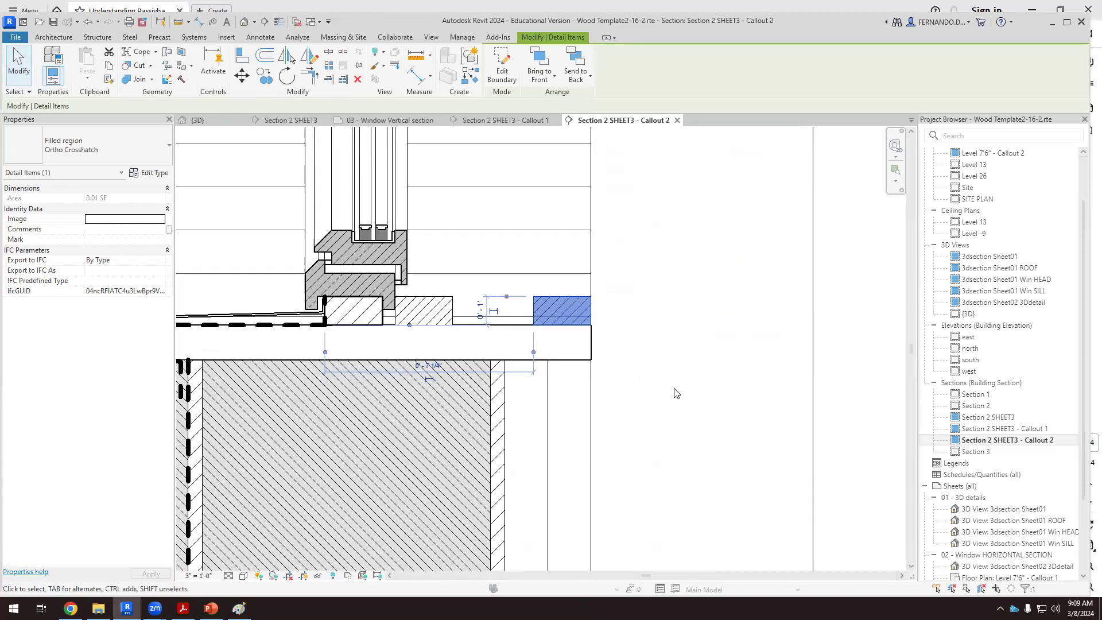
click(676, 392)
Examine the reference image's window cill for the blocks on the board, the interior sill above them and the timber cill notes
scroll(381, 300, down, 3)
scroll(106, 369, down, 1)
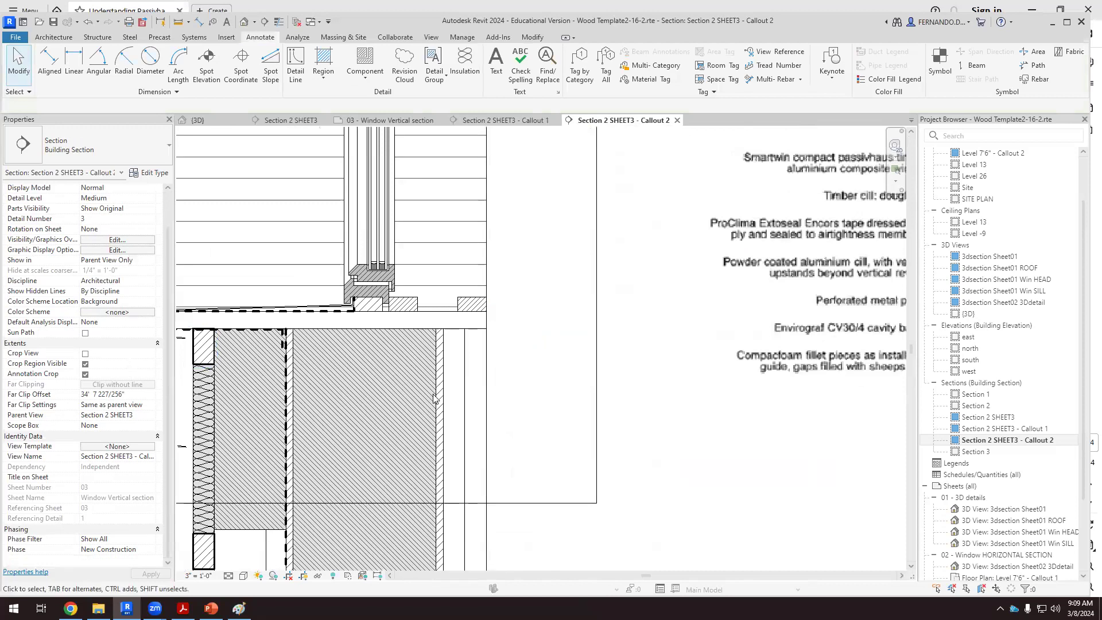
scroll(434, 398, down, 4)
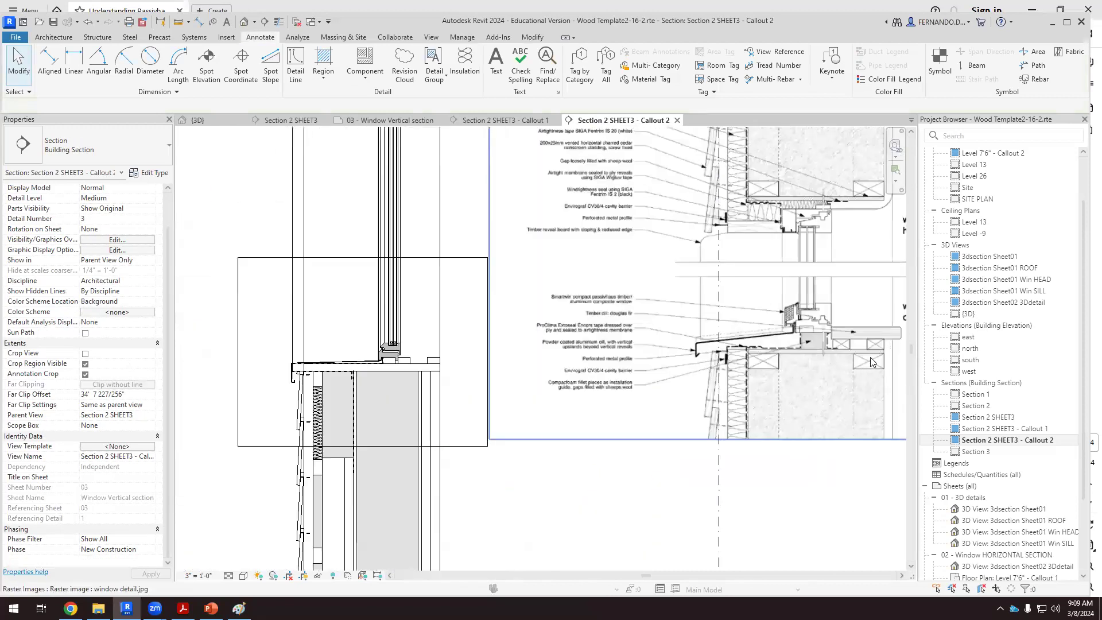
scroll(871, 362, up, 2)
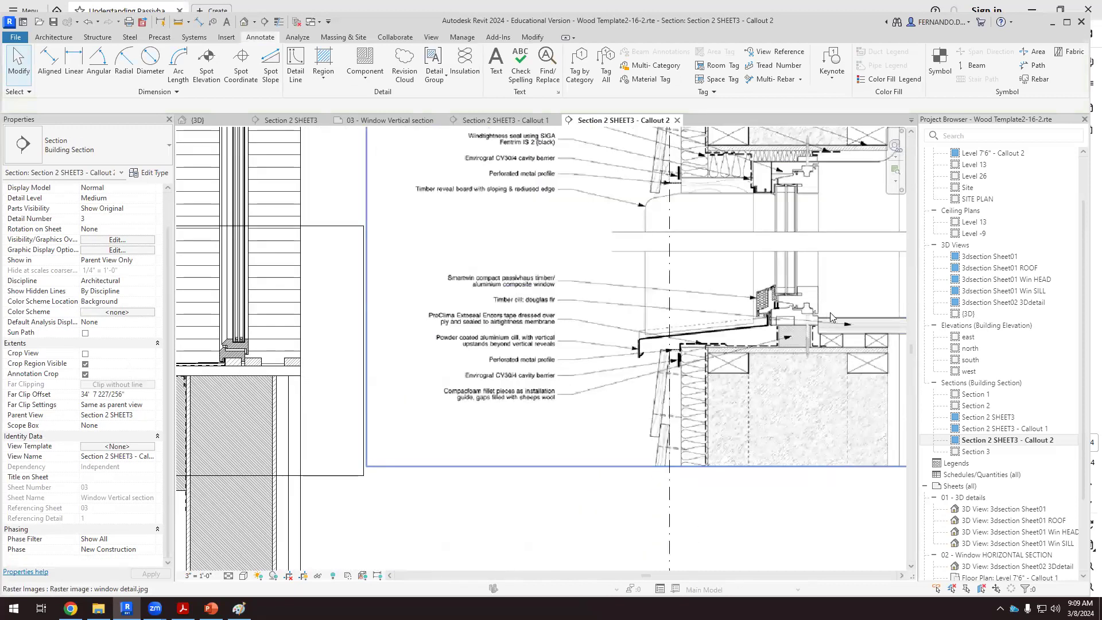
scroll(830, 312, up, 1)
scroll(828, 326, down, 1)
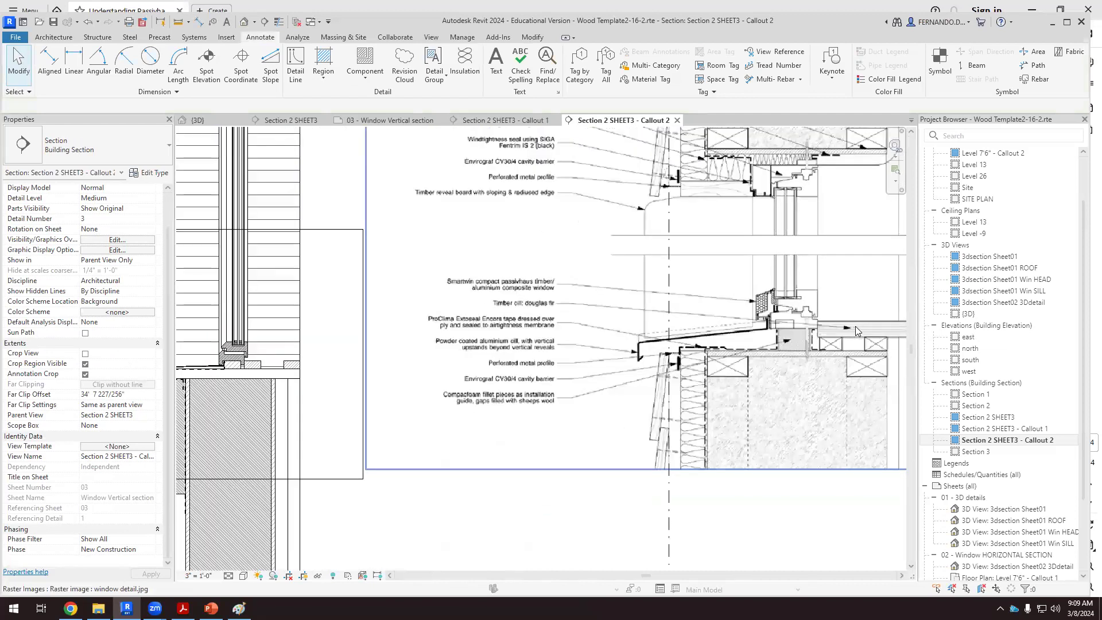
scroll(498, 327, up, 3)
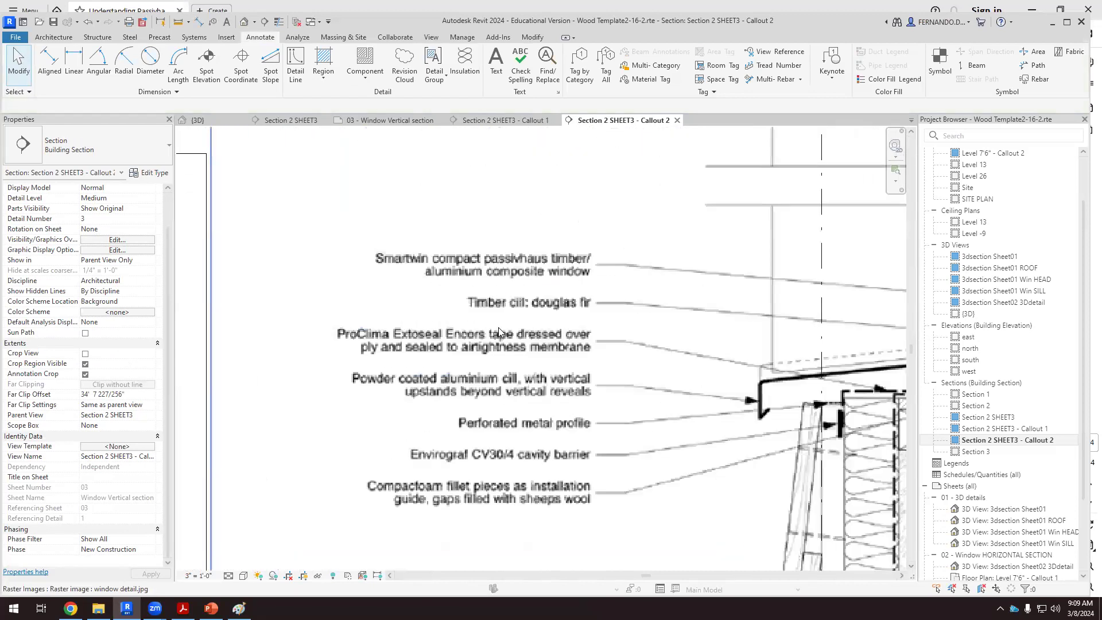
scroll(498, 327, up, 1)
scroll(574, 296, down, 6)
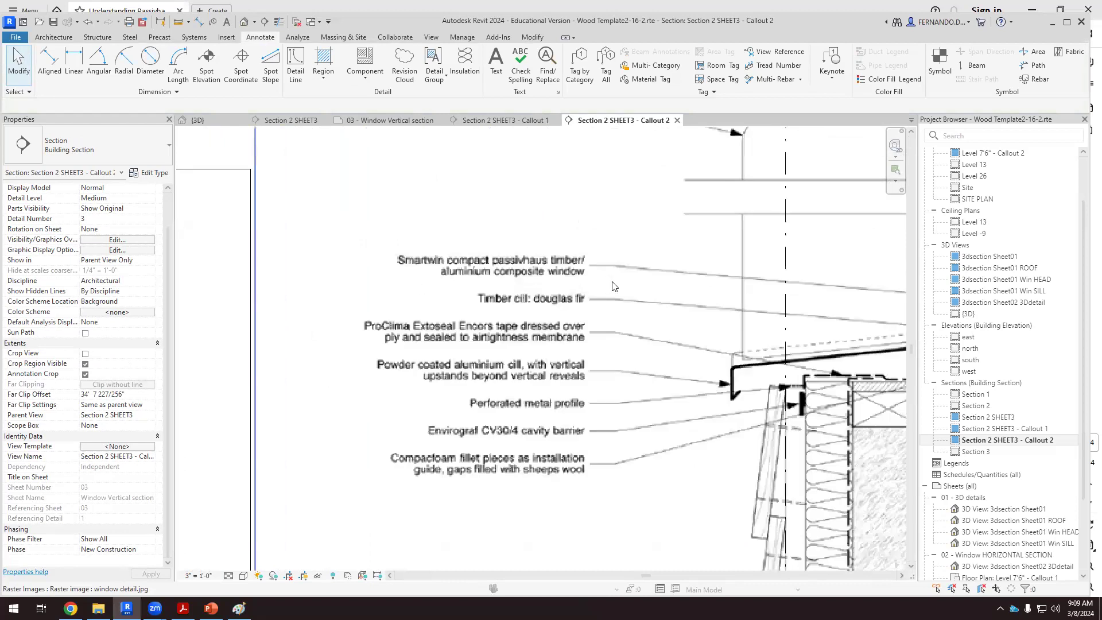
scroll(440, 322, up, 5)
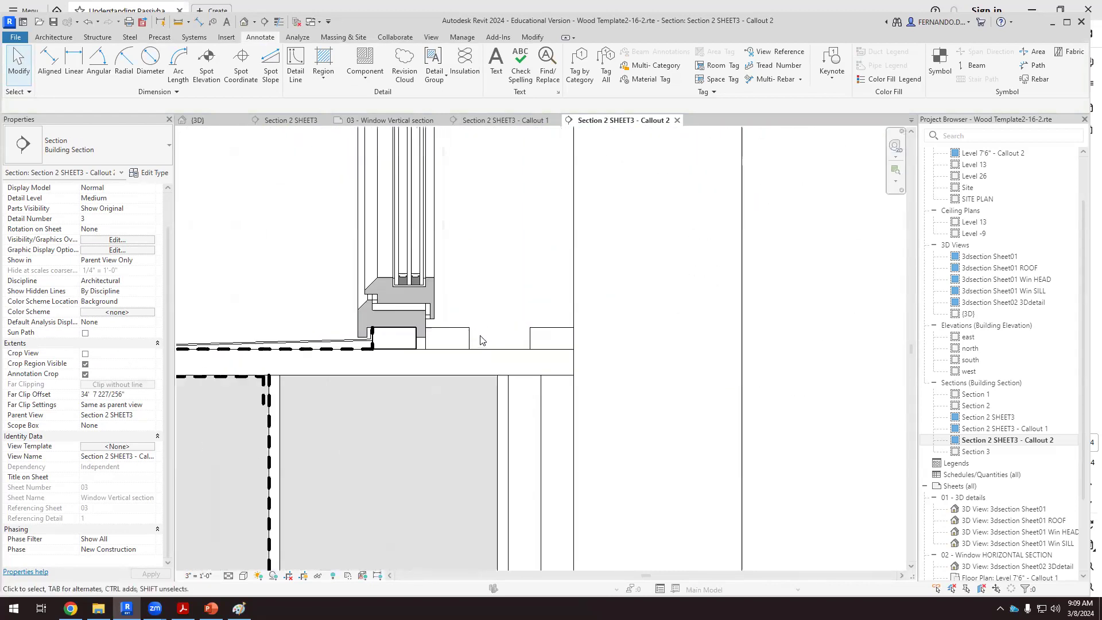
Lower the top edges of both hatched filled regions on the board to the same level, by about a quarter of their height
scroll(397, 309, up, 2)
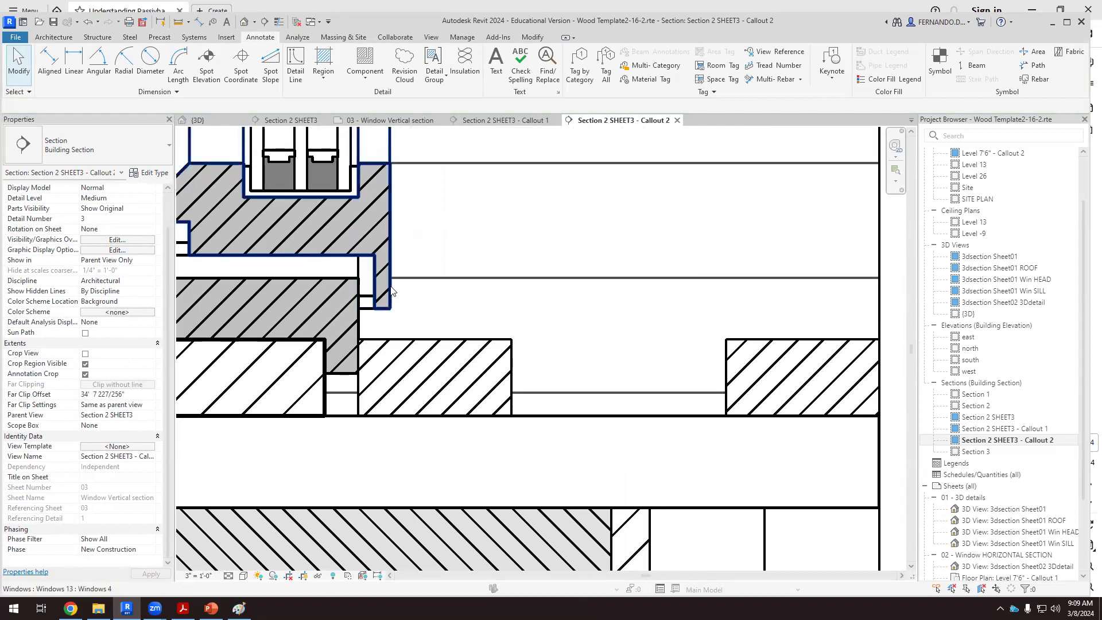
scroll(391, 290, down, 2)
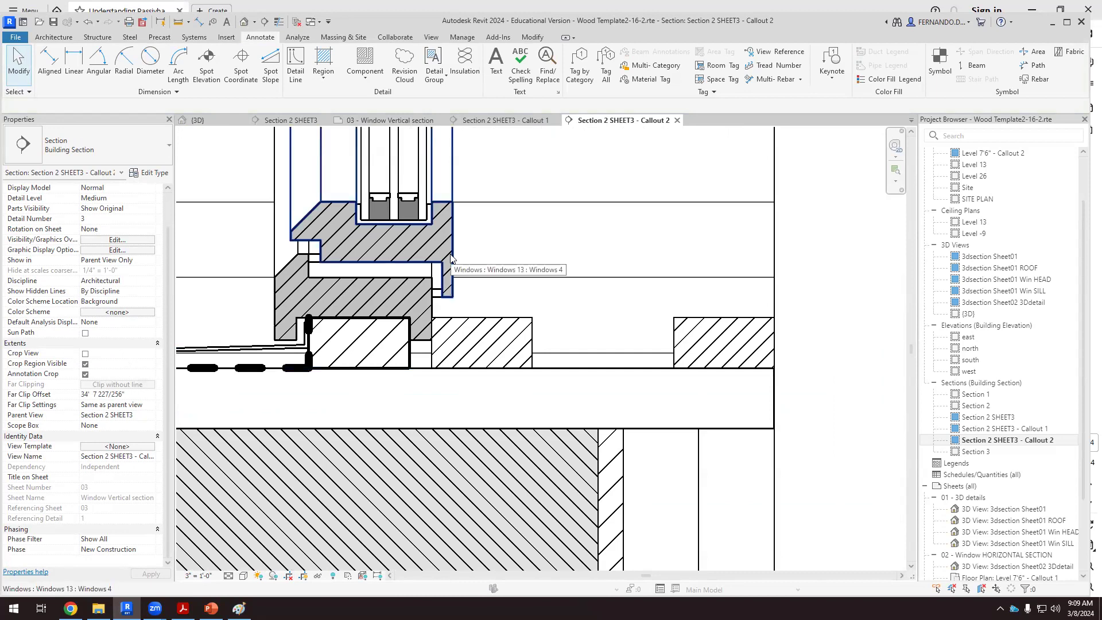
click(488, 322)
scroll(487, 325, up, 3)
drag(477, 318, 477, 338)
scroll(415, 330, down, 2)
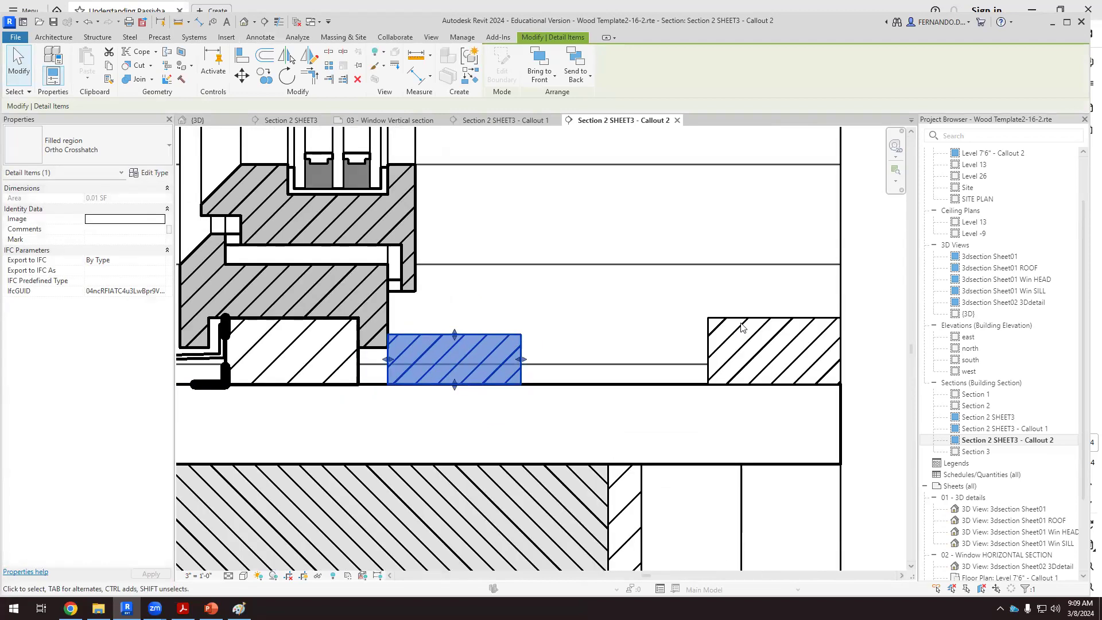
click(767, 323)
drag(775, 319, 773, 337)
click(637, 318)
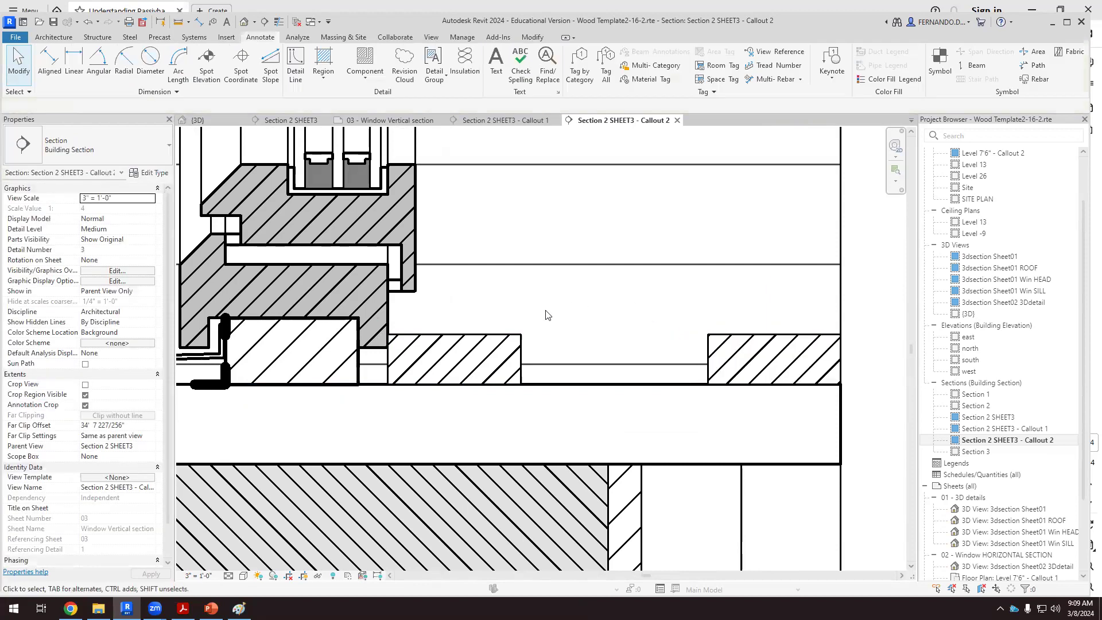
scroll(315, 340, down, 2)
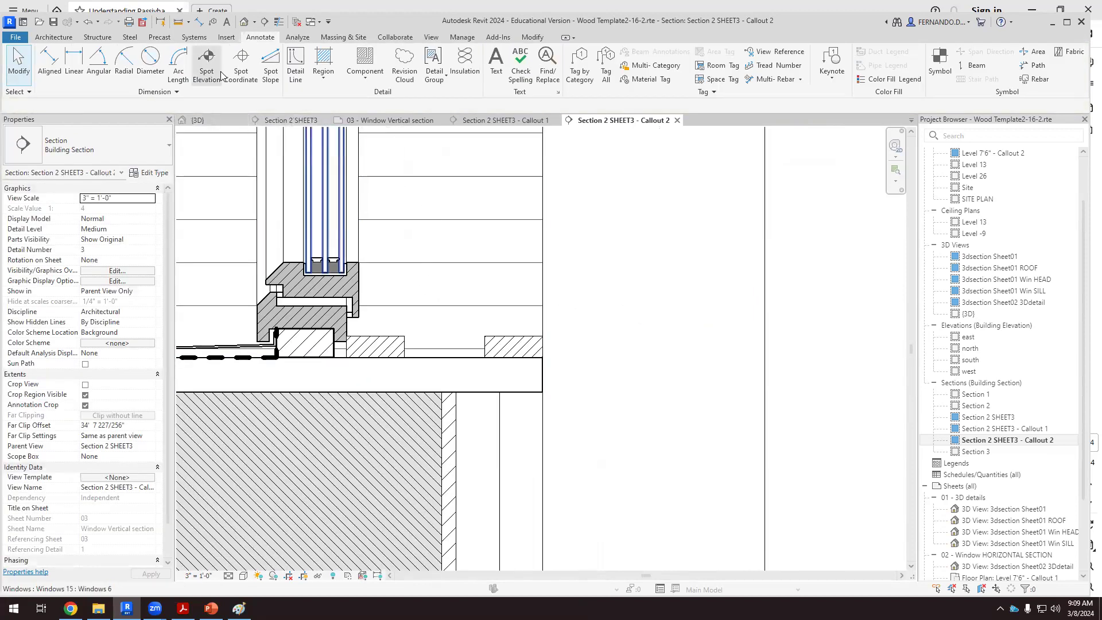
Create an L-shaped filled region about 1/2" thick over the board's blocks, from the window frame past the board's right end, with a downturned lip
click(317, 60)
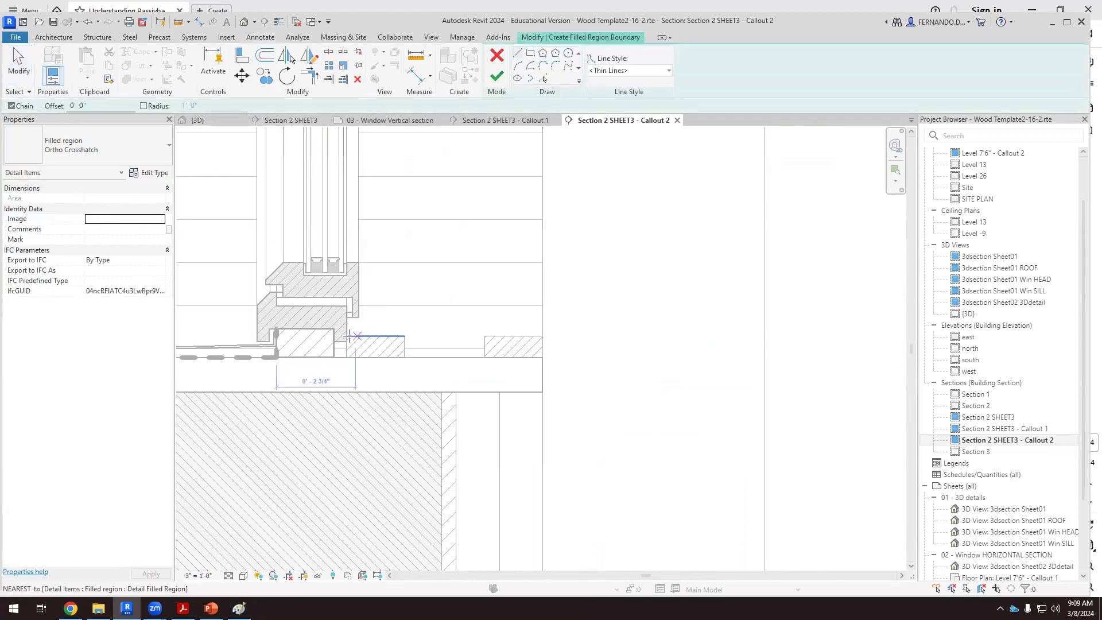
scroll(355, 316, up, 2)
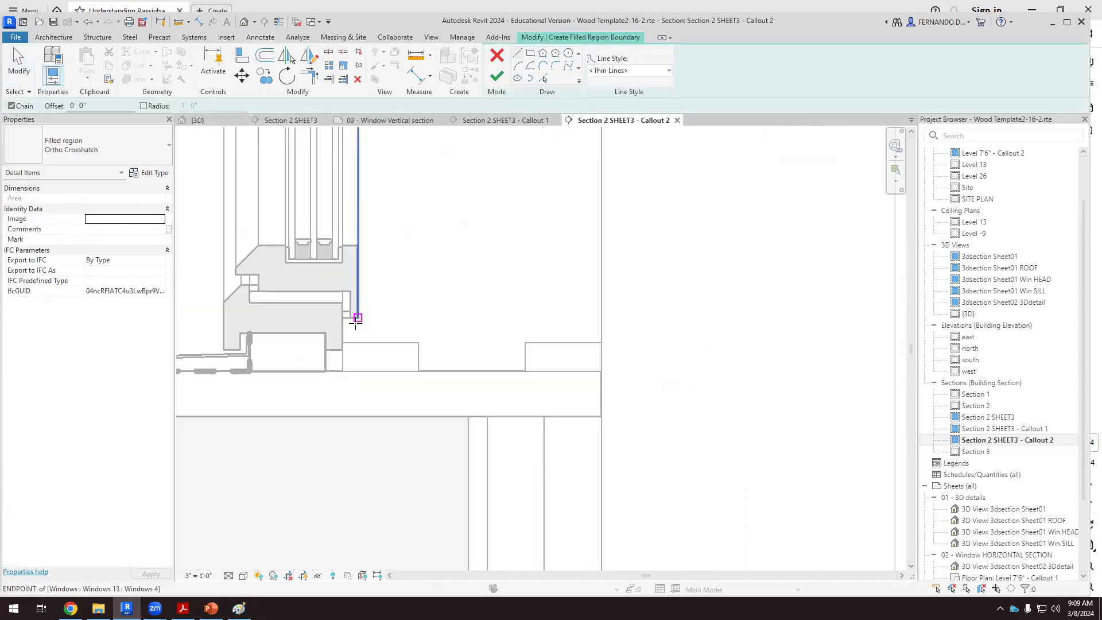
click(340, 343)
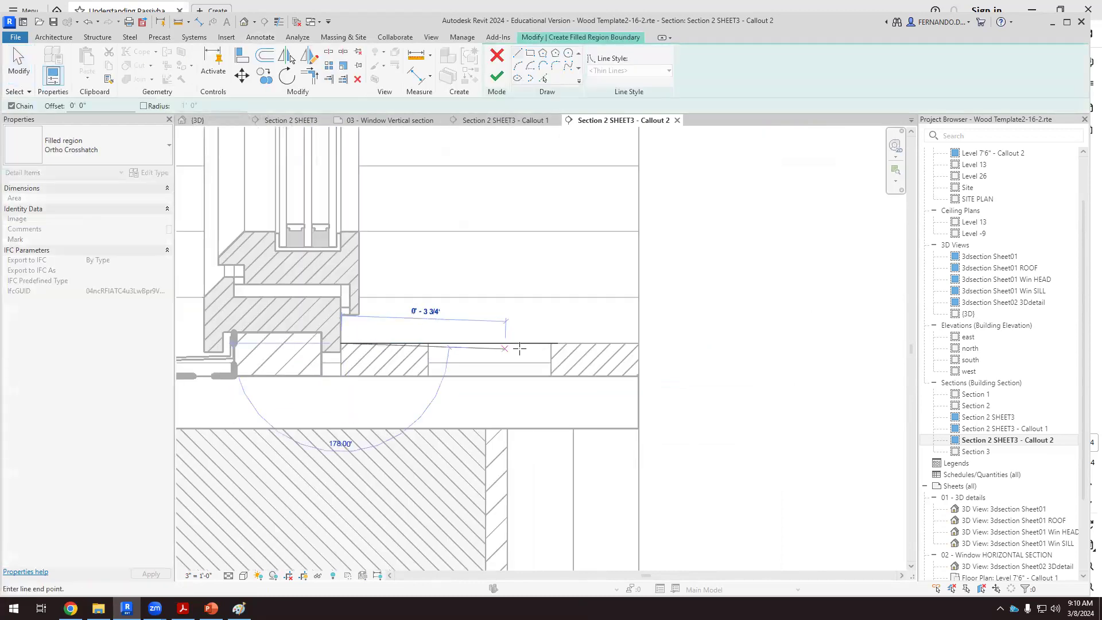
click(647, 343)
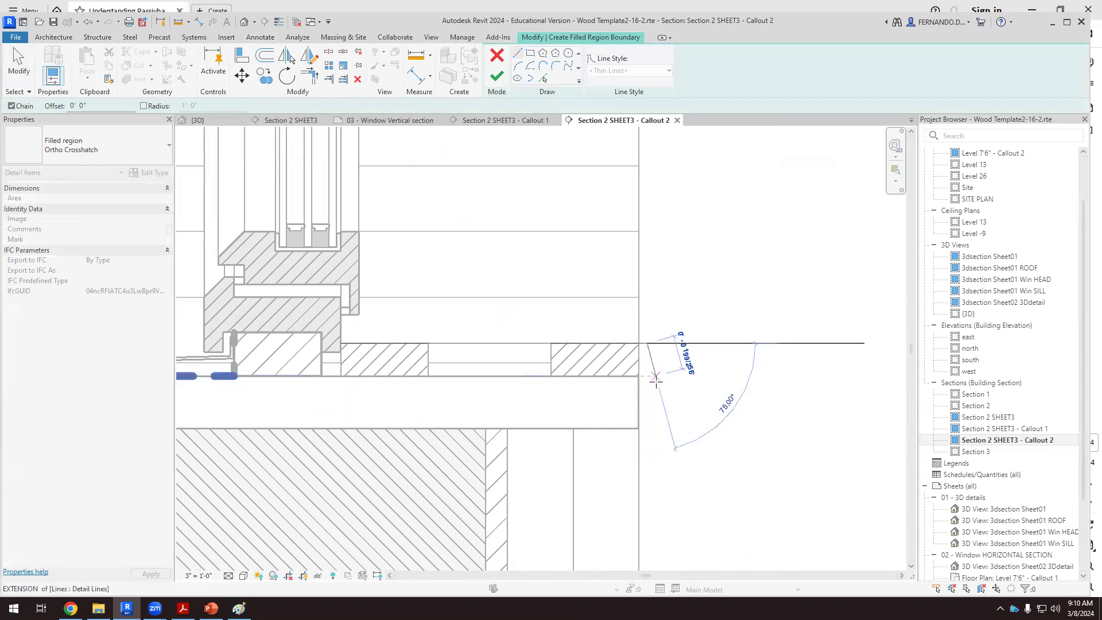
click(647, 397)
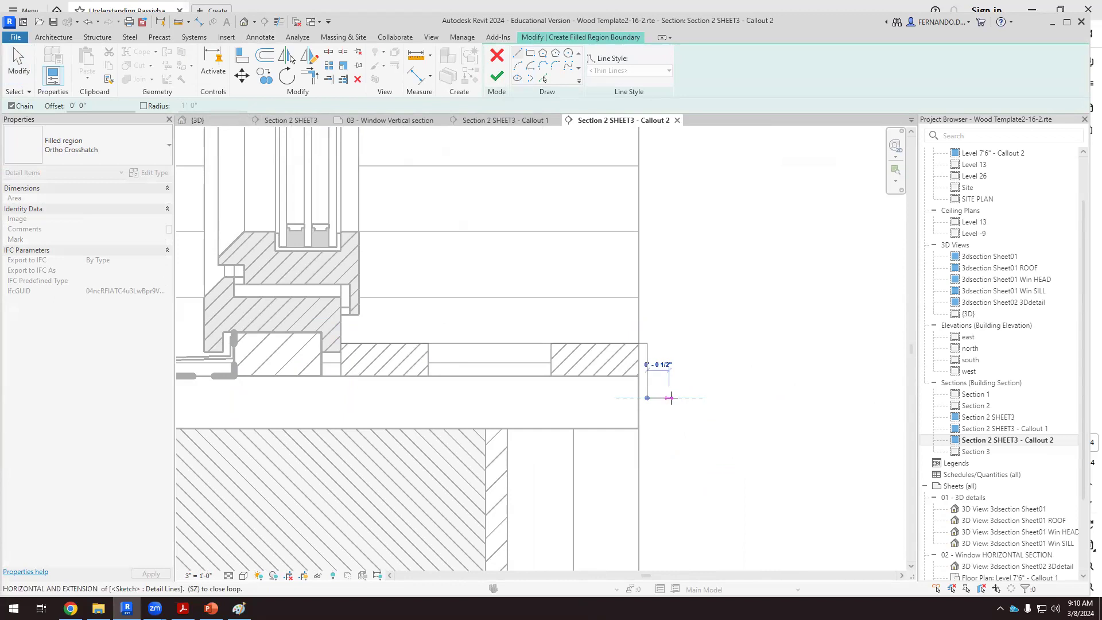
click(669, 397)
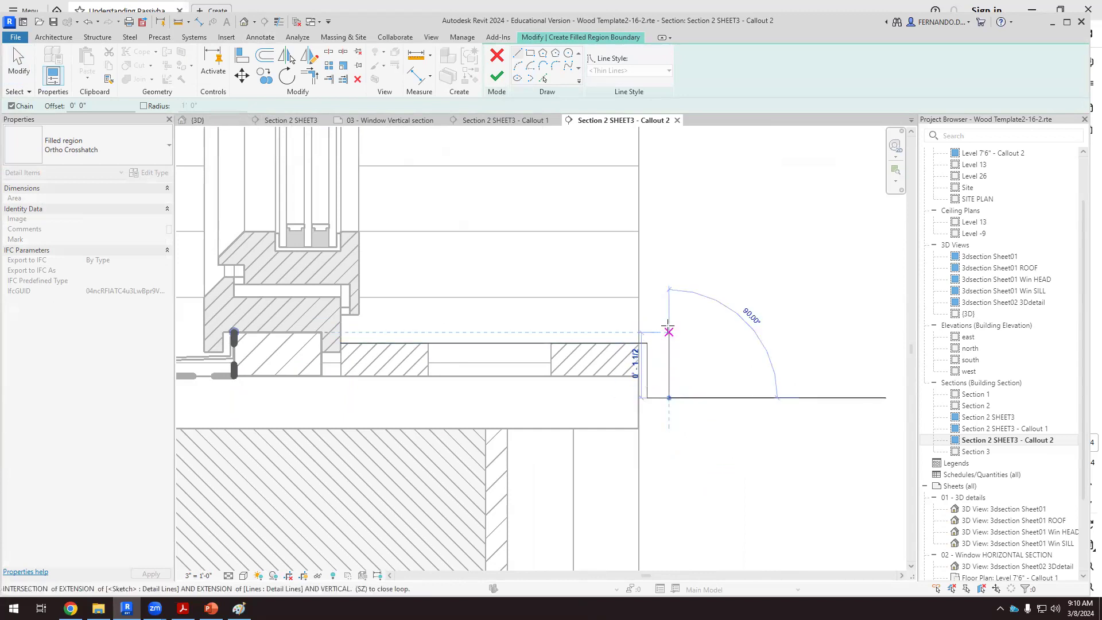
click(670, 322)
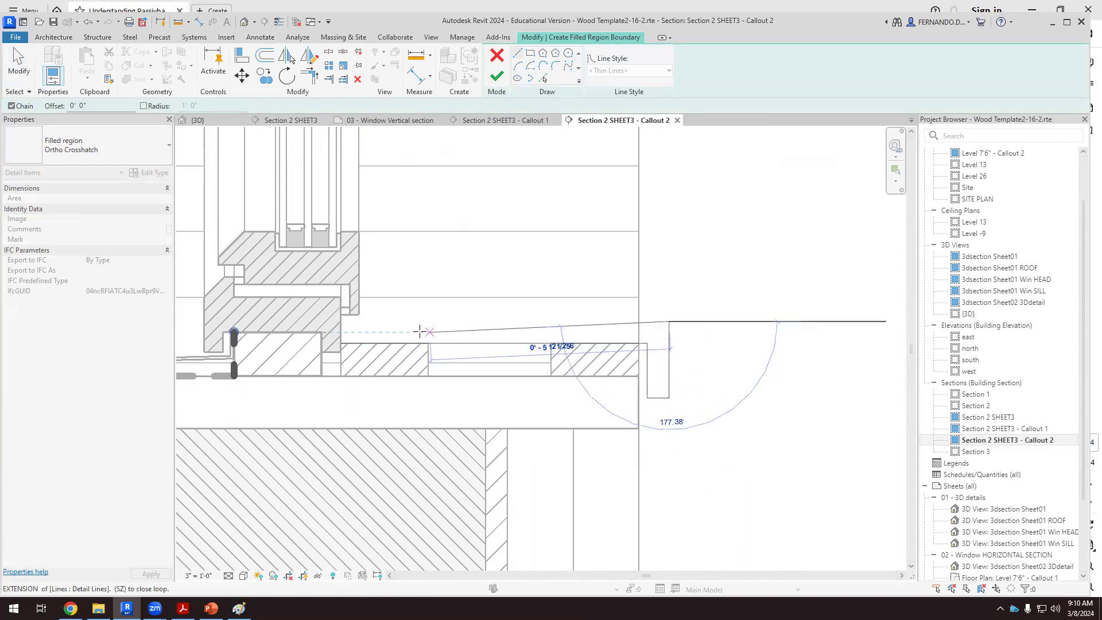
click(343, 322)
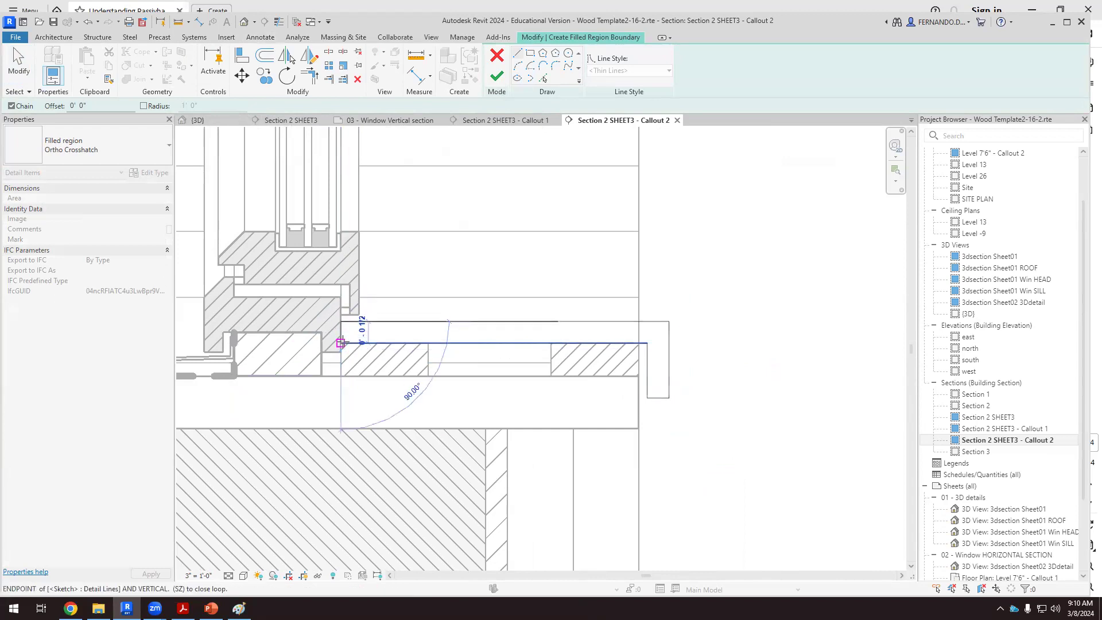
click(18, 62)
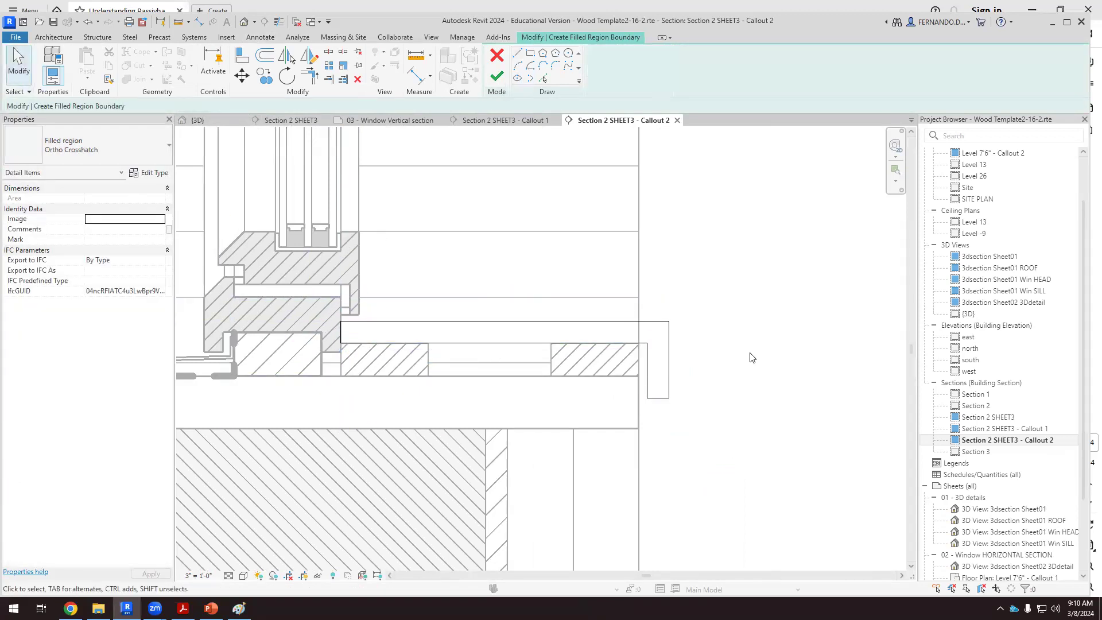
scroll(752, 357, down, 3)
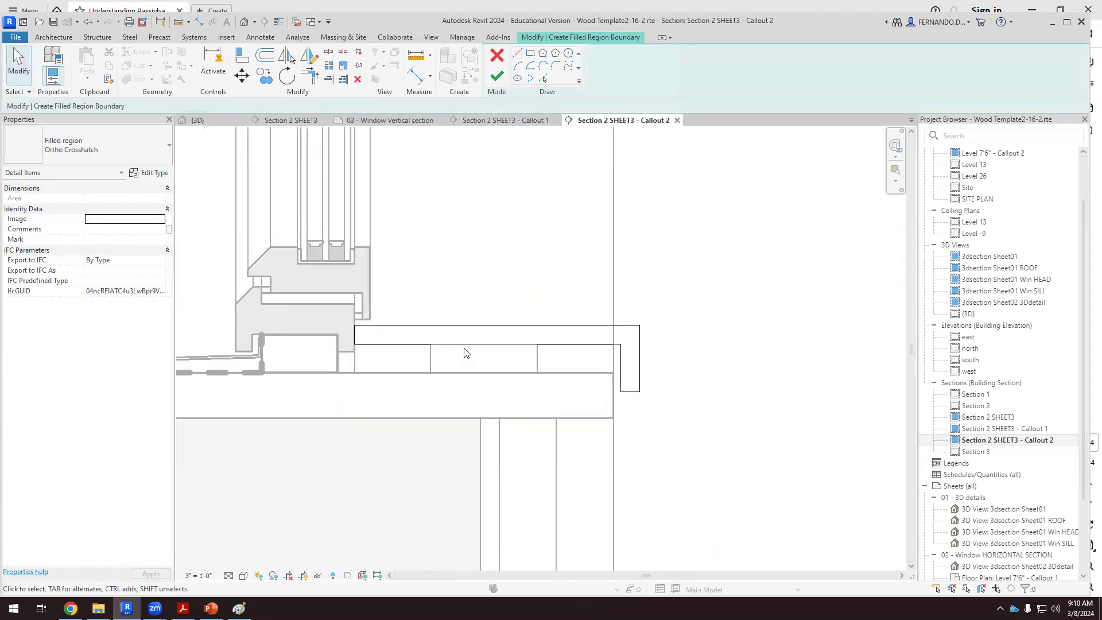
click(496, 78)
Override the L-shaped sill region's surface foreground pattern in this view with Diagonal up 1.5mm
scroll(644, 370, up, 2)
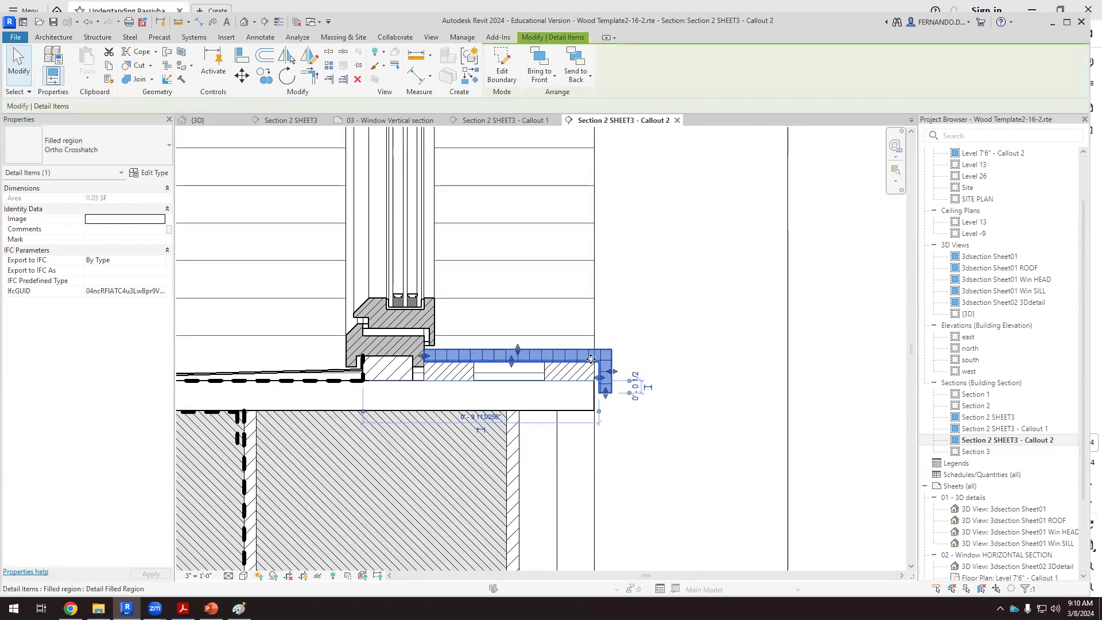
scroll(591, 358, up, 2)
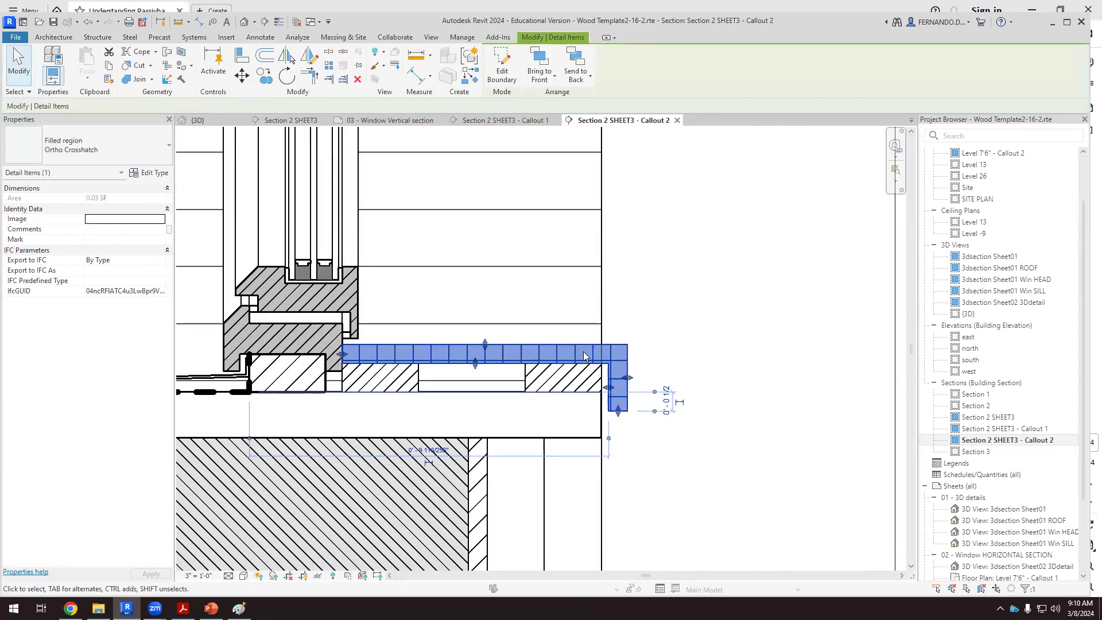
right_click(584, 355)
mouse_move(689, 130)
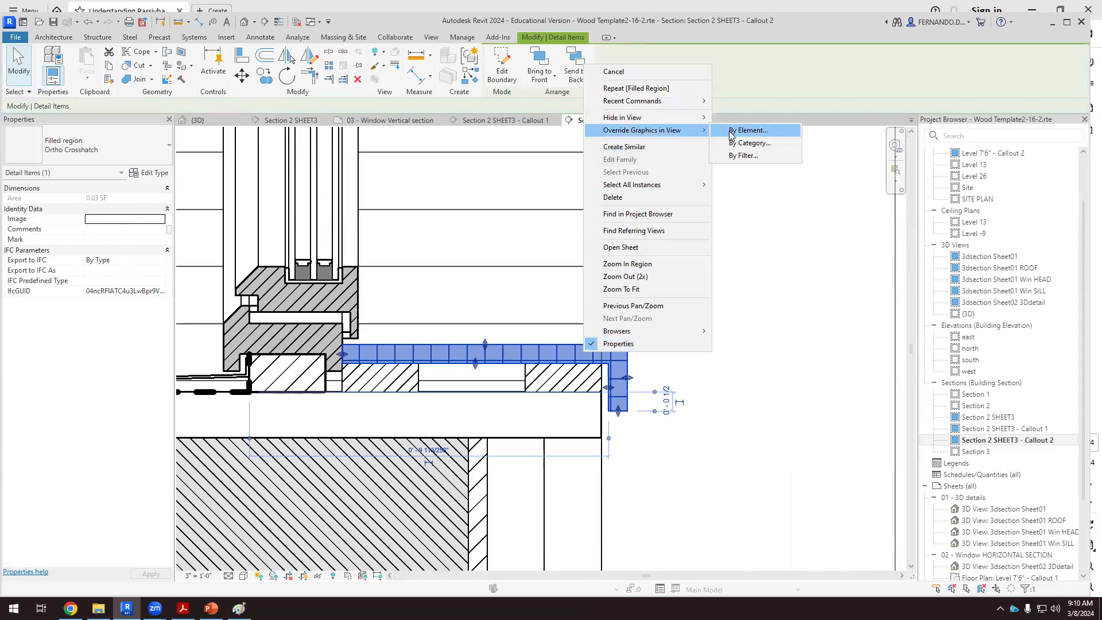
click(731, 132)
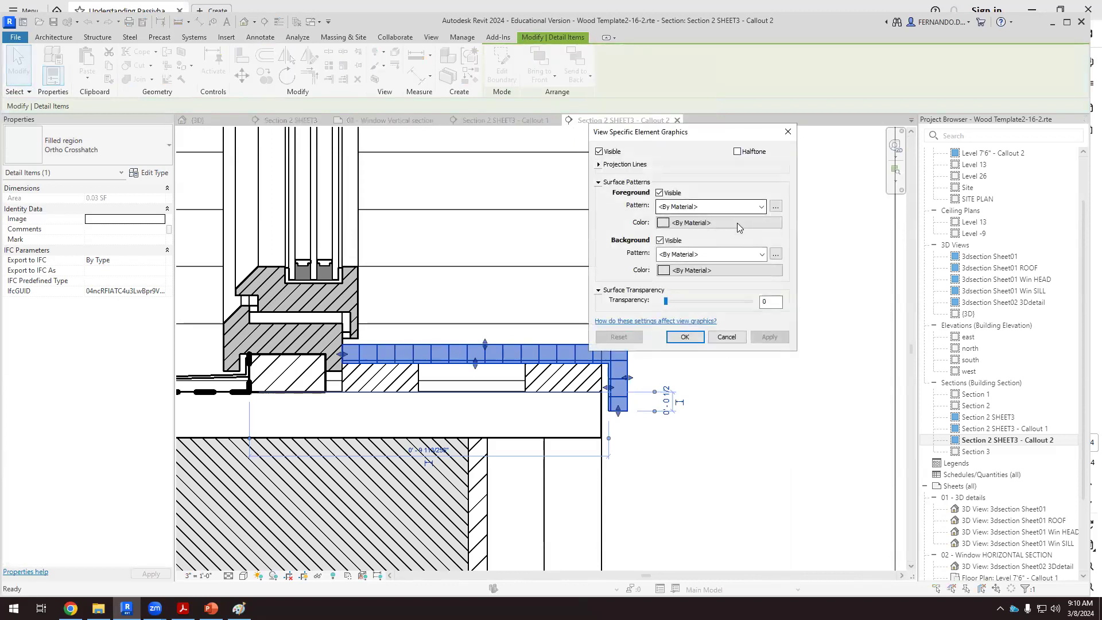
click(739, 223)
click(786, 340)
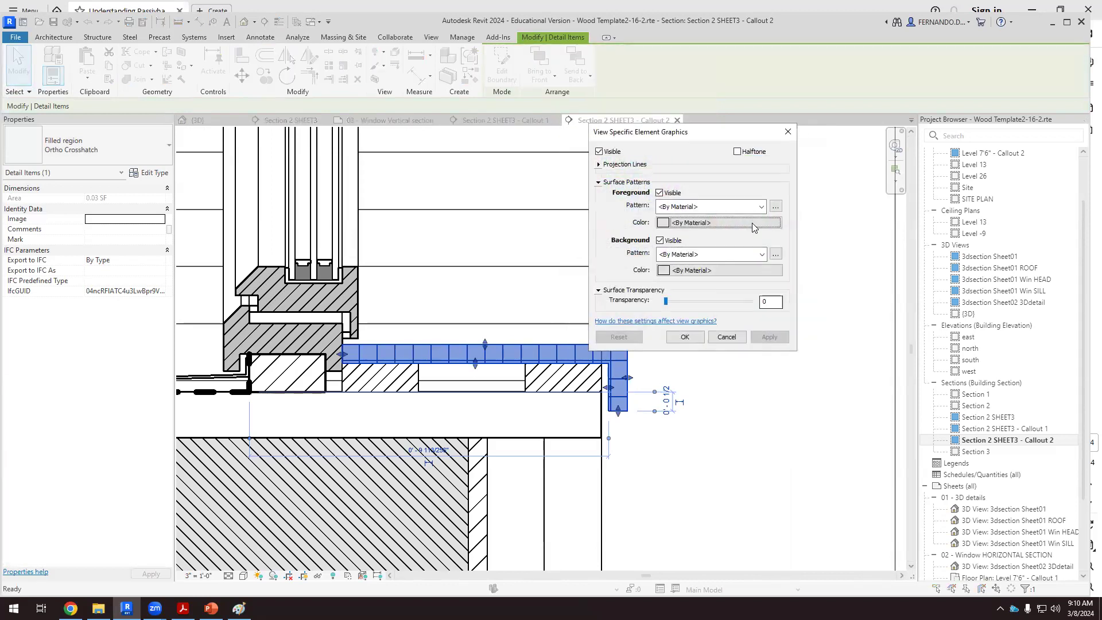
click(760, 207)
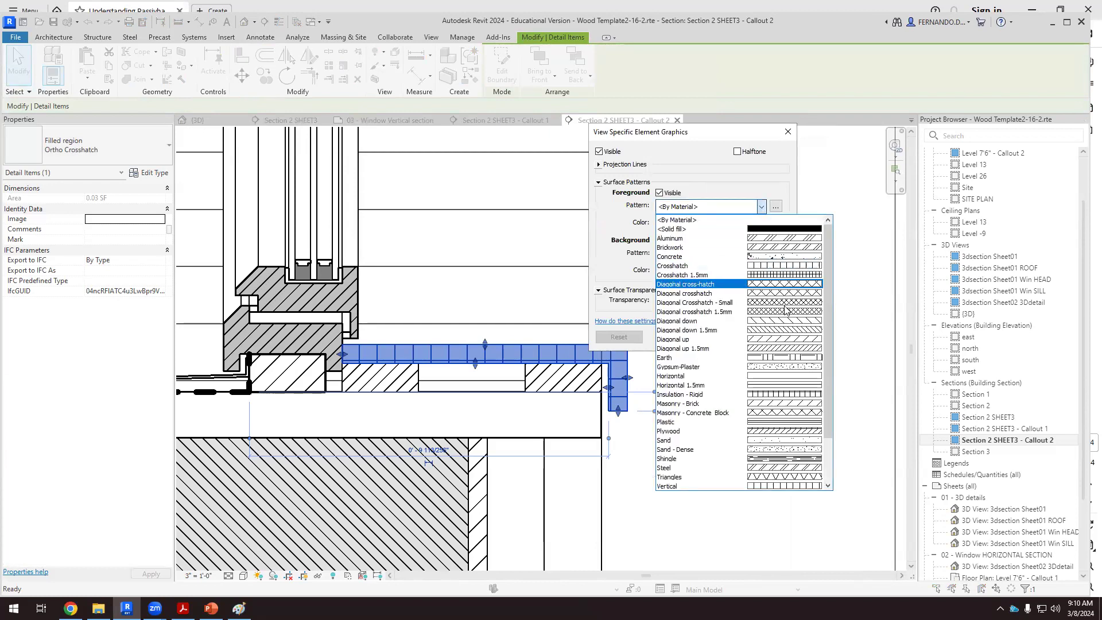
click(783, 349)
click(752, 339)
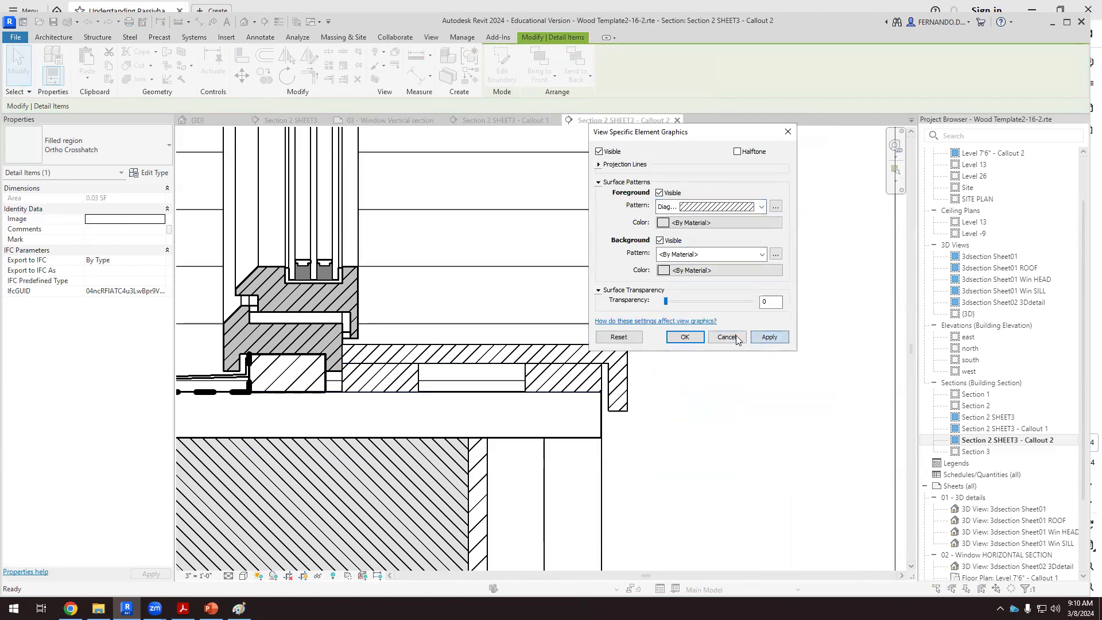
click(676, 339)
Compare the hatched interior sill and blocks with the window cill in the reference image
scroll(523, 374, down, 5)
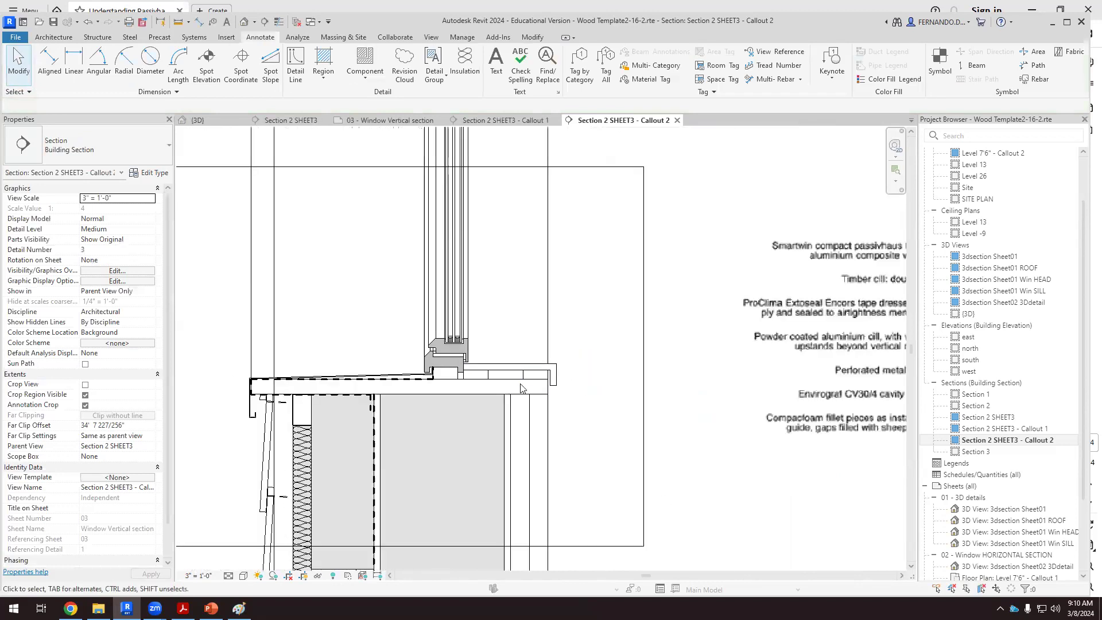
scroll(367, 402, up, 2)
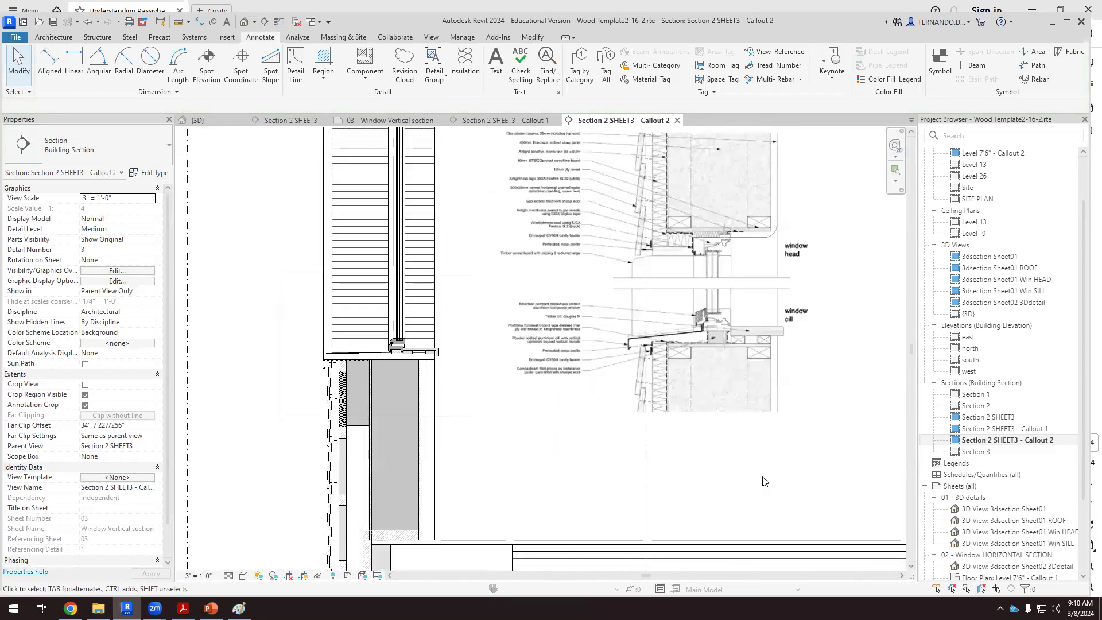
scroll(398, 349, up, 6)
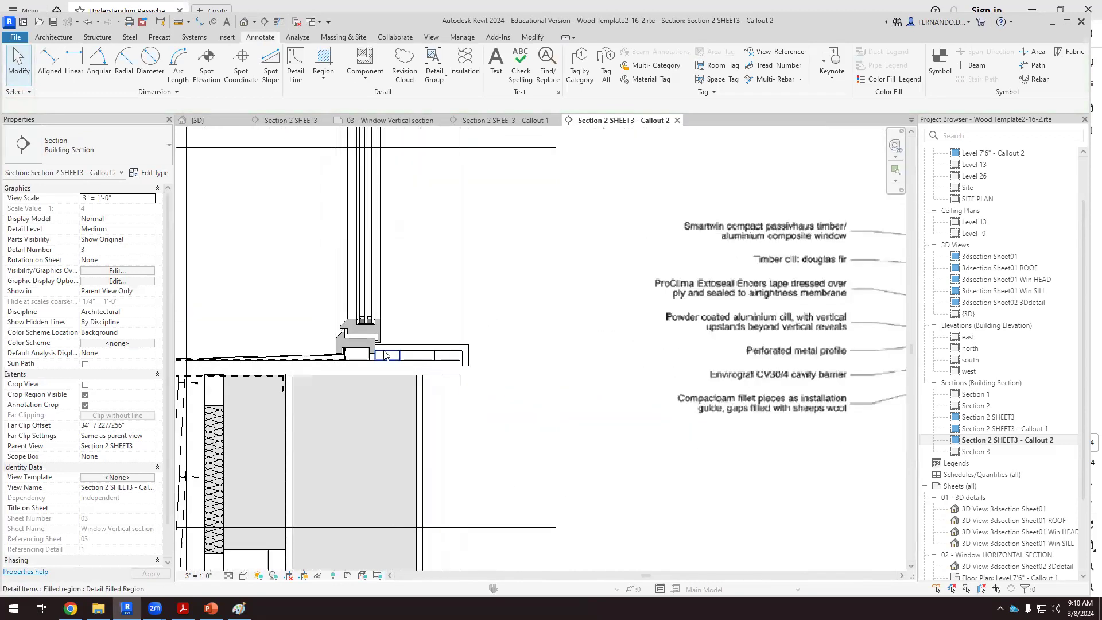
scroll(496, 352, up, 2)
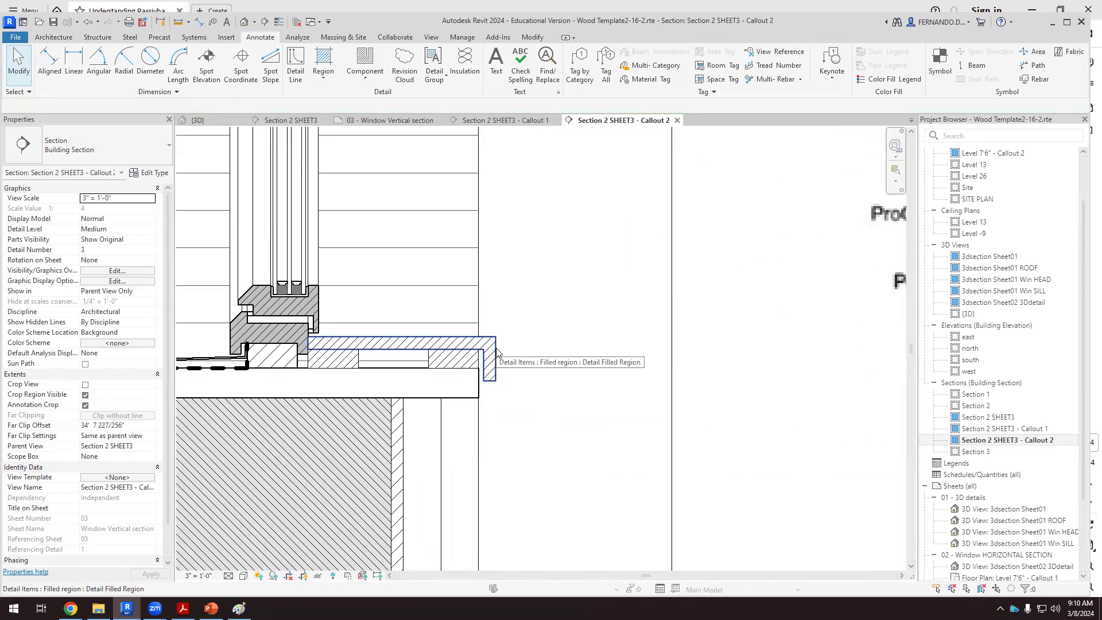
scroll(534, 416, down, 4)
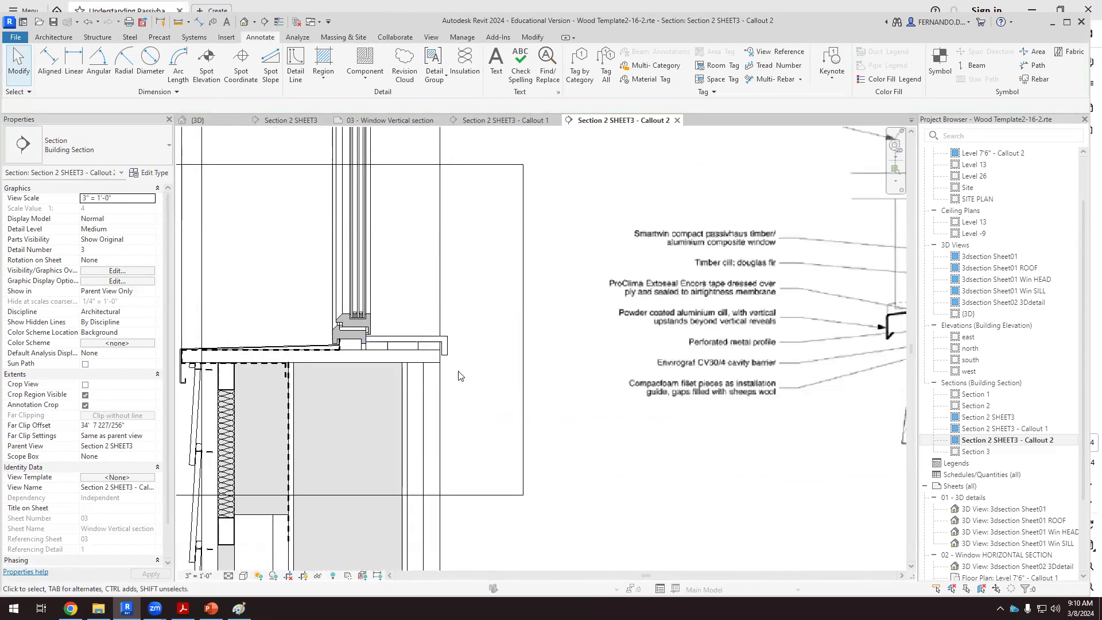
scroll(483, 373, down, 3)
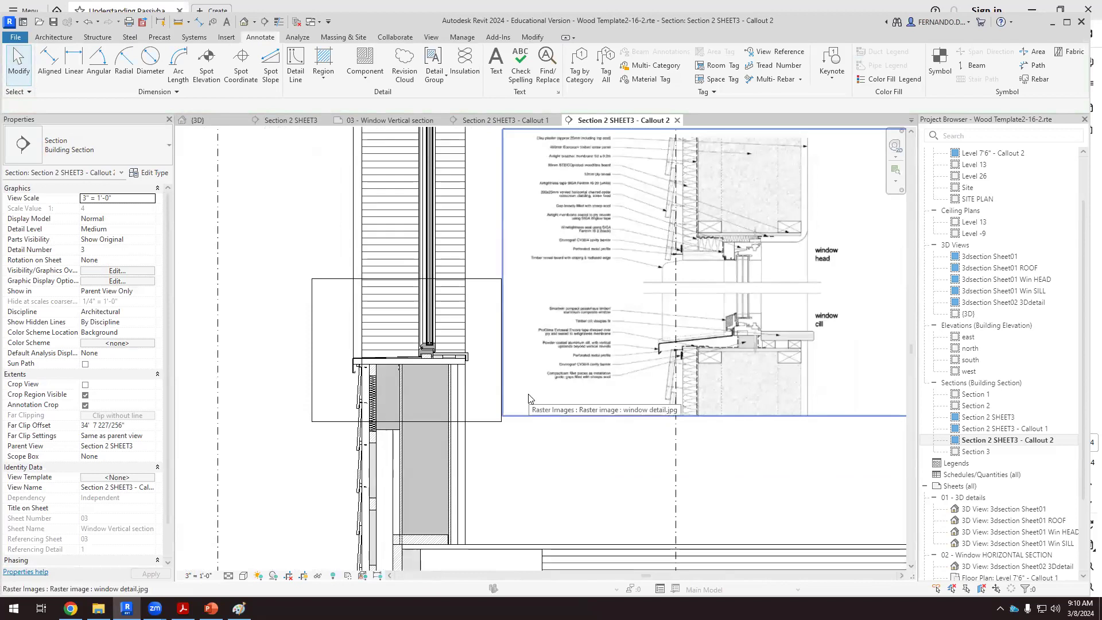
scroll(484, 392, up, 2)
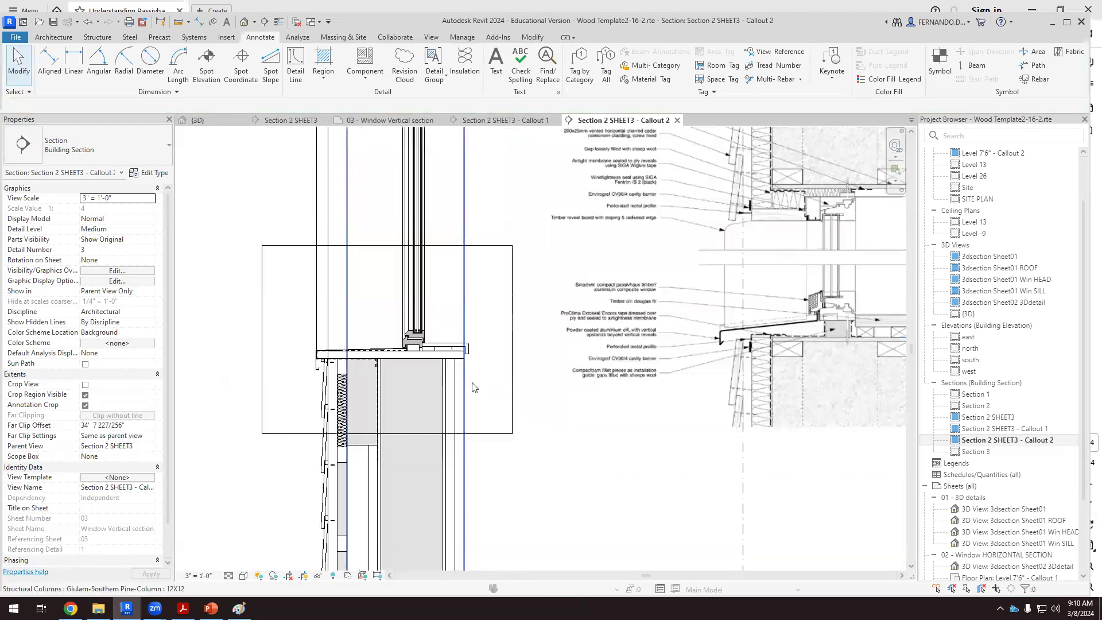
scroll(428, 420, down, 4)
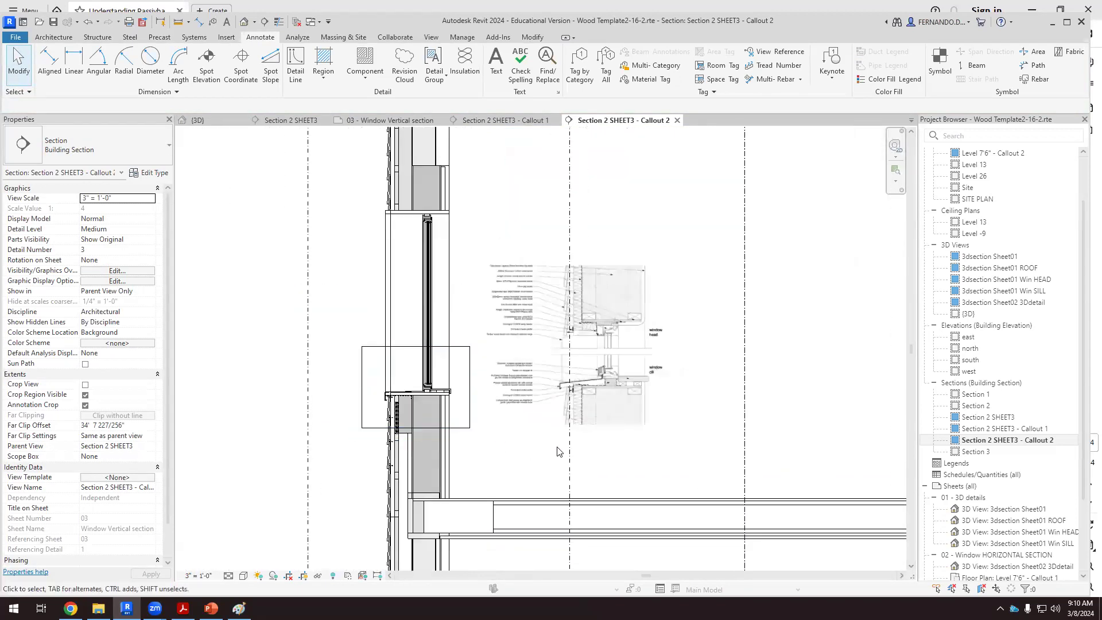
scroll(469, 398, up, 5)
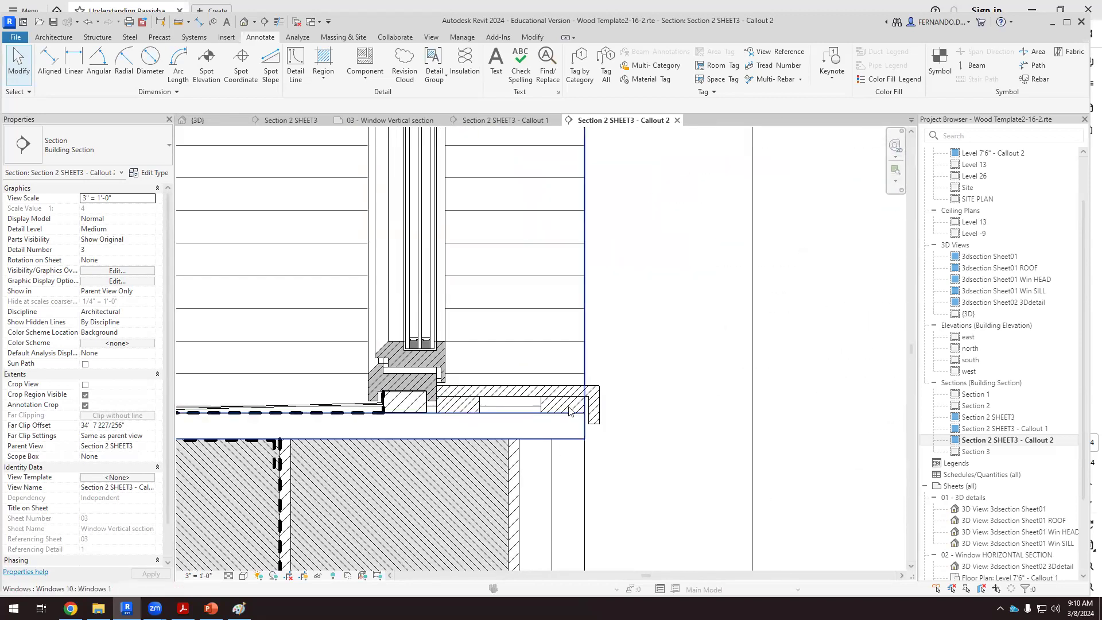
scroll(500, 270, down, 3)
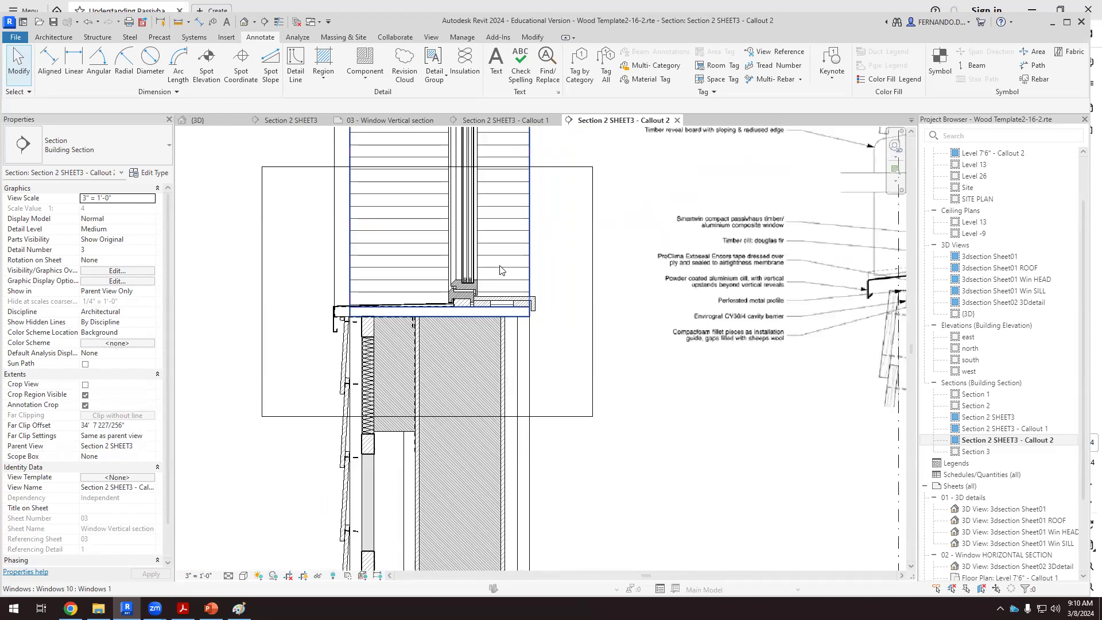
scroll(500, 271, down, 3)
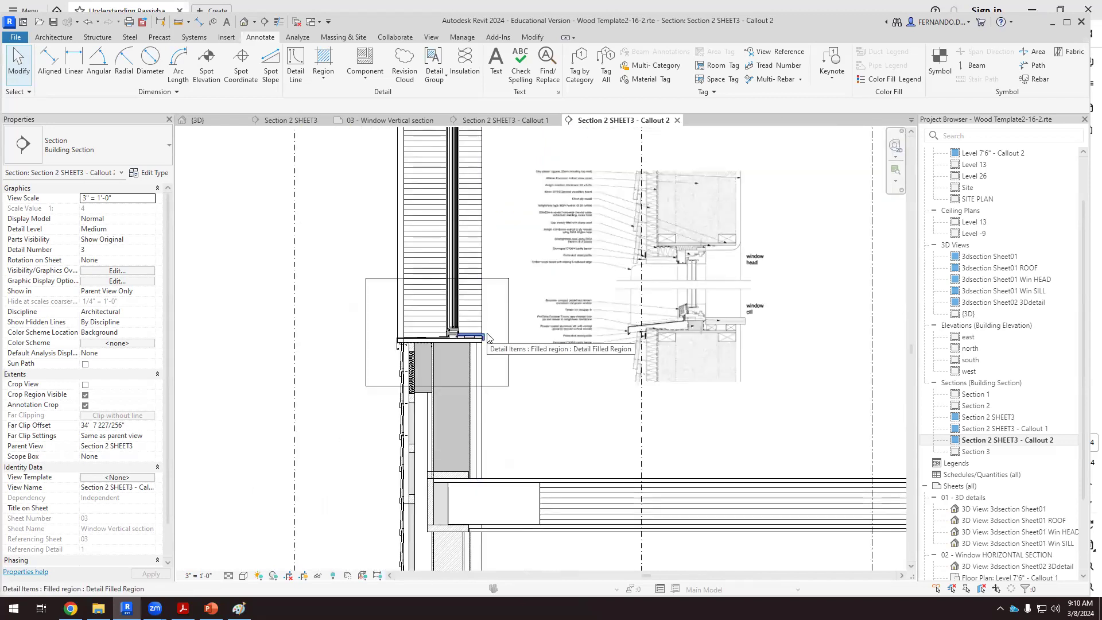
scroll(414, 293, down, 2)
Override the window surround's graphics in this view by hiding both its foreground and background surface patterns
scroll(436, 281, up, 5)
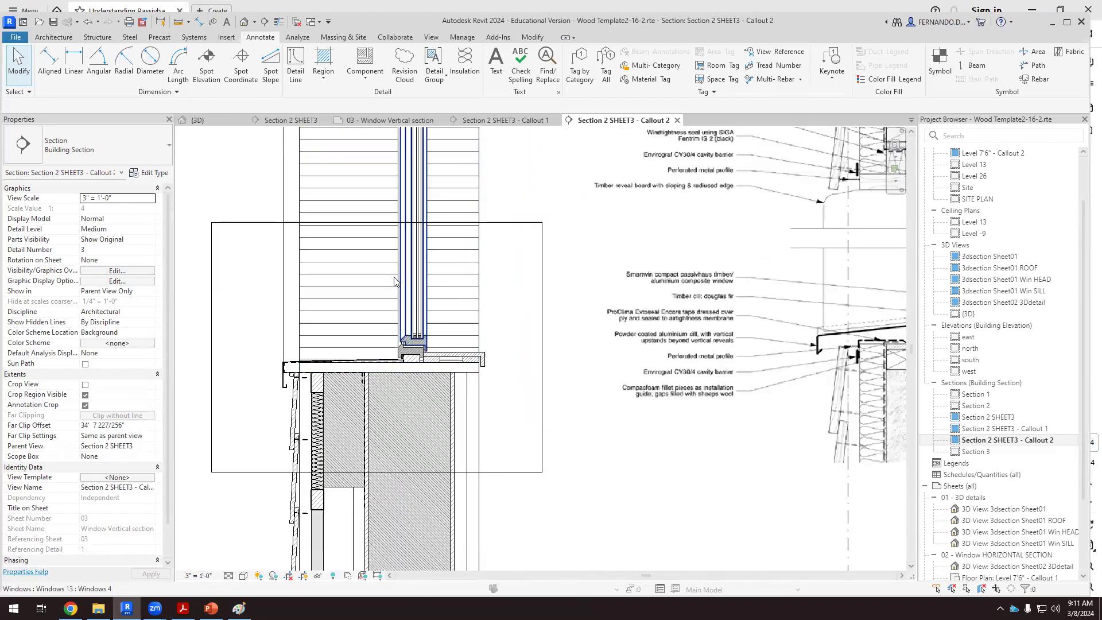
scroll(479, 294, up, 3)
click(541, 295)
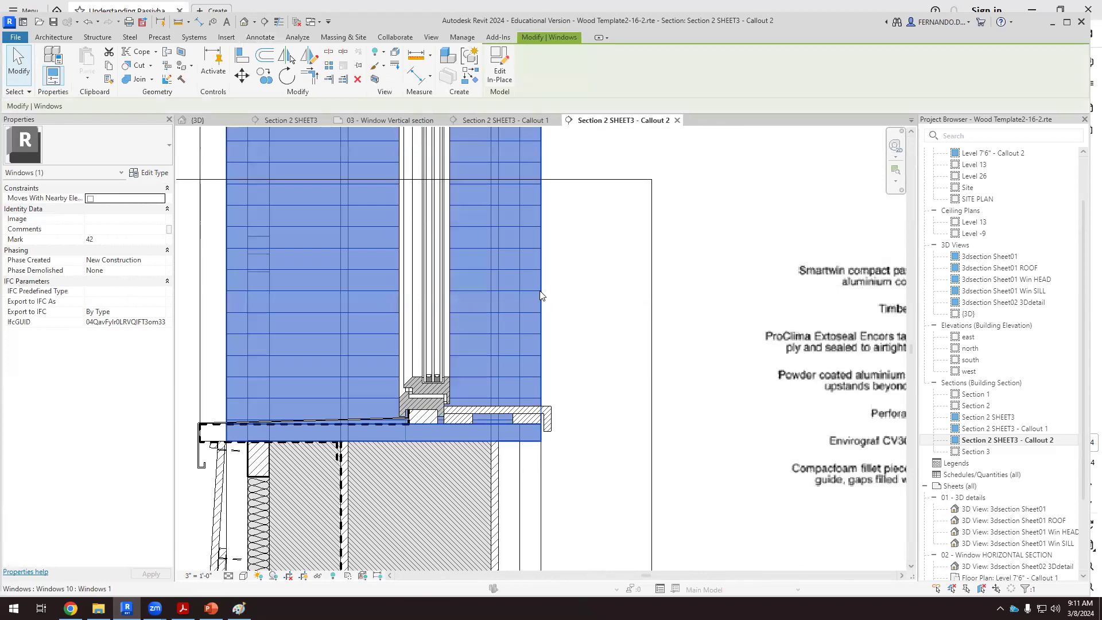
right_click(541, 295)
mouse_move(623, 375)
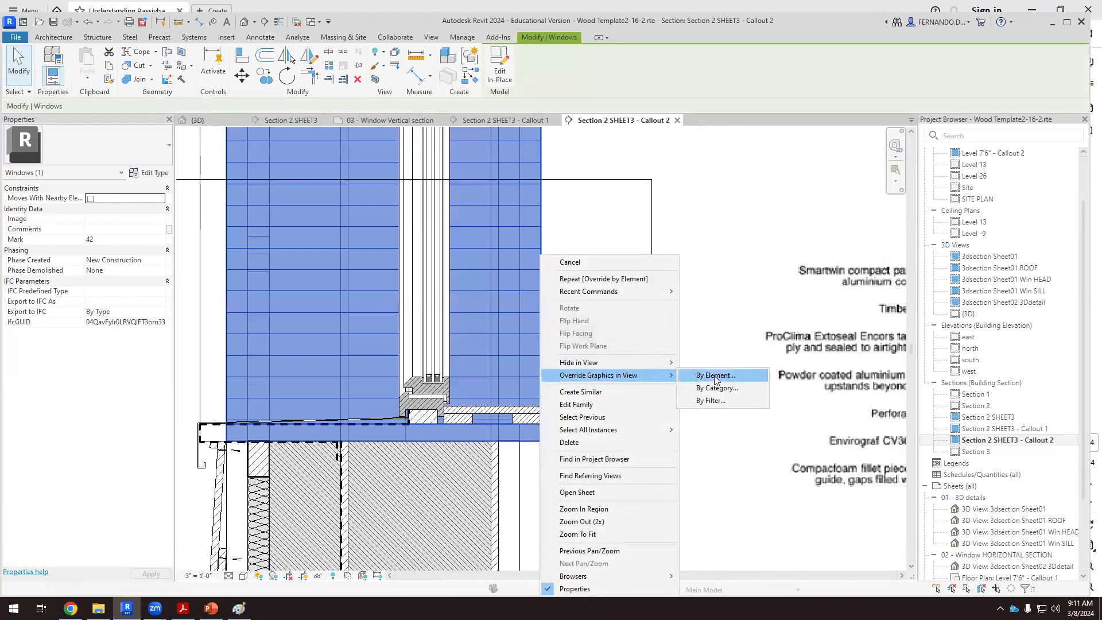
click(711, 376)
click(659, 193)
click(659, 240)
click(772, 467)
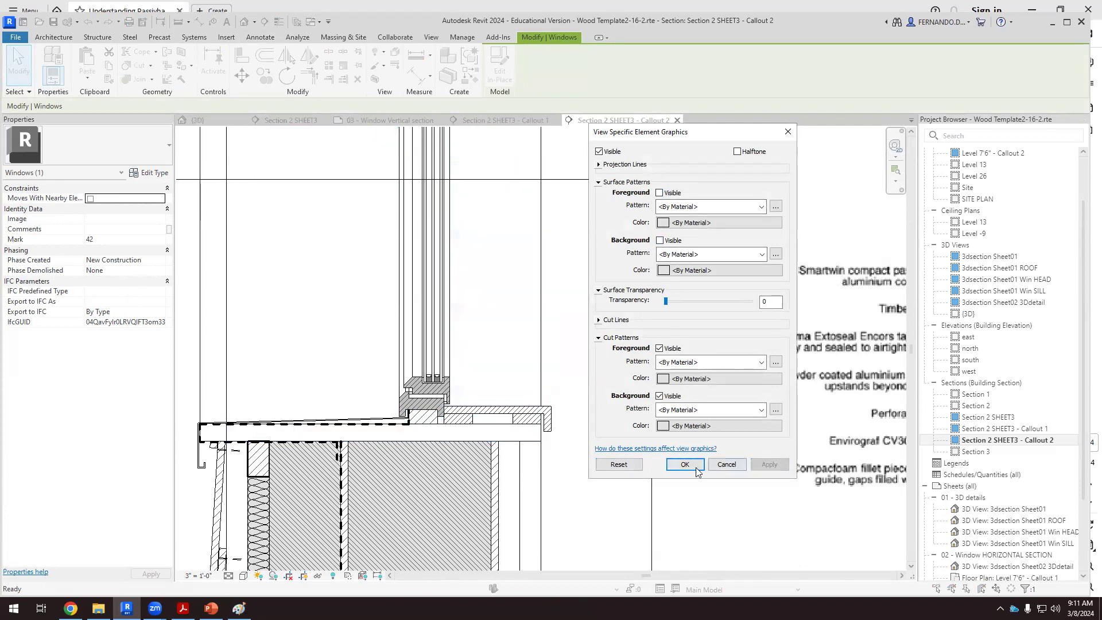
click(685, 464)
scroll(540, 402, down, 3)
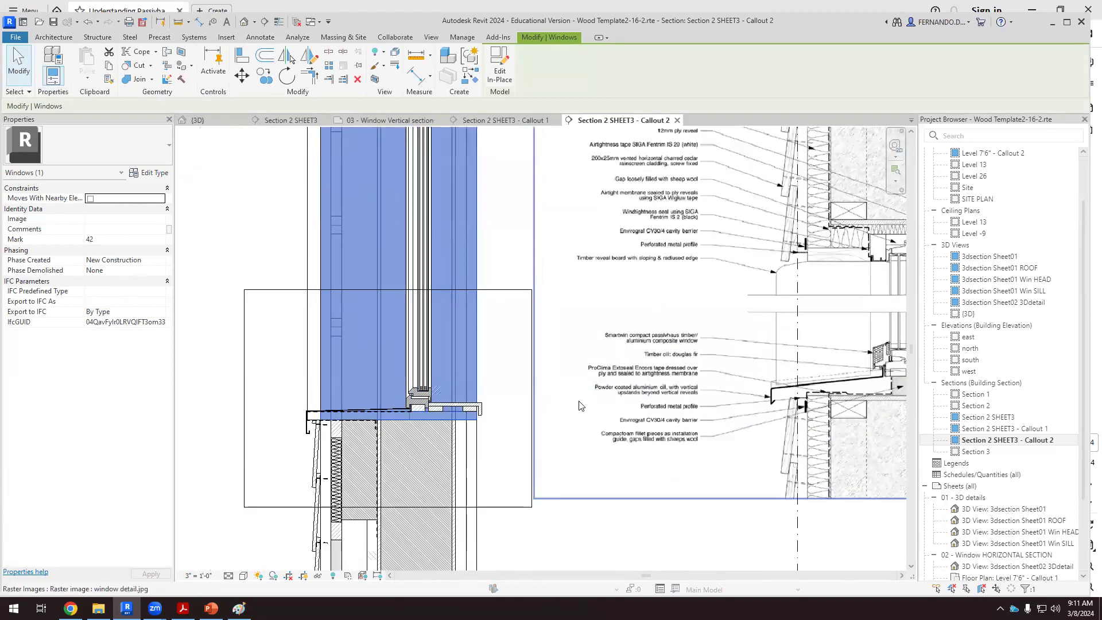
click(549, 524)
scroll(341, 287, down, 2)
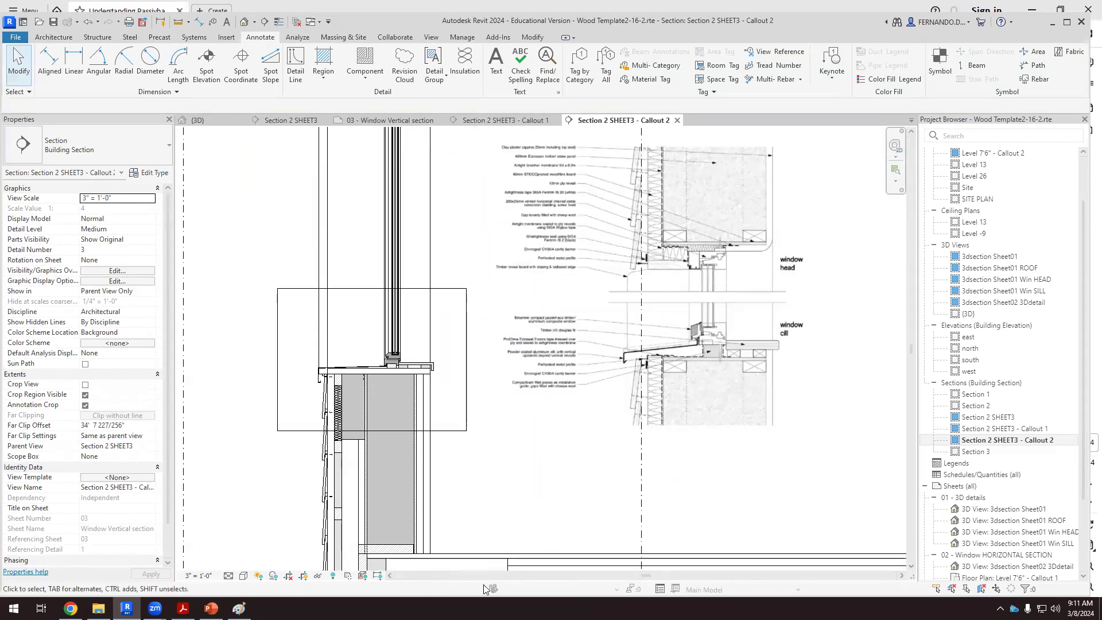
scroll(497, 350, down, 2)
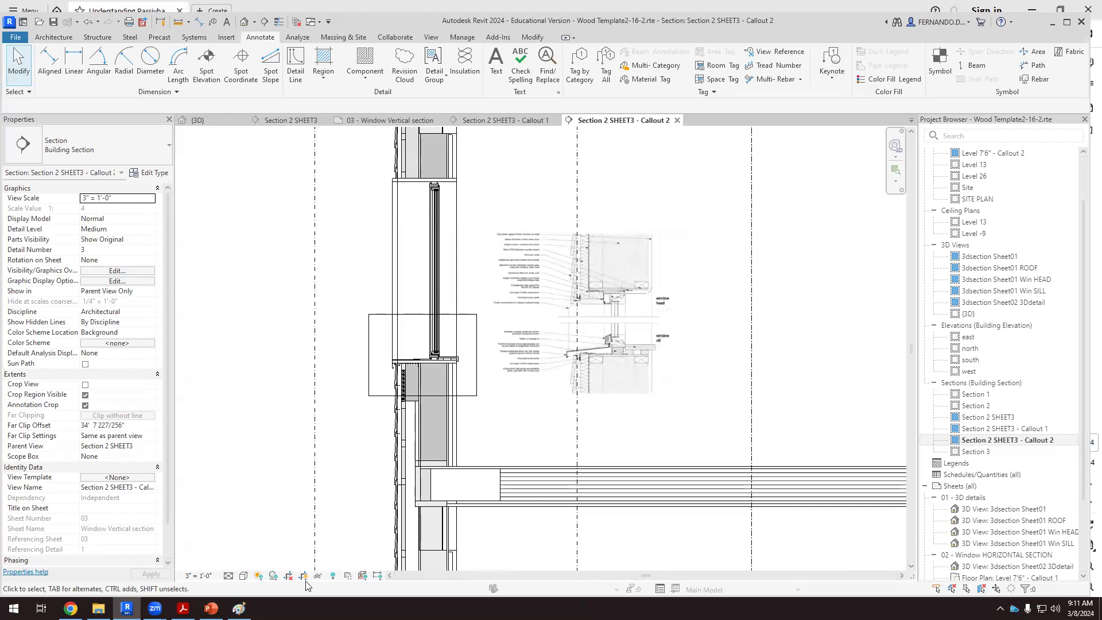
Turn on cropping for the window sill callout view and hide its crop region boundary
click(288, 577)
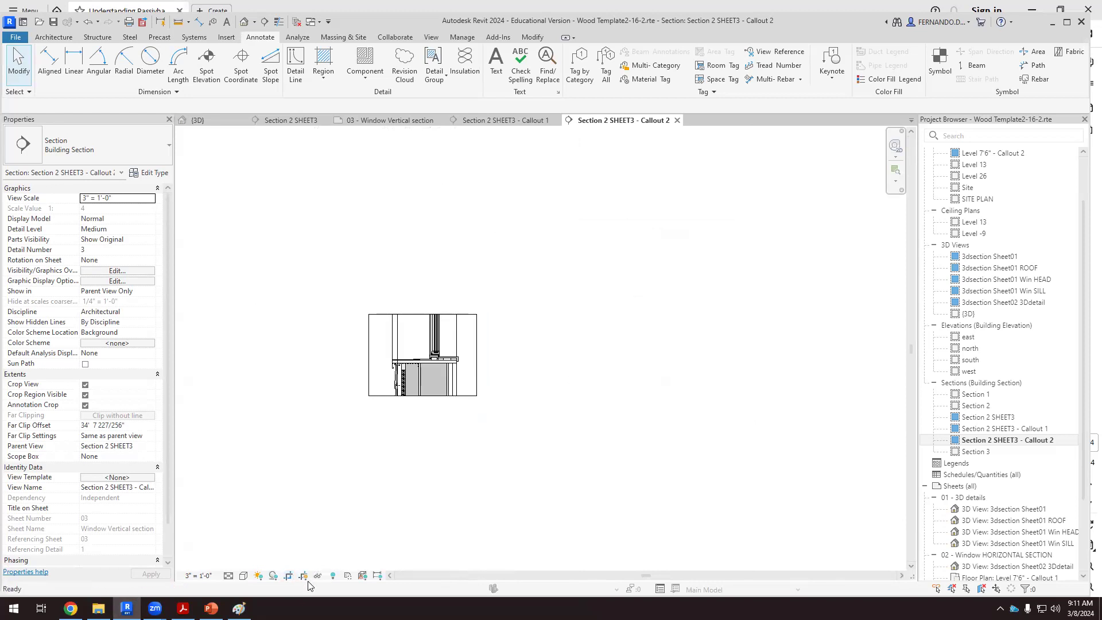
click(303, 577)
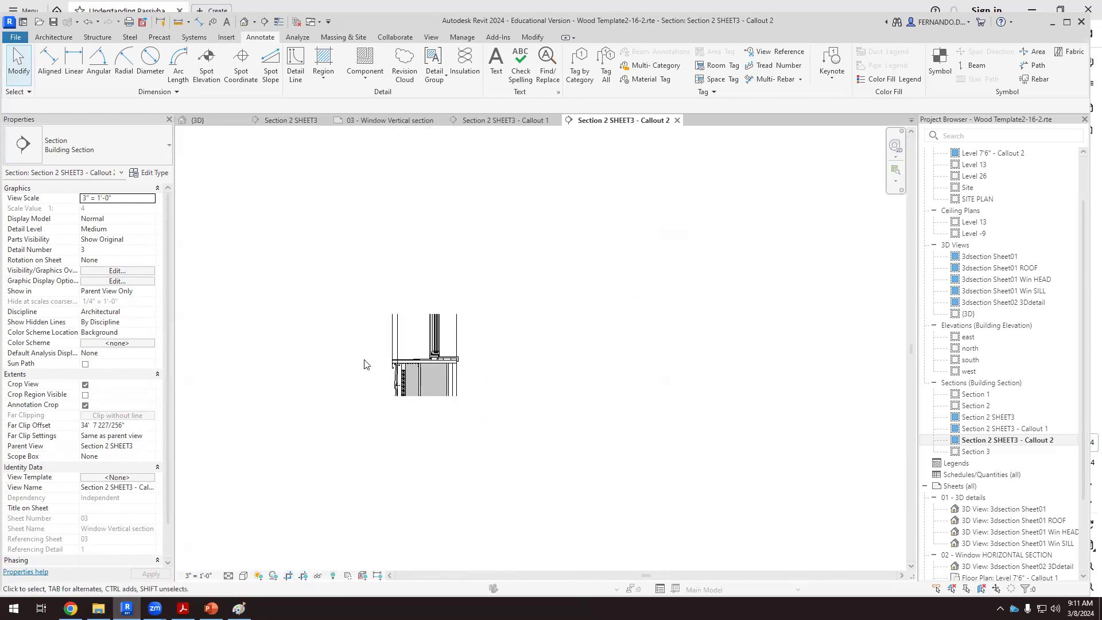
scroll(363, 378, up, 3)
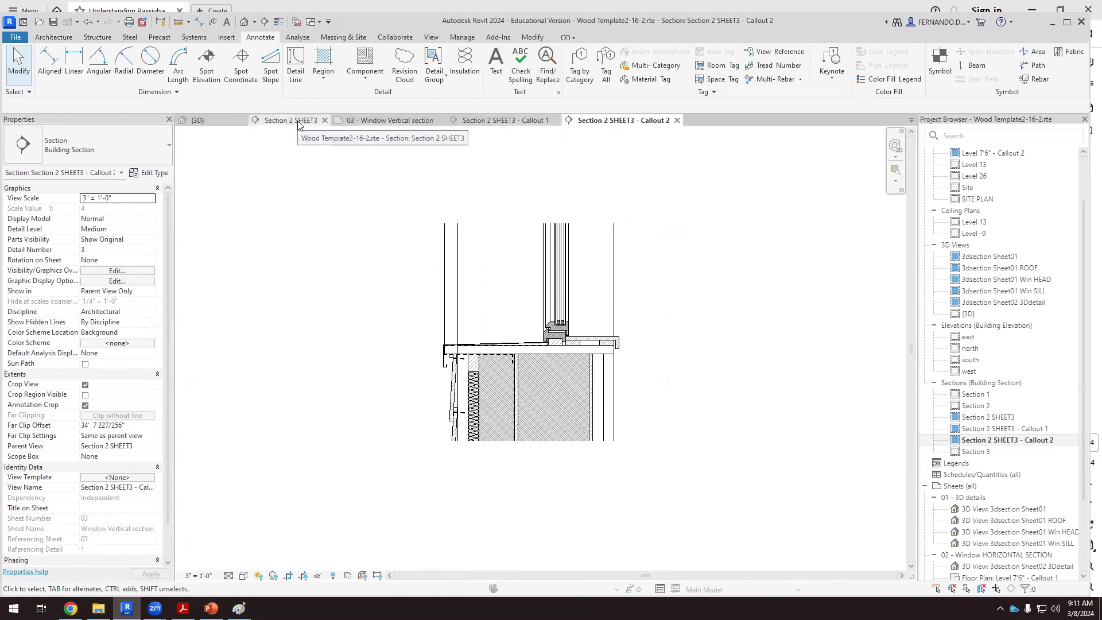
Examine the cropped window sill detail on the 03 - Window Vertical section sheet, checking its hatches and lines alongside its callout and parent section views
click(396, 120)
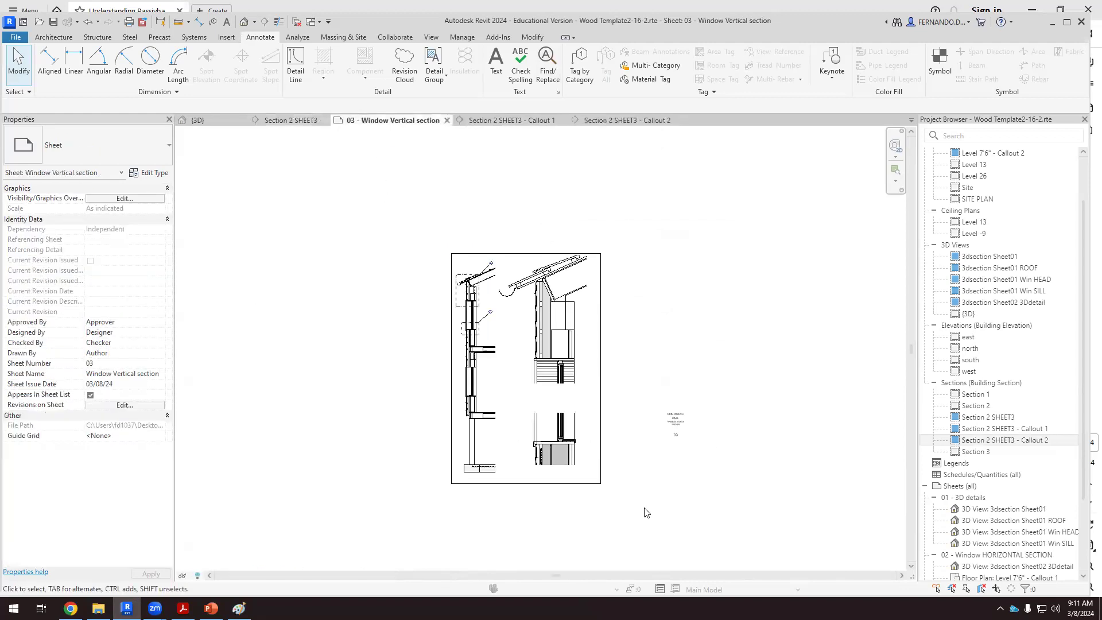
scroll(644, 512, up, 5)
scroll(663, 422, up, 3)
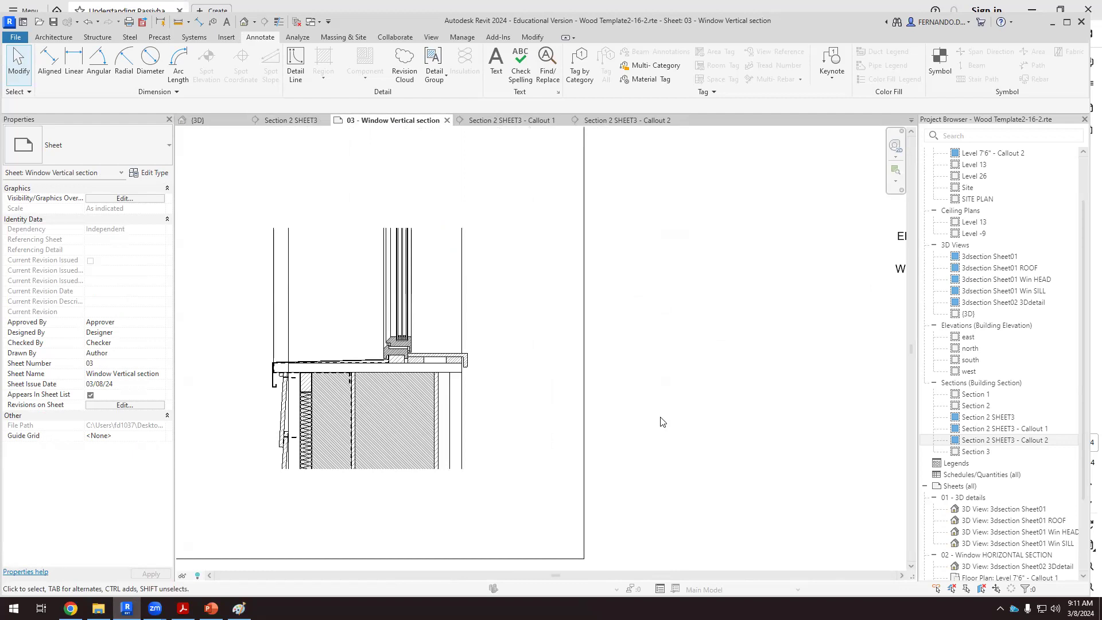
scroll(339, 405, up, 4)
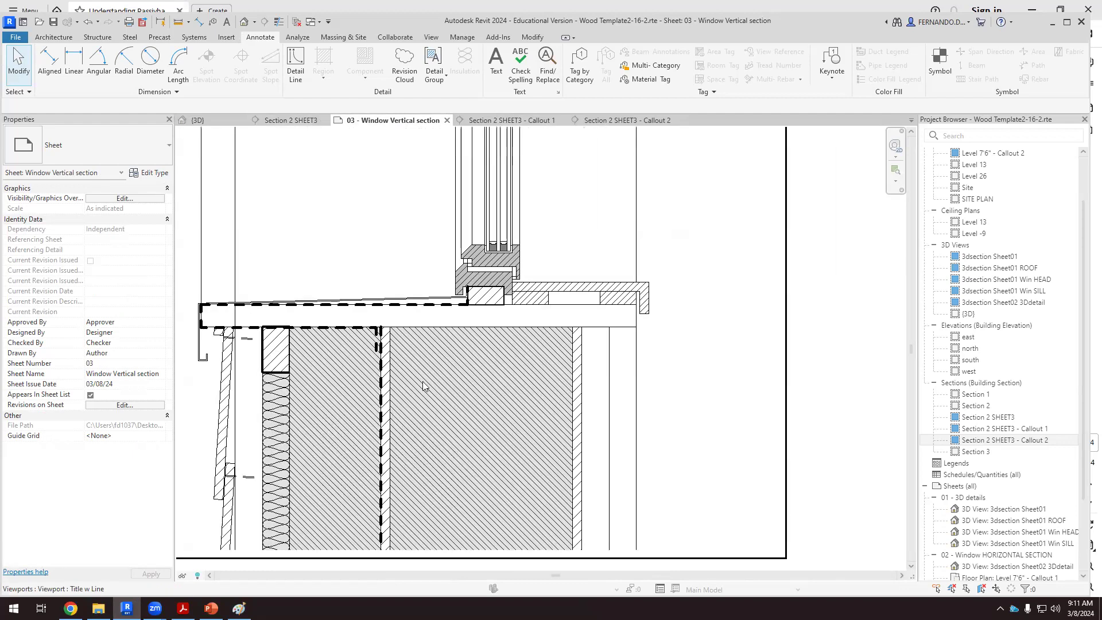
scroll(425, 380, down, 4)
scroll(423, 398, up, 3)
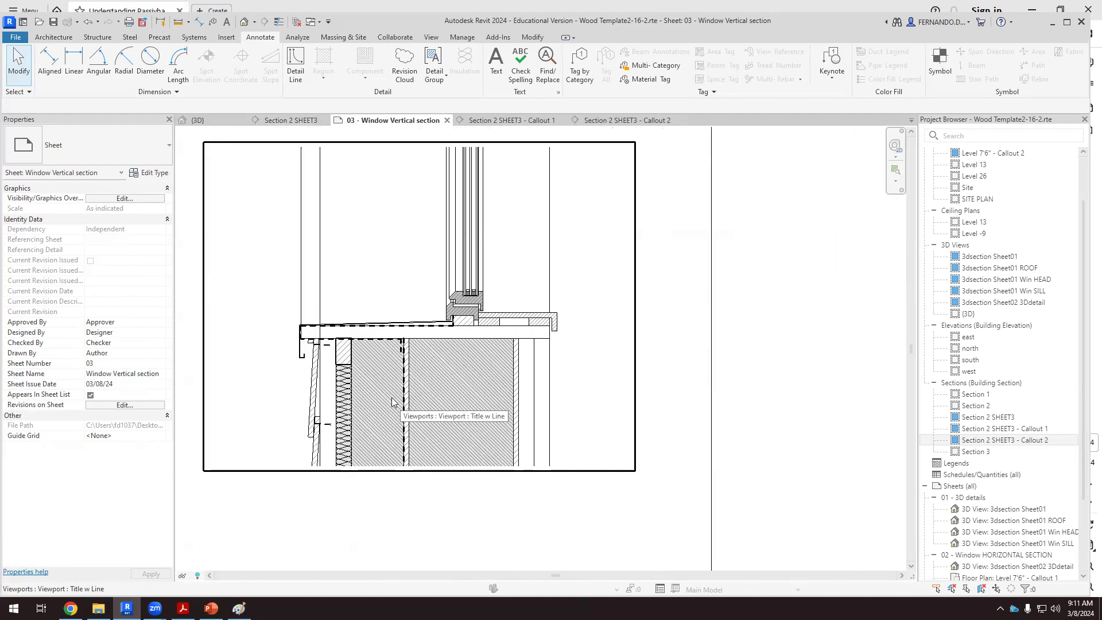
scroll(392, 402, up, 2)
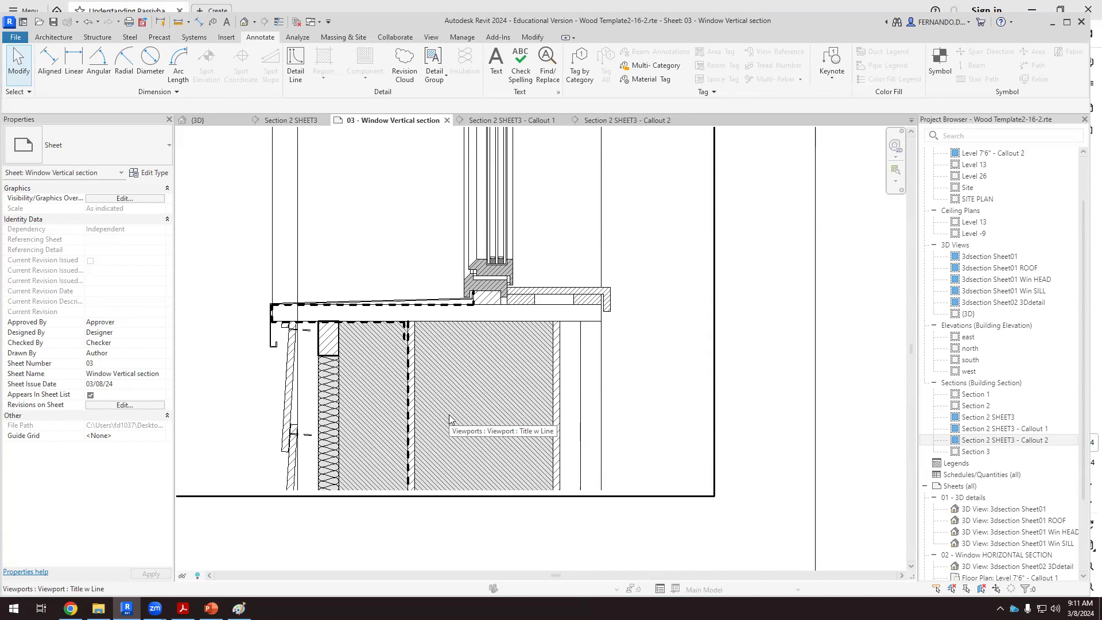
scroll(449, 418, down, 4)
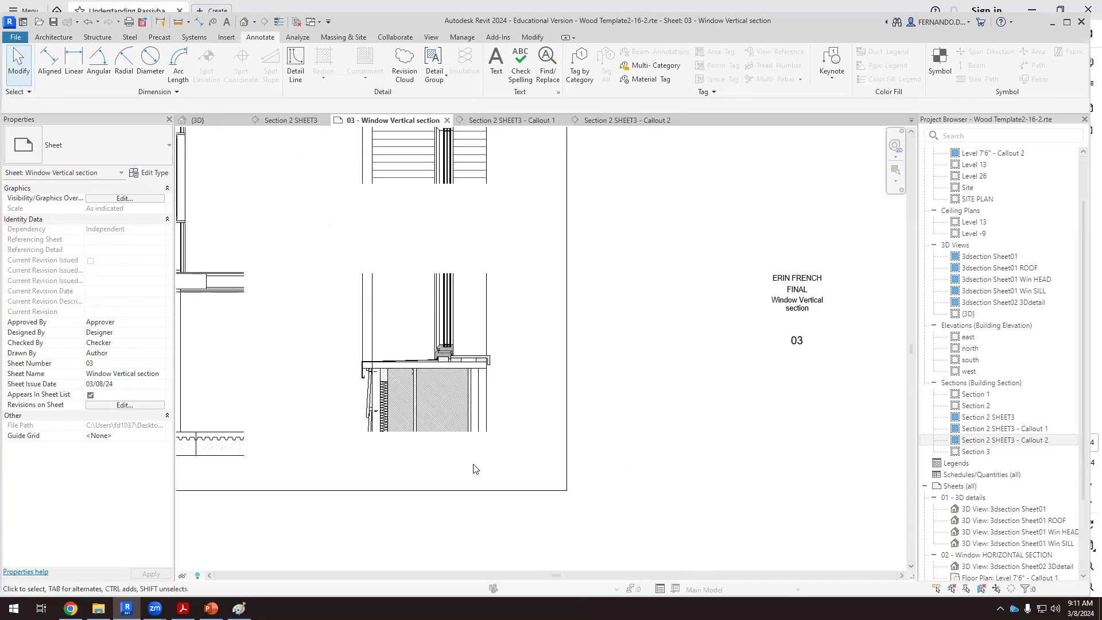
scroll(579, 431, up, 5)
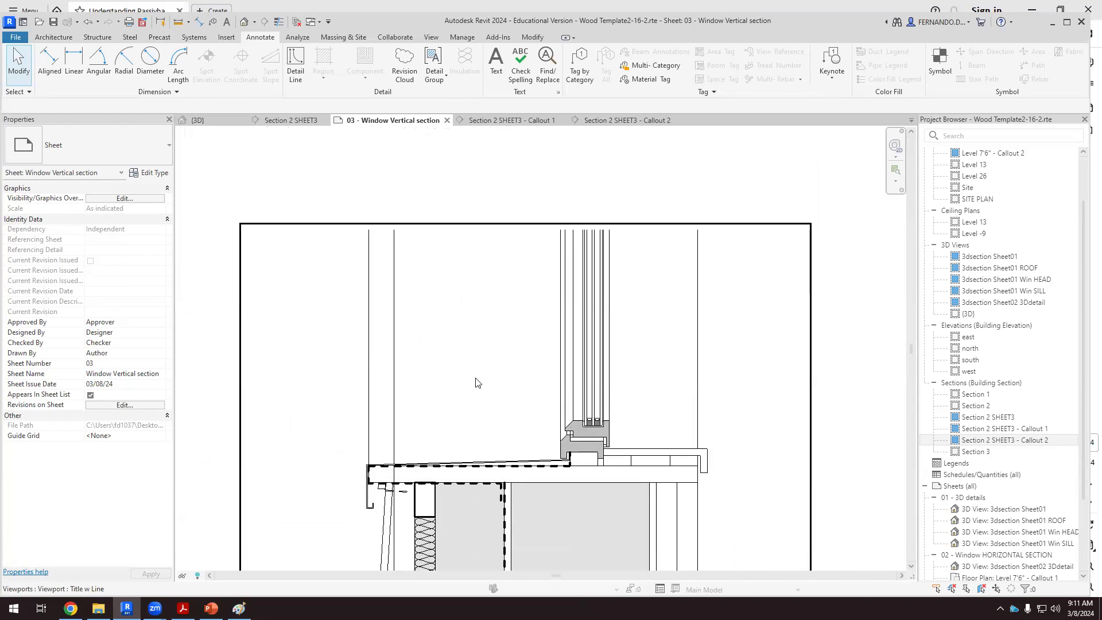
scroll(530, 285, down, 2)
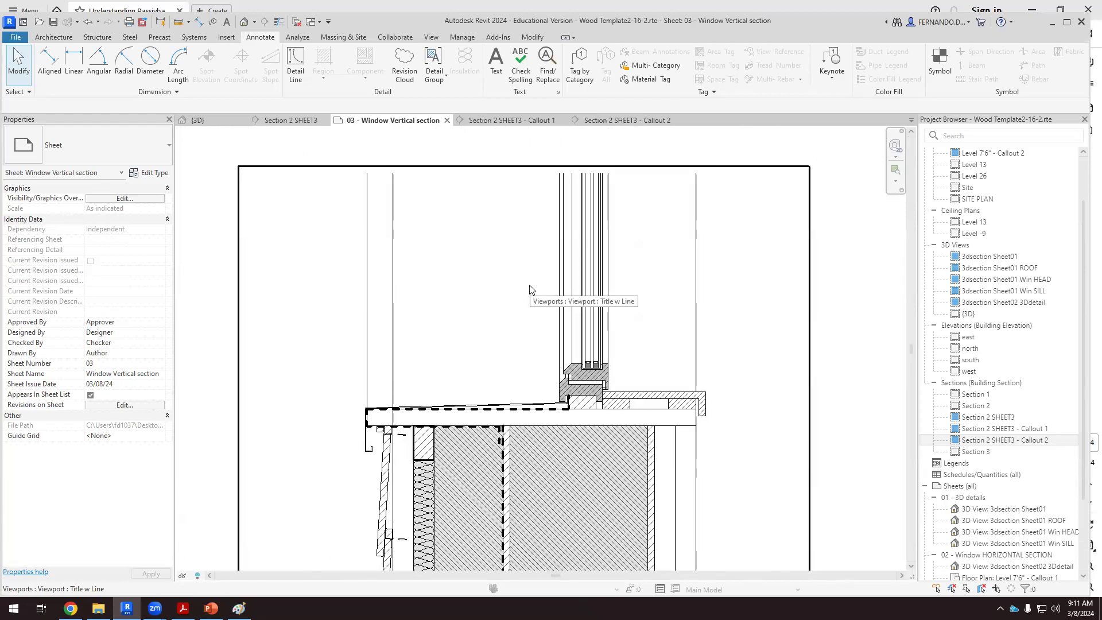
scroll(503, 296, down, 3)
scroll(433, 223, up, 1)
scroll(480, 342, down, 4)
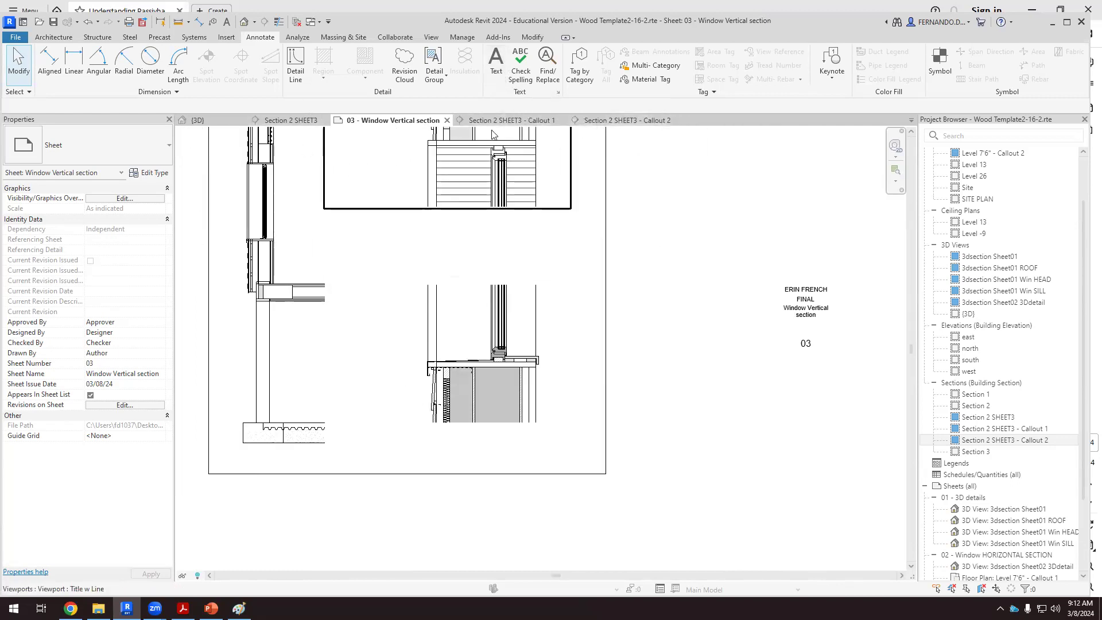
click(602, 122)
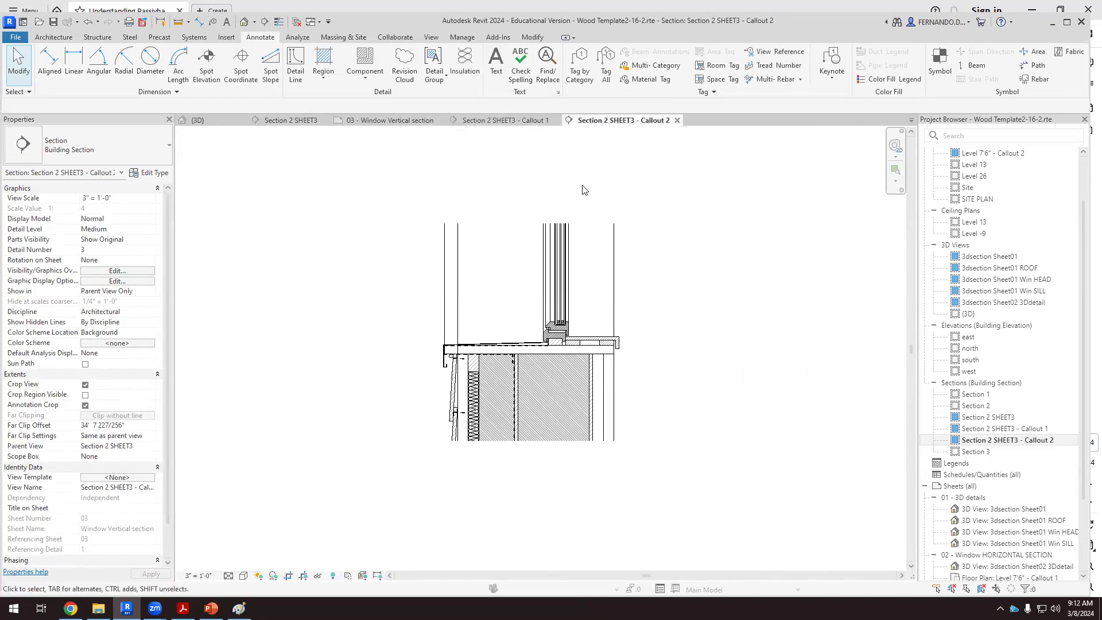
click(300, 122)
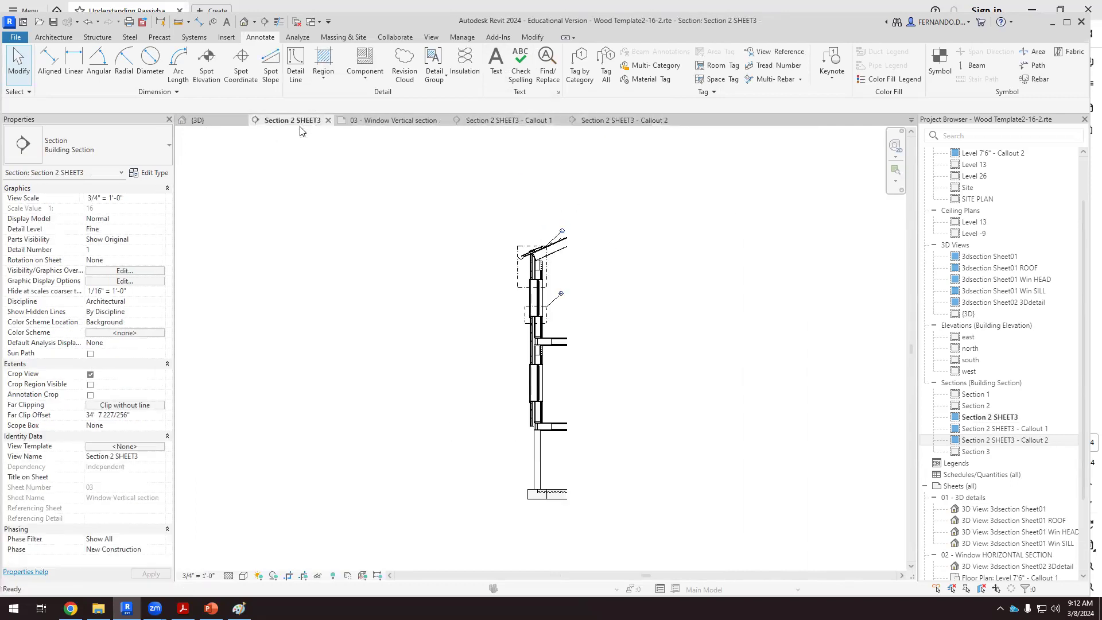
click(412, 121)
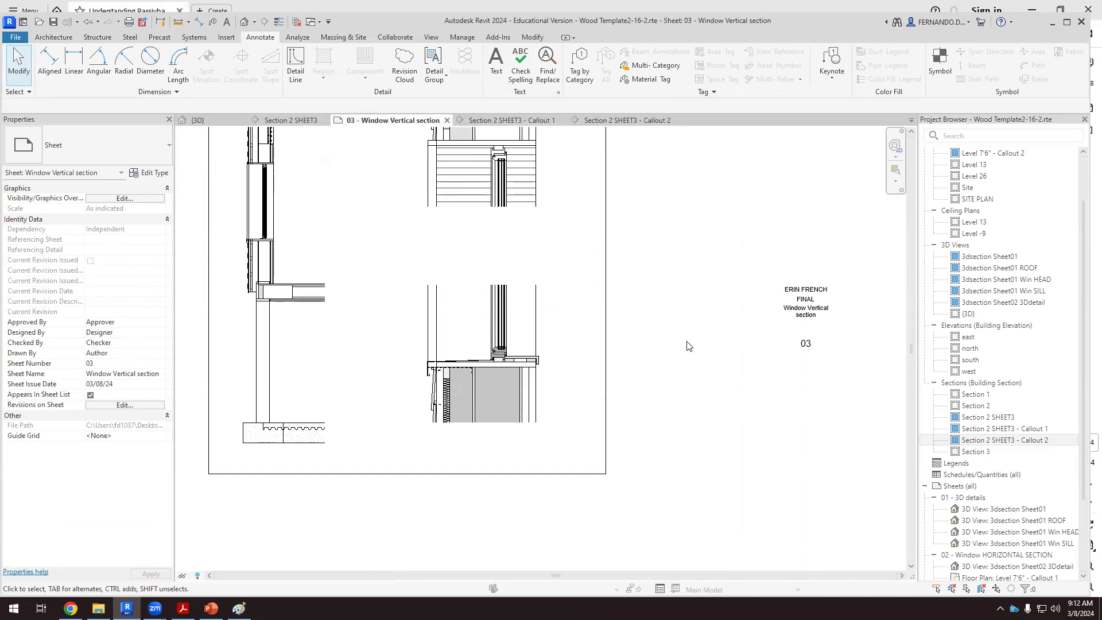
scroll(471, 315, up, 4)
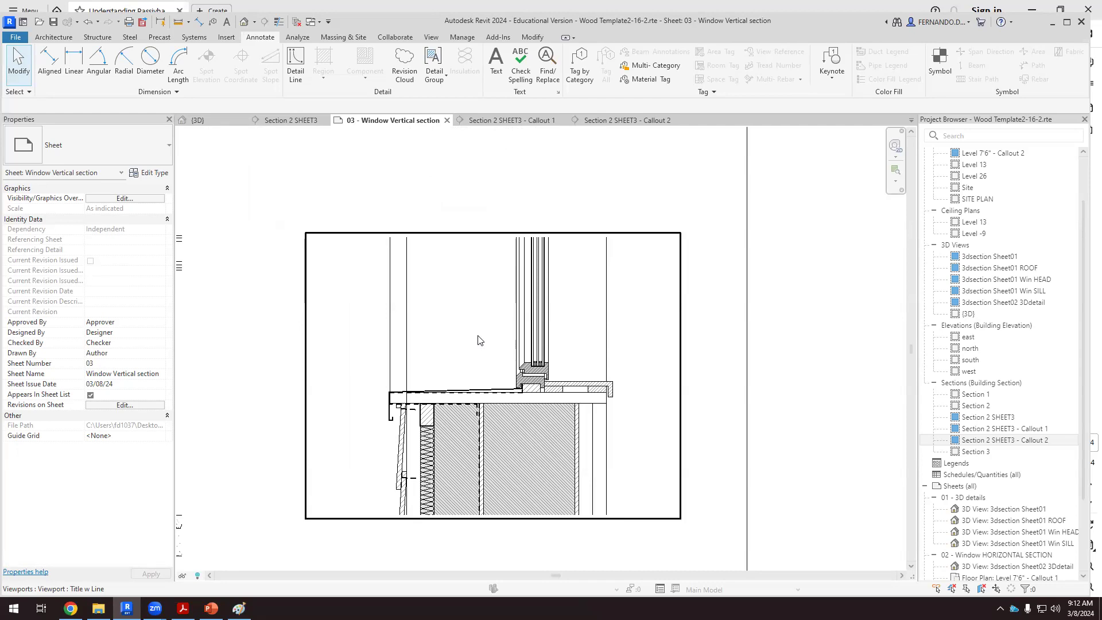
scroll(524, 326, up, 4)
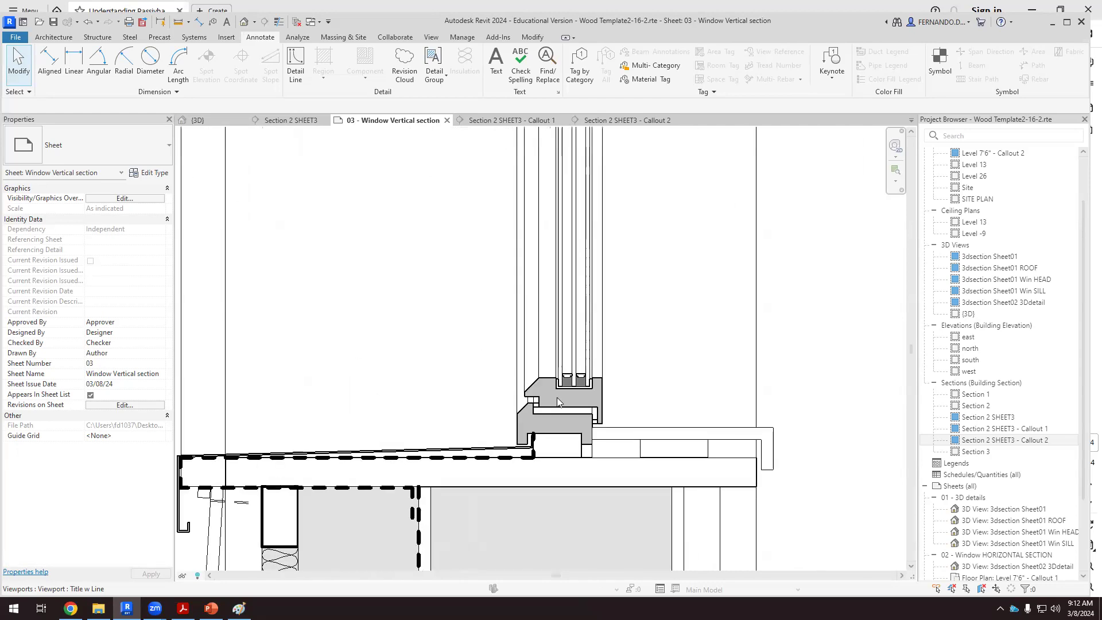
scroll(558, 299, up, 2)
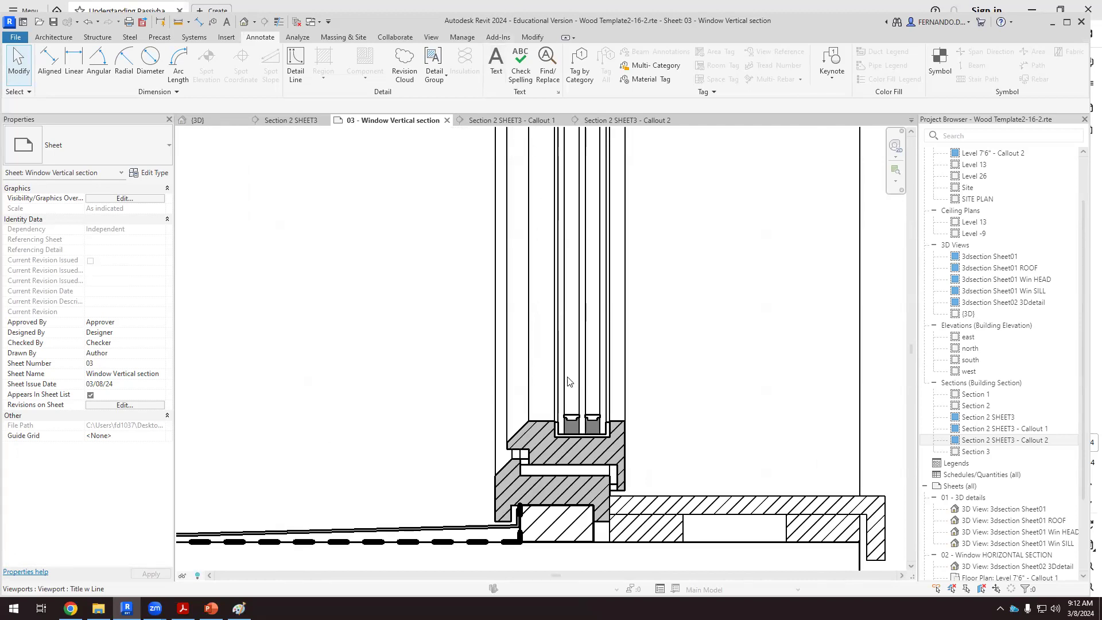
scroll(521, 434, down, 5)
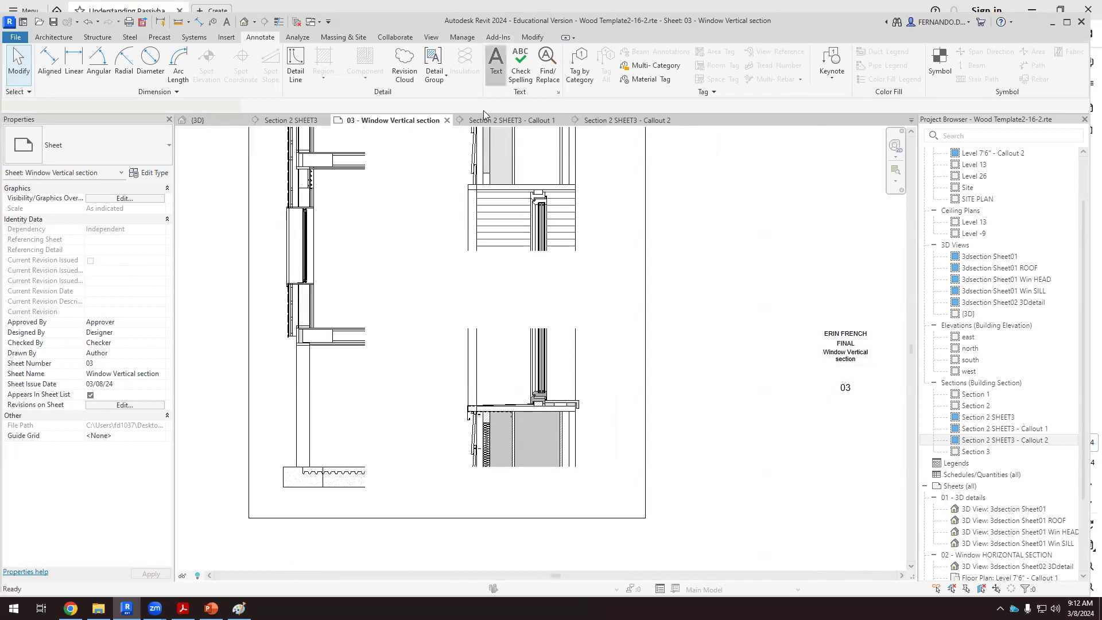
Place a 2.5mm Arial text note on the sheet with a two-segment leader pointing to the window panes above the sill
click(496, 63)
scroll(561, 368, up, 5)
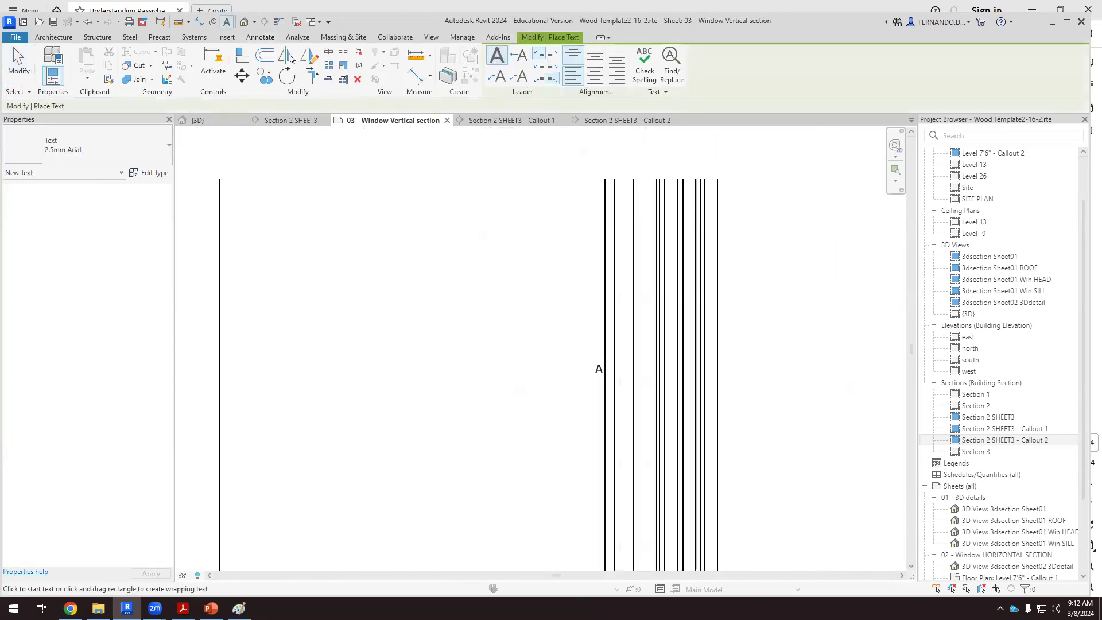
click(674, 350)
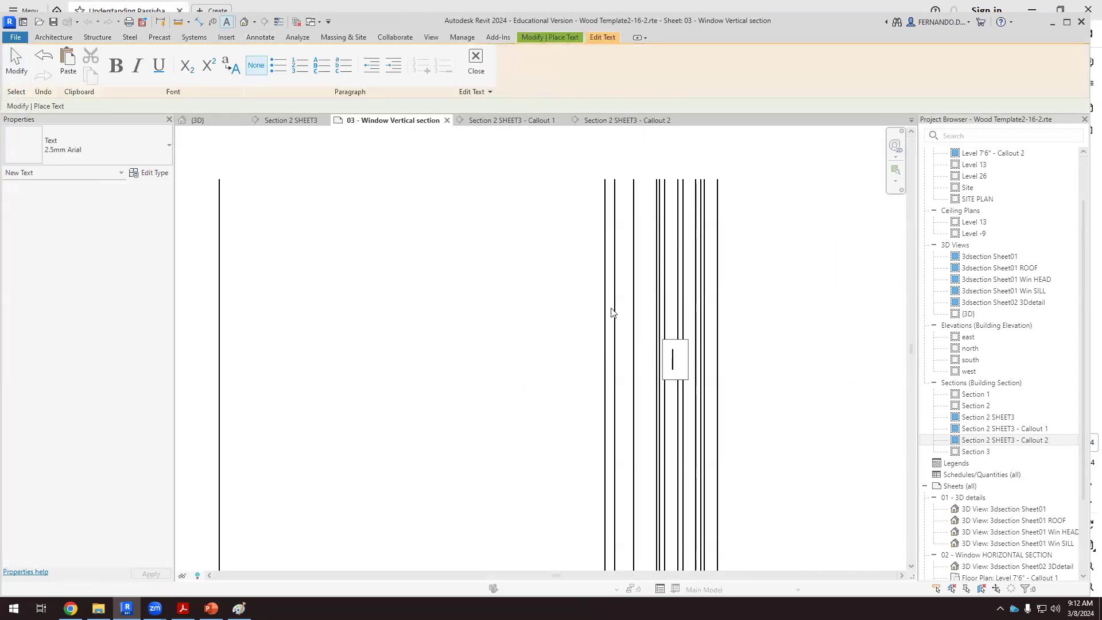
click(476, 61)
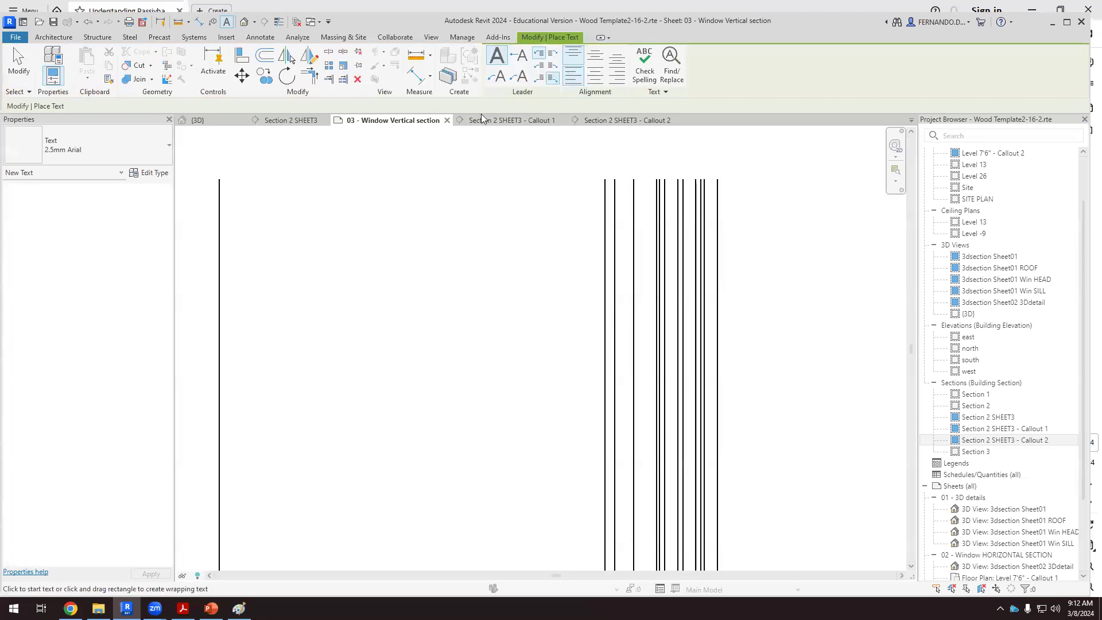
click(497, 80)
click(668, 360)
click(554, 262)
click(497, 262)
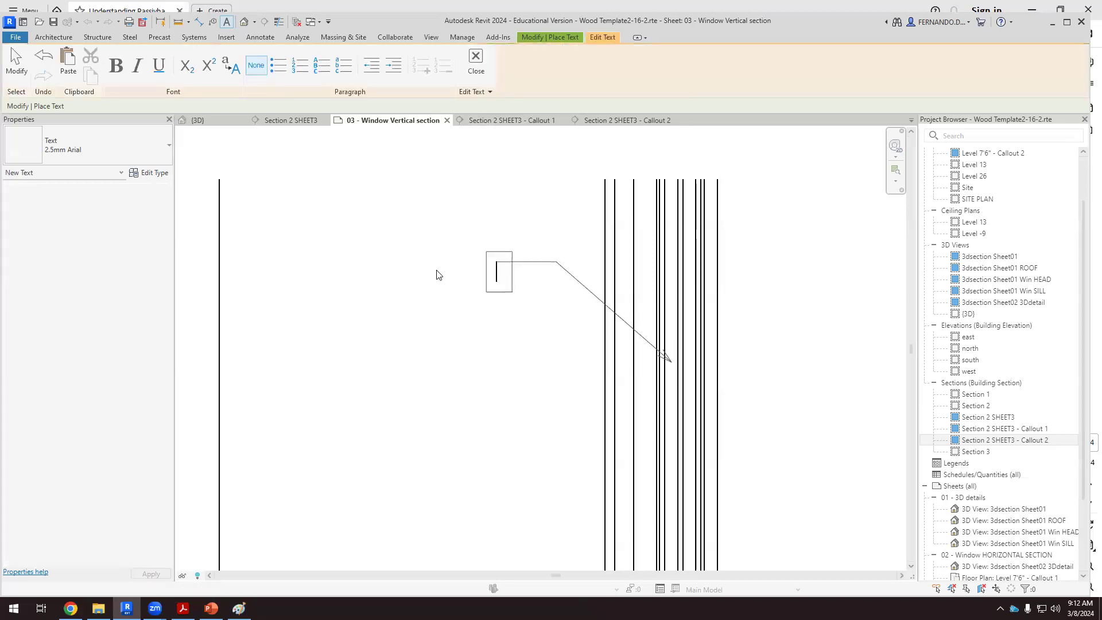
Enter "Triple Glazing LowE" as the note's text and finish placing it
text(Triple Glazing)
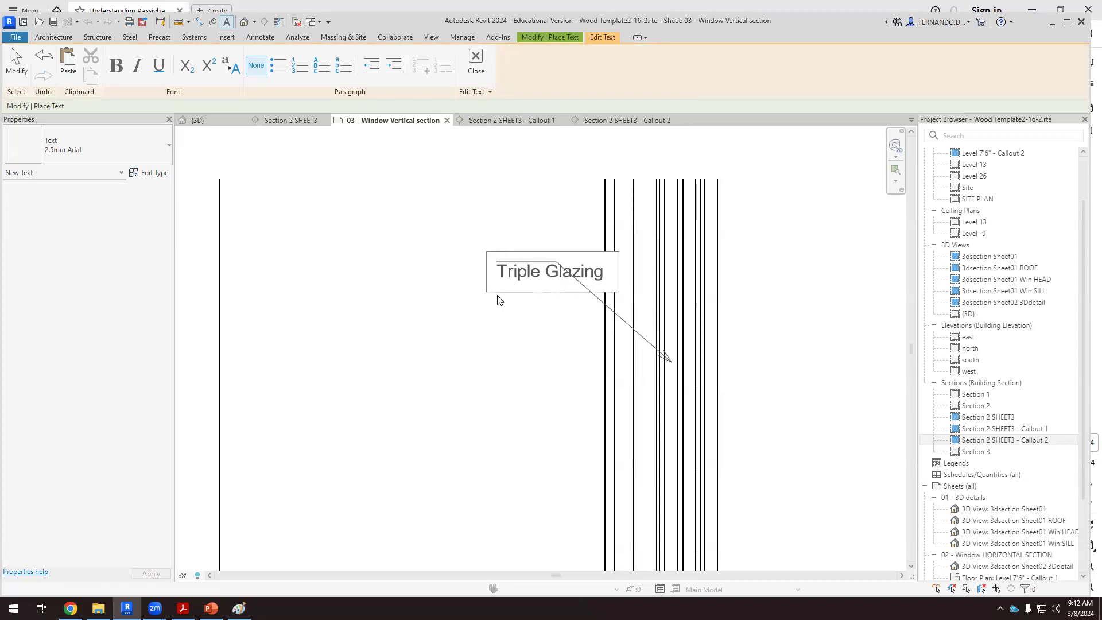
text( LowE)
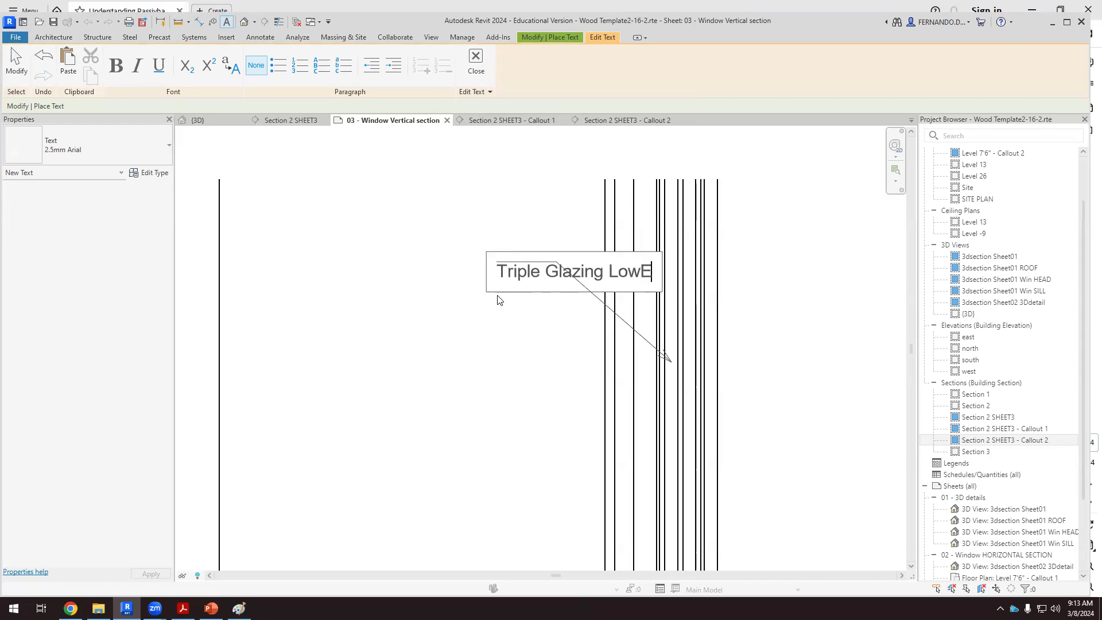
click(507, 377)
key(Escape)
key(Escape)
scroll(574, 270, down, 4)
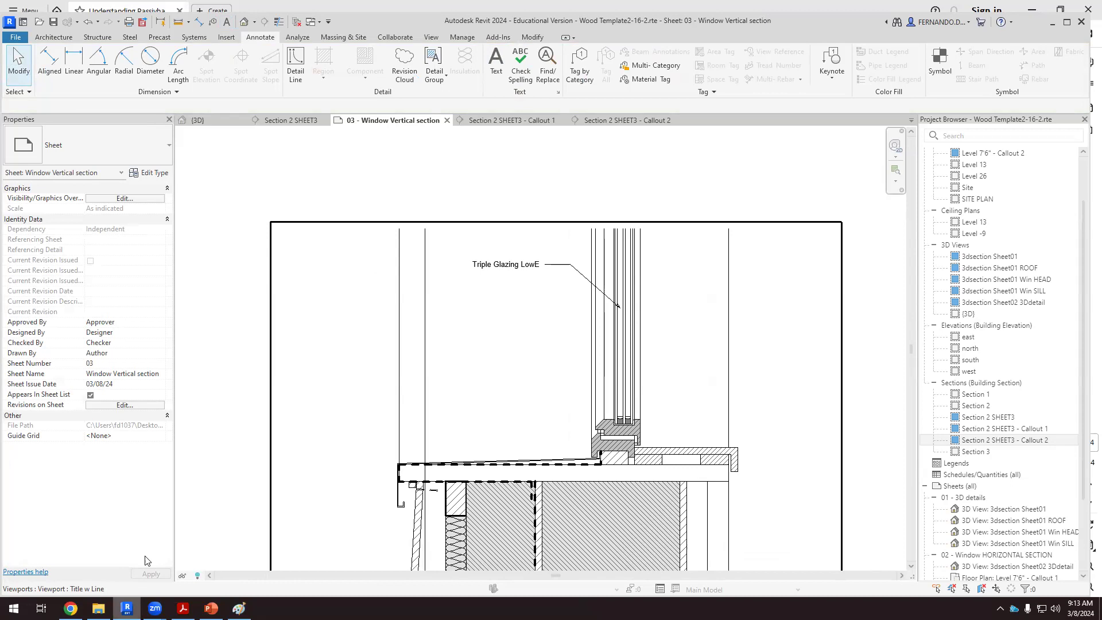
Check the window cill labels in the reference PDF, and copy the glazing note about 2 1/2" straight down to point at the window frame
click(183, 609)
scroll(429, 434, up, 5)
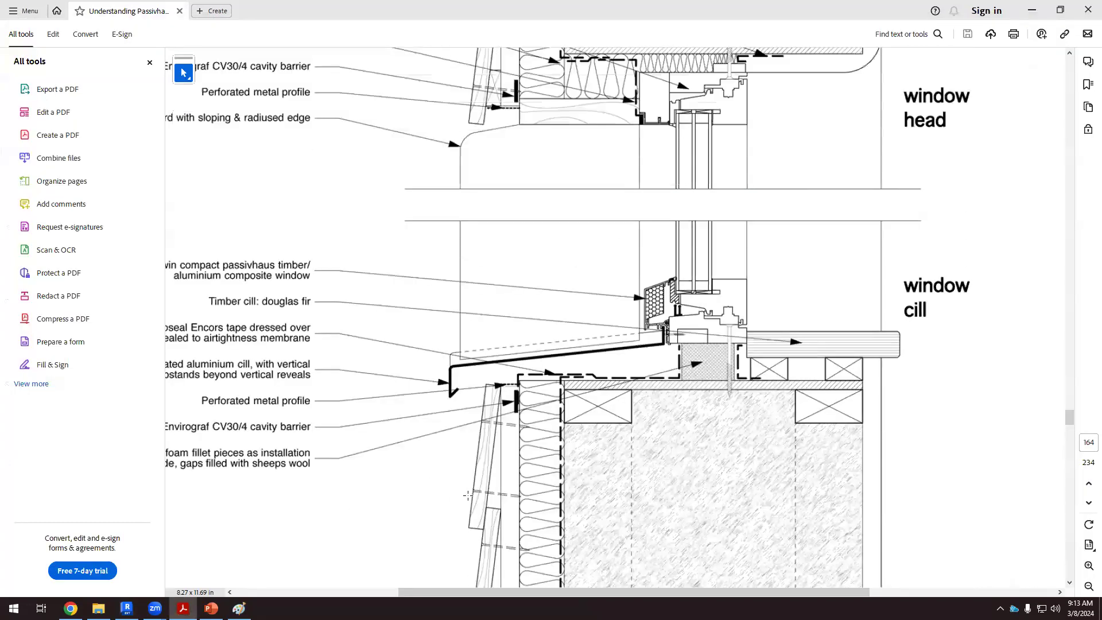
scroll(698, 250, down, 1)
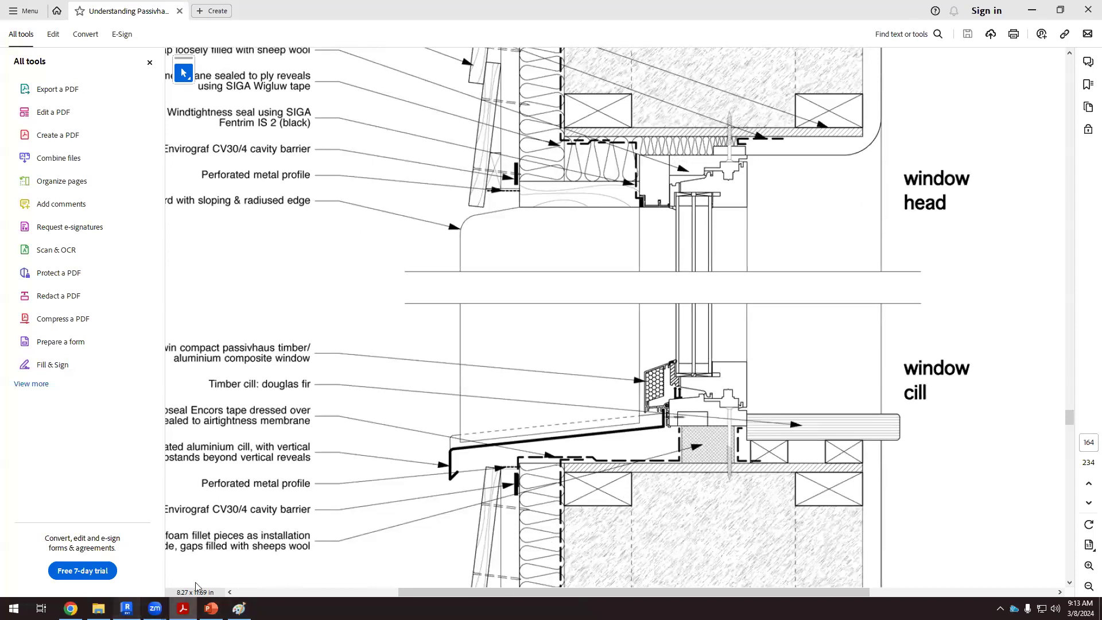
click(127, 608)
scroll(567, 304, up, 1)
click(556, 252)
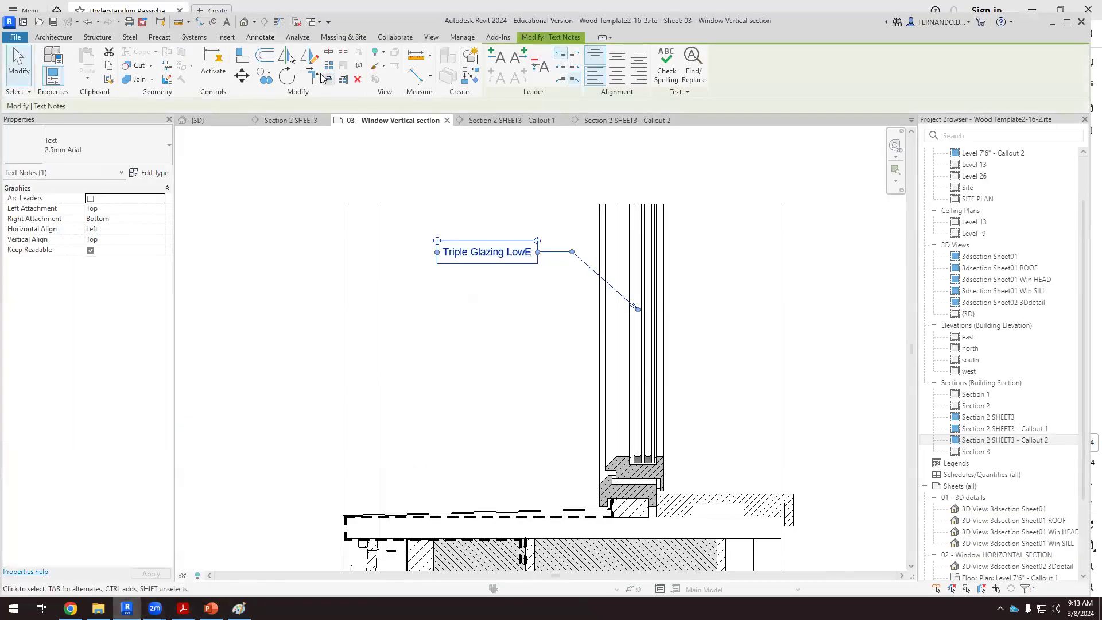
click(266, 81)
click(556, 254)
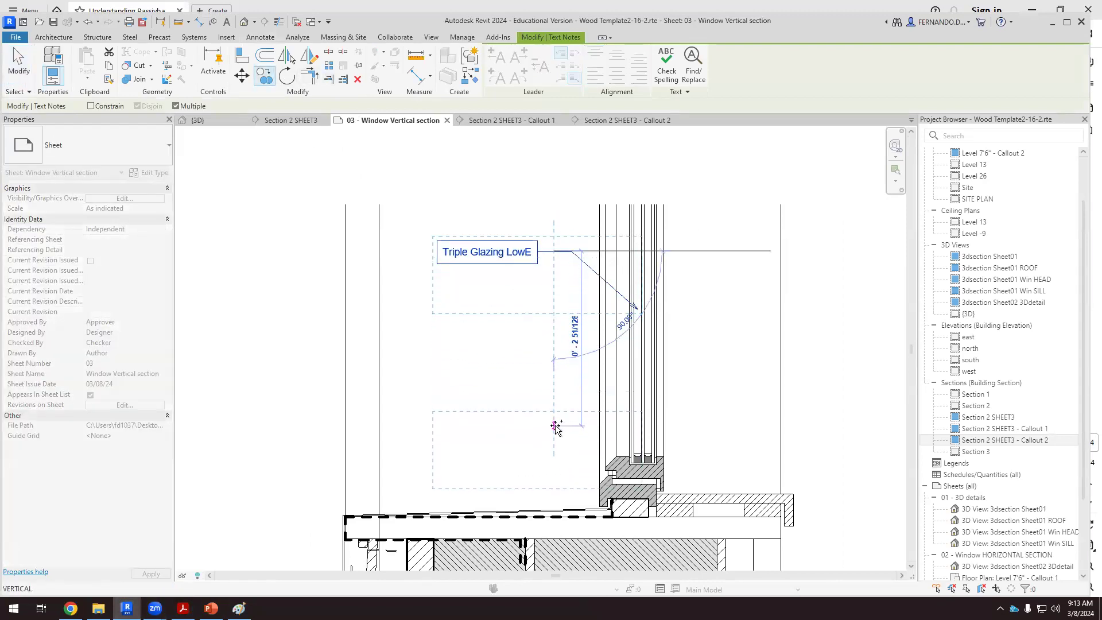
click(556, 432)
scroll(634, 485, up, 1)
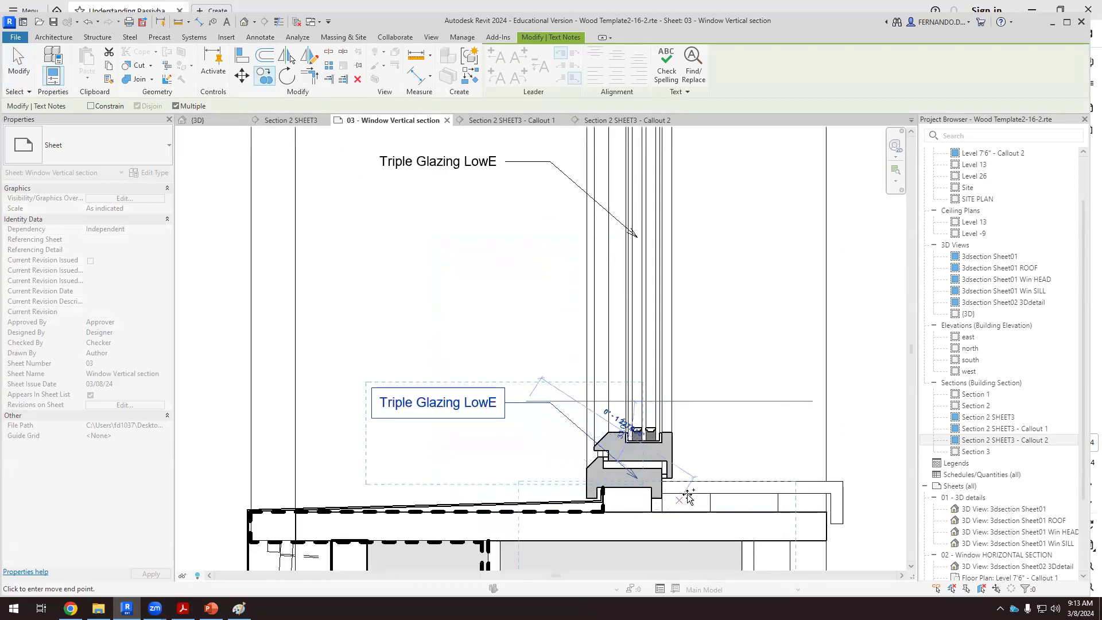
key(Escape)
key(Escape)
Clear the existing text from the copied note that points at the window frame
scroll(539, 429, up, 2)
double_click(482, 397)
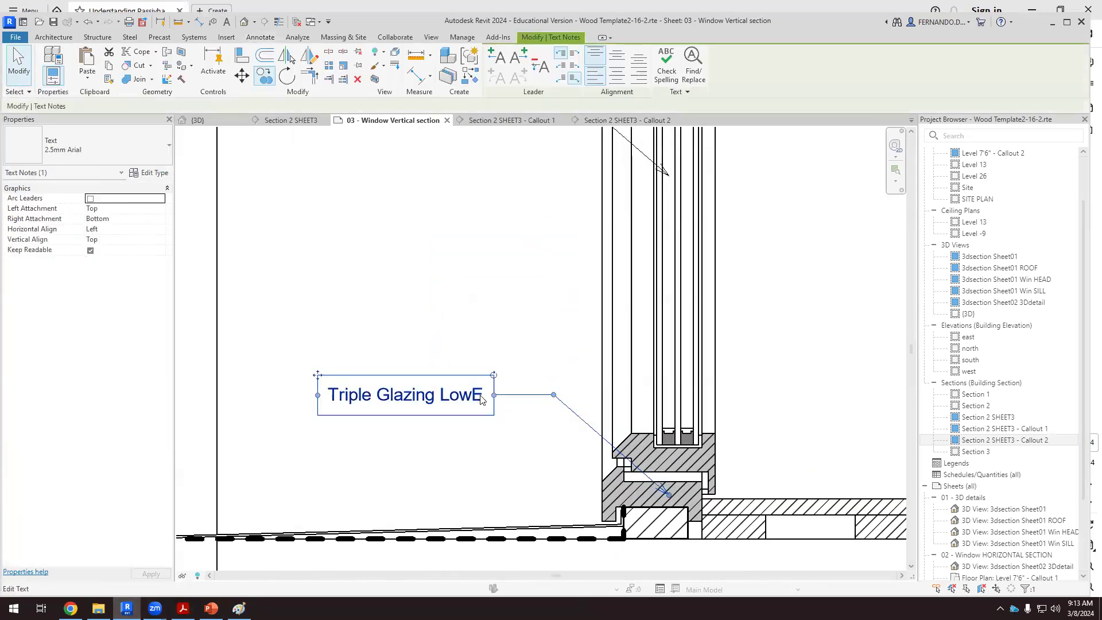
drag(483, 396, 324, 405)
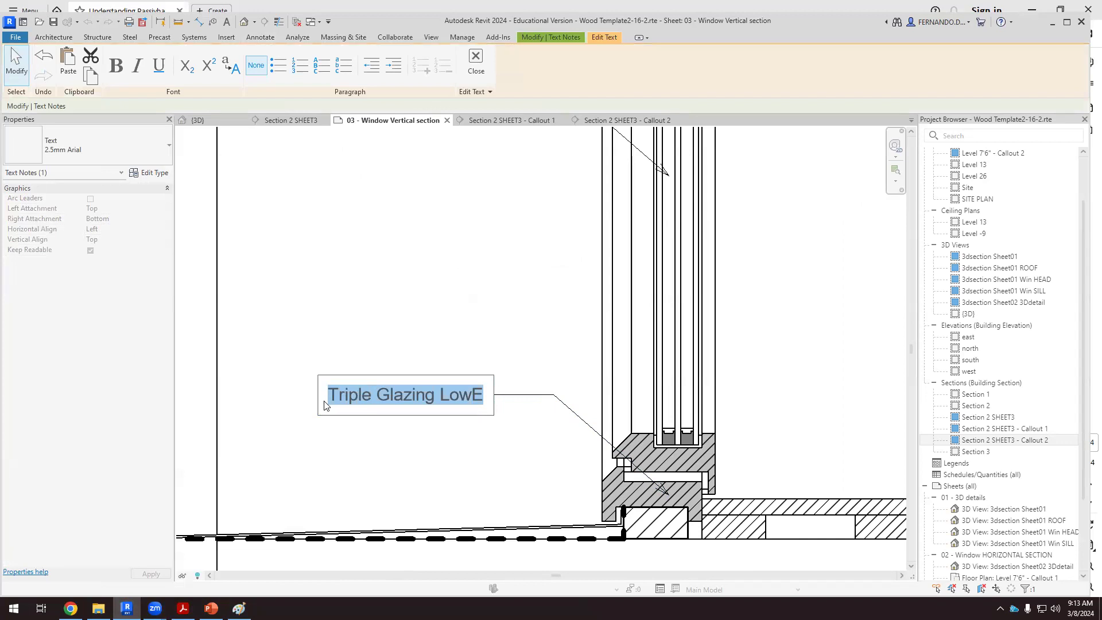
click(401, 404)
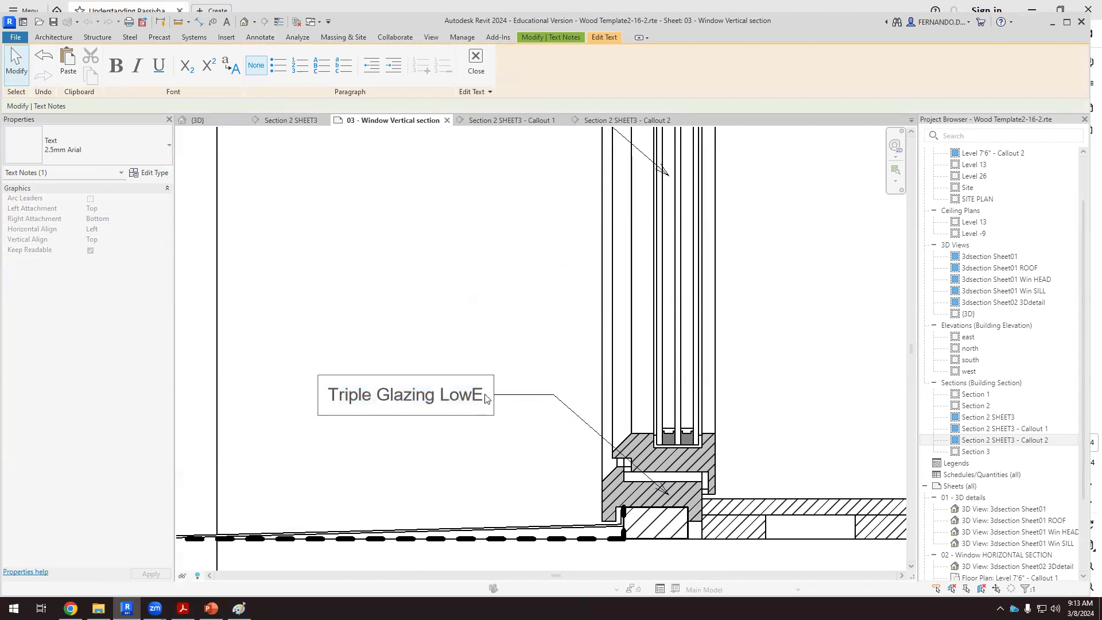
drag(485, 398, 327, 400)
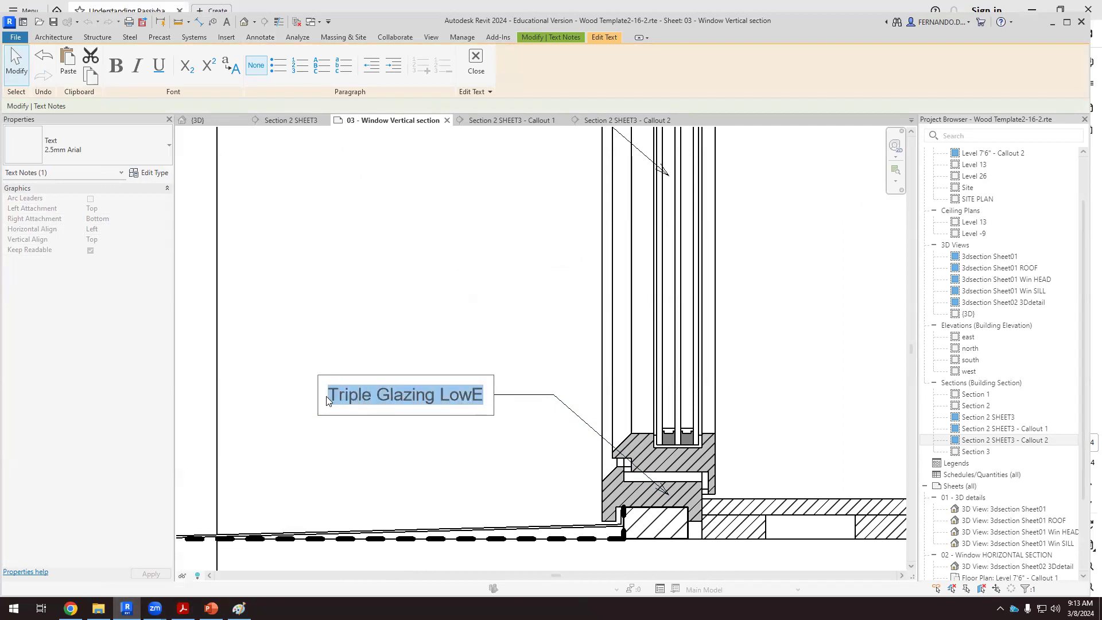
key(Delete)
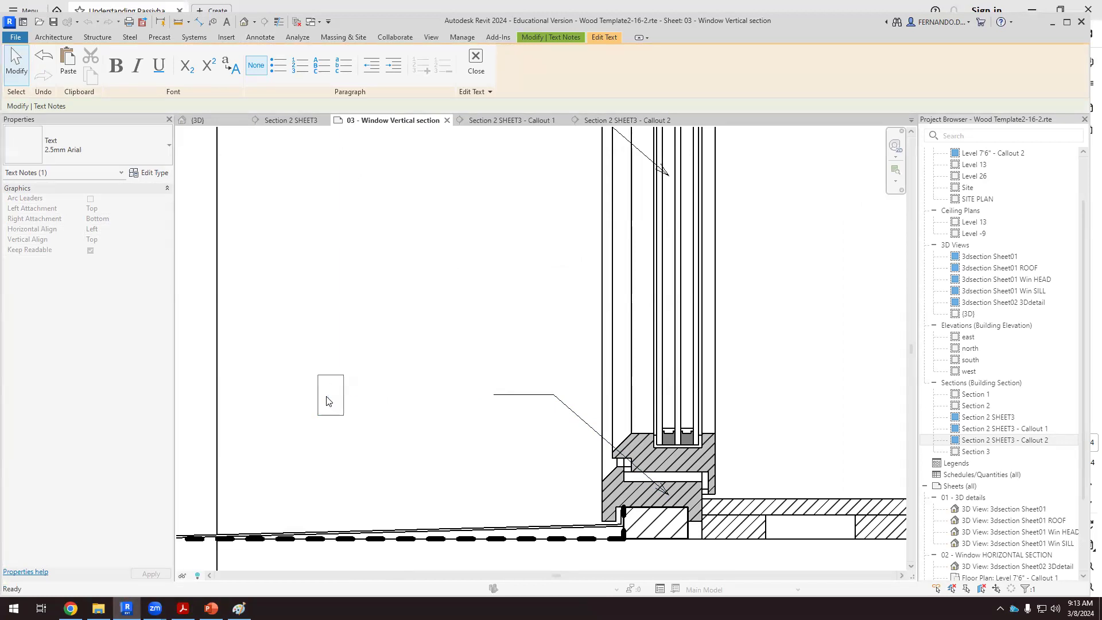
click(352, 419)
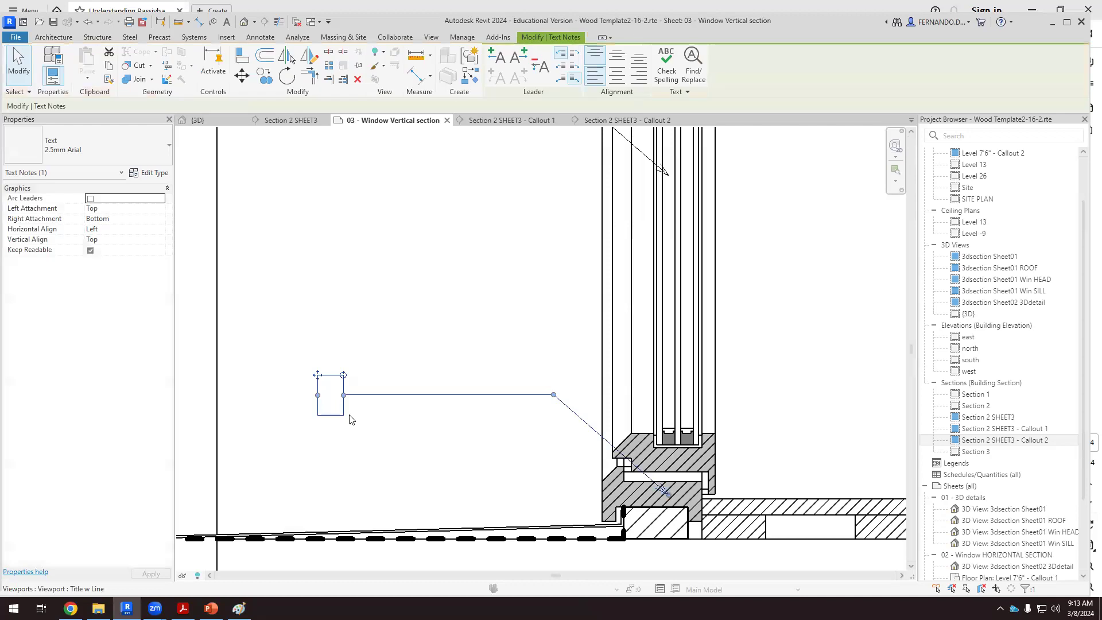
Enter "Window Frame" as the emptied note's text, with a capital W, and finish editing
click(325, 392)
text(windo)
text(w Frame)
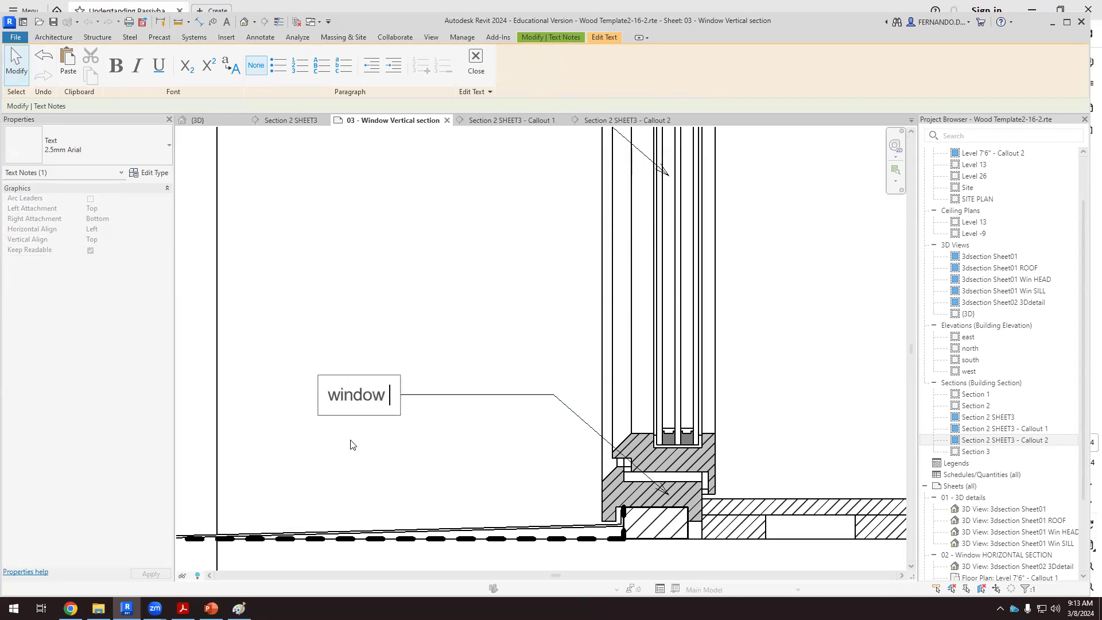
click(340, 400)
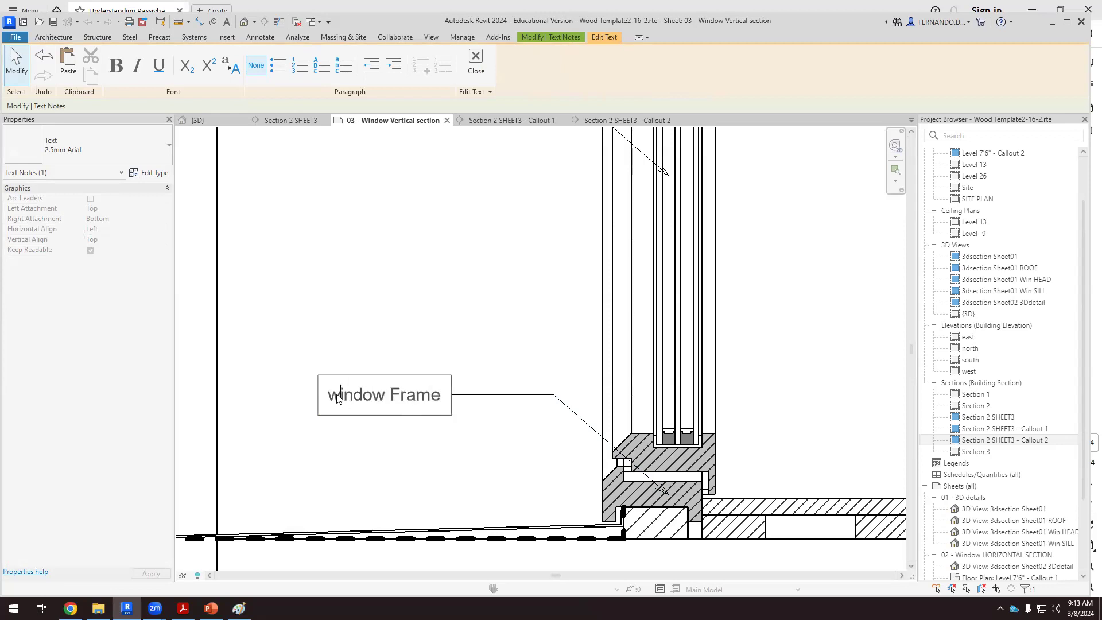
key(BackSpace)
text(W)
click(497, 468)
Examine the size and legibility of the two leader notes in the sill detail against the whole sheet
scroll(477, 322, down, 5)
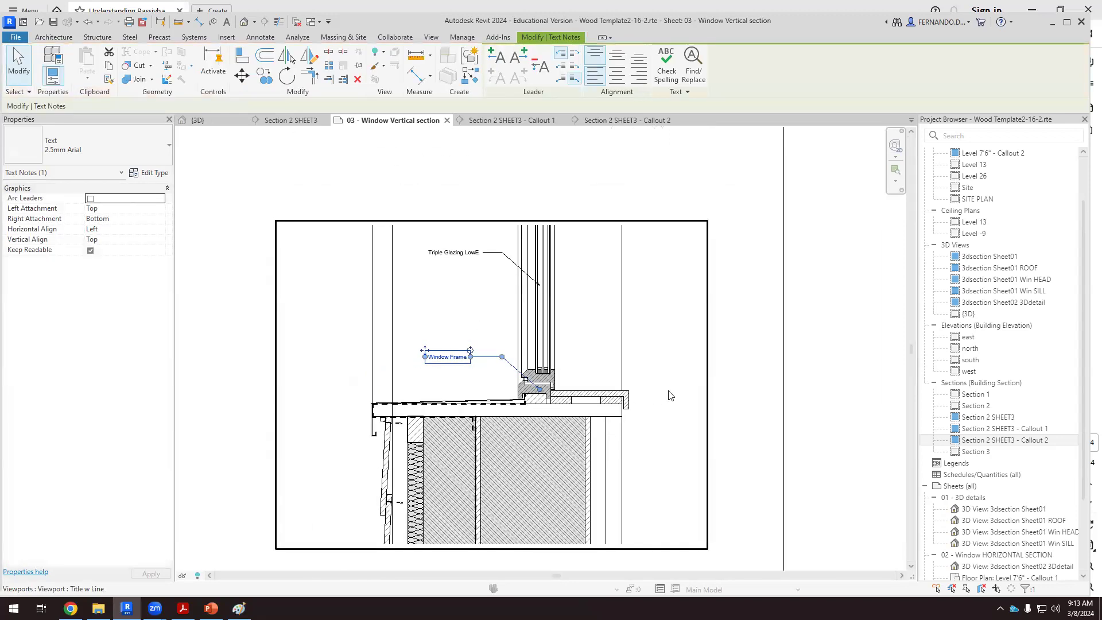
click(708, 368)
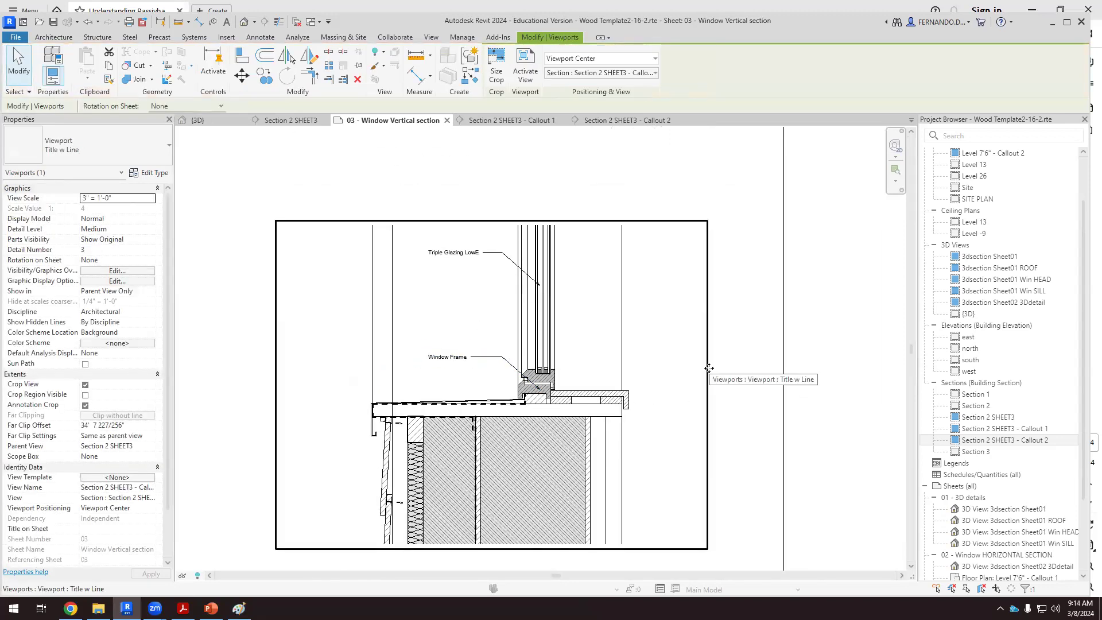
scroll(574, 419, down, 5)
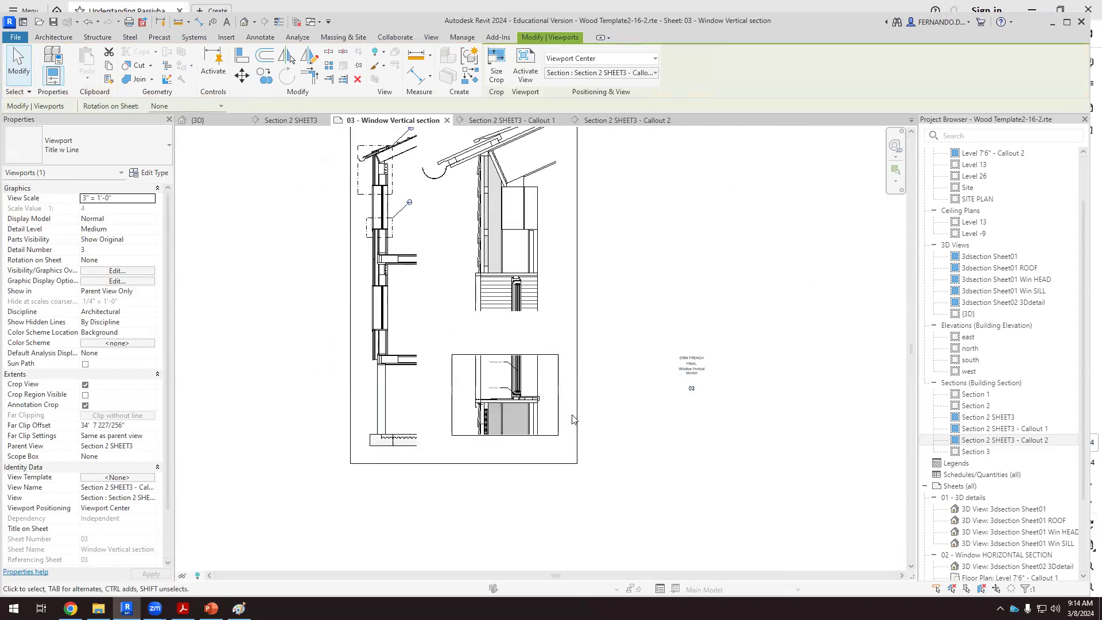
scroll(572, 420, up, 3)
scroll(608, 402, down, 3)
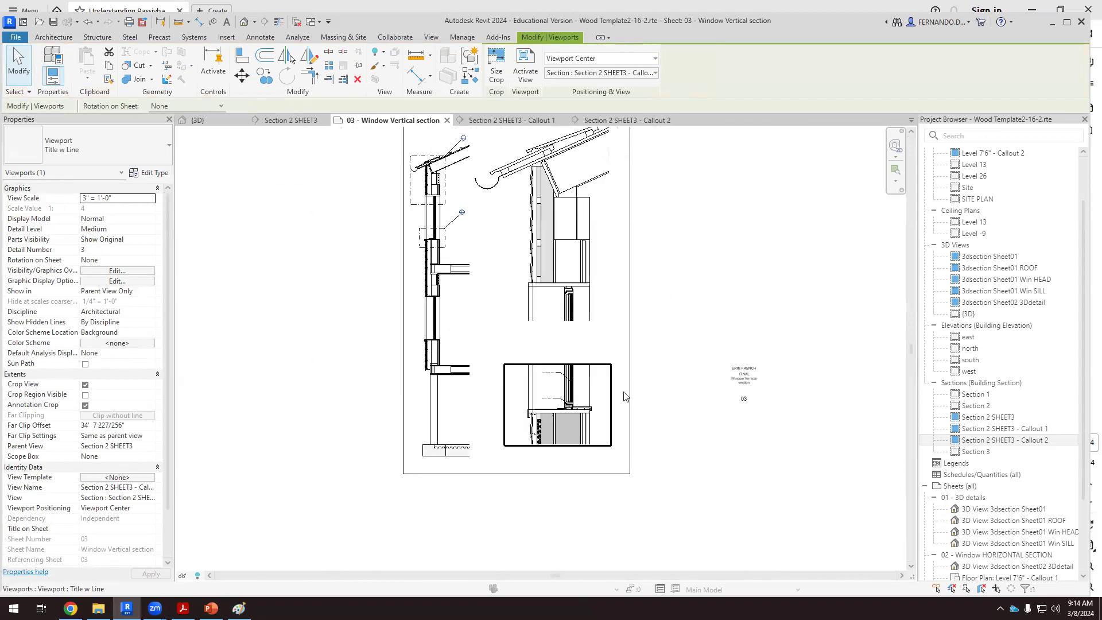
click(625, 396)
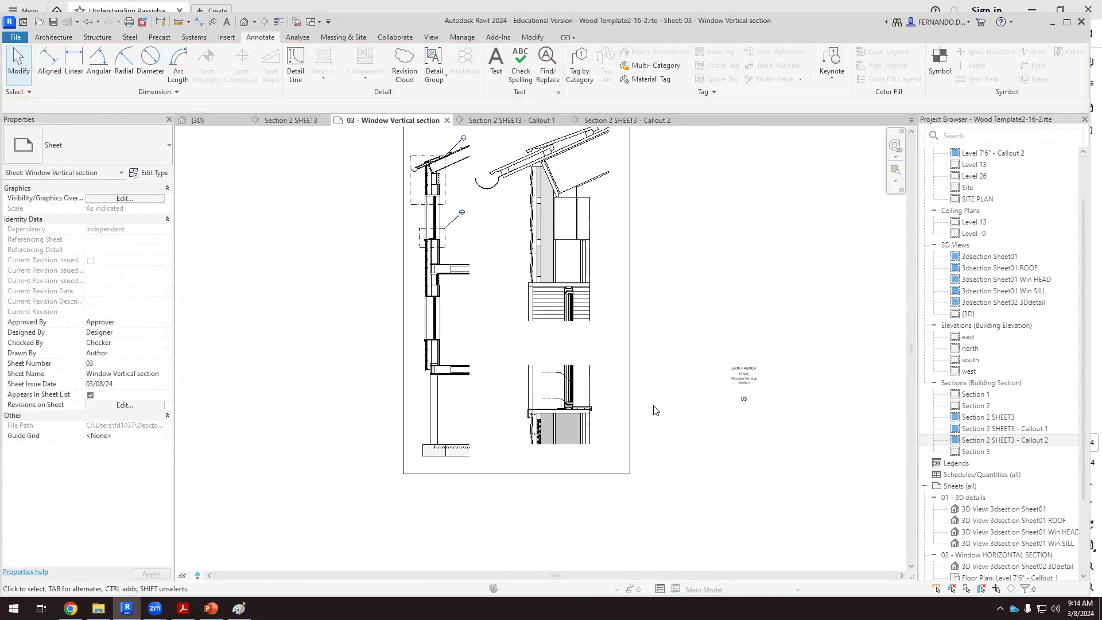
scroll(551, 373, up, 5)
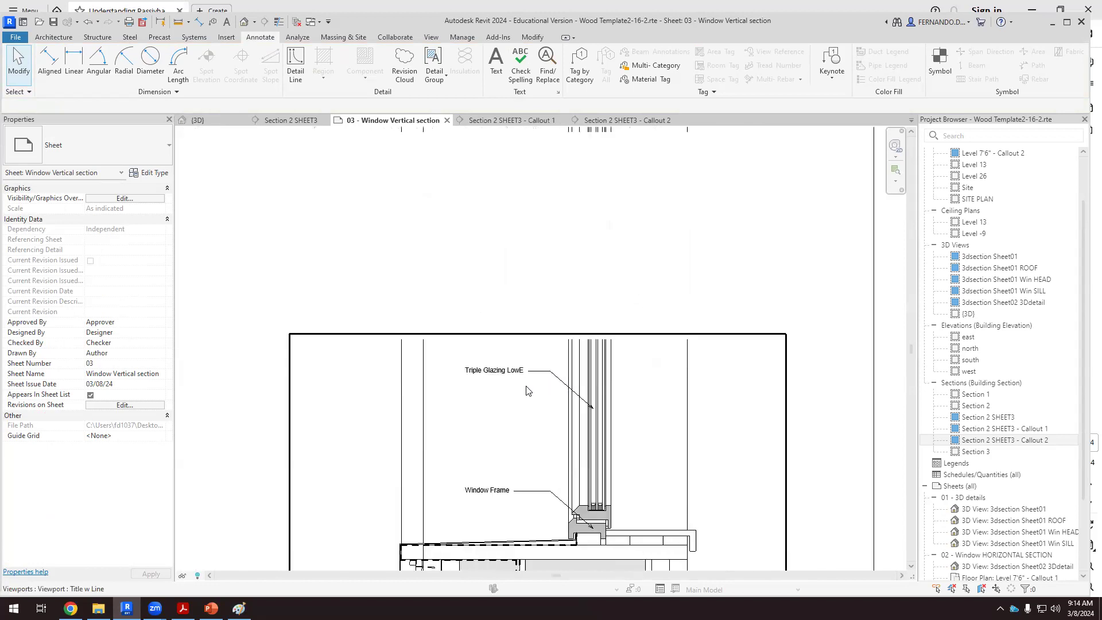
scroll(528, 391, down, 2)
scroll(496, 367, down, 3)
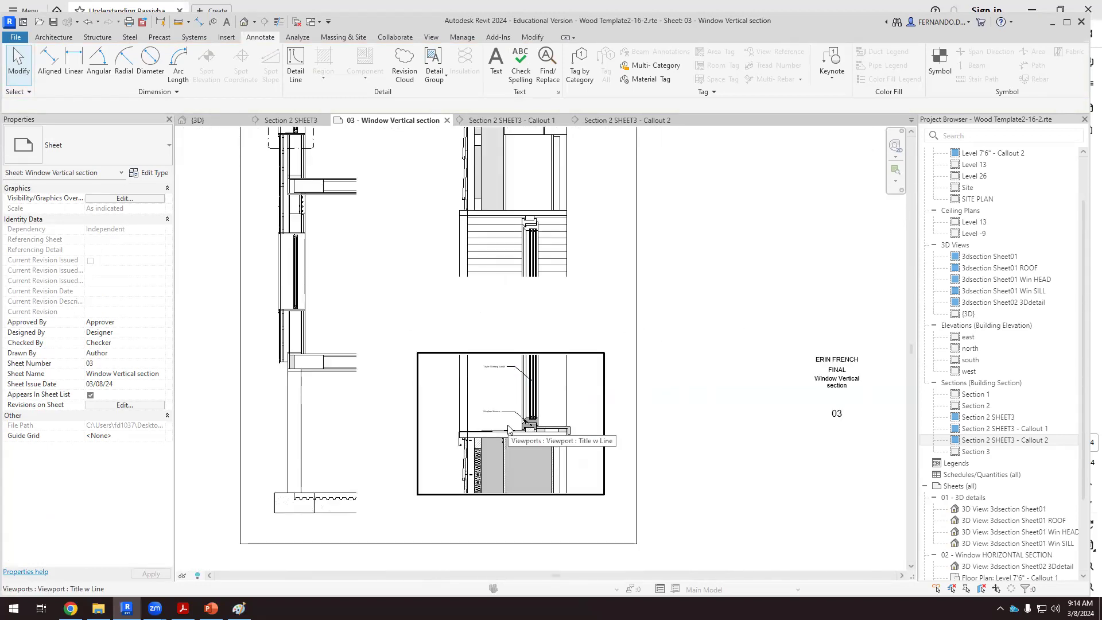
scroll(519, 408, up, 2)
scroll(540, 370, up, 3)
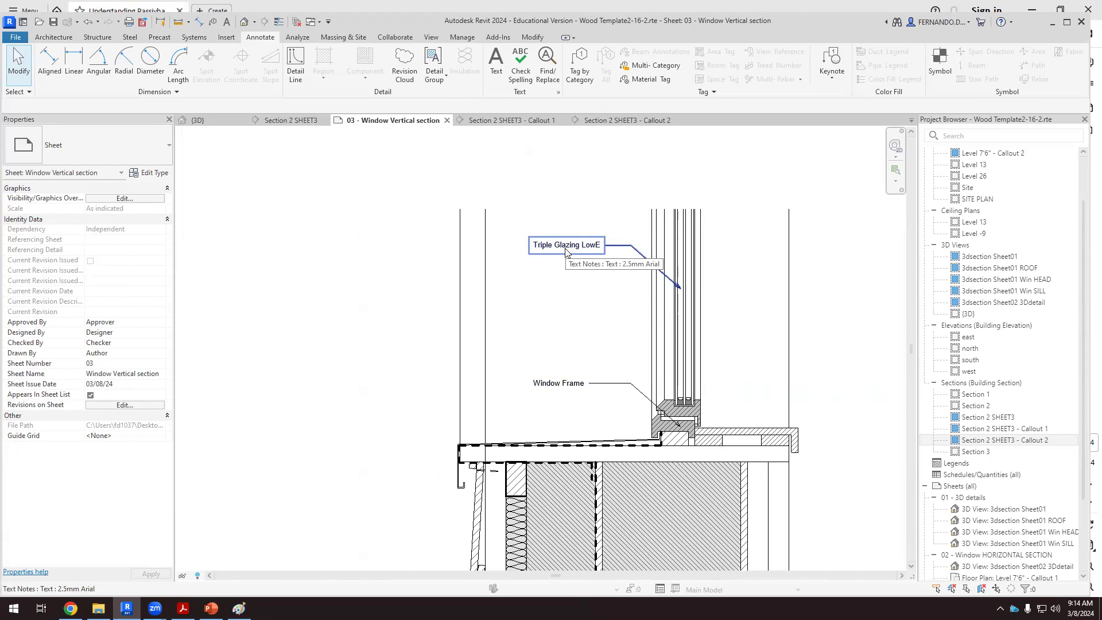
Check the text type properties of the "Triple Glazing LowE" note without changing them, and review the sill detail on the sheet
click(566, 253)
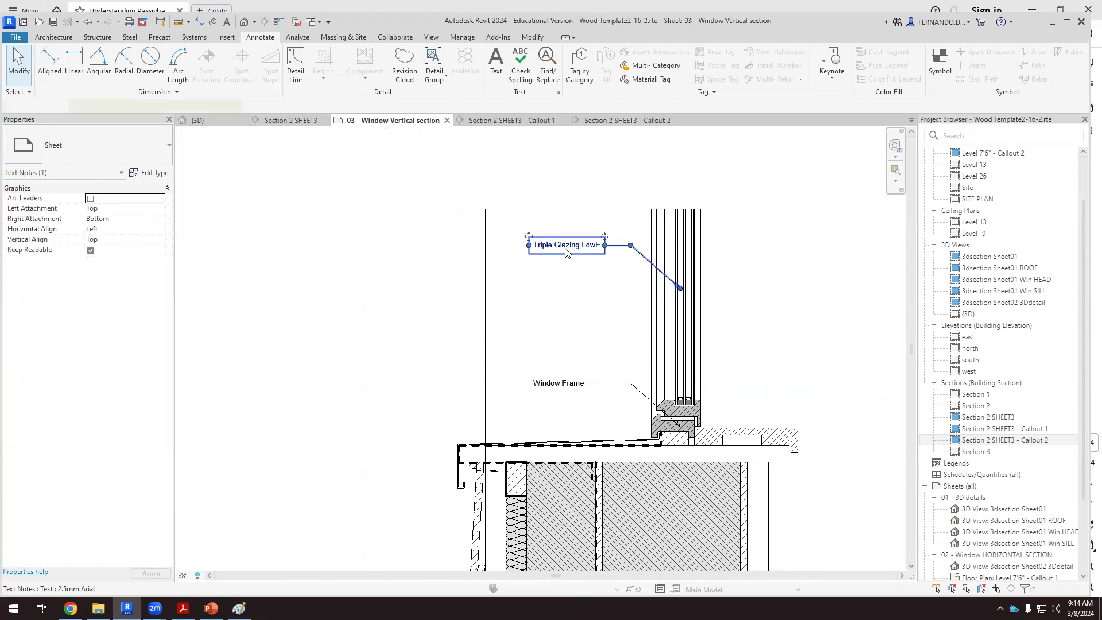
click(150, 173)
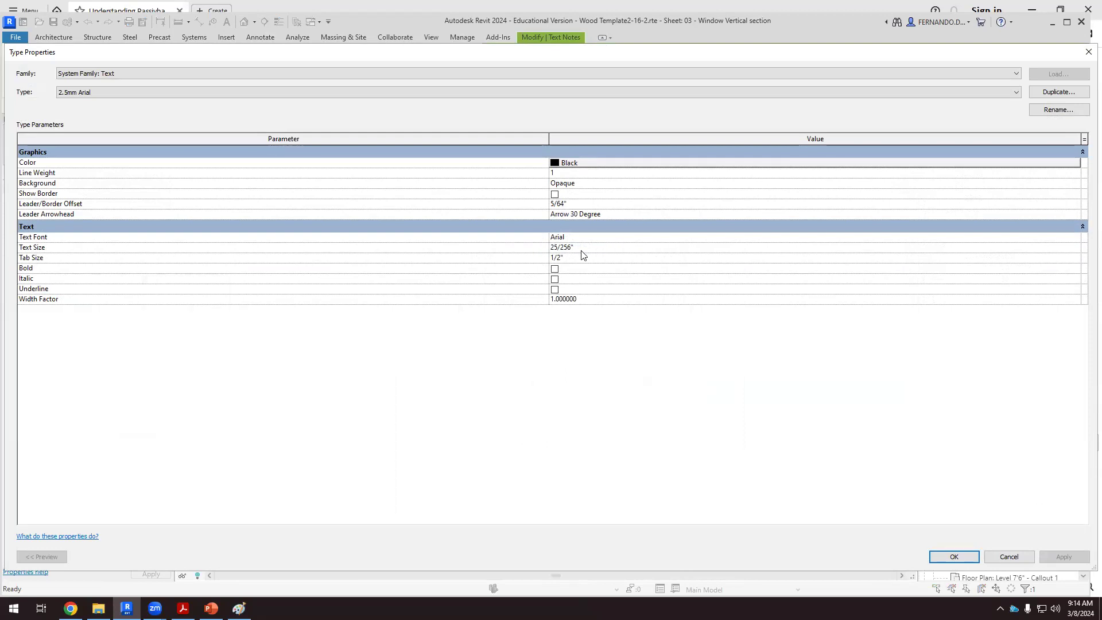
click(1008, 557)
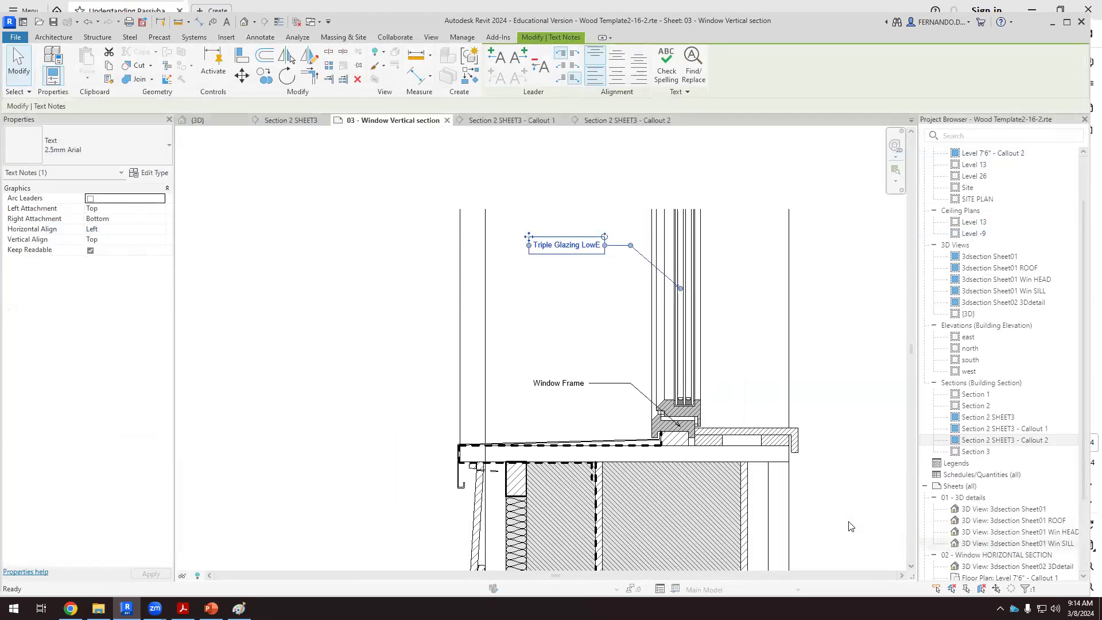
scroll(524, 327, down, 5)
click(781, 352)
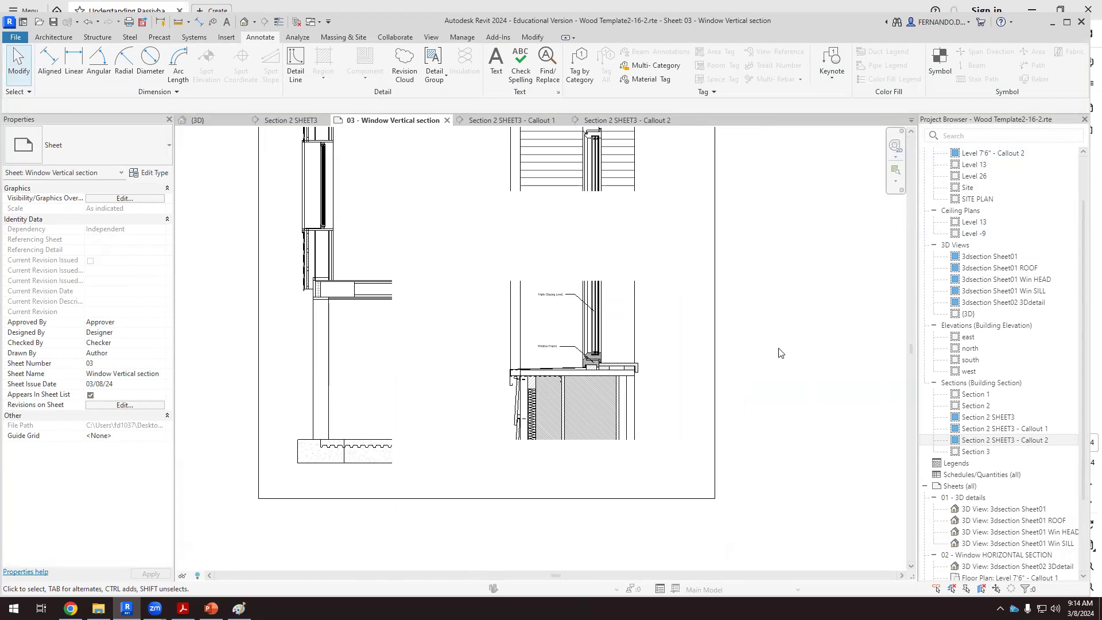
scroll(772, 378, down, 2)
scroll(576, 333, up, 6)
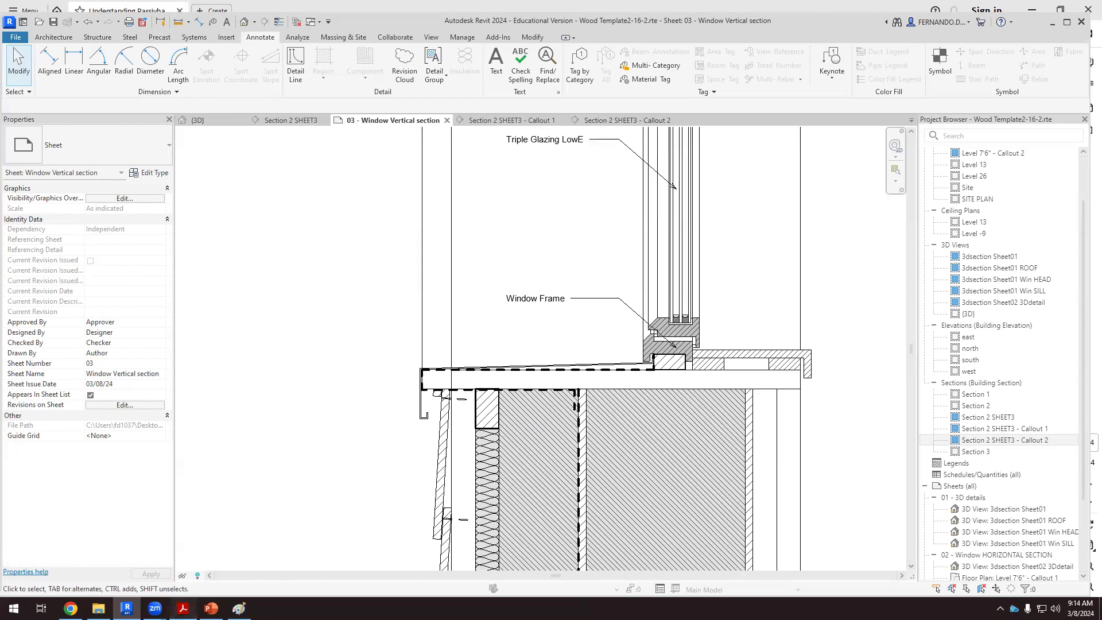
Switch to the reference PDF in Acrobat, hide its tools pane and bring the full window cill labels into view to read them
key(alt+Tab)
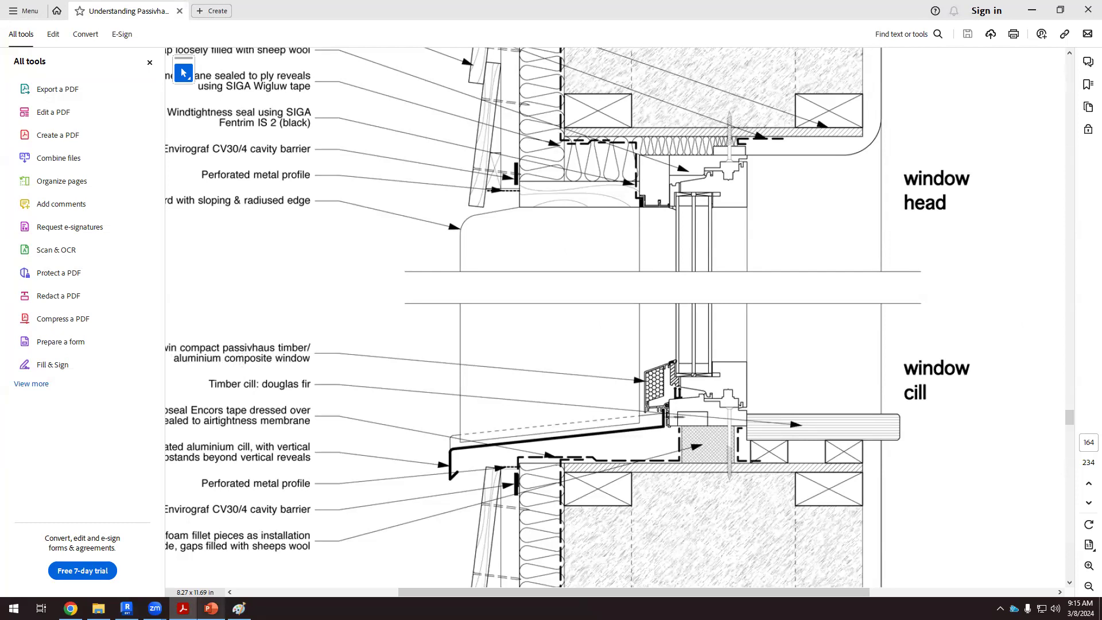
click(126, 608)
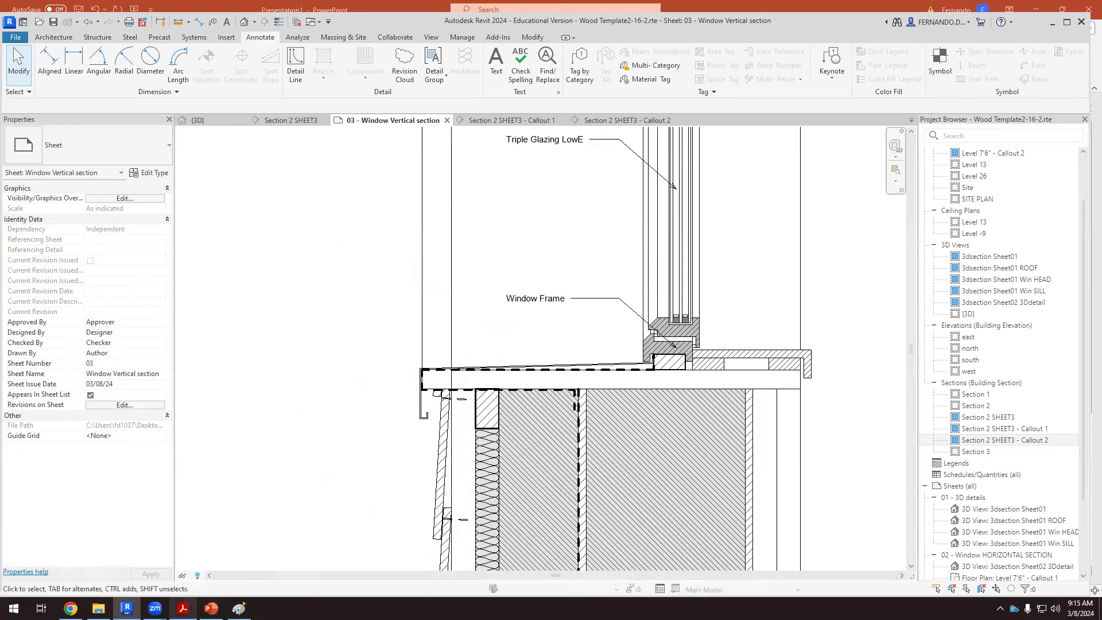
click(183, 608)
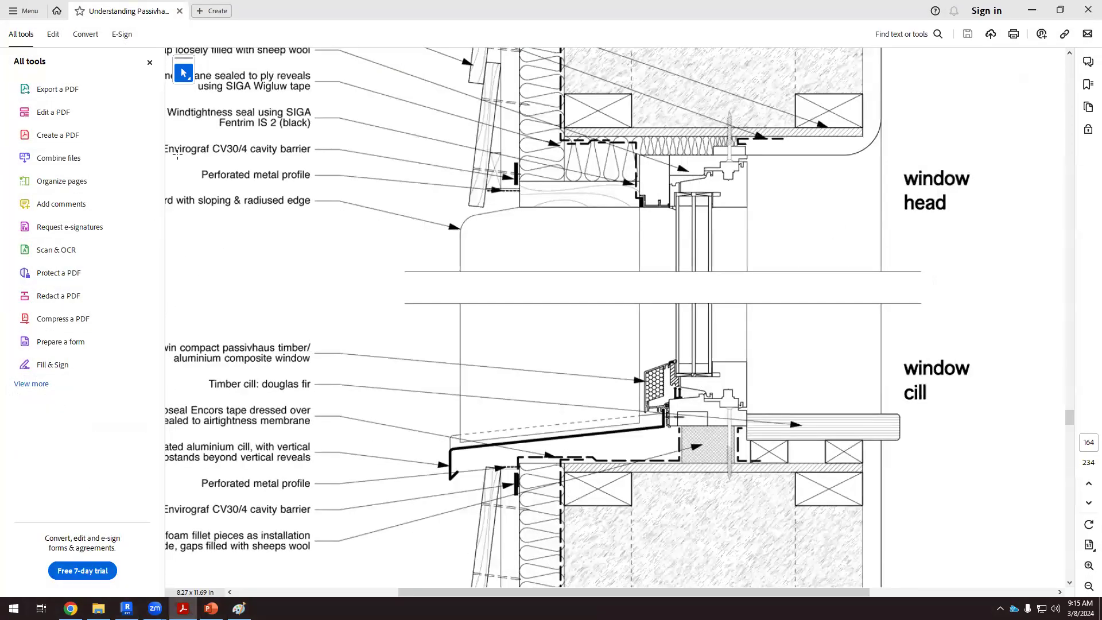
click(150, 63)
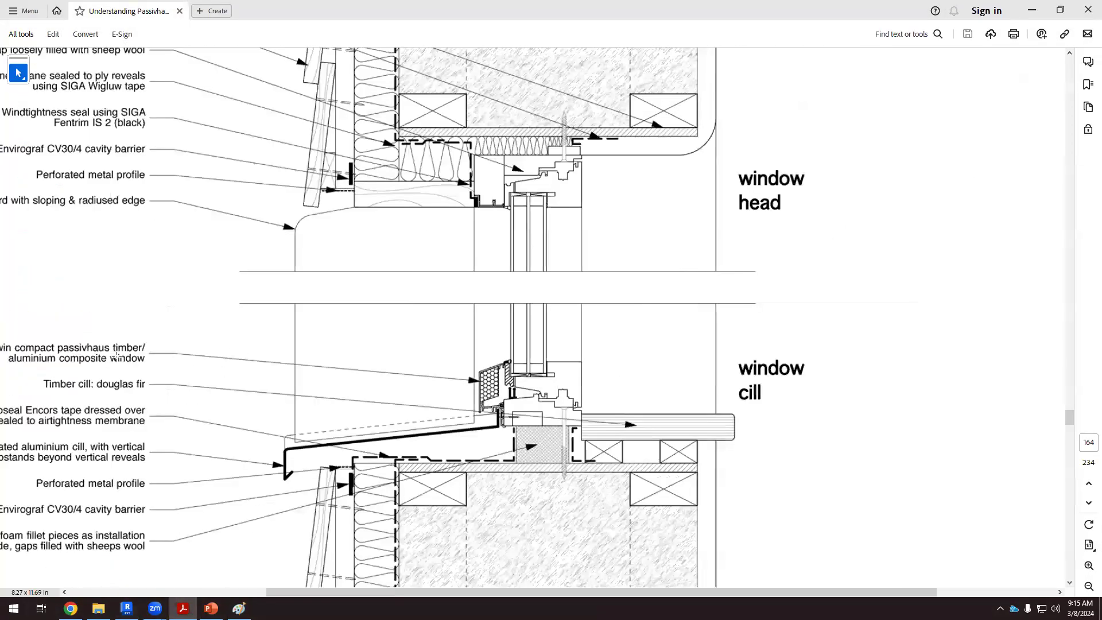
click(97, 356)
click(165, 358)
drag(364, 593, 210, 592)
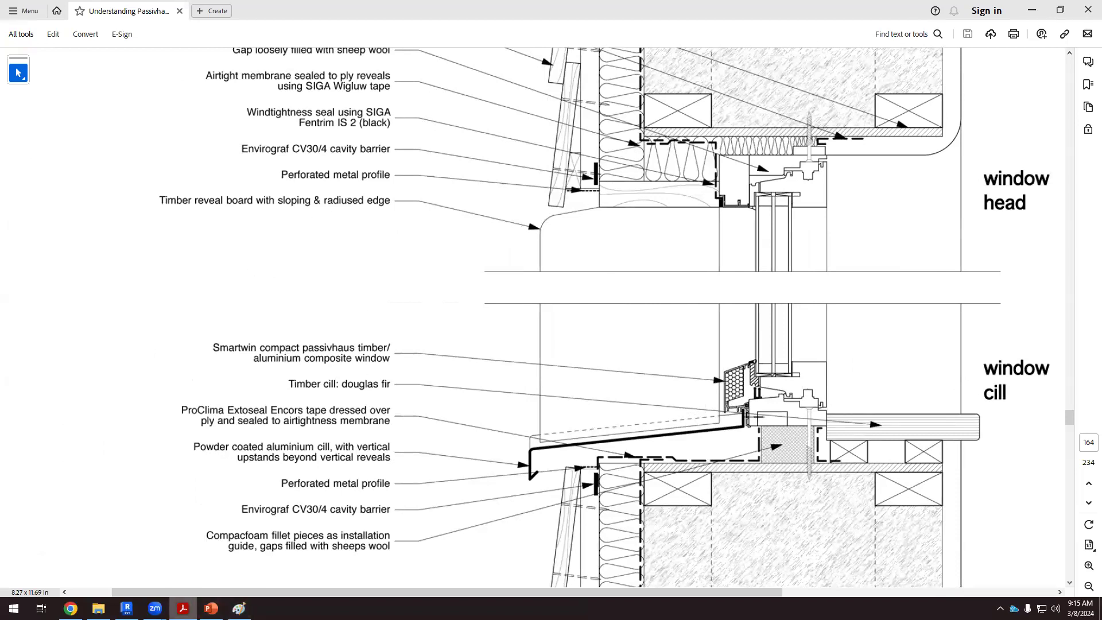
Back in Revit, add a second line reading "Aluminum Composite window" to the "Window Frame" note
mouse_move(211, 607)
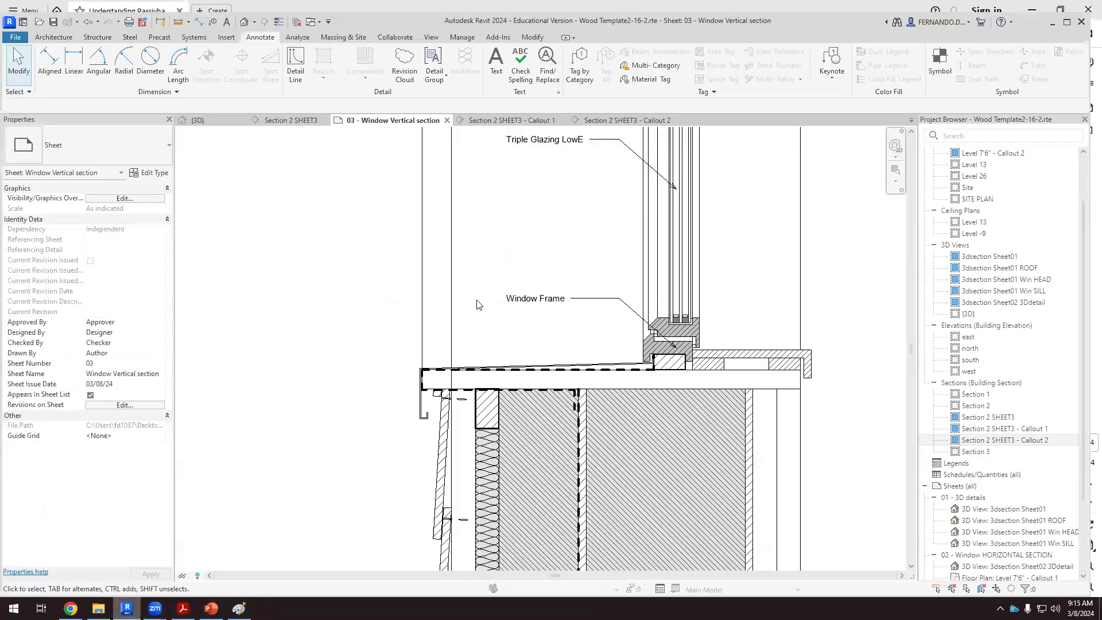
click(127, 608)
double_click(558, 305)
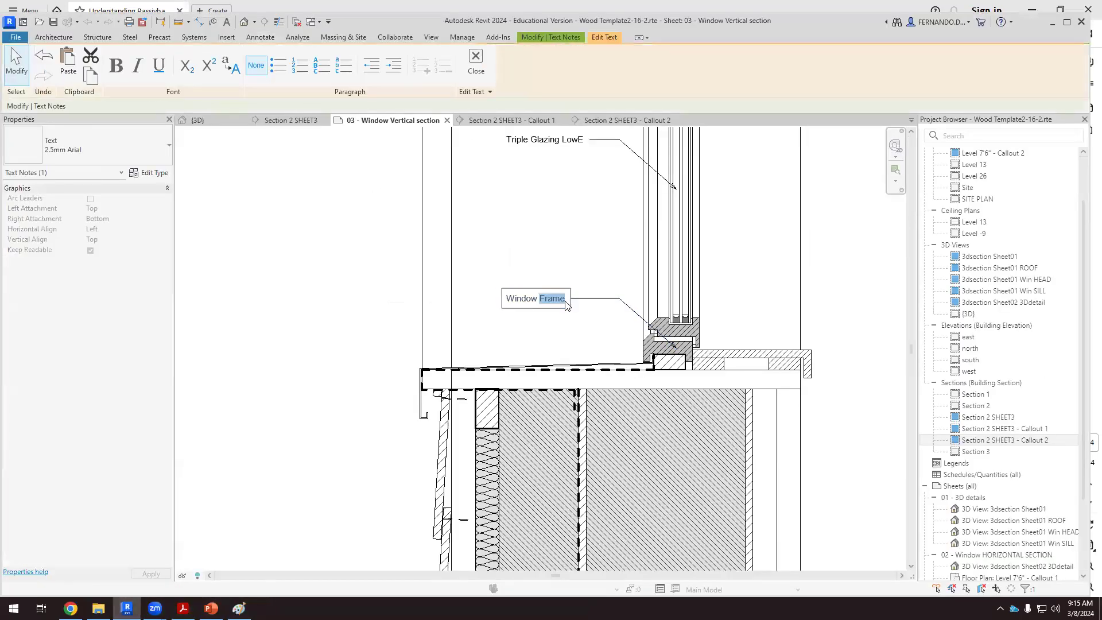
key(Return)
text(Aluminum )
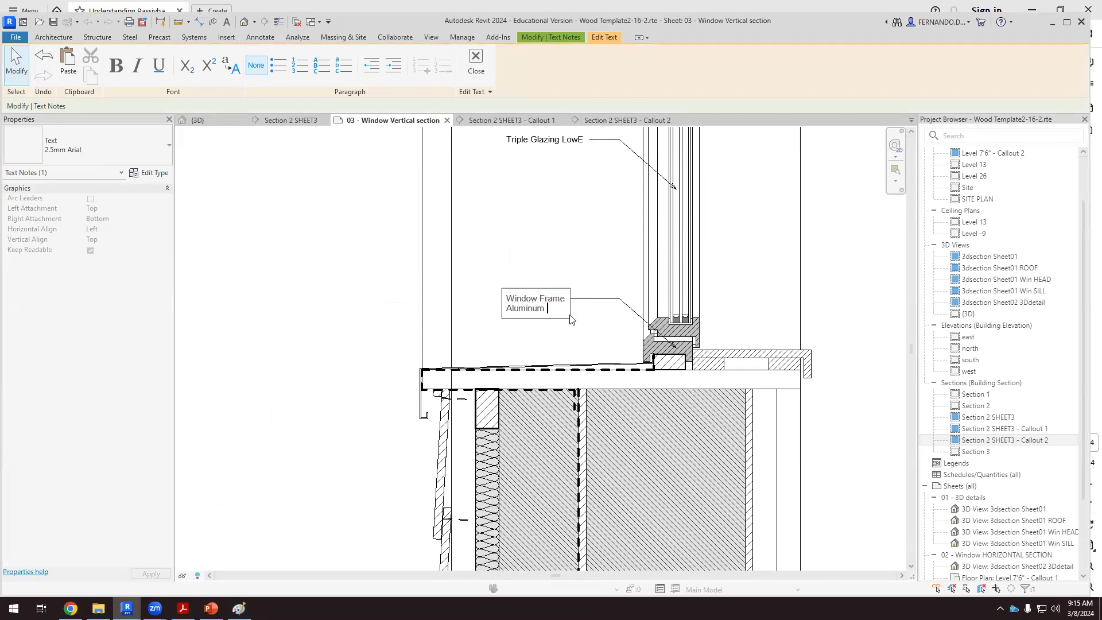
text(Composite window)
click(549, 347)
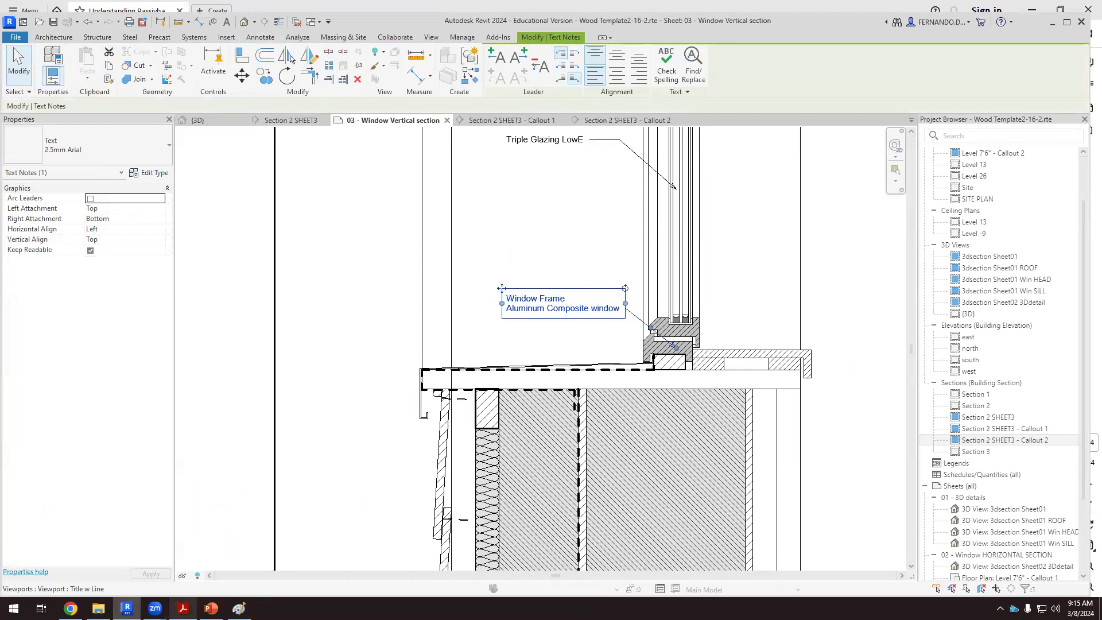
Read the remaining window cill labels in the reference PDF, and compare them with the window frame note on the Revit sheet
click(183, 609)
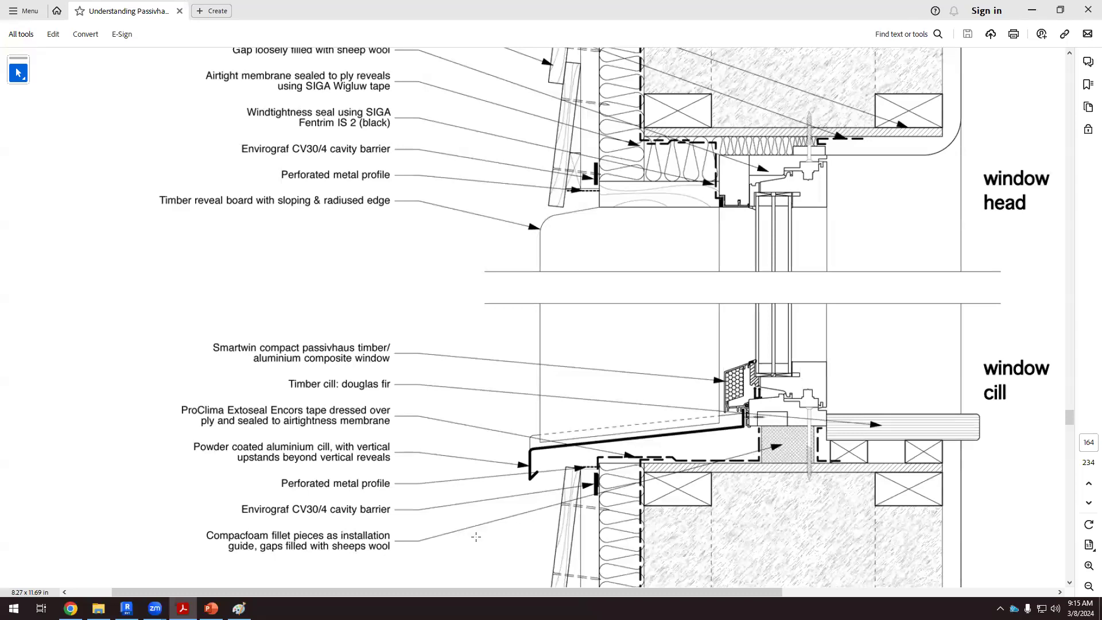
scroll(524, 478, down, 2)
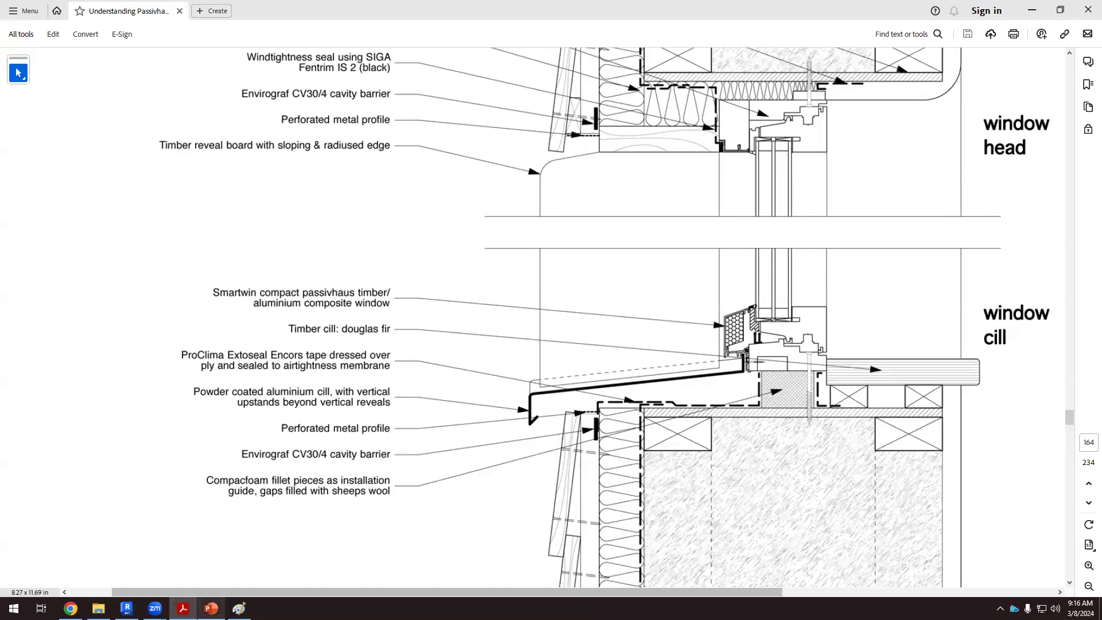
mouse_move(211, 609)
click(127, 608)
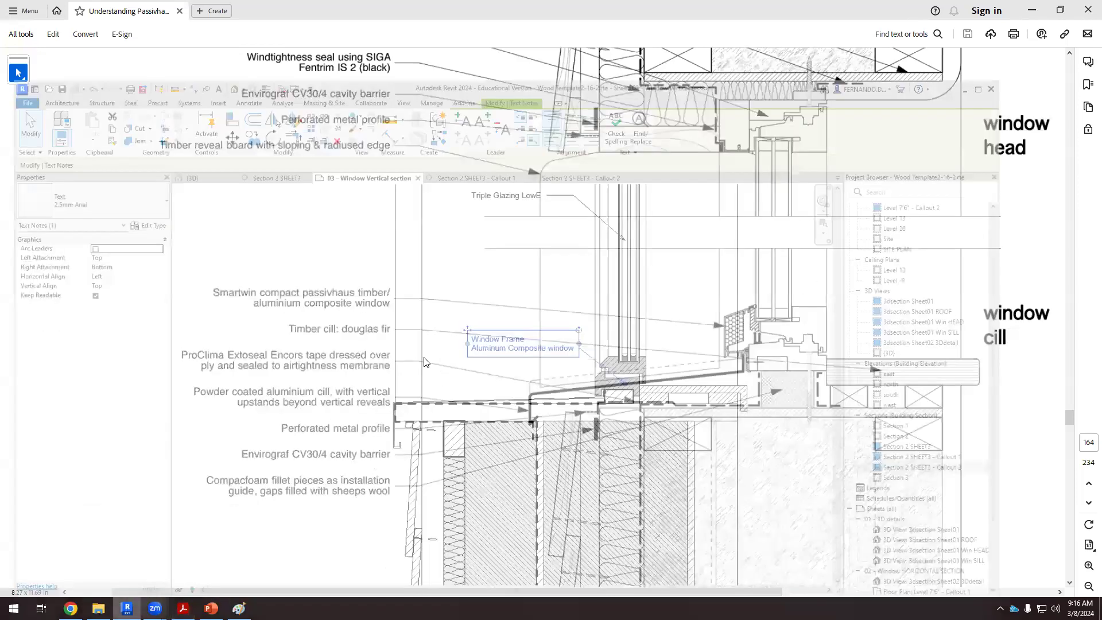
double_click(561, 317)
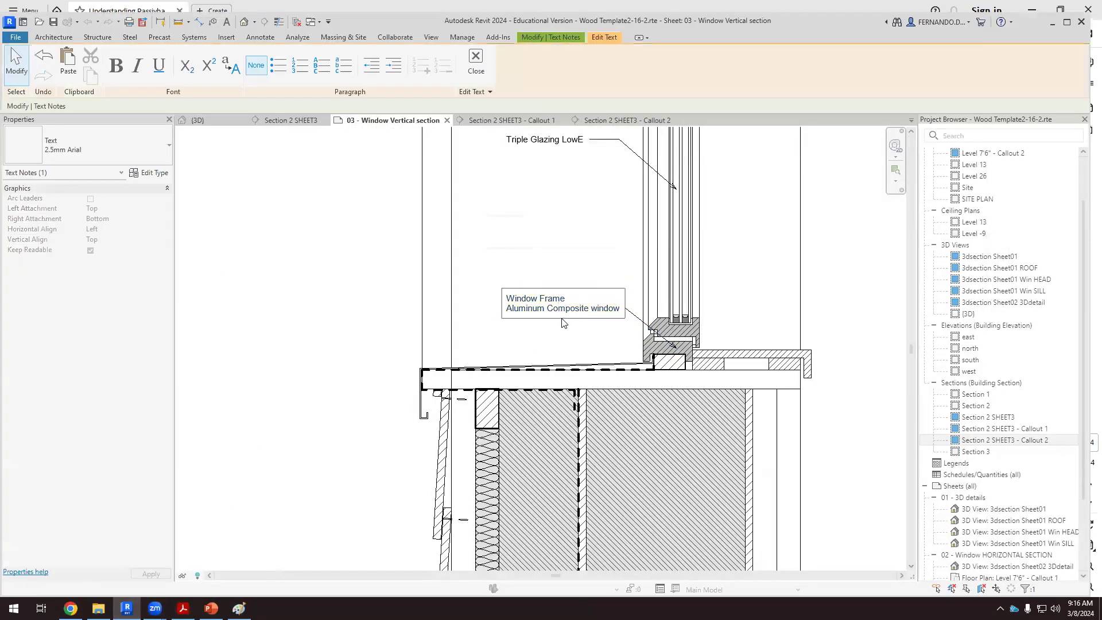
click(571, 265)
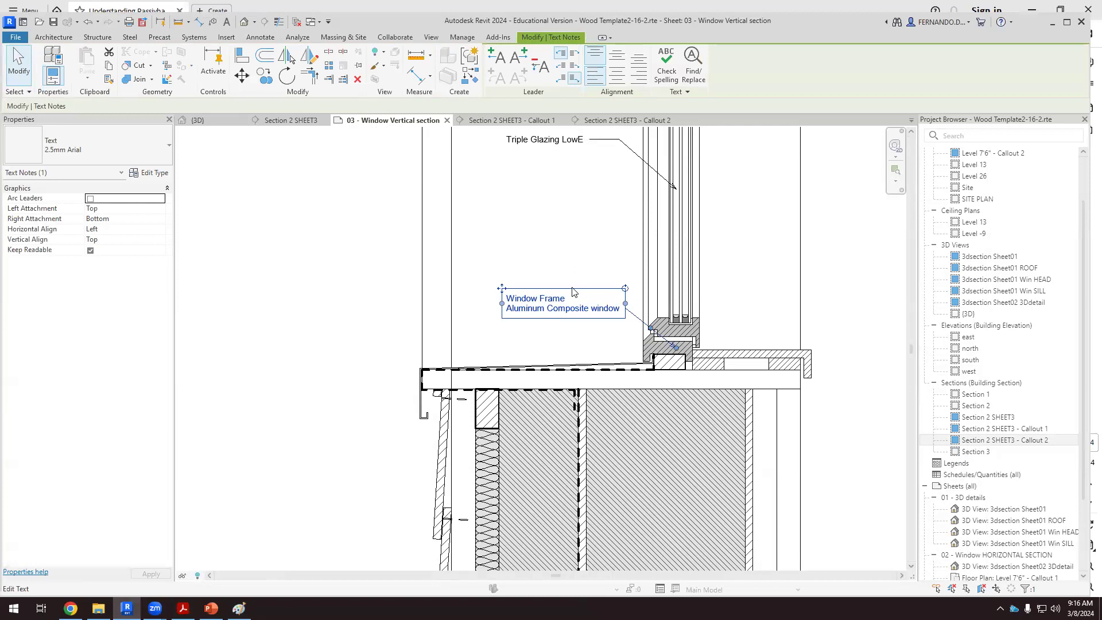
Copy the "Window Frame" note with its leader to the outer end of the sill, its arrow on the dashed membrane line
click(264, 76)
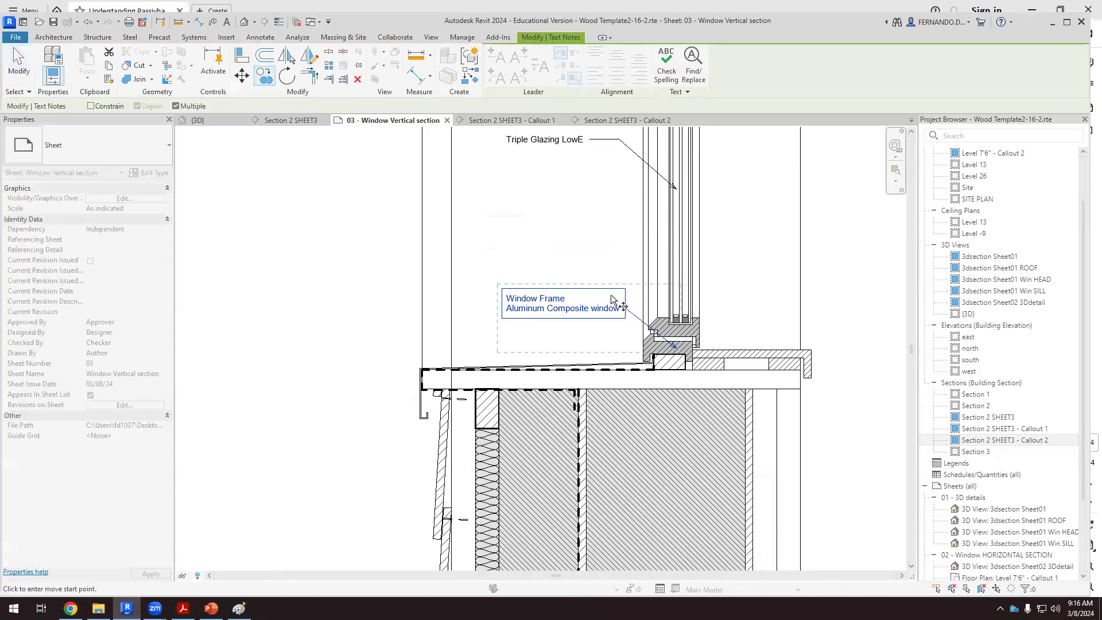
click(611, 320)
click(399, 342)
scroll(407, 376, up, 5)
key(Escape)
scroll(612, 364, up, 3)
scroll(694, 377, down, 5)
Replace the copied note's text with "Tape dressed over plywood" and "sealed to airtightness membrane" on two lines, following the reference PDF in Acrobat
click(390, 271)
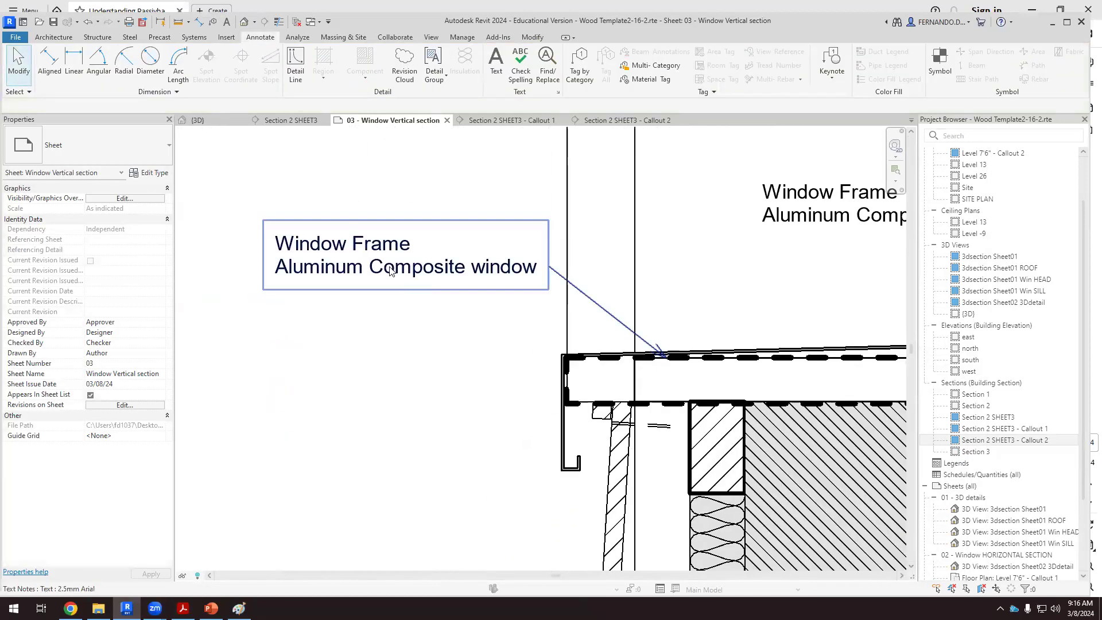
click(537, 269)
drag(538, 271, 289, 240)
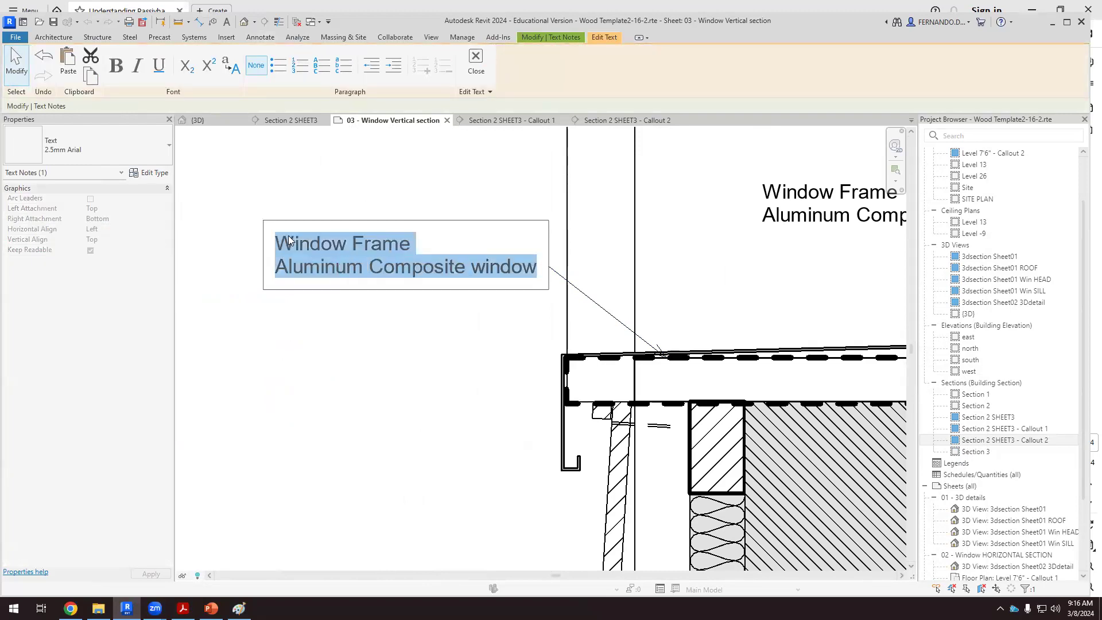
click(183, 608)
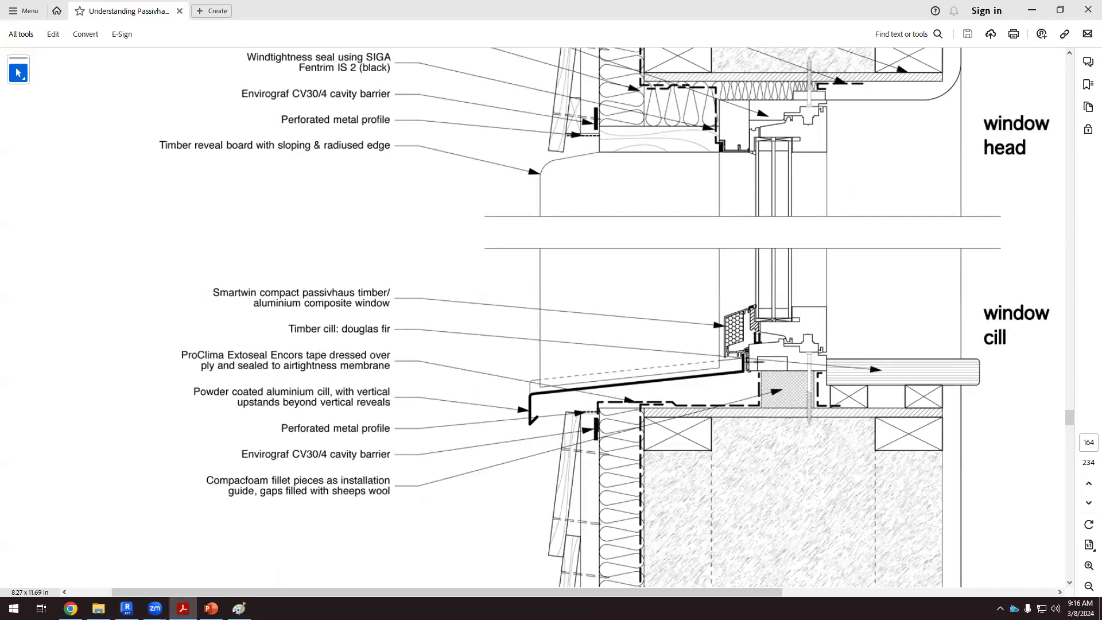
click(127, 608)
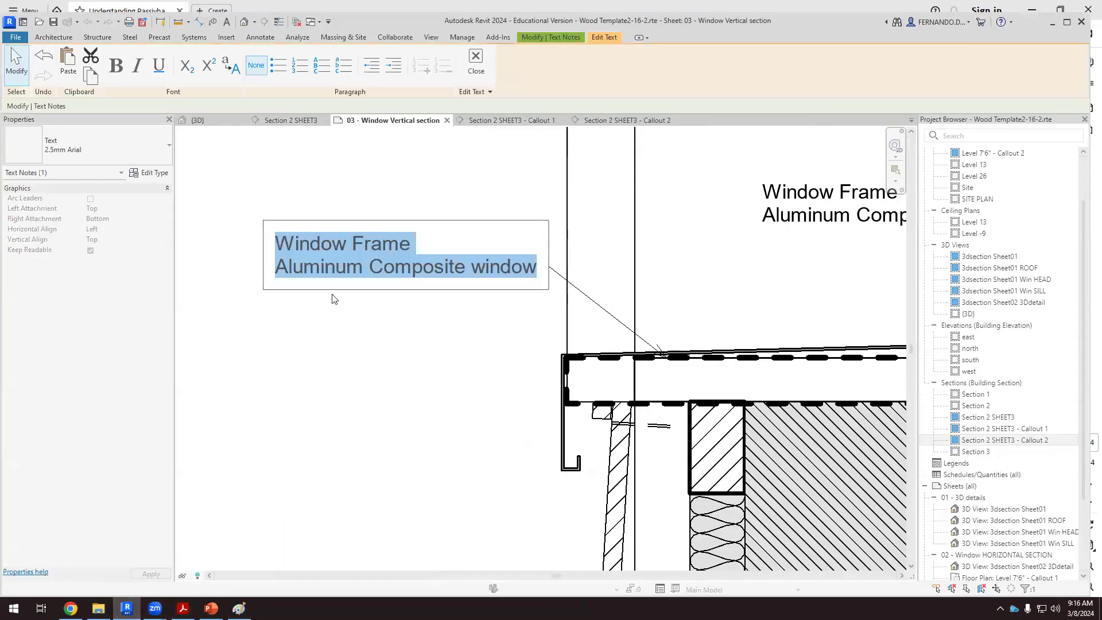
text(Tape dressed over plywood)
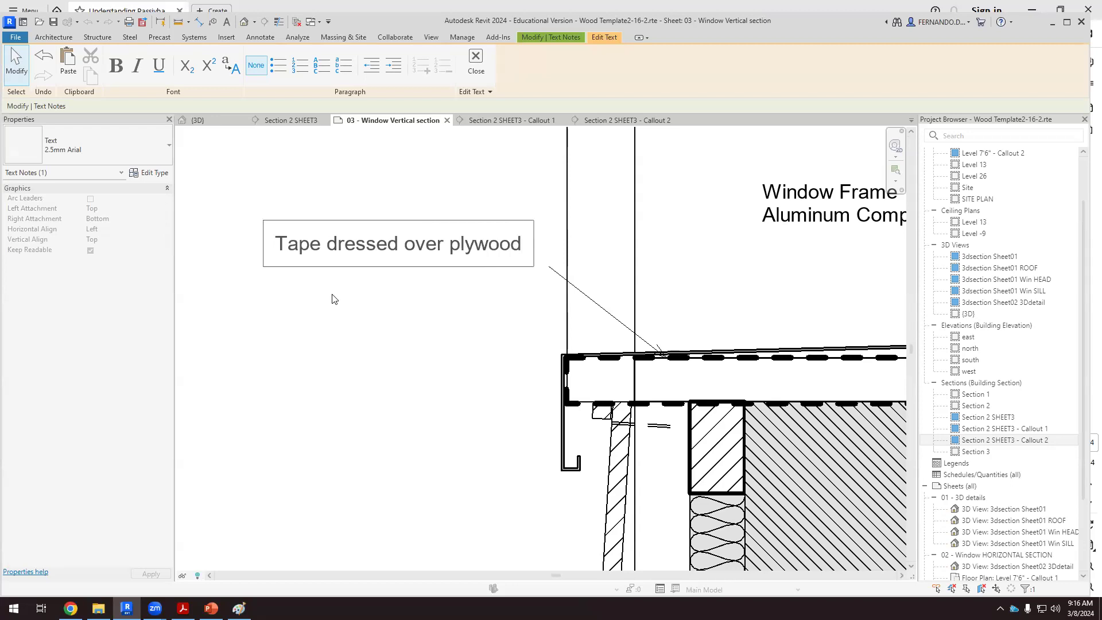
key(alt+Tab)
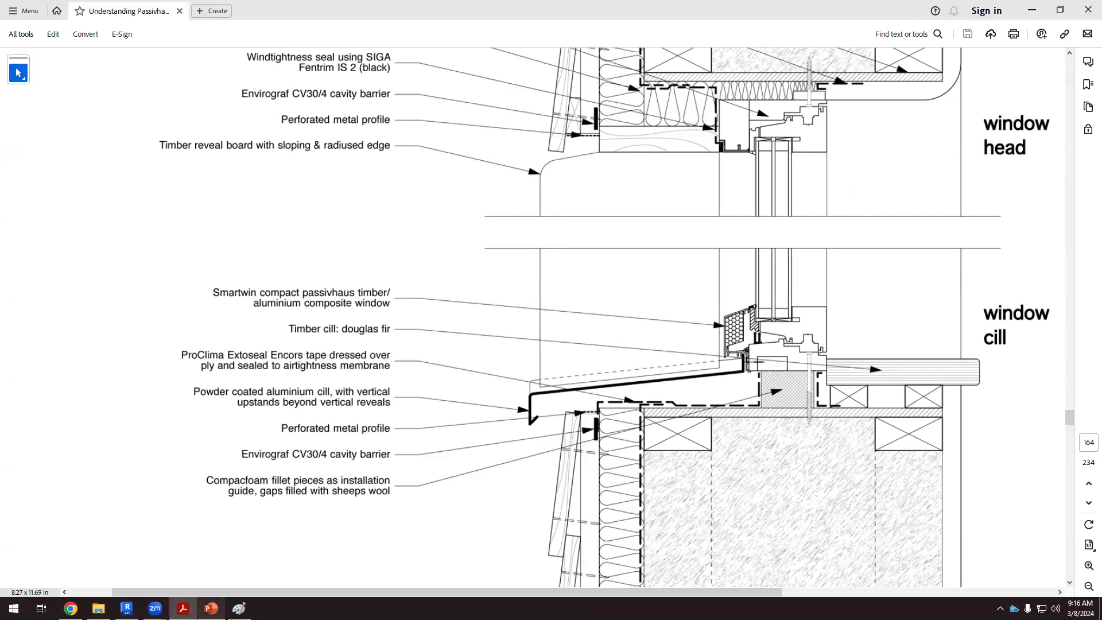
click(126, 608)
text(sealed to airtightness membrane)
click(501, 350)
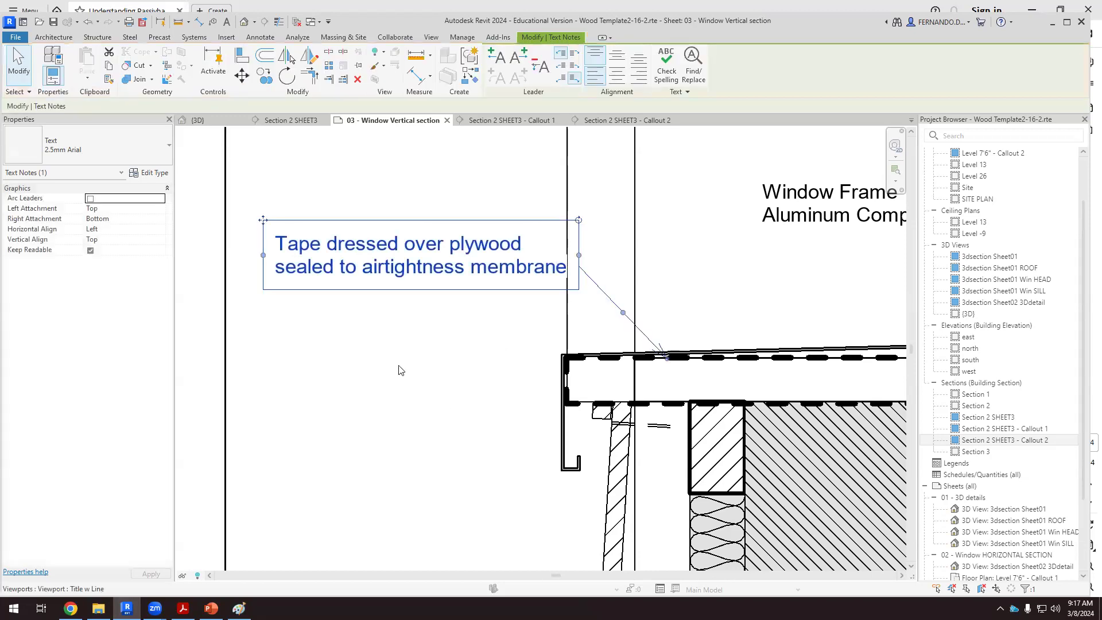
Copy the tape note straight down beside the wall, dismiss the save reminder, and extend the copy's leader to the dashed membrane inside the wall
scroll(400, 370, down, 5)
scroll(422, 403, up, 3)
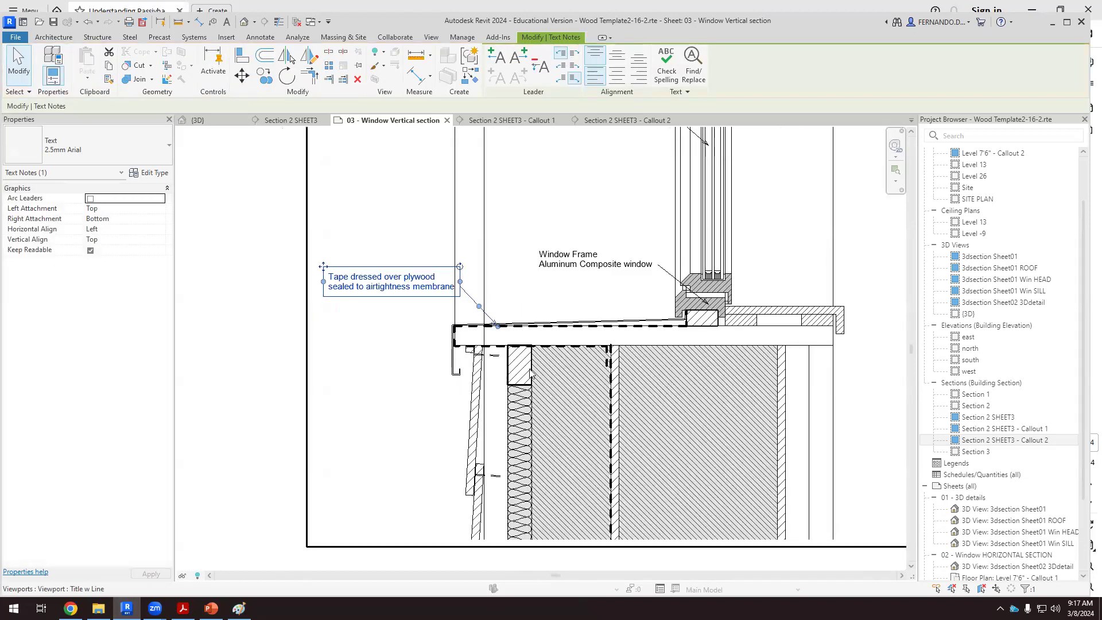
scroll(531, 372, up, 2)
scroll(527, 321, down, 3)
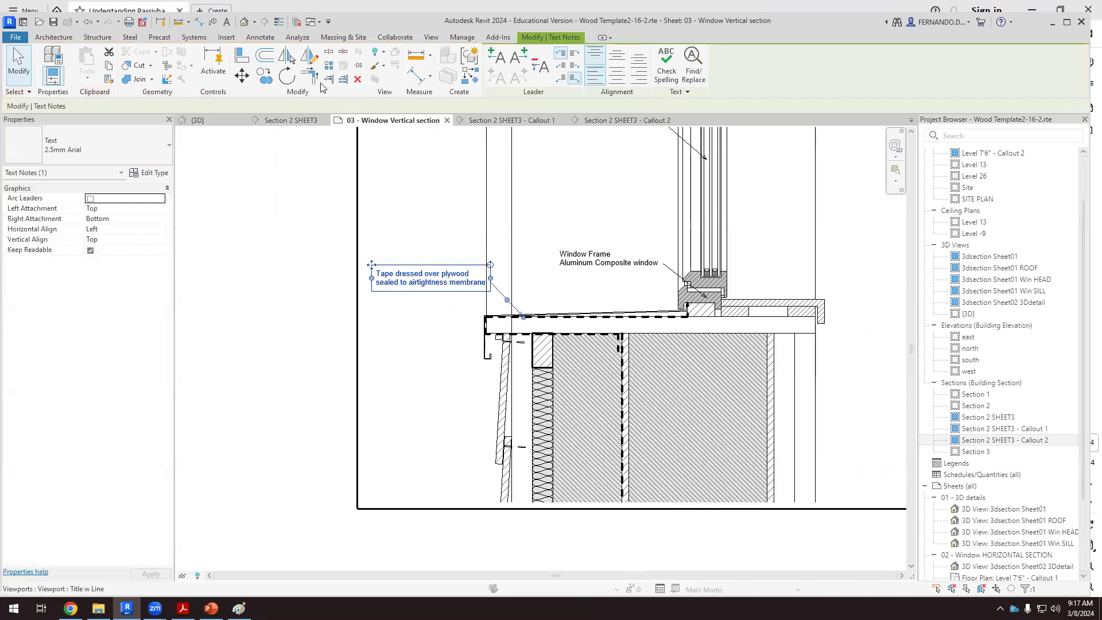
click(264, 75)
click(436, 286)
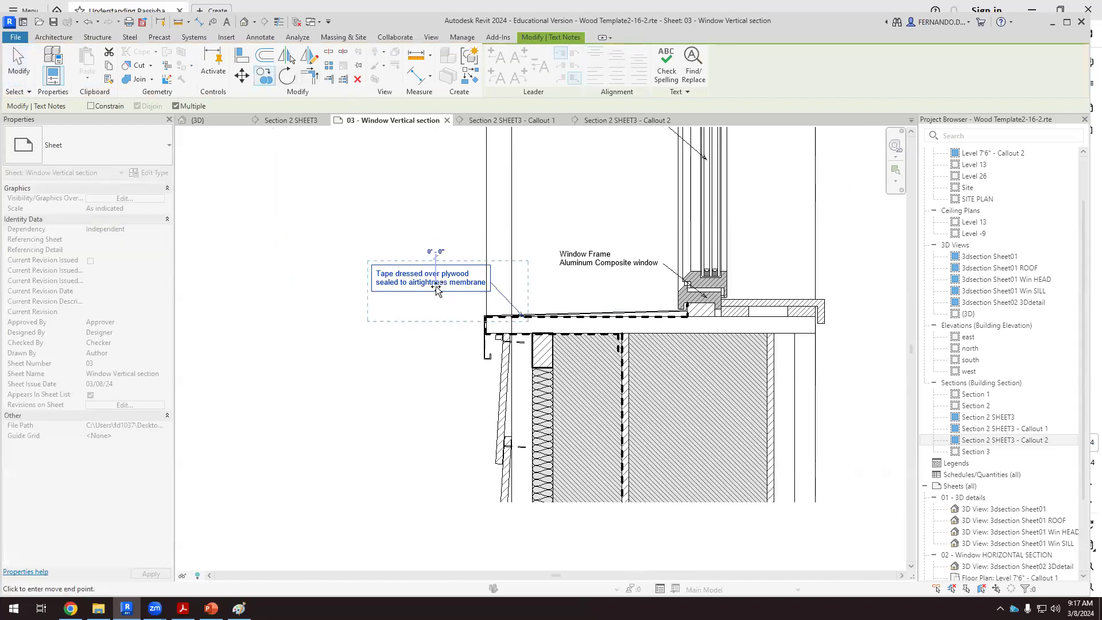
click(436, 356)
key(Escape)
key(Escape)
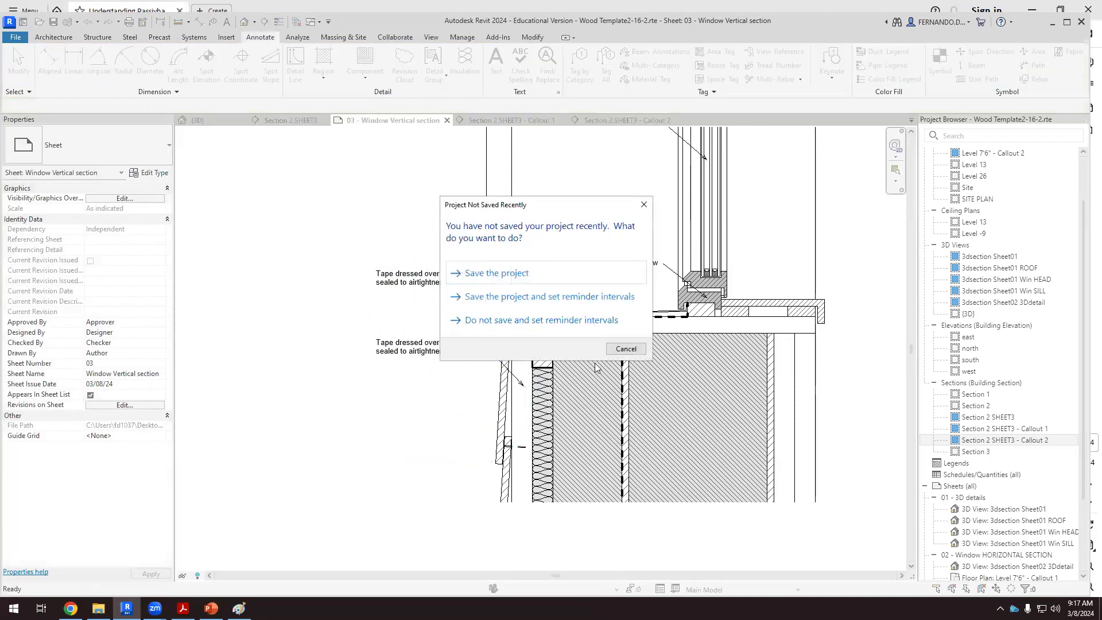
click(626, 348)
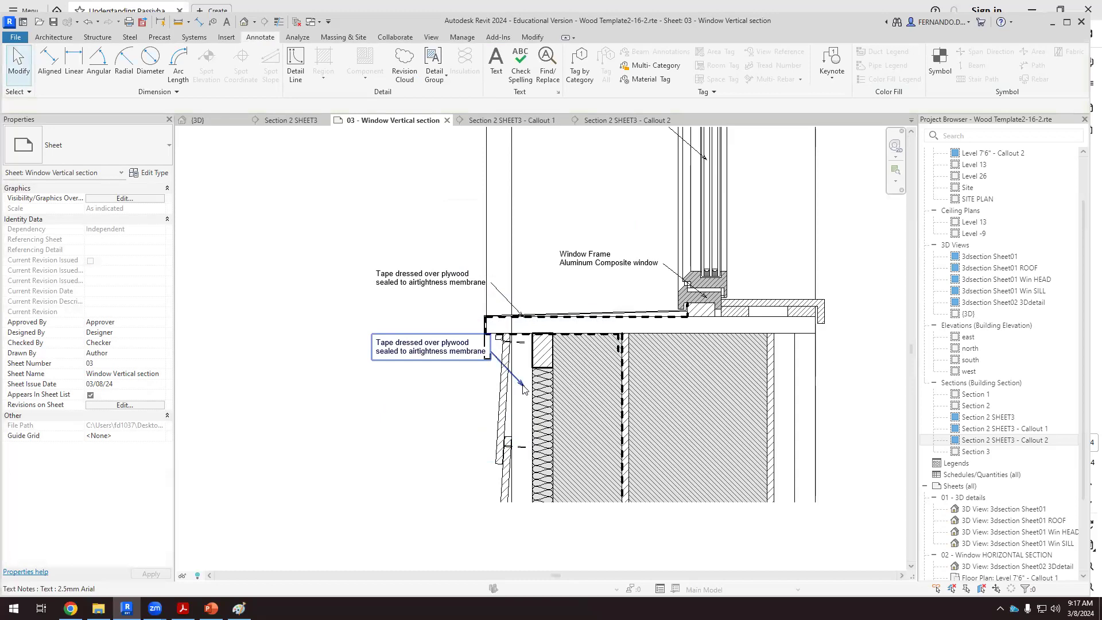
click(523, 390)
drag(524, 387, 620, 486)
Shorten the lower copied note's text to "Airtightness membrane" with a capital A
click(447, 349)
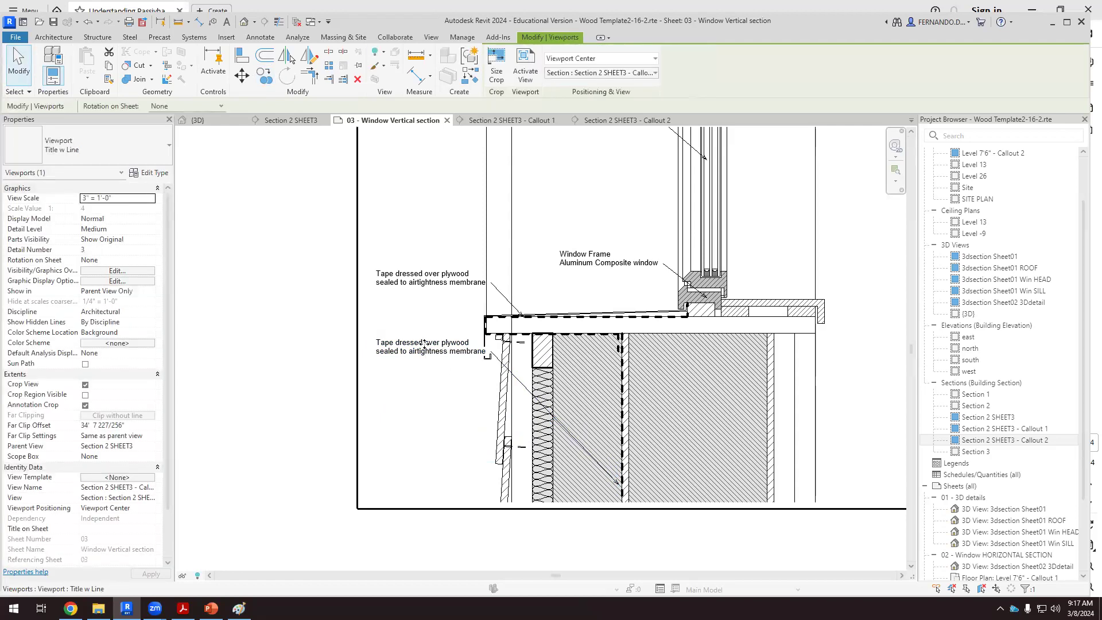
double_click(405, 347)
scroll(408, 352, up, 2)
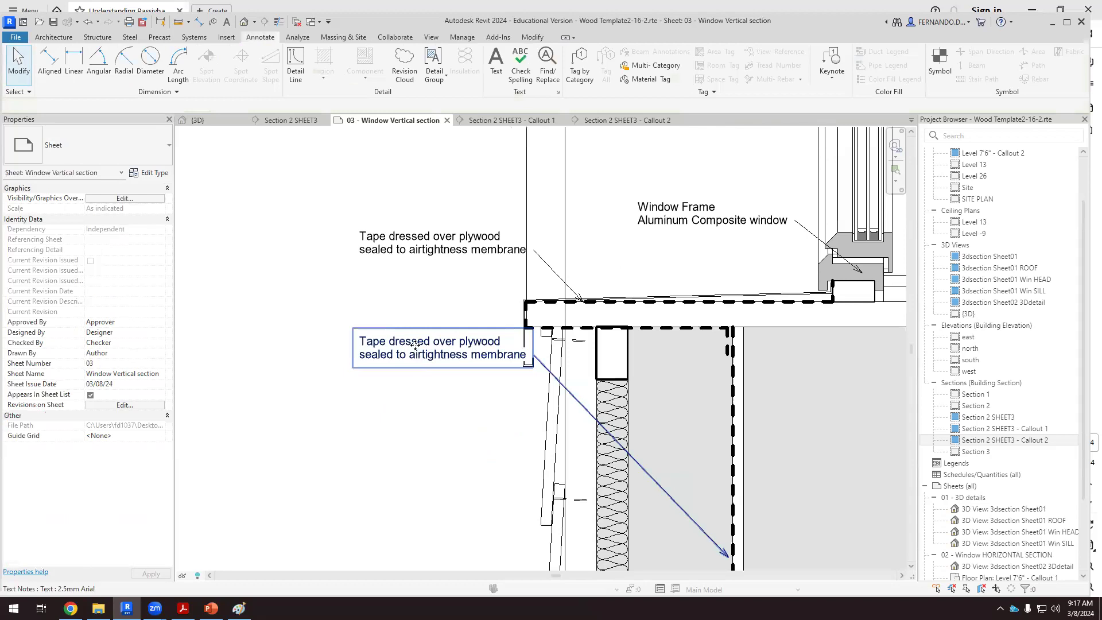
double_click(409, 355)
drag(409, 355, 348, 334)
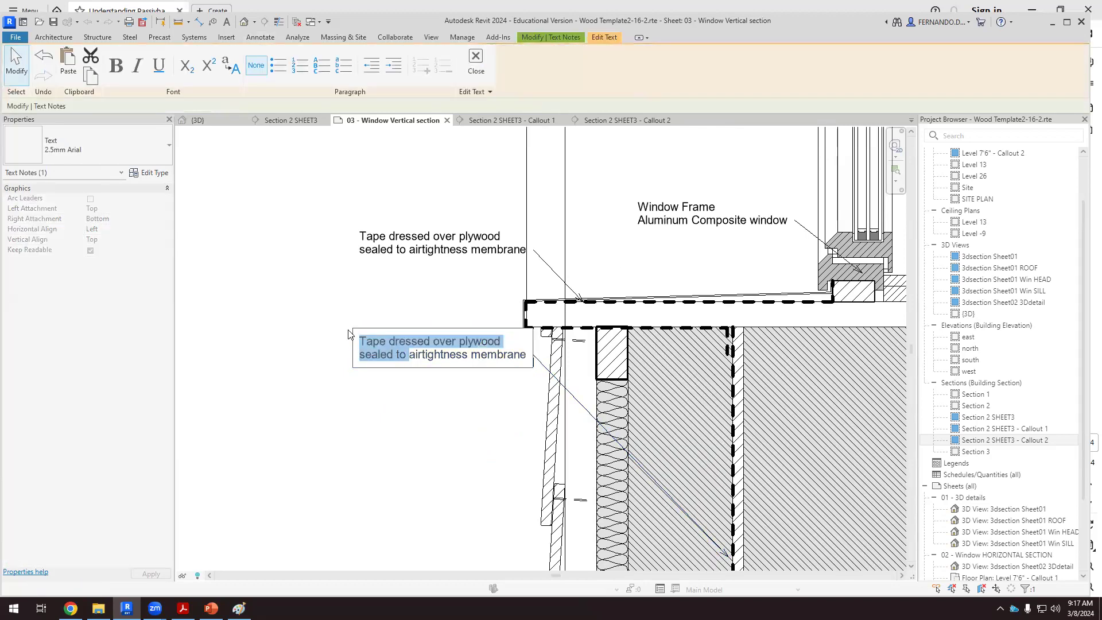
key(Delete)
key(Delete)
key(Delete)
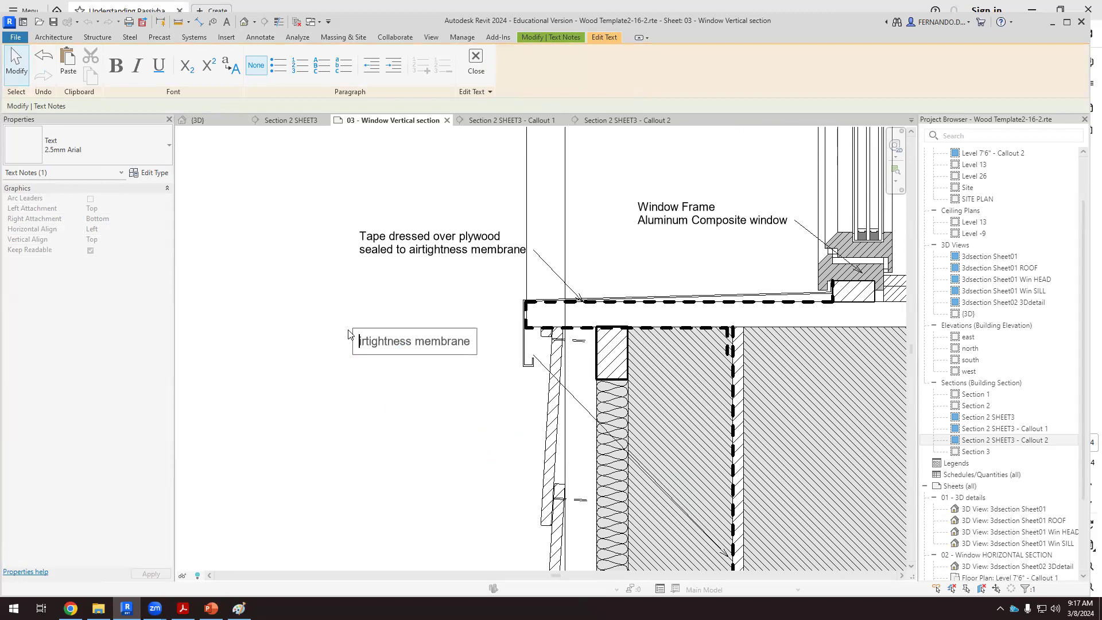
click(403, 434)
double_click(372, 340)
click(364, 344)
text(a)
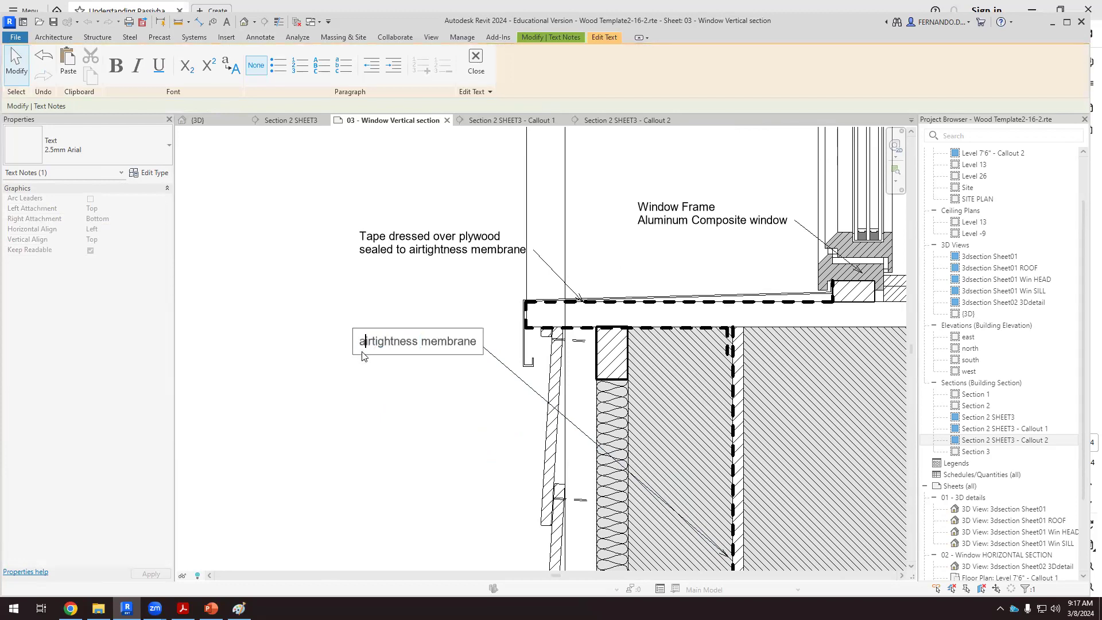
key(BackSpace)
text(A)
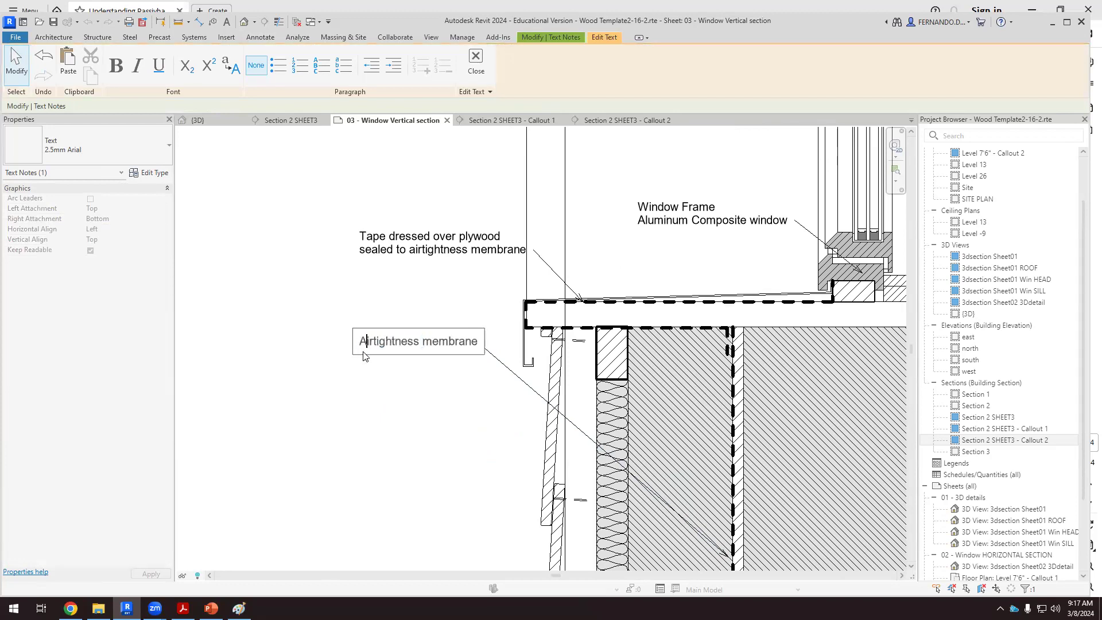
click(430, 468)
Review the annotated sill detail on the sheet, and check the window cill labels in the reference PDF in Acrobat for the next note
scroll(384, 367, down, 4)
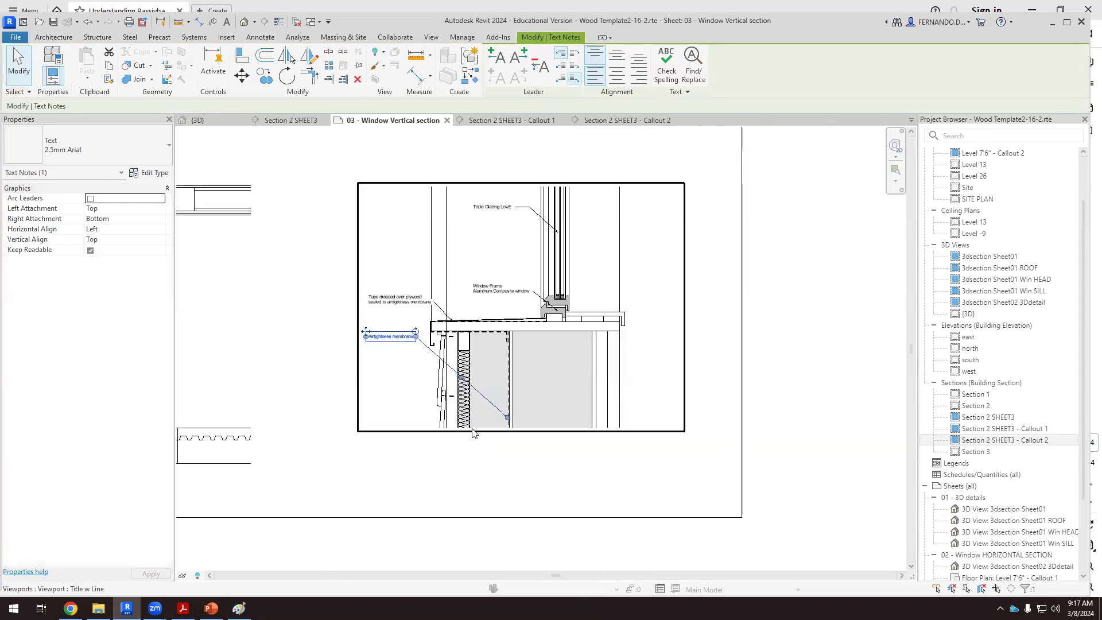
click(498, 462)
scroll(423, 441, down, 1)
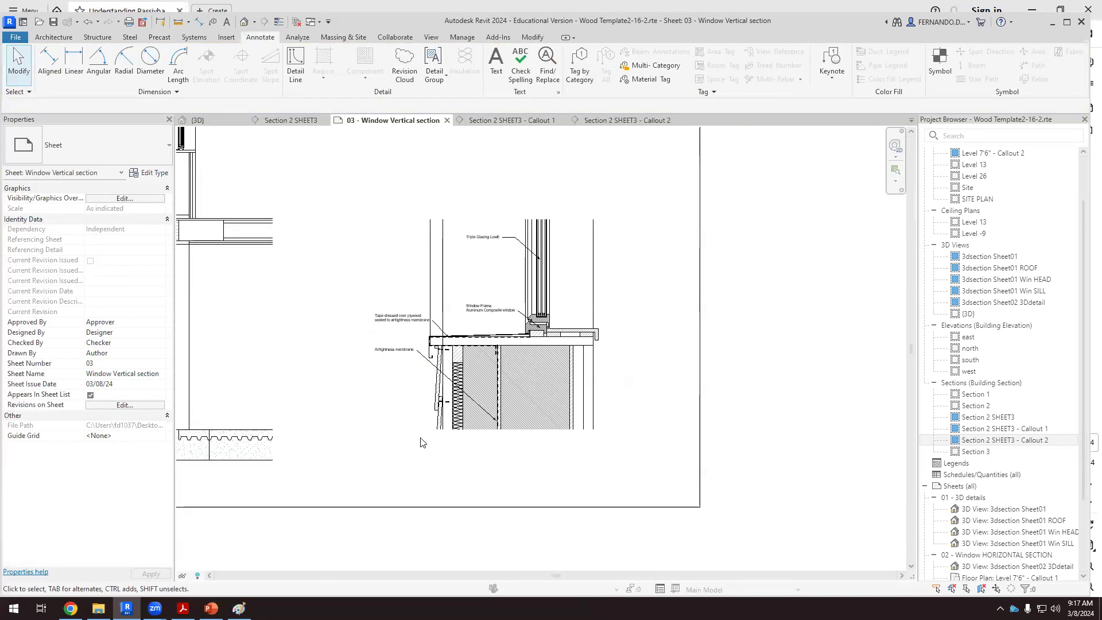
scroll(430, 373, up, 3)
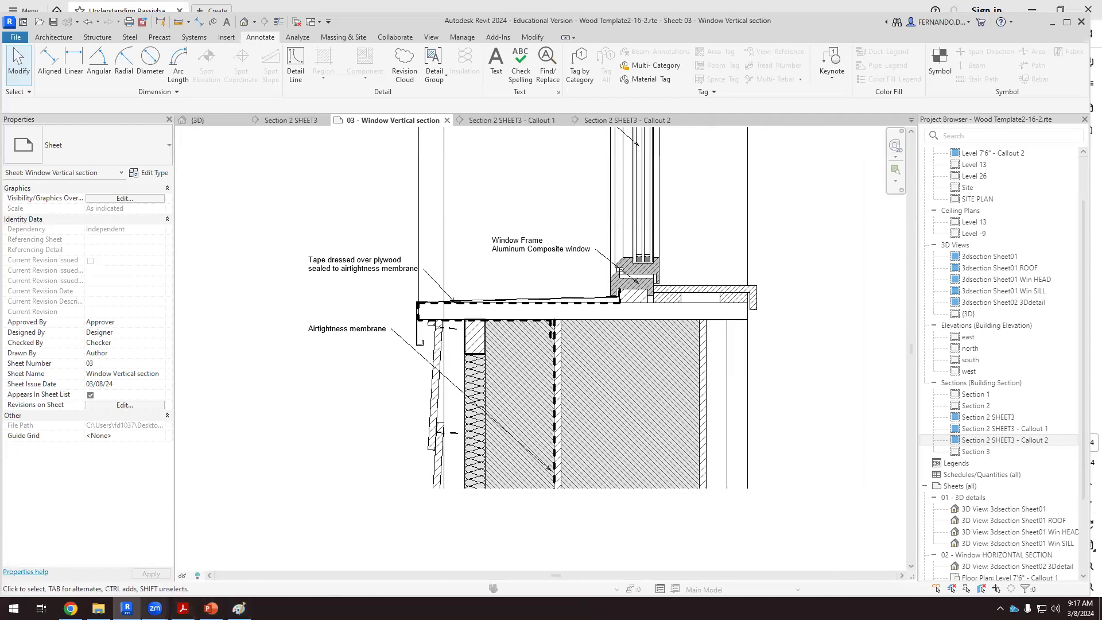
click(183, 608)
scroll(550, 394, down, 3)
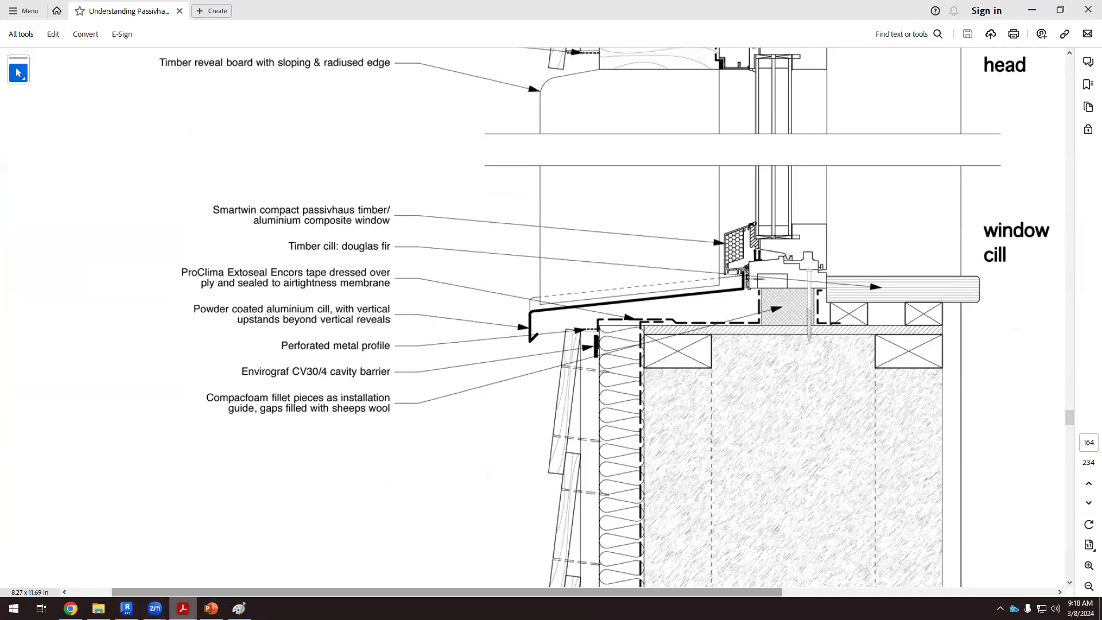
click(131, 606)
In Revit, copy the tape note straight down into the gap above the "Airtightness membrane" note
scroll(422, 293, up, 3)
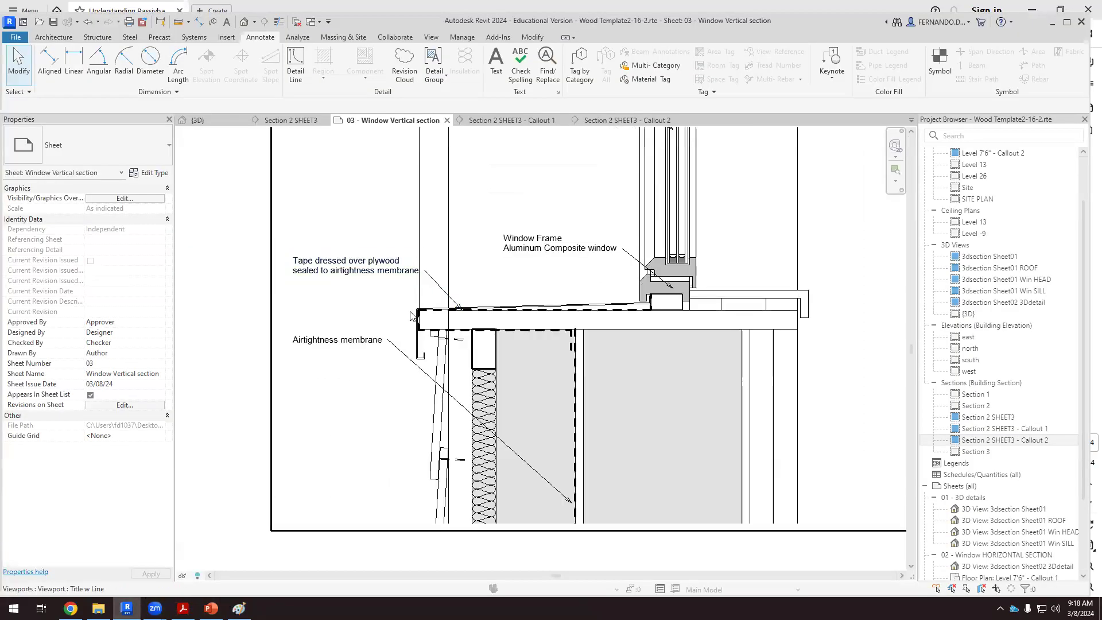
click(457, 275)
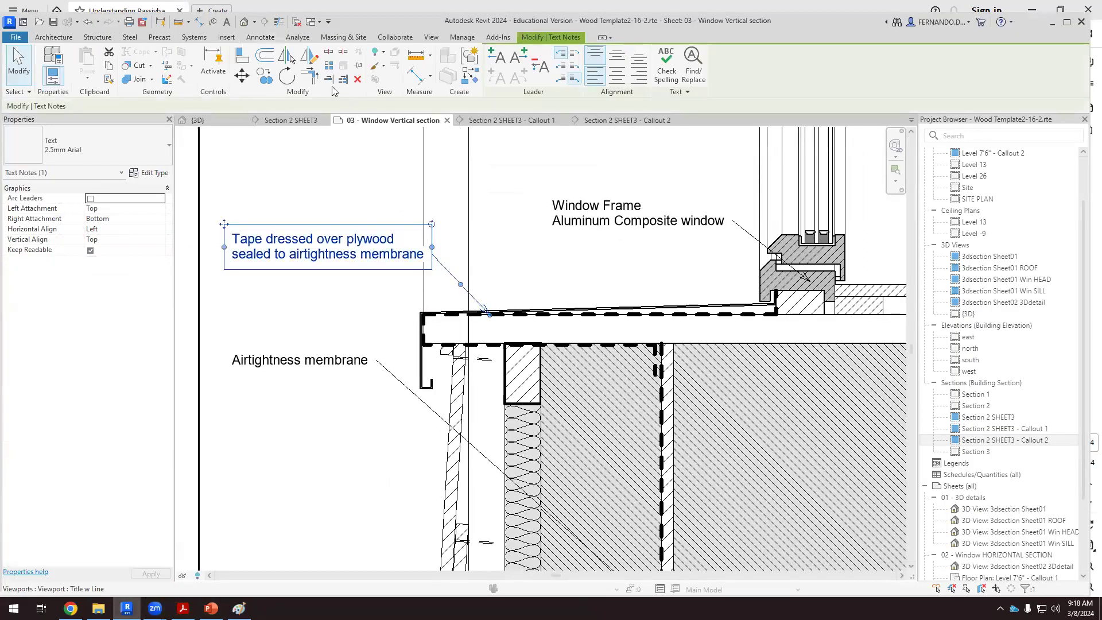
click(261, 78)
click(323, 227)
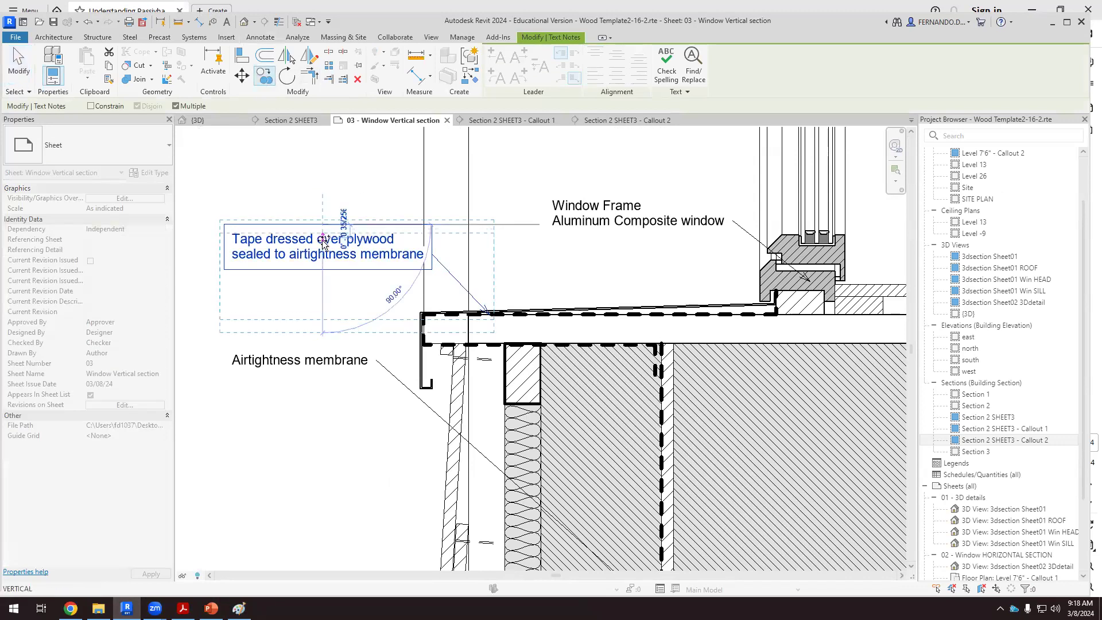
click(395, 331)
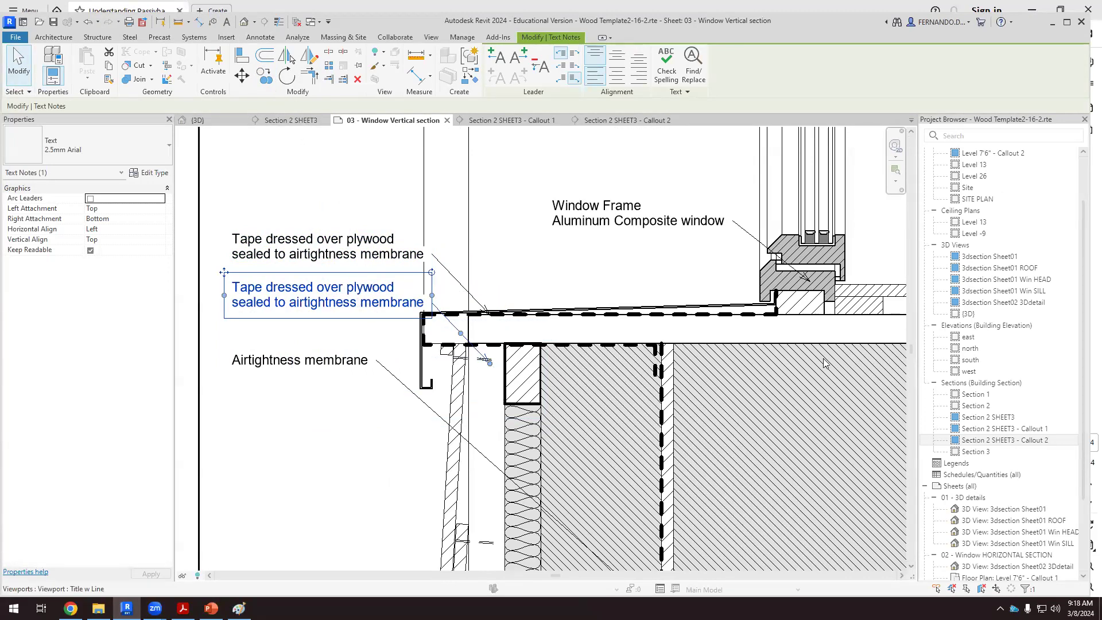
Move the new tape note copy outward from the wall and place its leader arrowhead on the outer face of the metal sill
scroll(681, 335, down, 5)
click(241, 76)
click(560, 324)
click(532, 325)
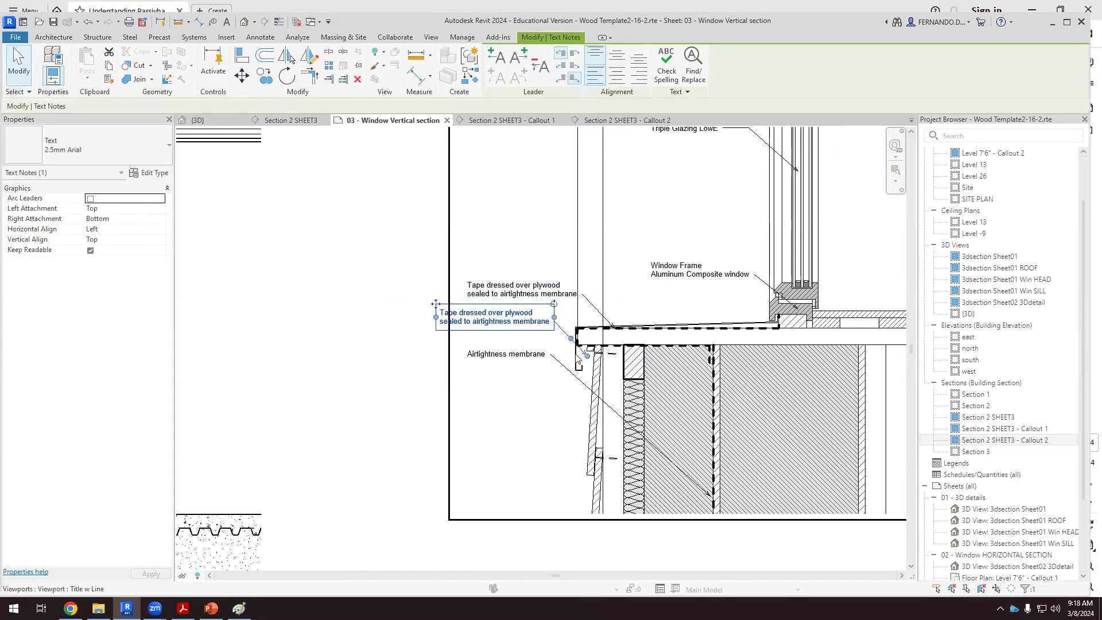
scroll(579, 358, up, 4)
drag(569, 325, 571, 324)
click(374, 273)
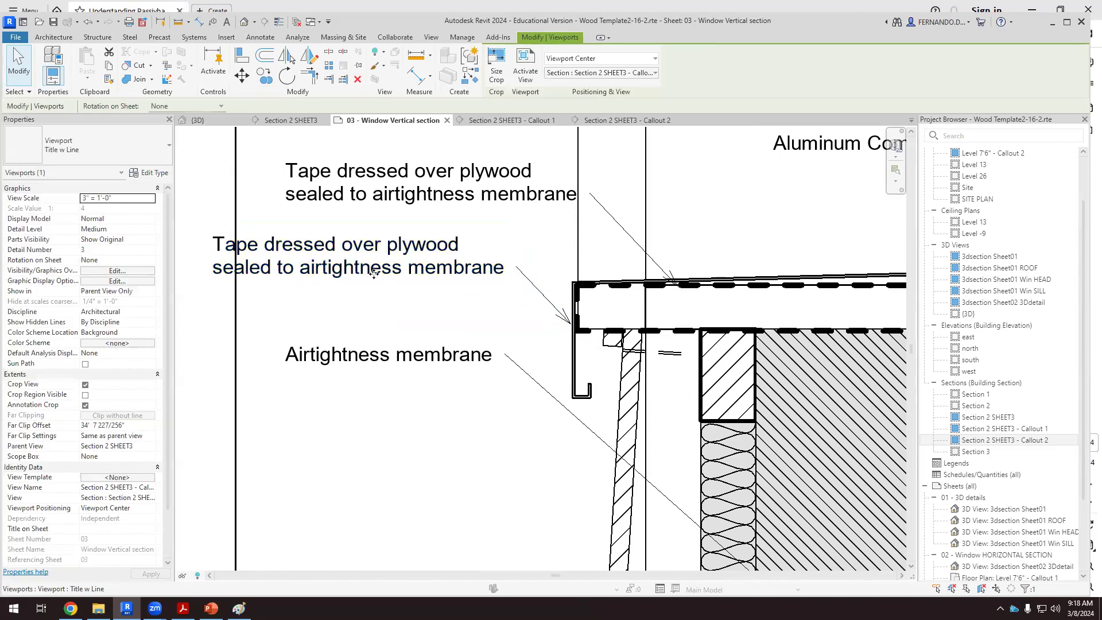
double_click(456, 267)
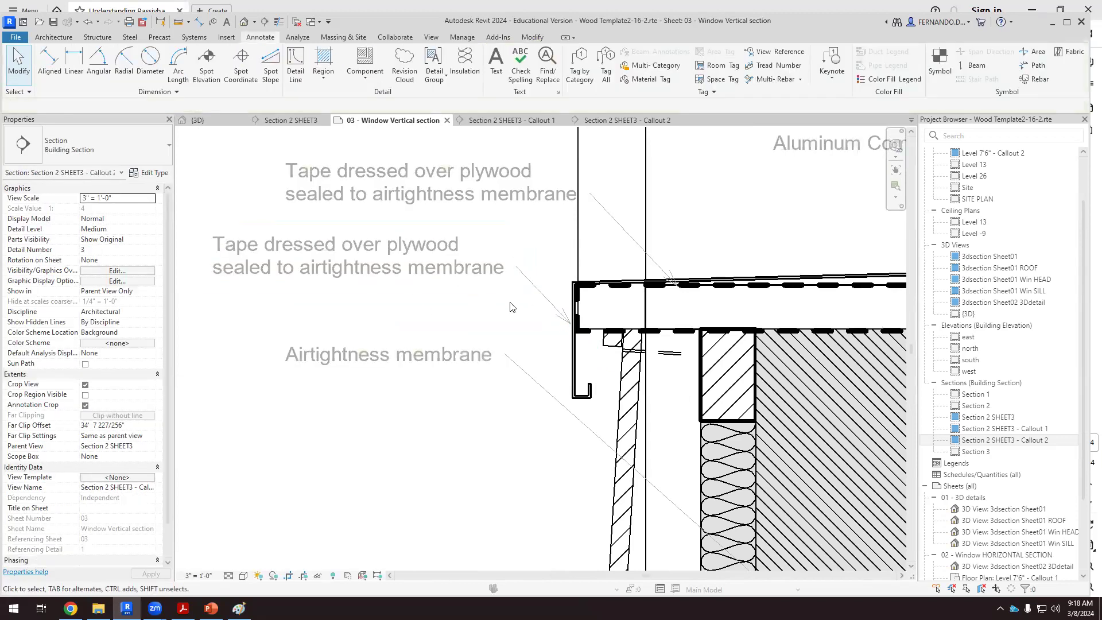
scroll(512, 307, down, 8)
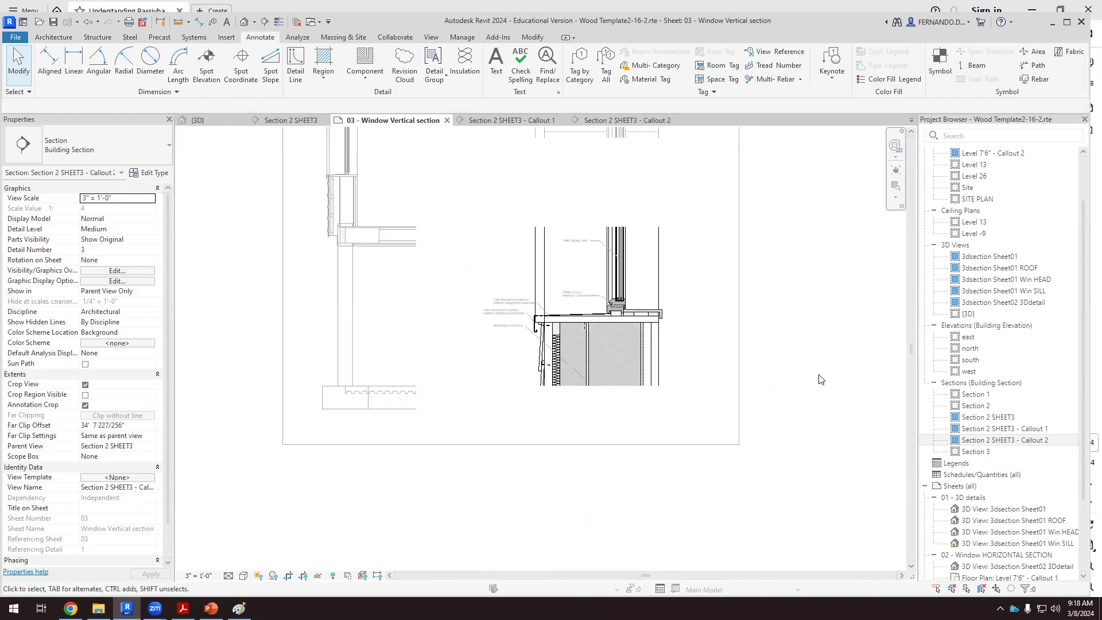
click(770, 375)
click(512, 321)
click(592, 331)
click(686, 307)
click(770, 306)
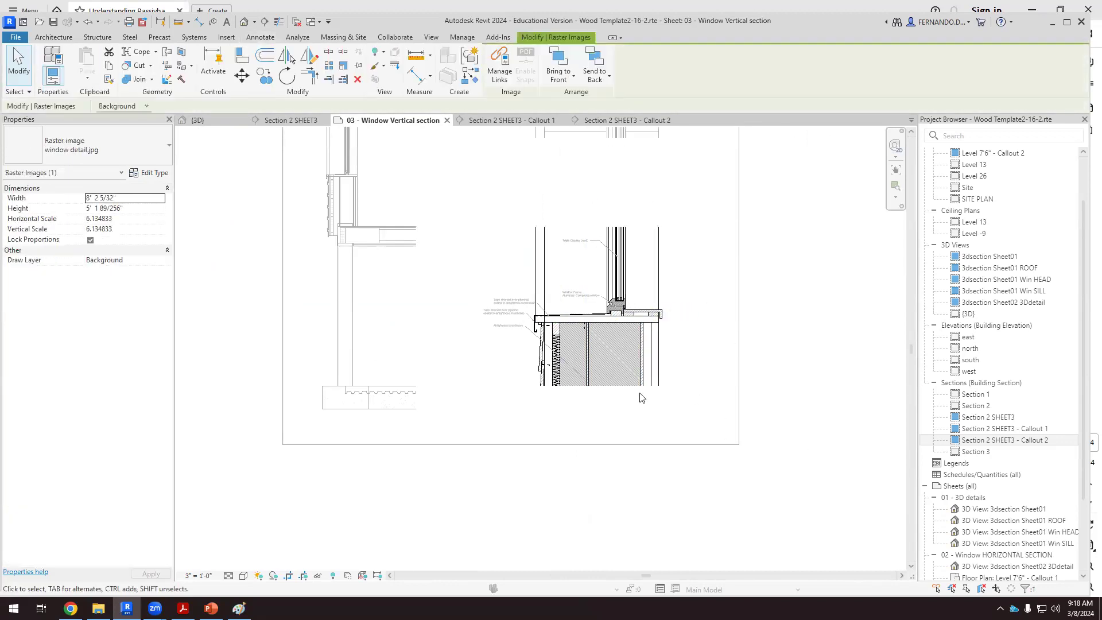
key(Escape)
scroll(524, 322, up, 2)
scroll(372, 78, up, 6)
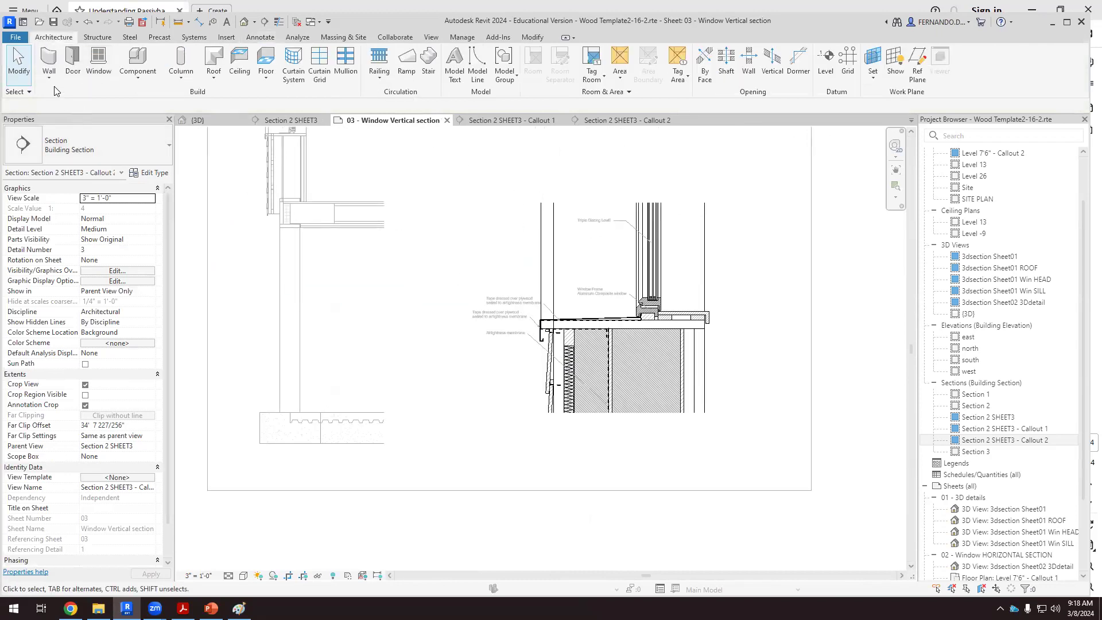
click(20, 37)
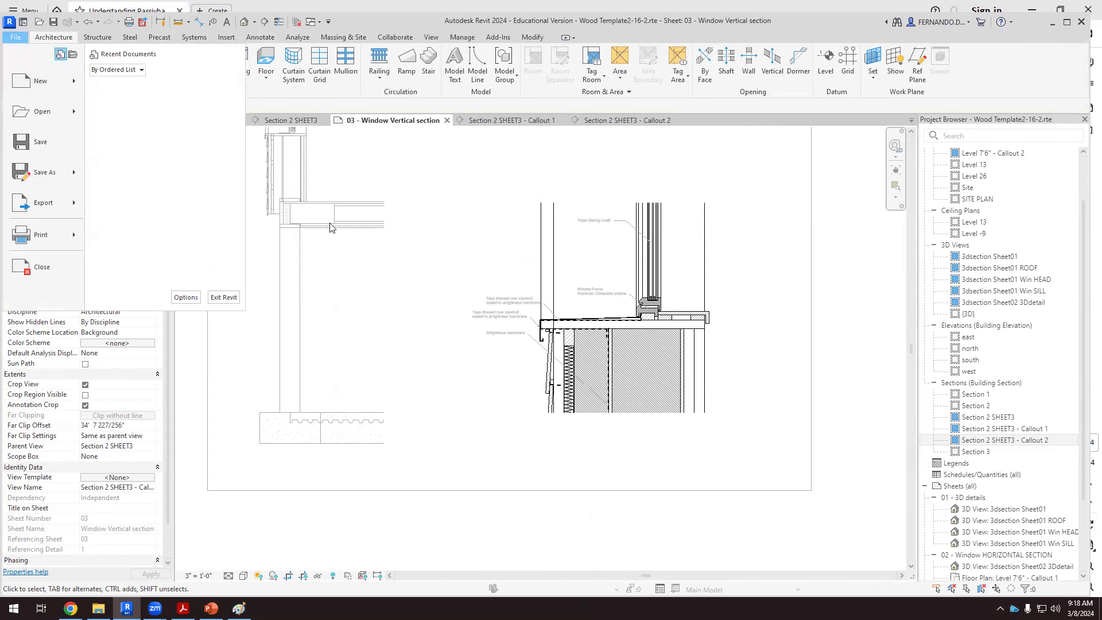
click(357, 237)
scroll(482, 276, up, 3)
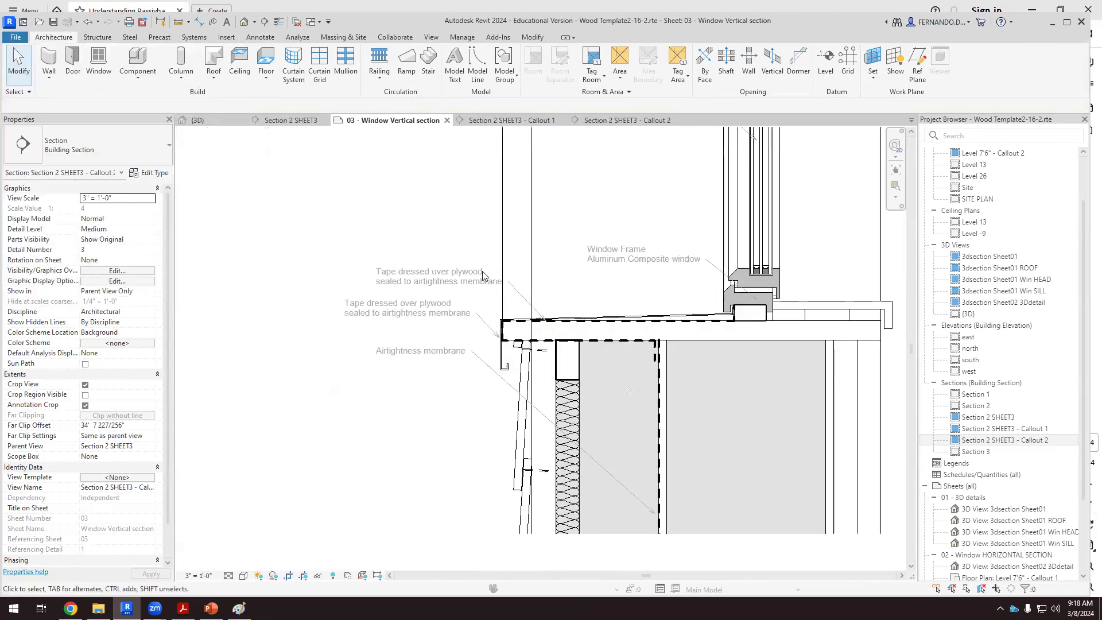
double_click(501, 301)
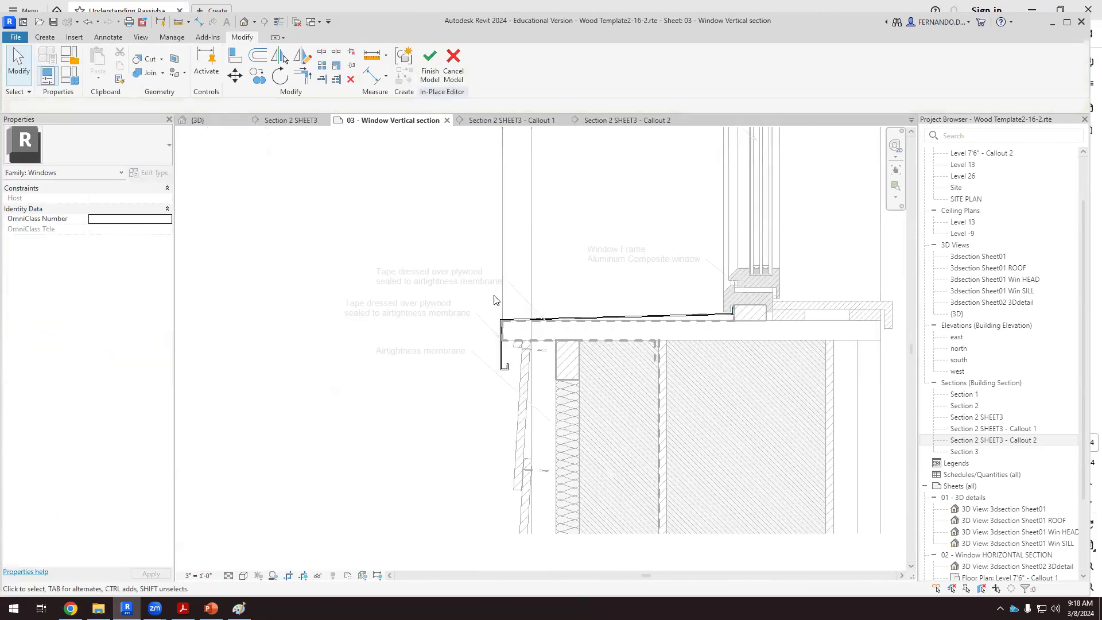
click(453, 65)
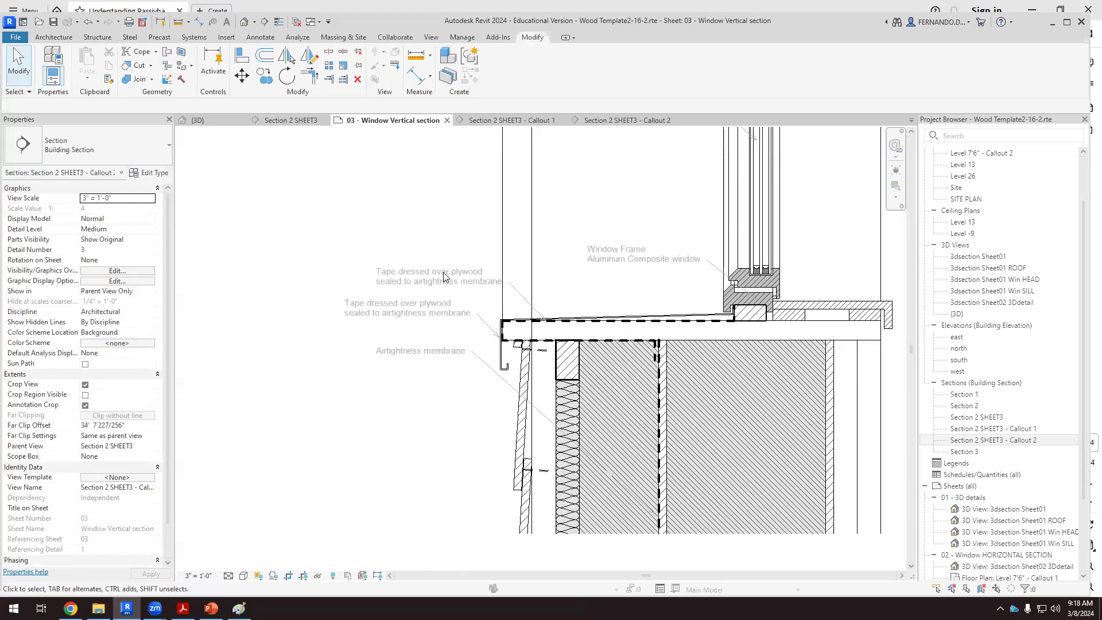
scroll(433, 303, down, 10)
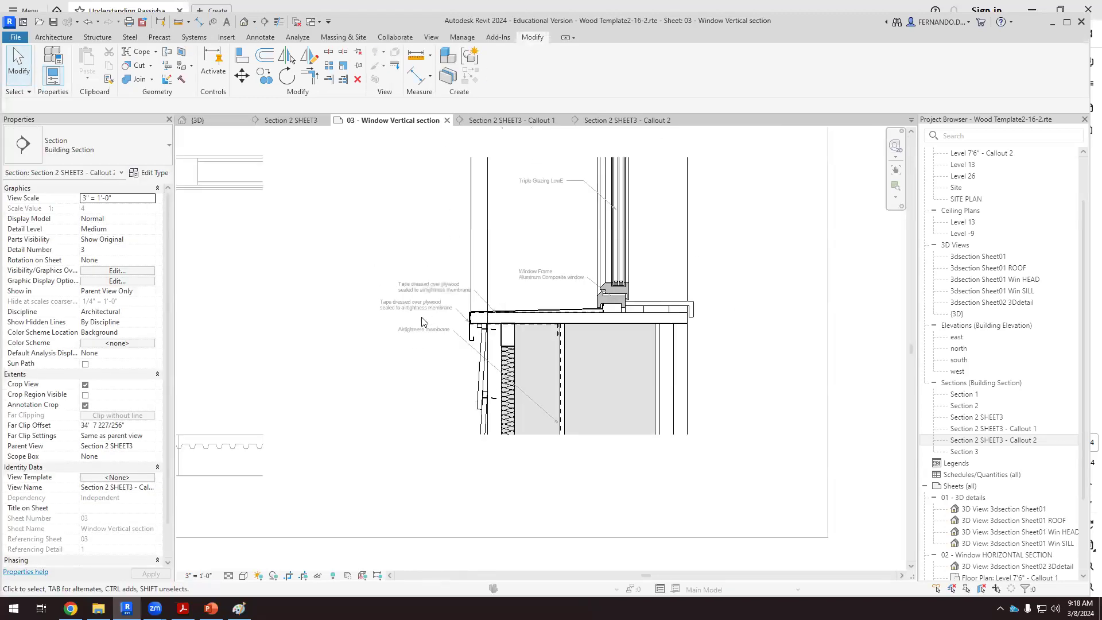
double_click(624, 459)
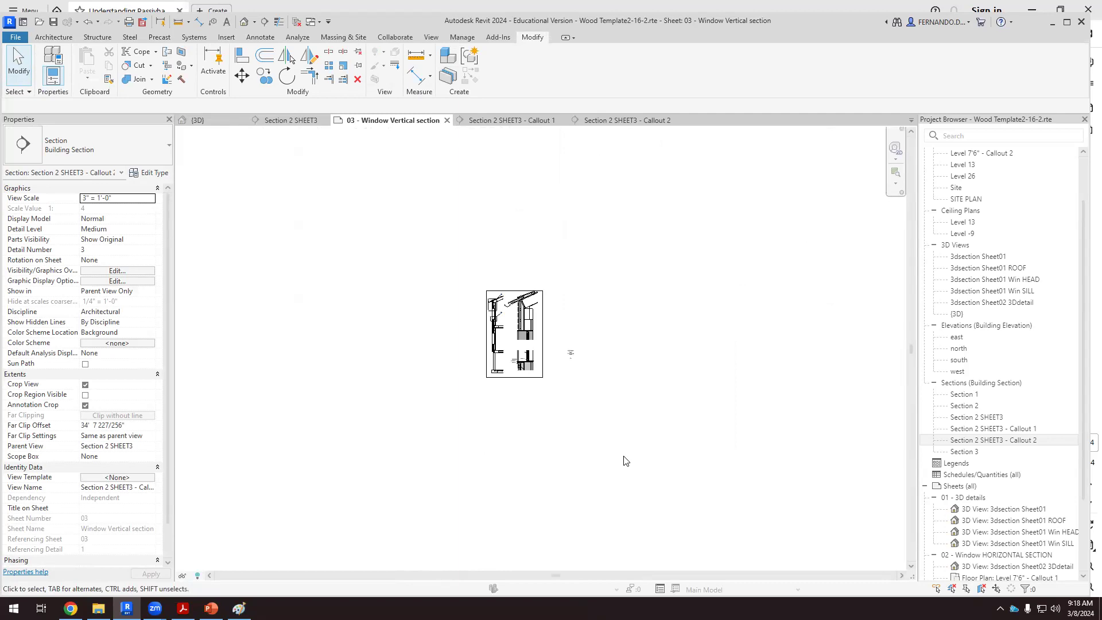
Replace the text of the lower tape note pointing at the metal sill with "Aluminum sill"
scroll(568, 359, up, 5)
scroll(514, 354, up, 6)
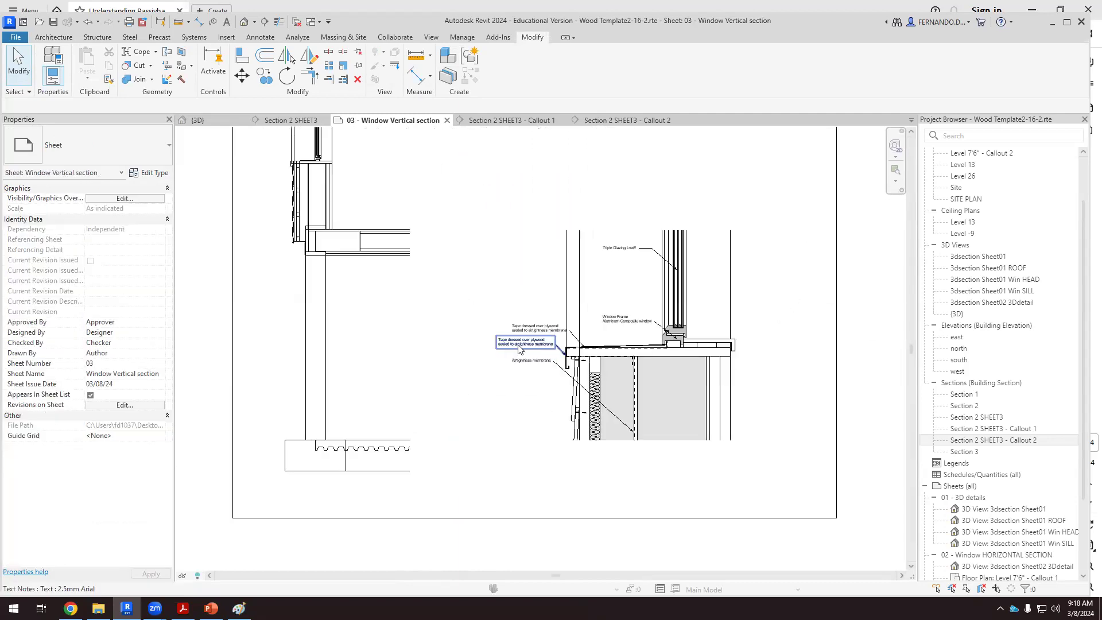
click(568, 349)
click(569, 349)
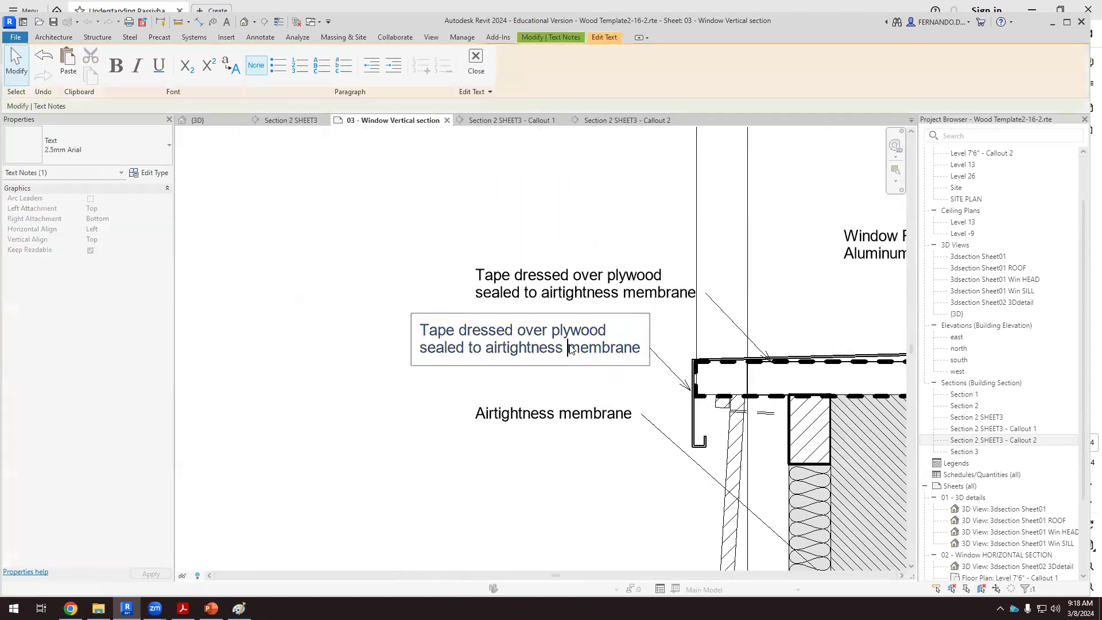
drag(637, 348, 435, 330)
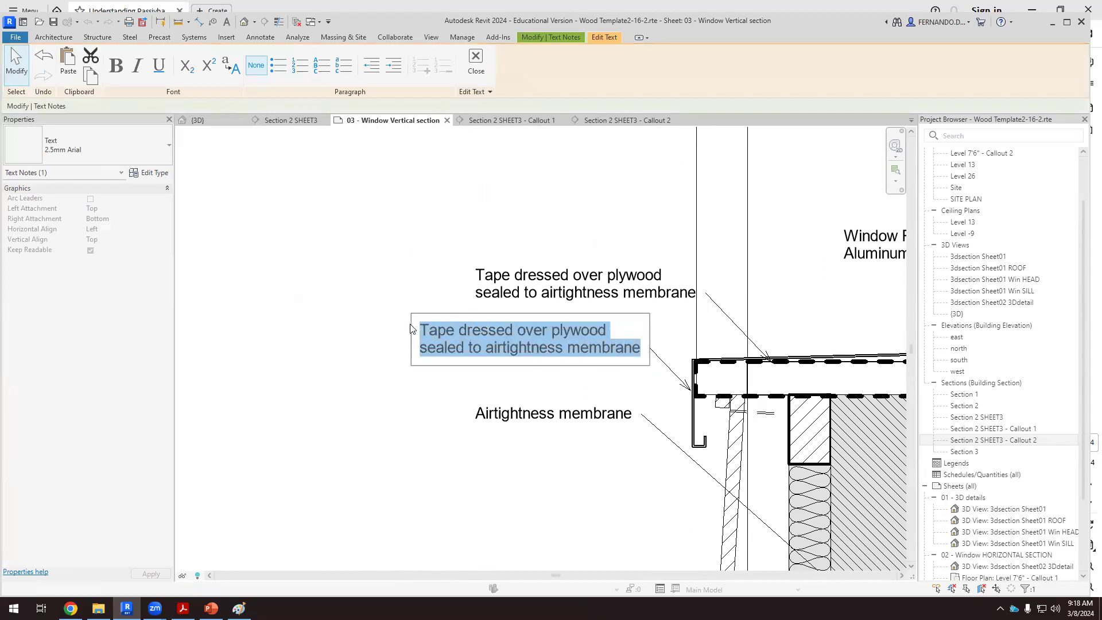
text(Aluminum sill)
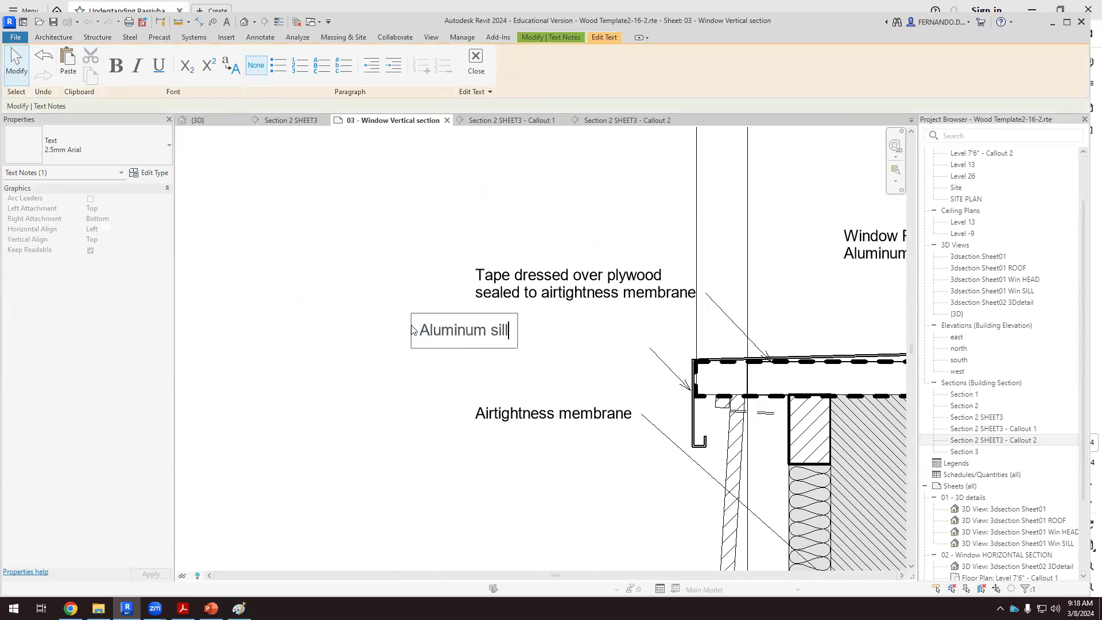
click(482, 448)
scroll(394, 342, down, 5)
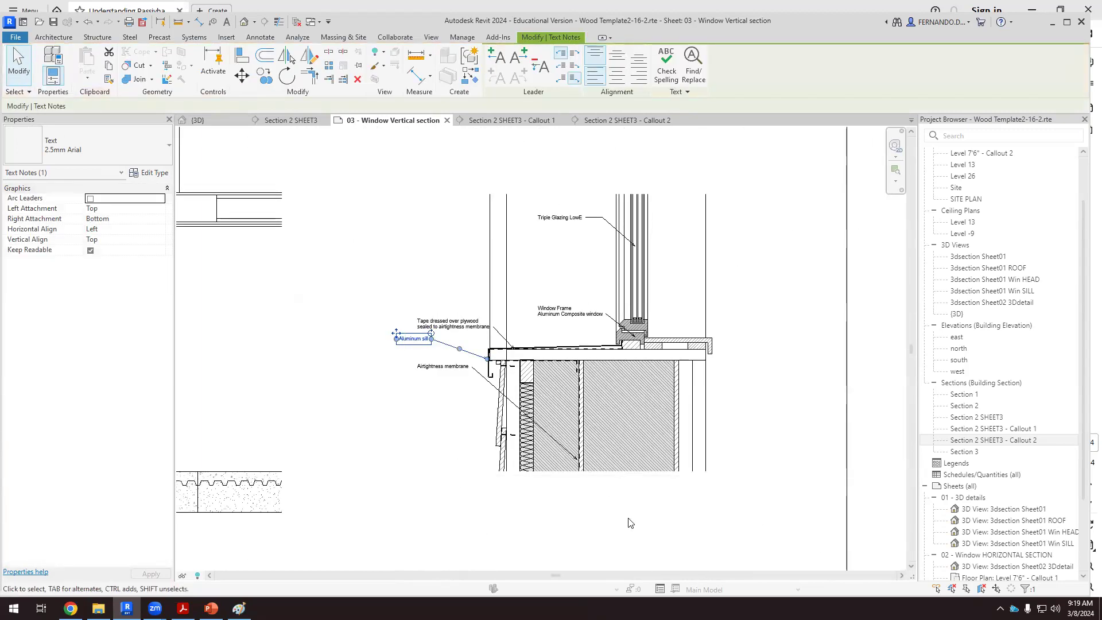
Widen the "Aluminum sill" note box toward the wall so its leader bends closer to the sill
click(799, 446)
scroll(423, 352, up, 2)
scroll(422, 353, up, 1)
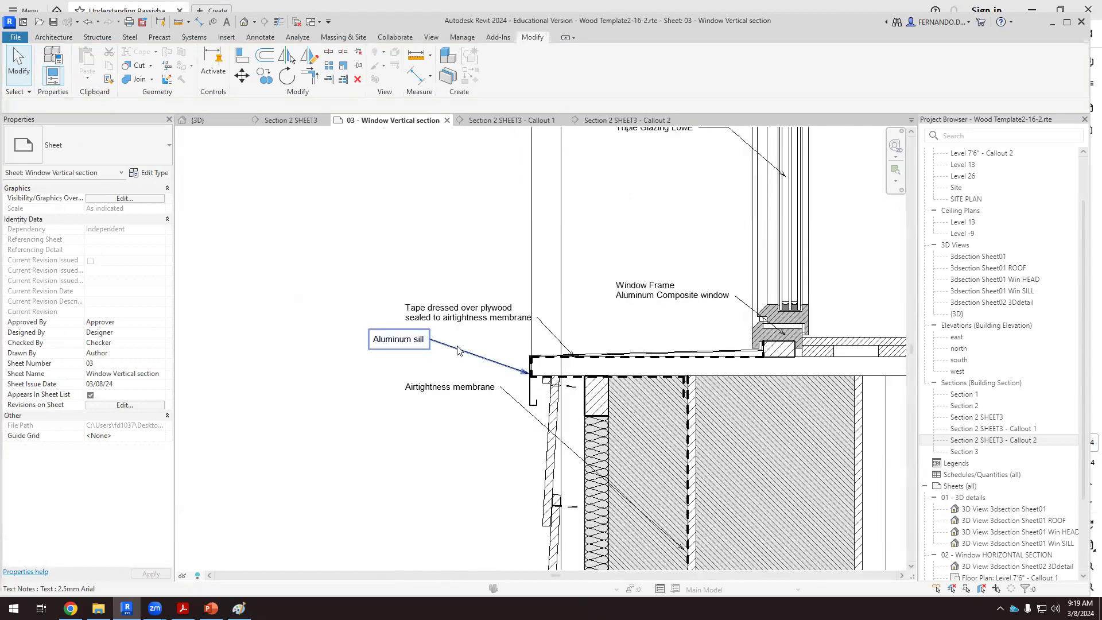
click(432, 349)
drag(433, 343, 493, 343)
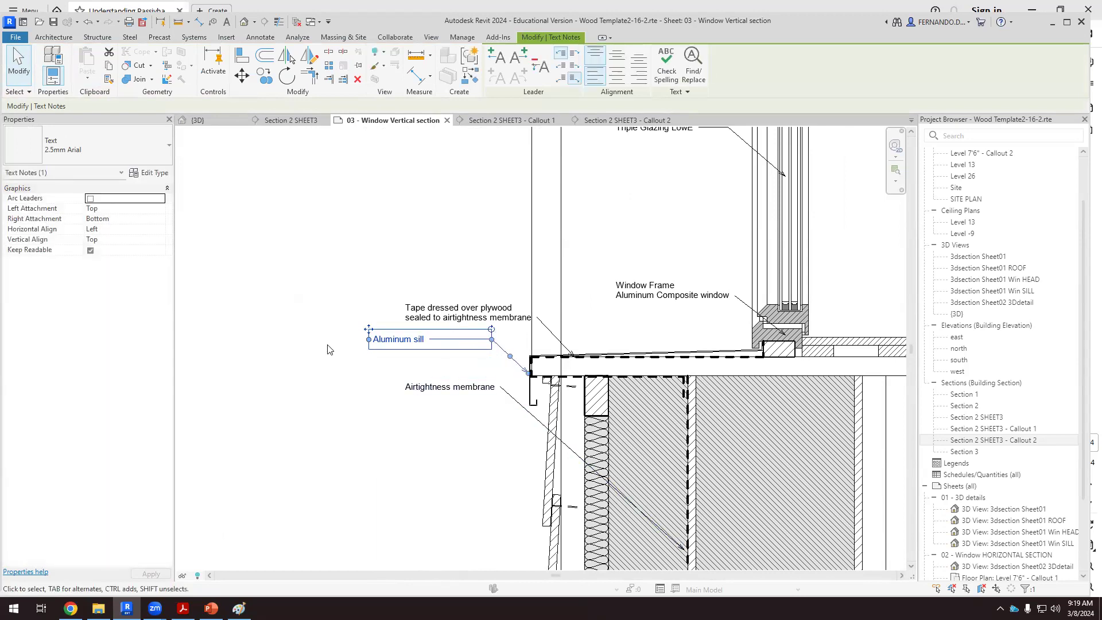
Pull the outer edge of the "Aluminum sill" note box inward to line its text up with the neighbouring notes
scroll(329, 347, down, 4)
scroll(374, 353, up, 3)
scroll(361, 344, up, 2)
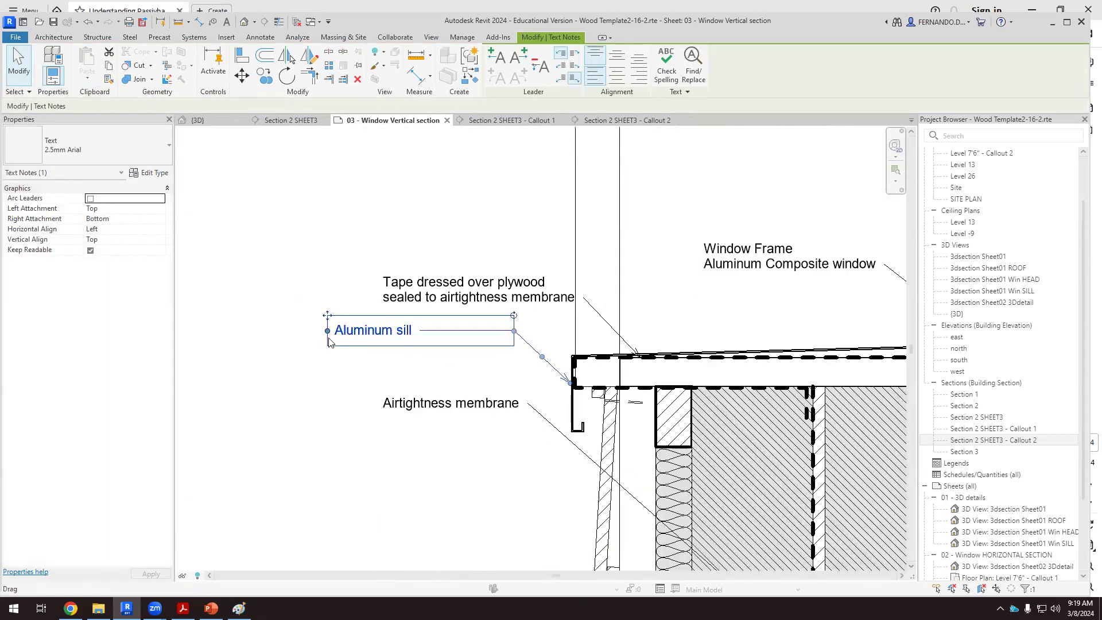
drag(330, 336, 373, 332)
scroll(339, 330, down, 3)
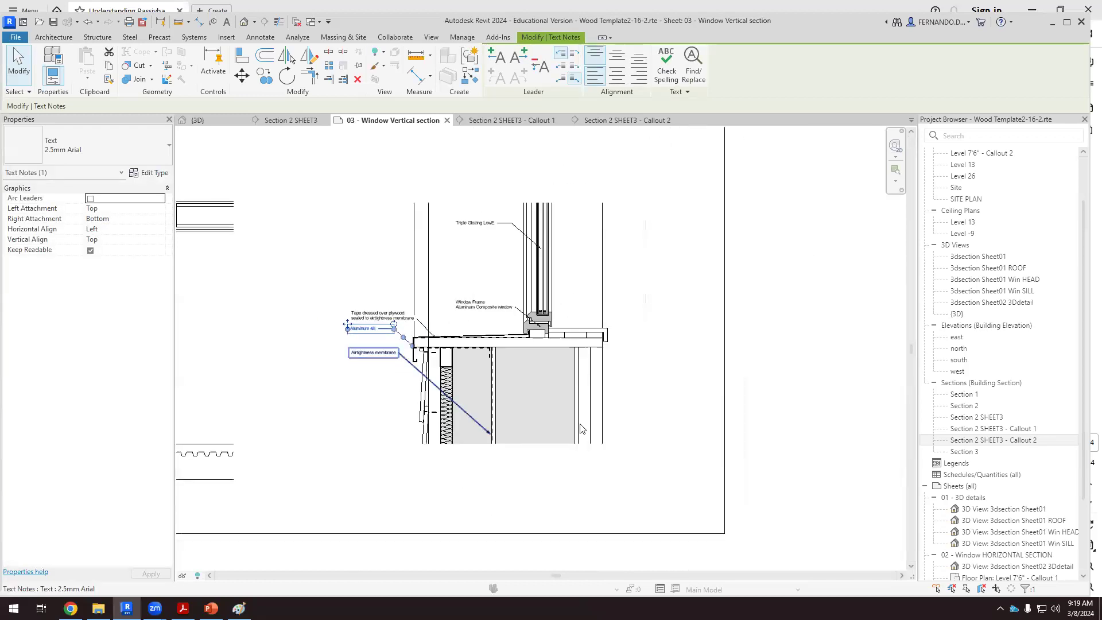
click(804, 431)
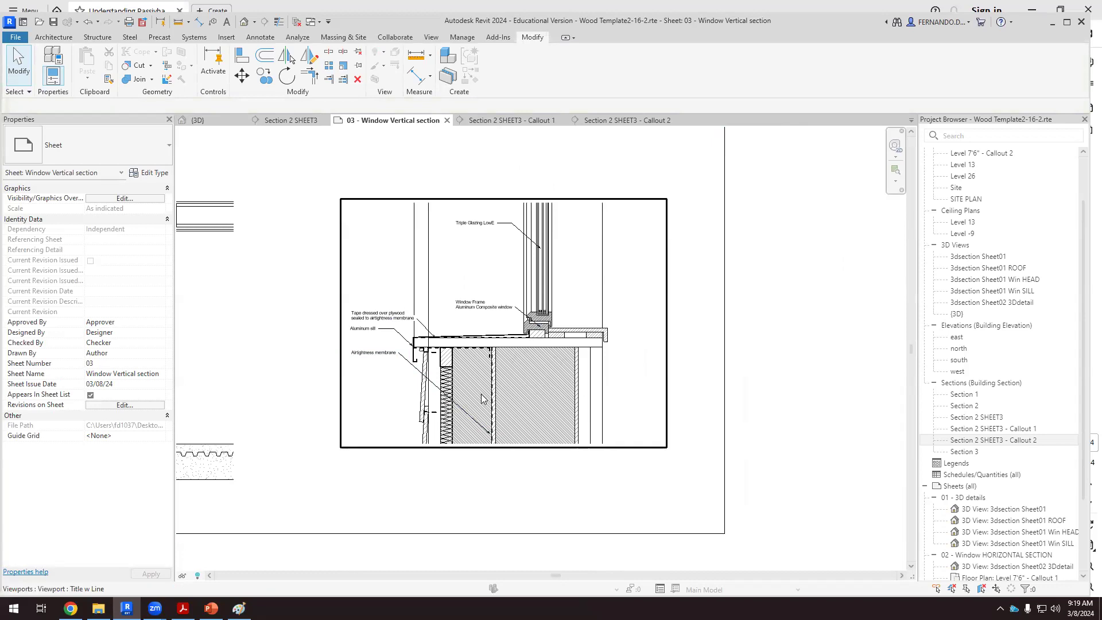
Copy the "Aluminum sill" note straight down below the "Airtightness membrane" note and place its leader arrowhead on the sloped siding board
scroll(479, 442, up, 2)
scroll(474, 405, down, 2)
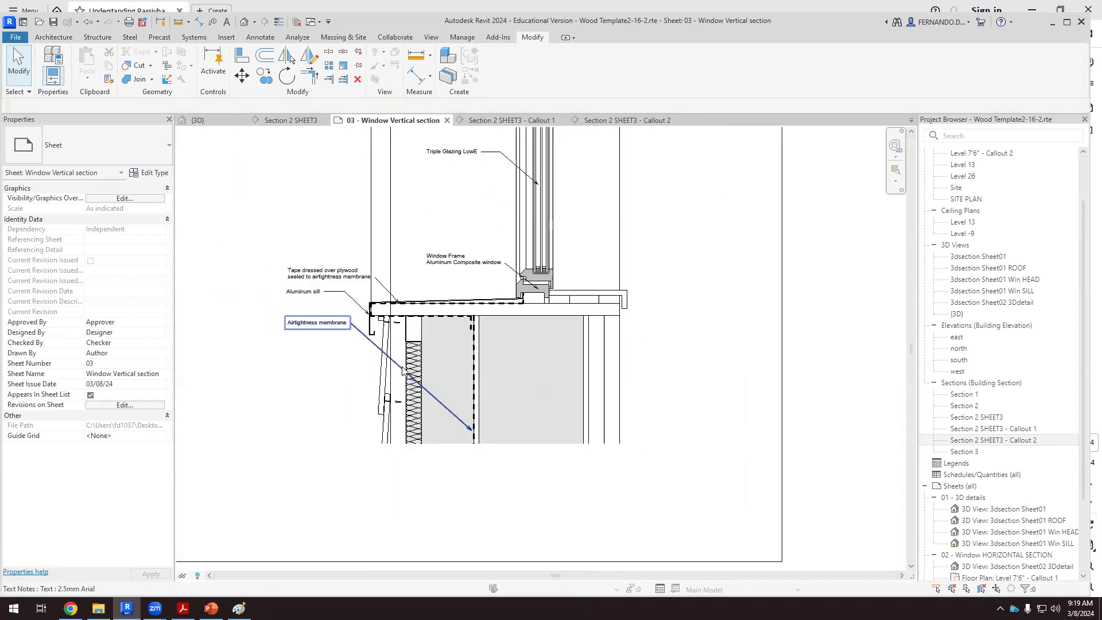
scroll(495, 393, down, 1)
scroll(342, 367, up, 4)
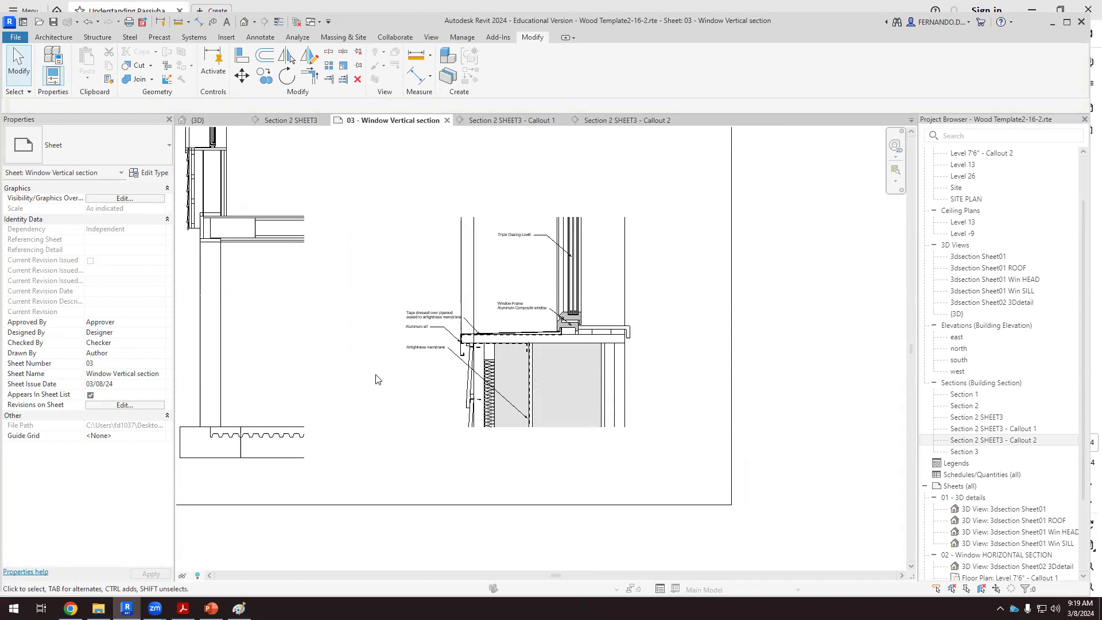
scroll(480, 365, up, 1)
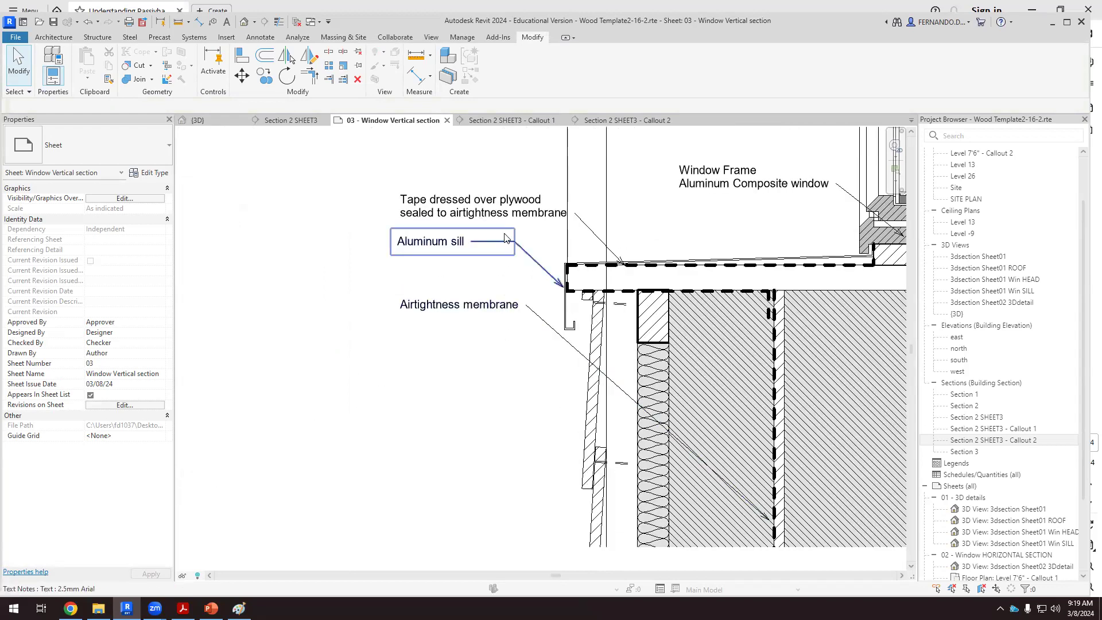
click(499, 250)
drag(499, 250, 501, 263)
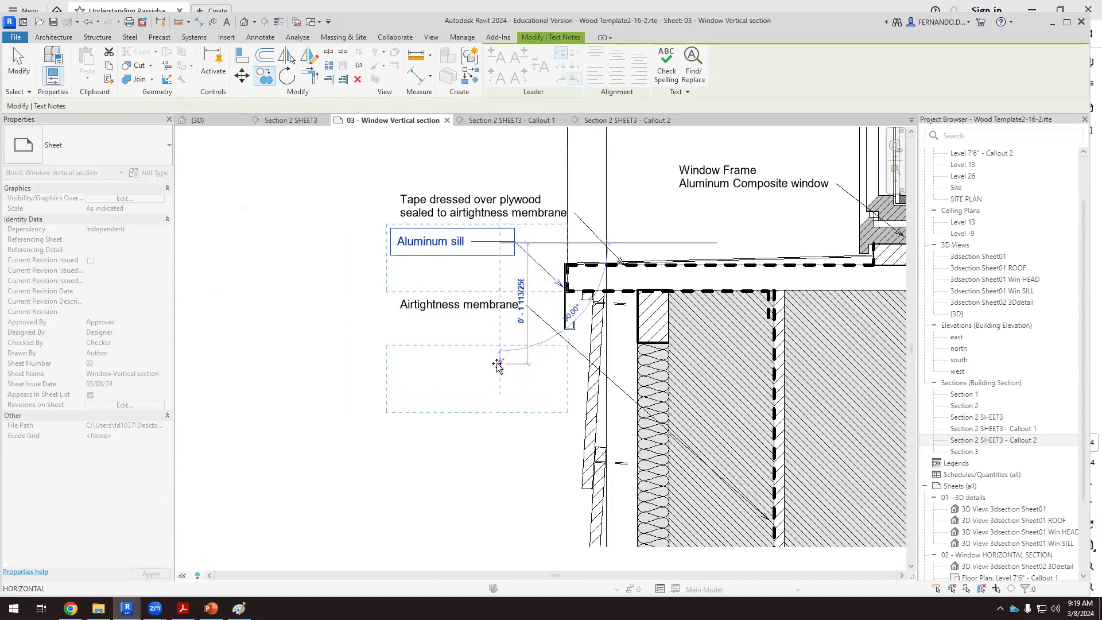
scroll(561, 411, up, 1)
click(564, 399)
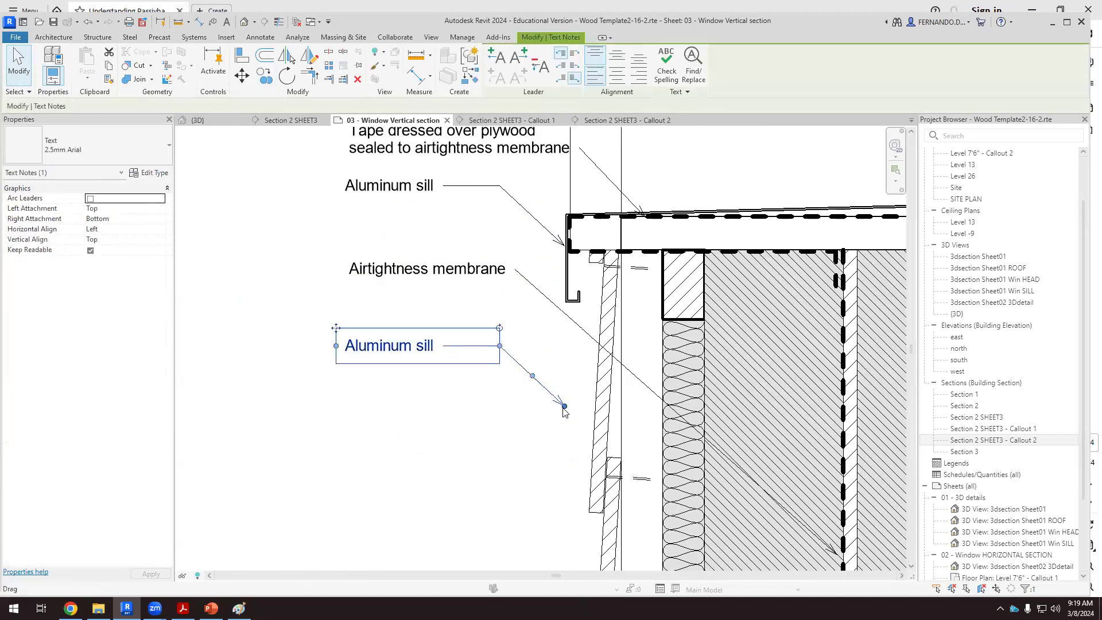
drag(580, 422, 597, 439)
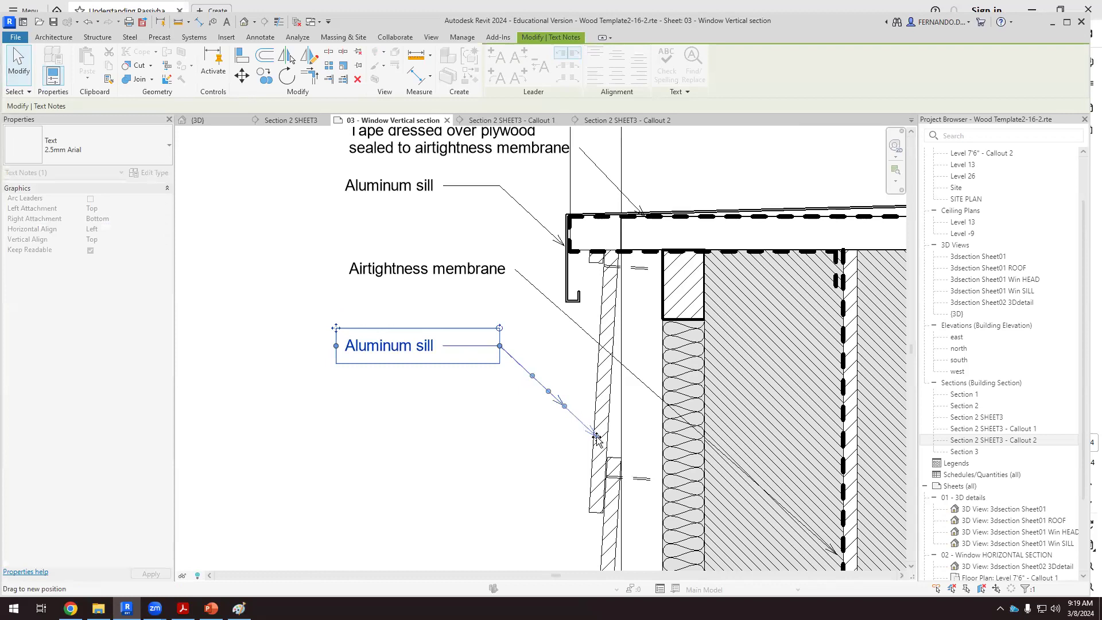
Replace the text of the copied note pointing at the siding with "Oak wood siding"
double_click(424, 351)
drag(436, 350, 367, 354)
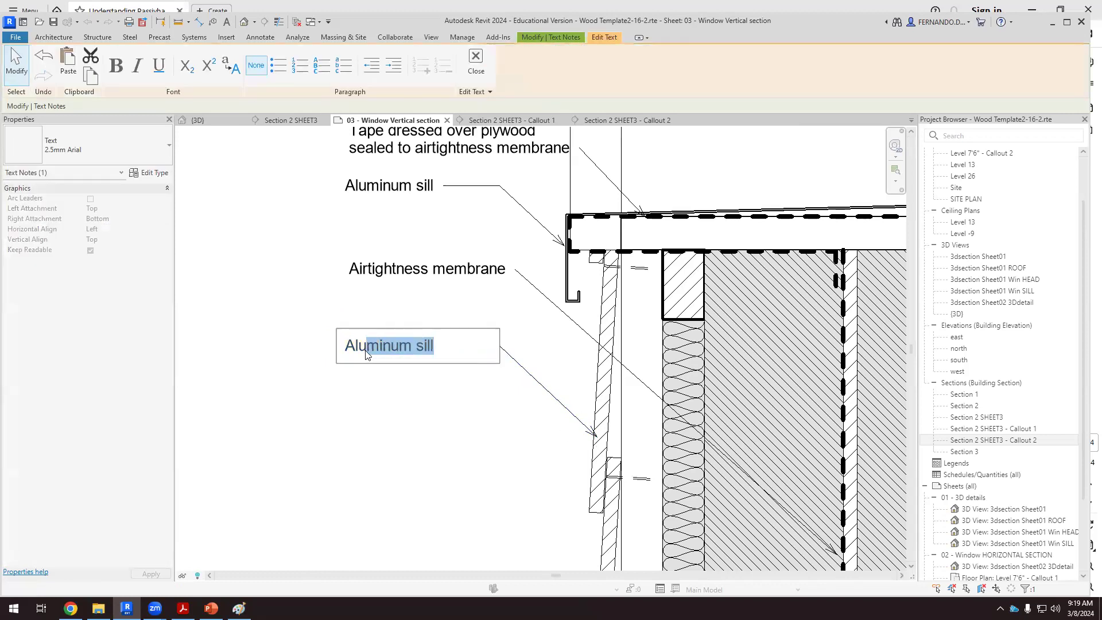
text(Oak wood siding)
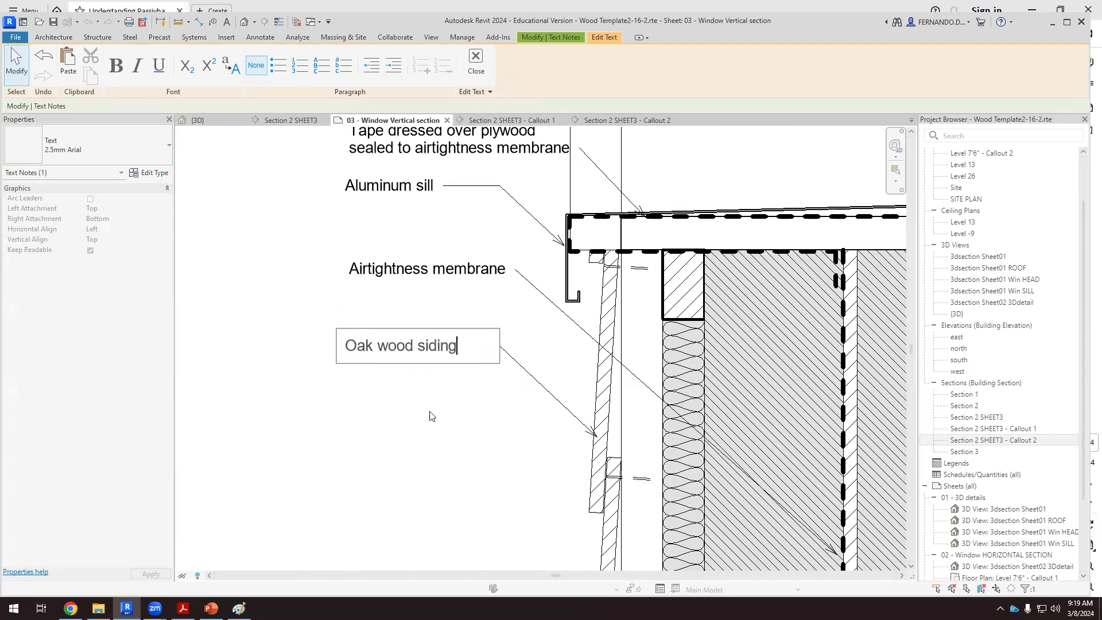
click(432, 415)
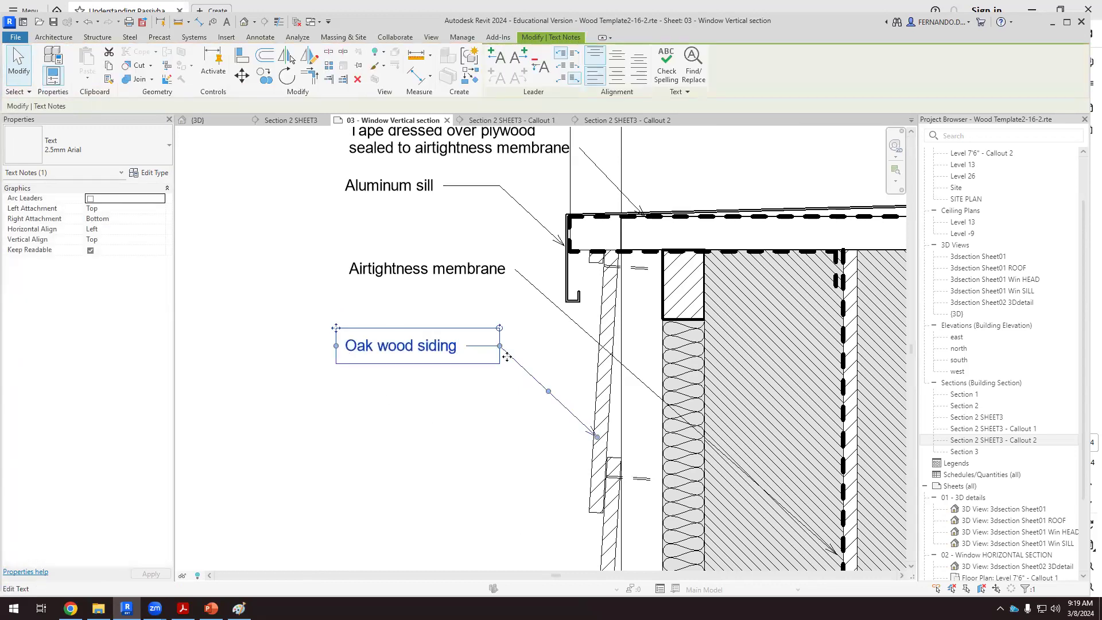
Copy the "Oak wood siding" note straight down and extend its leader arrowhead into the cavity between siding and insulation
click(265, 76)
scroll(558, 380, down, 2)
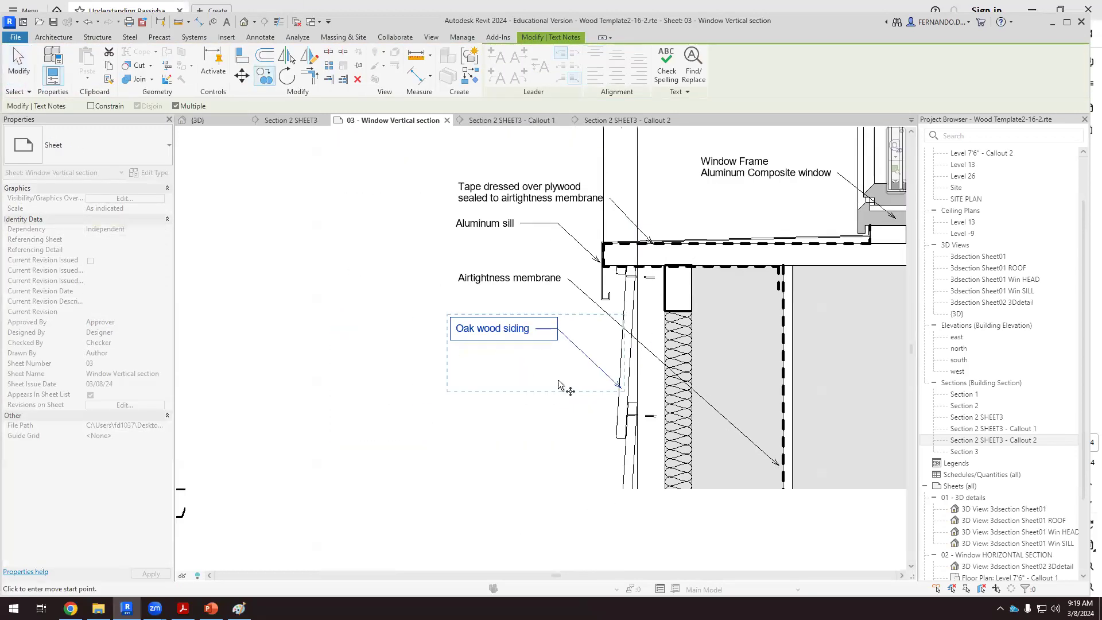
click(610, 399)
key(Escape)
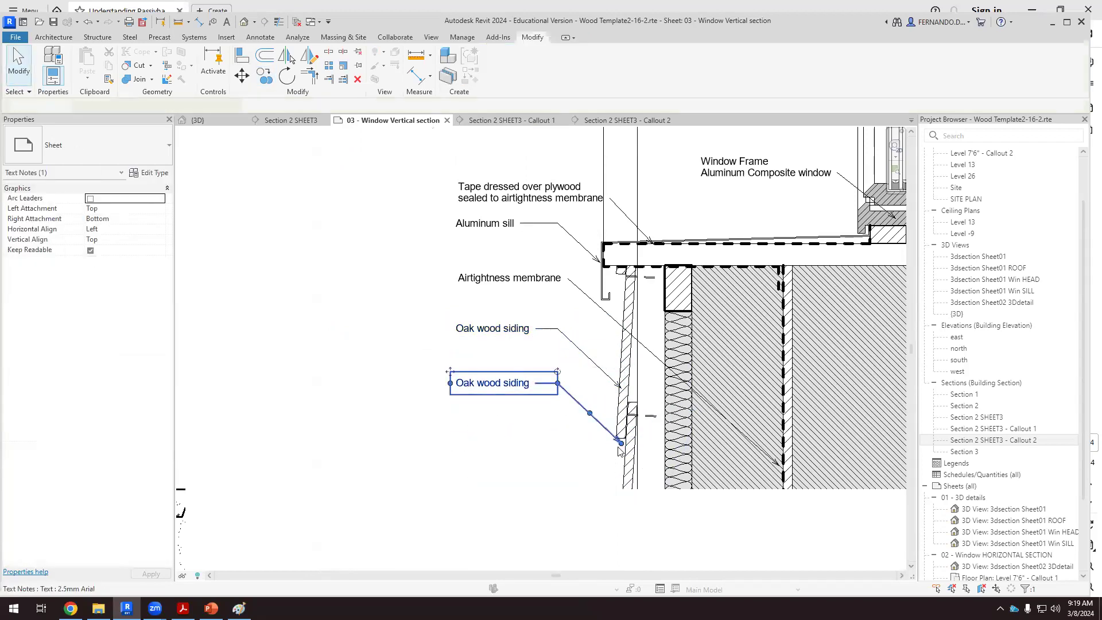
drag(626, 450, 651, 472)
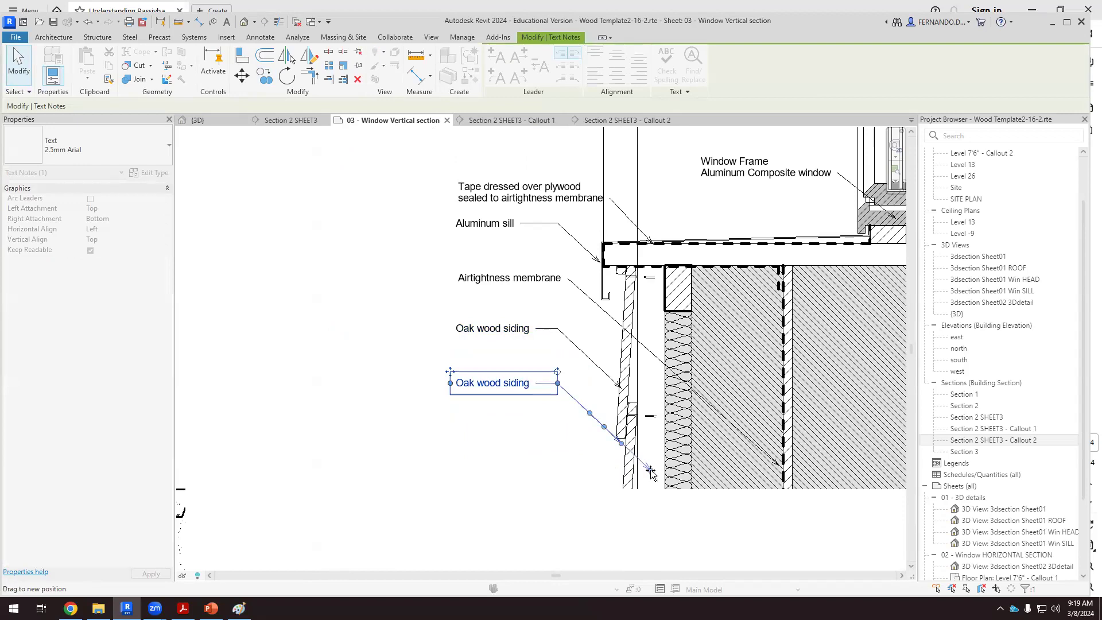
Replace the text of the lowest note pointing into the cavity with "Rainscreen cavity"
double_click(551, 383)
drag(551, 383, 445, 396)
text(Rainscreen cav)
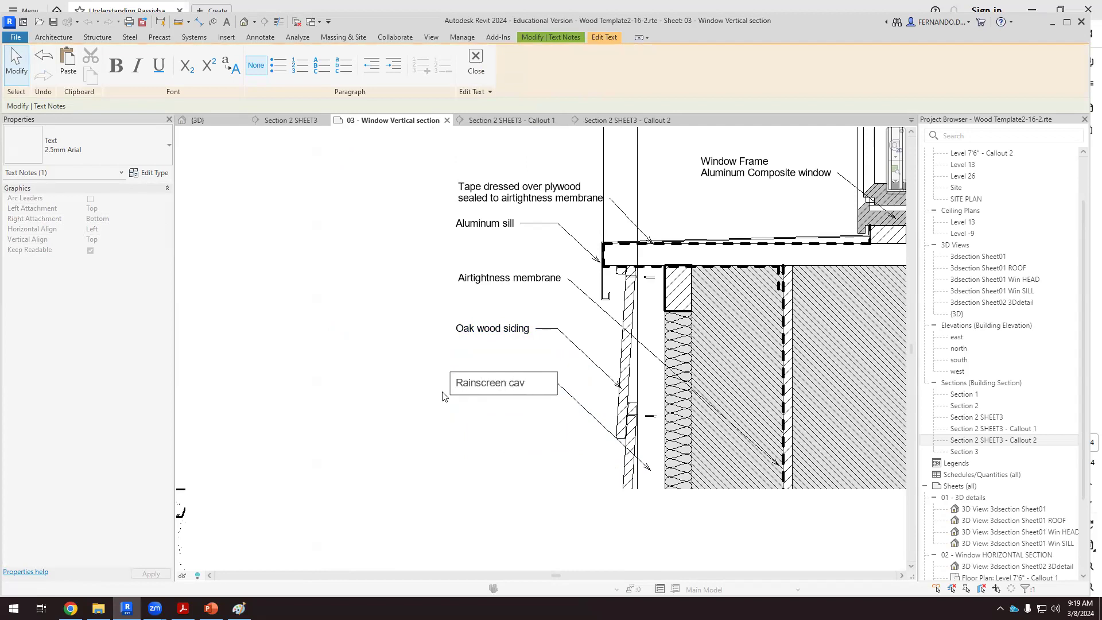
click(501, 517)
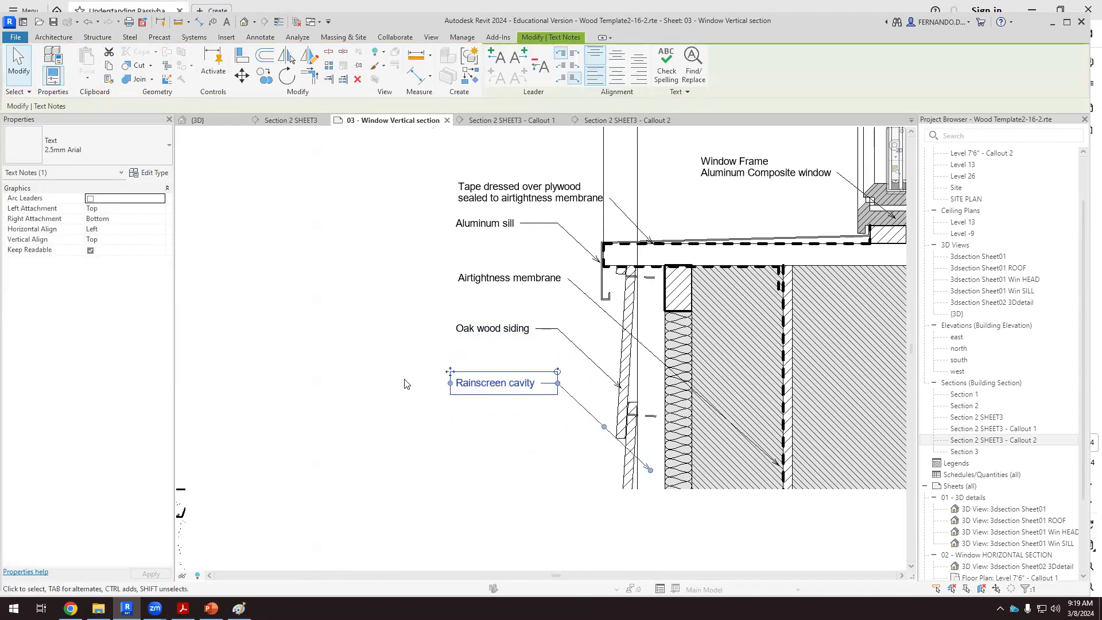
scroll(402, 374, down, 2)
scroll(519, 325, up, 2)
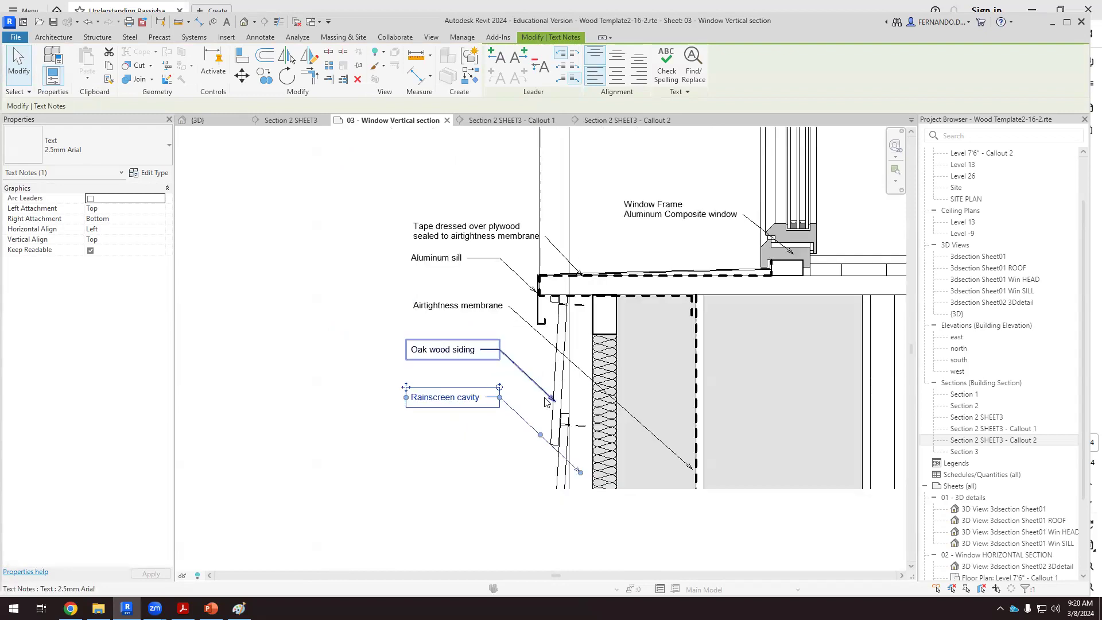
scroll(548, 376, down, 3)
scroll(574, 402, up, 1)
scroll(432, 383, up, 3)
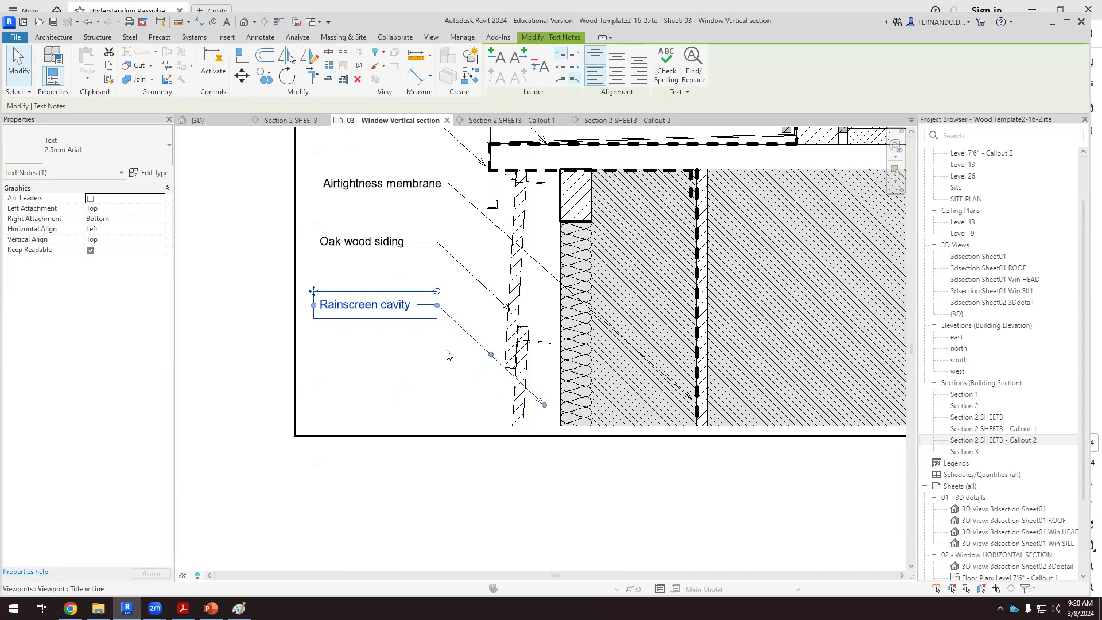
double_click(406, 306)
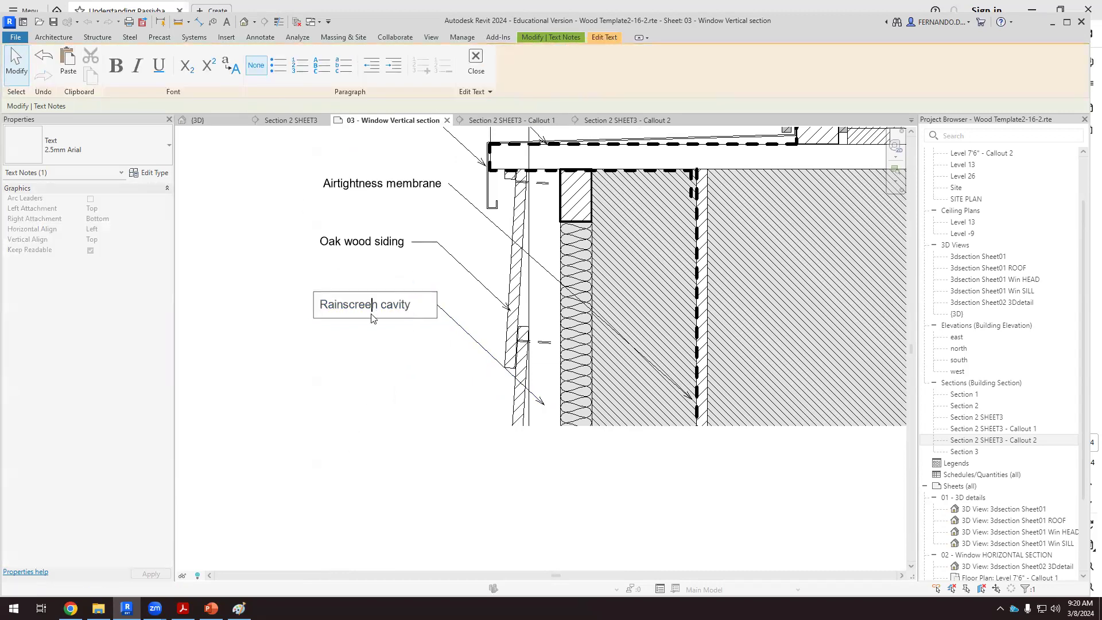
click(441, 365)
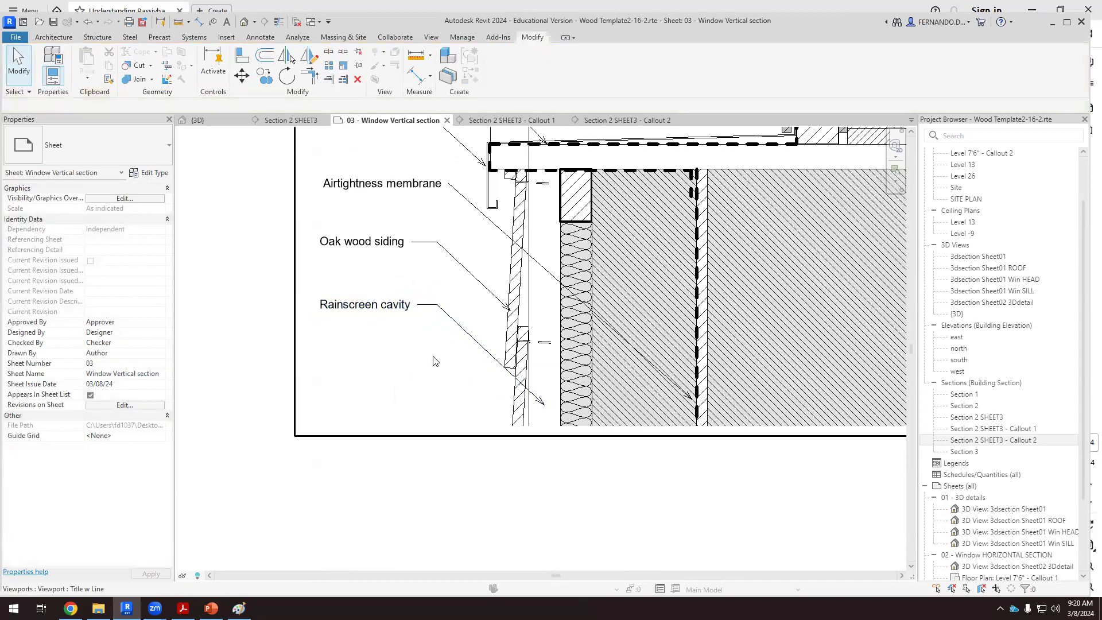
Copy the "Rainscreen cavity" note straight up below "Oak wood siding" and extend its leader arrowhead into the exterior insulation board
click(536, 394)
click(265, 76)
click(411, 300)
click(411, 267)
key(Escape)
key(Escape)
click(541, 371)
drag(545, 373, 576, 402)
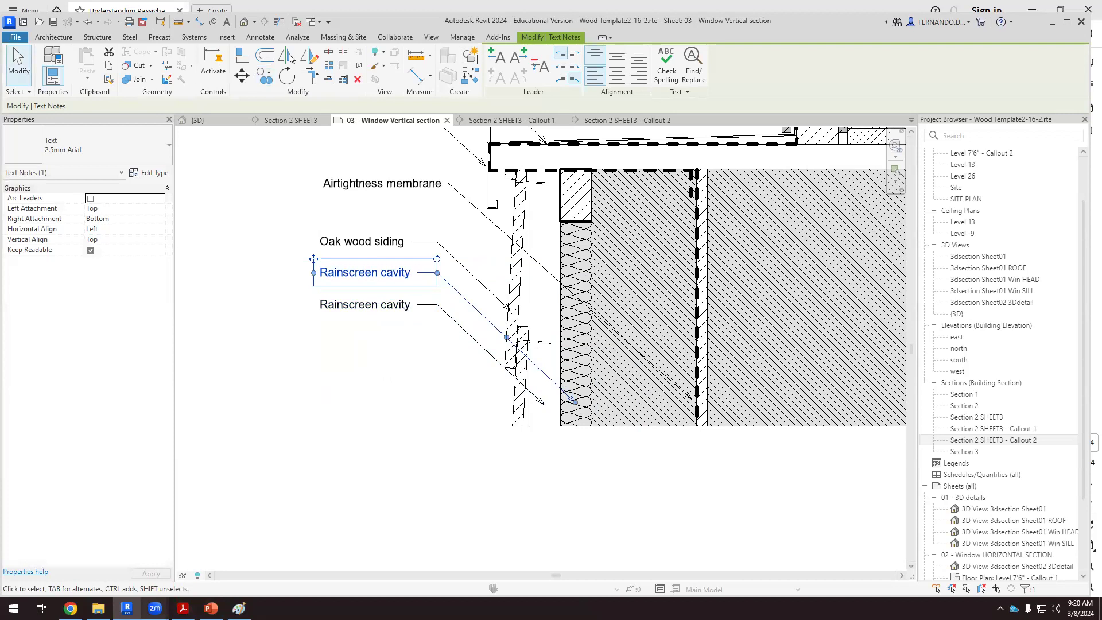
Consult the window head labels in the reference PDF and replace the copied insulation board note's text in Revit with "Waterproof woodfiber board"
click(183, 608)
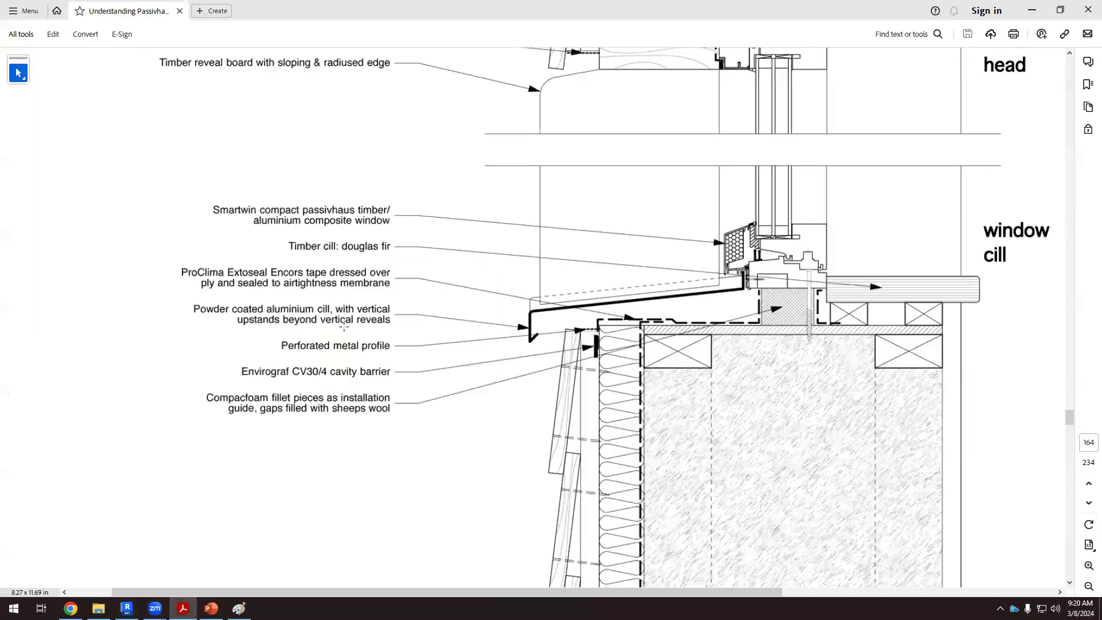
scroll(563, 419, up, 10)
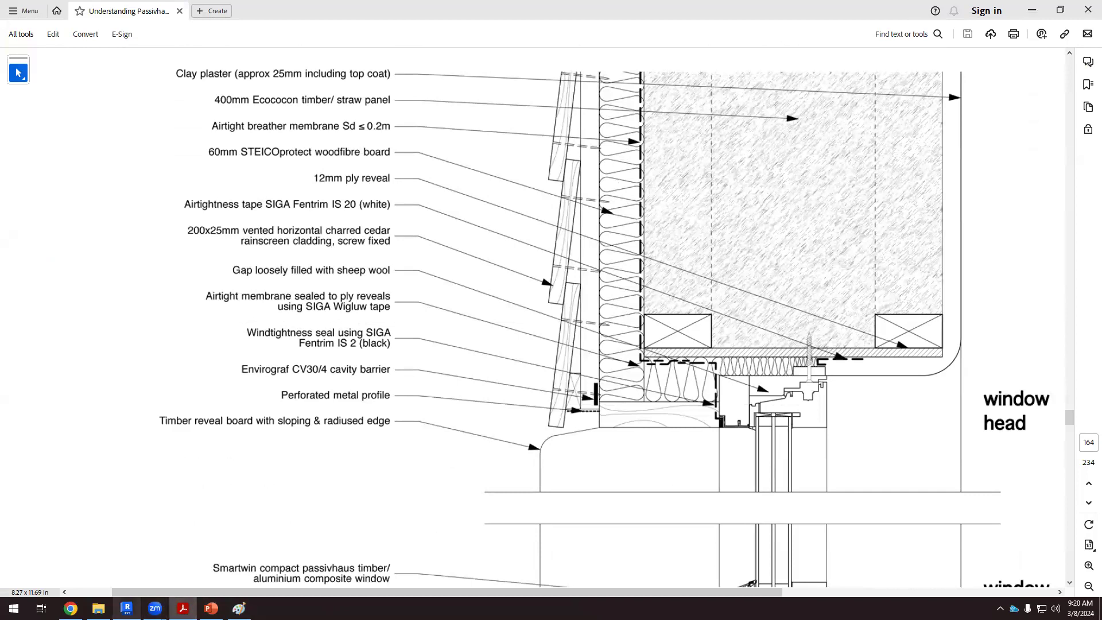
click(126, 609)
click(413, 276)
drag(413, 276, 313, 277)
text(Waterproof woo)
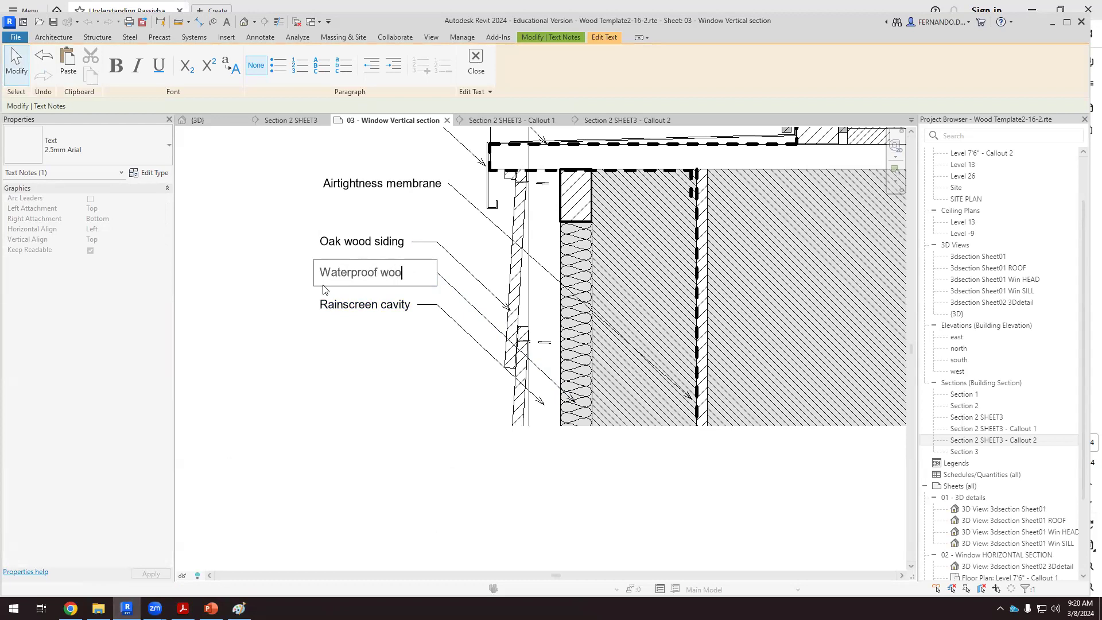
text(dfiber board)
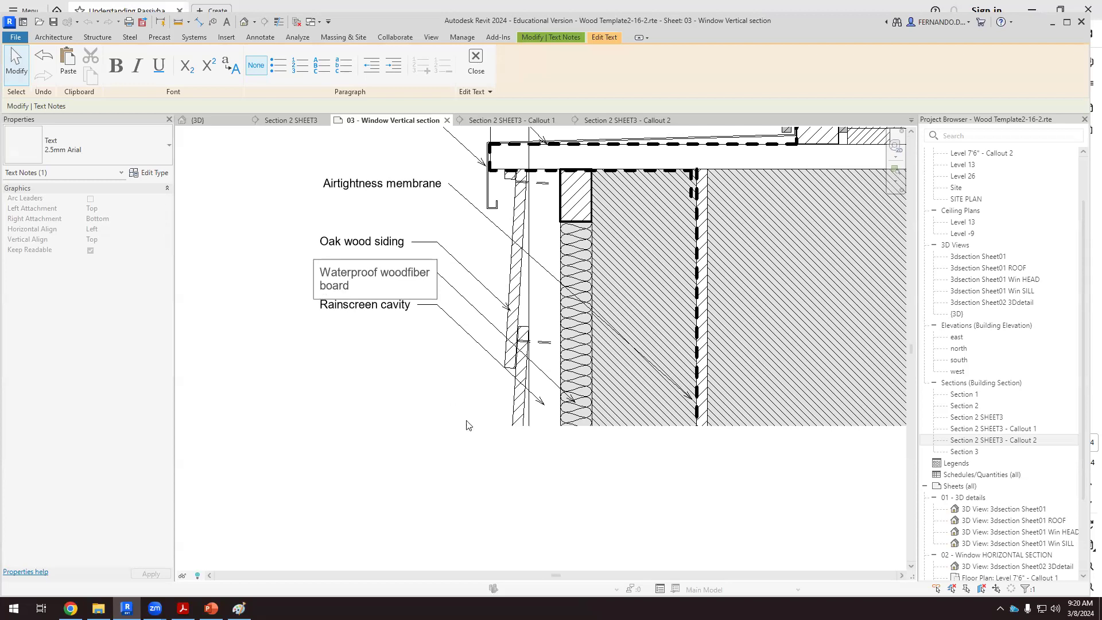
click(478, 461)
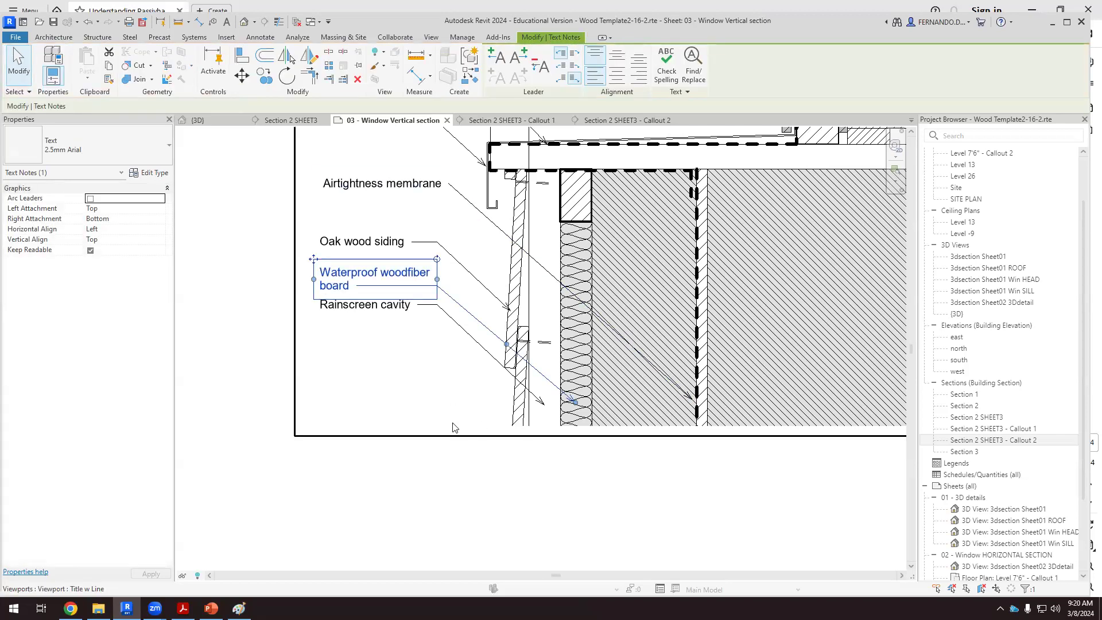
Examine the layout of the leader notes across the window sill section on the sheet
scroll(452, 423, down, 3)
click(540, 460)
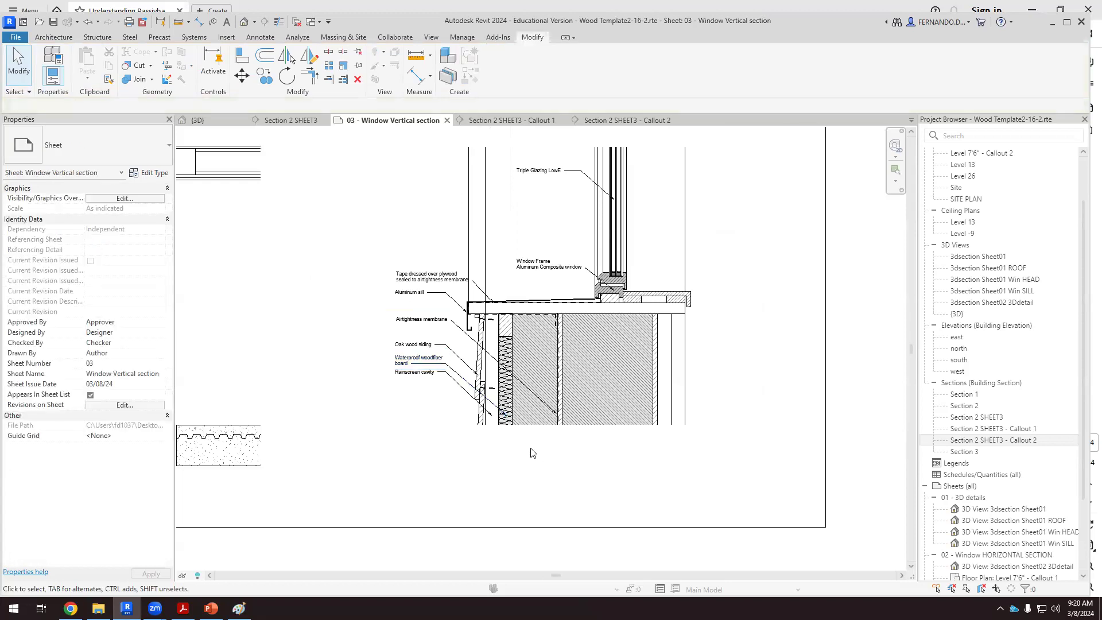
scroll(426, 482, down, 3)
scroll(659, 384, up, 1)
scroll(594, 320, up, 2)
scroll(566, 440, up, 1)
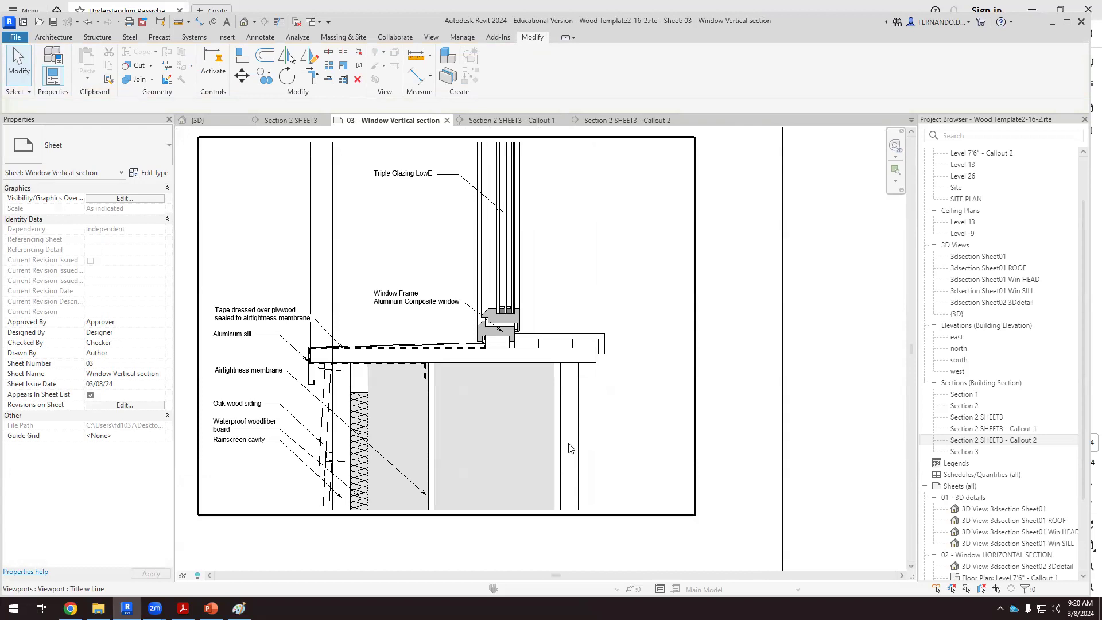
scroll(363, 322, down, 1)
scroll(298, 402, up, 1)
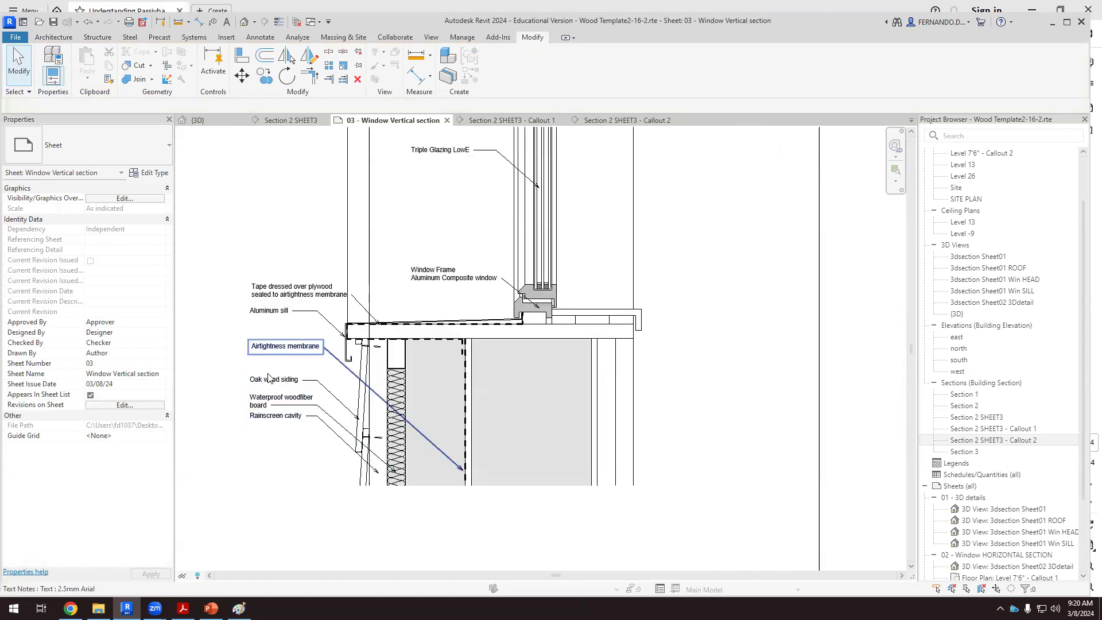
Move the "Rainscreen cavity" note slightly down so it clears the two-line "Waterproof woodfiber board" note
scroll(292, 436, up, 1)
scroll(293, 438, up, 1)
click(291, 431)
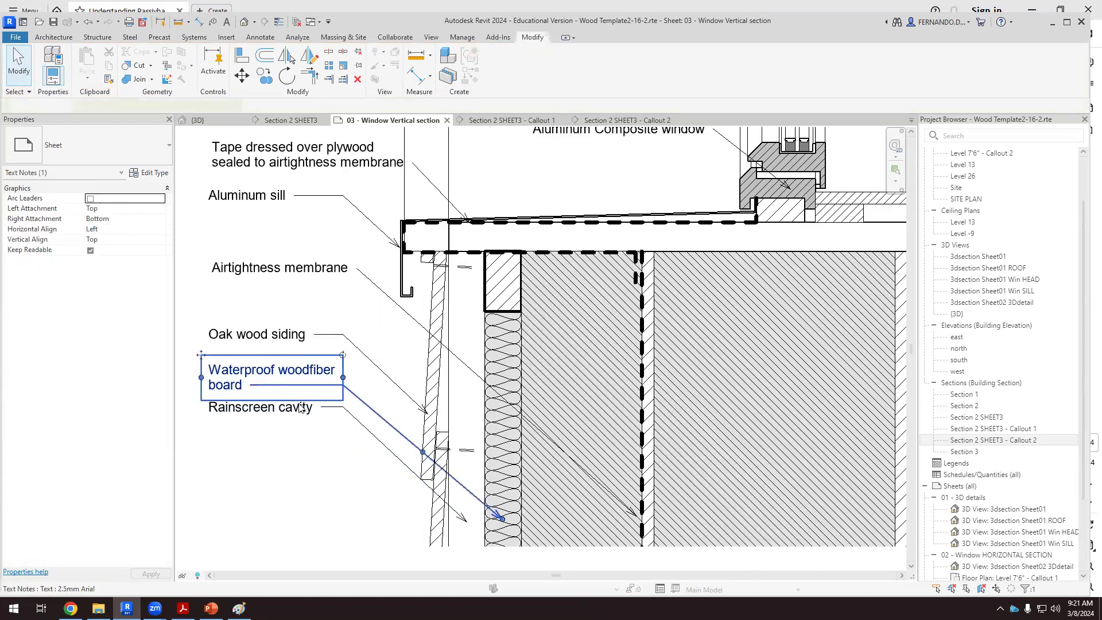
scroll(339, 420, up, 1)
drag(349, 400, 348, 416)
double_click(299, 417)
click(283, 400)
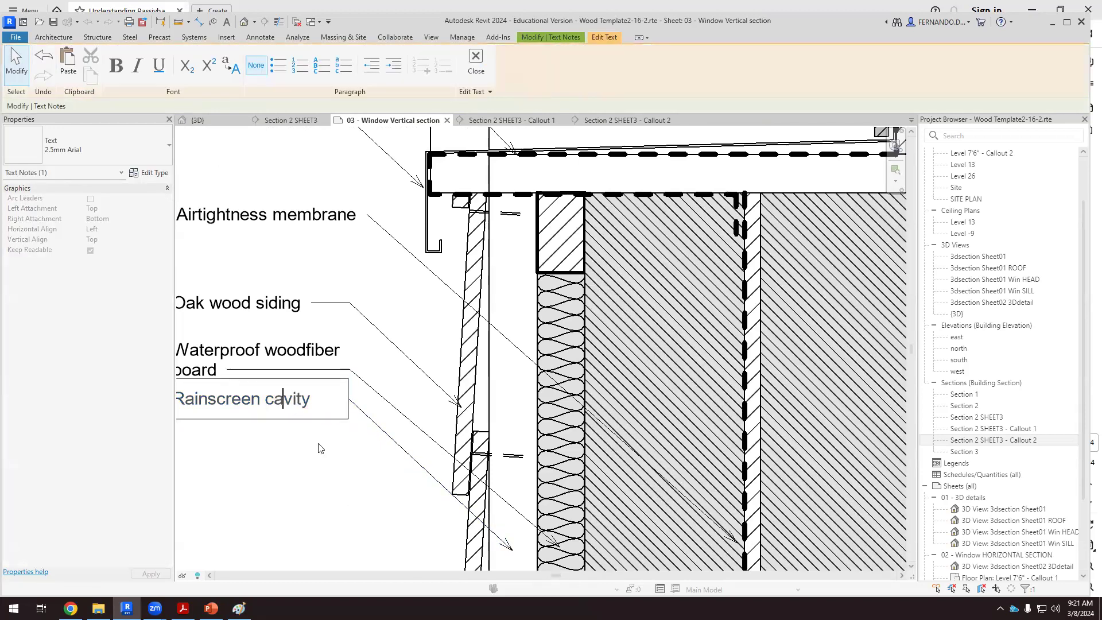
click(320, 449)
scroll(416, 434, down, 2)
drag(251, 400, 251, 411)
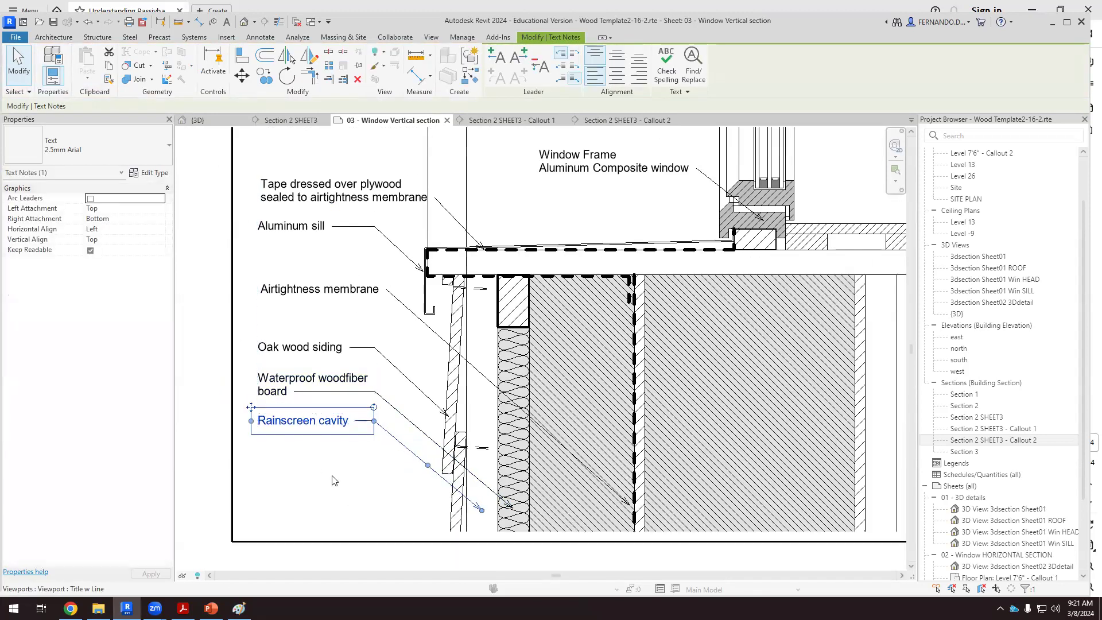
click(347, 487)
Add a text note with a leader from the wall's interior board to the room side, reading "OSB internal board"
scroll(239, 414, down, 6)
scroll(545, 380, up, 3)
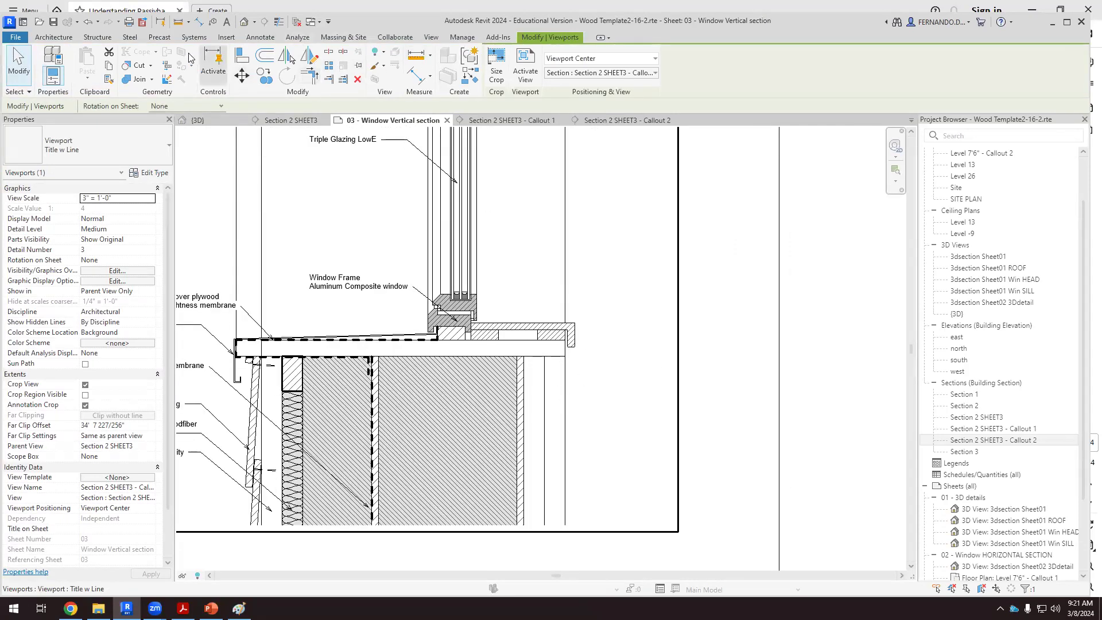
click(262, 38)
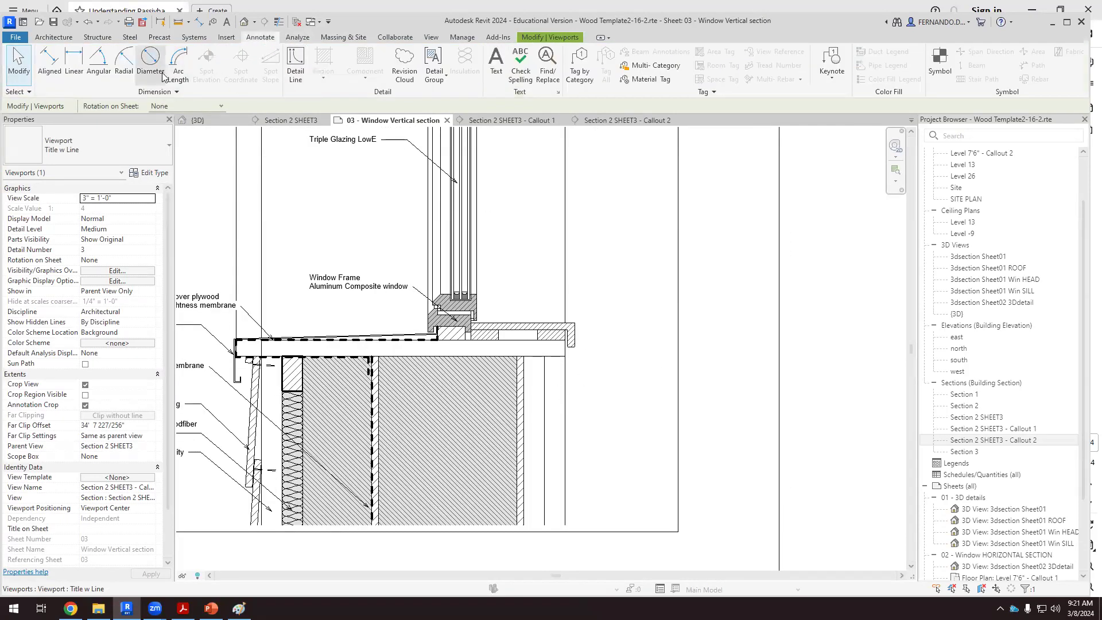
click(495, 62)
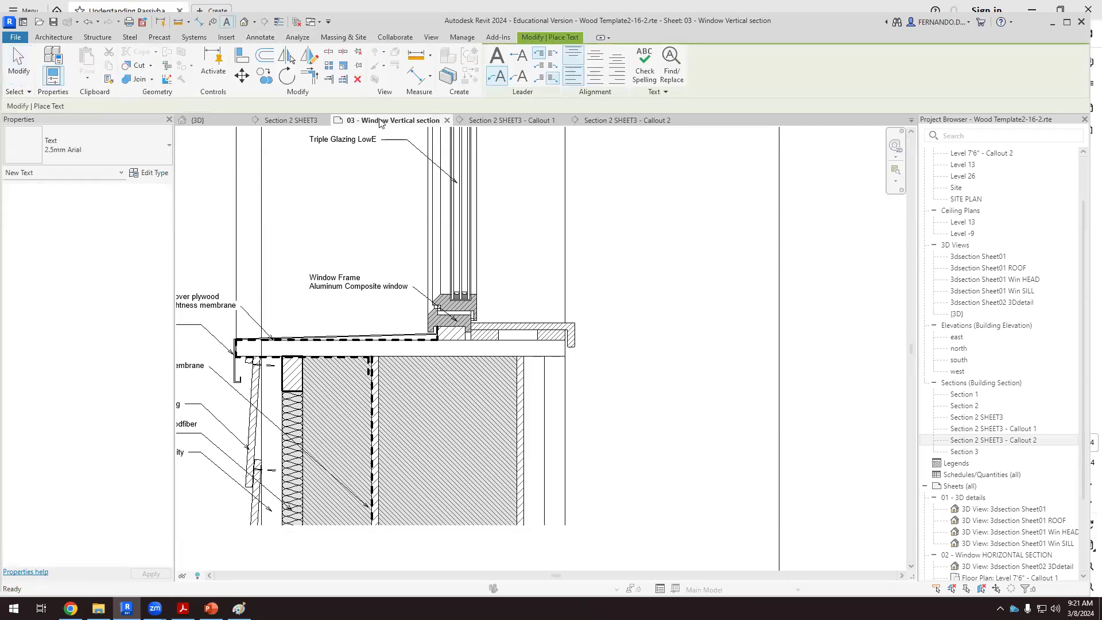
click(521, 489)
click(610, 437)
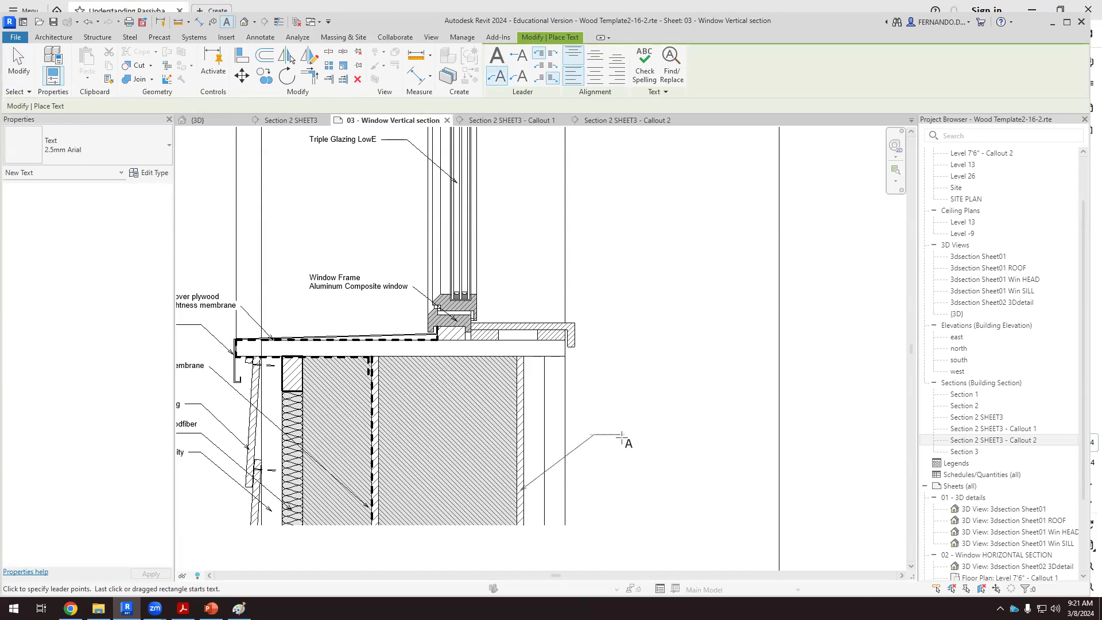
text(OS)
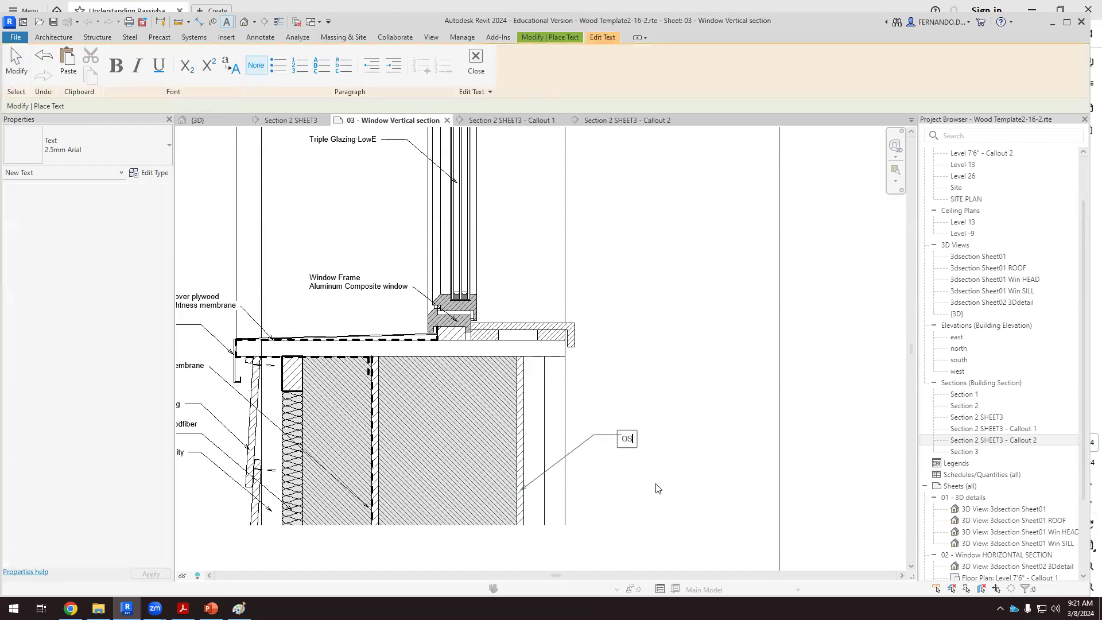
text(B internal board)
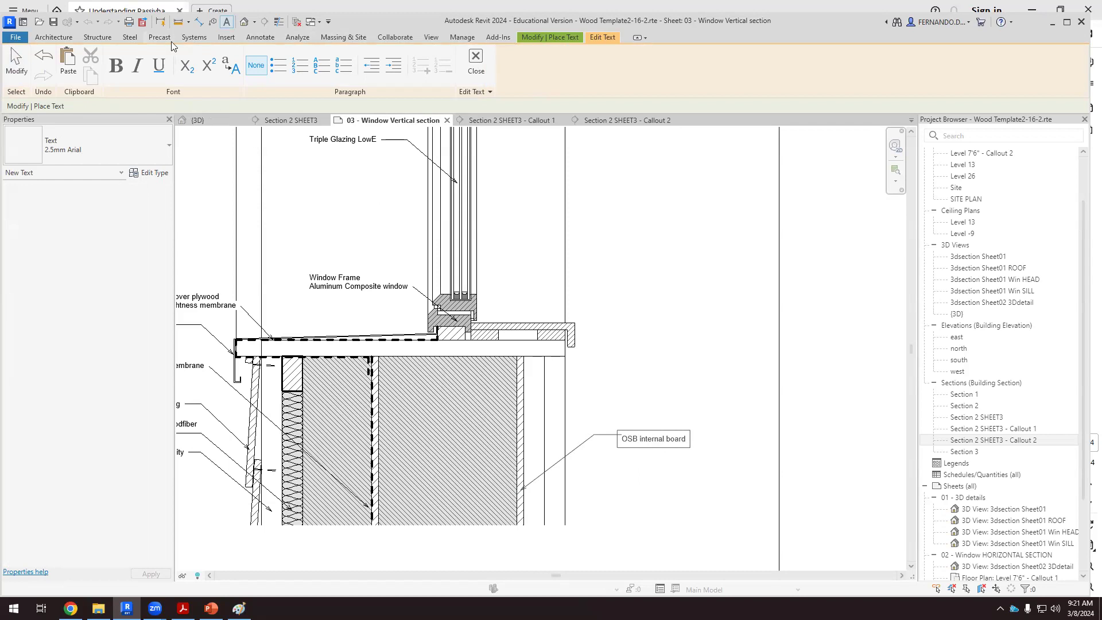
click(656, 427)
key(Escape)
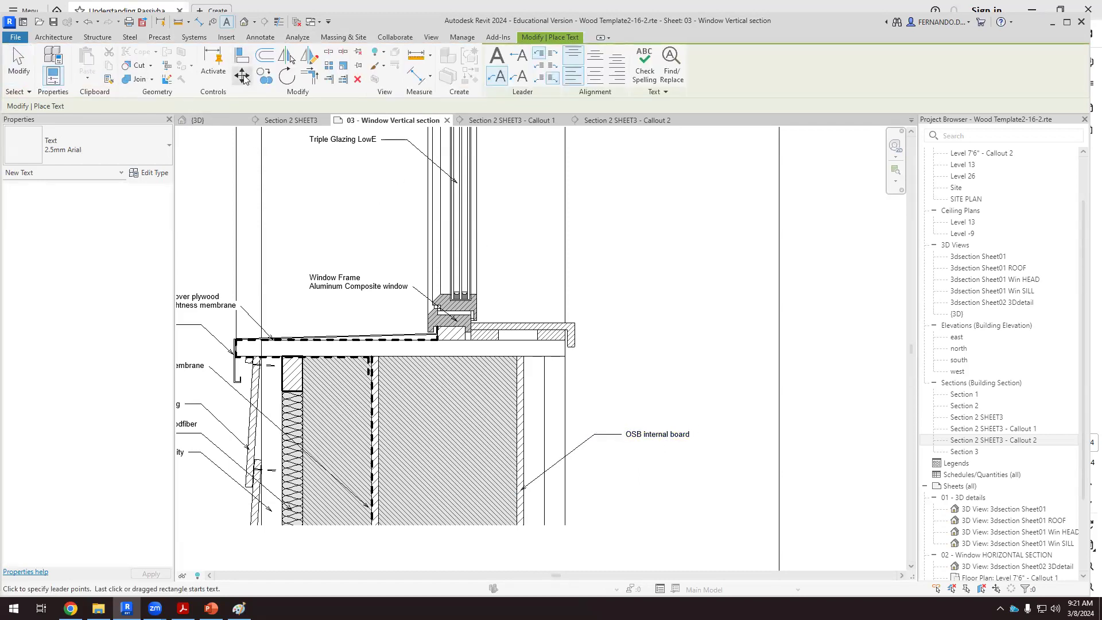
key(Escape)
Copy the "OSB internal board" note straight up and extend its leader arrowhead into the thick hatched insulation layer
click(657, 434)
click(265, 77)
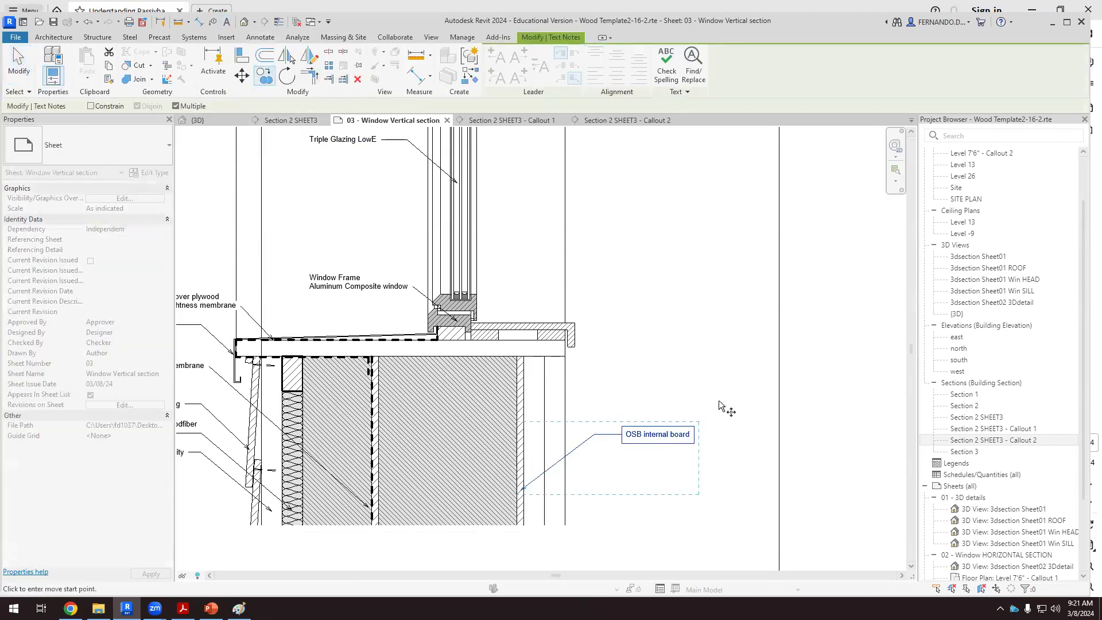
click(665, 428)
click(654, 387)
drag(524, 445, 473, 484)
Replace the text of the copied note pointing into the thick hatched layer with "Cellulose Thermal insulation"
double_click(642, 394)
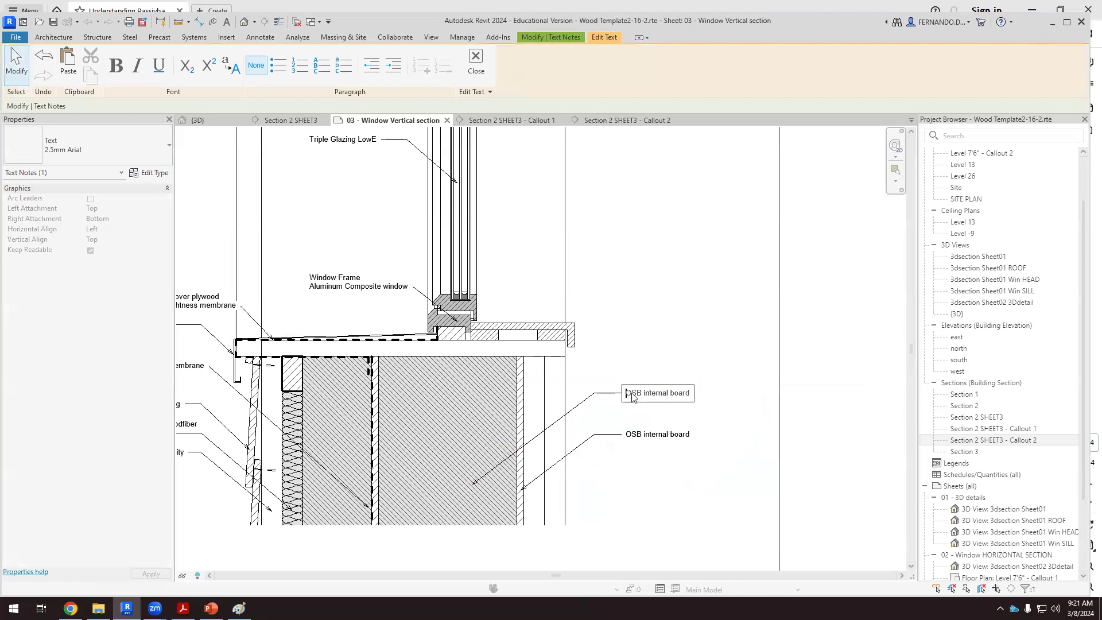
drag(634, 398, 729, 400)
text(Cellulose Thermal insulation)
click(828, 433)
Check the window cill labels in the Passivhaus reference PDF and return to the Revit sheet
scroll(422, 404, down, 2)
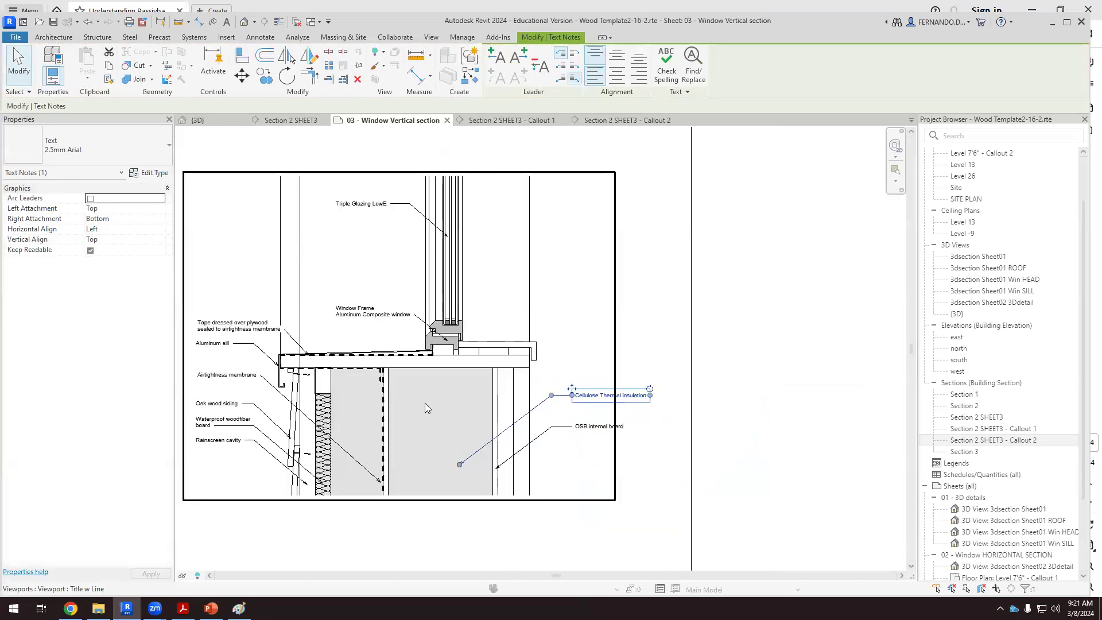
scroll(607, 358, down, 2)
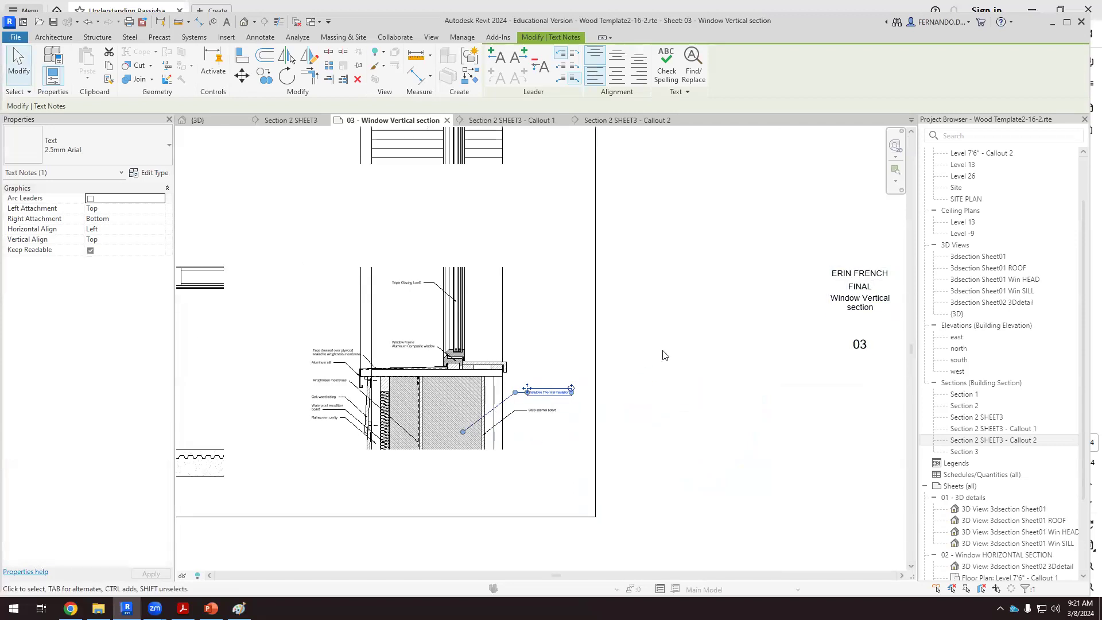
click(662, 352)
scroll(499, 394, up, 3)
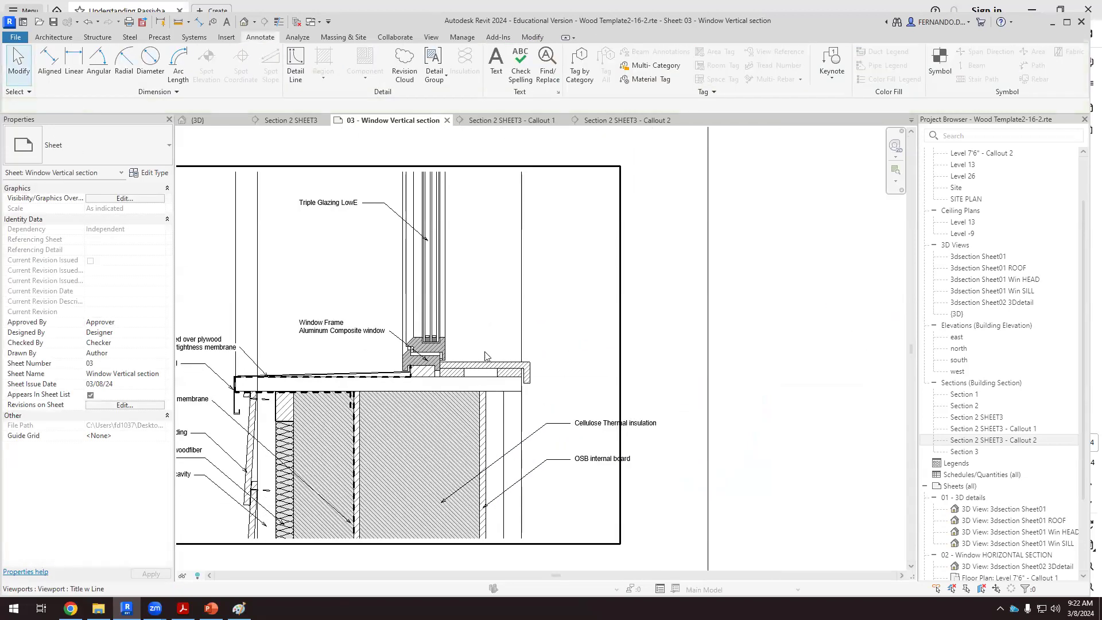
click(184, 609)
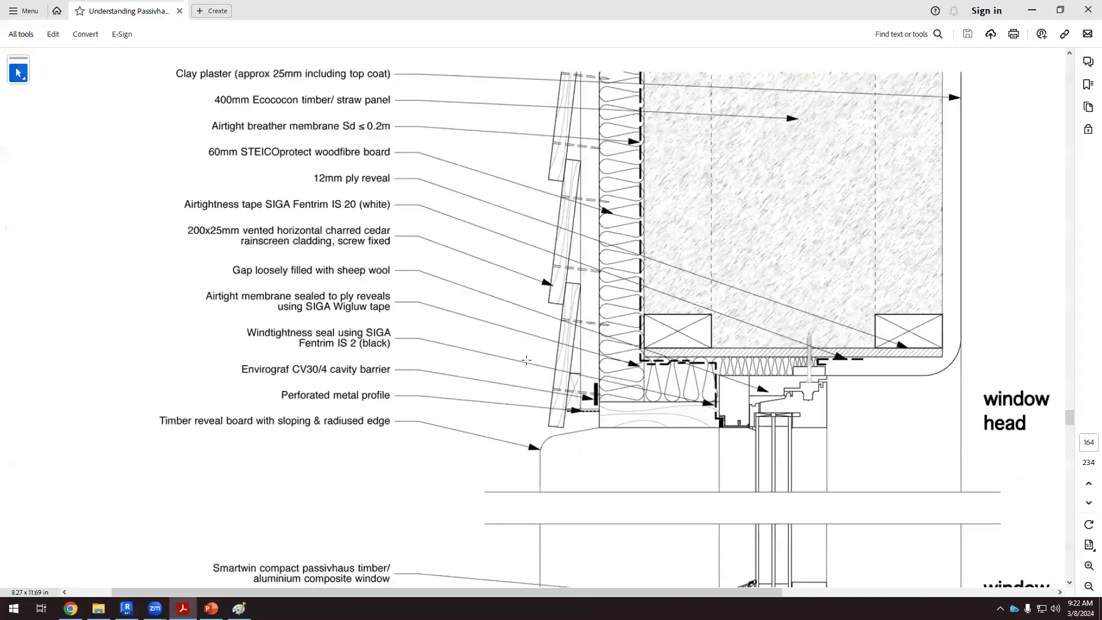
scroll(613, 344, down, 3)
scroll(764, 419, down, 2)
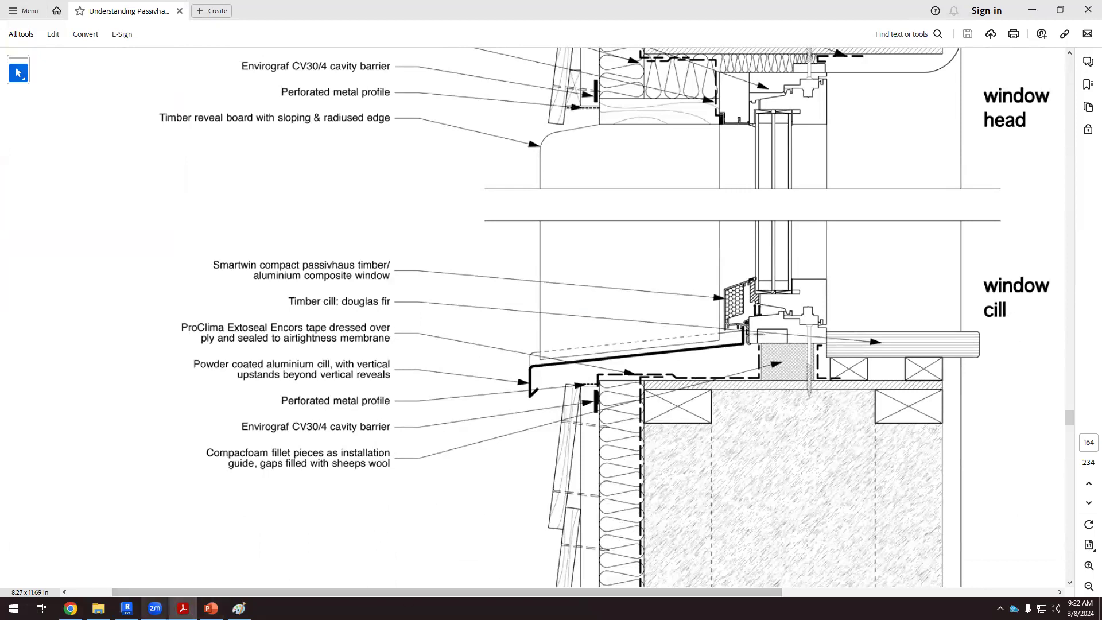
click(126, 609)
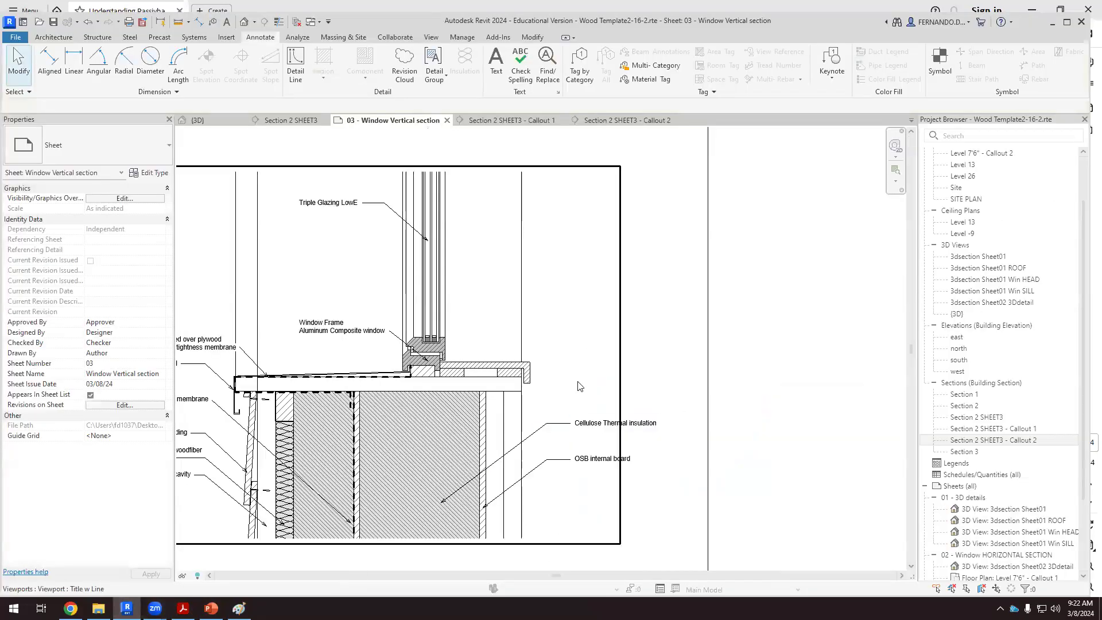
Copy the "Cellulose Thermal insulation" note straight up above the interior sill and place its leader arrowhead on the sill board
scroll(584, 410, up, 1)
click(570, 425)
click(265, 76)
click(583, 410)
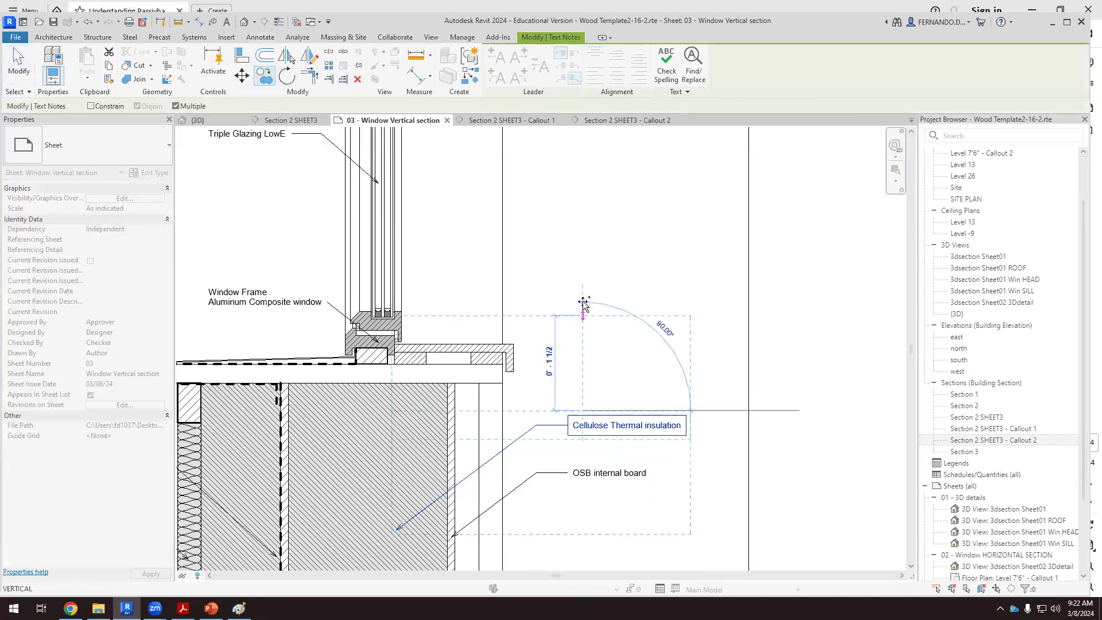
click(584, 268)
key(Escape)
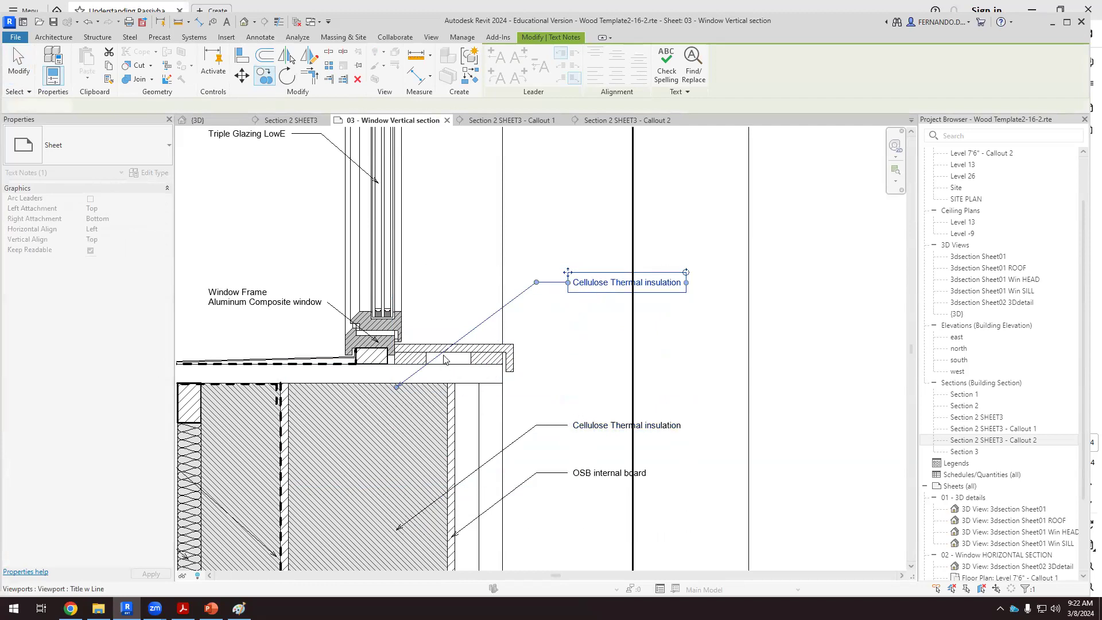
drag(396, 387, 448, 348)
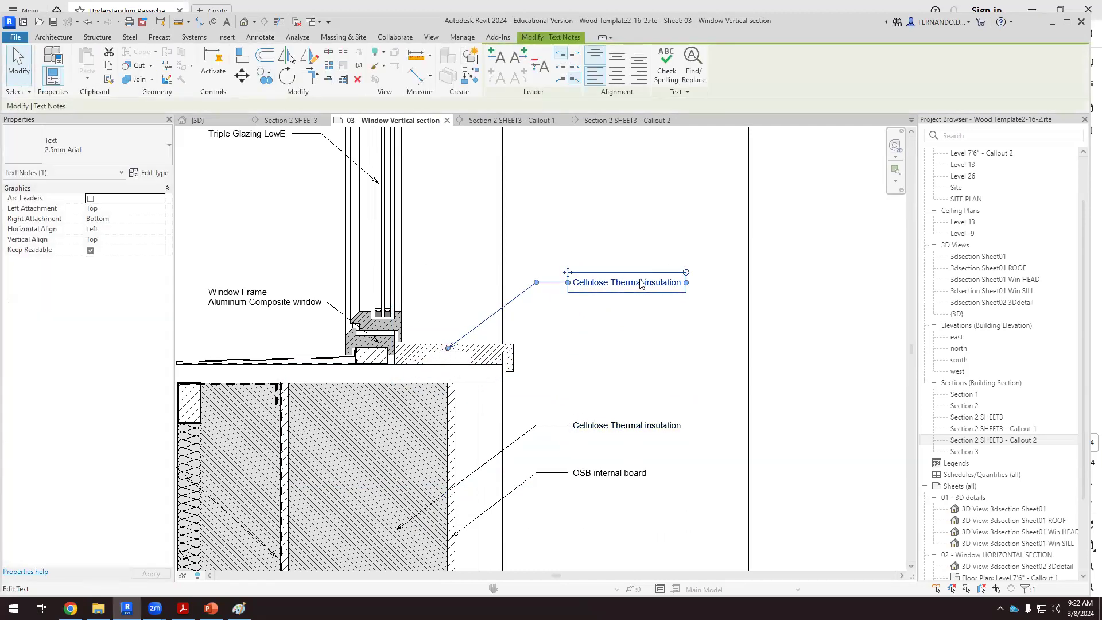
Replace the text of the copied note pointing at the interior sill board with "Timber sill"
click(642, 283)
drag(573, 283, 701, 297)
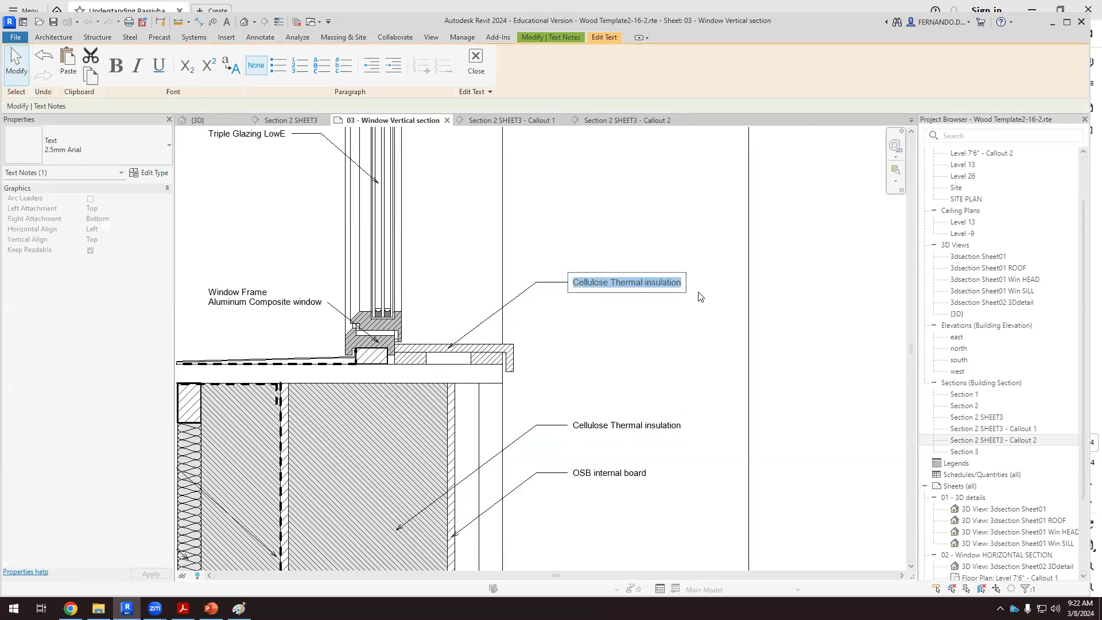
text(Timber sil)
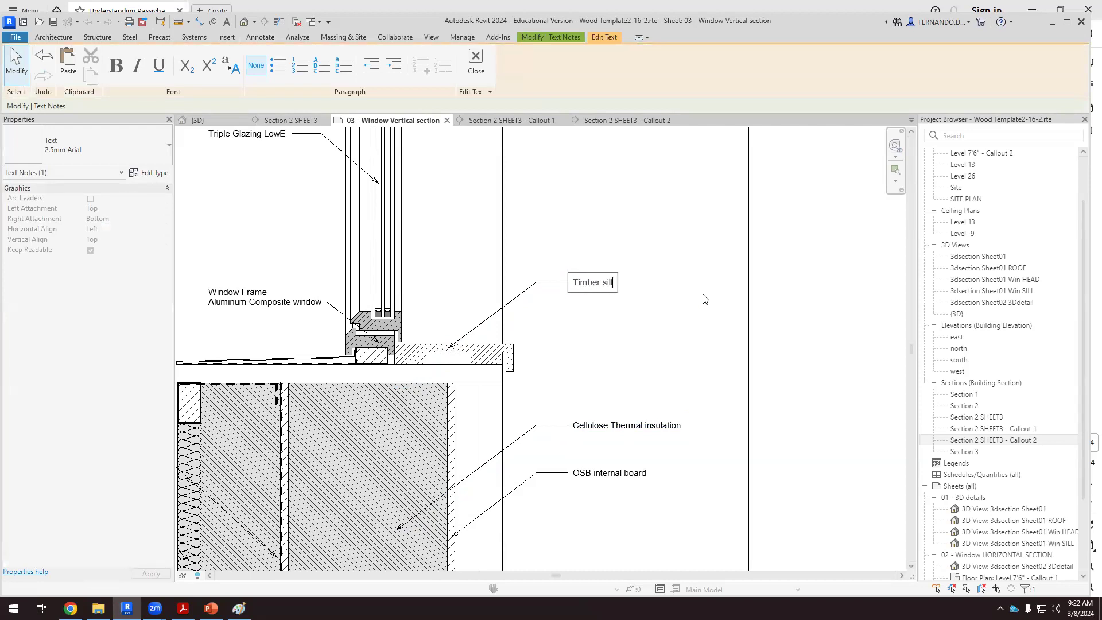
click(682, 386)
scroll(682, 381, down, 3)
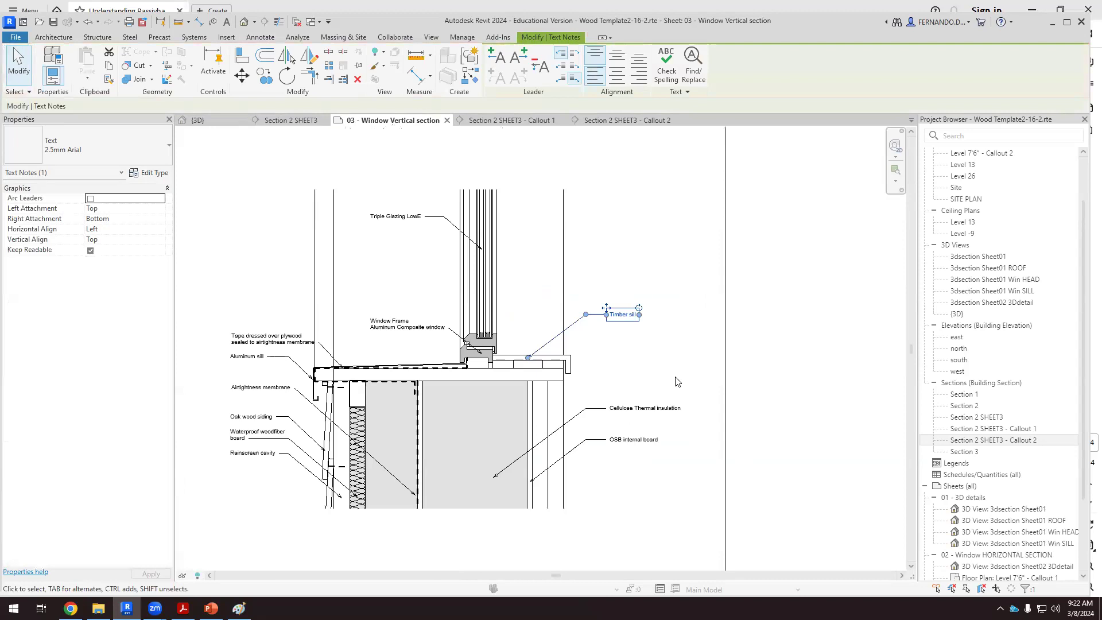
scroll(303, 387, up, 1)
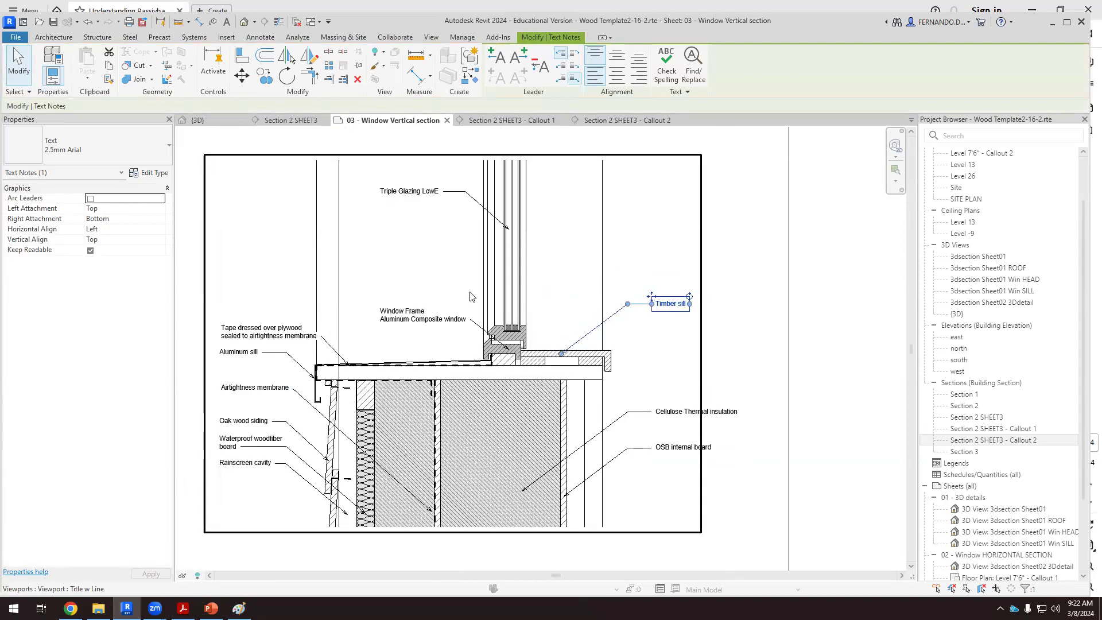
scroll(746, 324, down, 2)
click(782, 323)
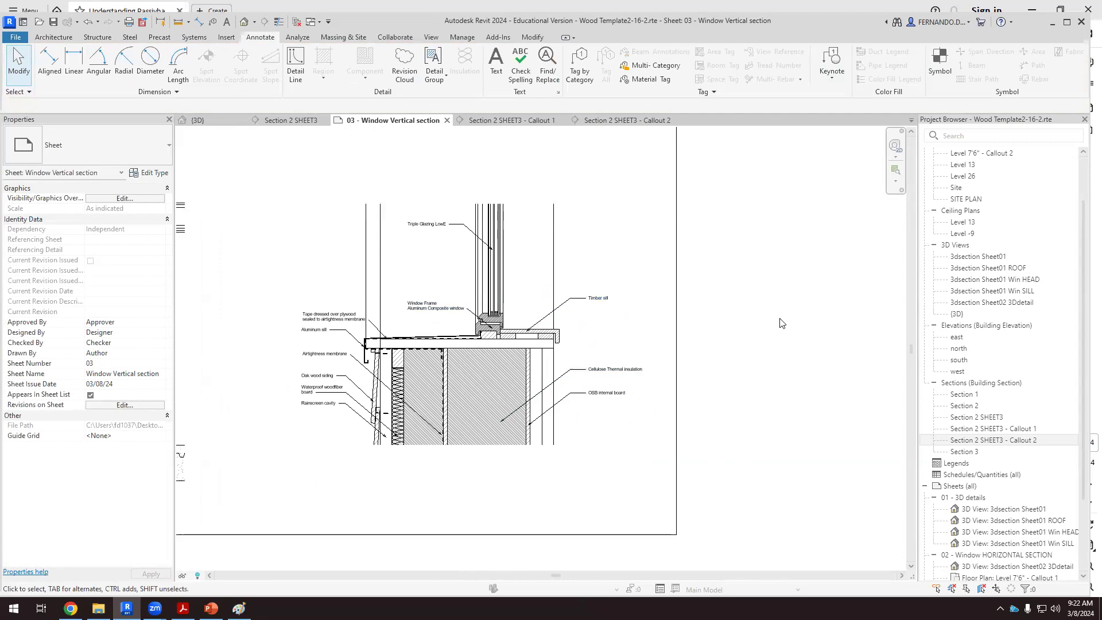
scroll(588, 396, down, 8)
scroll(633, 346, up, 2)
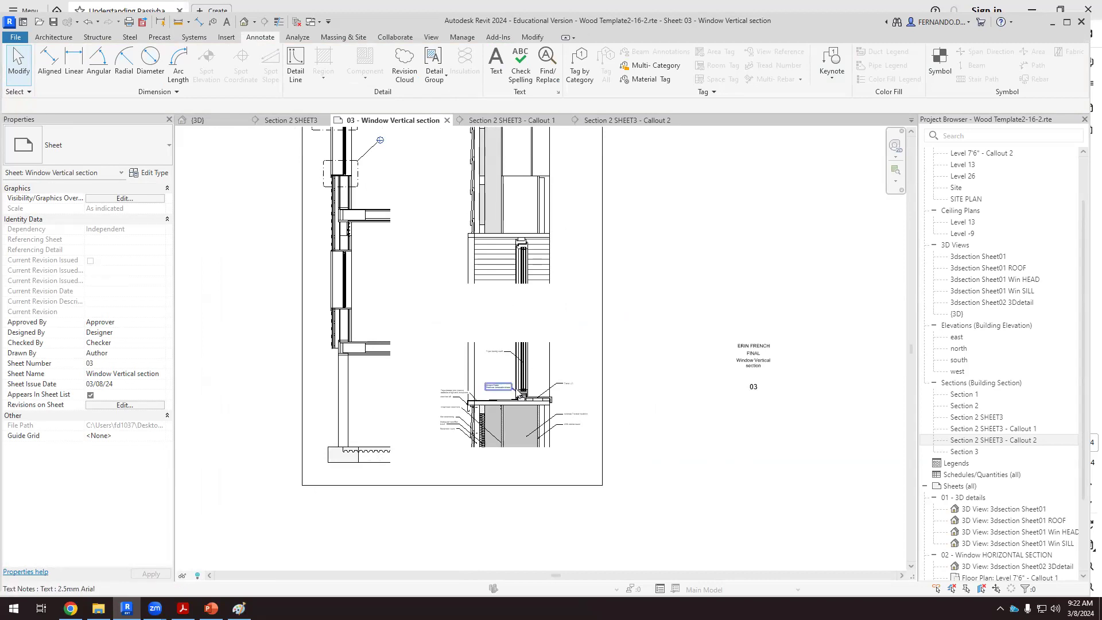
scroll(516, 396, up, 2)
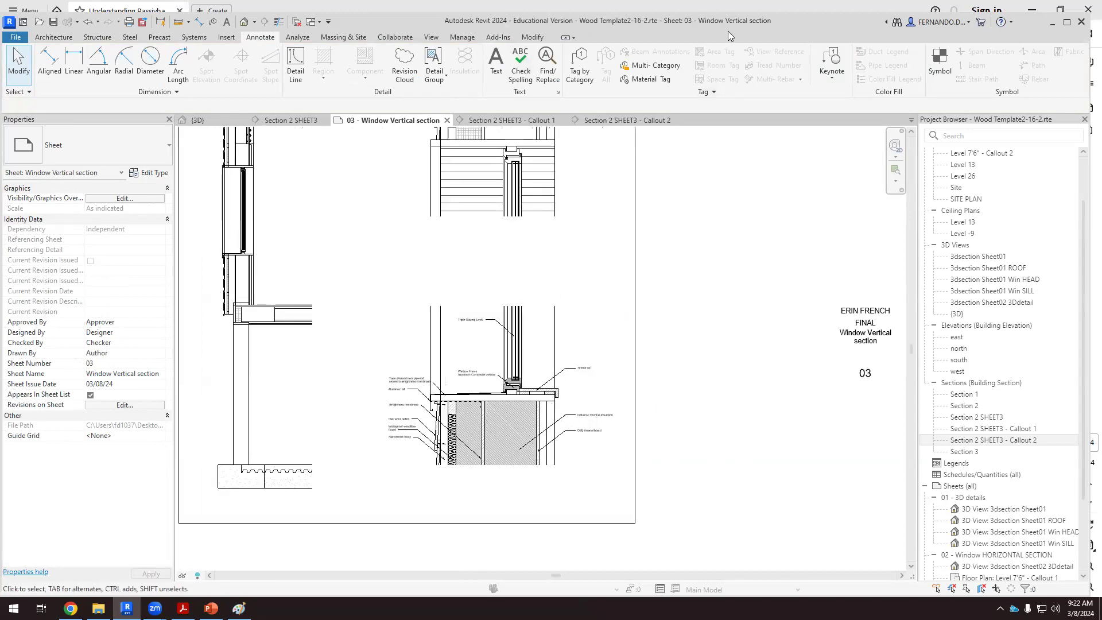